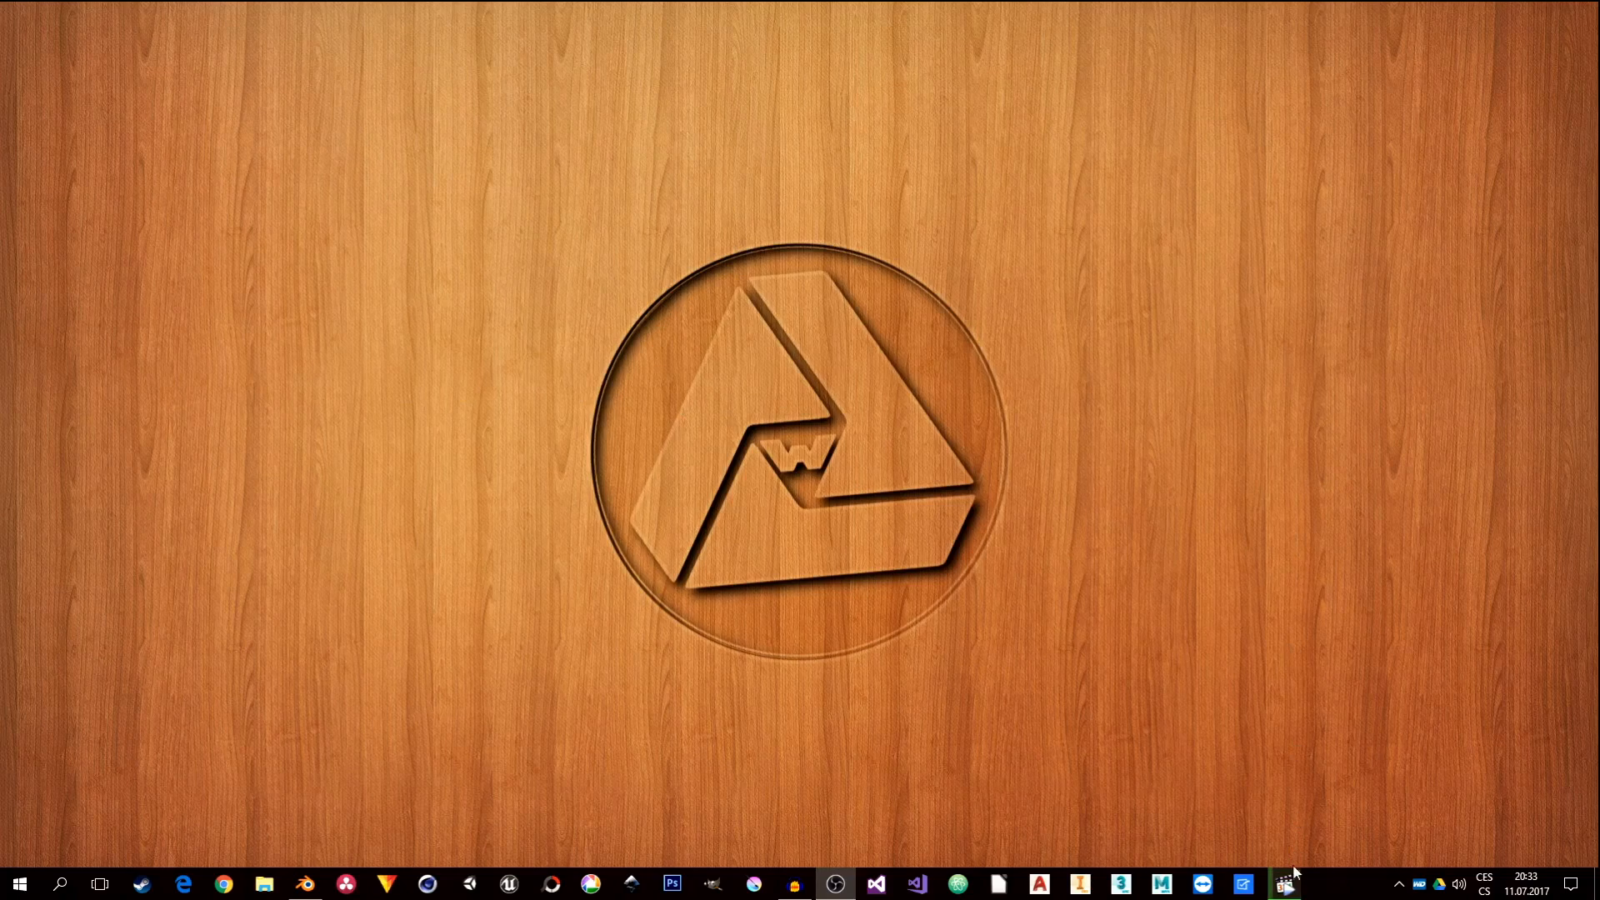
Step: Switch to Blender and add a plane mesh to the empty scene
left_click(1295, 872)
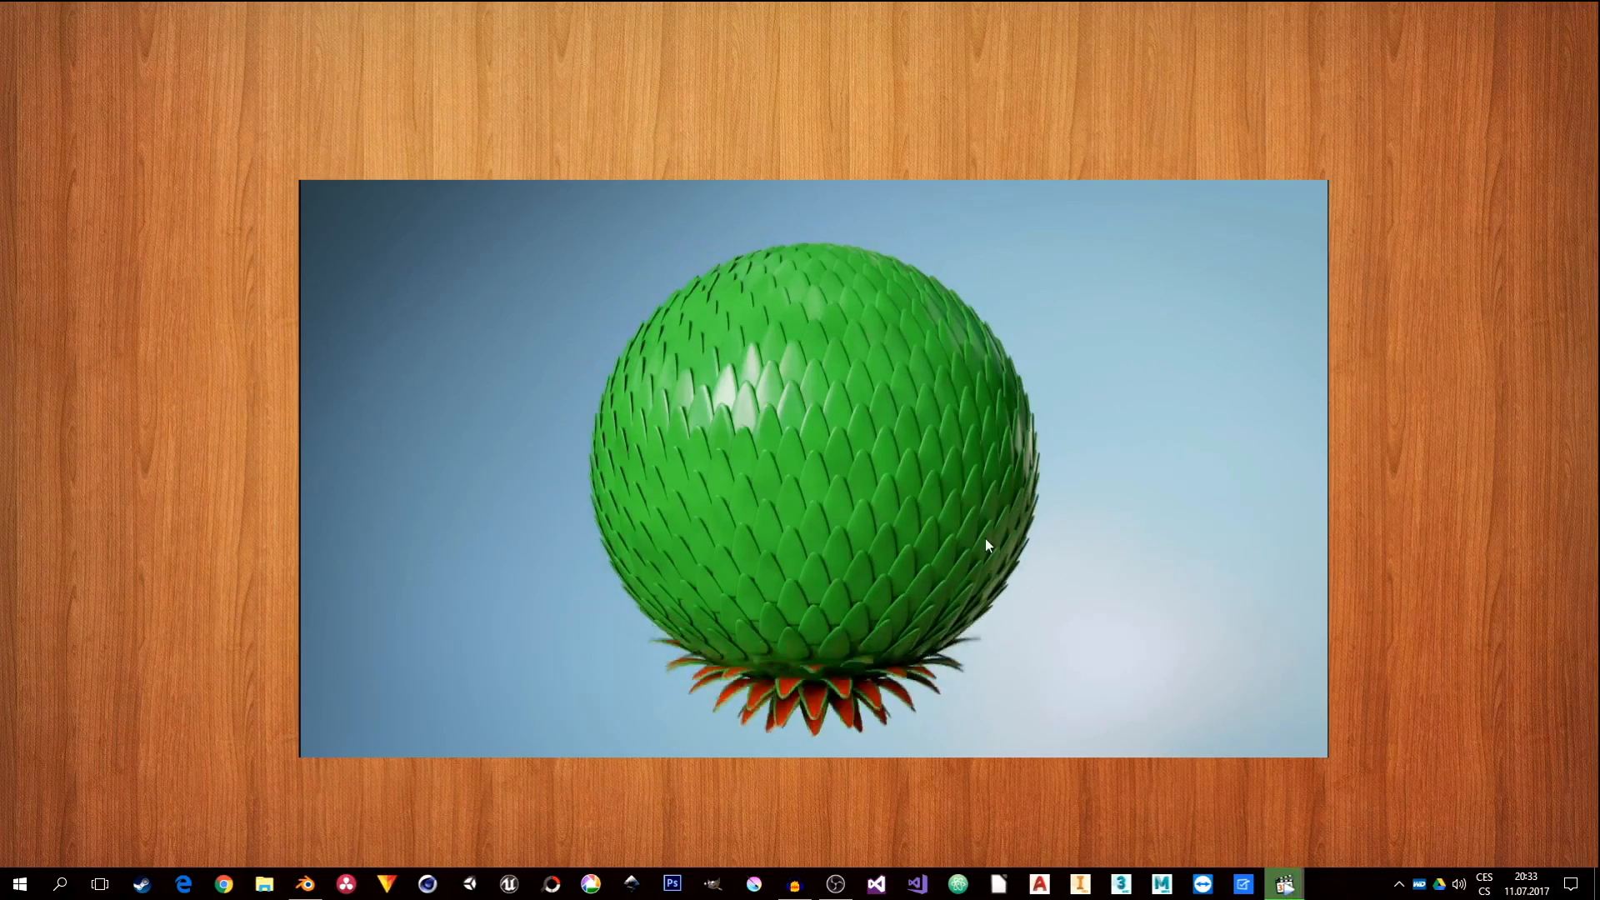
left_click(305, 885)
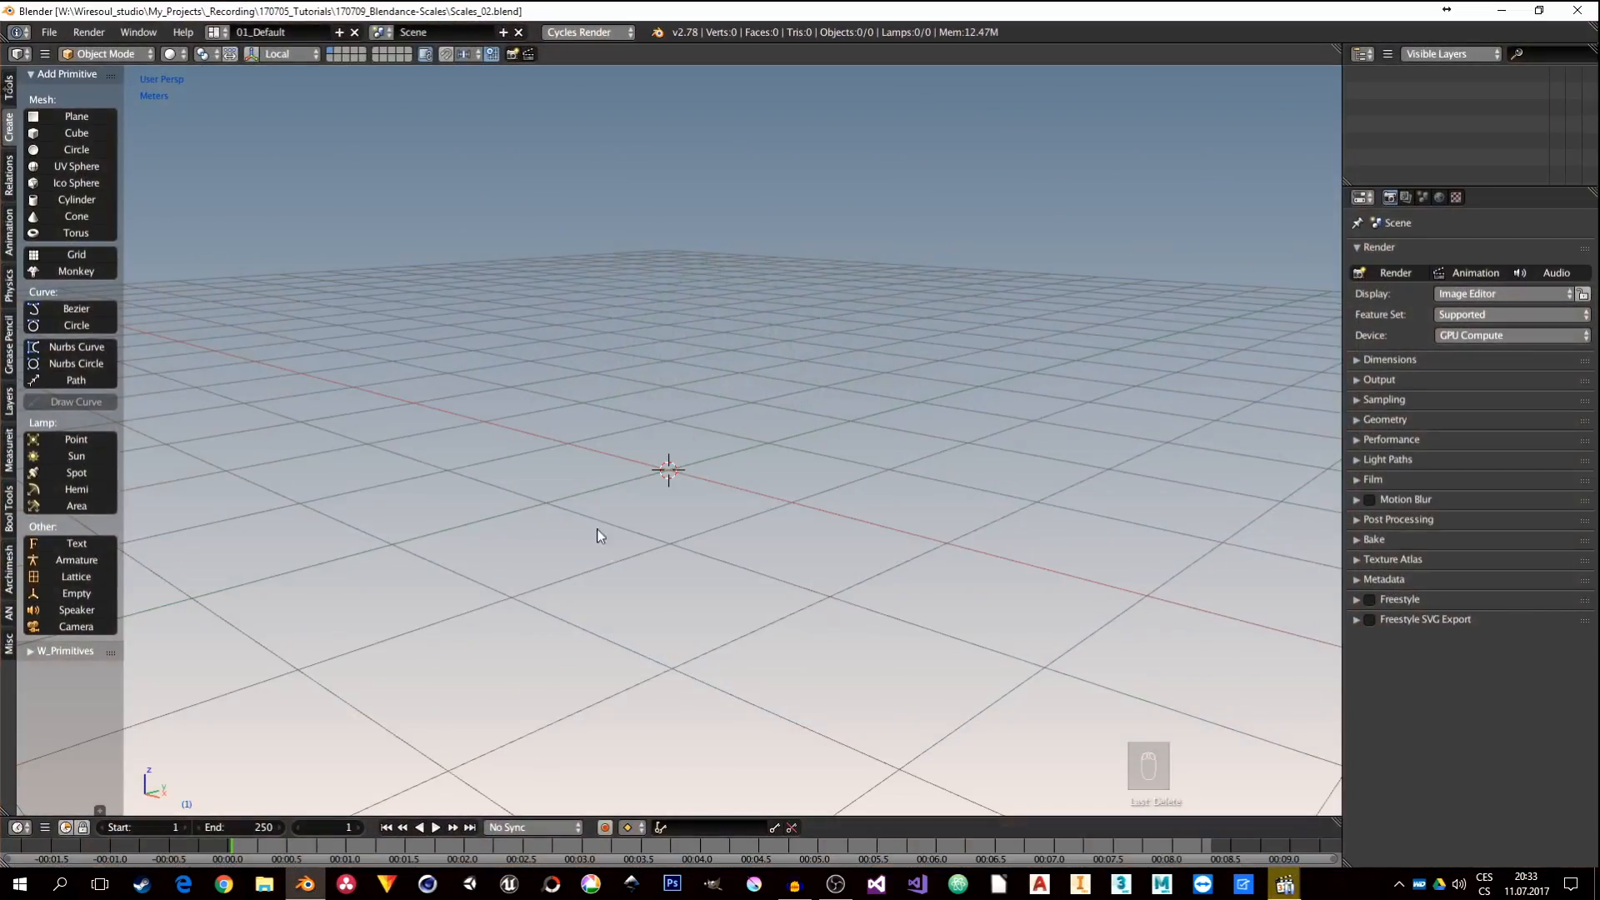
middle_click_drag(600, 486, 623, 519)
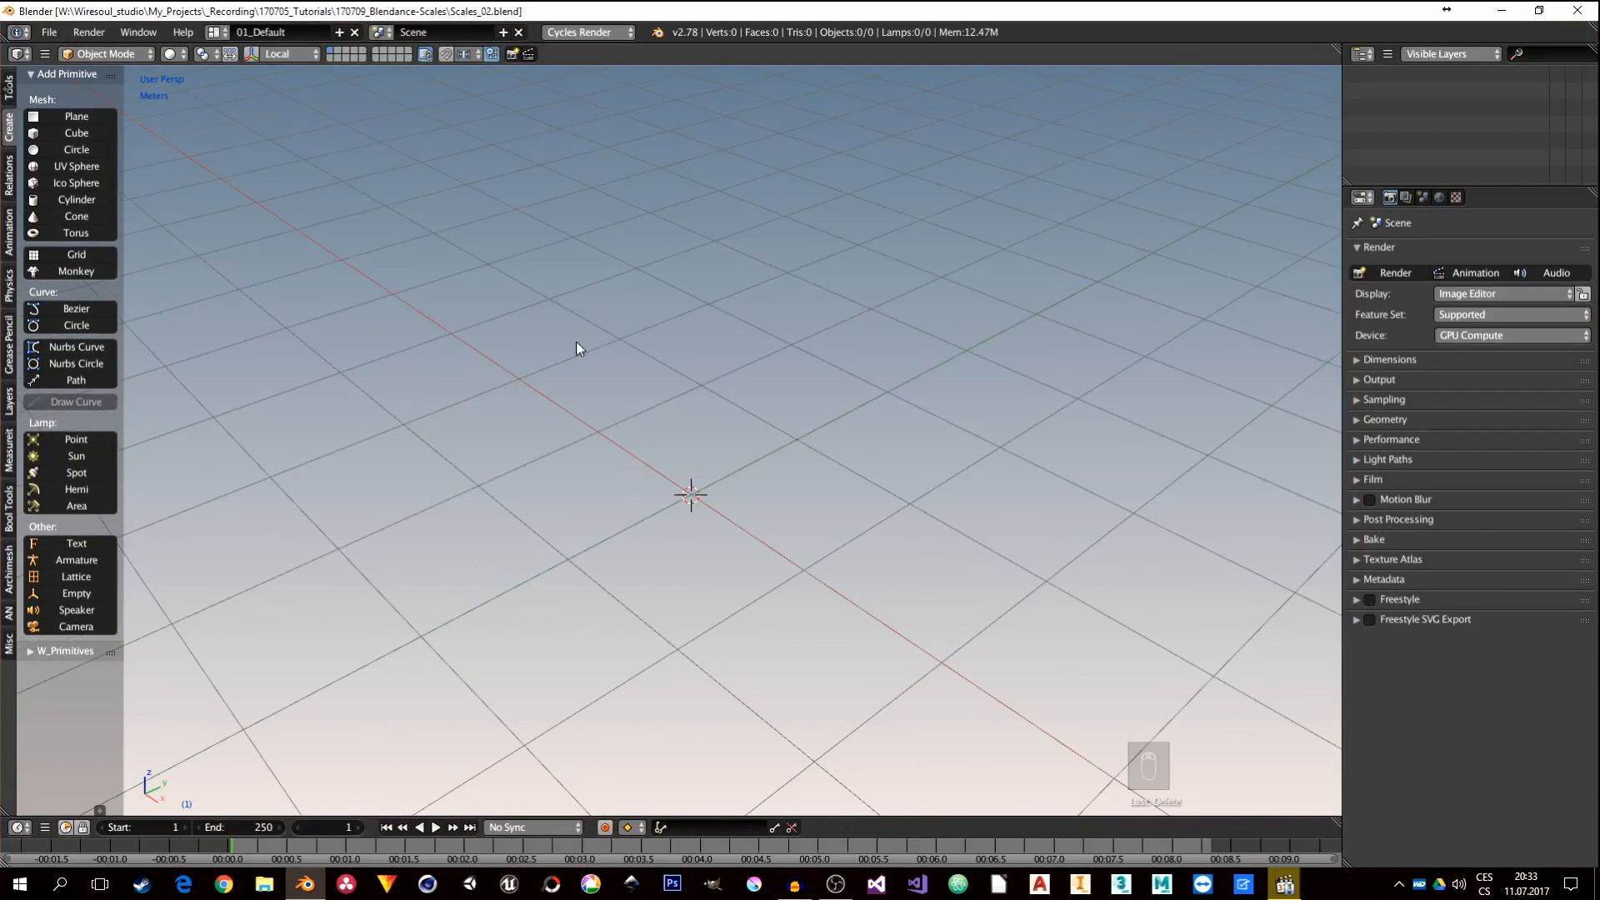
key("shift+a")
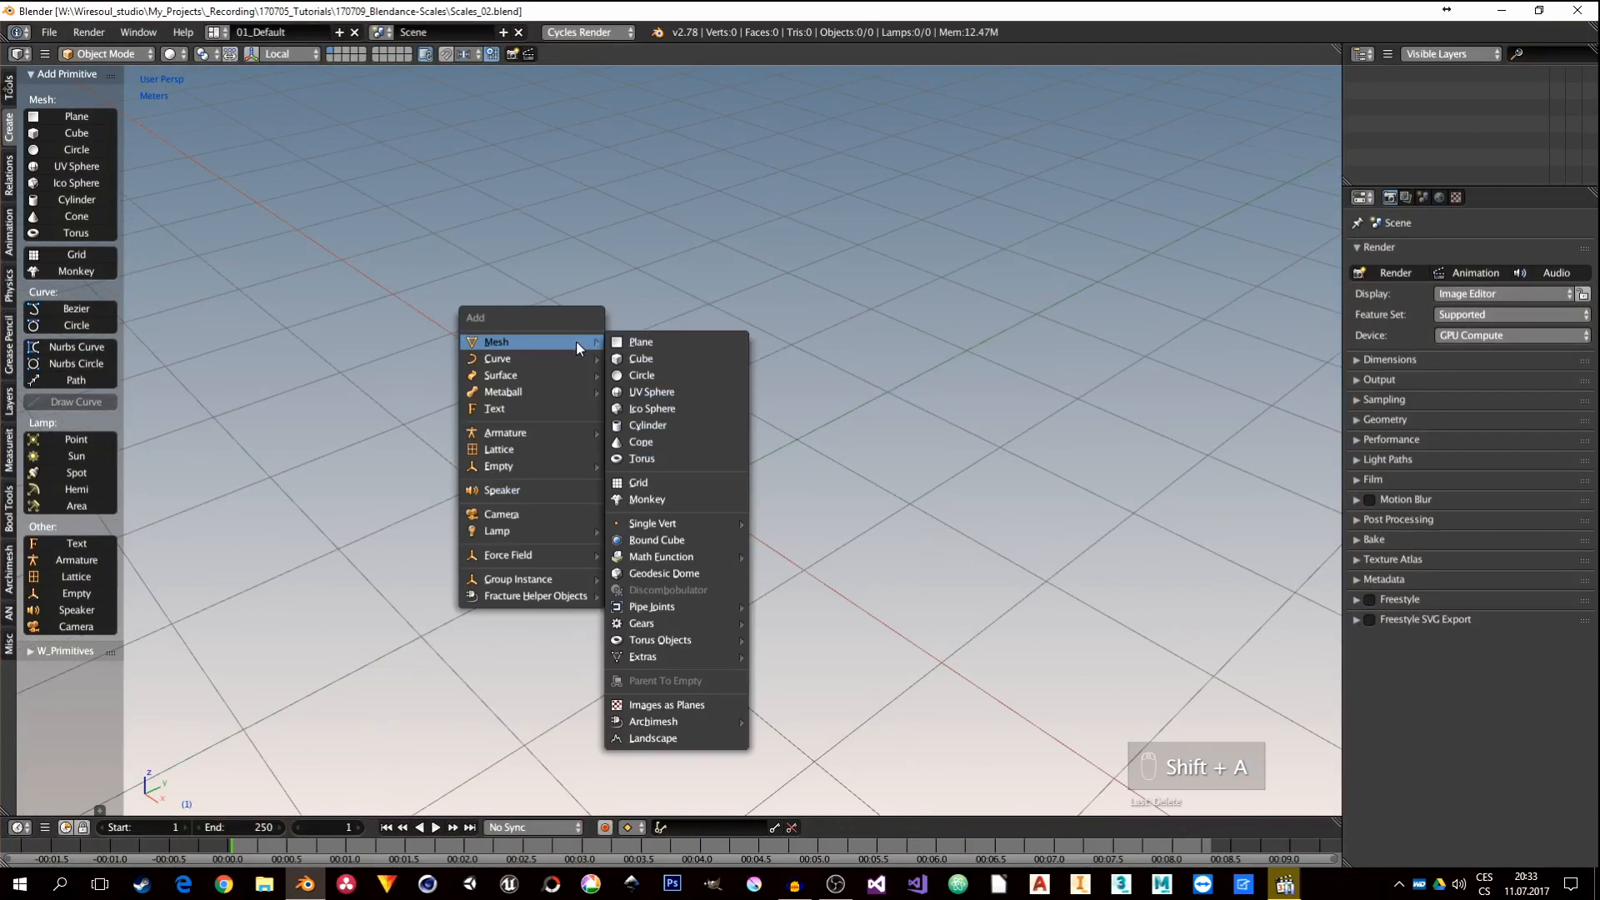
left_click(707, 350)
Step: In Edit Mode, move the plane's mesh -1 m along the X axis so one edge sits on the origin
middle_click_drag(747, 416, 702, 534)
key("Tab")
key("g")
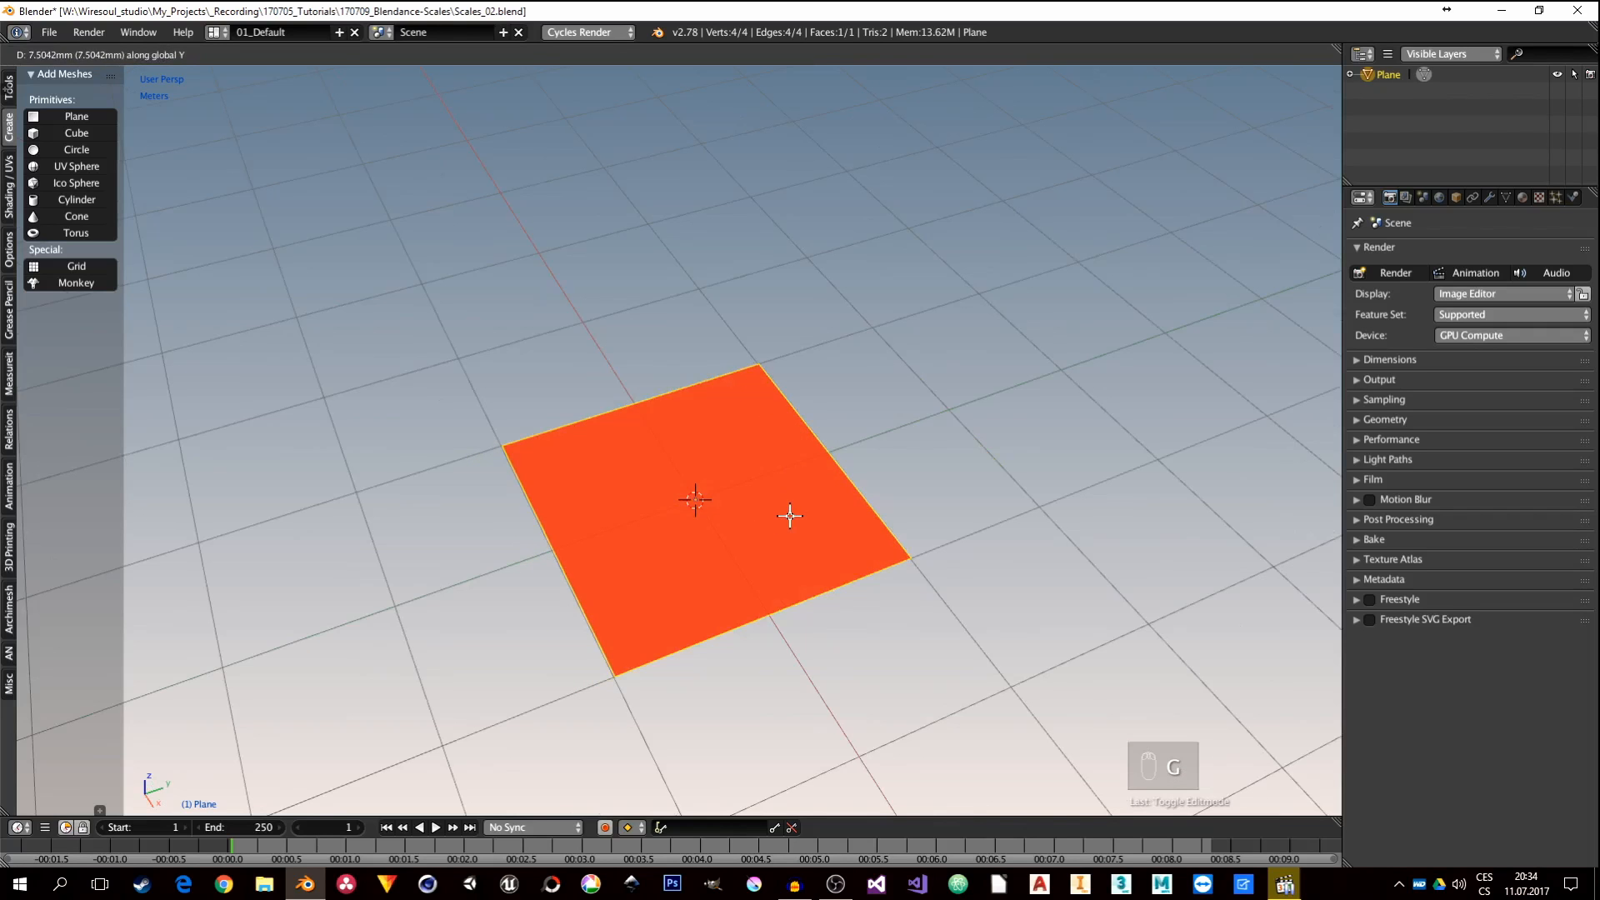
key("x")
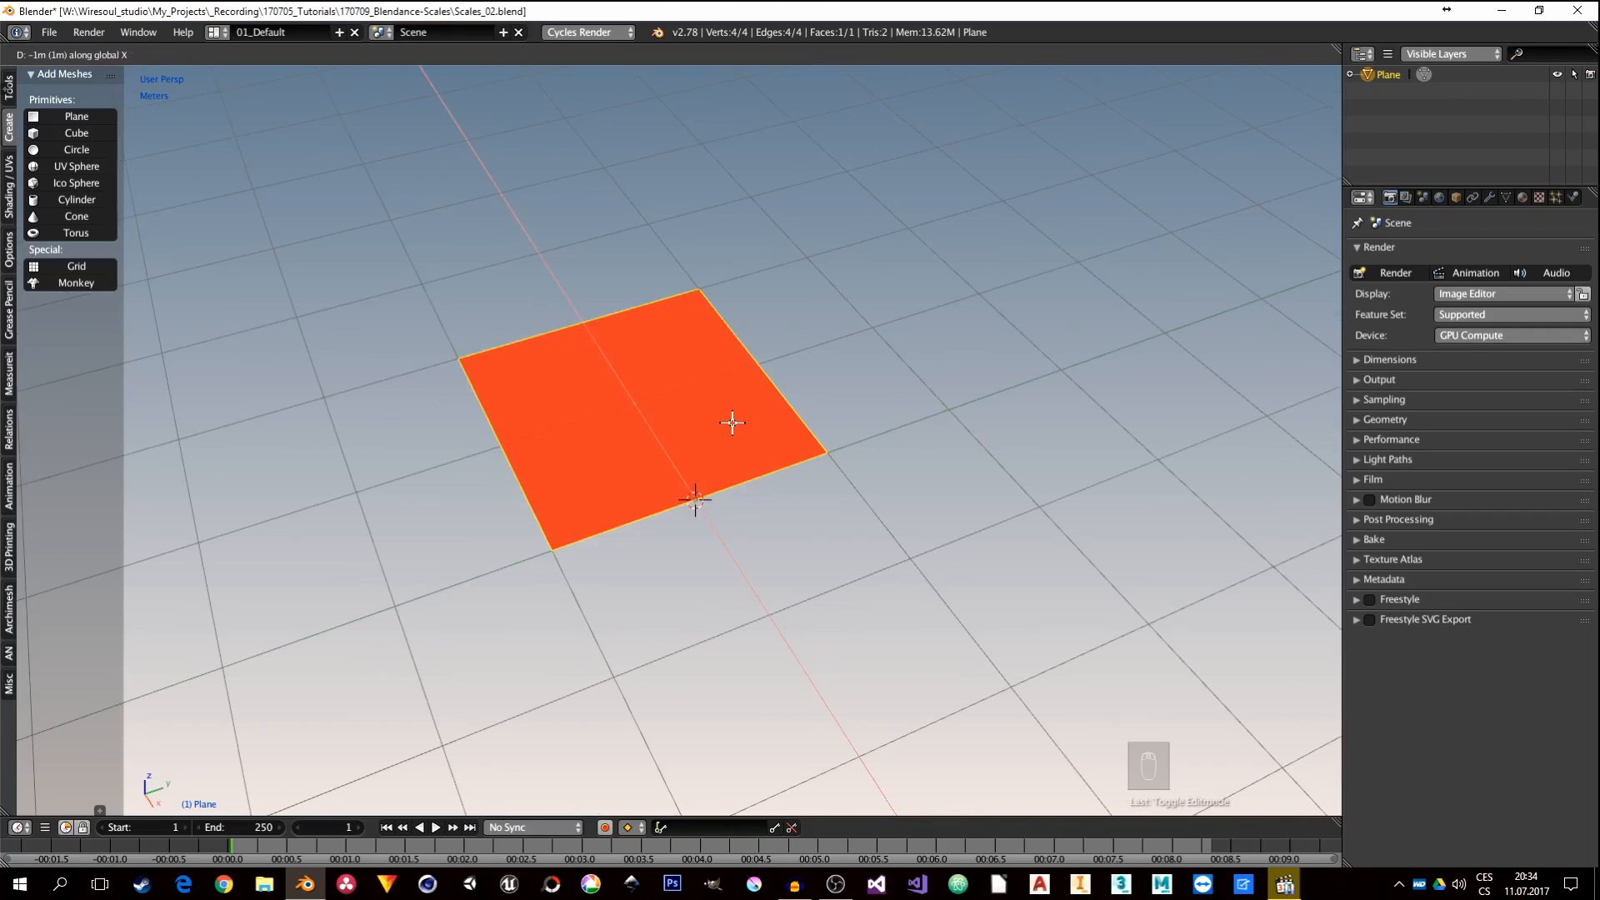
left_click(733, 423)
Step: Scale the plane's mesh along Y to roughly half its width, making a narrow rectangle
middle_click_drag(658, 495, 779, 448, "shift")
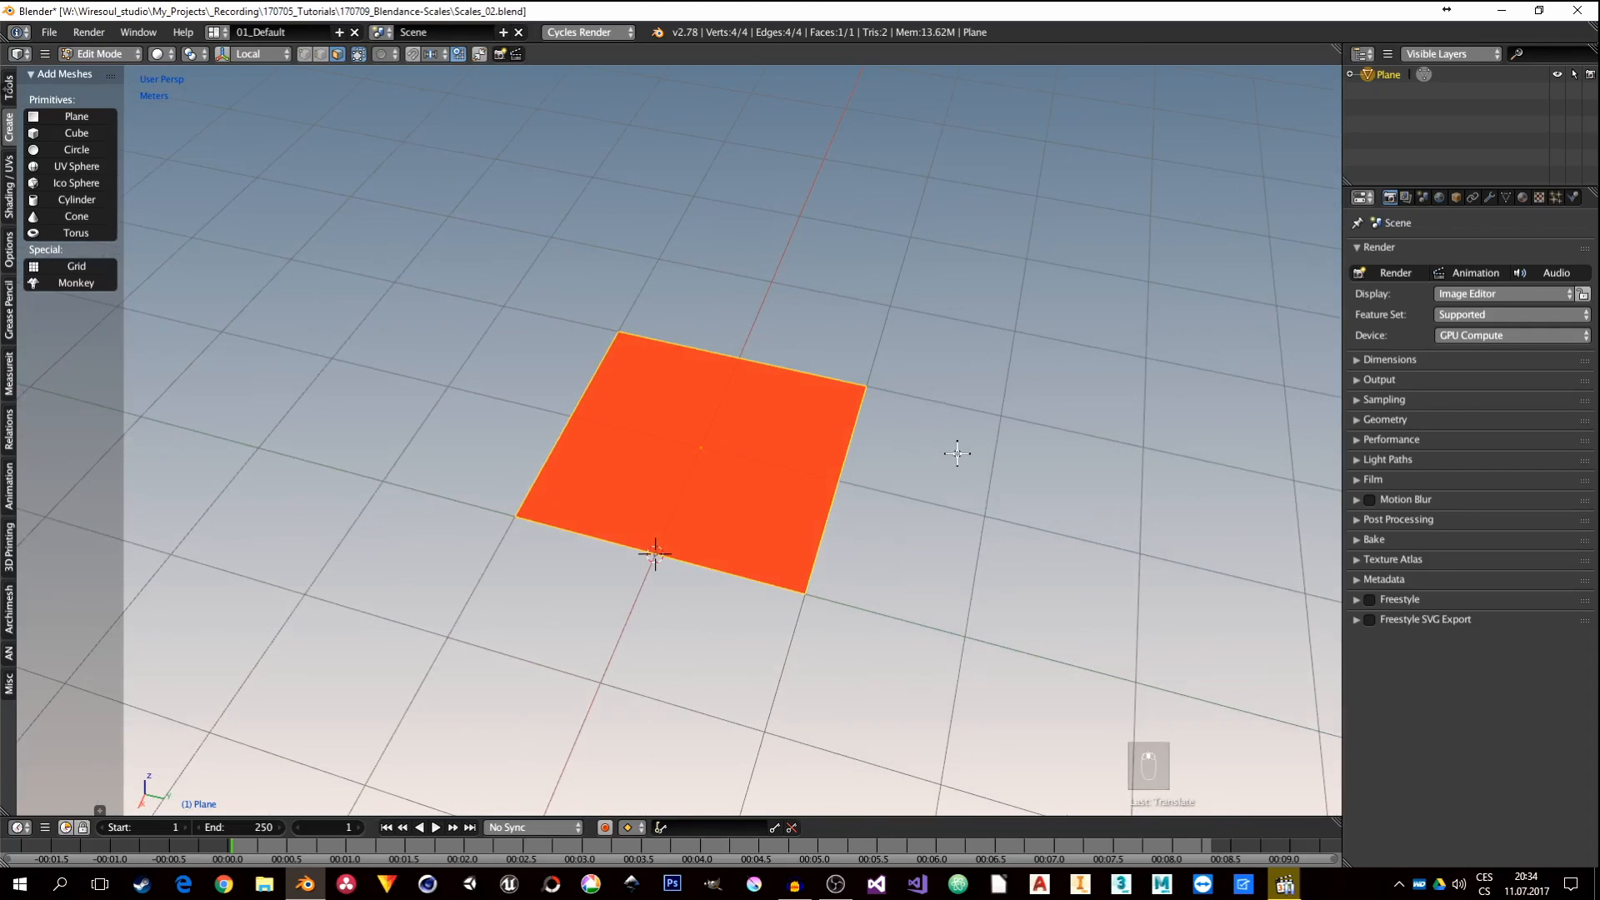
key("s")
key("y")
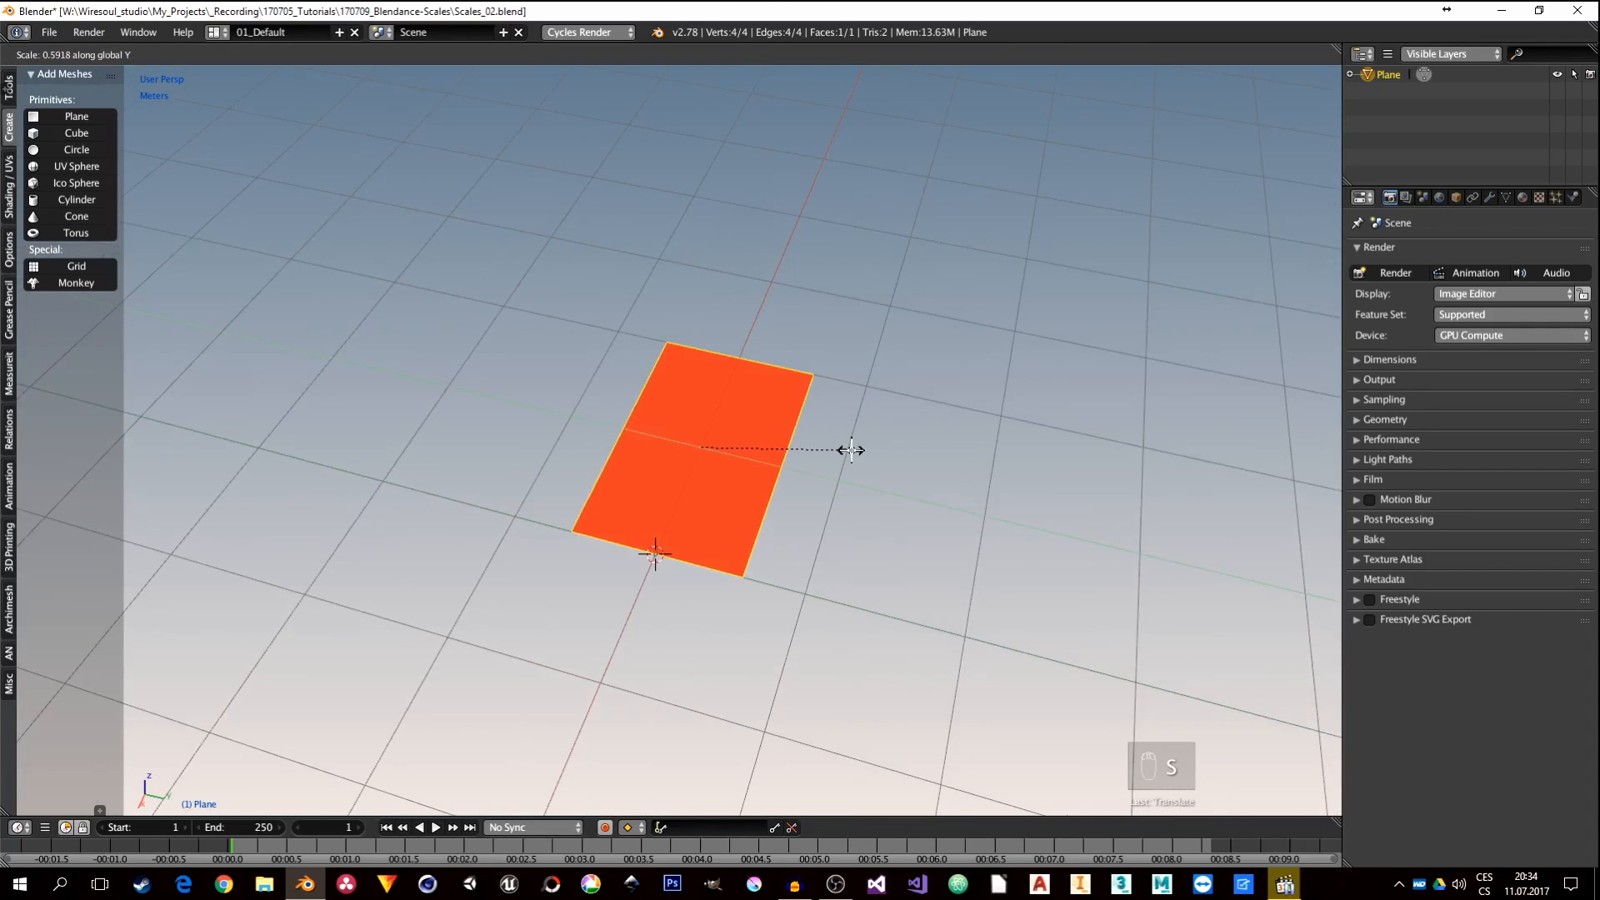
left_click(840, 462)
Step: Add four evenly spaced loop cuts across the length of the rectangle
middle_click_drag(841, 462, 827, 570)
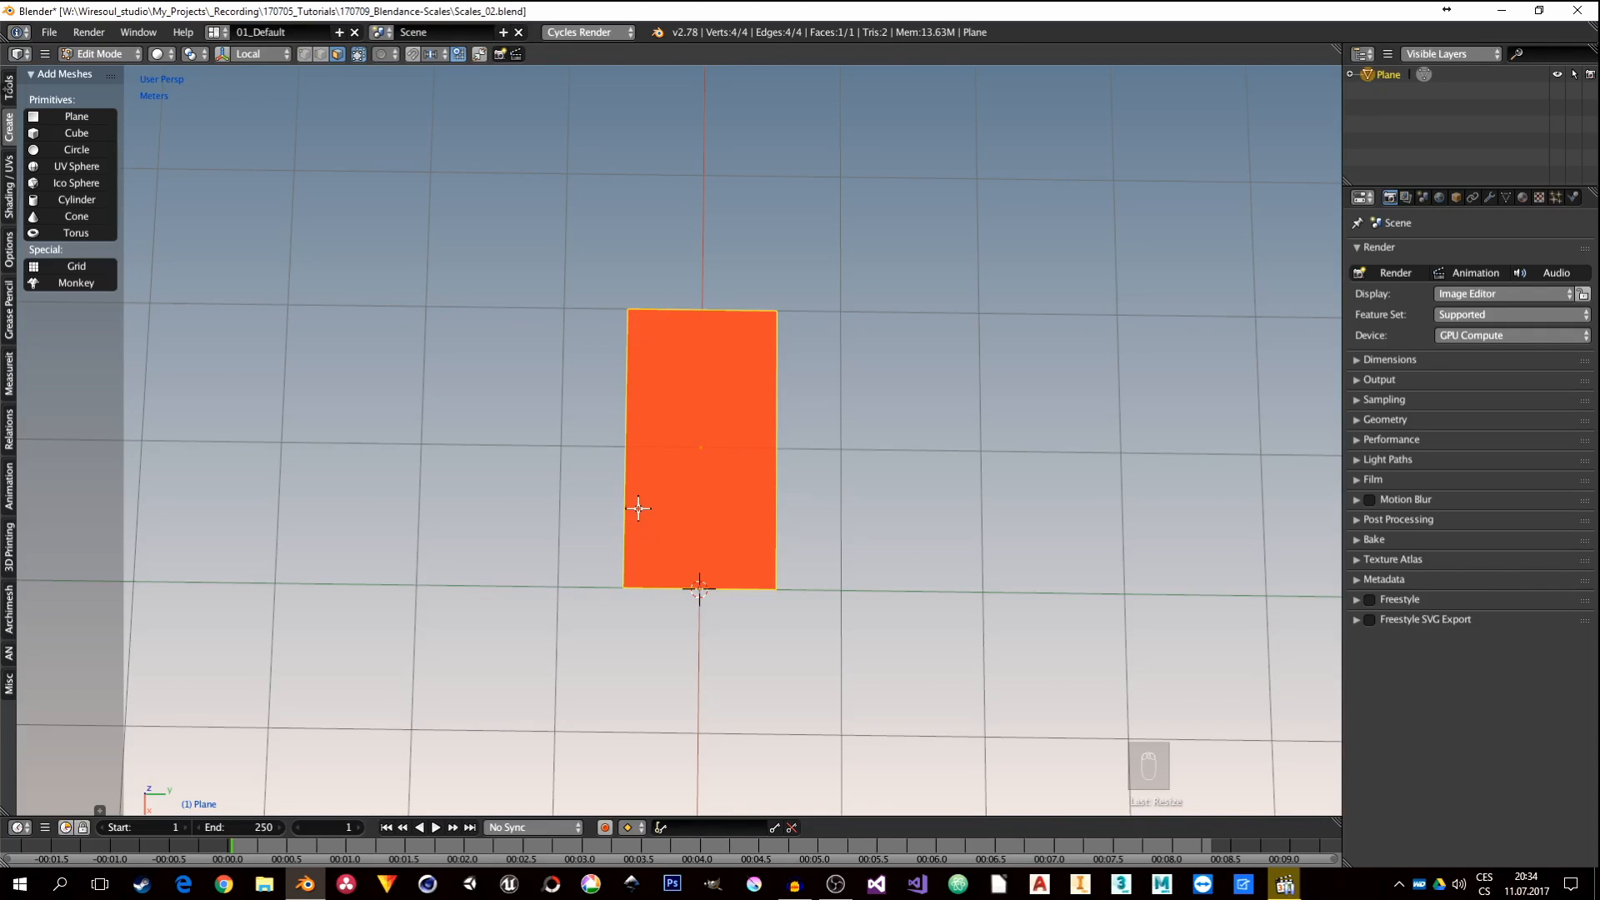
scroll(643, 475, "up", 1)
key("ctrl+r")
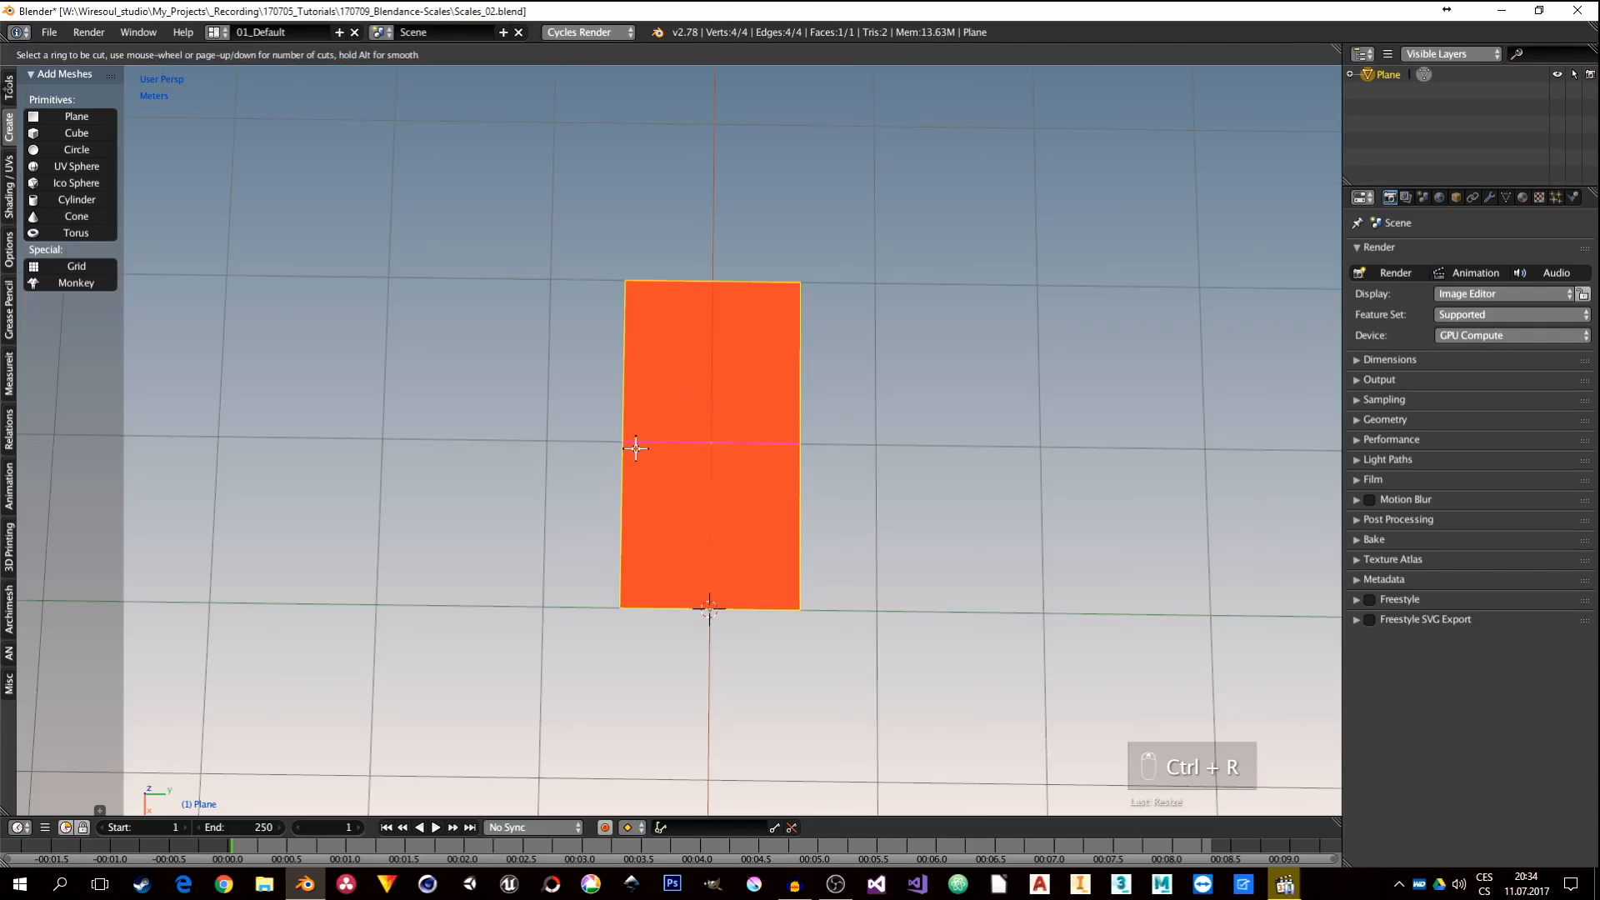
scroll(636, 448, "up", 2)
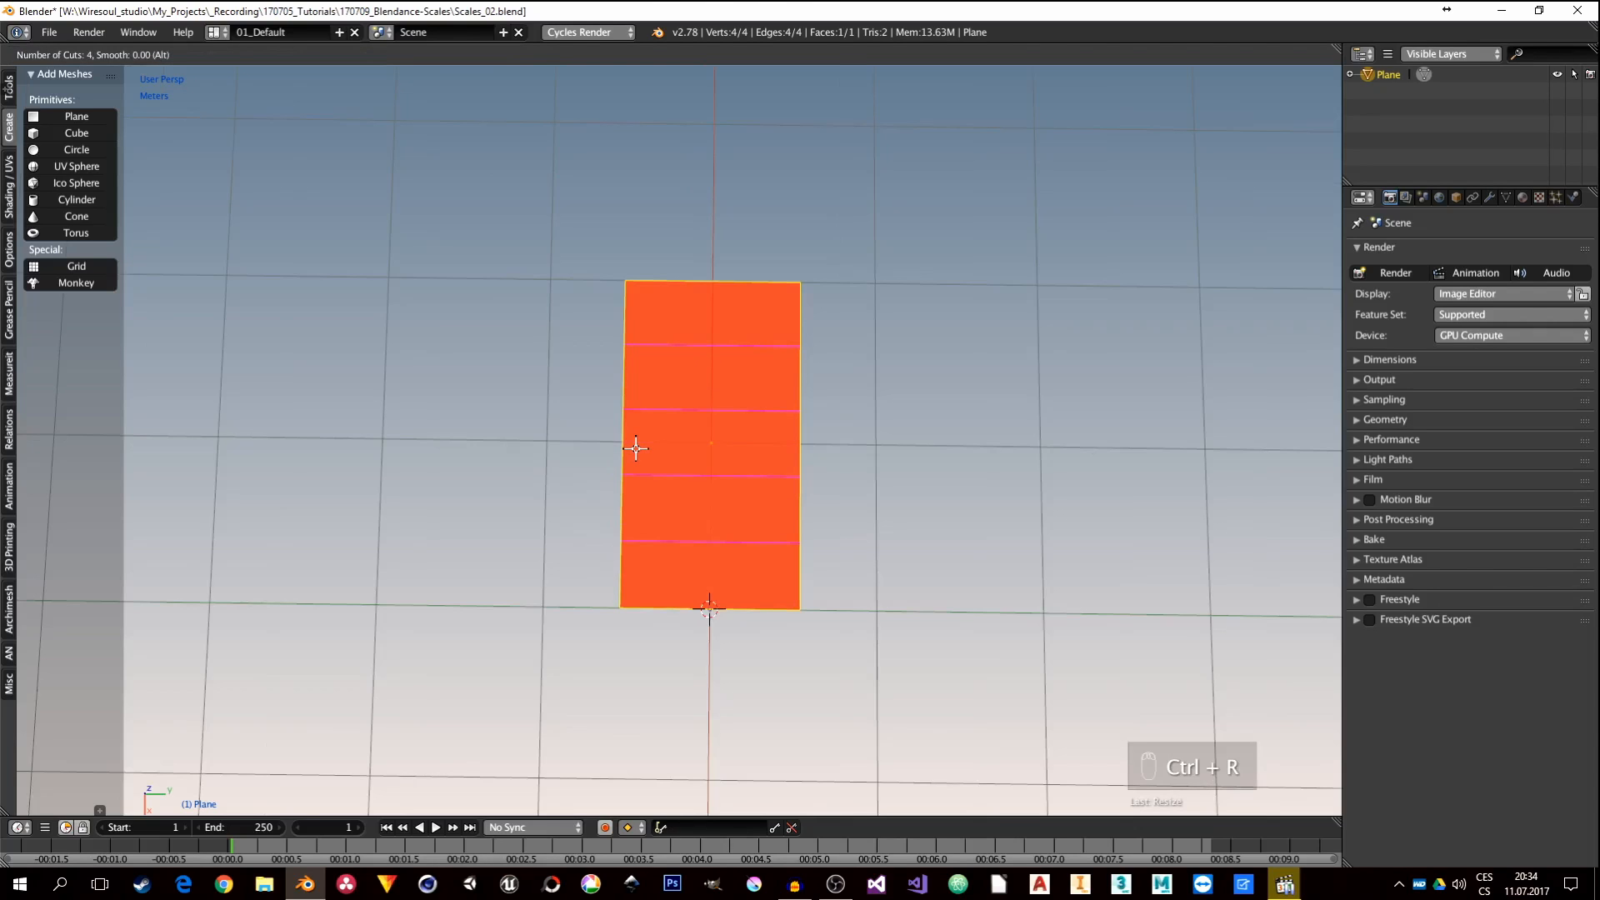
left_click(636, 448)
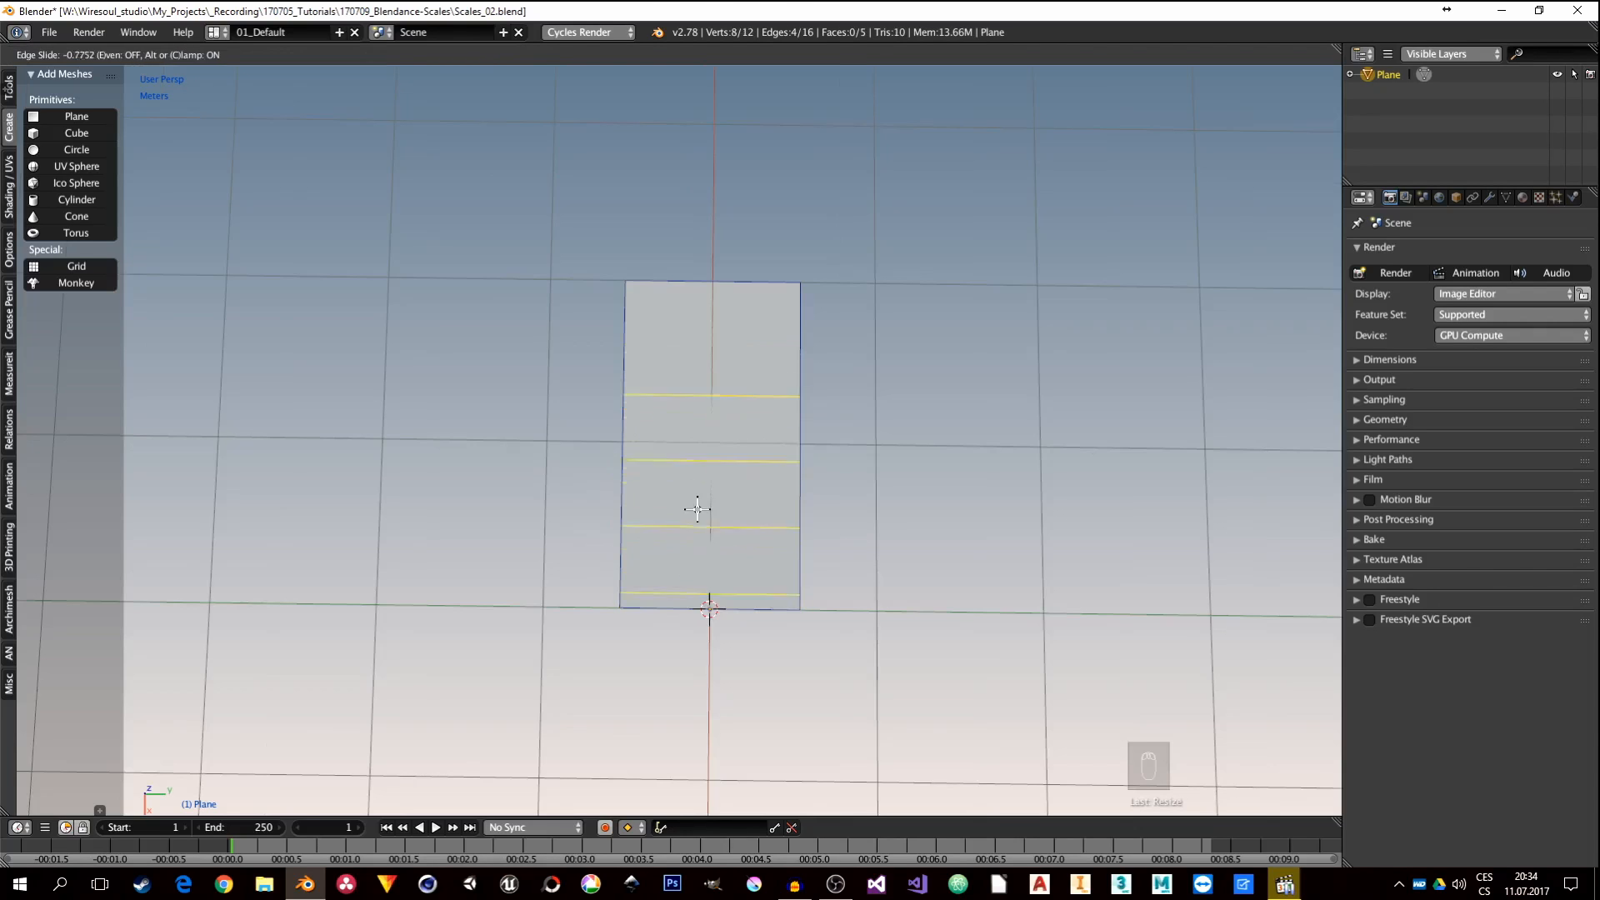
right_click(676, 428)
Step: Scale the short edge at the origin down to about 0.3 to taper the base of the shape
middle_click_drag(742, 515, 740, 549)
right_click(789, 573)
middle_click_drag(908, 559, 856, 551)
key("s")
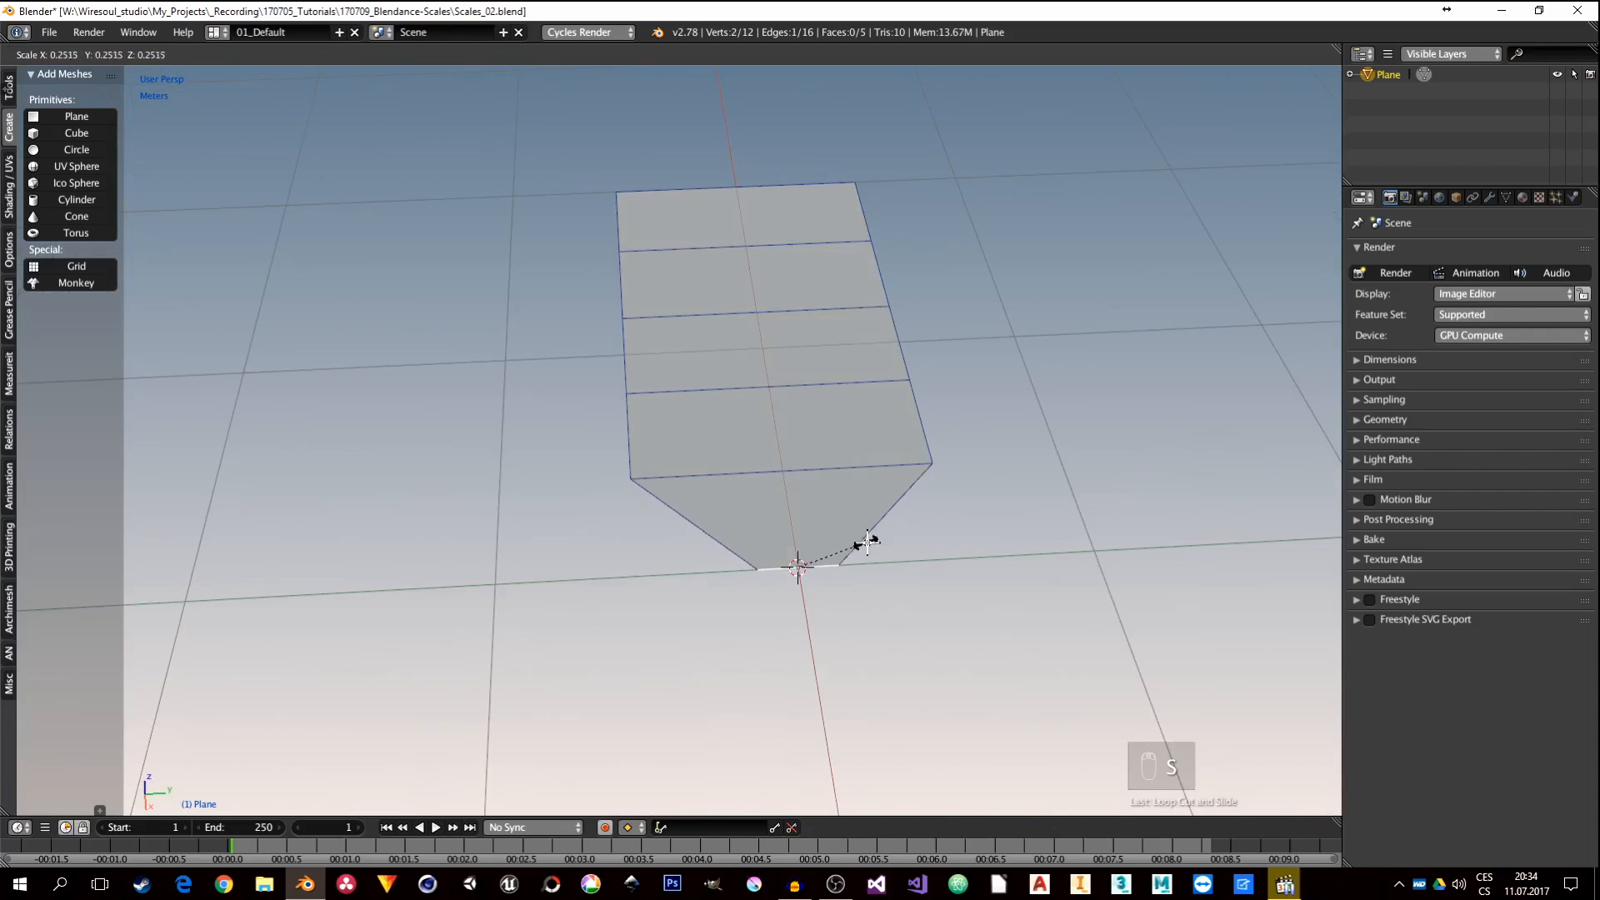
left_click(877, 542)
Step: Select the short edge opposite the origin and enable proportional editing with Sharp falloff
middle_click_drag(771, 238, 770, 352, "shift")
scroll(770, 351, "down", 3)
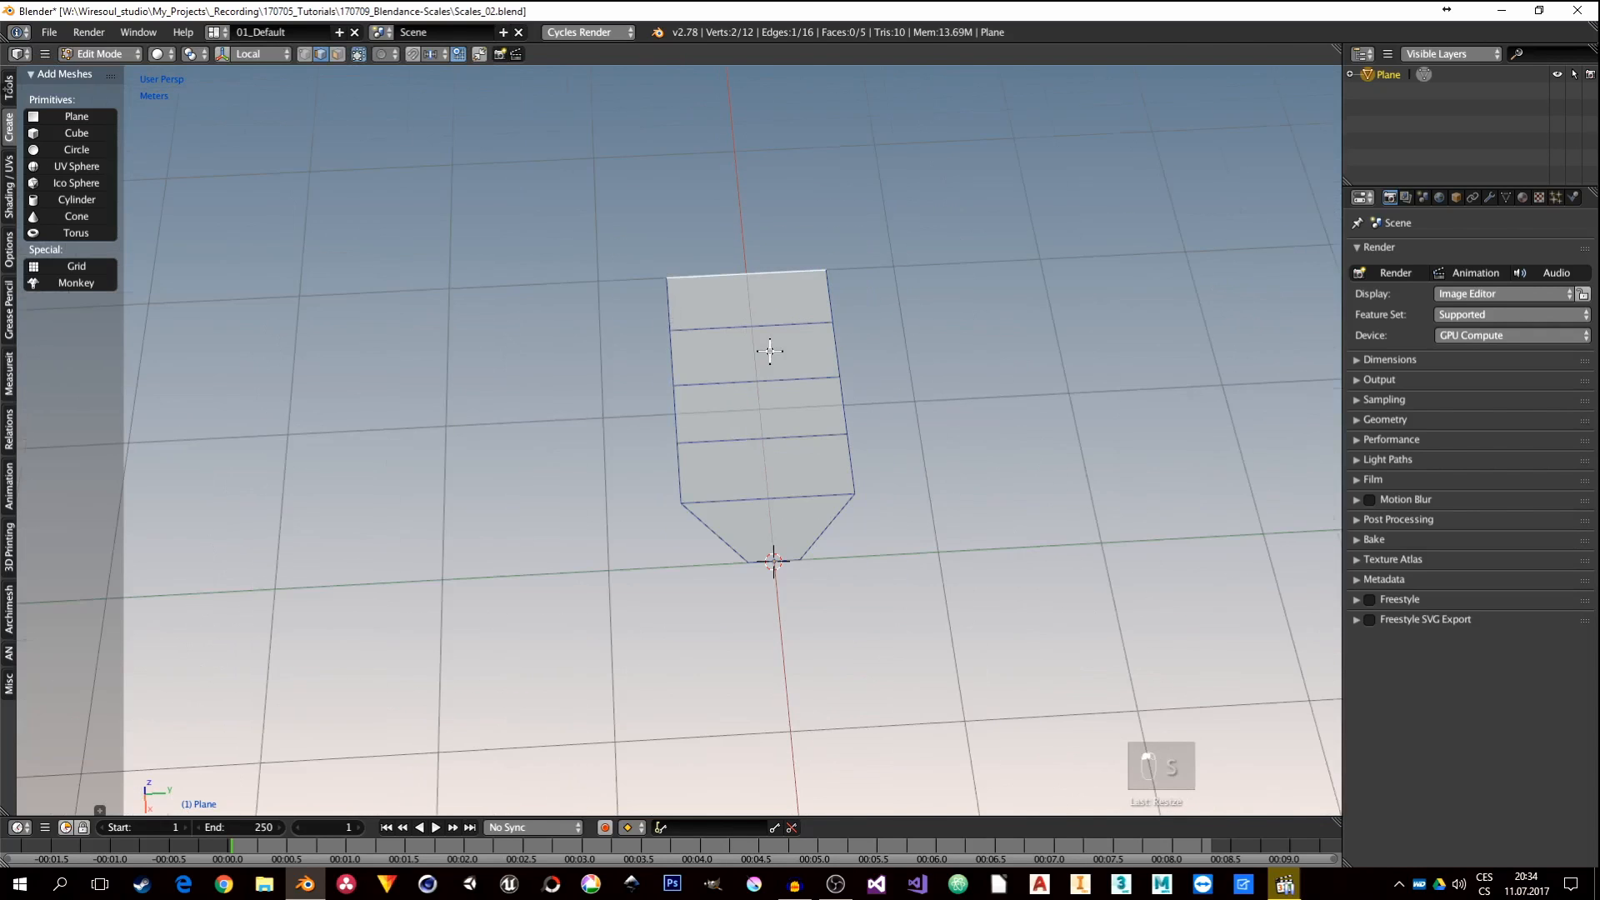
left_click(379, 55)
left_click(408, 95)
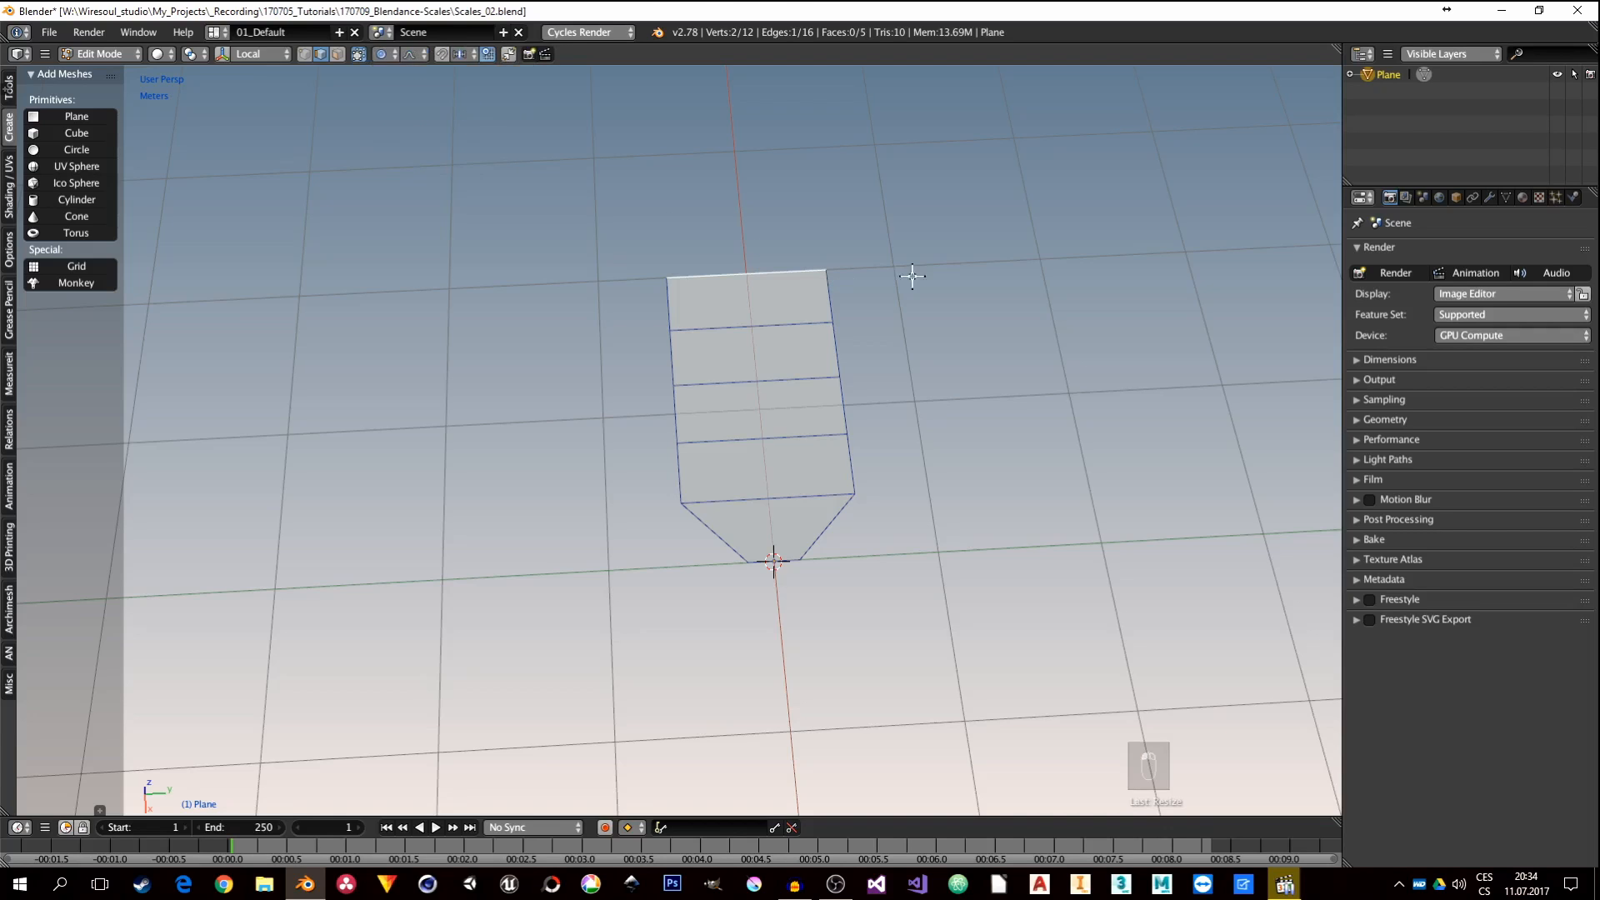
key("s")
right_click(666, 180)
left_click(409, 55)
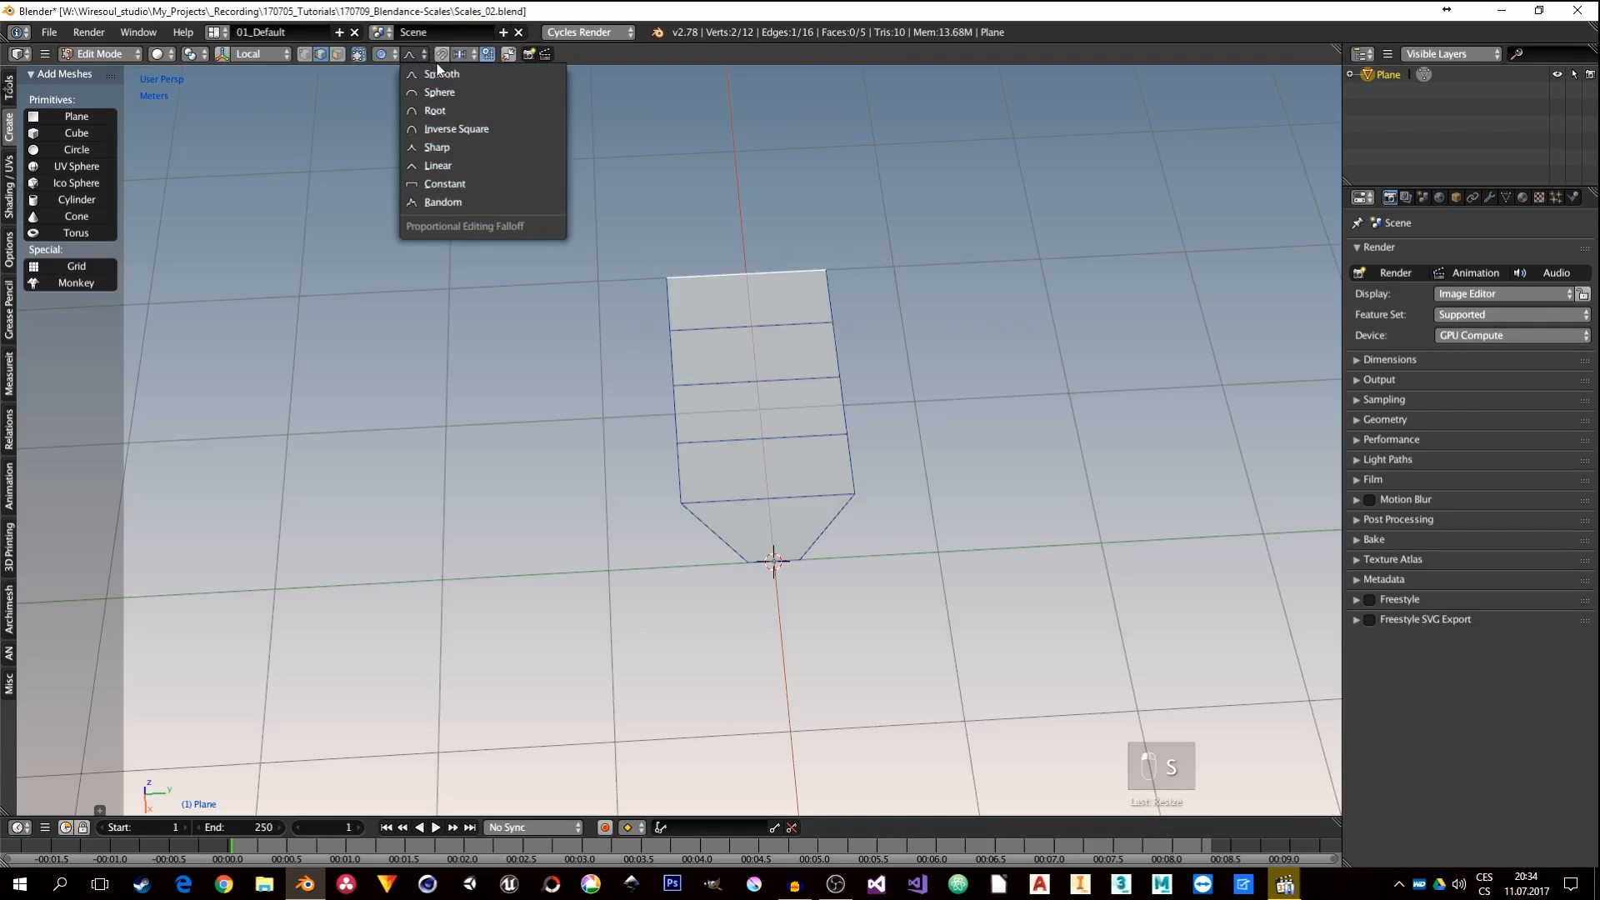
left_click(462, 147)
Step: Scale the far edge along Y to about 0.14 with a proportional size of 1.77 to form a curved, pointed tip
key("s")
key("y")
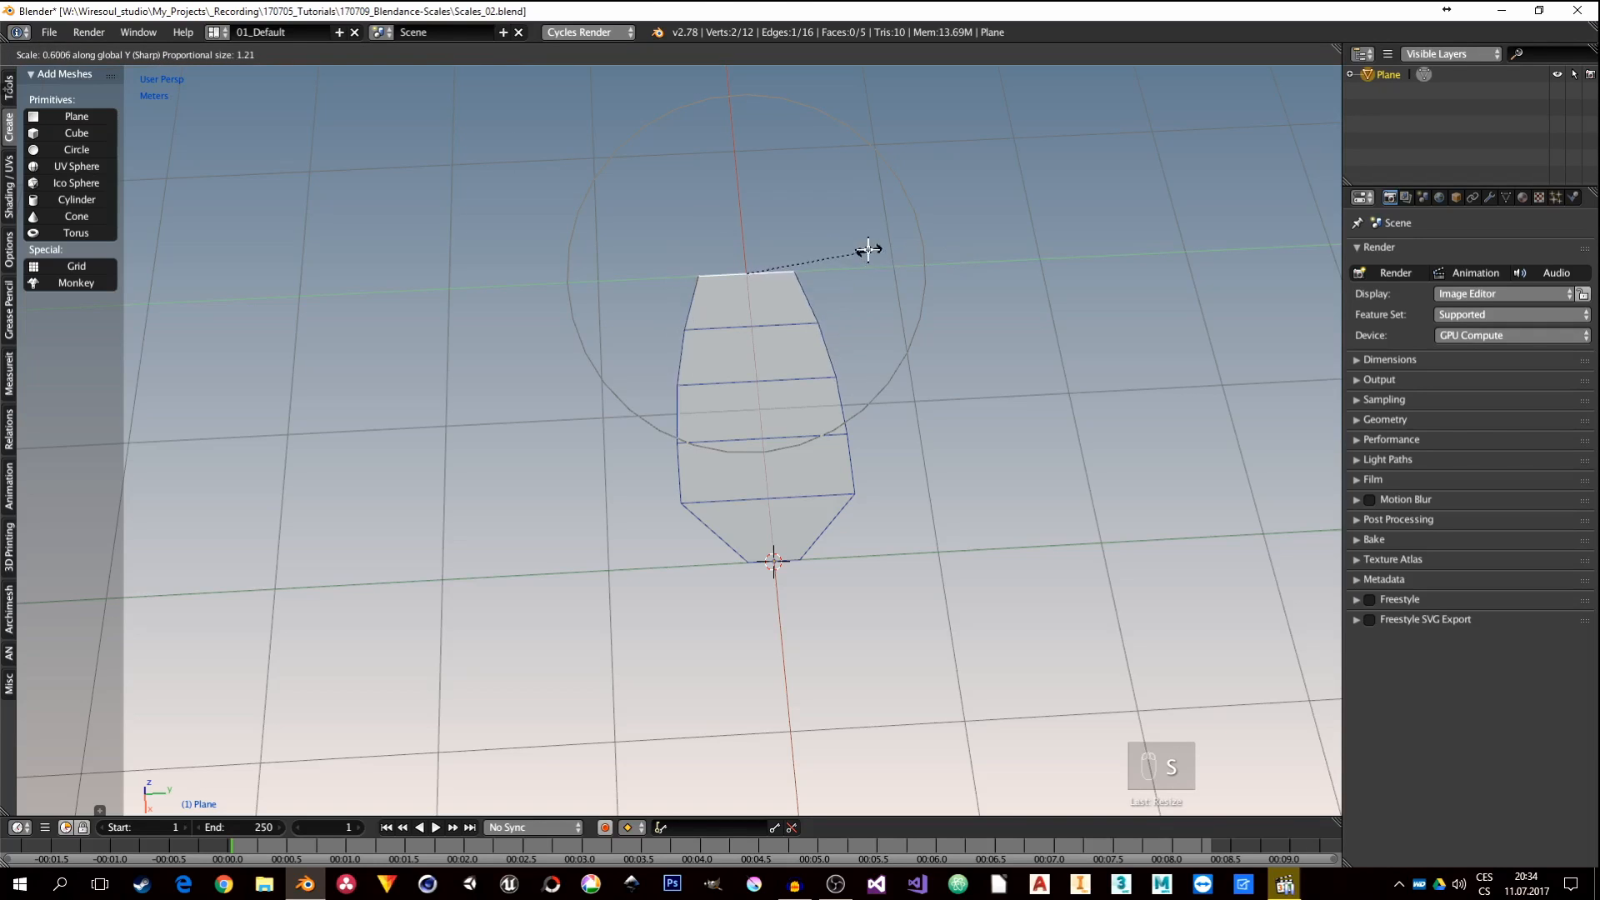
scroll(796, 264, "down", 1)
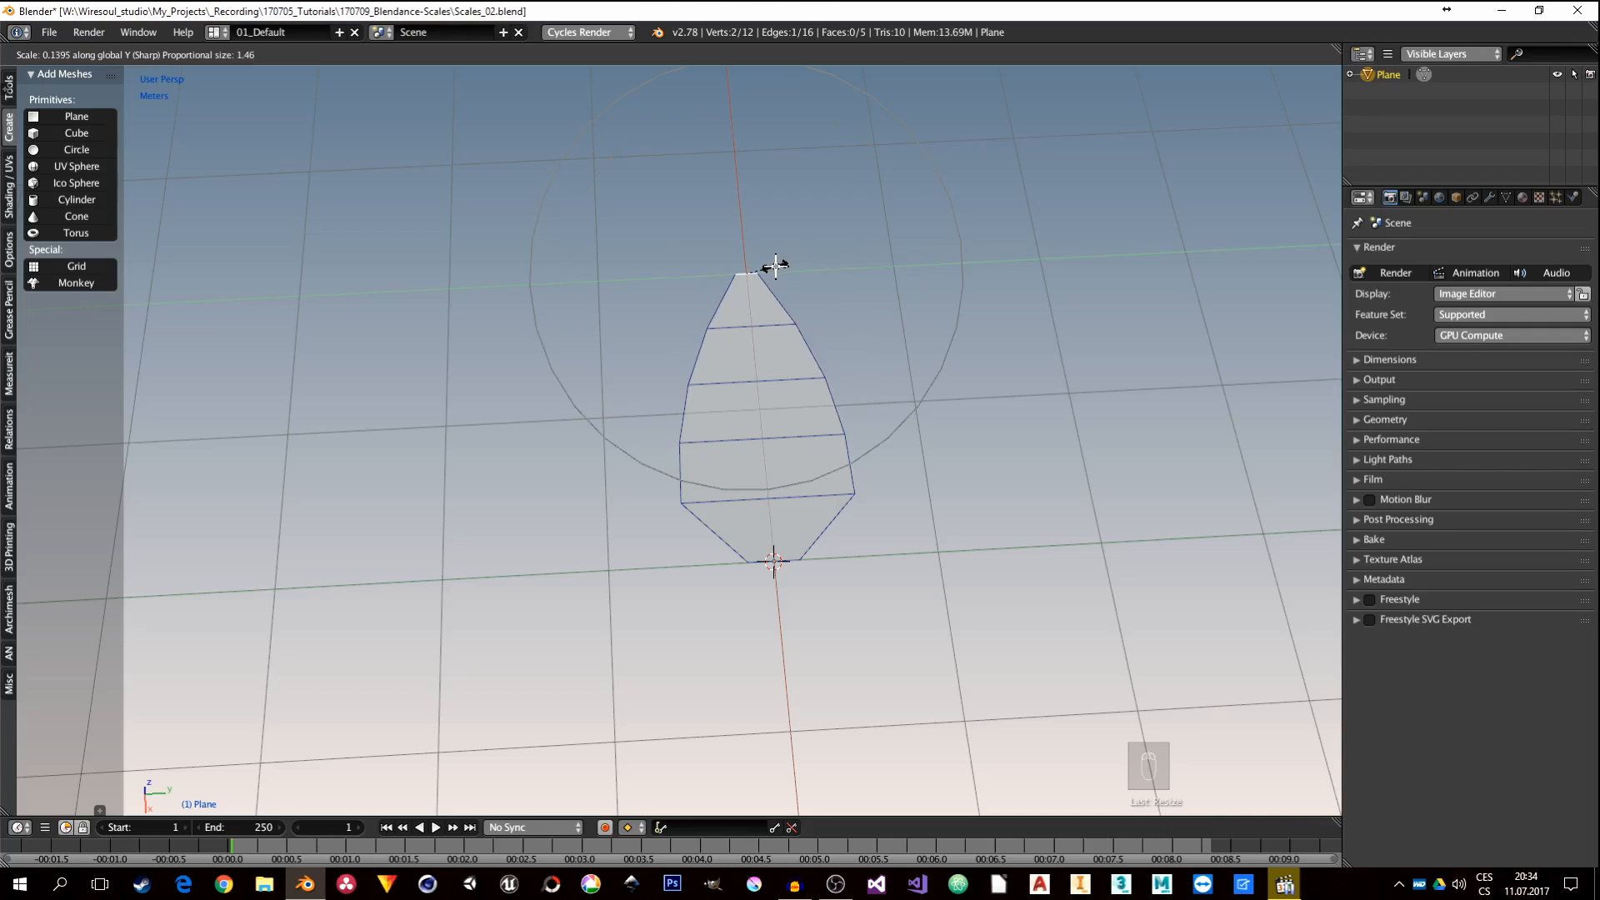
scroll(775, 265, "down", 1)
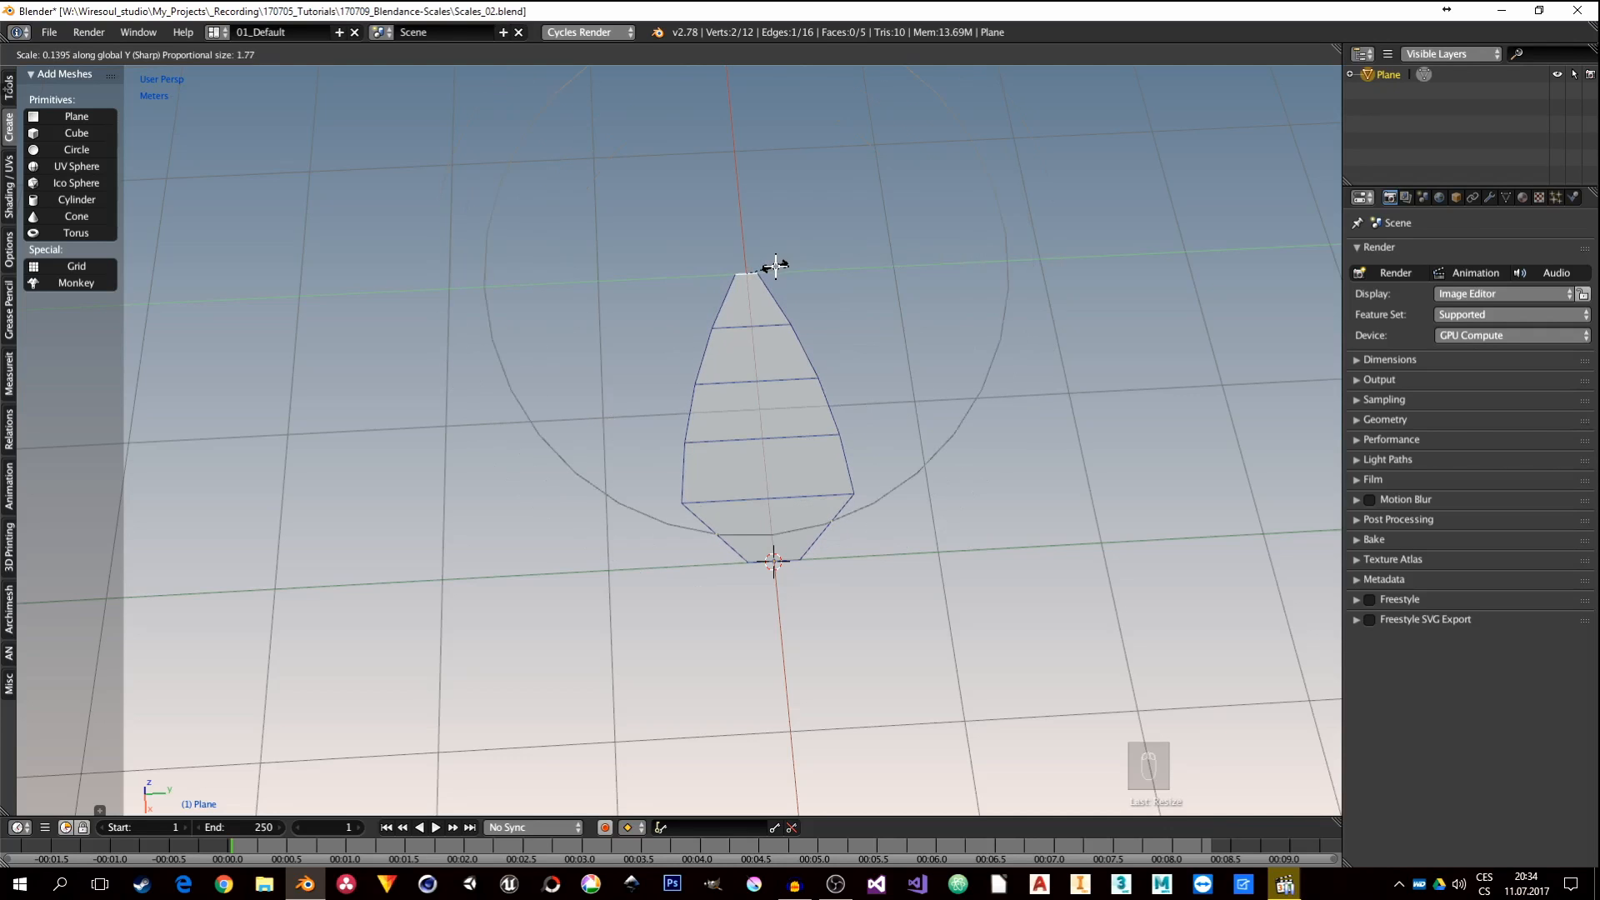
left_click(775, 265)
Step: Return to Object Mode and rename the plane object as Scale
middle_click_drag(775, 267, 844, 406)
key("Tab")
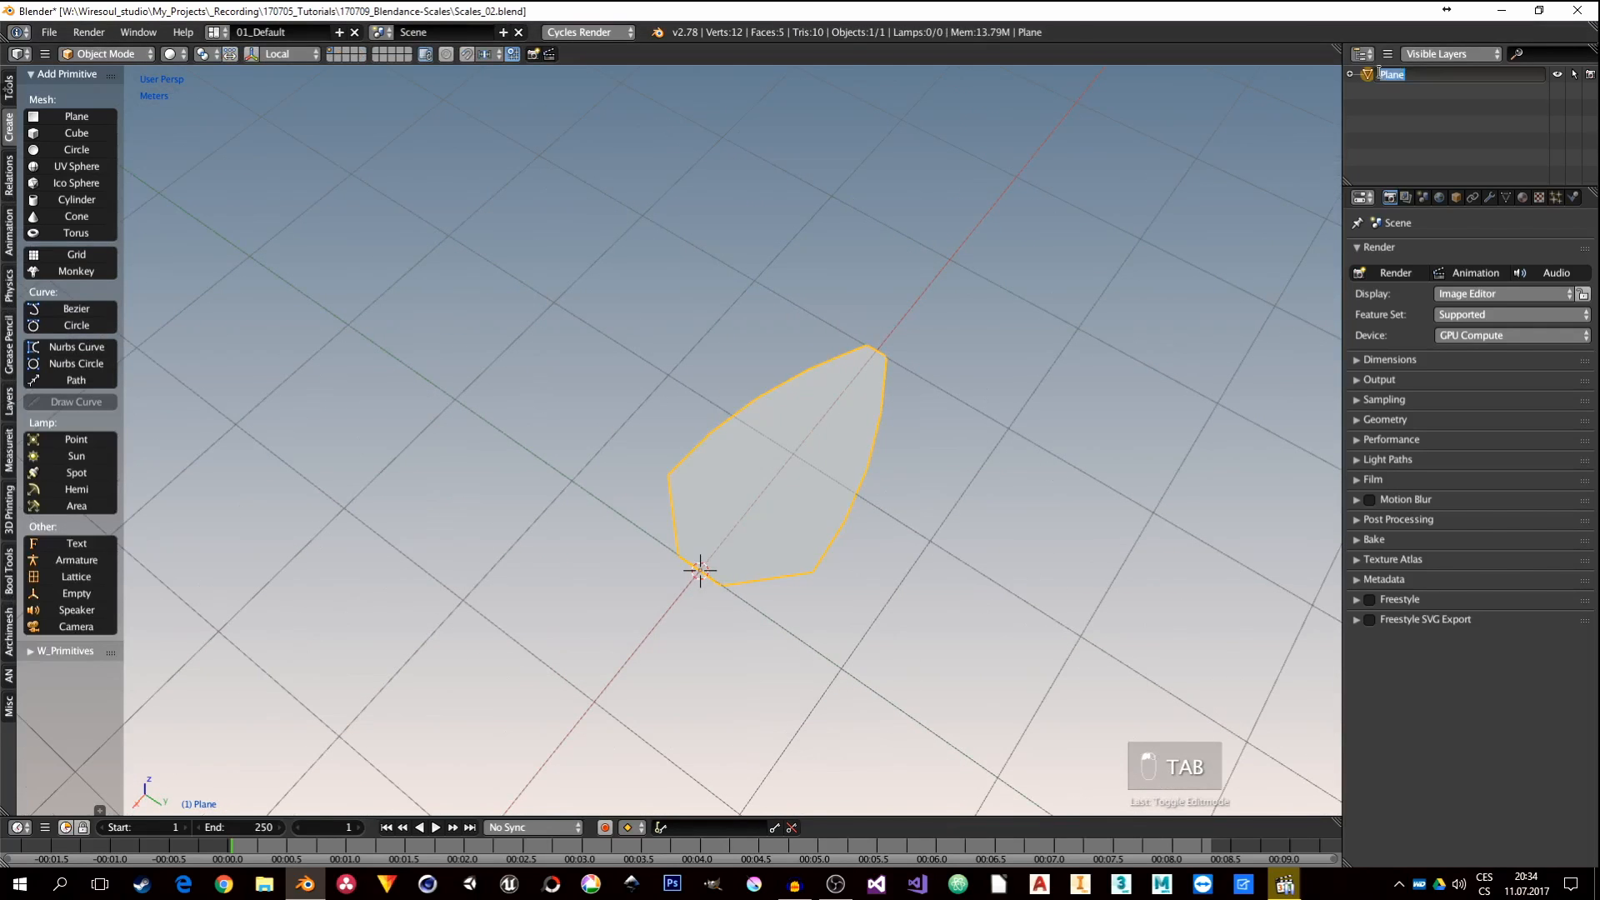
type("Scale")
key("Return")
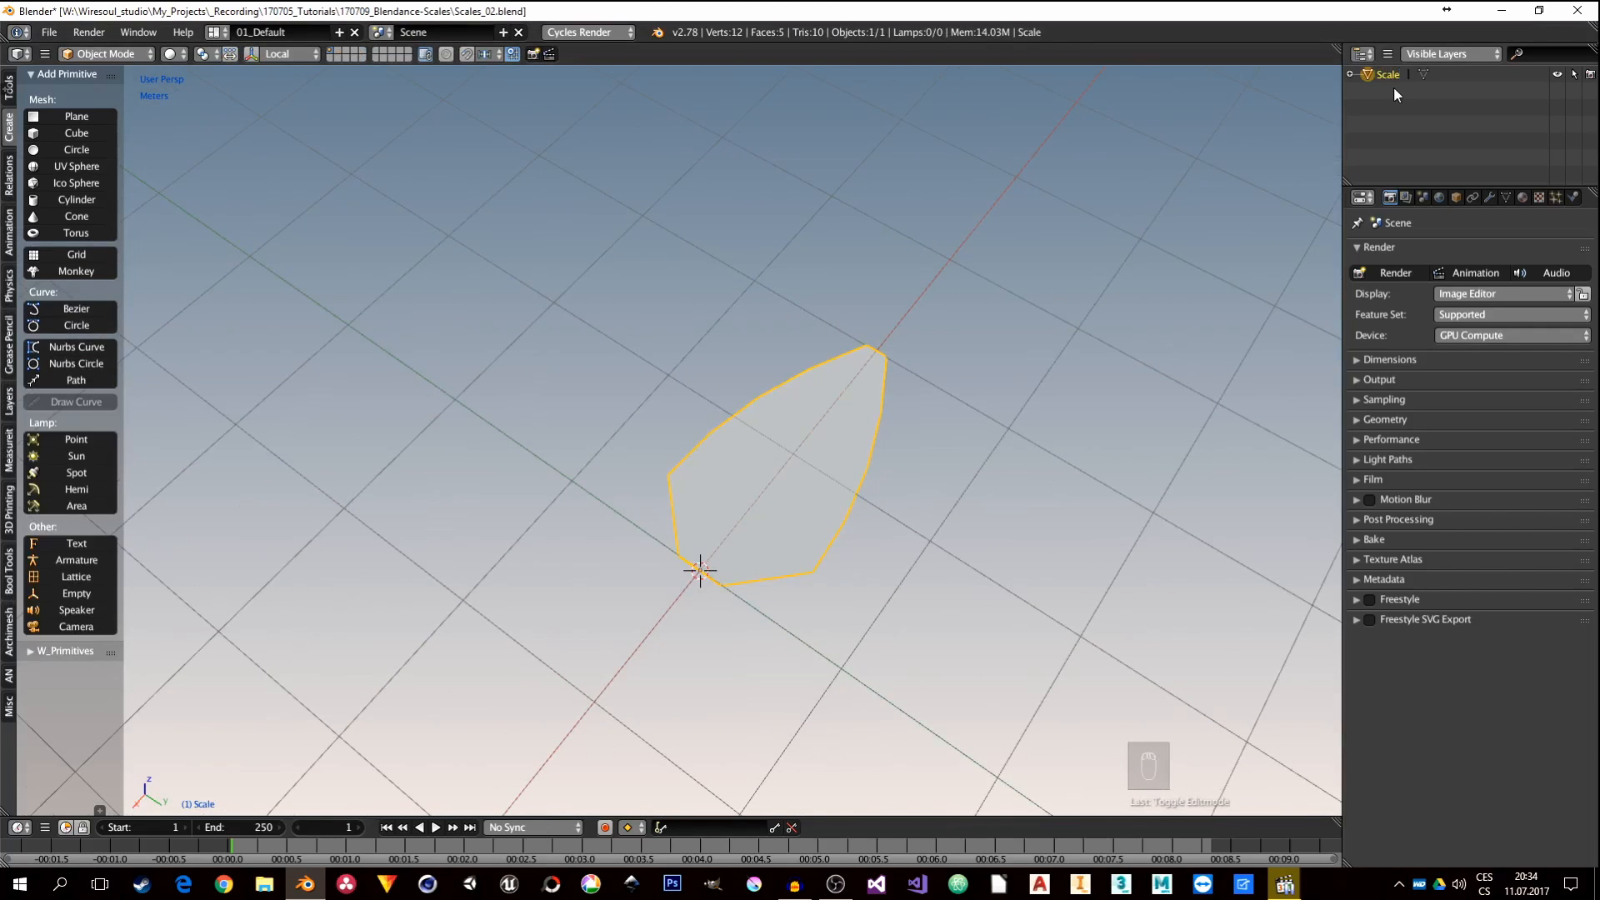
middle_click_drag(775, 512, 742, 483)
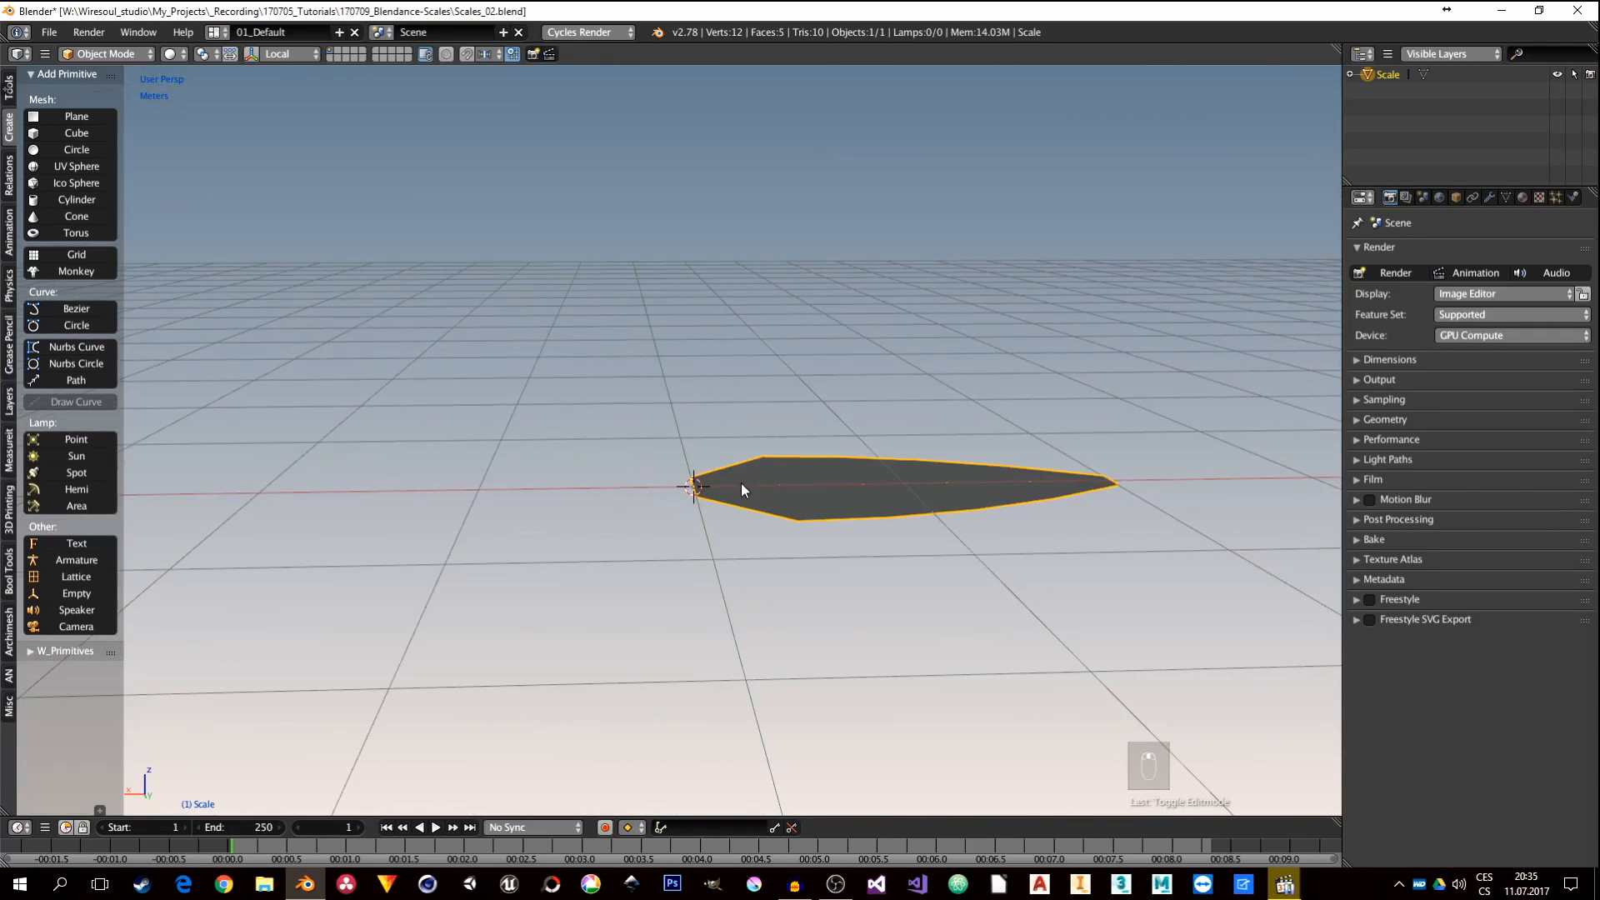
middle_click_drag(875, 493, 915, 551)
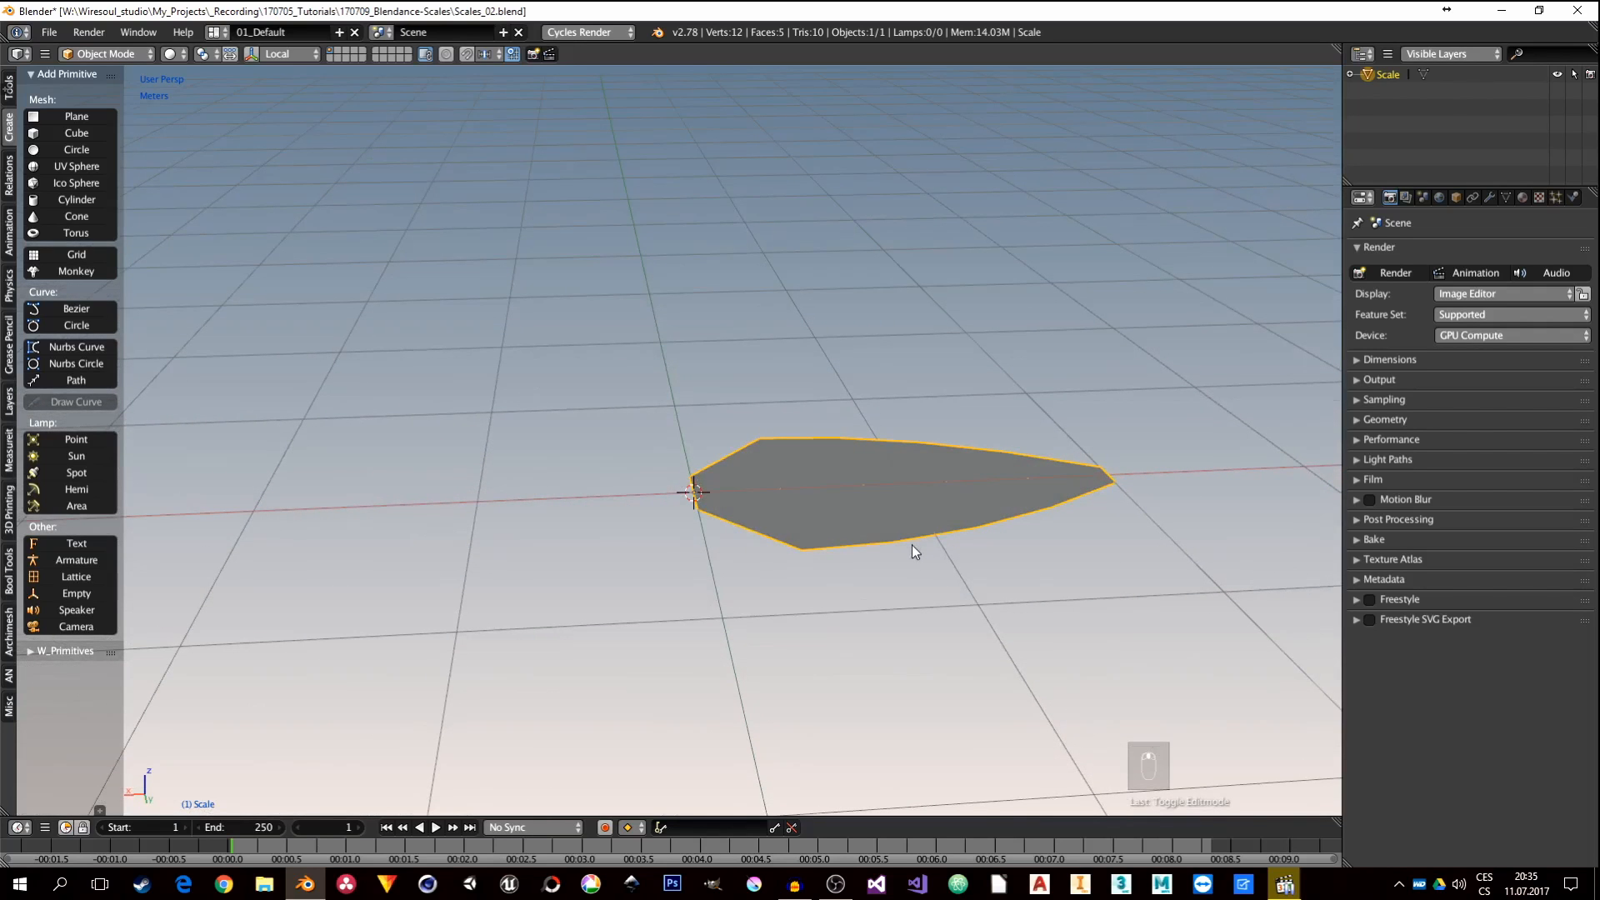
key("r")
key("y")
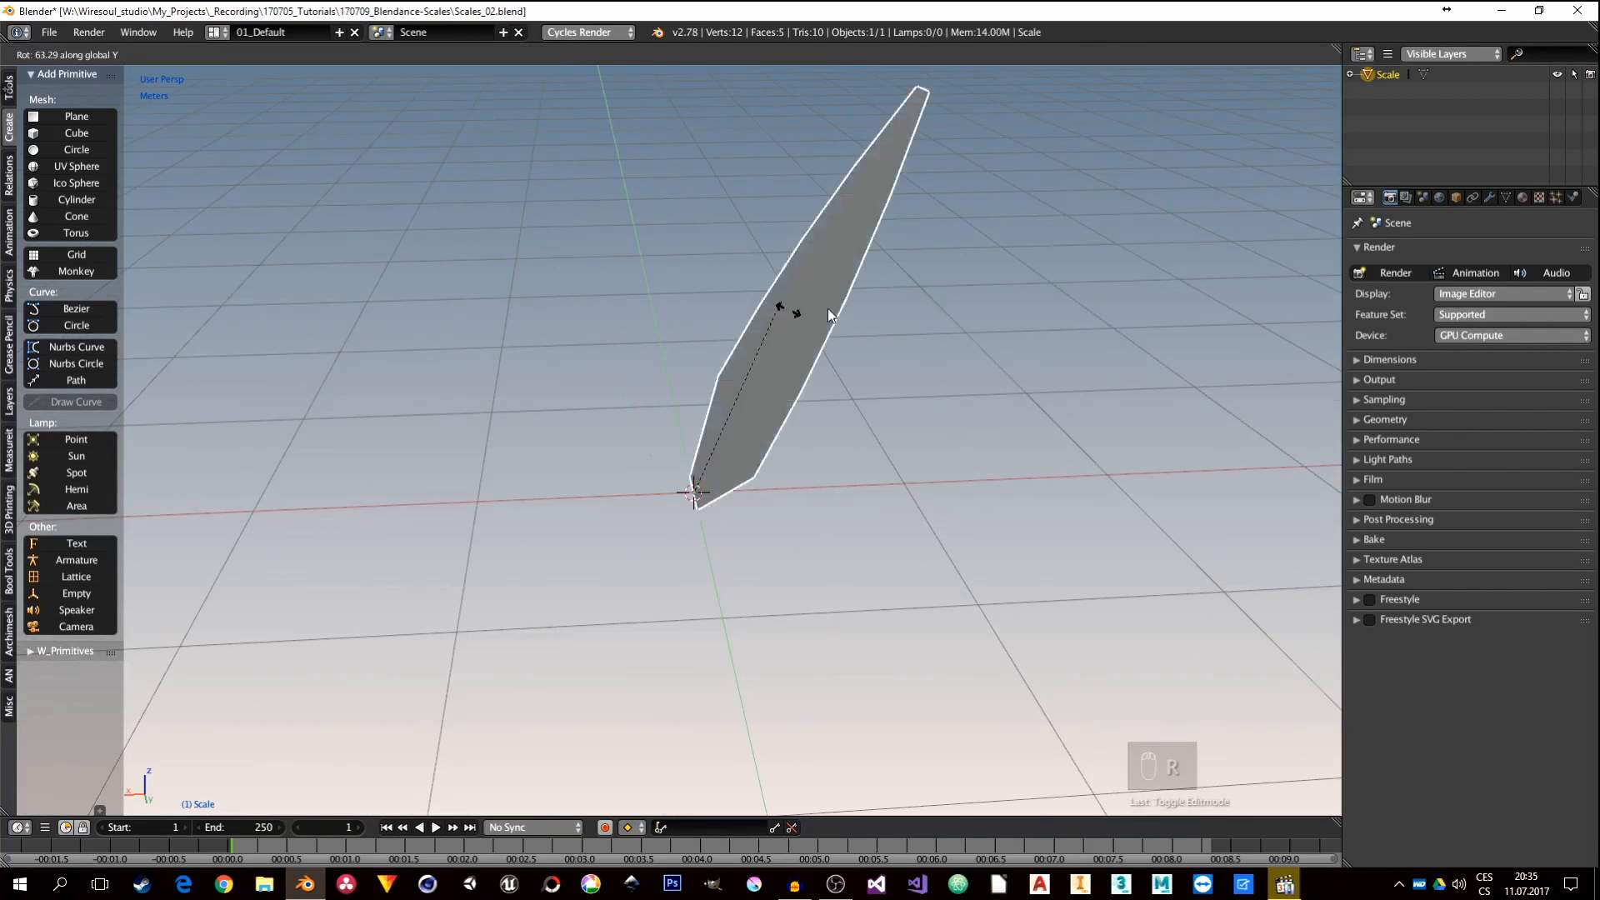
right_click(532, 430)
middle_click_drag(690, 470, 732, 458)
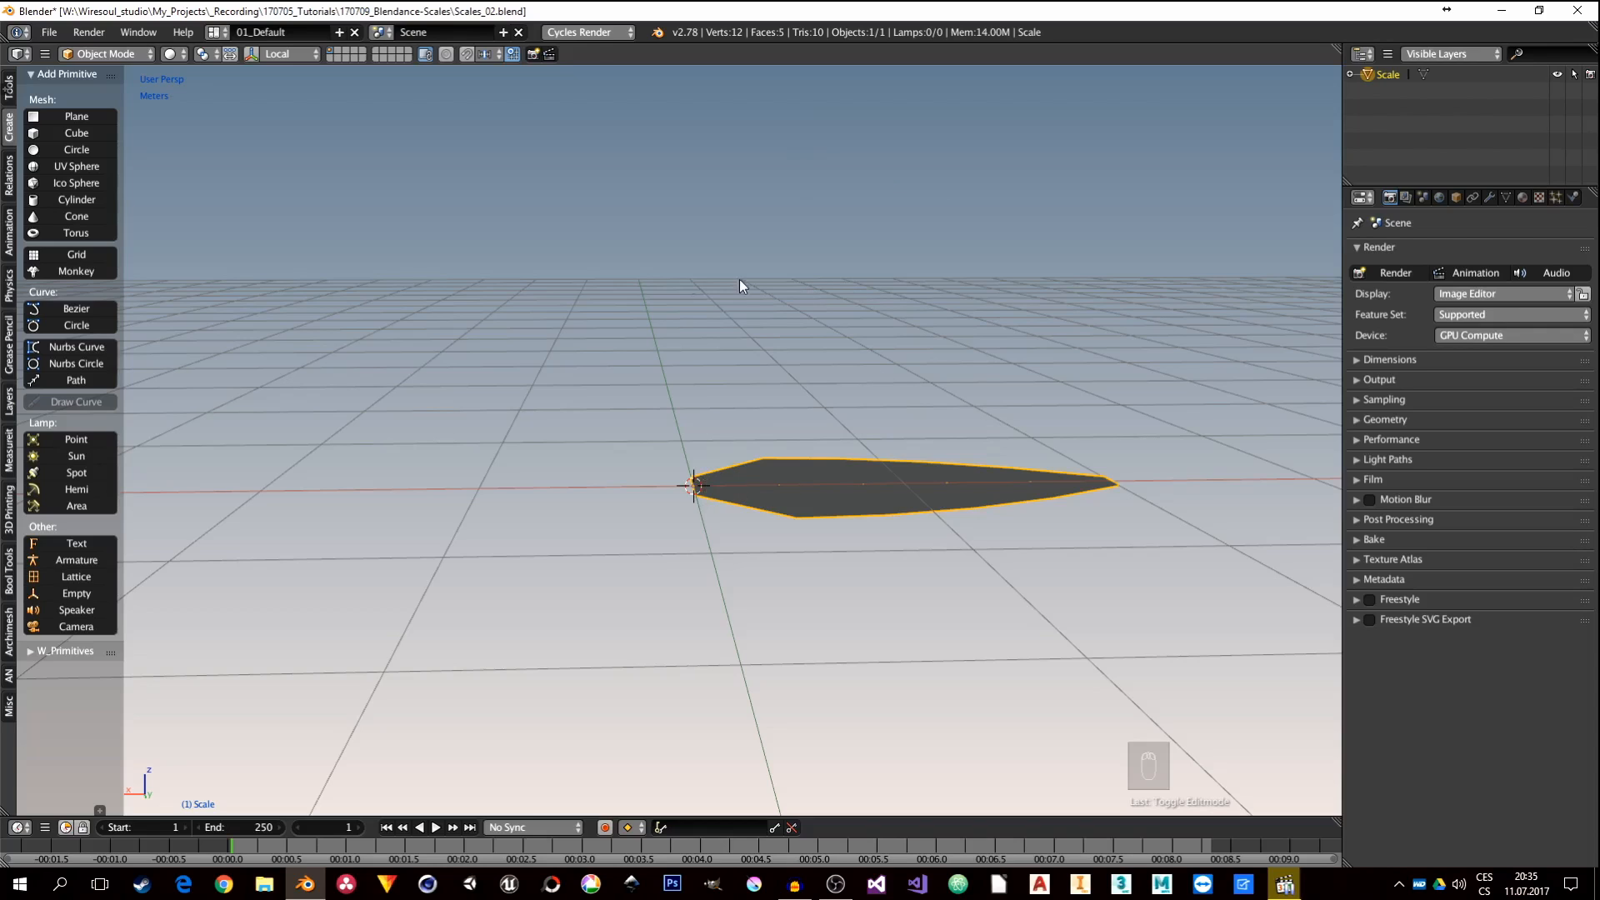
Step: Add a Simple Deform modifier to the Scale object in Bend mode with an angle of 18.5°
left_click(1489, 198)
left_click(1396, 252)
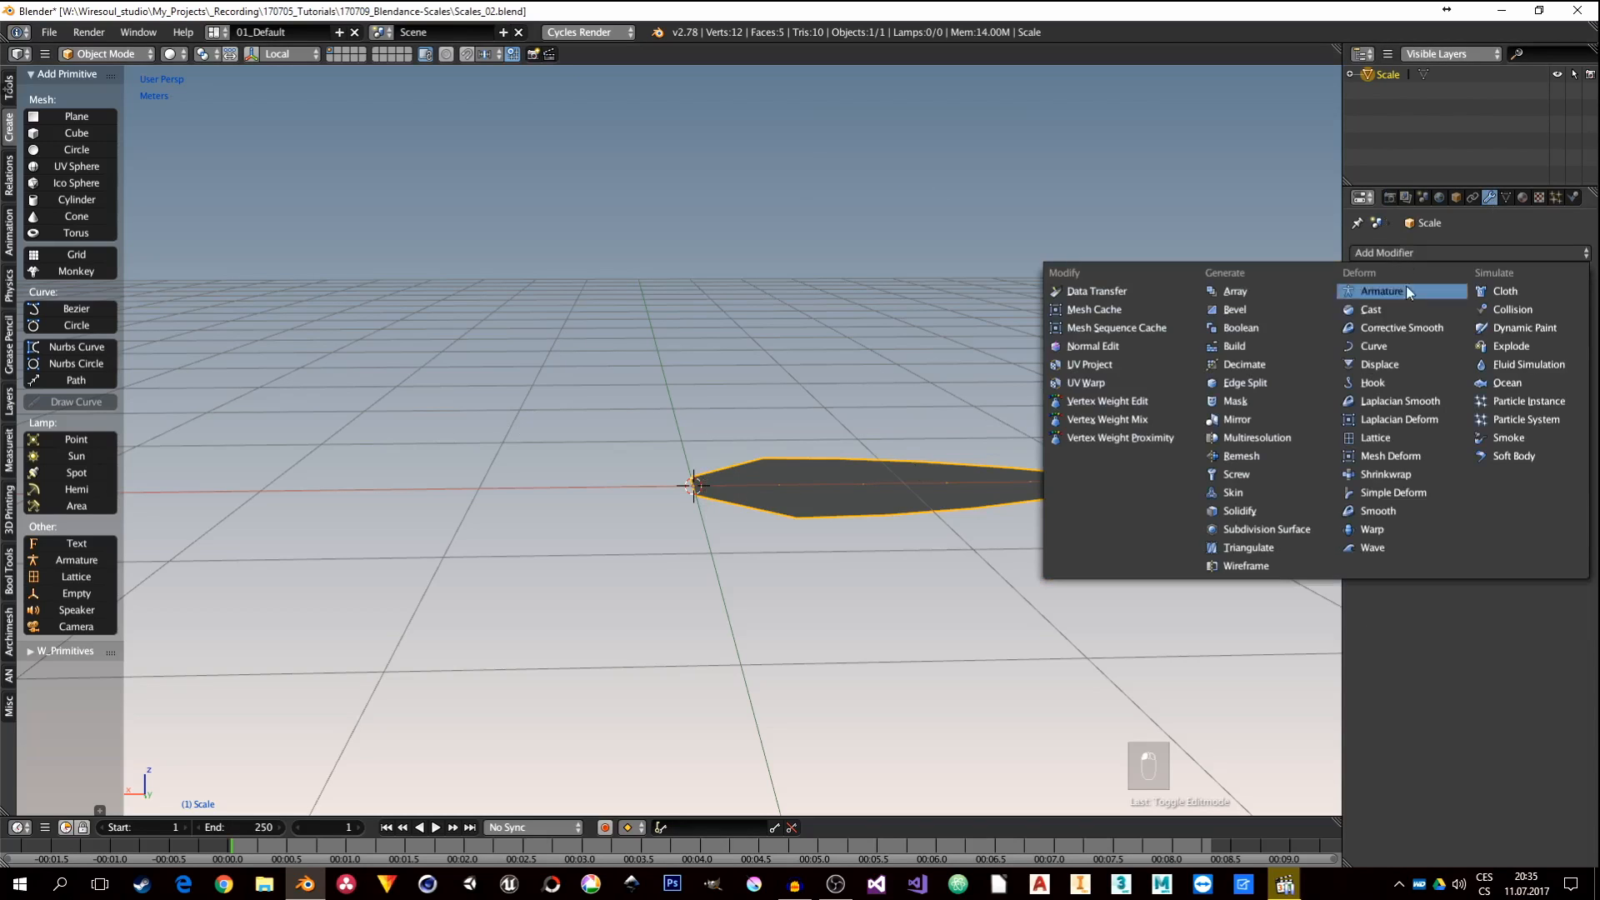
left_click(1402, 491)
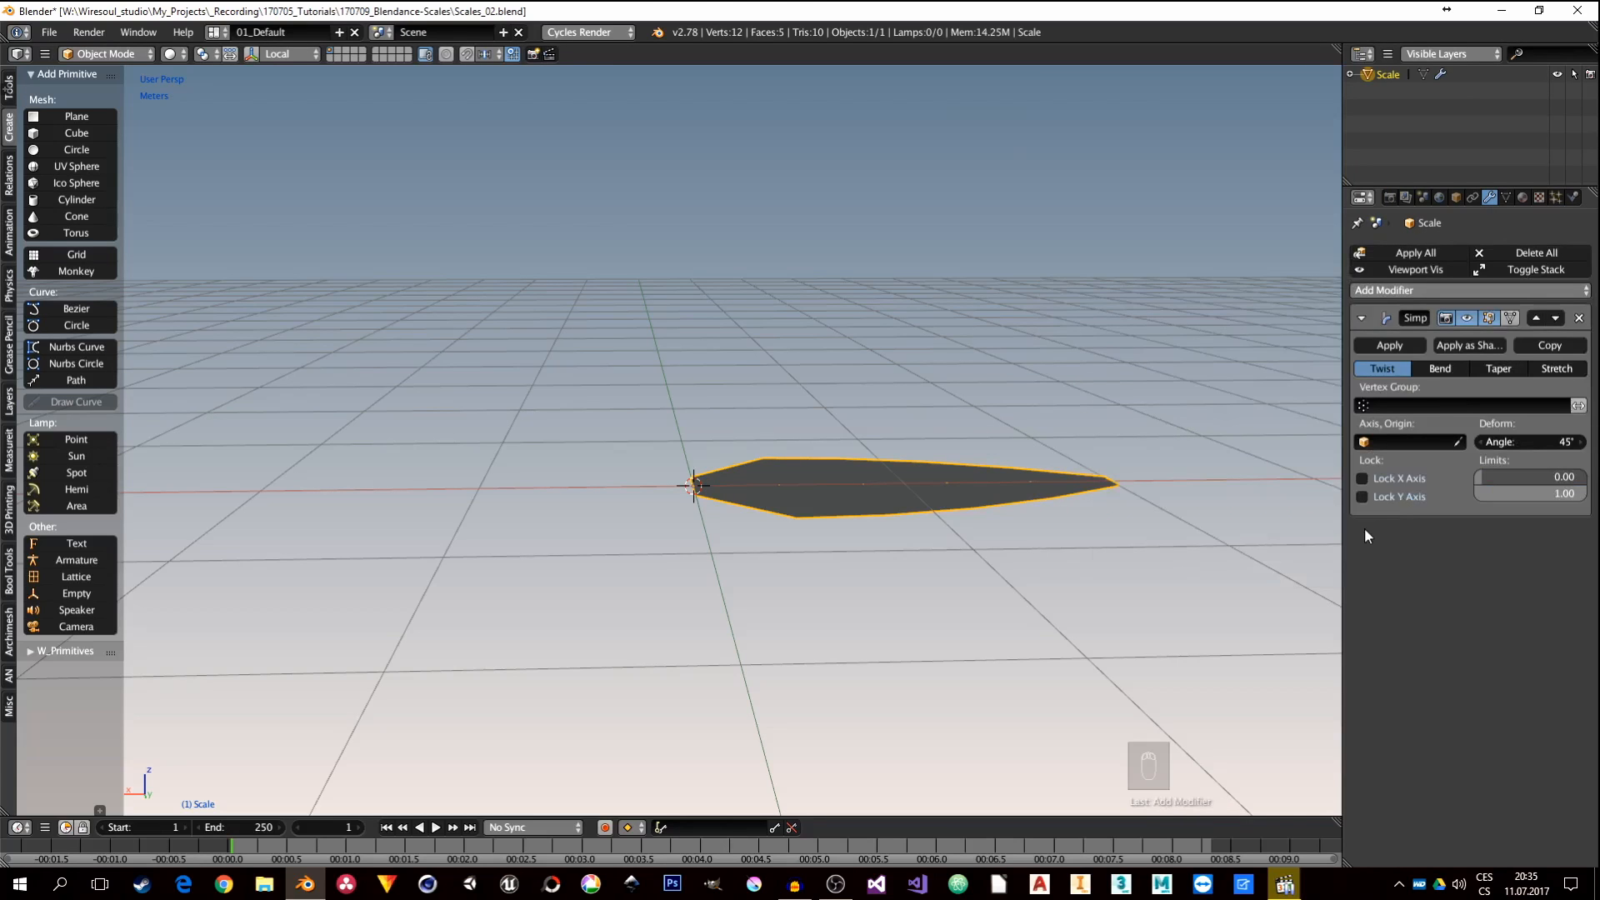
left_click(1442, 368)
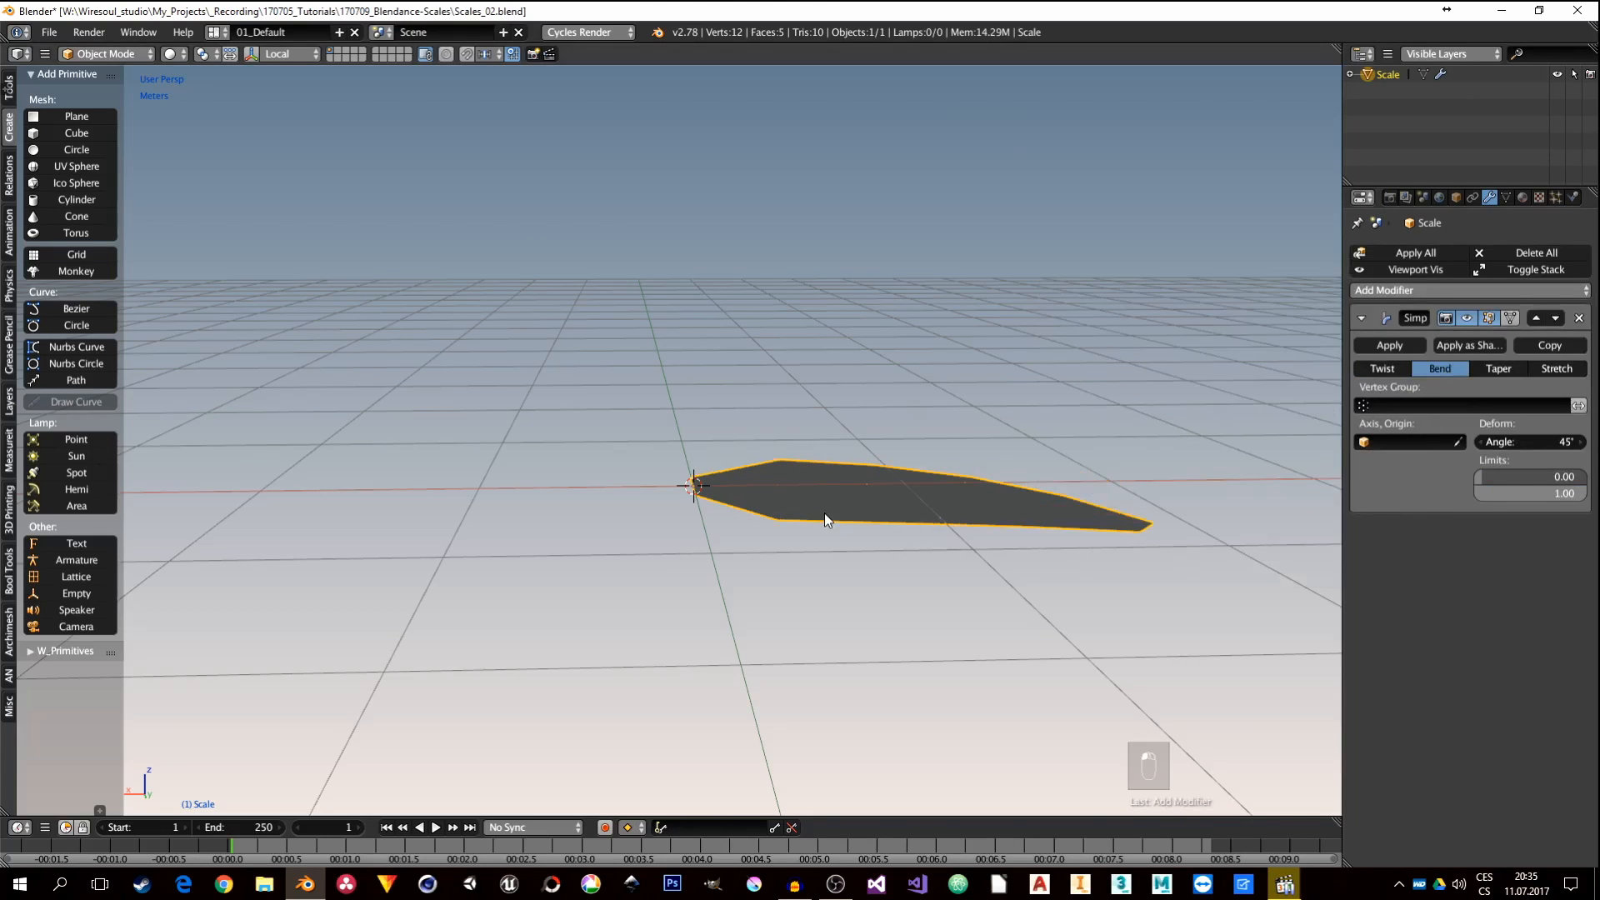
middle_click_drag(823, 512, 862, 587)
mouse_move(1532, 441)
left_mouse_down()
mouse_move(1596, 442)
mouse_move(1233, 442)
mouse_move(1584, 442)
mouse_move(1379, 441)
mouse_move(1539, 442)
left_mouse_up()
middle_click_drag(712, 532, 759, 410)
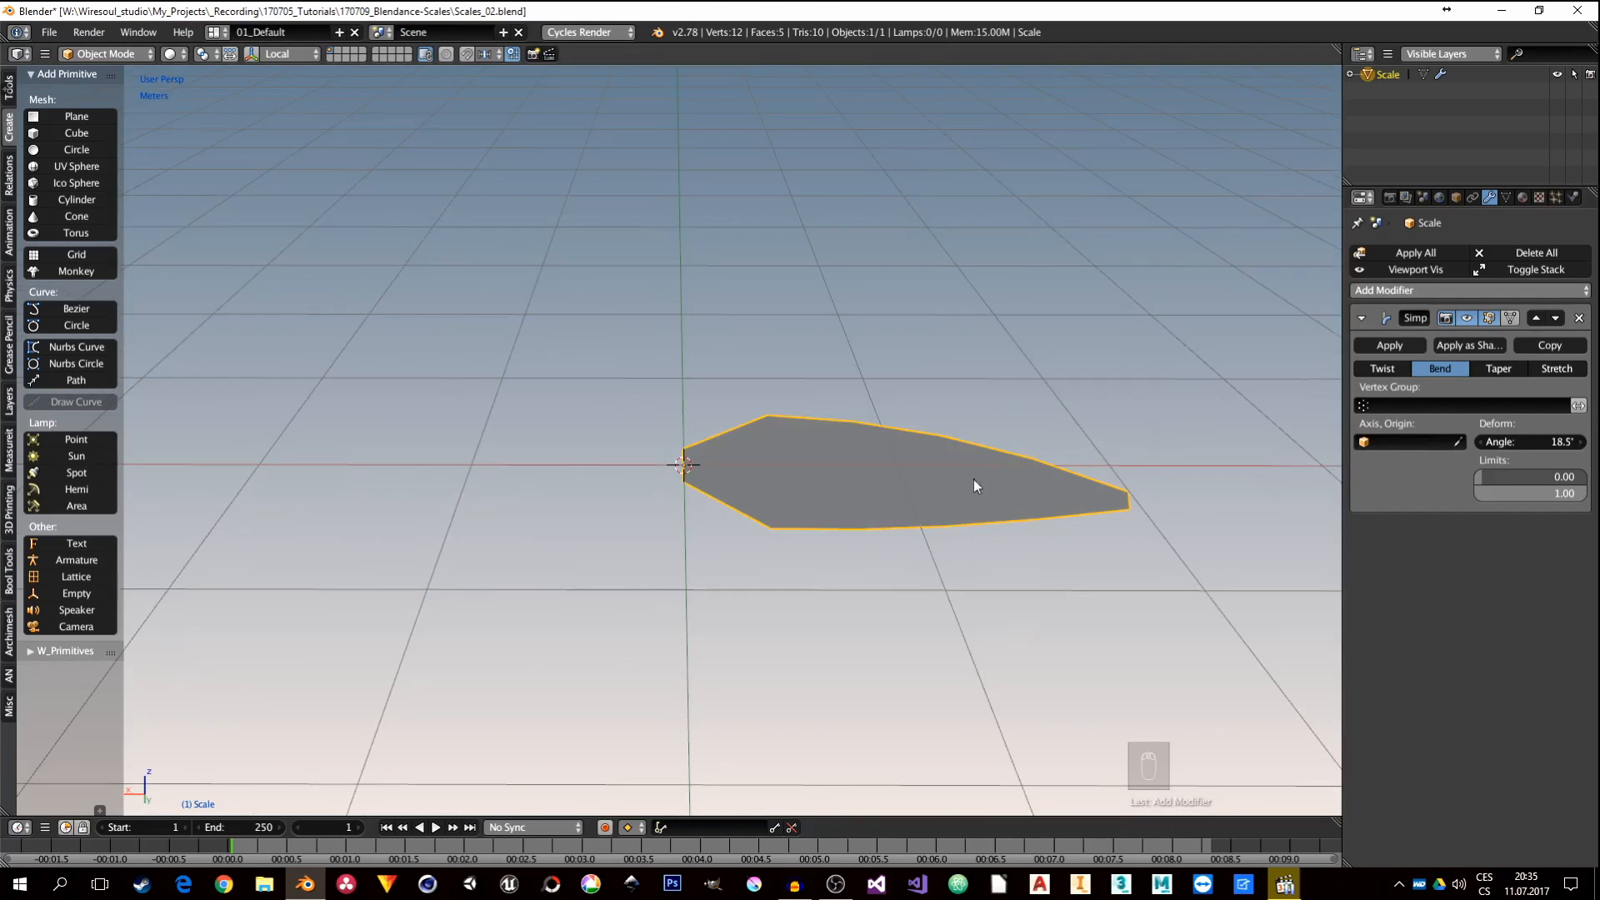
middle_click_drag(814, 523, 753, 482)
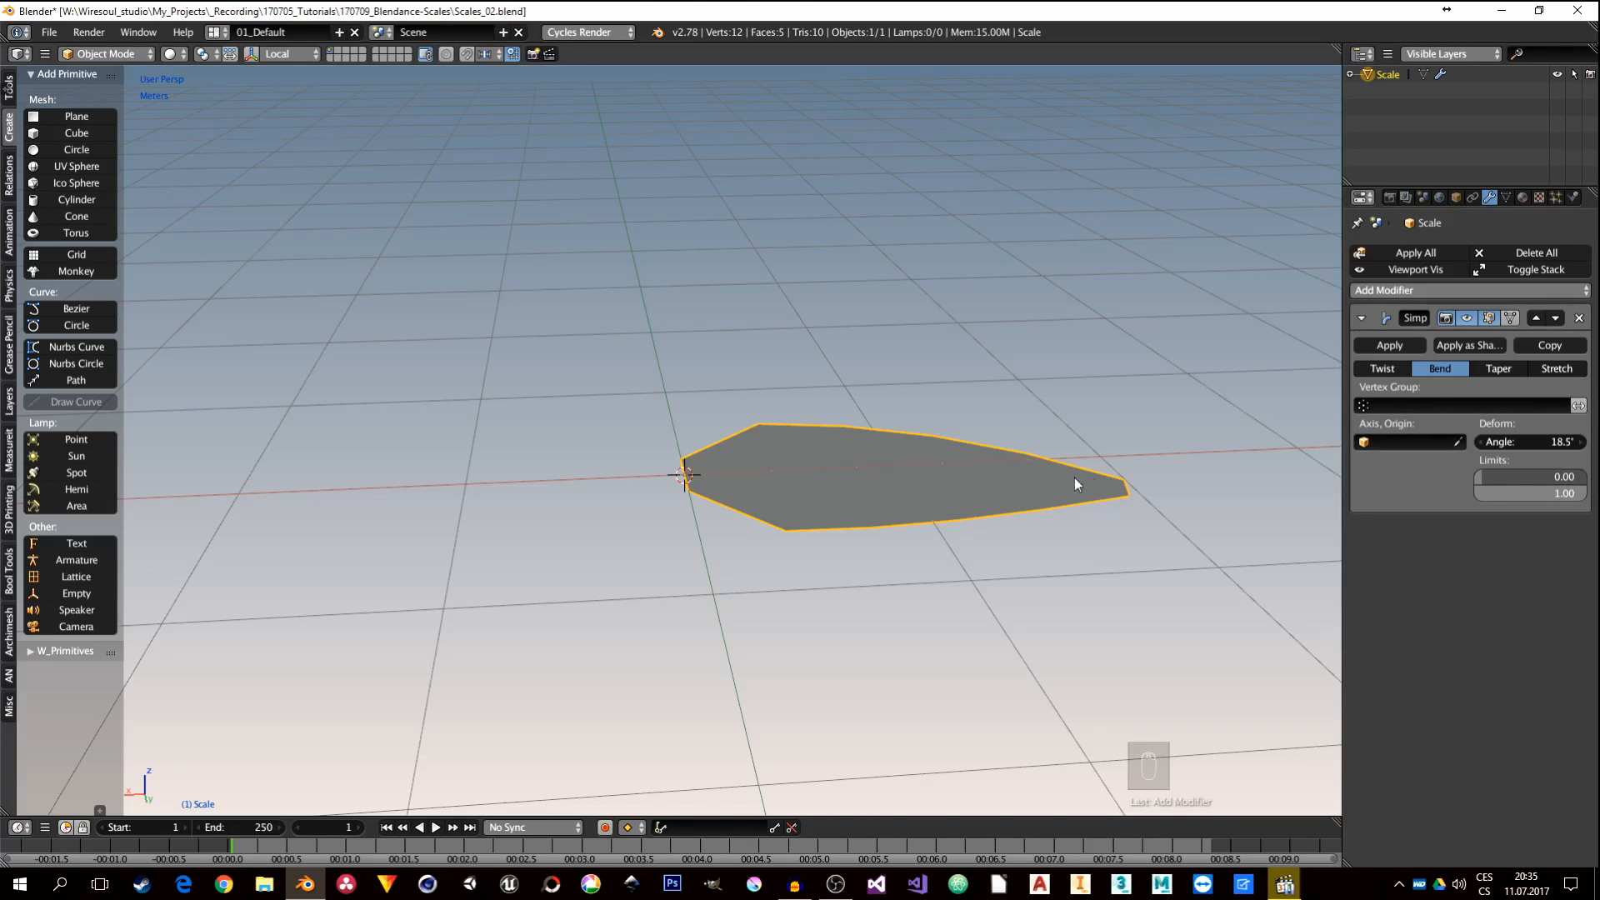
Step: Rotate the whole Scale mesh 90° about X in Edit Mode, then turn off proportional editing and return to Object Mode
middle_click_drag(785, 498, 858, 550)
key("Tab")
key("a")
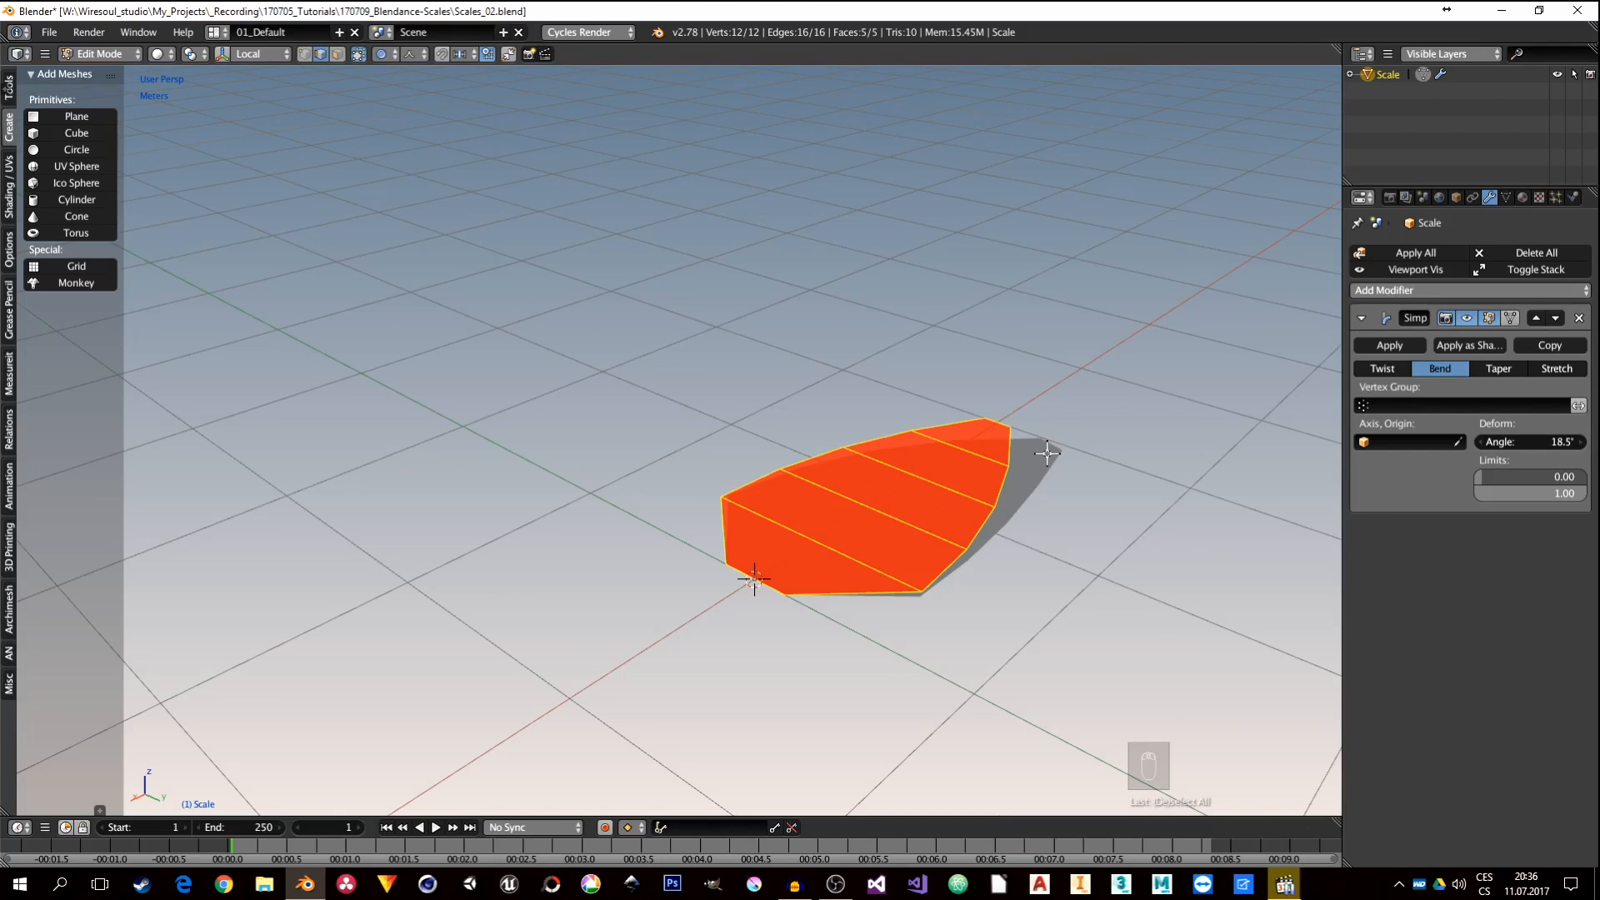
key("r")
type("x")
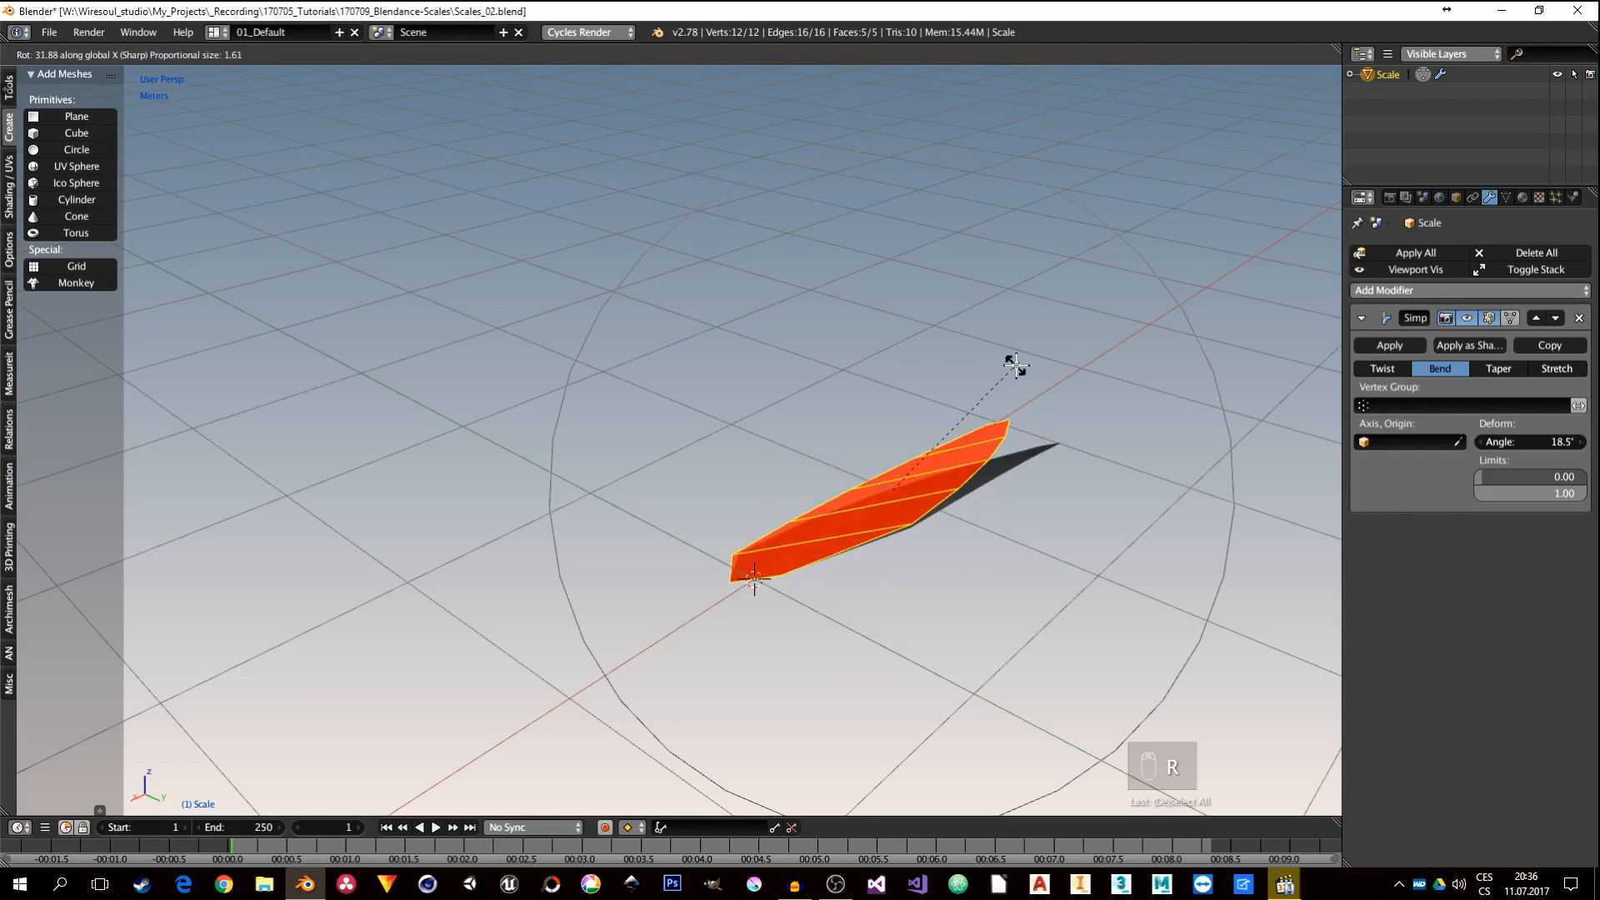
type("90")
key("Return")
left_click(393, 57)
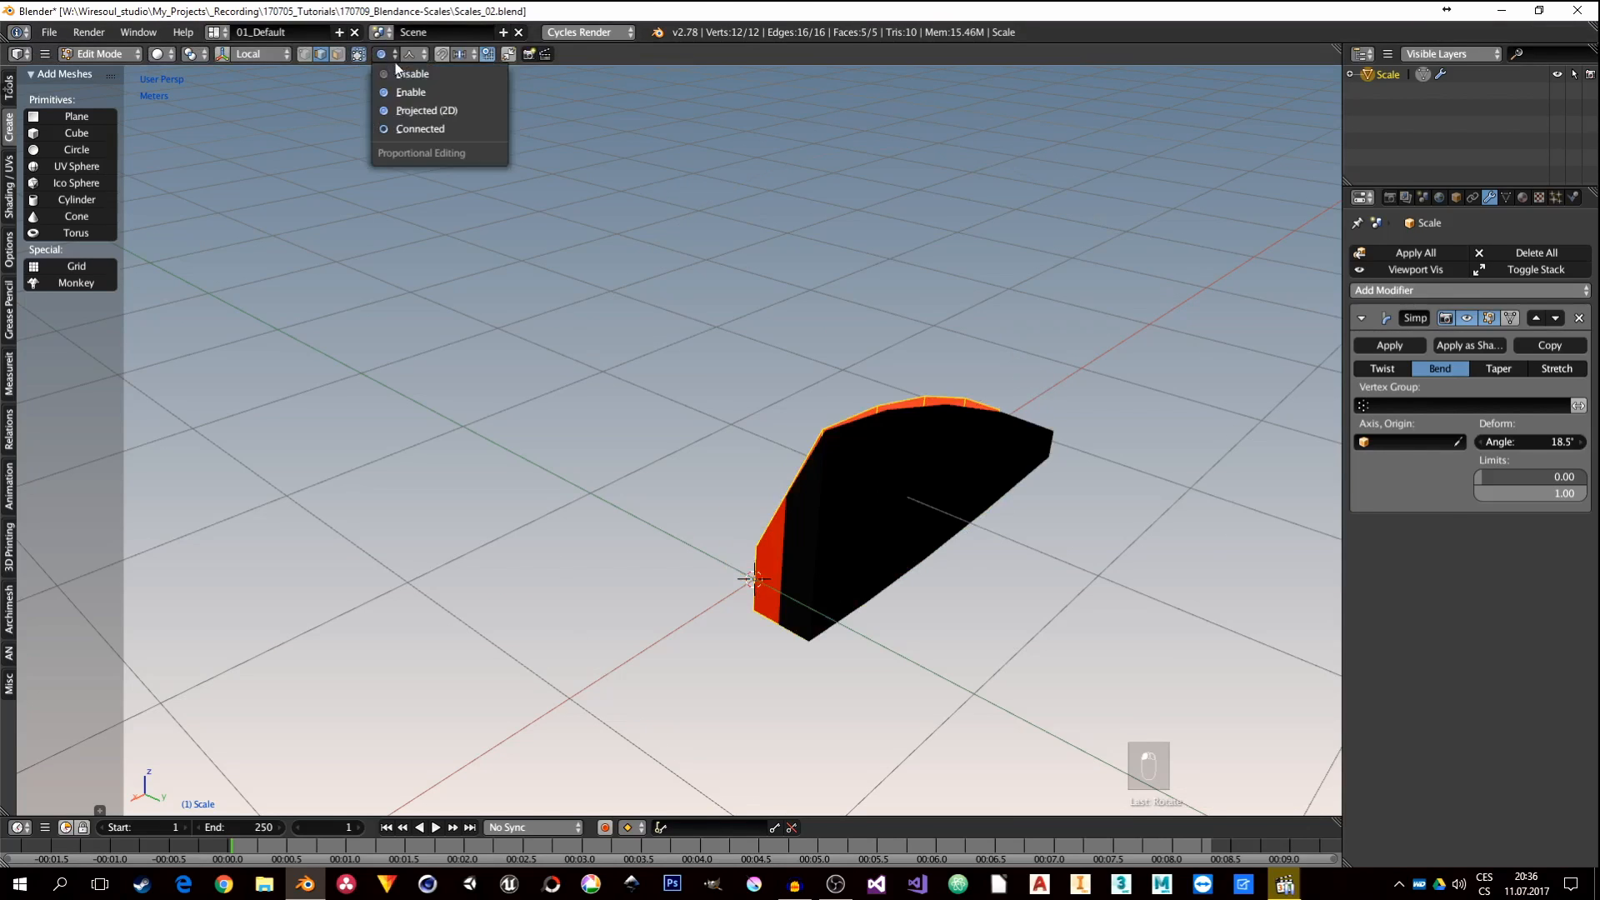
left_click(399, 73)
middle_click_drag(1048, 577, 960, 529)
key("Tab")
Step: Set the Simple Deform bend angle of the Scale object to -9.6°
middle_click_drag(1075, 530, 1074, 572)
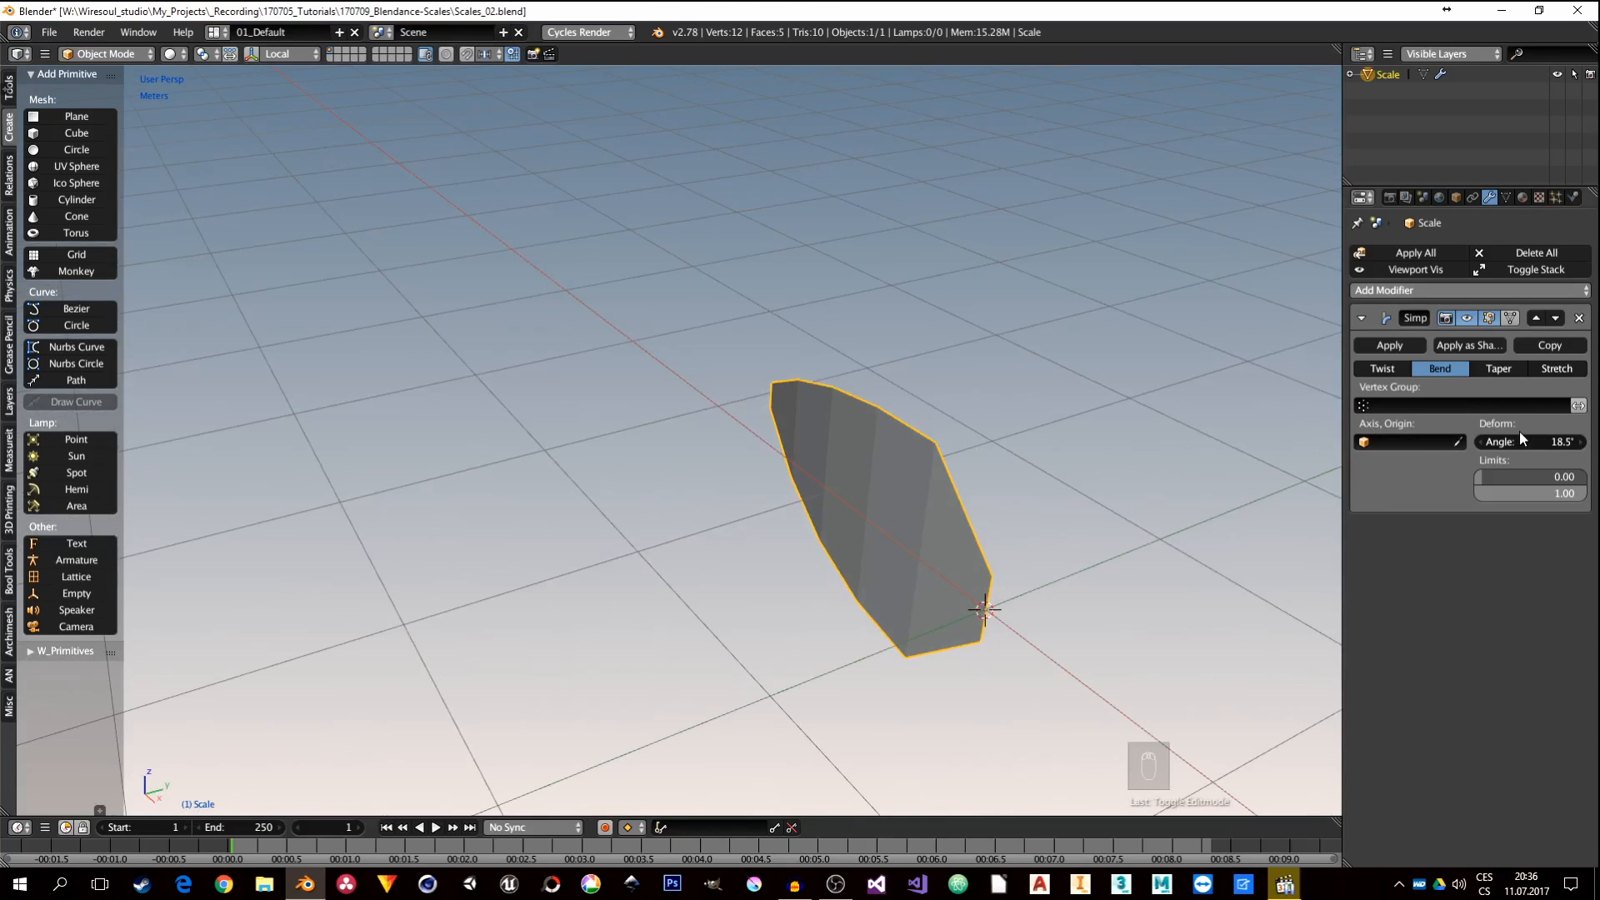
left_click_drag(1548, 442, 1502, 443)
middle_click_drag(843, 470, 803, 504)
middle_click_drag(952, 513, 975, 488)
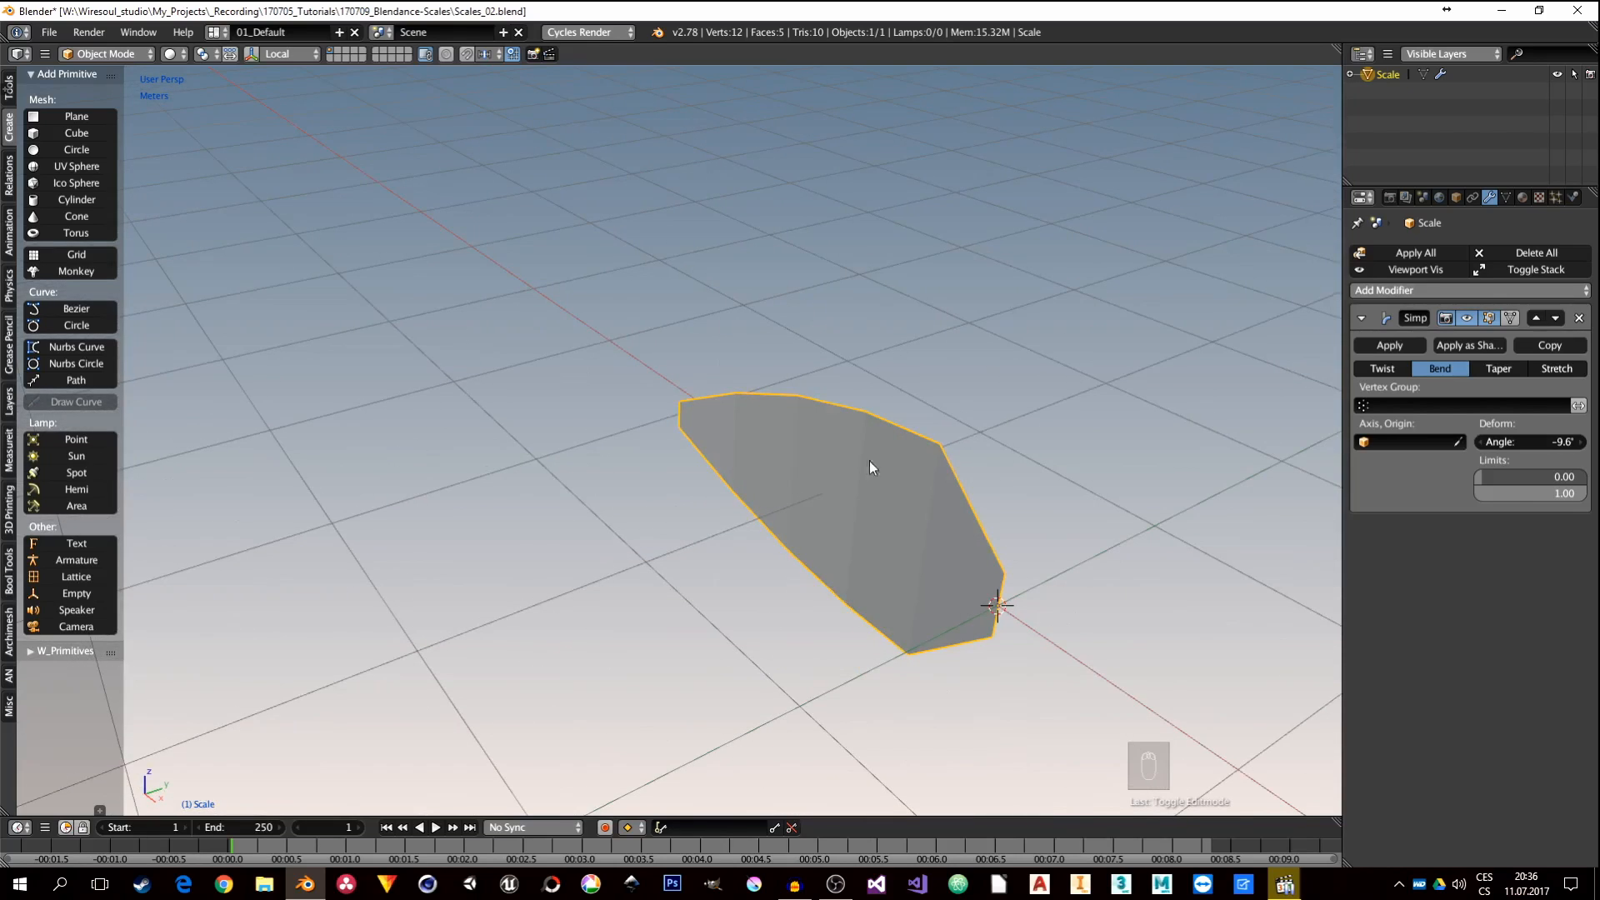
Step: Add a Solidify modifier to the Scale object and raise its thickness to 80 cm
middle_click_drag(869, 465, 844, 508)
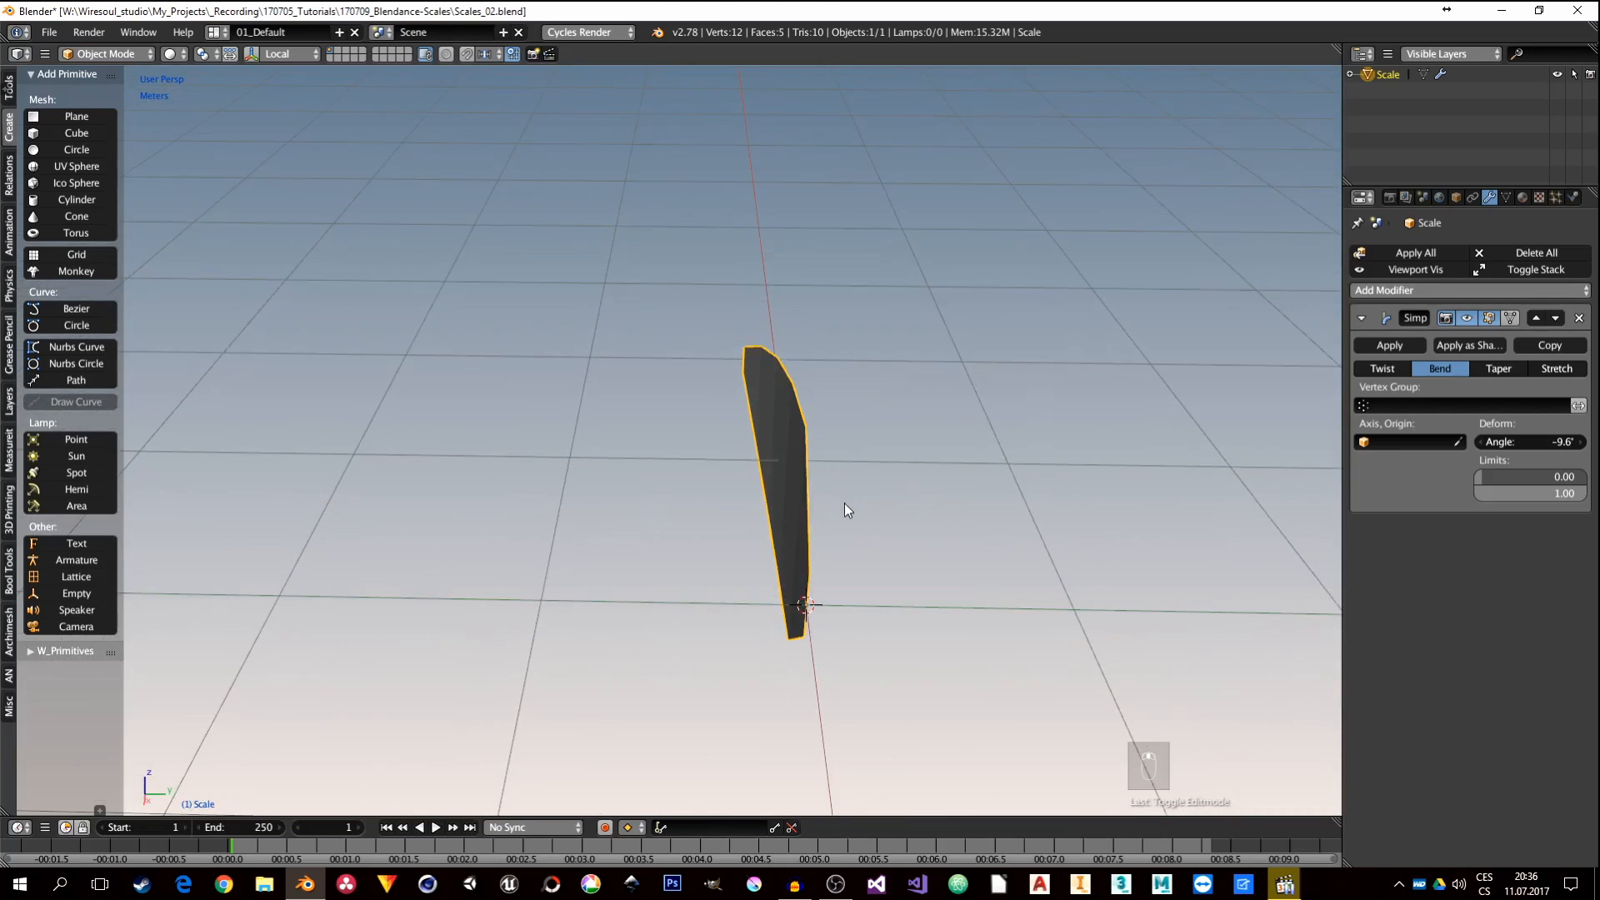
middle_click_drag(776, 341, 757, 483)
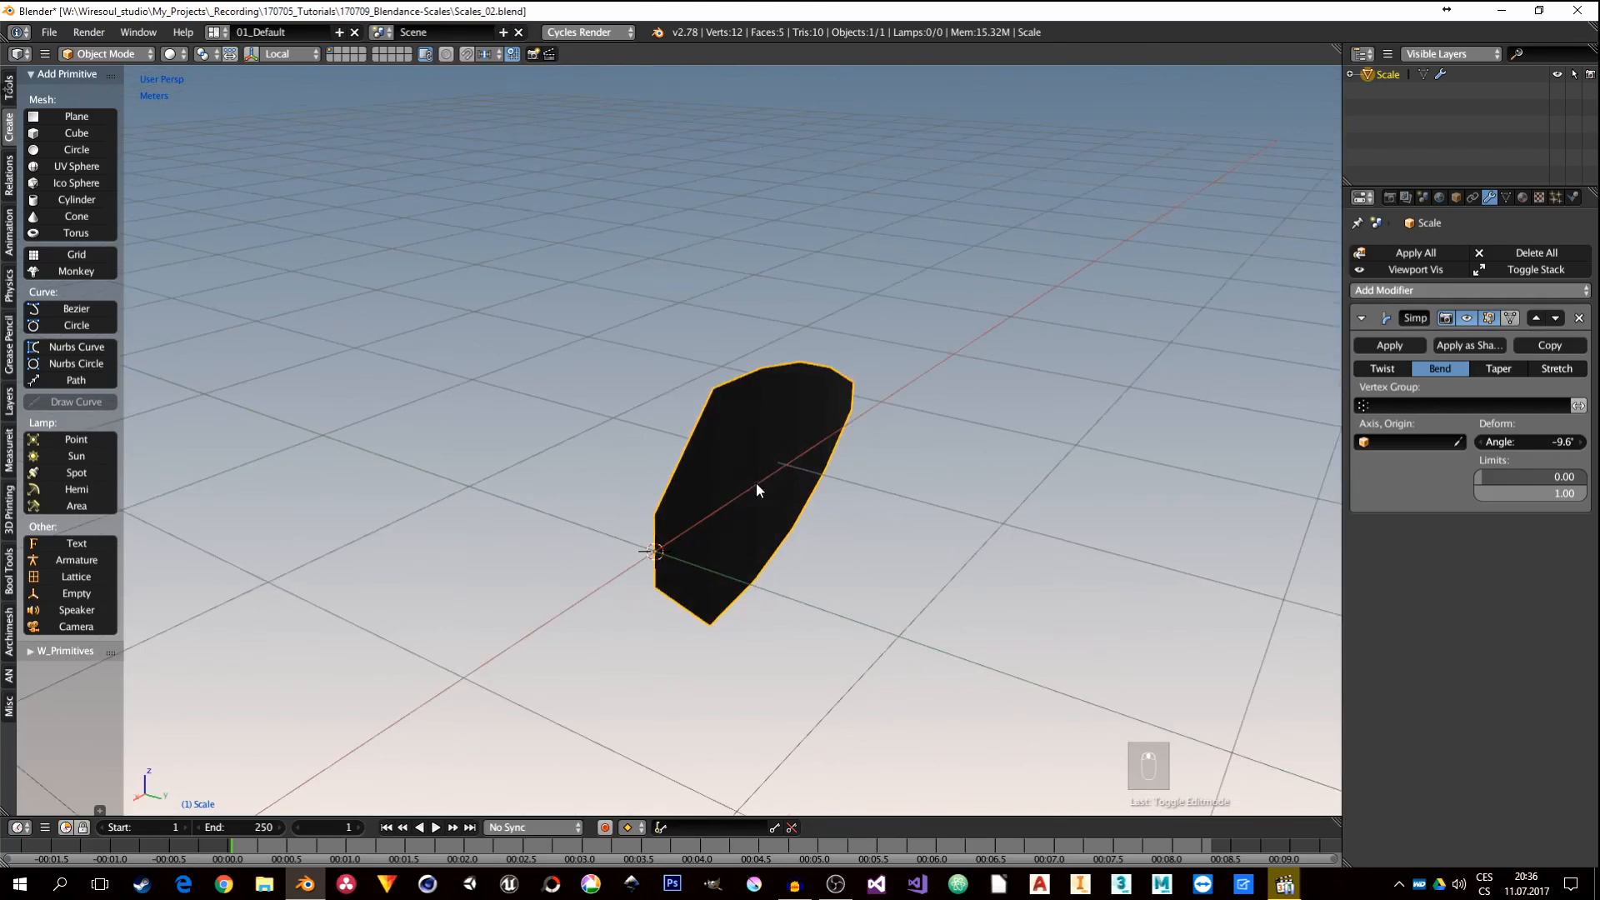
left_click(1362, 319)
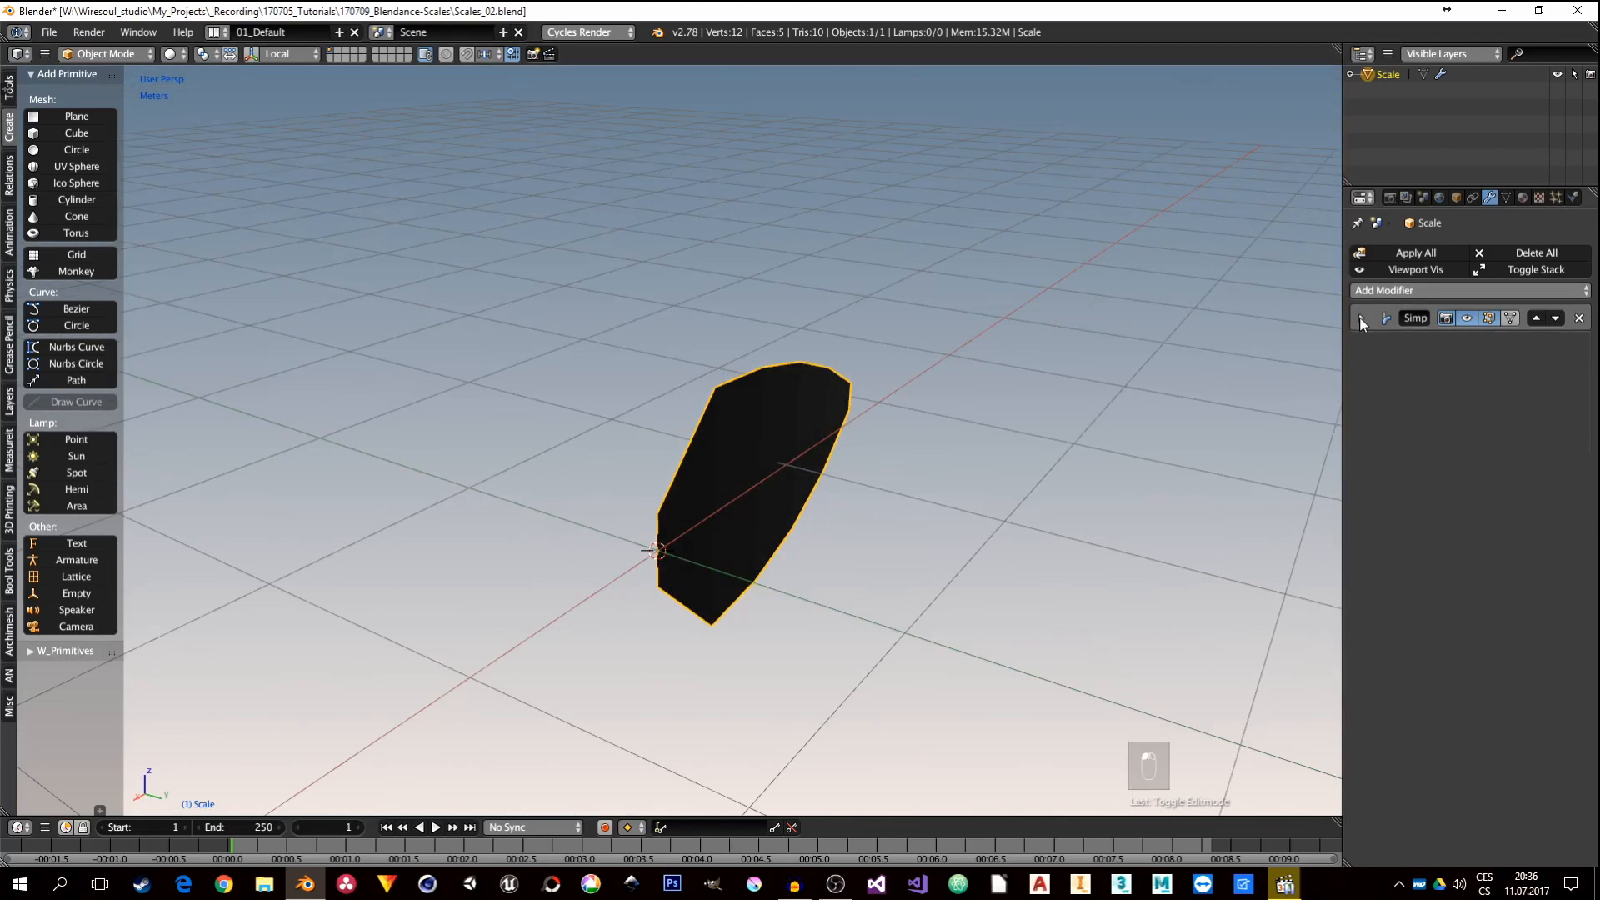
left_click(1398, 291)
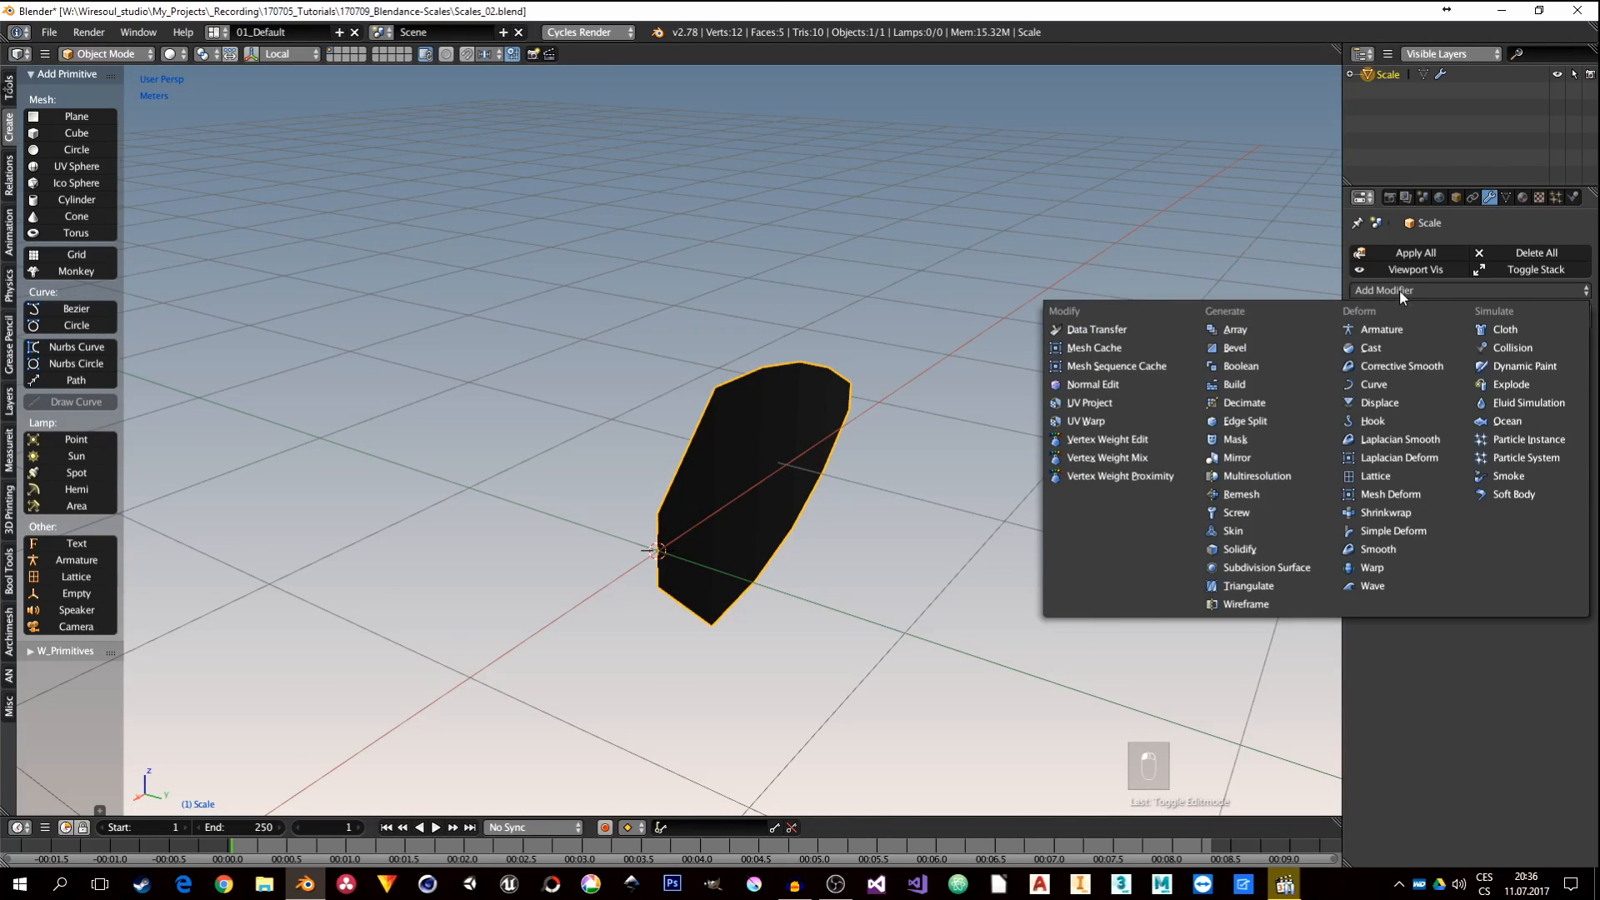
left_click(1256, 549)
middle_click_drag(707, 477, 755, 557)
left_click_drag(1442, 403, 1525, 397)
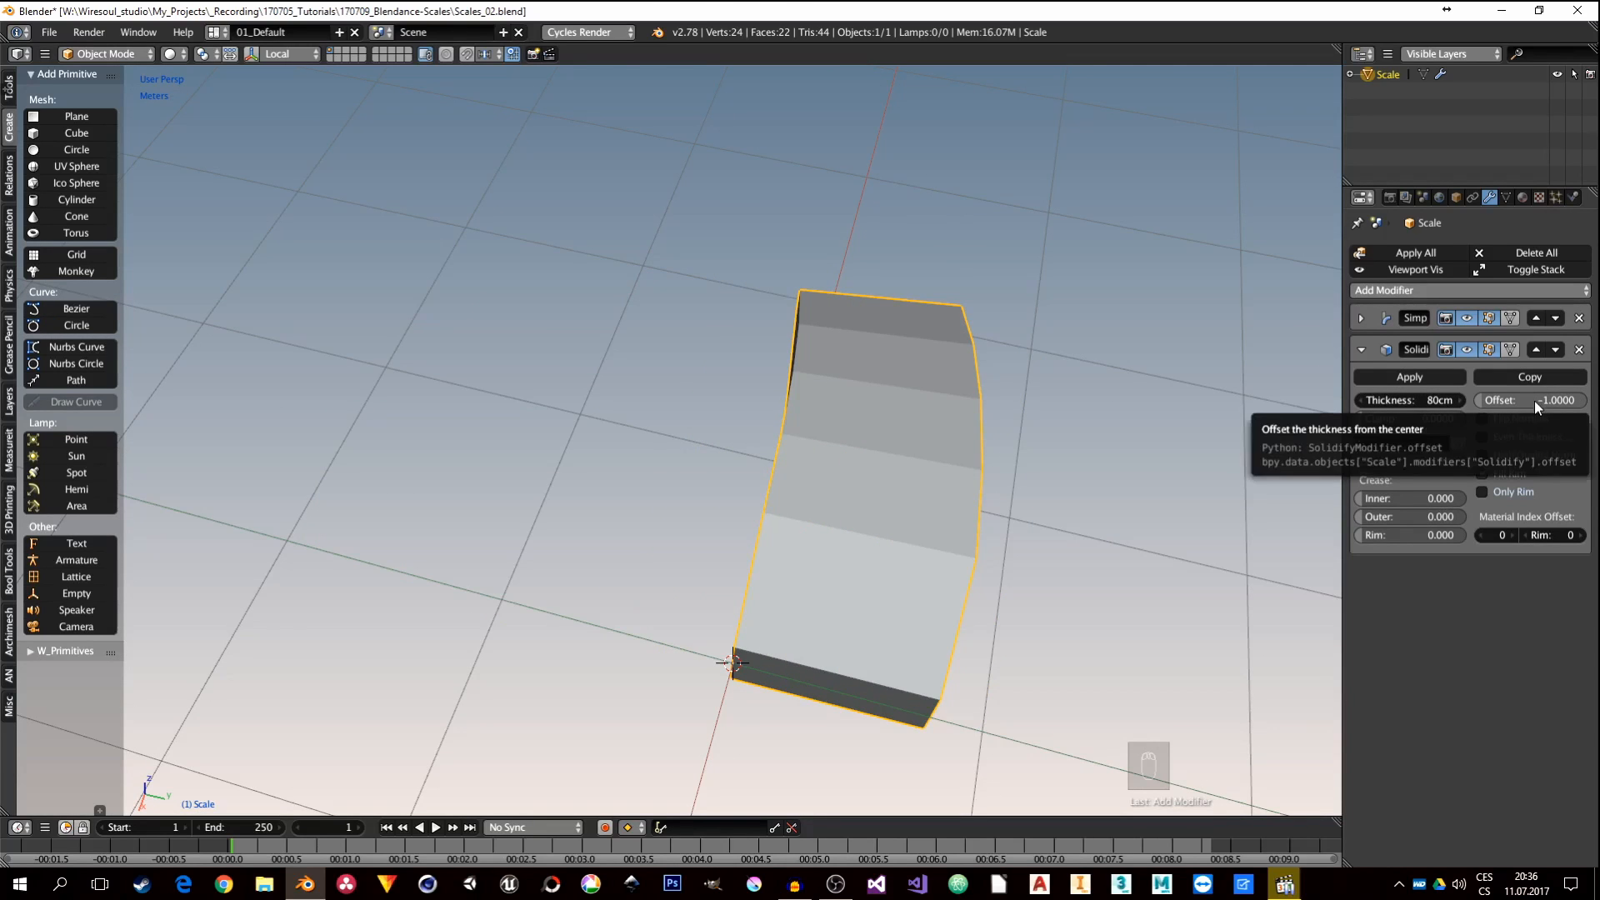
Step: Set the Solidify offset to 0 and thickness to 8 cm, with Even Thickness enabled
key("BackSpace")
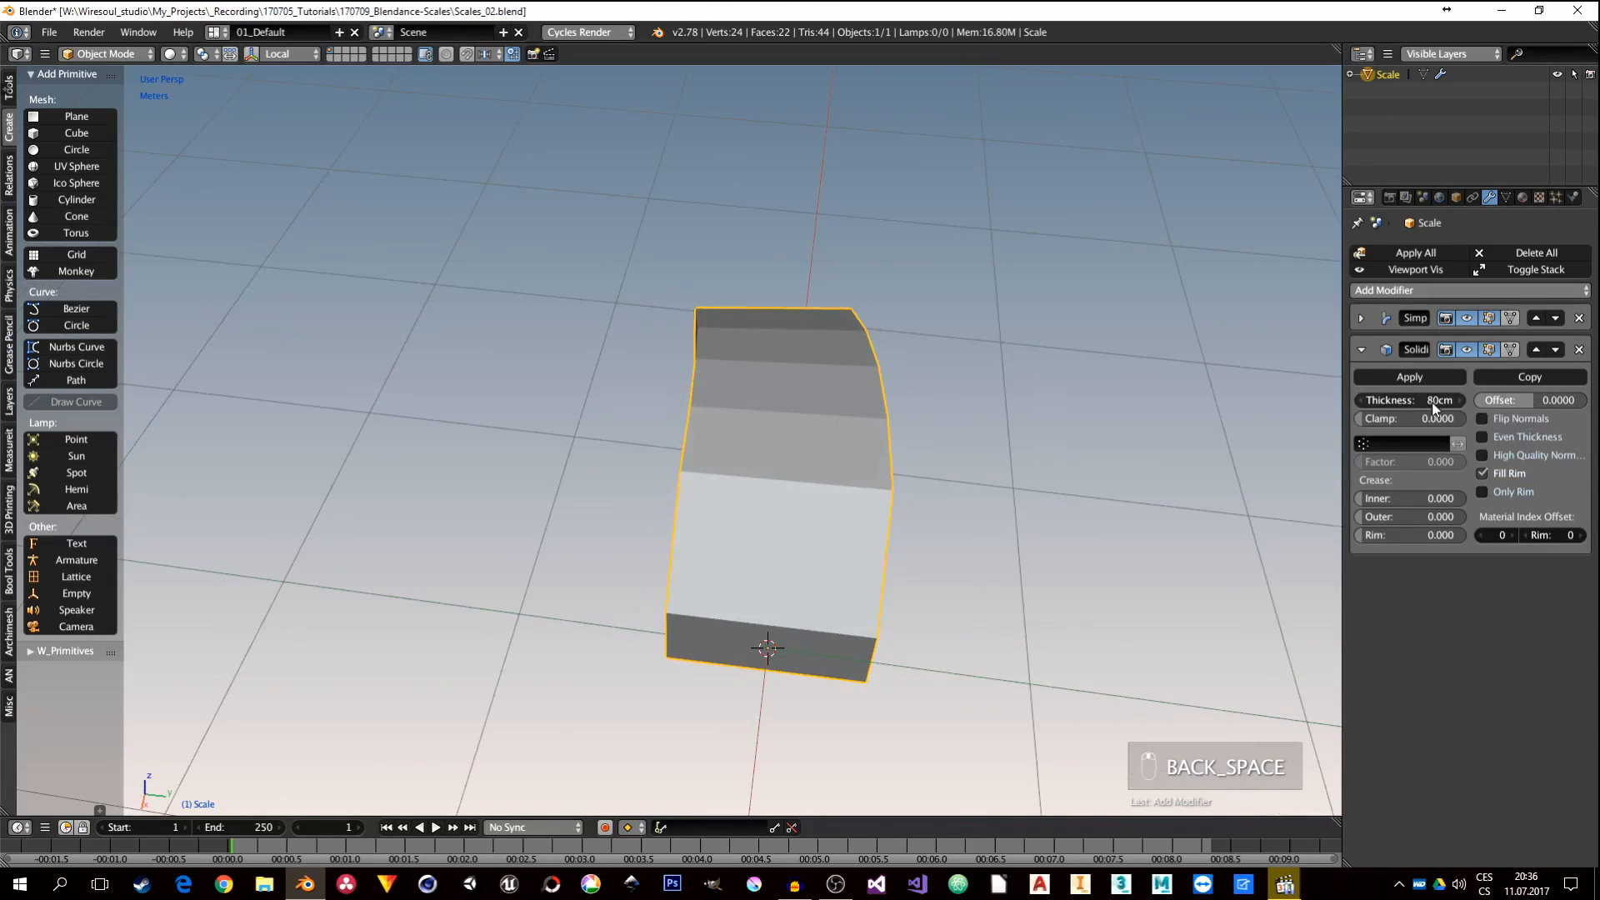
left_click_drag(1432, 401, 1387, 401)
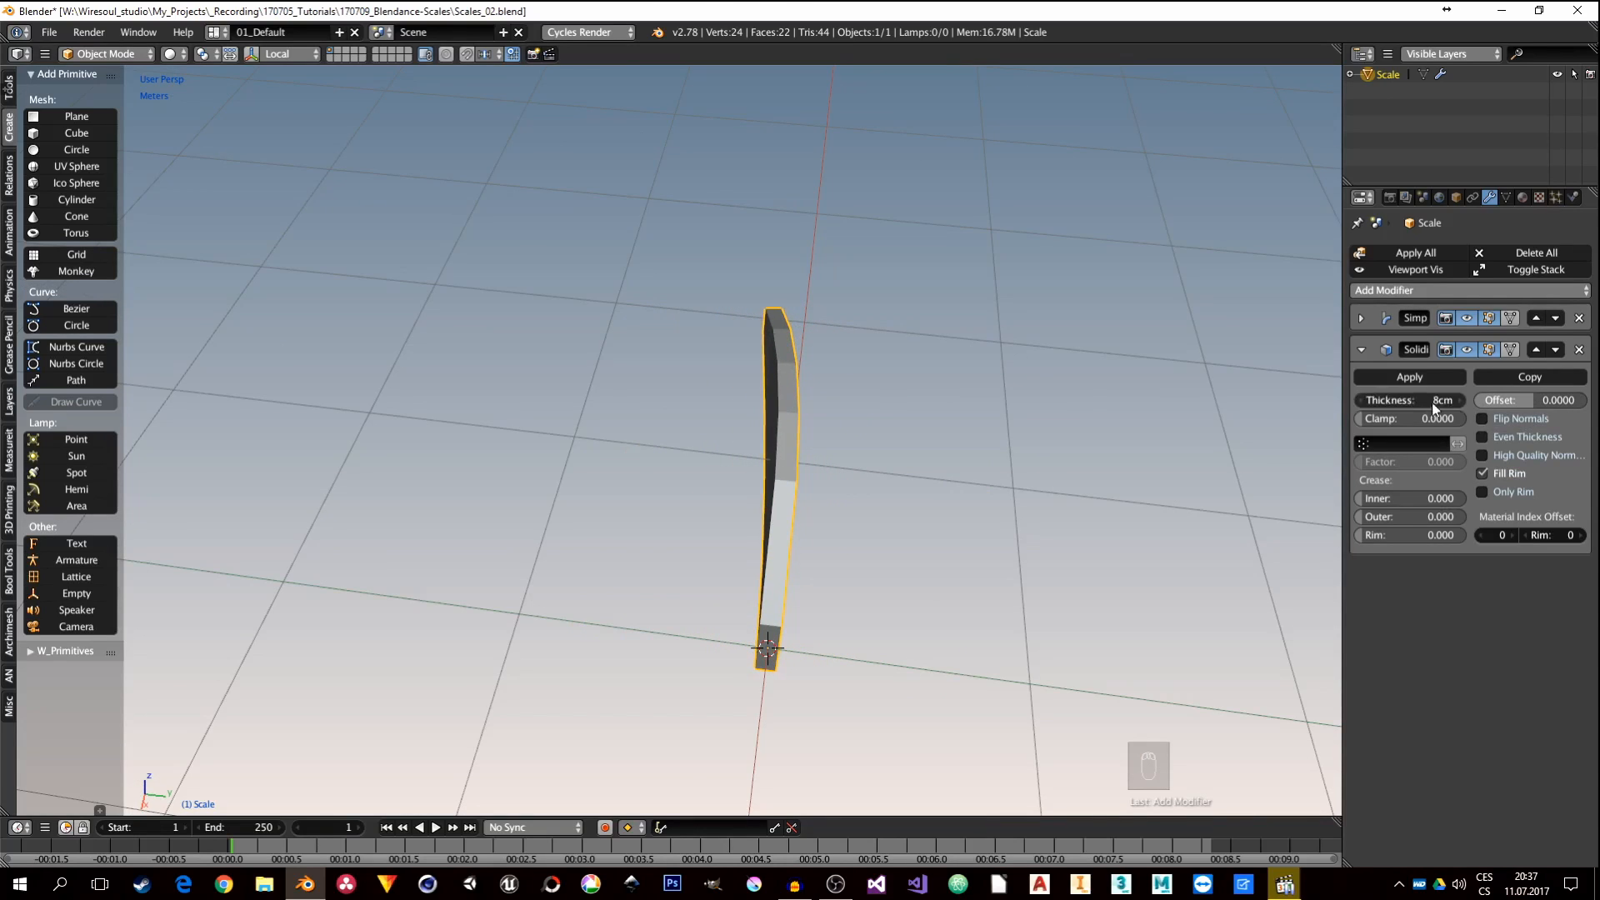
middle_click_drag(934, 466, 950, 497)
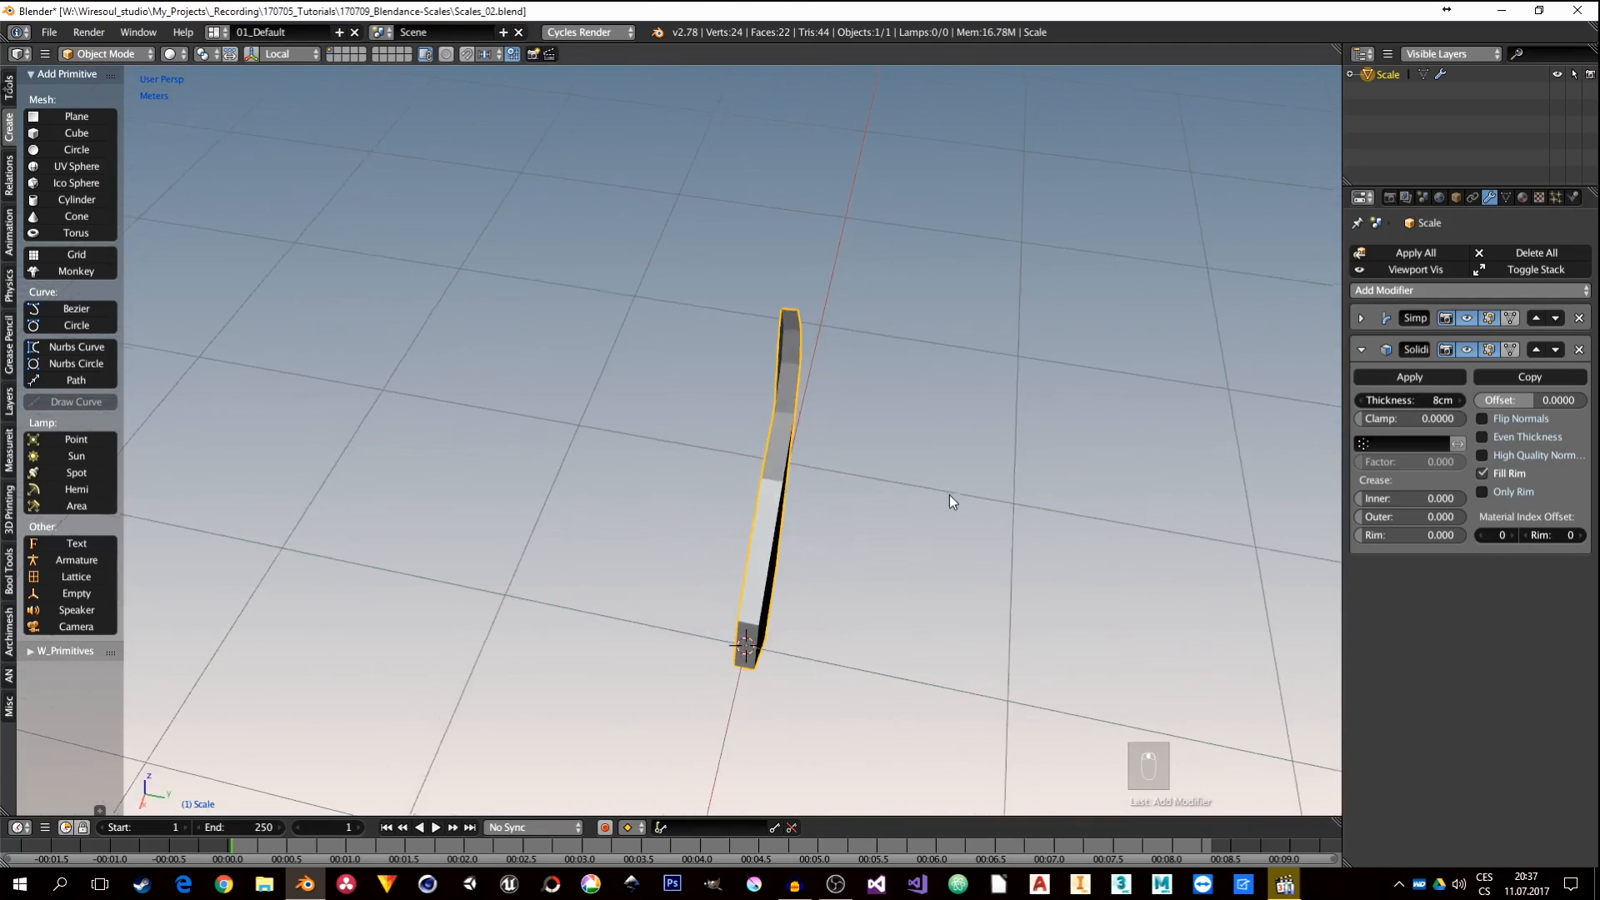
left_click(1484, 443)
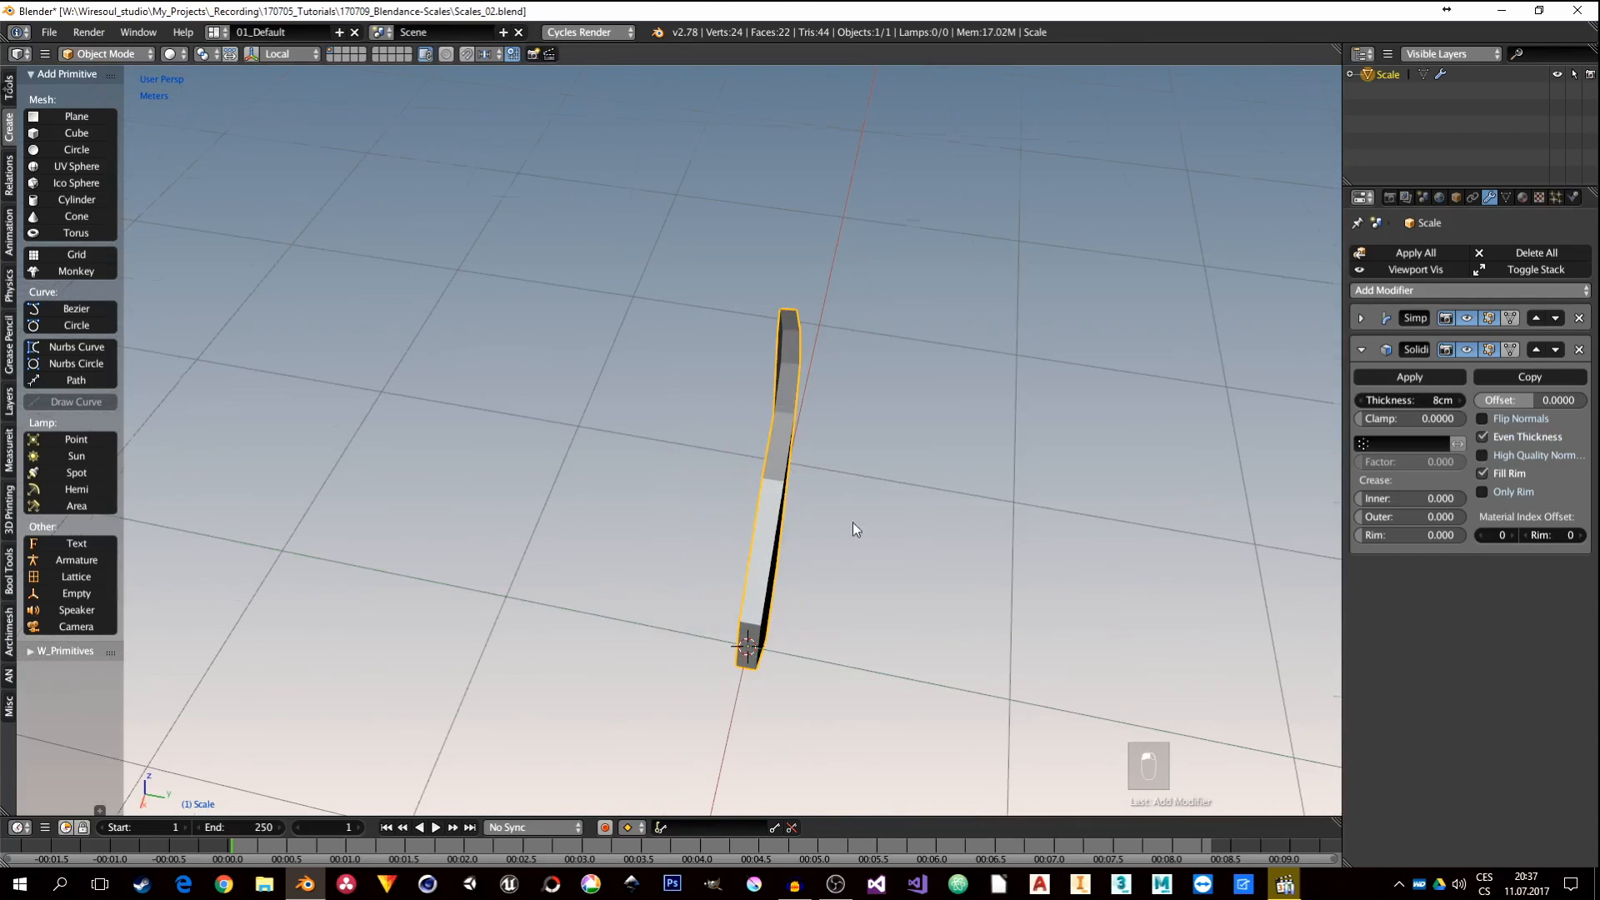
middle_click_drag(854, 528, 913, 515)
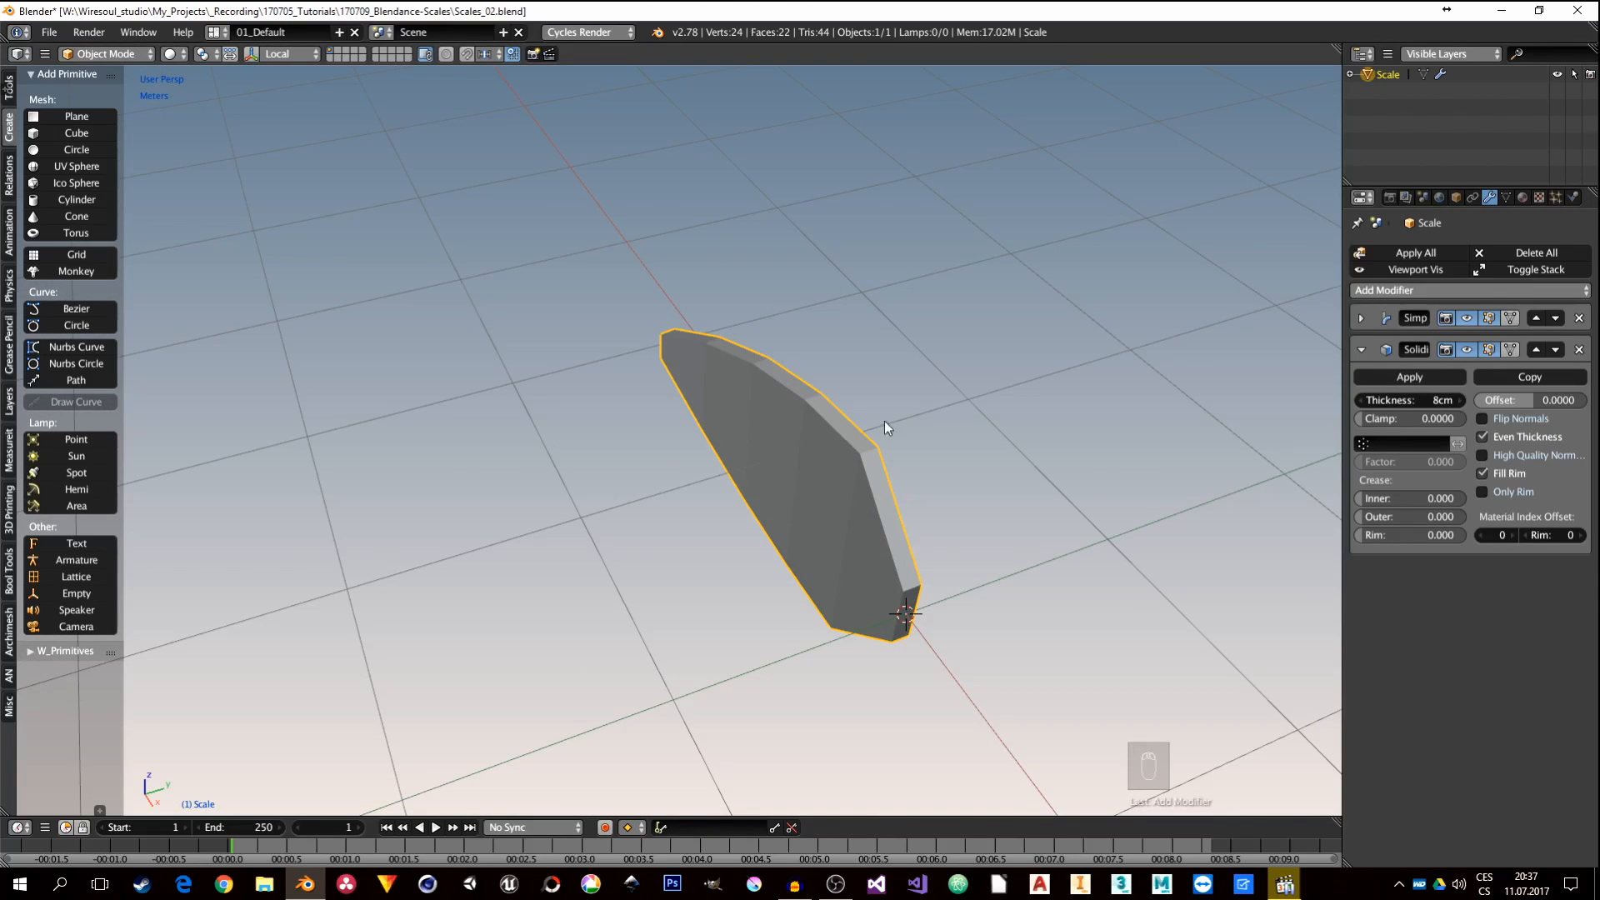
middle_click_drag(864, 535, 848, 539)
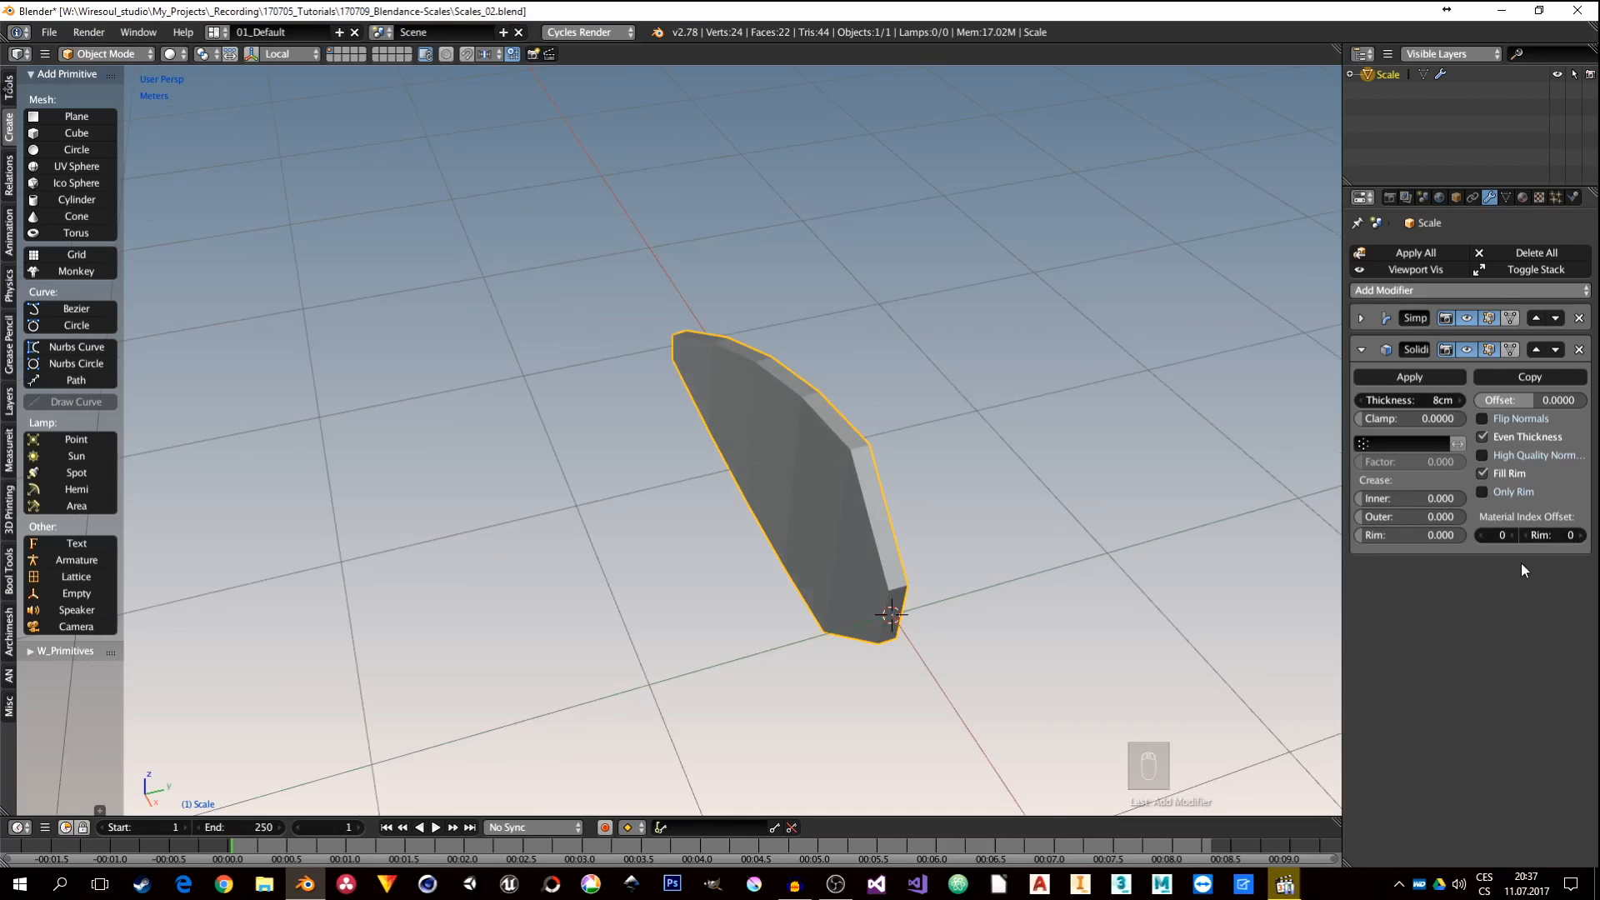
Step: Add three empty material slots to the Scale object
left_click(1522, 197)
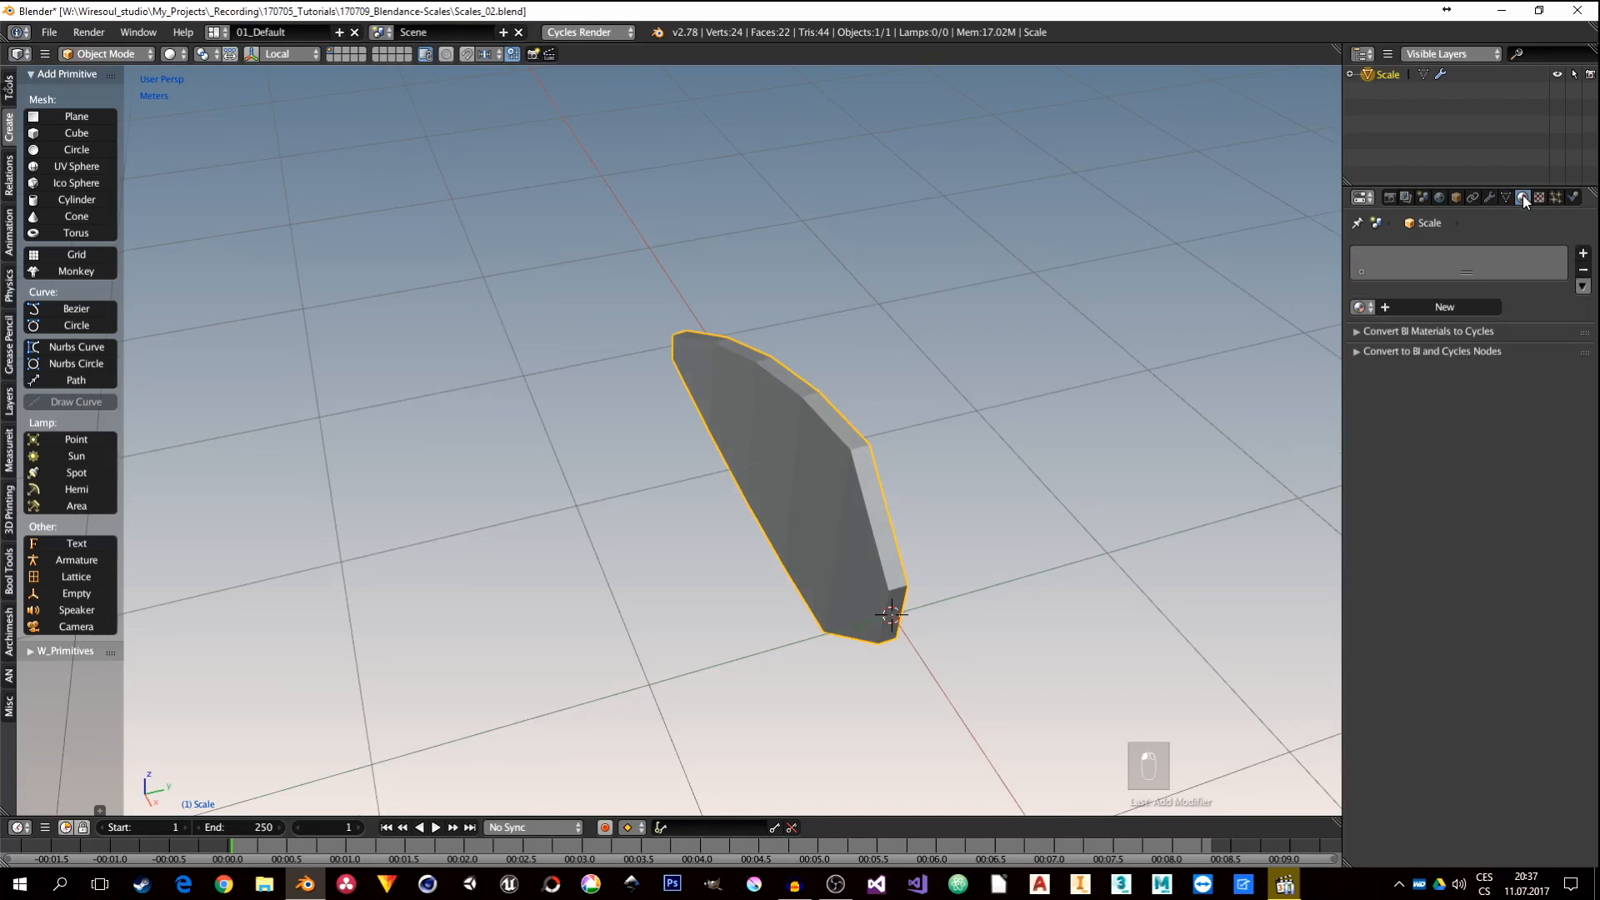
left_click(1584, 253)
left_click(1583, 253)
left_click(1583, 253)
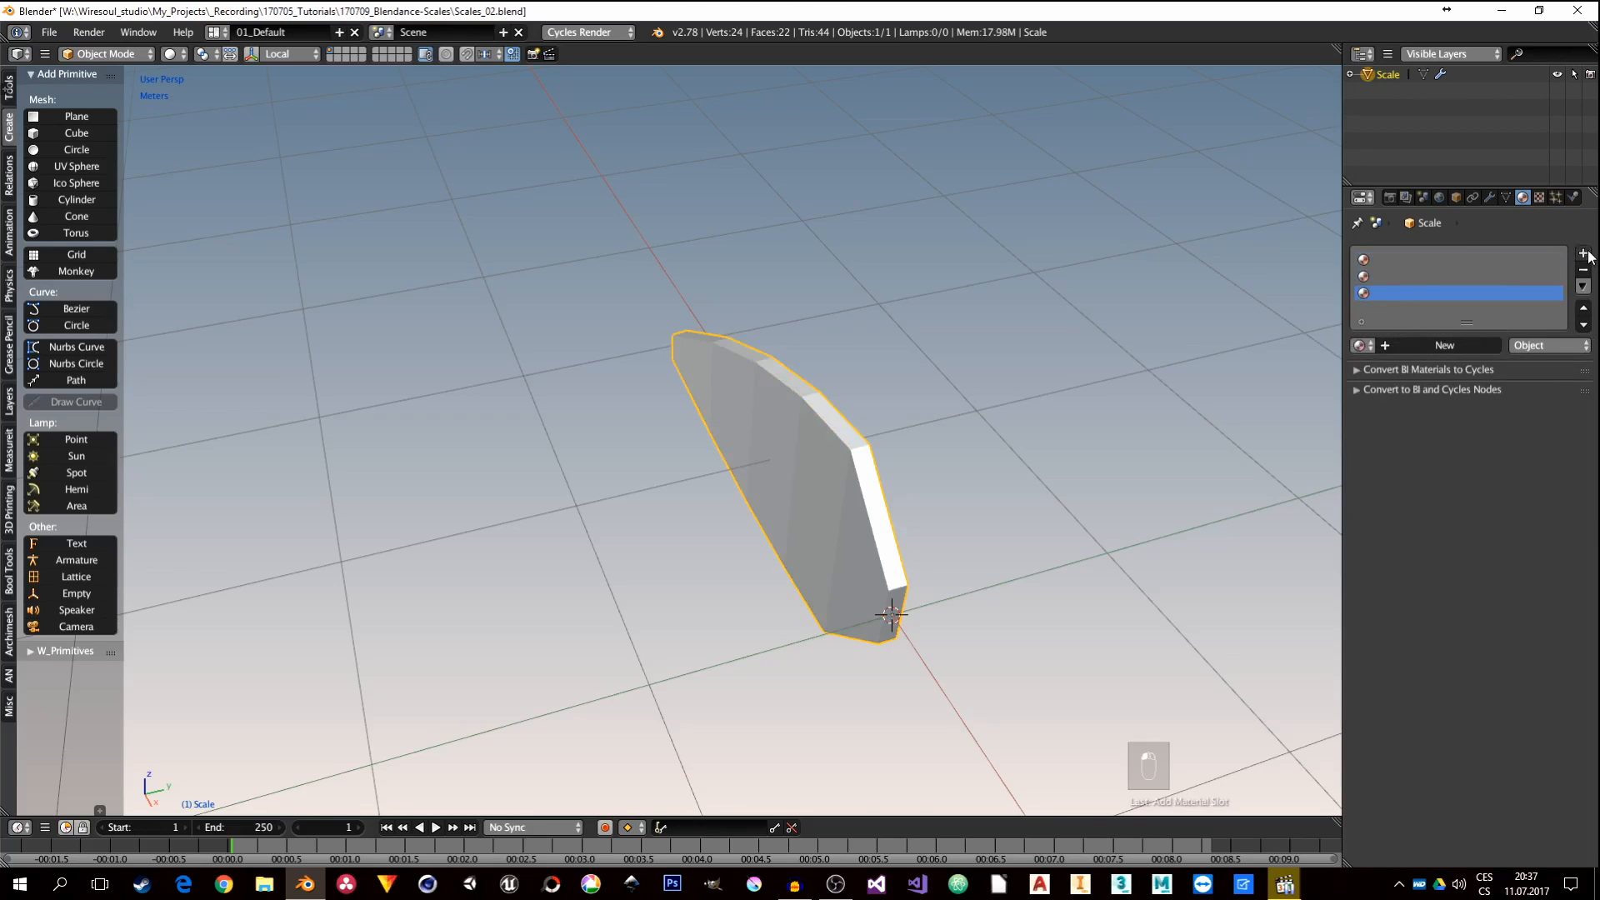
Step: Create a new material in the first slot of the Scale object and name it Red
left_click(1372, 259)
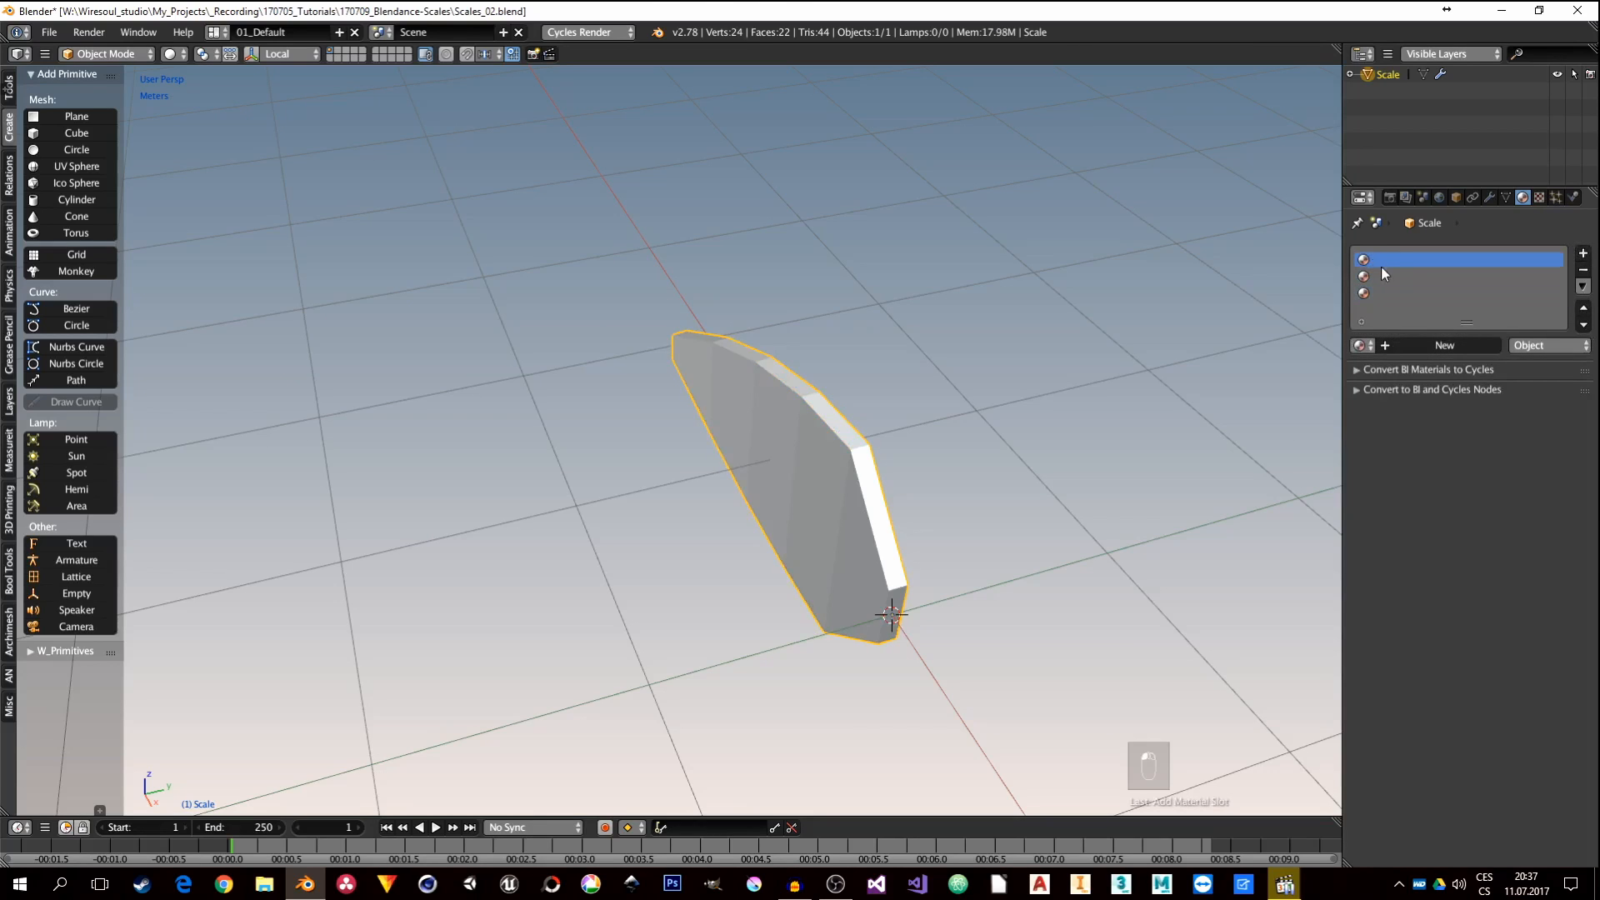
double_click(1409, 346)
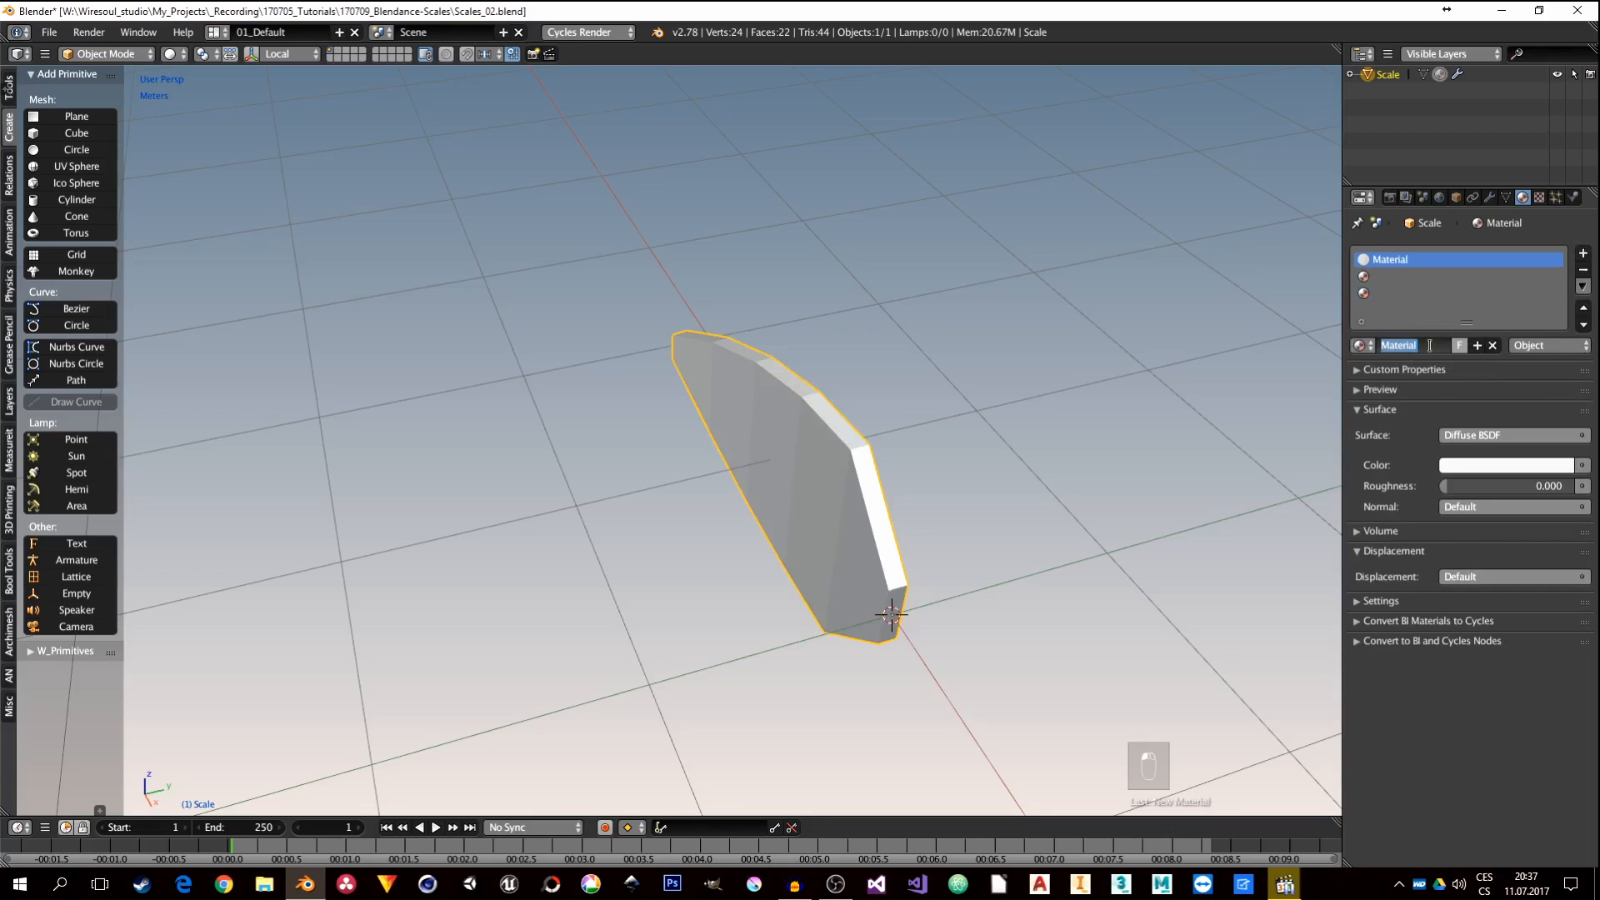
type("Red")
key("Return")
Step: Create a new material in the second slot of the Scale object and name it Rim_Matt
left_click(1378, 276)
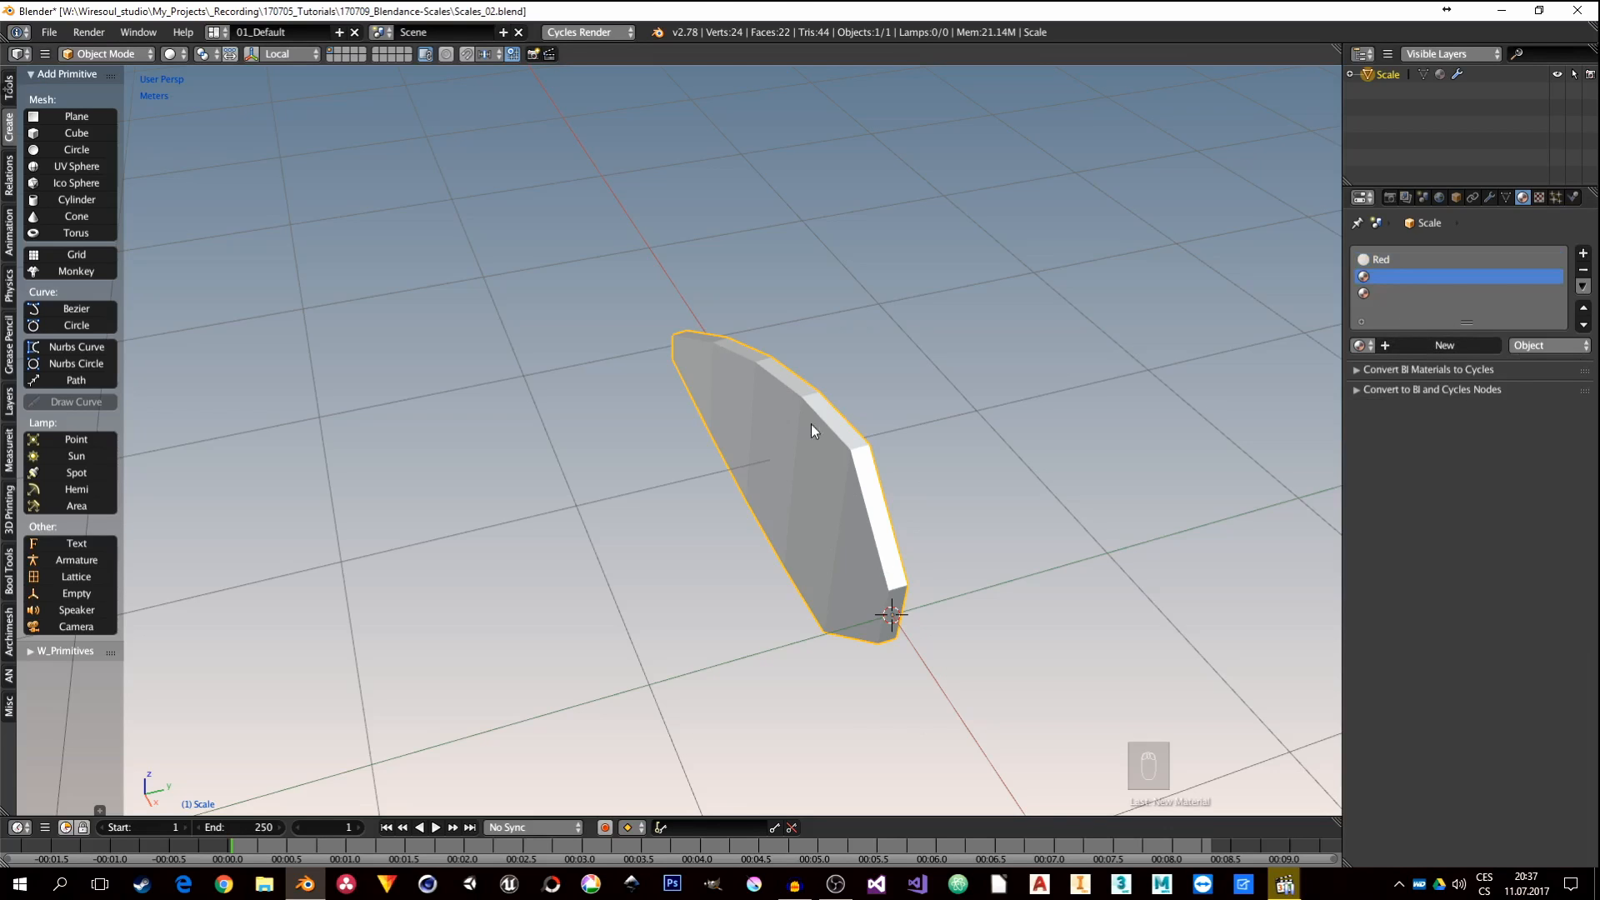
middle_click_drag(857, 550, 848, 539)
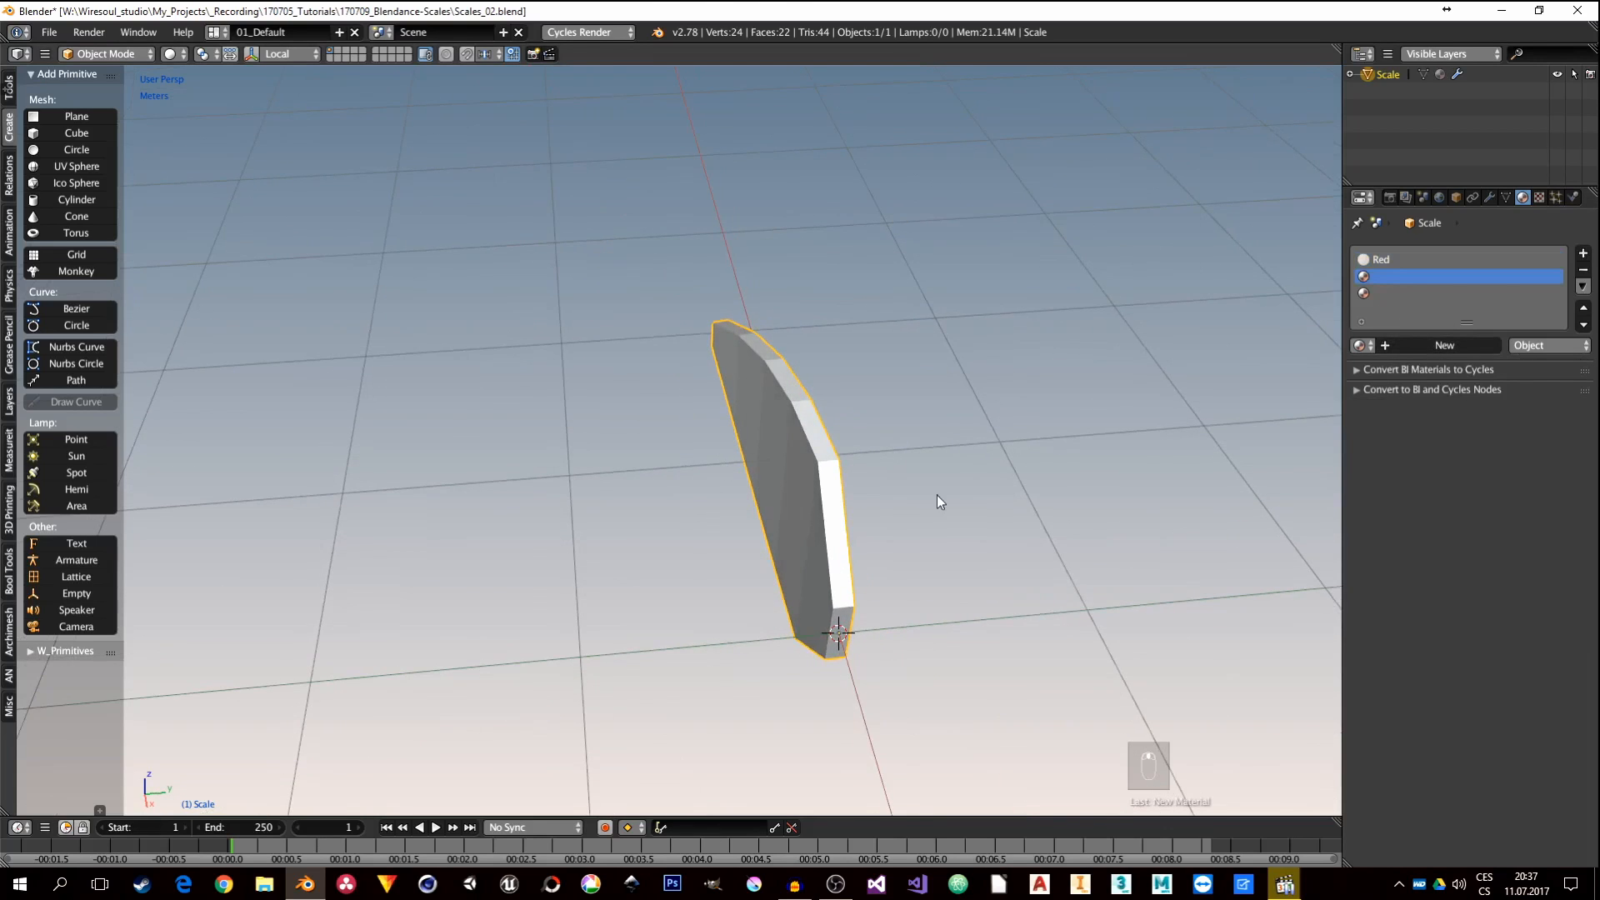
left_click(1443, 353)
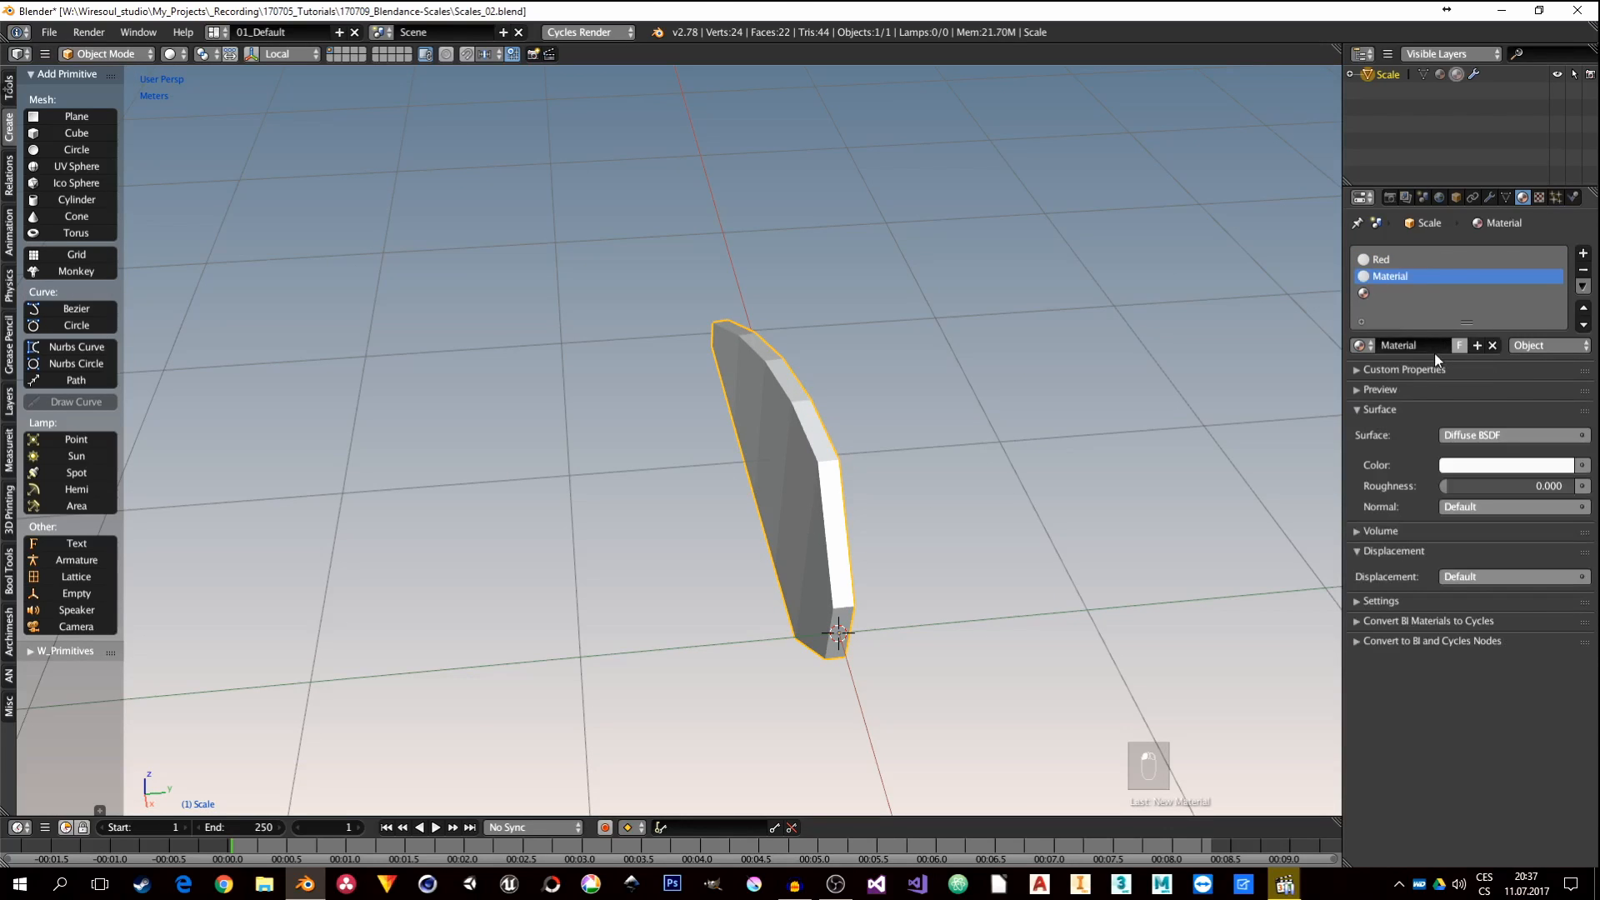
double_click(1434, 353)
type("Rim_Mat")
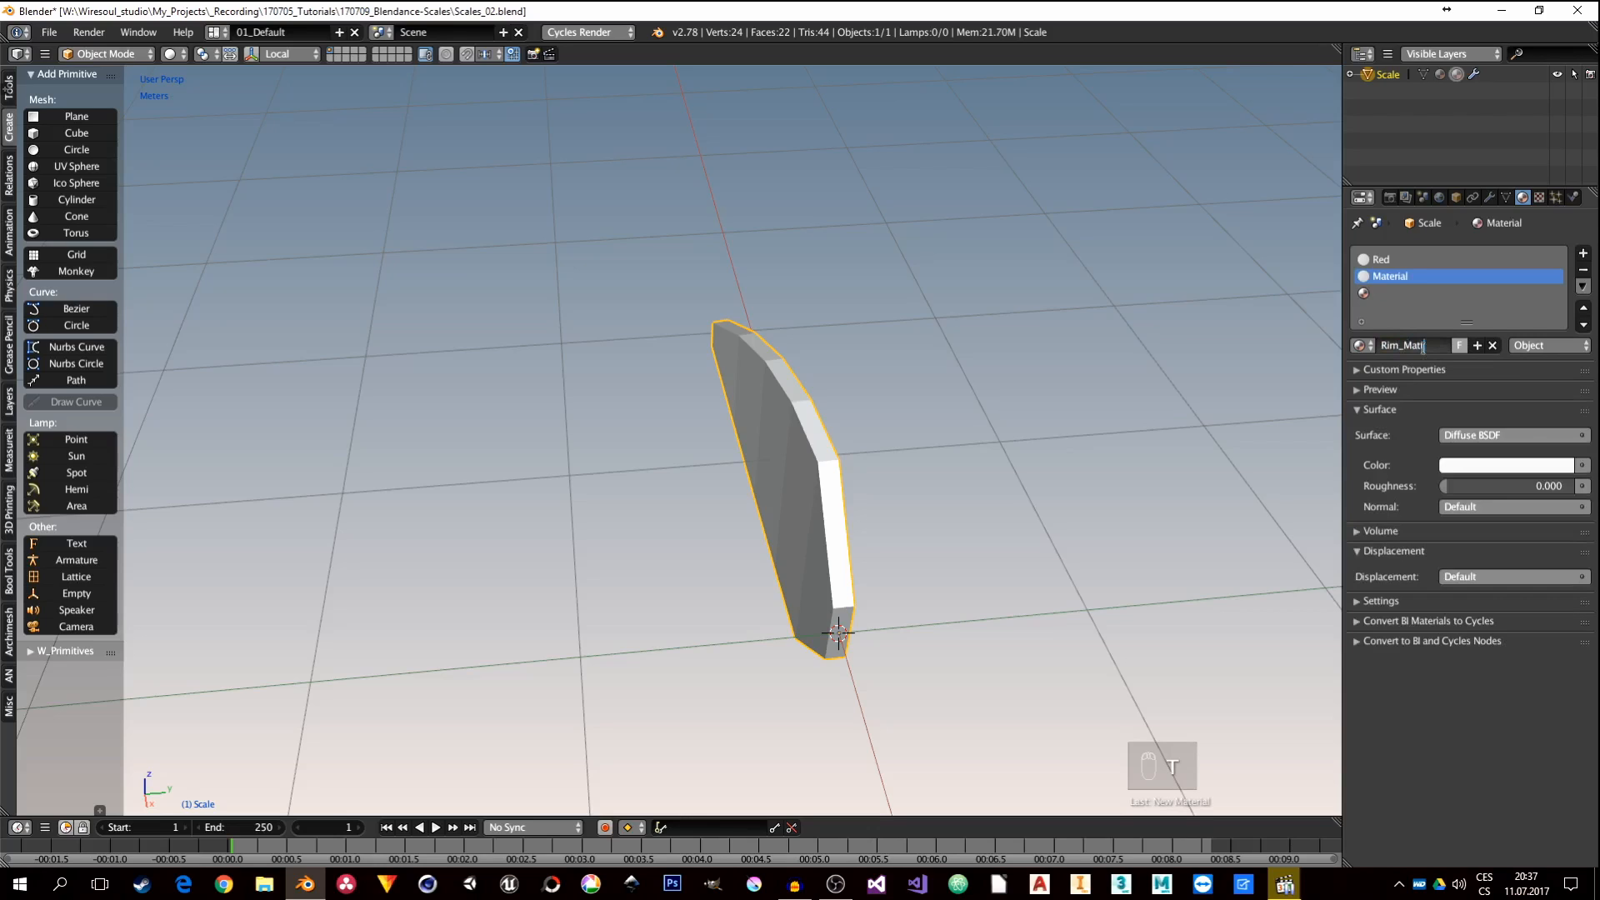
type("t")
key("Return")
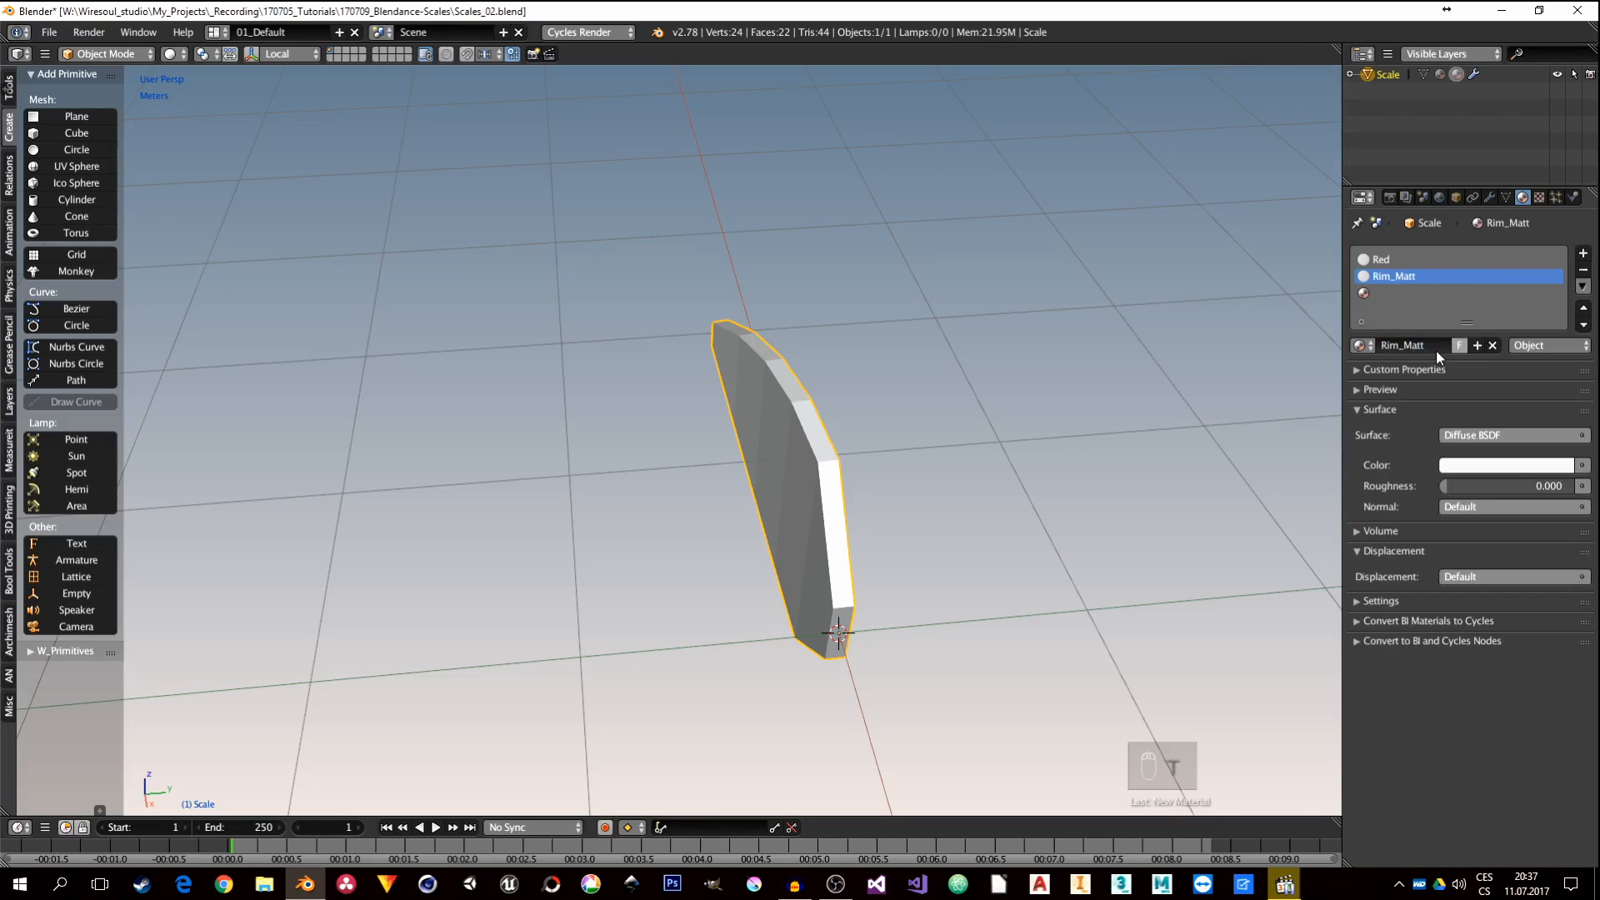
Step: Create a new material in the third slot of the Scale object and name it Green
left_click(1377, 293)
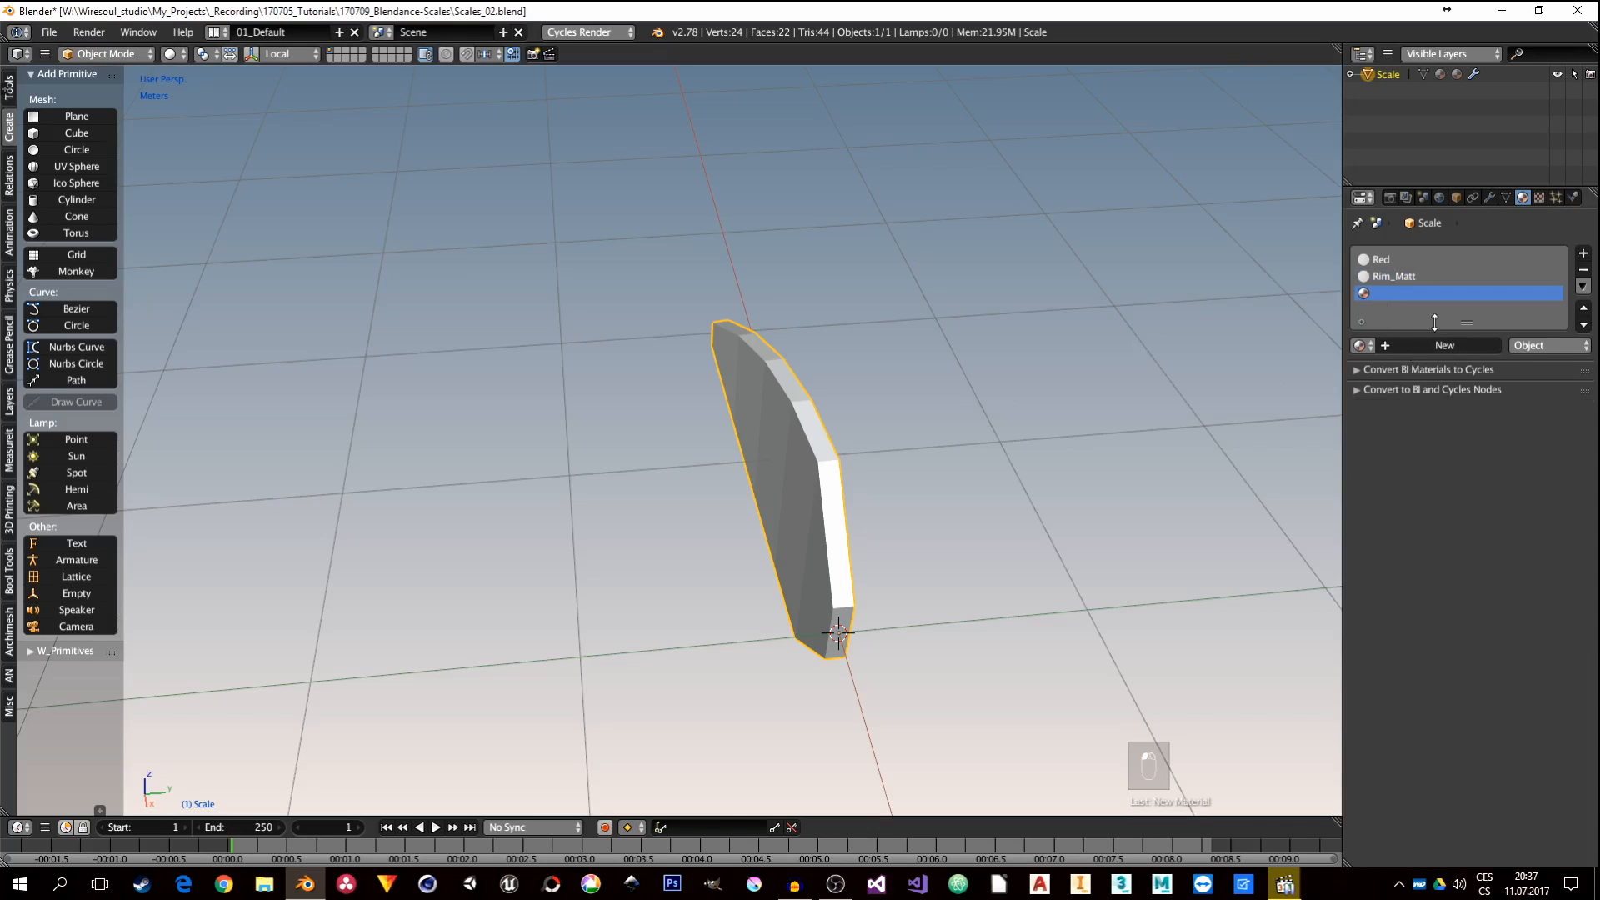
left_click(1418, 344)
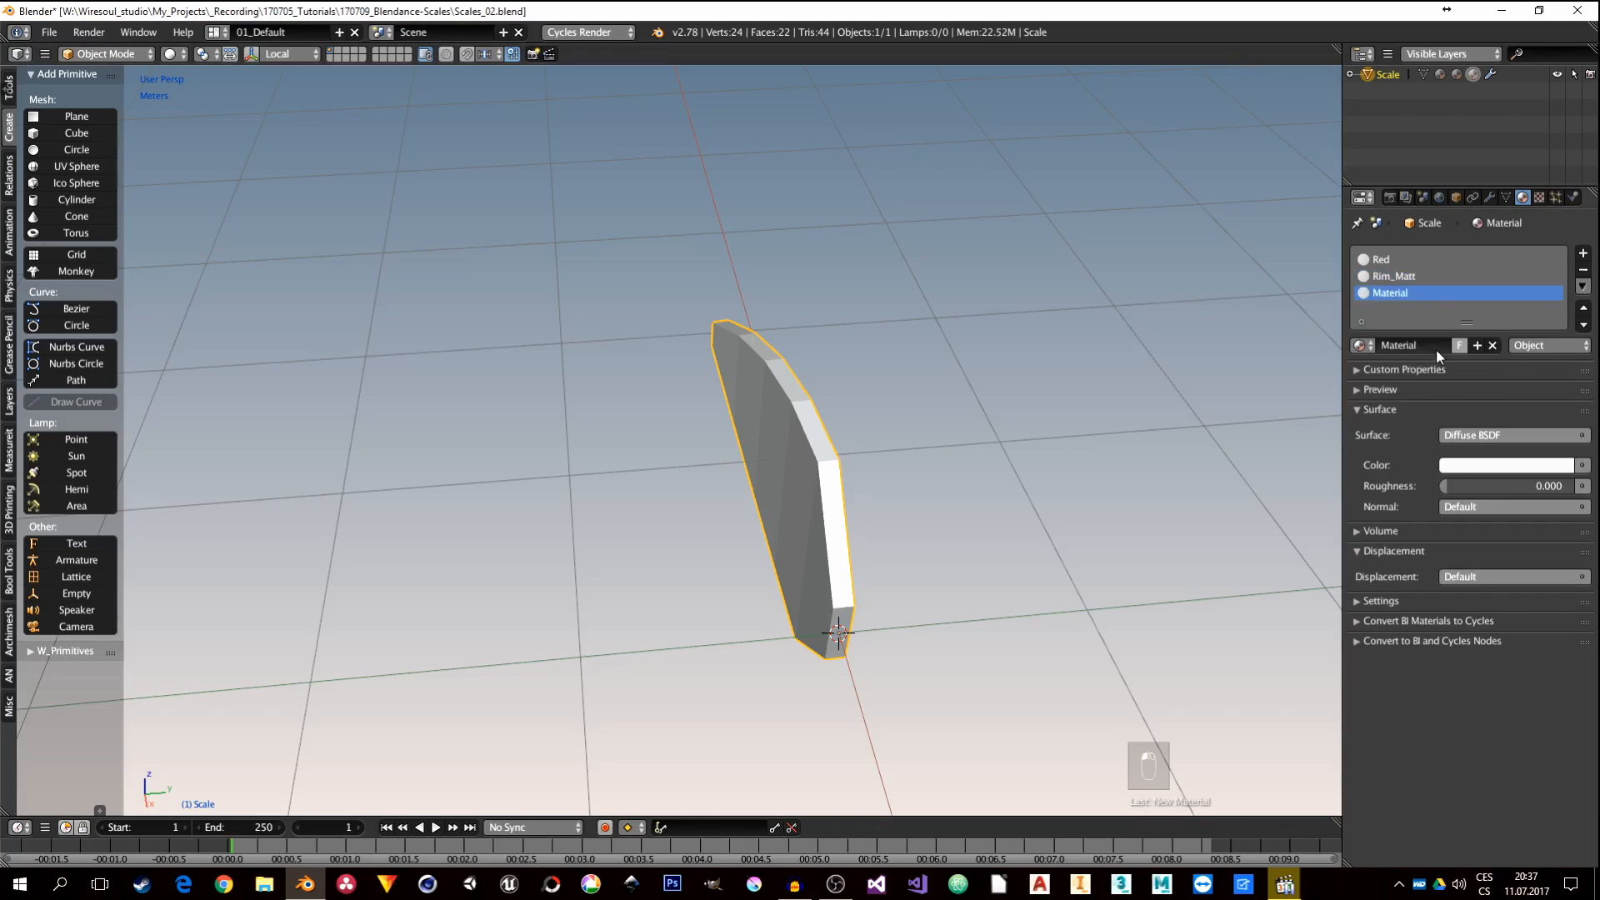
type("Gree")
key("Return")
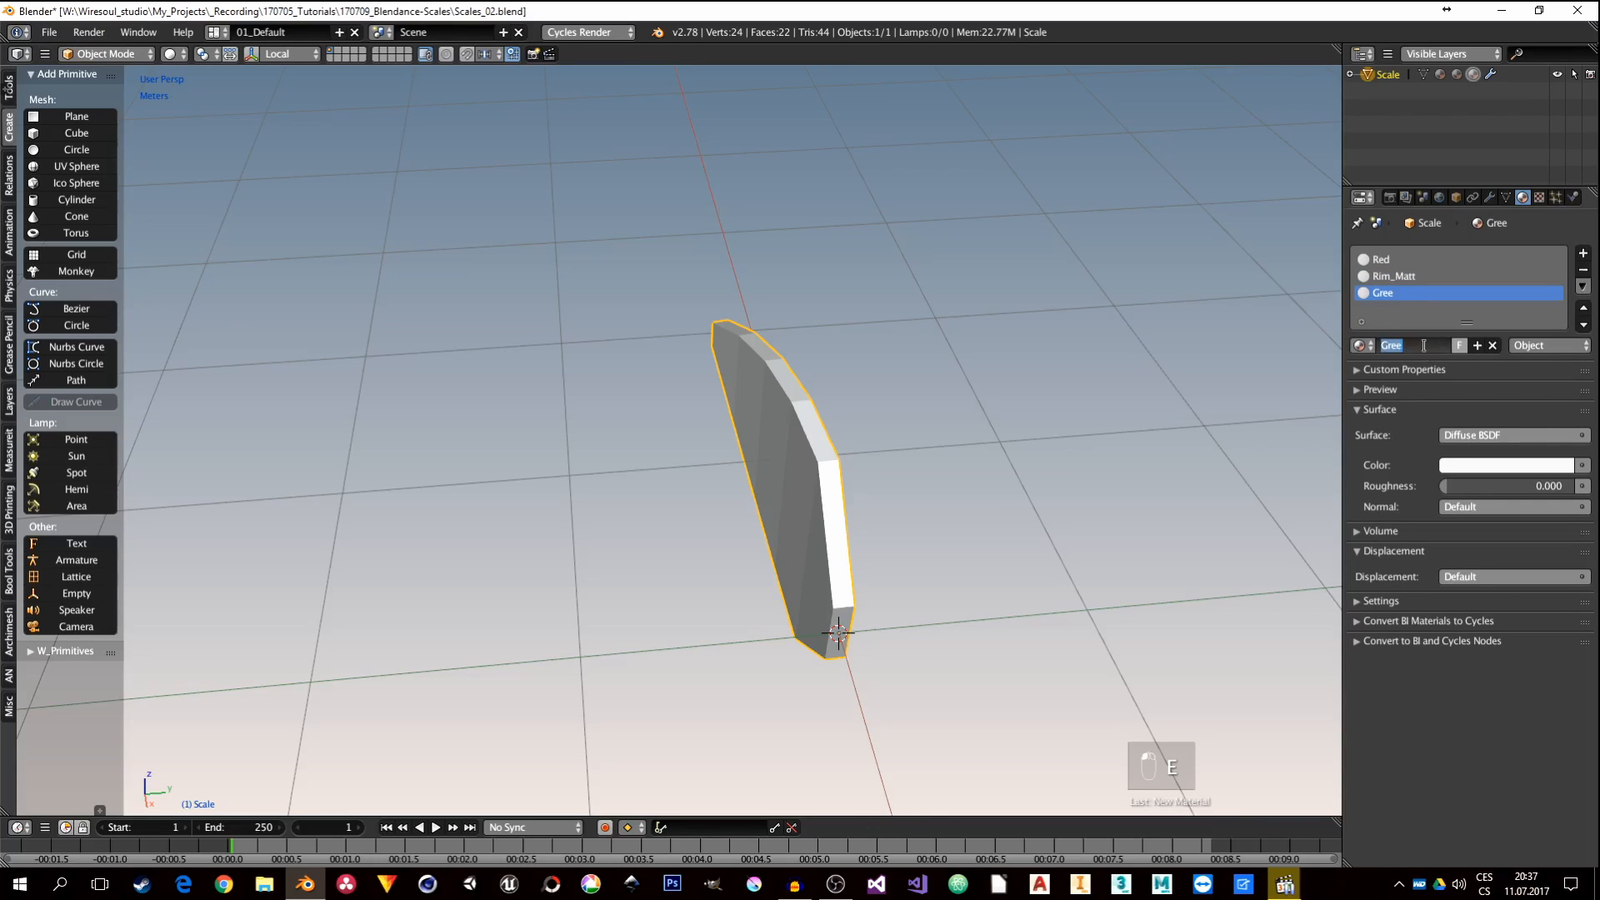
type("Green")
key("Return")
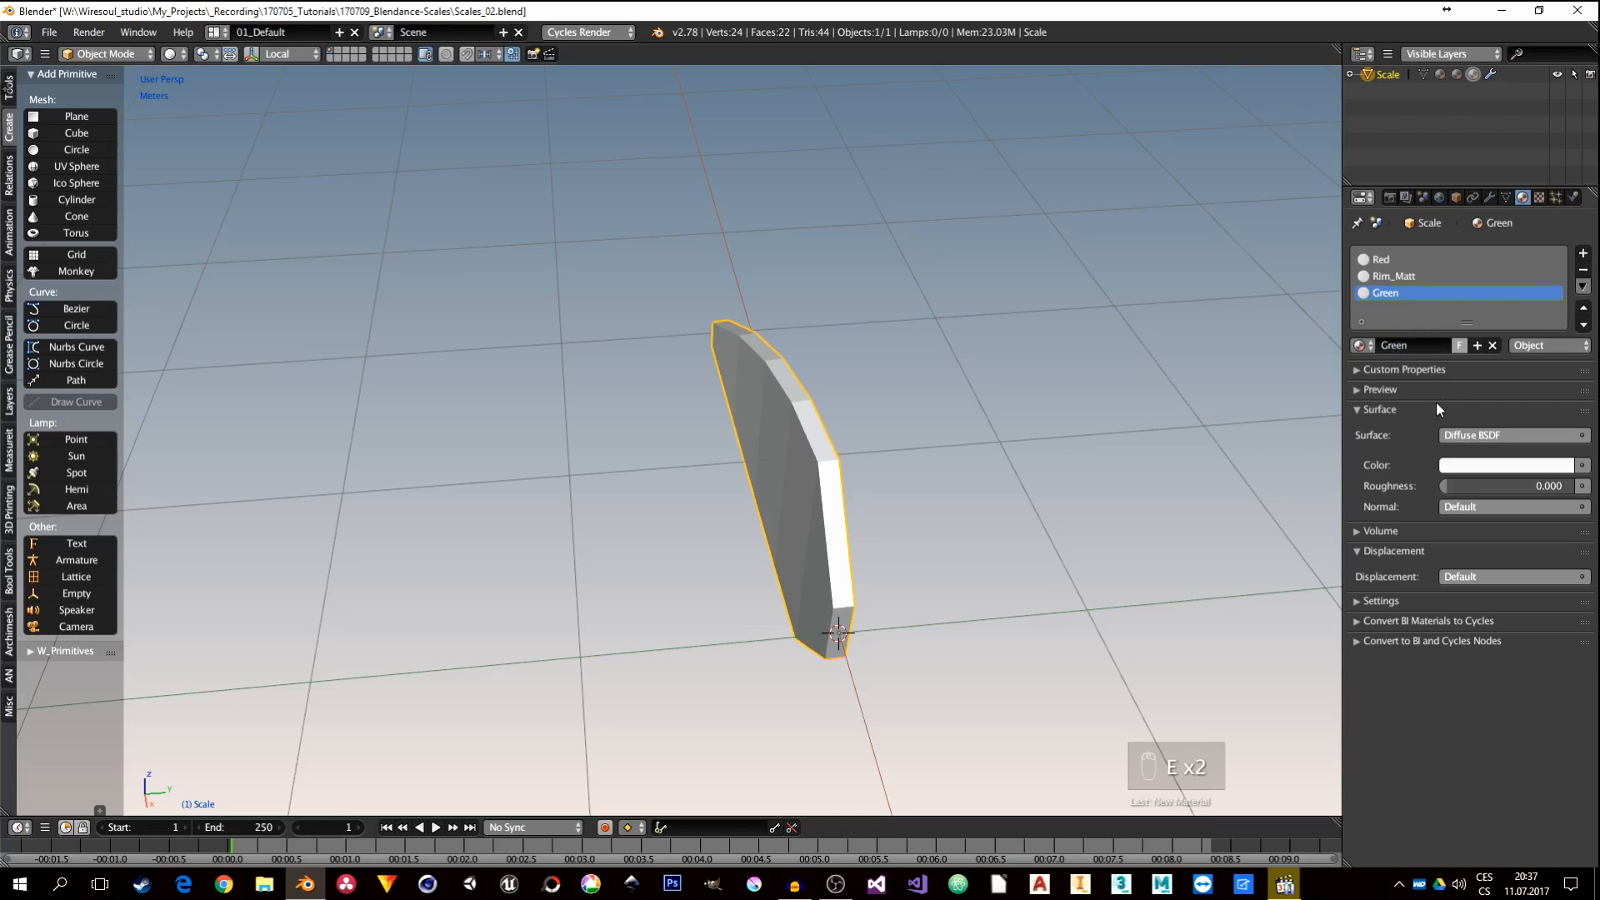
Step: Set both the viewport color and the diffuse surface color of the Green material to green
left_click(1360, 600)
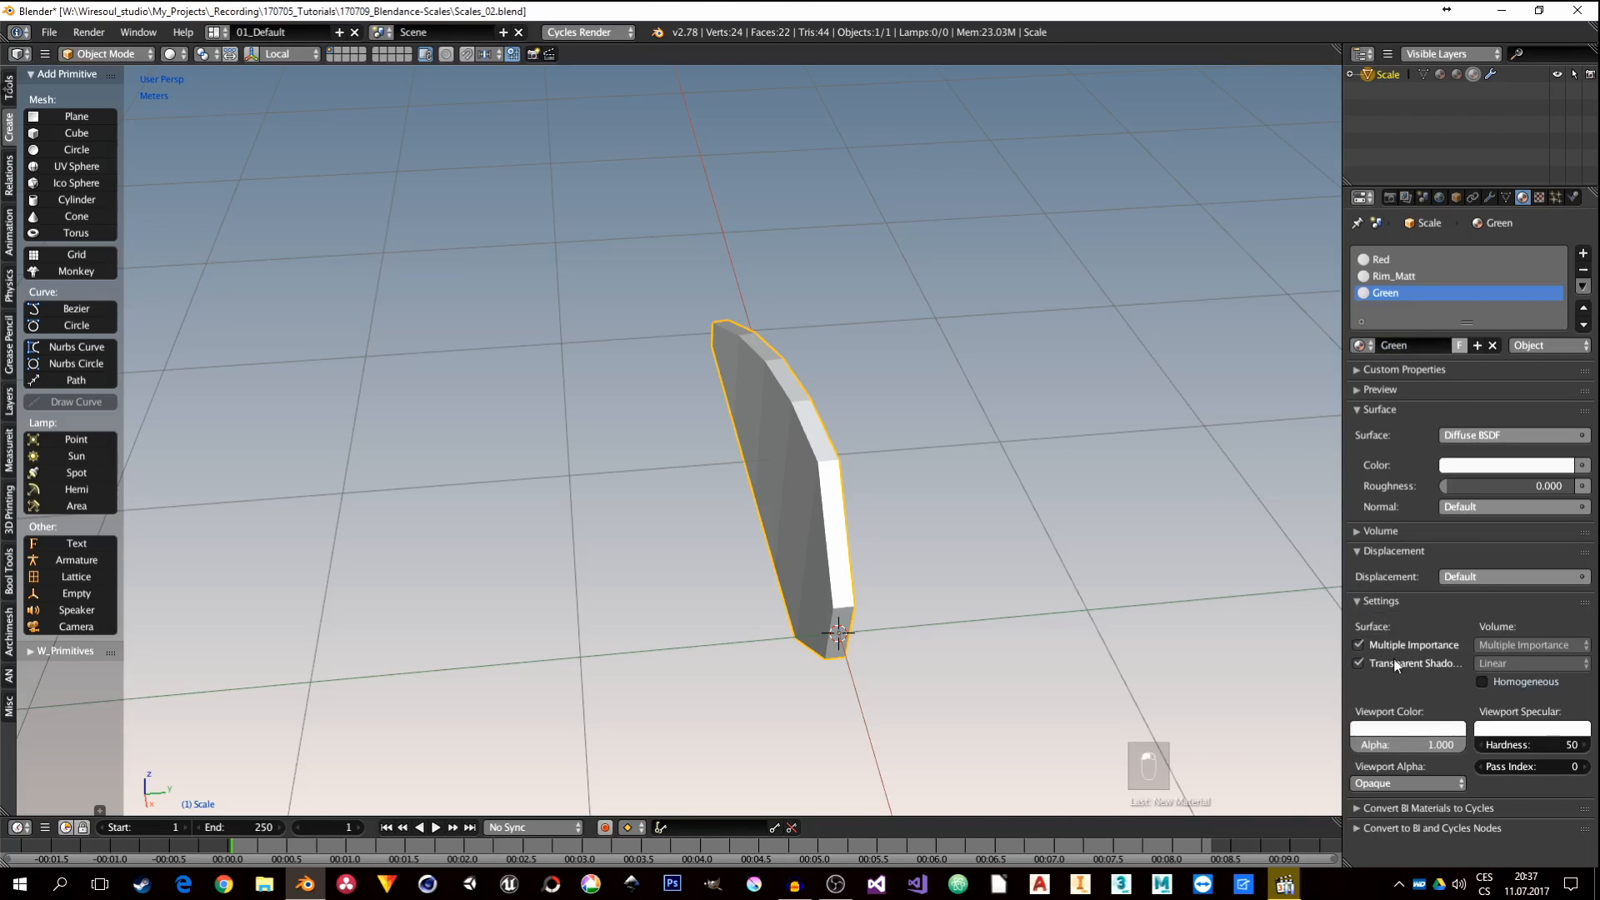
left_click(1408, 725)
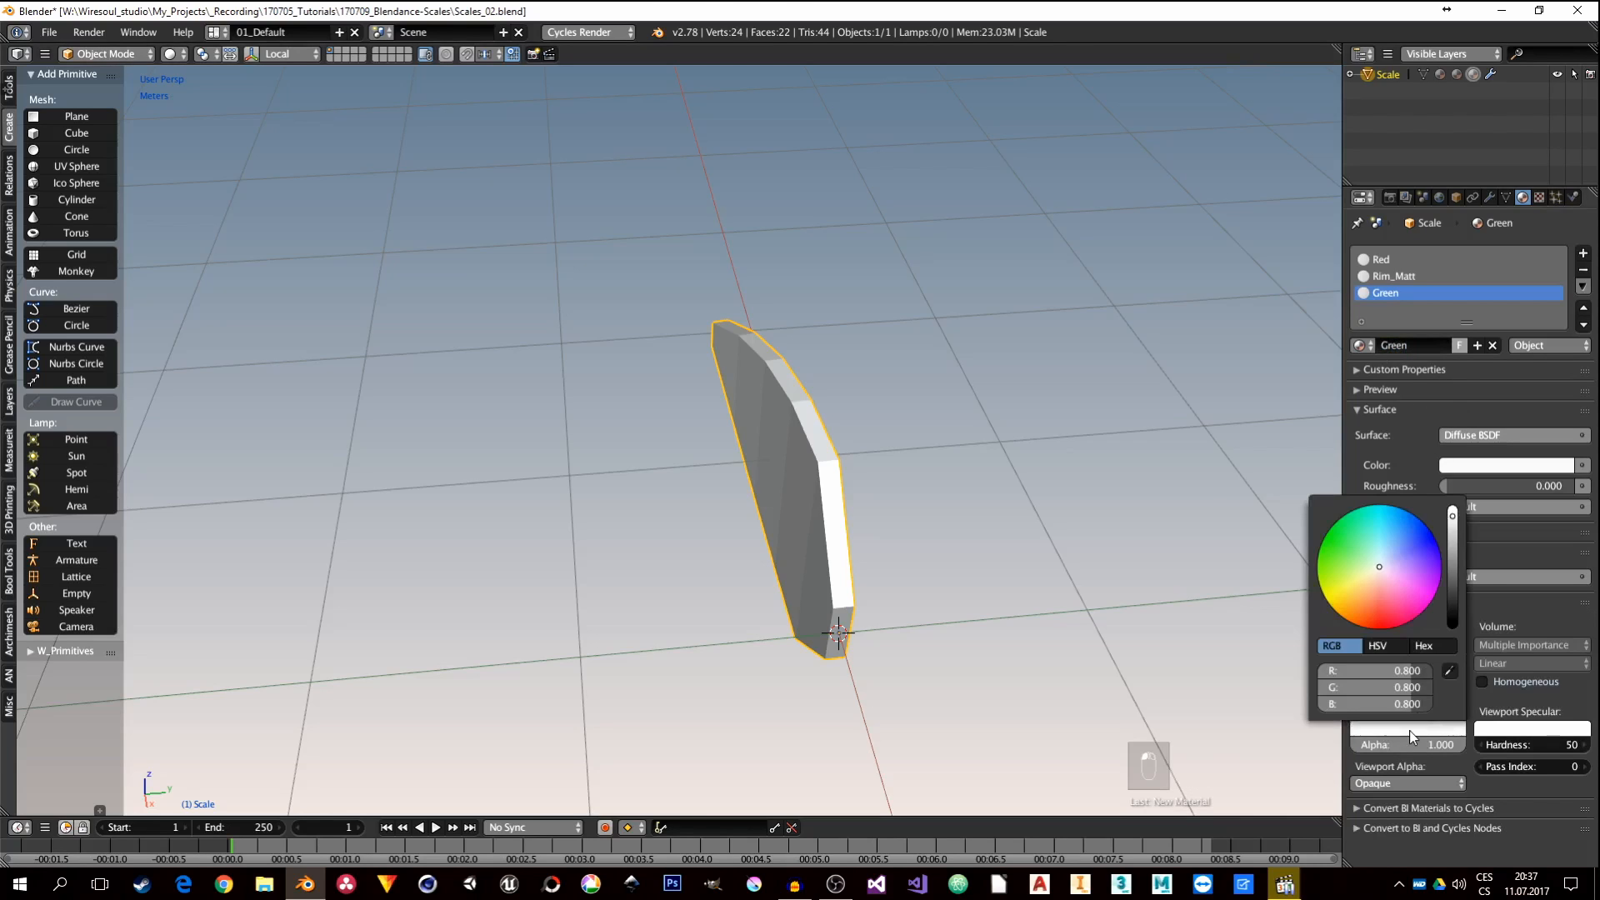
left_click(1533, 466)
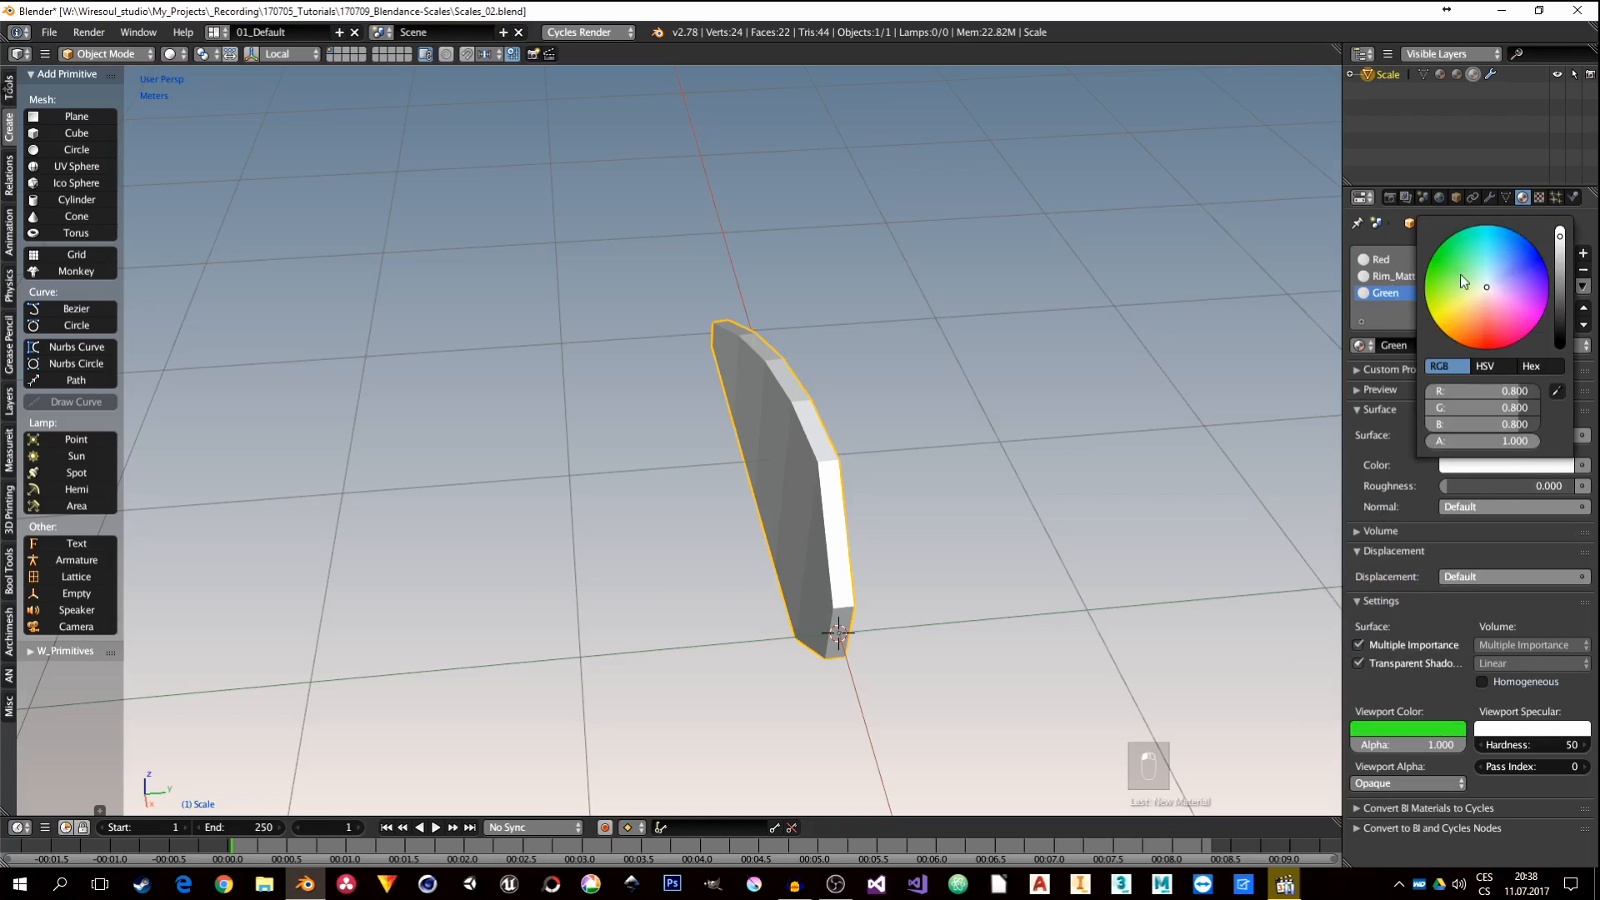
Step: Set both the diffuse surface color and the viewport color of the Rim_Matt material to blue
left_click(1393, 276)
left_click(1483, 469)
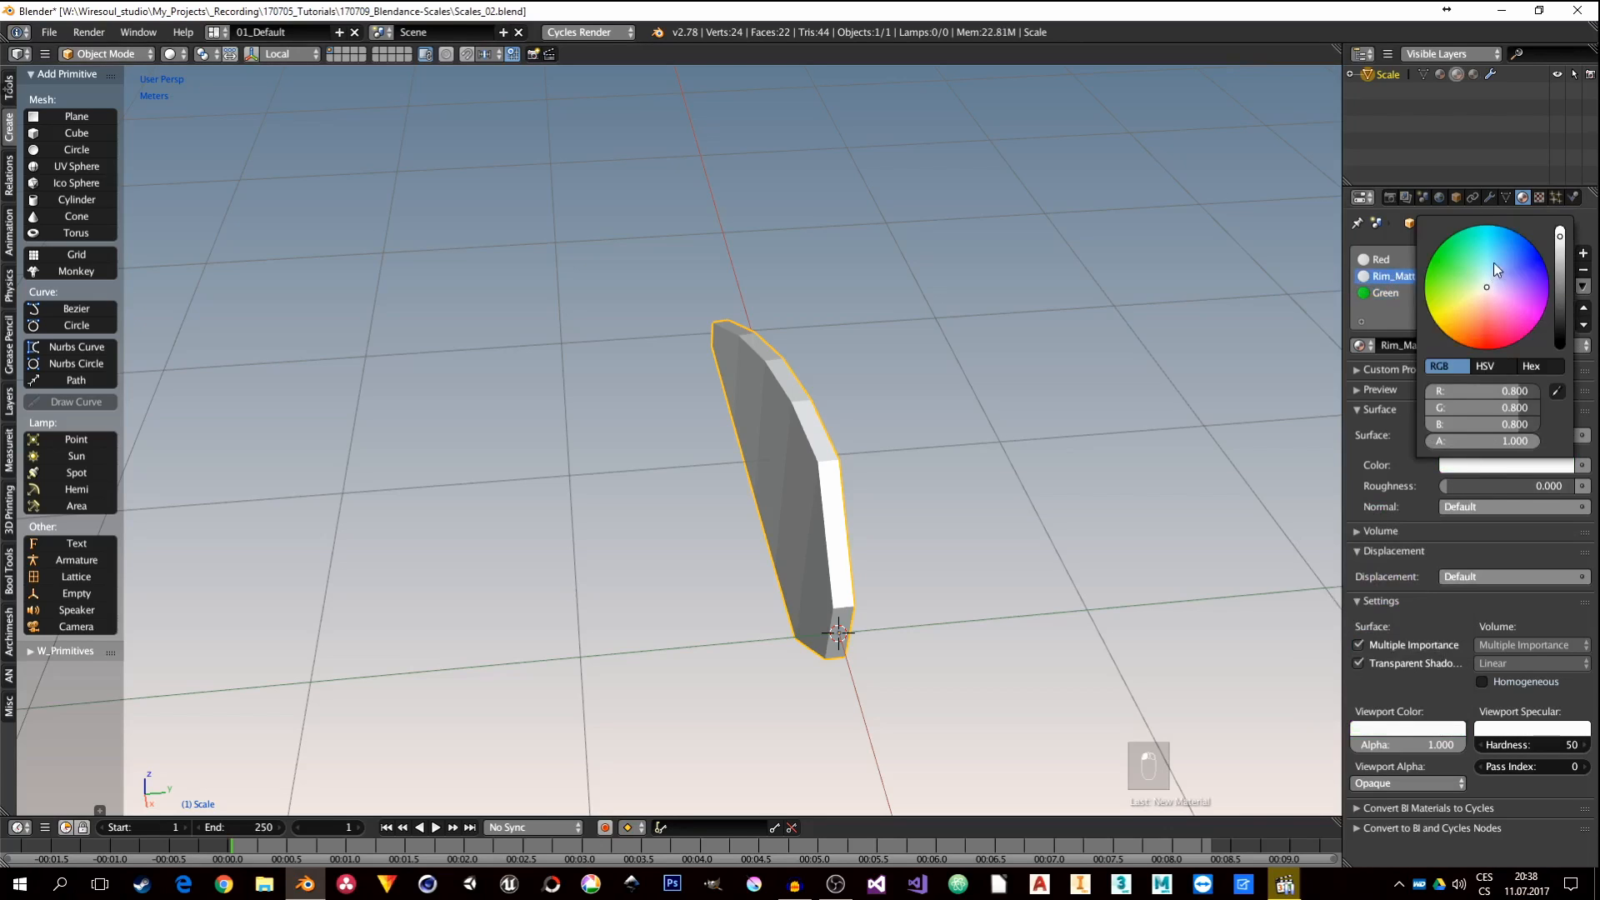
left_click(1522, 259)
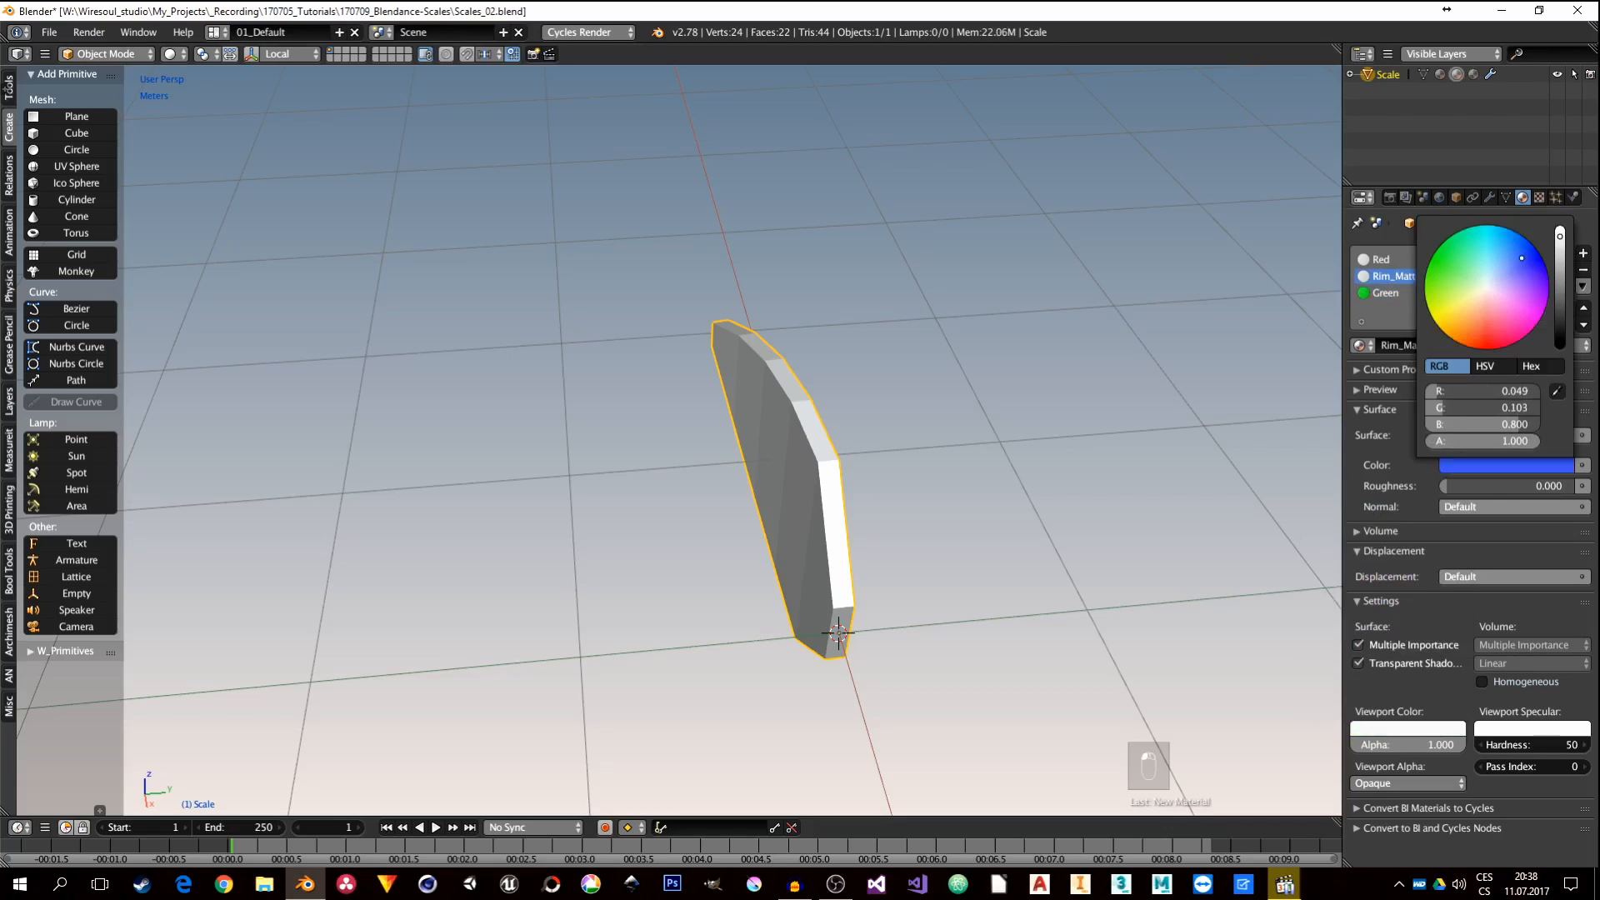
left_click(1401, 731)
left_click_drag(1364, 548, 1411, 527)
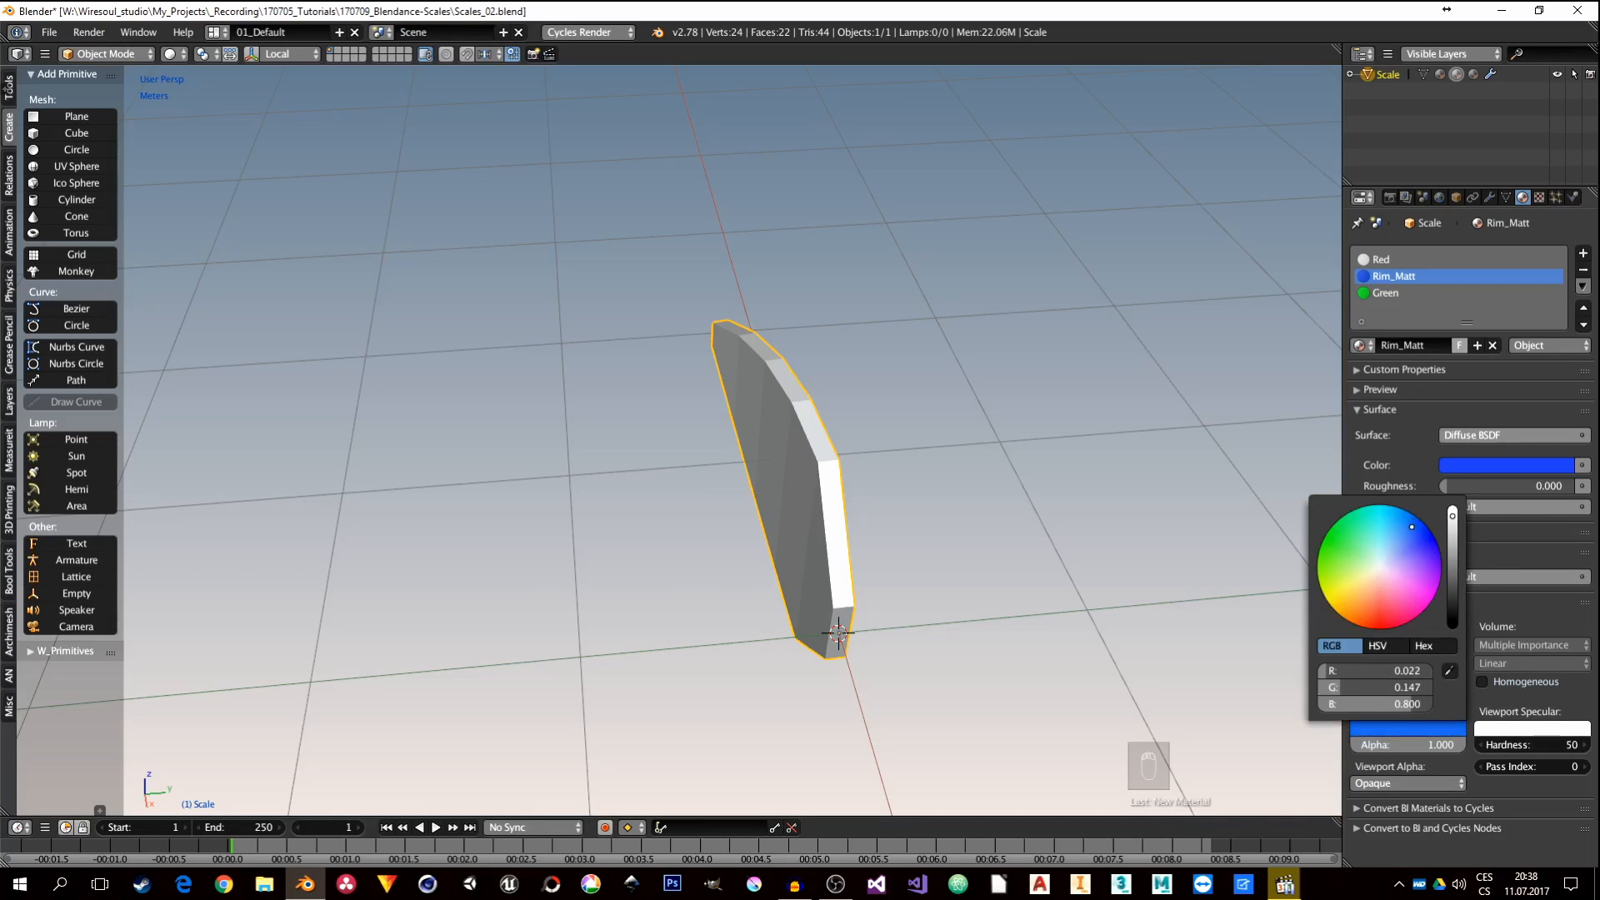
Step: Set both the diffuse surface color and the viewport color of the Red material to bright red
left_click(1375, 259)
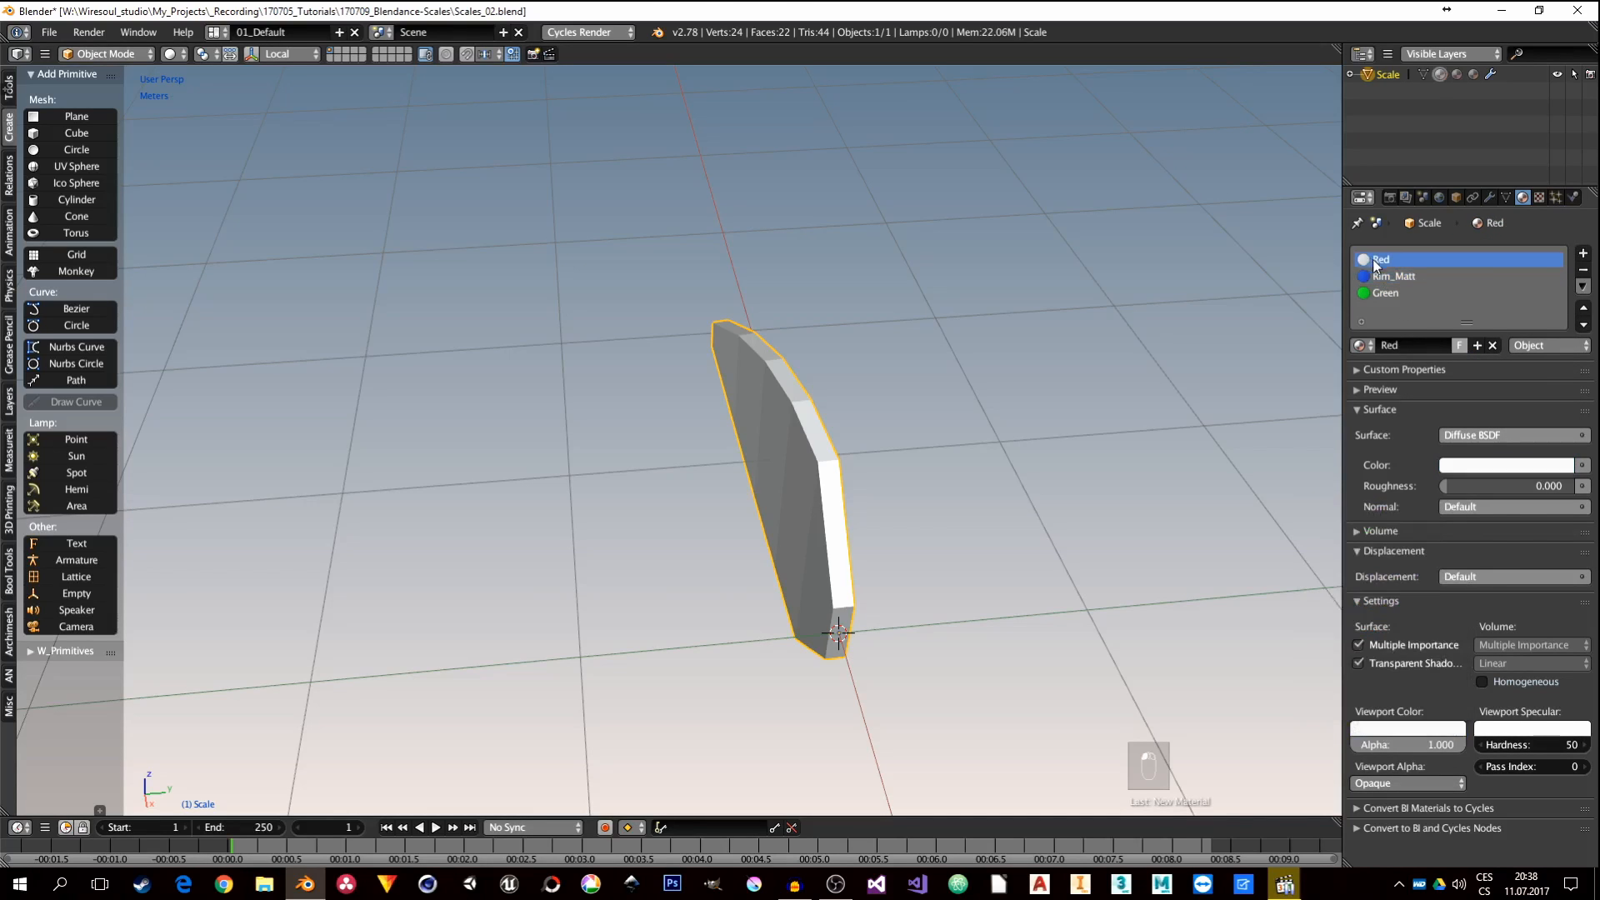
left_click(1483, 465)
left_click_drag(1497, 293, 1487, 339)
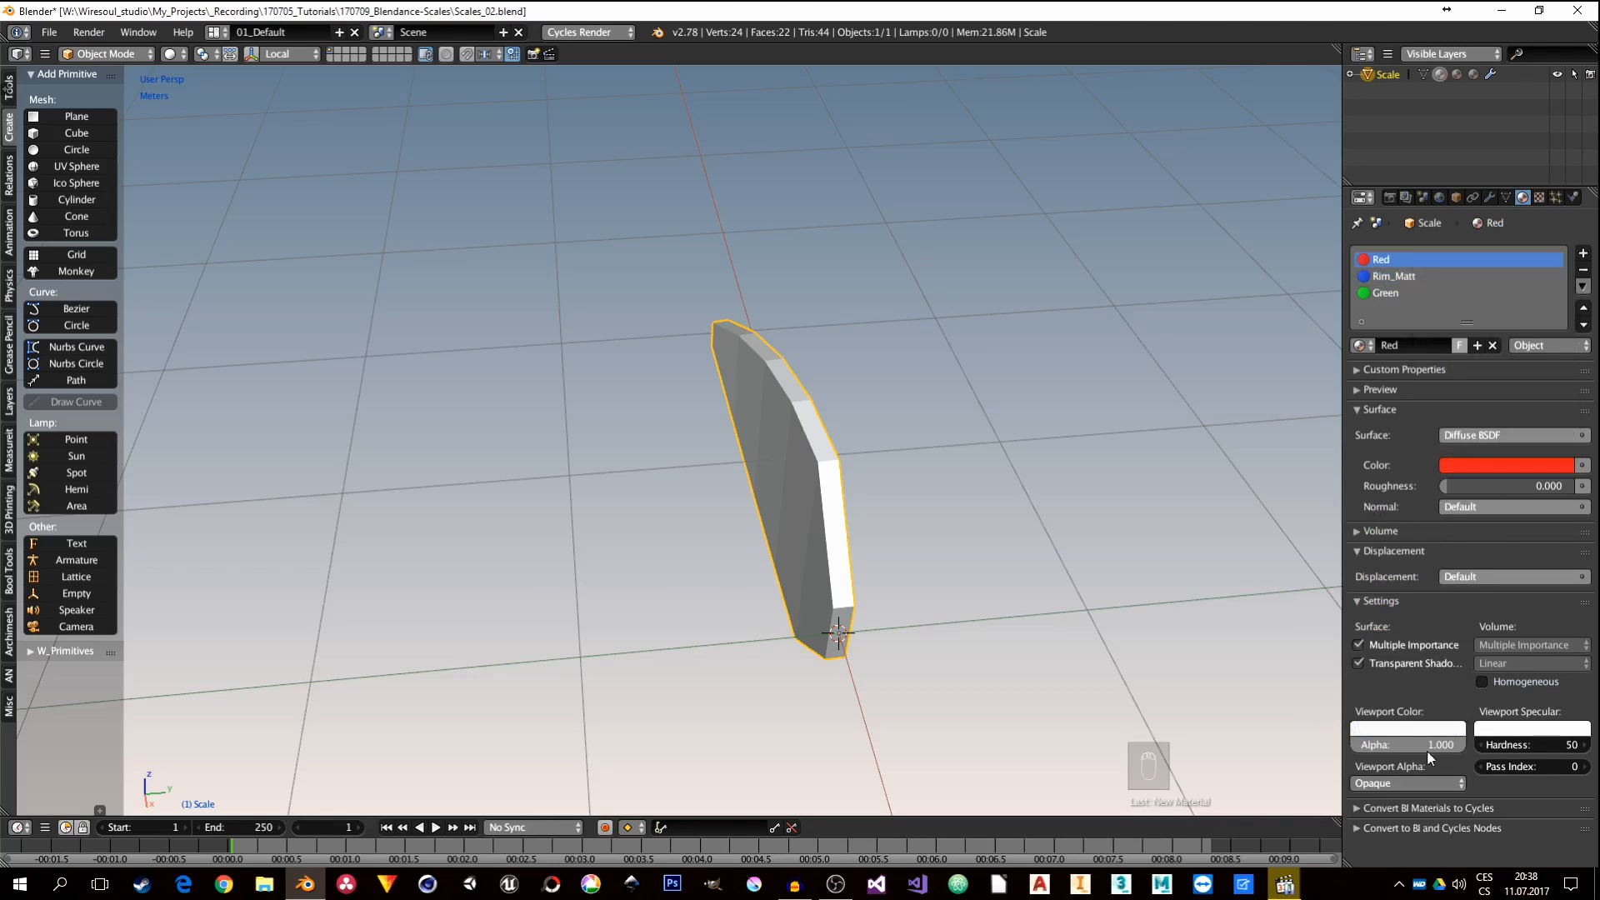
left_click(1407, 729)
left_click_drag(1379, 588, 1380, 625)
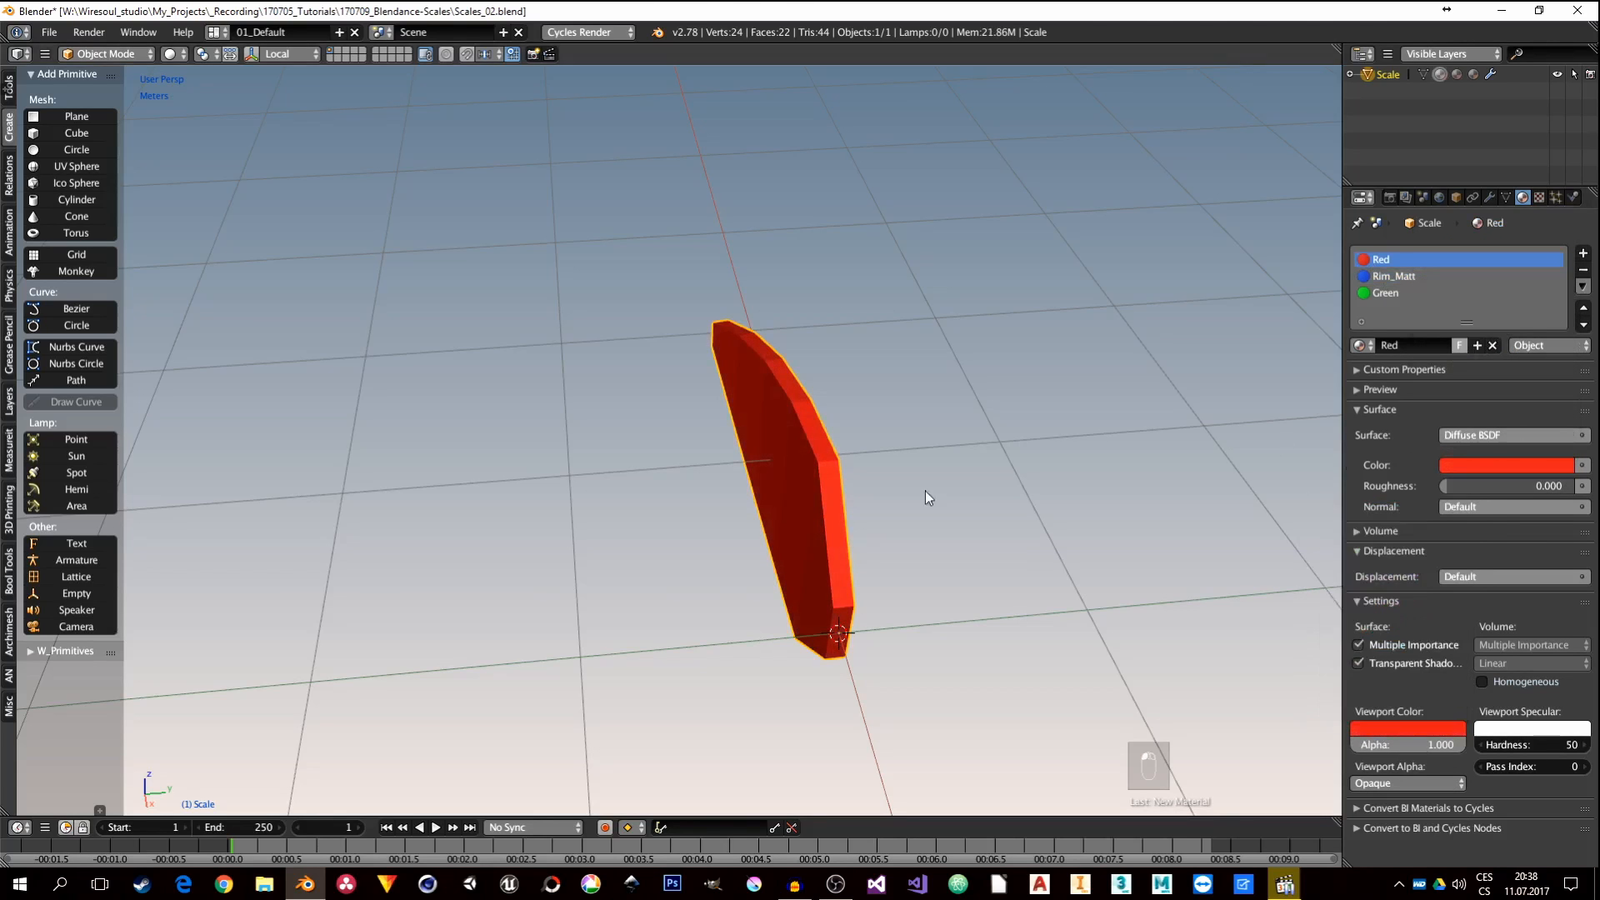
Step: Set the Solidify modifier's material index offset to 2 and its rim material offset to 1
middle_click_drag(925, 492, 878, 478)
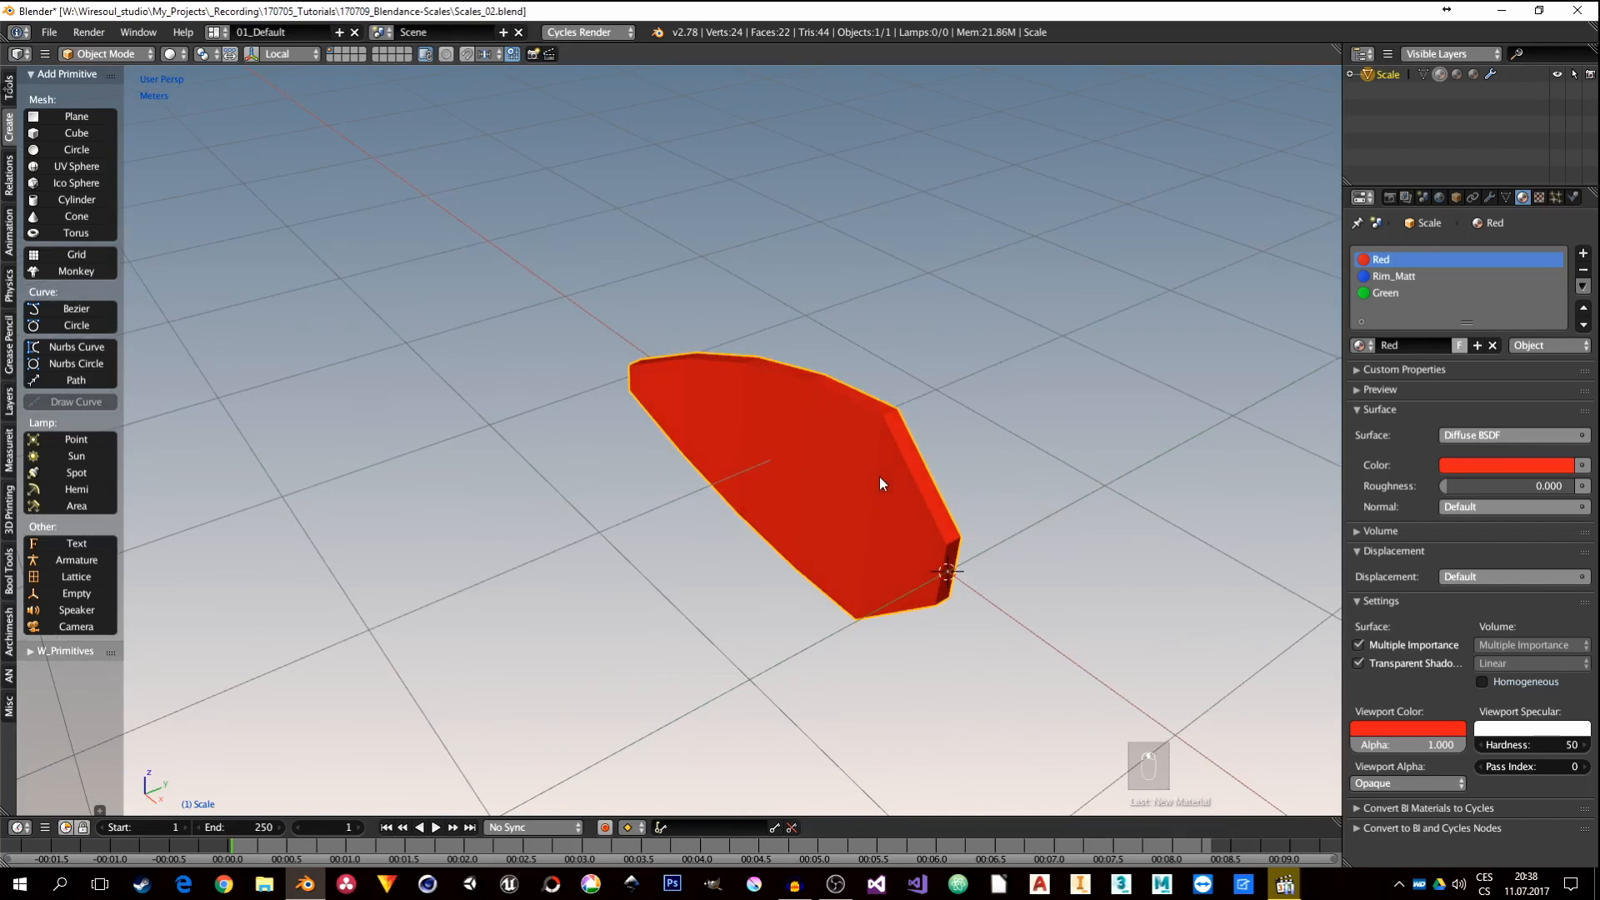
left_click(1491, 197)
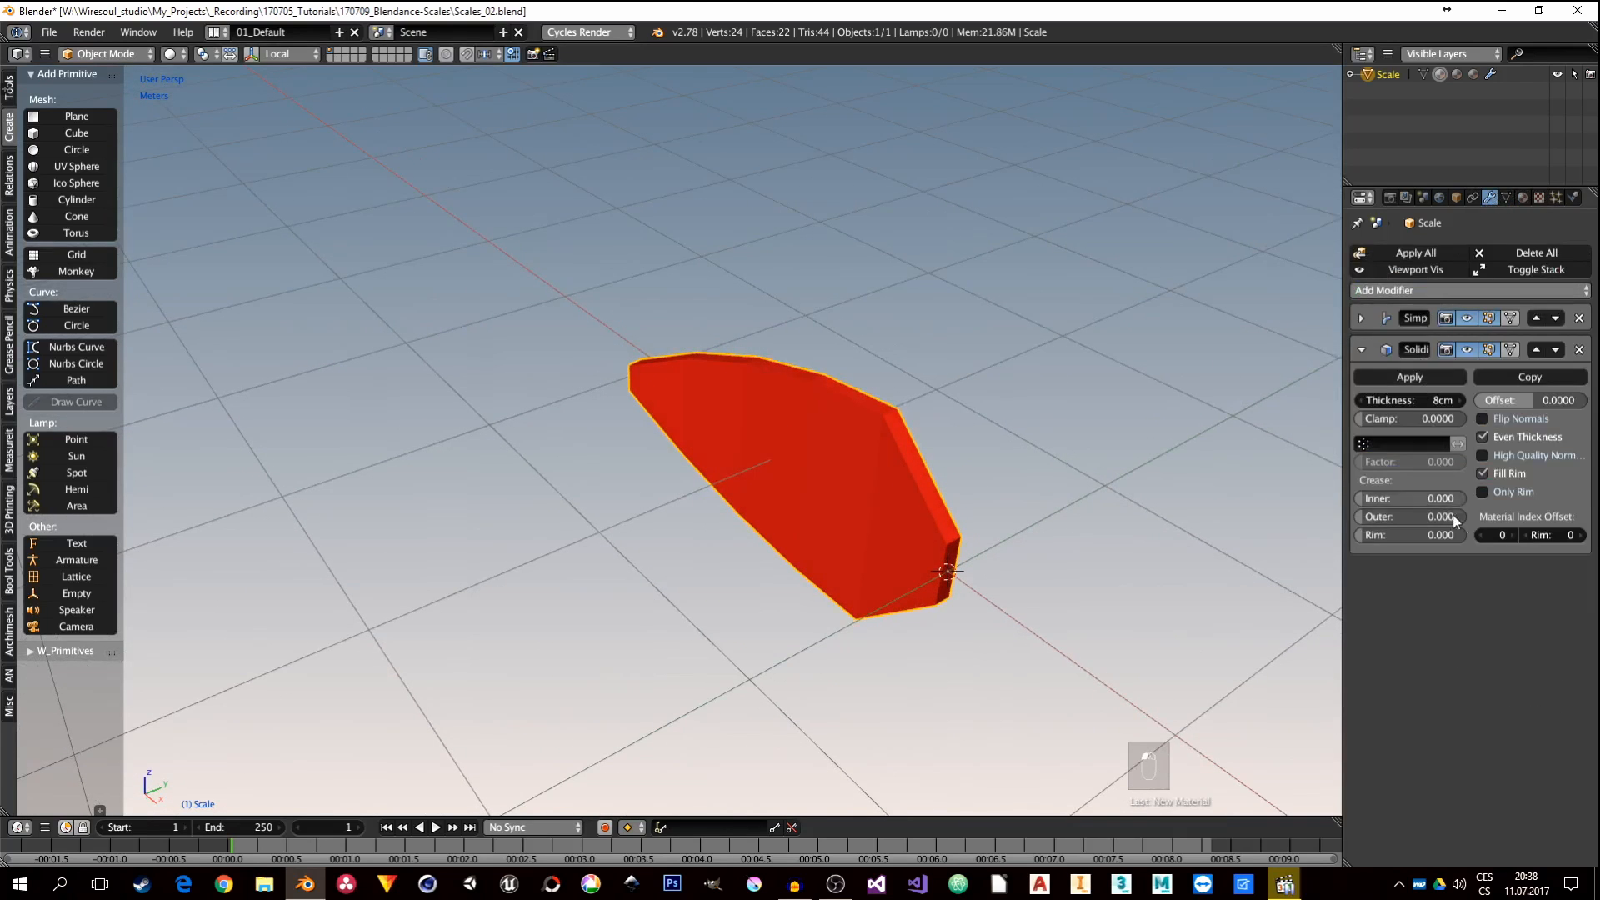
left_click(1508, 537)
left_click(1529, 197)
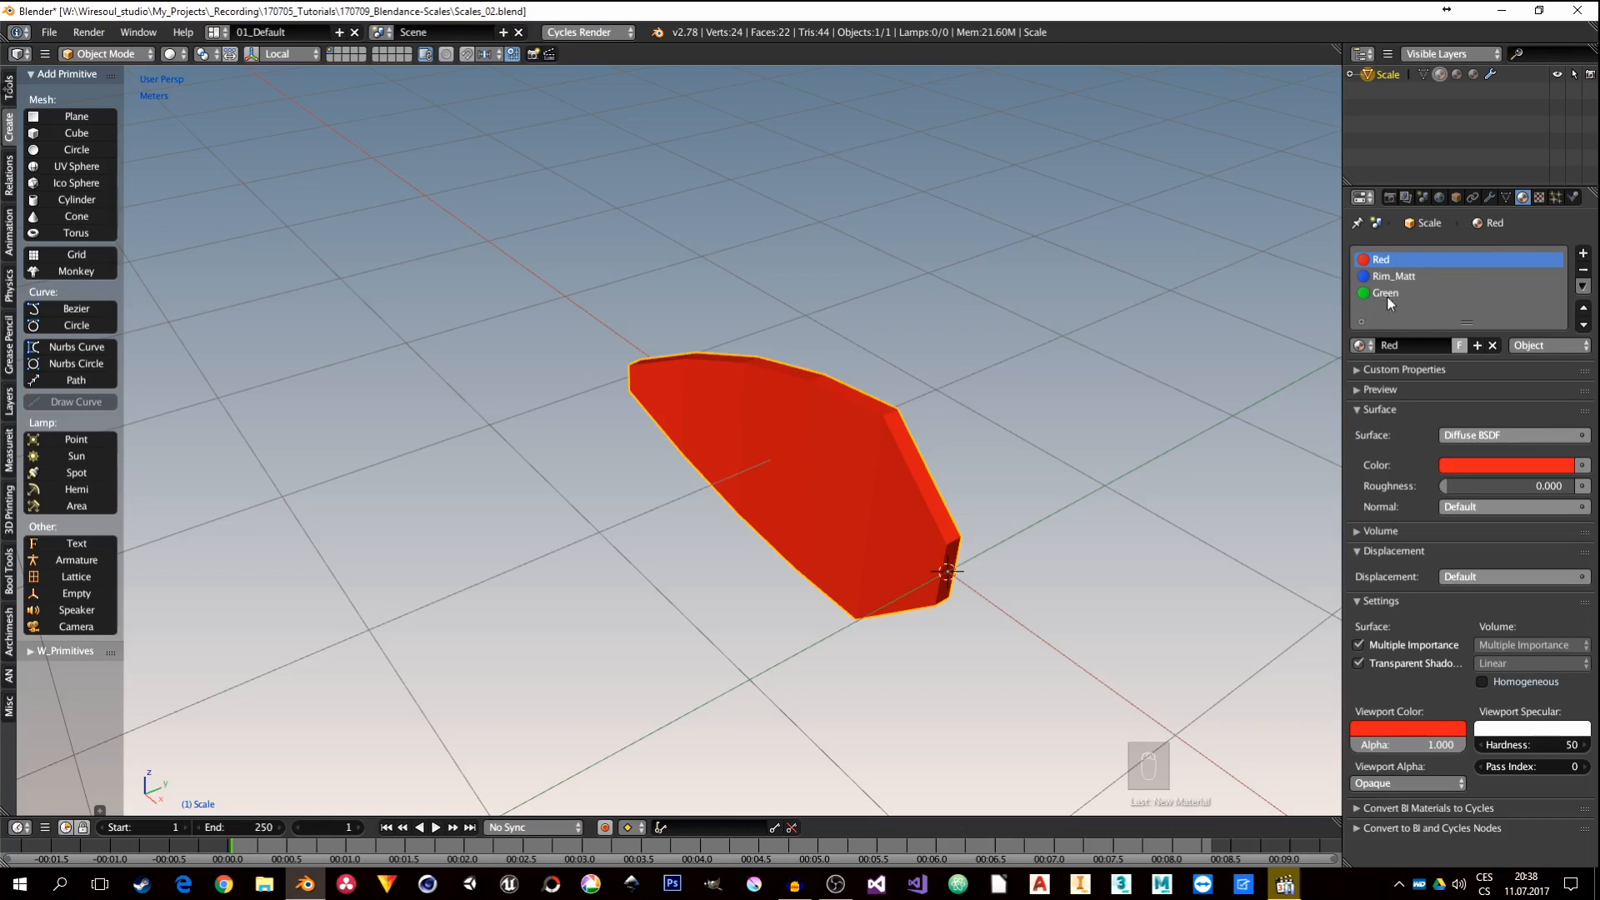
left_click(1490, 199)
left_click(1582, 536)
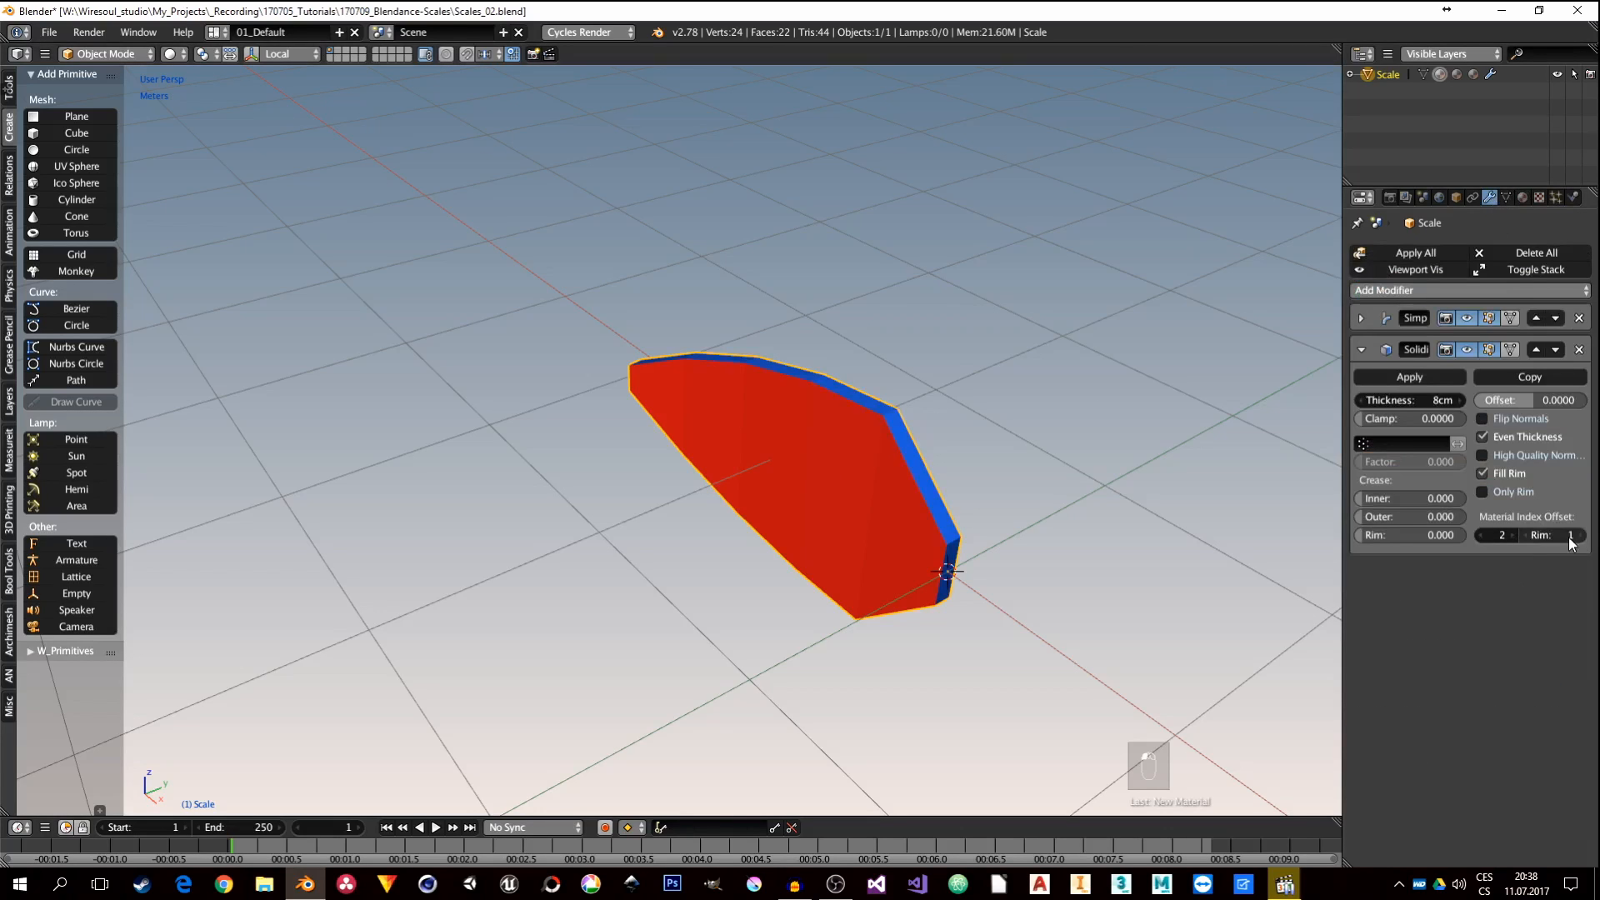
middle_click_drag(1050, 558, 967, 519)
scroll(704, 493, "up", 3)
middle_click_drag(700, 498, 709, 537)
middle_click_drag(807, 628, 737, 418)
middle_click_drag(882, 577, 854, 512)
middle_click_drag(856, 394, 914, 489)
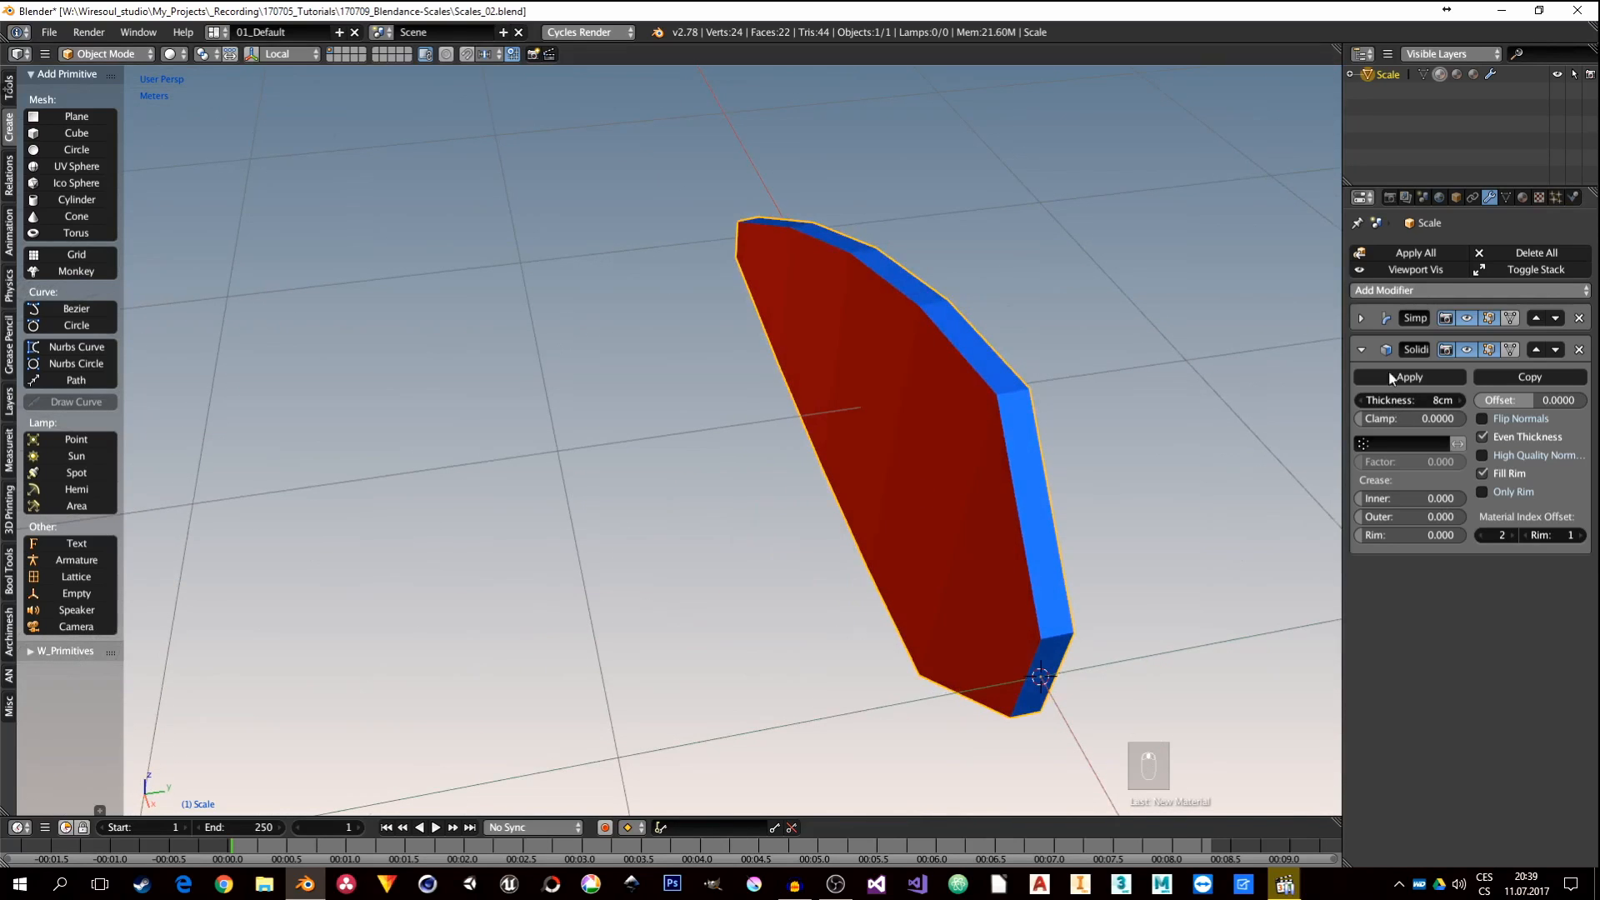
Step: Add a Subdivision Surface modifier to the scale below the Solidify modifier and collapse both modifiers' settings
left_click(1362, 350)
left_click(1367, 287)
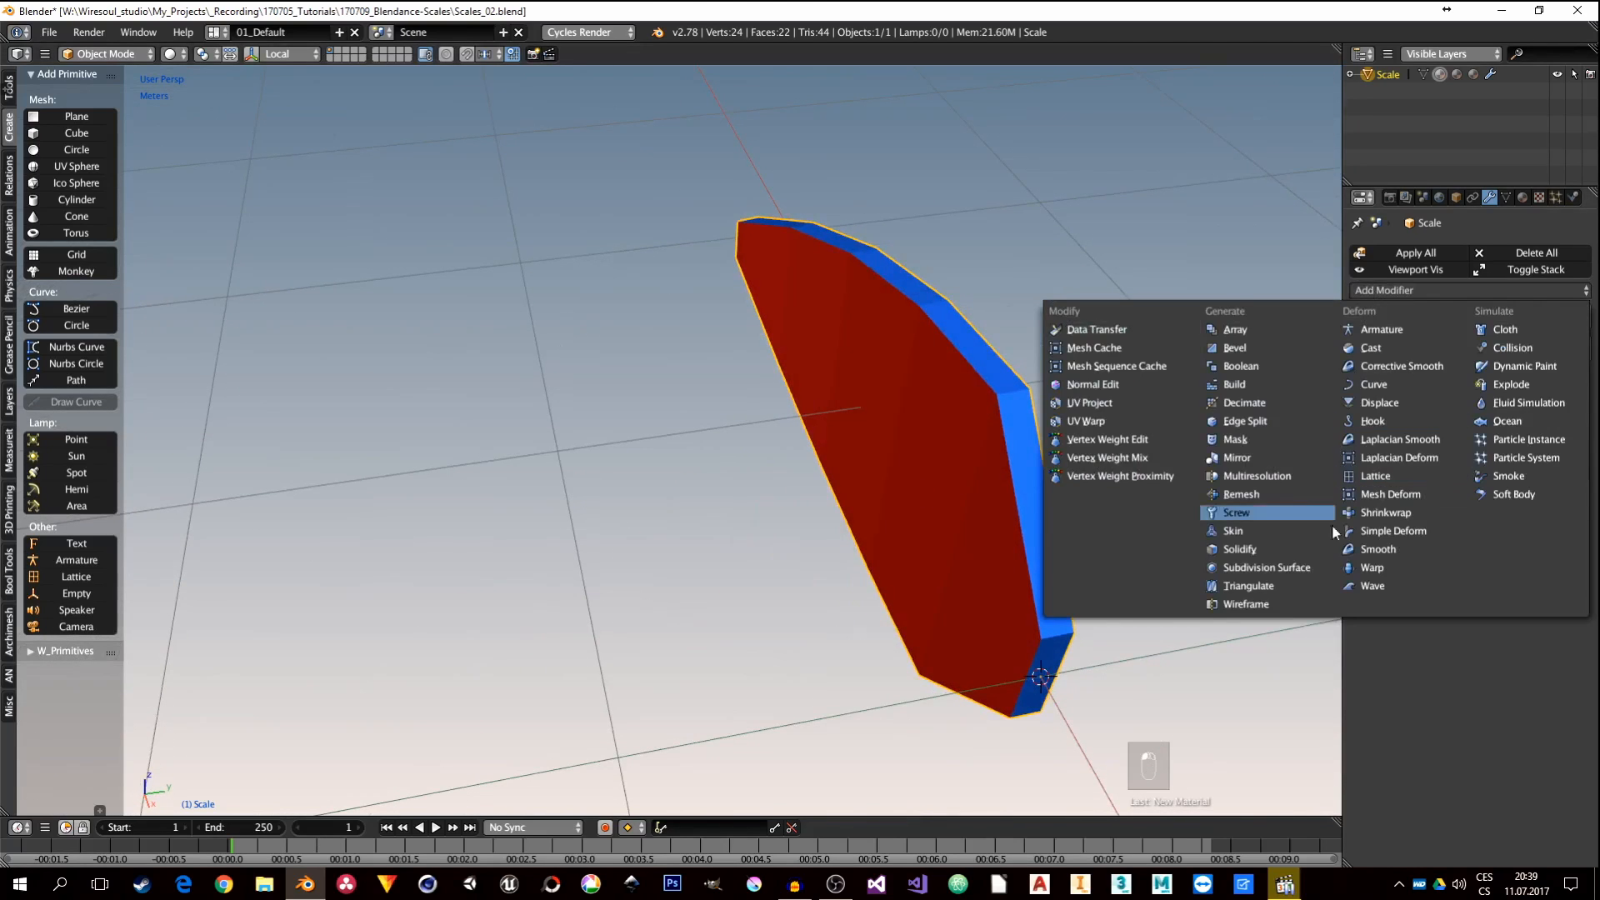
left_click(1275, 570)
middle_click_drag(1042, 577, 1167, 467)
left_click(1362, 381)
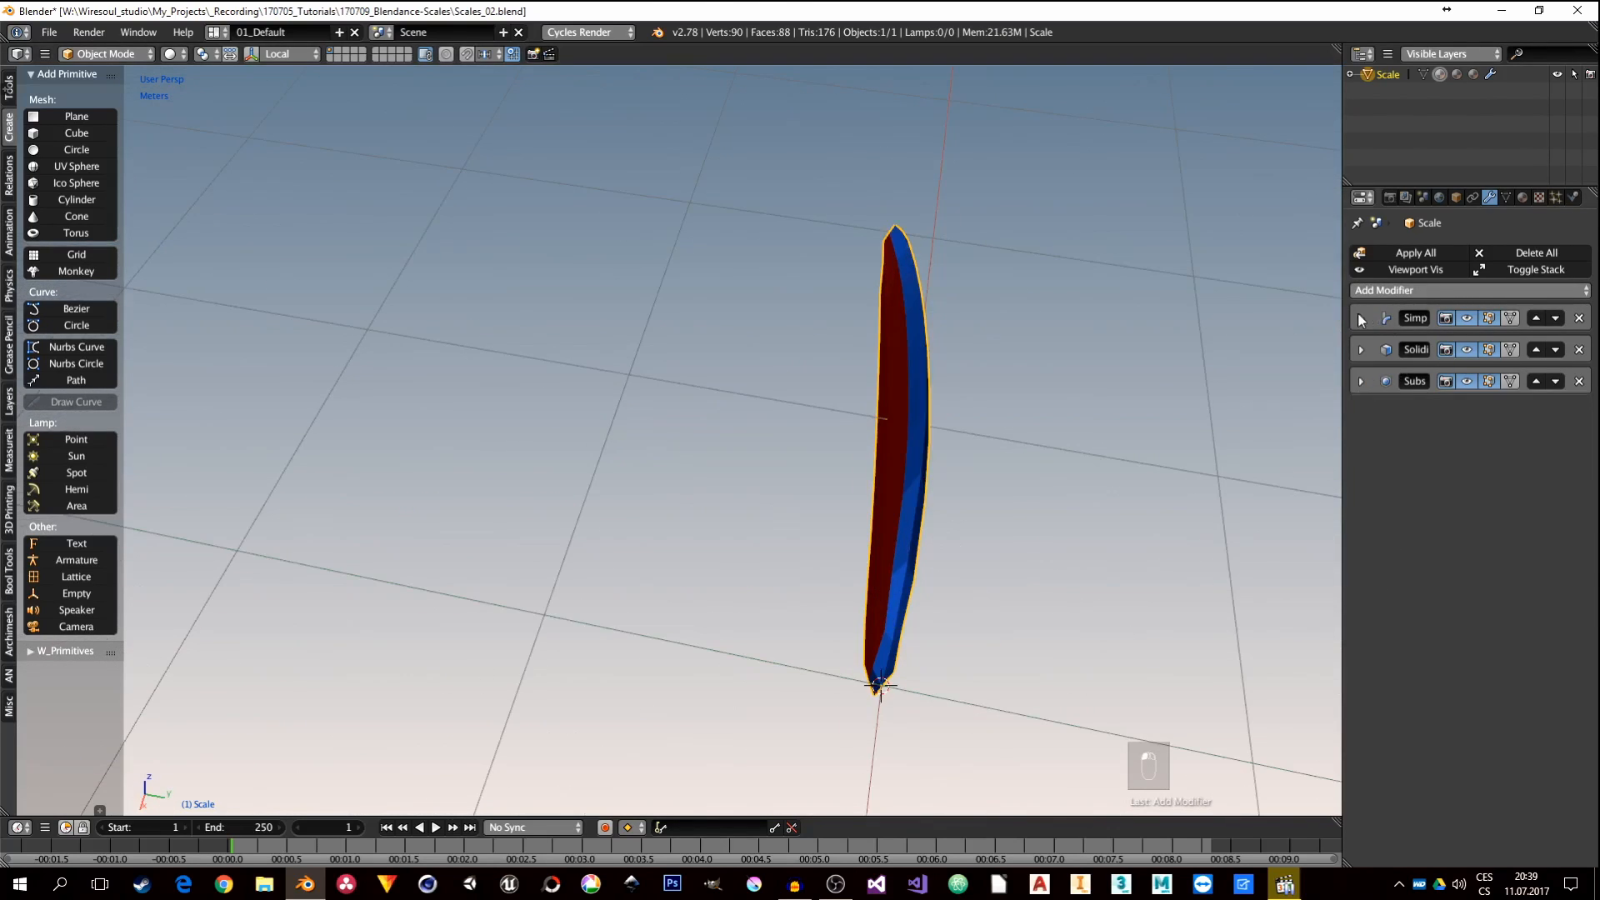
Step: Set the bend angle of the scale's Simple Deform modifier to 0 degrees
left_click(1361, 317)
left_click_drag(1538, 442, 1492, 441)
left_click(1535, 443)
type("0")
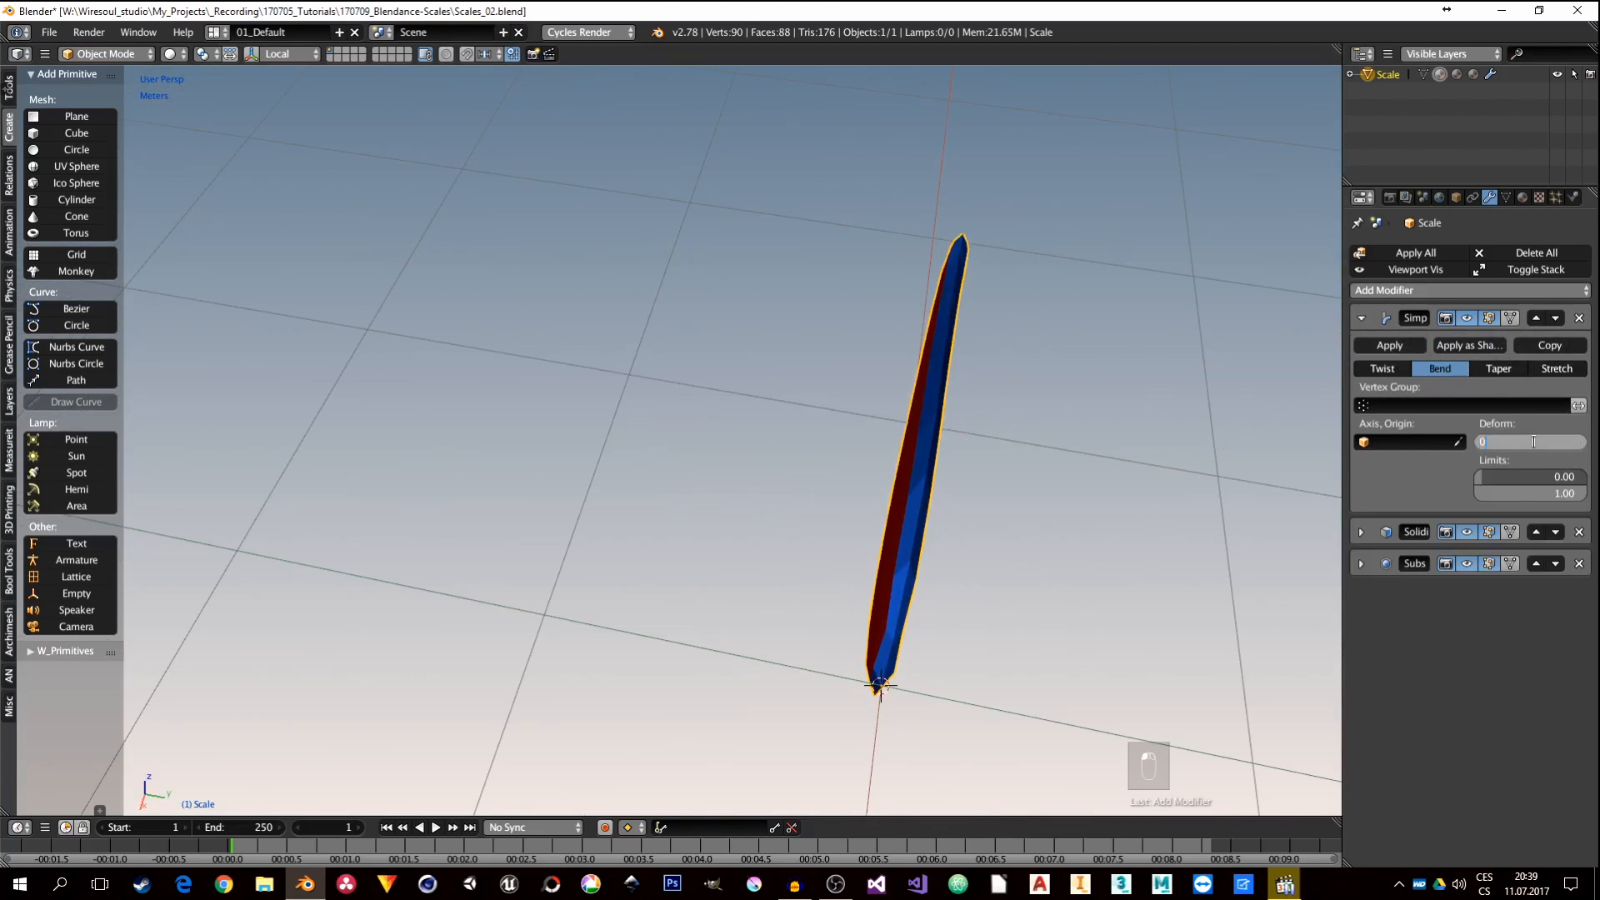
key("Return")
middle_click_drag(1091, 527, 867, 497)
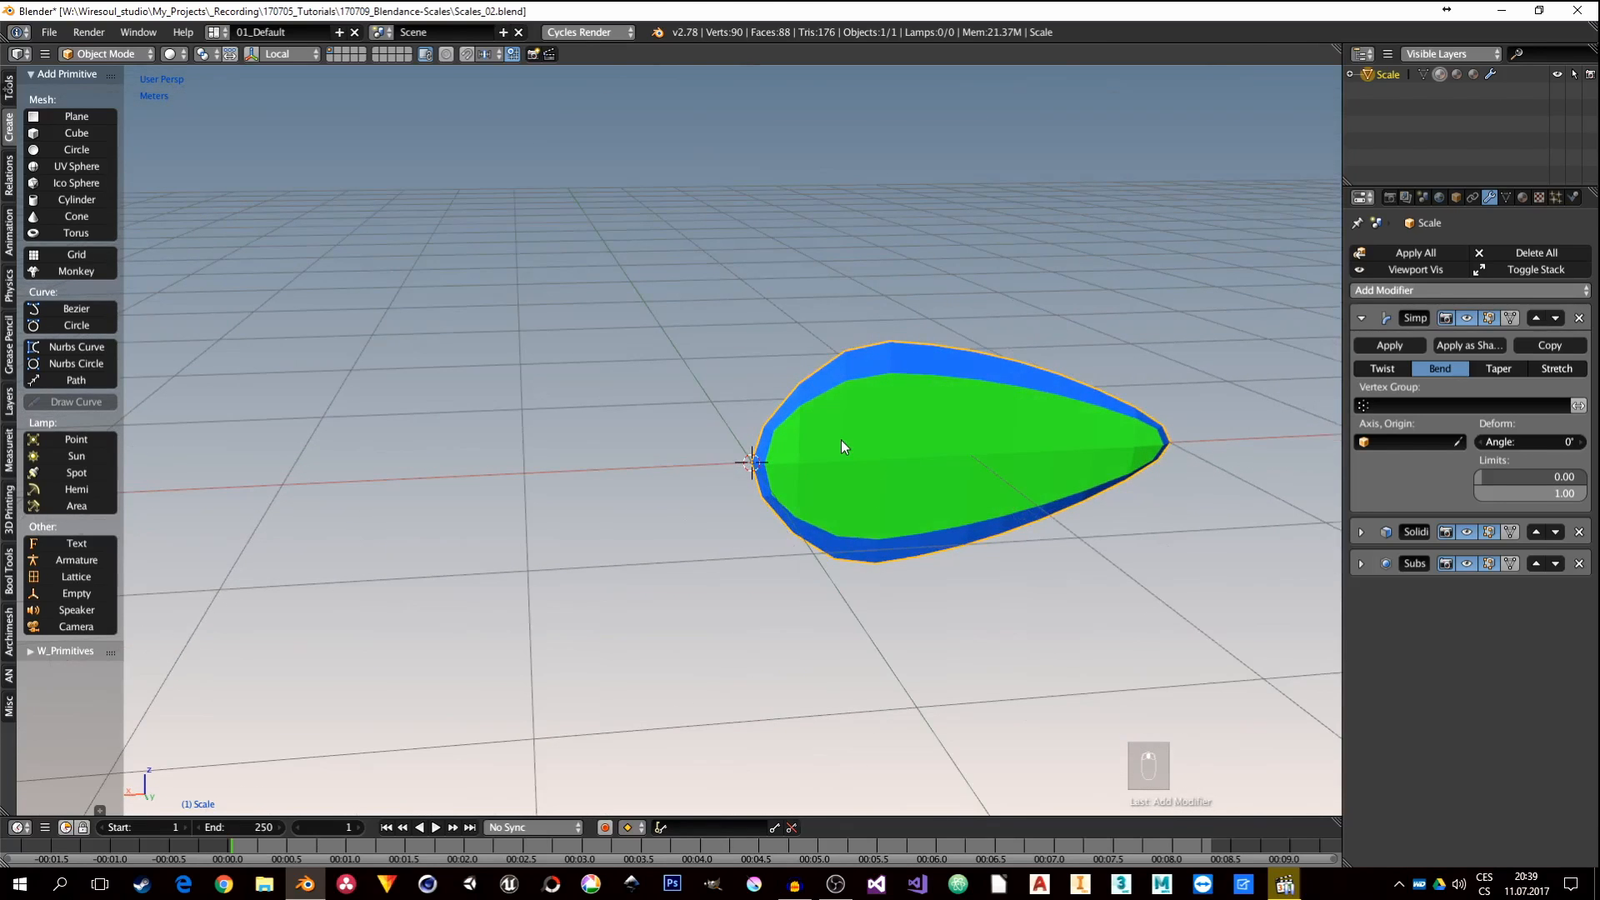
Step: Switch to an empty layer and add a Round Cube with radius 1.00 and 8 arc divisions at the origin
left_click(336, 50)
middle_click_drag(697, 428, 722, 462)
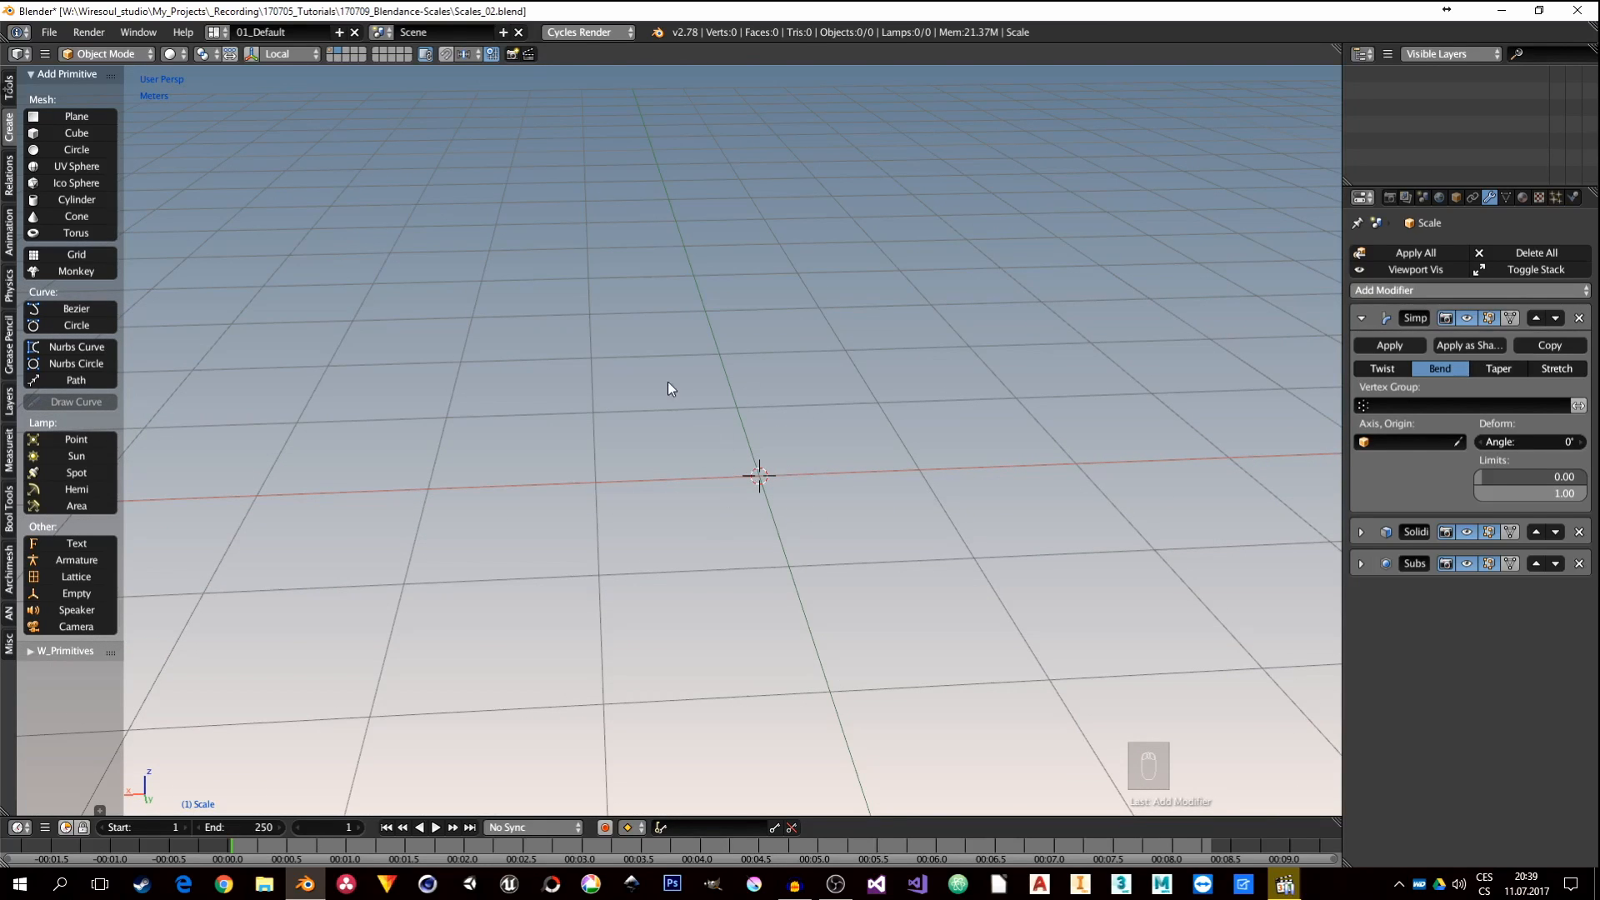
key("shift+a")
mouse_move(648, 376)
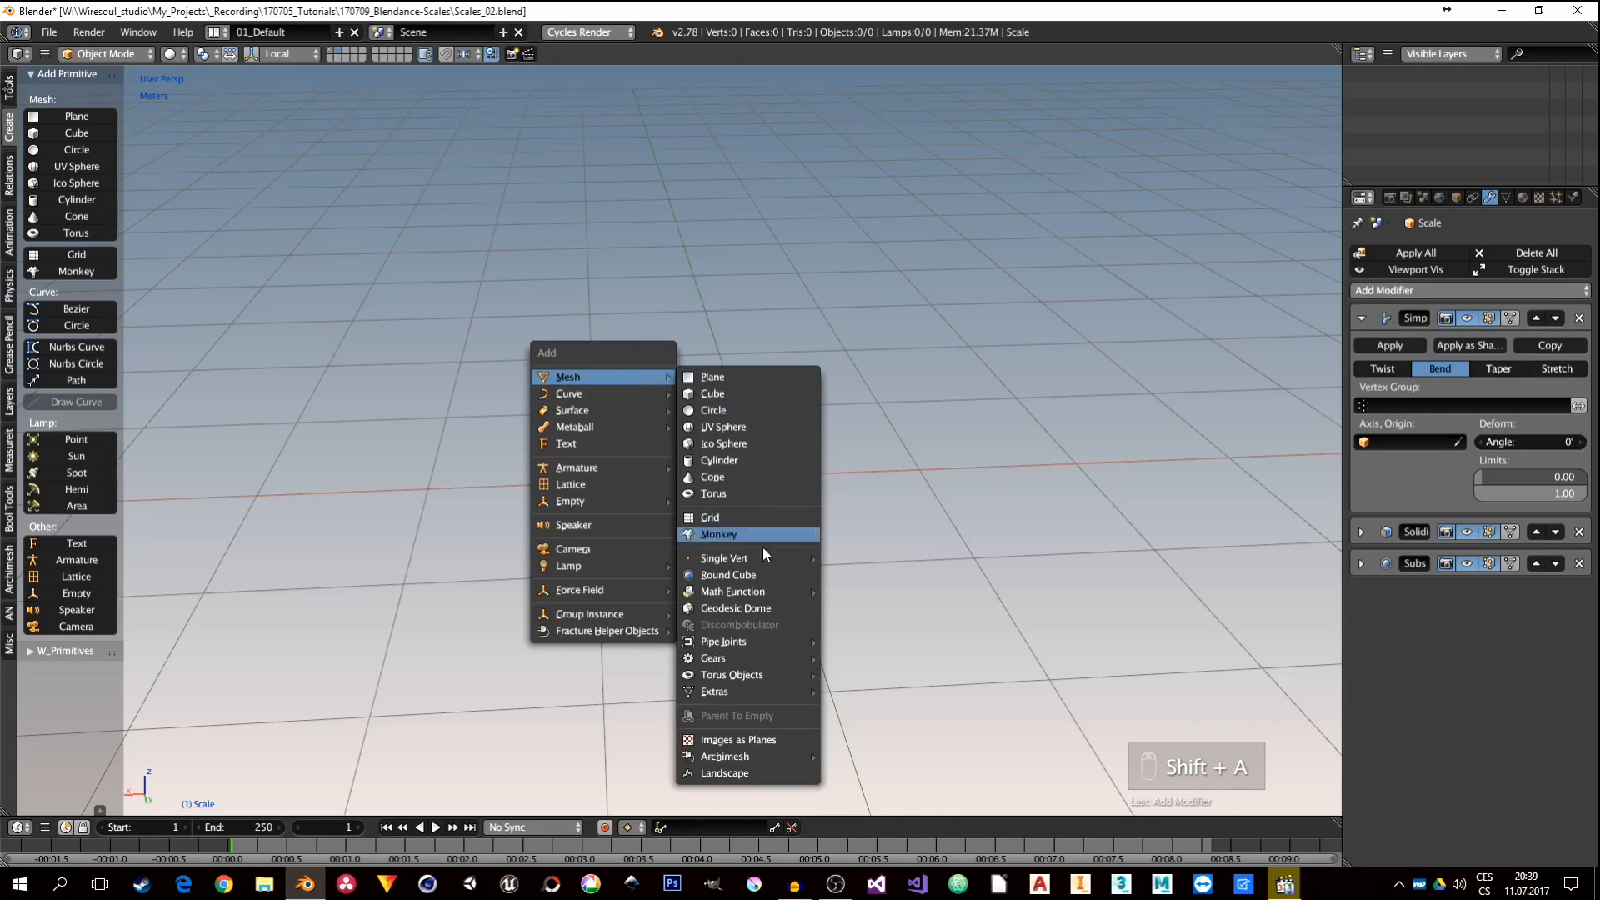
left_click(725, 575)
key("F6")
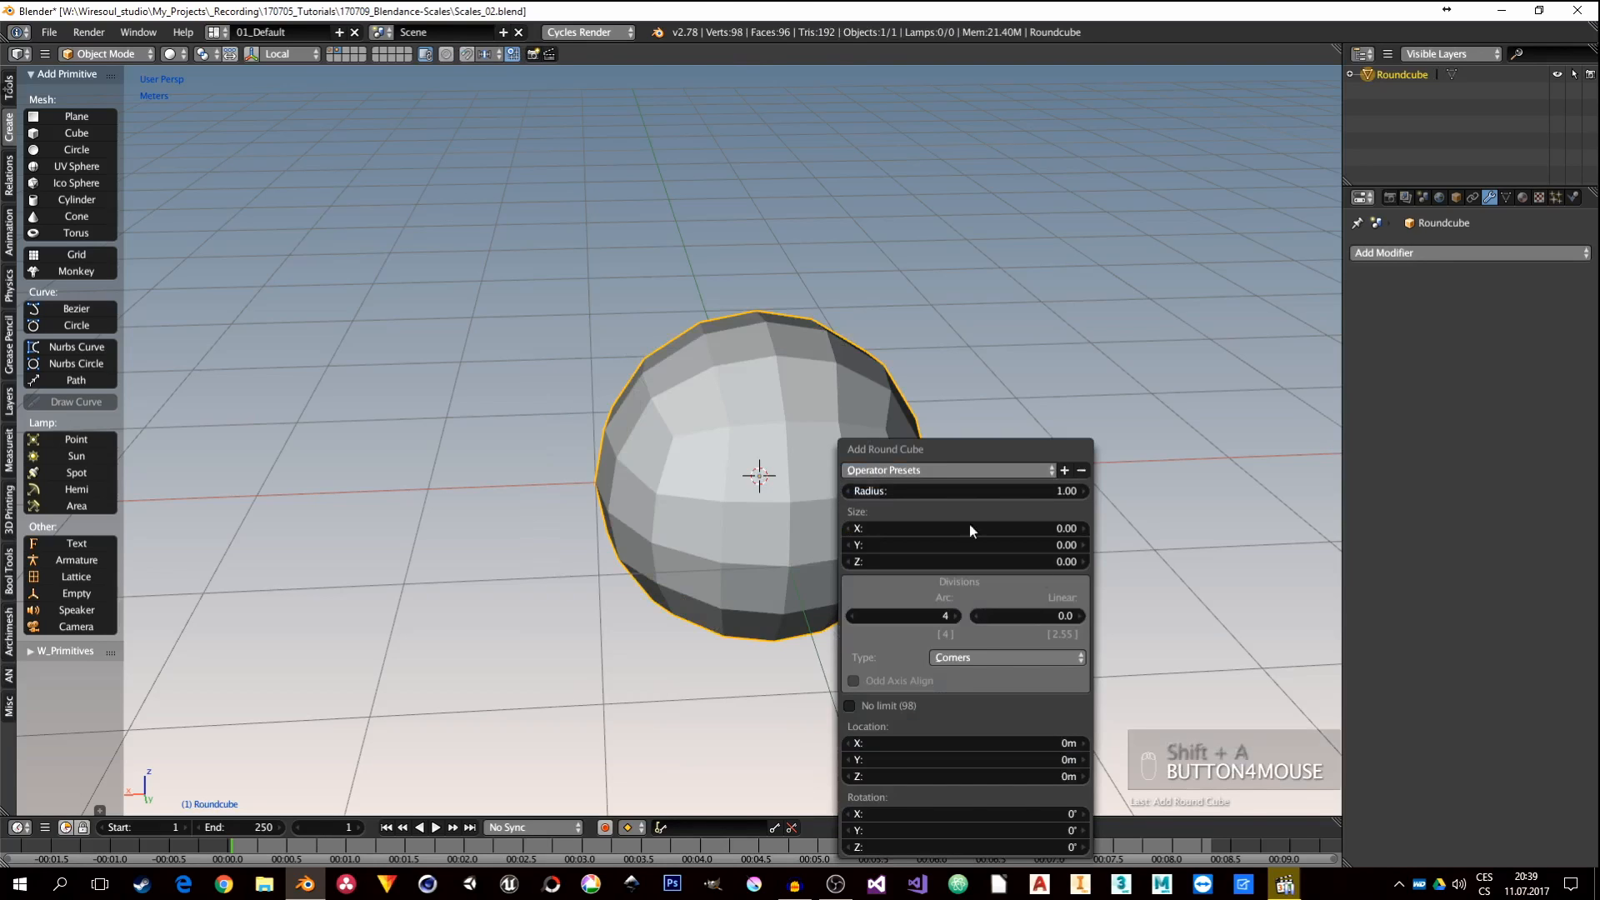
left_click(957, 617)
left_click(957, 617)
left_click(957, 617)
left_click(956, 617)
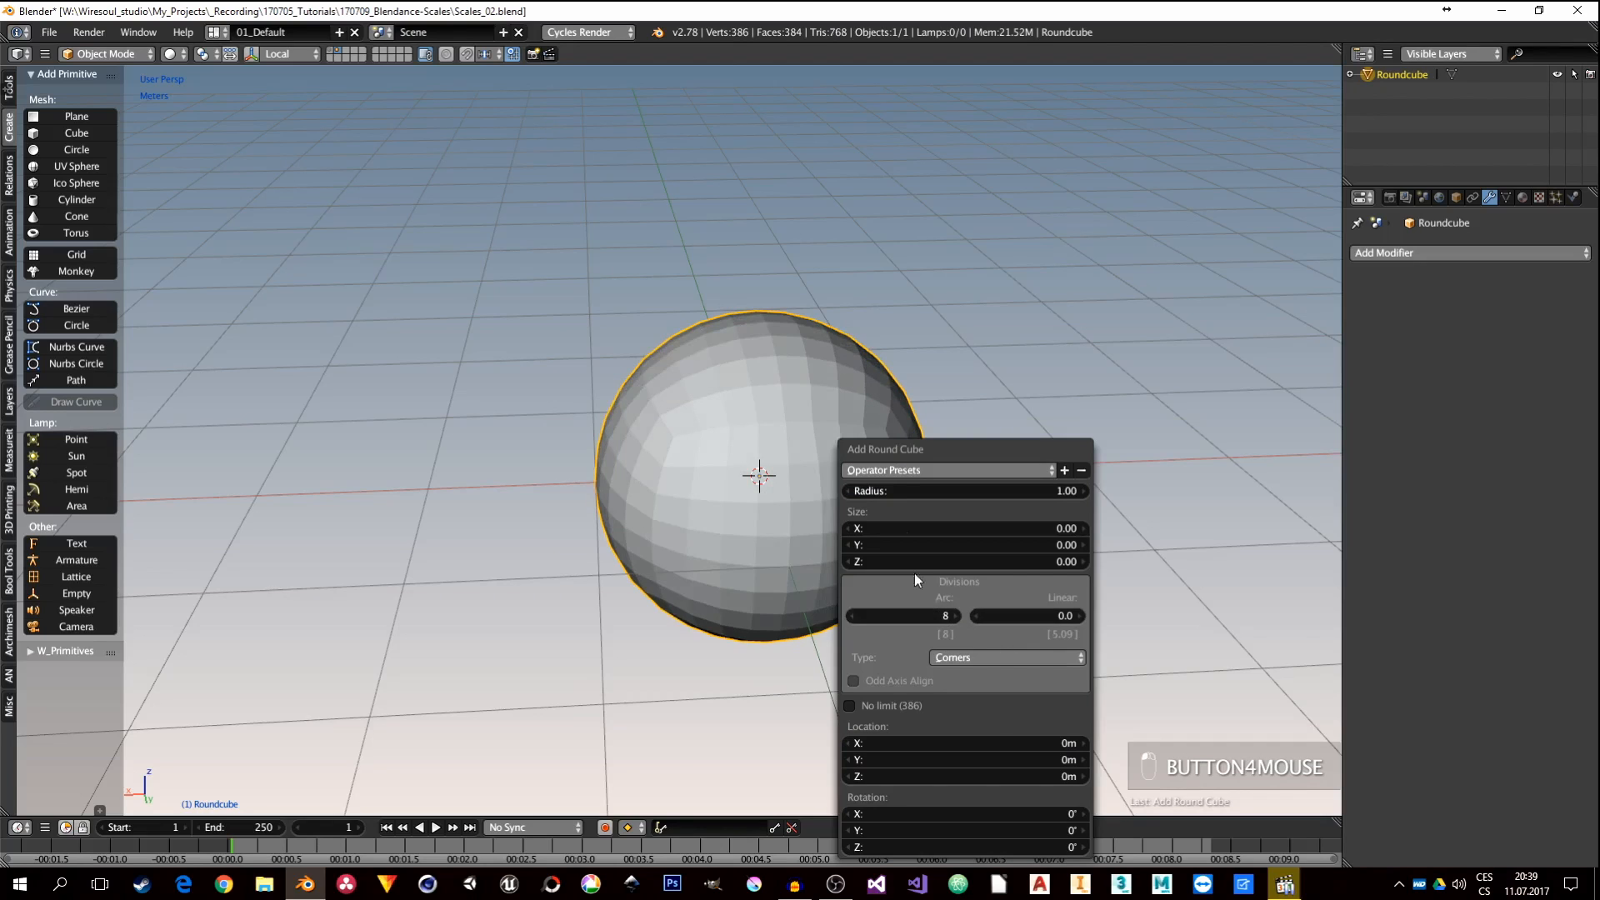
middle_click_drag(782, 530, 750, 481)
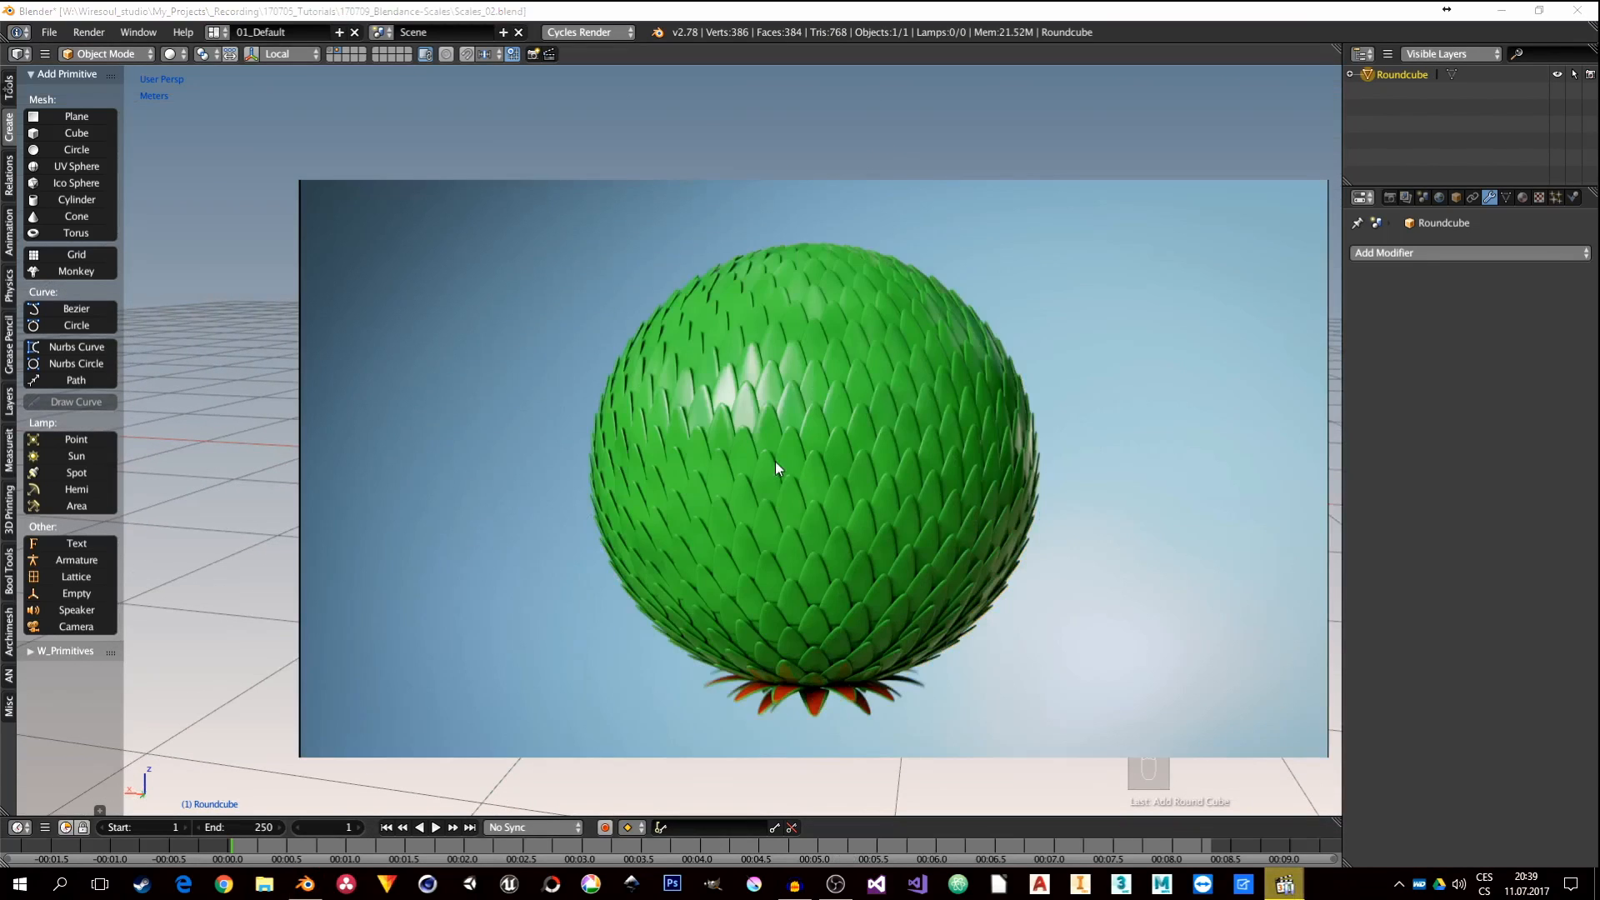
scroll(772, 487, "up", 1)
key("Escape")
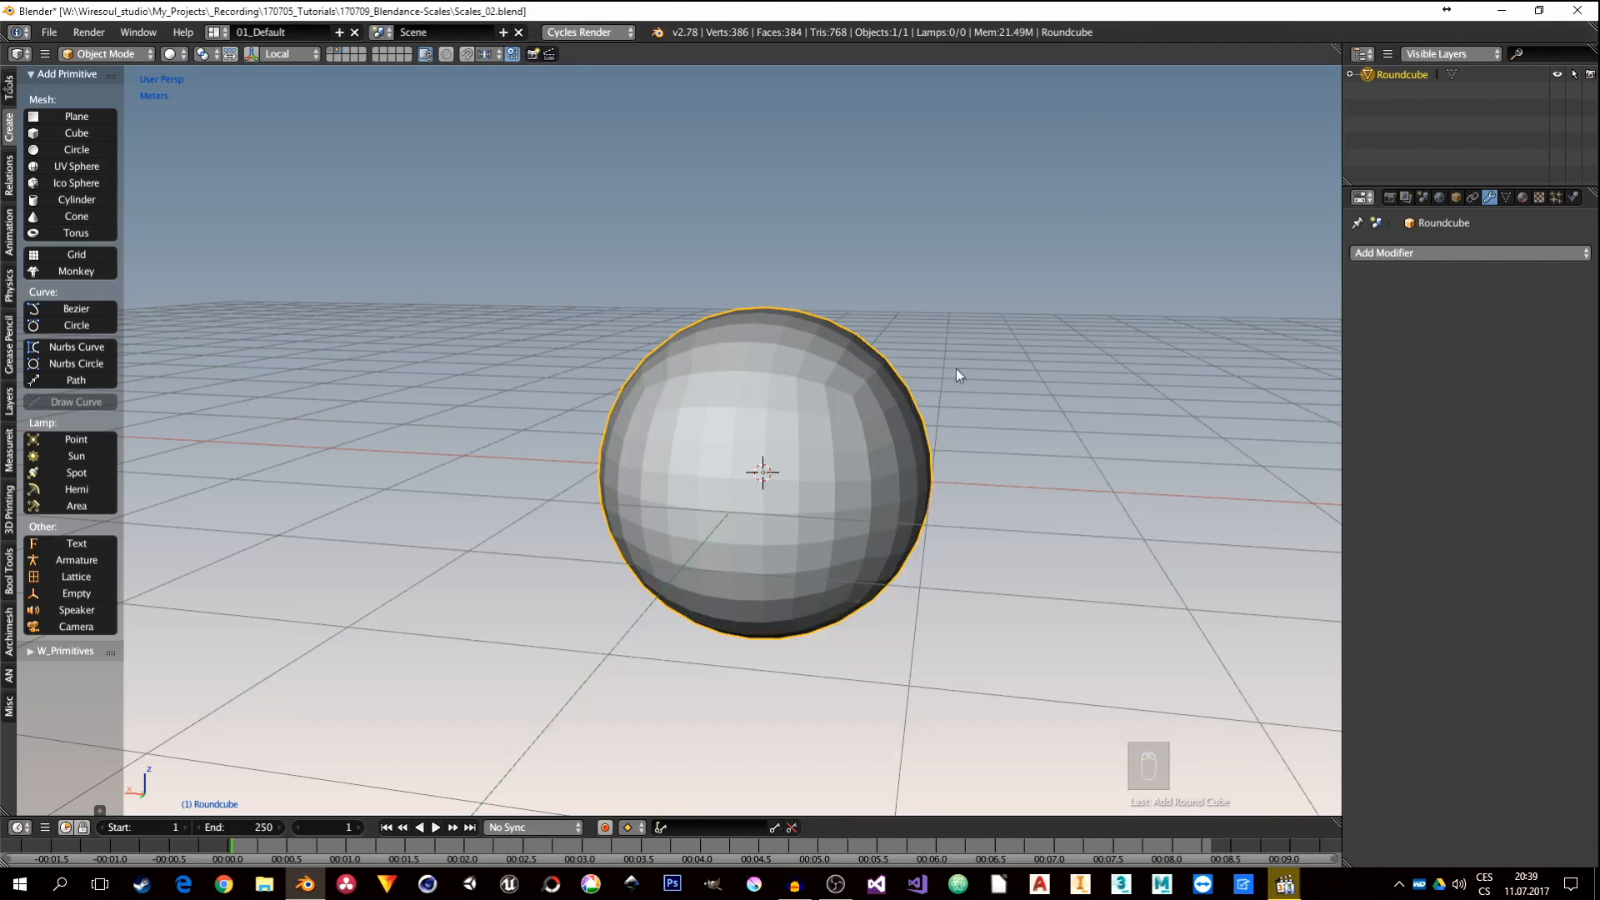
Step: Enter edit mode on the round cube and select all its faces
middle_click_drag(774, 488, 798, 488)
scroll(727, 477, "up", 1)
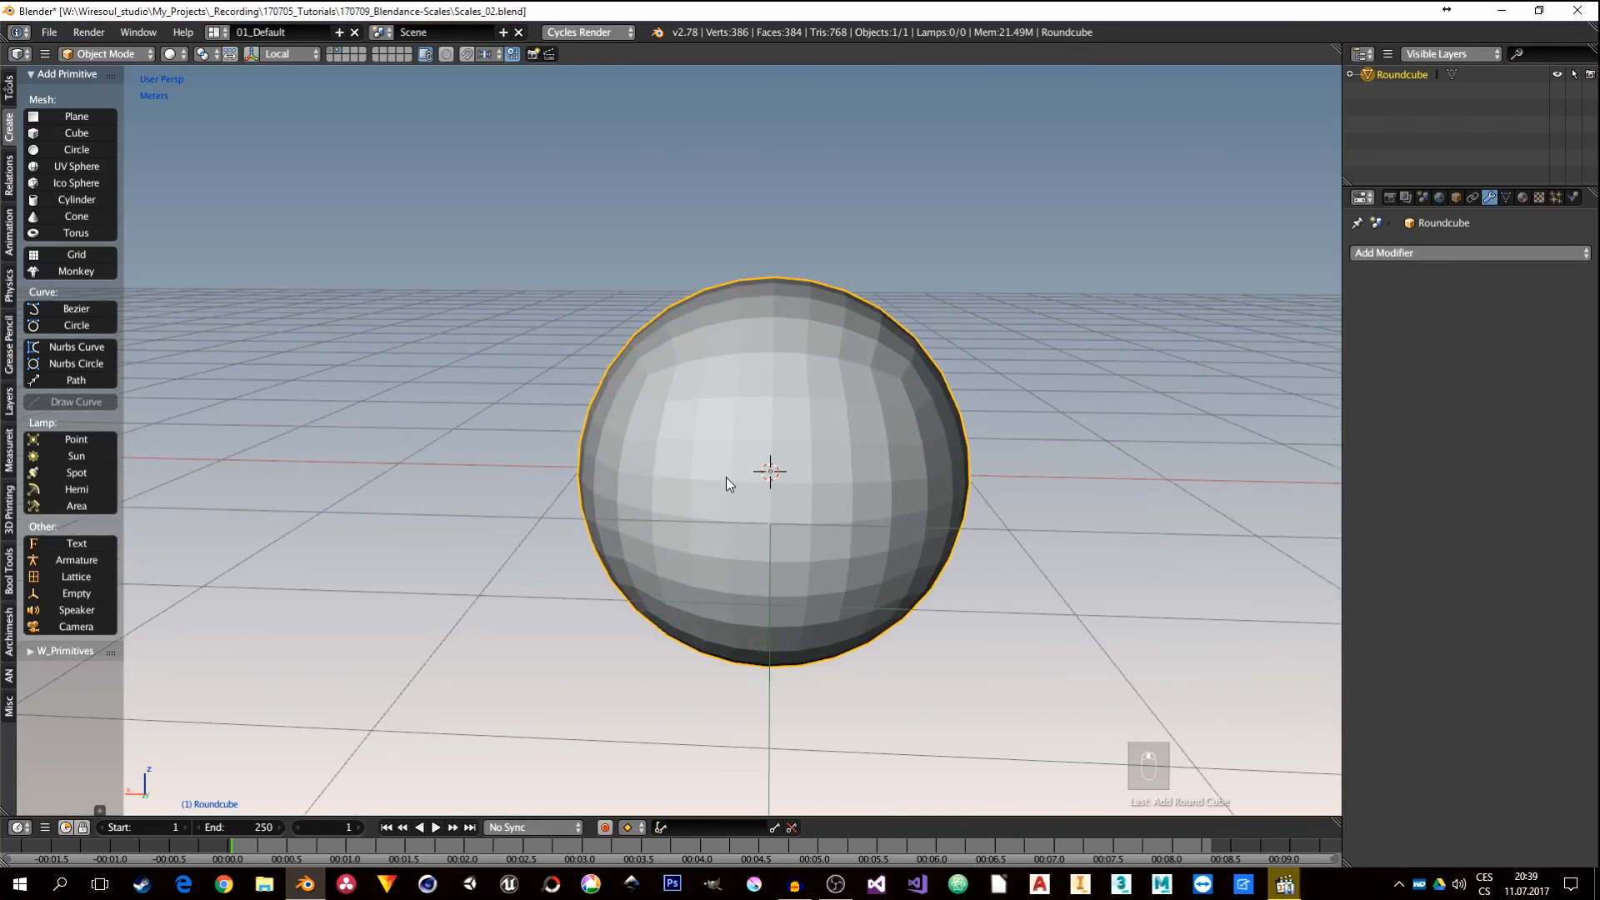
key("Tab")
left_click(814, 469)
key("a")
key("a")
key("a")
key("a")
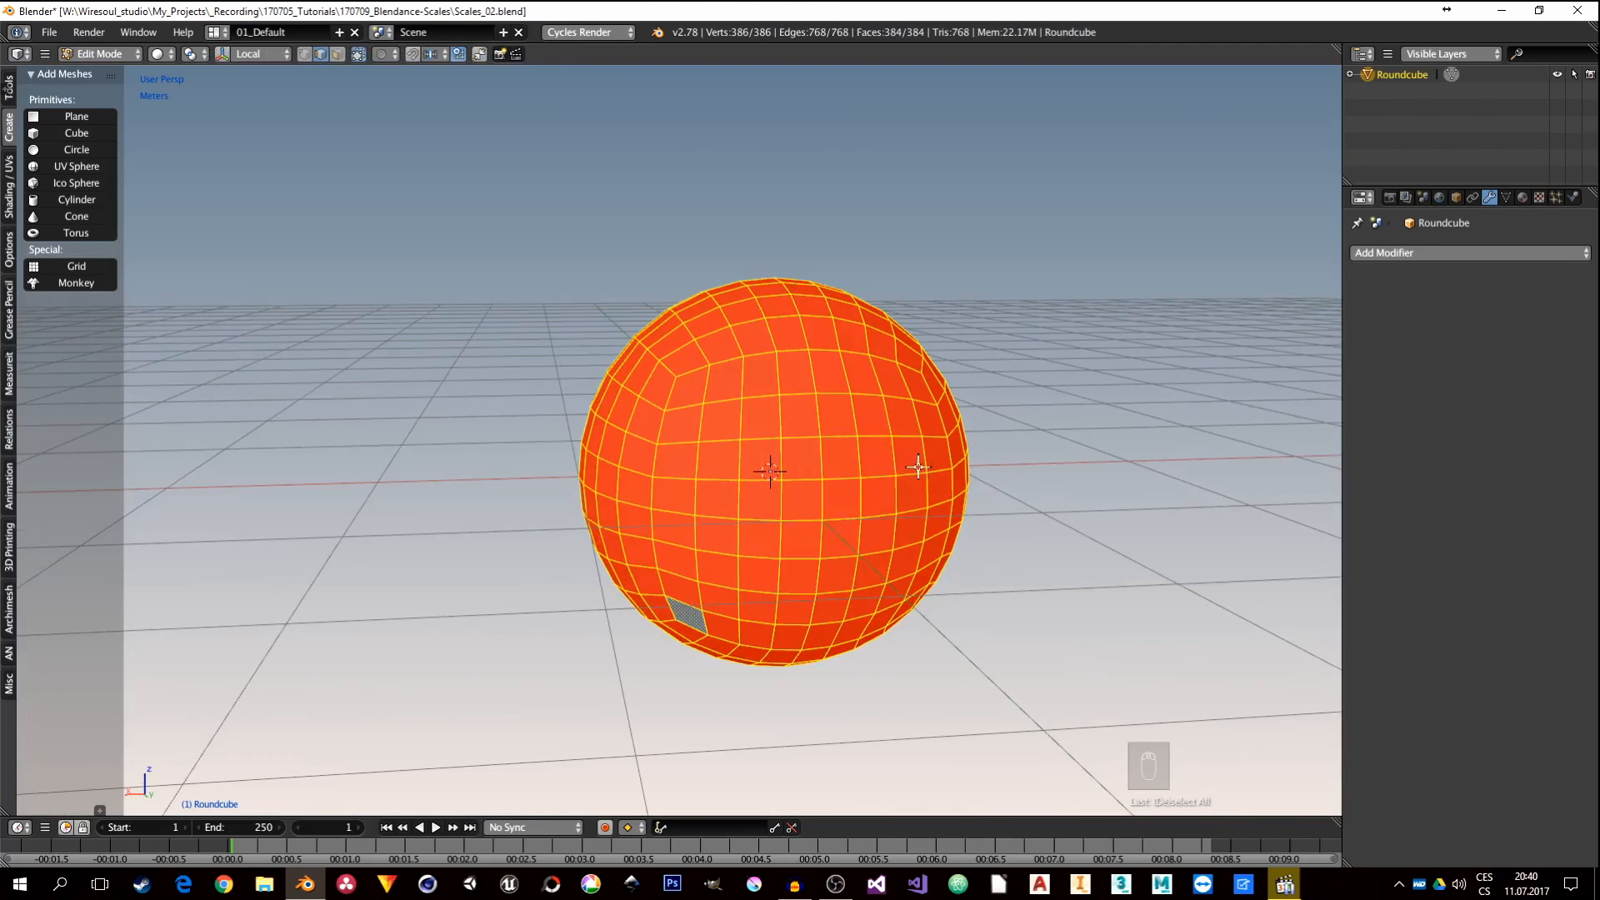
key("space")
type("p")
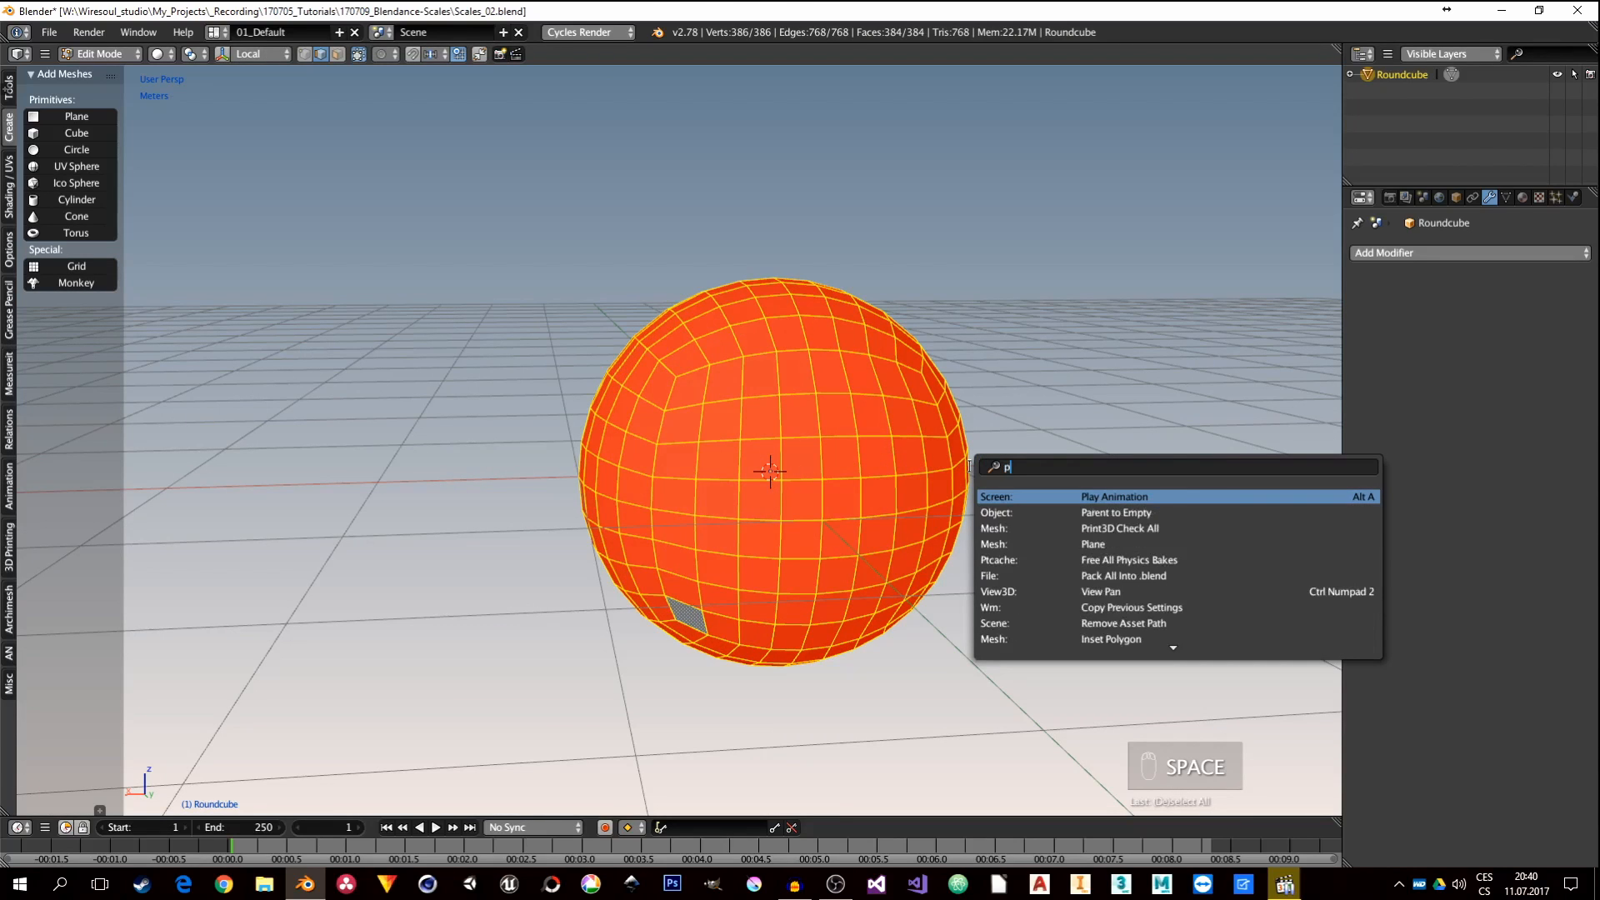
type("ok")
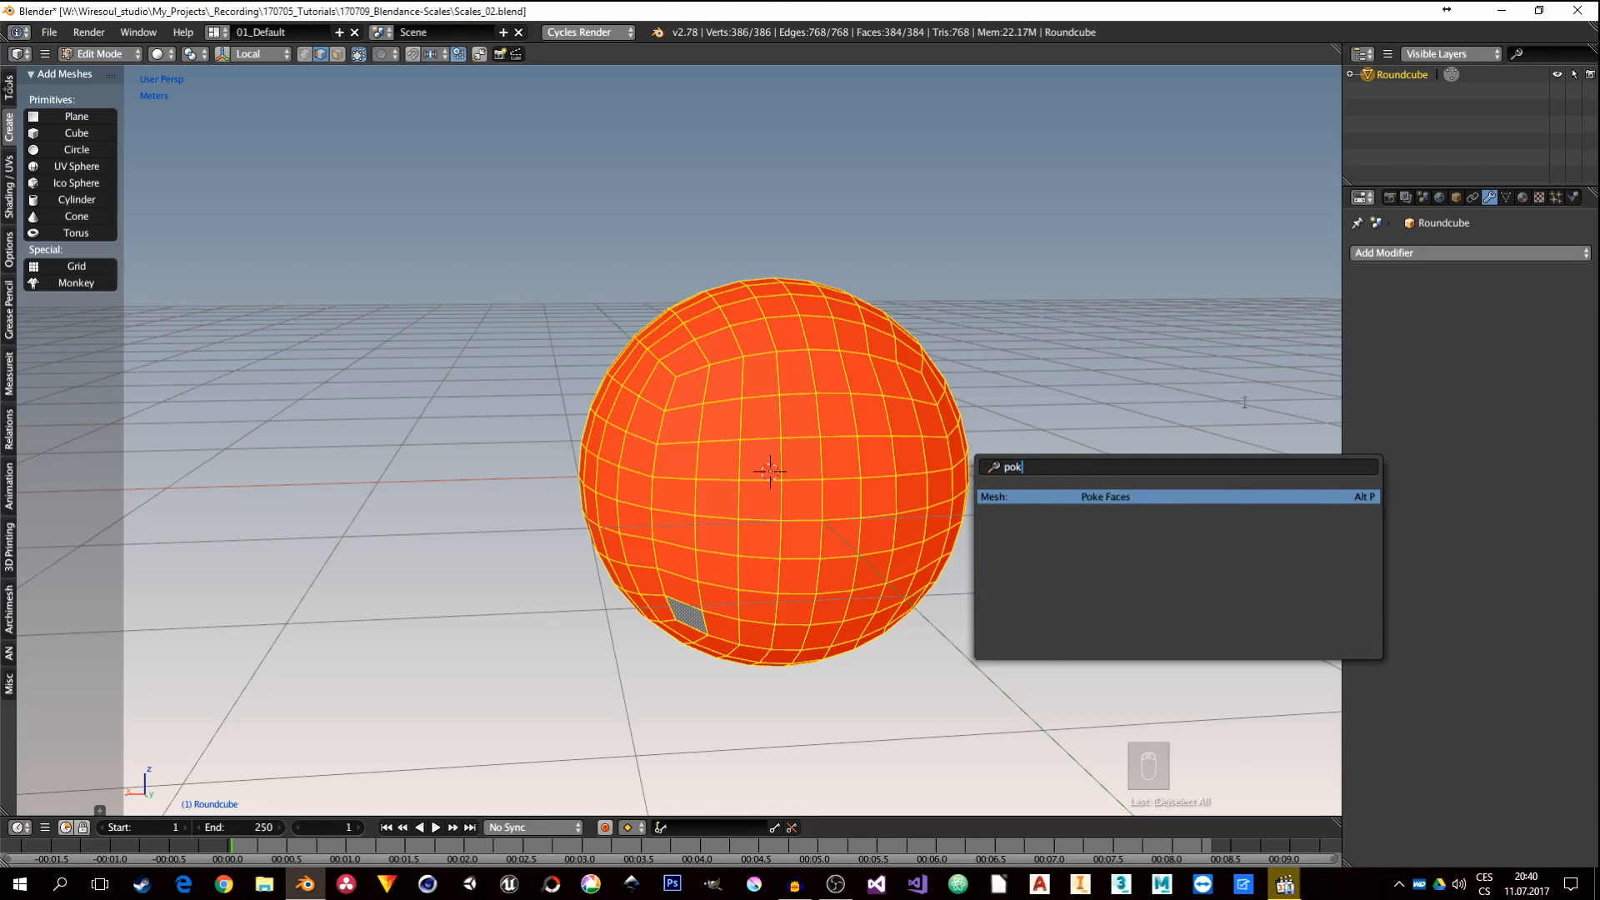
key("Escape")
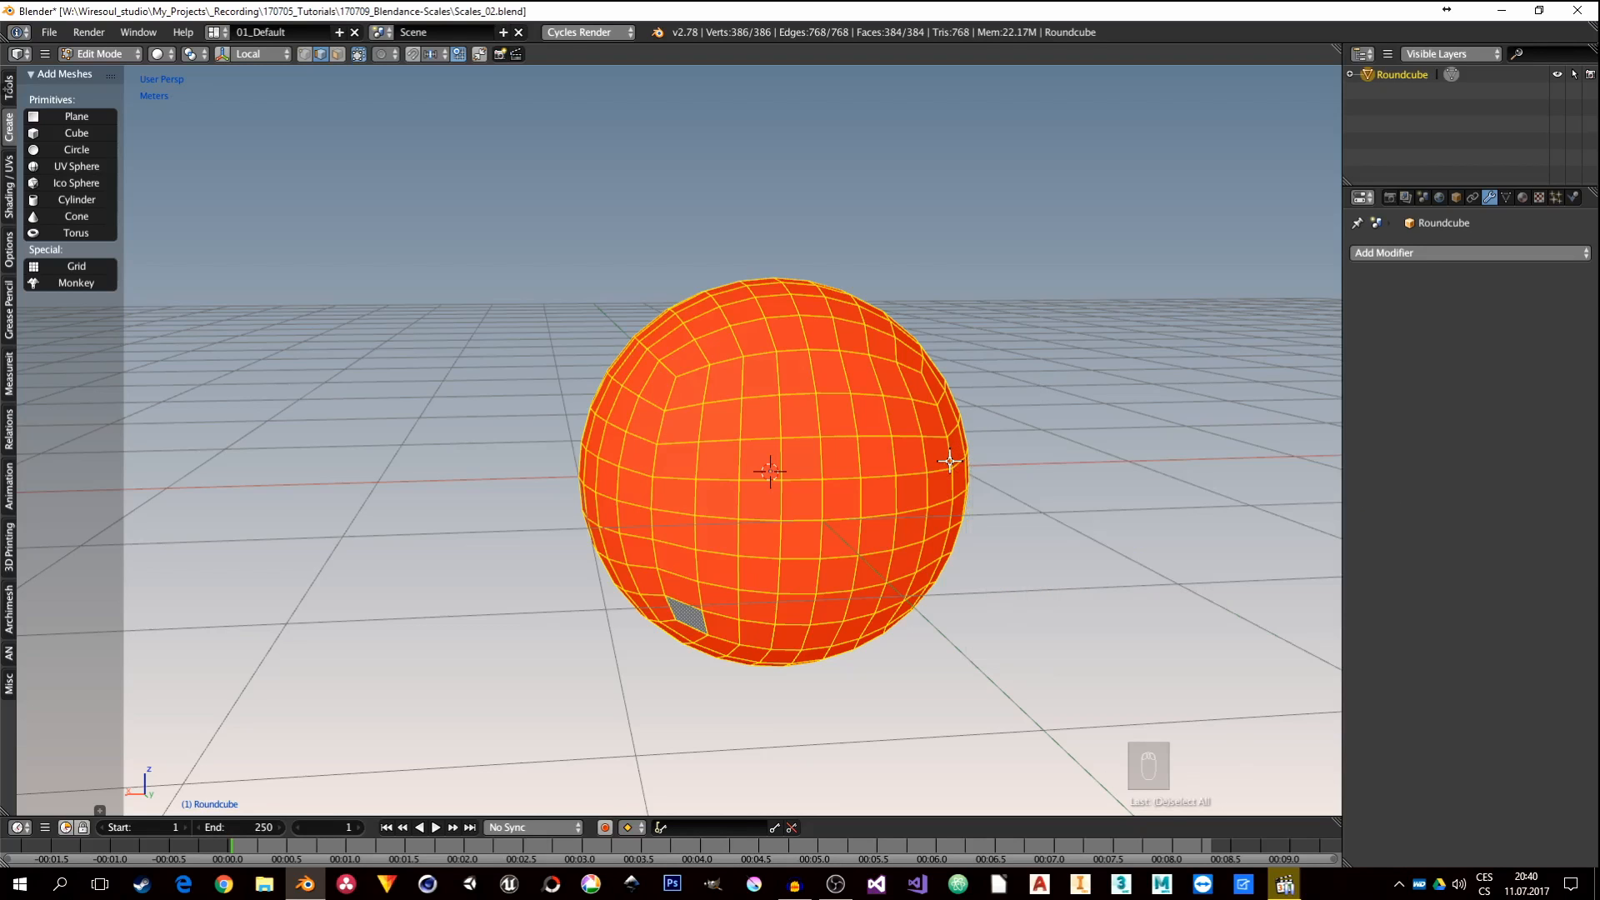
Step: Apply Poke Faces to all selected faces of the round cube
key("alt+p")
middle_click_drag(860, 490, 804, 468)
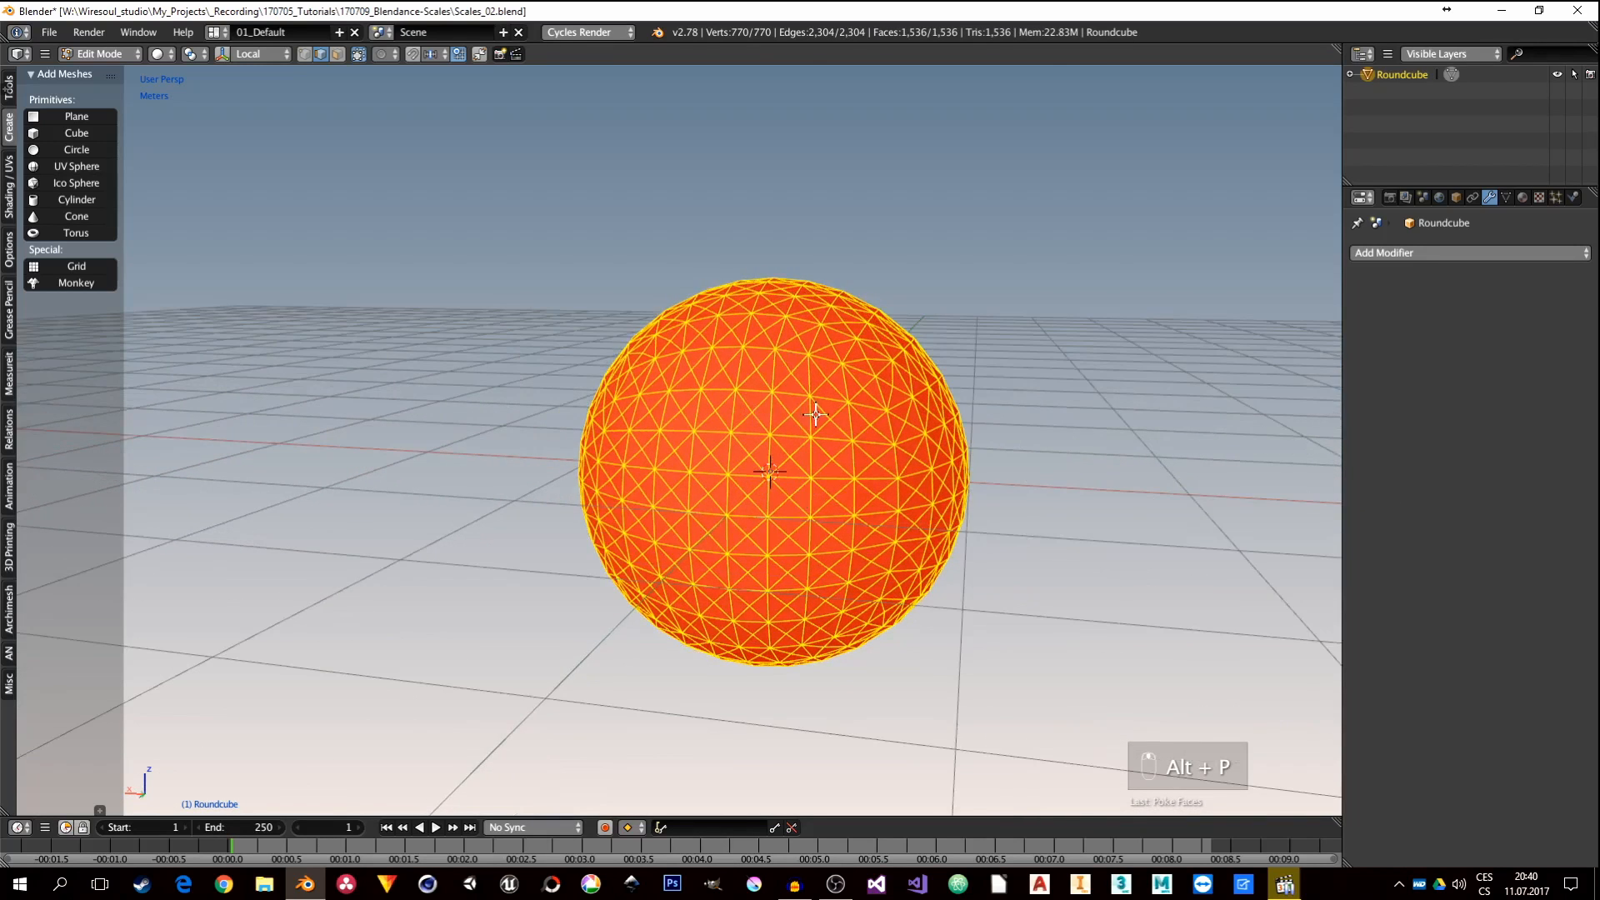
scroll(815, 414, "up", 3)
middle_click_drag(815, 413, 792, 506)
Step: Switch to vertex selection and examine how the poked center vertices sit relative to the sphere's curvature
key("ctrl+Tab")
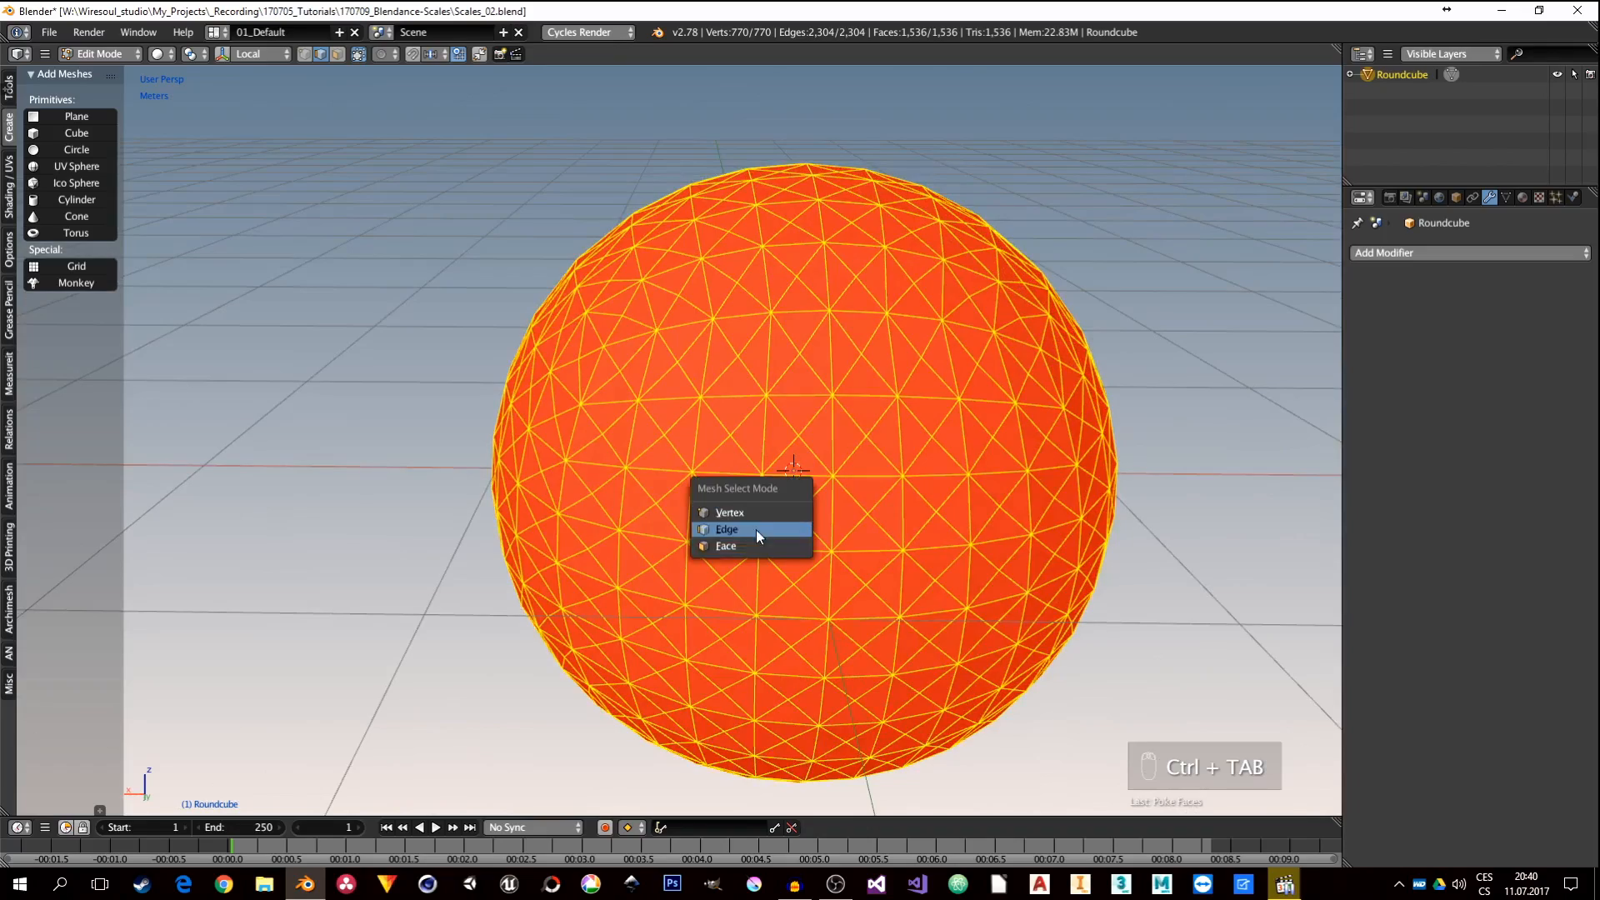
left_click(756, 513)
left_click(800, 511)
middle_click_drag(798, 535, 814, 464)
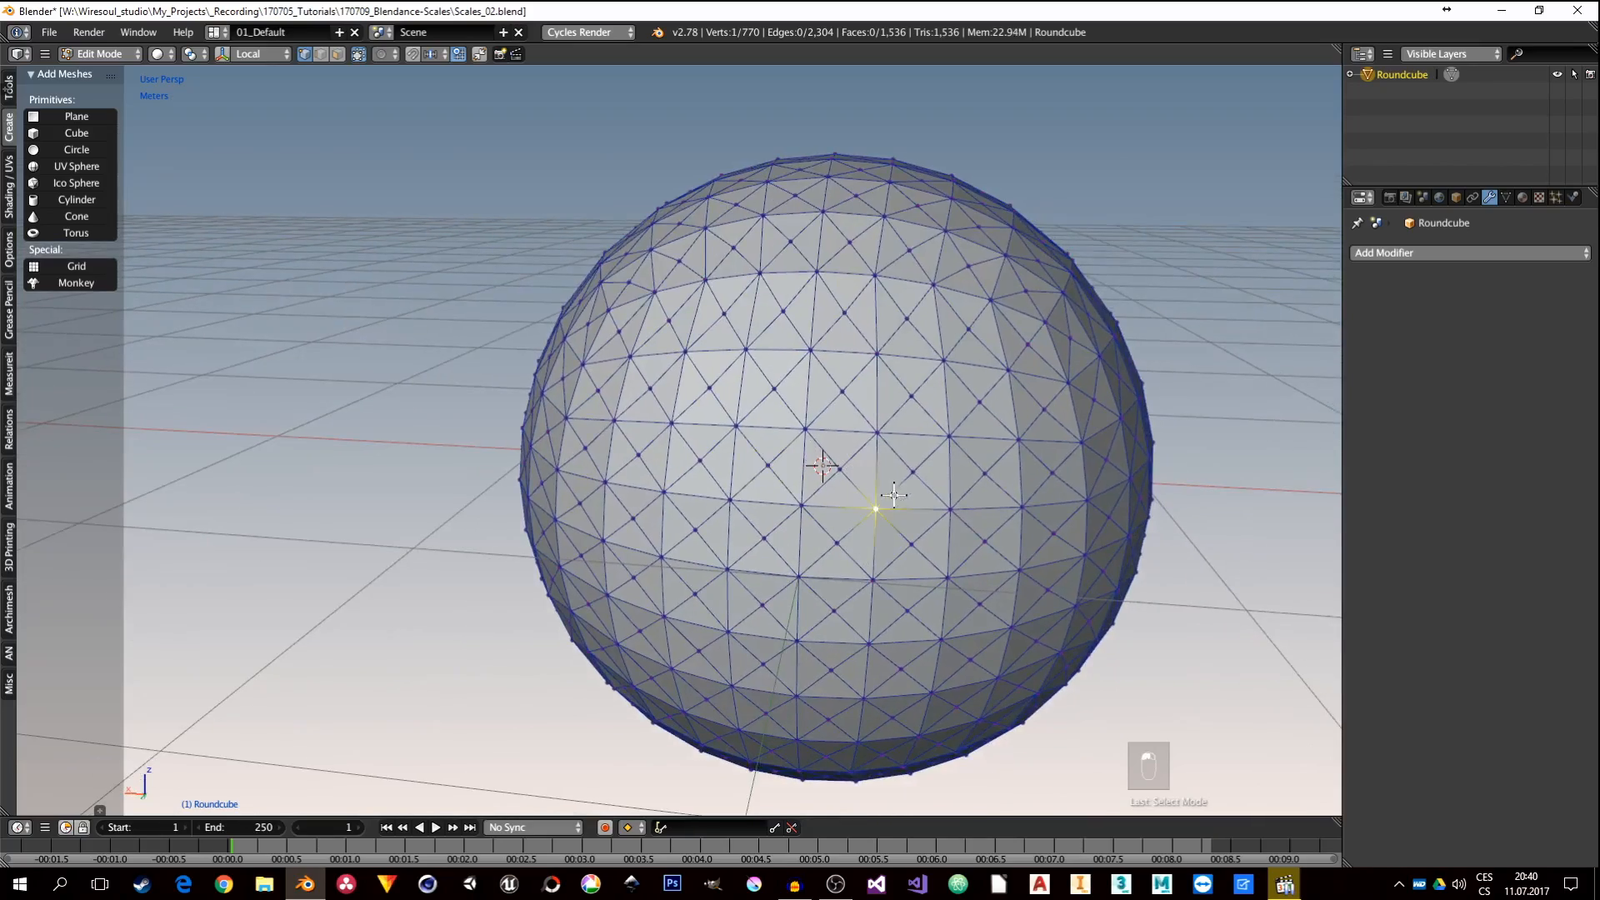
middle_click_drag(895, 495, 931, 471)
right_click(876, 473)
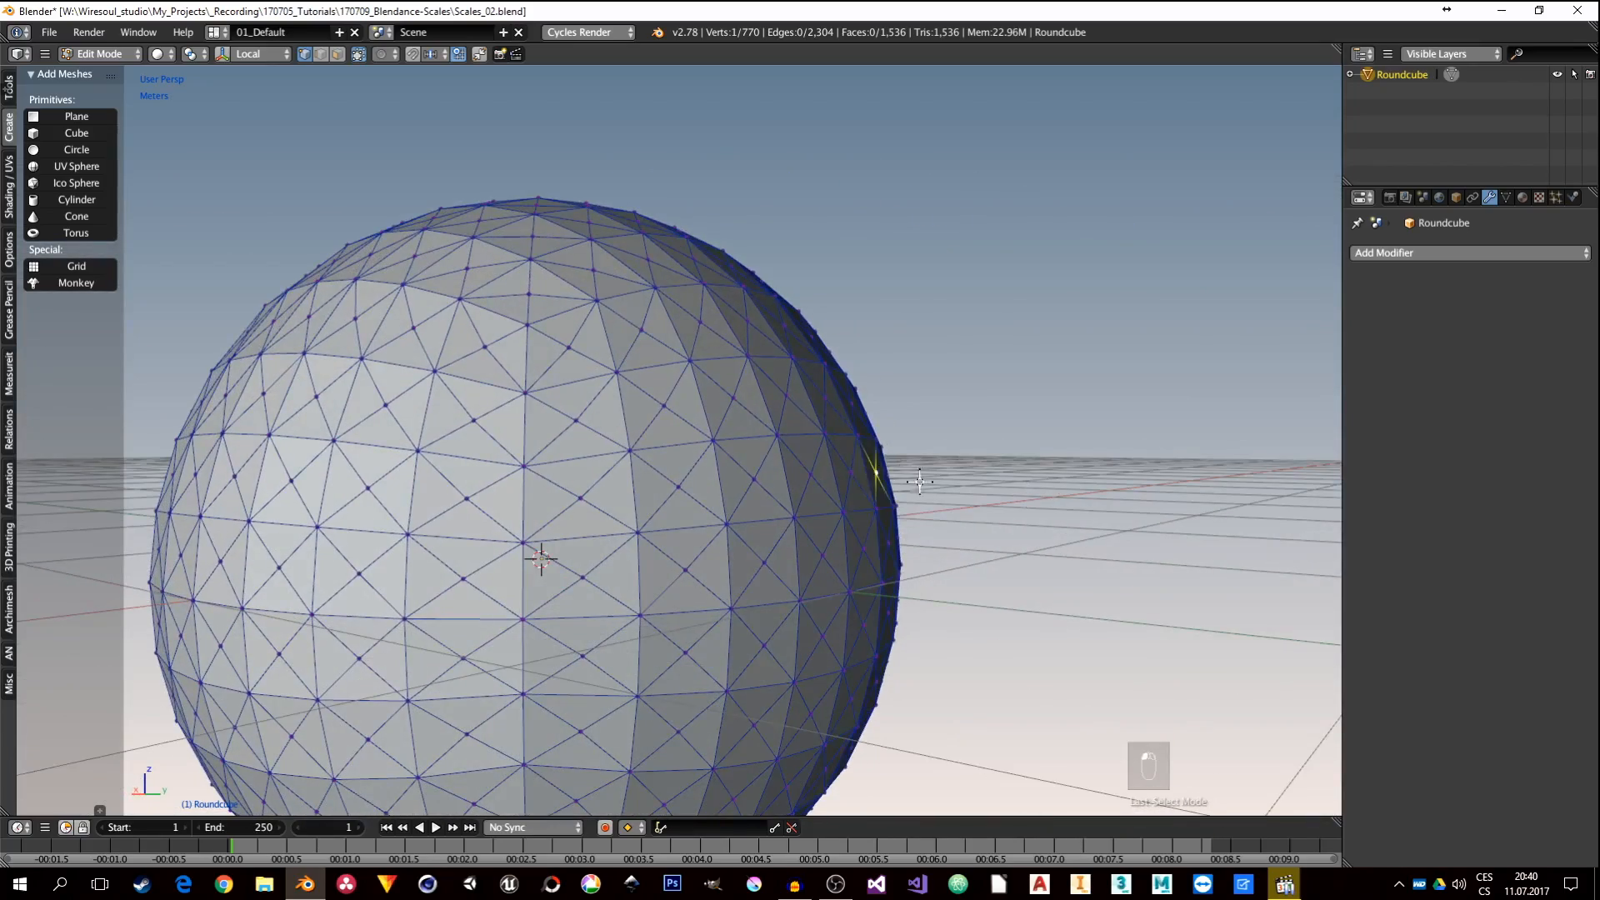
right_click(852, 471, "shift")
middle_click_drag(940, 486, 829, 513)
middle_click_drag(658, 516, 698, 487)
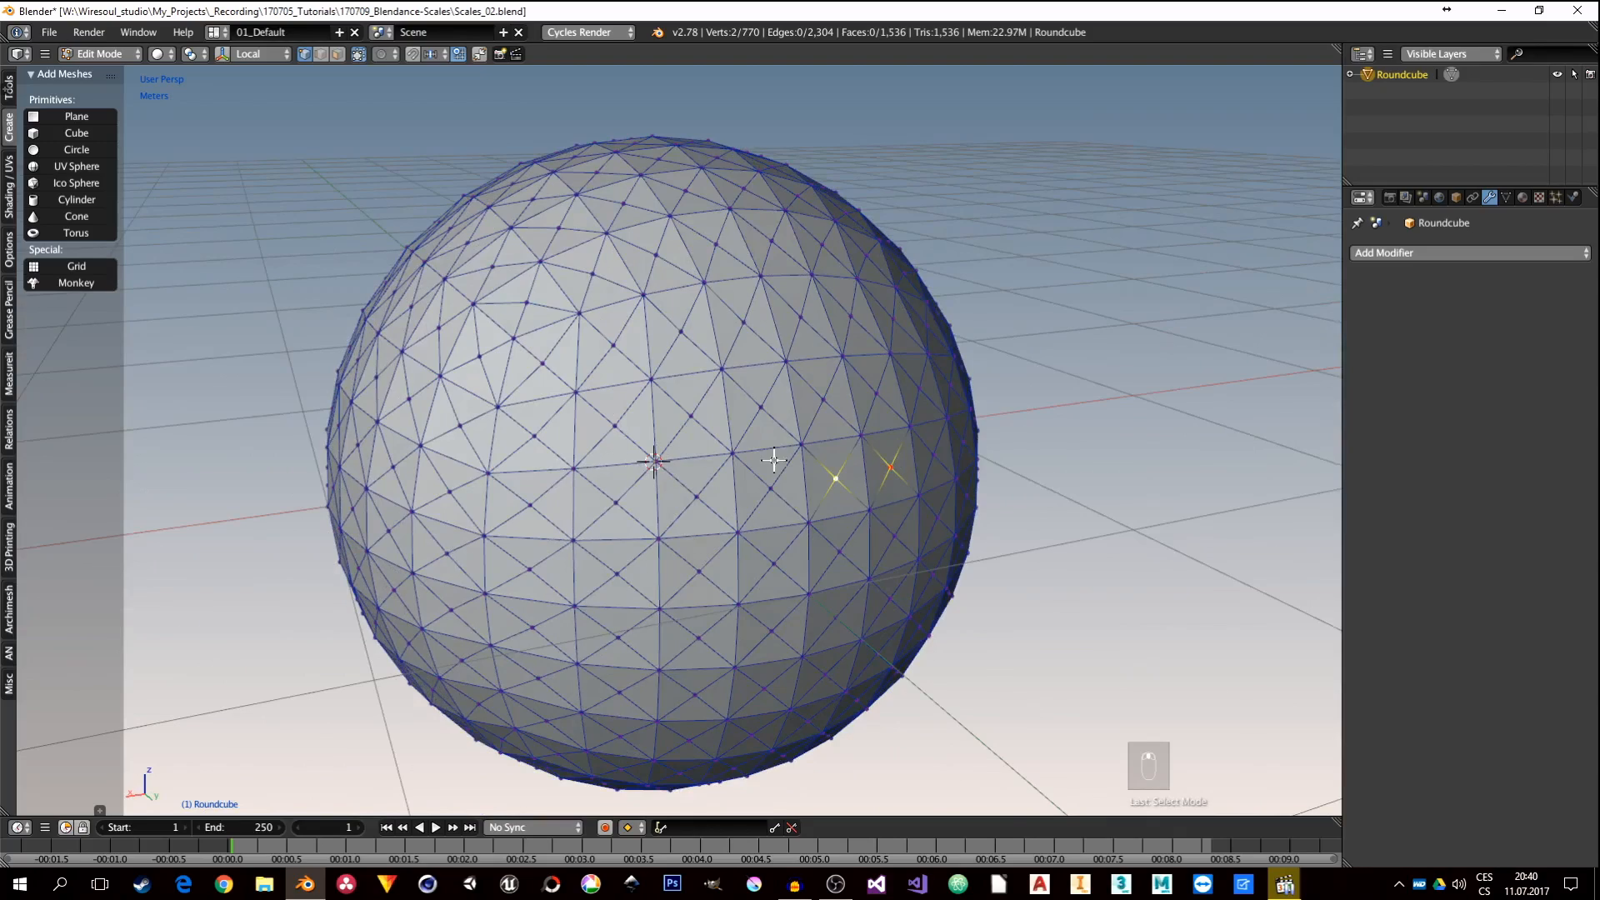
middle_click_drag(857, 489, 841, 437)
Step: Select all vertices of the round cube and apply To Sphere with a factor of 1.000
key("a")
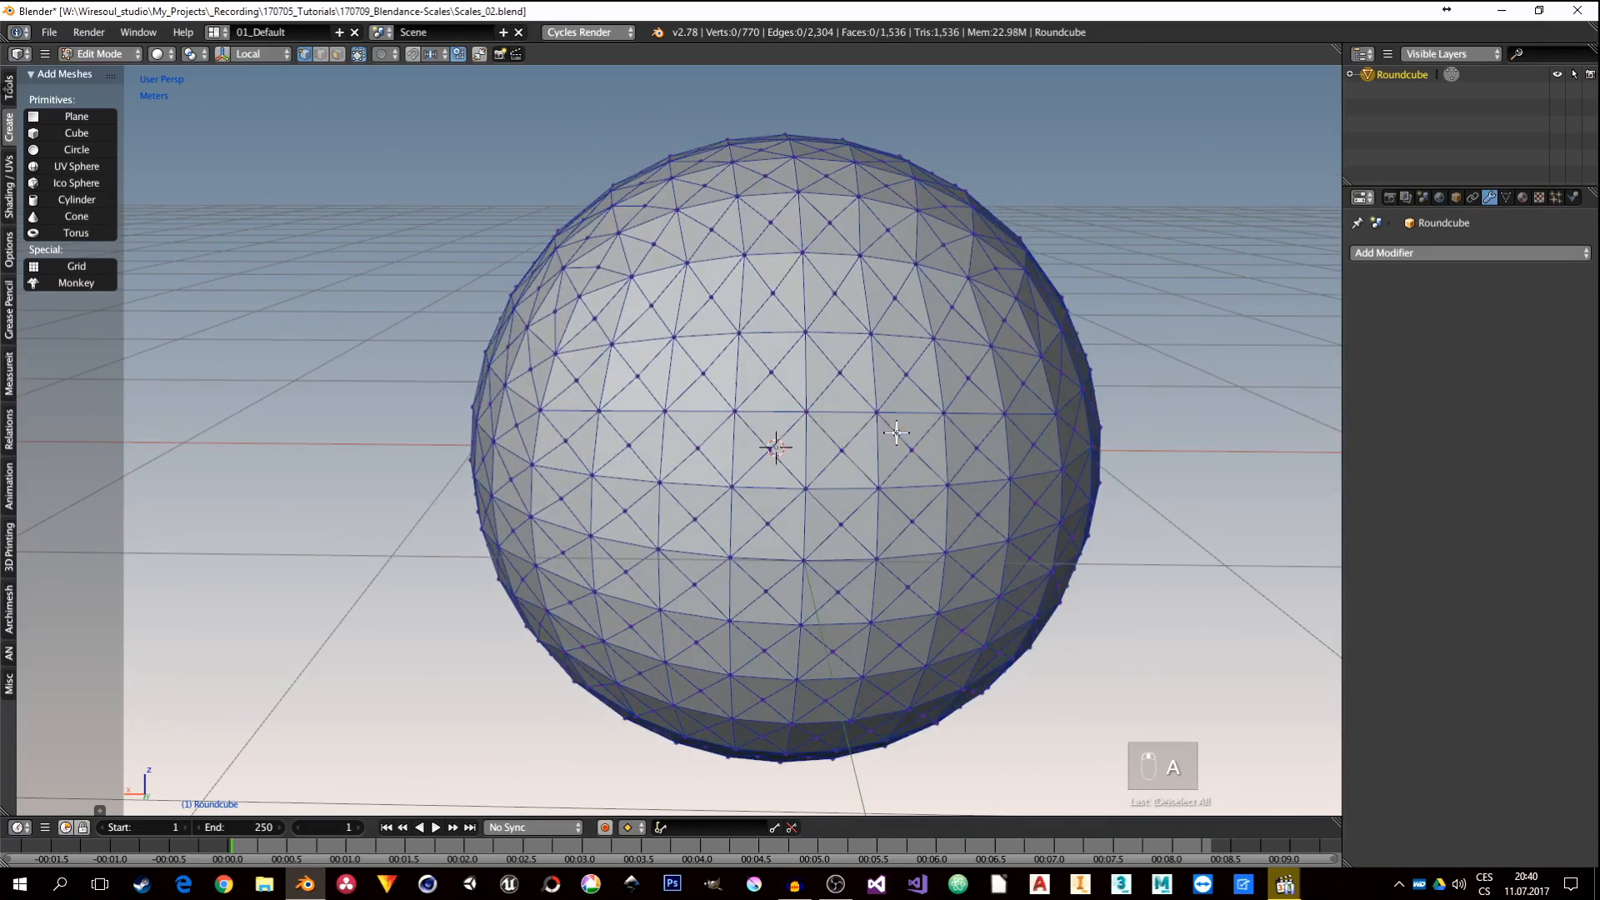
key("a")
middle_click_drag(978, 457, 882, 418)
scroll(887, 417, "down", 1)
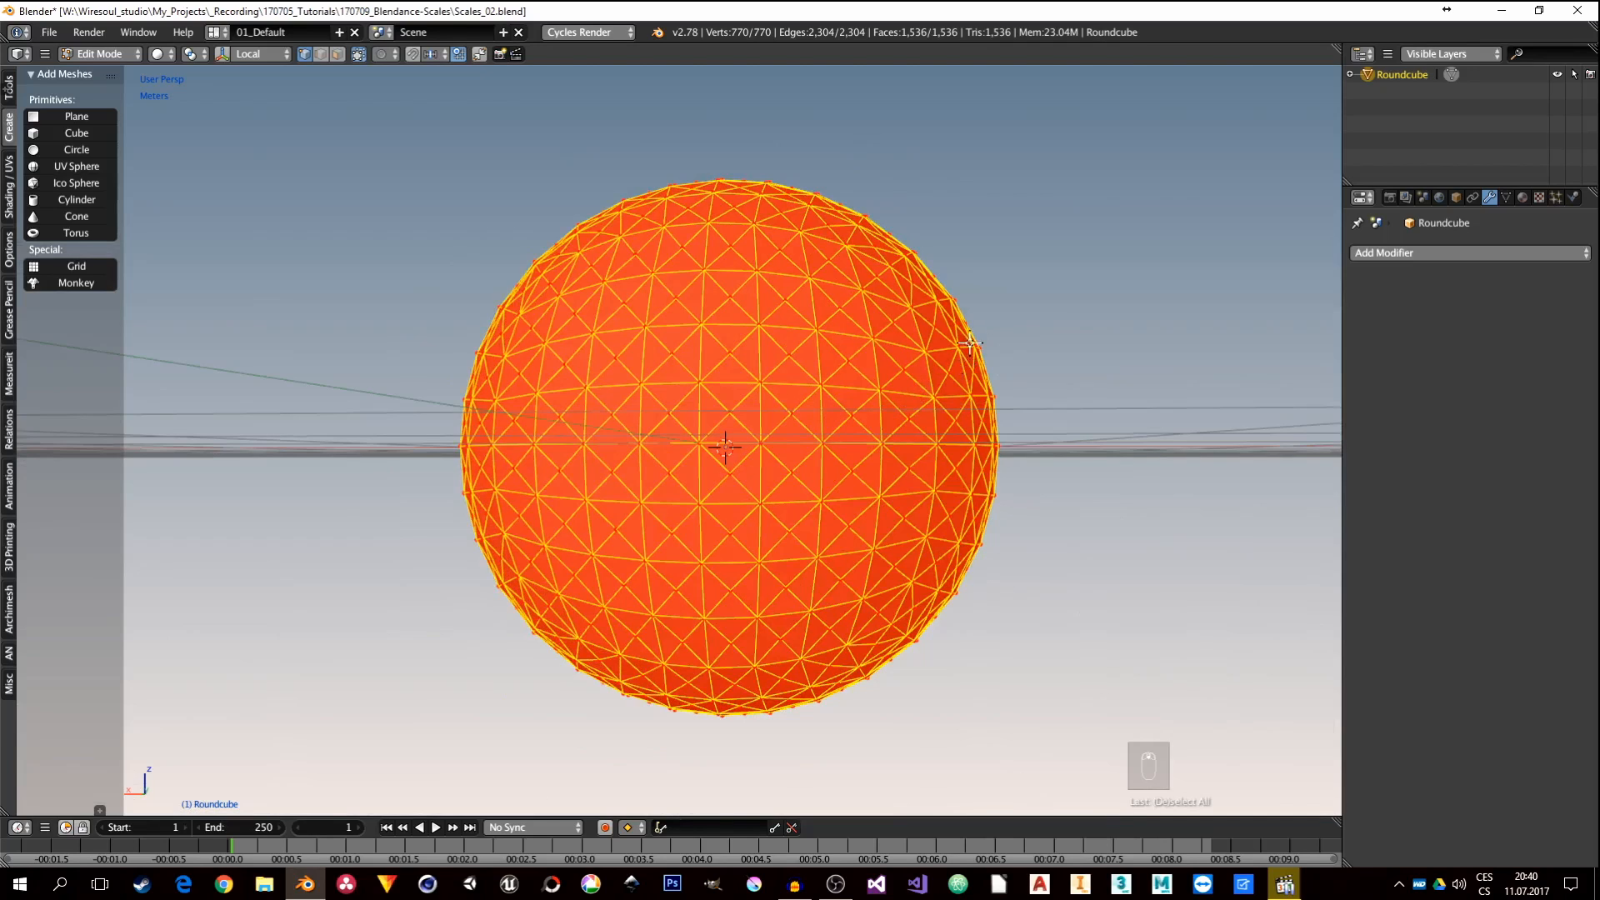
key("space")
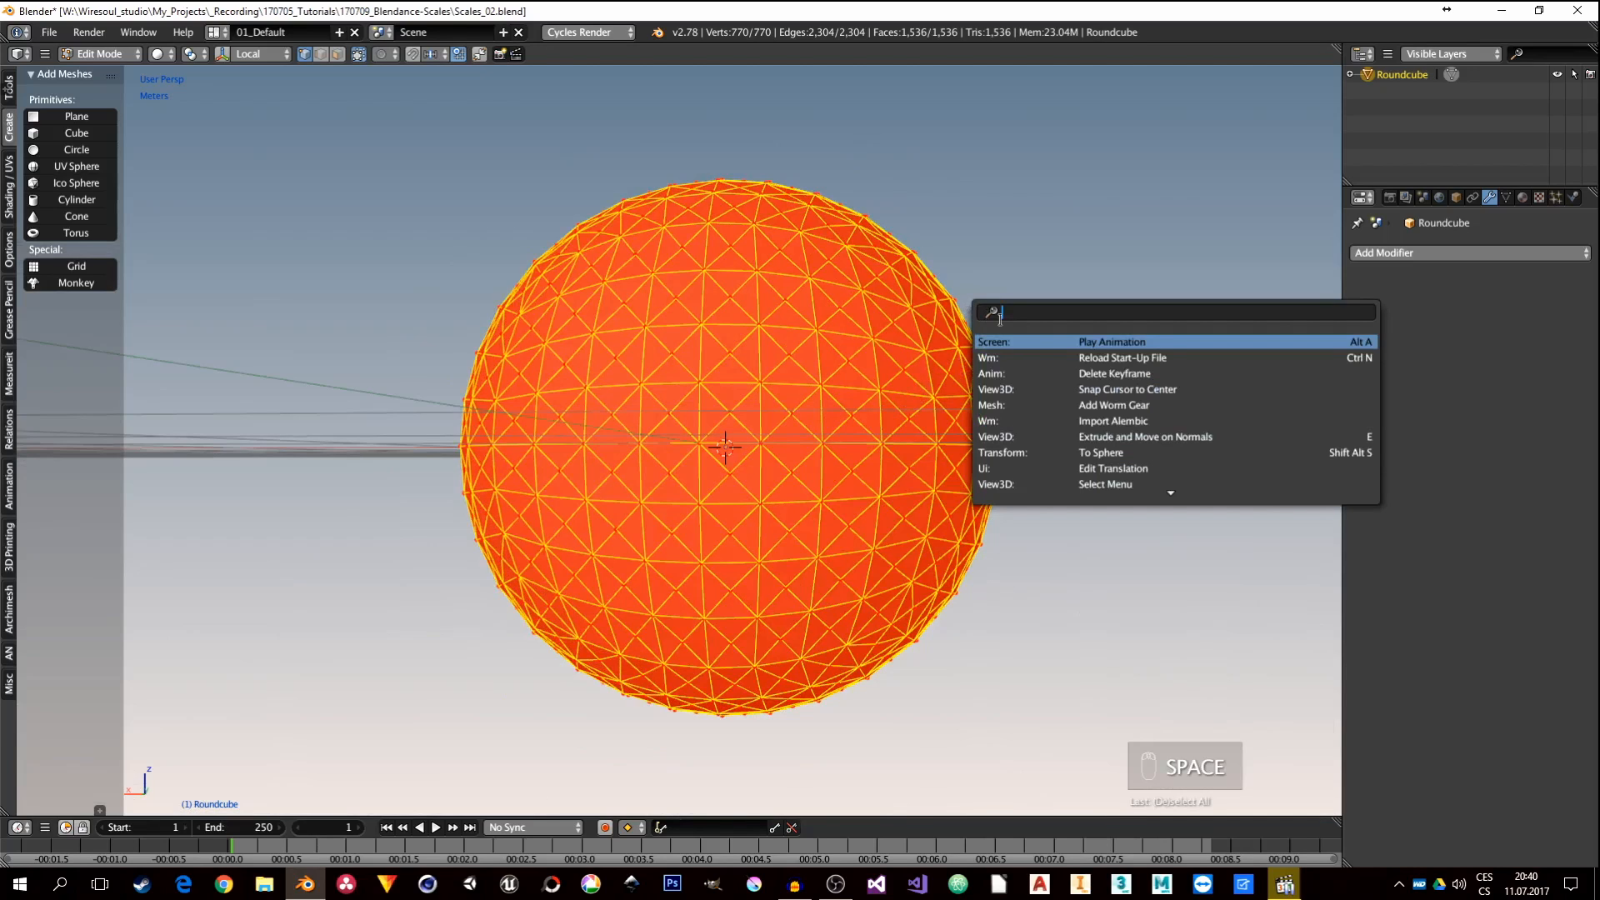
type("sp")
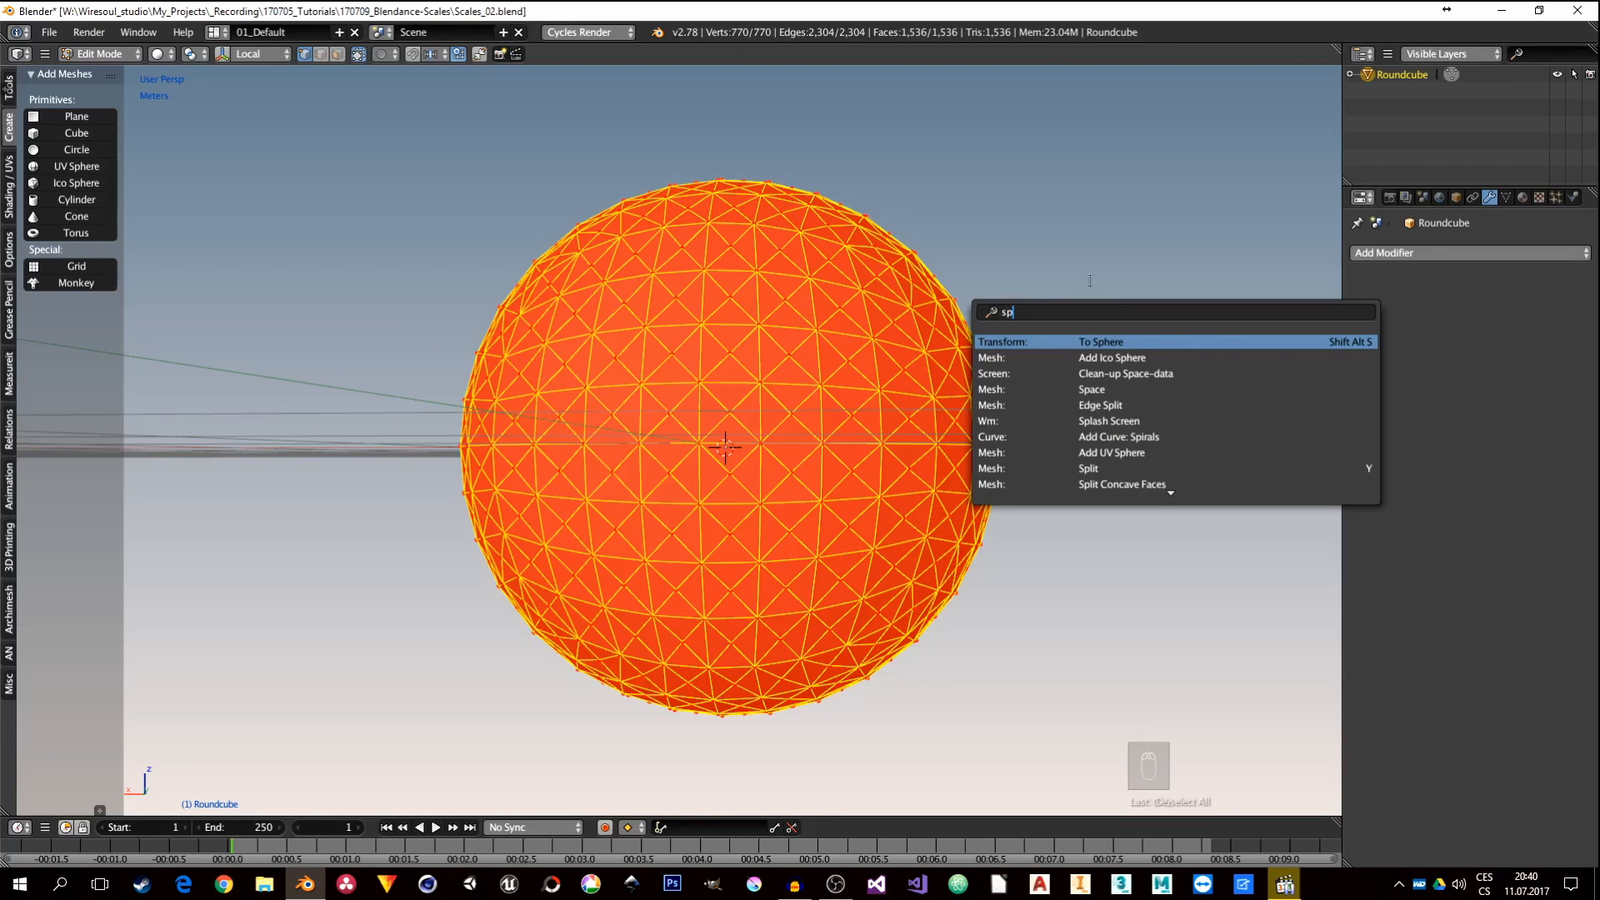
left_click(1115, 344)
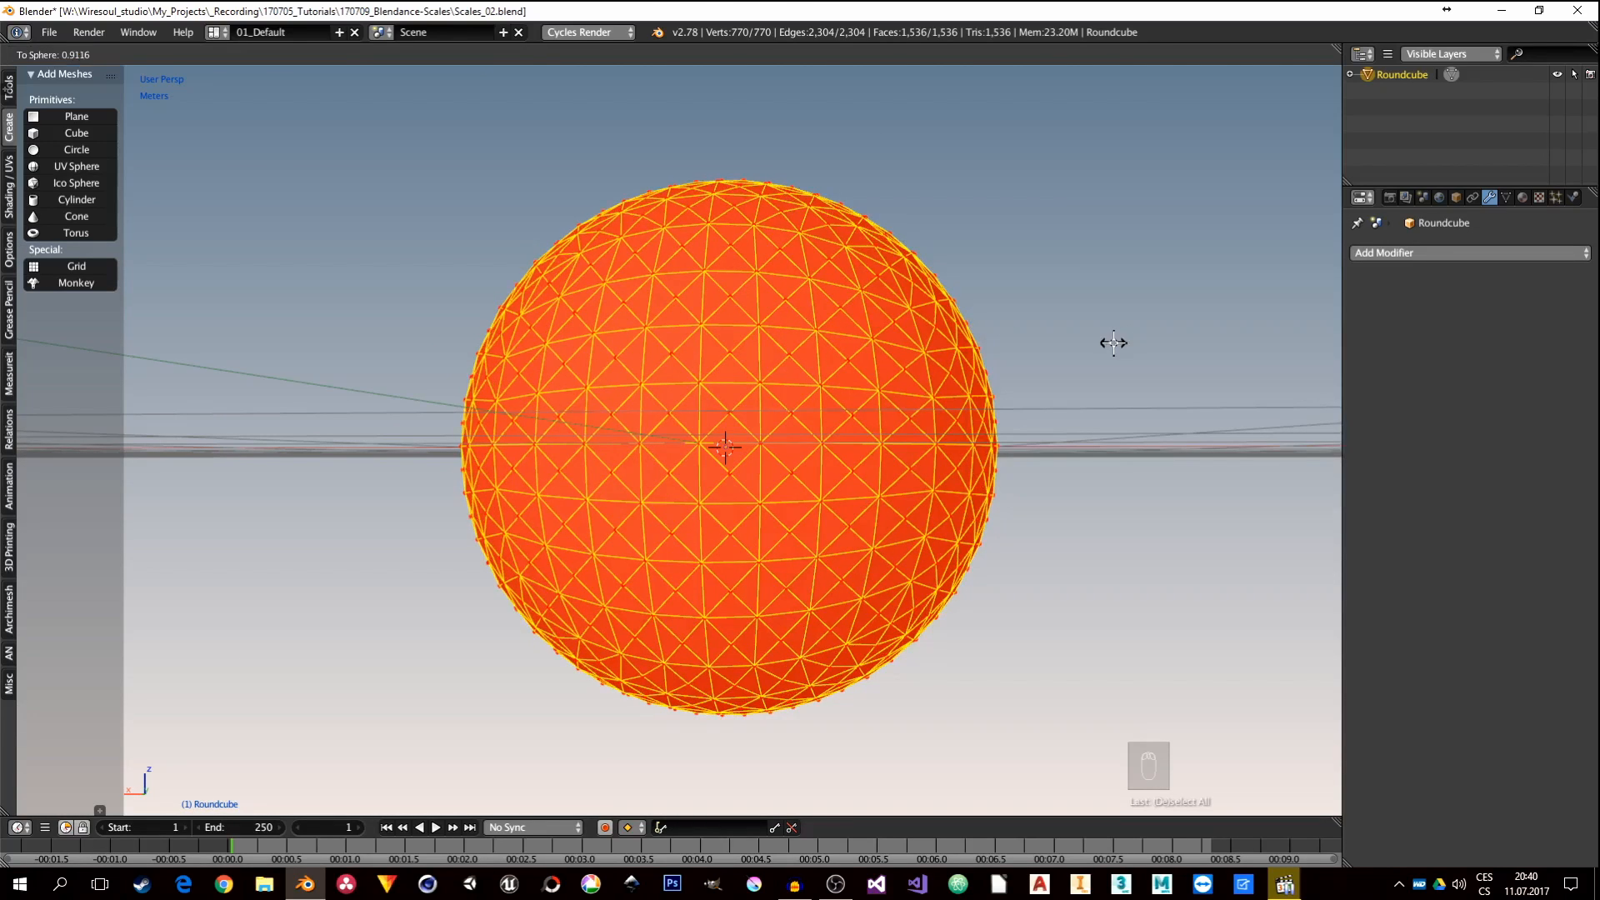
left_click(542, 372)
key("F6")
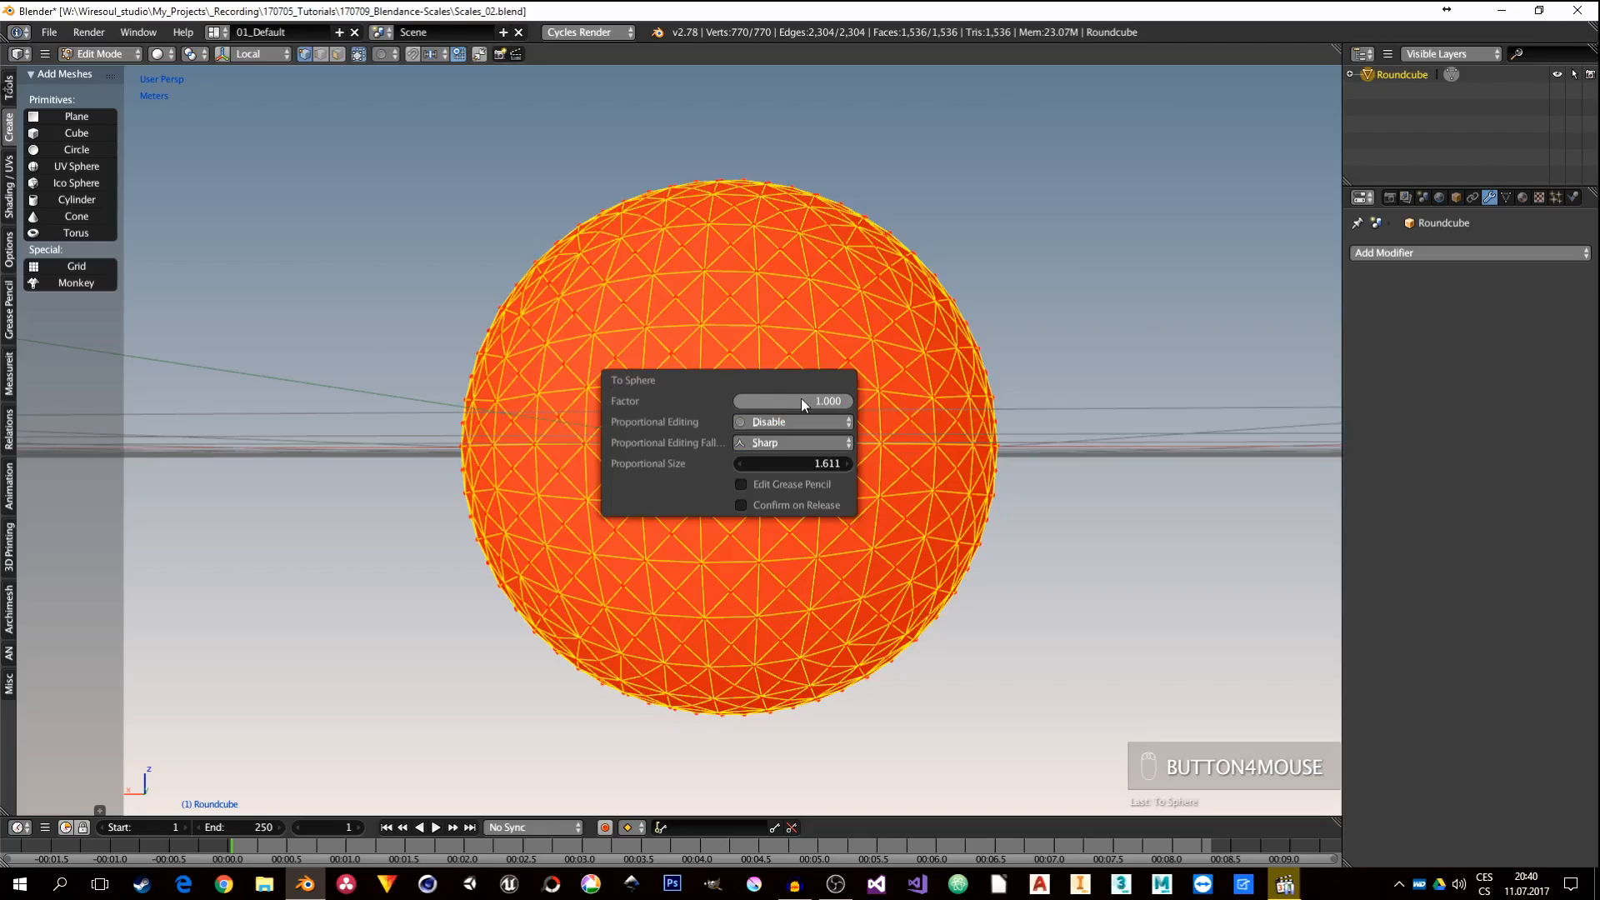
Step: Return to object mode and inspect the rounded sphere's surface
middle_click_drag(798, 416, 808, 328)
middle_click_drag(546, 488, 647, 586)
key("Tab")
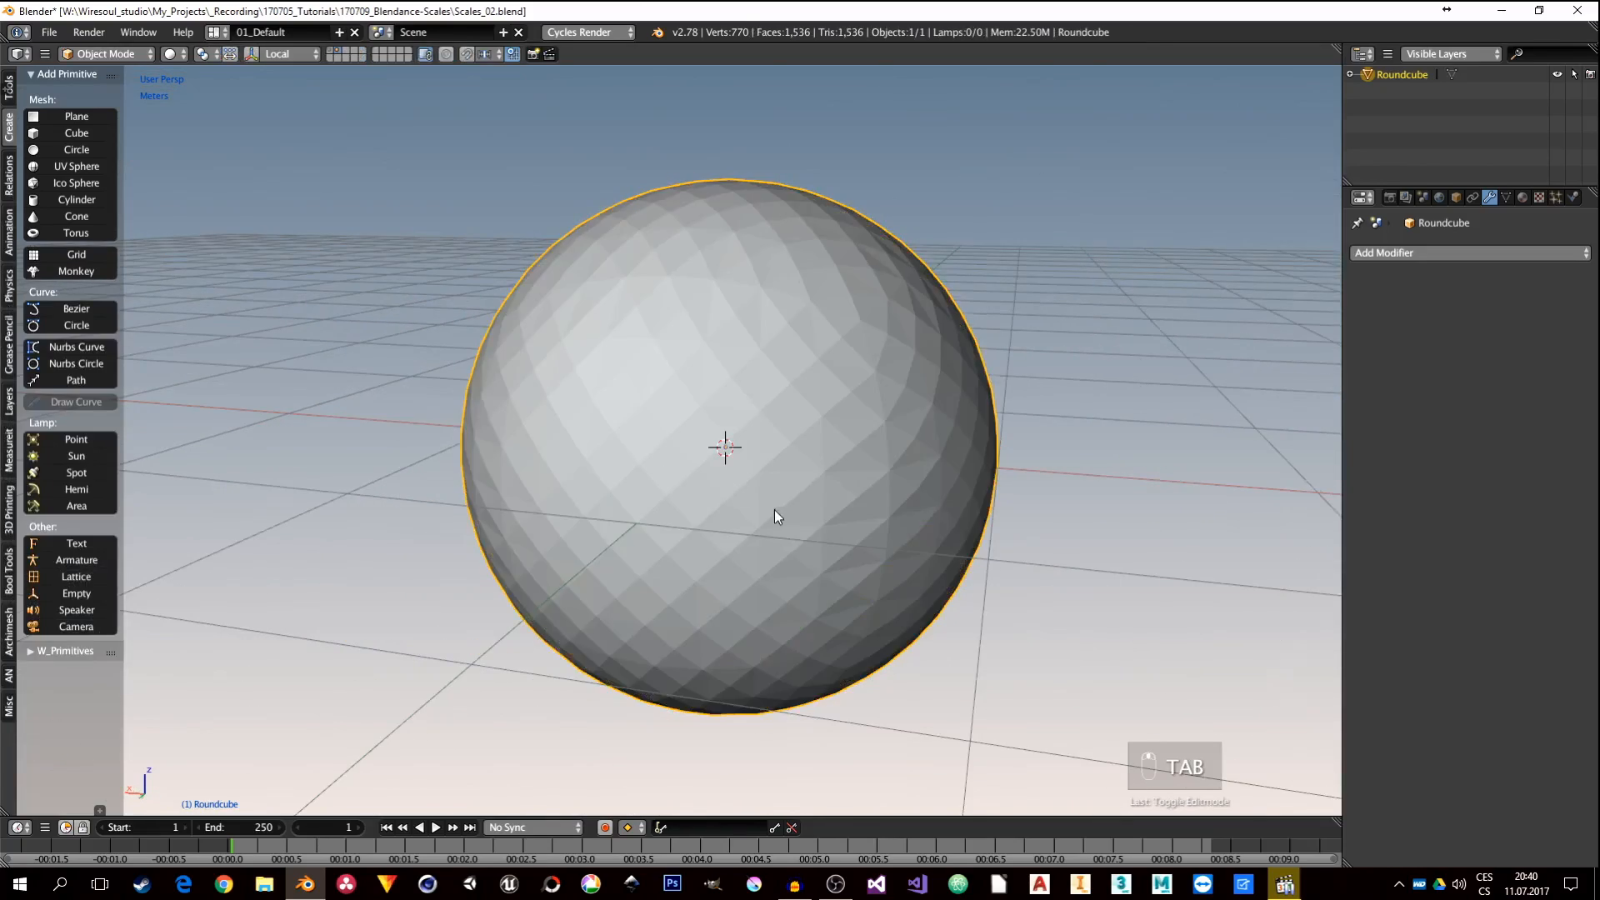
scroll(773, 508, "down", 5)
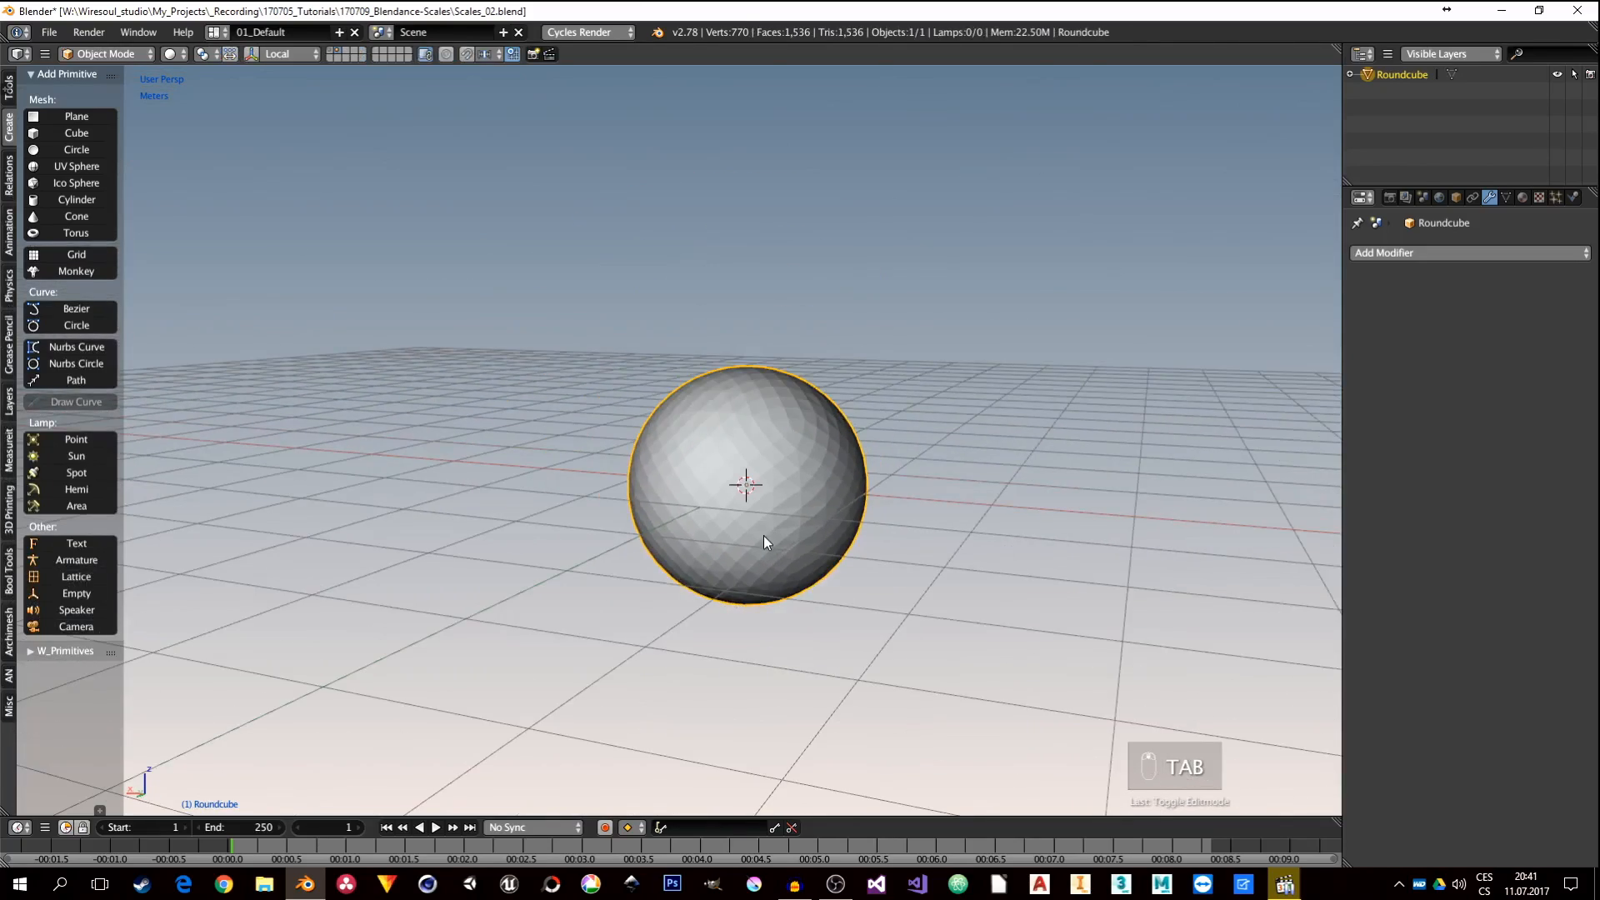
middle_click_drag(788, 546, 778, 510)
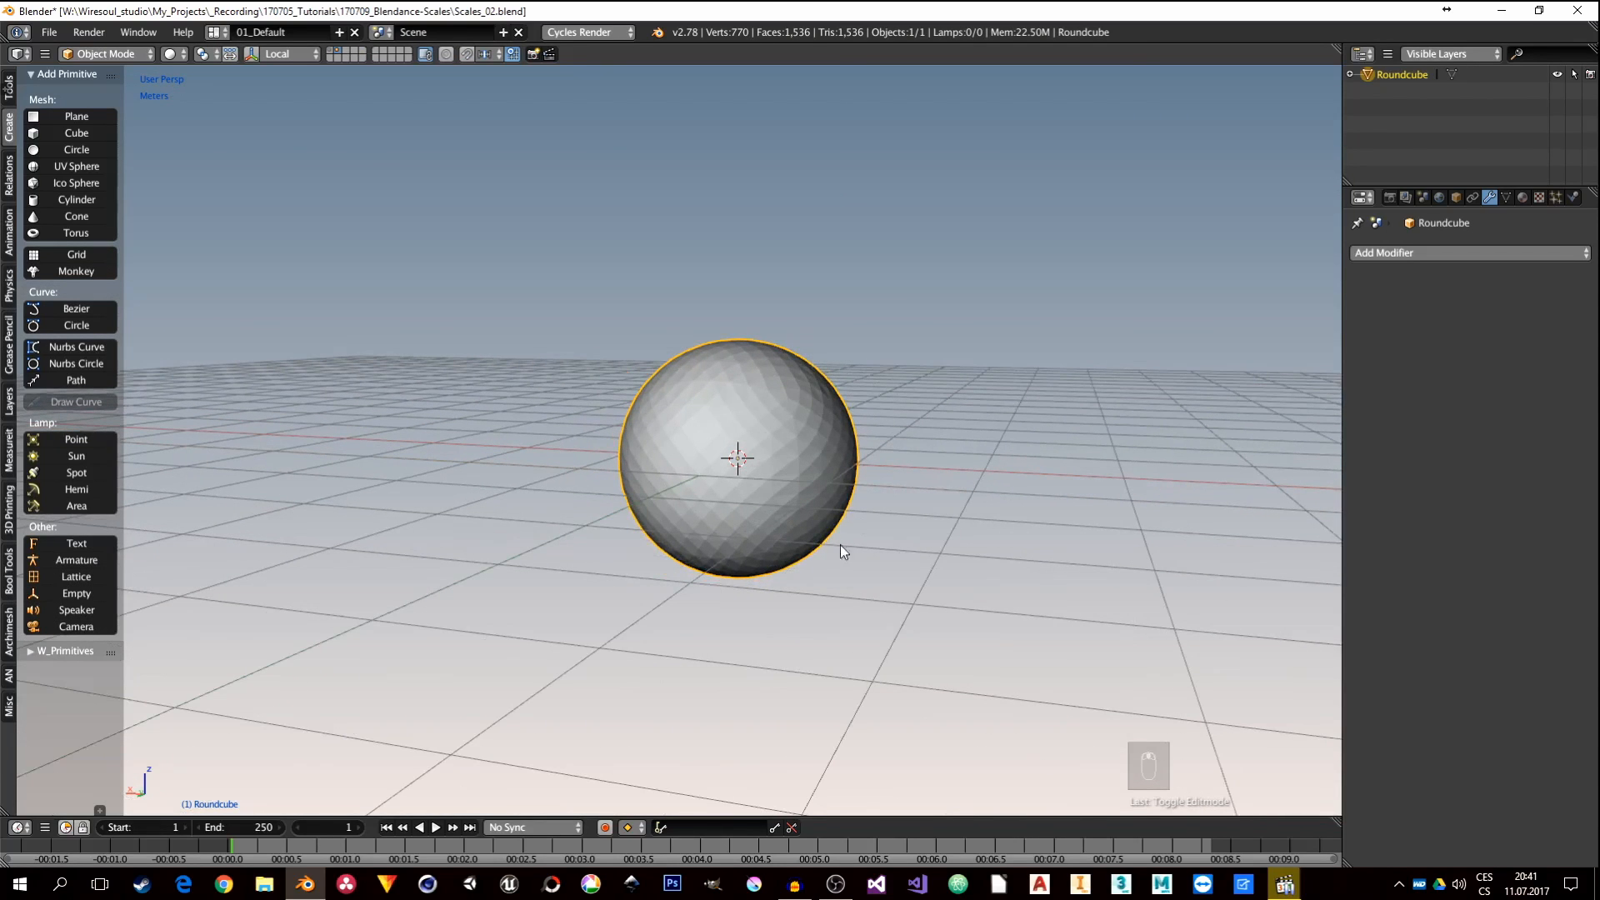
scroll(730, 442, "up", 4)
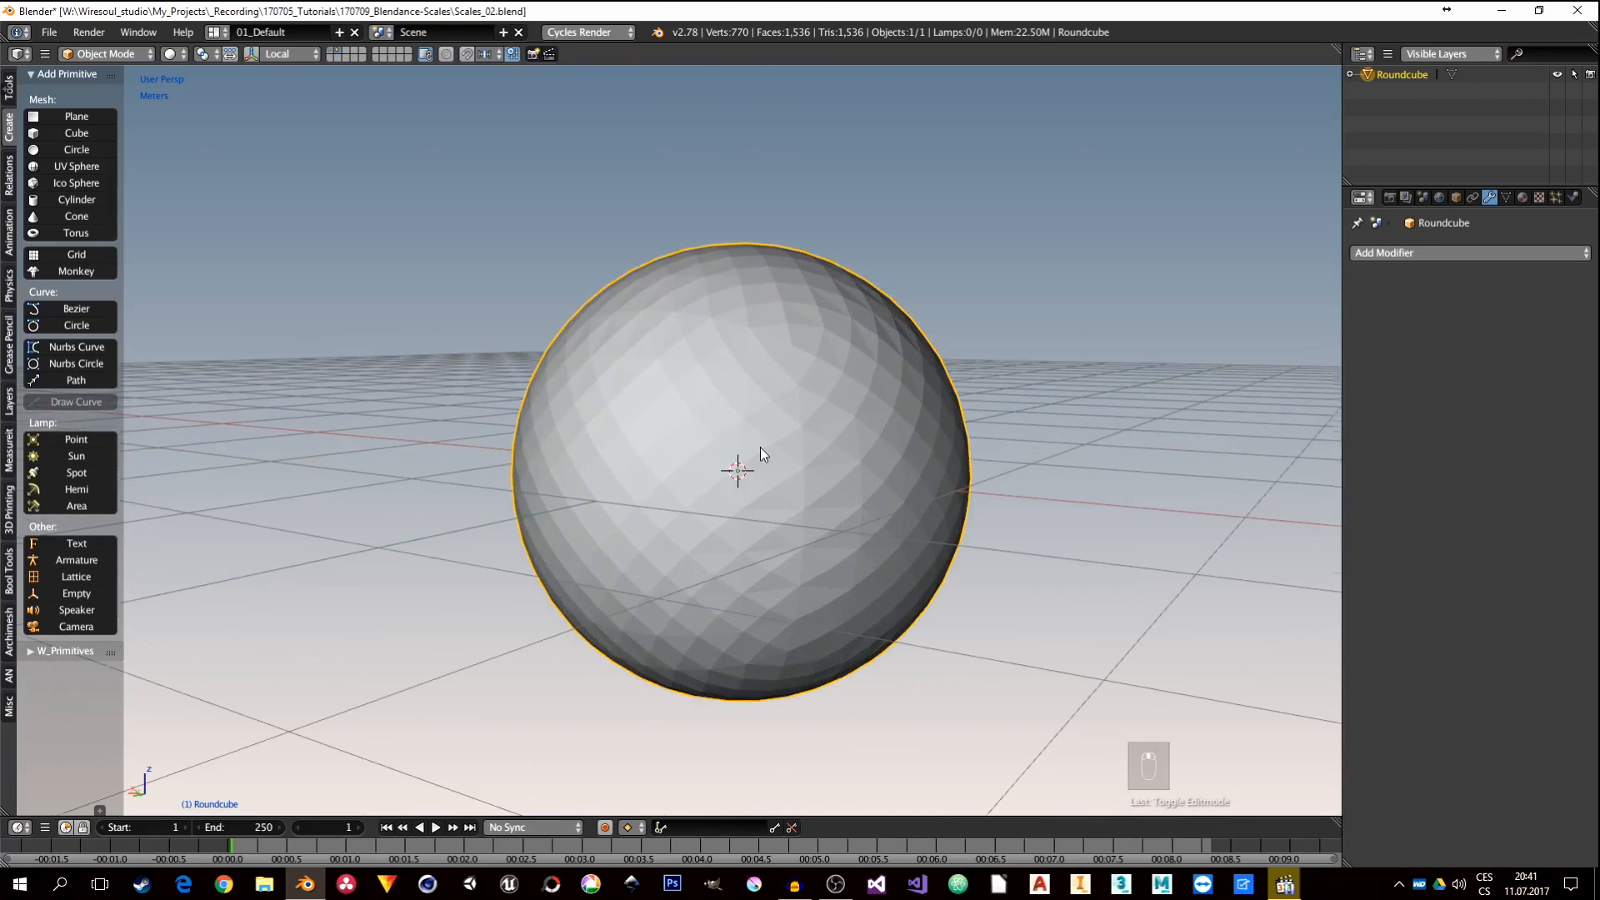
Step: Rename the rounded sphere object as Base
middle_click_drag(773, 465, 597, 504)
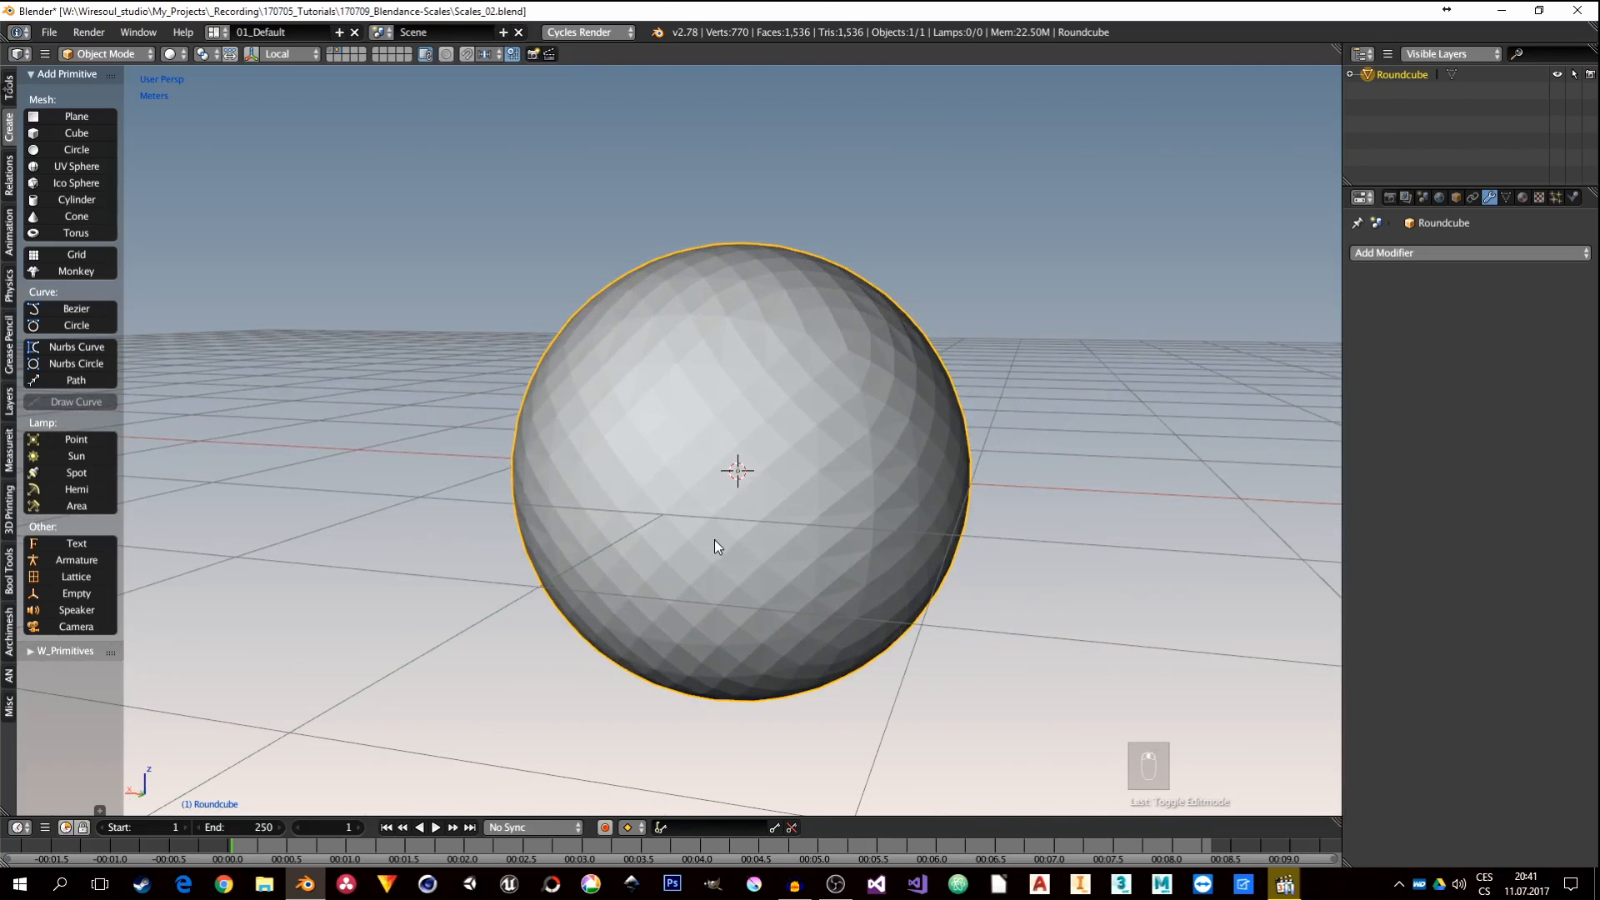
mouse_move(713, 538)
middle_mouse_down()
mouse_move(738, 523)
mouse_move(697, 527)
middle_mouse_up()
scroll(698, 534, "down", 2)
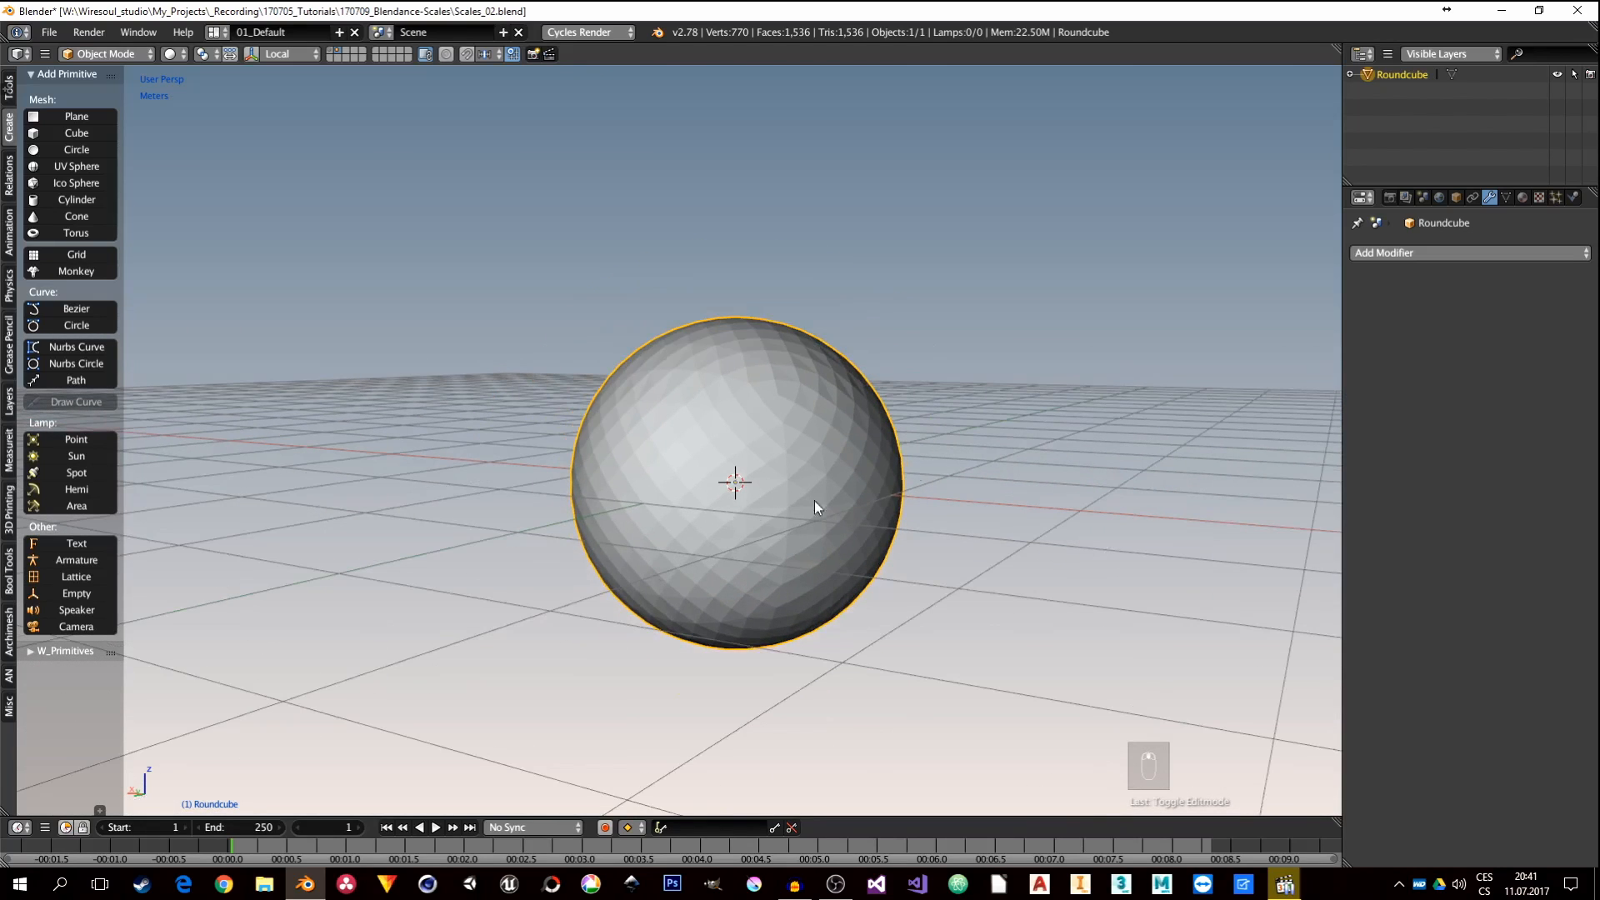
double_click(1406, 74)
type("B")
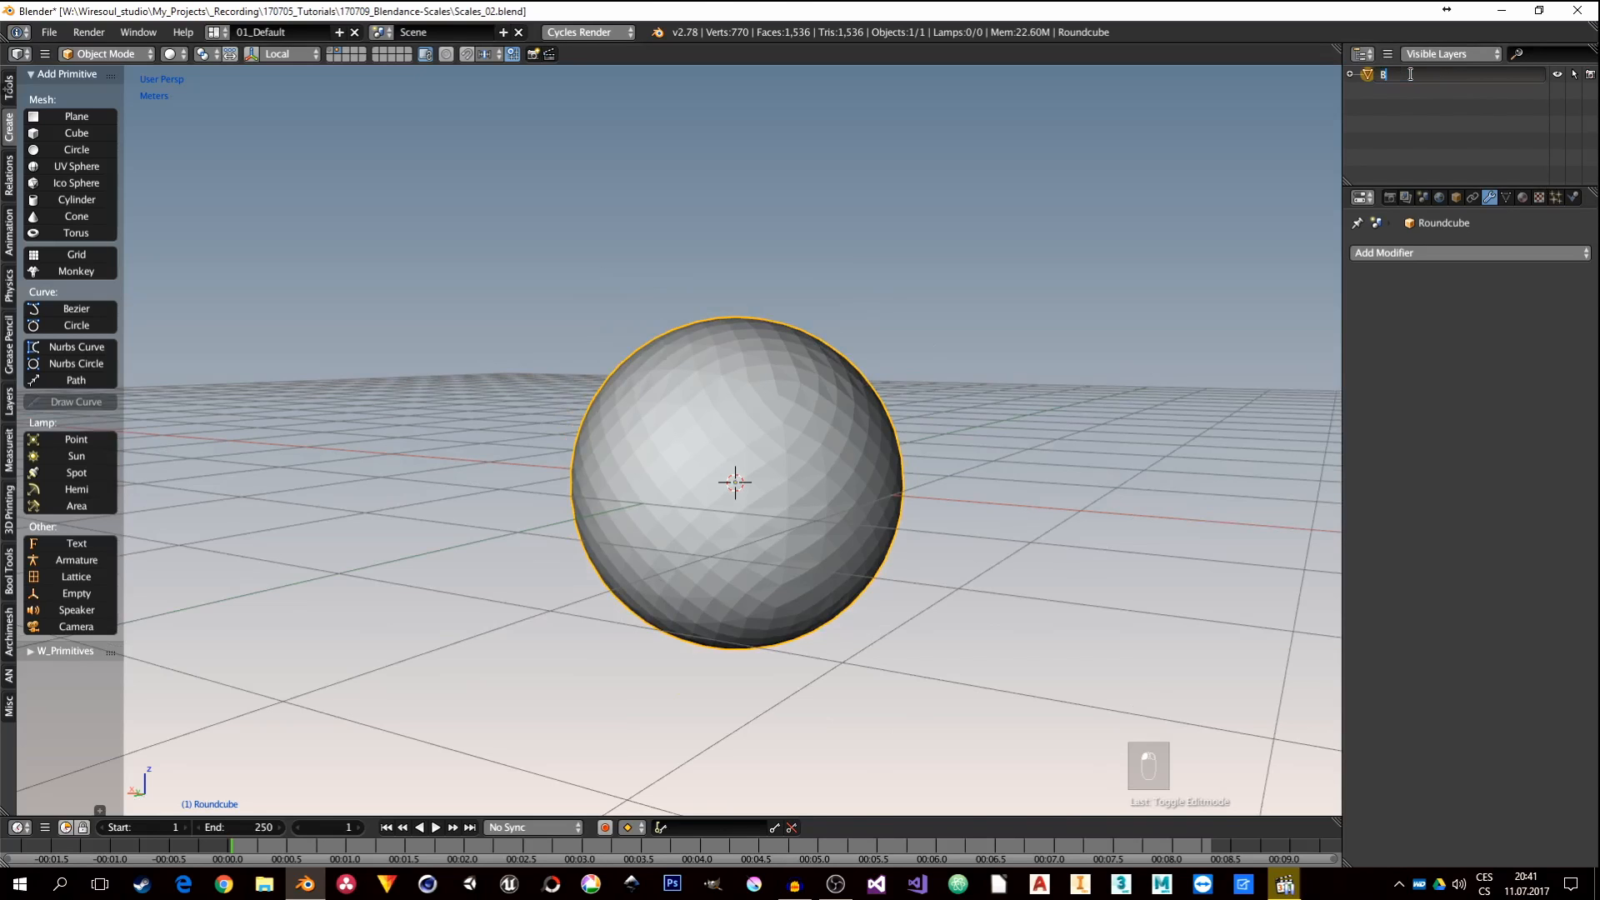
type("ase")
key("Return")
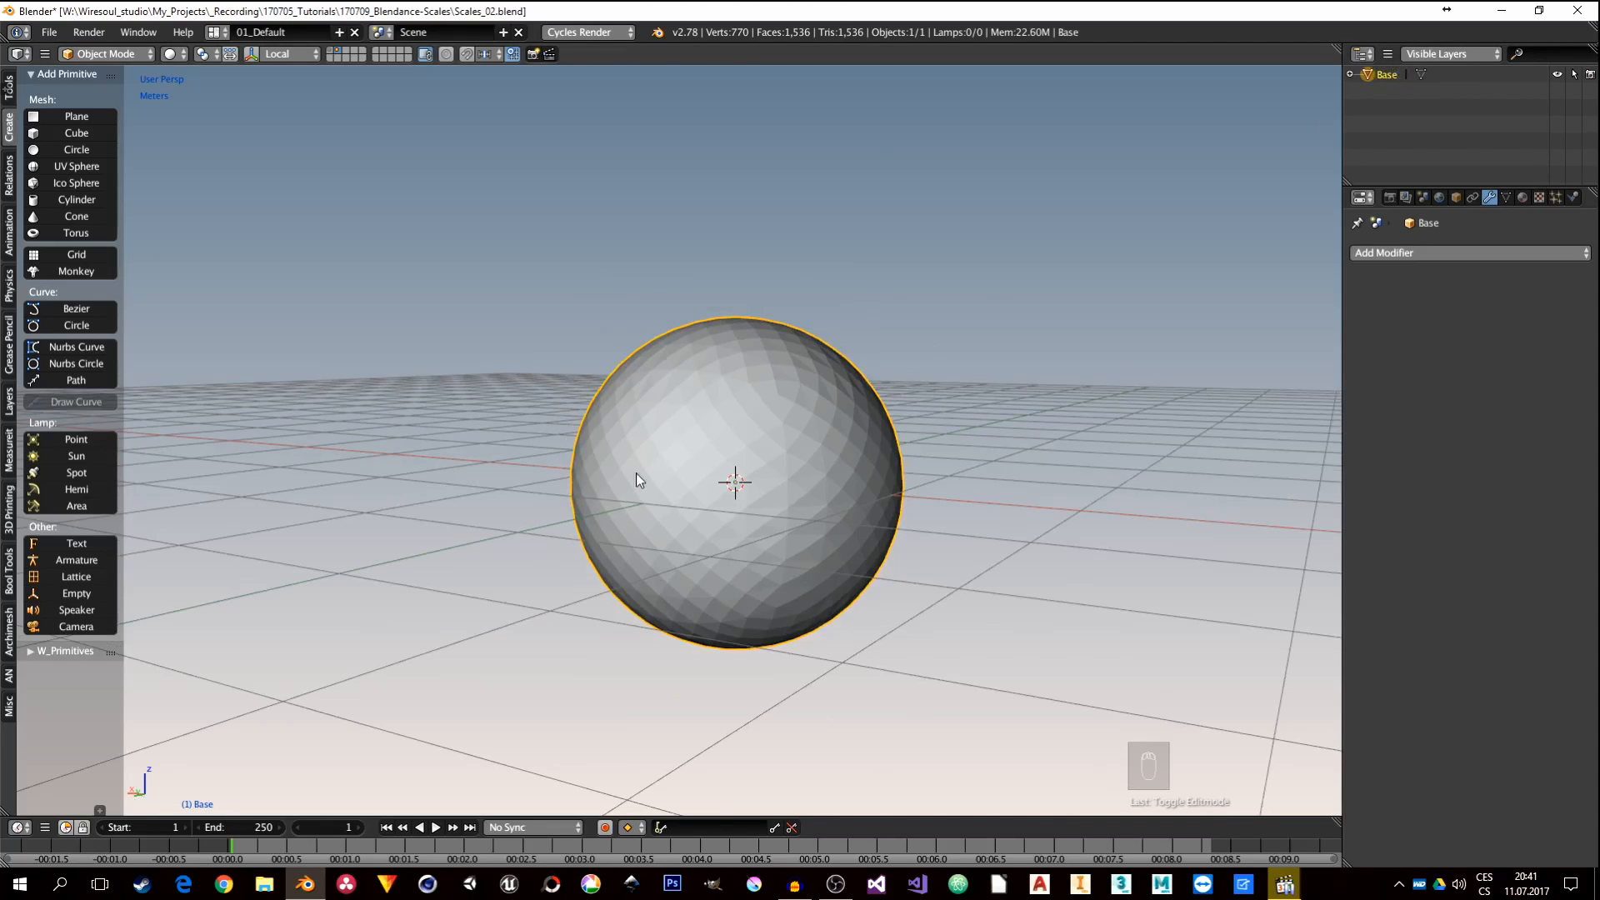
Step: Add a sphere-shaped empty and move it about 1.94 m away from the Base sphere
middle_click_drag(636, 473, 683, 494)
scroll(685, 497, "down", 2)
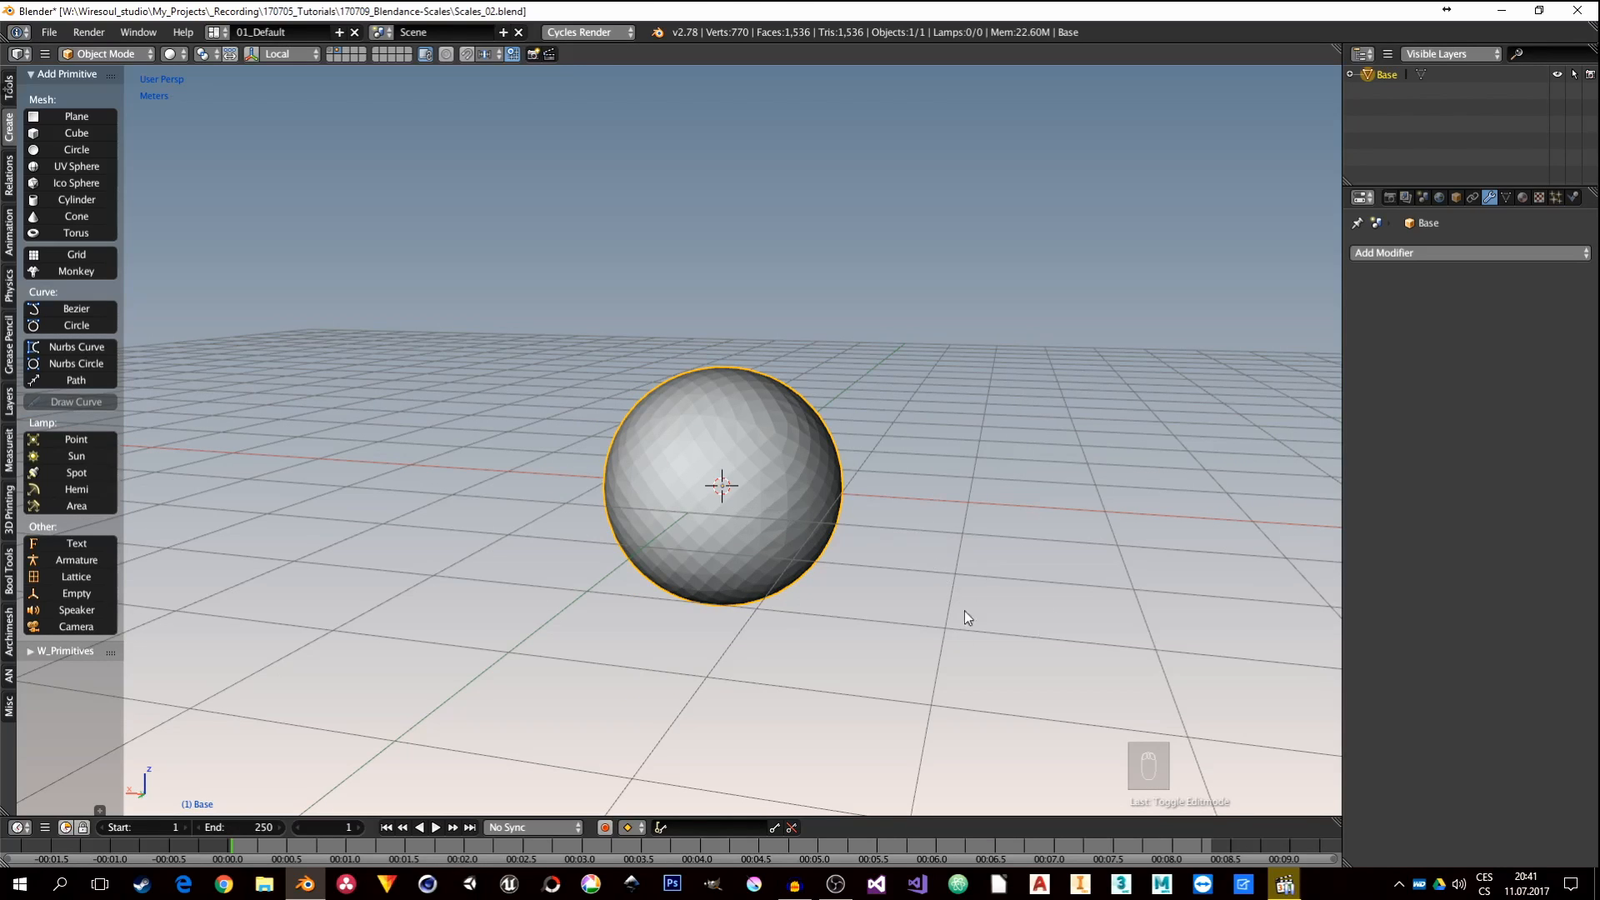
middle_click_drag(795, 522, 853, 526)
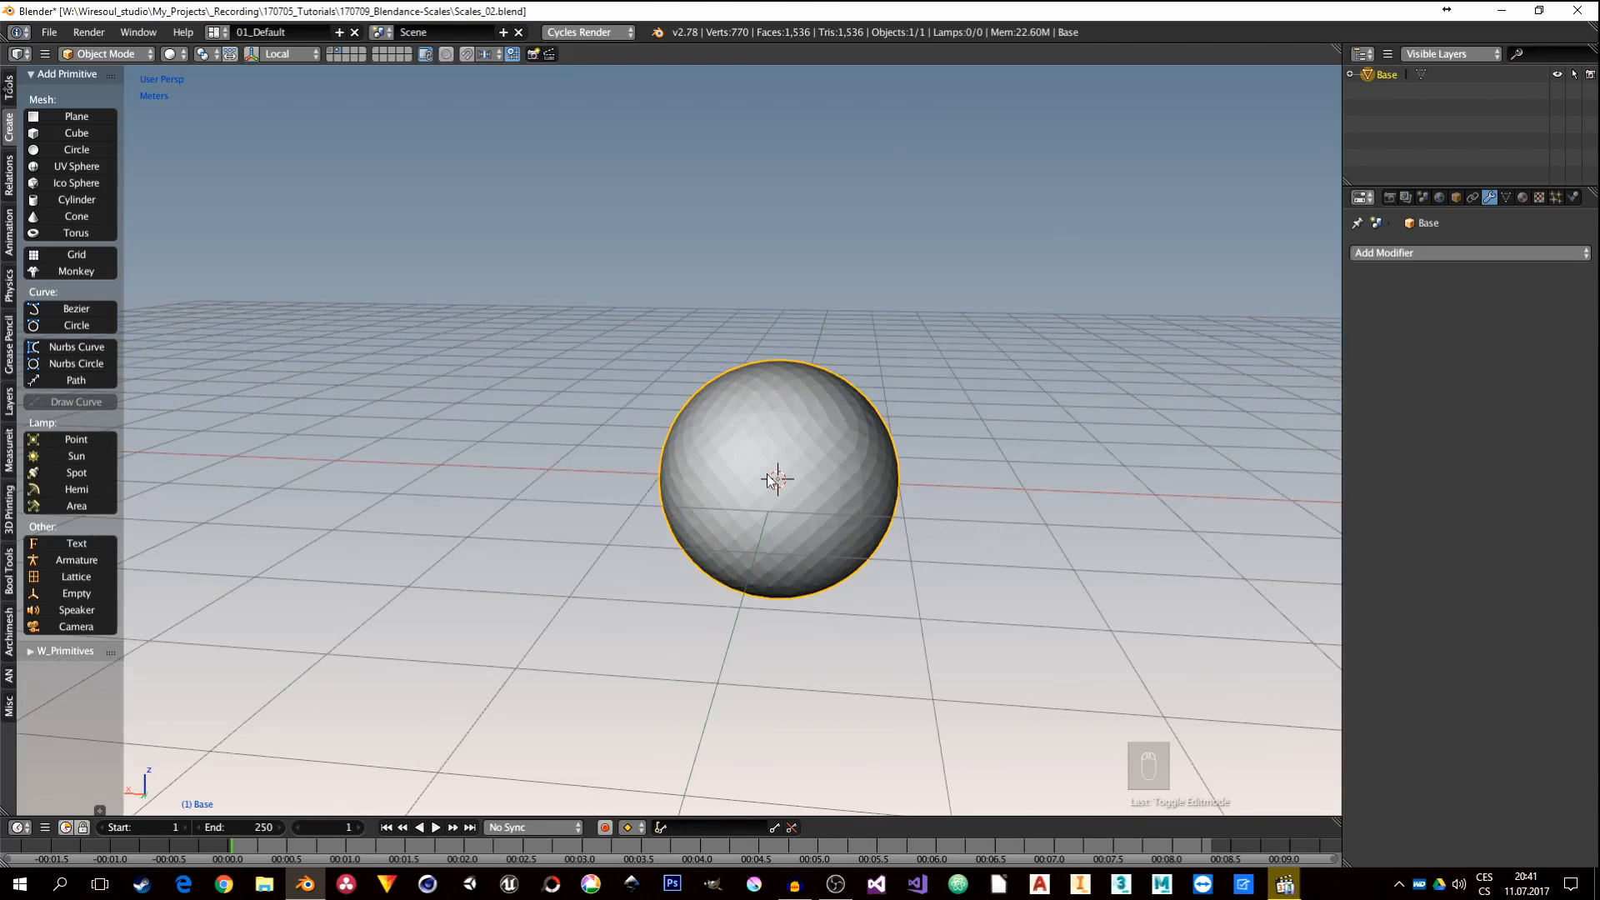
key("shift+a")
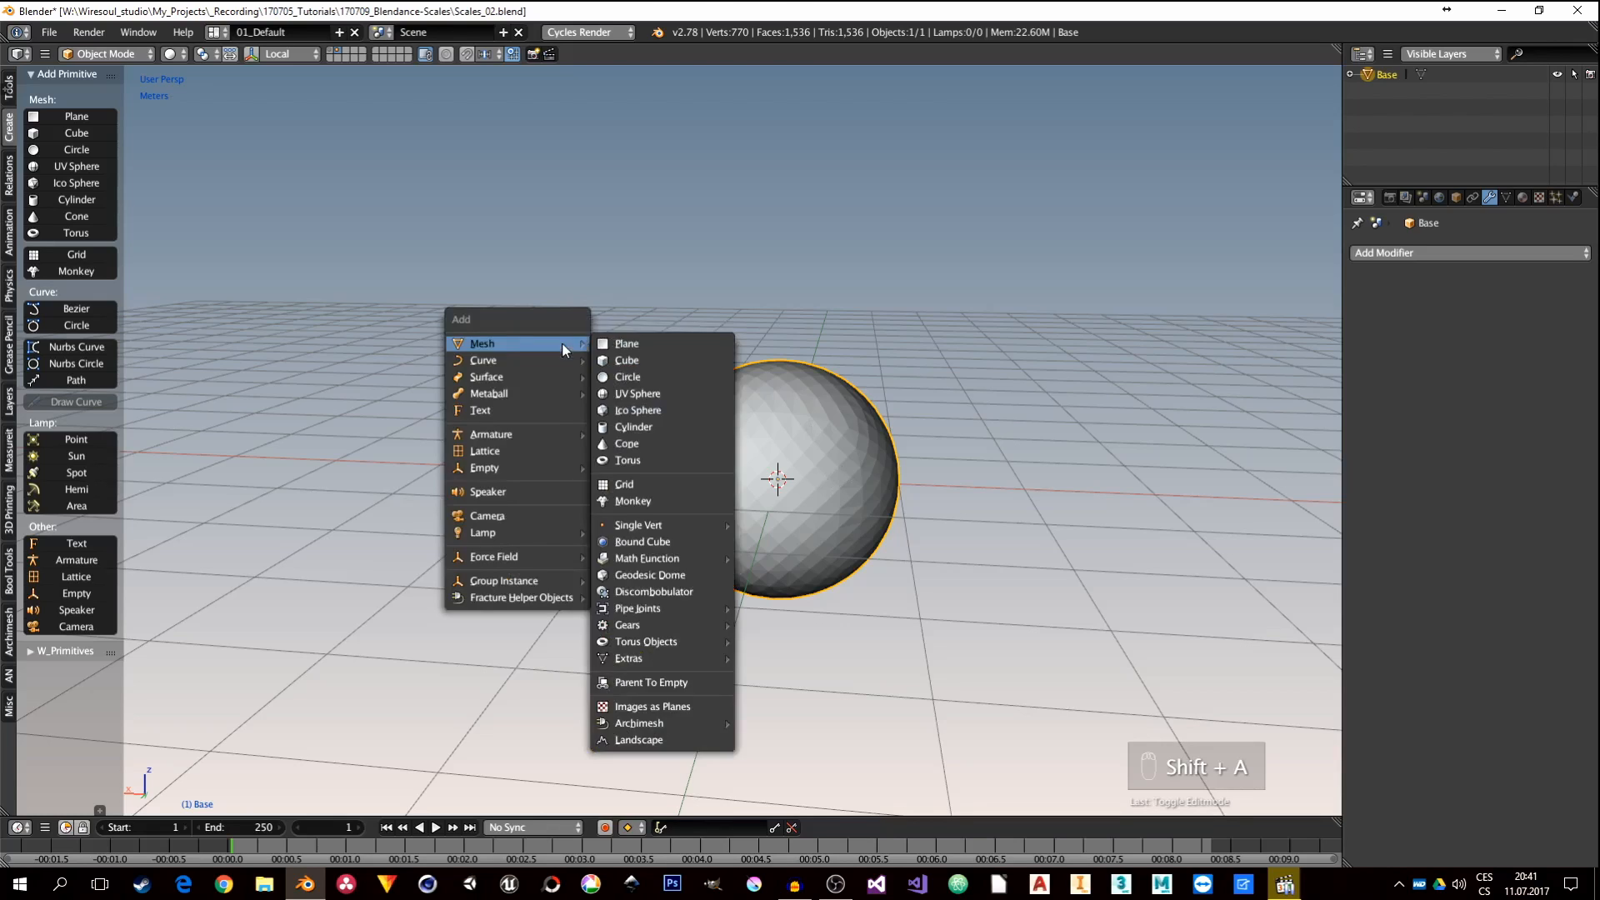
mouse_move(497, 467)
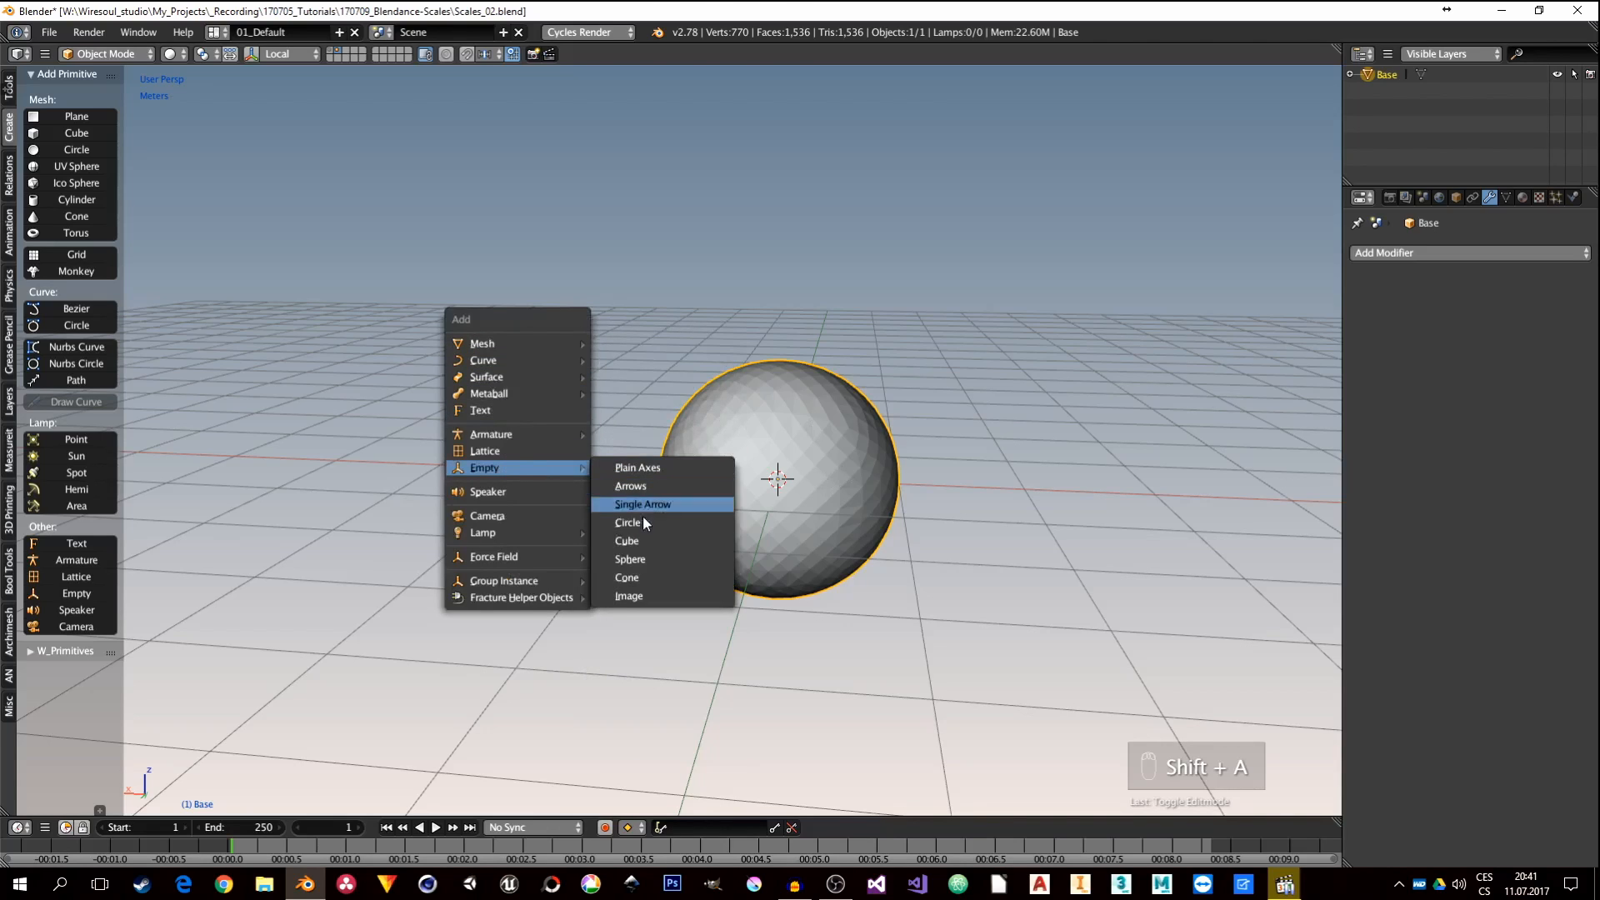
left_click(652, 560)
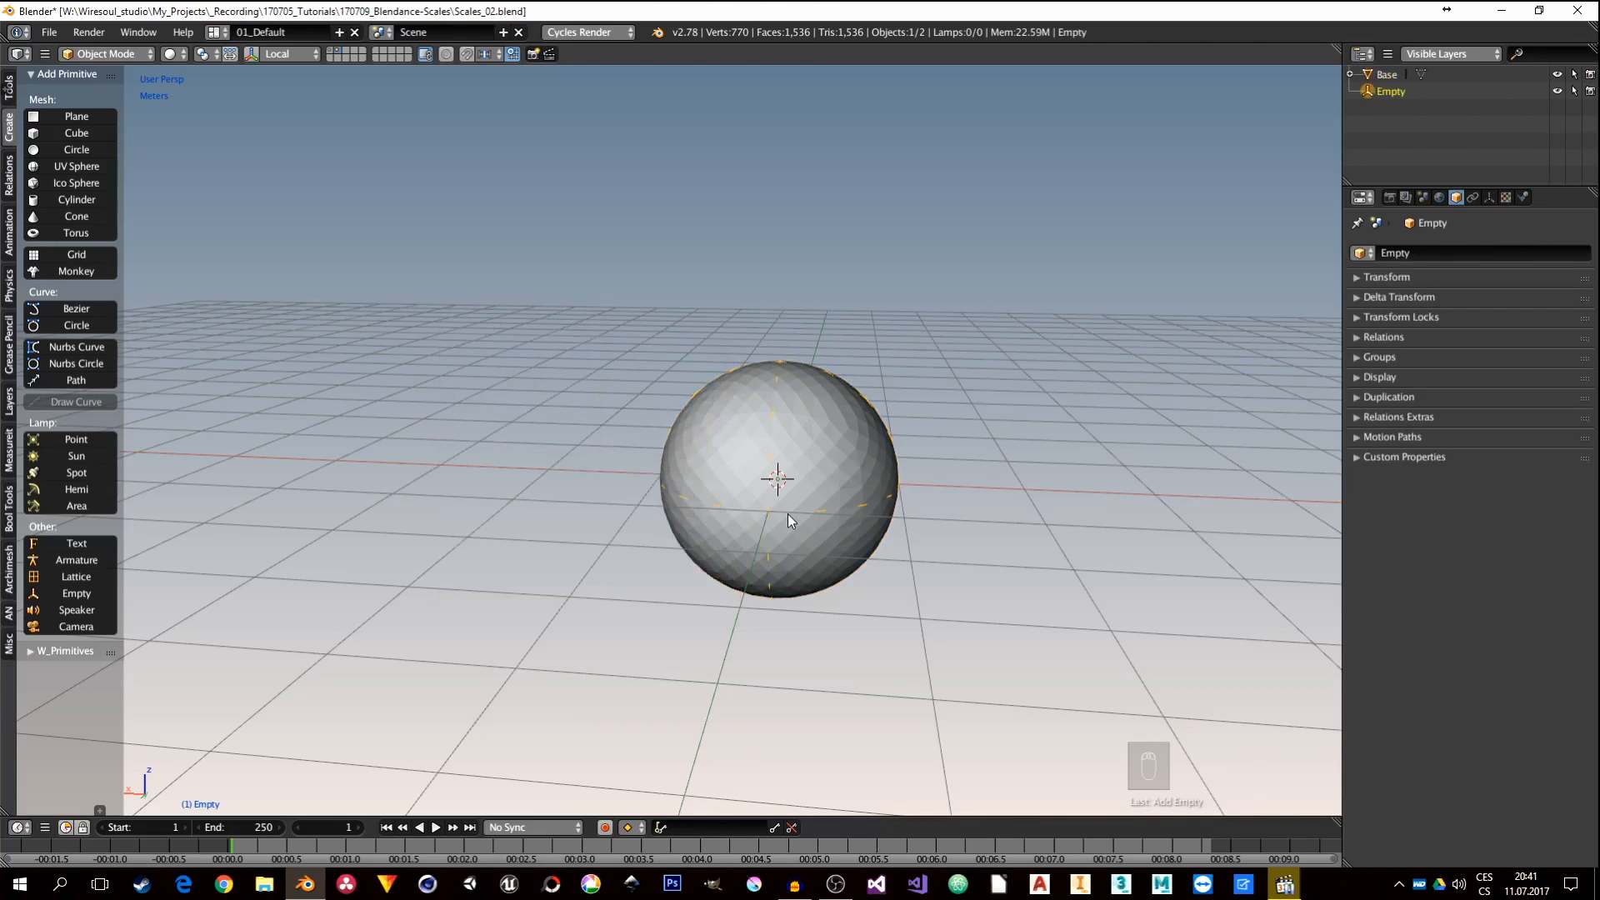
key("f")
key("g")
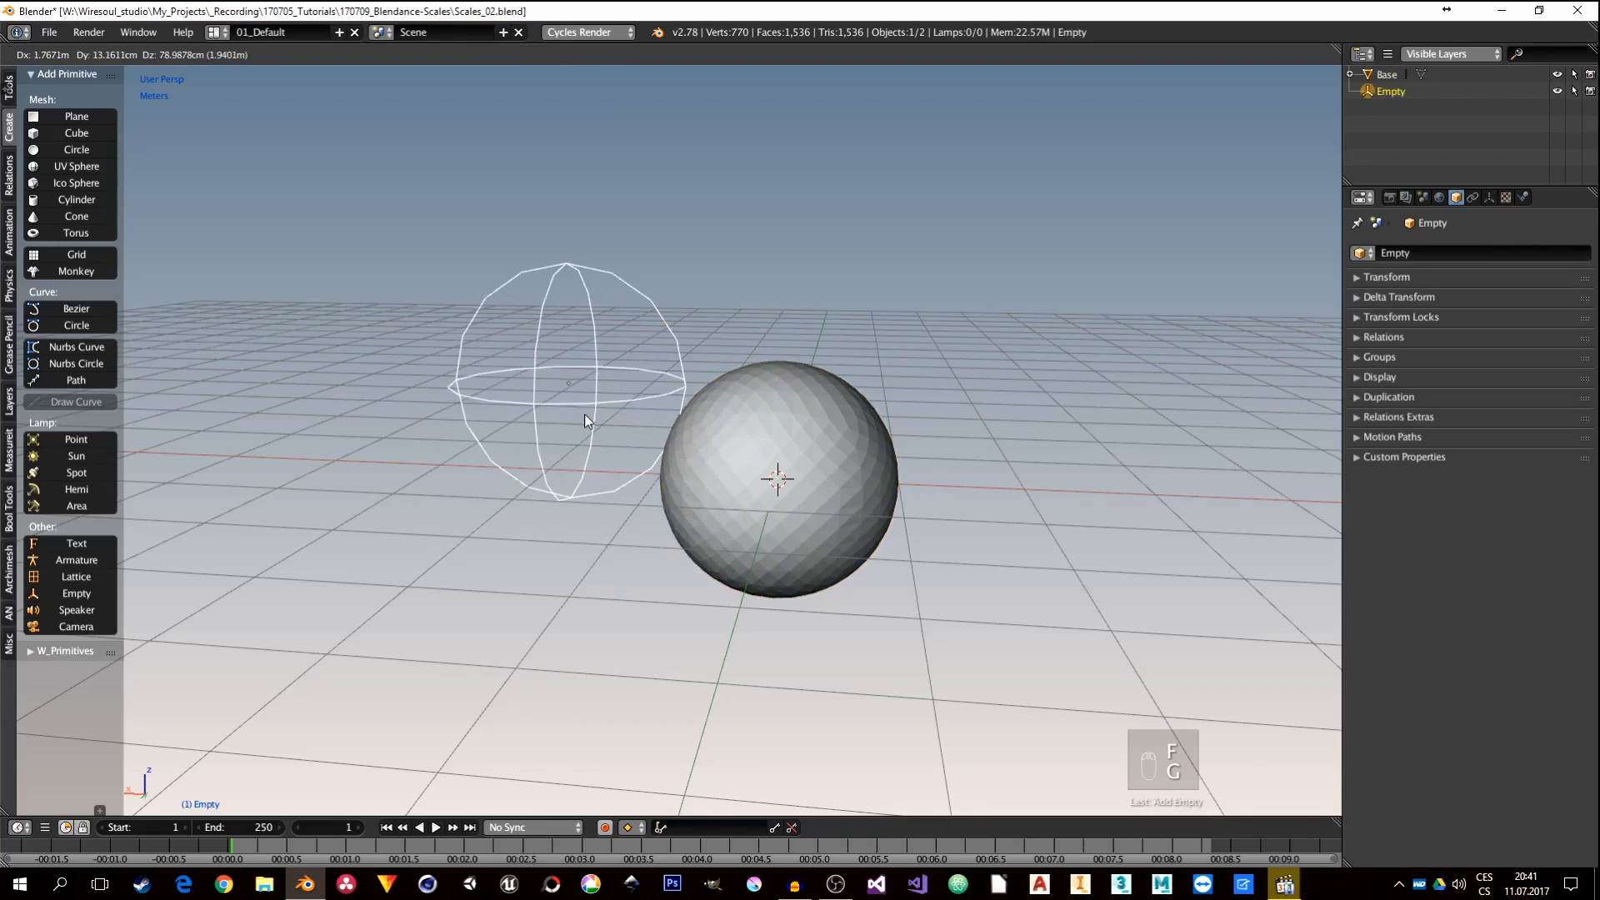
left_click(584, 414)
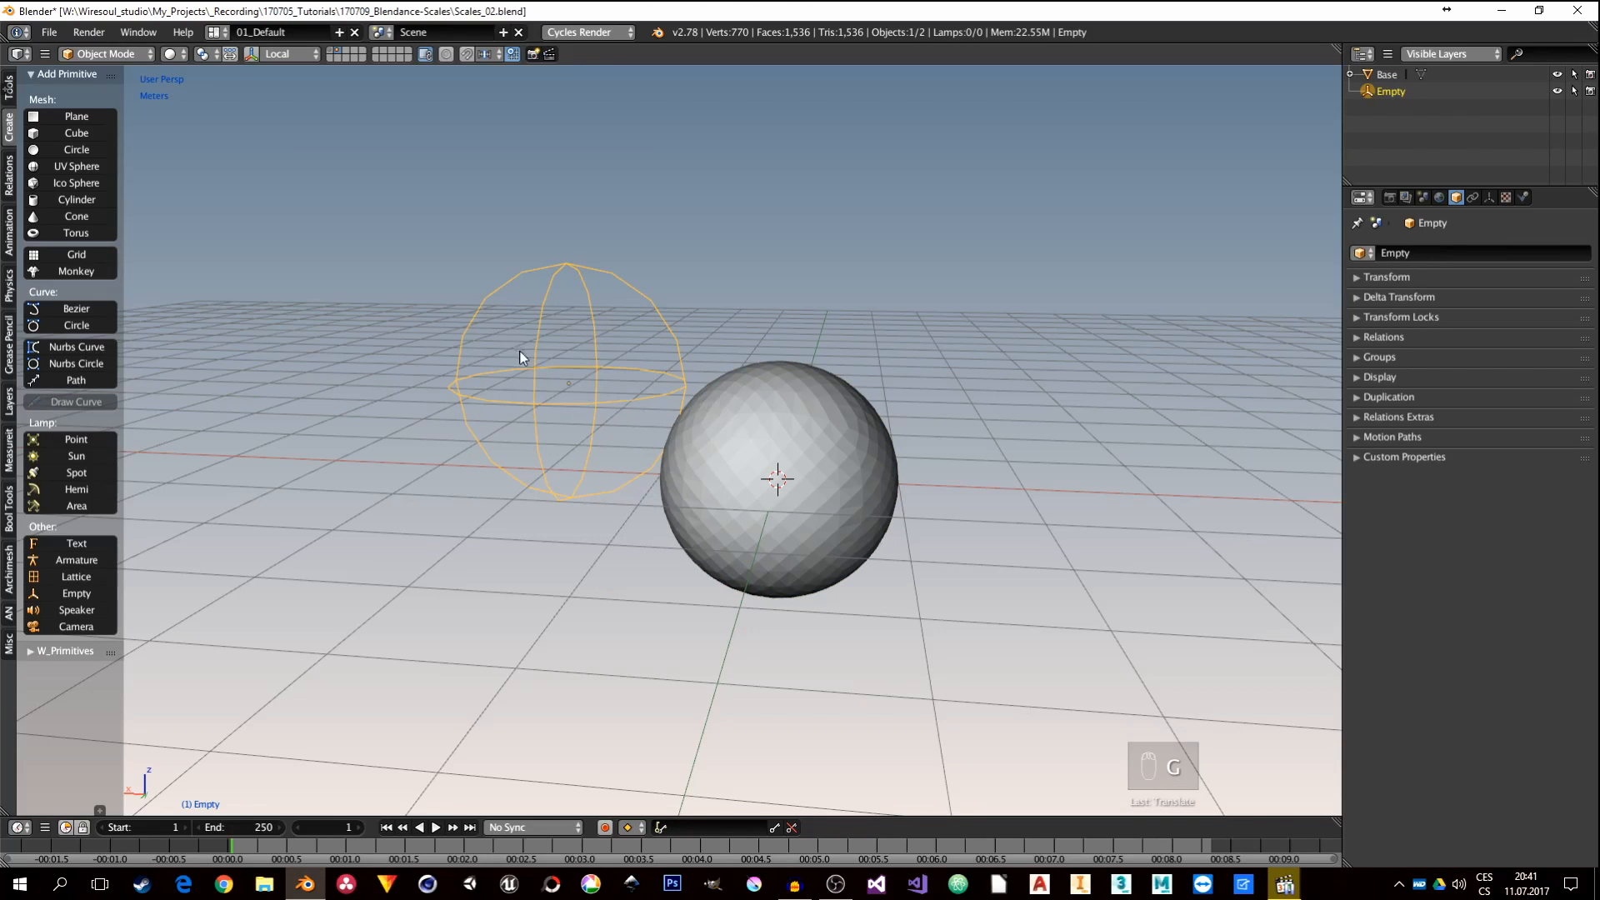
Step: Rename the new empty as Switch
left_click(1422, 253)
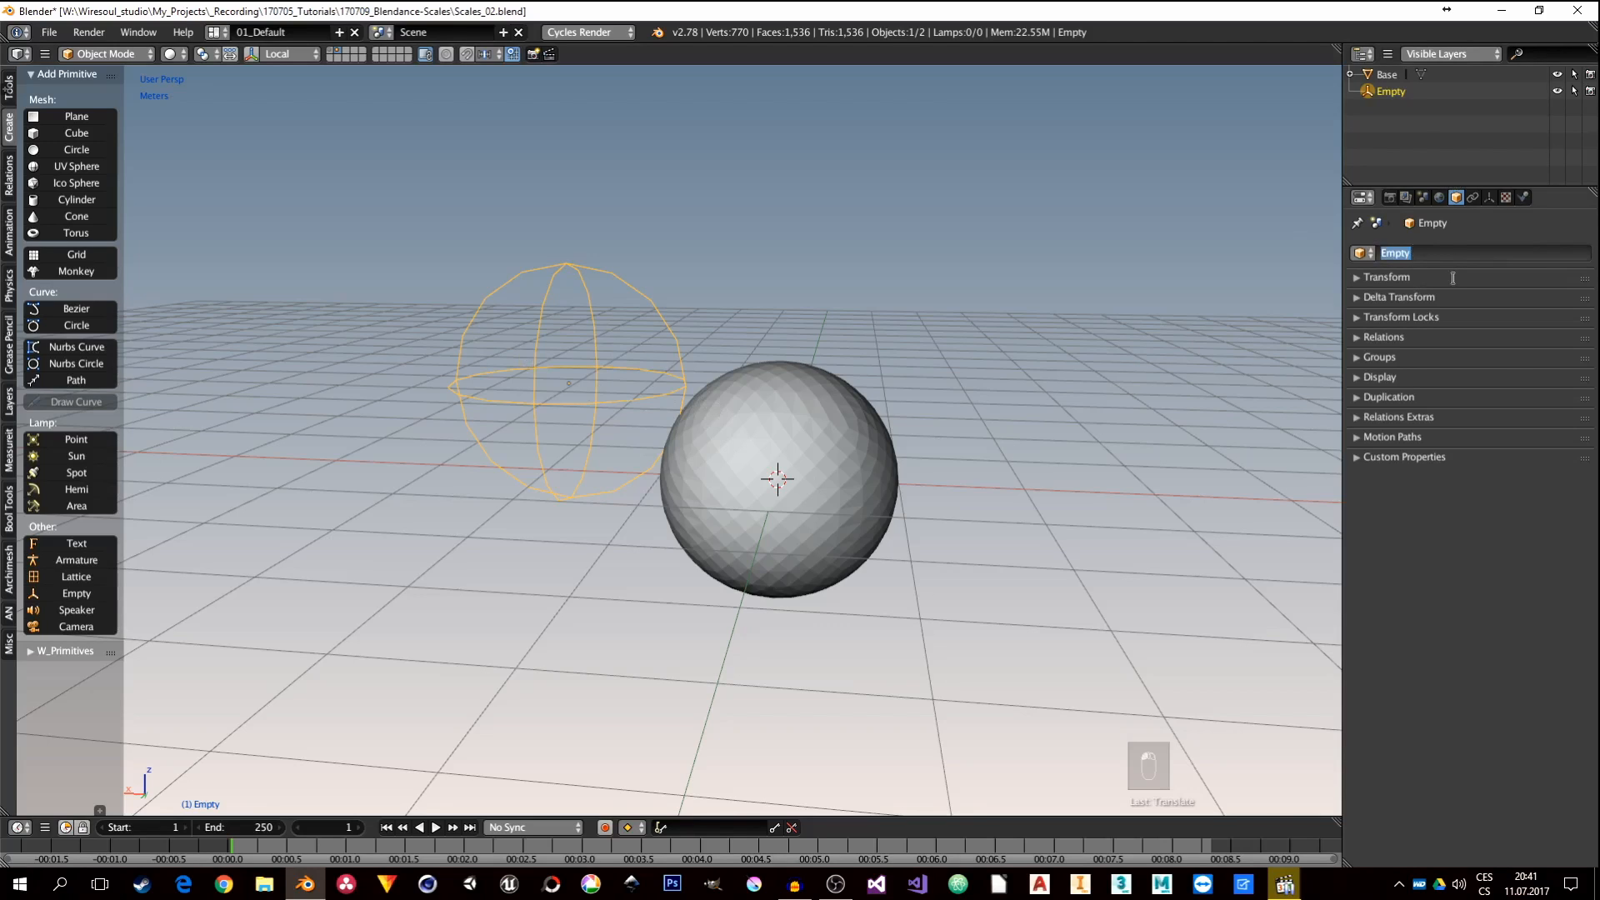
type("Switch")
key("Return")
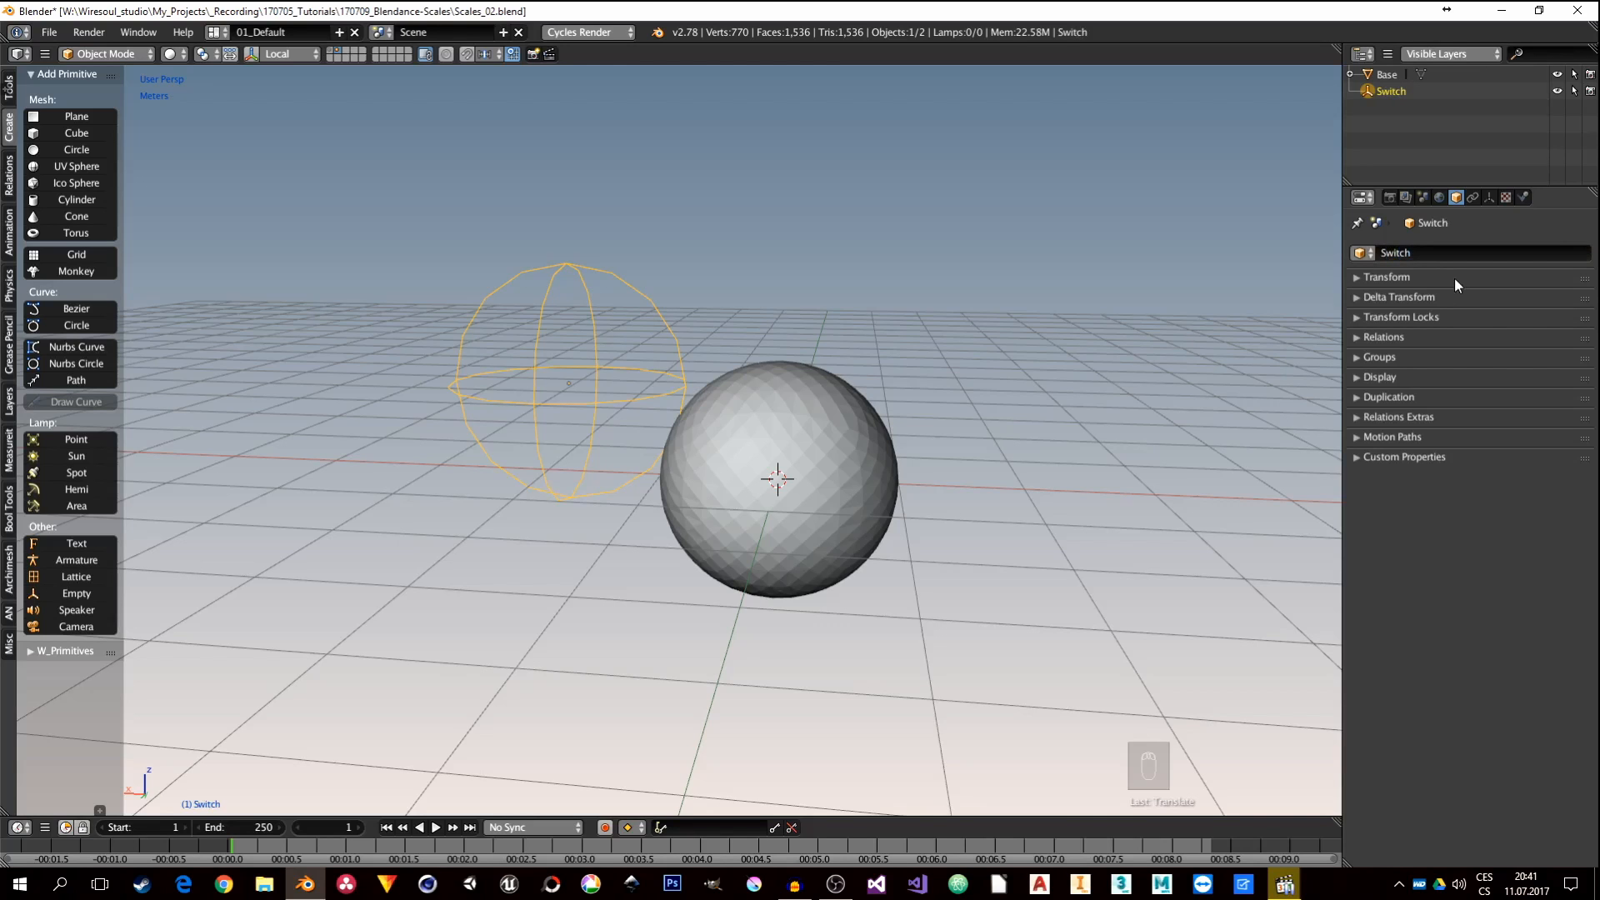
Step: Show the scale object's layer, try rotating the scale about the global Z axis, and return to the Base layer
middle_click_drag(842, 382, 803, 425)
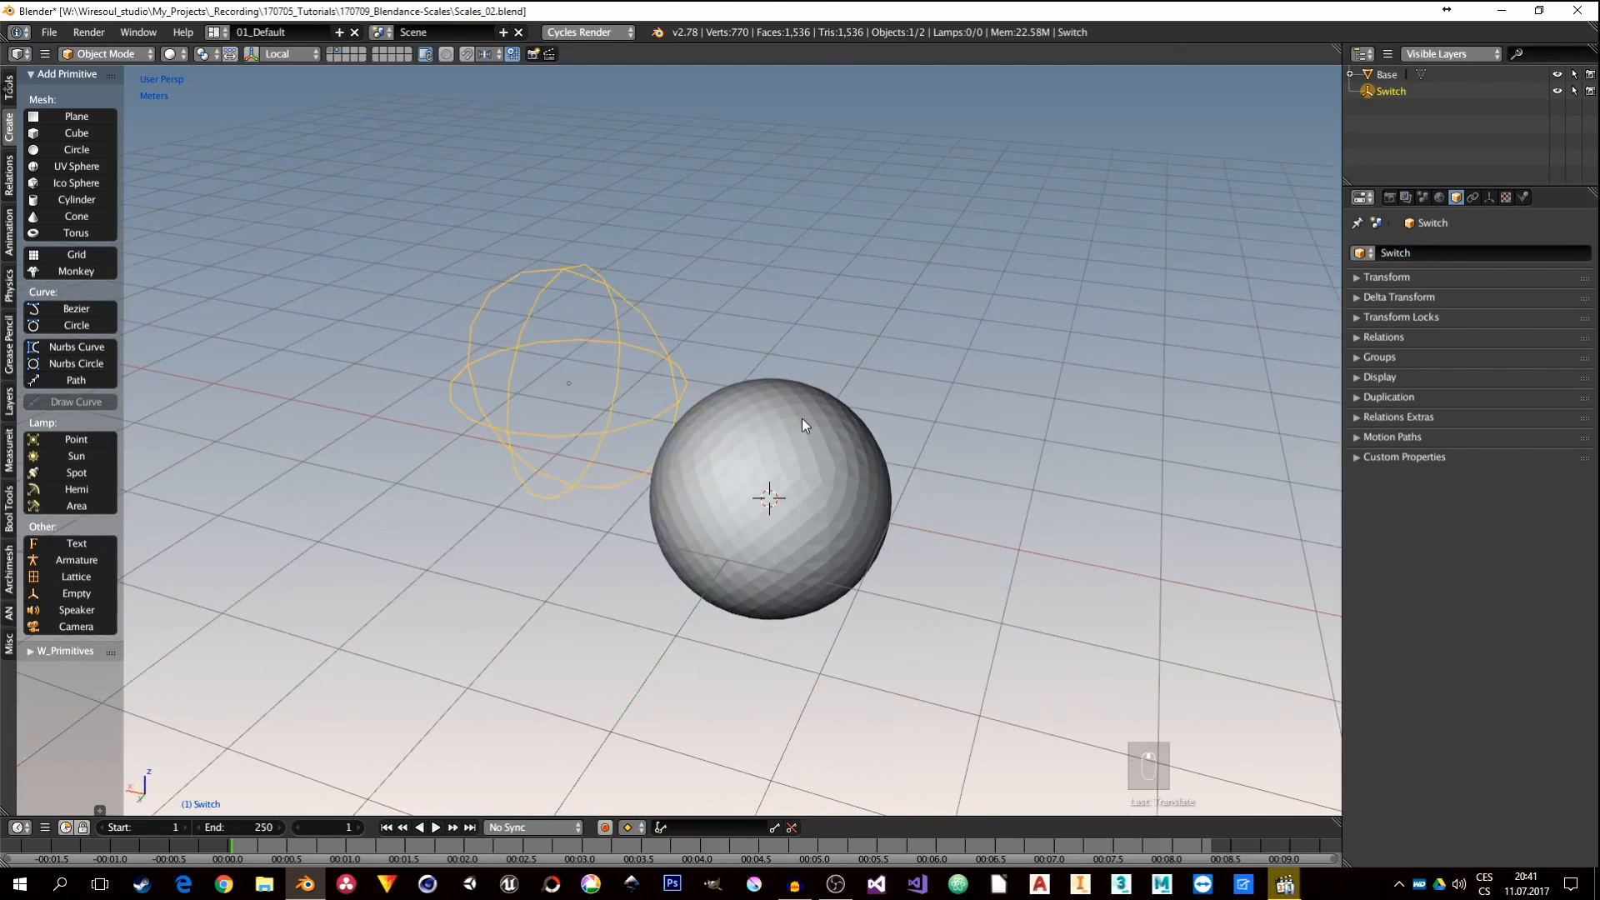
middle_click_drag(621, 369, 639, 397)
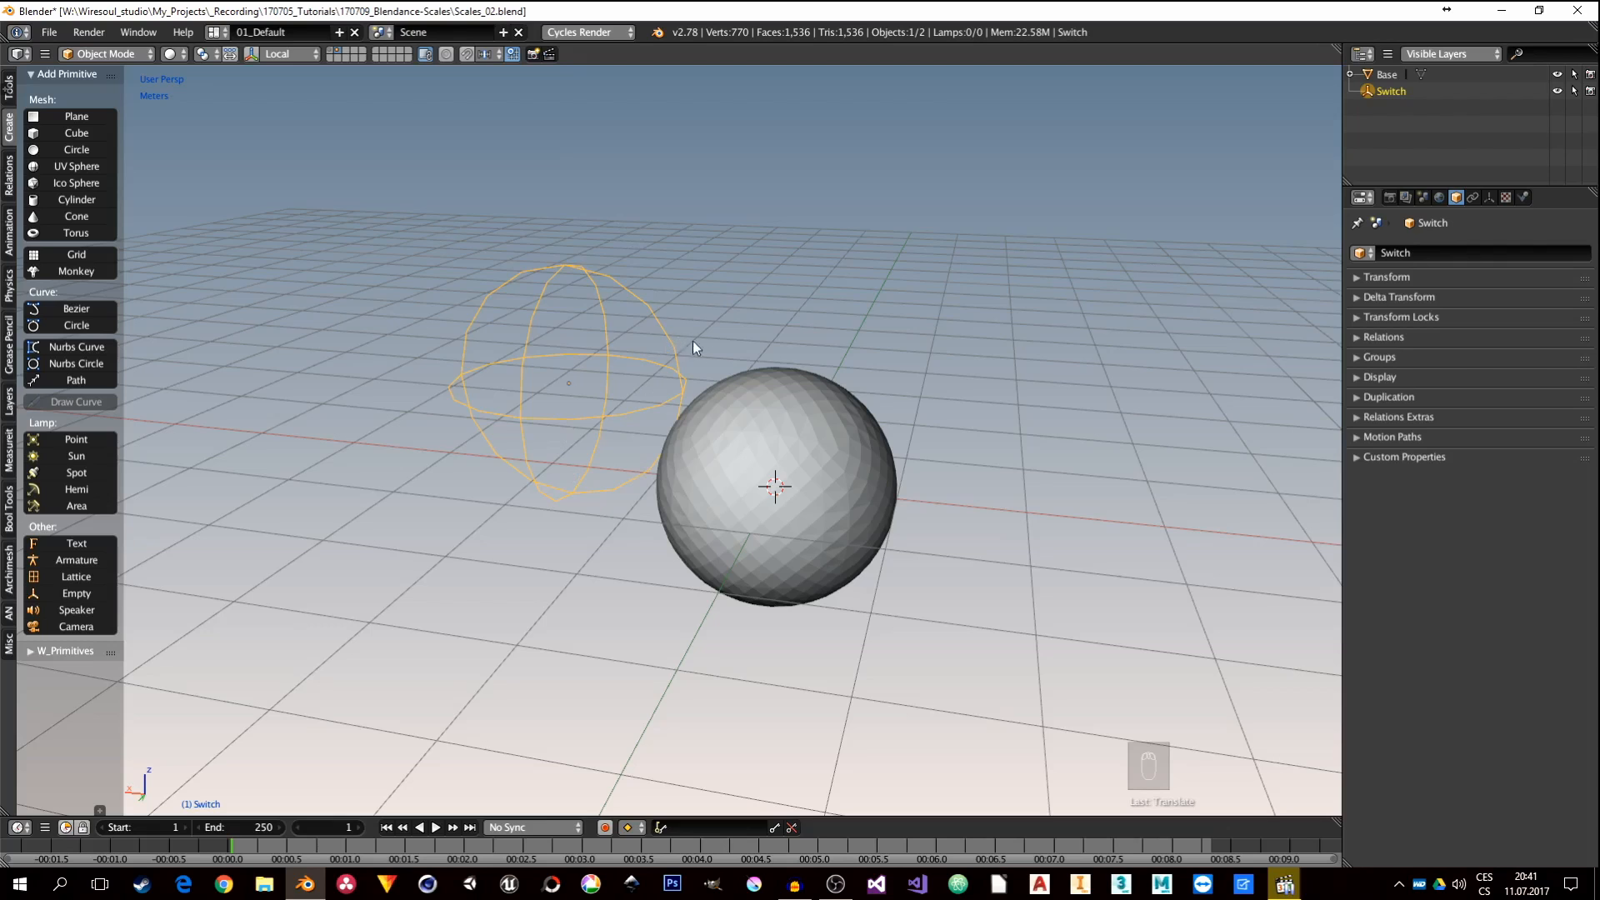
middle_click_drag(702, 434, 728, 625)
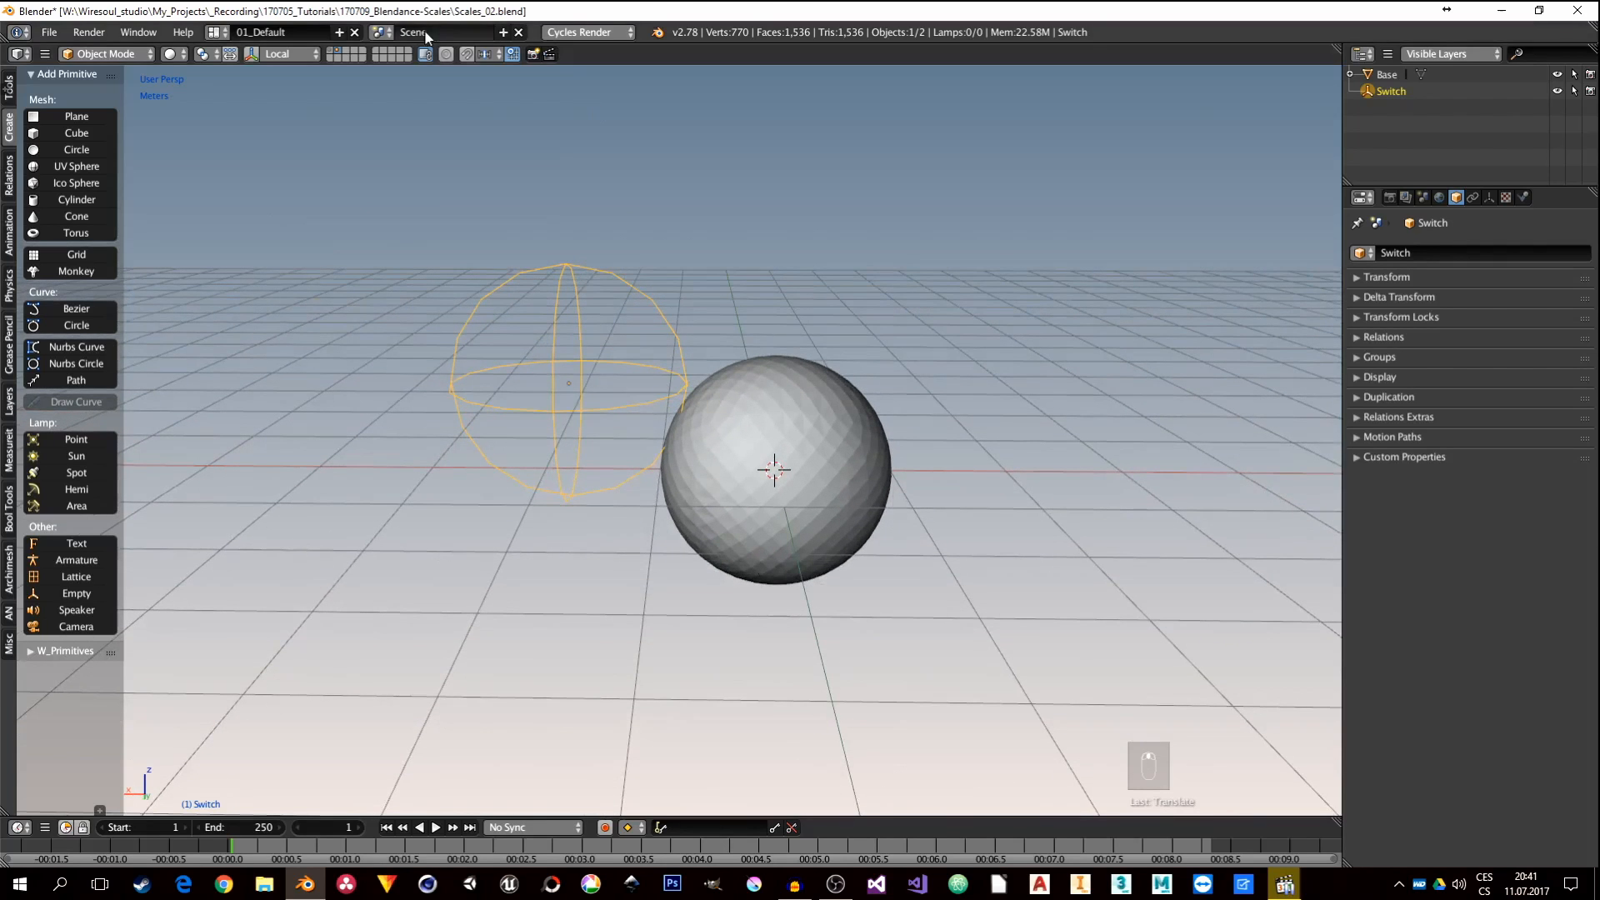
left_click(333, 57)
right_click(858, 443)
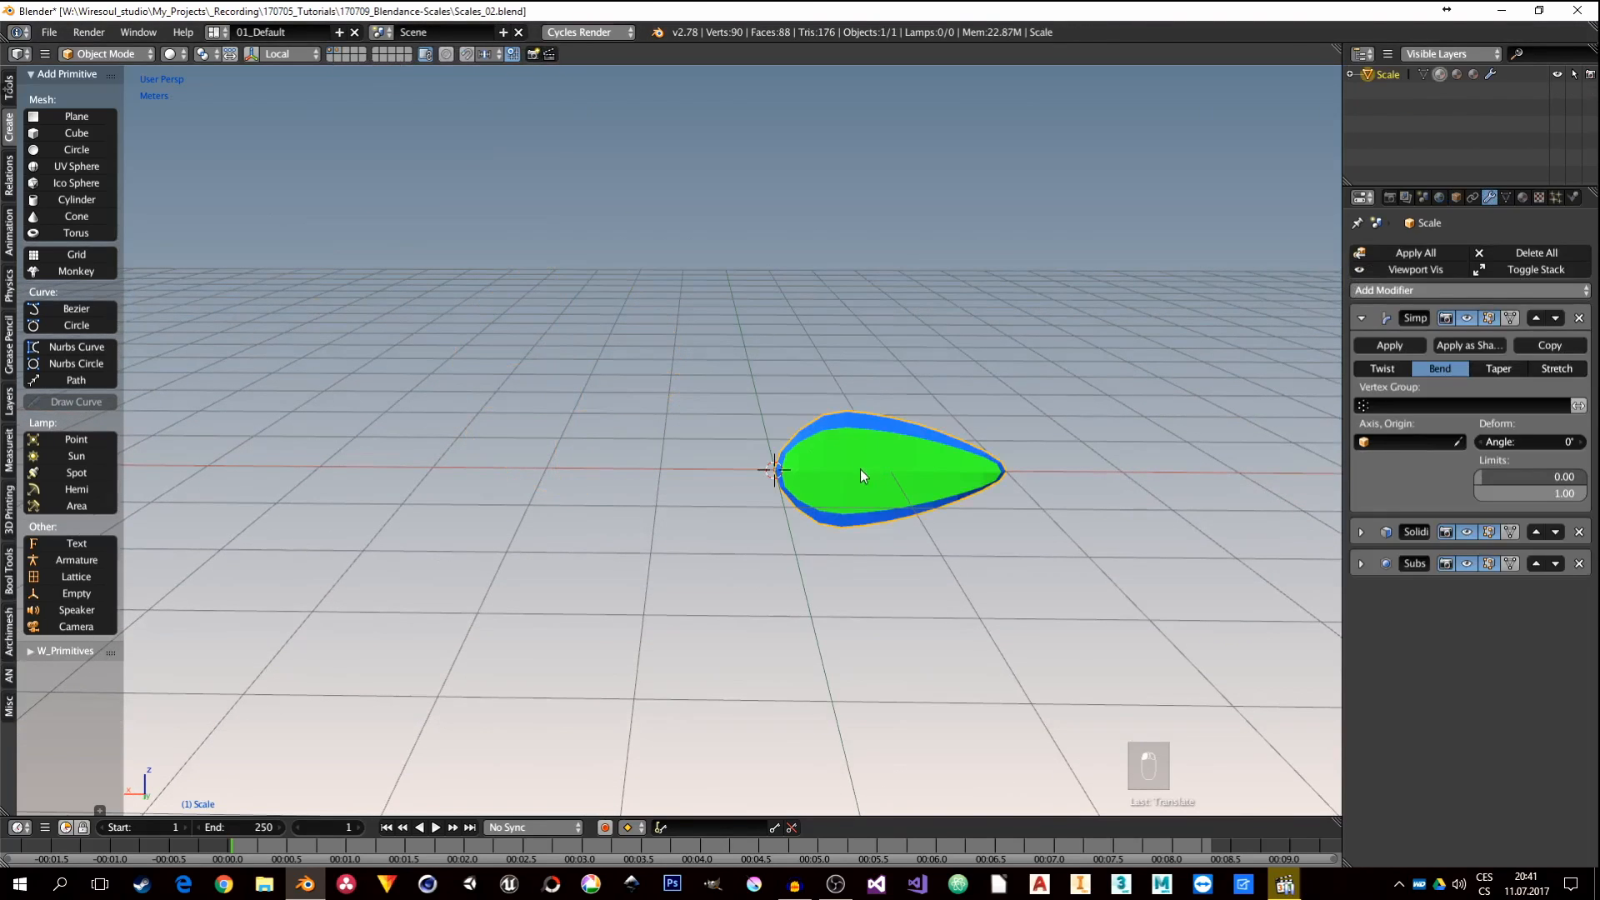
middle_click_drag(860, 469, 987, 560)
key("r")
key("z")
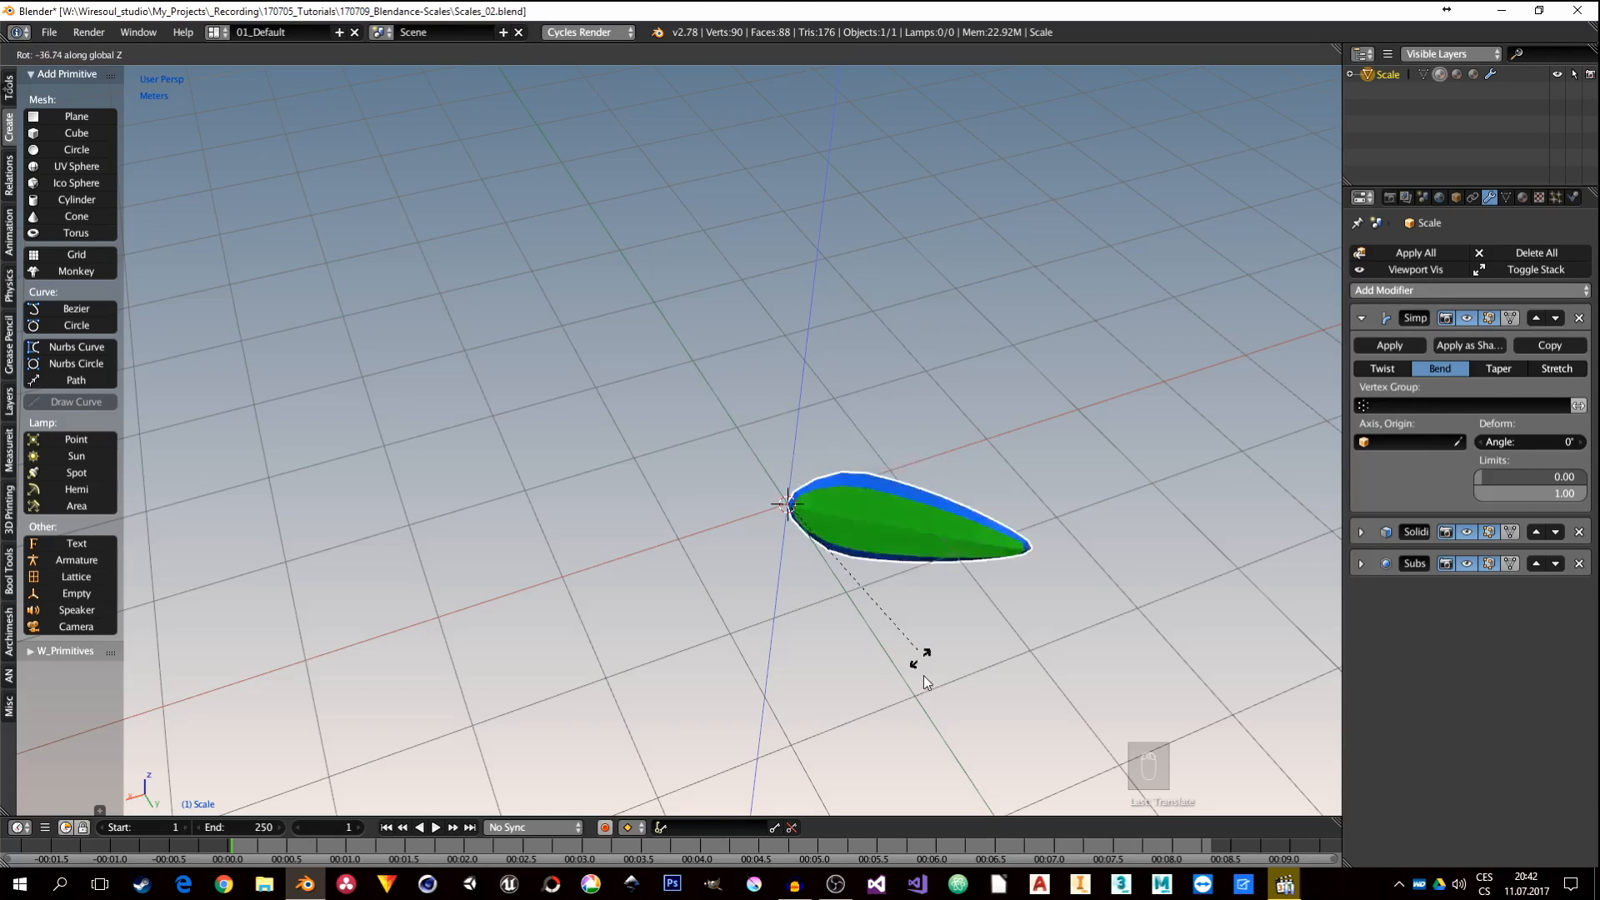
left_click(897, 477)
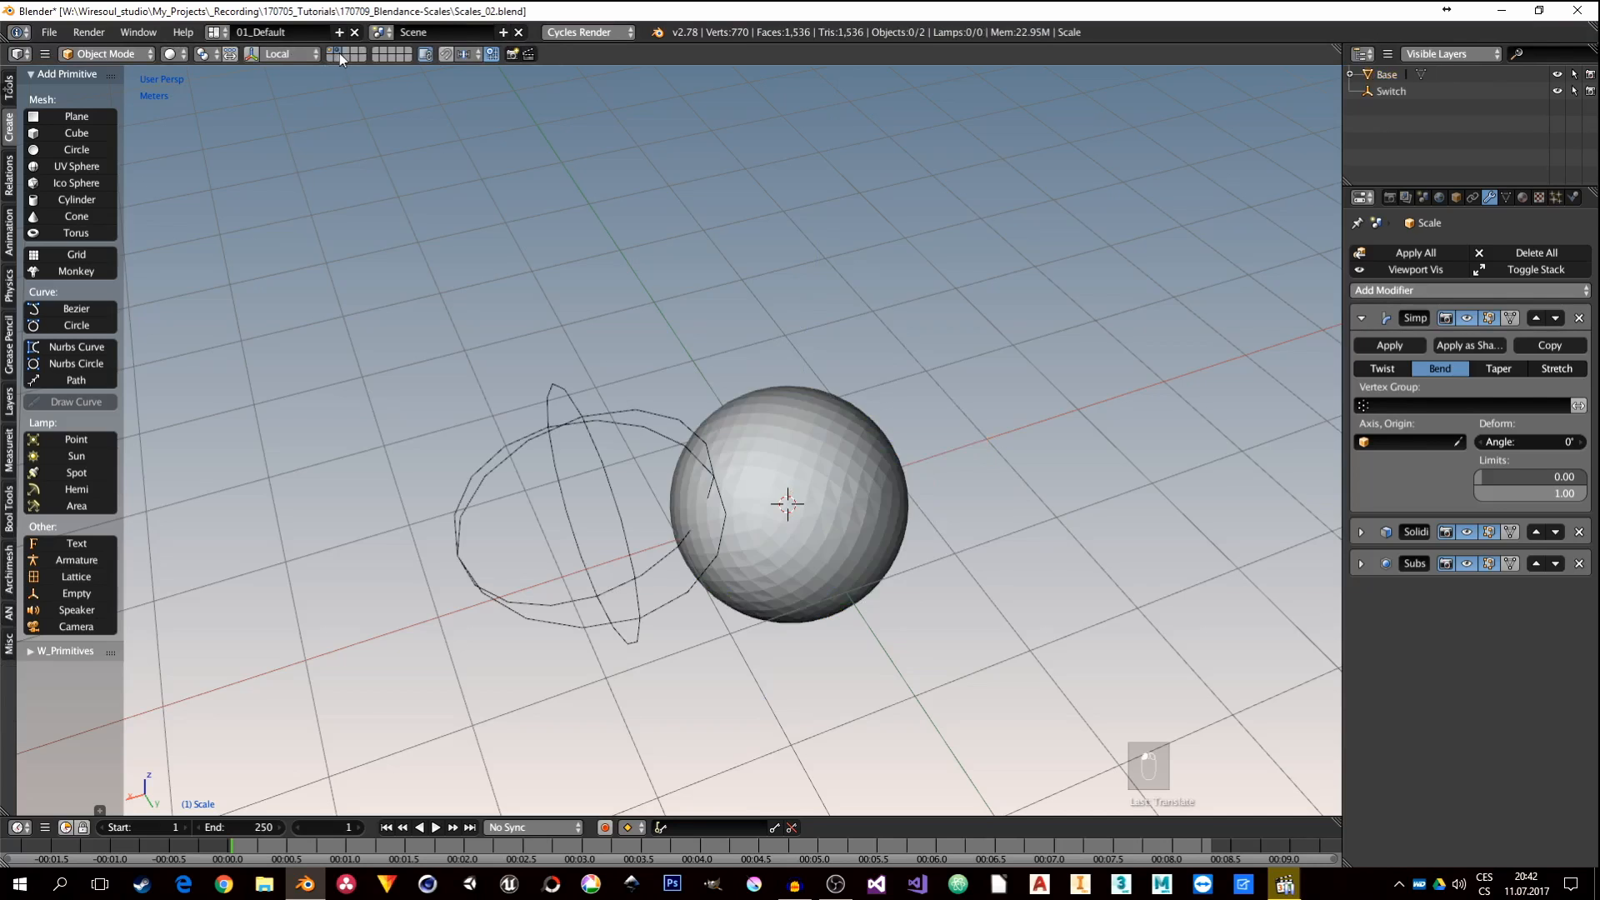
Step: Duplicate the Switch empty in place and rename the copy as Blend
middle_click_drag(654, 566, 646, 326)
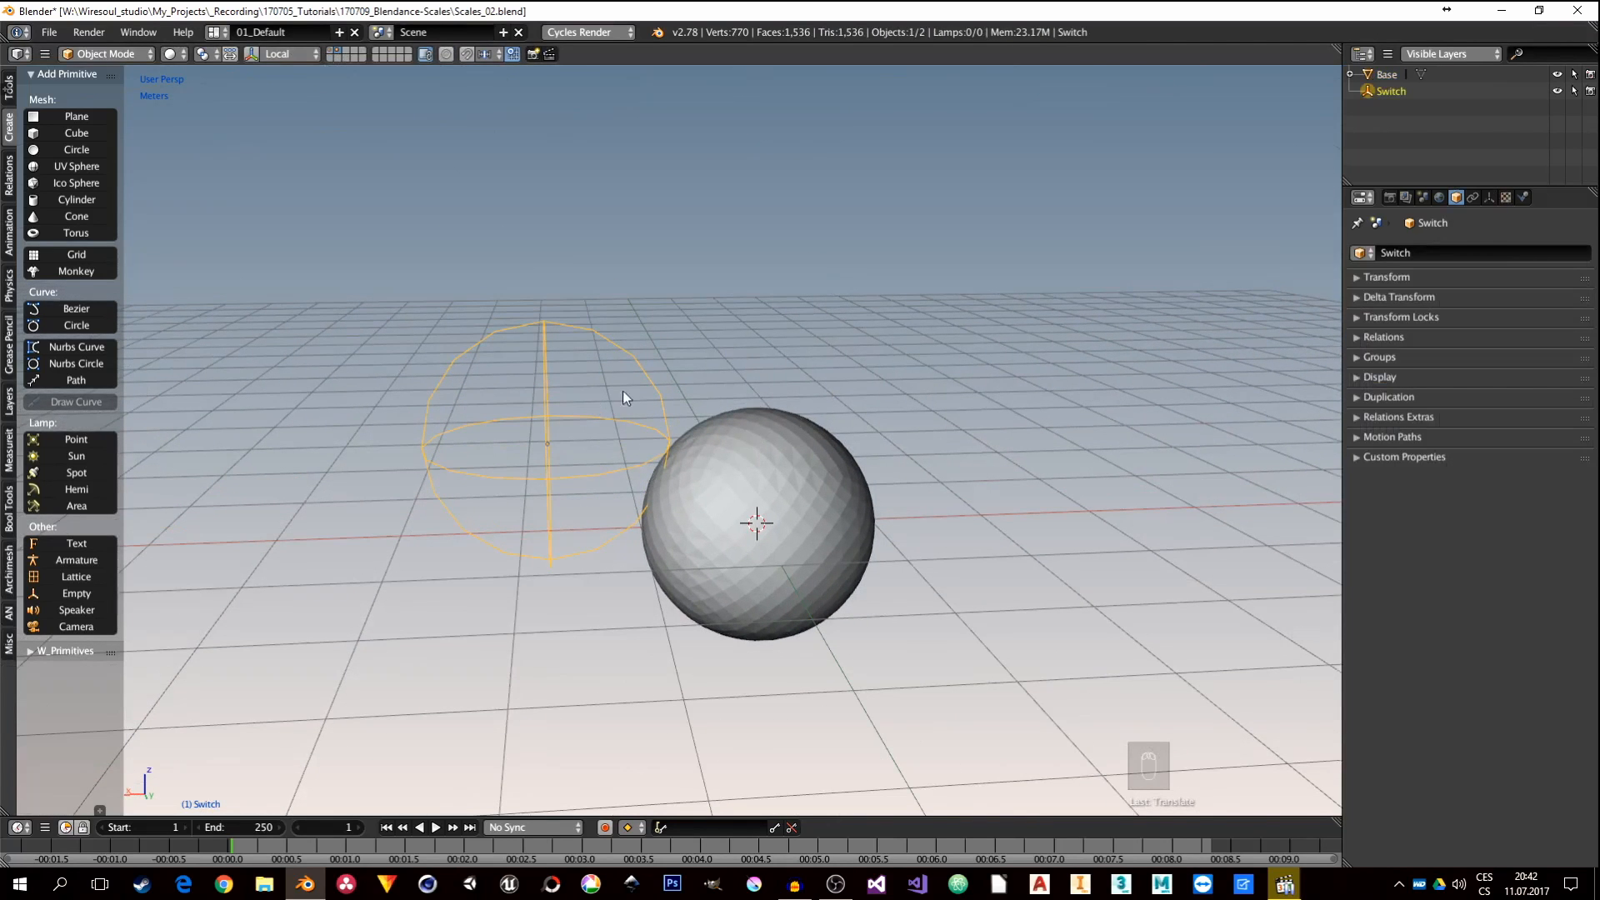
middle_click_drag(622, 390, 591, 466)
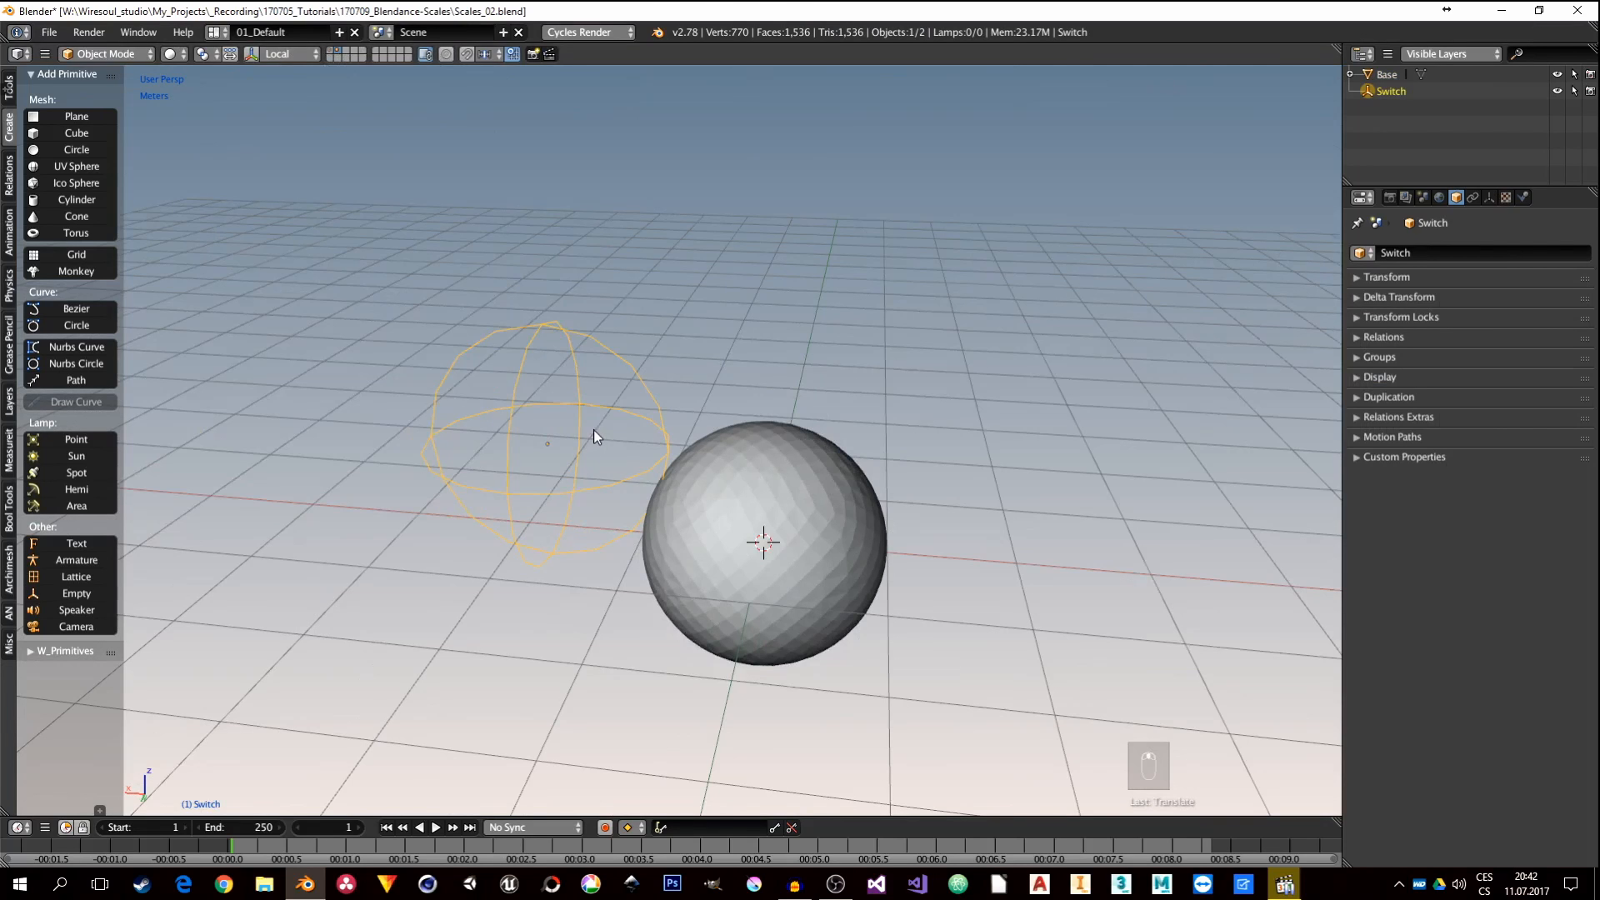
key("shift+d")
right_click(593, 457)
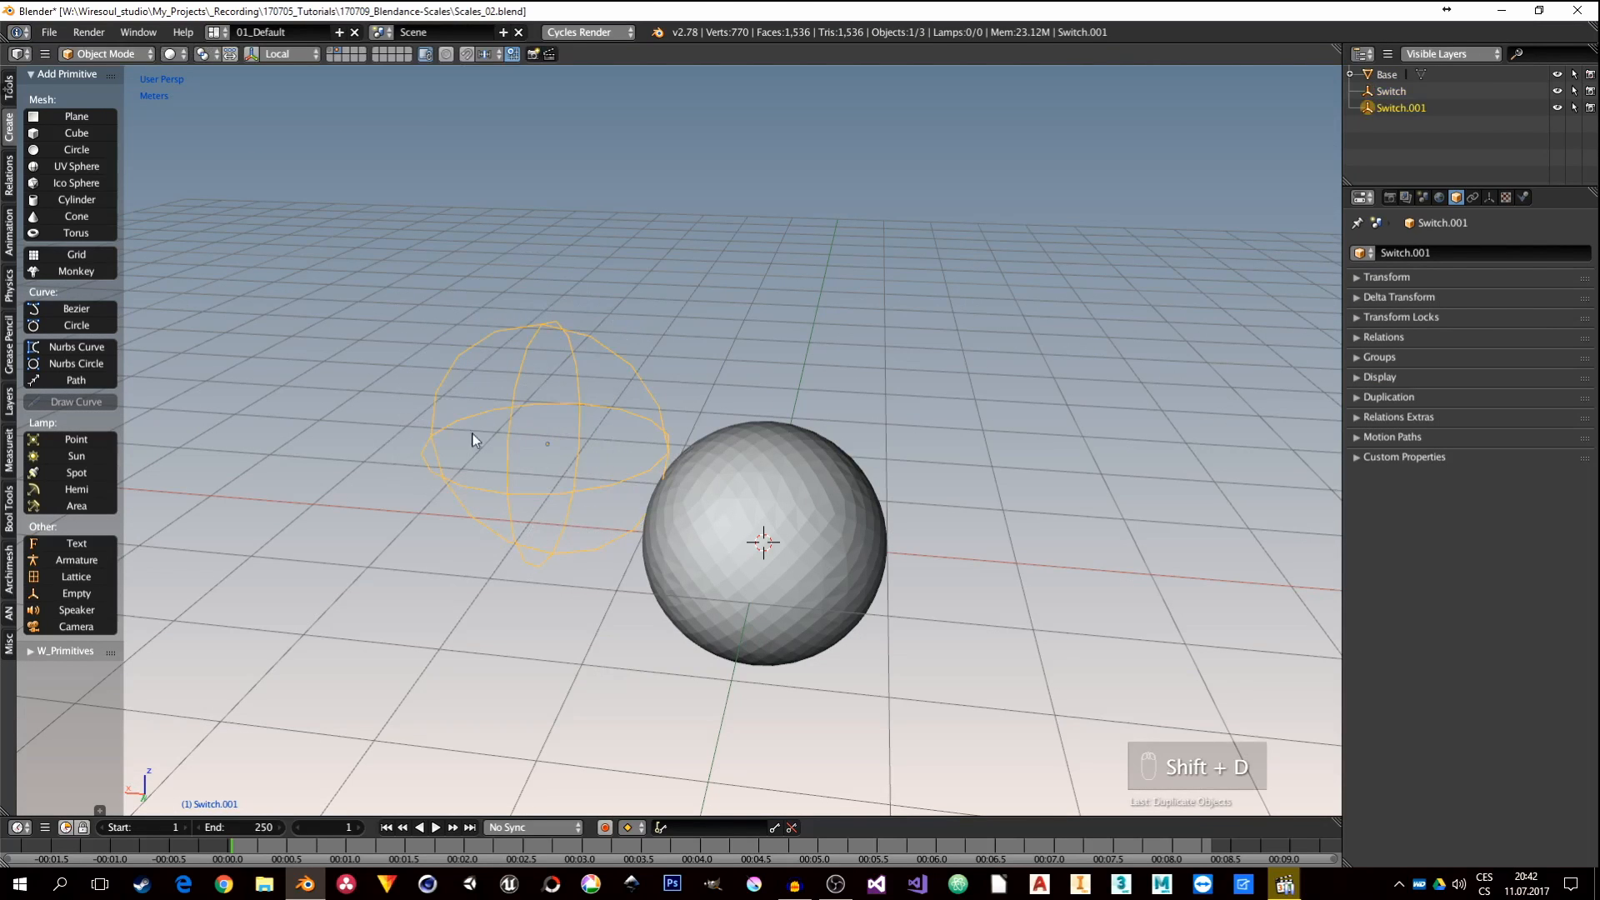
double_click(1400, 108)
type("Blend")
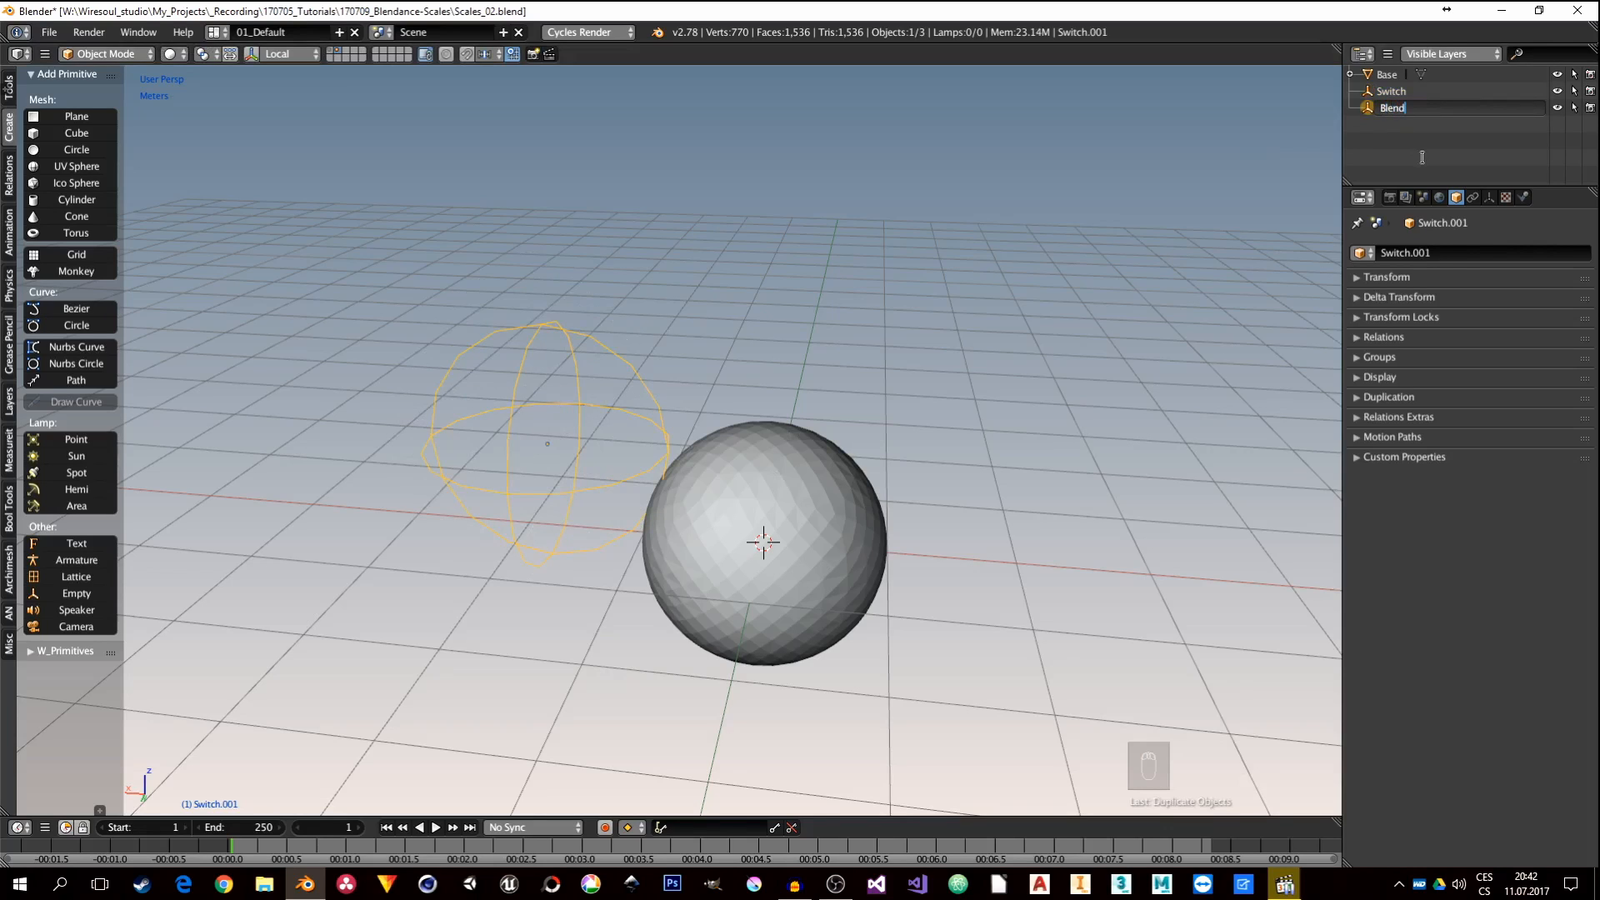
key("Return")
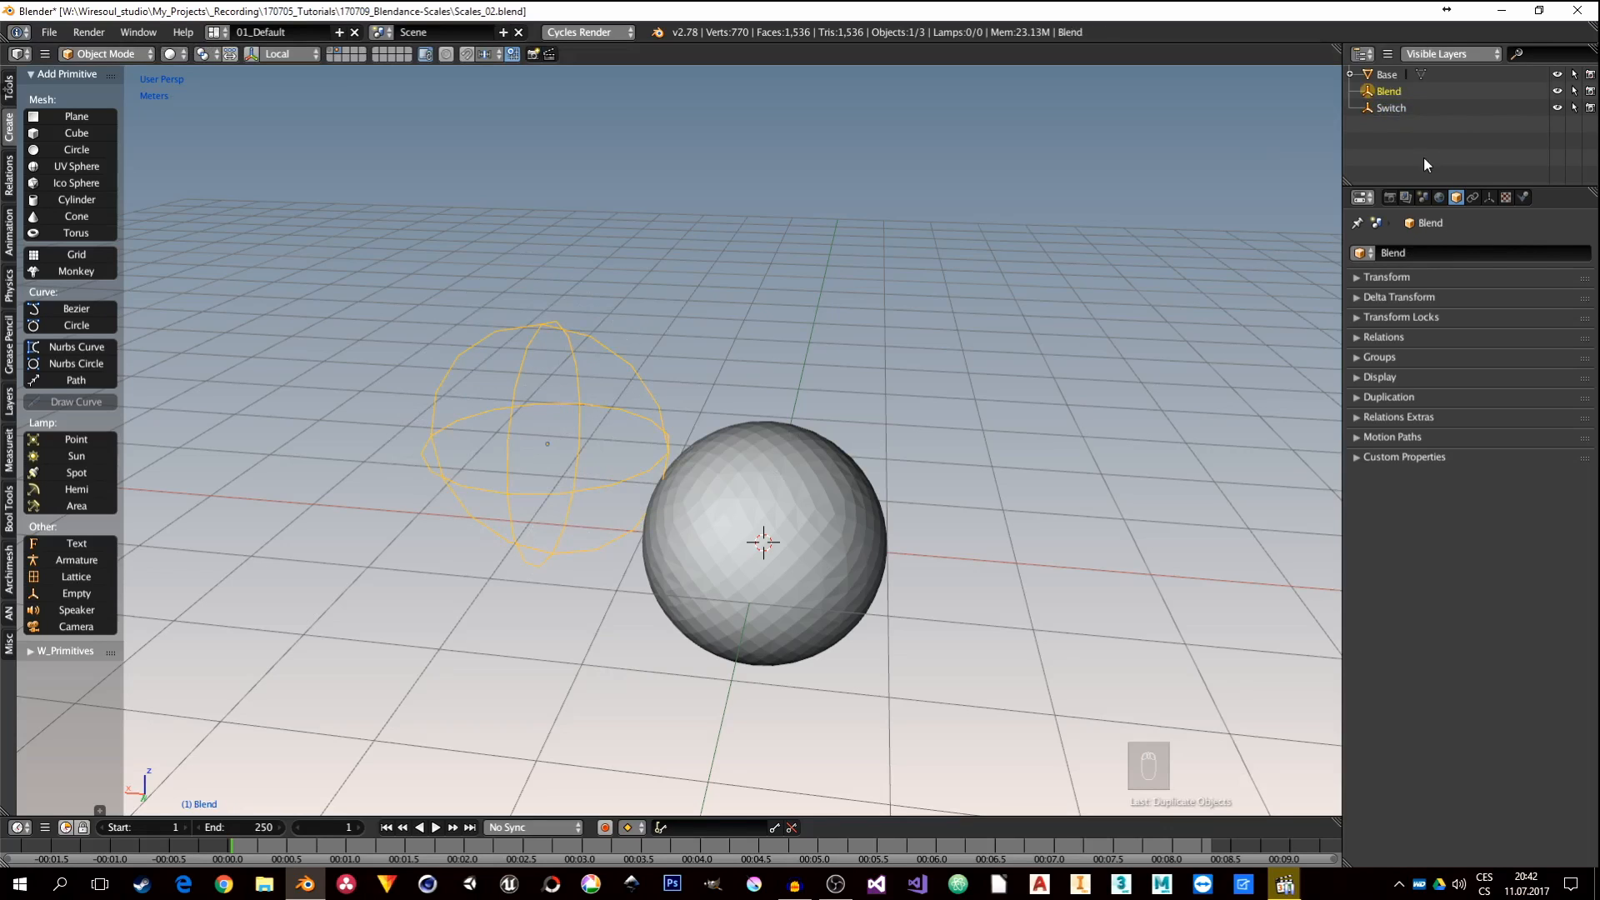
Step: Parent the Blend empty to Switch and scale Blend up so that it surrounds Switch
left_click_drag(1368, 94, 1372, 107)
left_click(1350, 91)
left_click(1390, 91)
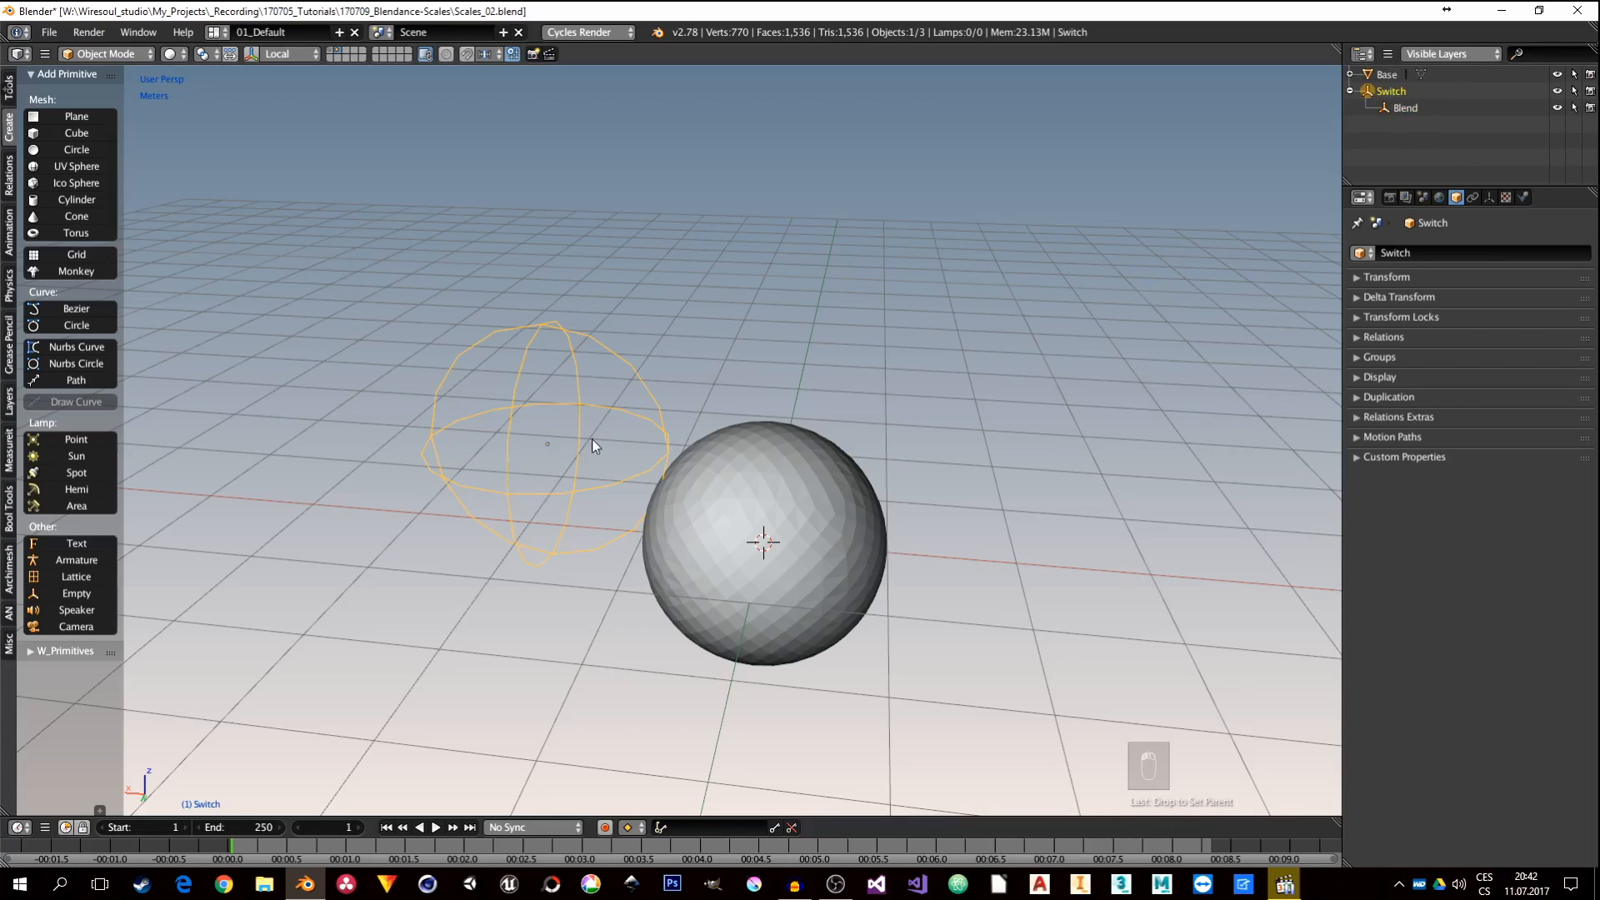
left_click(1409, 107)
key("s")
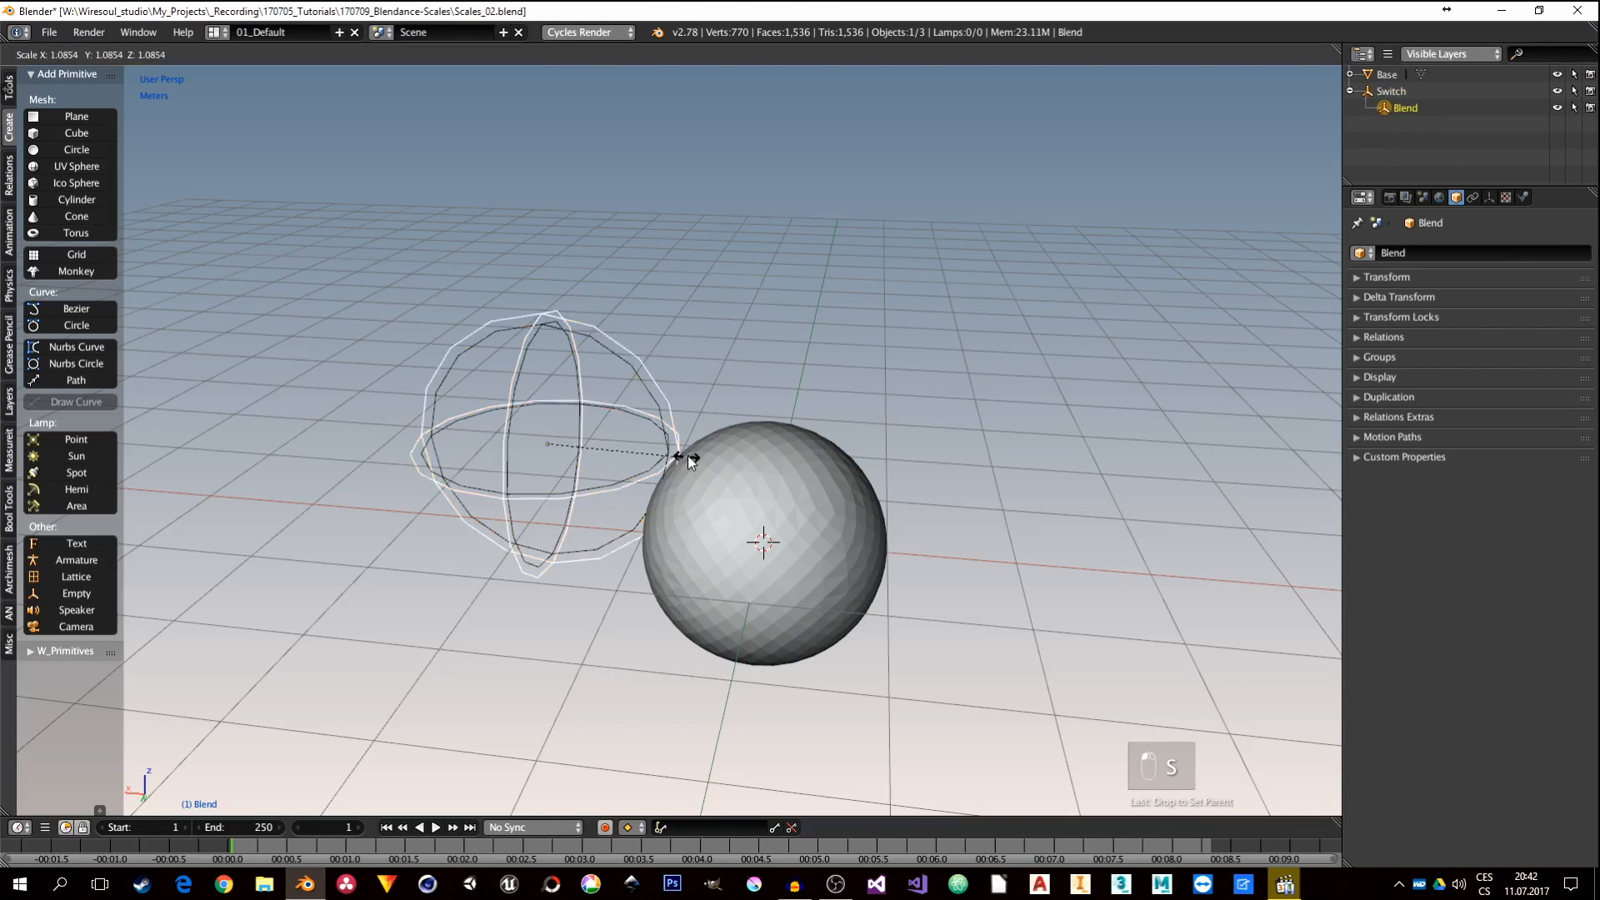
left_click(755, 451)
Step: Select the Switch and Blend empties in turn and compare their extents beside the Base sphere
right_click(668, 462)
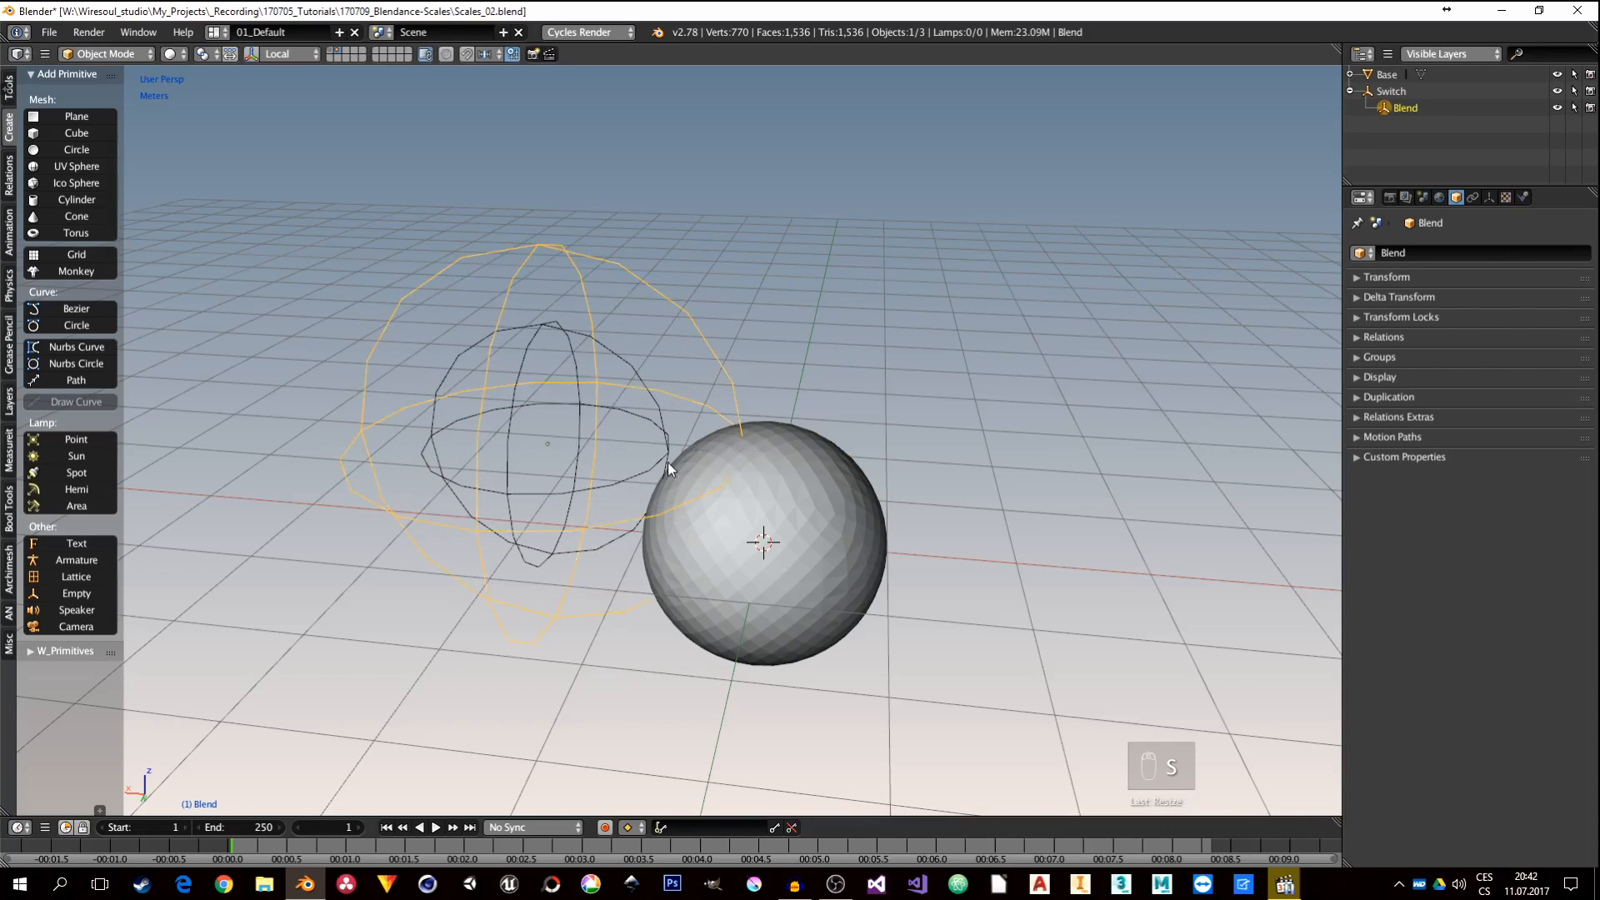
scroll(662, 464, "up", 2)
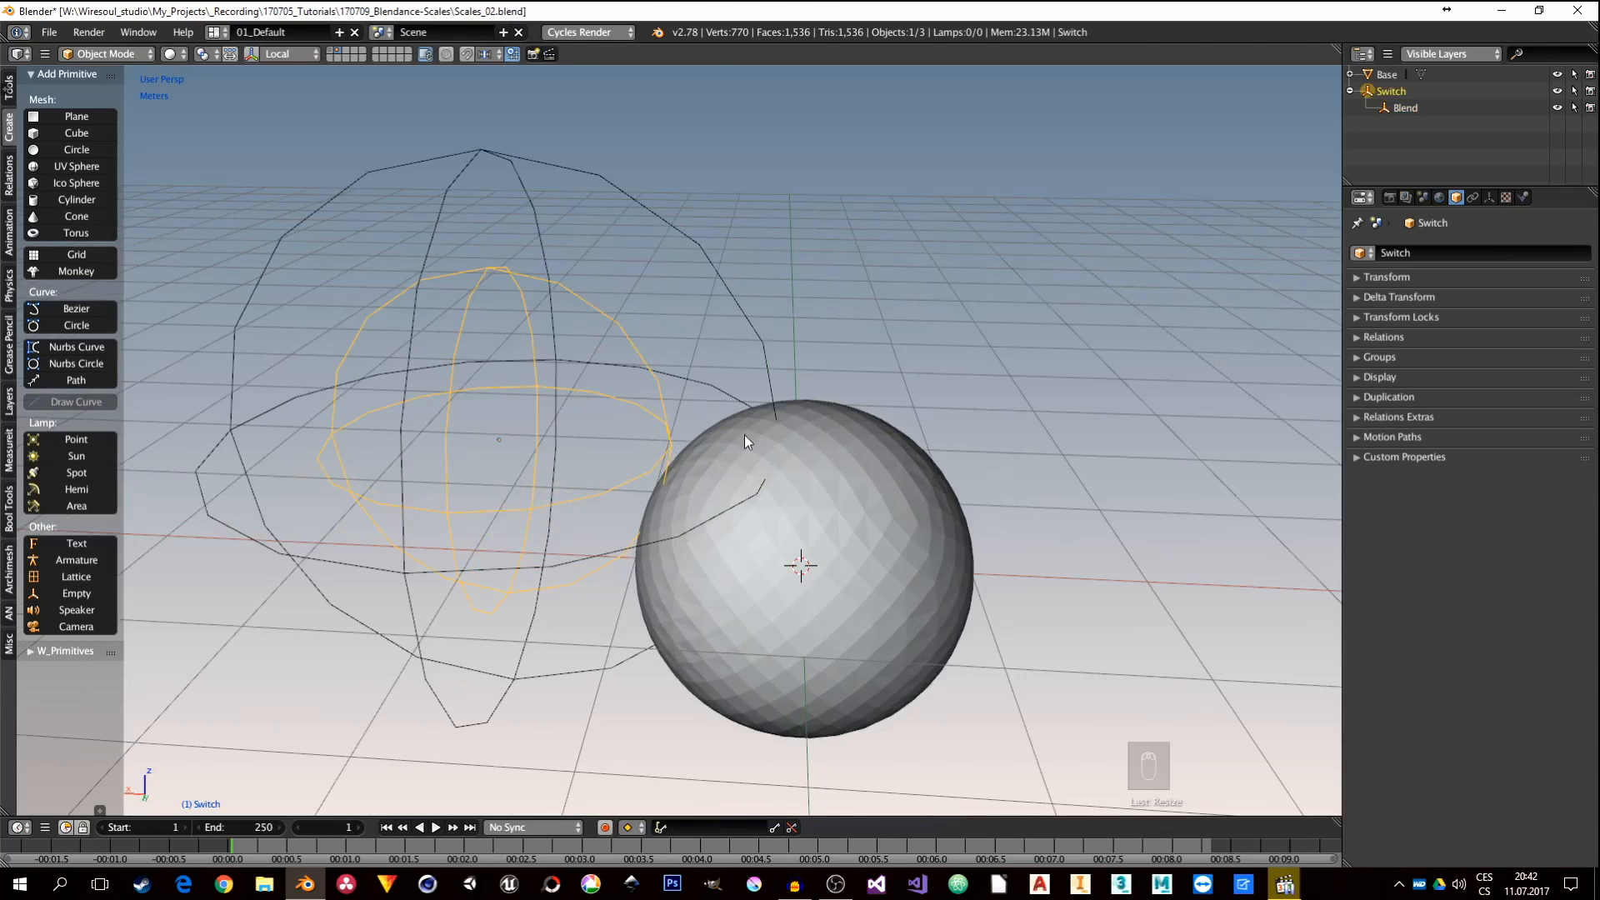
middle_click_drag(777, 447, 726, 508)
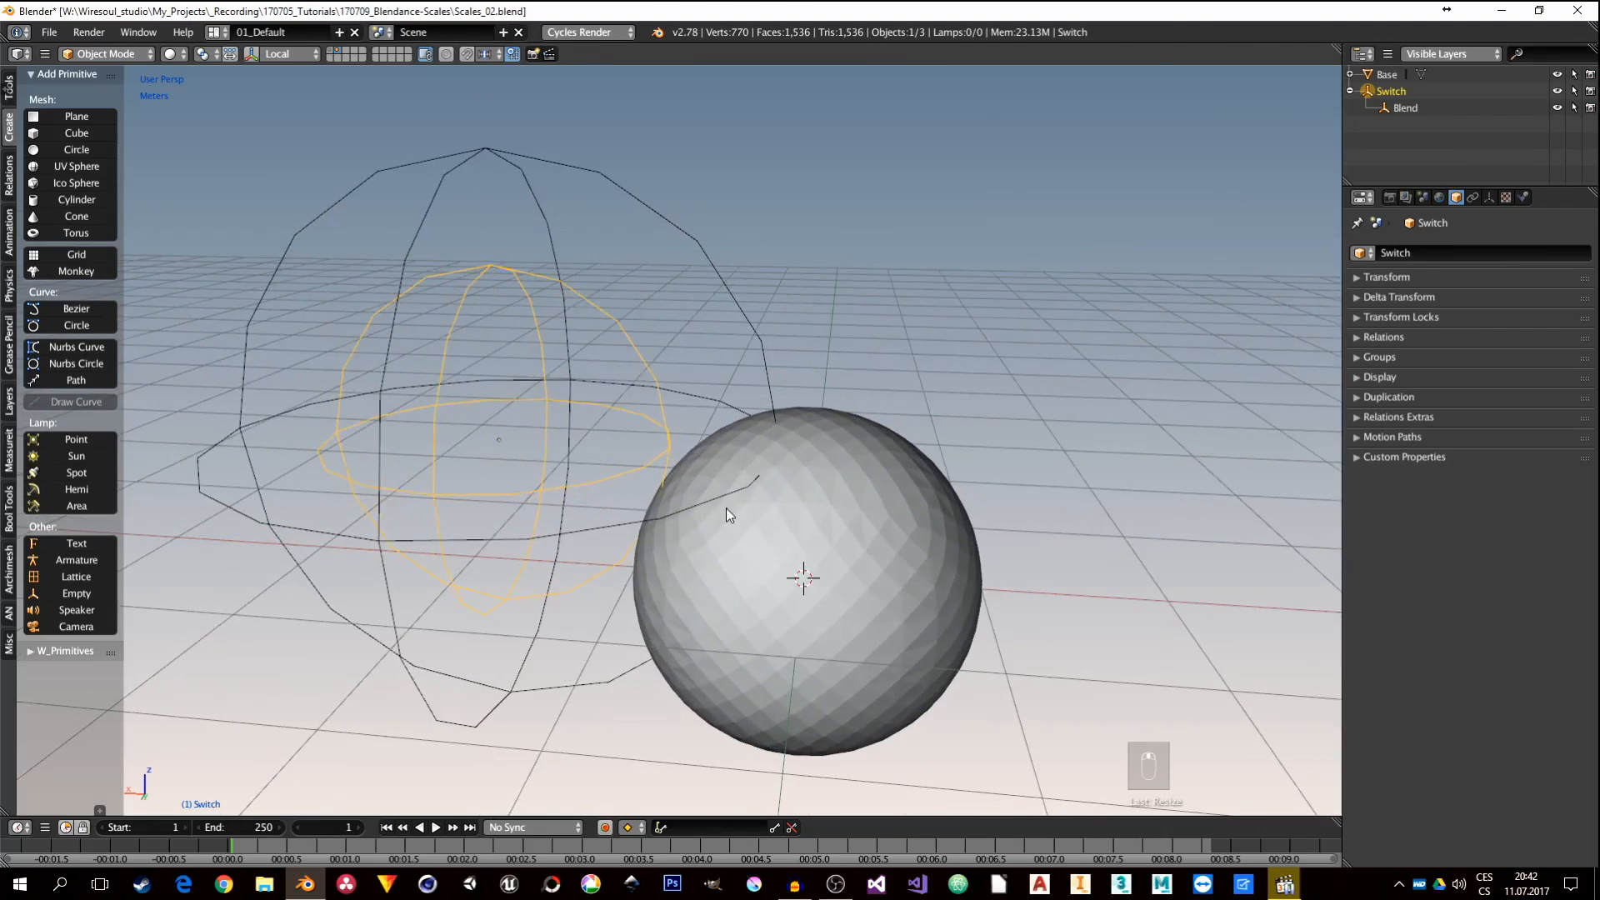
right_click(768, 455)
scroll(769, 455, "down", 2)
middle_click_drag(768, 455, 727, 443)
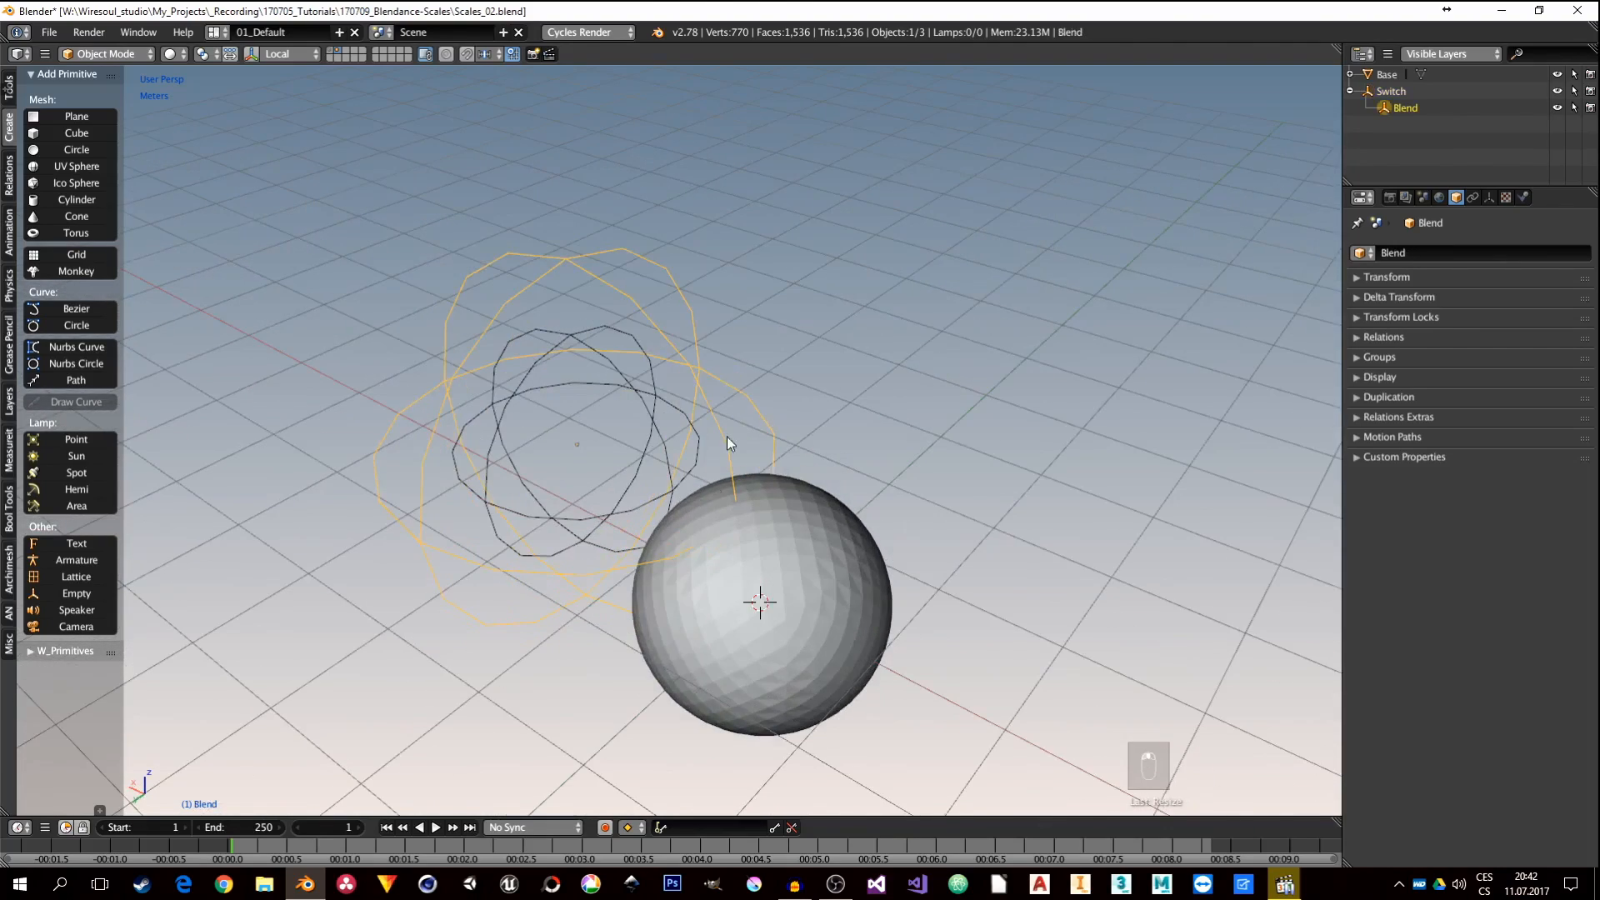
Step: Move the Switch empty together with its child Blend to just above the Base sphere, in moves of about 1.22 m and 0.76 m
right_click(618, 502)
middle_click_drag(618, 501, 688, 442)
key("g")
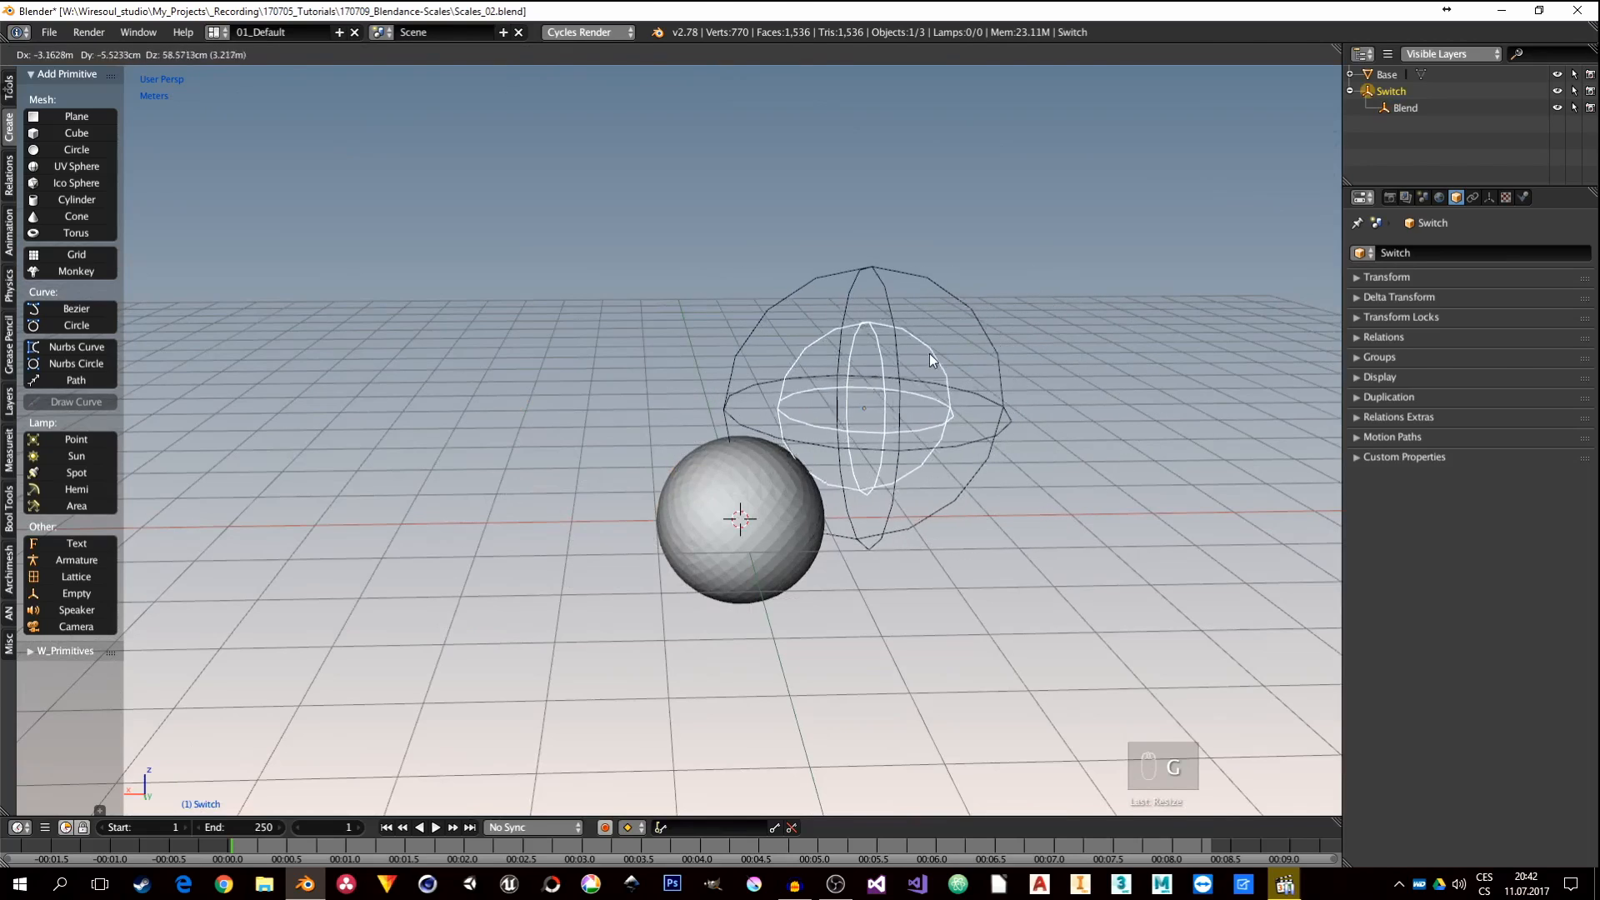
left_click(929, 354)
middle_click_drag(928, 353, 892, 482)
key("g")
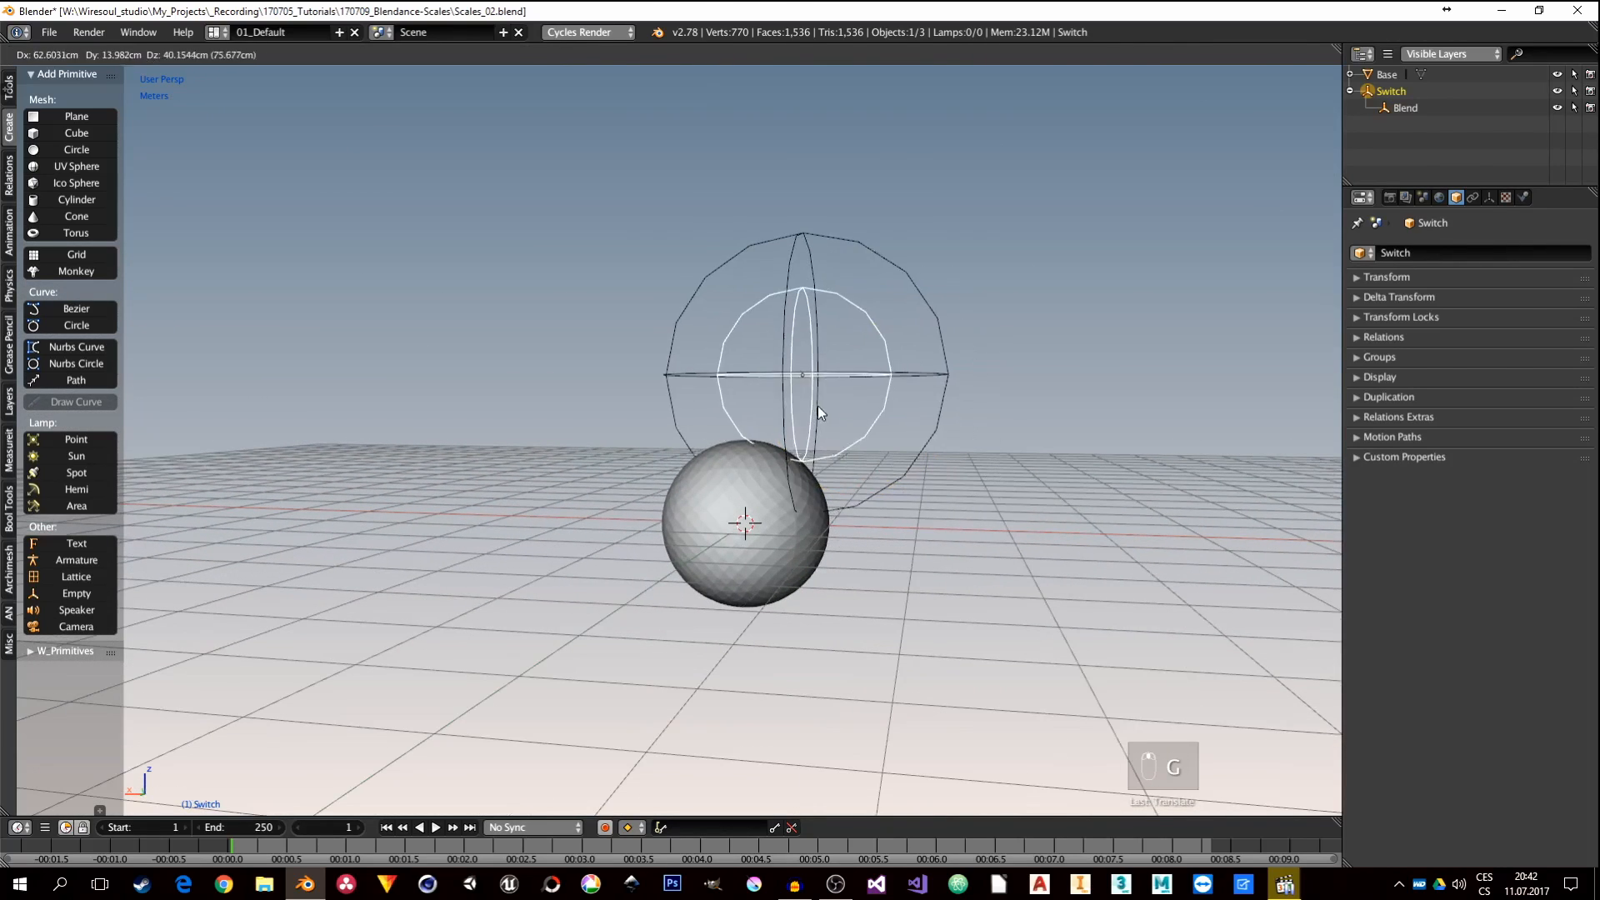
left_click(818, 413)
middle_click_drag(818, 414, 763, 503)
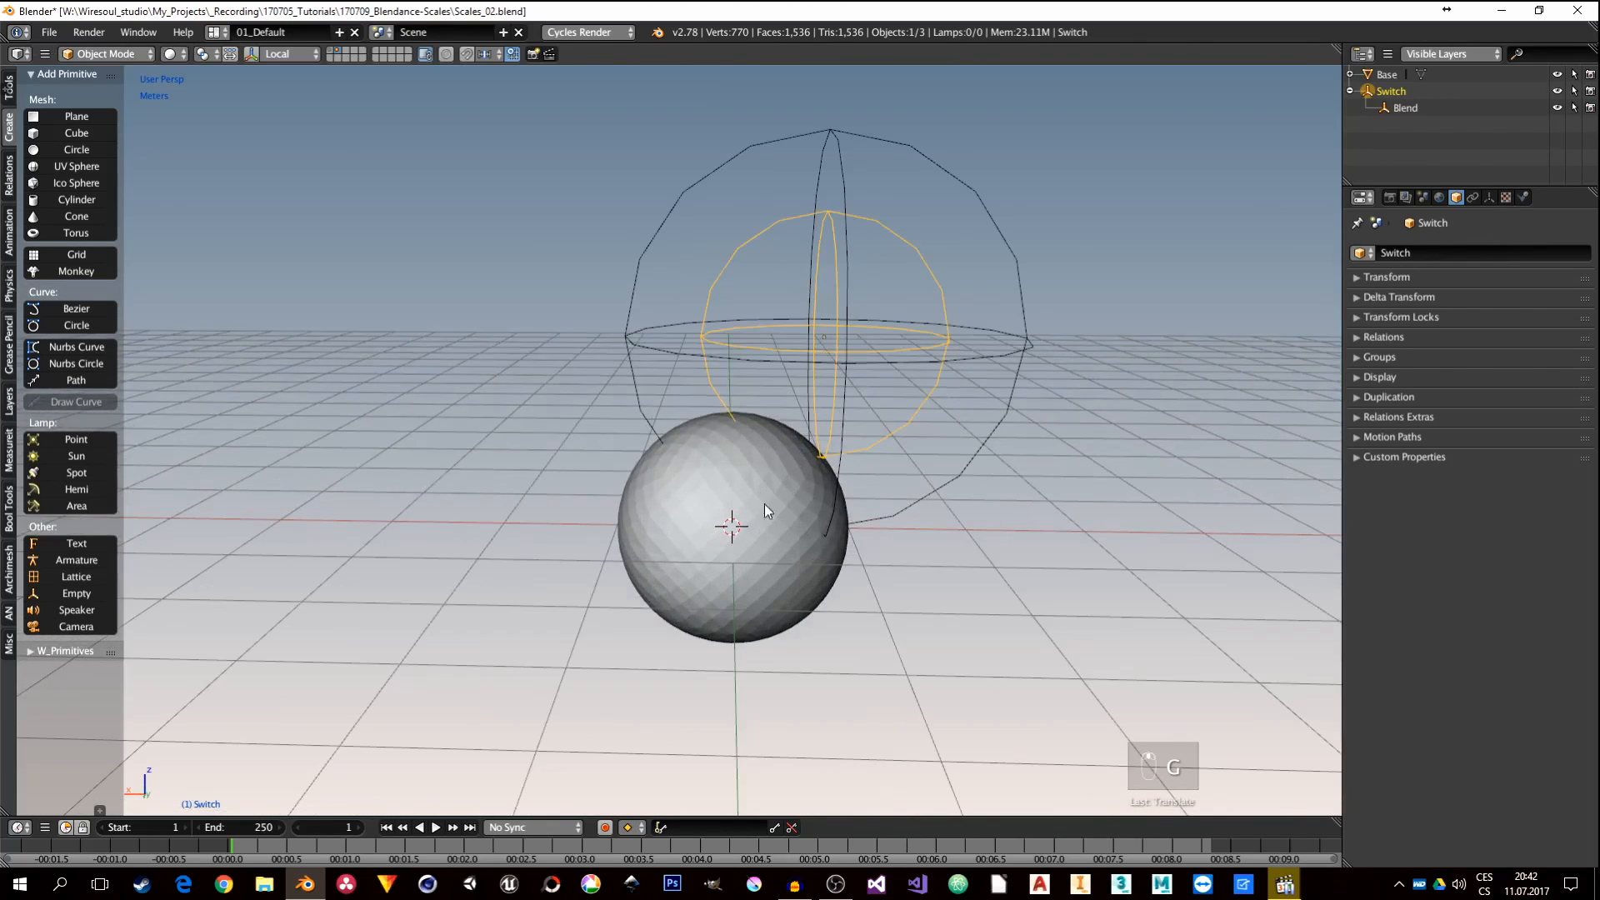
Step: Select the Base sphere and switch to the 02_Nodes screen layout
right_click(753, 572)
middle_click_drag(754, 572, 805, 547)
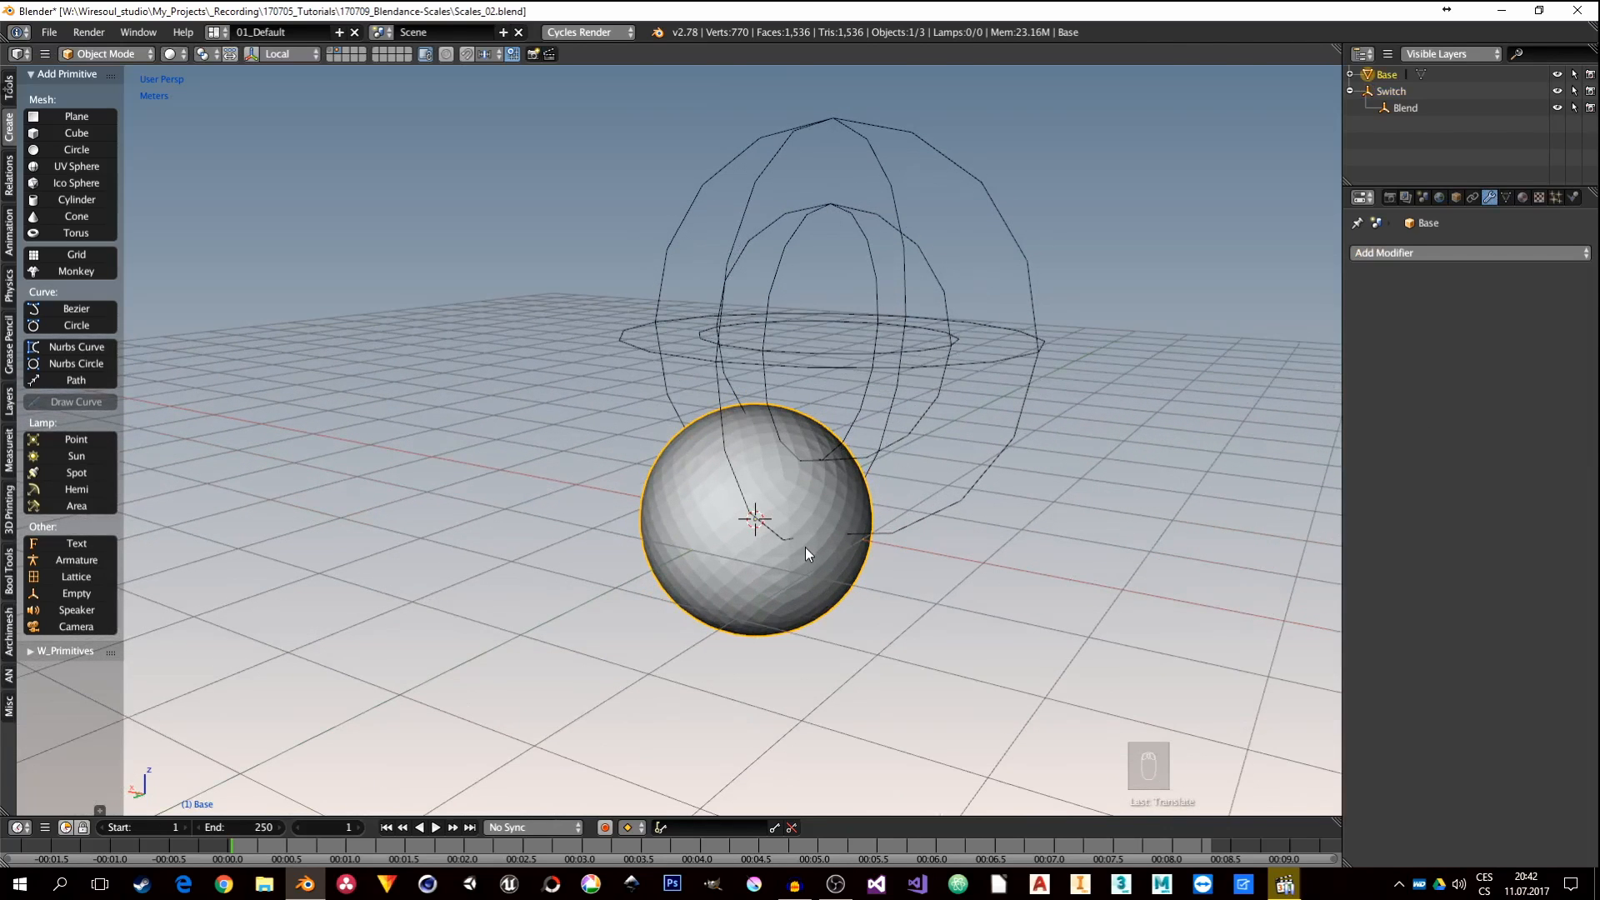
key("ctrl+Right")
scroll(1001, 190, "up", 5)
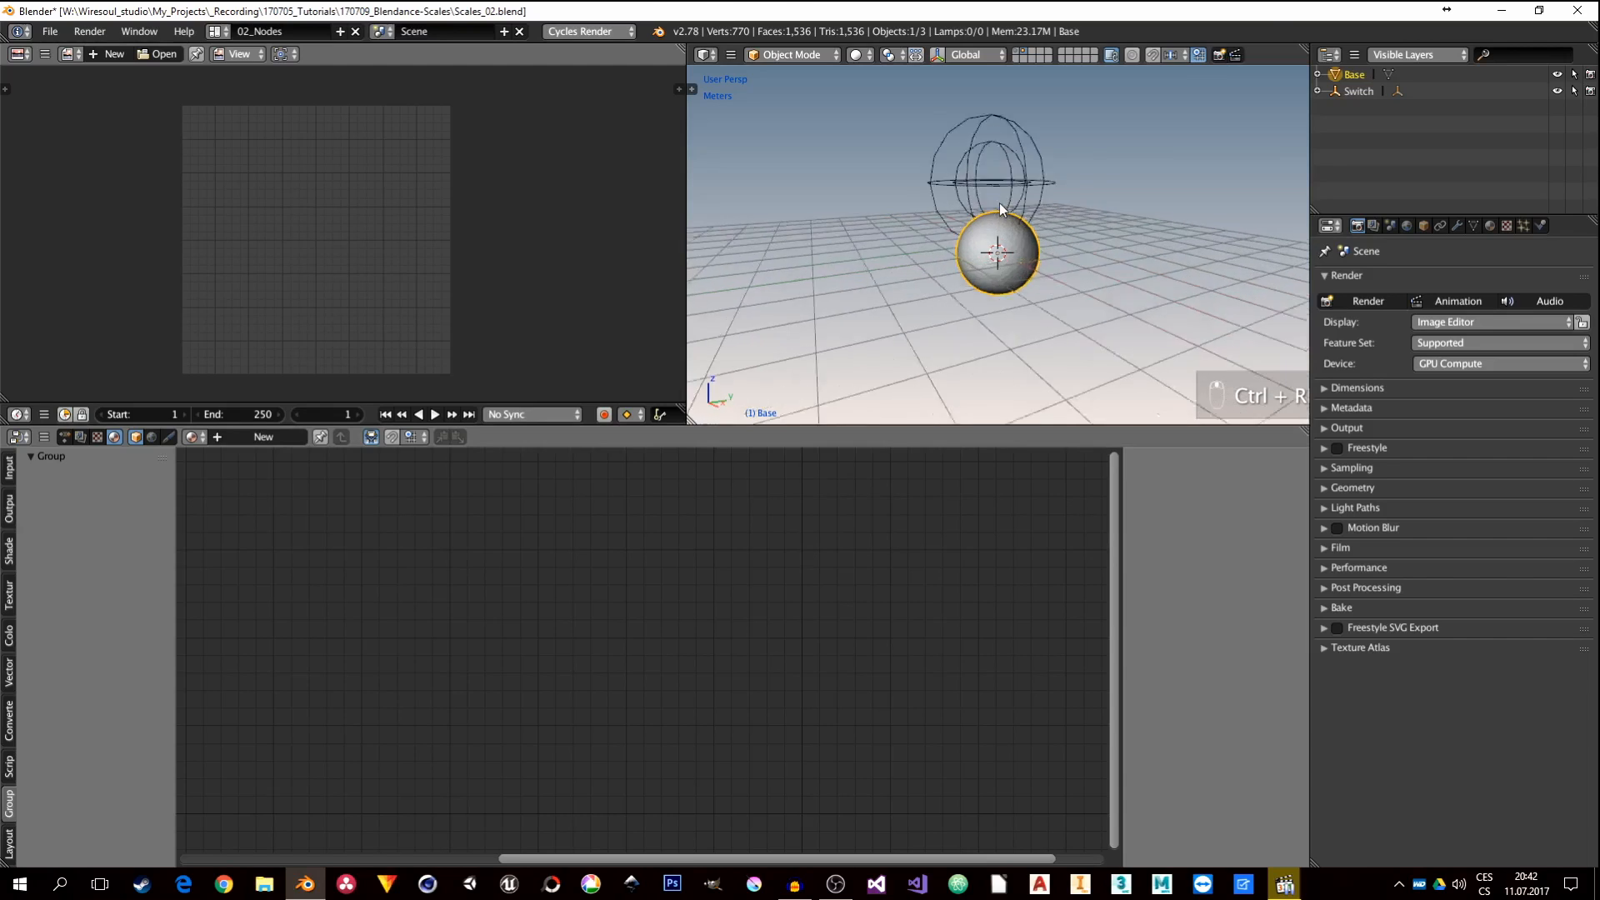
Step: Create a new Animation Nodes tree and have it auto-execute on Tree Changed, Frame Changed and Property Changed instead of Always
left_click(65, 438)
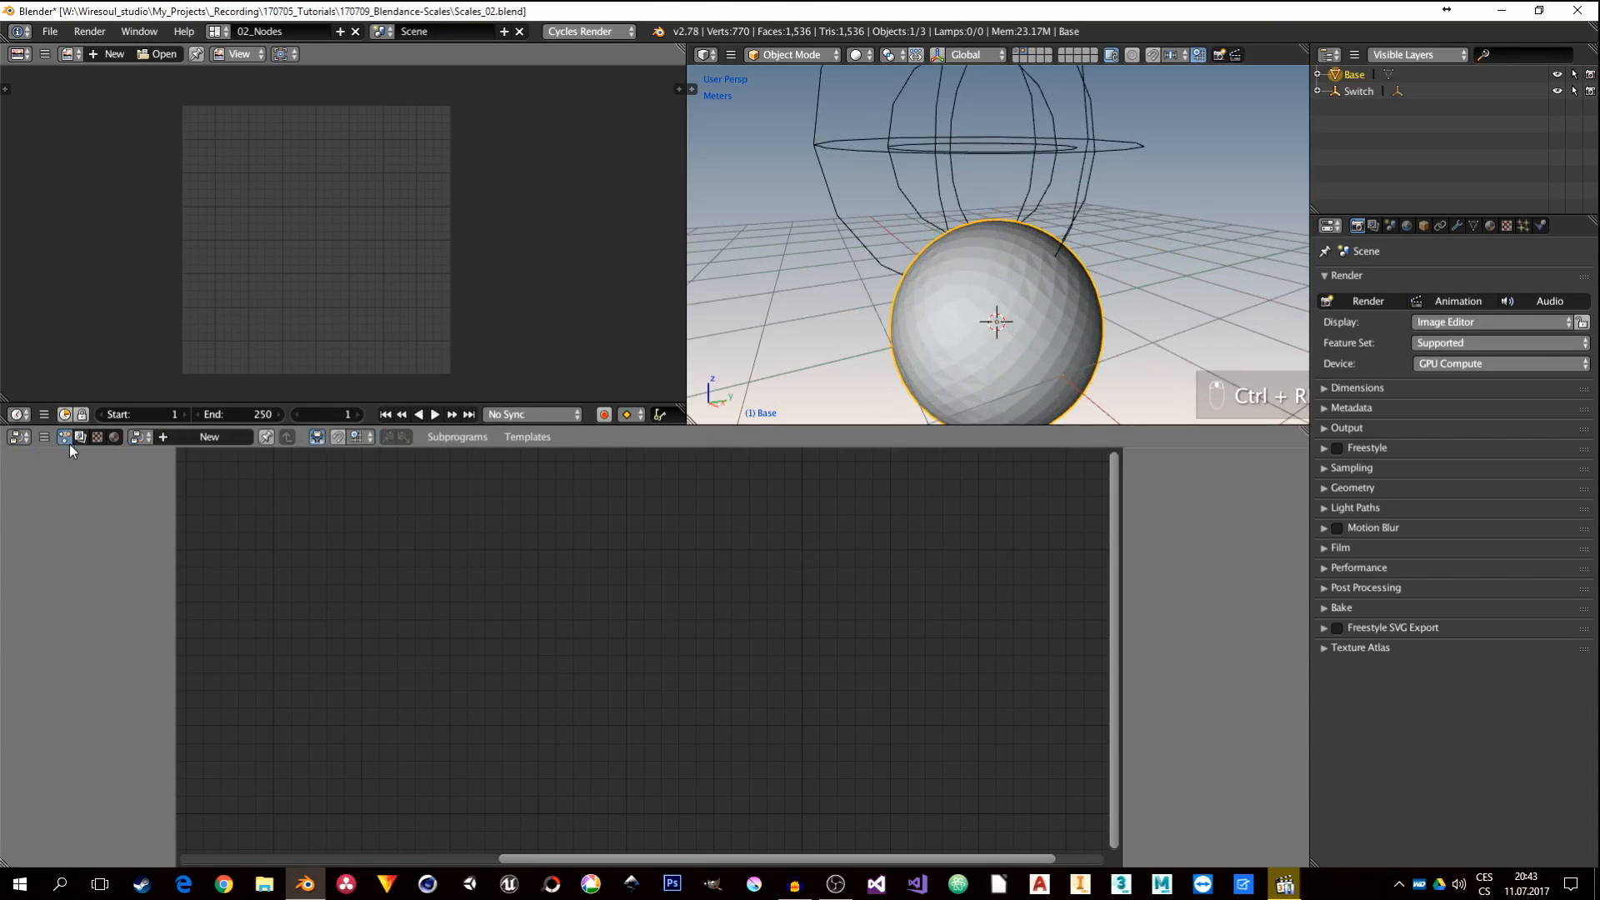
left_click(200, 438)
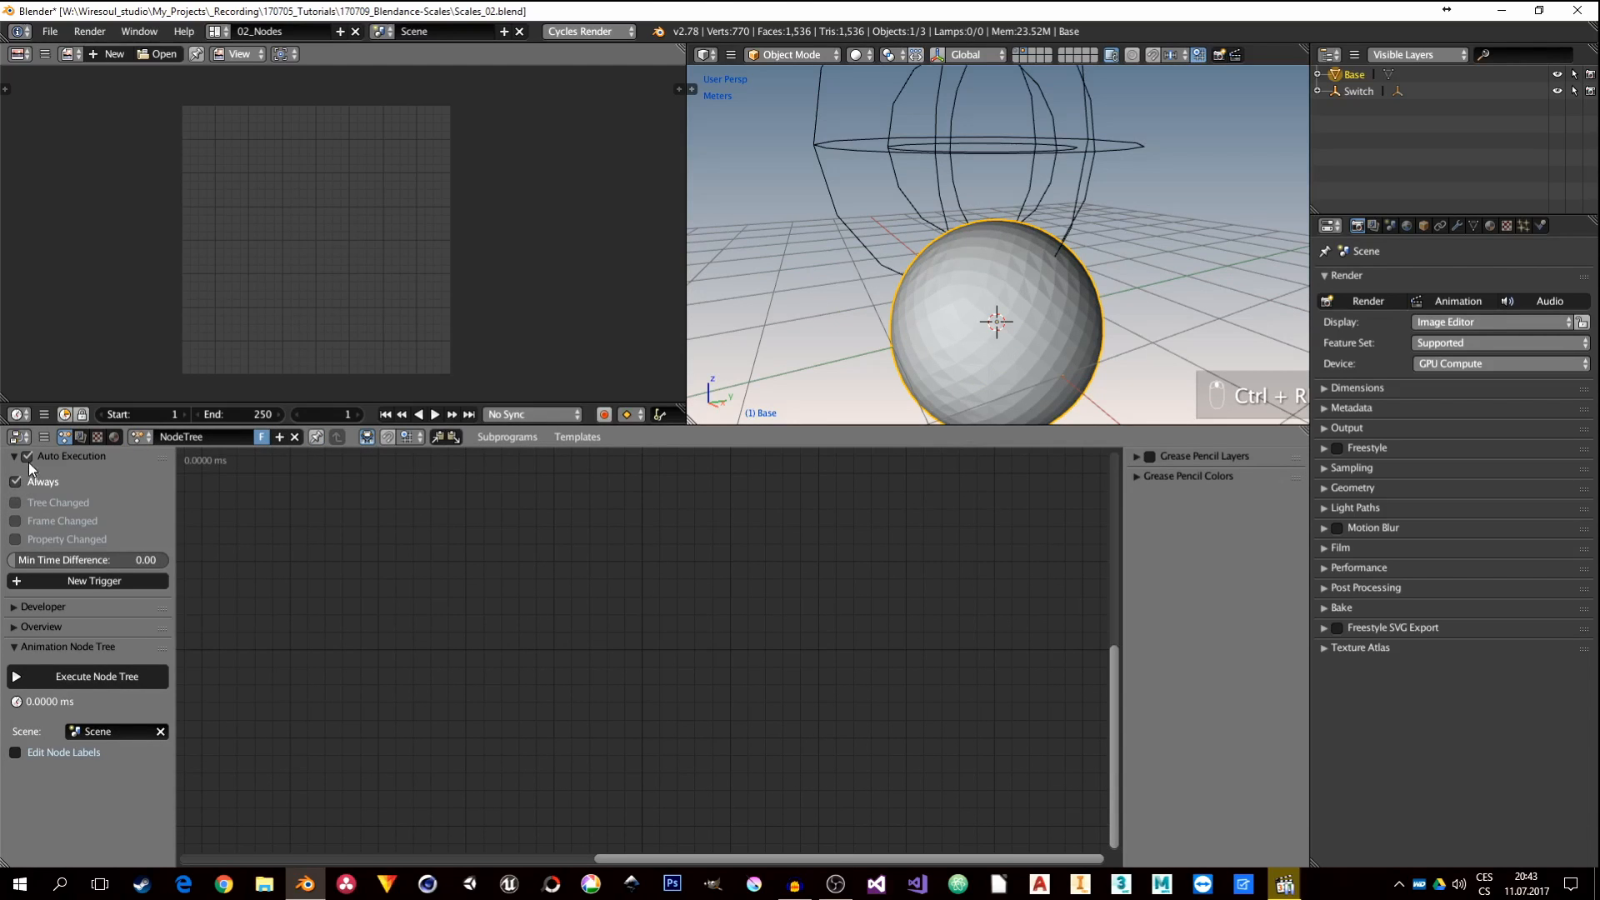
left_click(15, 484)
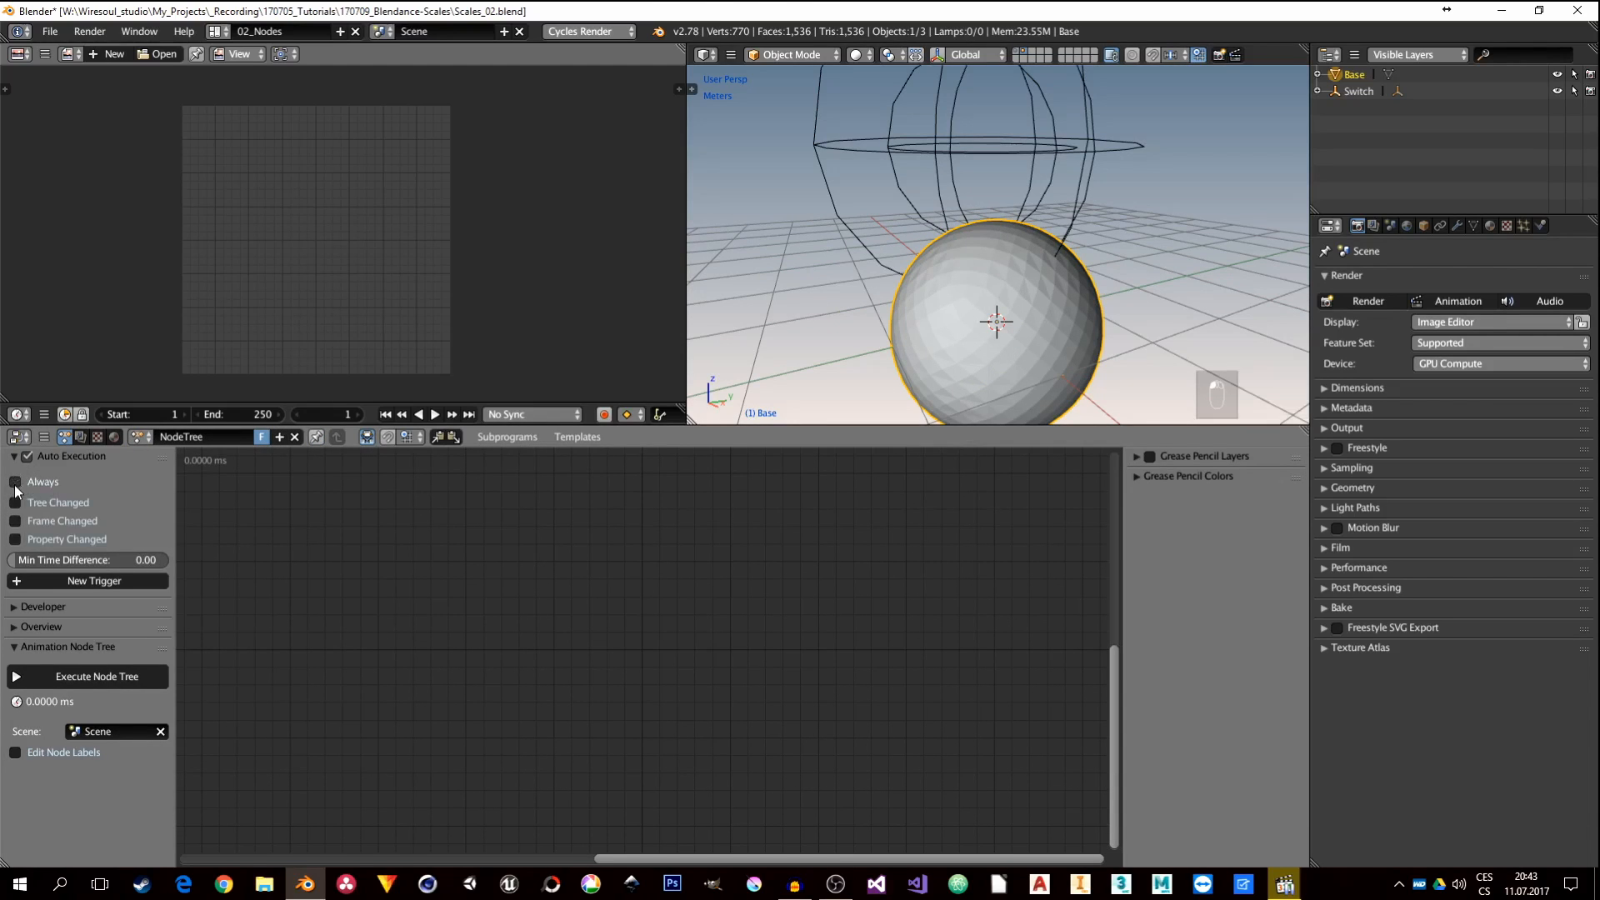
left_click(15, 503)
left_click(15, 521)
left_click(15, 540)
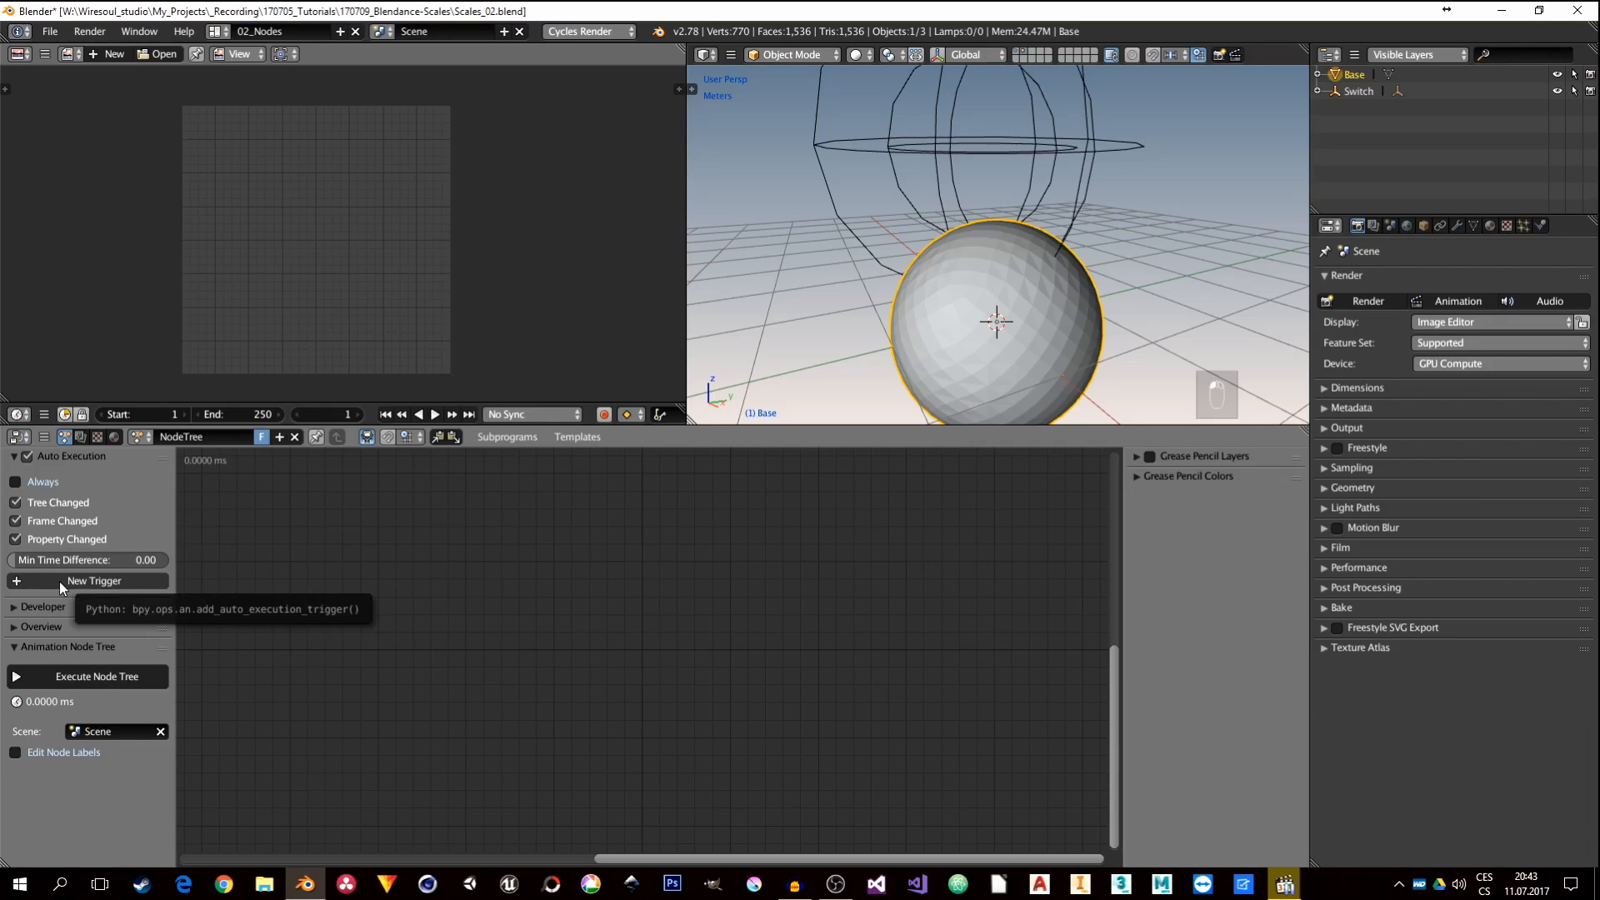
right_click(907, 202)
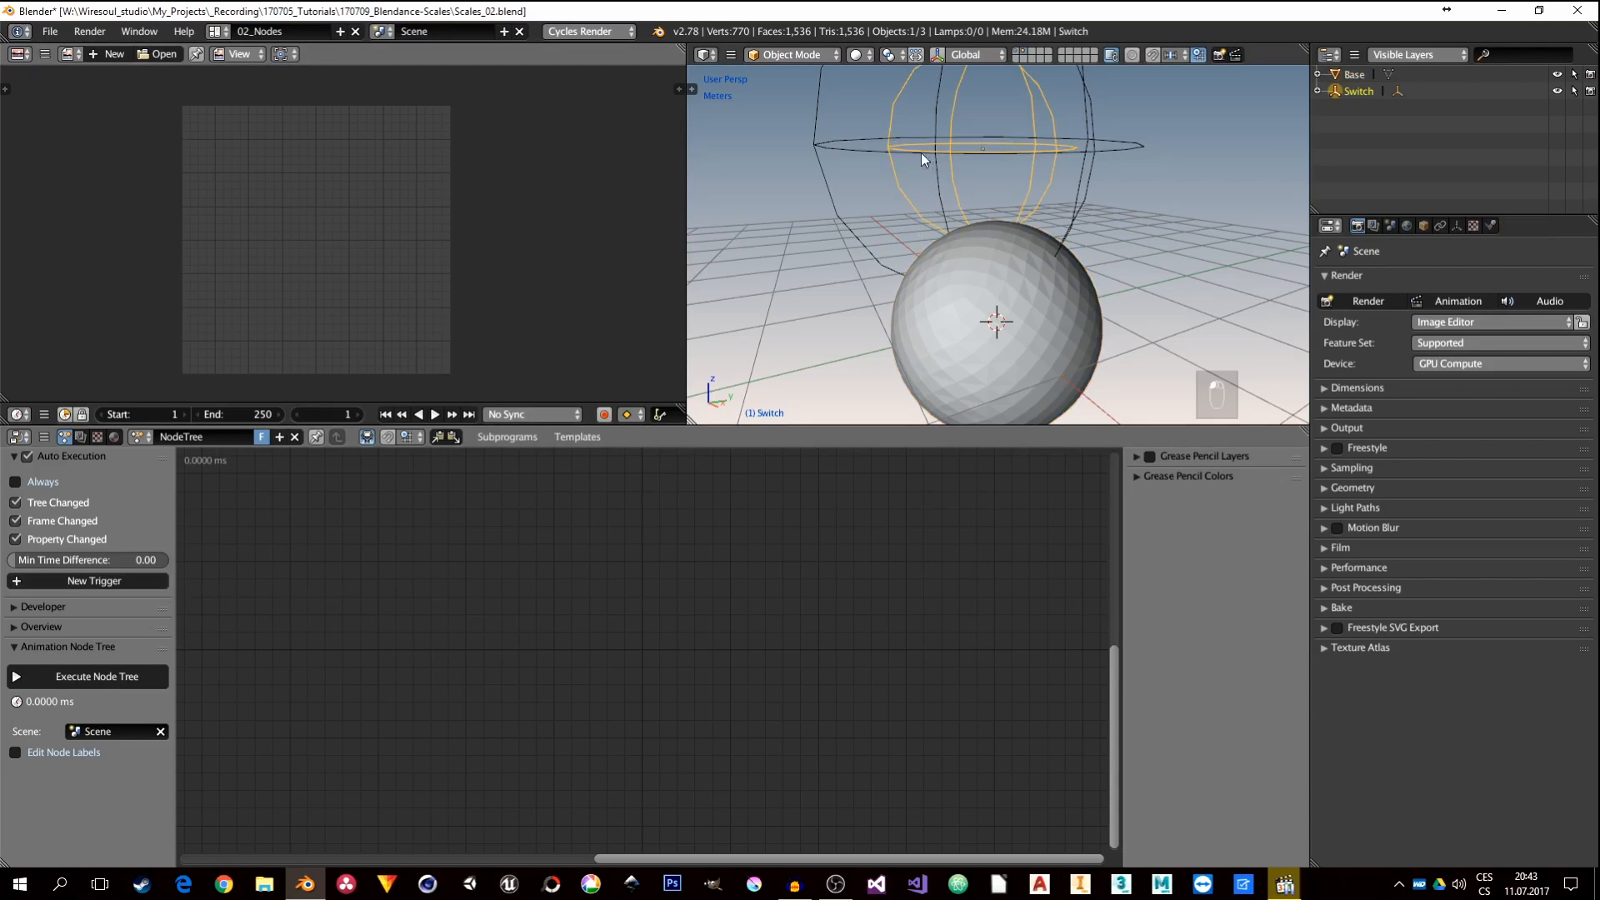
key("g")
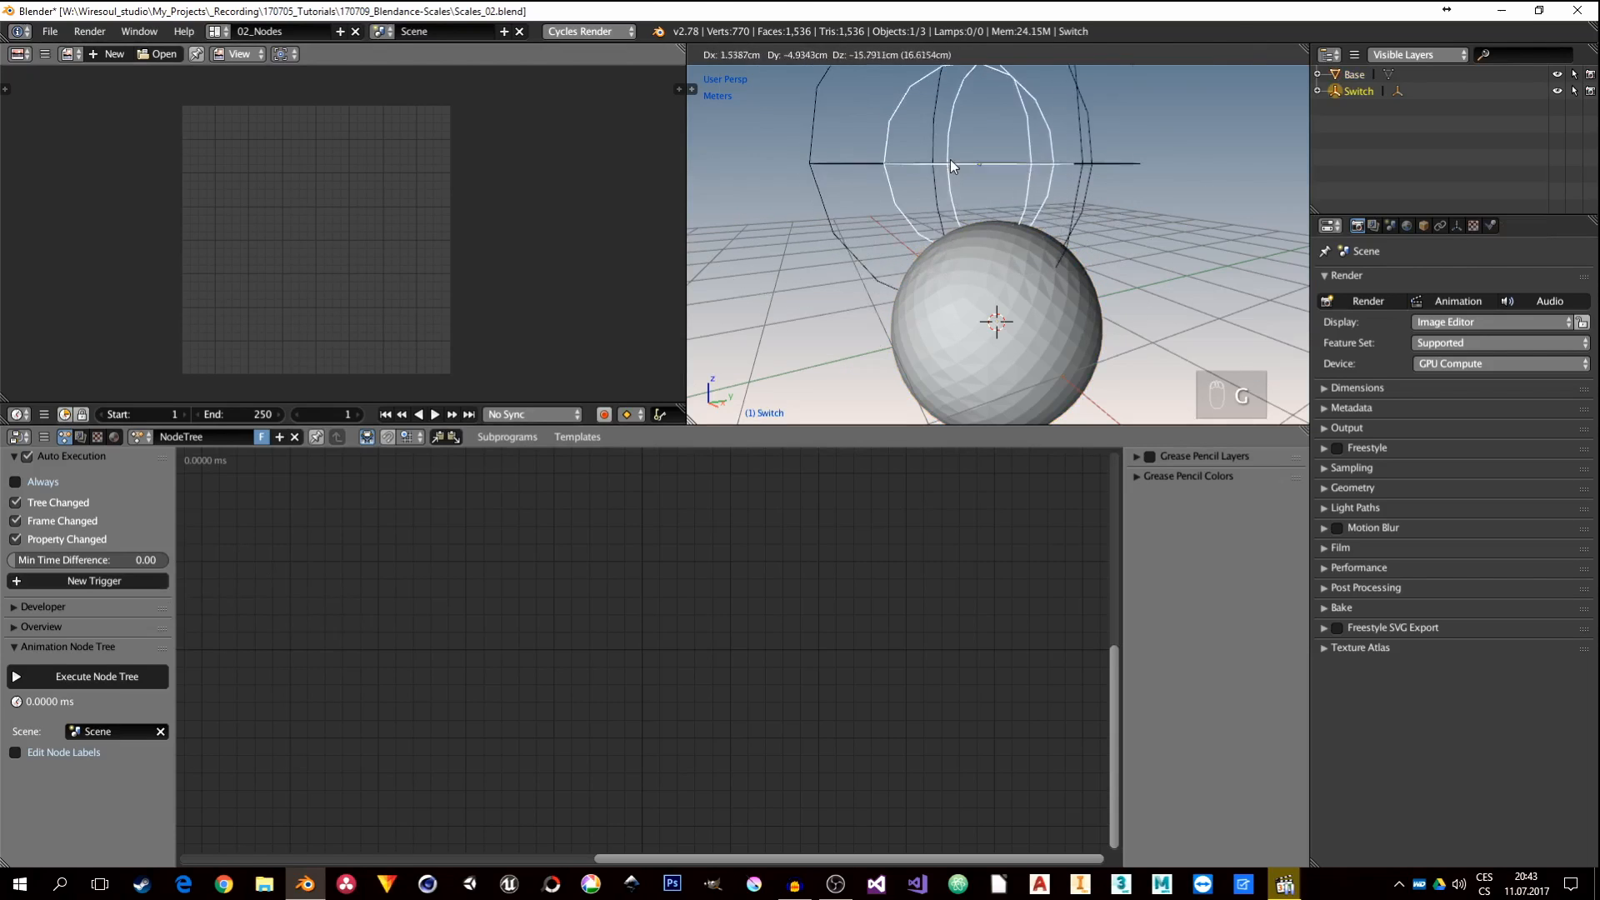
key("s")
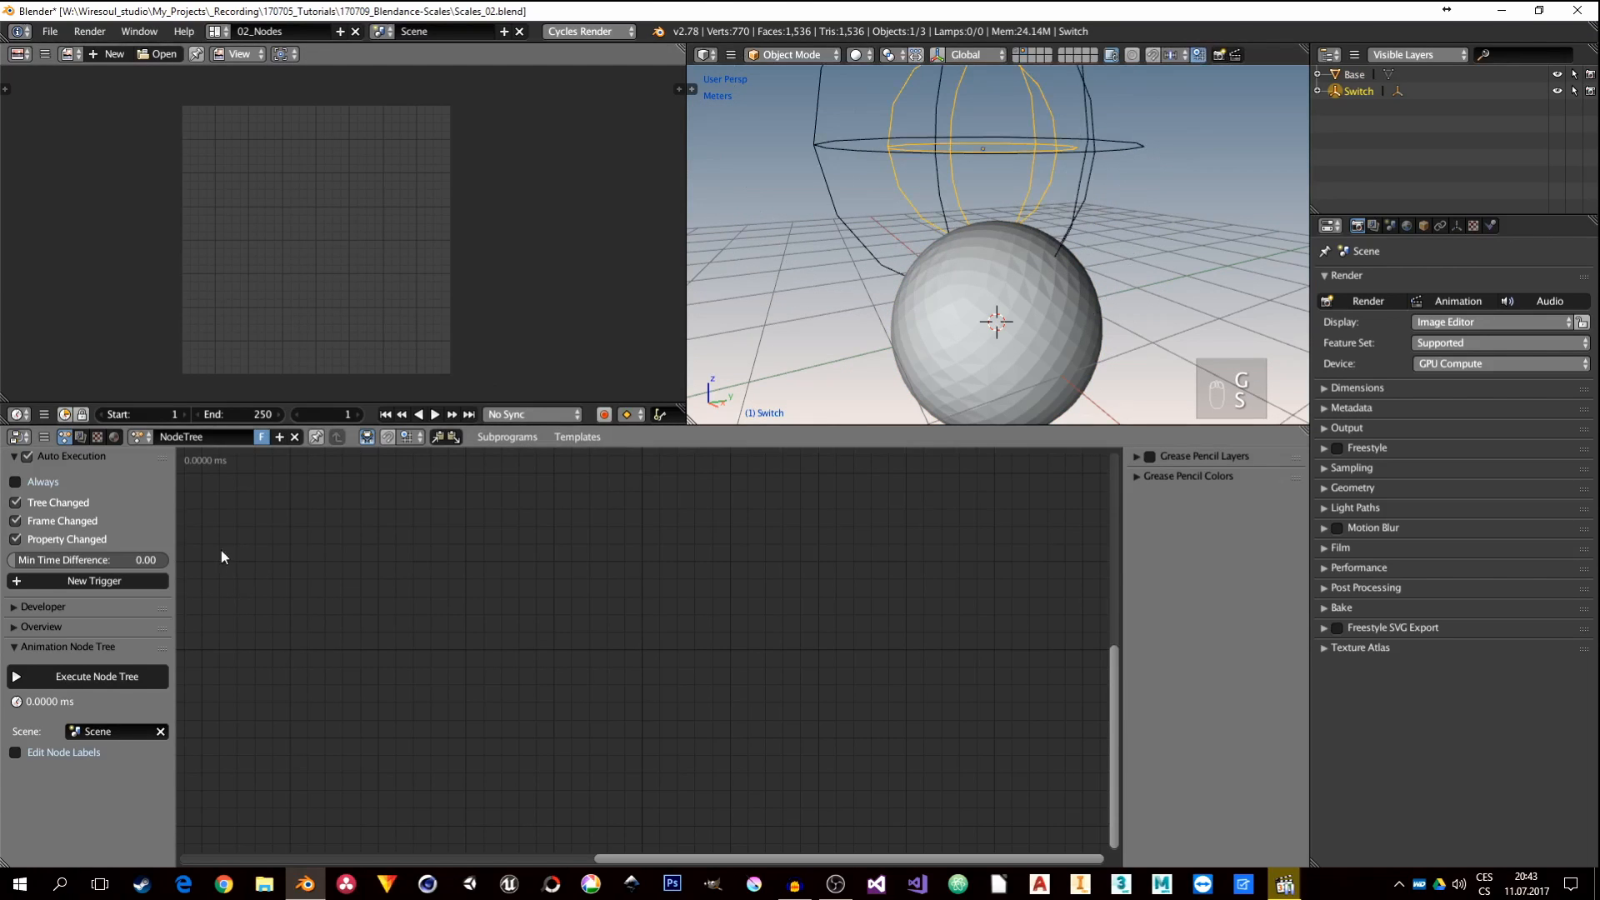
Step: Add a Monitor Property auto-execution trigger of ID type Object that watches the Switch empty's location
left_click(80, 583)
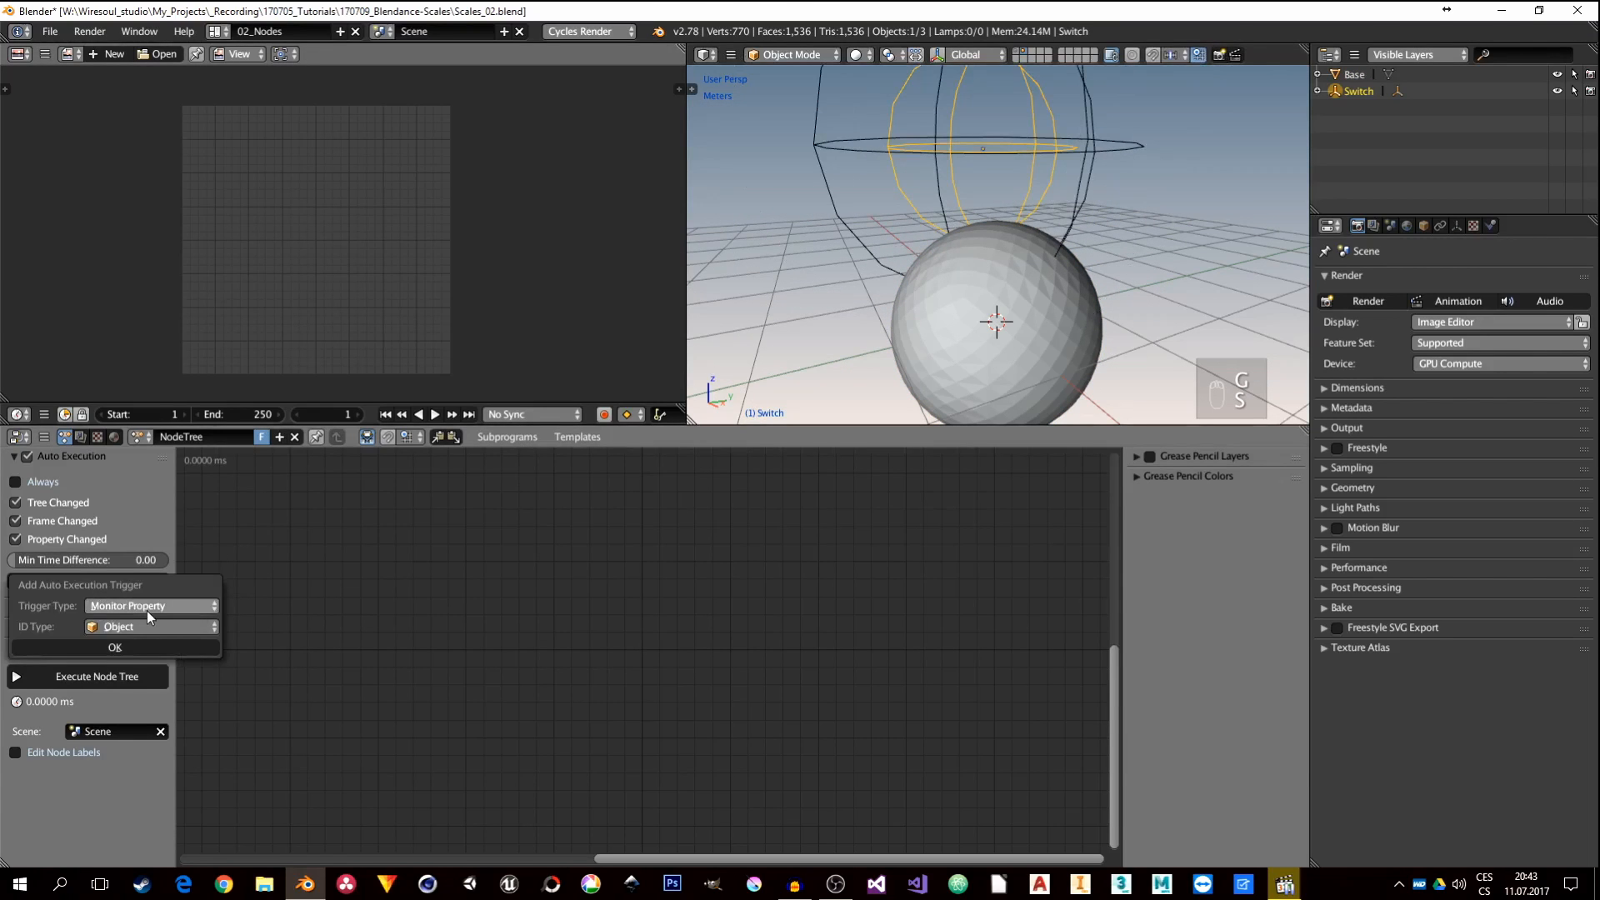
left_click(118, 648)
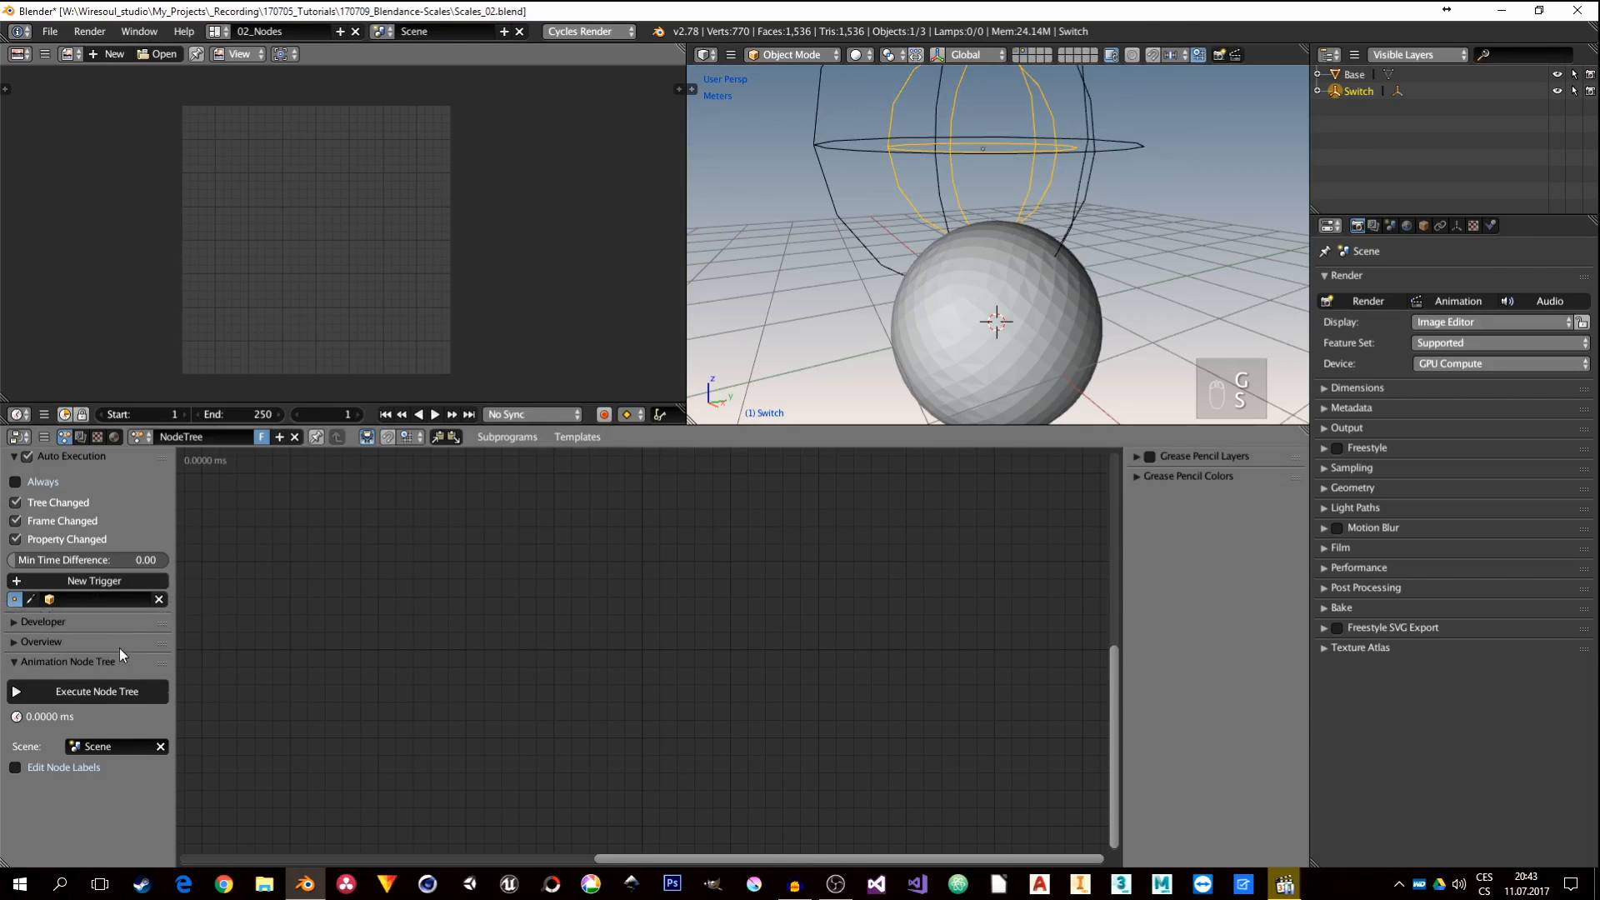
left_click(70, 601)
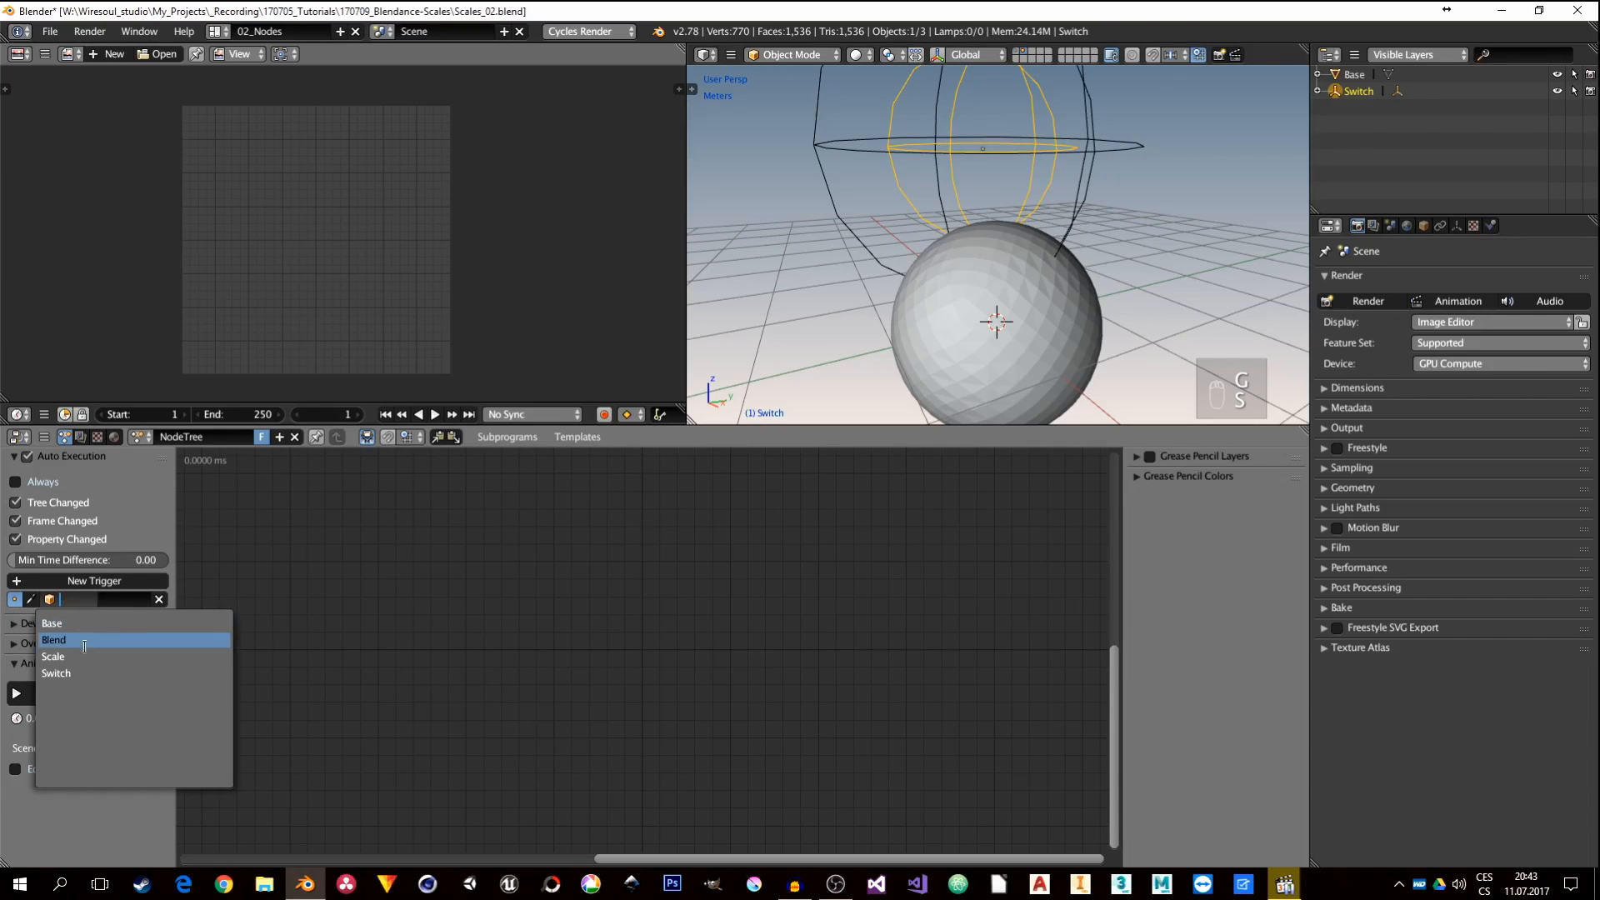
left_click(84, 673)
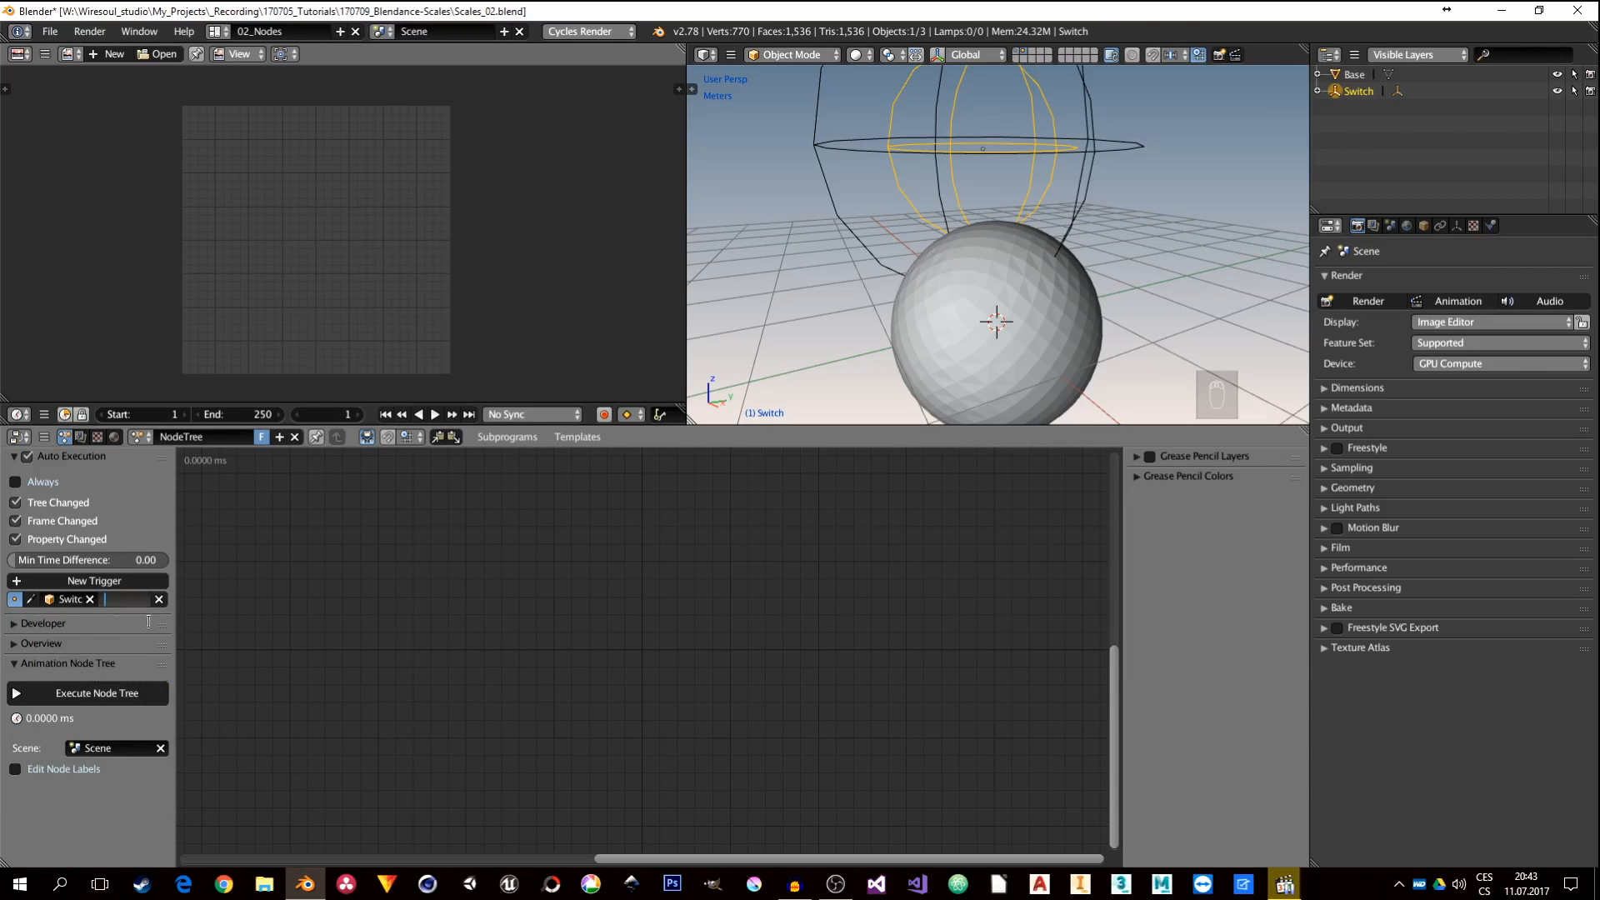
type("locationg")
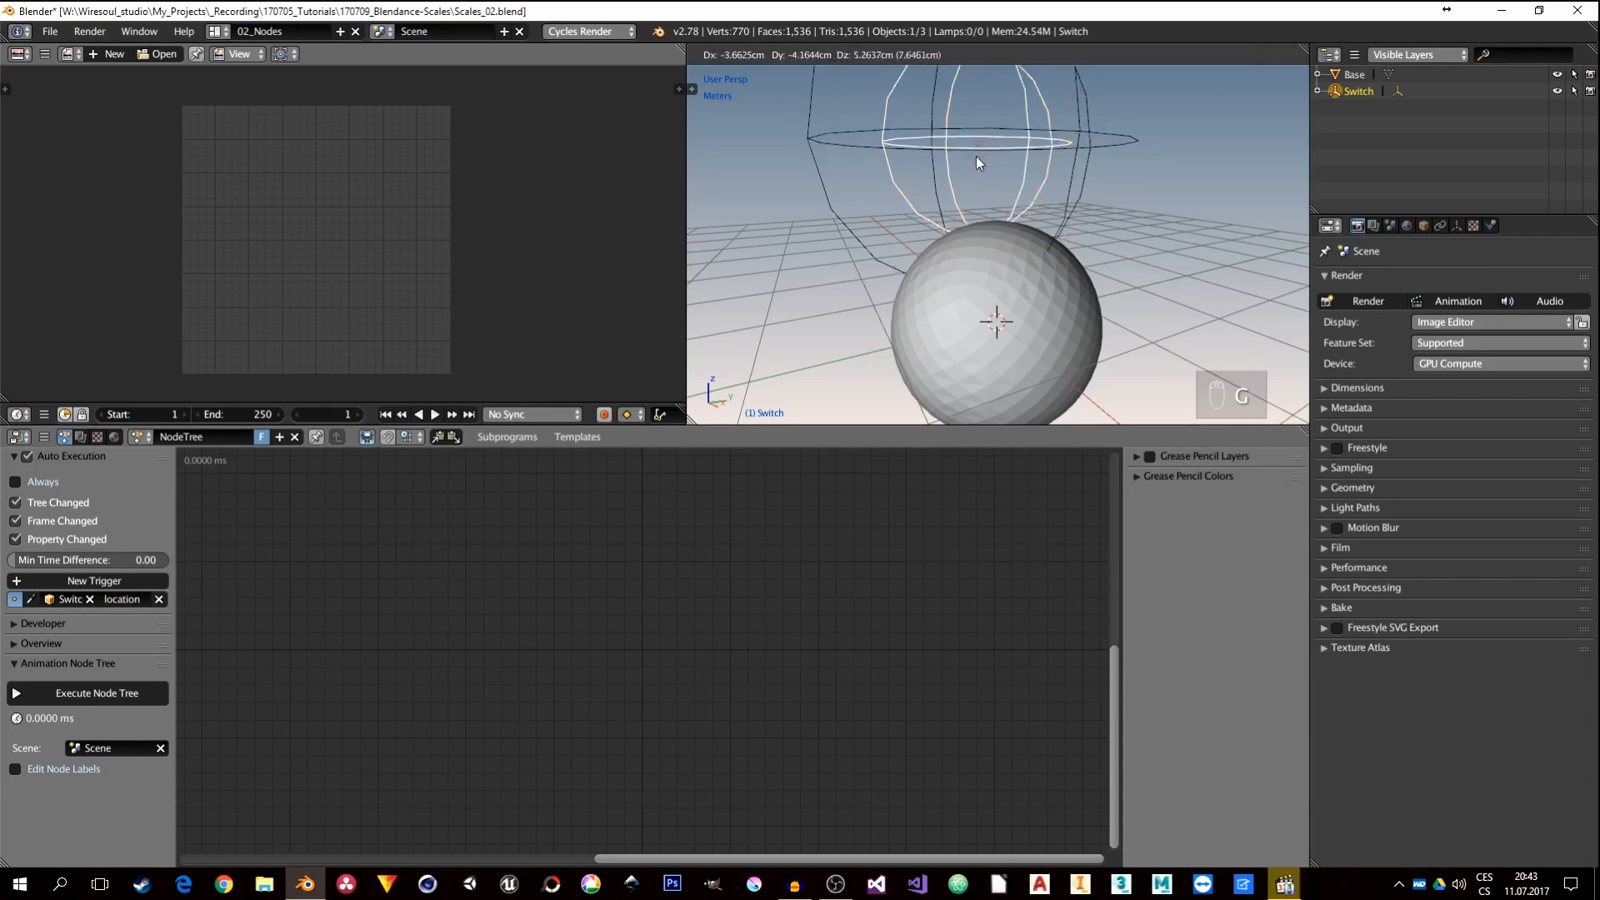
right_click(1044, 213)
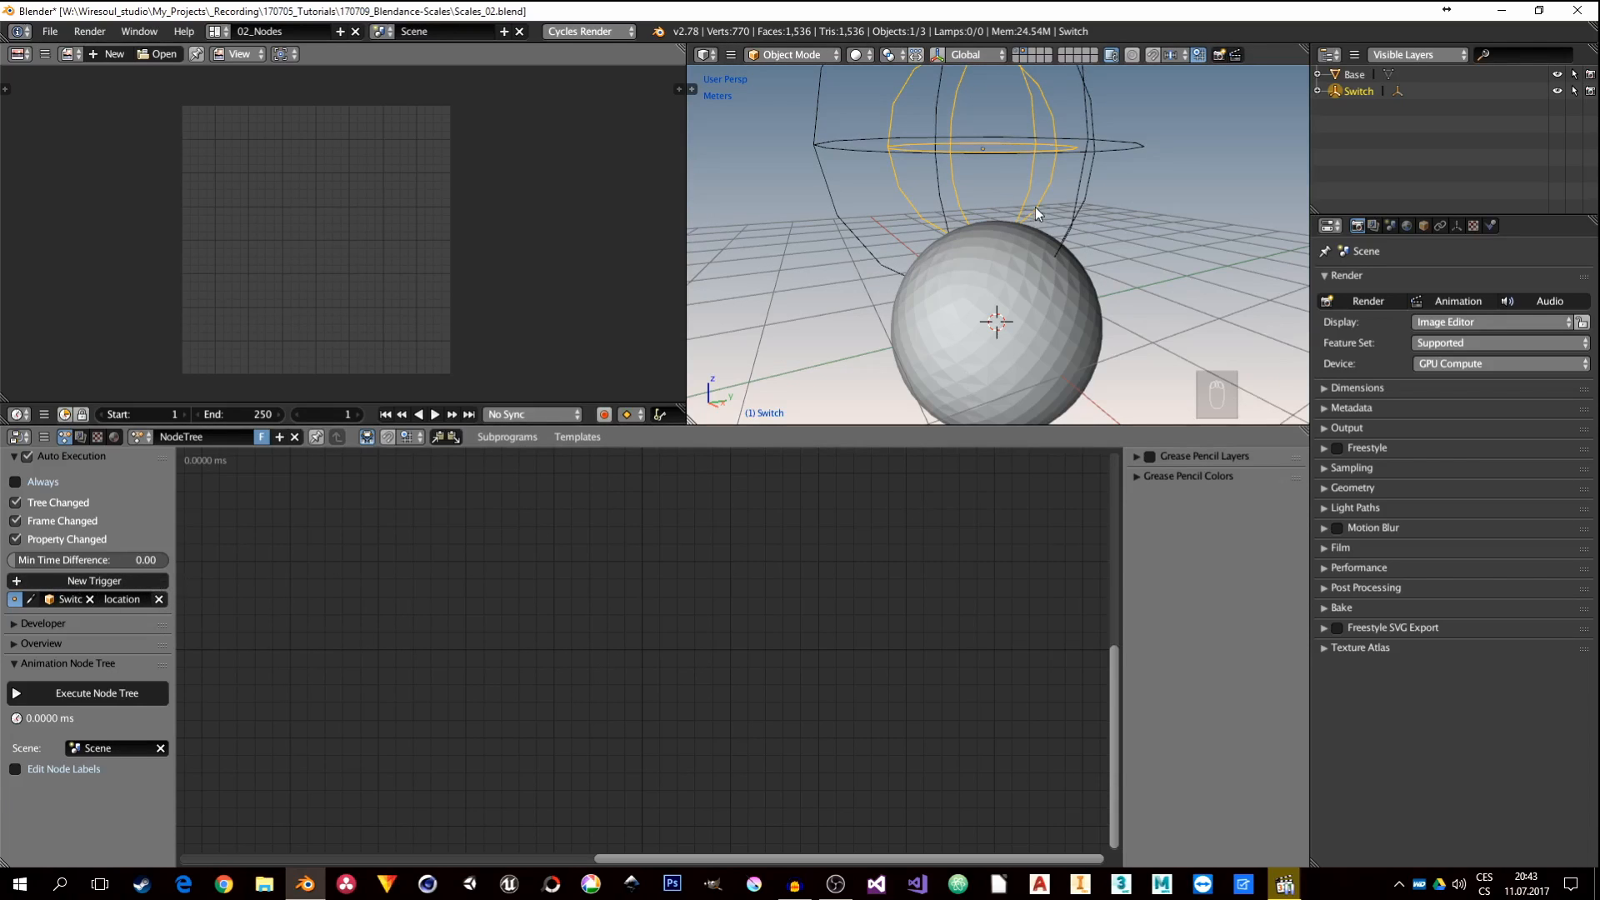
Step: Add a second auto-execution trigger that monitors the scale property of the Switch empty
left_click(63, 582)
left_click(115, 644)
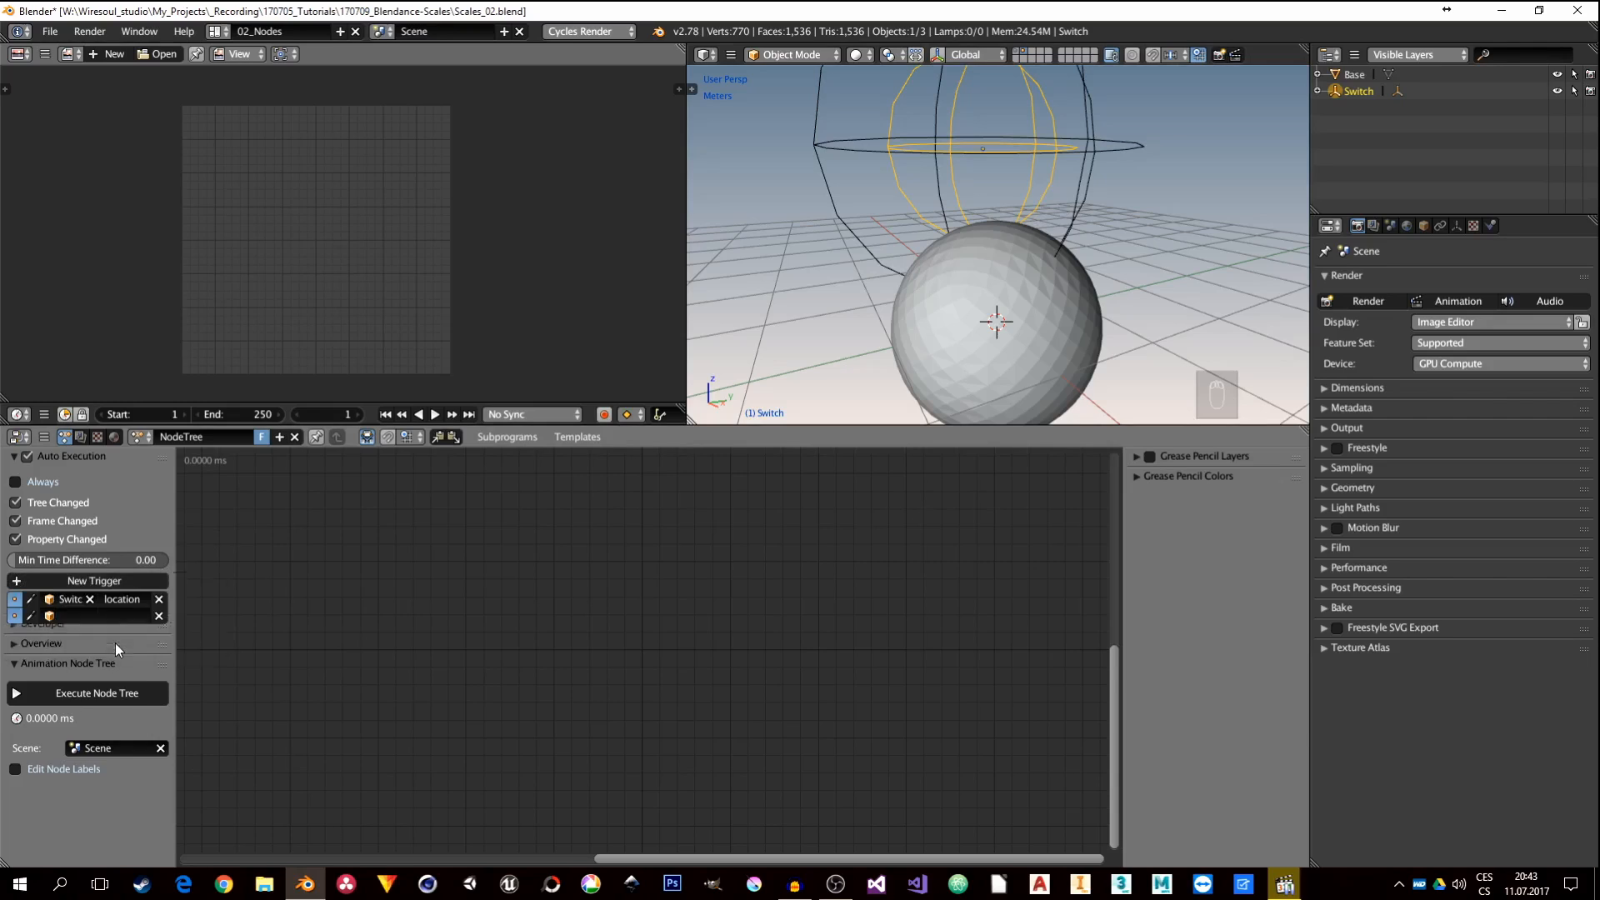
left_click(51, 618)
left_click(83, 688)
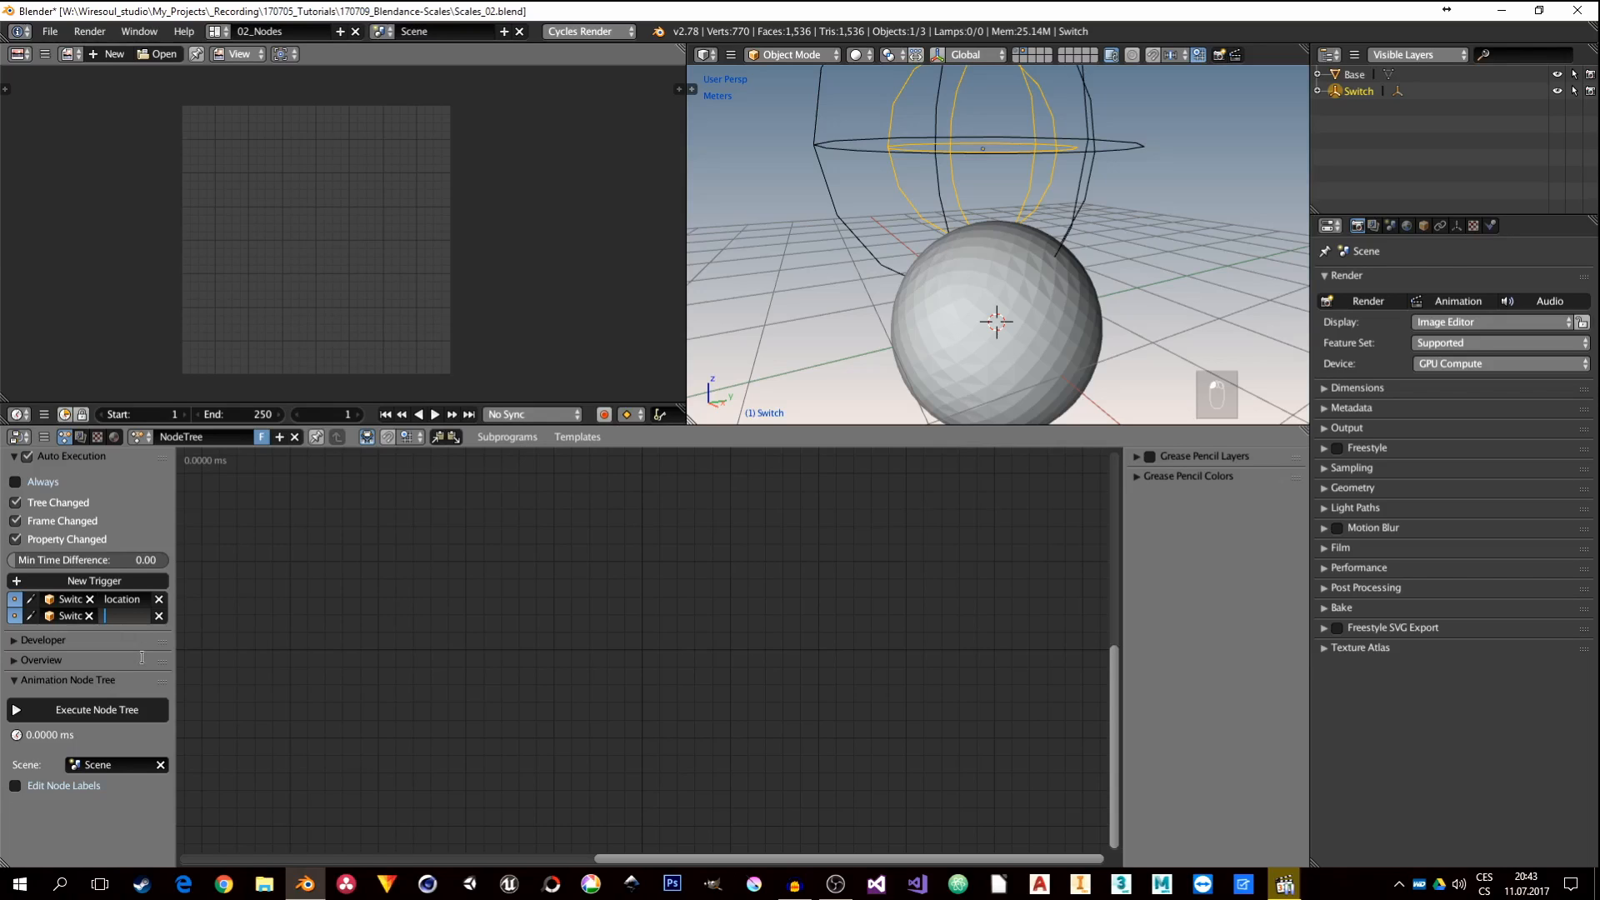
type("scale")
key("Return")
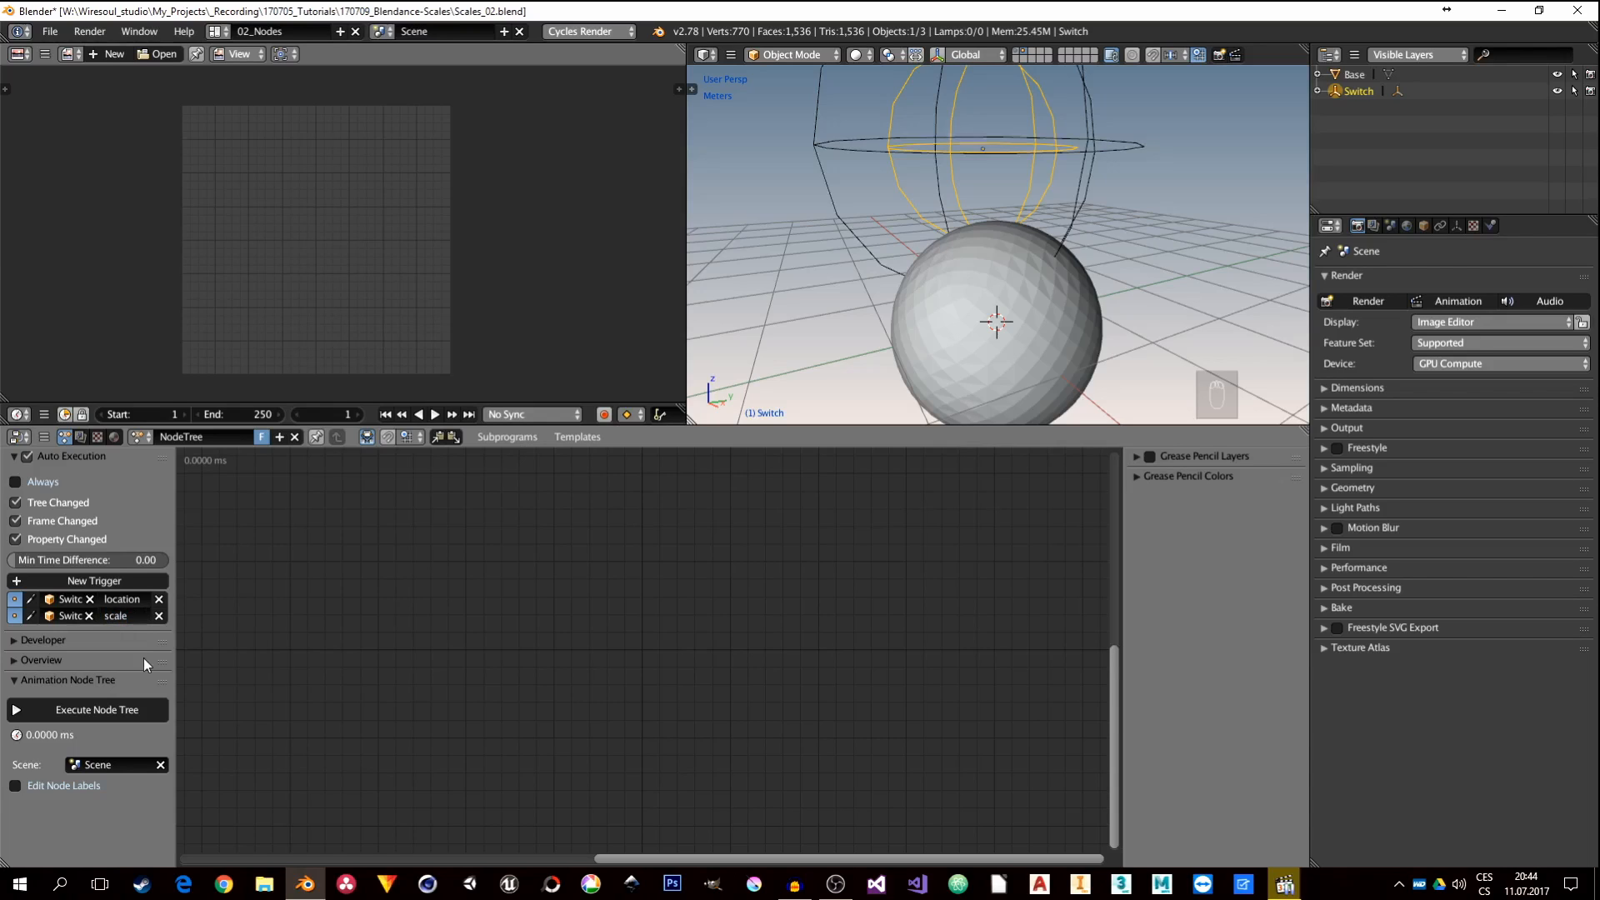
Step: Add a Monitor Property trigger for the scale of the Blend empty, the child of Switch
right_click(834, 218)
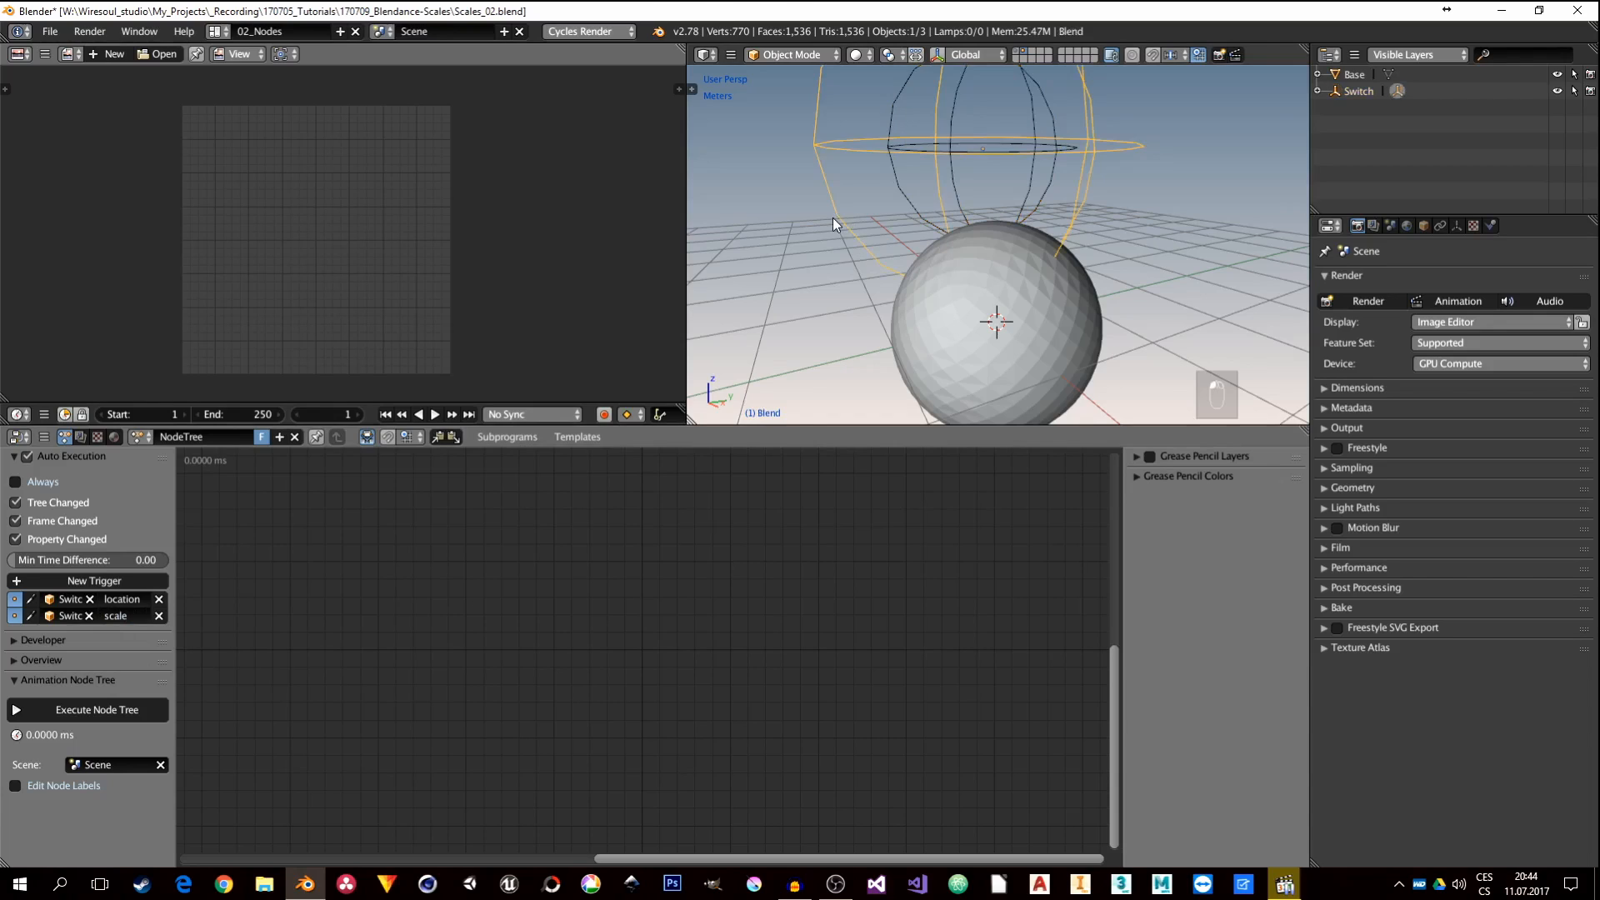
left_click(1317, 91)
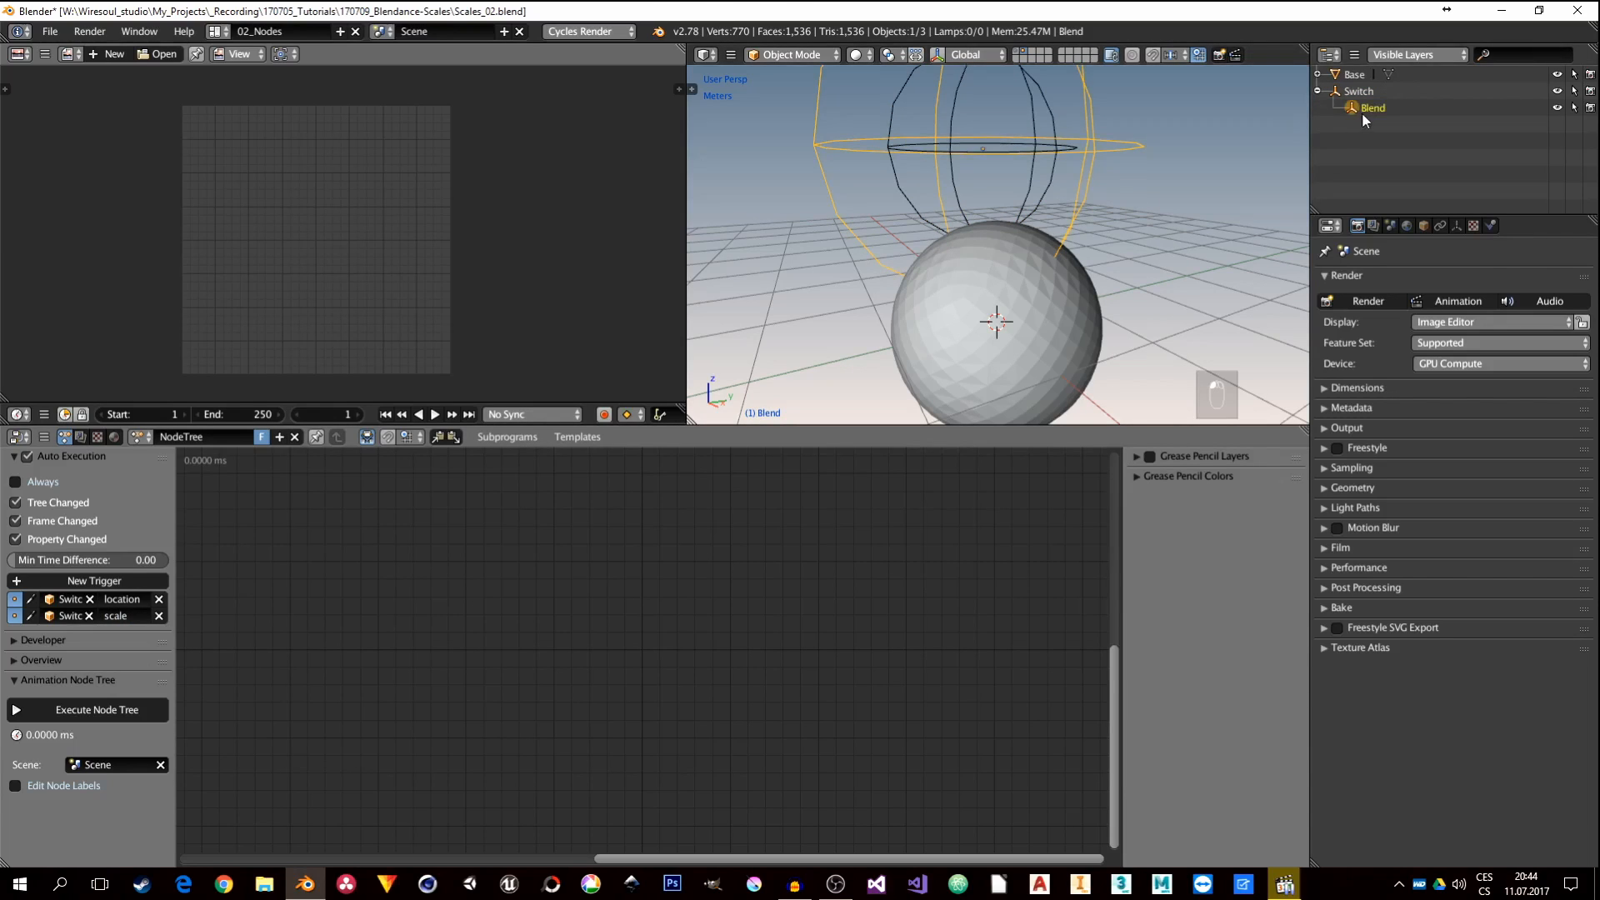
left_click(94, 581)
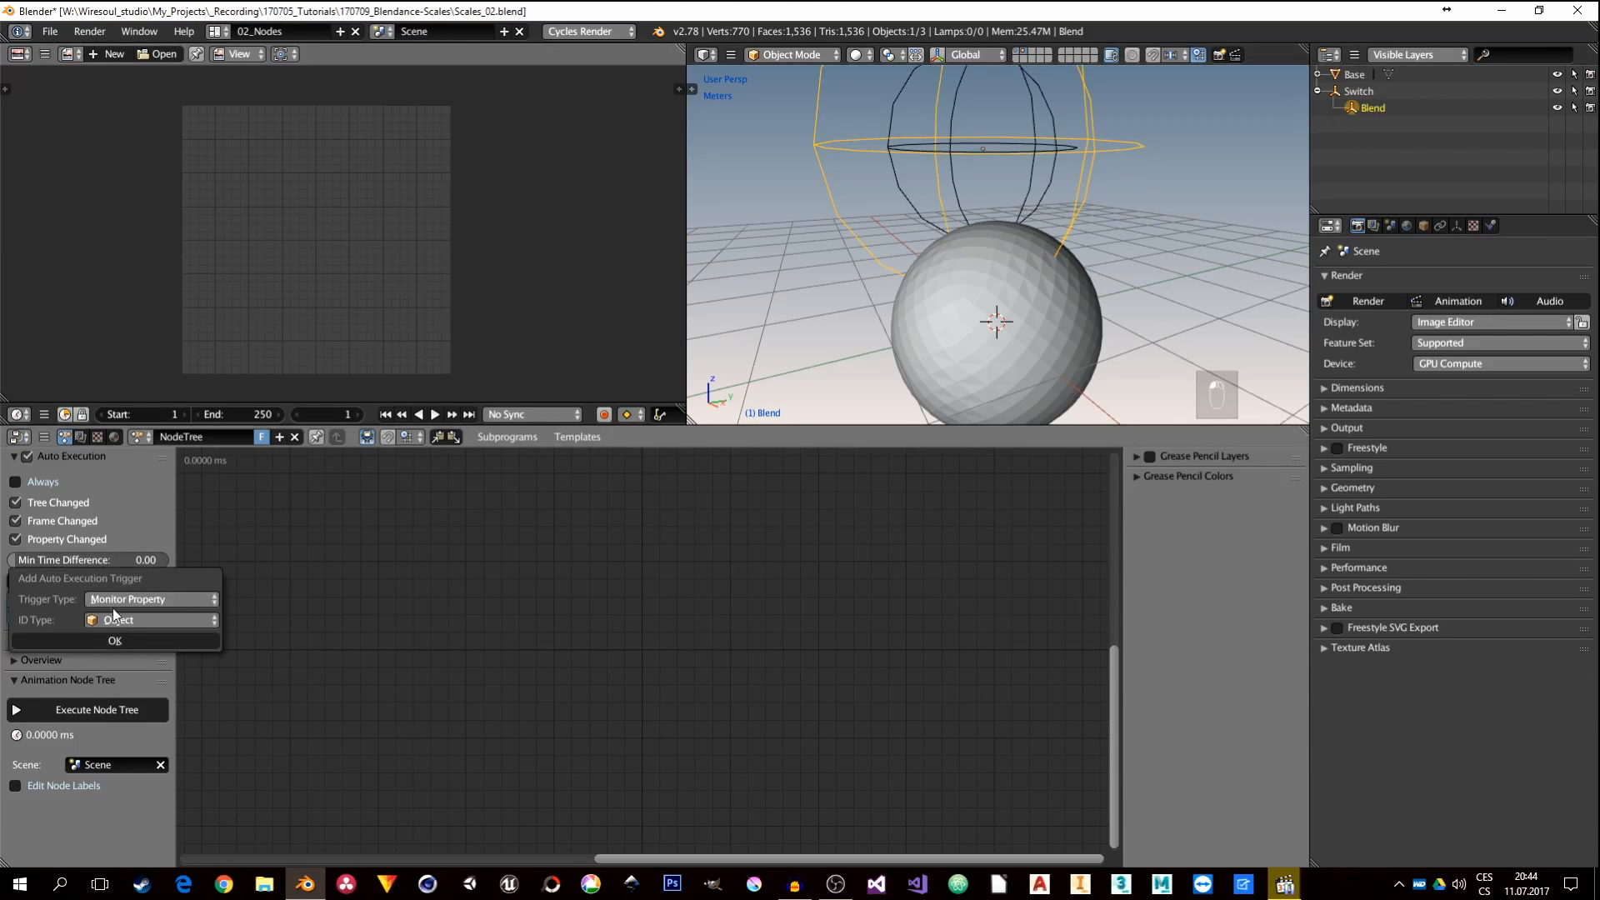
left_click(125, 644)
left_click(71, 633)
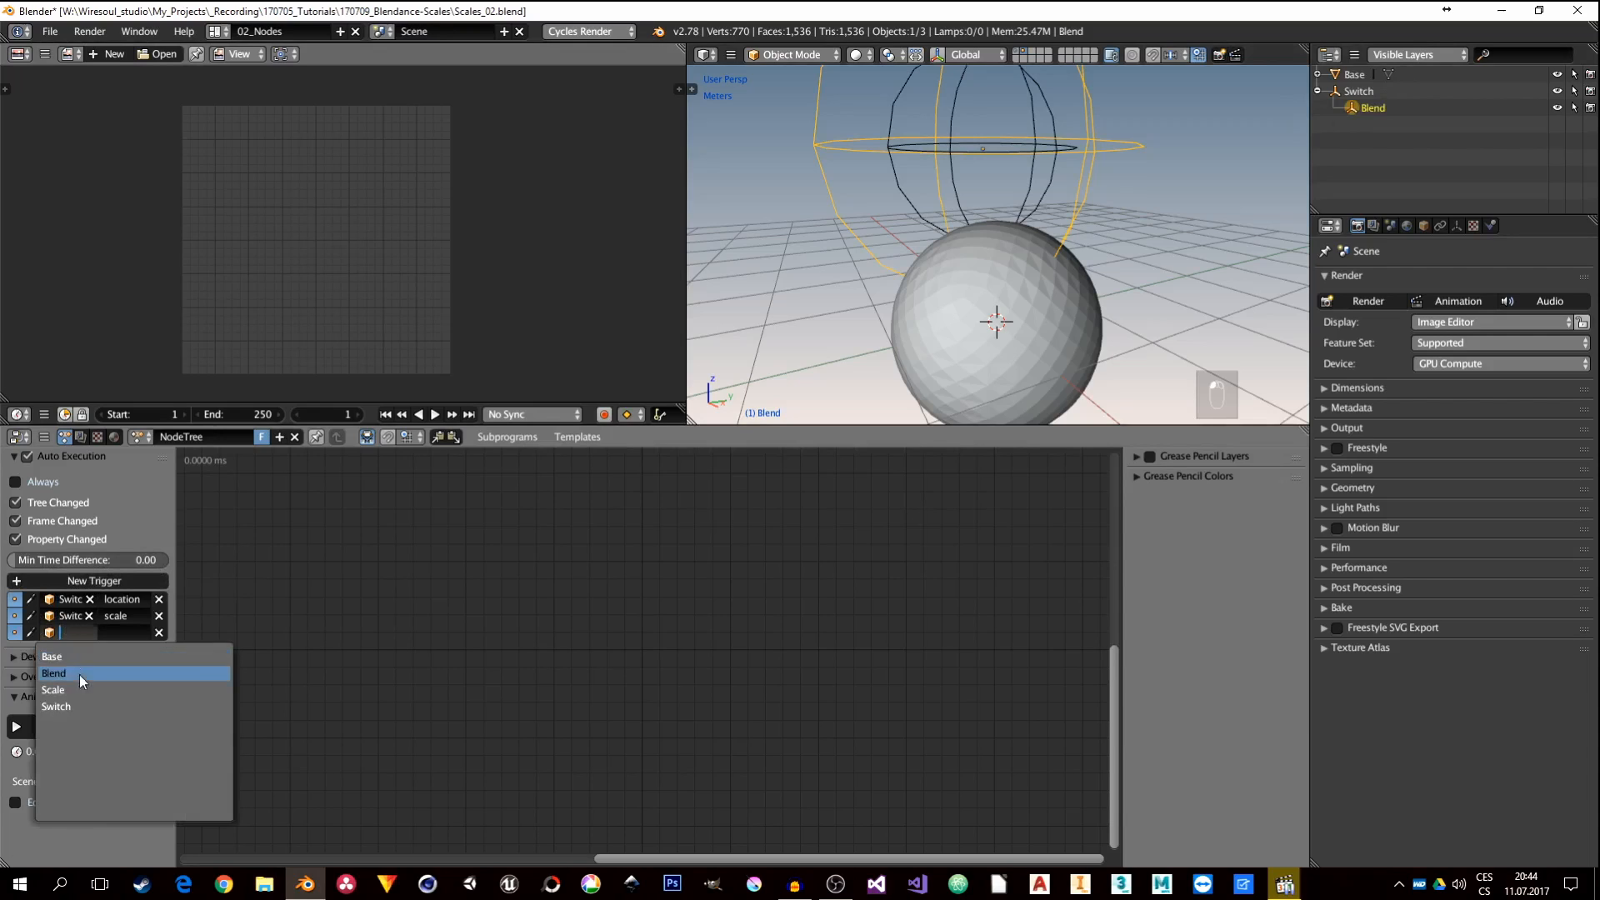
left_click(83, 670)
left_click(123, 630)
type("scale")
key("Return")
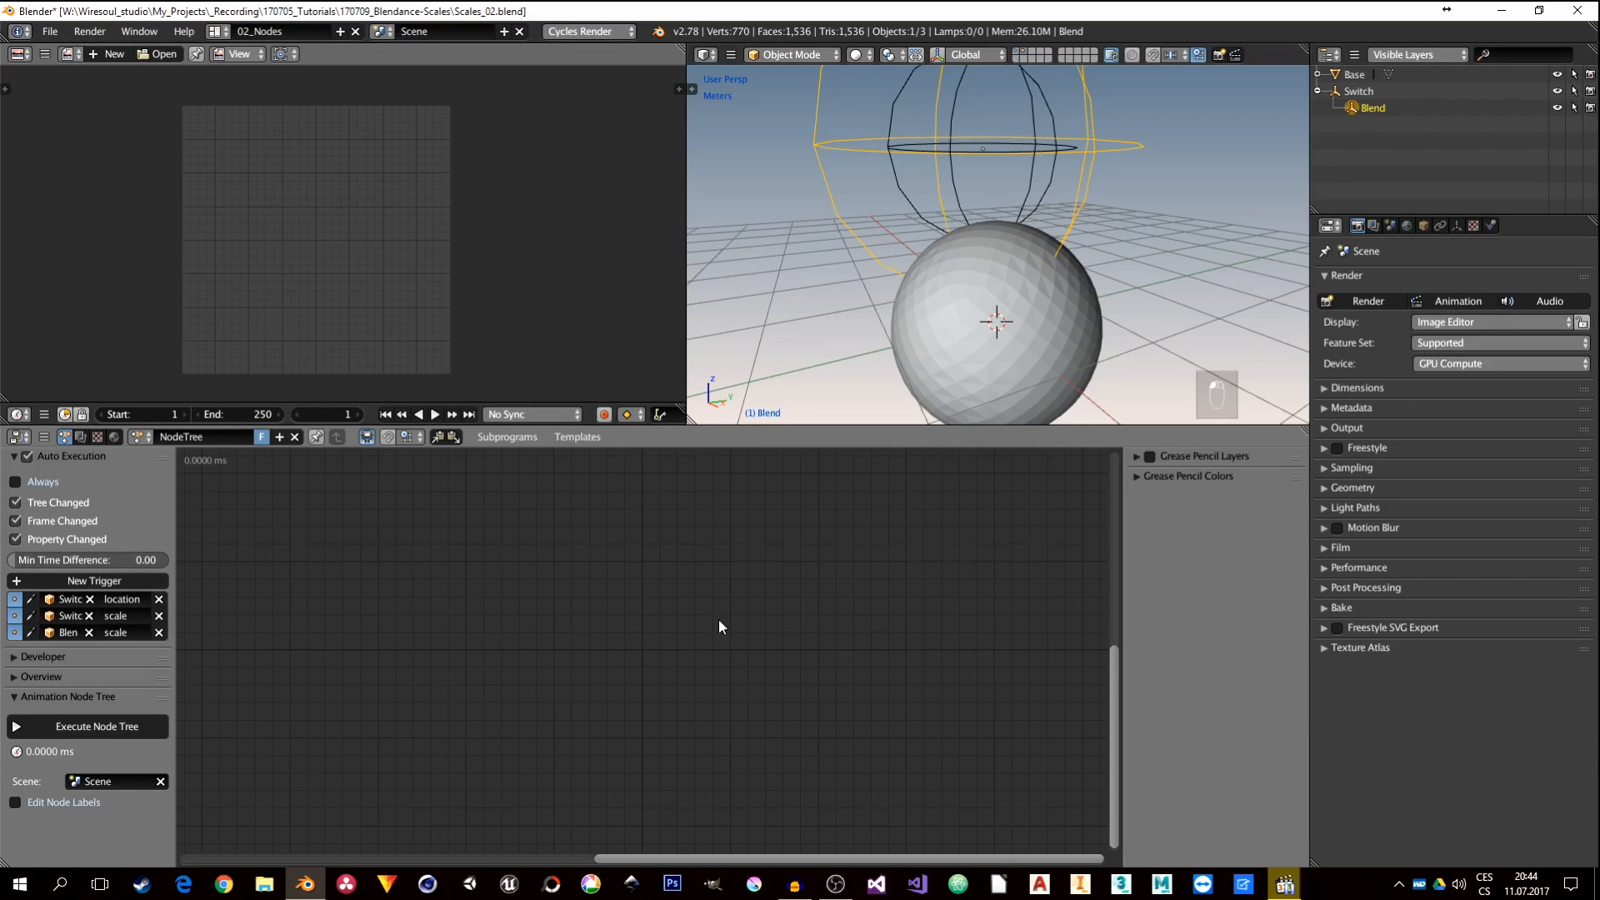
Step: Select the Base sphere in the 3D view
scroll(1012, 283, "down", 3)
mouse_move(1027, 290)
middle_mouse_down()
mouse_move(1062, 283)
mouse_move(1040, 291)
middle_mouse_up()
left_click(1053, 293)
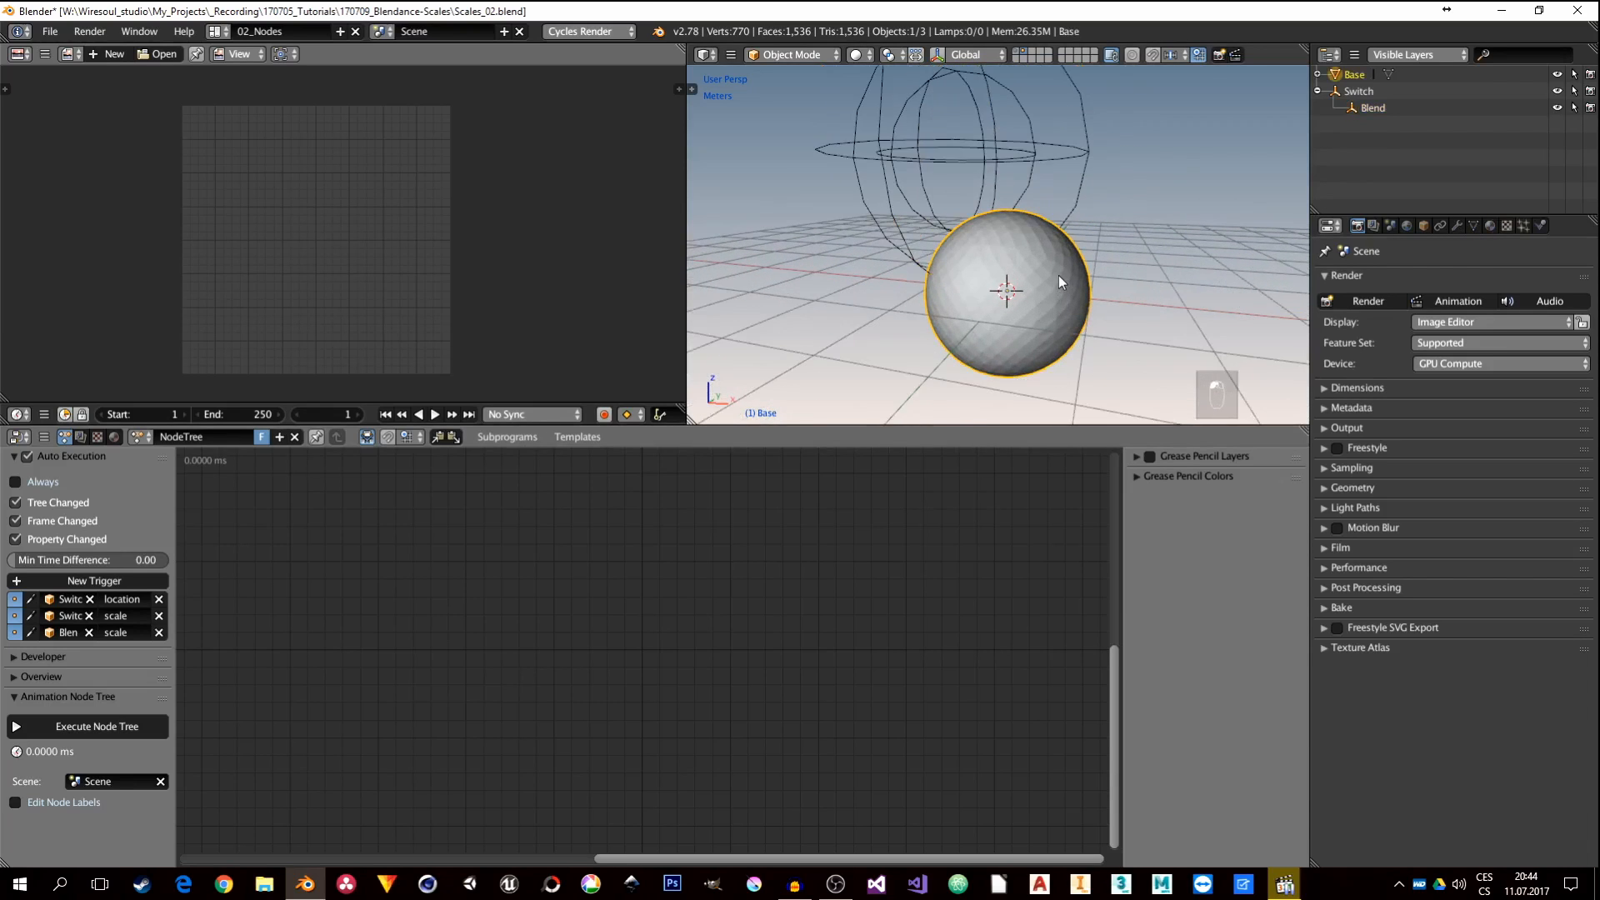
scroll(1059, 283, "up", 3)
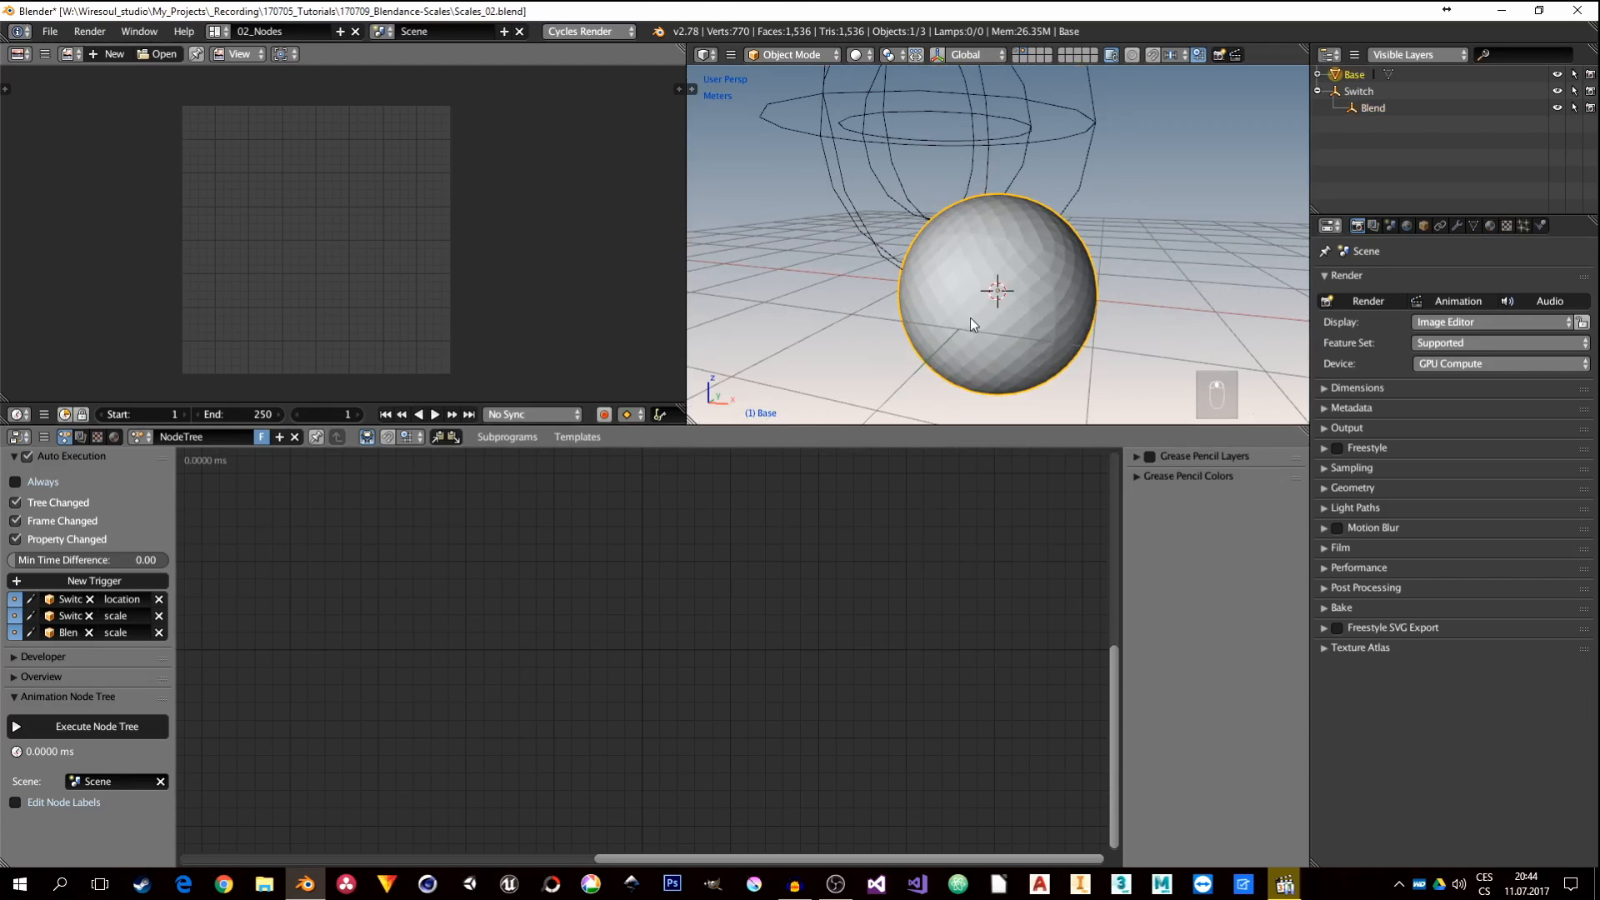
middle_click_drag(970, 318, 969, 308)
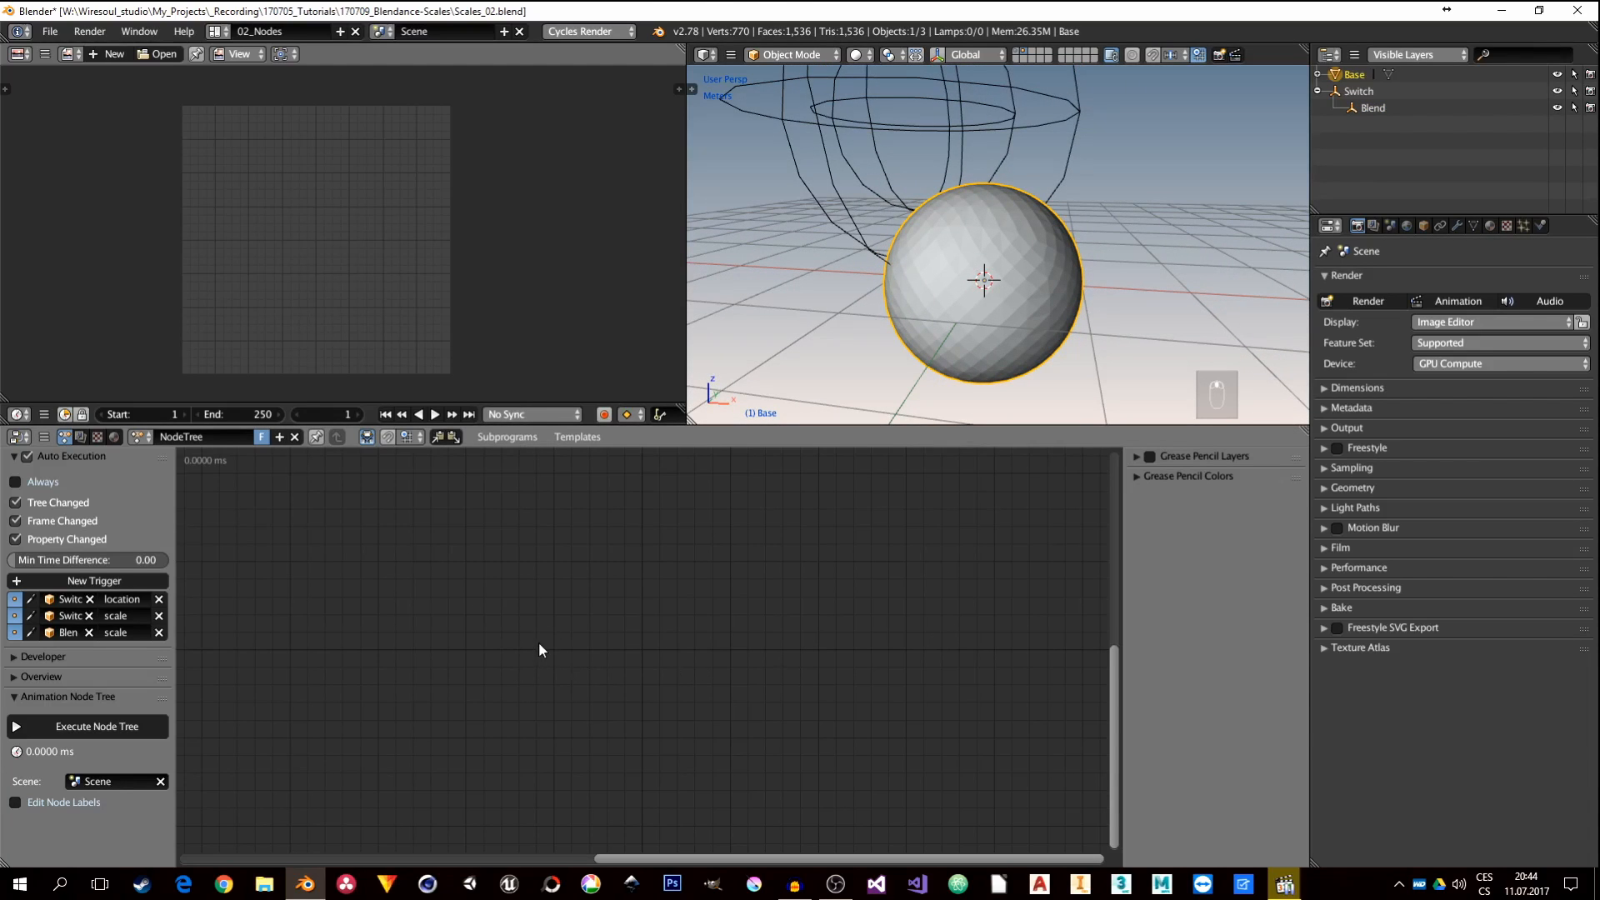
Step: Add an Object Mesh Data node to the node tree, with Base as its source object
middle_click_drag(499, 623, 542, 650)
key("shift+a")
mouse_move(398, 593)
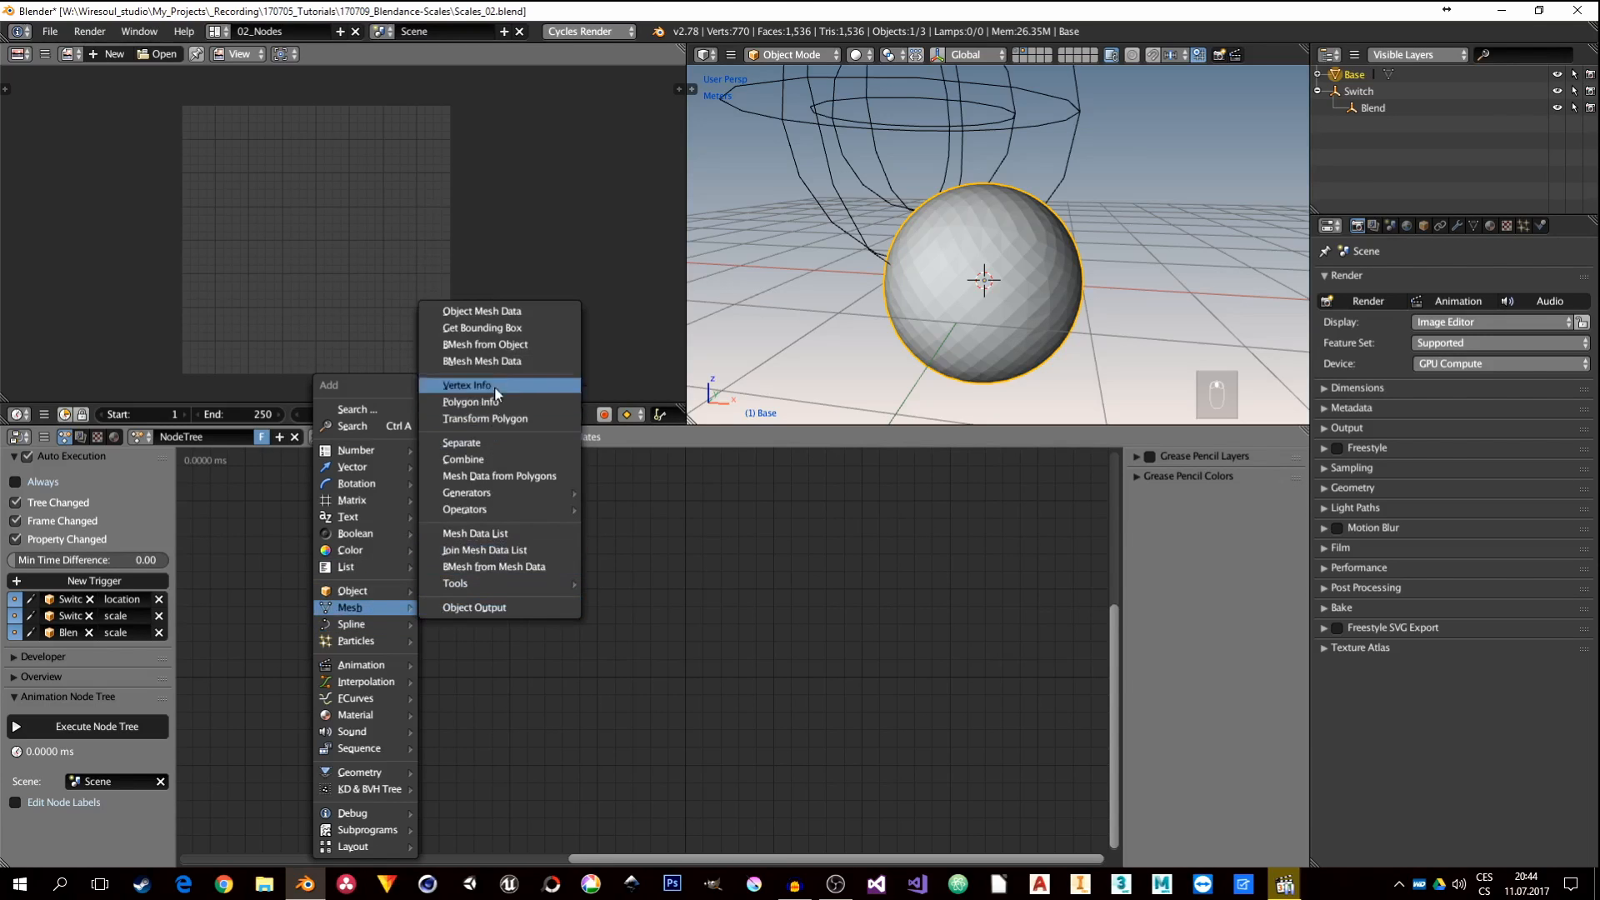
left_click(493, 312)
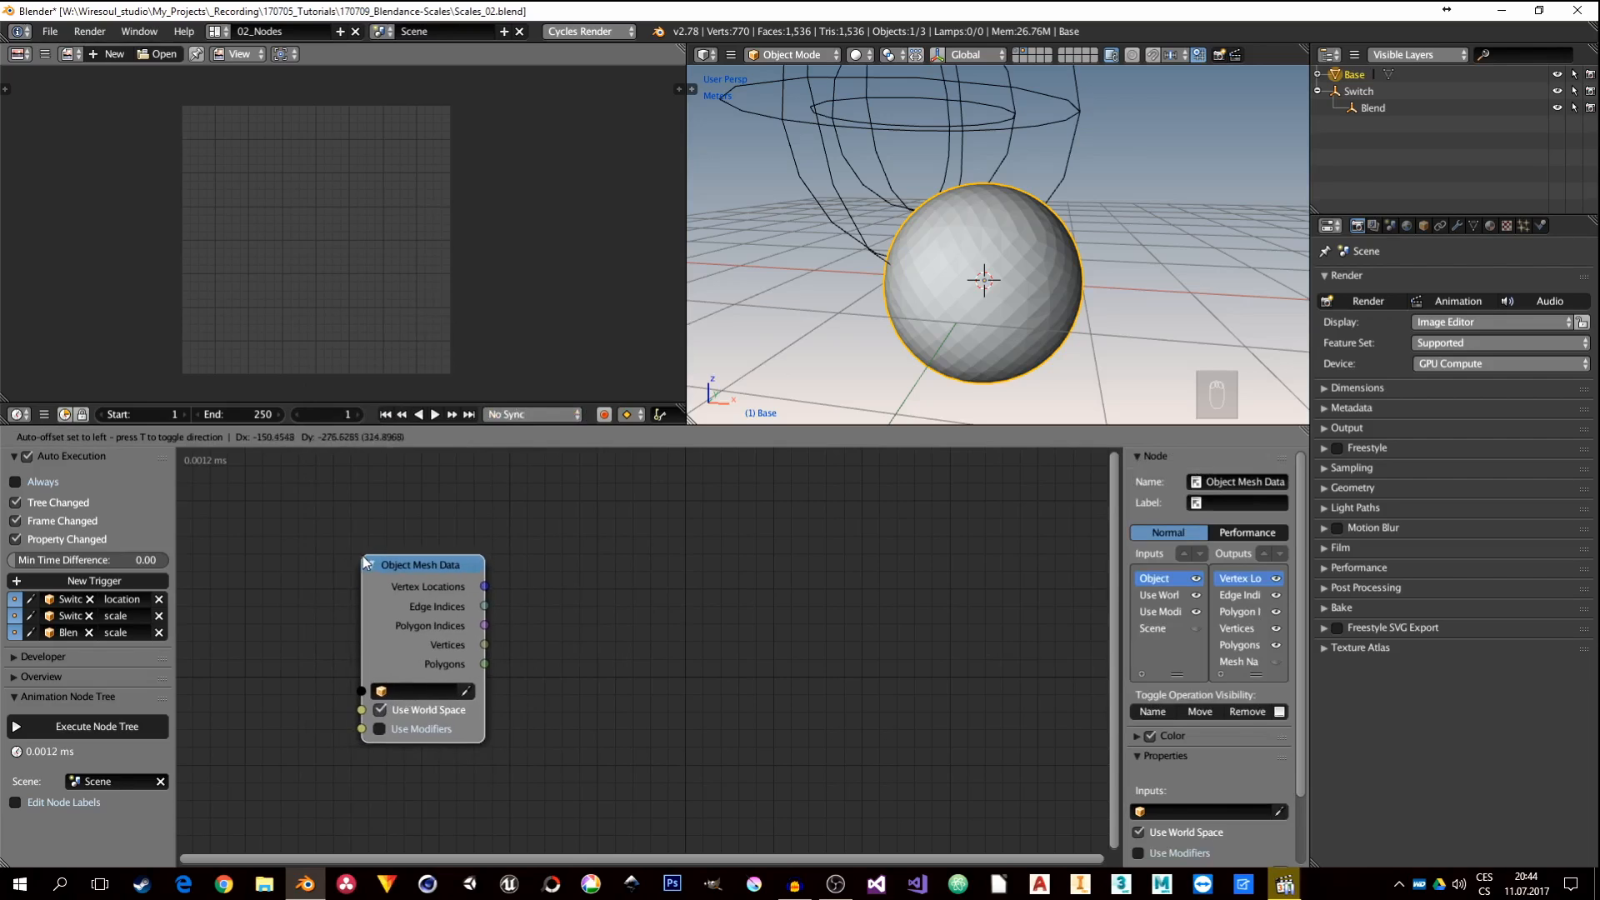
left_click(352, 549)
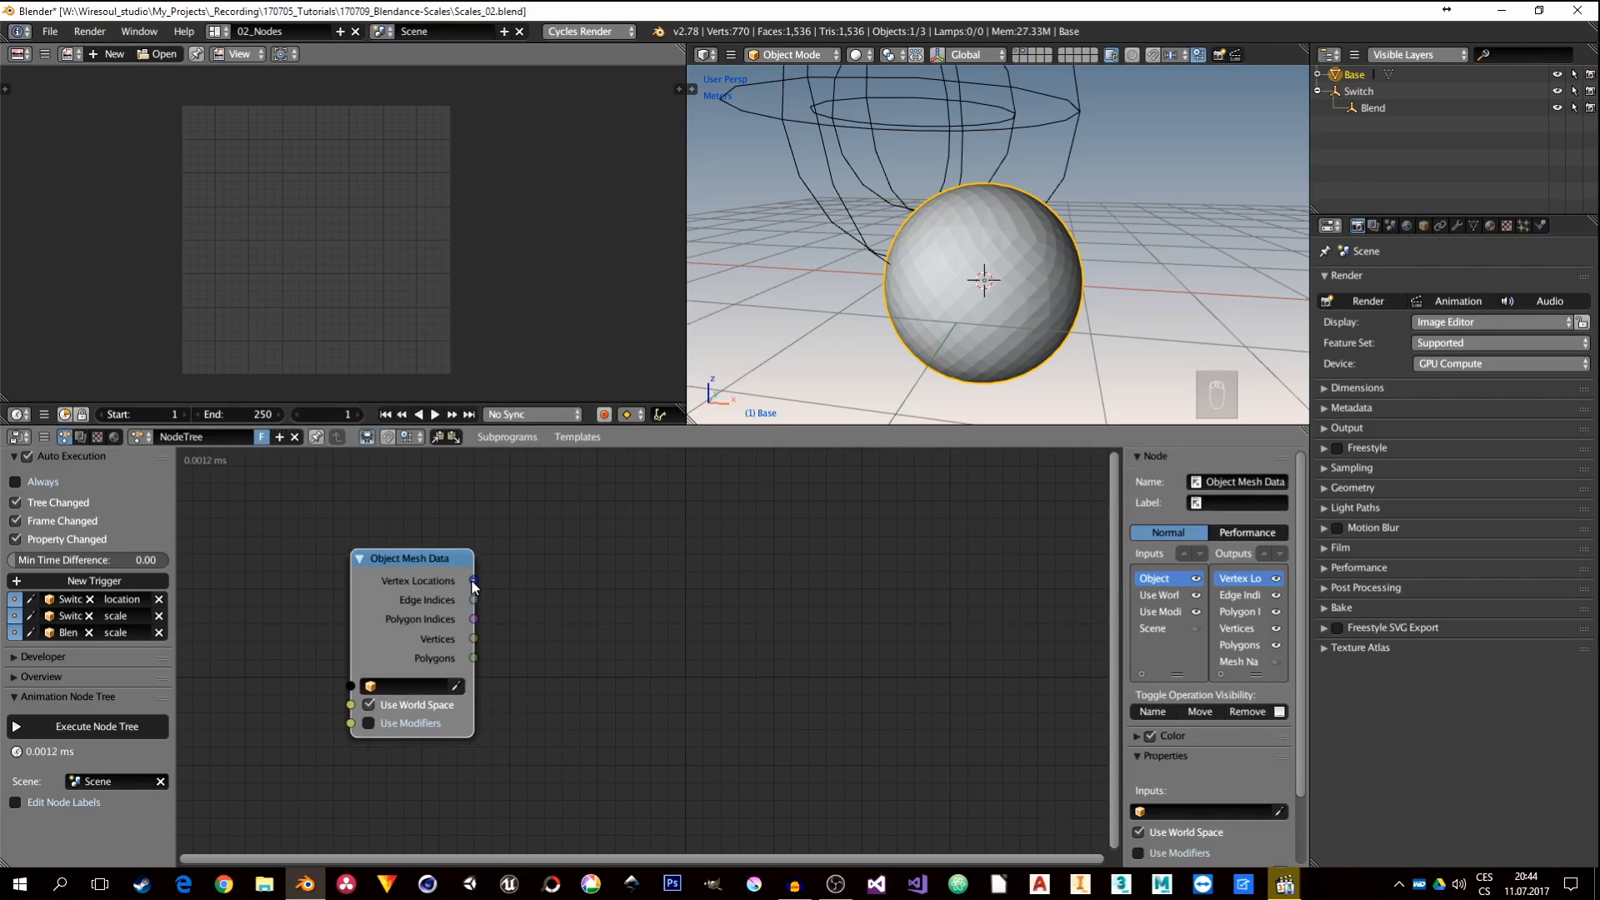
mouse_move(472, 581)
left_mouse_down()
mouse_move(652, 512)
mouse_move(668, 533)
mouse_move(473, 583)
left_mouse_up()
left_click_drag(474, 638, 575, 660)
left_click(388, 689)
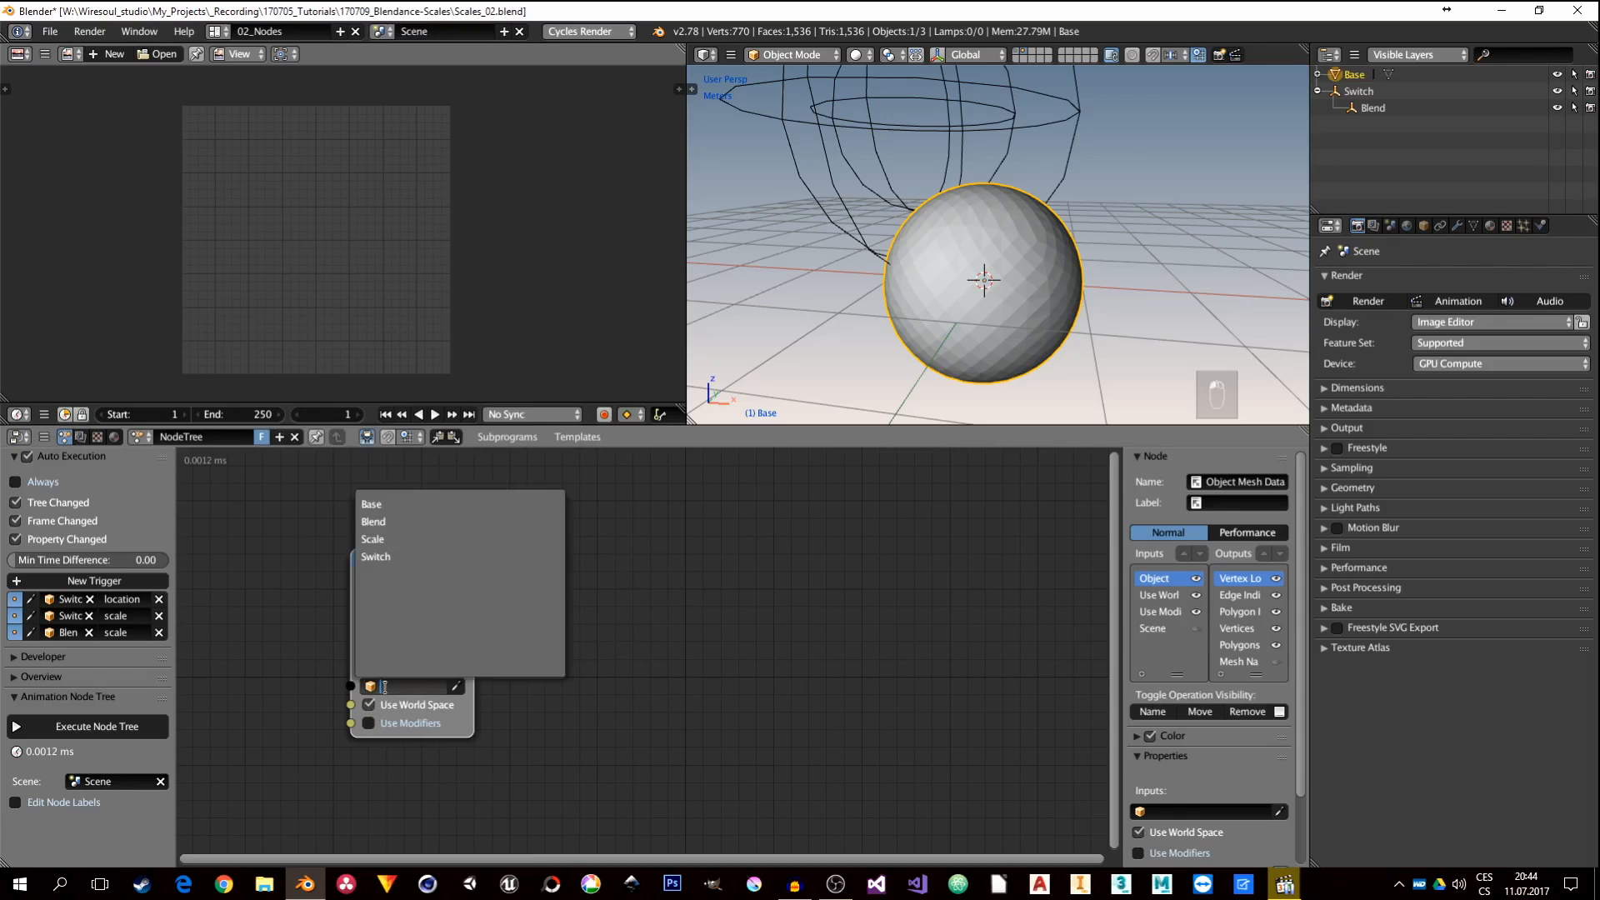
left_click(398, 505)
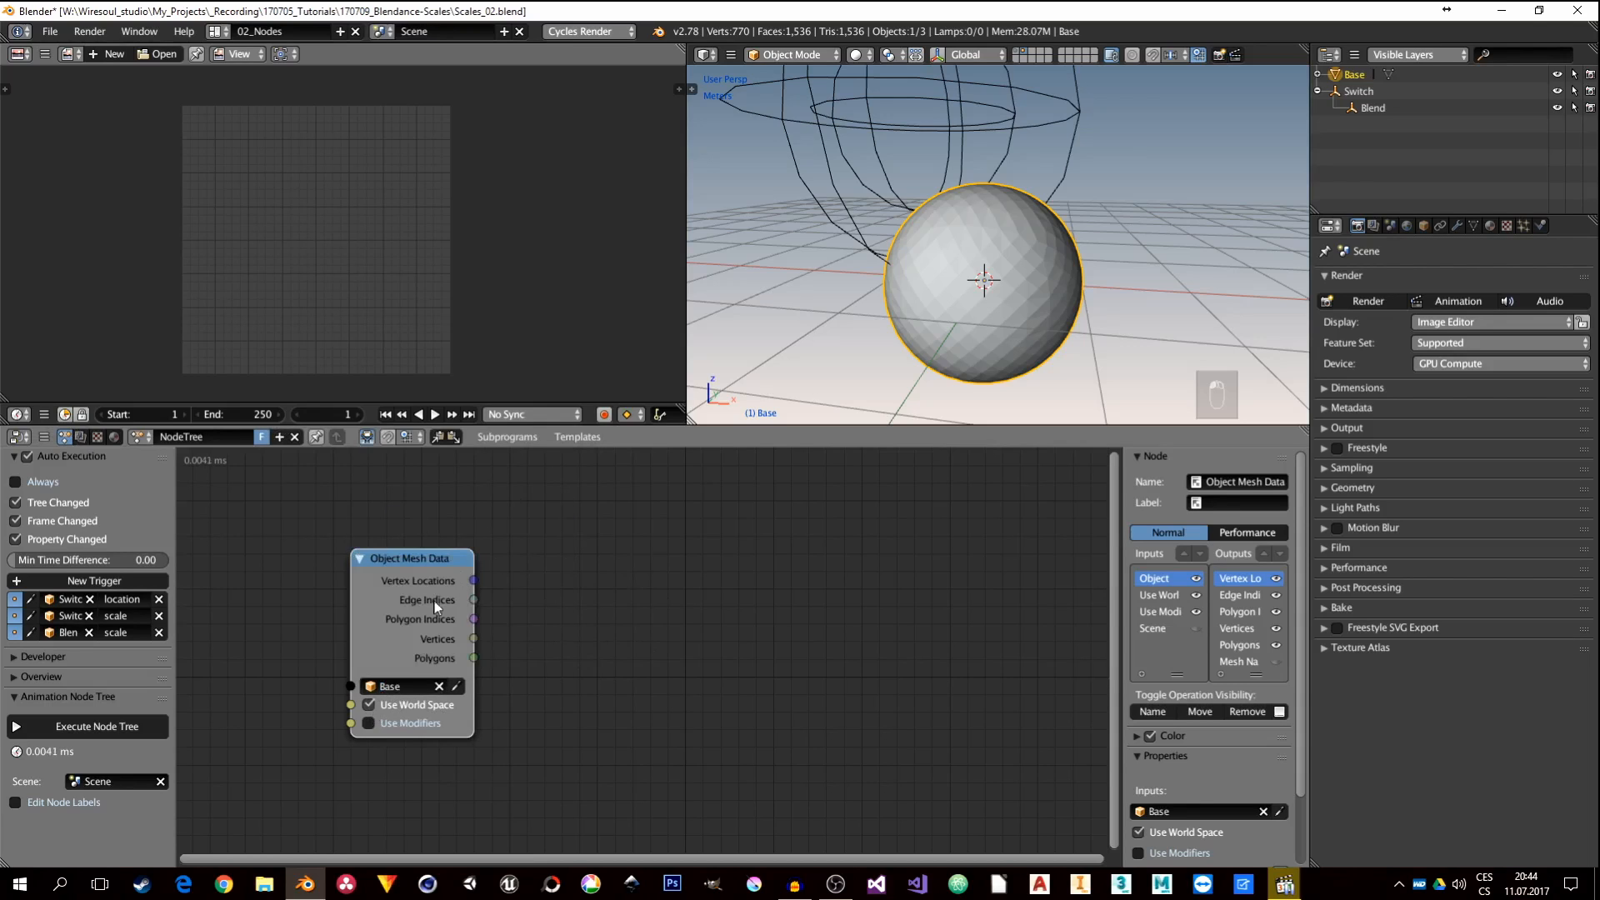
left_click_drag(383, 568, 341, 547)
left_click_drag(430, 616, 607, 592)
middle_click_drag(583, 646, 573, 683)
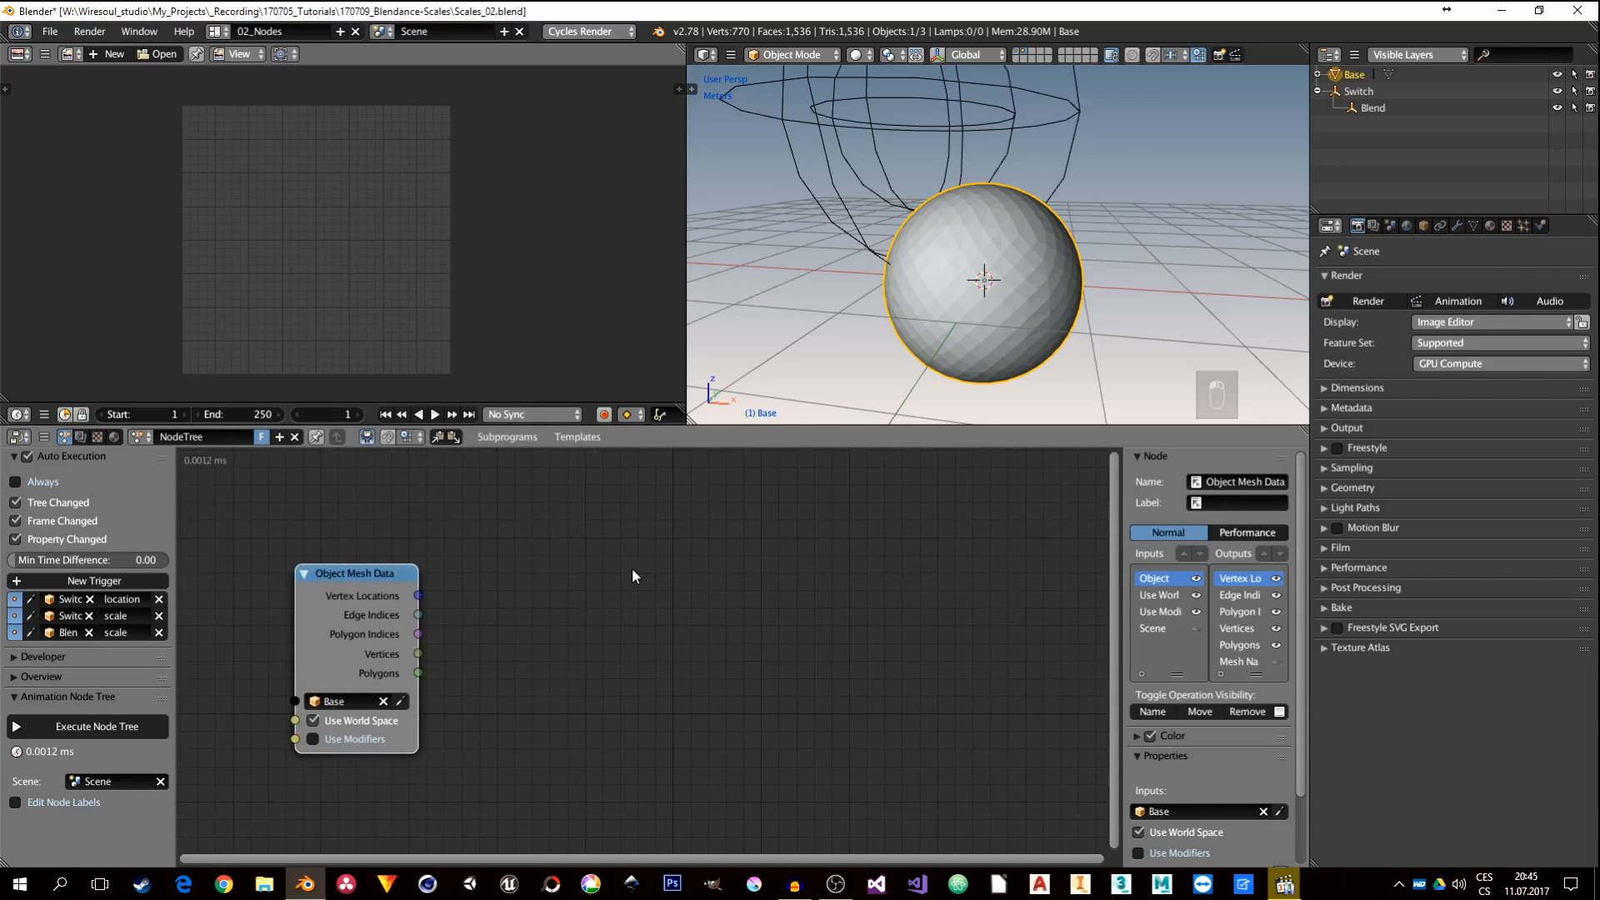
Step: Add an Object Instancer node beside the Object Mesh Data node and enable its Copy Full Object option
key("shift+a")
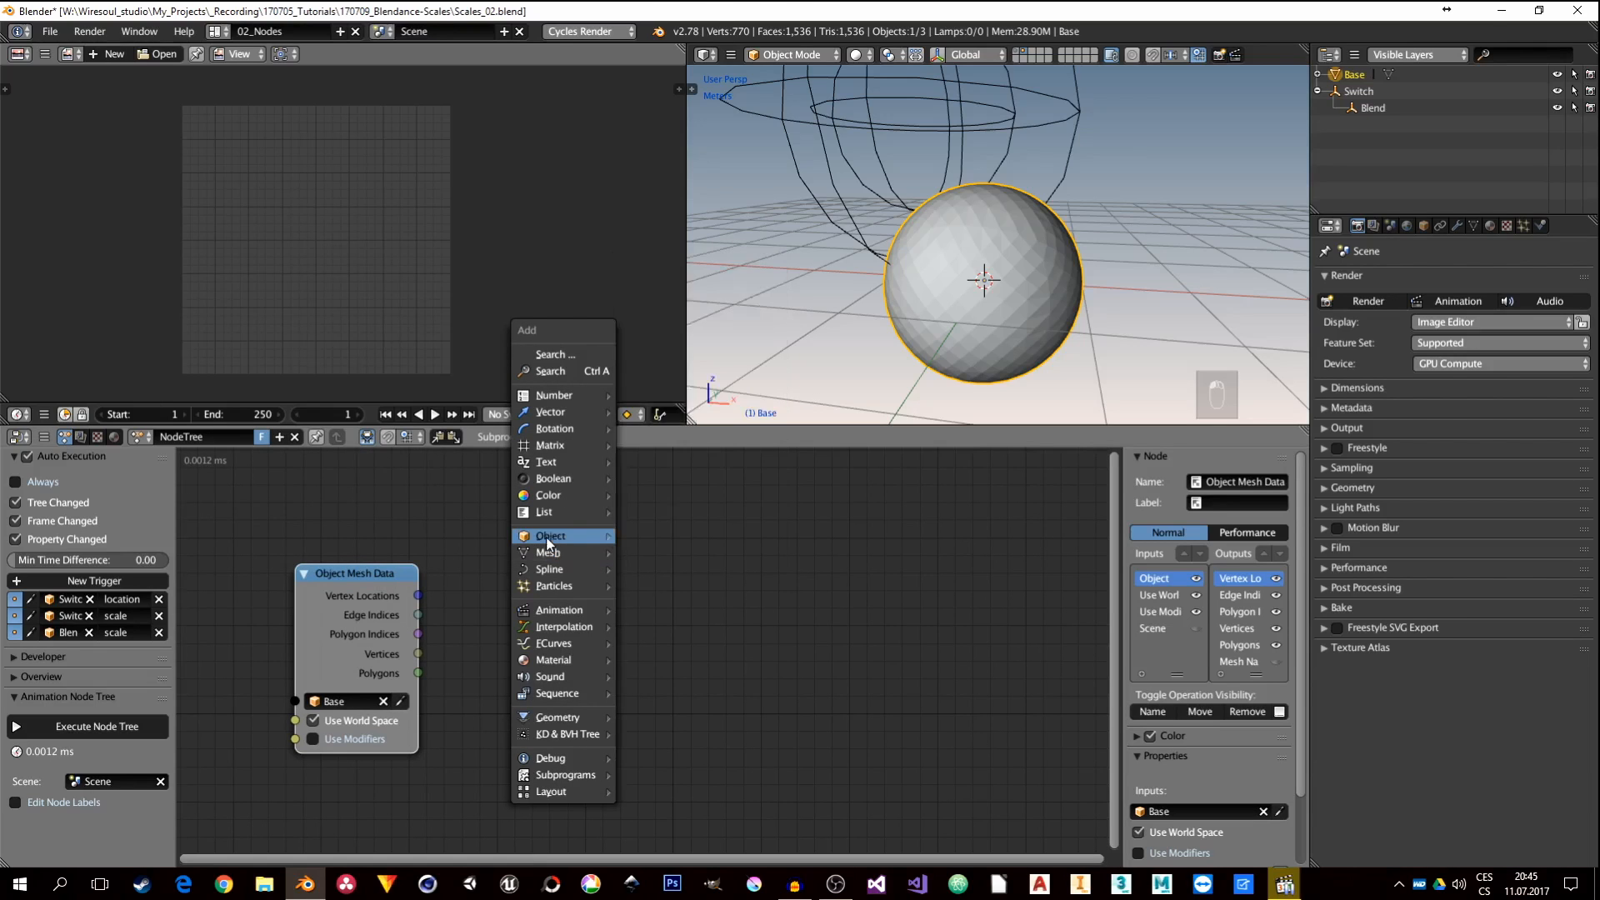
left_click(637, 539)
left_click(667, 547)
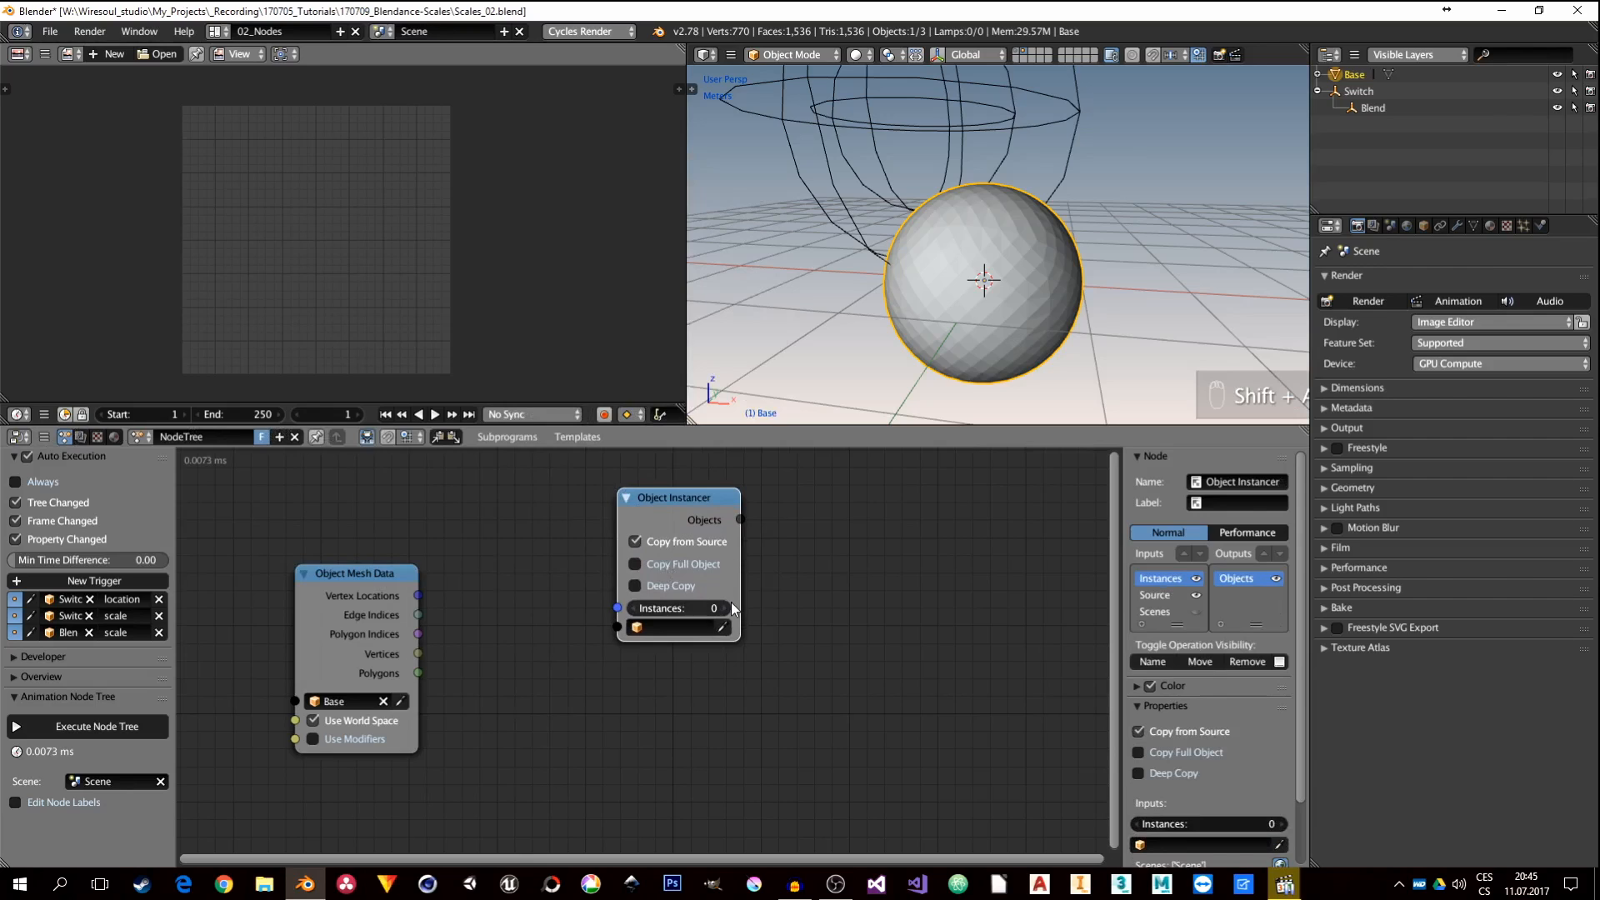
left_click(638, 567)
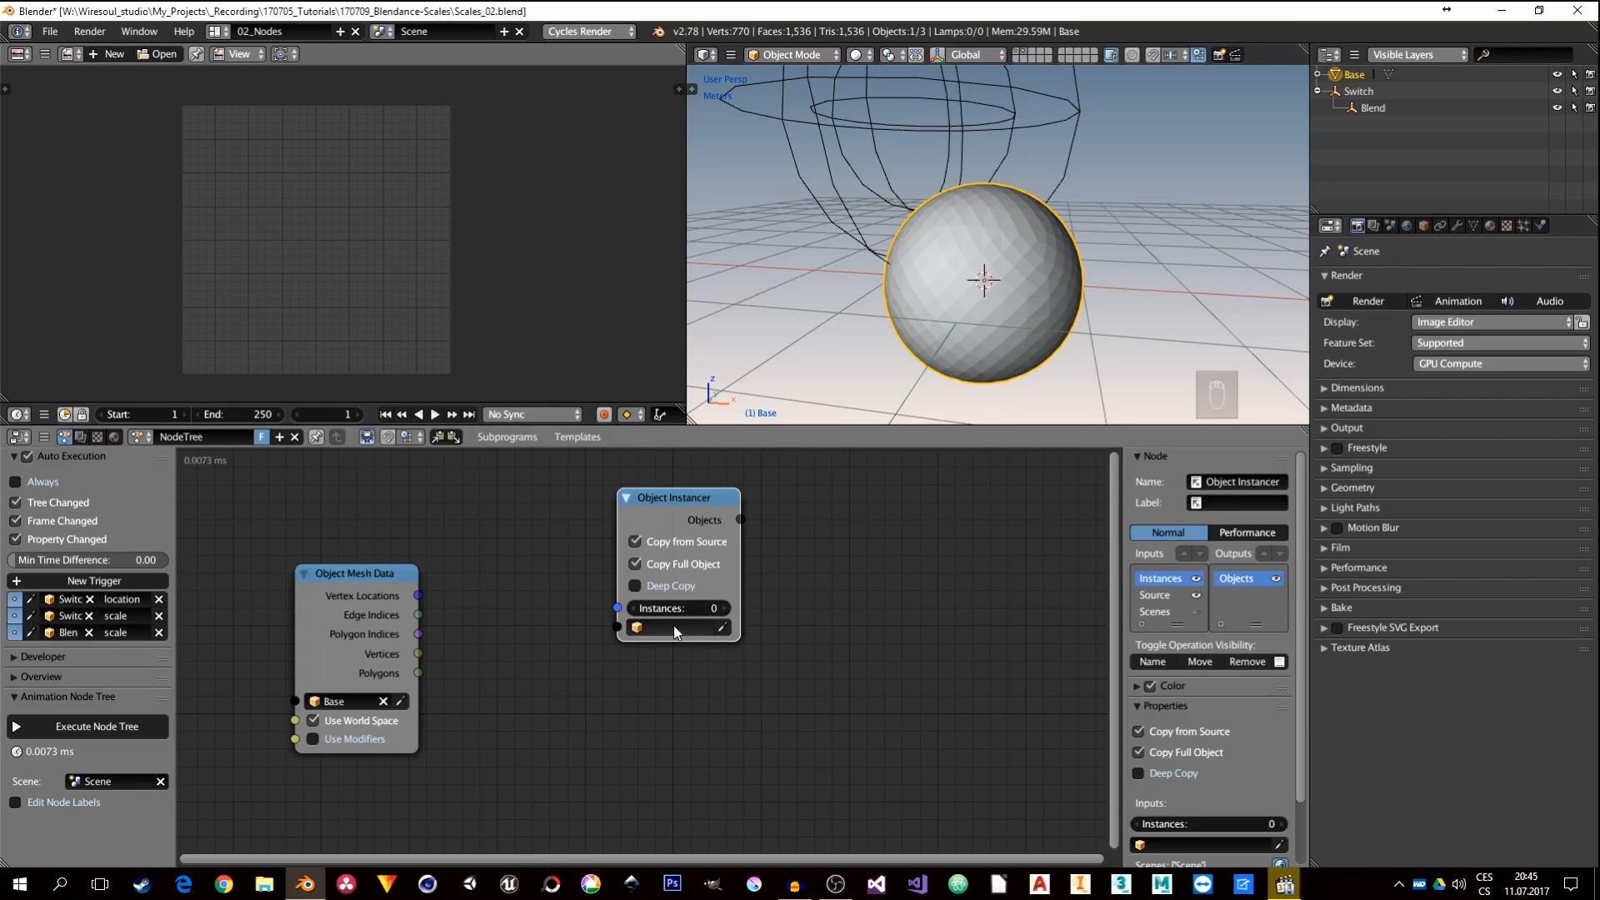
left_click_drag(658, 496, 755, 497)
Step: Add a Get List Length node between the Object Mesh Data and Object Instancer nodes
left_click_drag(417, 655, 534, 609)
key("shift+a")
mouse_move(519, 546)
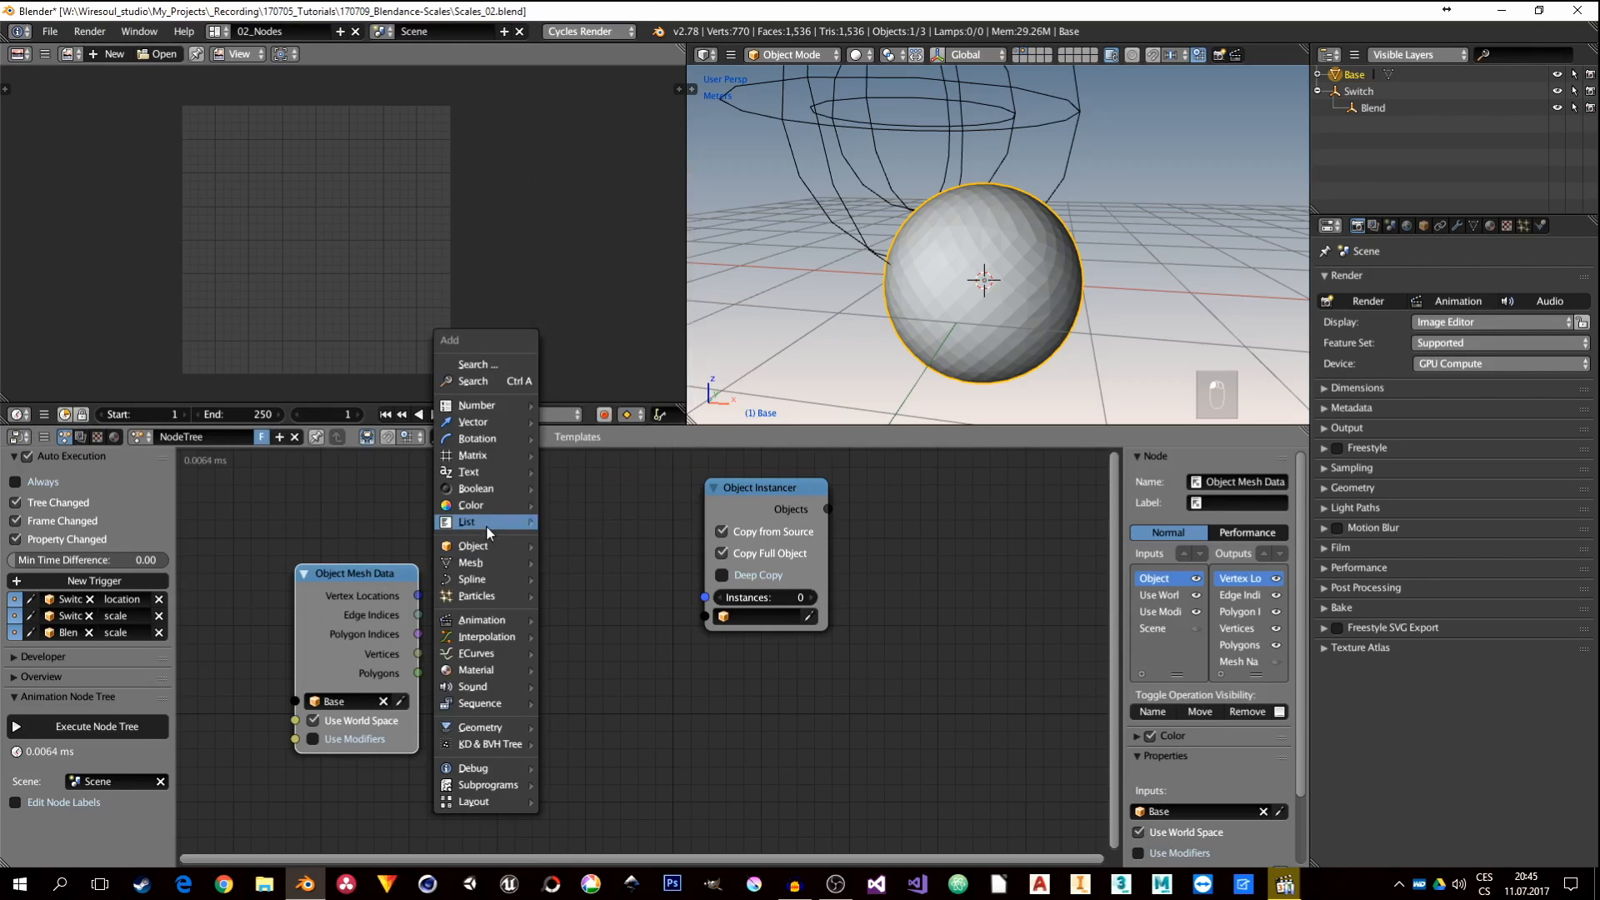
mouse_move(487, 524)
left_click(630, 320)
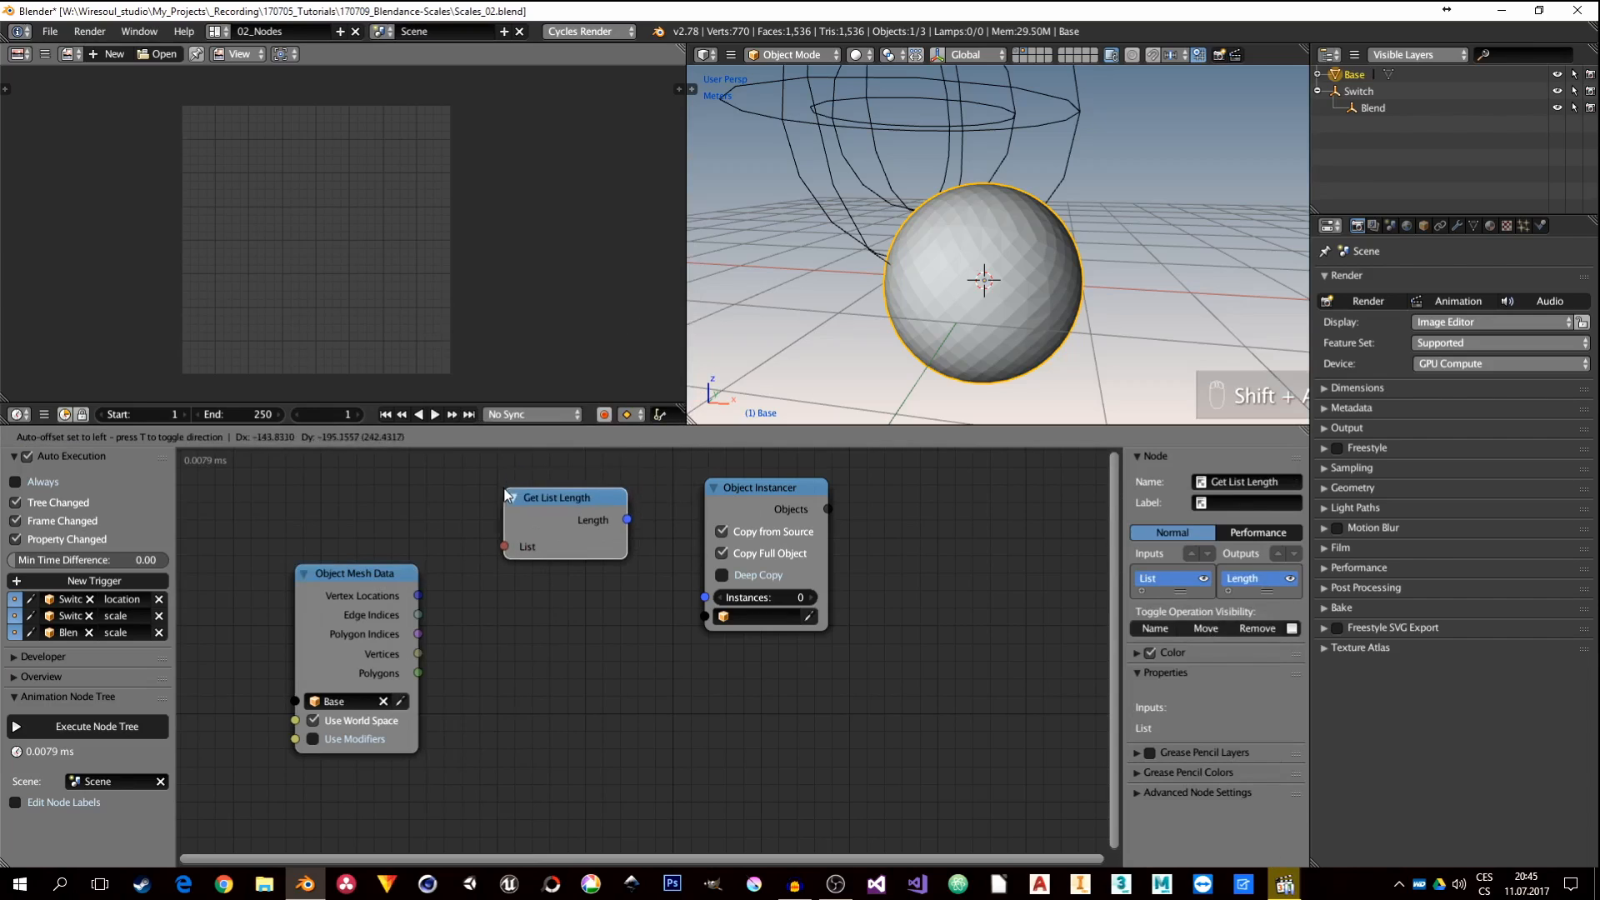
left_click(566, 520)
Step: Link Vertices of Object Mesh Data to the Get List Length input and its Length output to the instancer's Instances, spacing the nodes out
left_click_drag(418, 654, 510, 549)
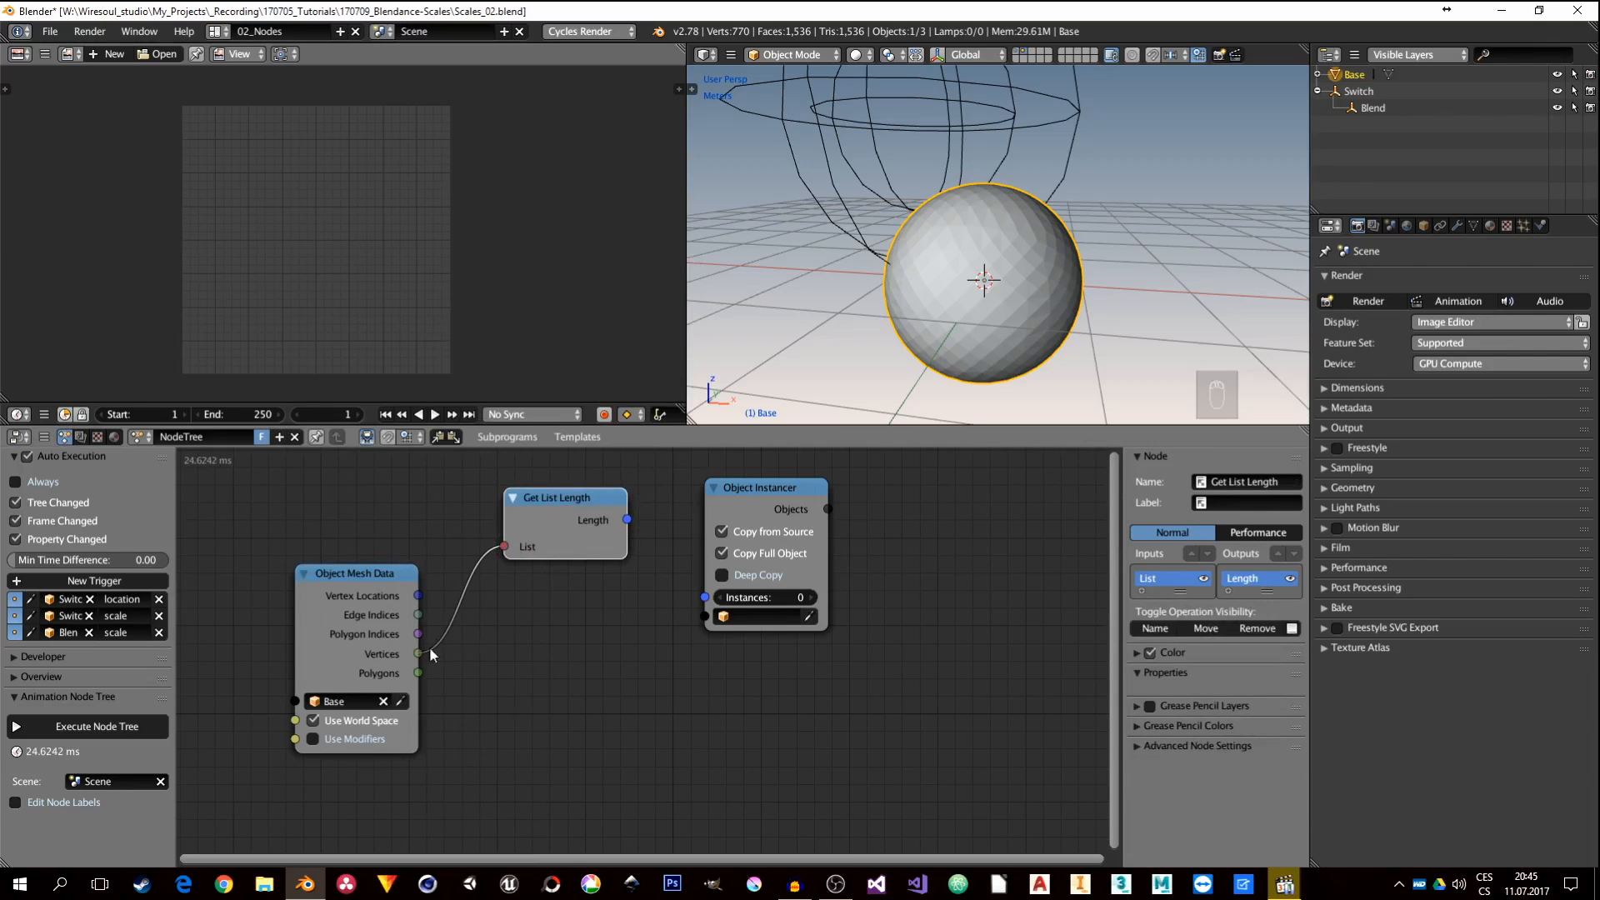
left_click_drag(628, 520, 636, 525)
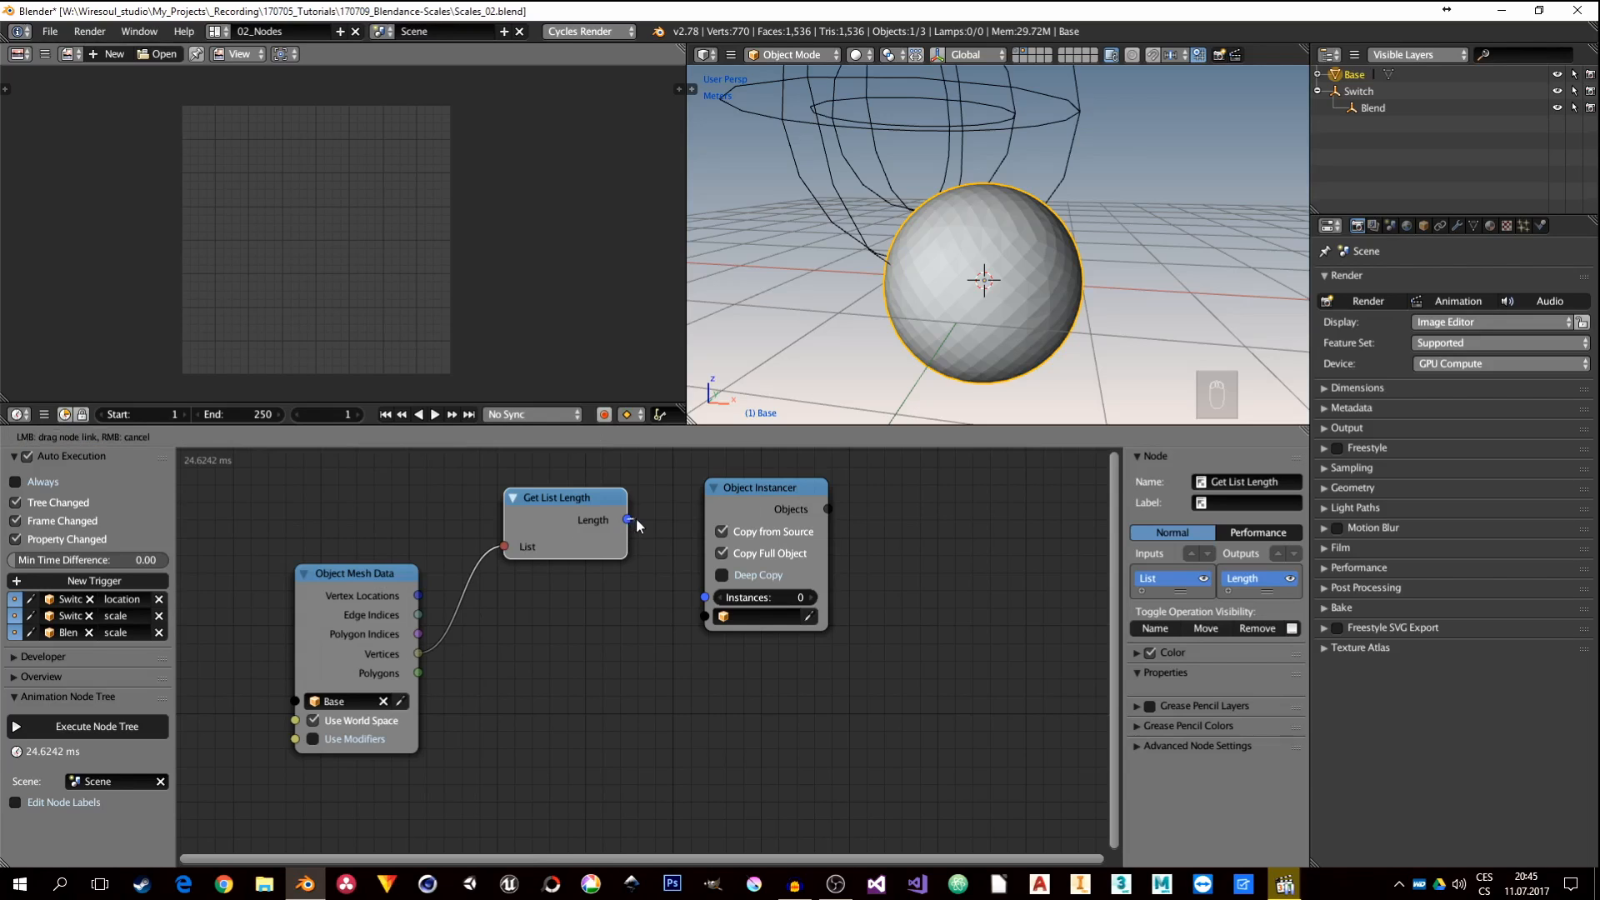
left_click_drag(685, 588, 705, 598)
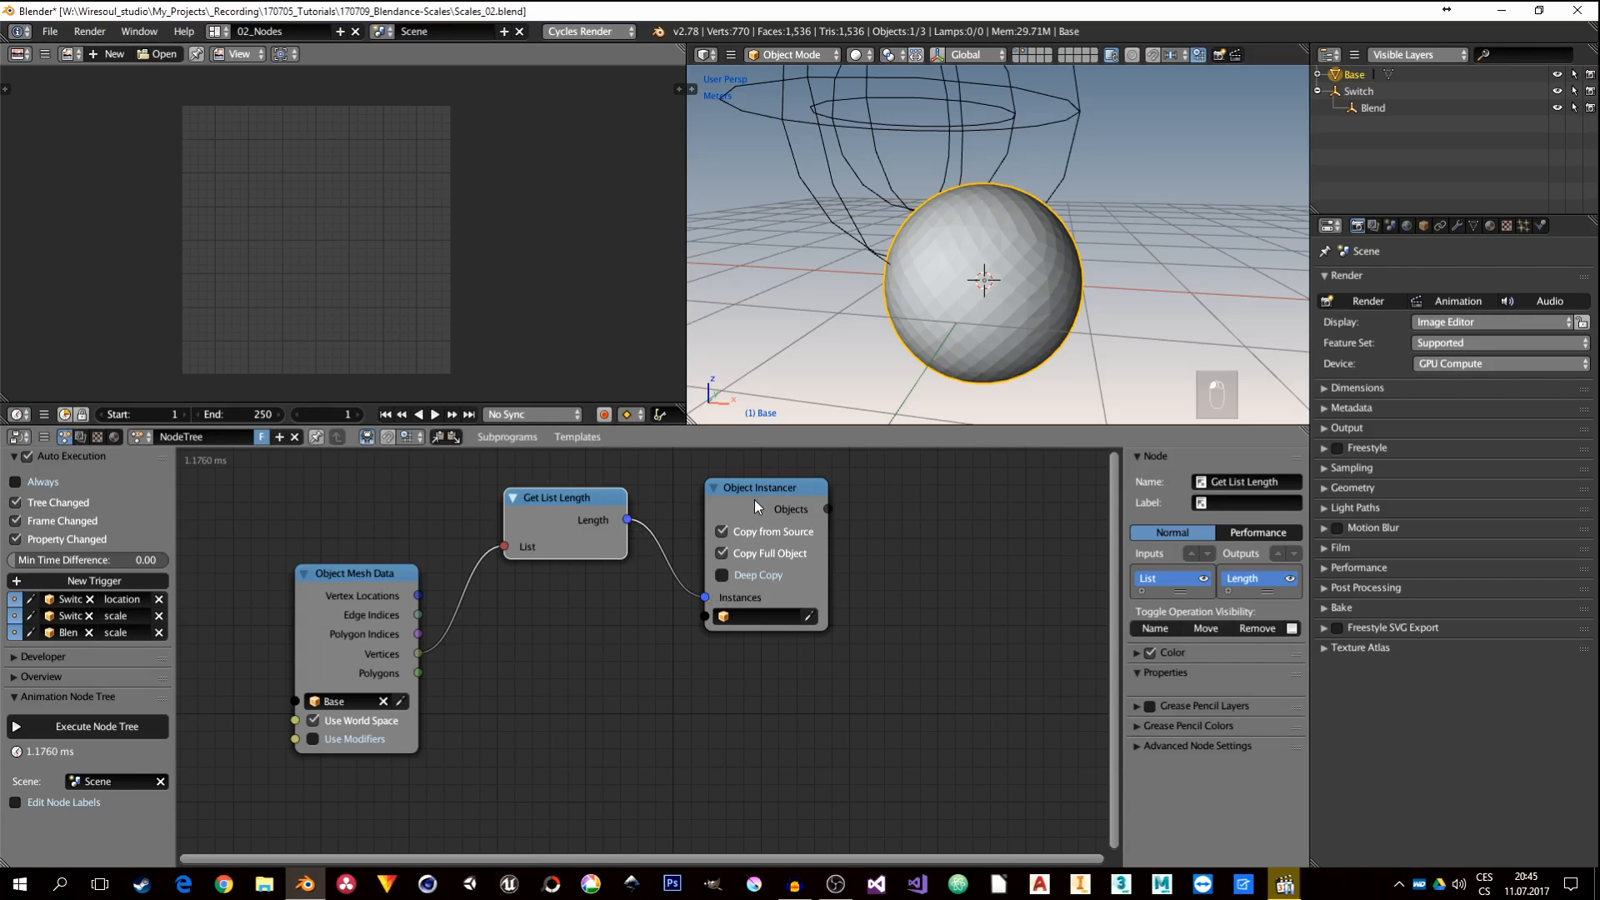
left_click_drag(753, 498, 764, 499)
left_click_drag(550, 517, 543, 552)
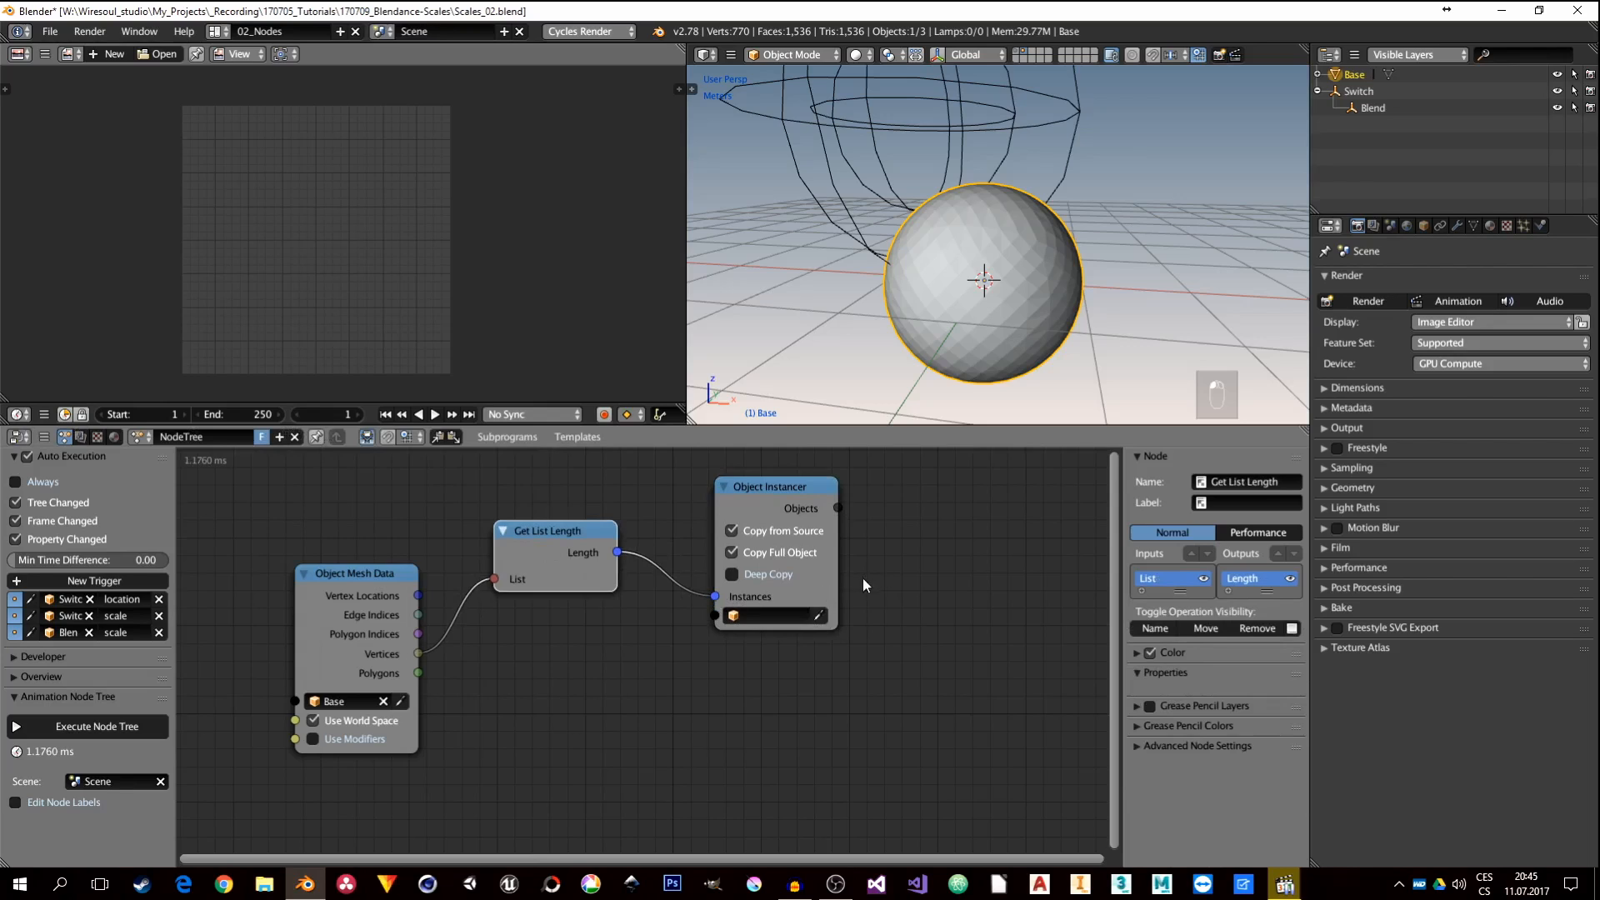
Step: Set Scale as the source object of the Object Instancer and move that node slightly lower, closer to Get List Length
left_click(752, 616)
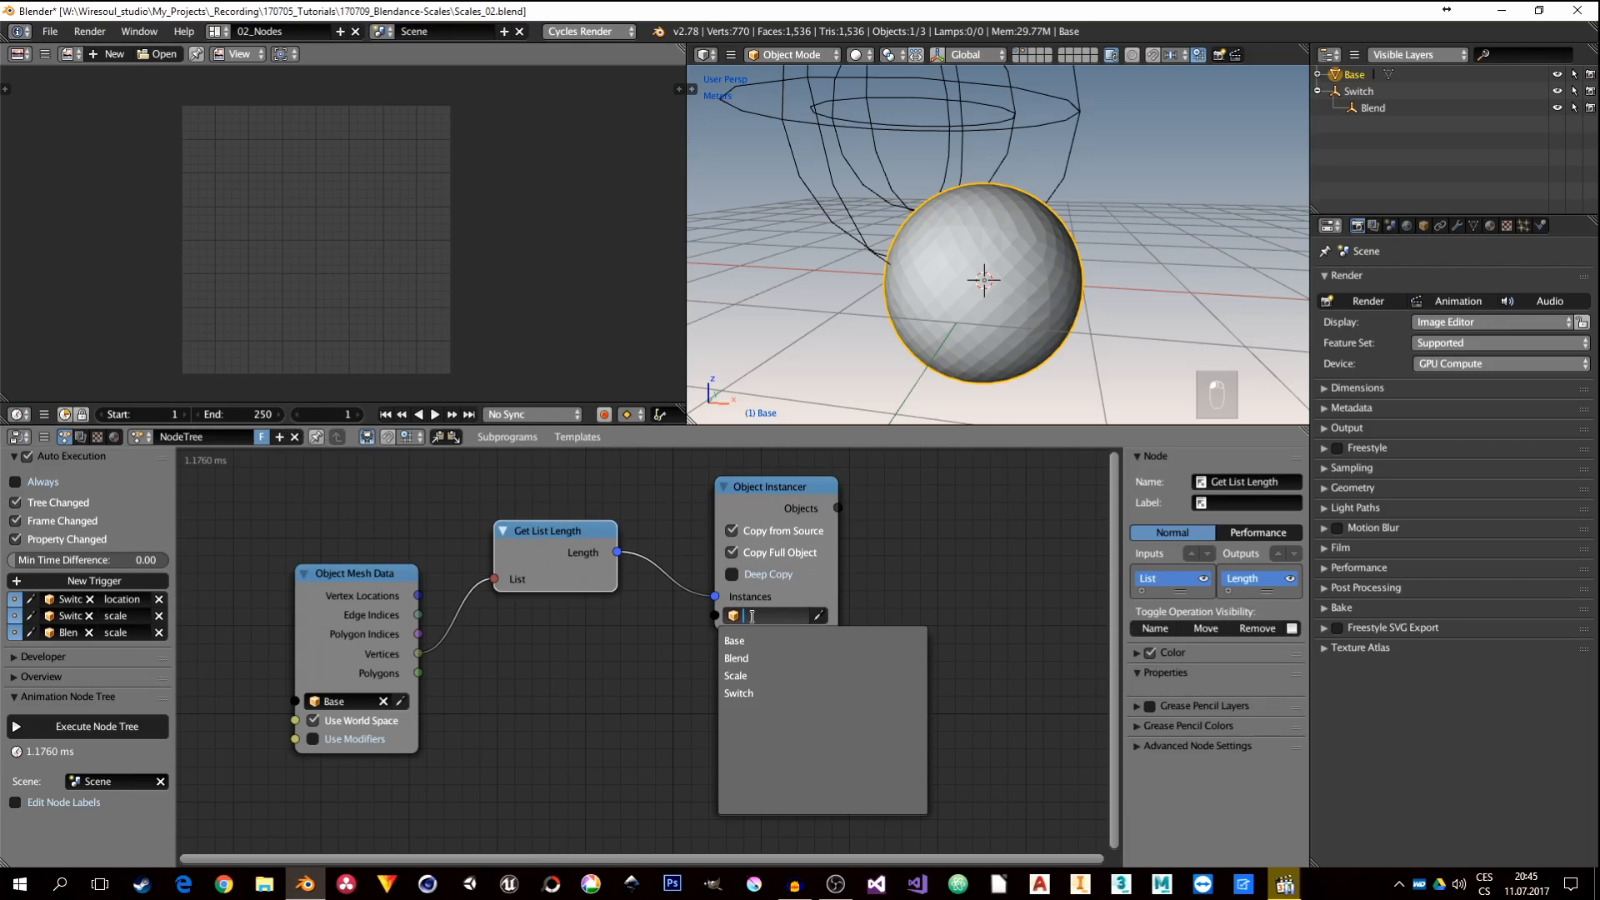
left_click(753, 677)
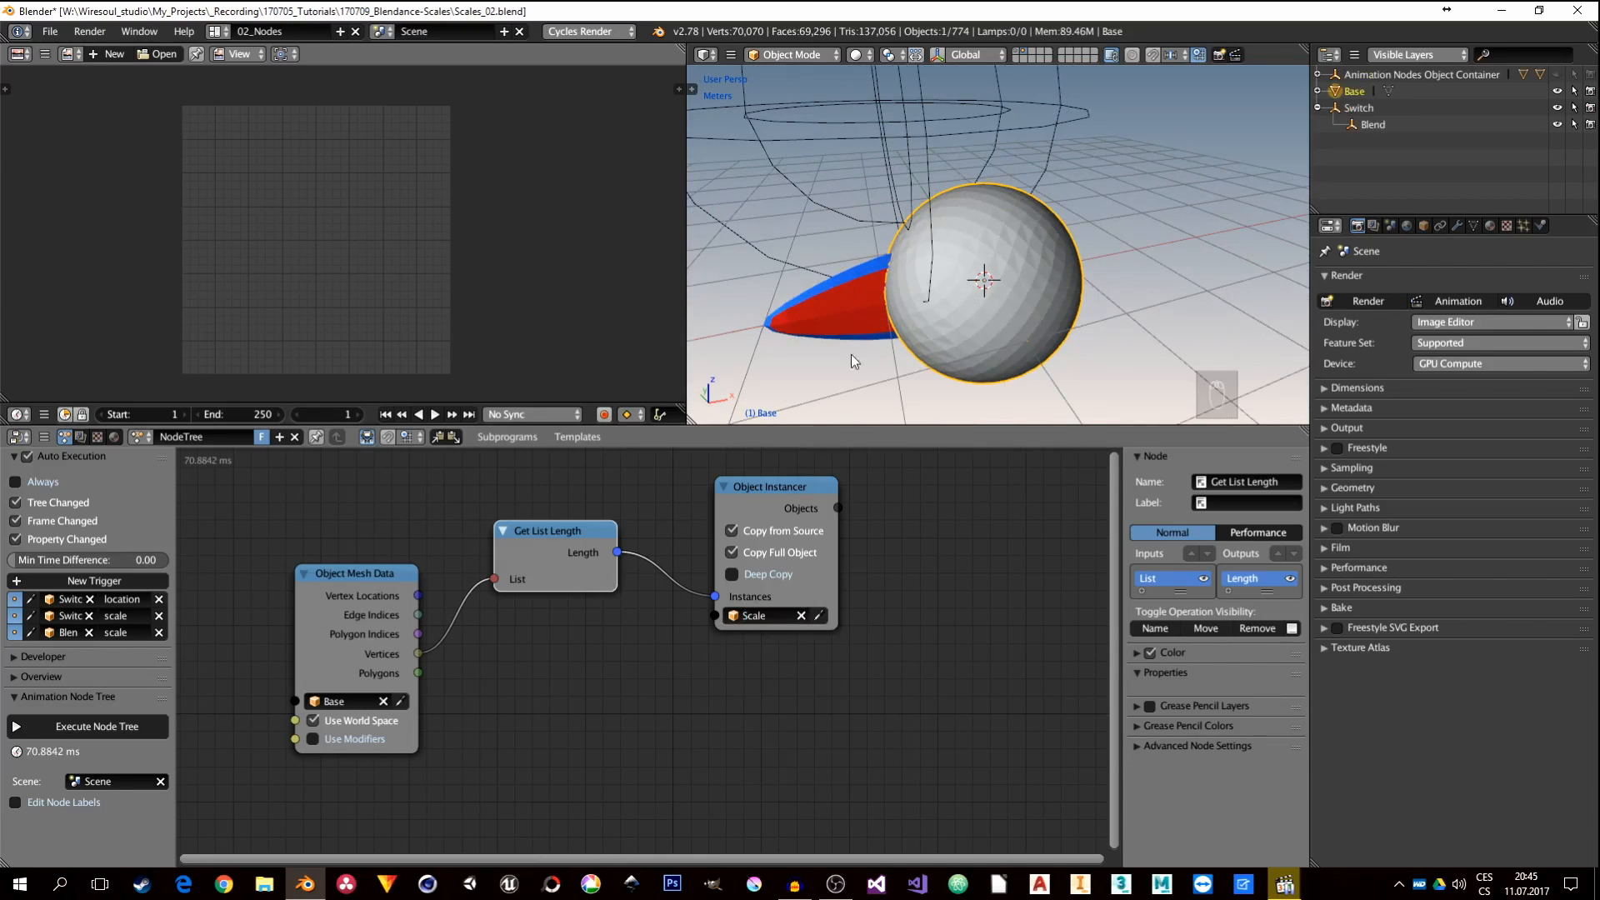
middle_click_drag(979, 360, 961, 340)
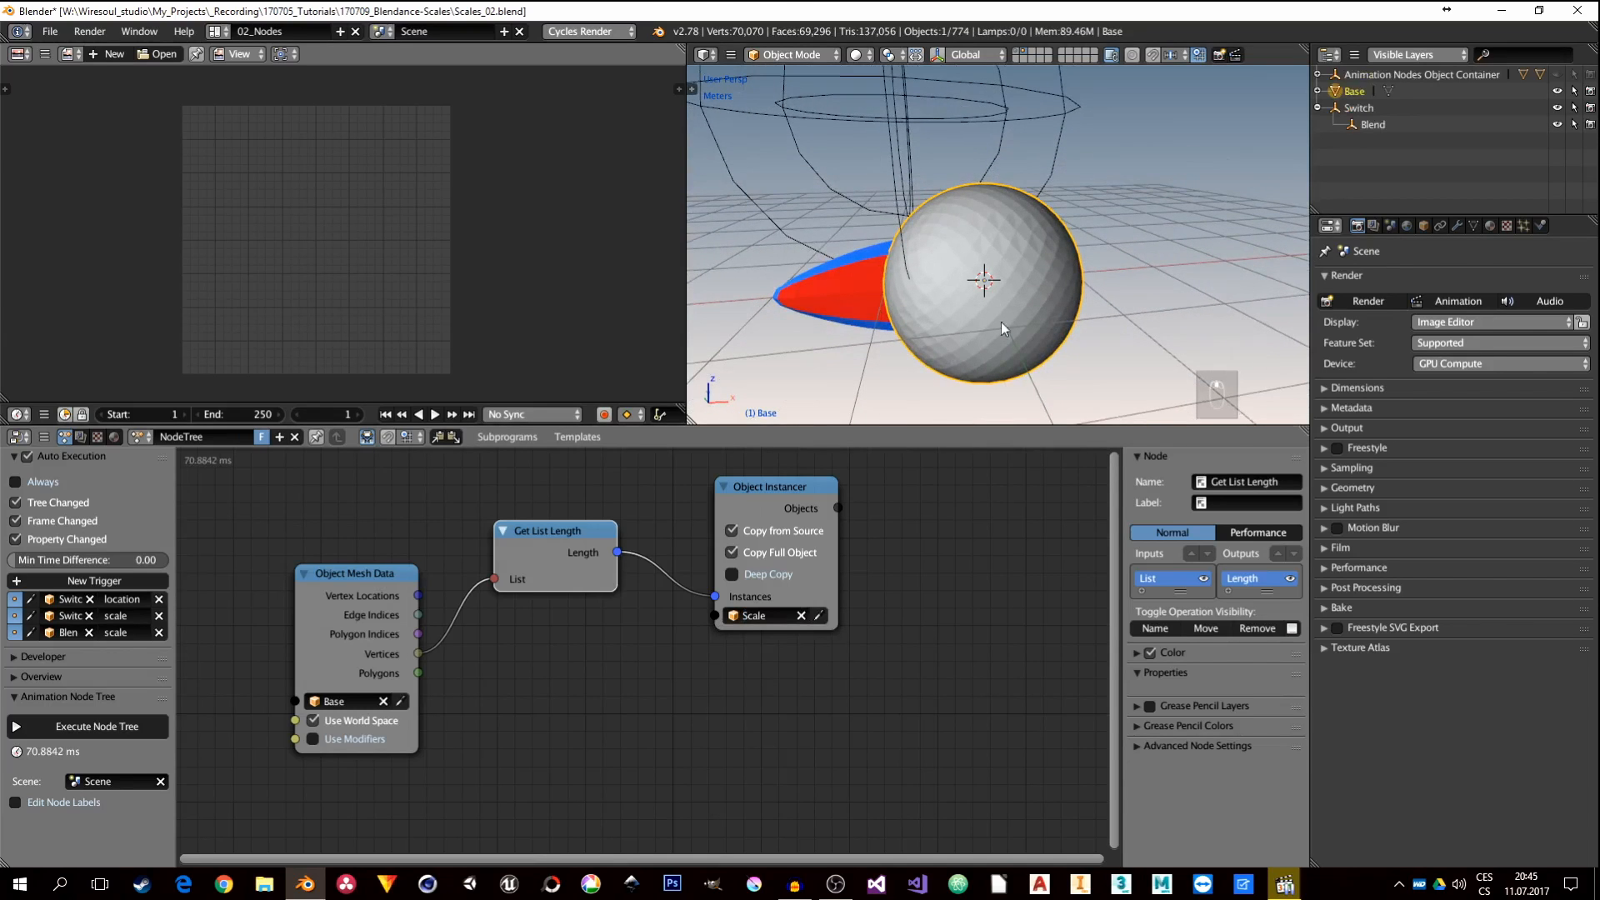
middle_click_drag(759, 492, 753, 466)
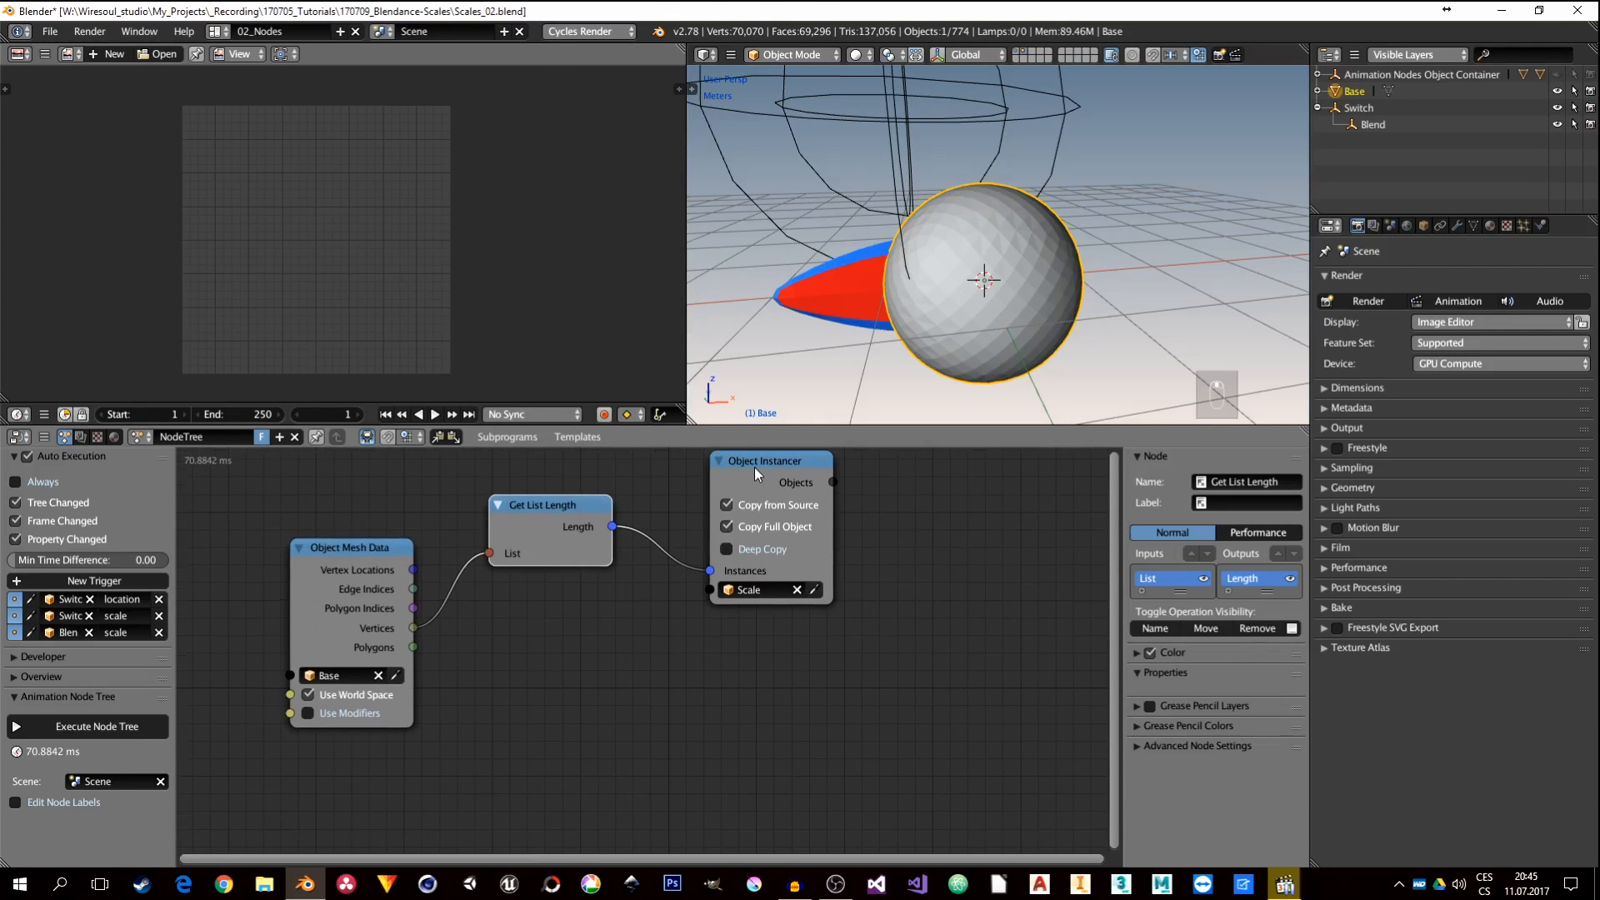
left_click_drag(753, 466, 728, 511)
middle_click_drag(716, 689, 633, 689)
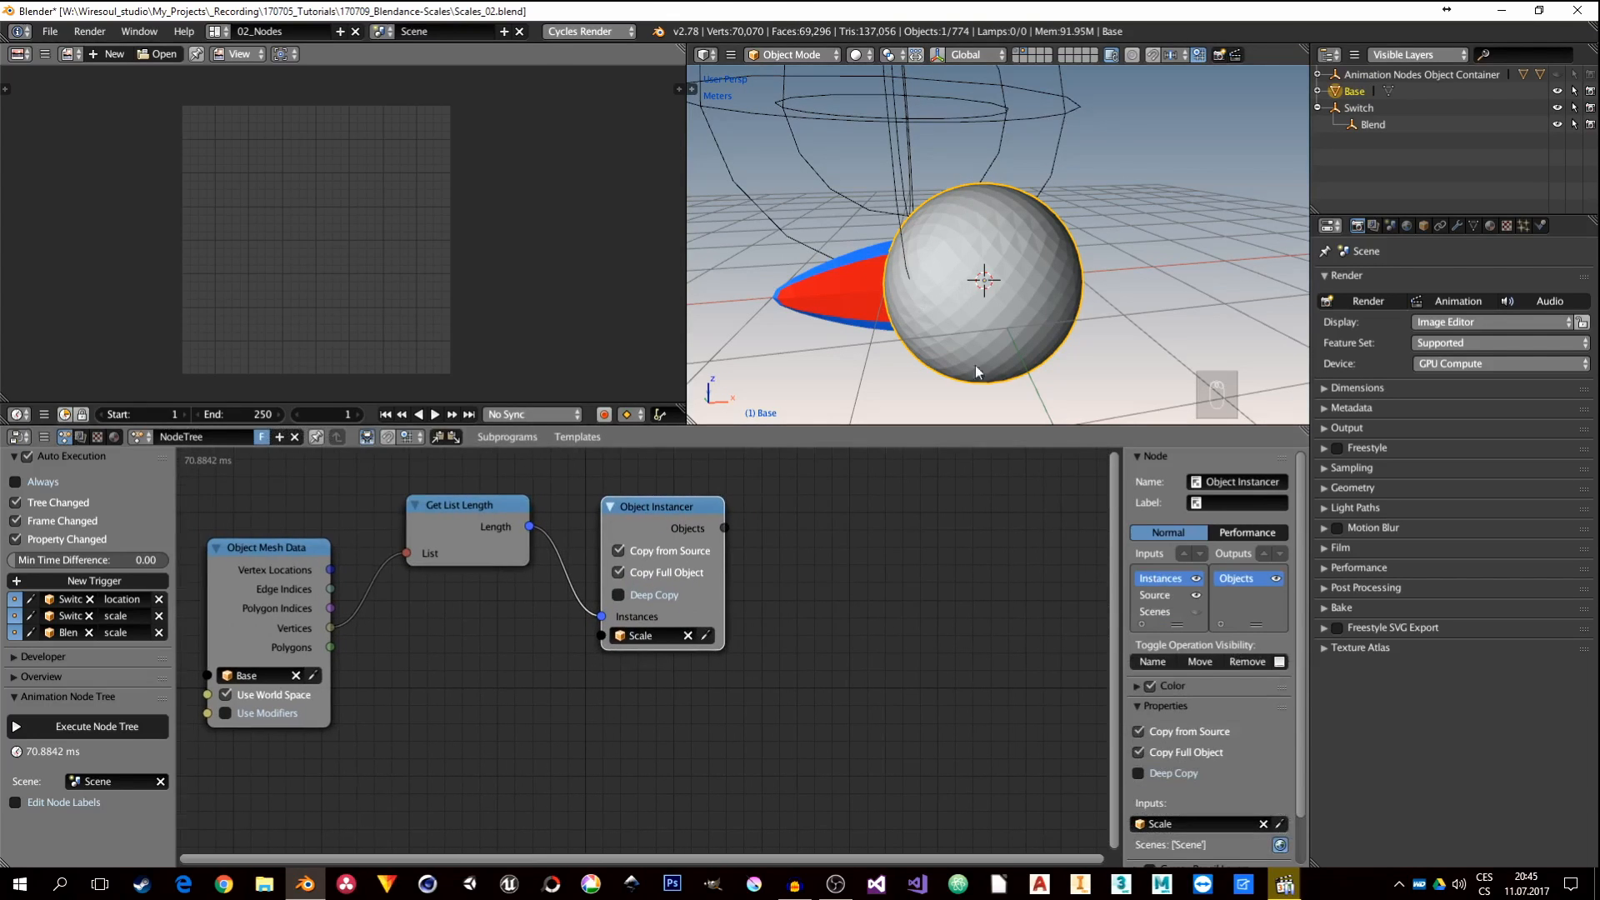
Step: Add a Frame to the node tree below the Get List Length node
middle_click_drag(792, 606, 922, 572)
scroll(862, 571, "down", 5)
mouse_move(863, 677)
middle_mouse_down()
mouse_move(851, 641)
mouse_move(836, 686)
middle_mouse_up()
key("shift+a")
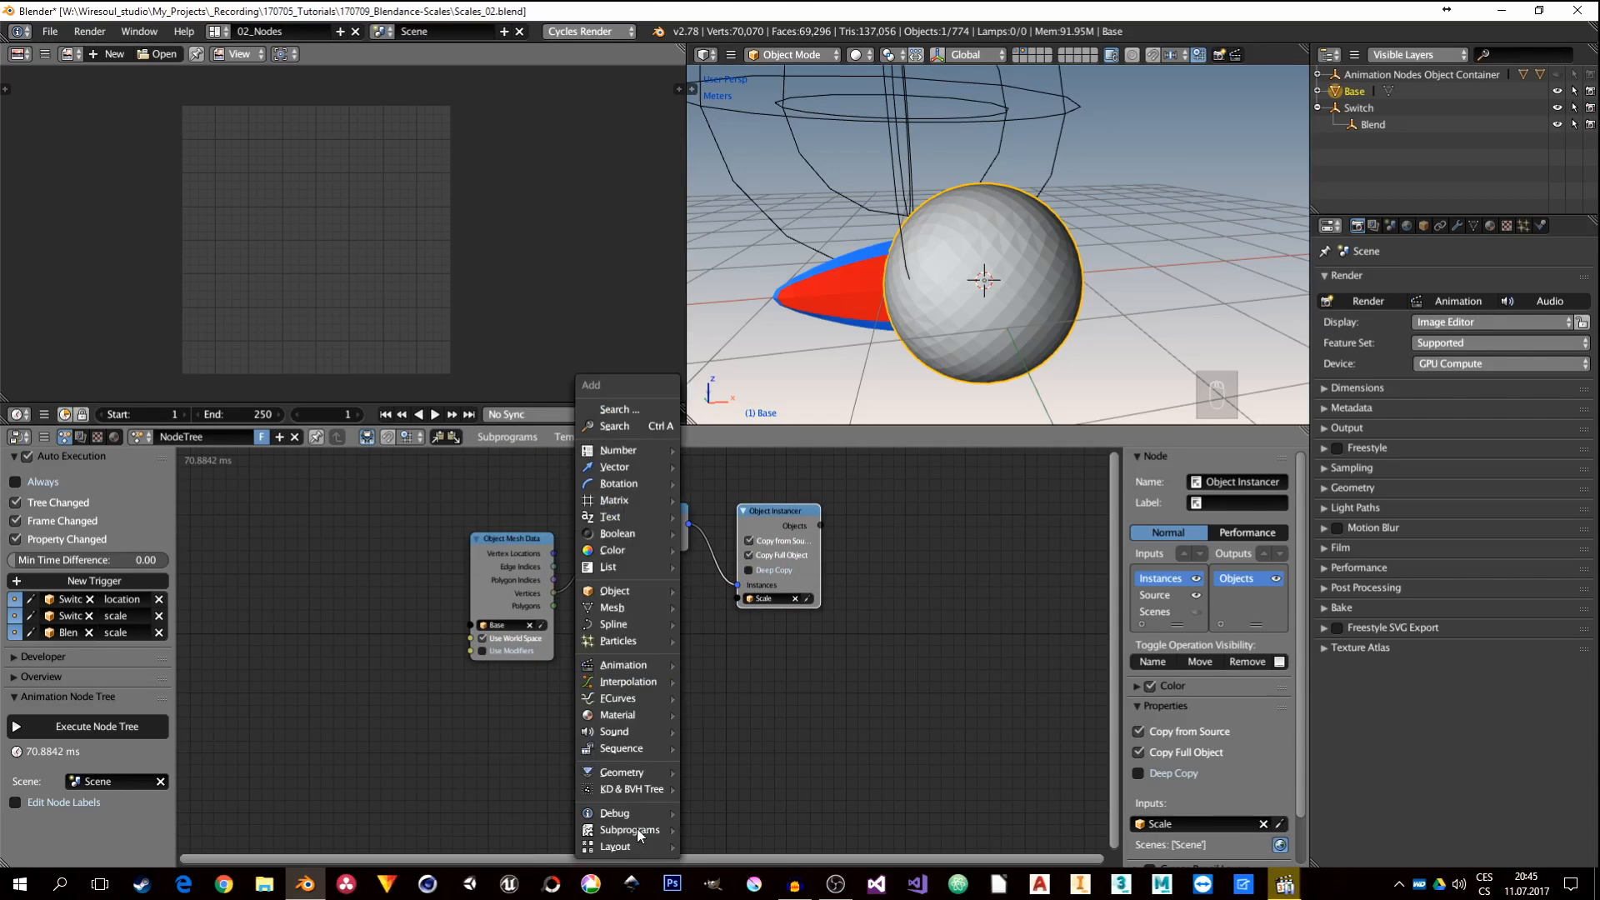
mouse_move(633, 844)
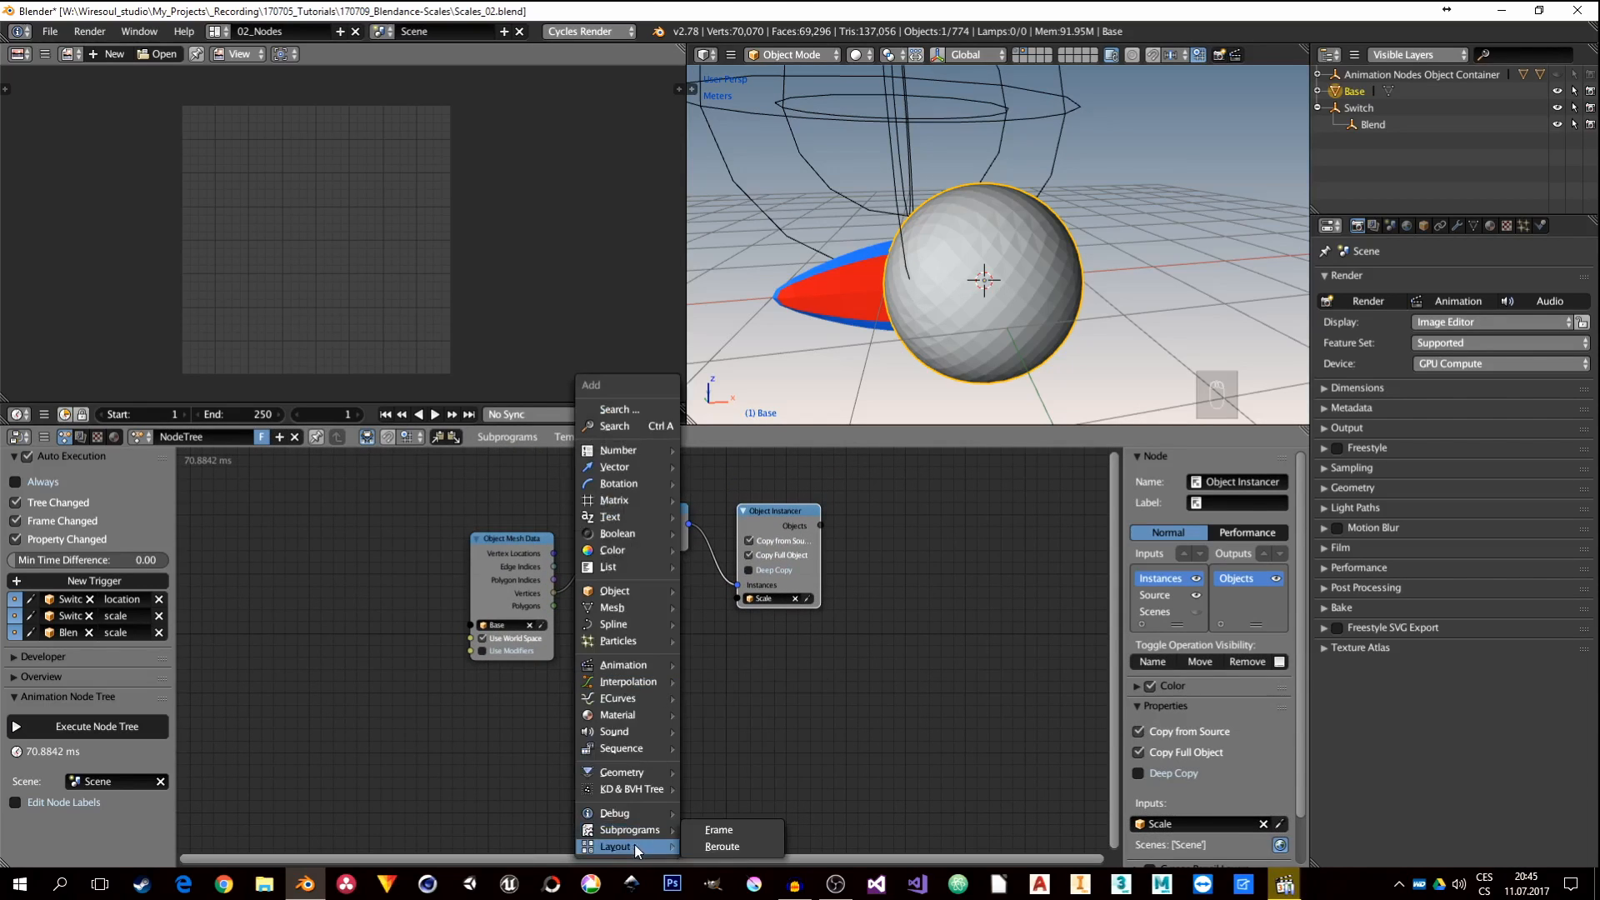
left_click(718, 830)
left_click(612, 587)
Step: Put the Object Mesh Data, Get List Length and Object Instancer nodes into the frame and reposition the framed group
left_click(646, 510)
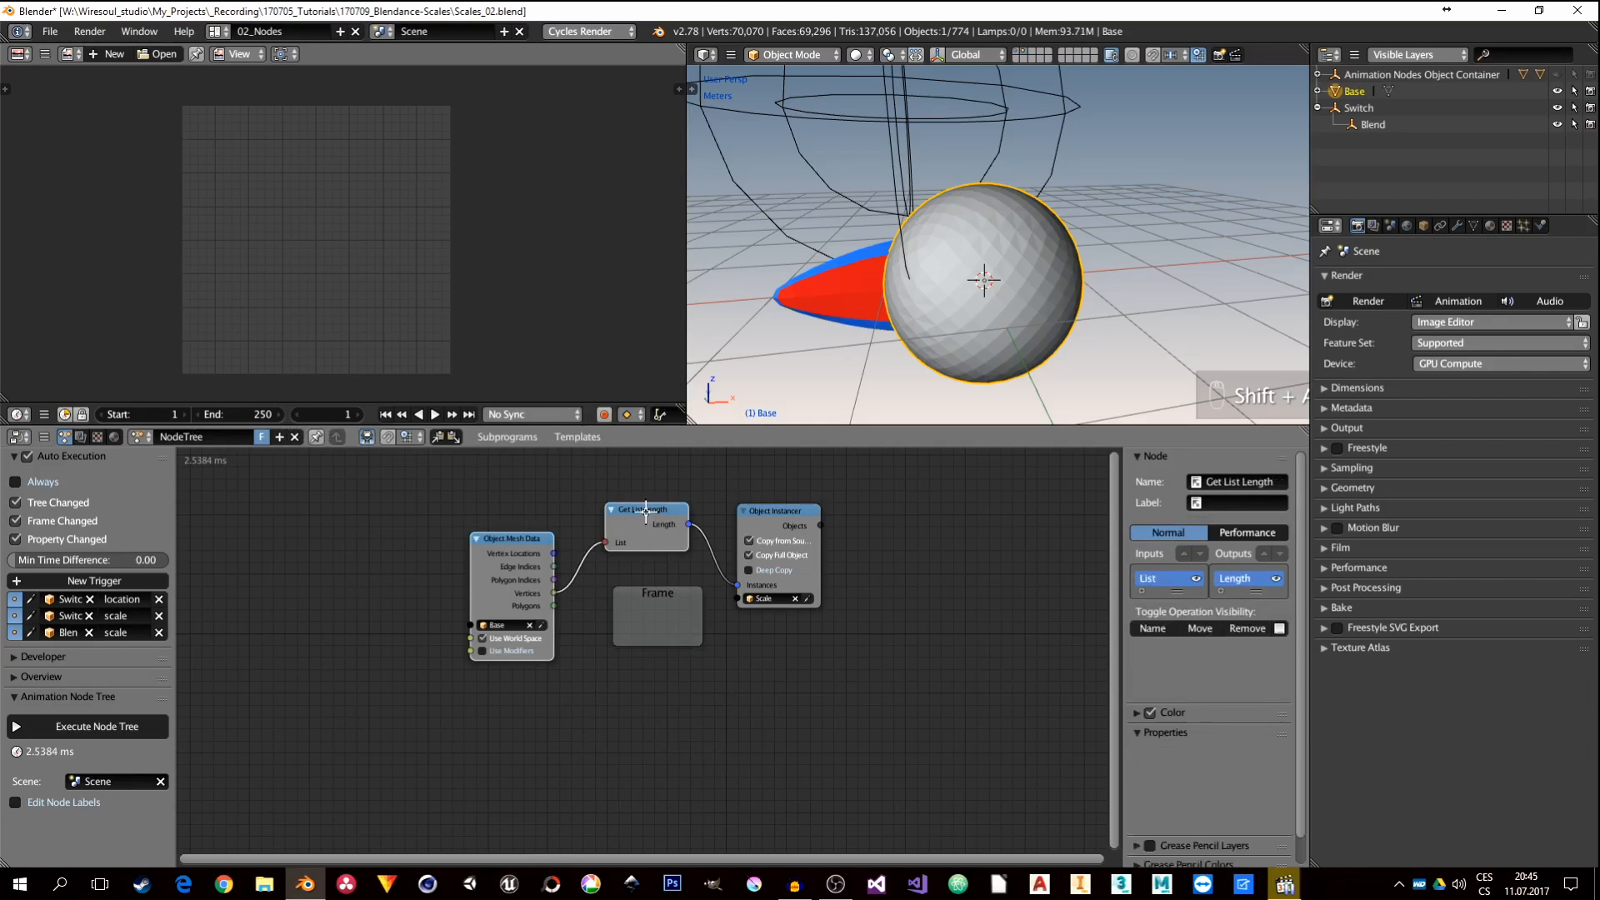
left_click(758, 517, "shift")
key("g")
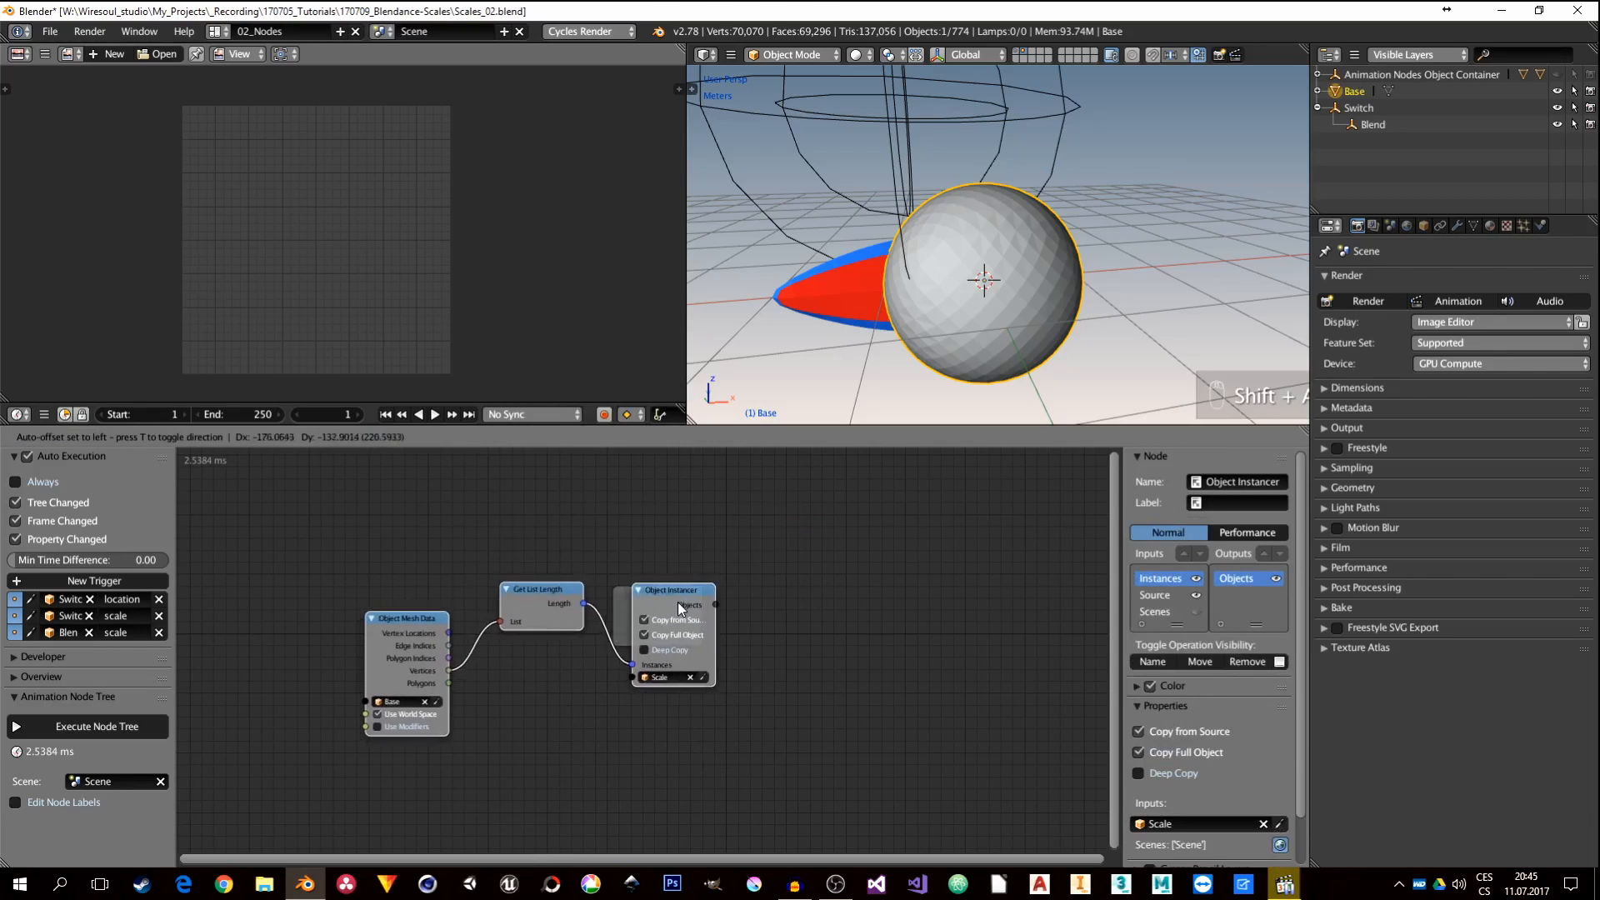
left_click(680, 603)
left_click(608, 577)
left_click_drag(608, 577, 672, 503)
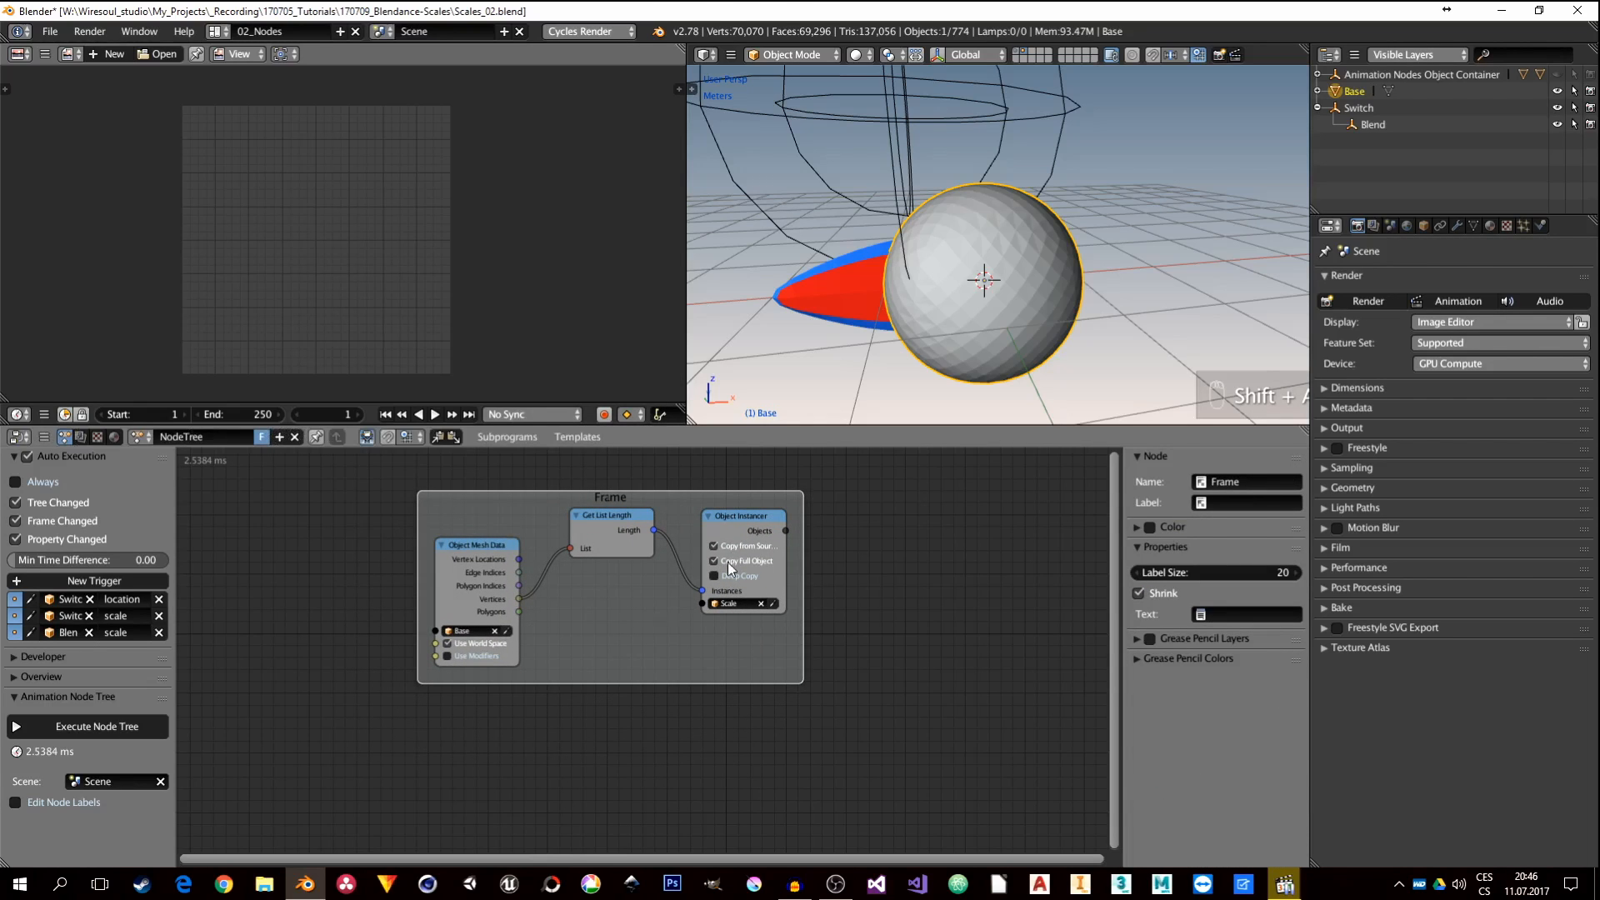
left_click_drag(488, 548, 492, 517)
Step: Add a second, empty Frame below the framed instancer nodes
middle_click_drag(608, 715, 608, 624)
key("shift+a")
left_click(653, 718)
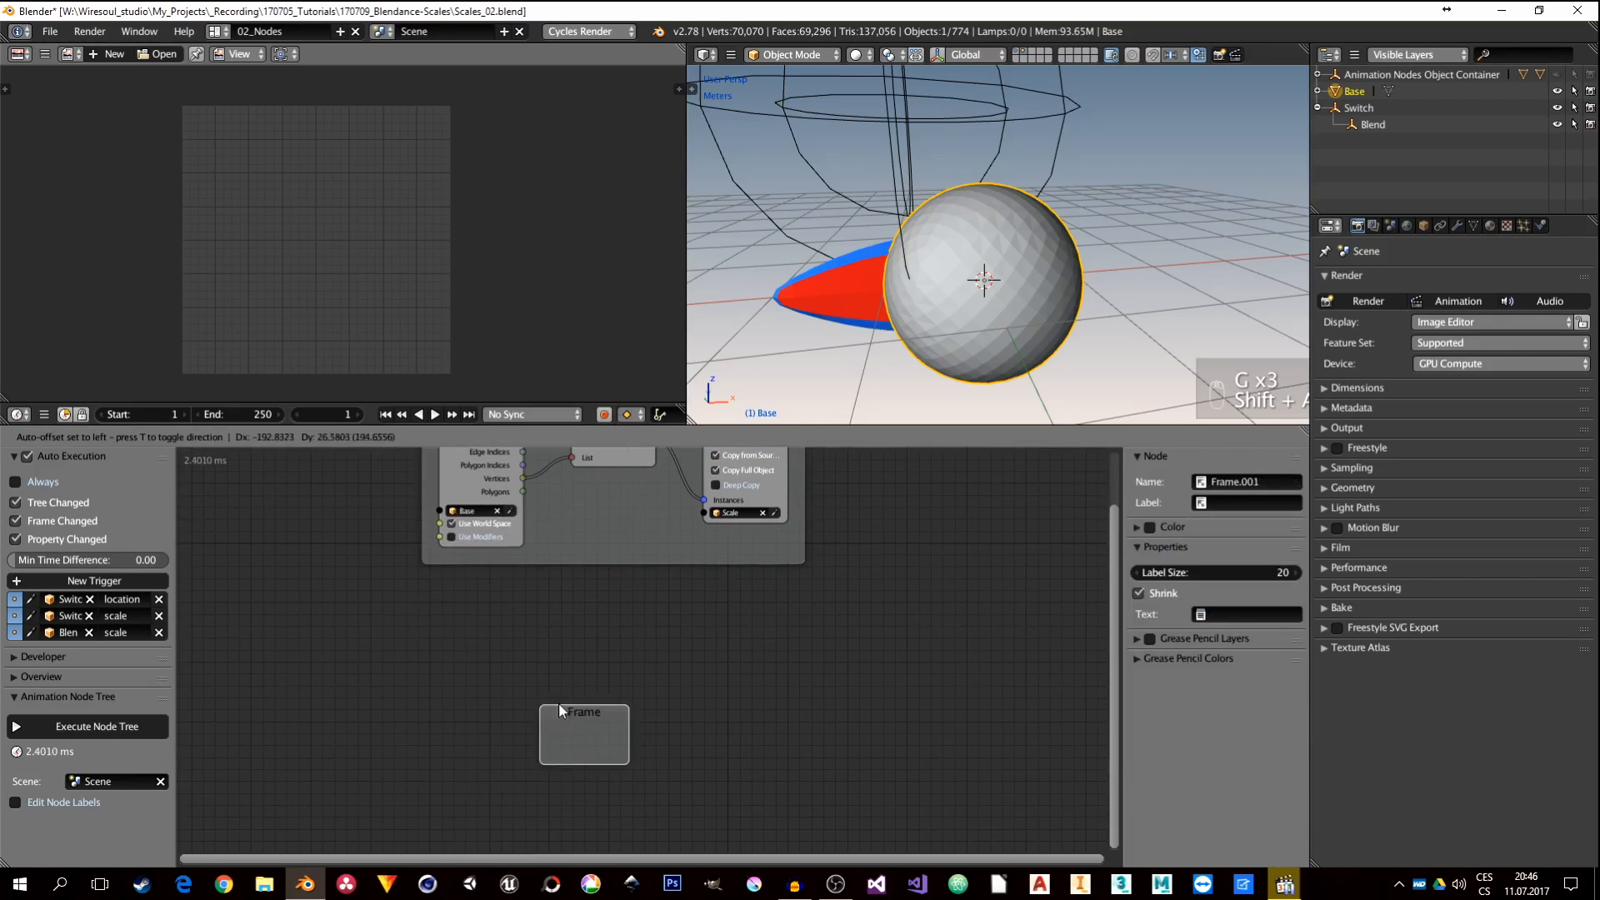
left_click_drag(558, 702, 447, 742)
middle_click_drag(559, 737, 599, 657)
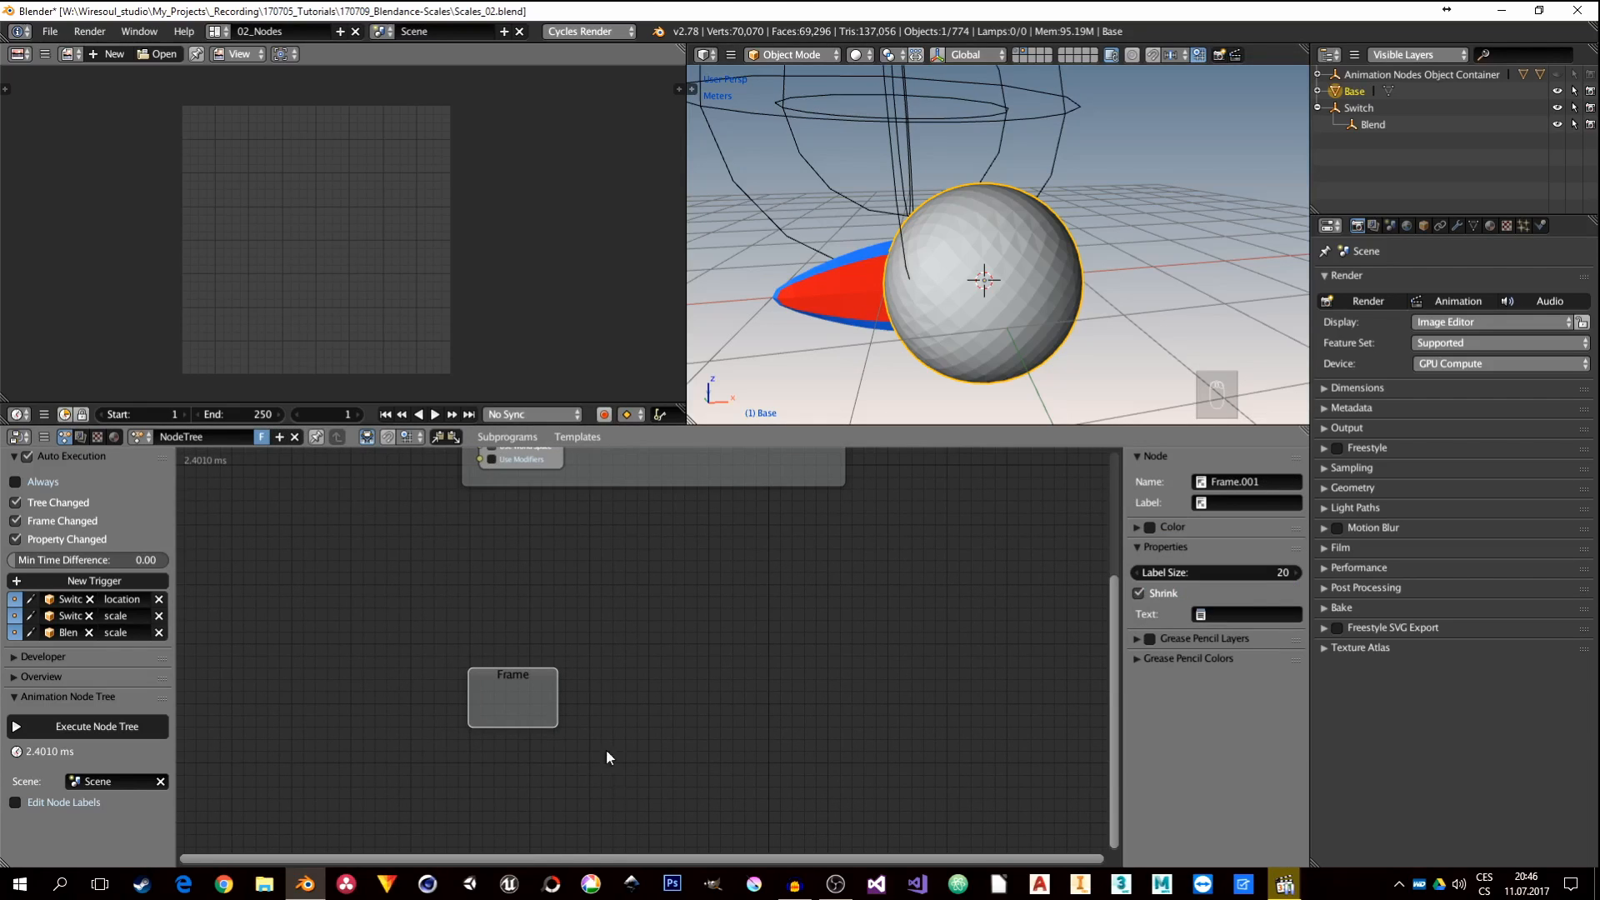
Step: Add a Loop Input node inside the empty frame and name the loop Scalses
key("shift+a")
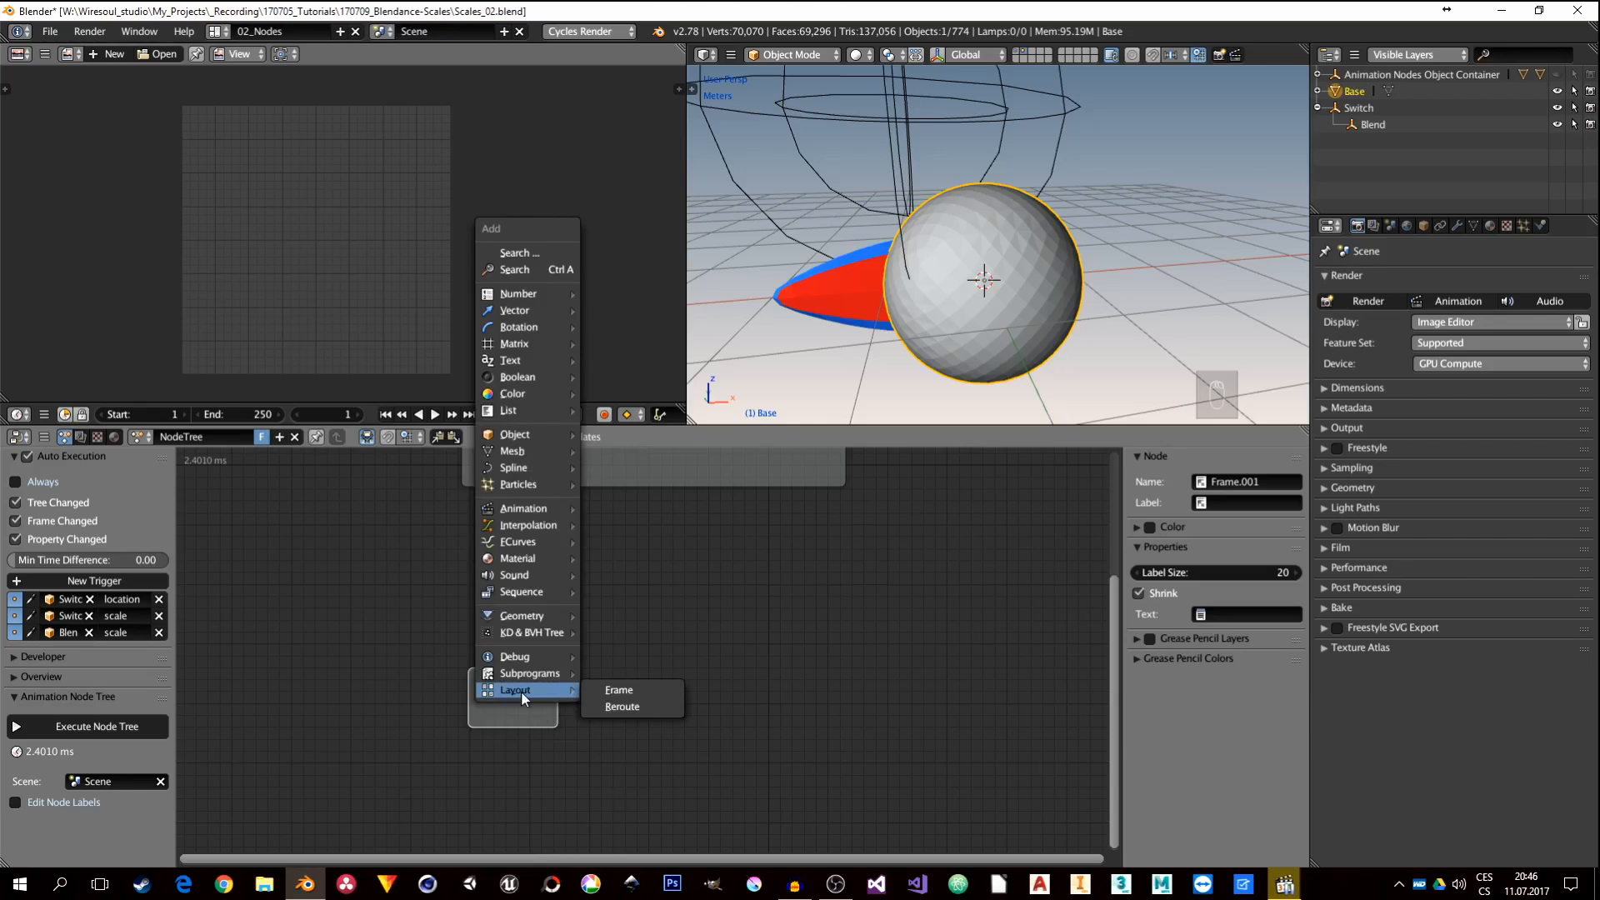
mouse_move(523, 672)
left_click(658, 730)
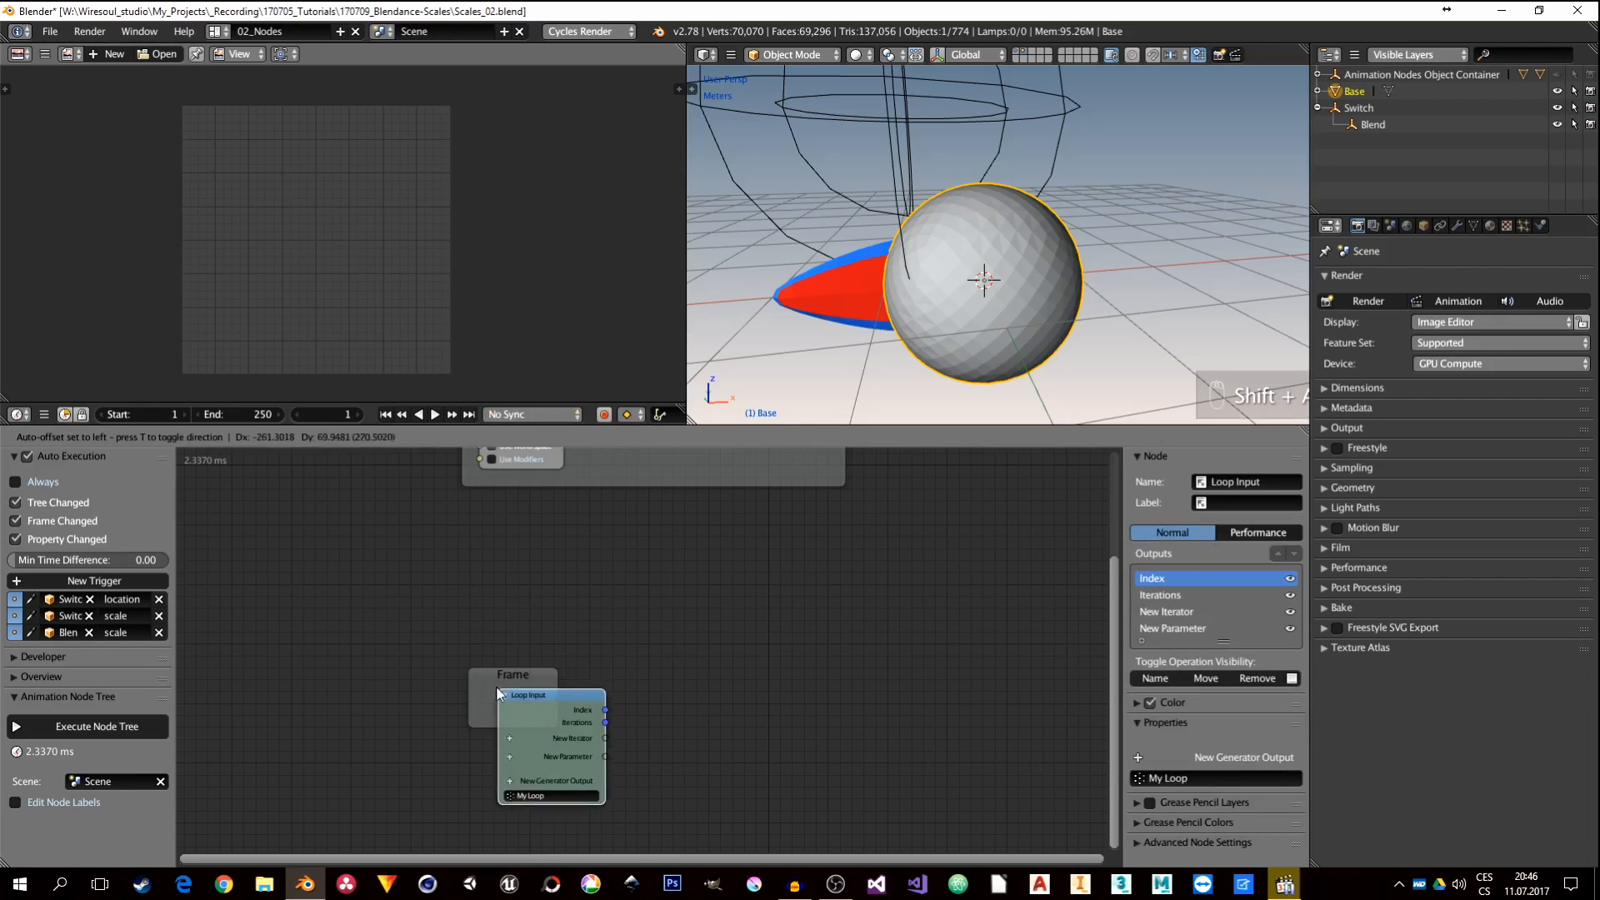
left_click(612, 760)
left_click(608, 765)
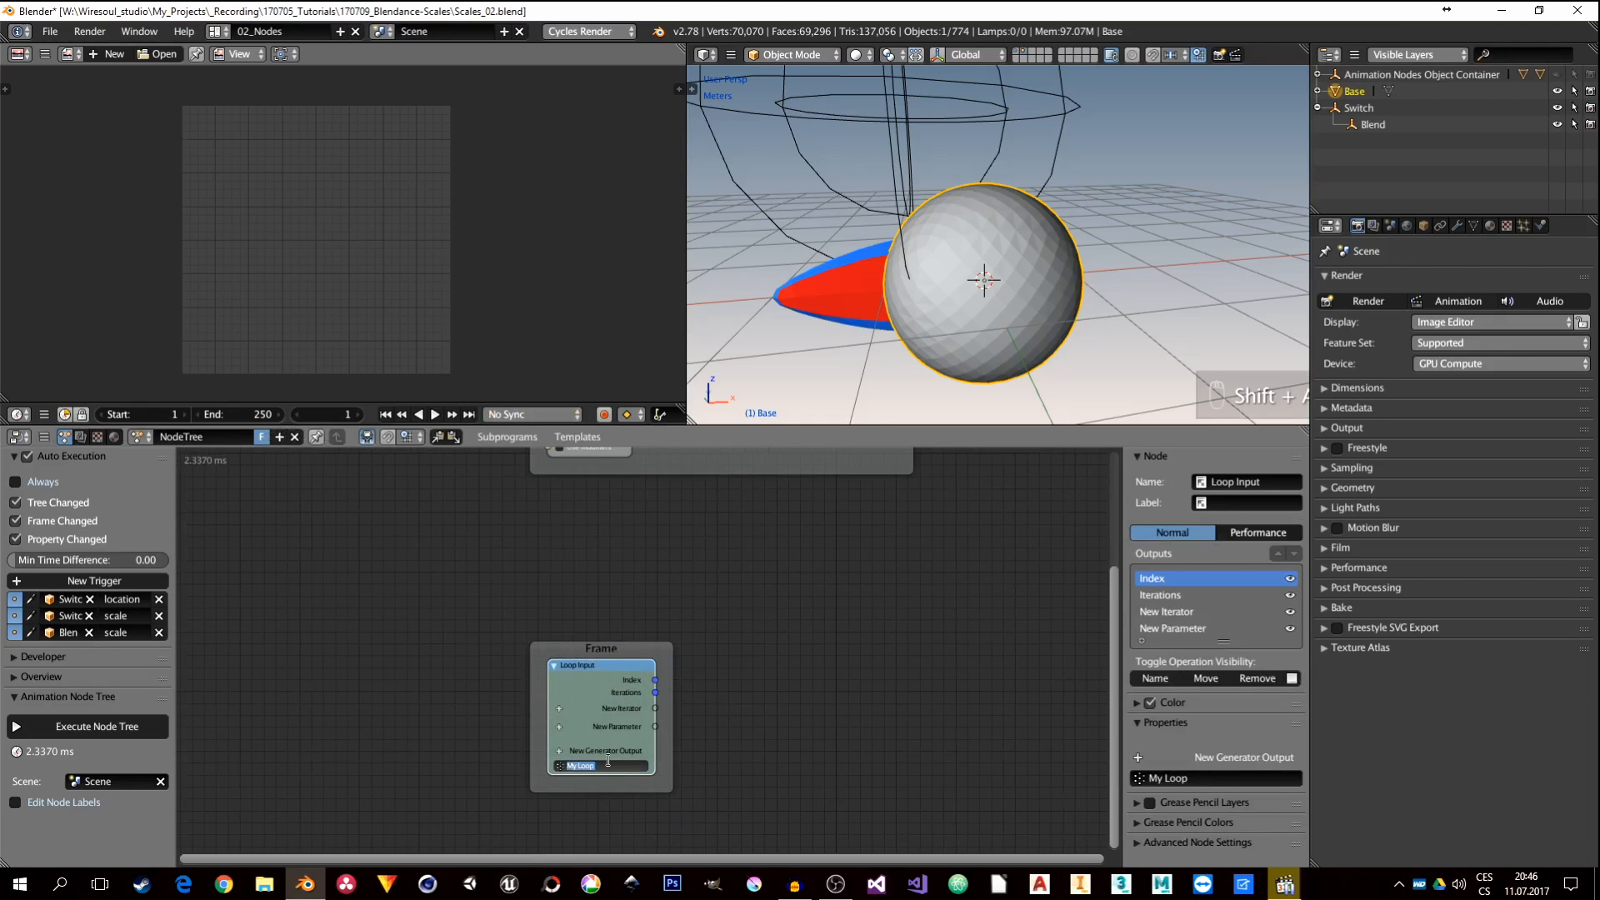
type("Scalses")
key("Return")
Step: Add an Object List iterator to the Loop Input node and rename it Scales
scroll(609, 759, "up", 5)
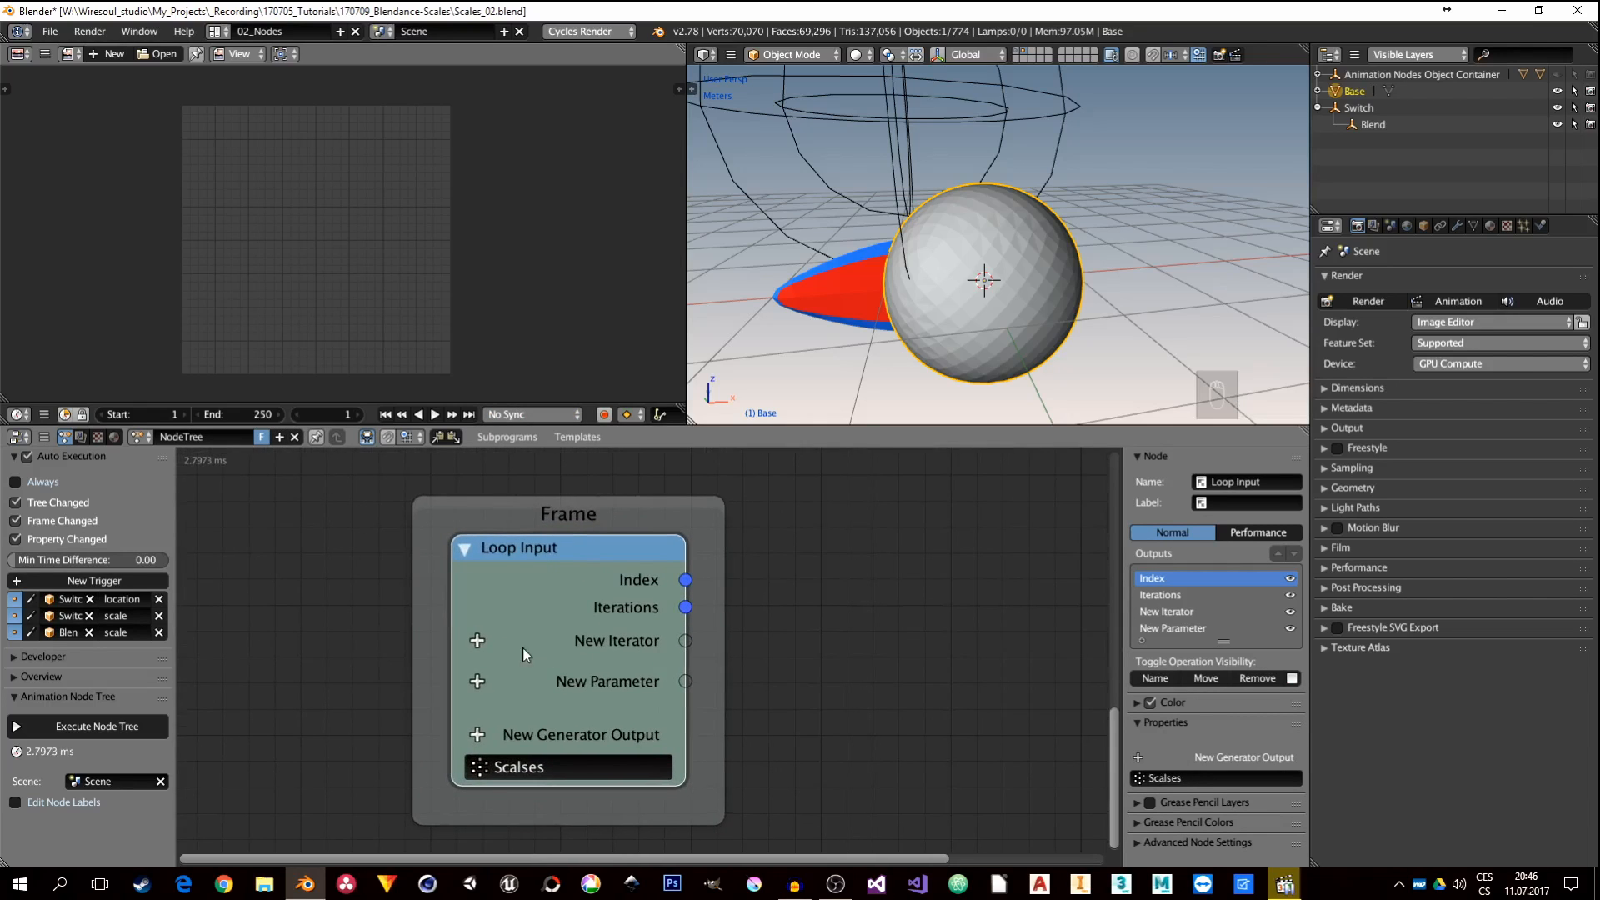
left_click(477, 640)
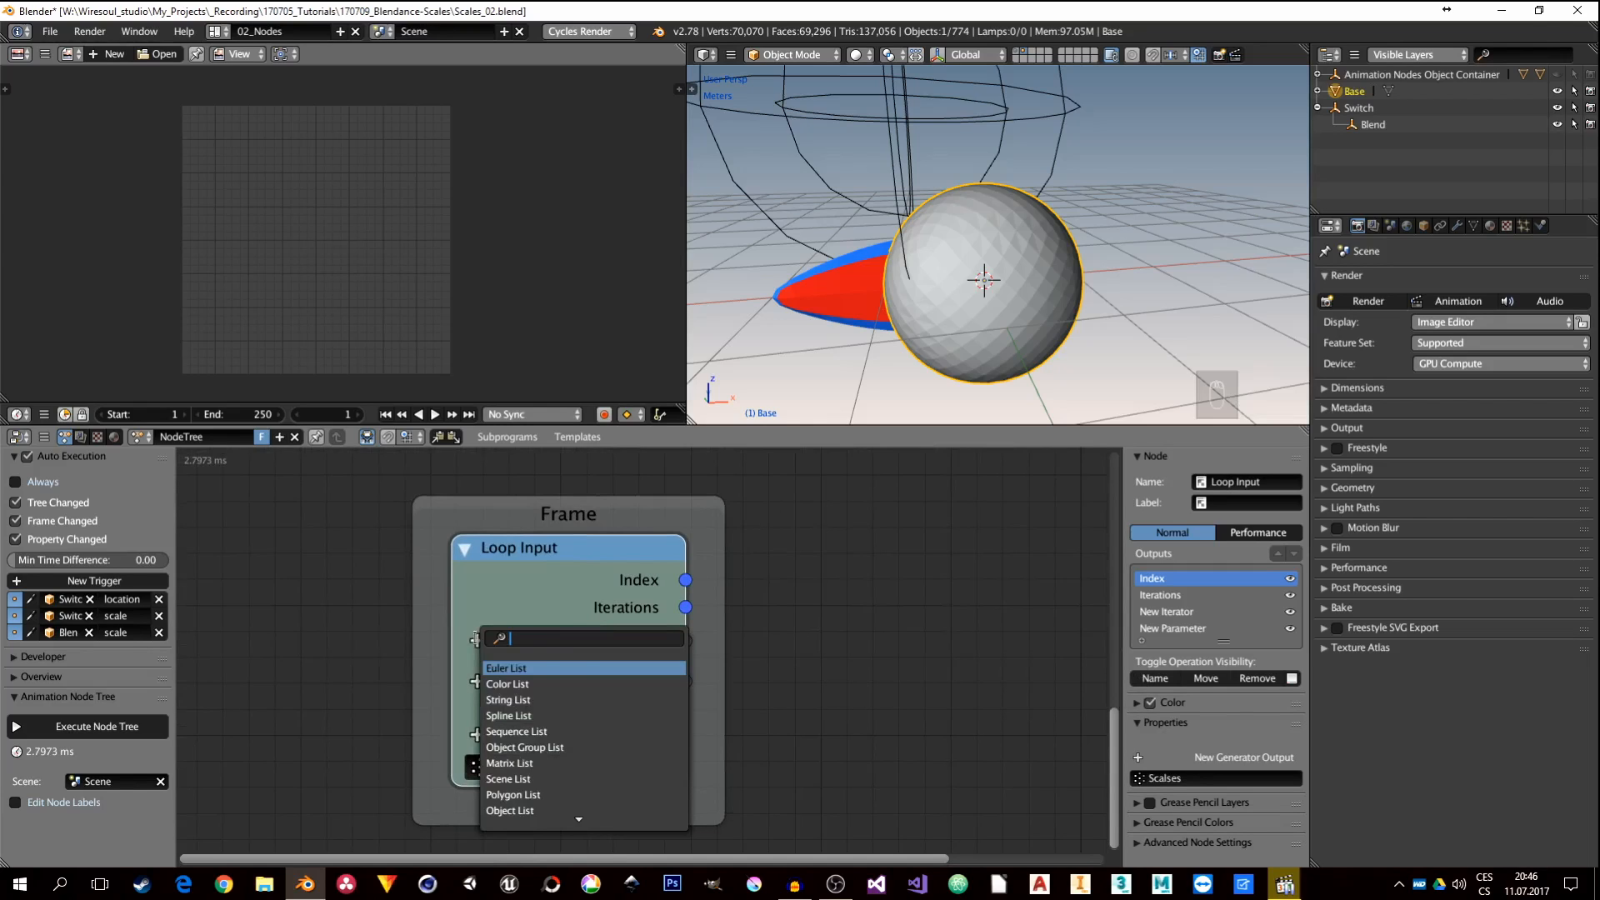
type("obj")
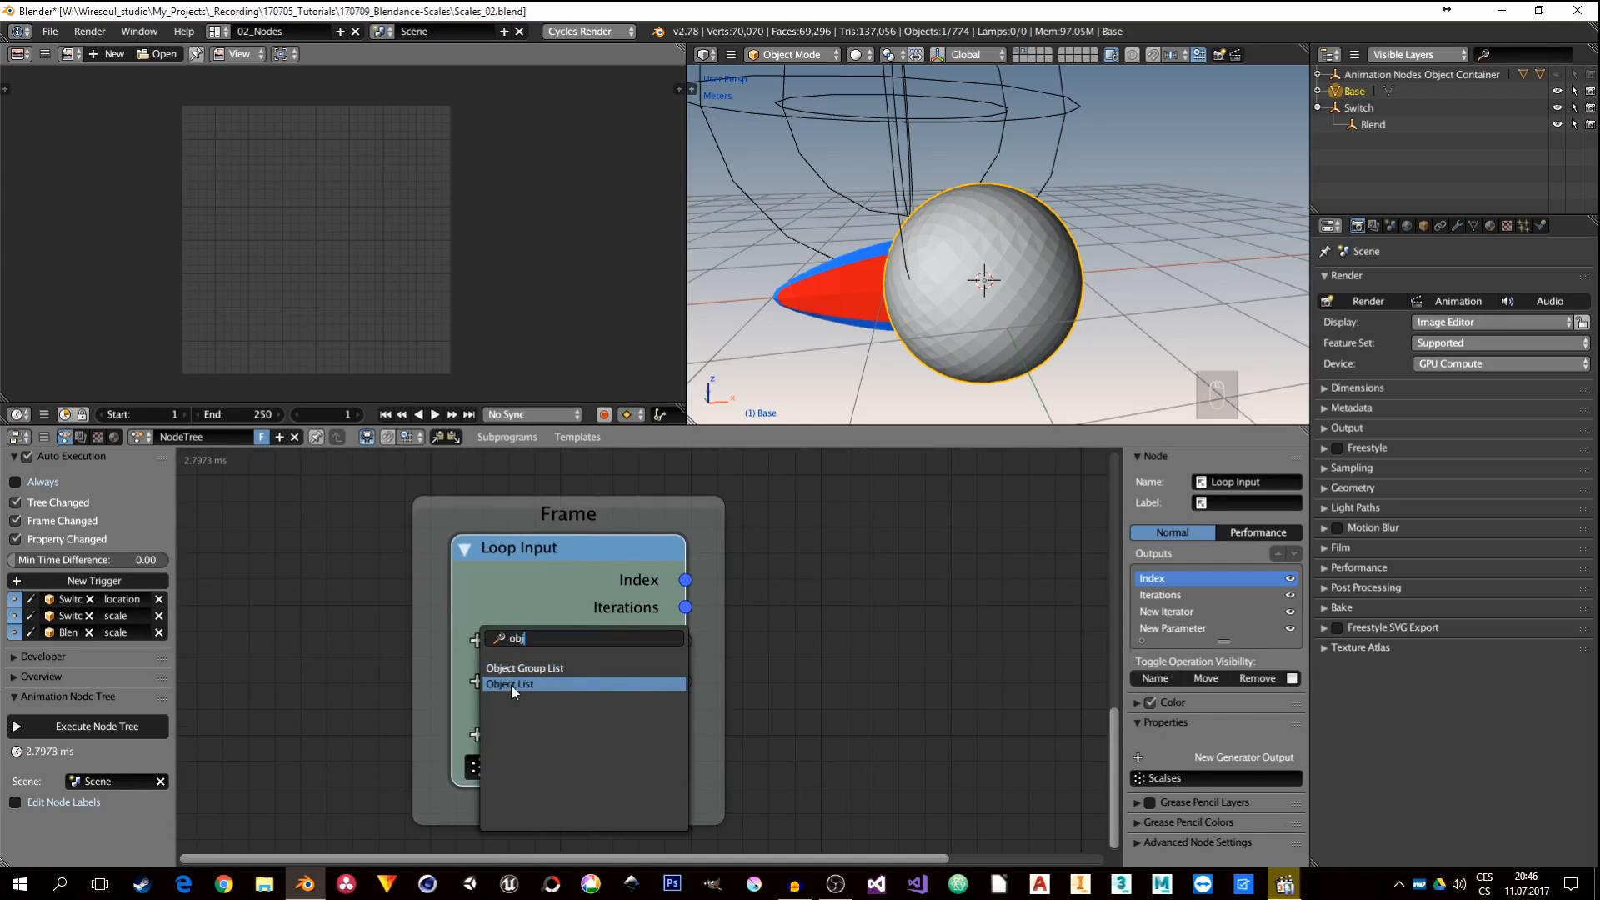
left_click(511, 684)
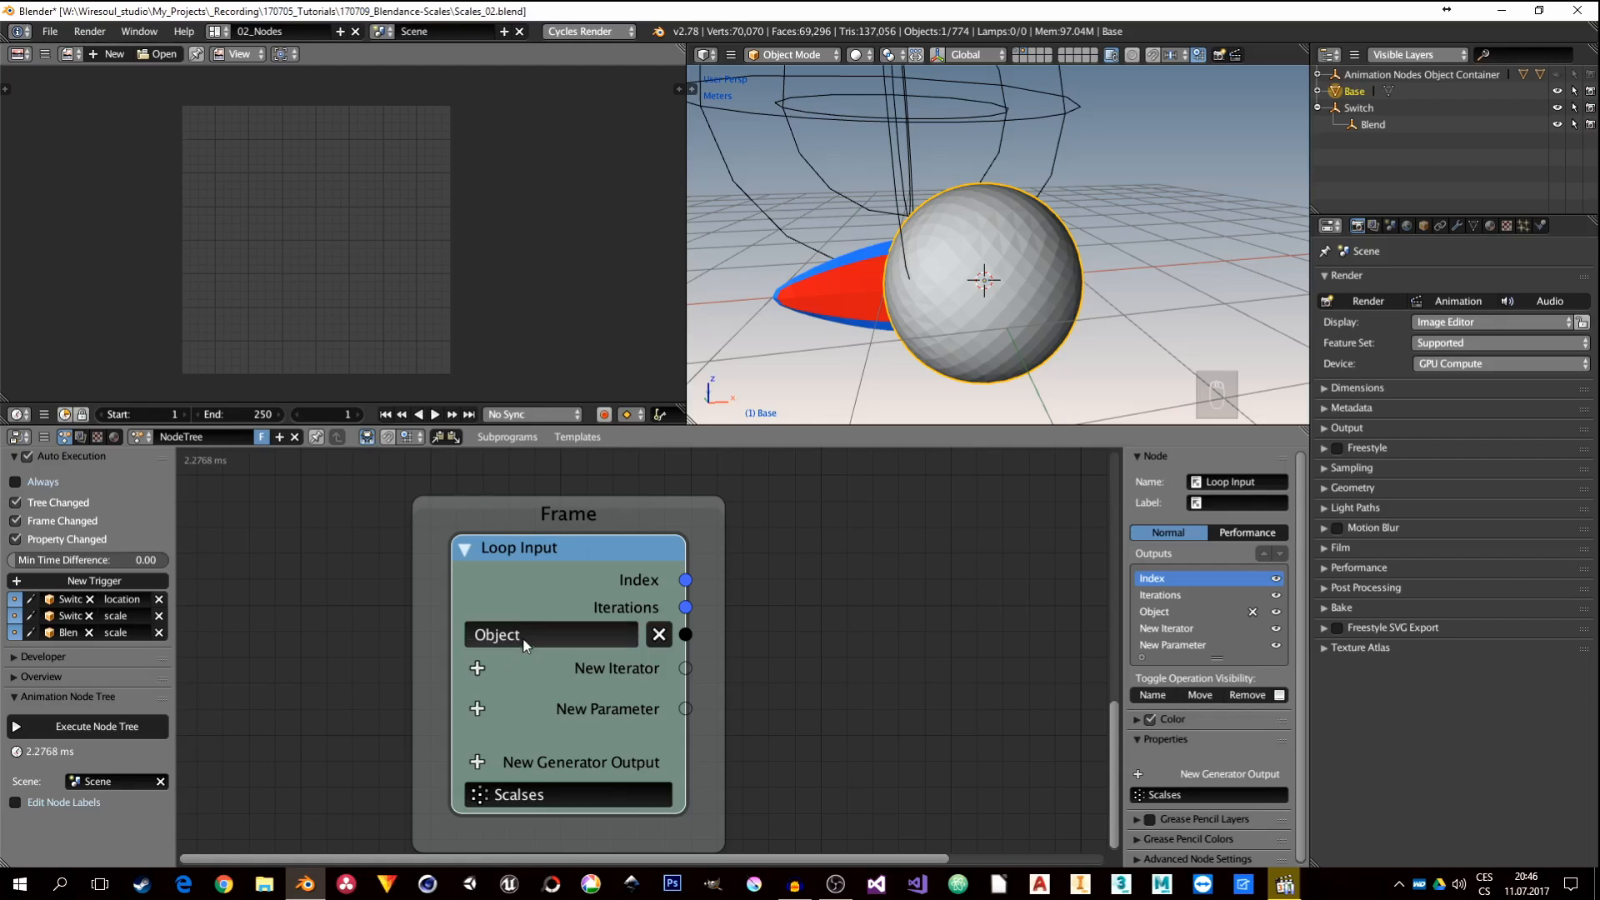
left_click(530, 635)
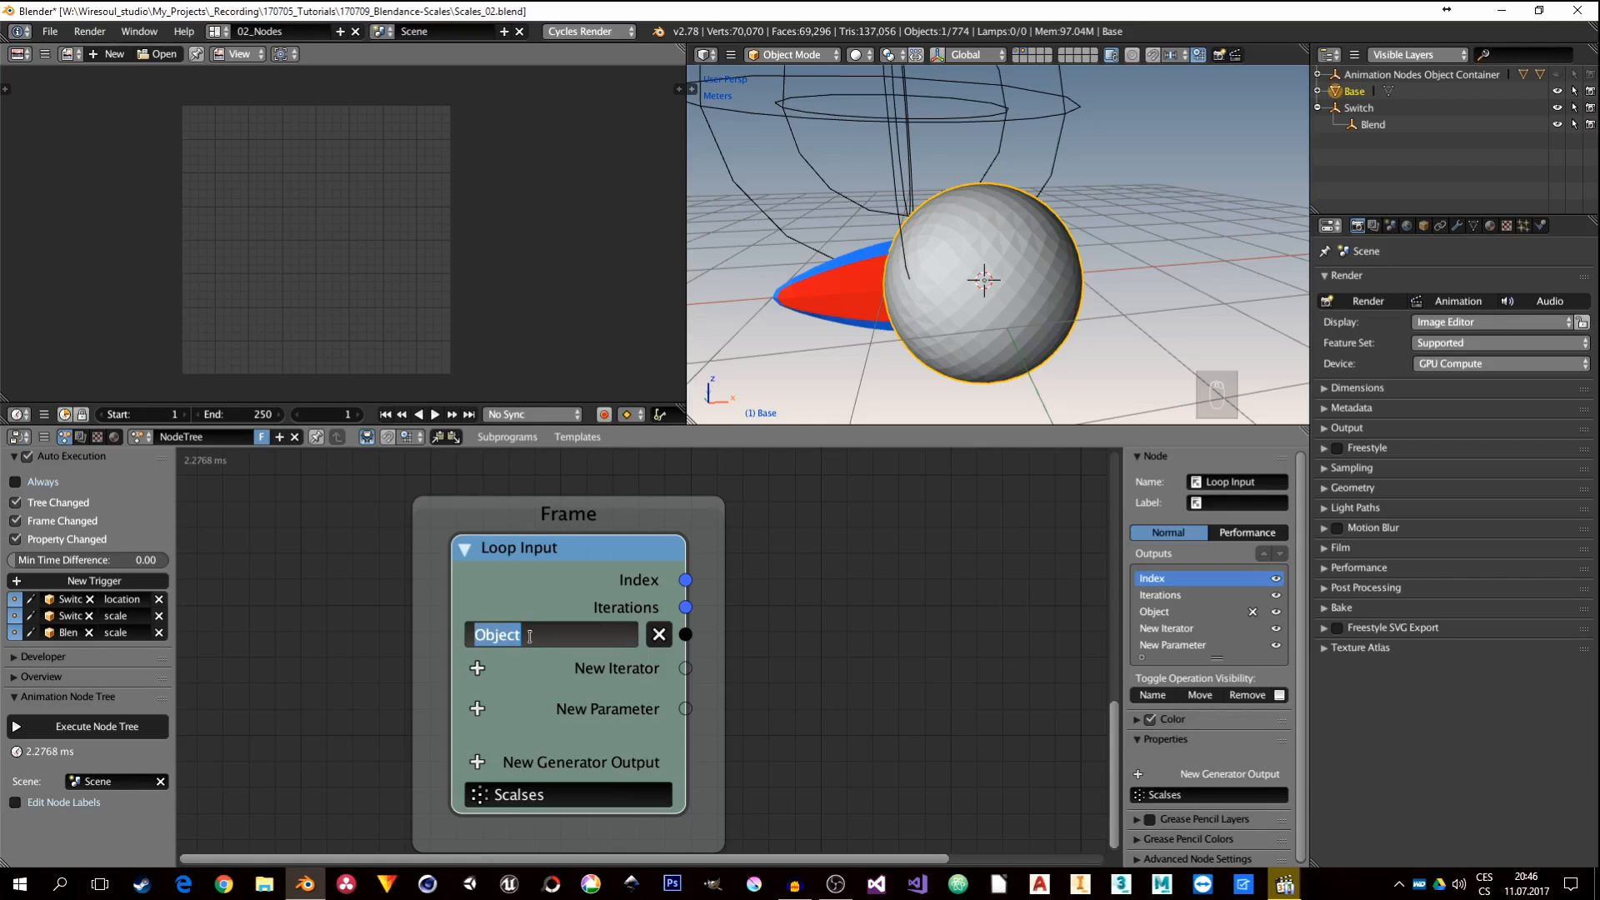
type("Scales")
key("Return")
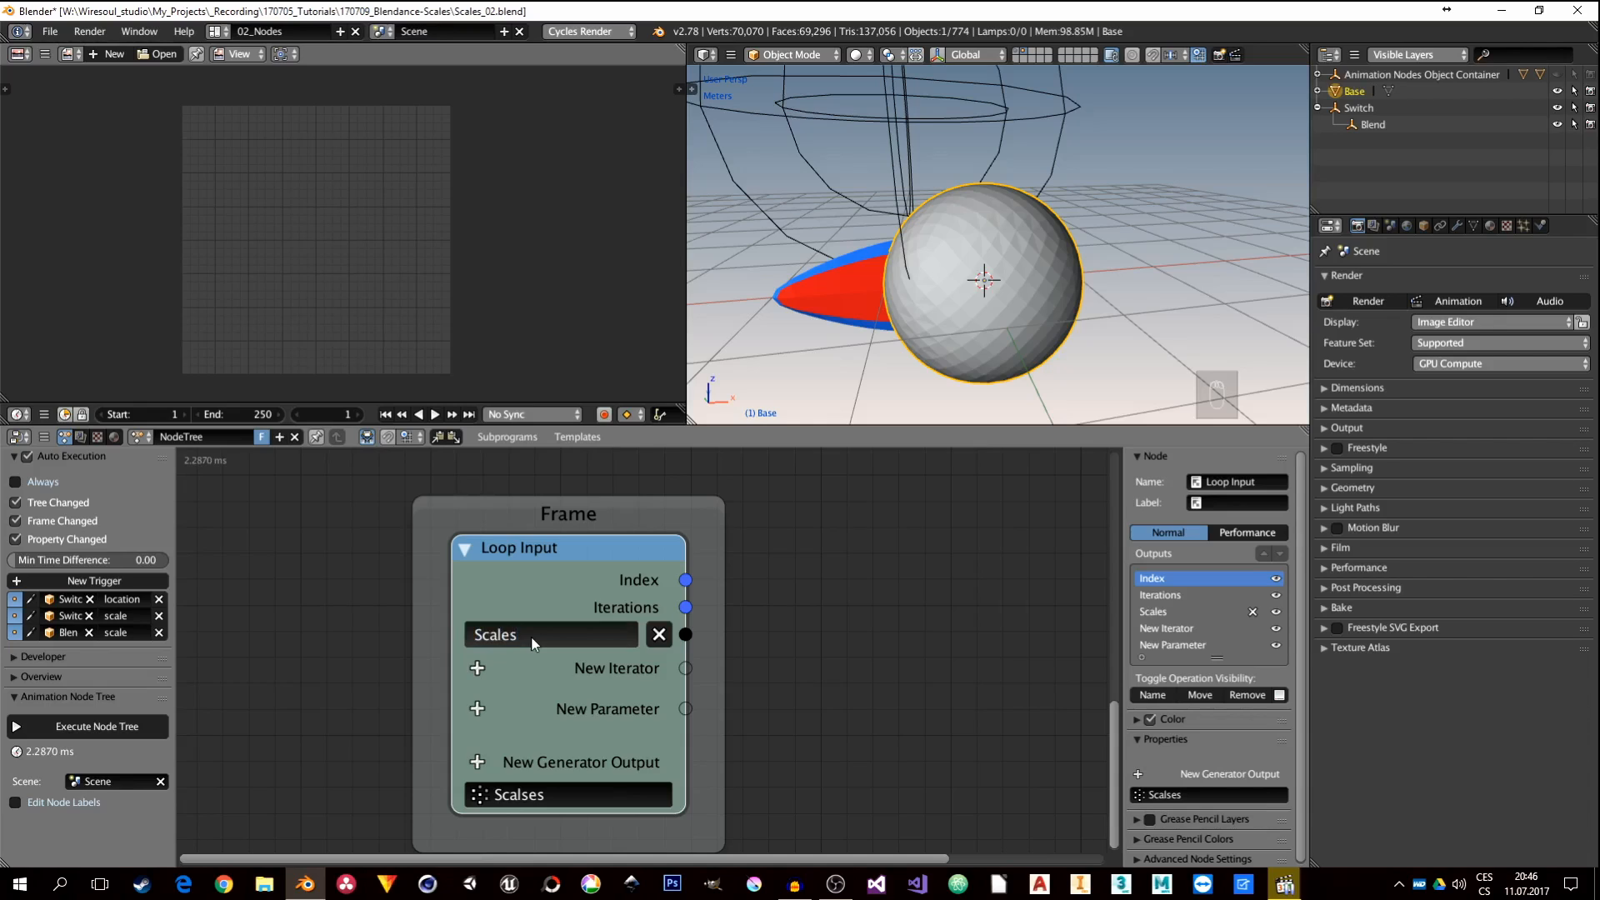
Step: Add a Vertex iterator to the Loop Input node below the Scales iterator
left_click(477, 667)
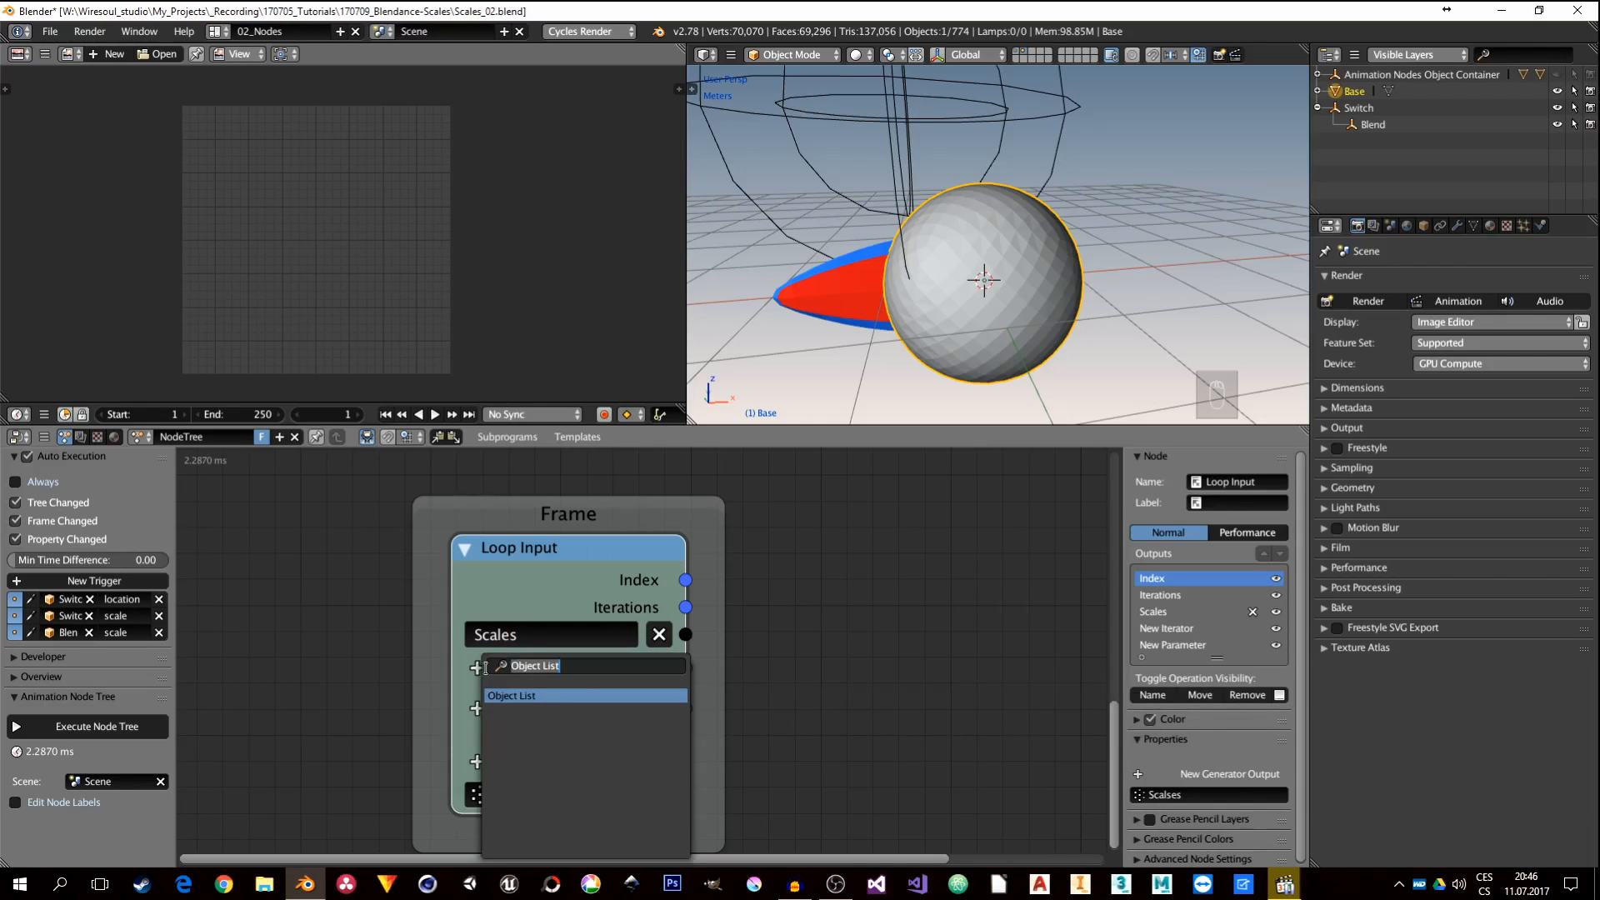
type("vert")
left_click(547, 696)
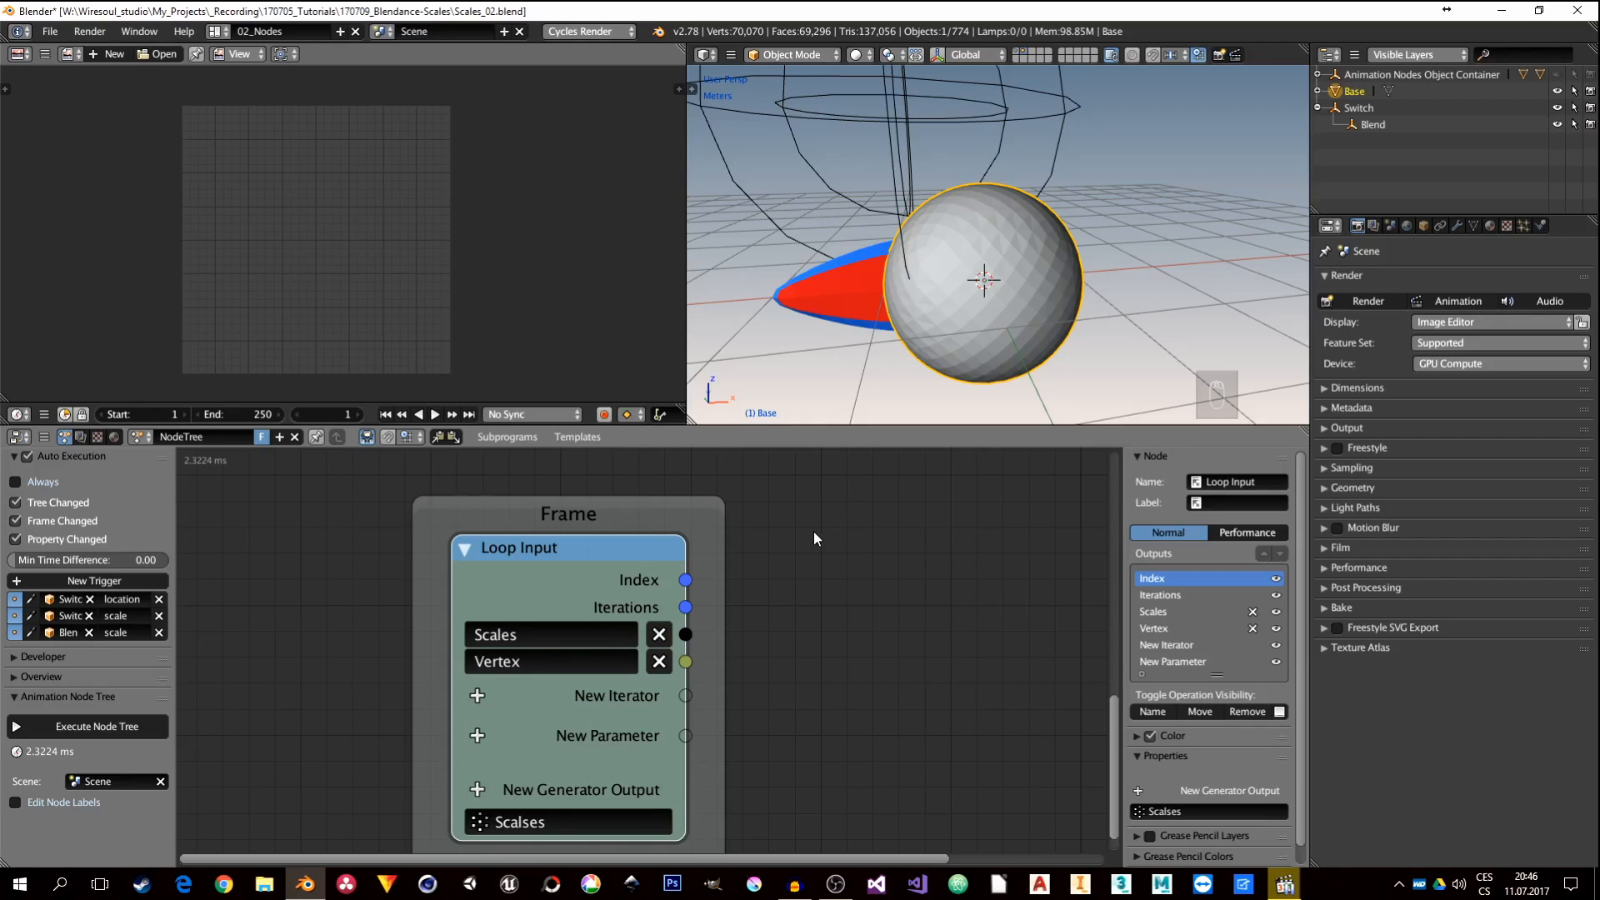
Step: Add a Float parameter to the Loop Input node and rename it Dimension
middle_click_drag(698, 733, 742, 673)
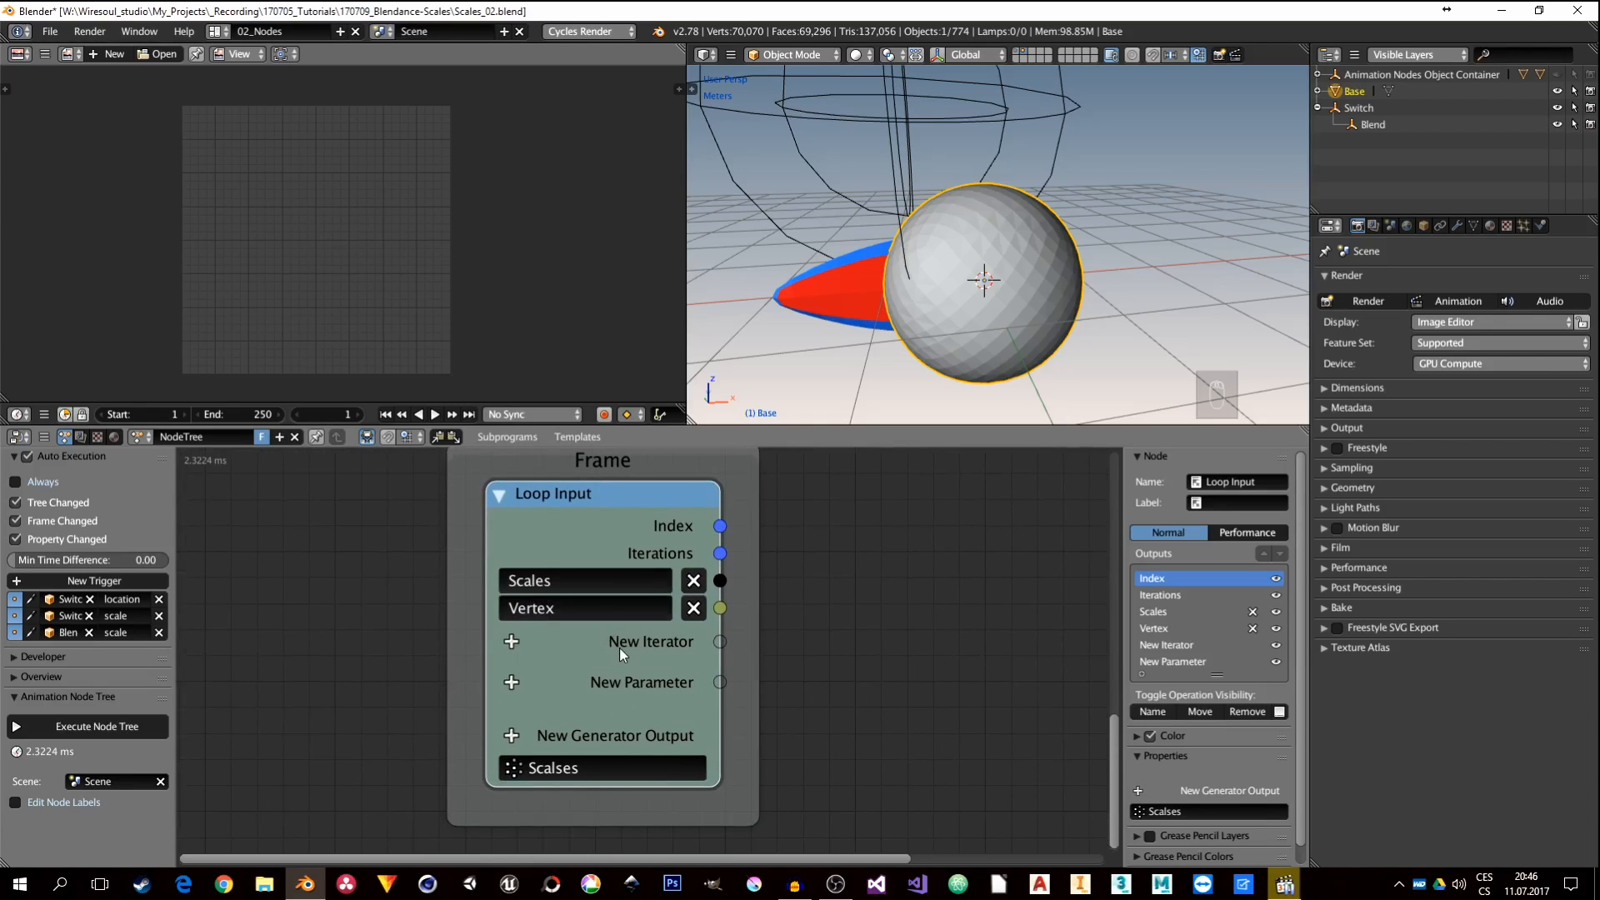
left_click(509, 681)
type("flo")
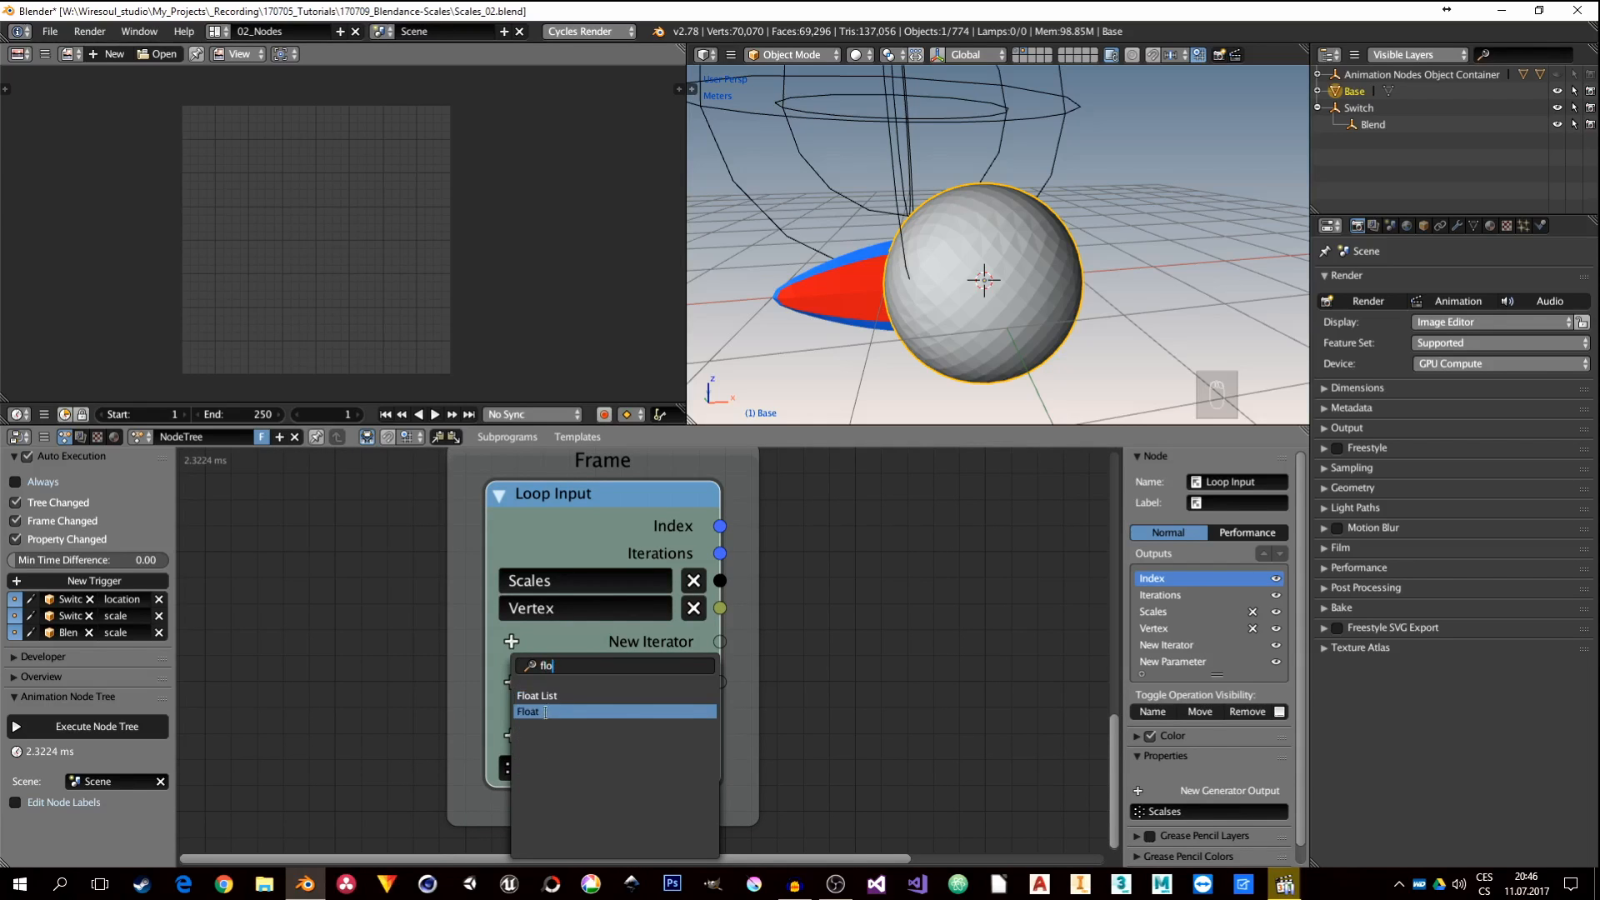
left_click(545, 713)
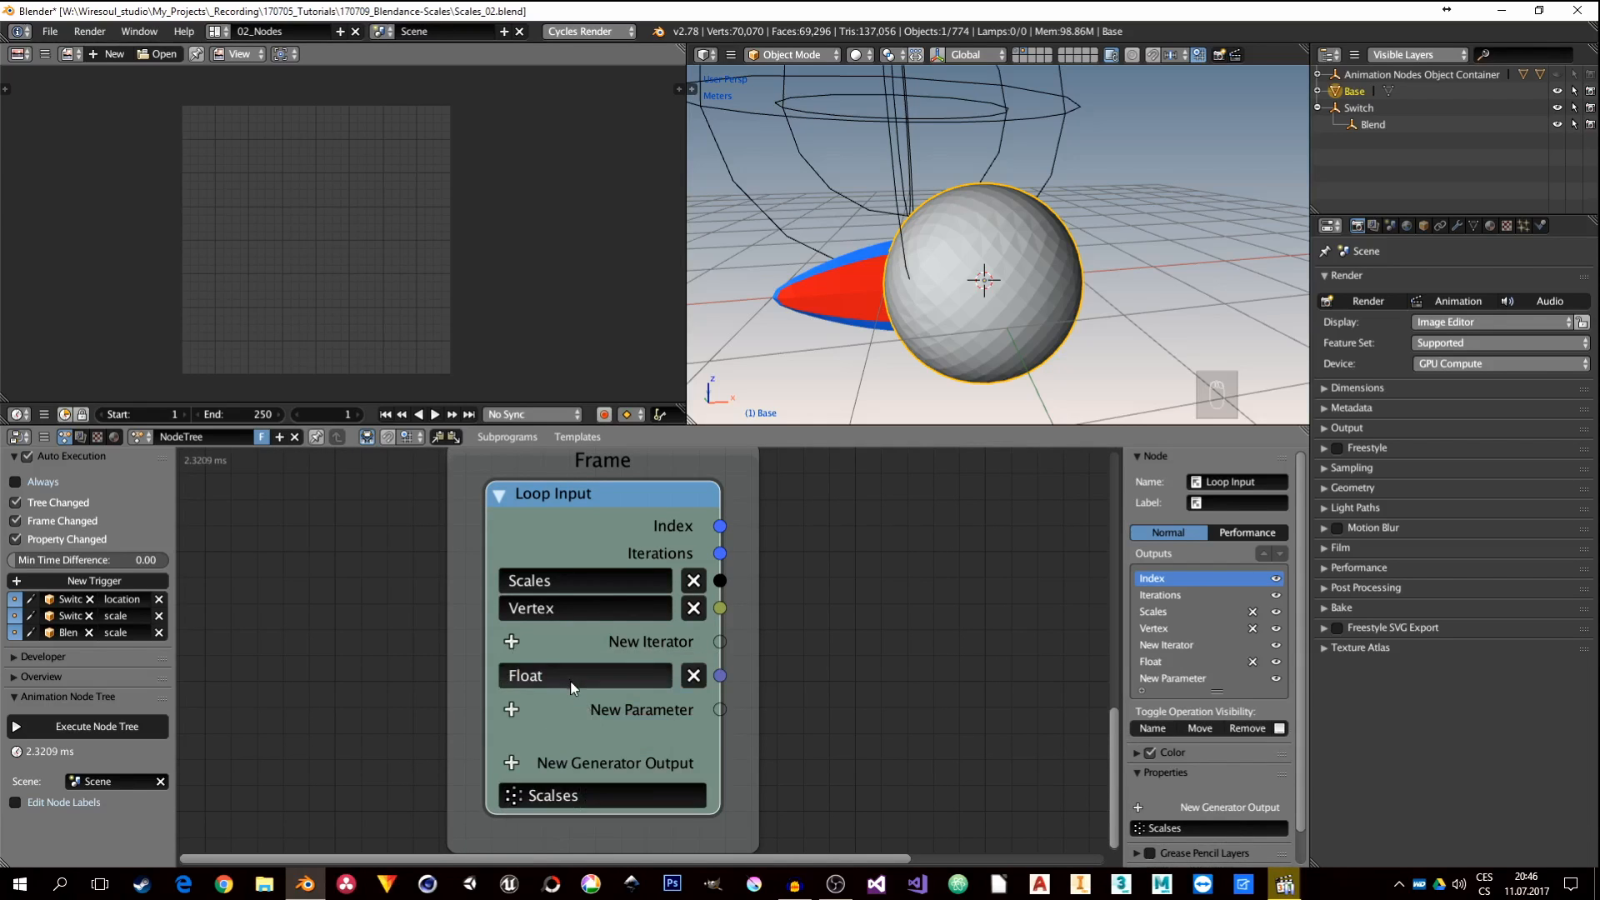
left_click(567, 677)
type("Dime")
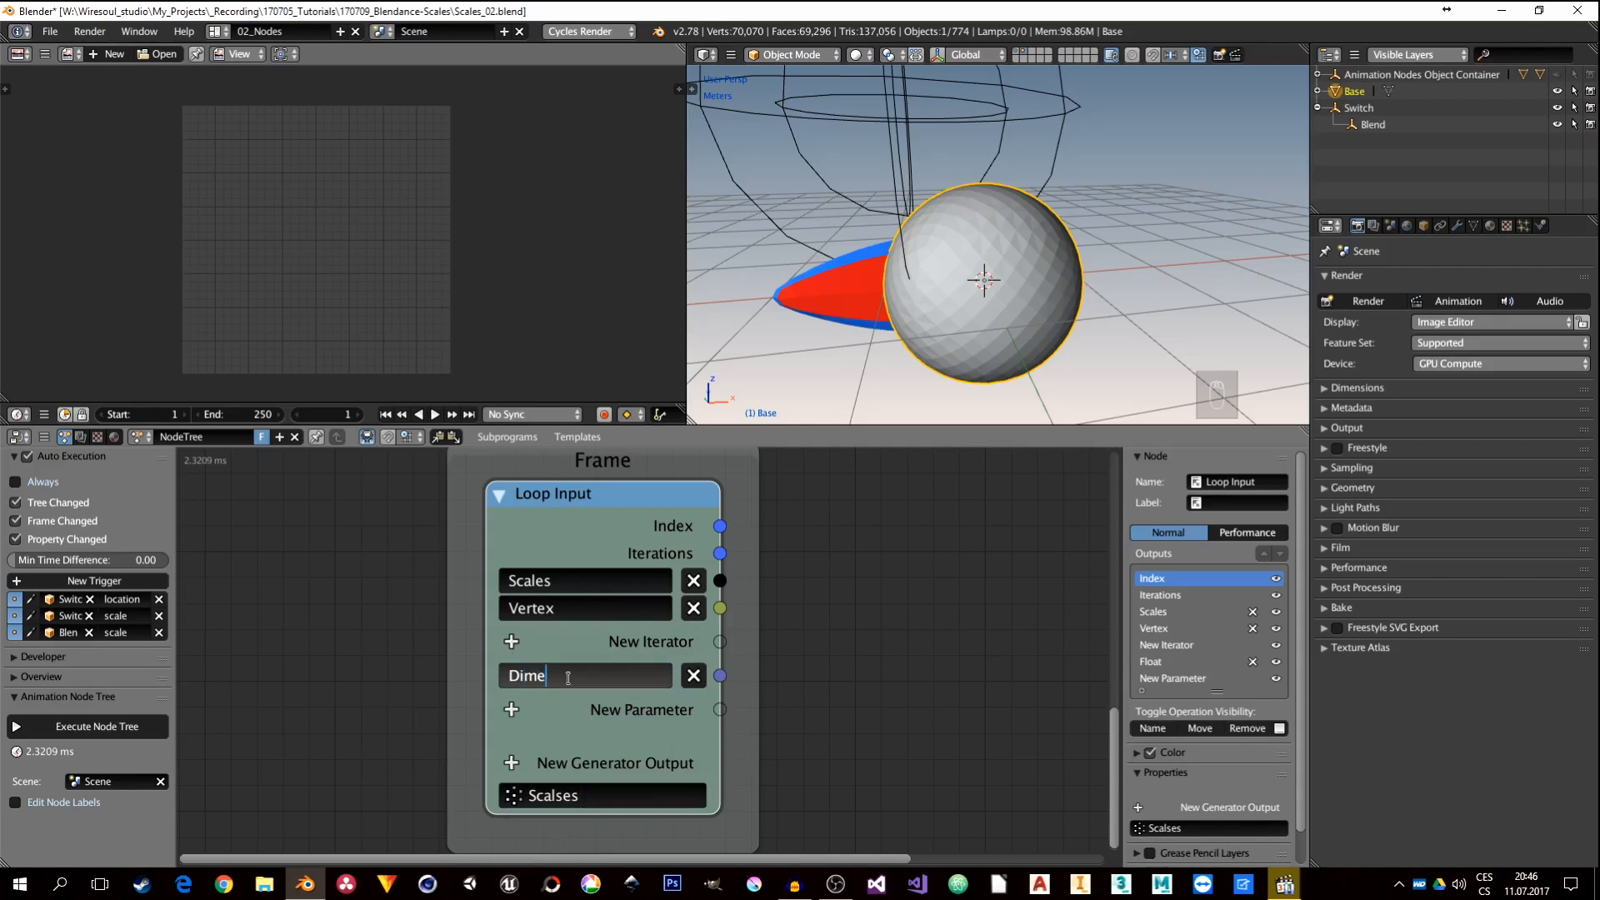
type("nsion")
key("Return")
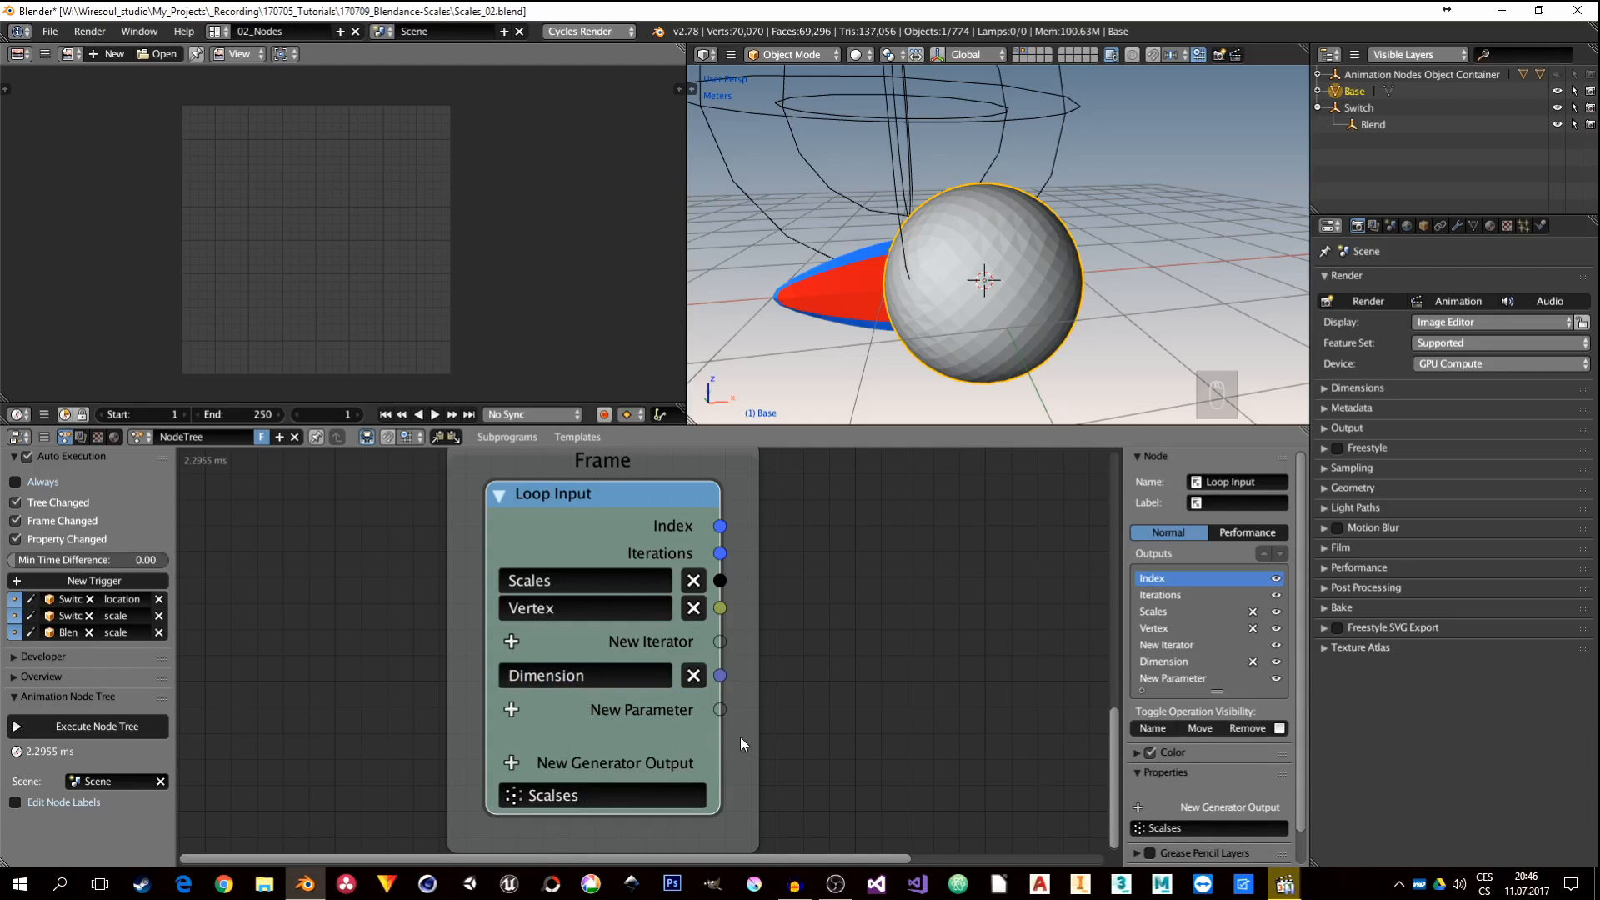
middle_click_drag(771, 710, 613, 725)
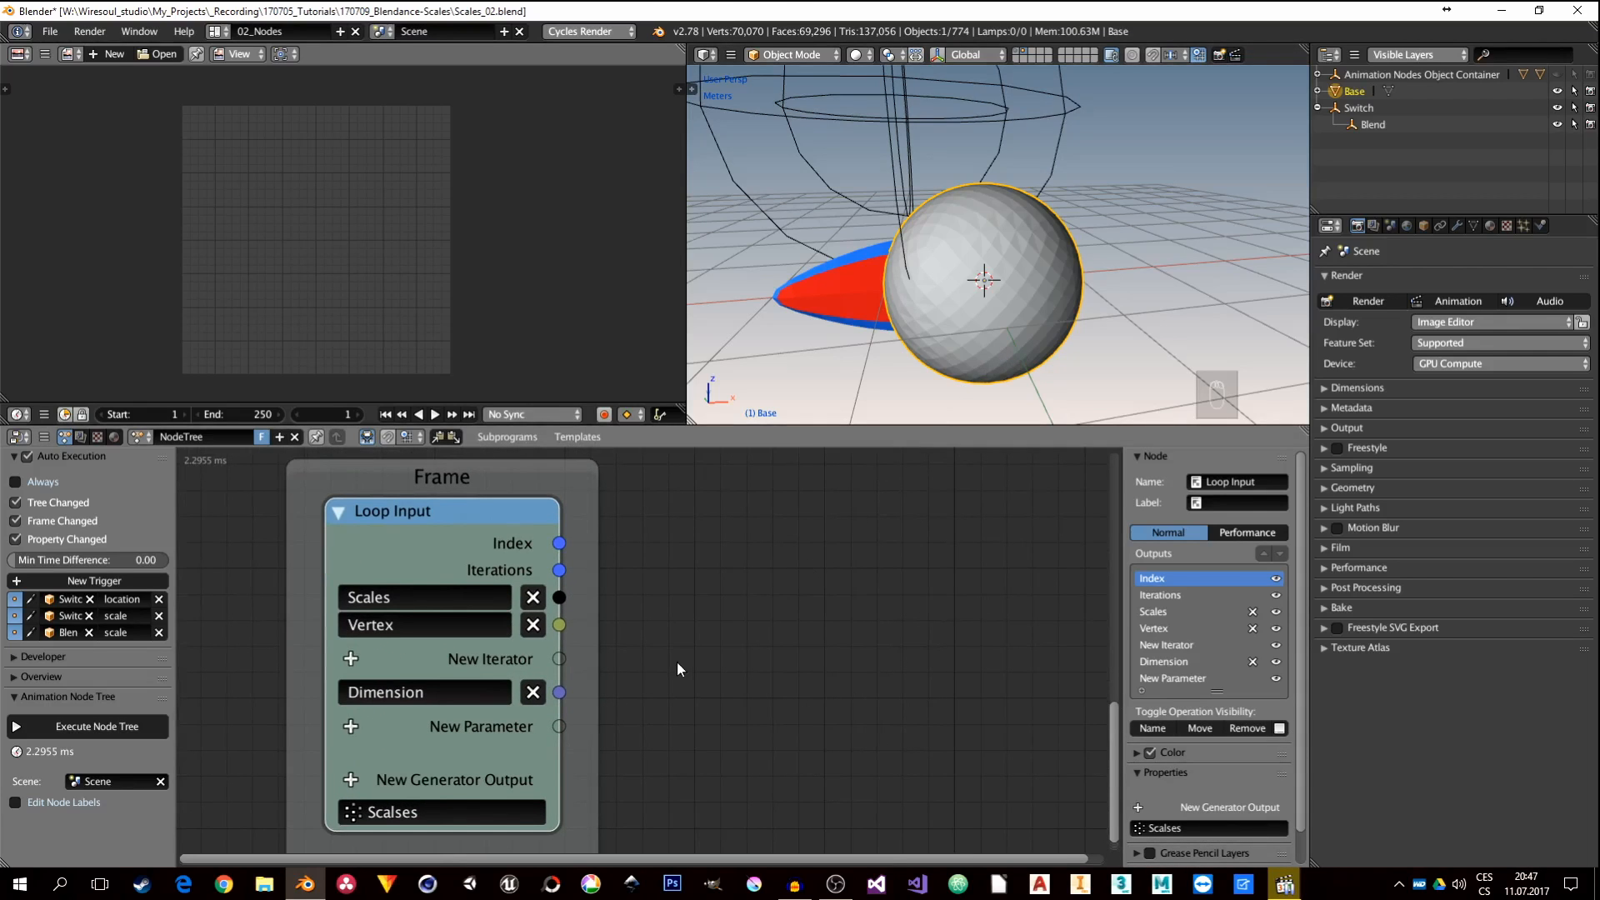
Step: Add an Object Transforms Output node inside the loop frame, well to the right of the Loop Input node
middle_click_drag(656, 702, 606, 680)
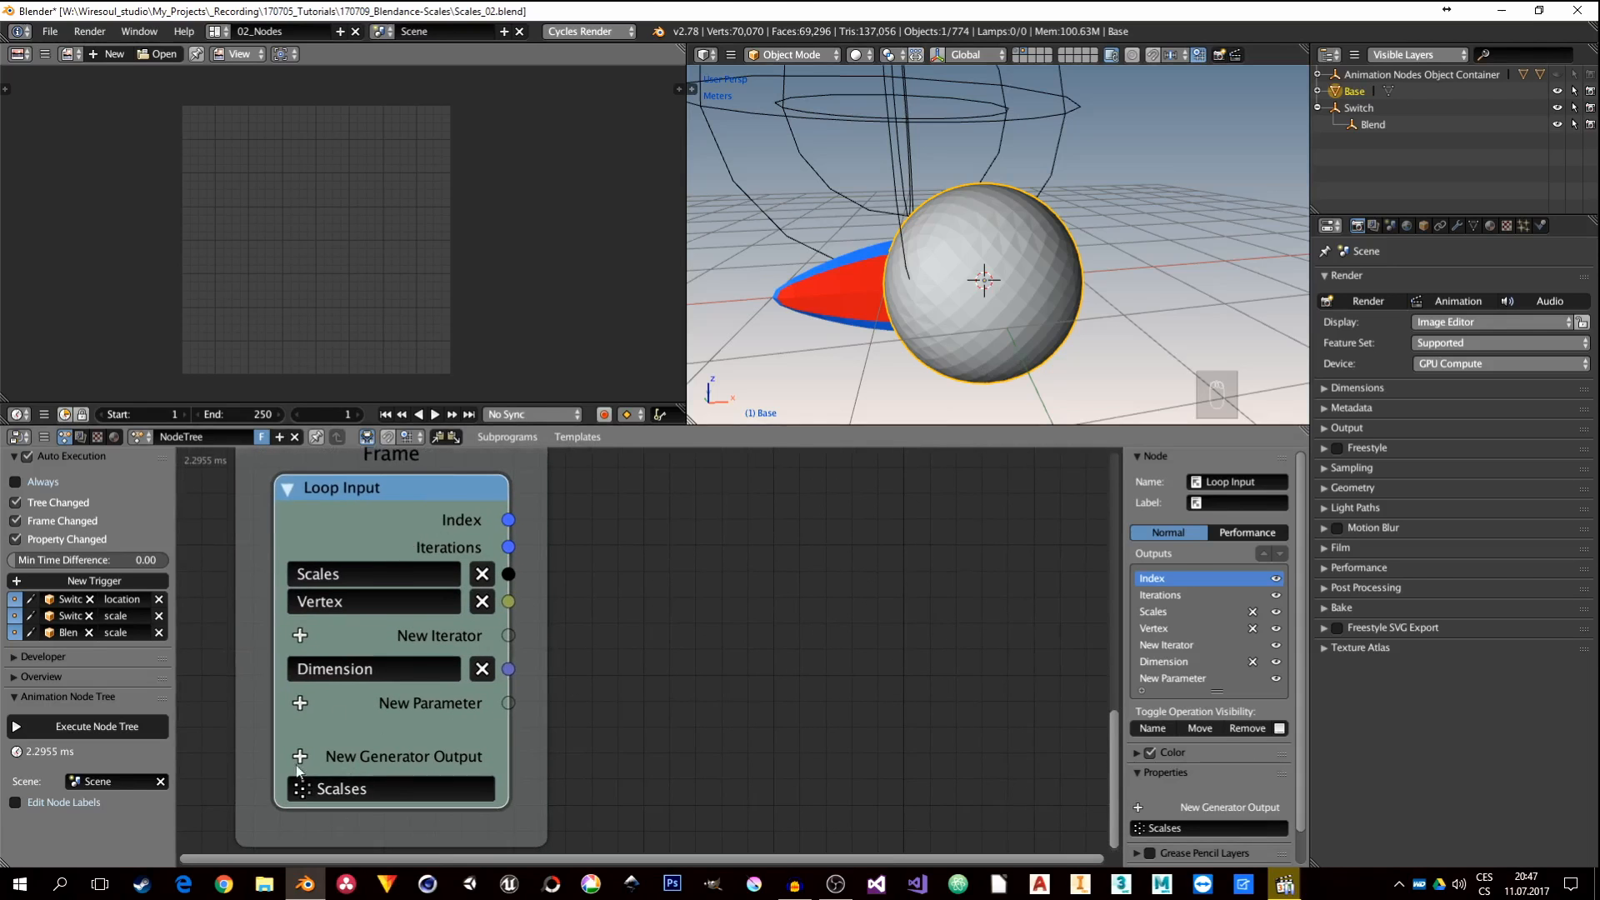
scroll(554, 666, "down", 3)
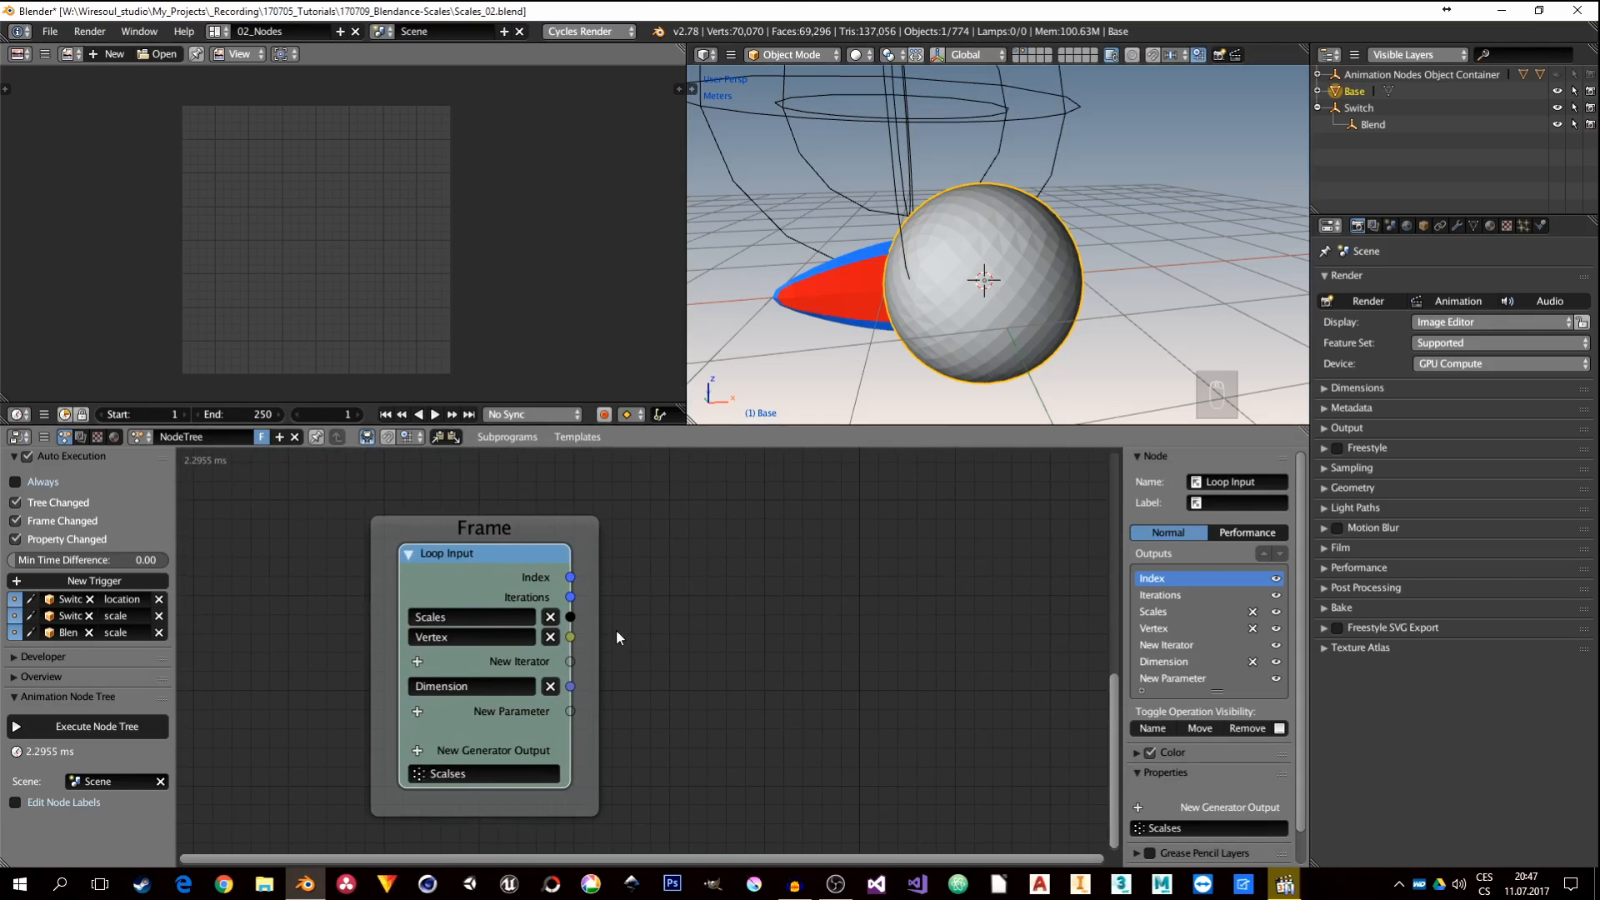
key("shift+a")
mouse_move(617, 631)
mouse_move(584, 391)
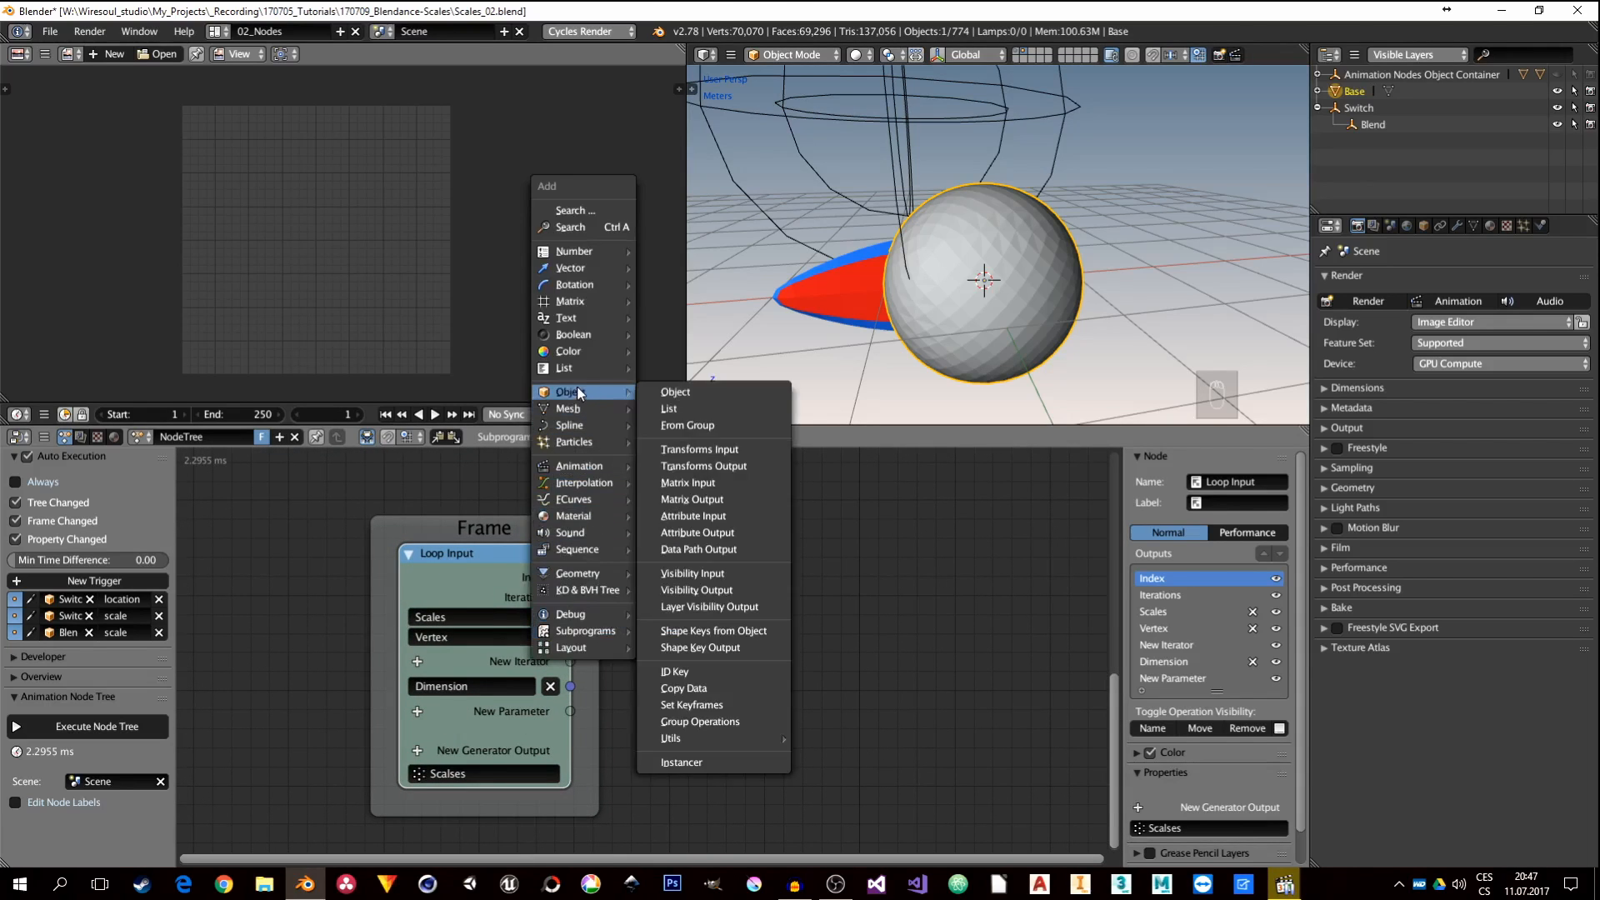
left_click(718, 467)
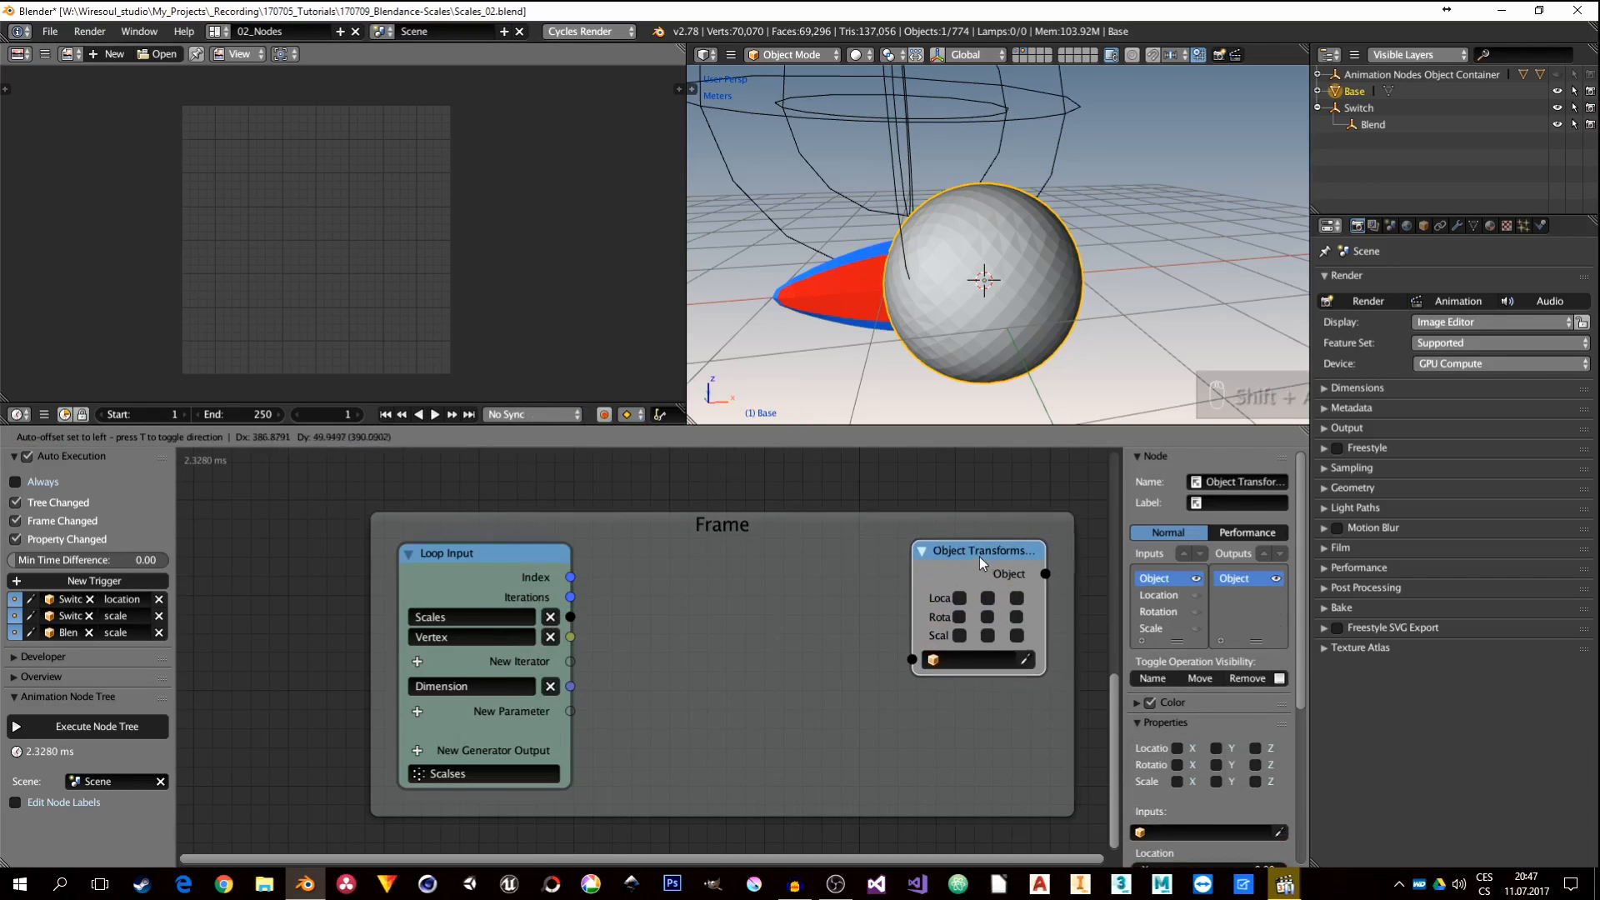
left_click(1024, 548)
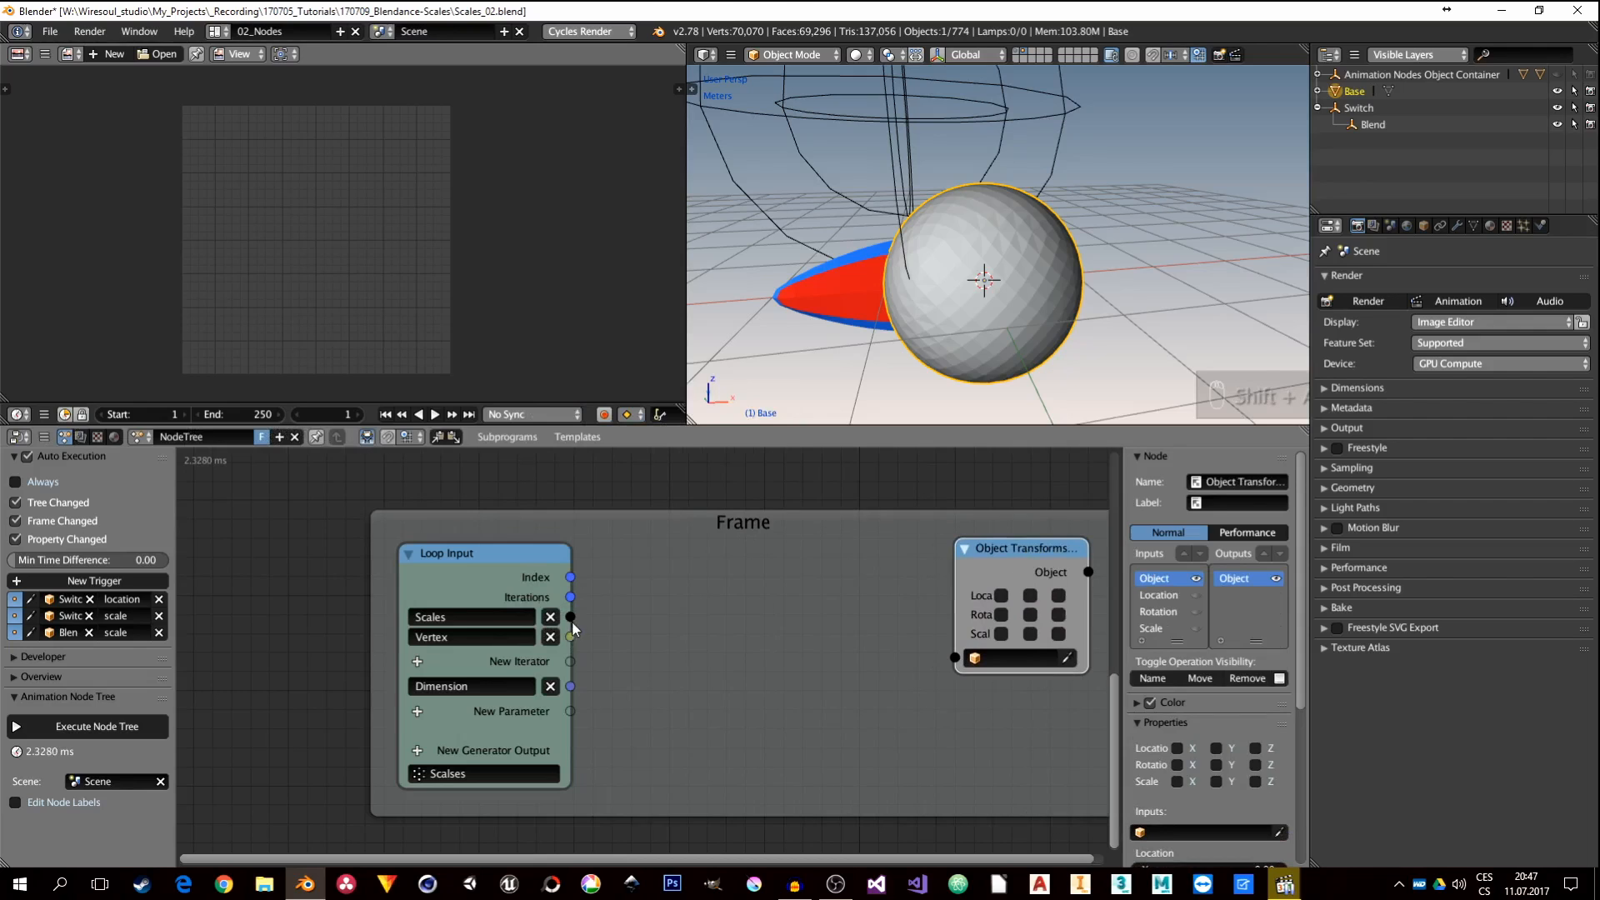
Step: Connect the loop's Scales output to the Object Transforms node's Object input and enable its X, Y and Z location
left_click_drag(572, 622, 957, 658)
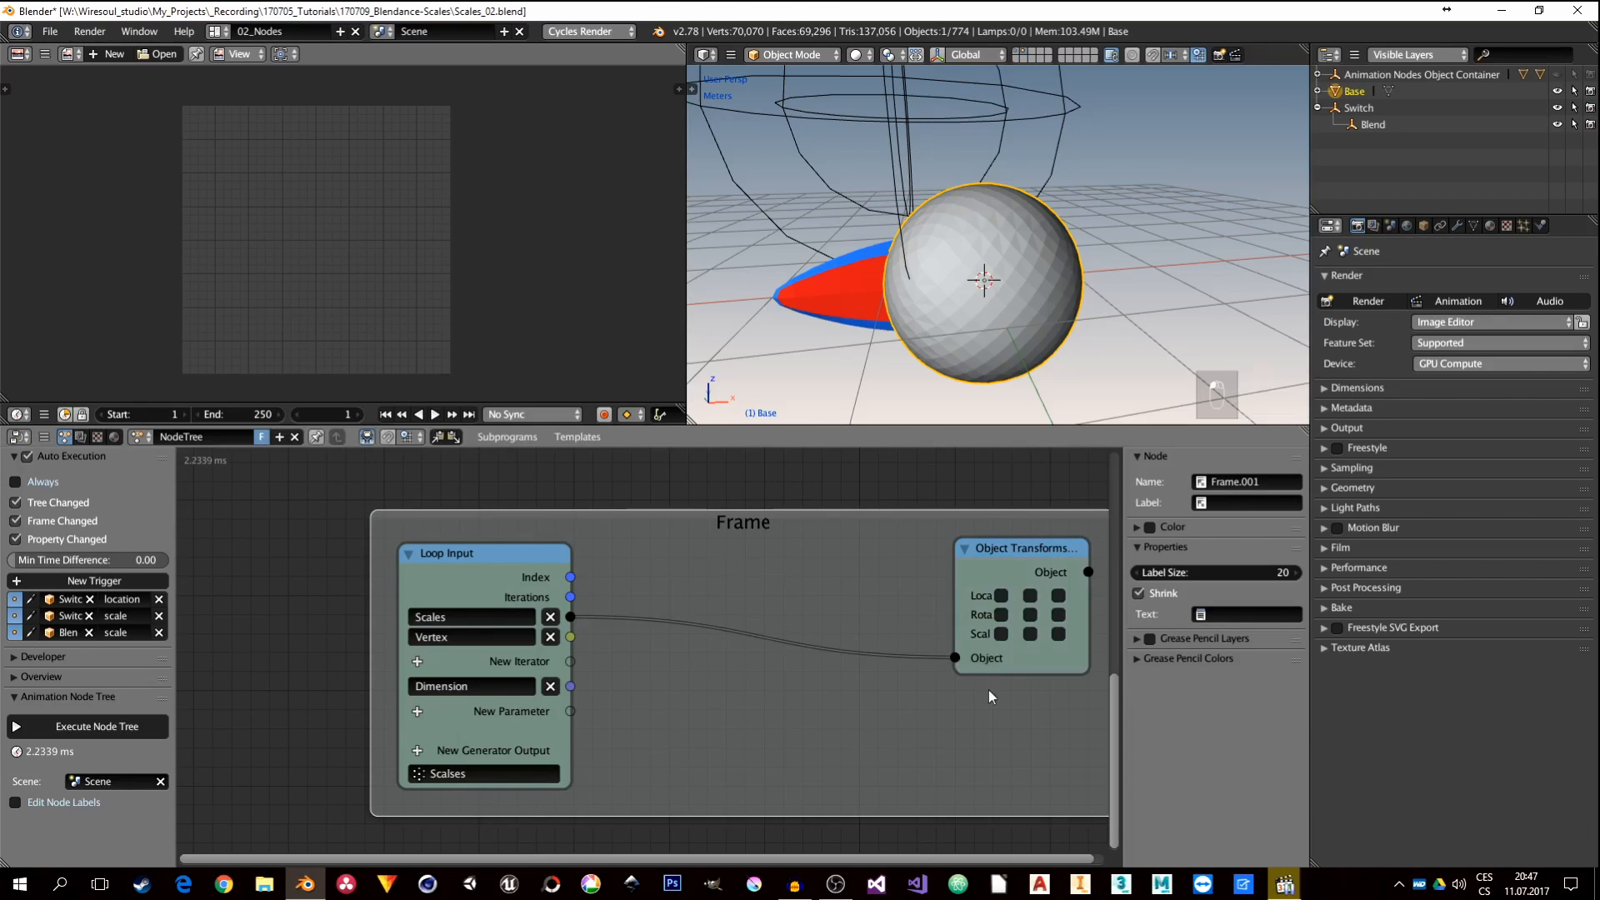
middle_click_drag(989, 691, 881, 674)
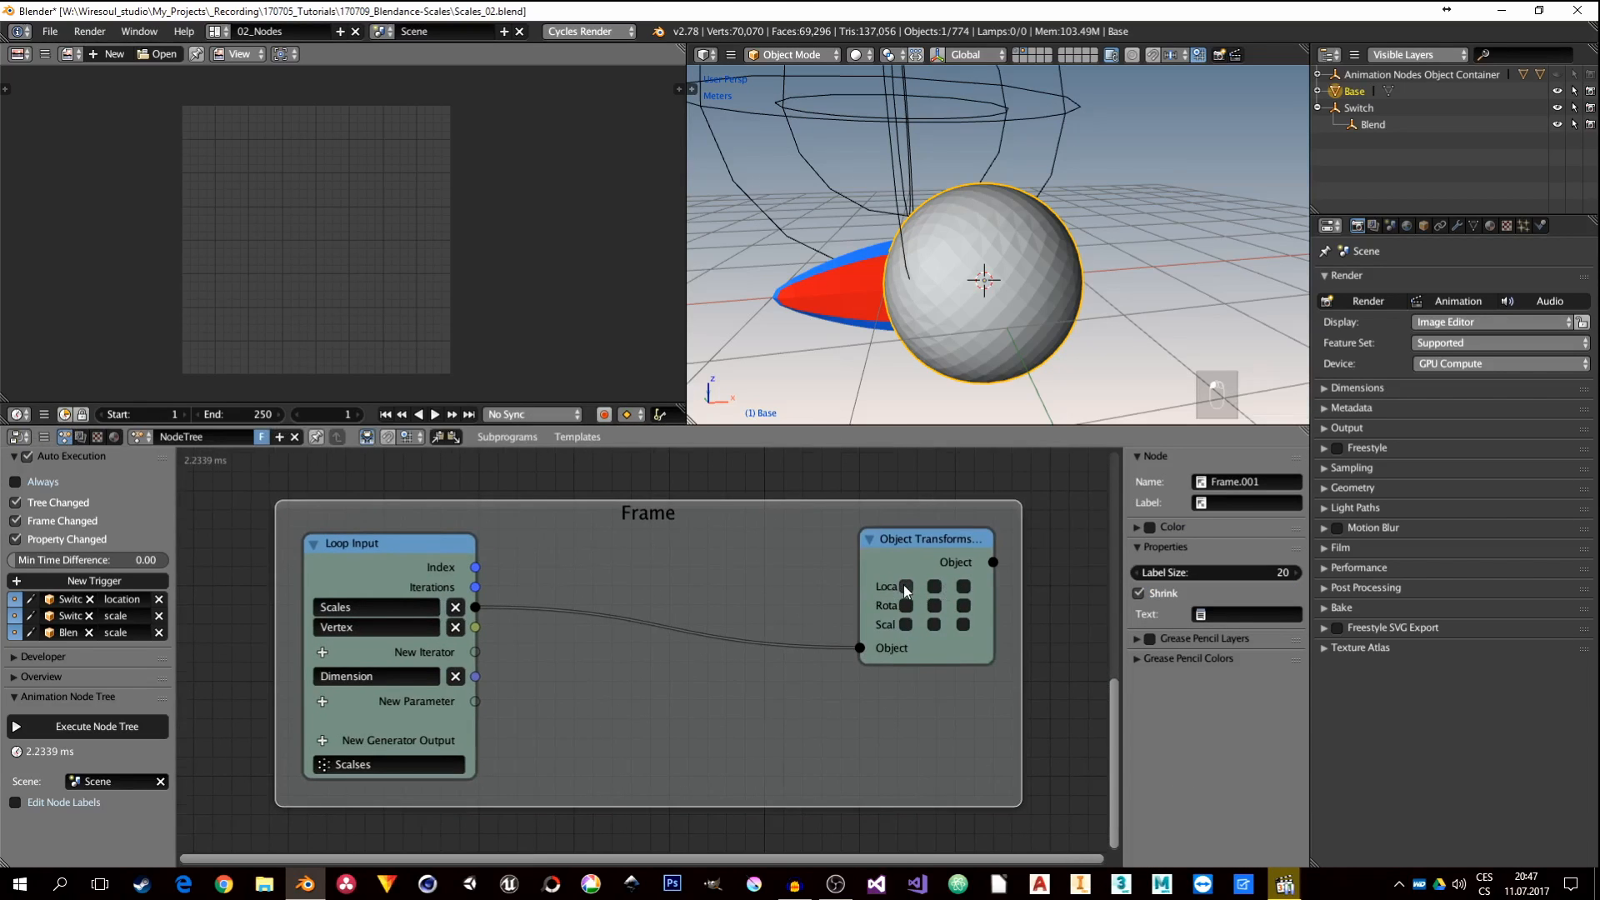
left_click_drag(906, 586, 998, 552)
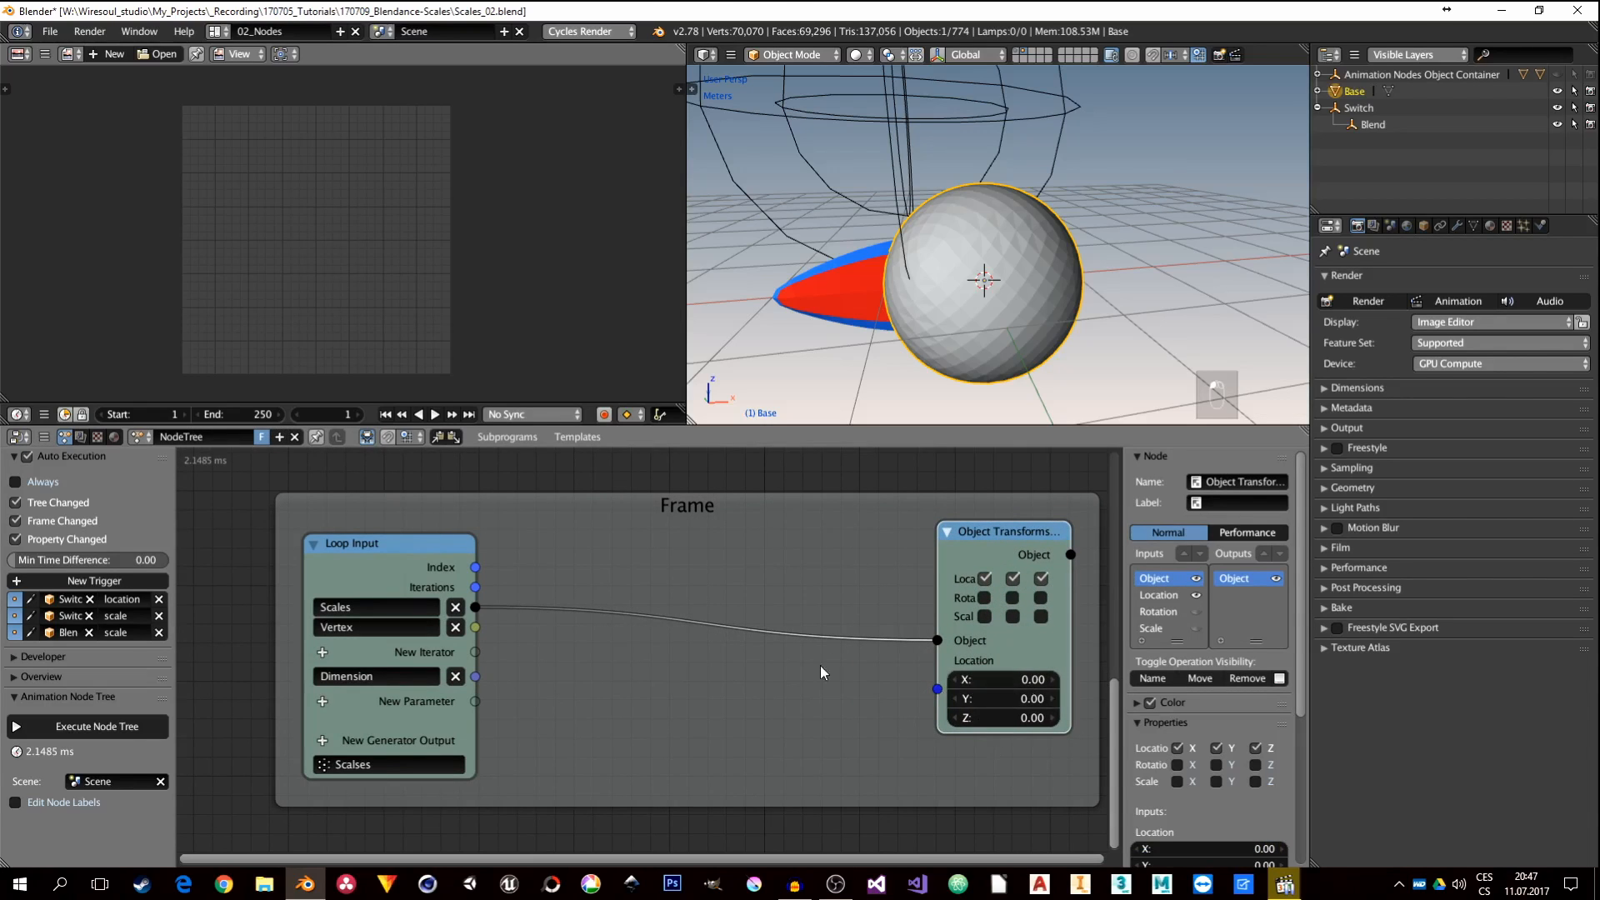
Step: Add a Vertex Info node between the two loop nodes and connect the loop's Vertex output to its Vertex input
left_click_drag(473, 627, 598, 668)
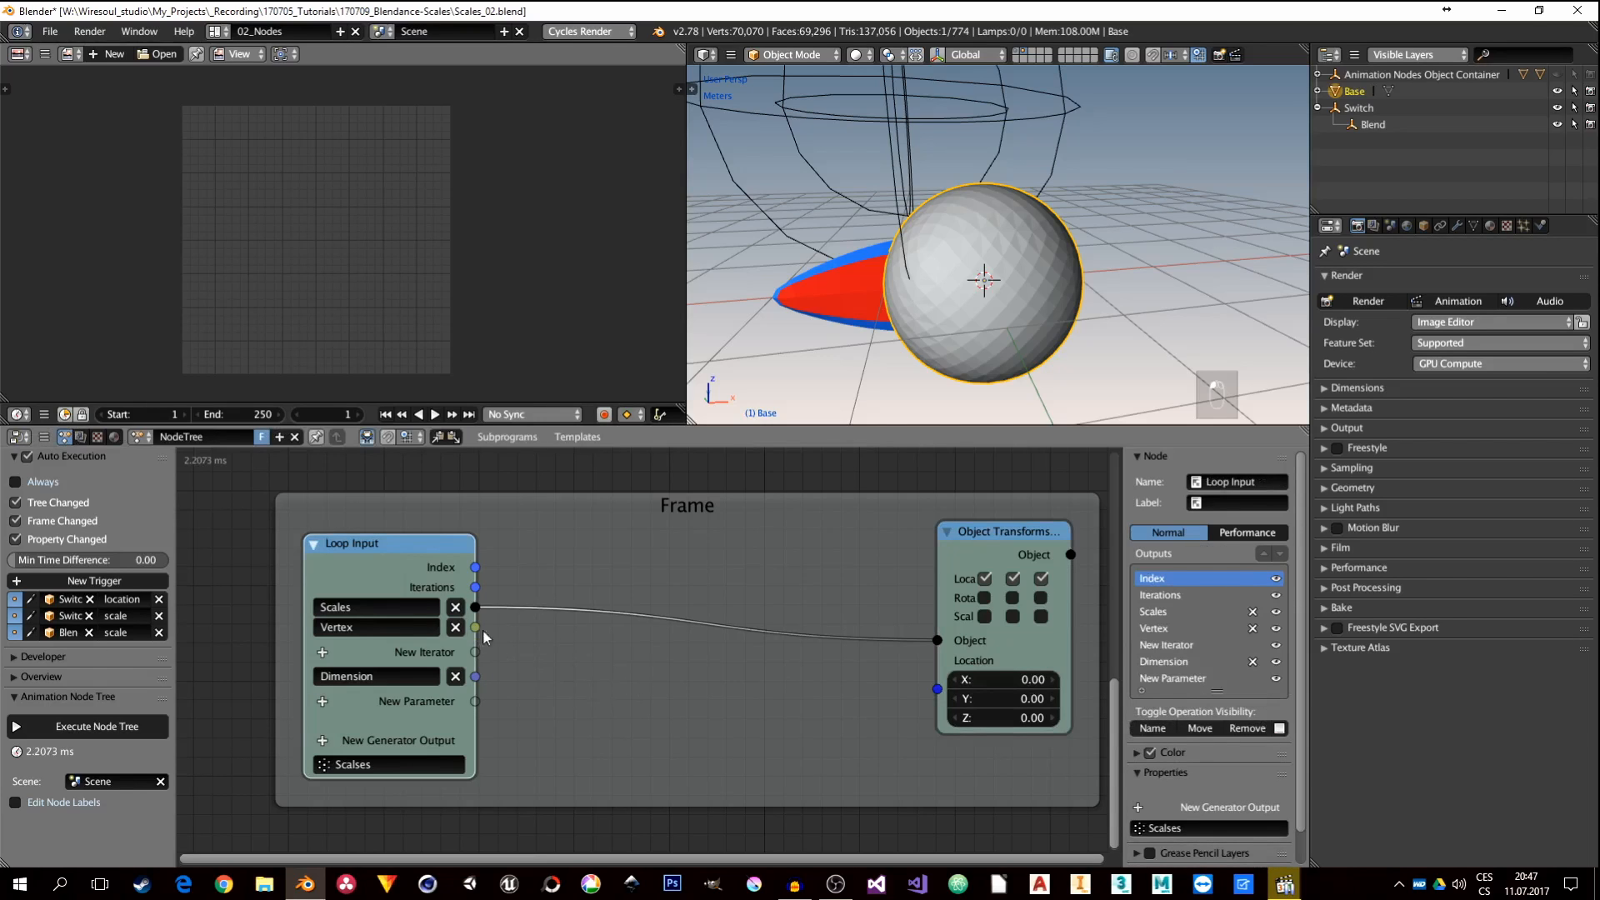
left_click_drag(474, 626, 661, 664)
key("shift+a")
mouse_move(663, 667)
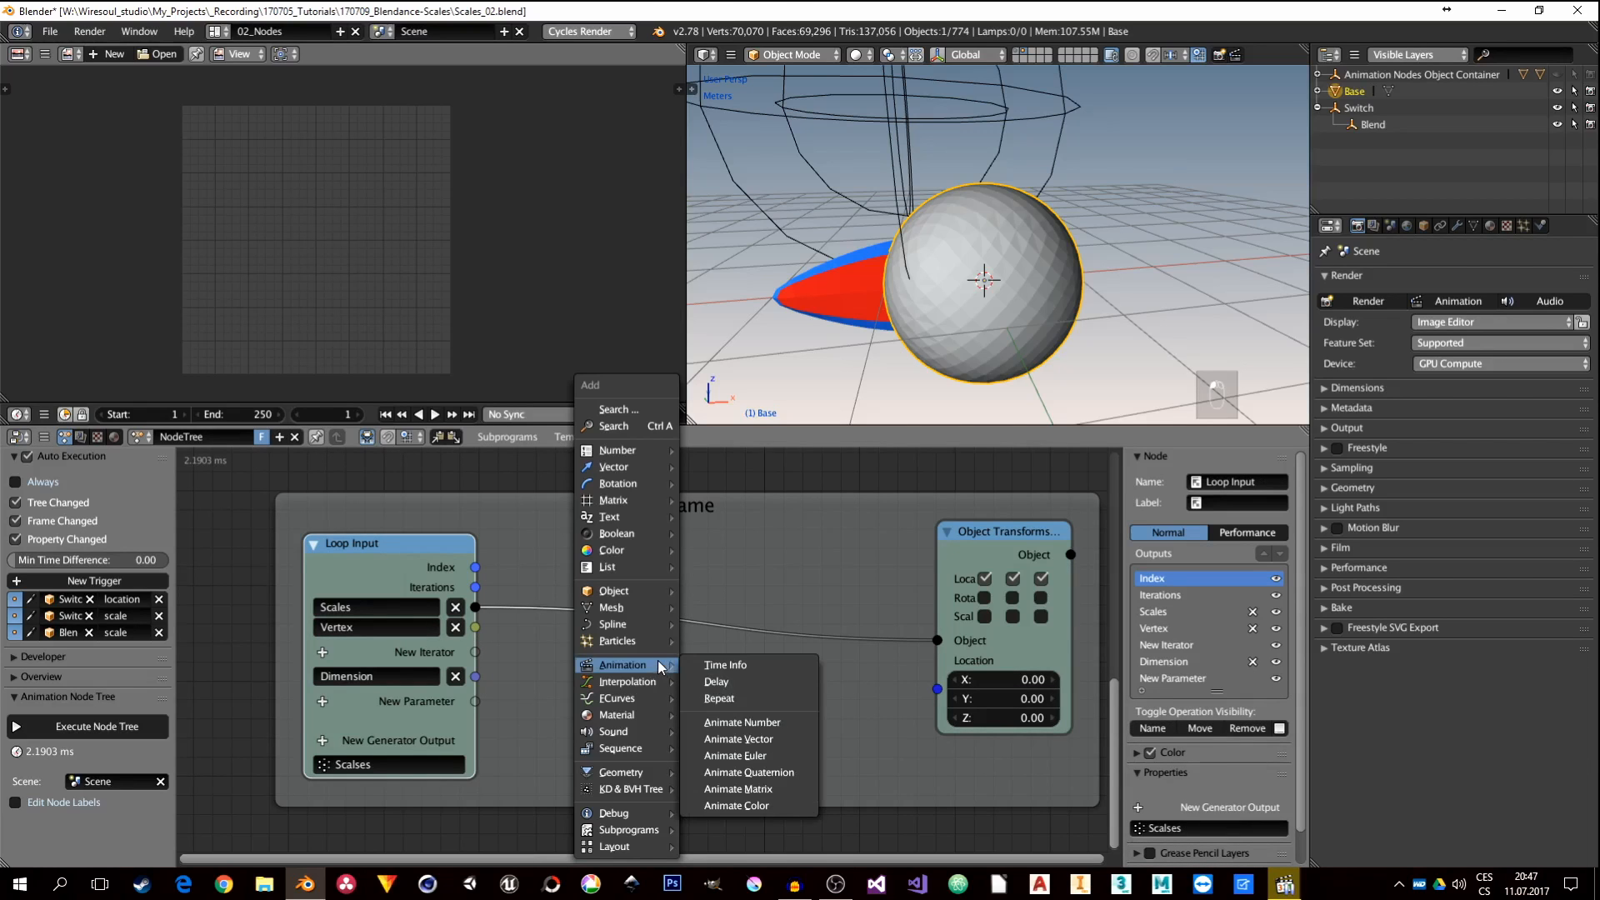
mouse_move(624, 610)
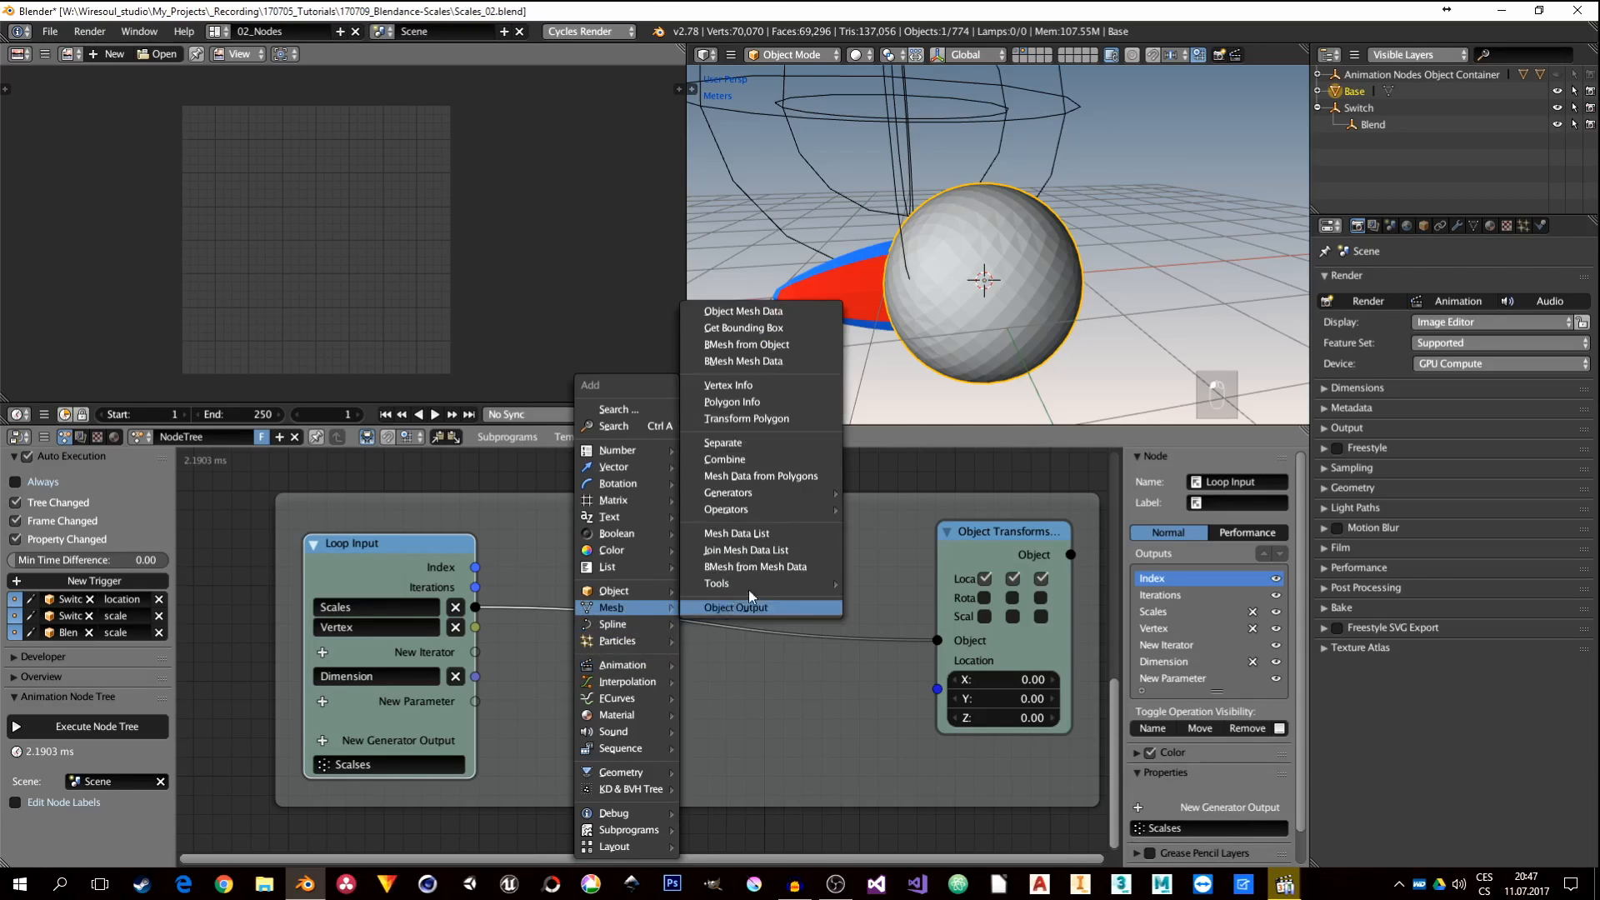
left_click(751, 385)
left_click(631, 583)
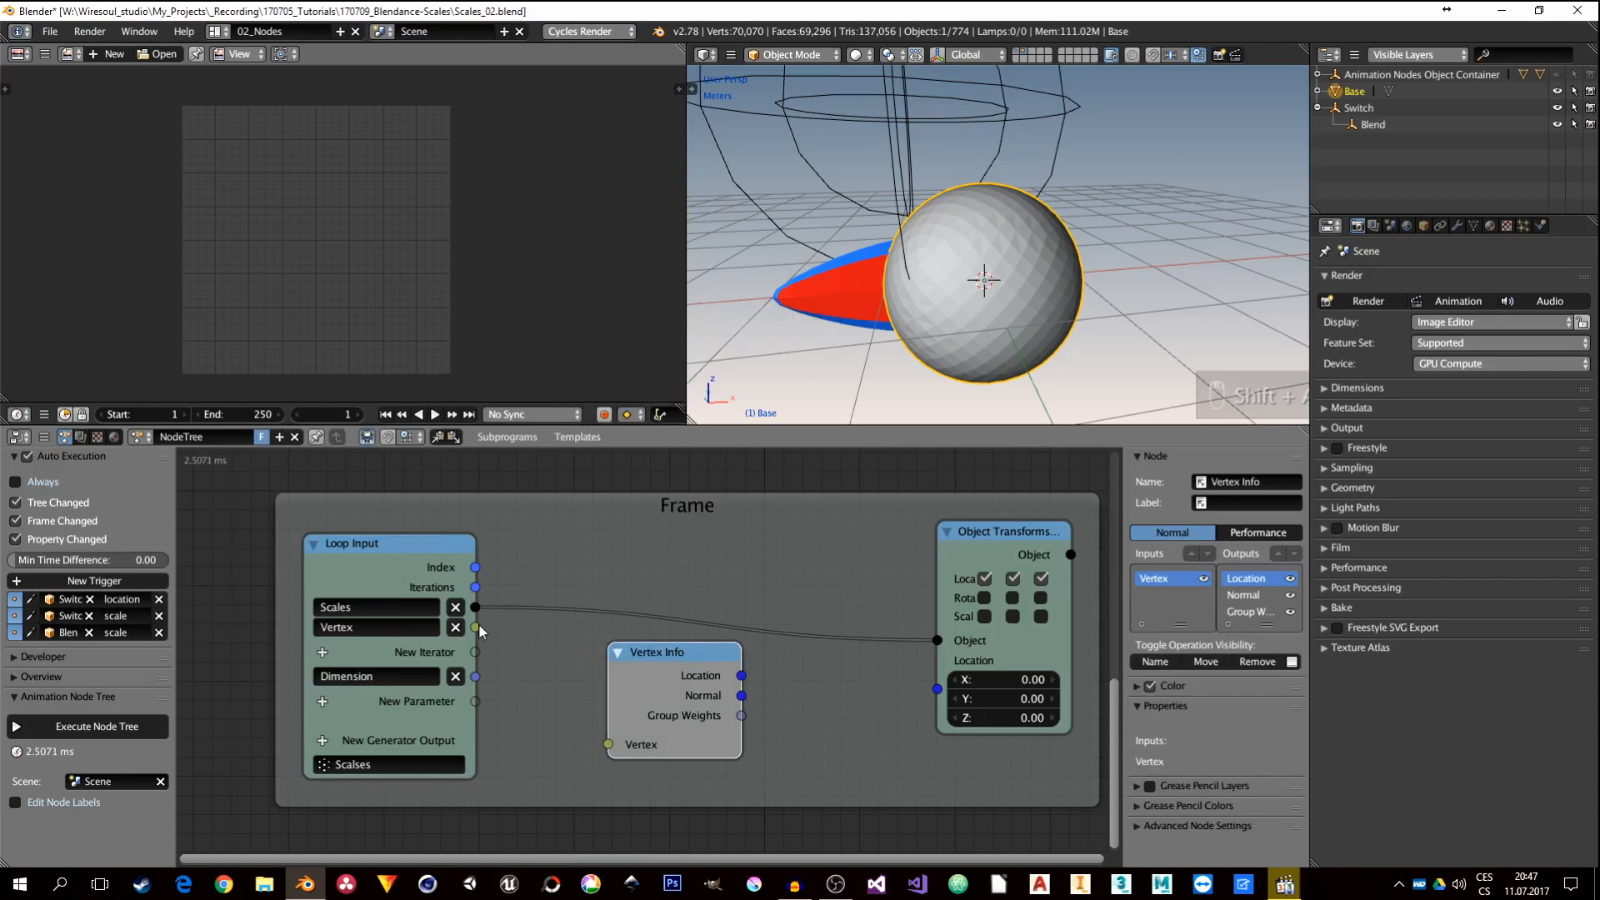
left_click_drag(477, 627, 633, 749)
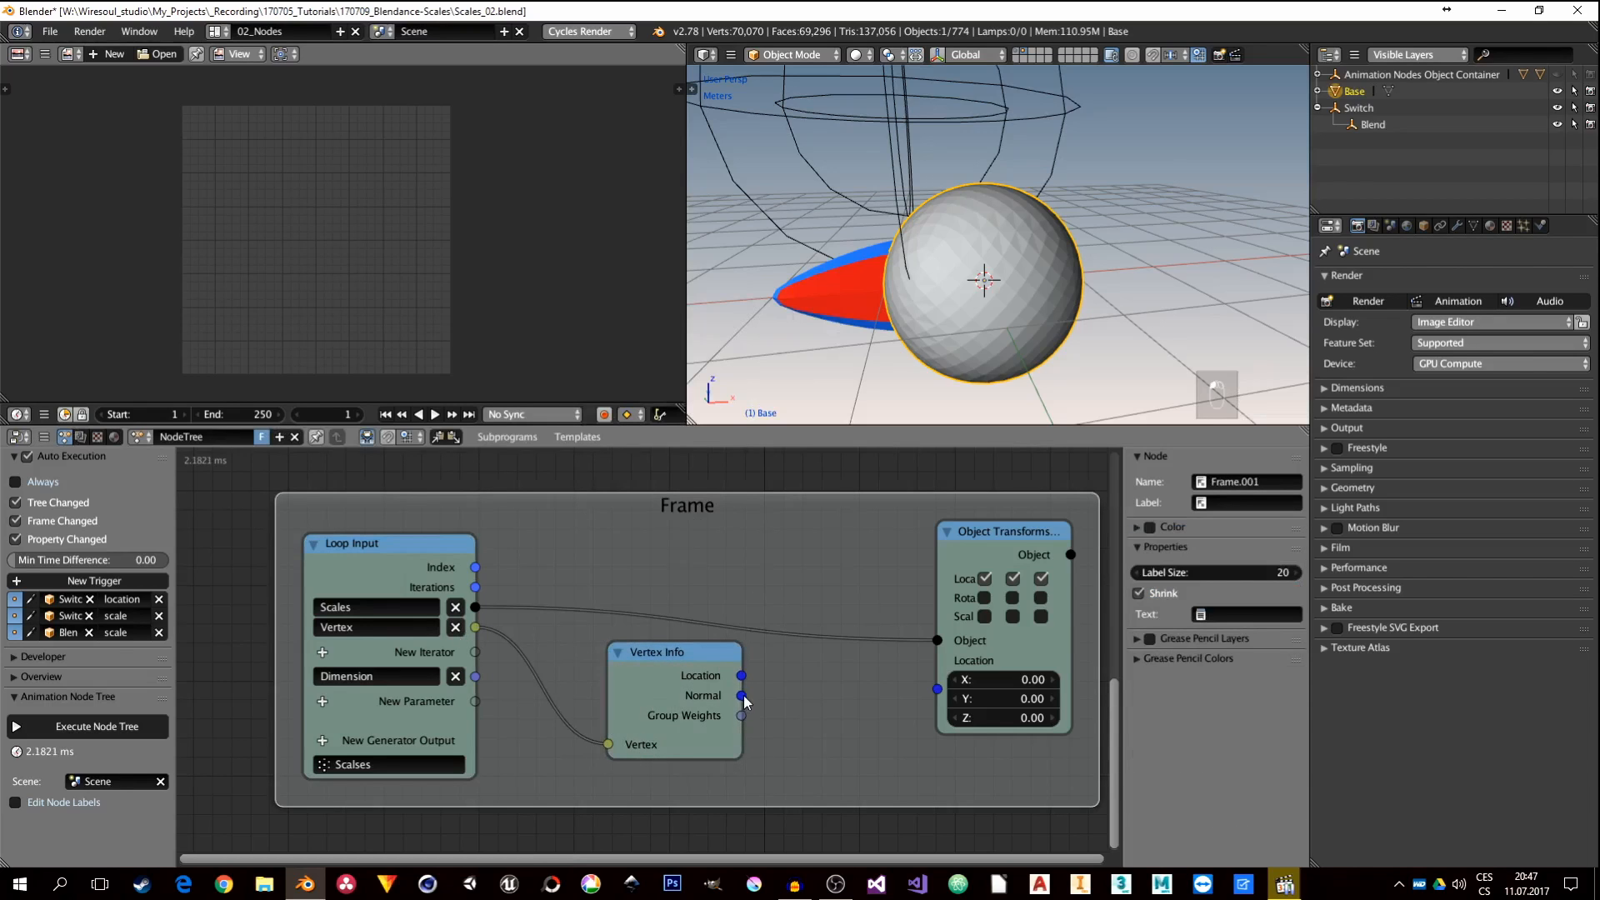
Step: Reposition the Vertex Info node and connect its Location output to the Object Transforms node's Location input
left_click_drag(741, 695, 818, 717)
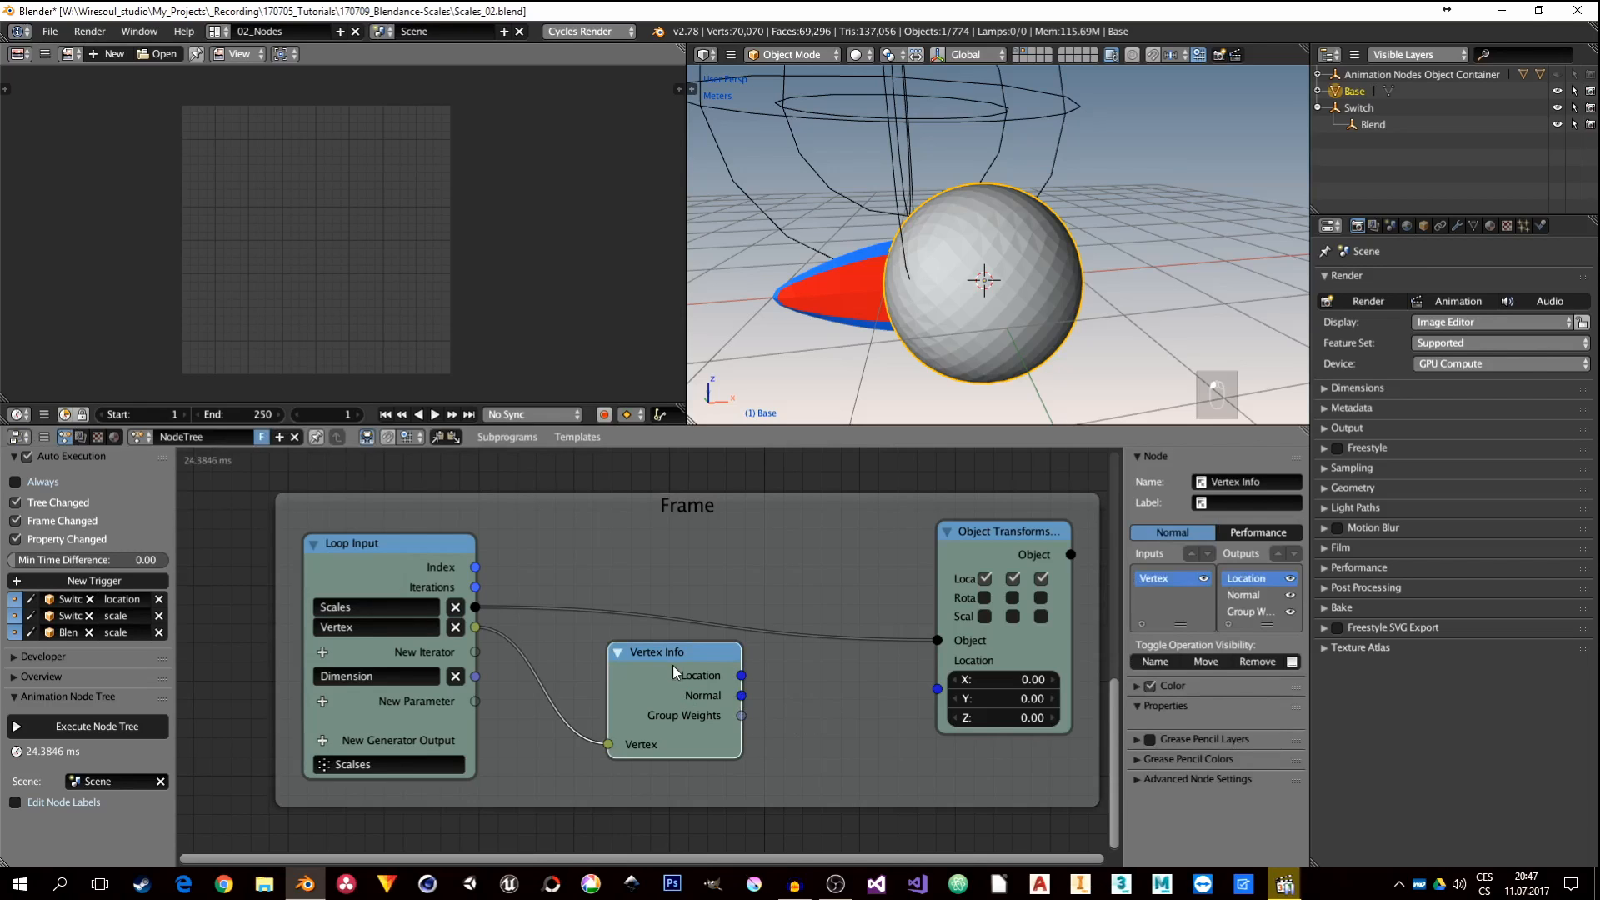
left_click_drag(651, 660, 617, 654)
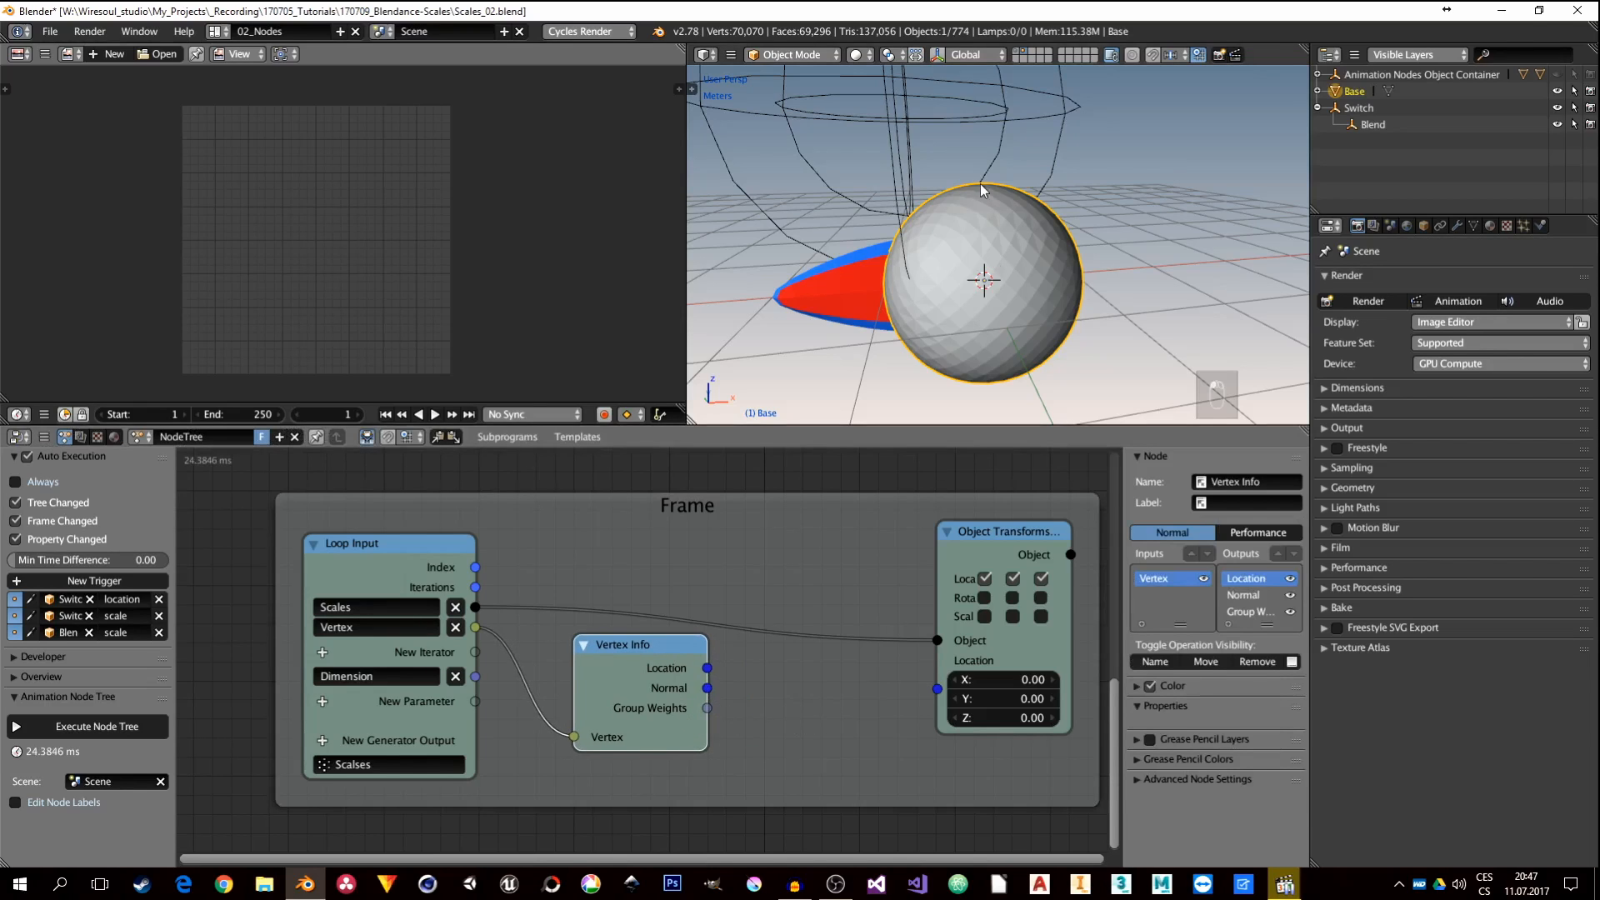
mouse_move(968, 223)
middle_mouse_down()
mouse_move(1013, 265)
mouse_move(960, 208)
middle_mouse_up()
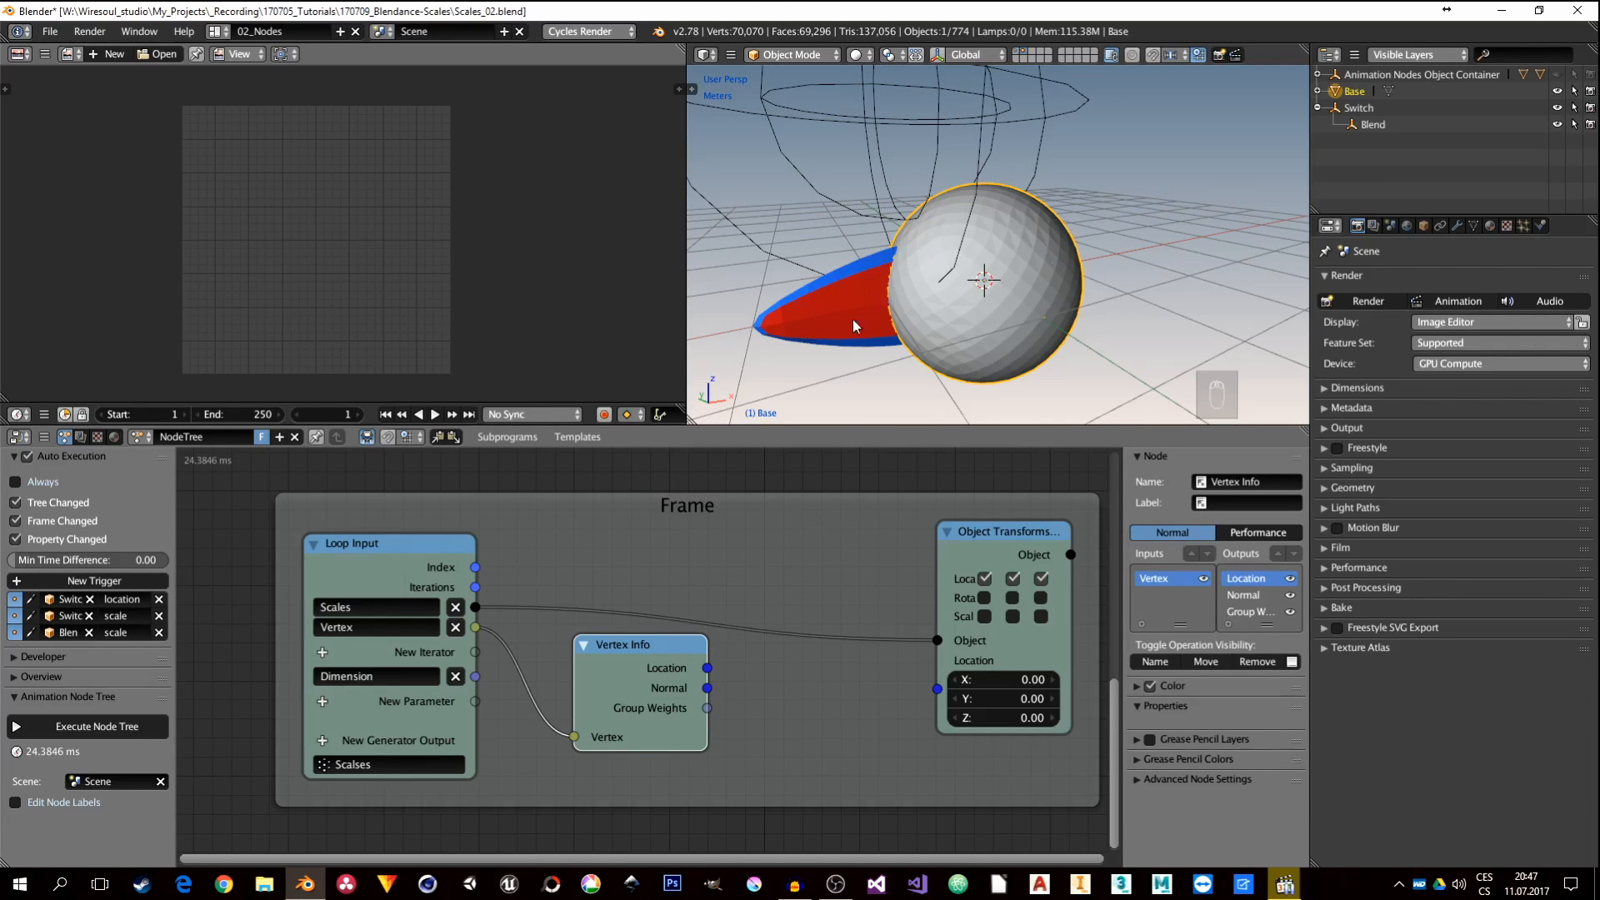
middle_click_drag(727, 702, 620, 666)
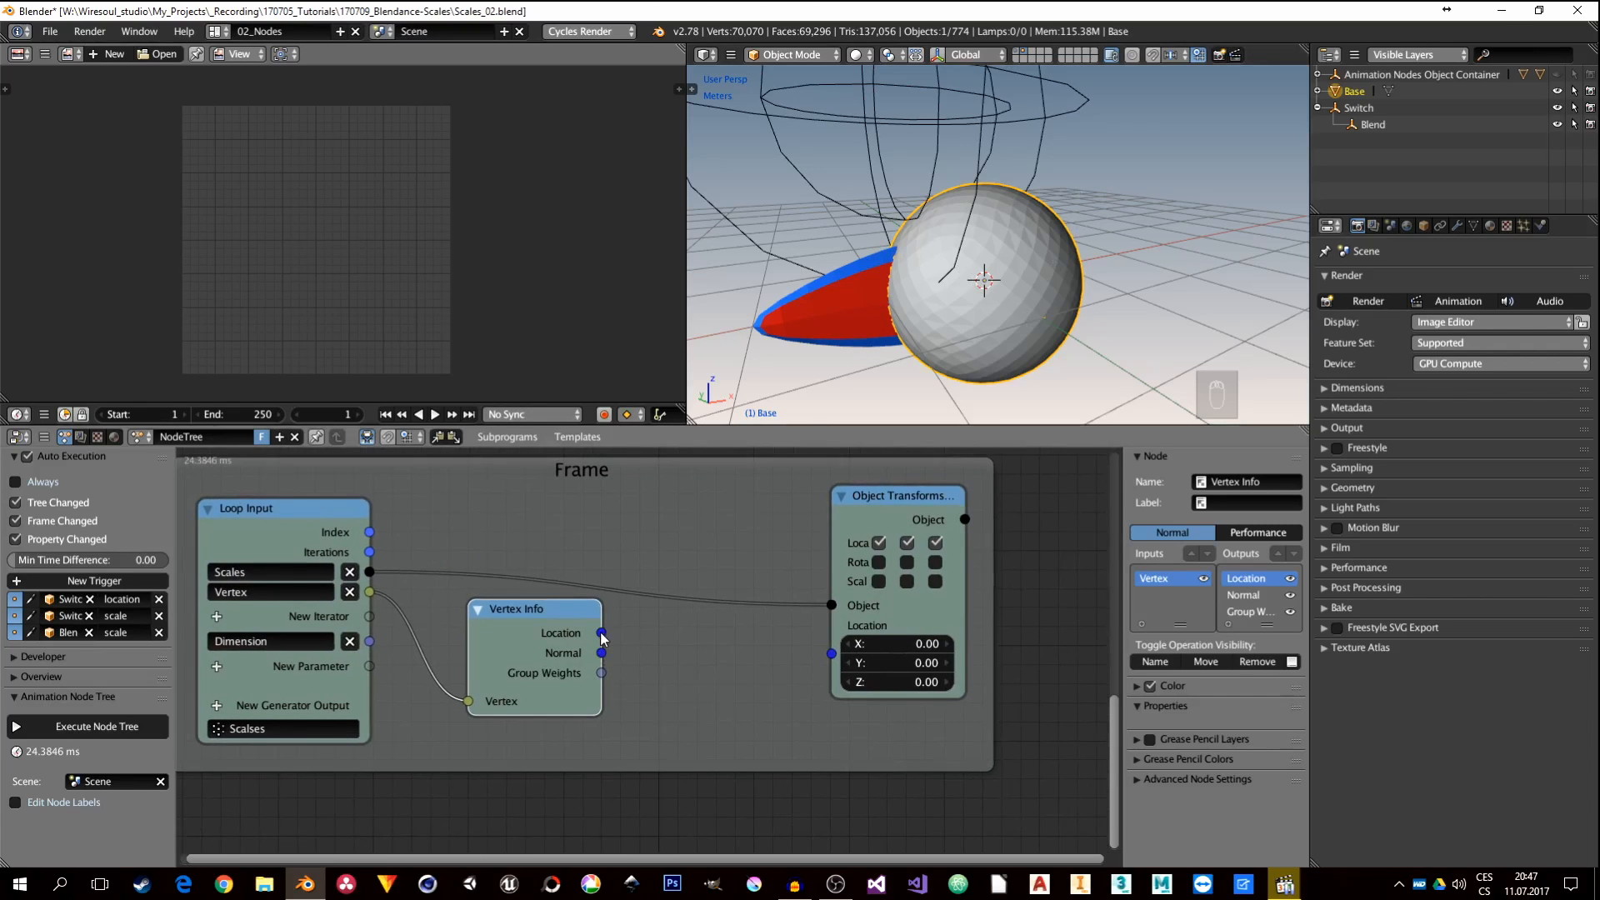
left_click_drag(603, 636, 839, 656)
left_click_drag(513, 616, 530, 609)
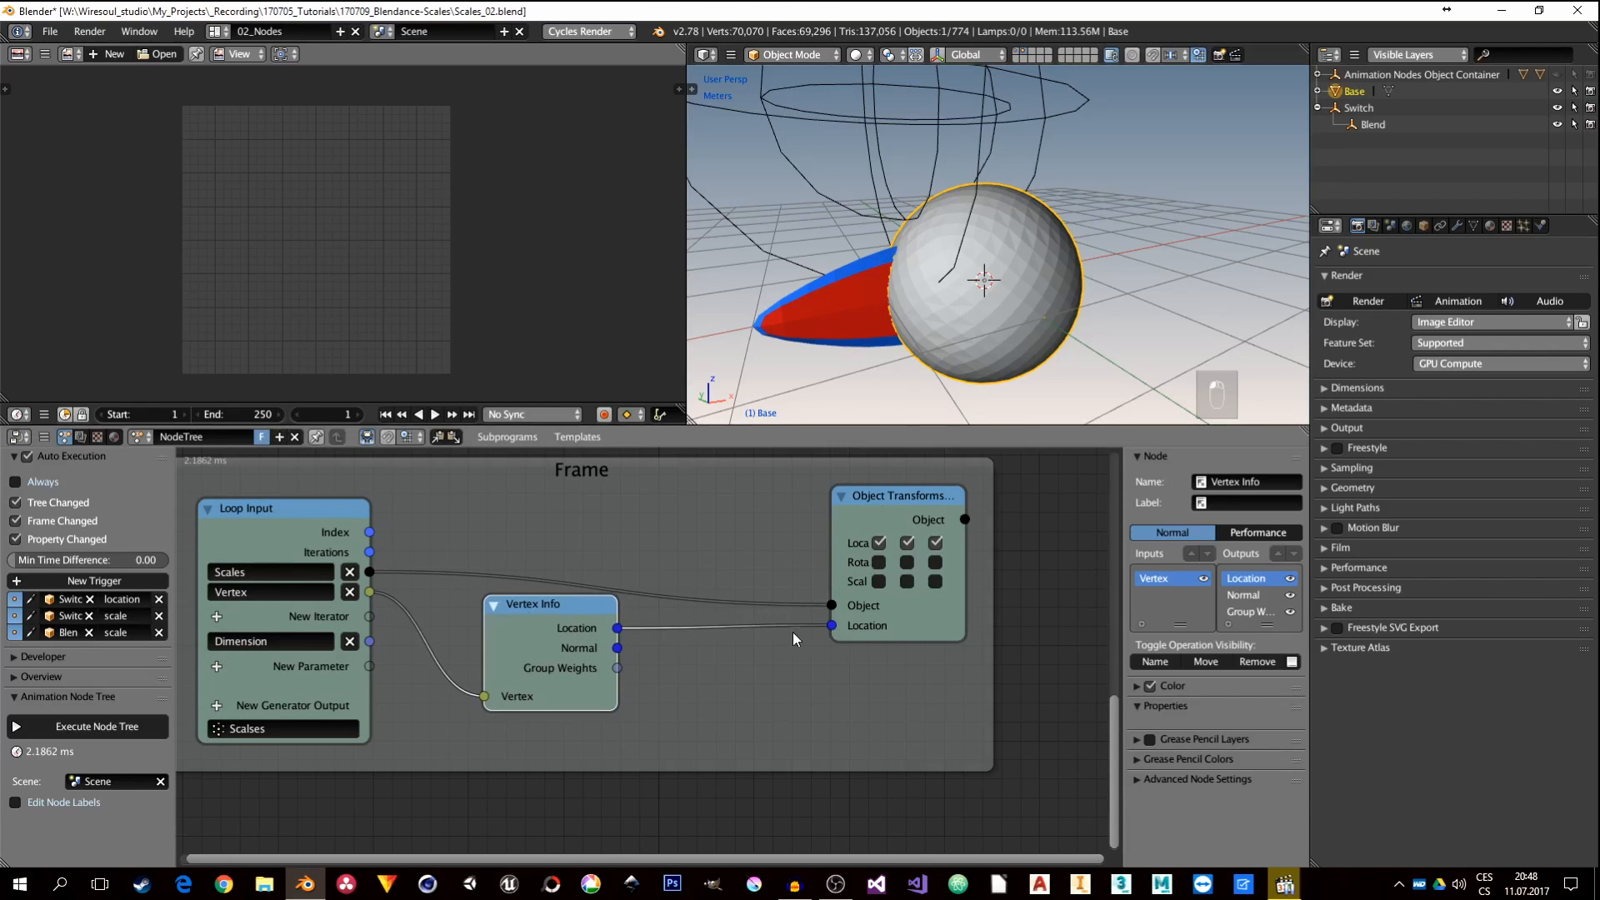
Step: Add an Invoke Subprogram node for the Scalses loop to the first frame, to the right of the Object Instancer
middle_click_drag(793, 631, 812, 677)
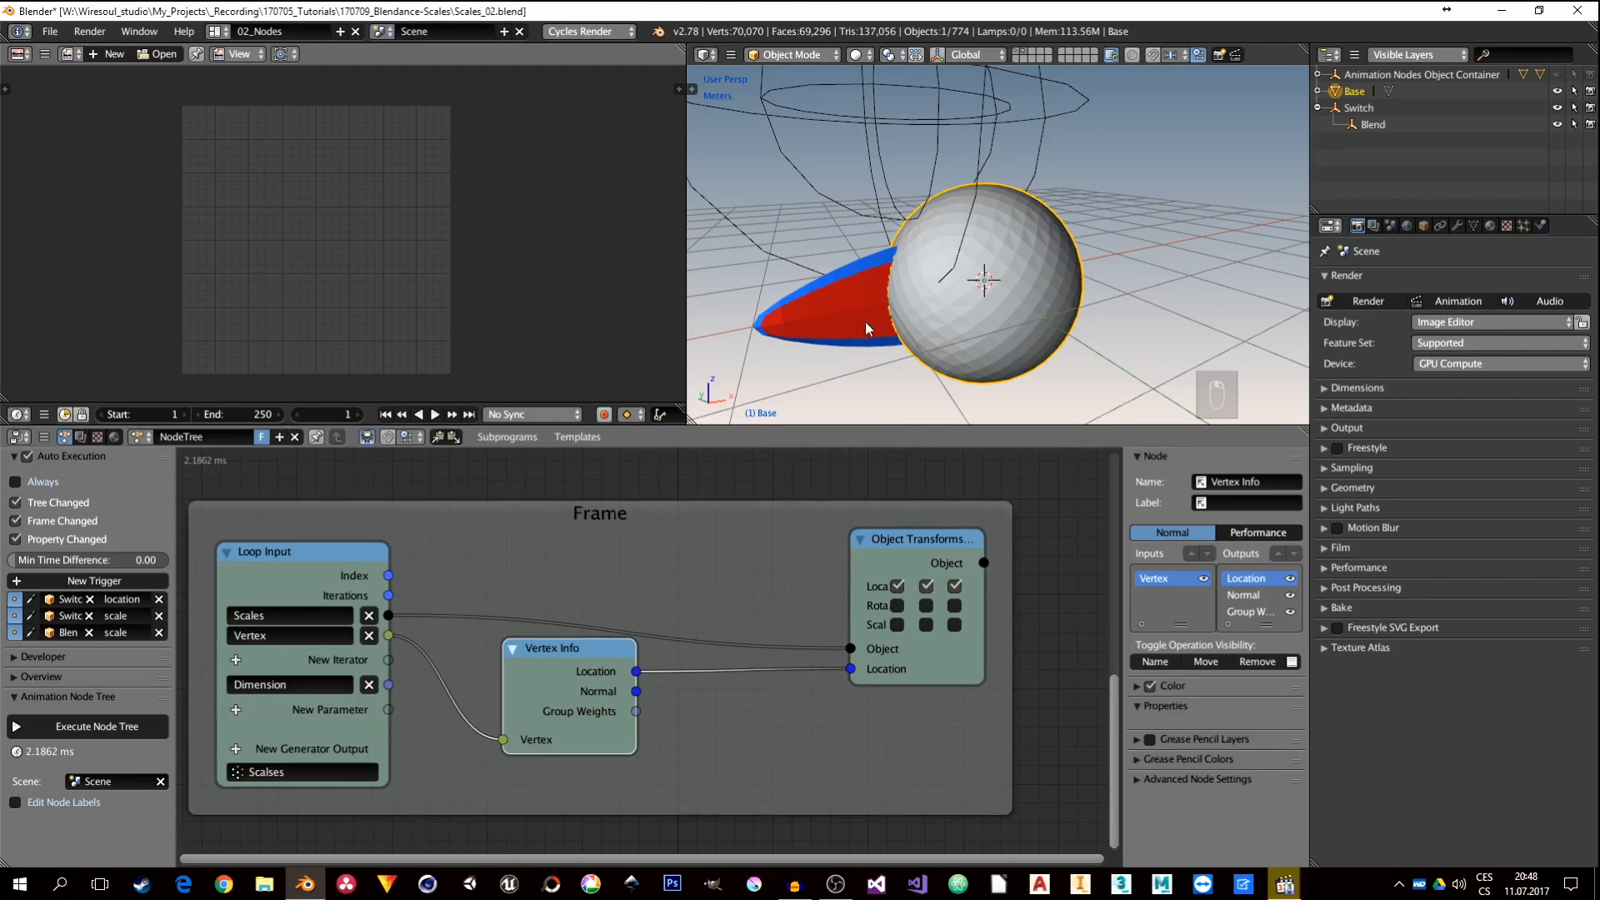
middle_click_drag(714, 572, 728, 771)
scroll(732, 613, "down", 5)
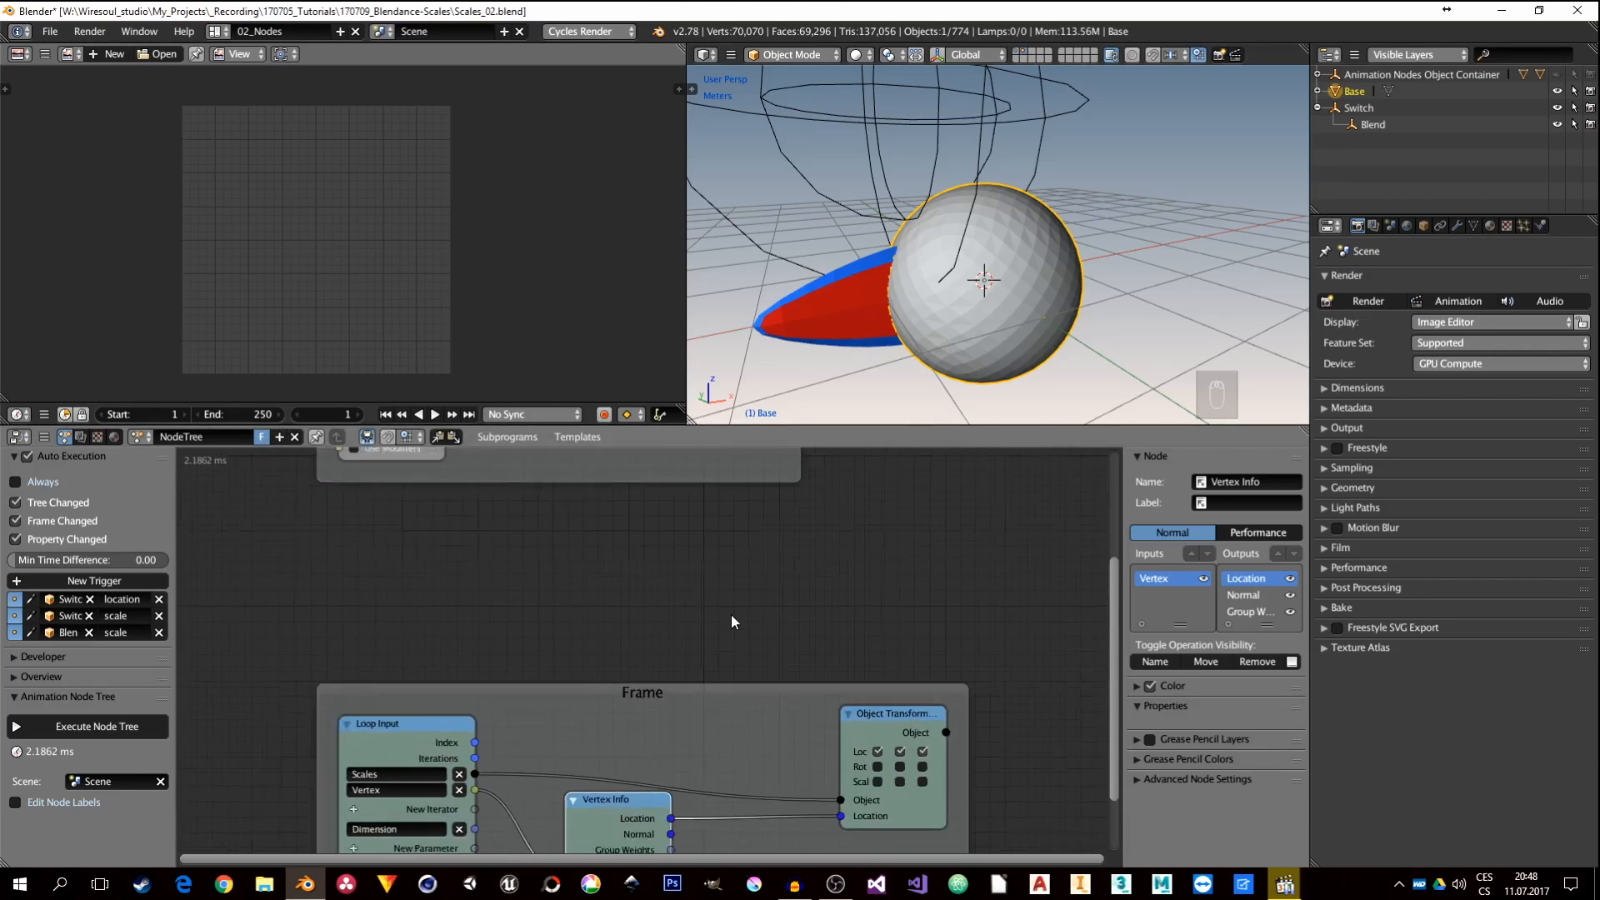
middle_click_drag(669, 610, 682, 837)
scroll(770, 596, "up", 3)
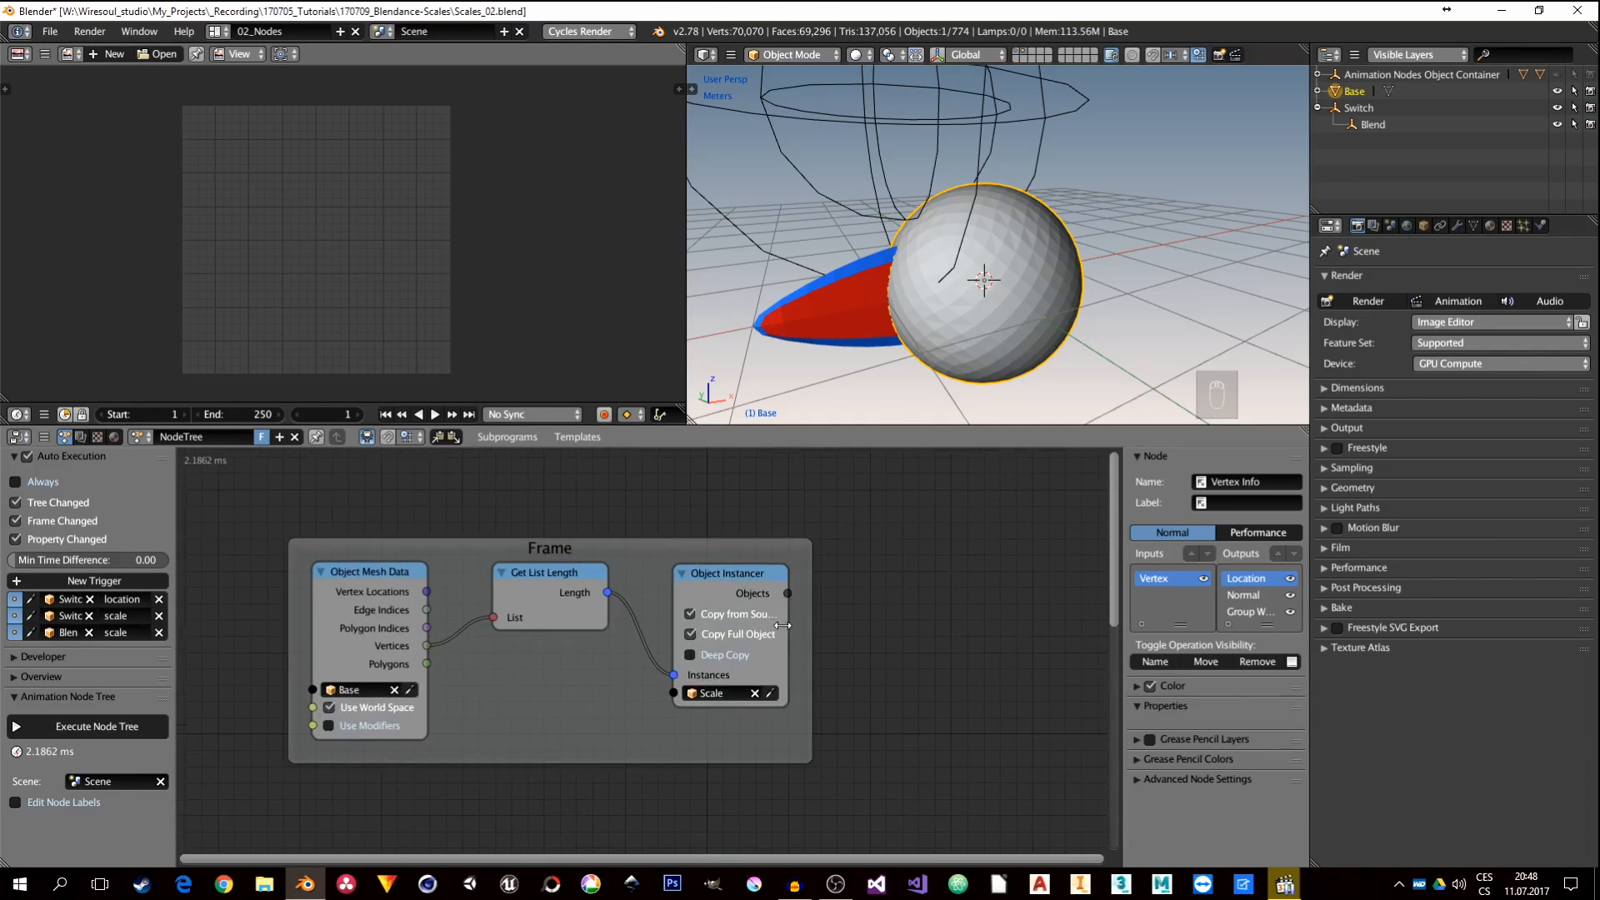
key("shift+a")
mouse_move(640, 828)
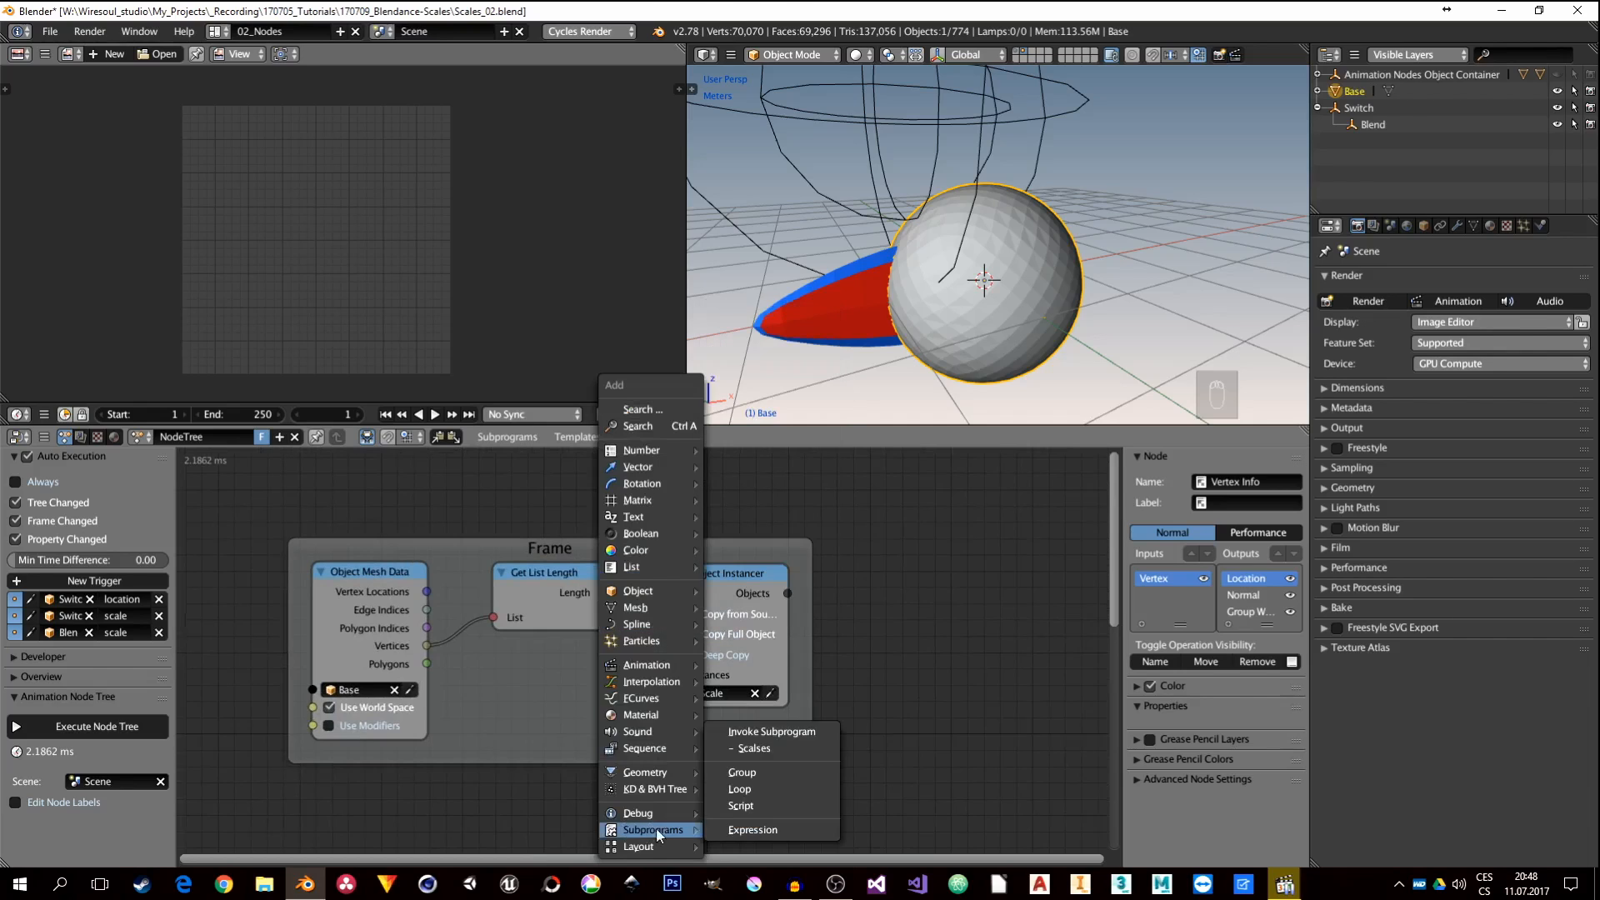
left_click(758, 748)
left_click(786, 627)
left_click_drag(843, 653, 979, 615)
Step: Connect the instancer's Objects to Scales List and the mesh Vertices to Vertex List on the Scalses node, and set its Dimension to 0.08
left_click_drag(786, 593, 925, 664)
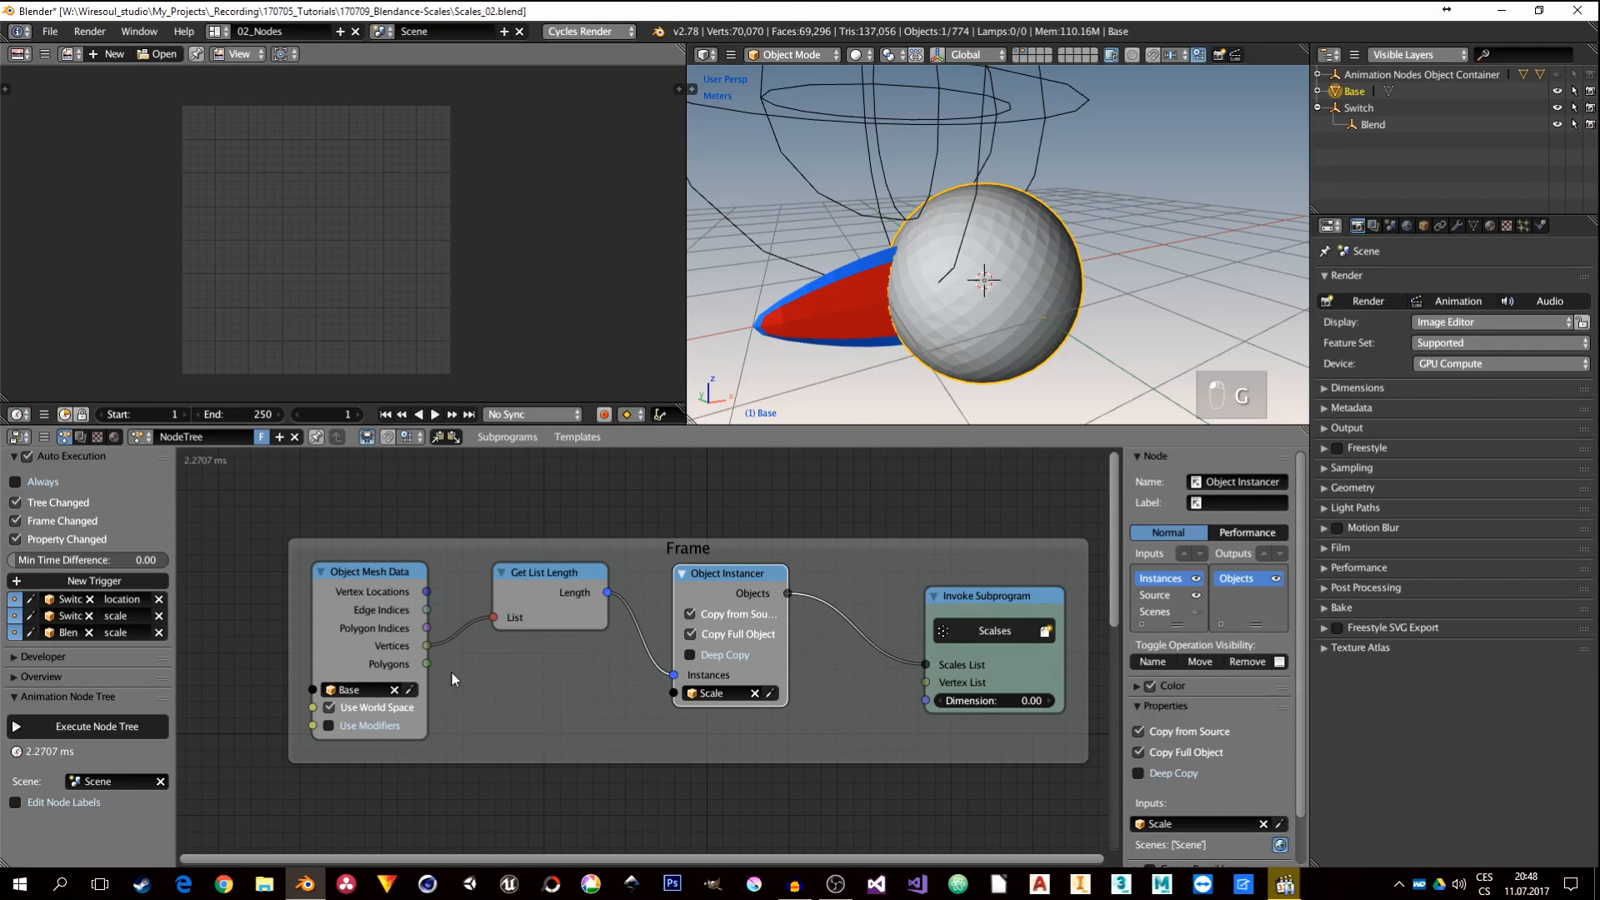
left_click_drag(429, 643, 925, 682)
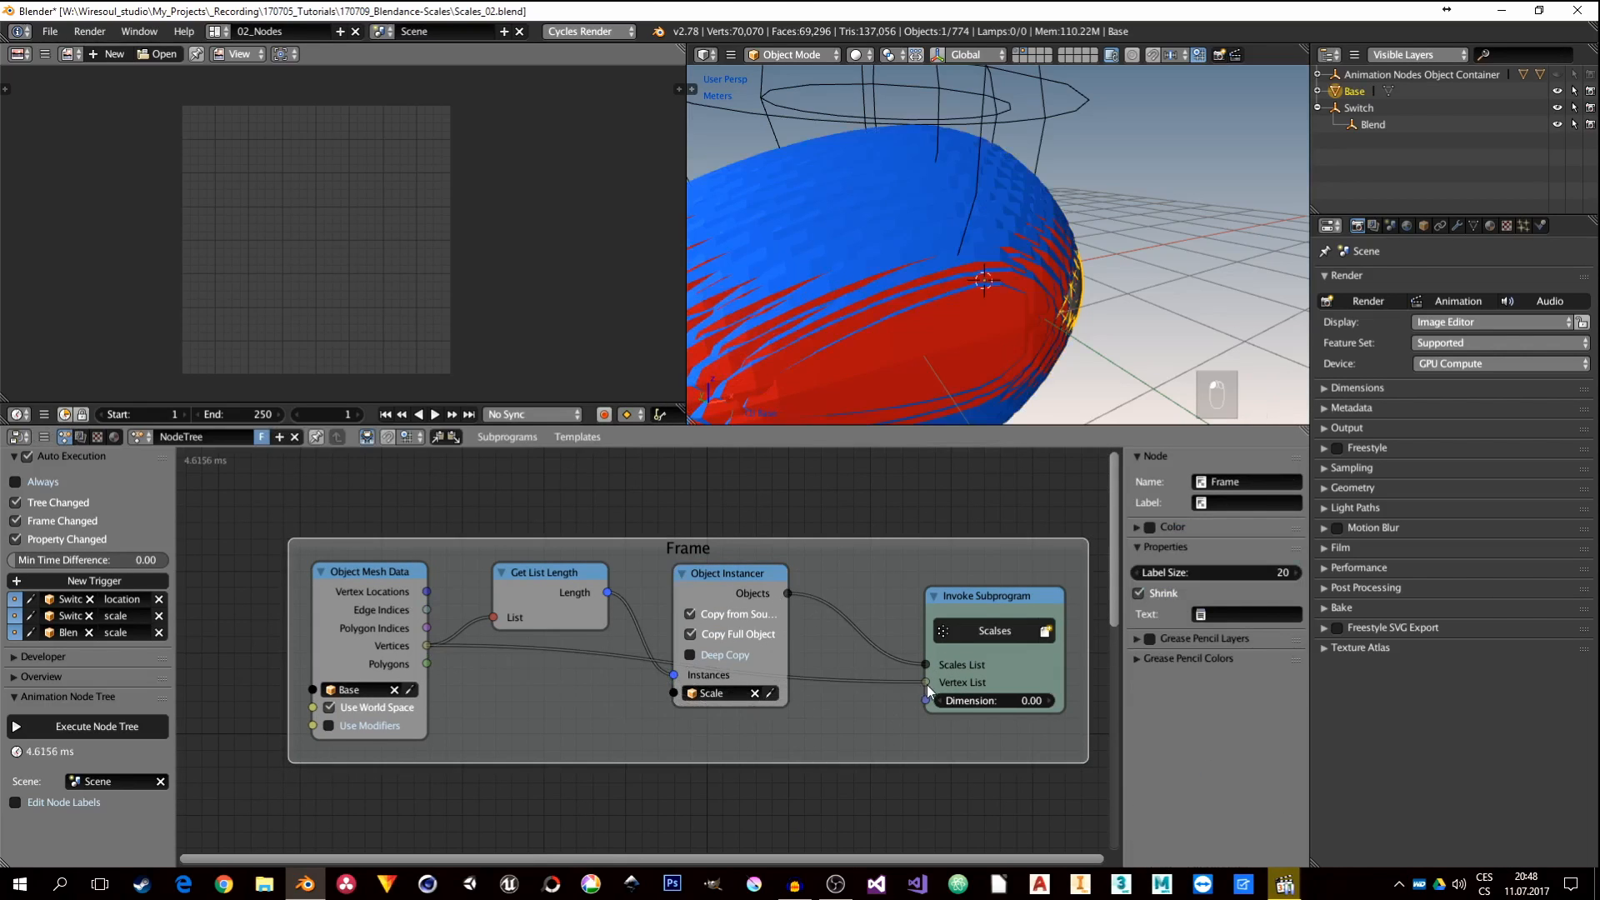
middle_click_drag(960, 719, 942, 714)
mouse_move(963, 250)
middle_mouse_down()
mouse_move(917, 197)
mouse_move(930, 210)
mouse_move(853, 318)
mouse_move(971, 252)
middle_mouse_up()
scroll(942, 238, "down", 3)
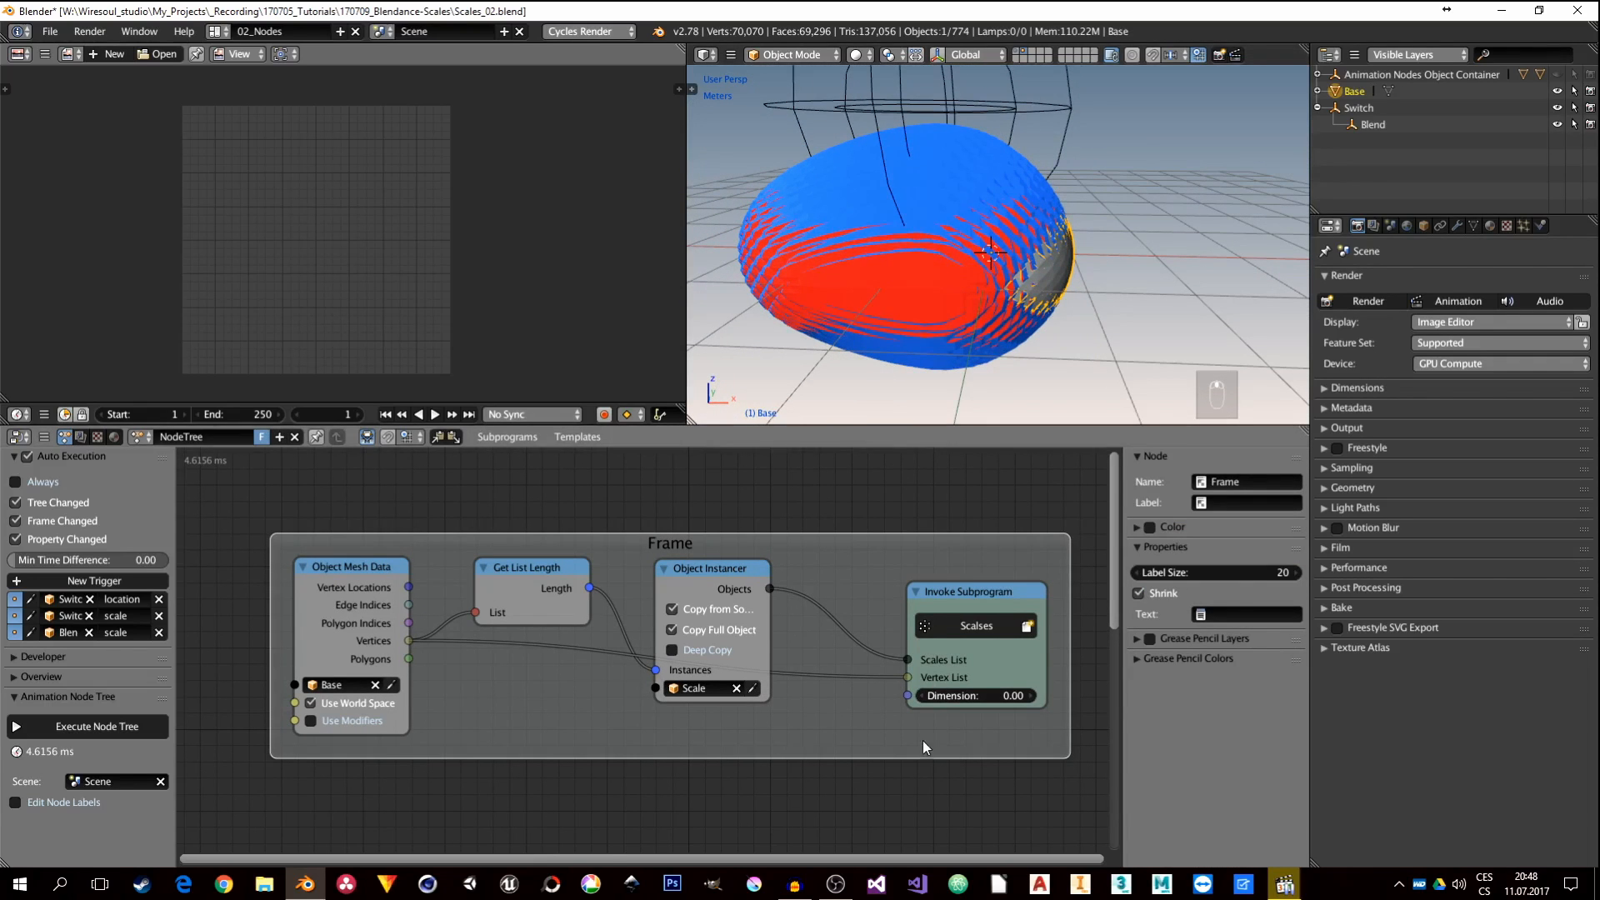
middle_click_drag(922, 740, 828, 593)
left_click_drag(926, 561, 921, 573)
Step: Enable X, Y and Z scale on the loop's Object Transforms node
middle_click_drag(849, 753, 898, 584)
middle_click_drag(842, 854, 885, 643)
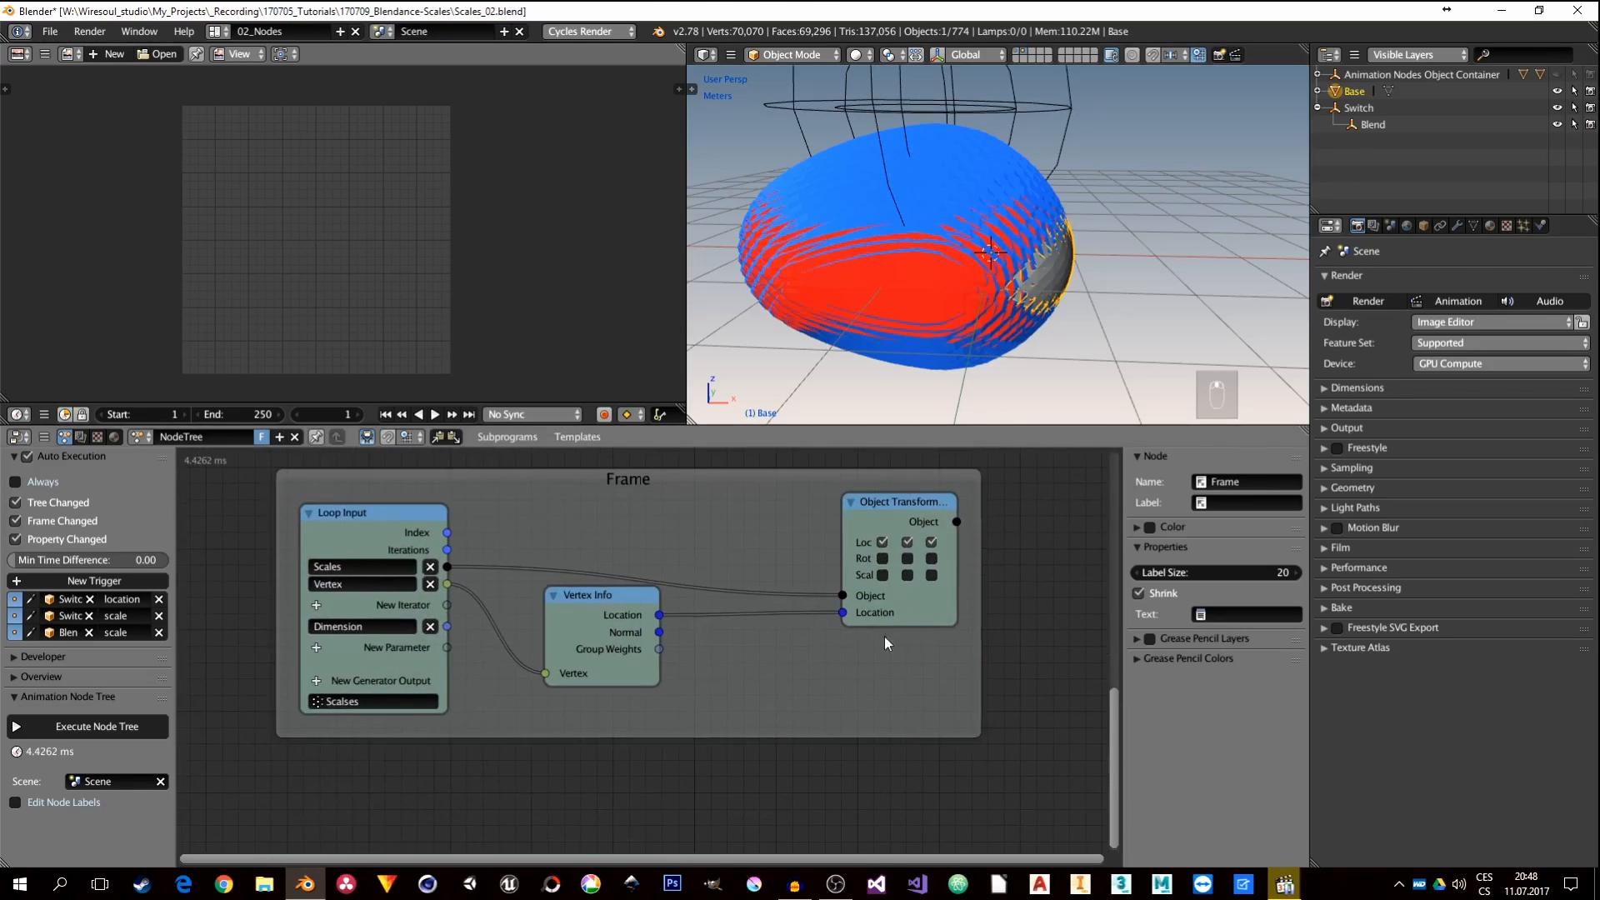
scroll(882, 579, "up", 2)
left_click_drag(881, 574, 944, 575)
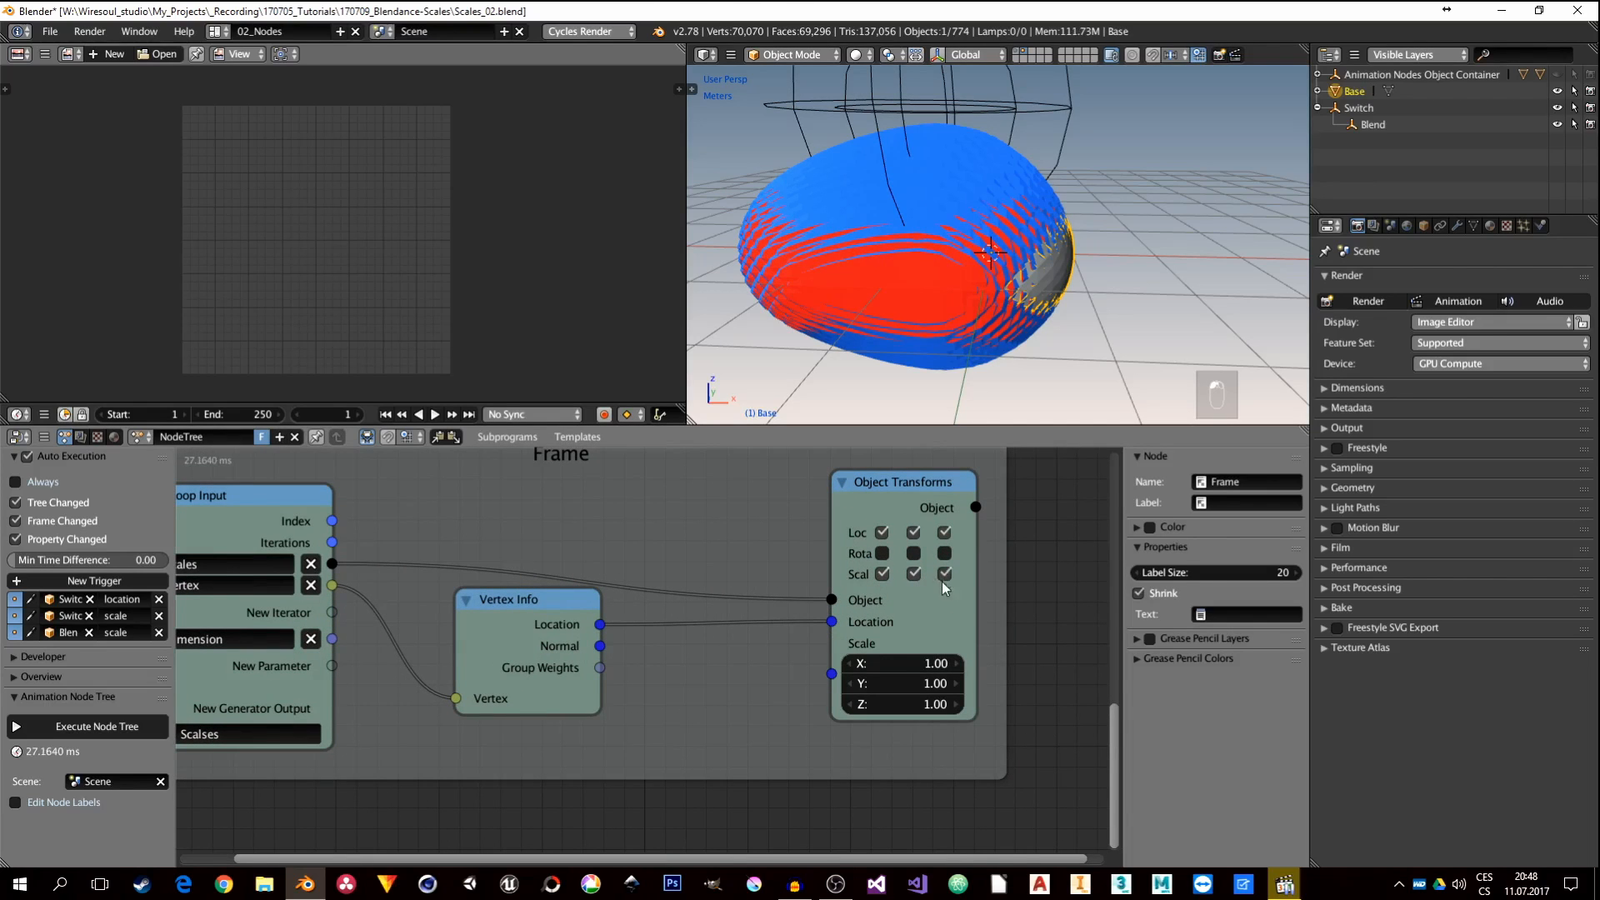
left_click_drag(890, 507, 943, 502)
scroll(722, 620, "down", 2)
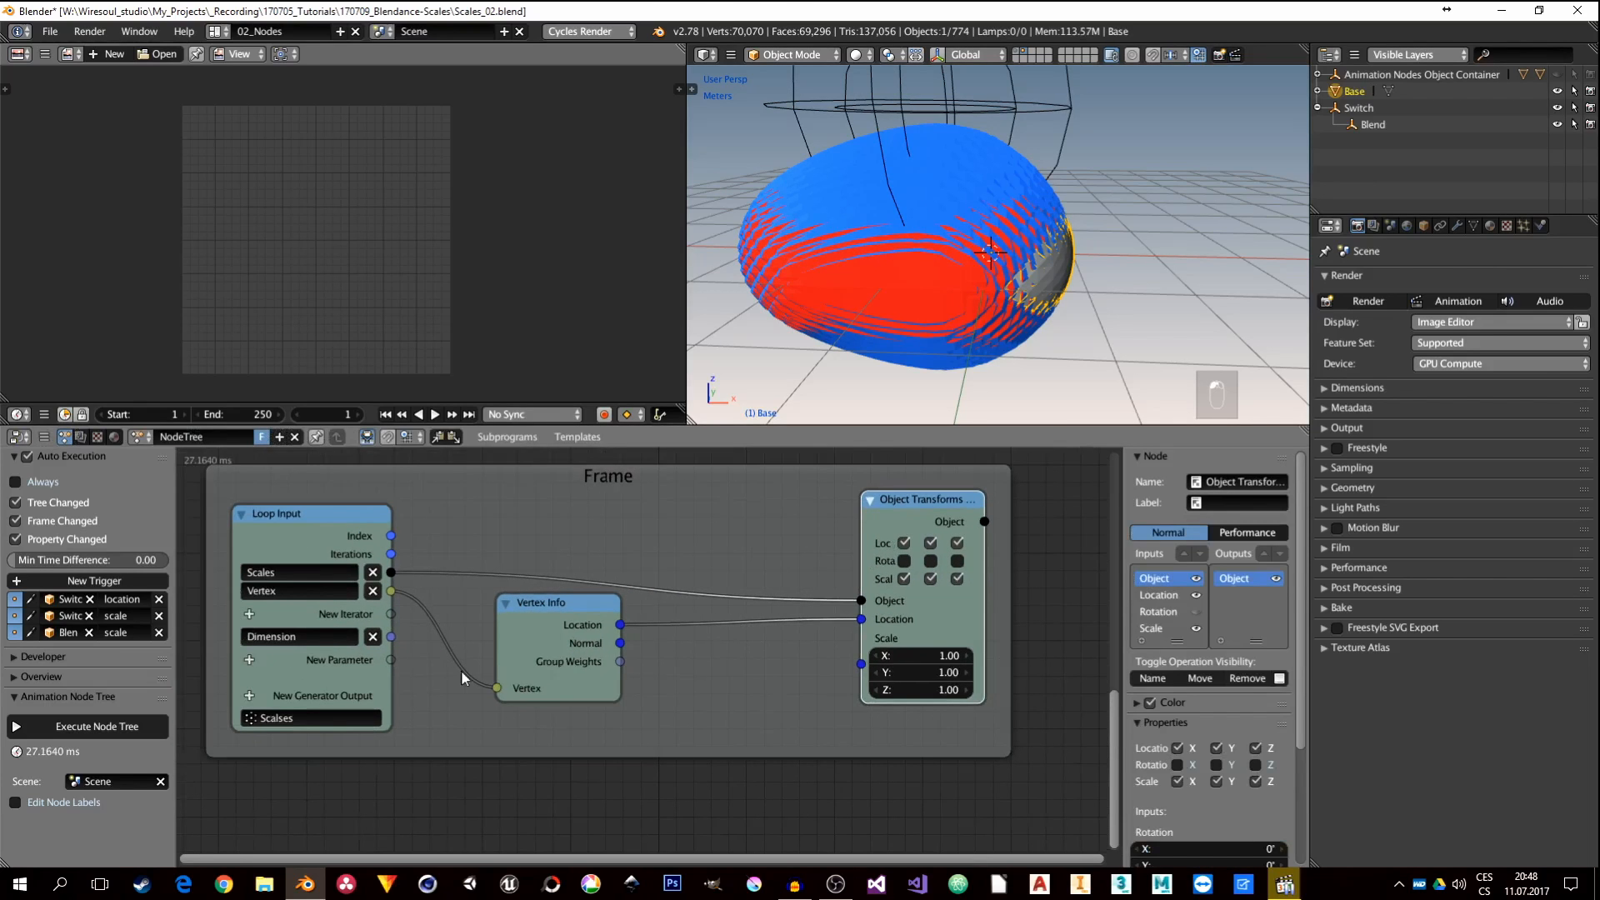
Step: Connect the loop's Dimension to the Object Transforms node's Scale input and move the Vector from Value node below the links
left_click_drag(390, 637, 861, 663)
left_click(587, 518)
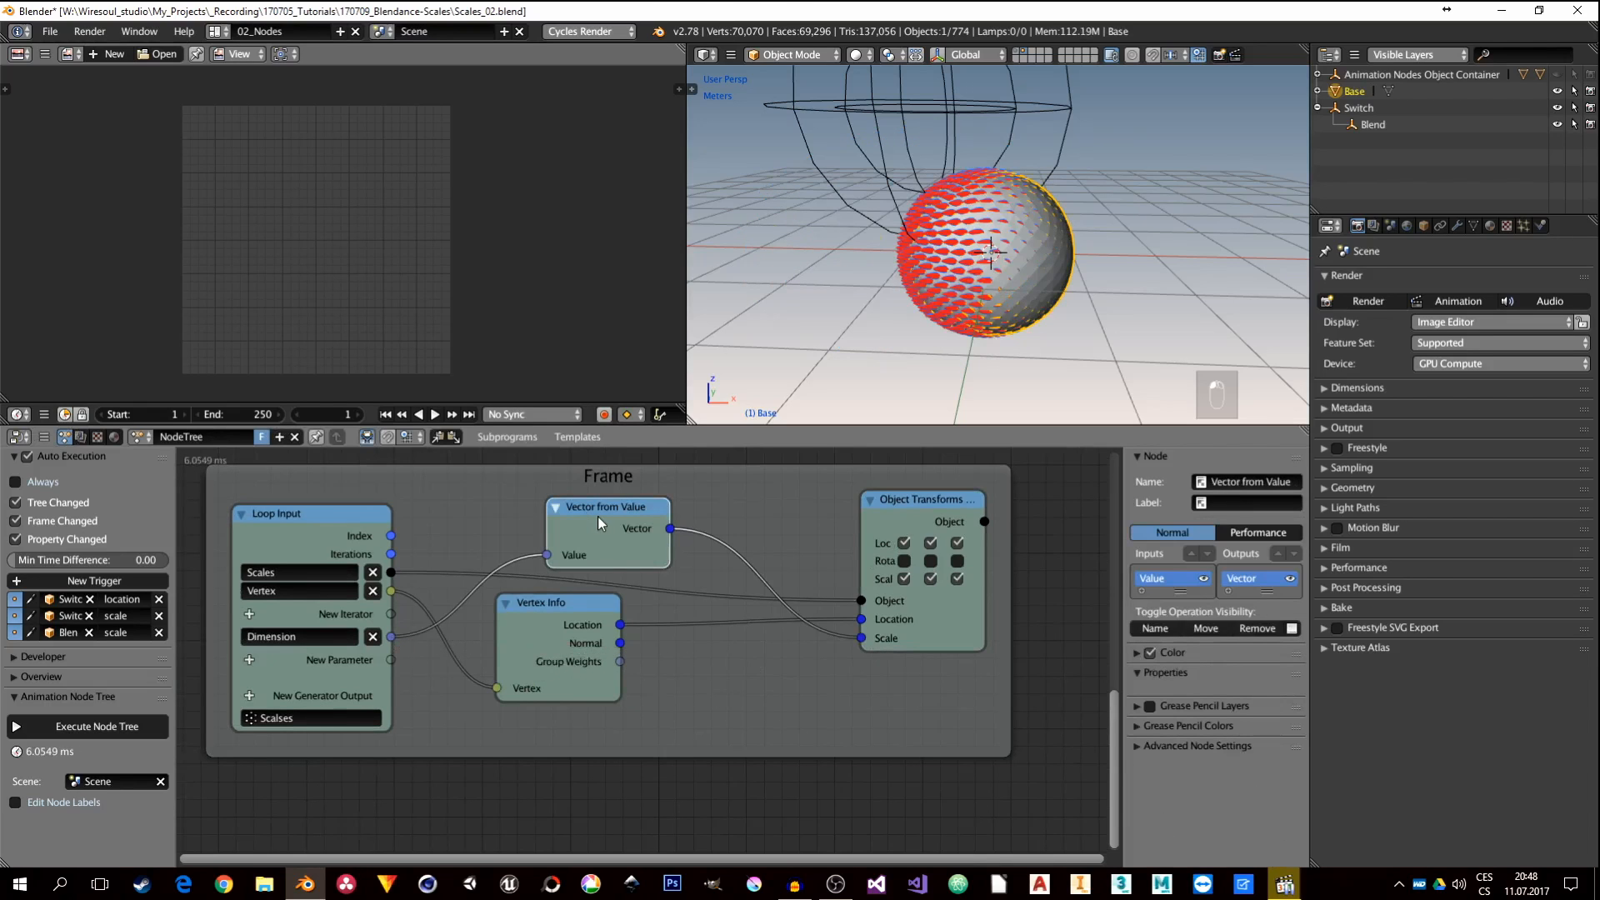
left_click_drag(591, 514, 740, 676)
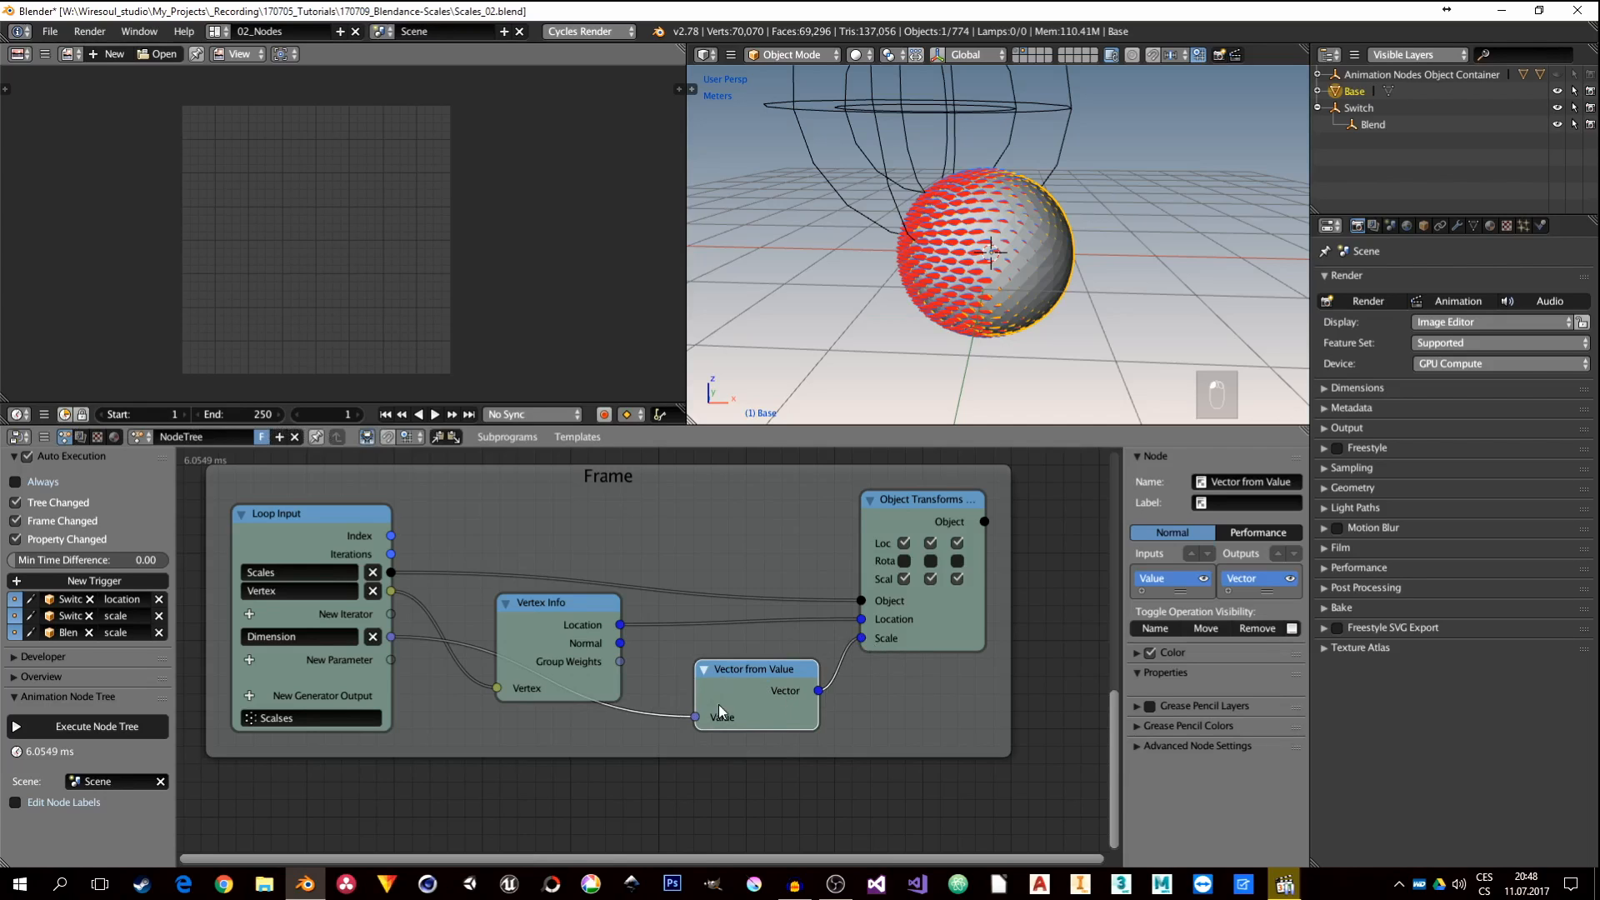
Step: Tidy the loop frame by moving Vertex Info up and placing the Vector from Value node beneath it
left_click(550, 614)
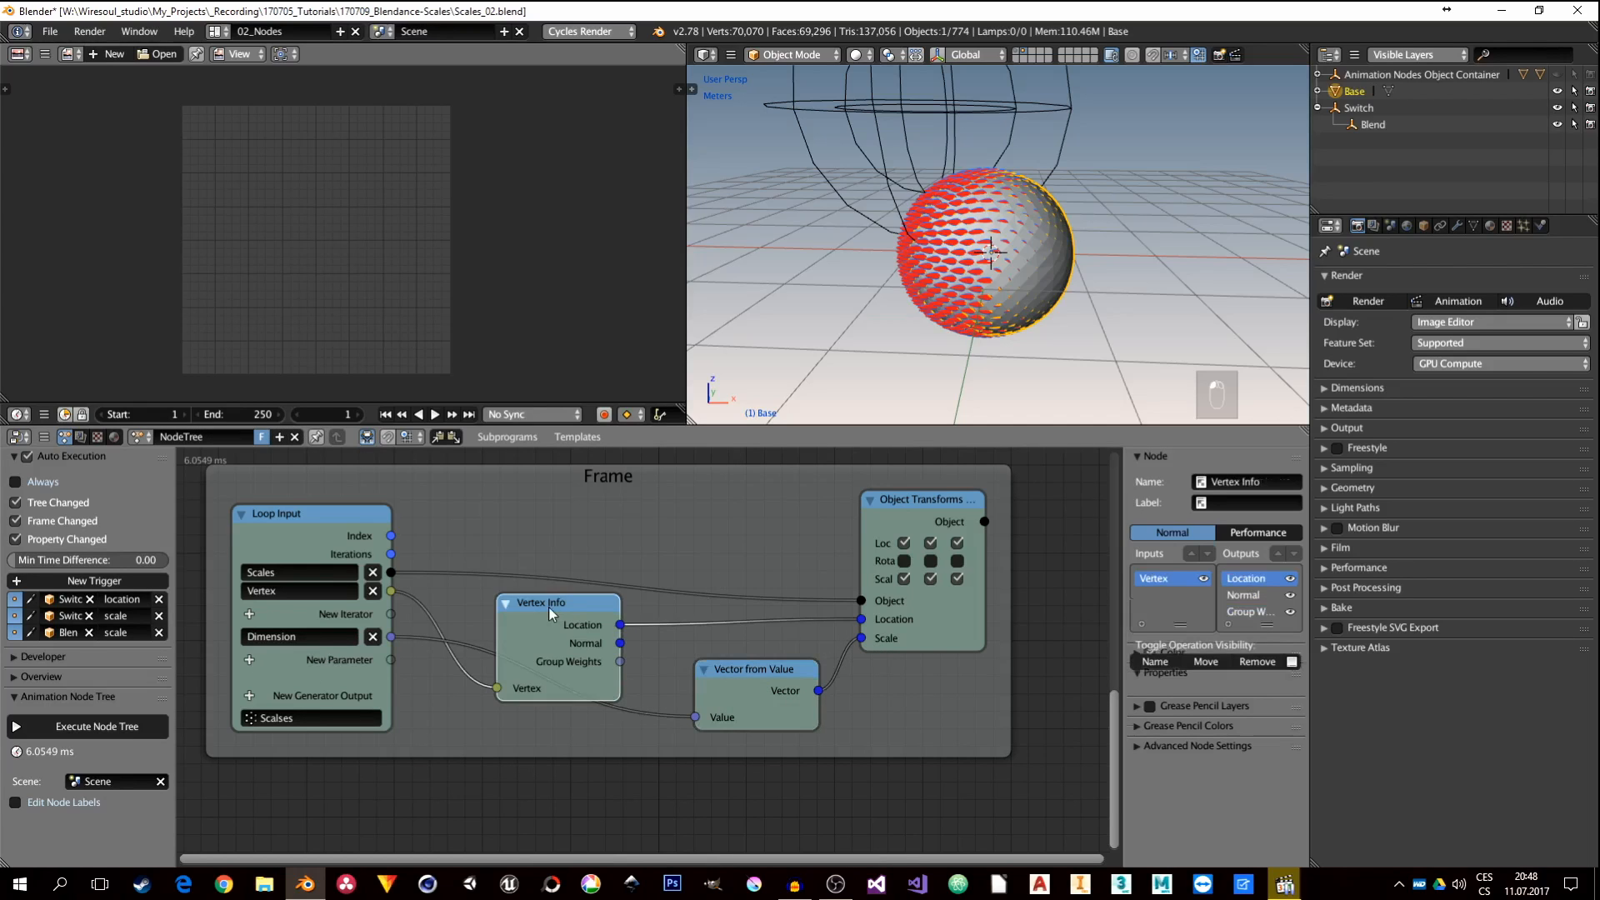
left_click_drag(550, 614, 584, 523)
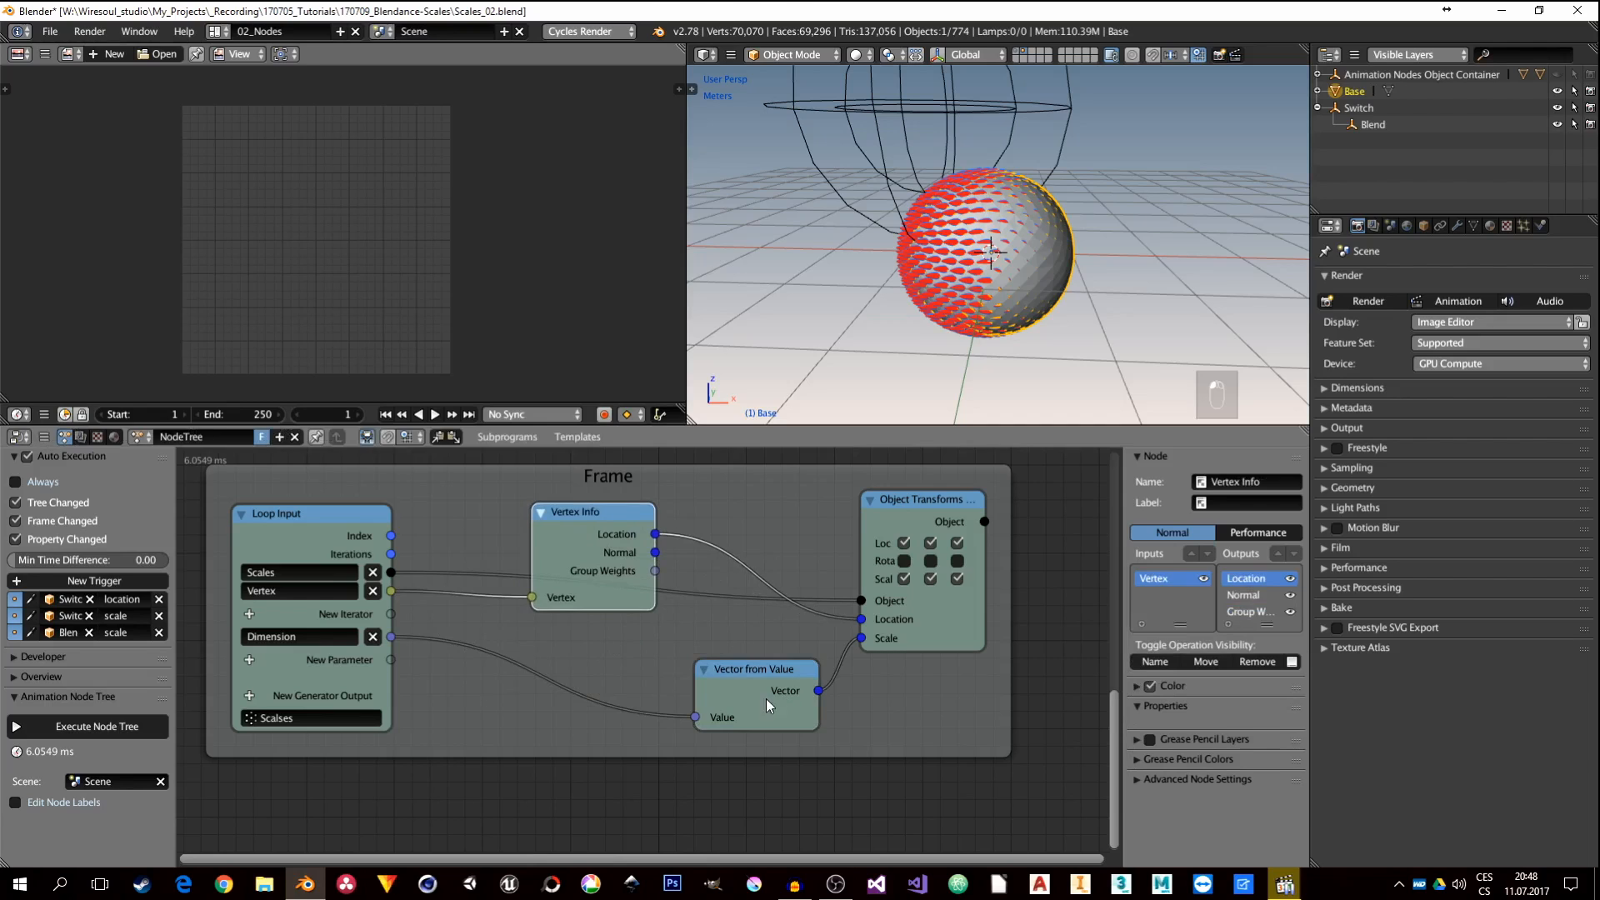
left_click_drag(768, 706, 606, 669)
Step: Add a Float Input node to the main node frame and place it directly beneath the Object Instancer node
middle_click_drag(787, 612, 776, 819)
middle_click_drag(807, 652, 817, 857)
middle_click_drag(823, 685, 782, 785)
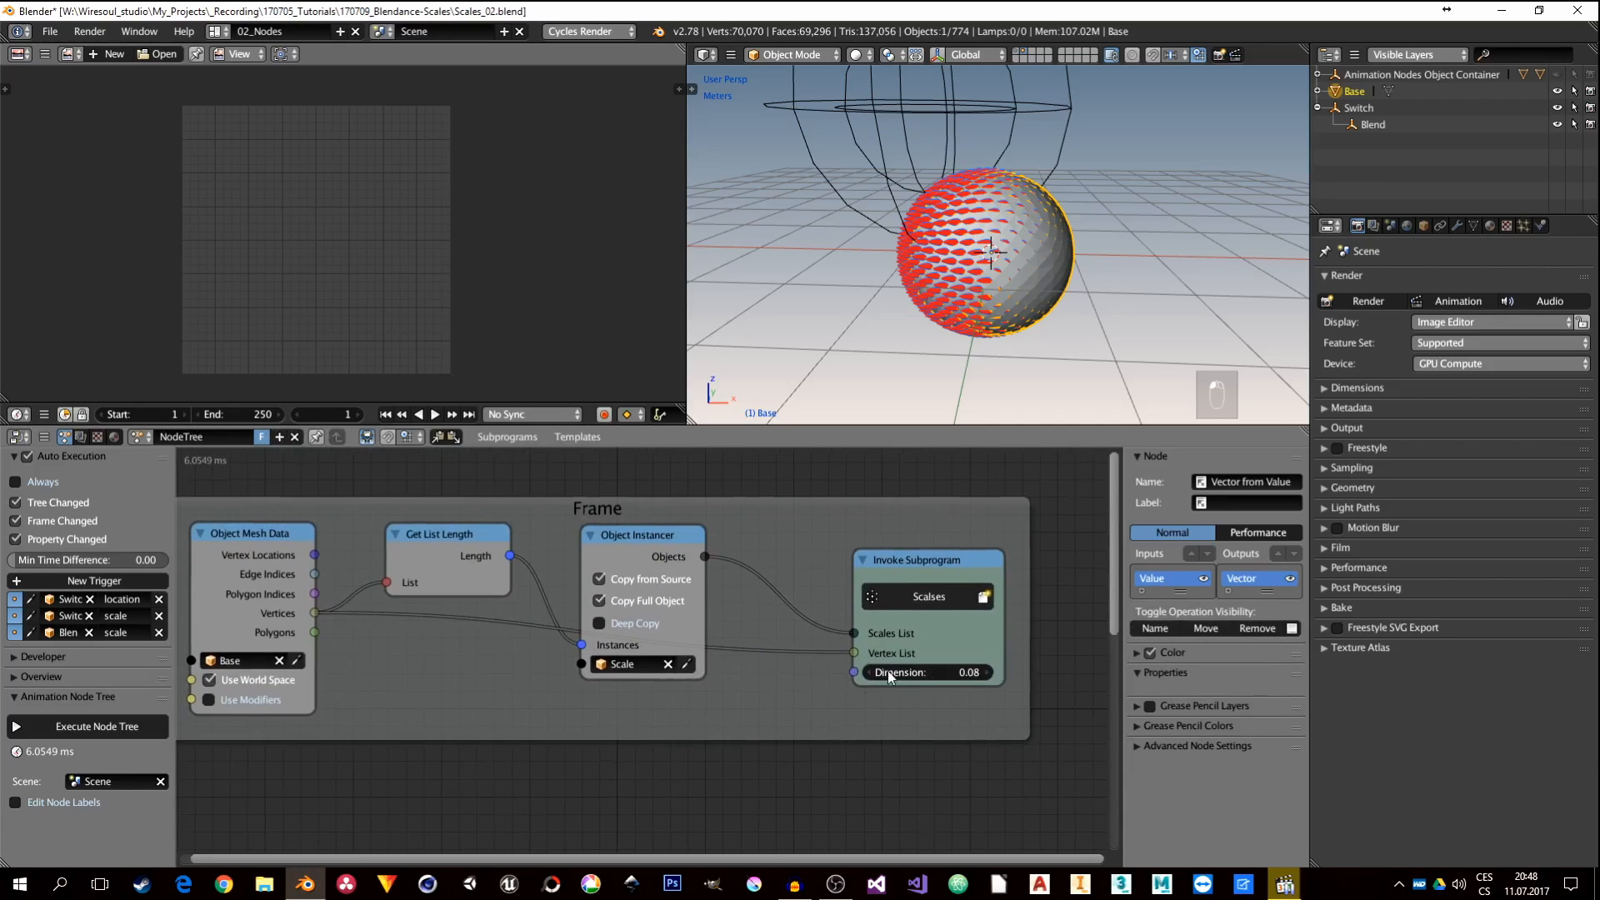
key("shift+a")
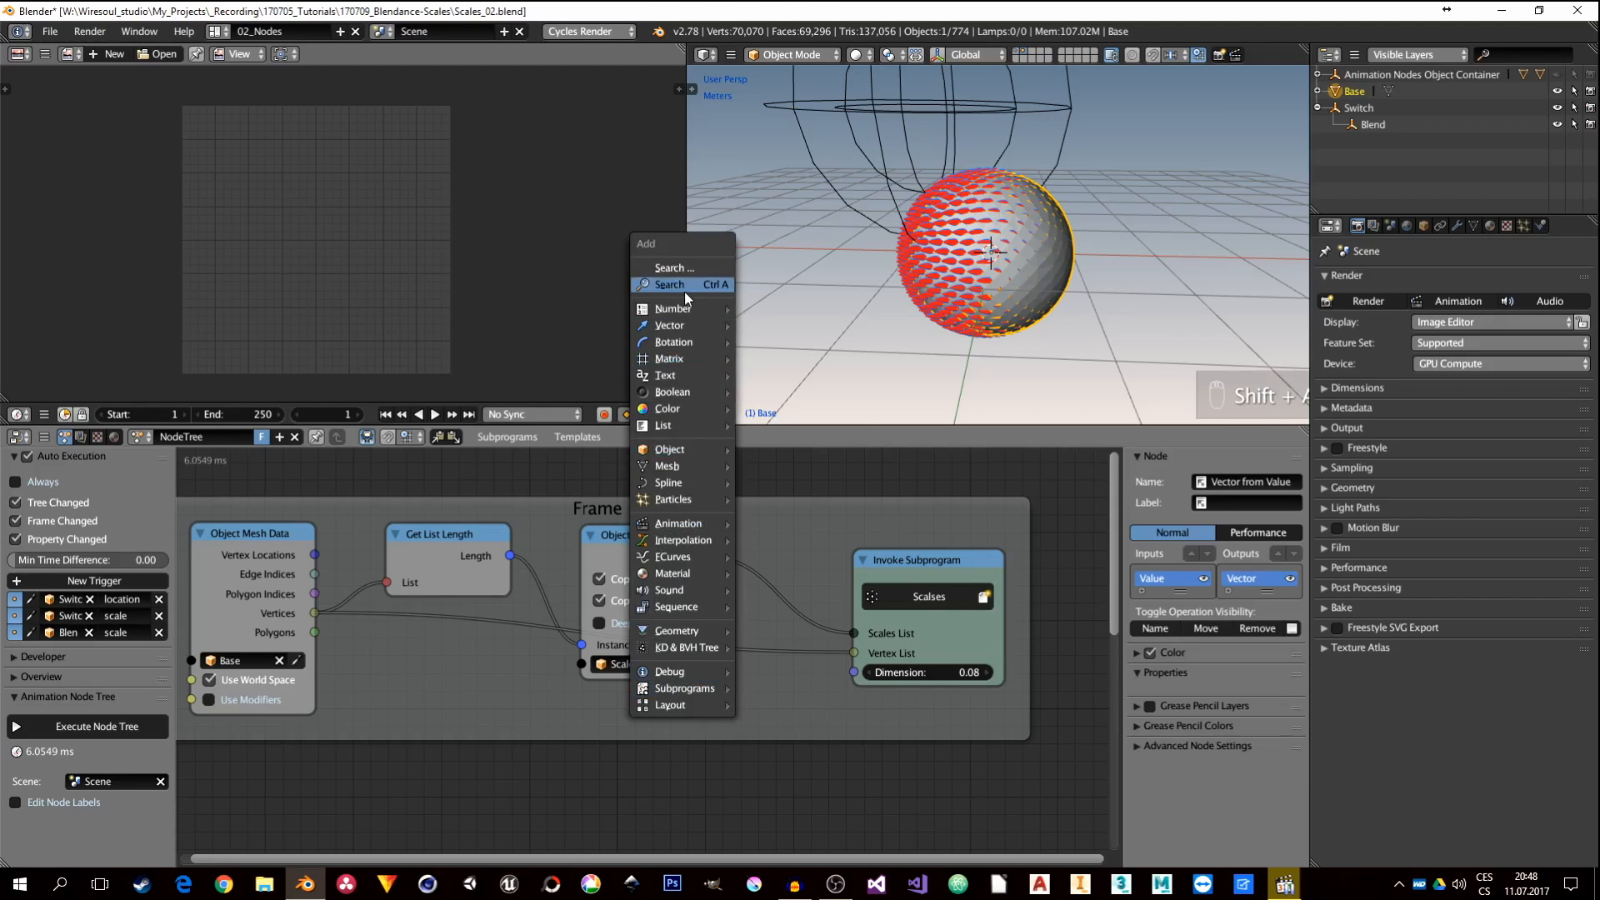
mouse_move(708, 309)
left_click(771, 325)
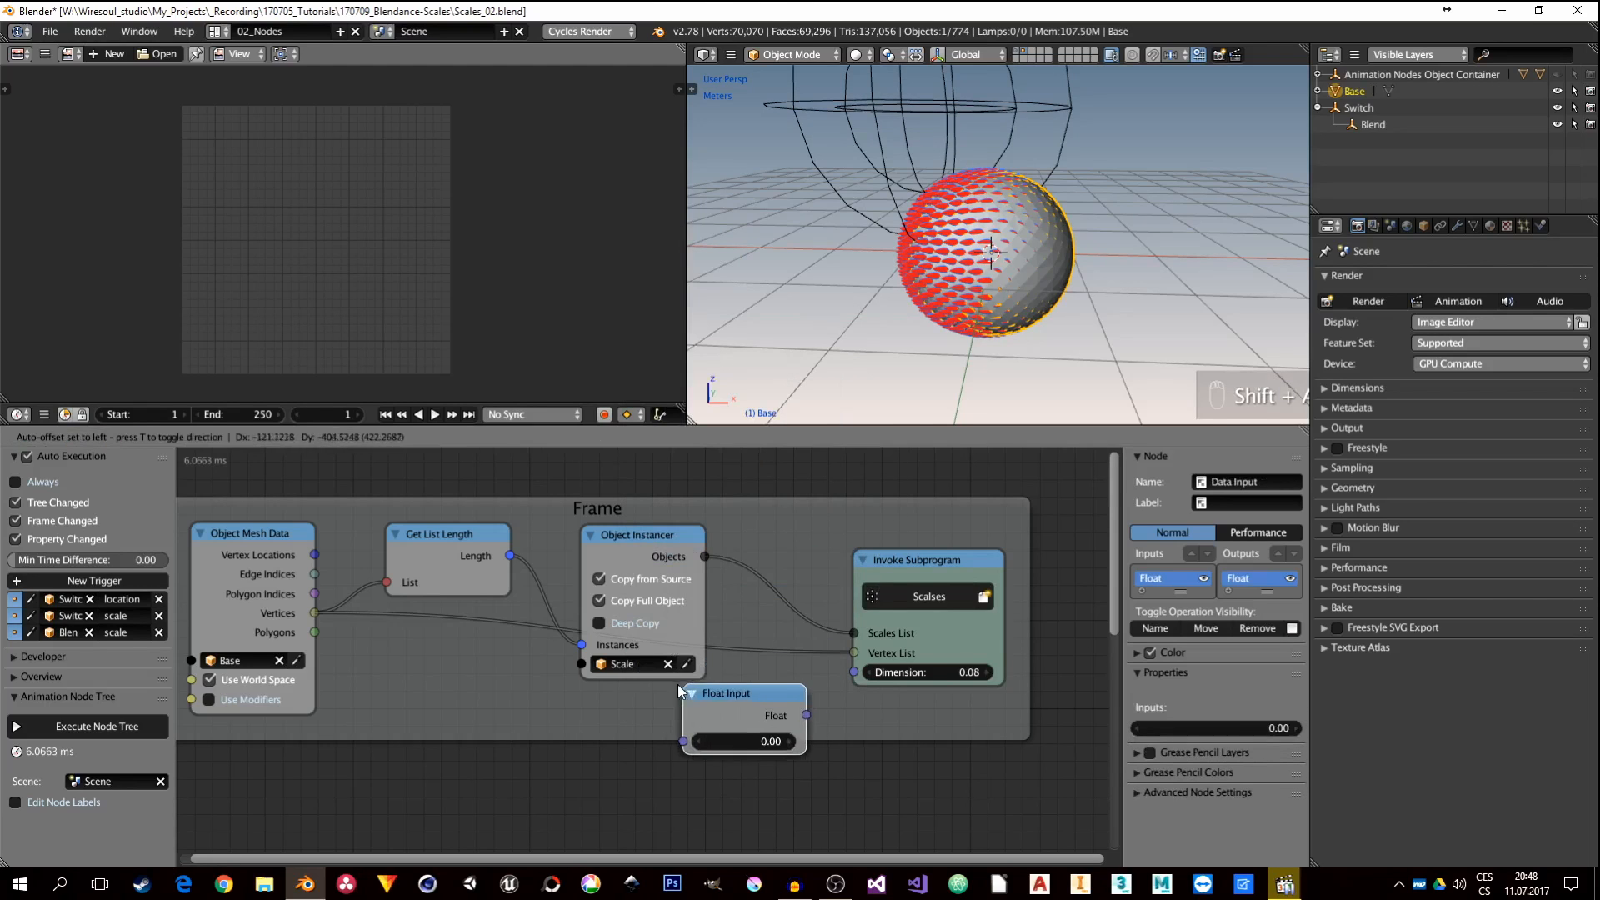
left_click(715, 678)
left_click_drag(795, 707, 666, 718)
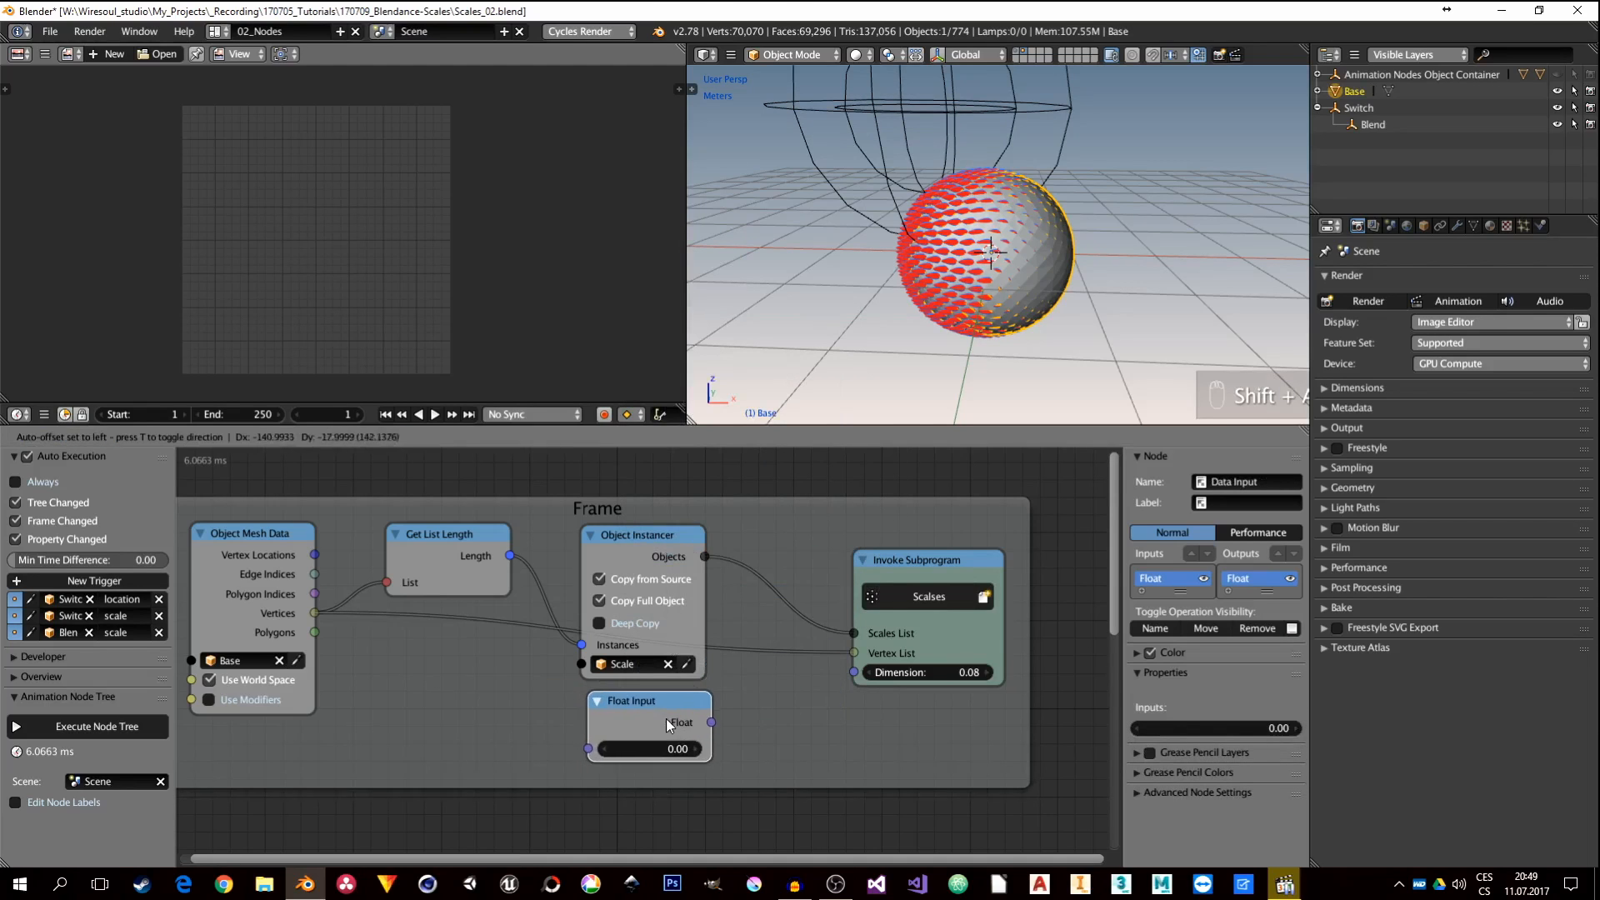
Step: Label the Float Input node Scale, connect it to the Scalses node's Dimension input and set its value to 0.27
left_click(1236, 501)
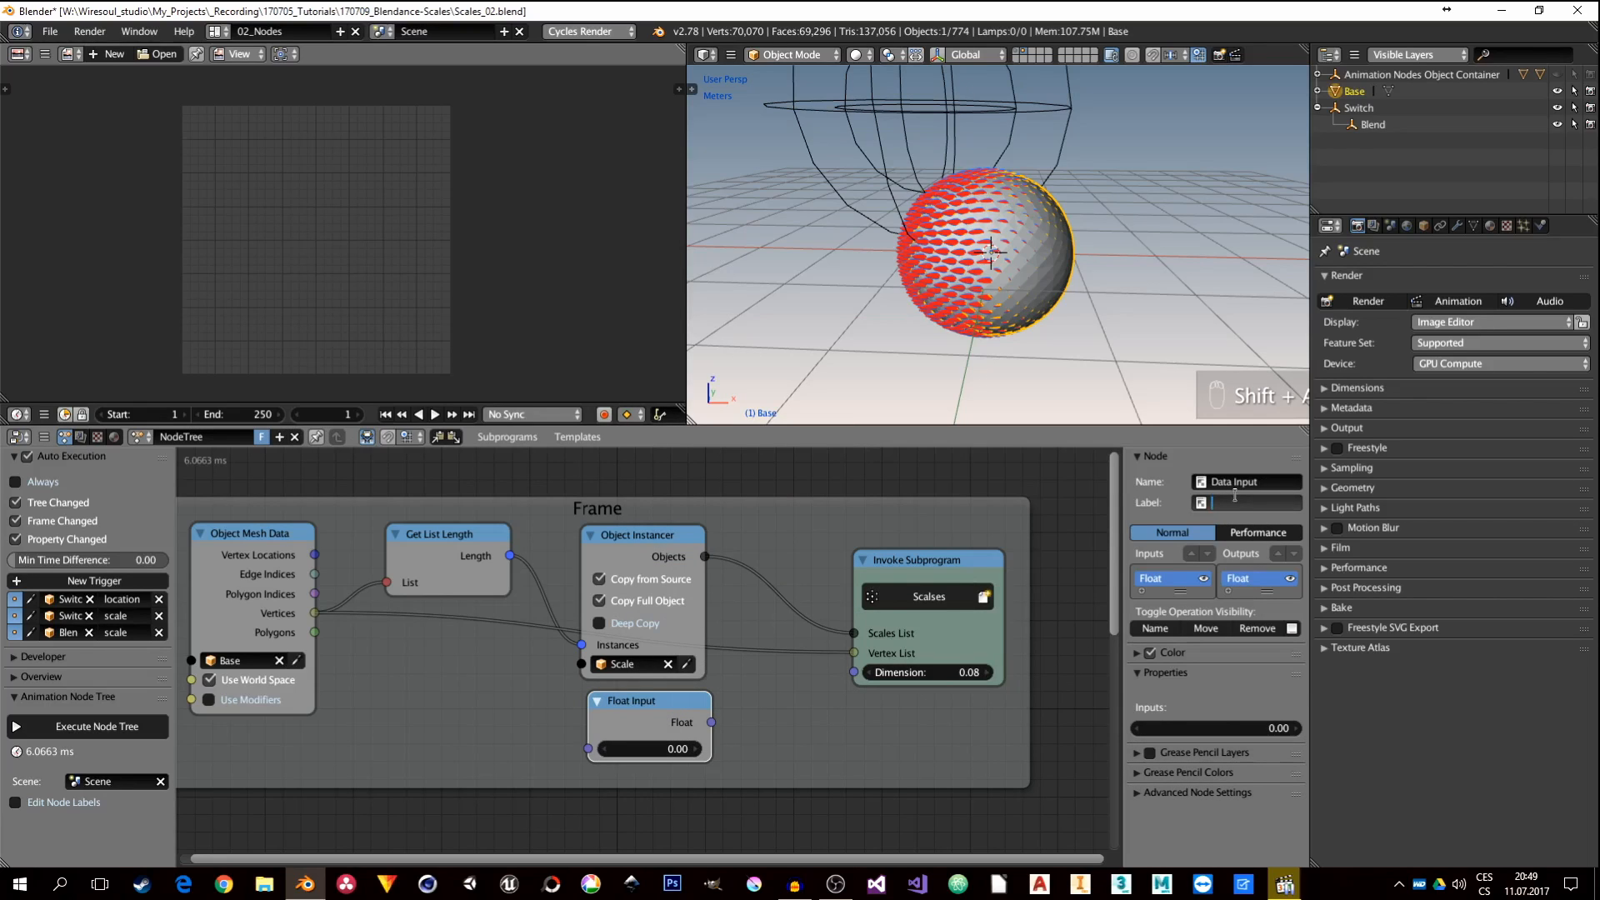
type("Scale")
key("Return")
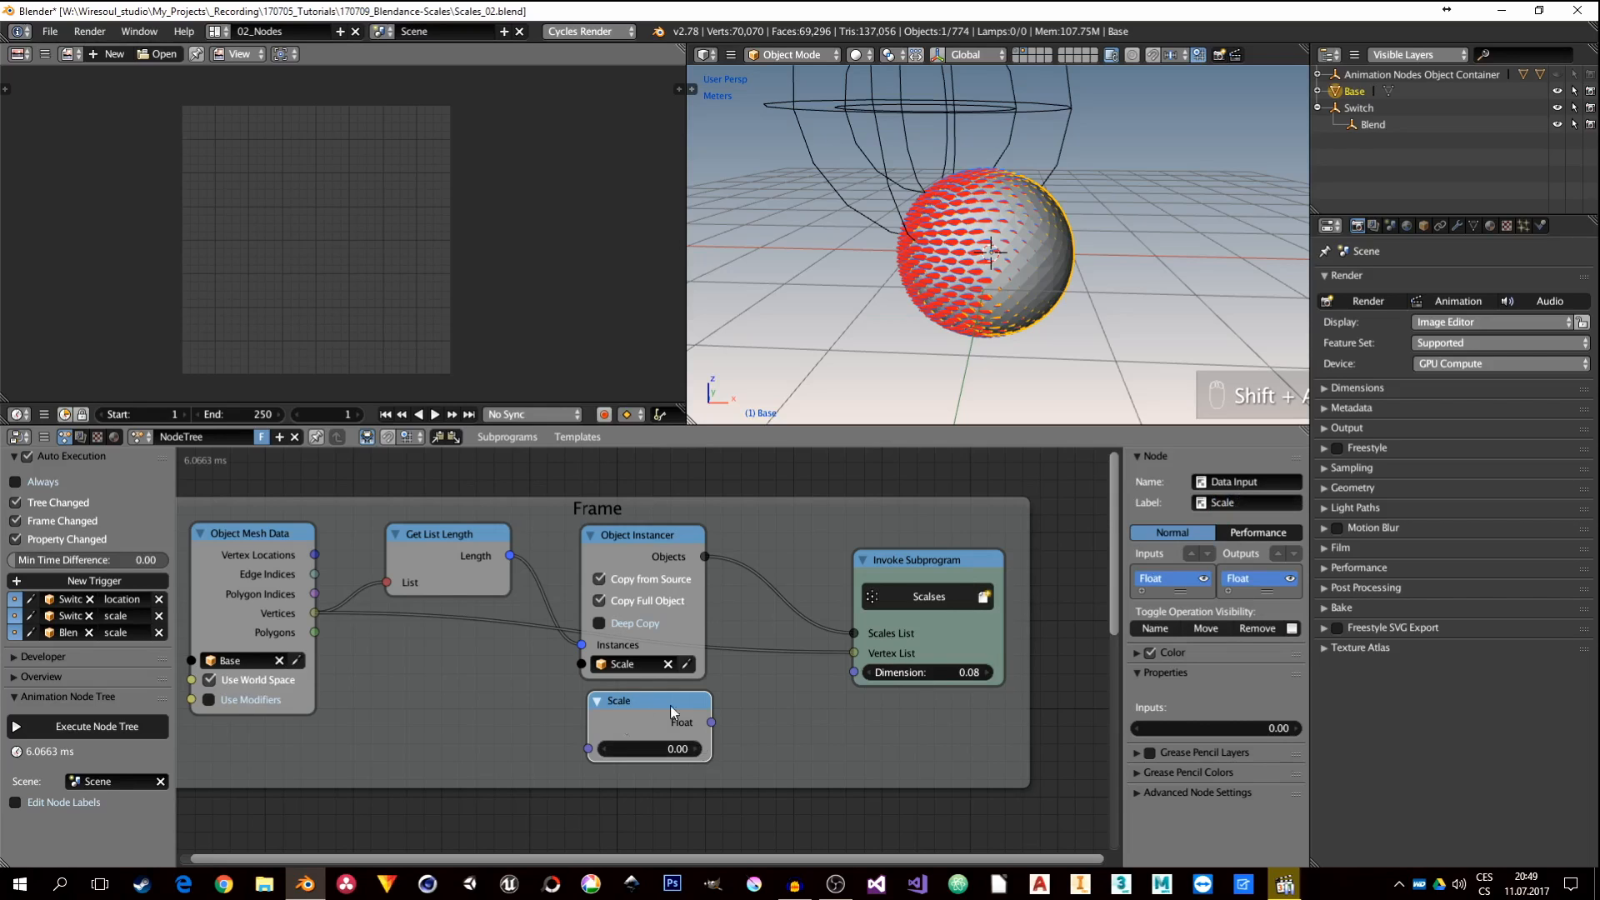
left_click_drag(684, 749, 869, 676)
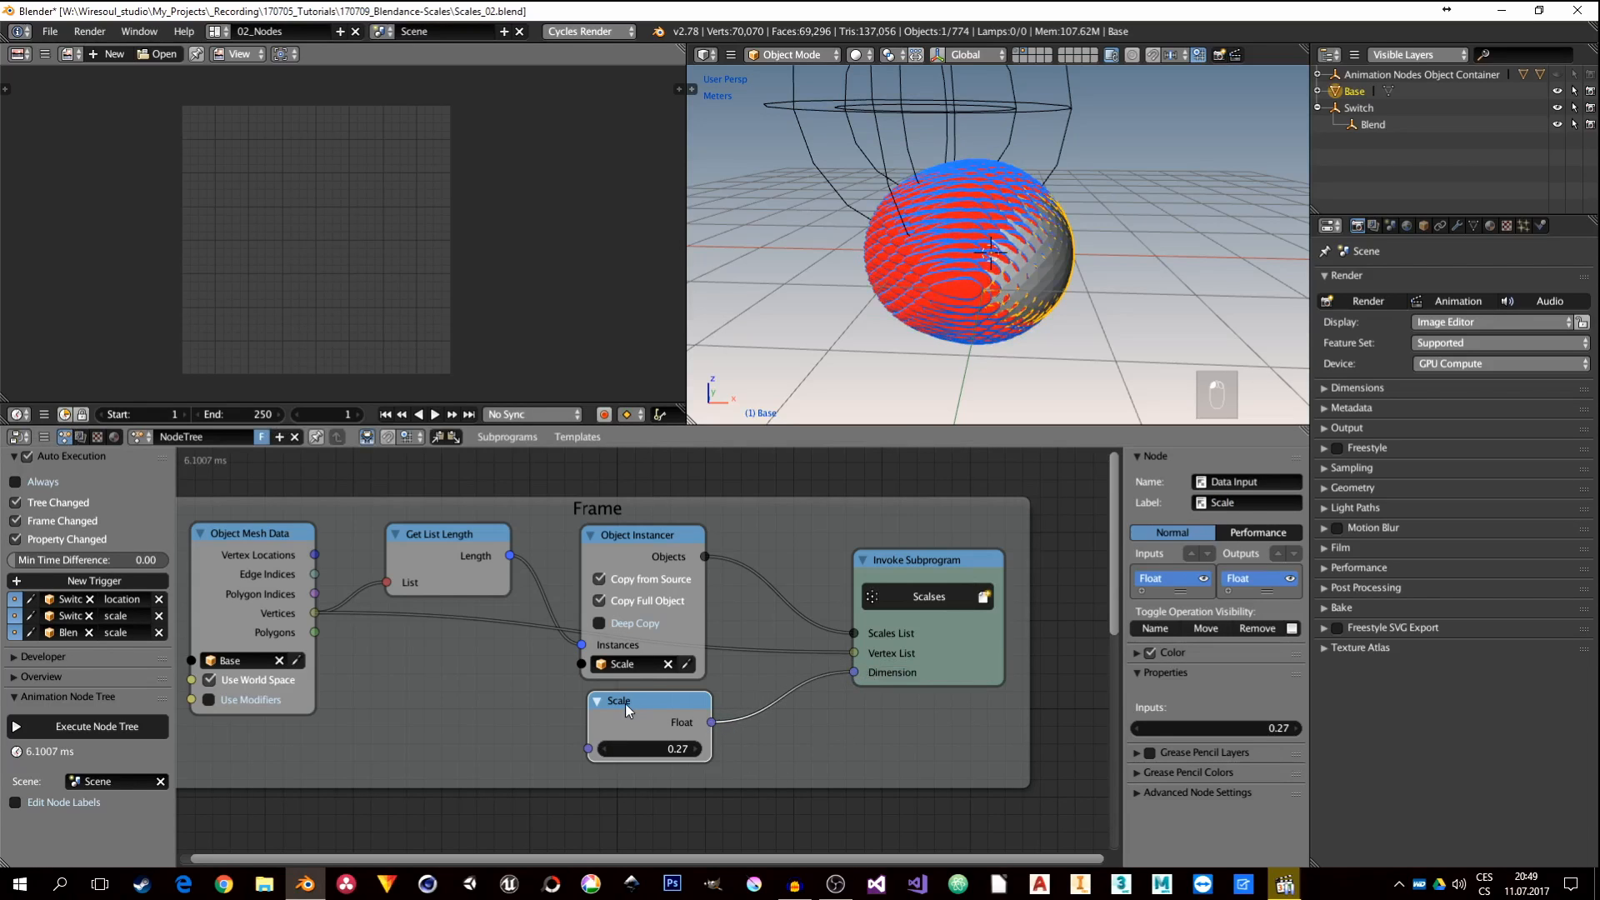
left_click_drag(616, 708, 615, 715)
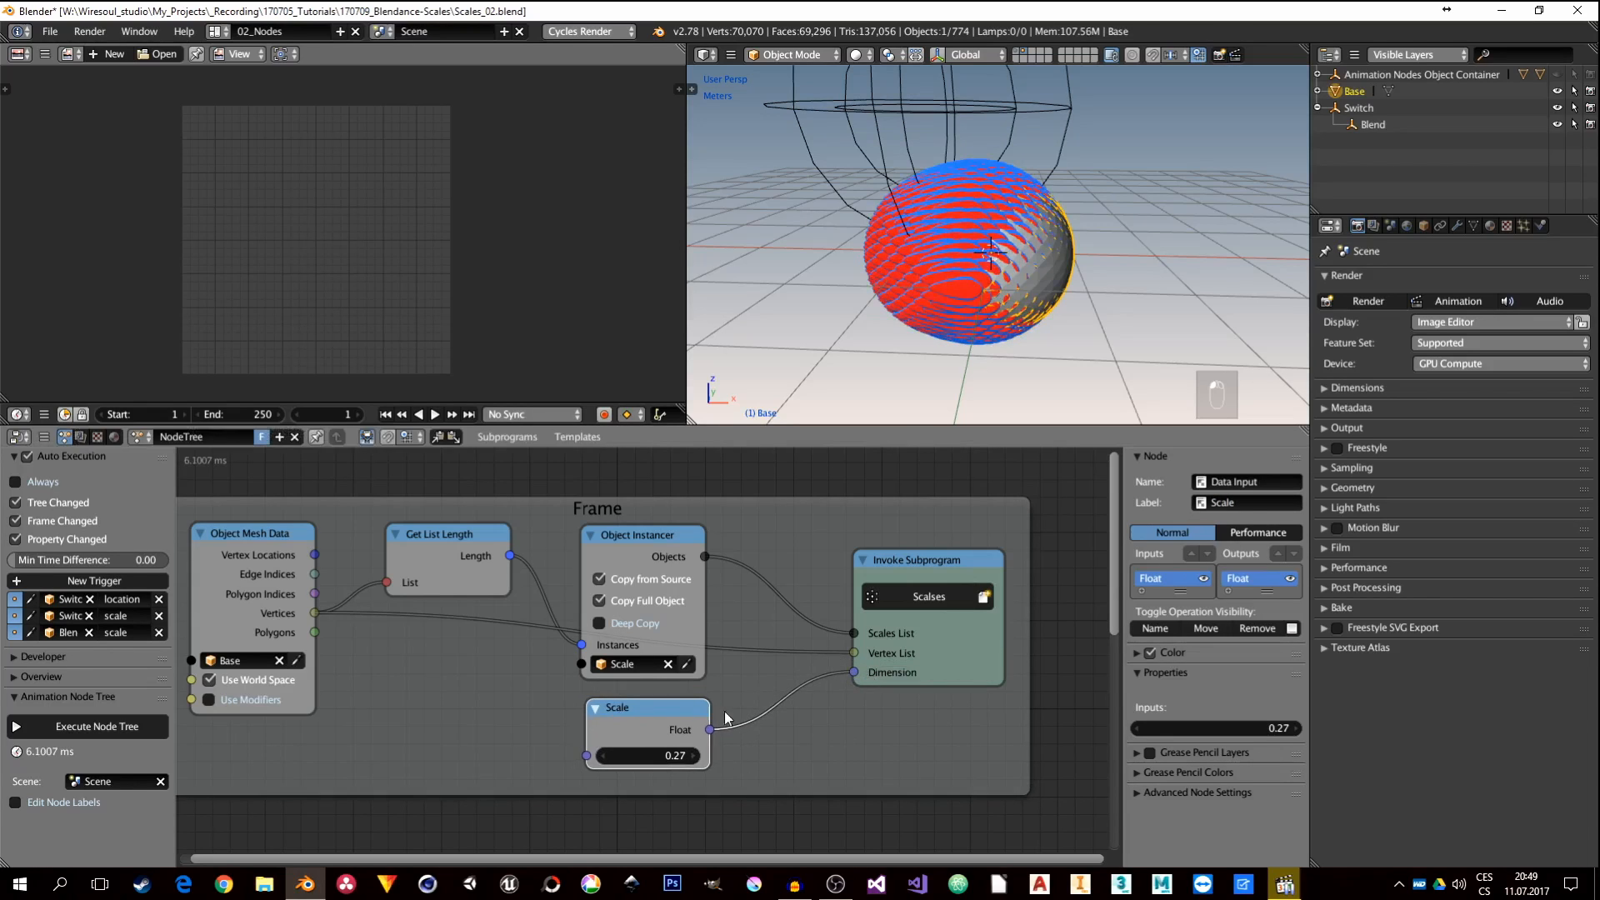
Step: Make the Scale node's value available in the viewport and bring it up beside the 3D view with ID Keys collapsed
left_click(1140, 795)
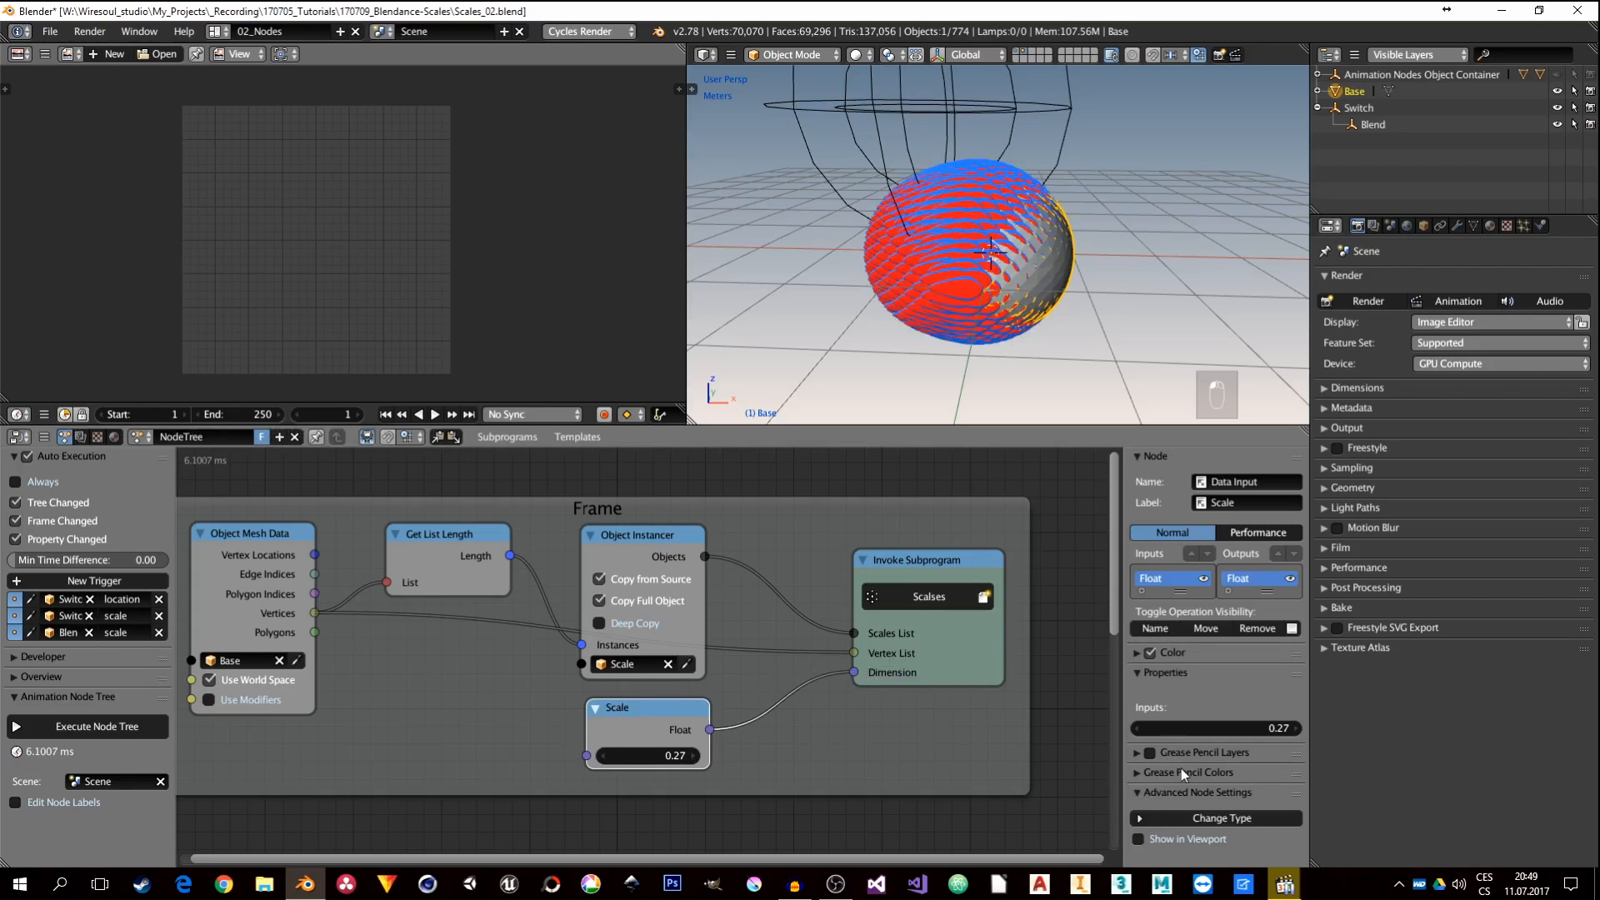
left_click(1140, 842)
left_click(1143, 792)
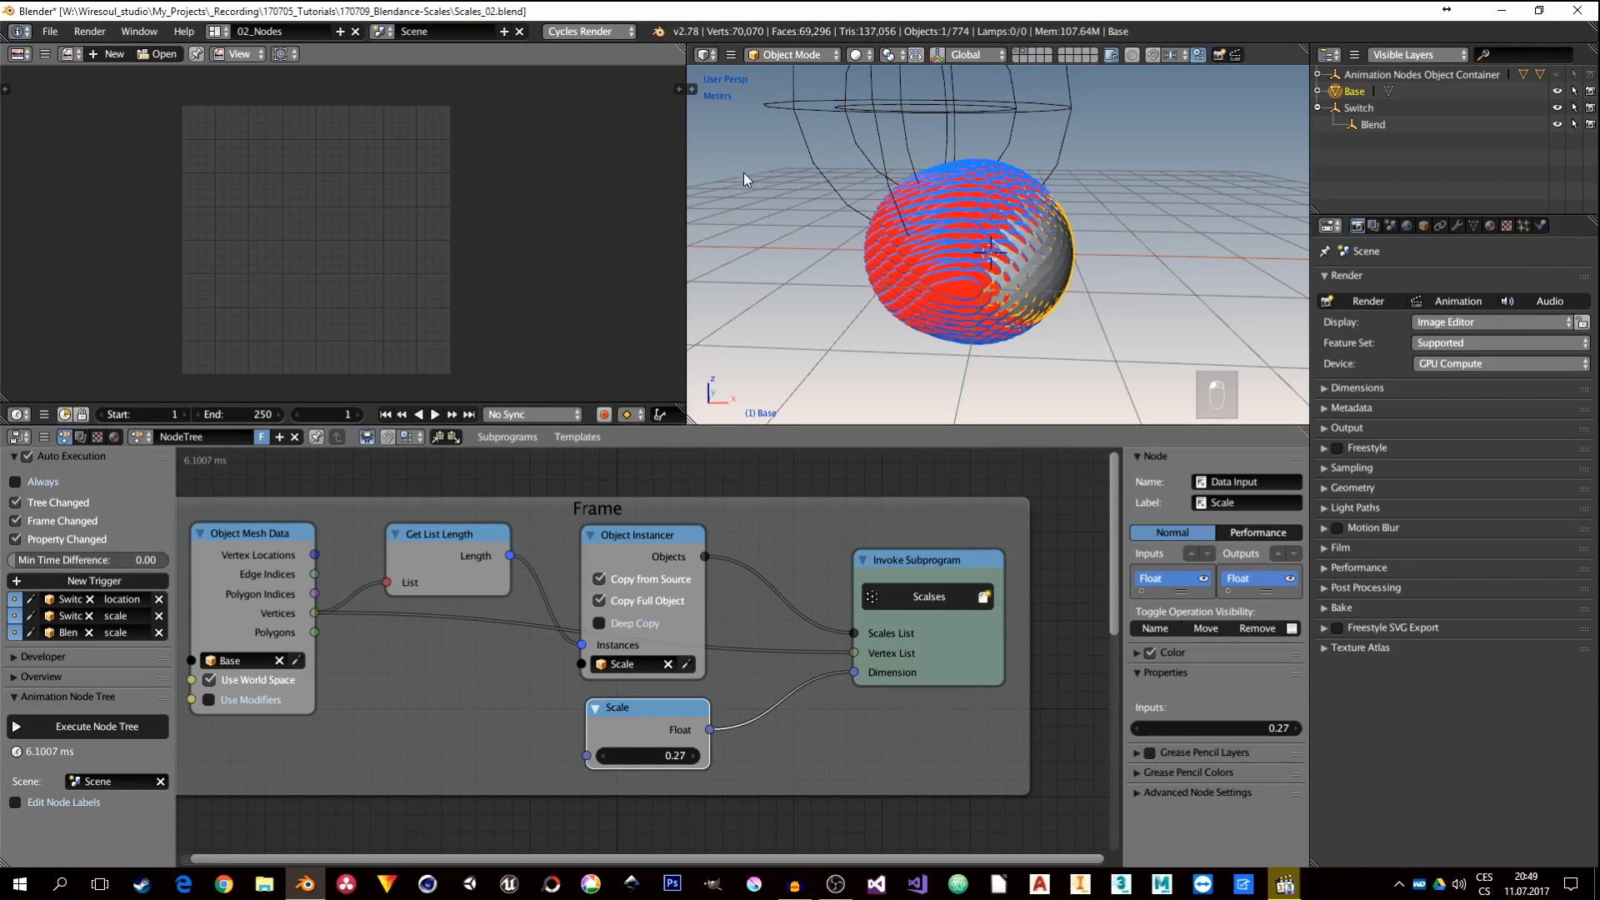
left_click(692, 88)
scroll(697, 181, "down", 7)
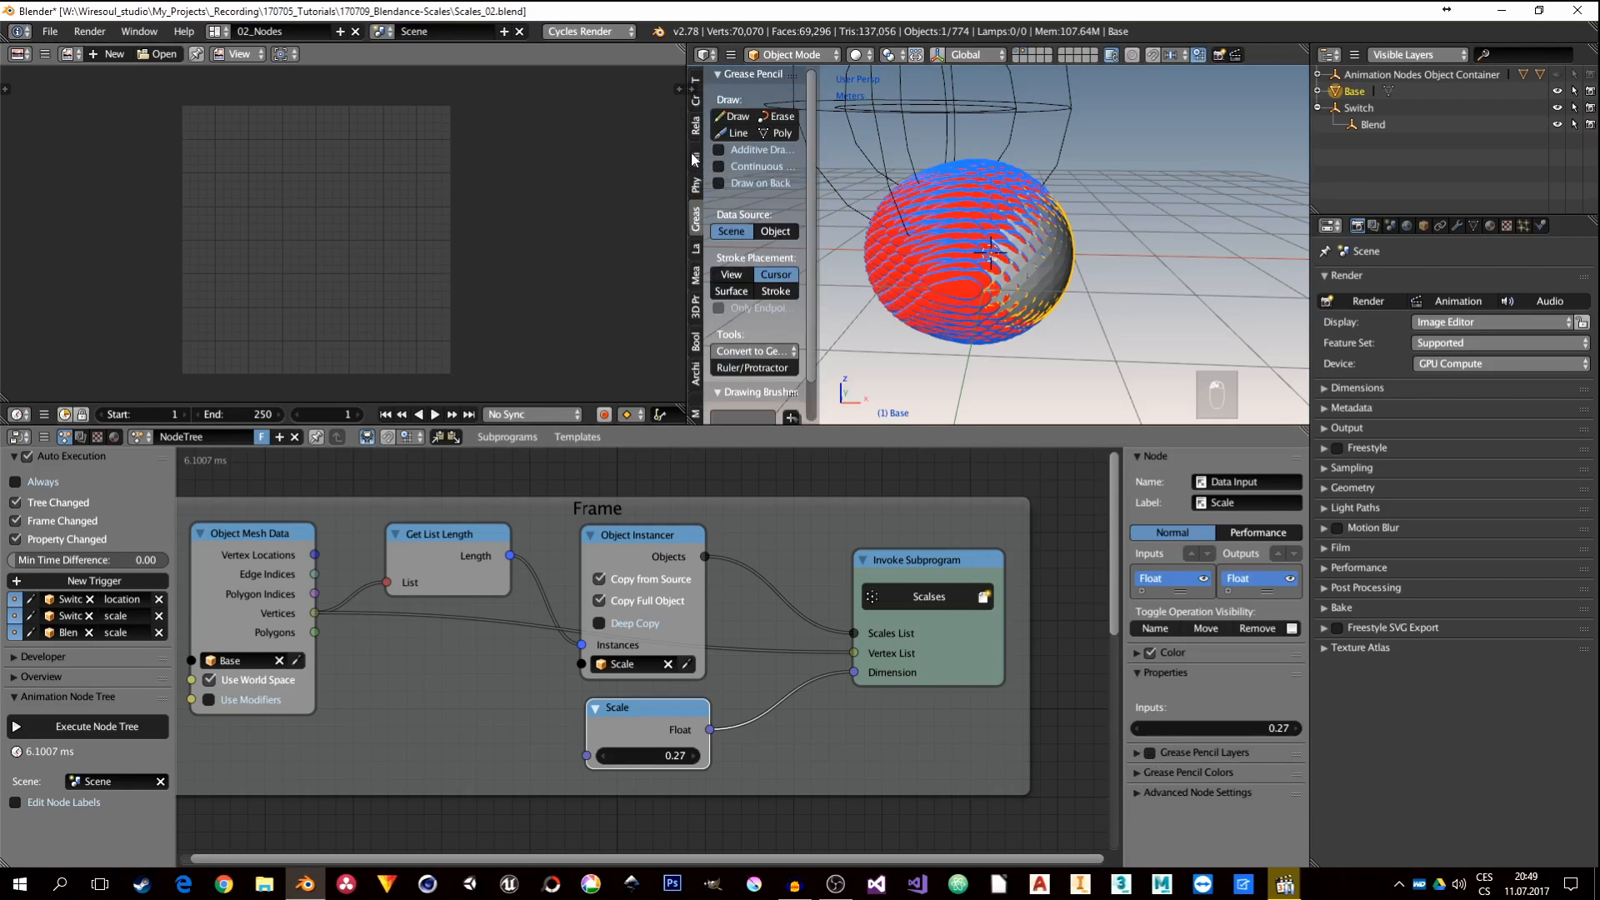
scroll(696, 181, "down", 2)
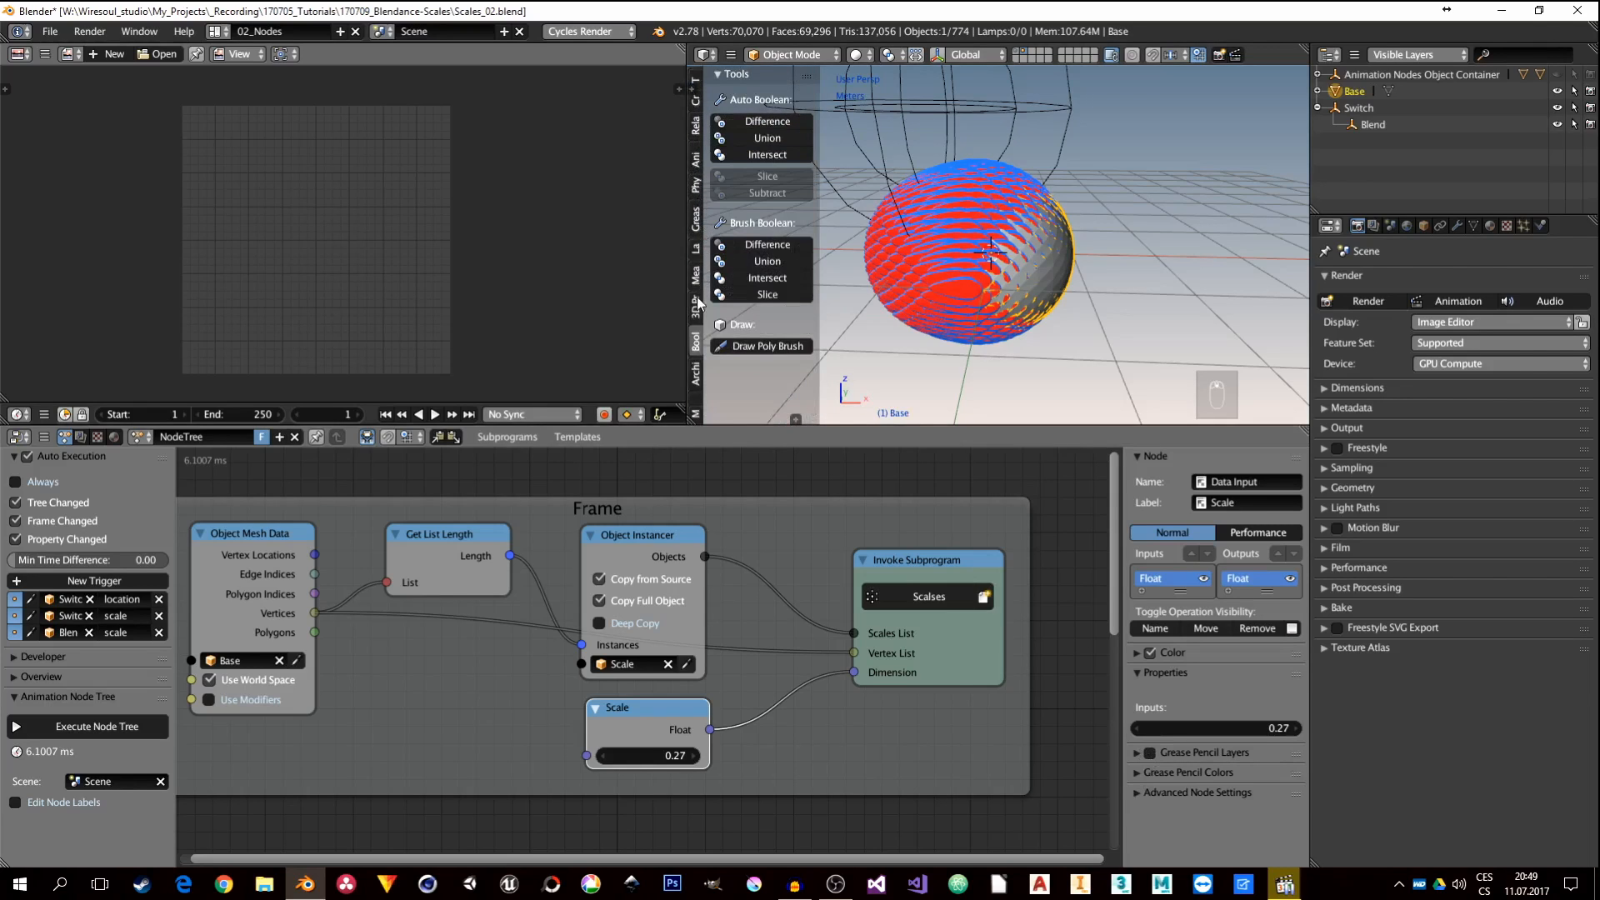
scroll(702, 327, "down", 2)
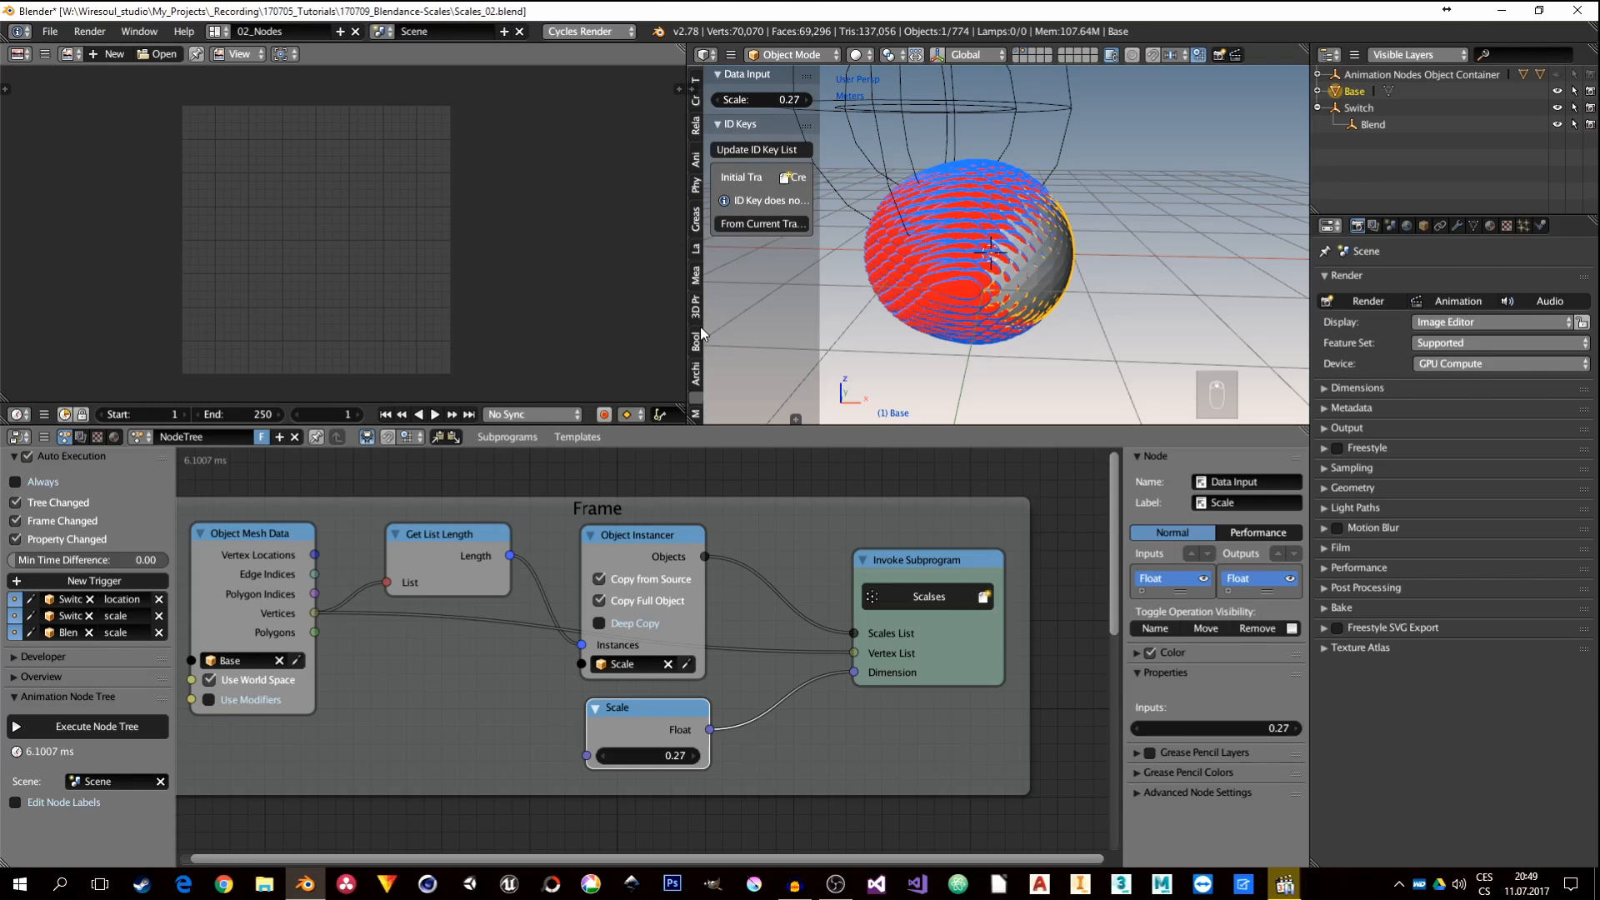
left_click(716, 125)
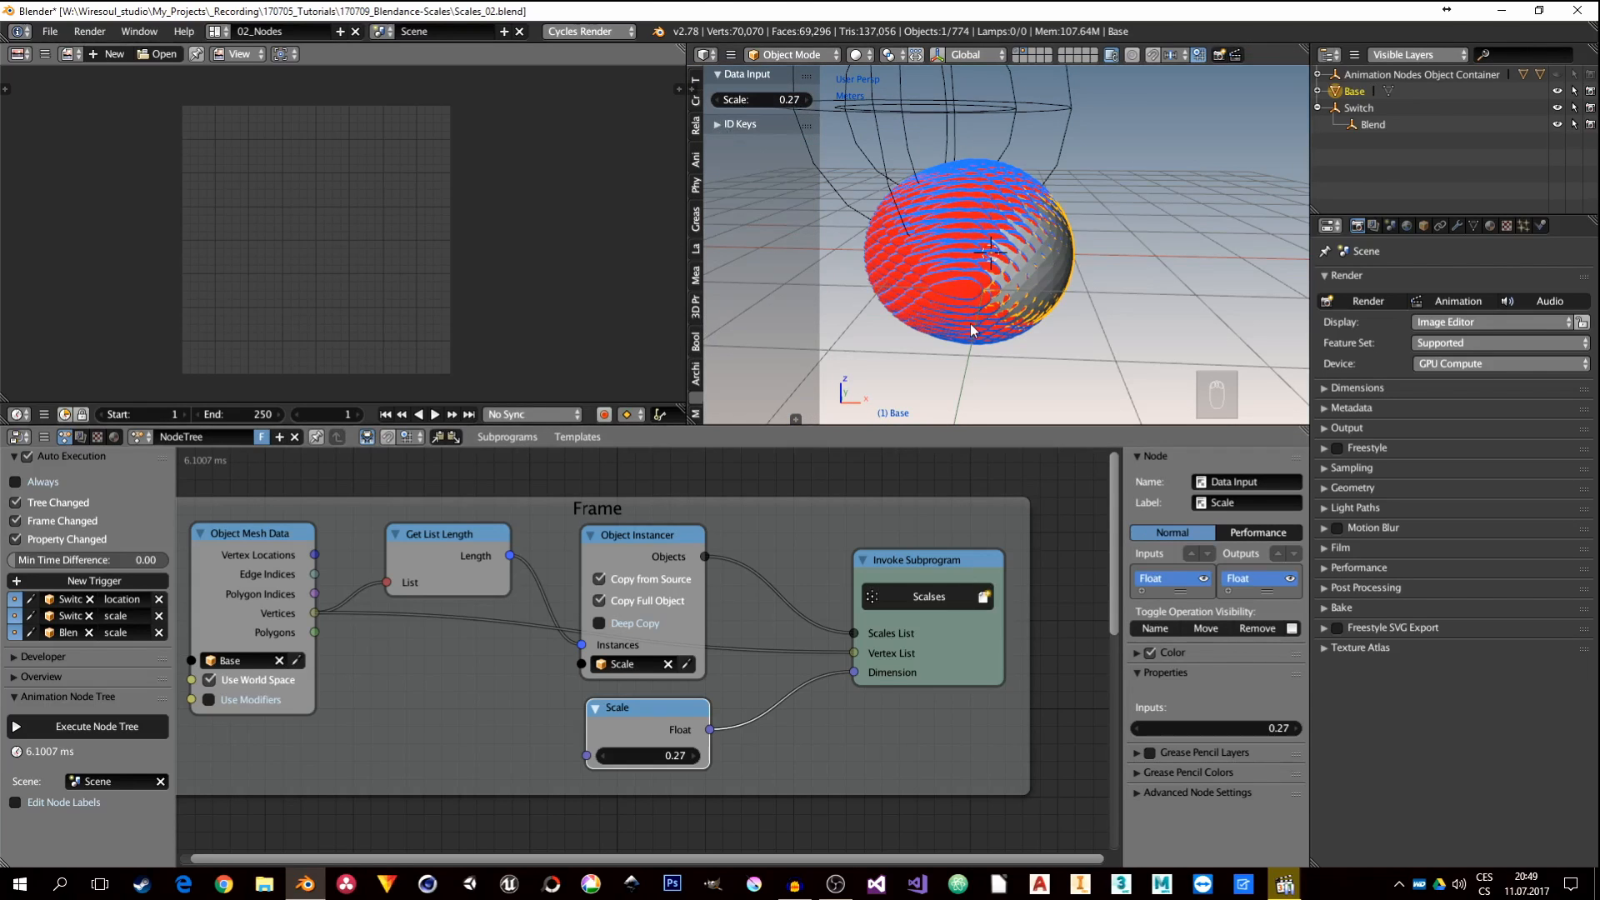
Step: In the 01_Default layout, set the exposed Scale value to 0.12 and inspect the scales around the sphere
key("ctrl+Left")
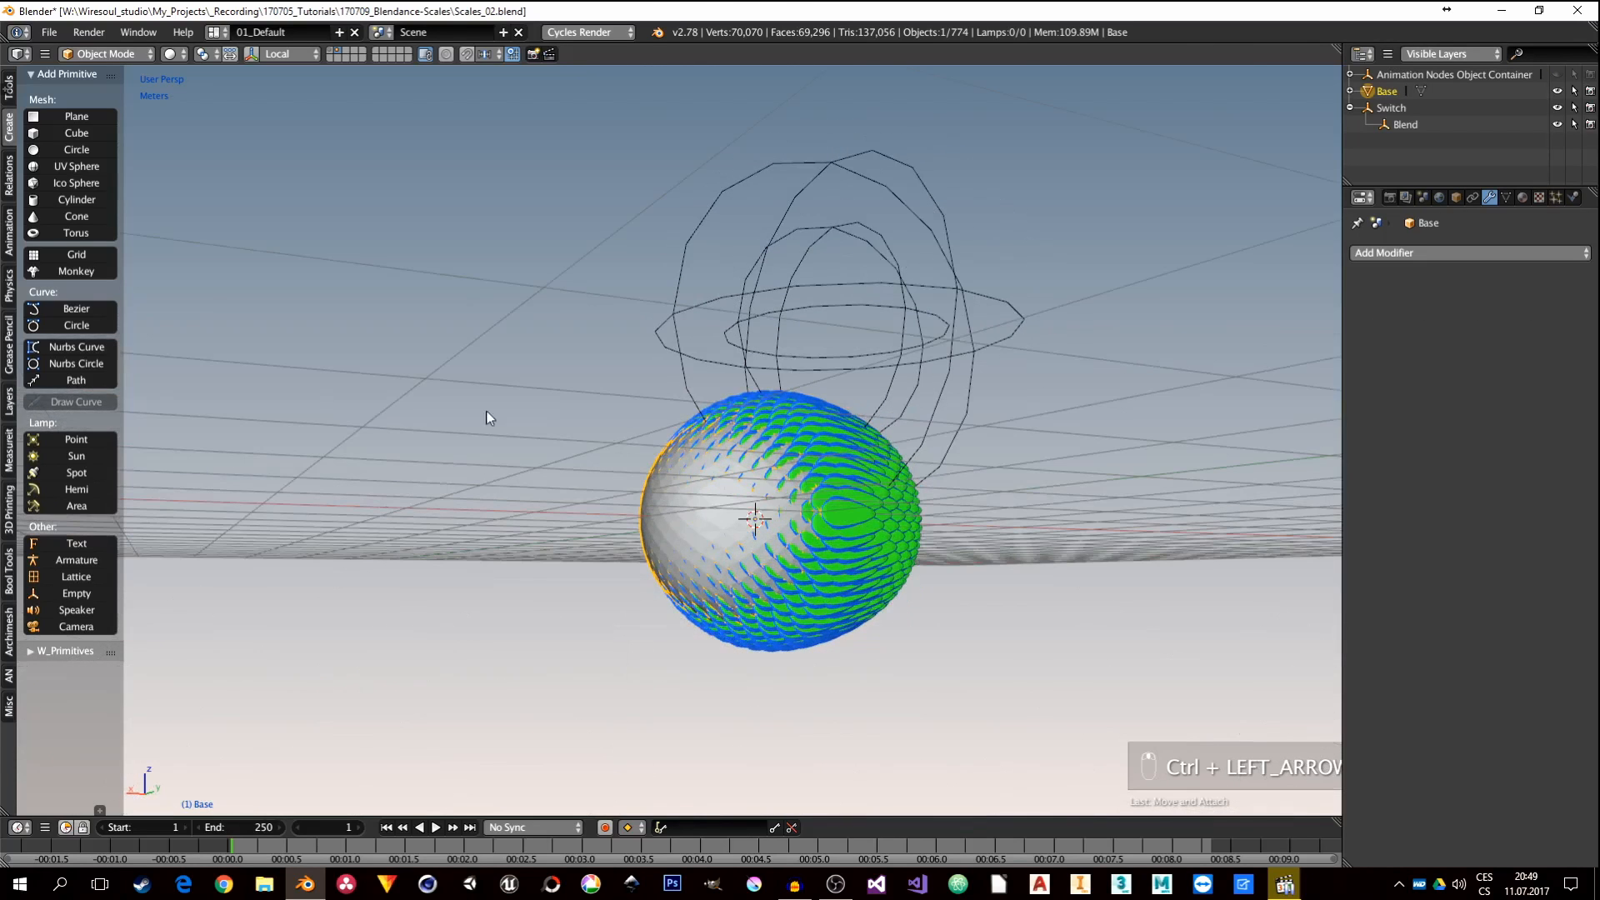
scroll(10, 484, "down", 8, "ctrl")
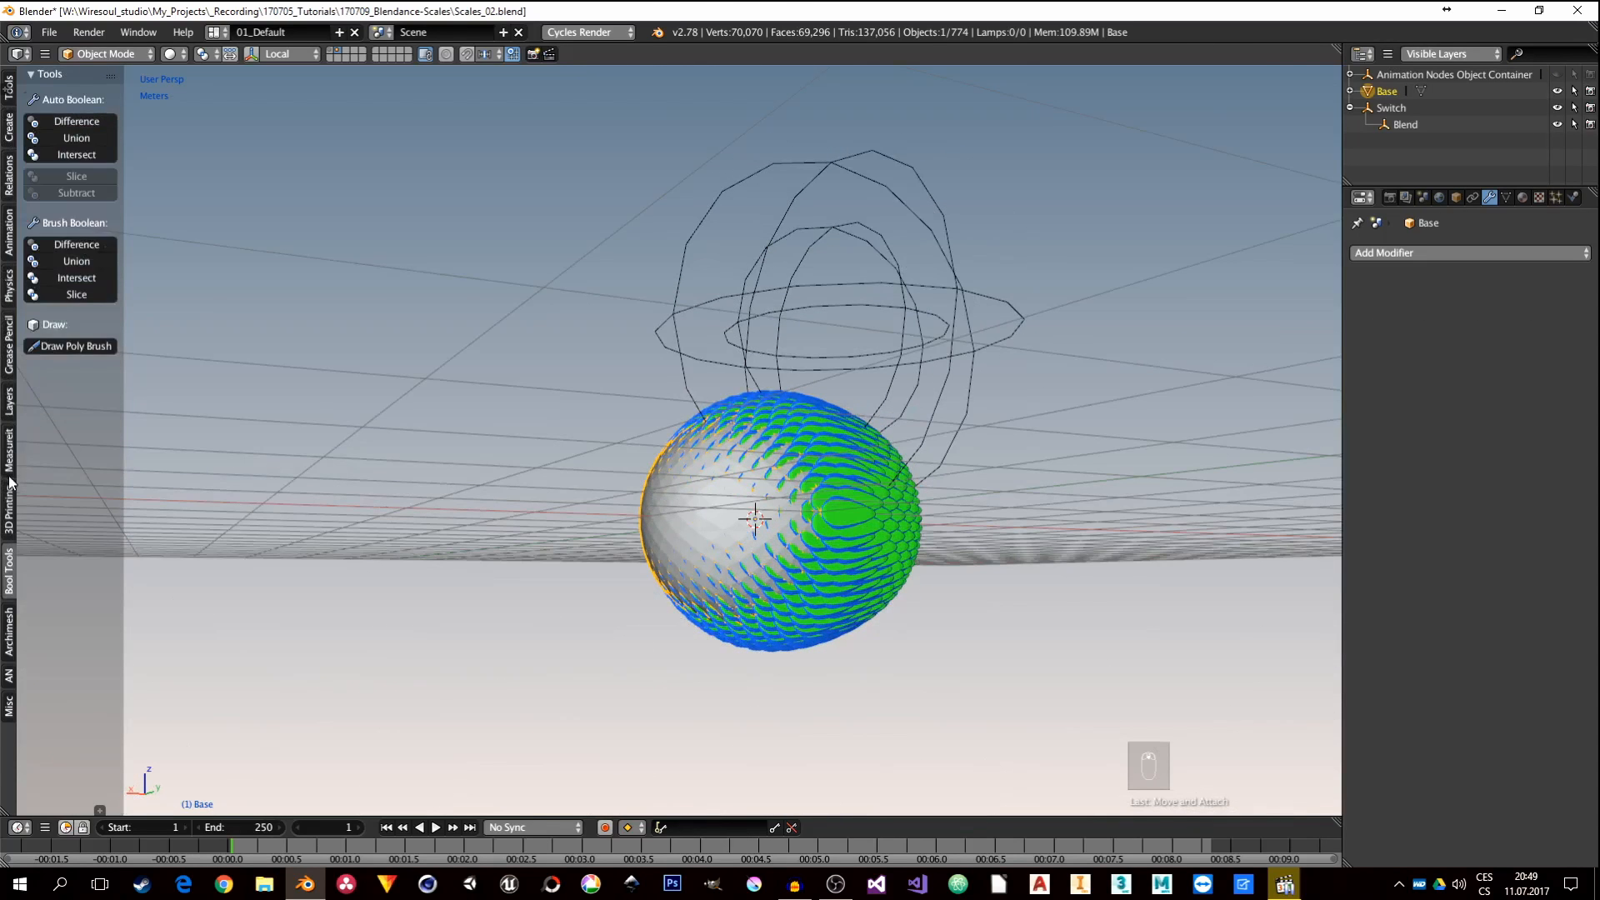
scroll(10, 491, "down", 2, "ctrl")
left_click(28, 124)
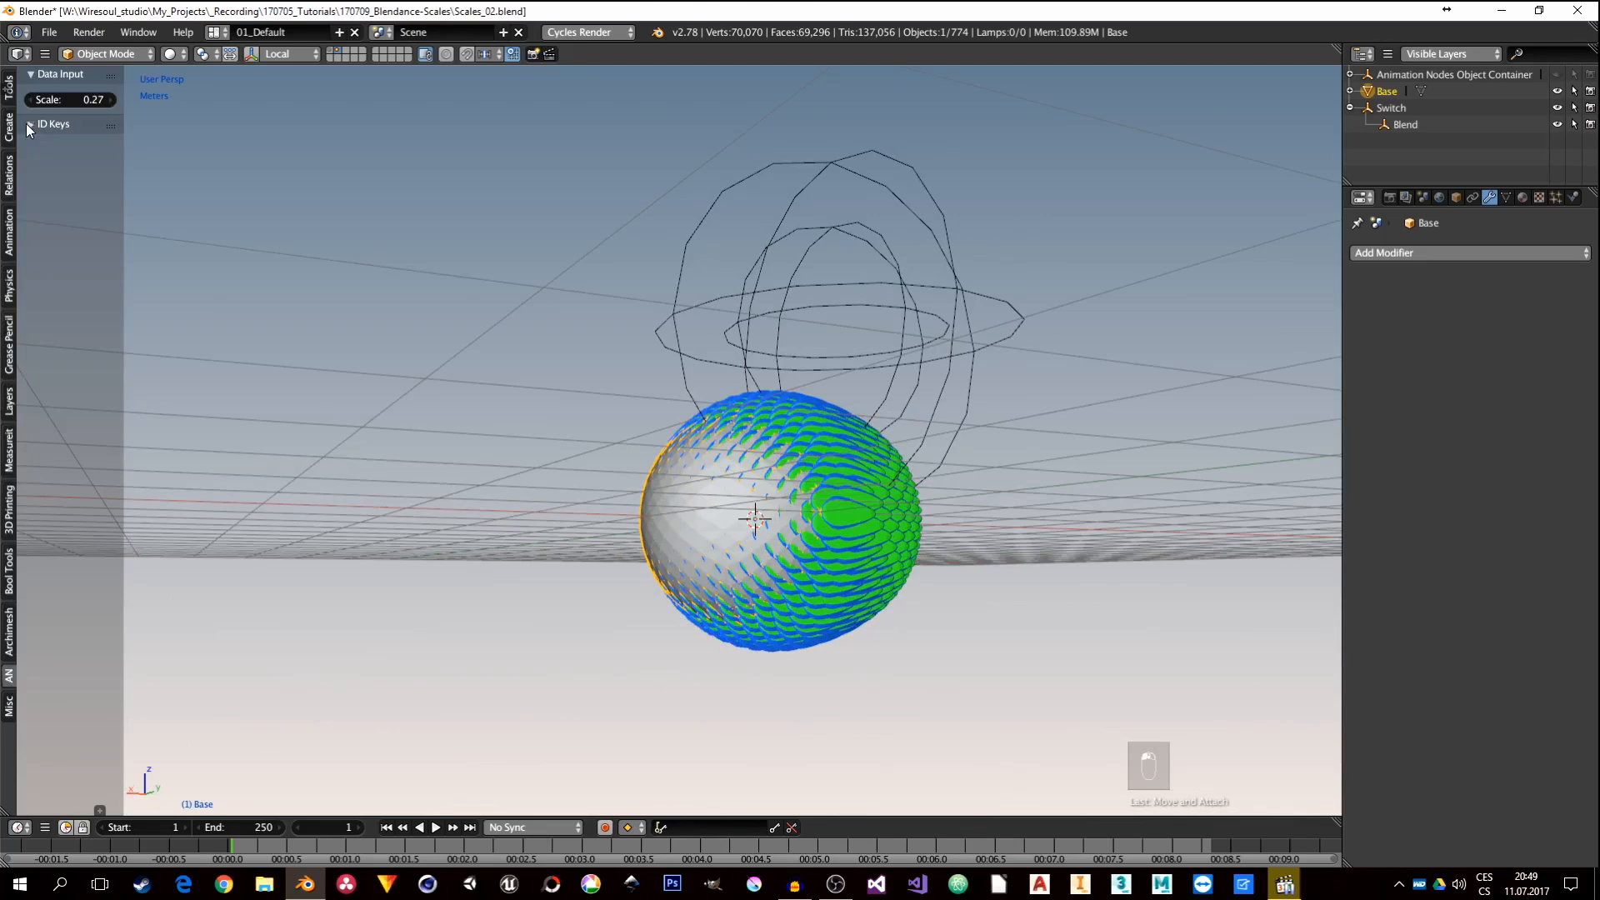
mouse_move(98, 100)
left_mouse_down()
mouse_move(149, 100)
mouse_move(83, 100)
left_mouse_up()
middle_click_drag(711, 409, 676, 460)
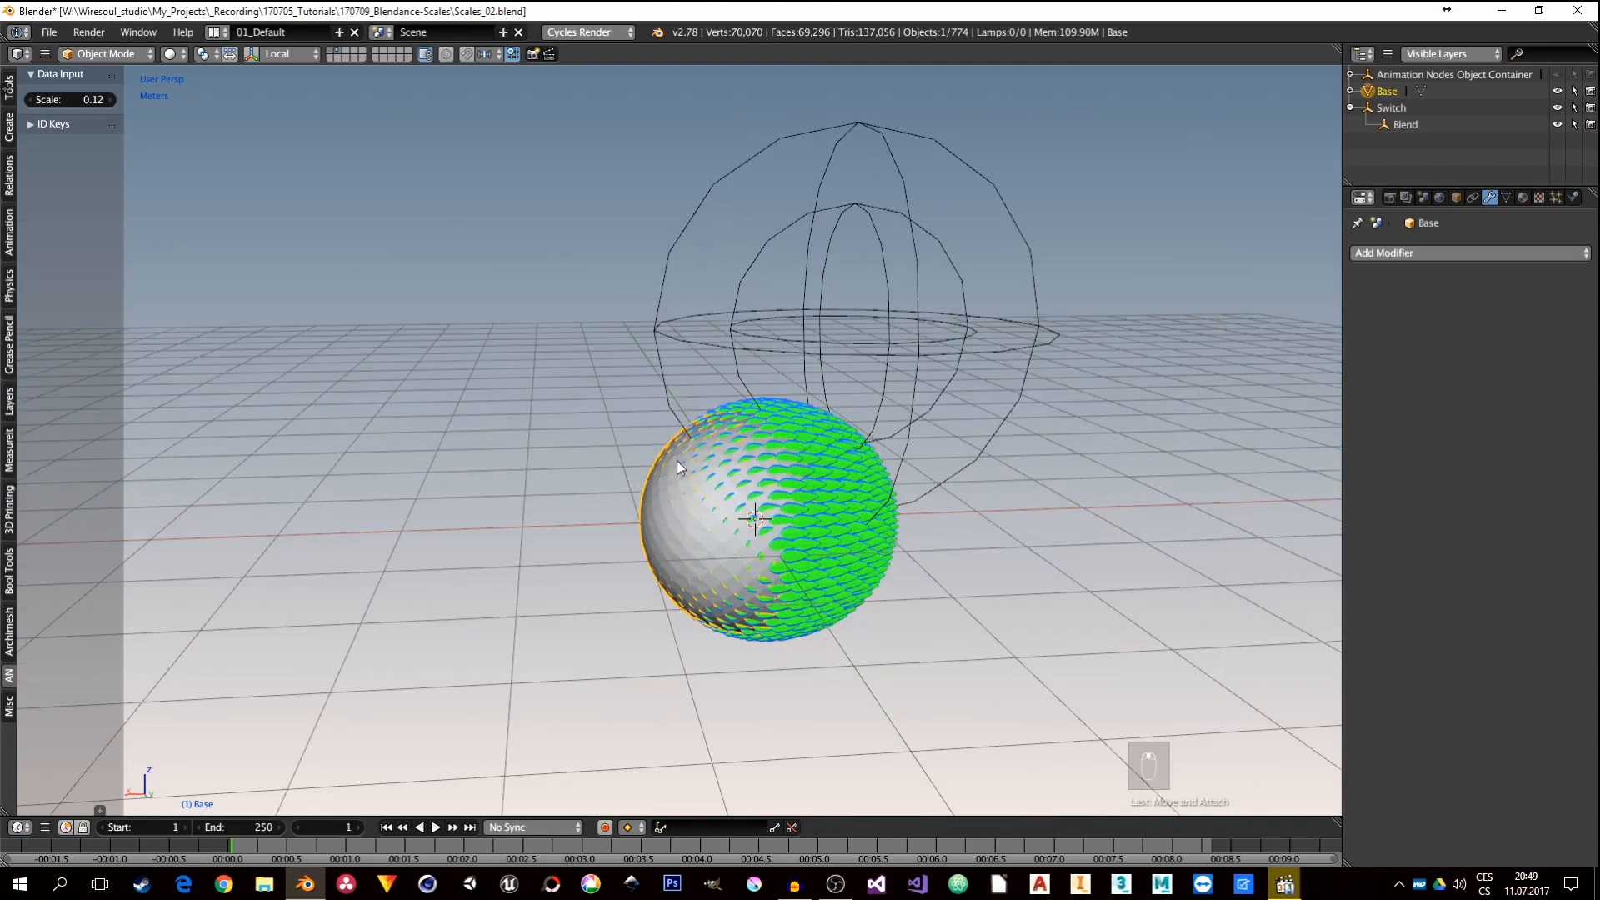
middle_click_drag(747, 515, 713, 567)
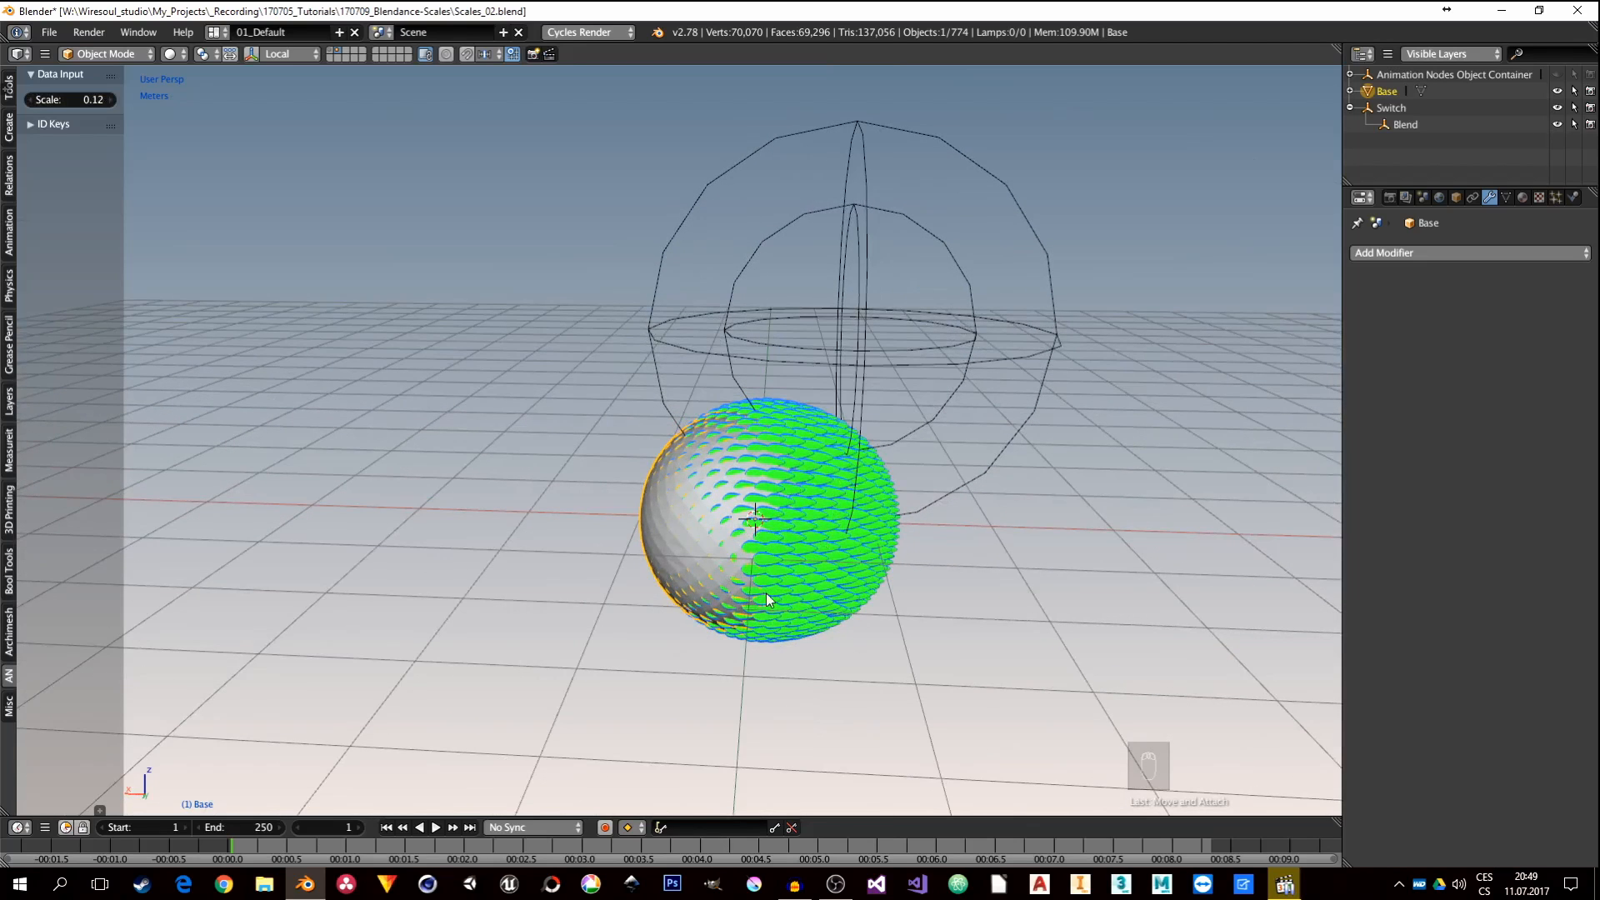
mouse_move(772, 487)
middle_mouse_down()
mouse_move(808, 485)
mouse_move(770, 469)
middle_mouse_up()
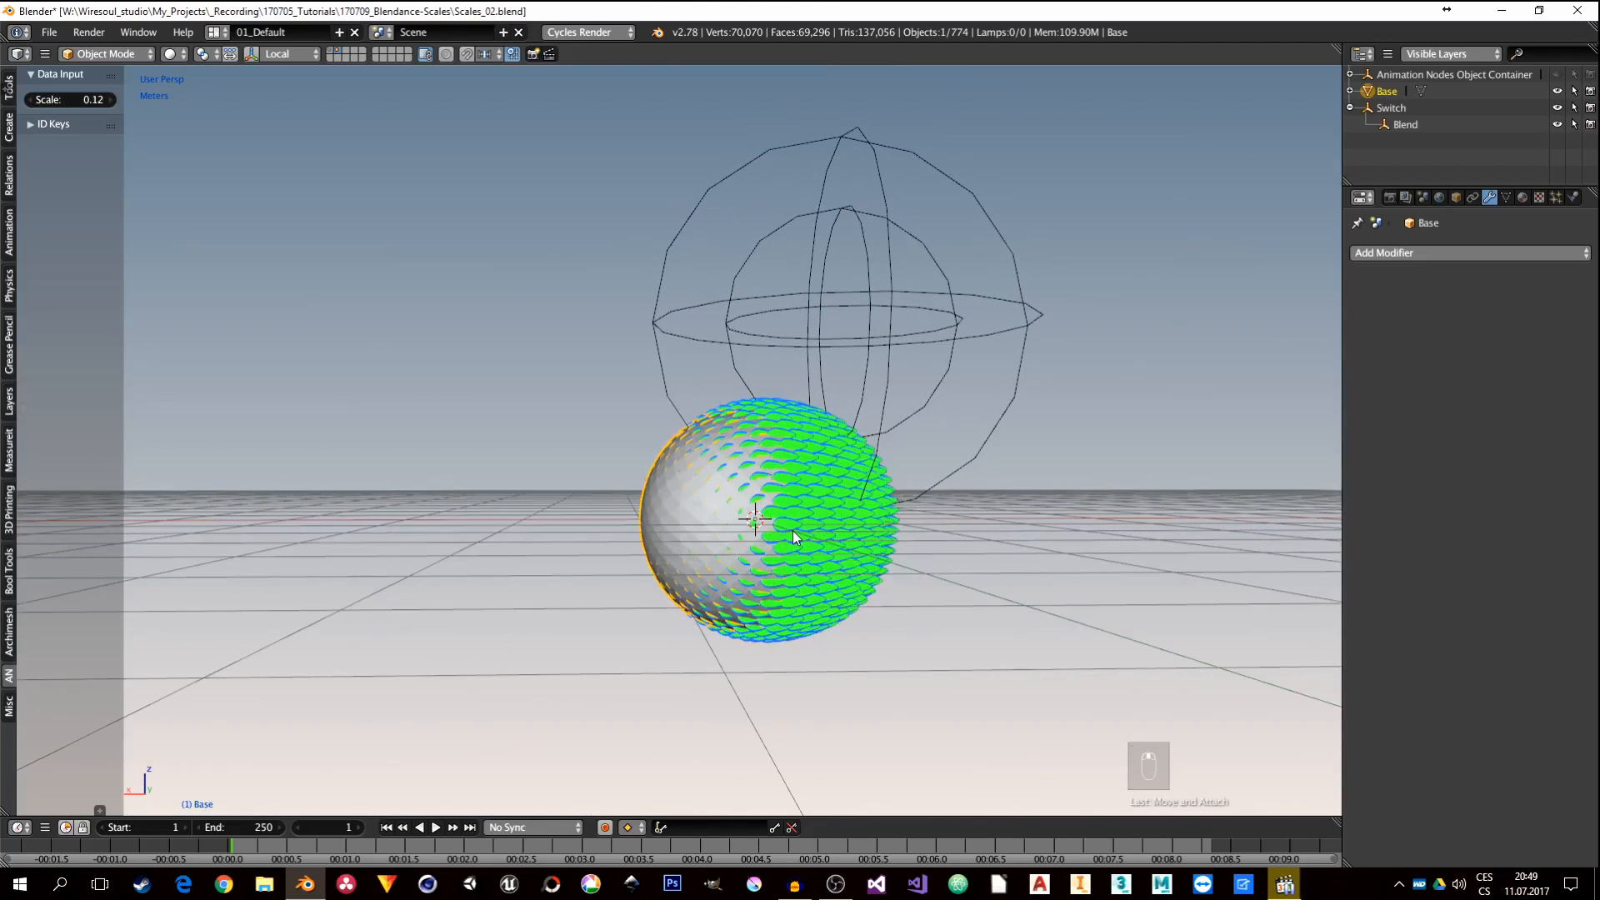
Step: Return to the 02_Nodes layout and enable X, Y and Z rotation on the loop's Object Transforms node
key("ctrl+Right")
middle_click_drag(702, 741, 701, 618)
scroll(803, 589, "down", 3)
middle_click_drag(857, 731, 862, 549)
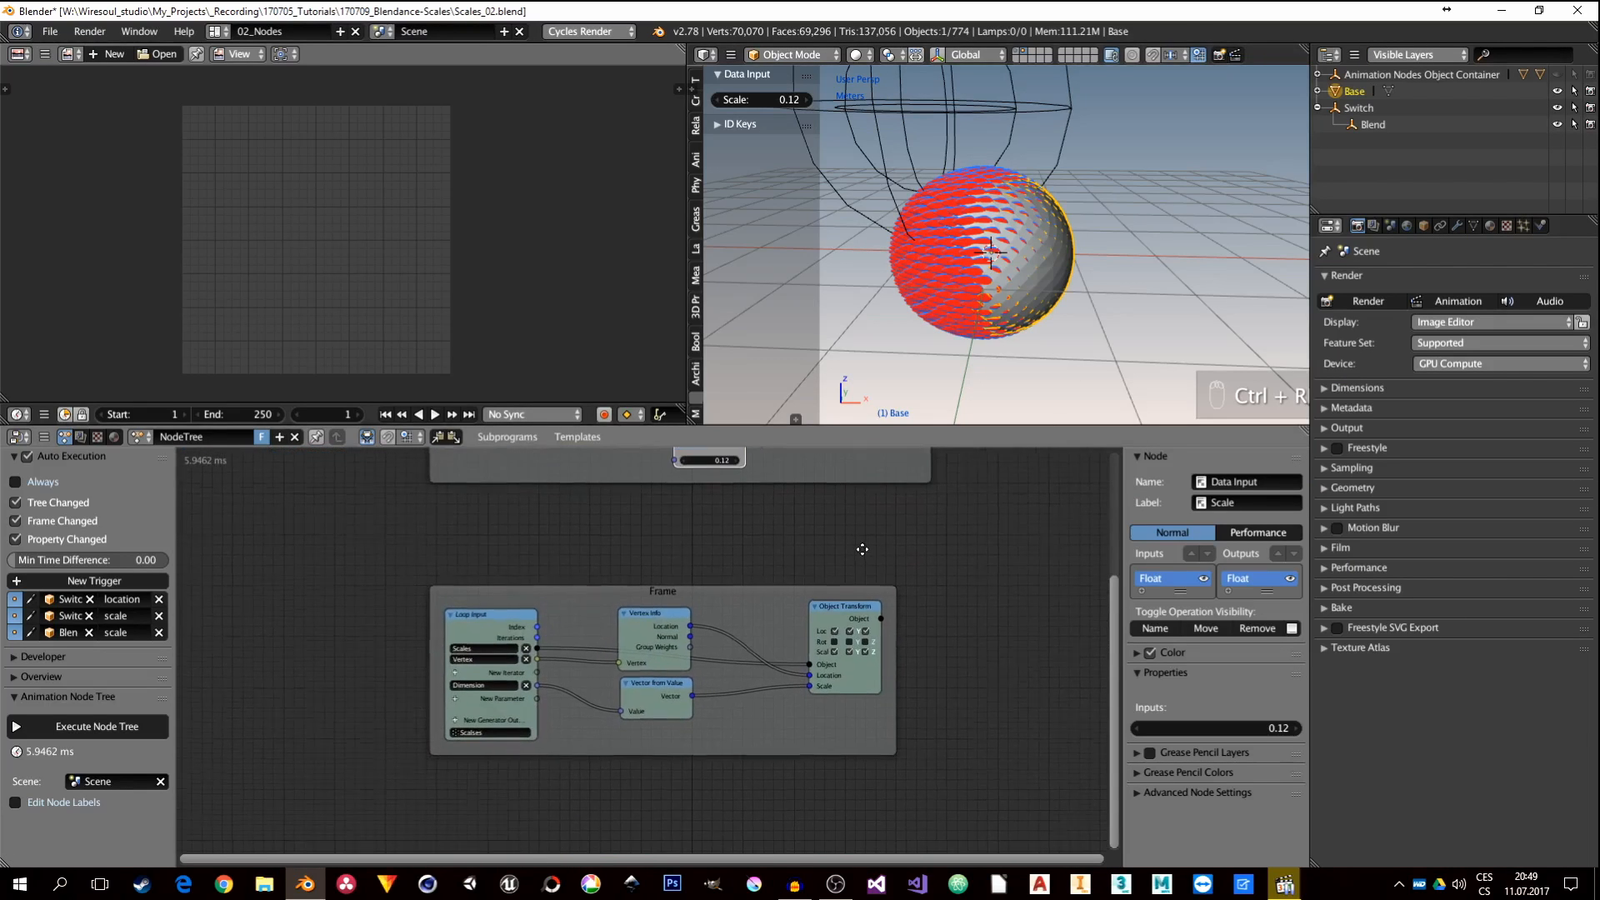
scroll(1082, 232, "up", 4)
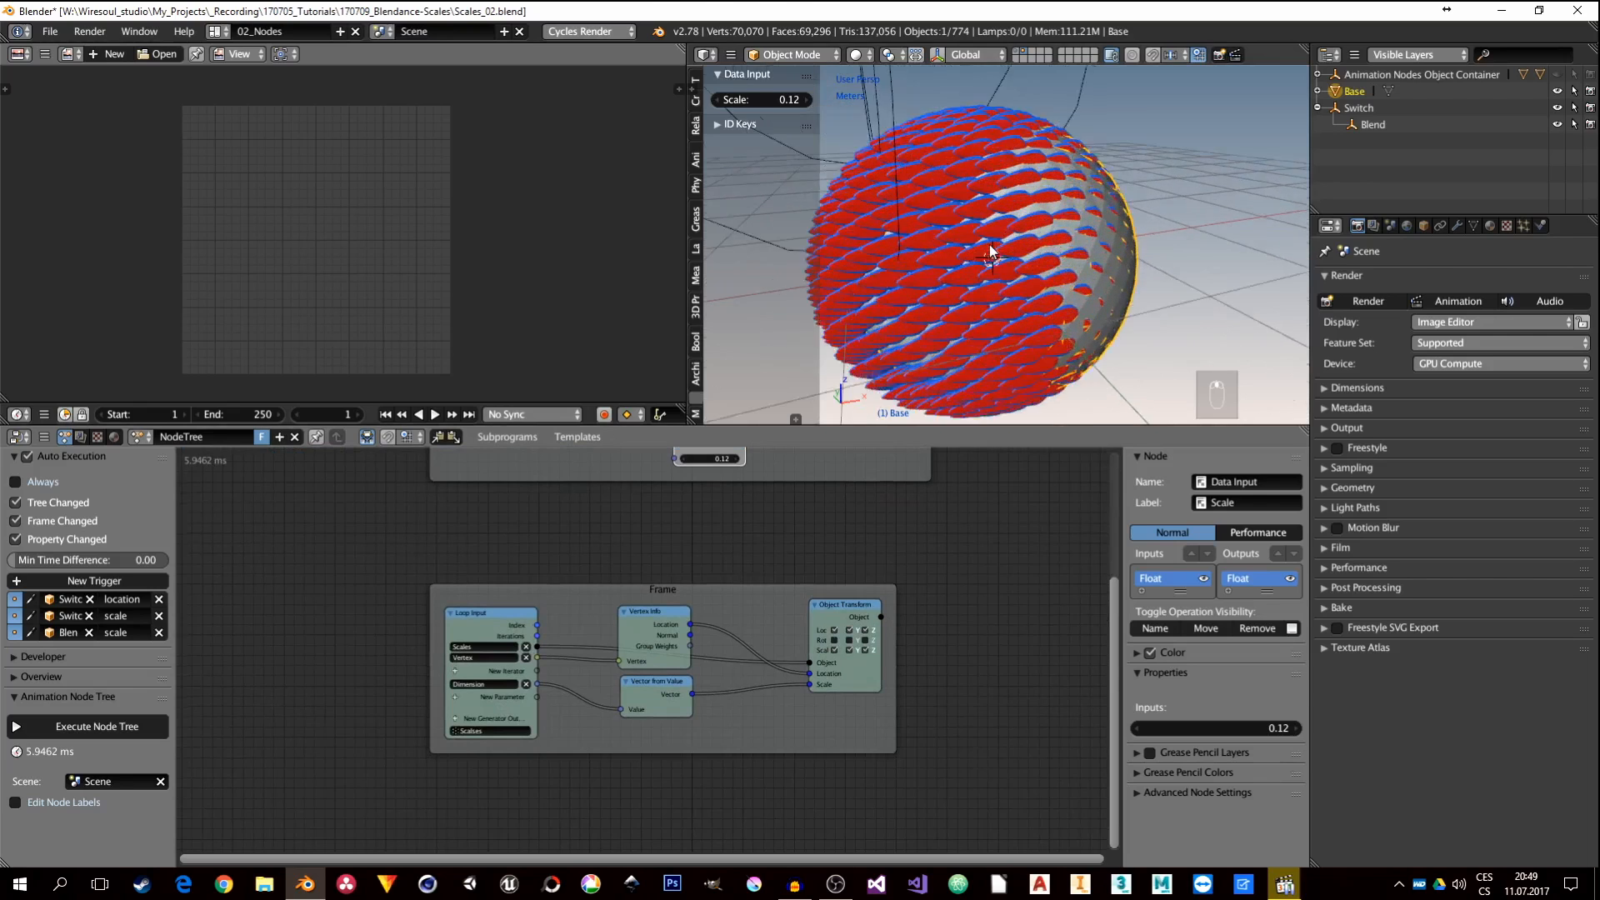
scroll(992, 253, "up", 2)
middle_click_drag(1017, 313, 1022, 257)
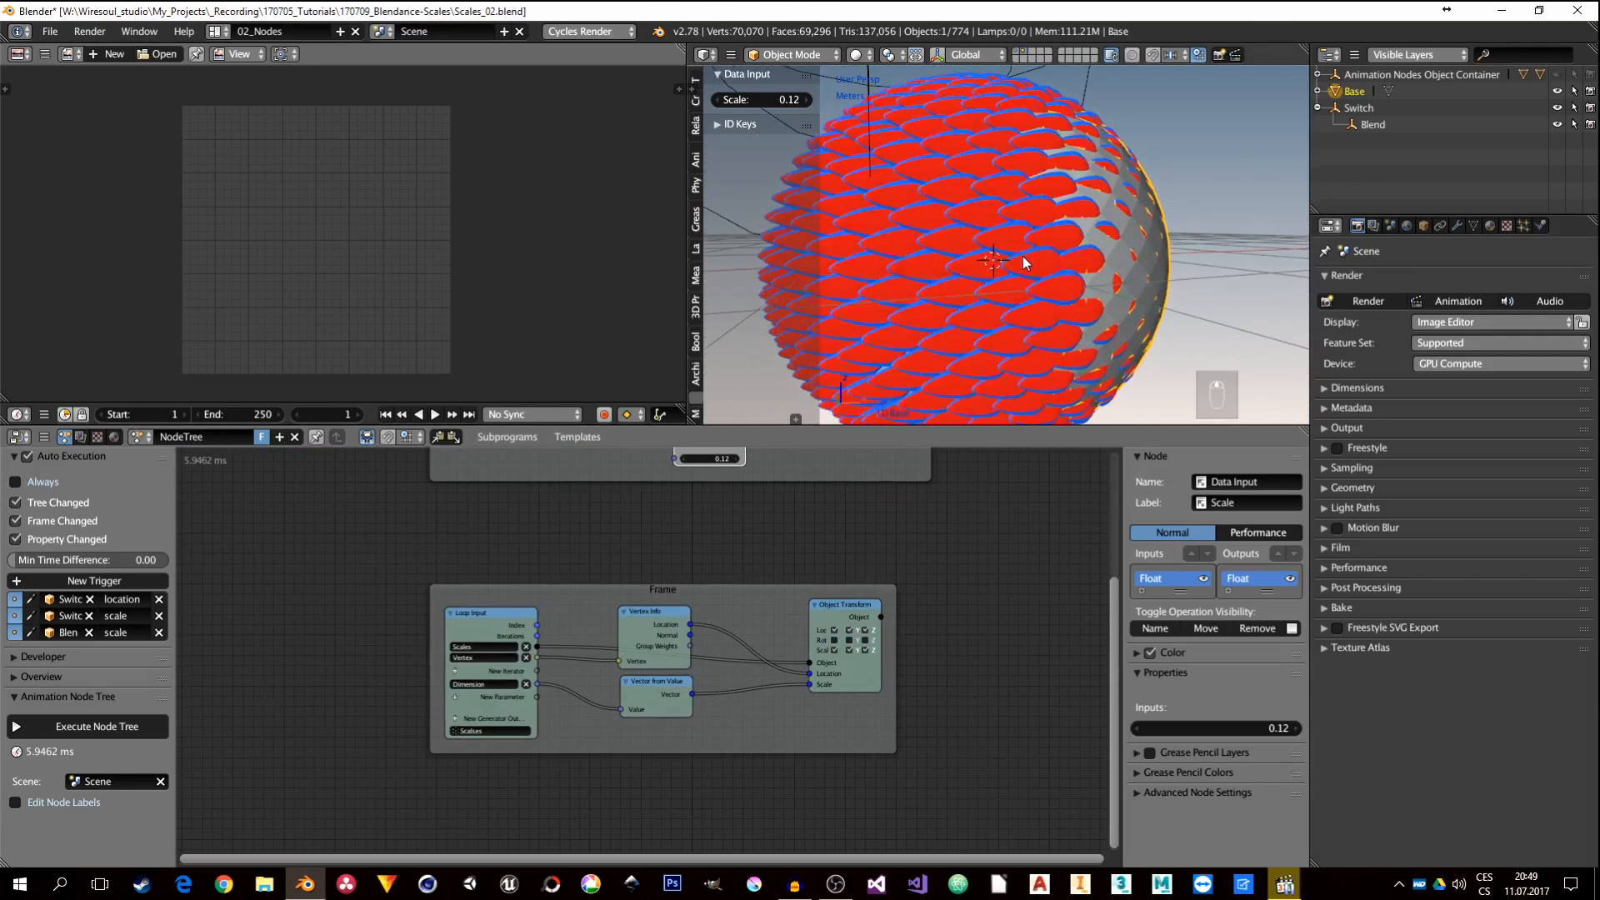
middle_click_drag(897, 714, 857, 641)
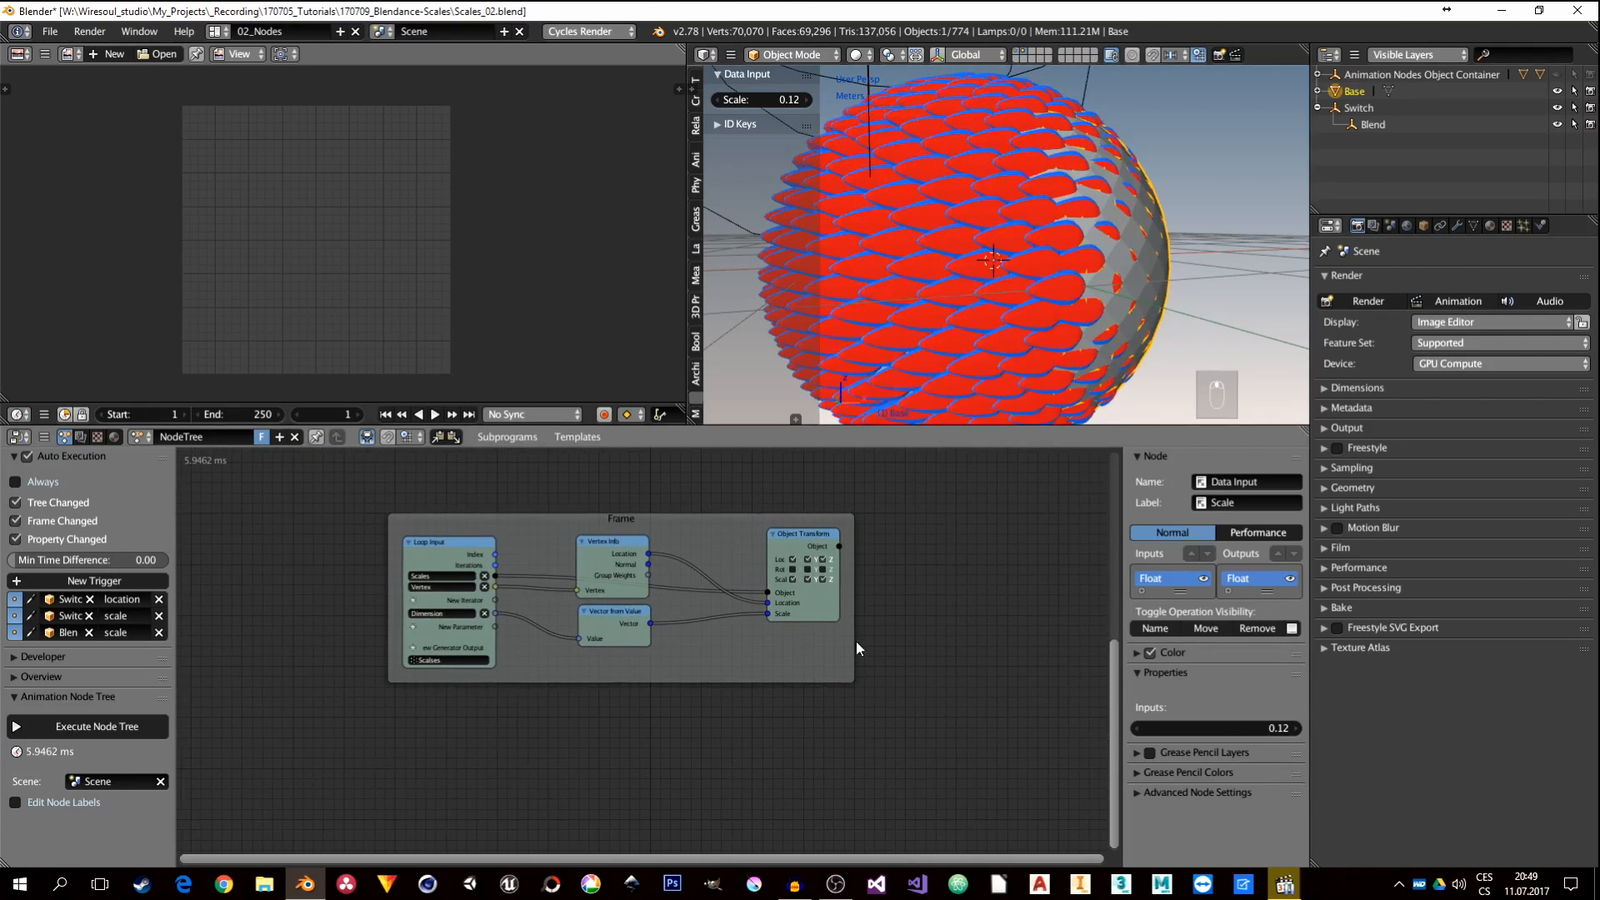
scroll(792, 567, "up", 2)
left_click(792, 567)
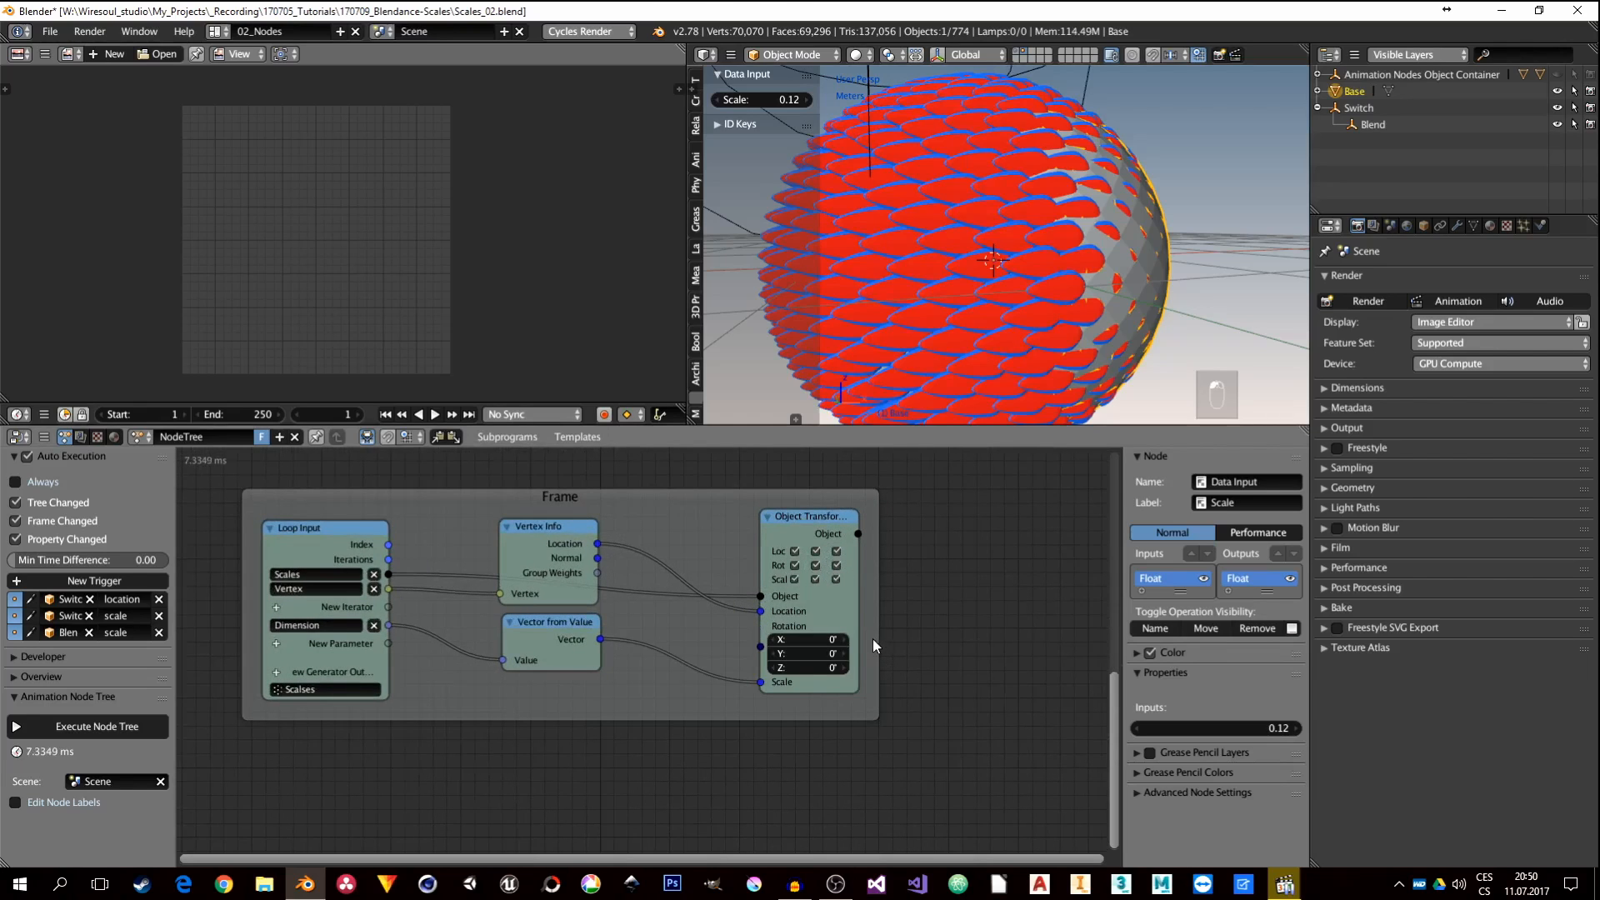
Step: Try to place a Direction to Rotation node between the Vector from Value and Object Transforms nodes in the loop frame
left_click_drag(661, 711, 691, 682)
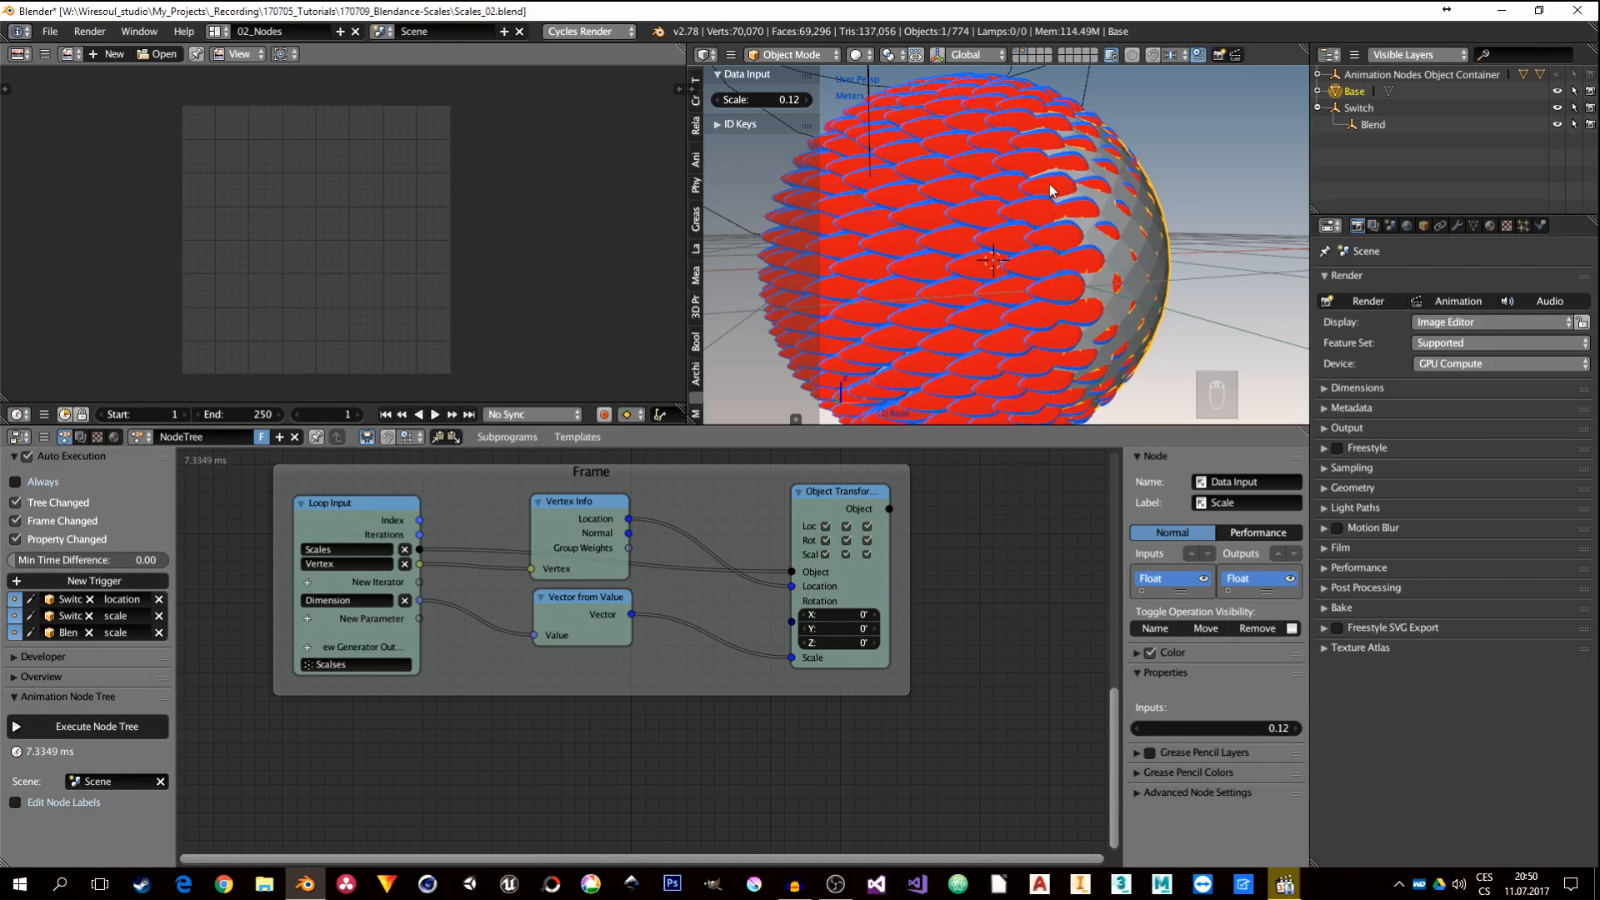
middle_click_drag(1075, 190, 1115, 225)
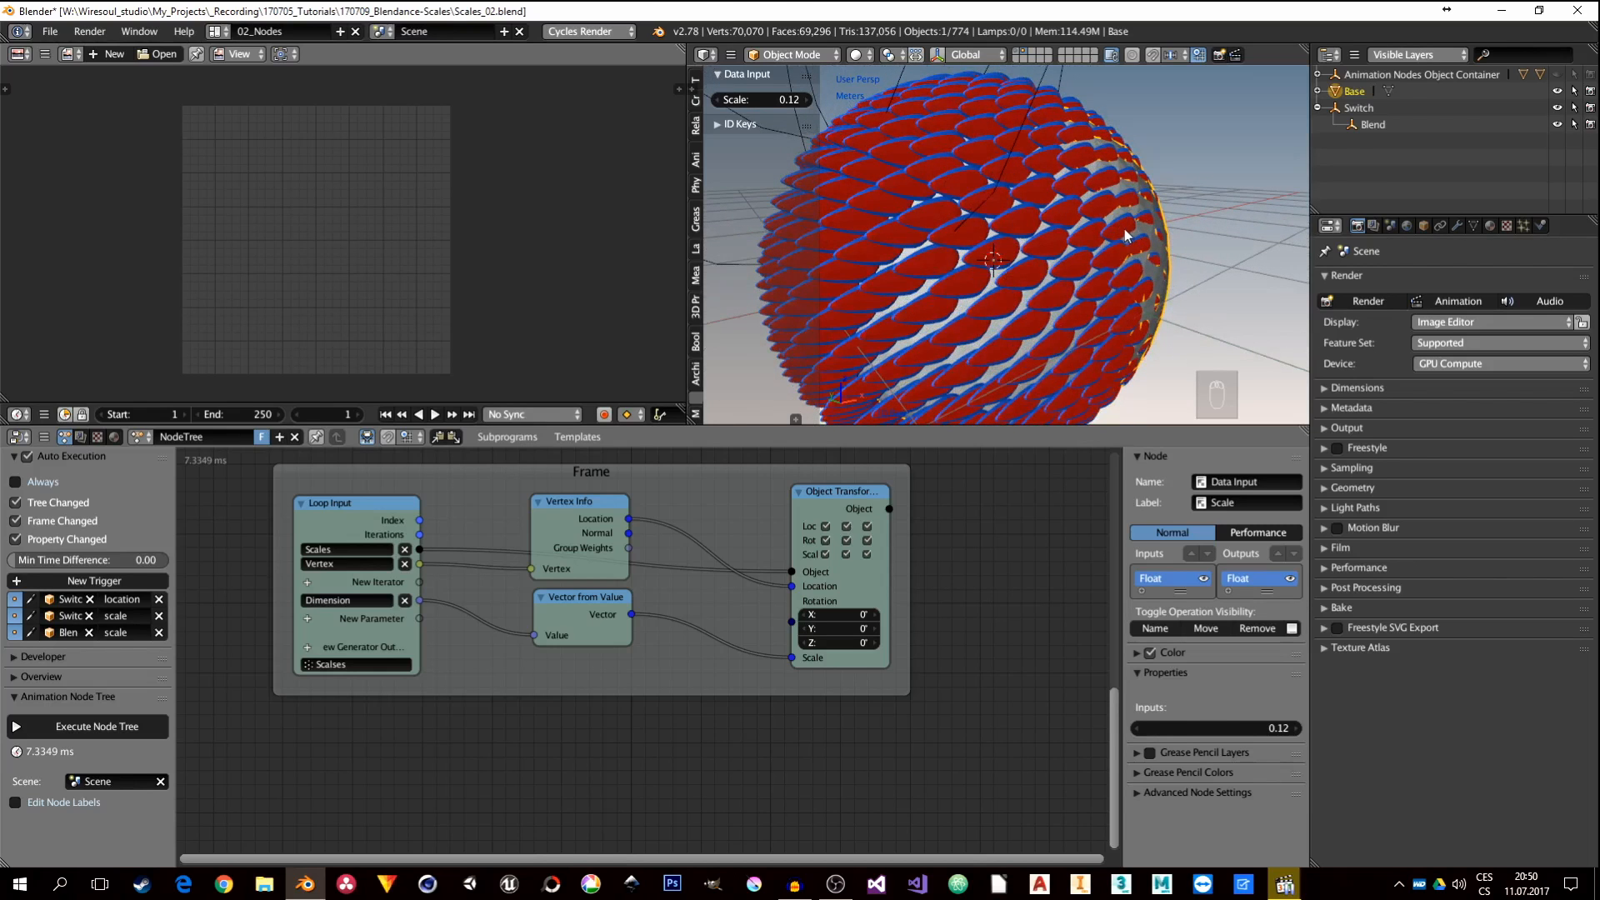
middle_click_drag(1146, 221, 1142, 269)
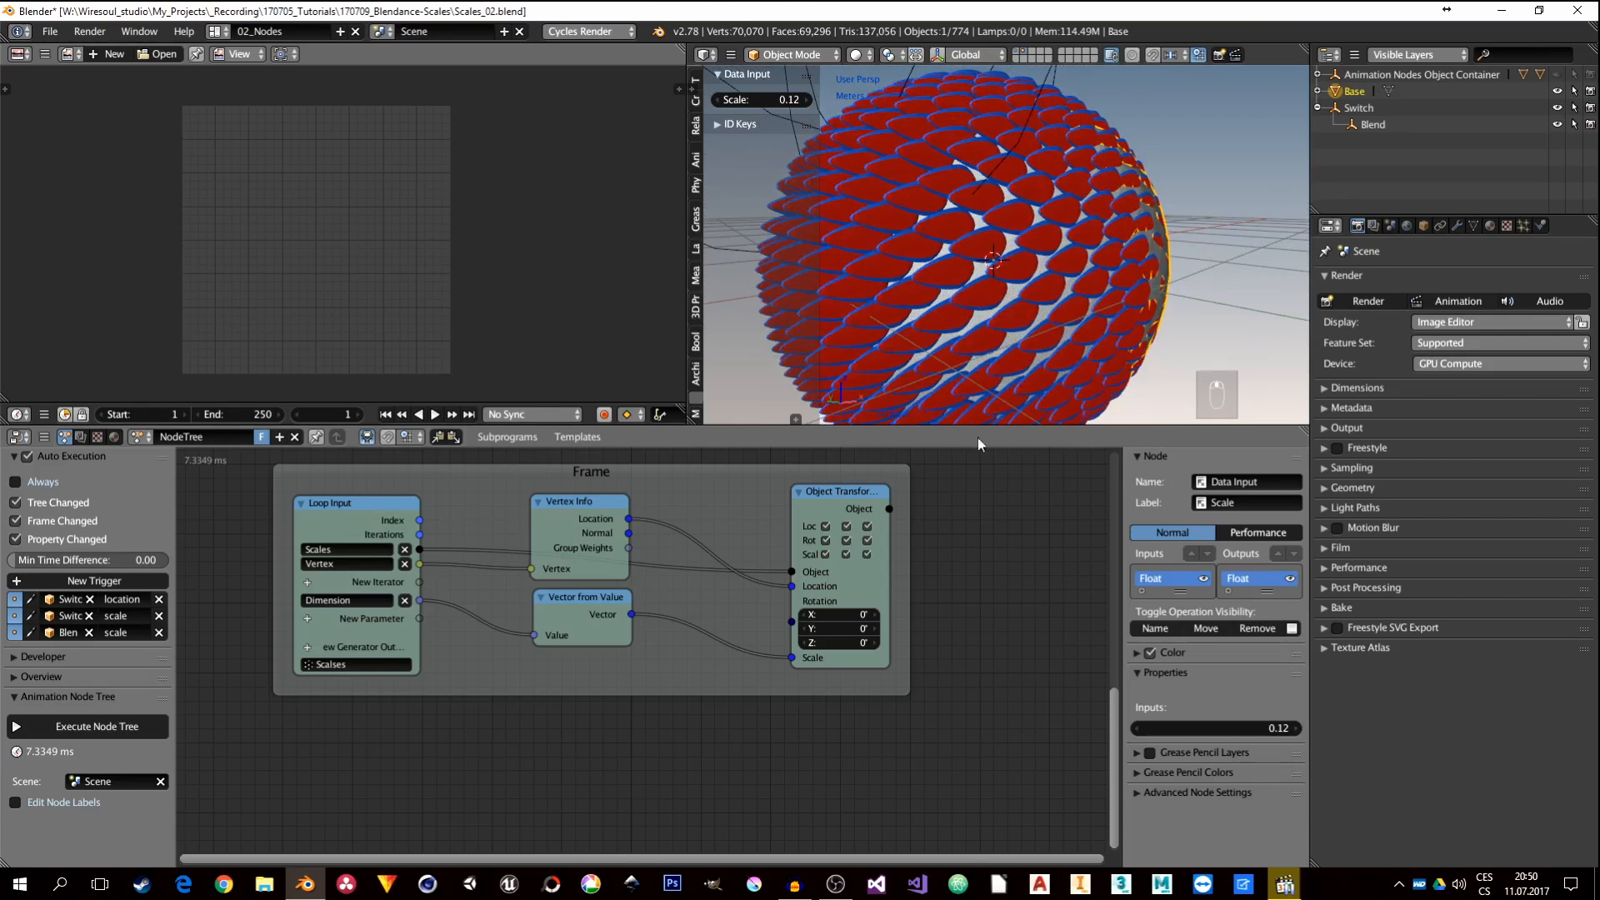
left_click(658, 546)
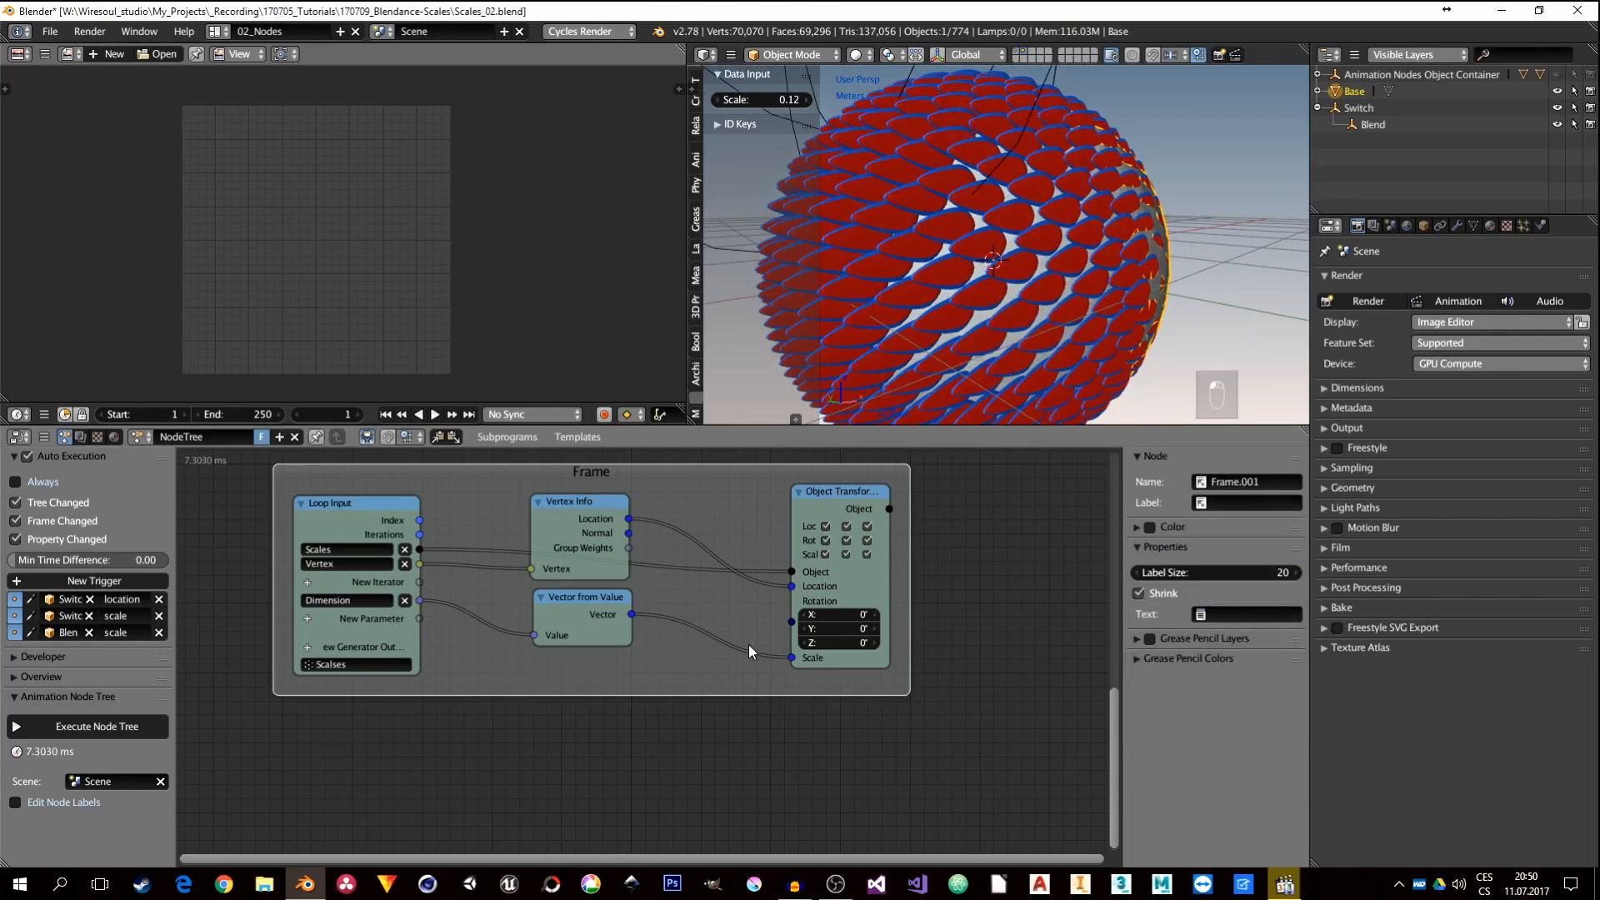
middle_click_drag(748, 644, 738, 630)
key("shift+a")
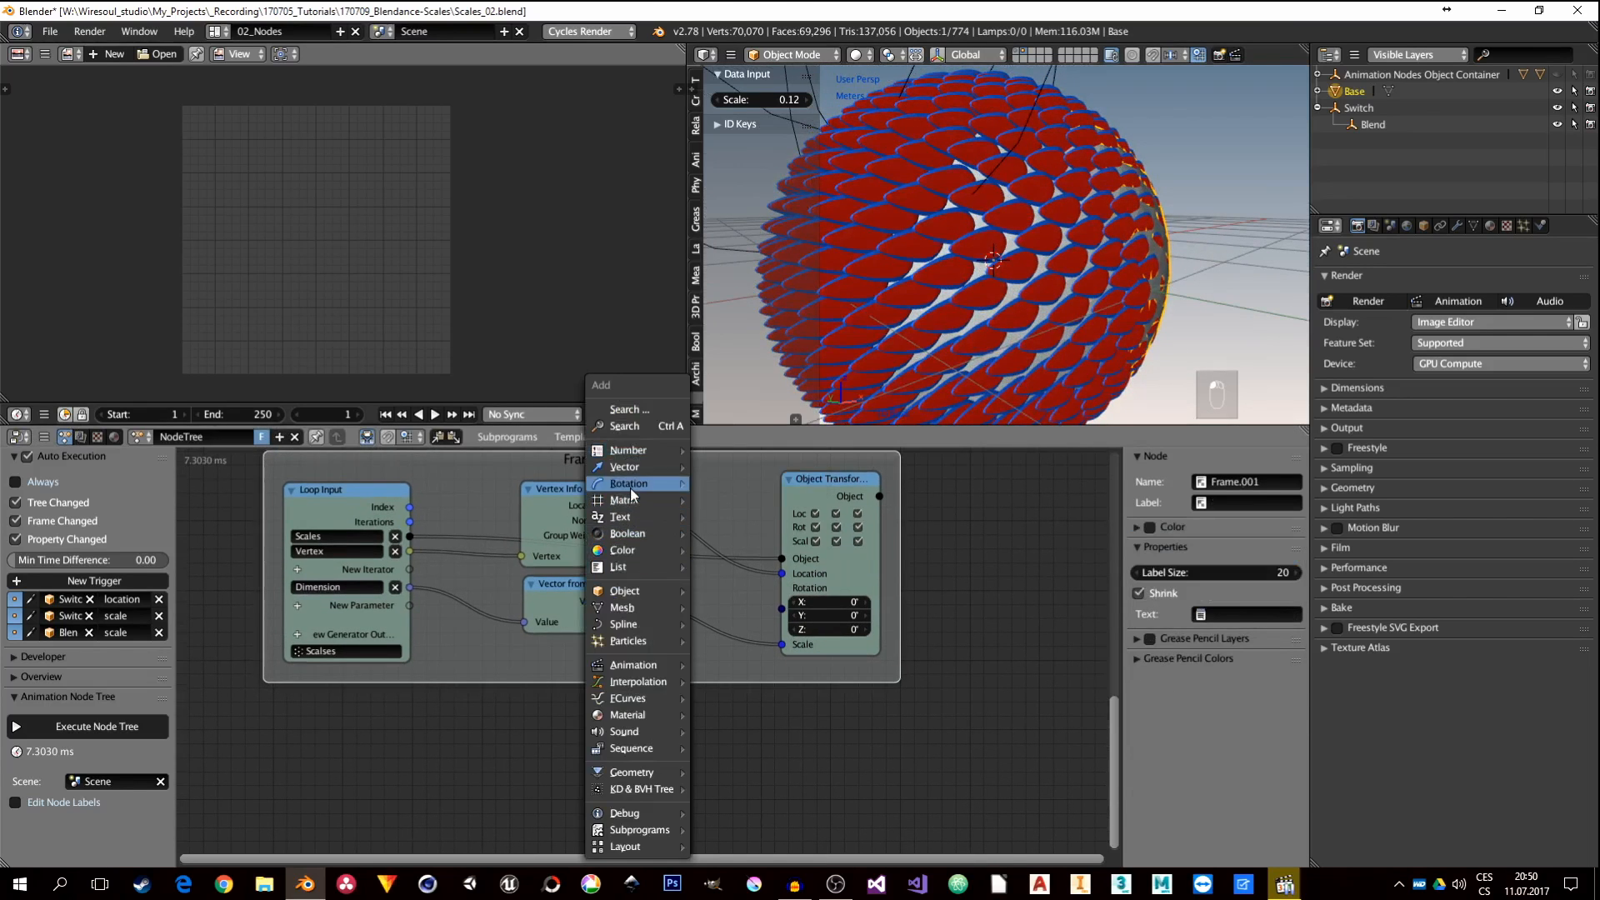
mouse_move(628, 486)
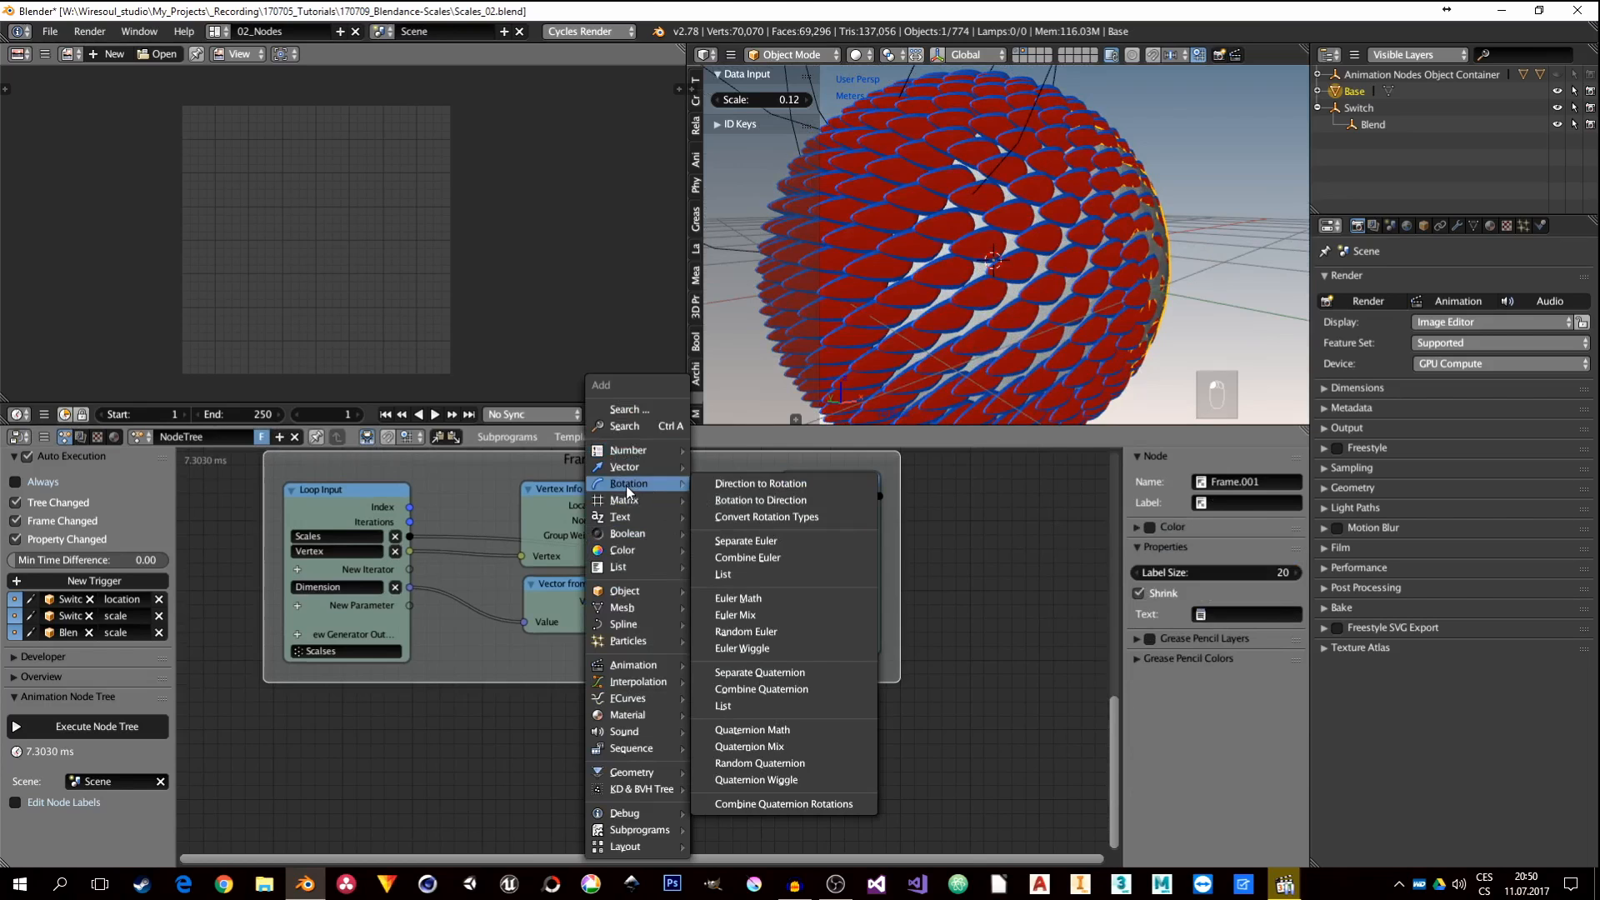
left_click(764, 483)
left_click(883, 598)
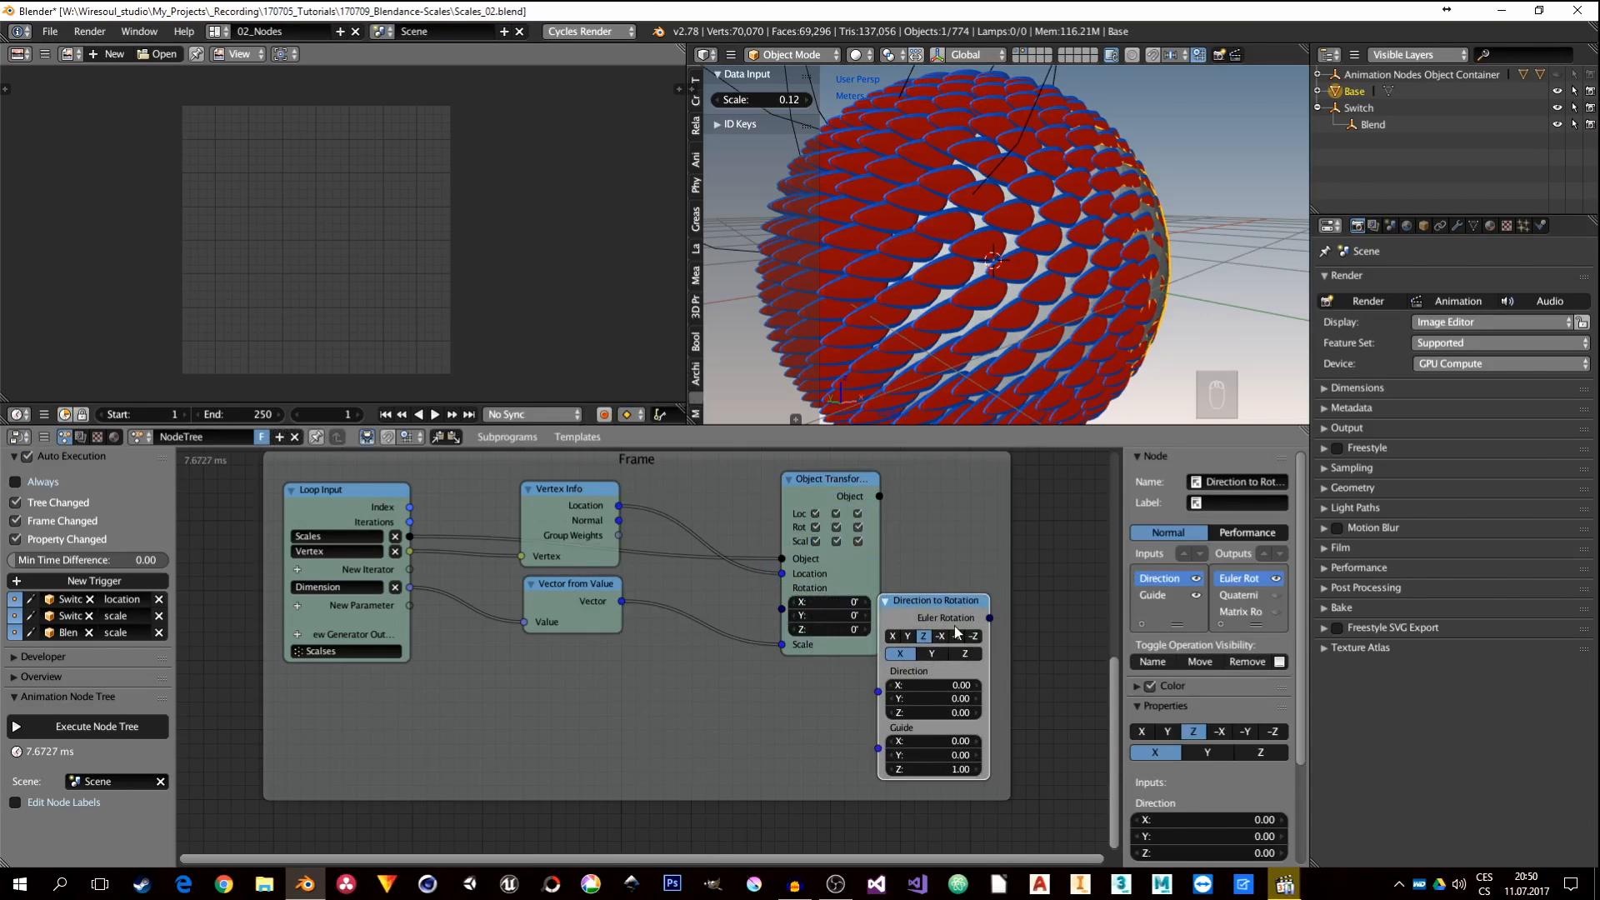
left_click_drag(954, 627, 737, 668)
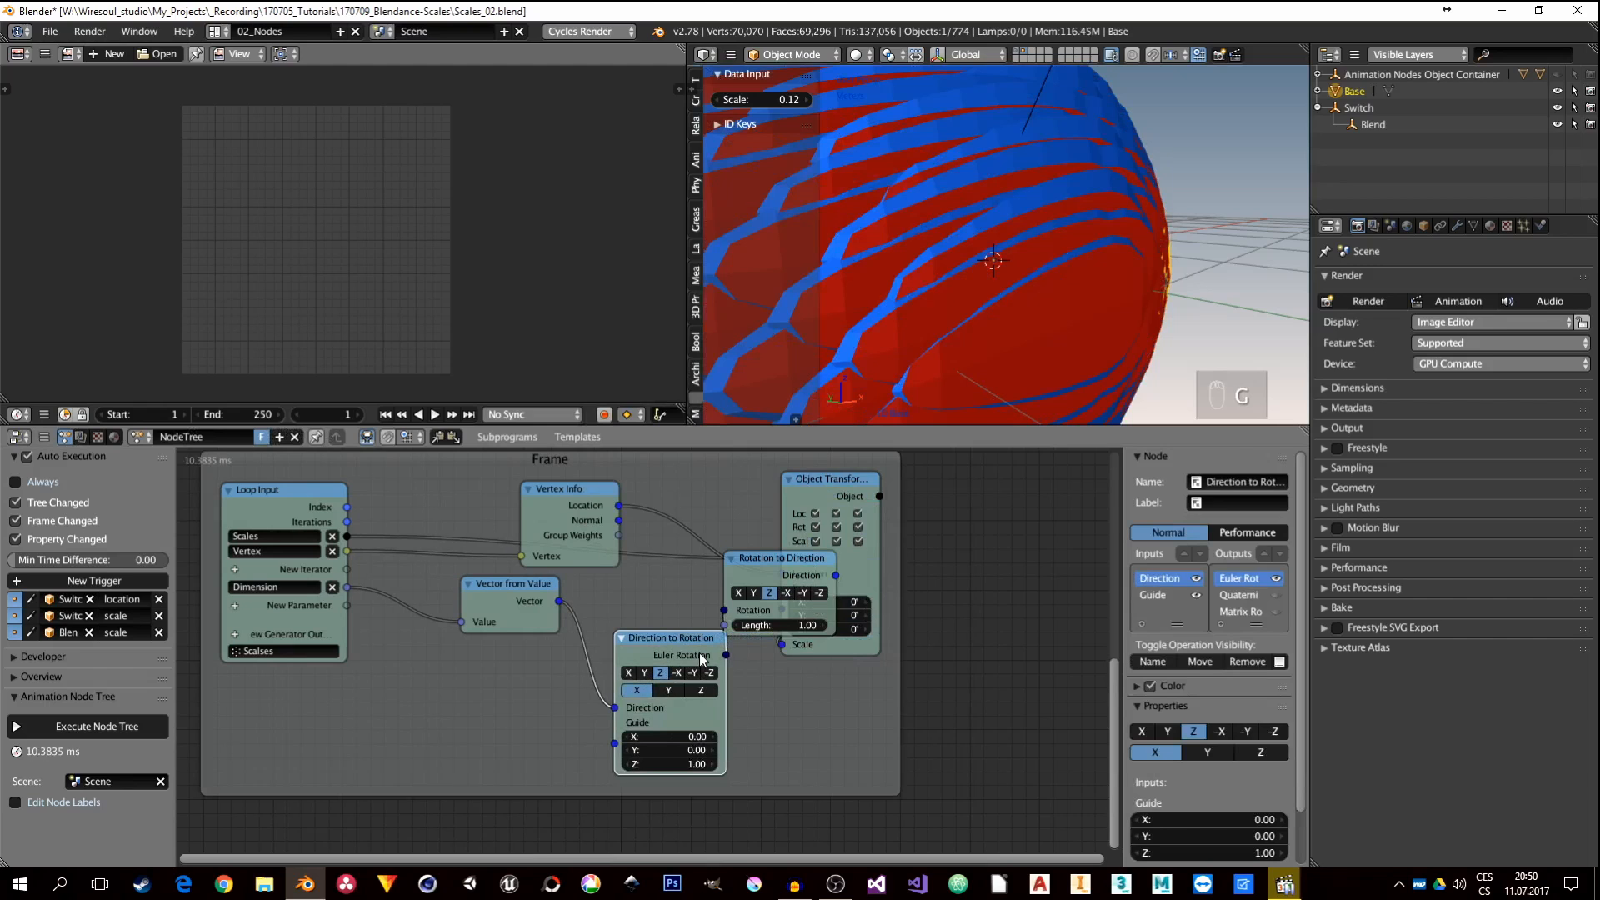
Step: Delete the Direction to Rotation and Rotation to Direction nodes and reconnect Vector from Value to the Object Transforms node's Scale input
key("x")
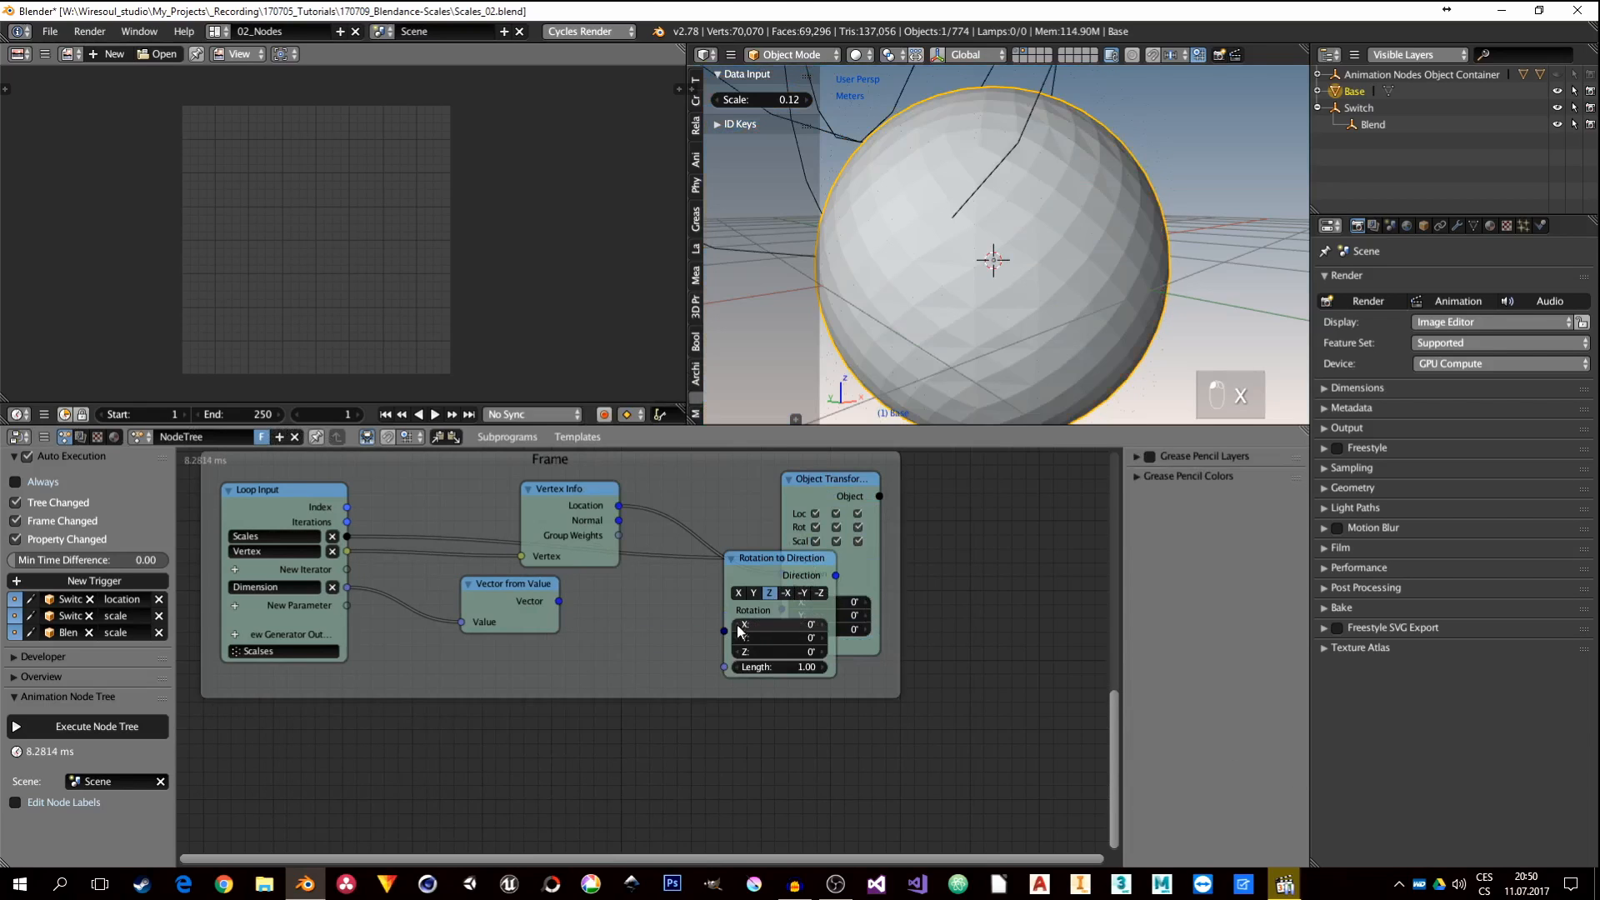
left_click(760, 568)
key("x")
left_click_drag(558, 601, 781, 645)
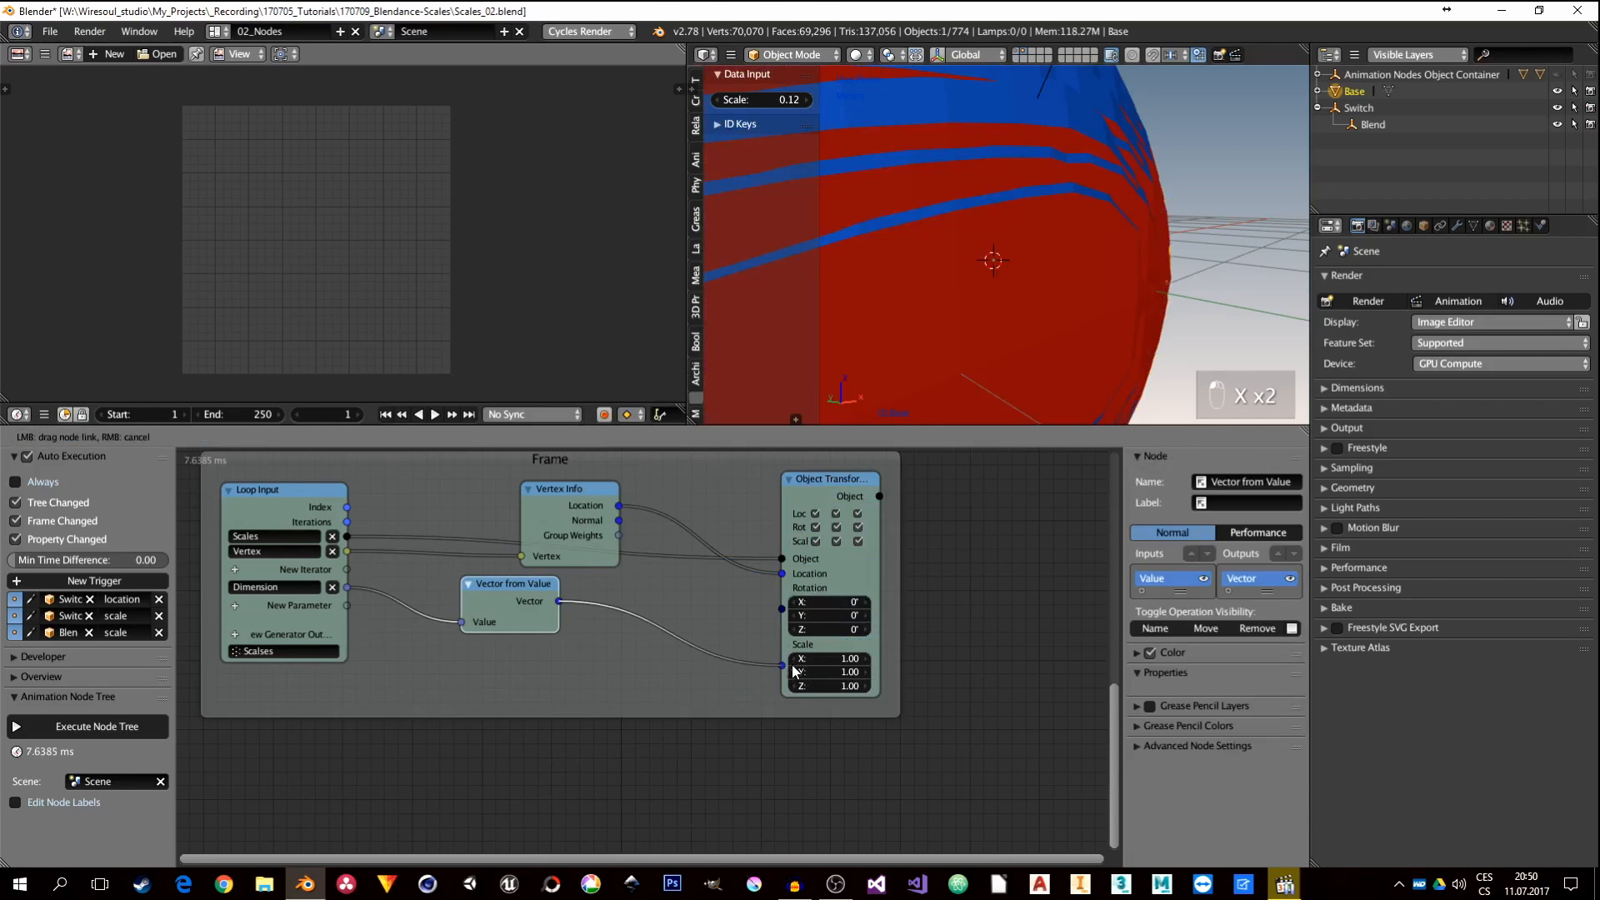
Step: Add a Direction to Rotation node before Object Transforms in the loop frame and feed its Direction from Vertex Info's Normal
key("shift+a")
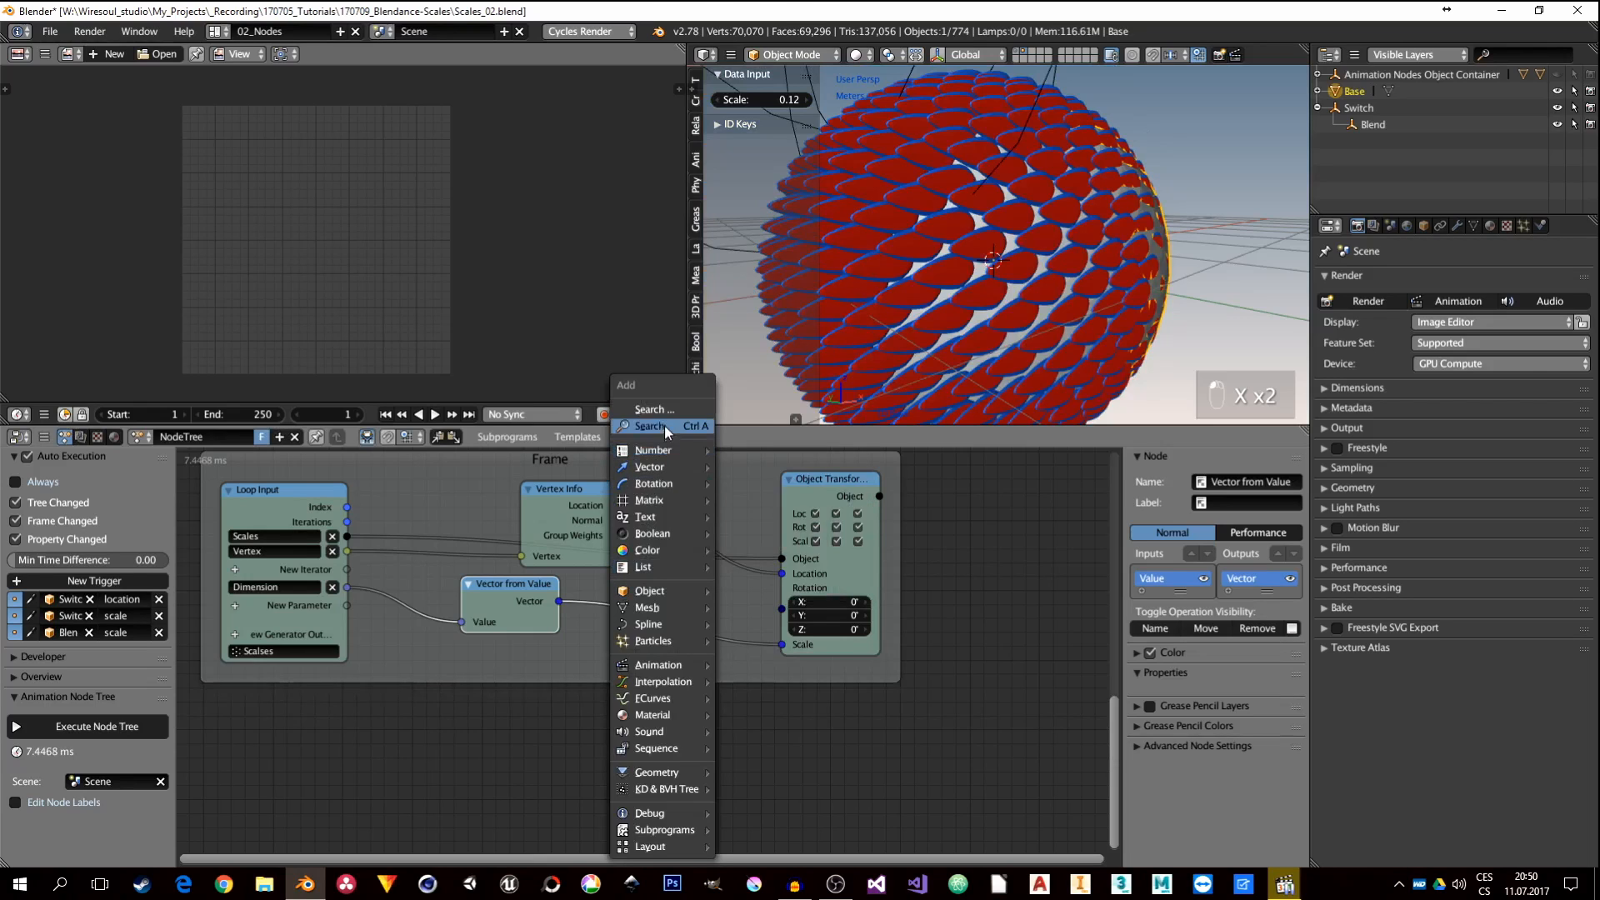
mouse_move(667, 450)
mouse_move(664, 483)
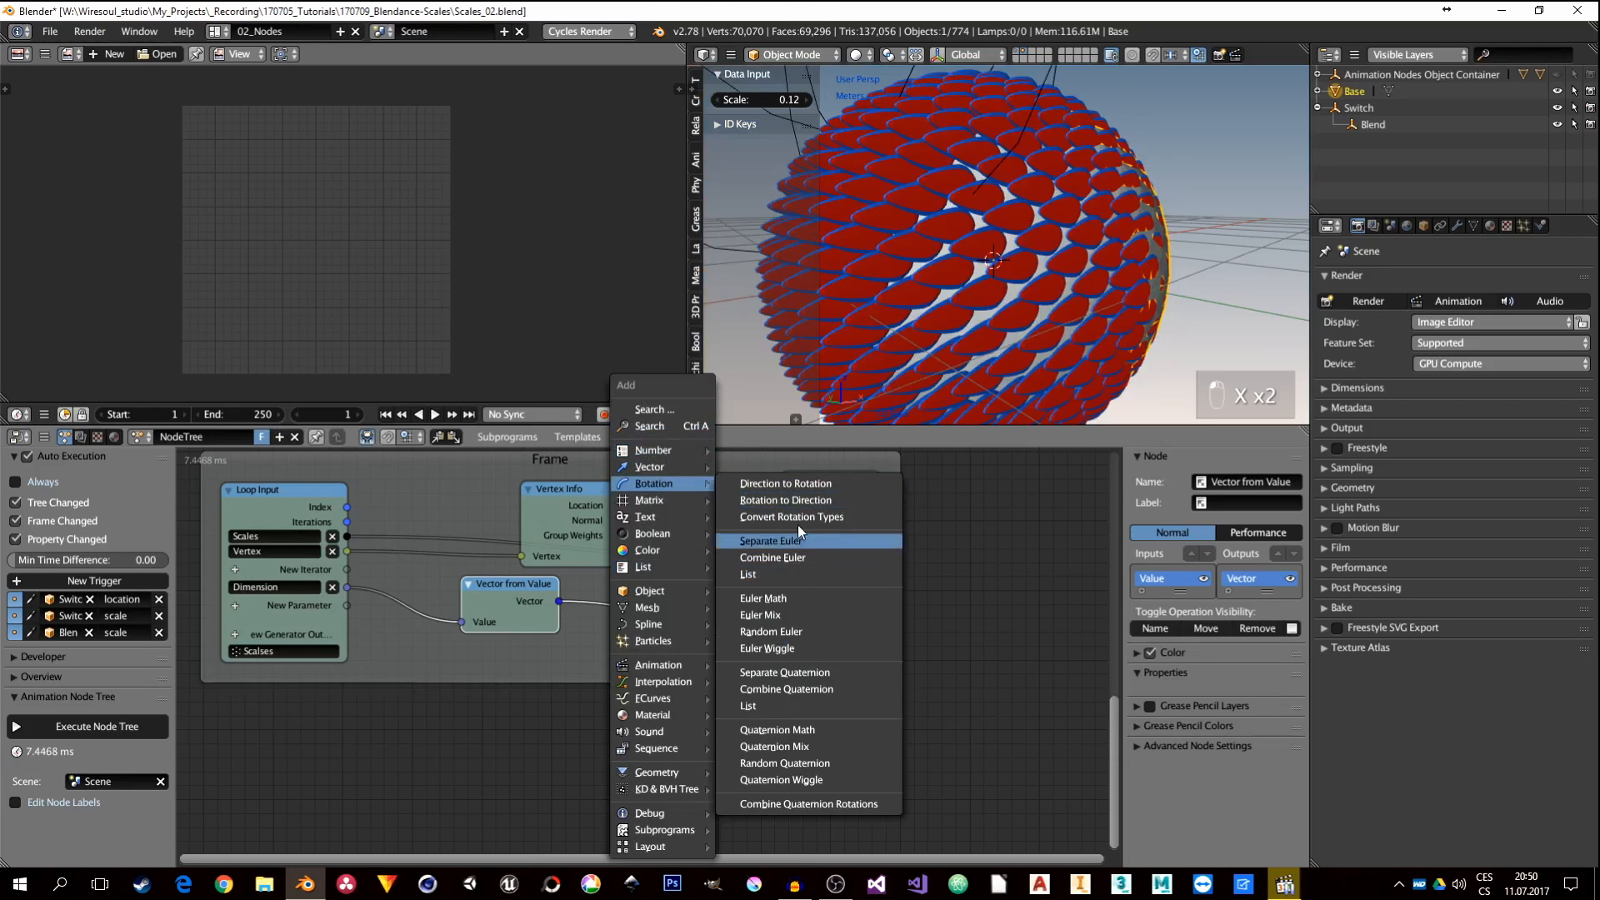
left_click(803, 487)
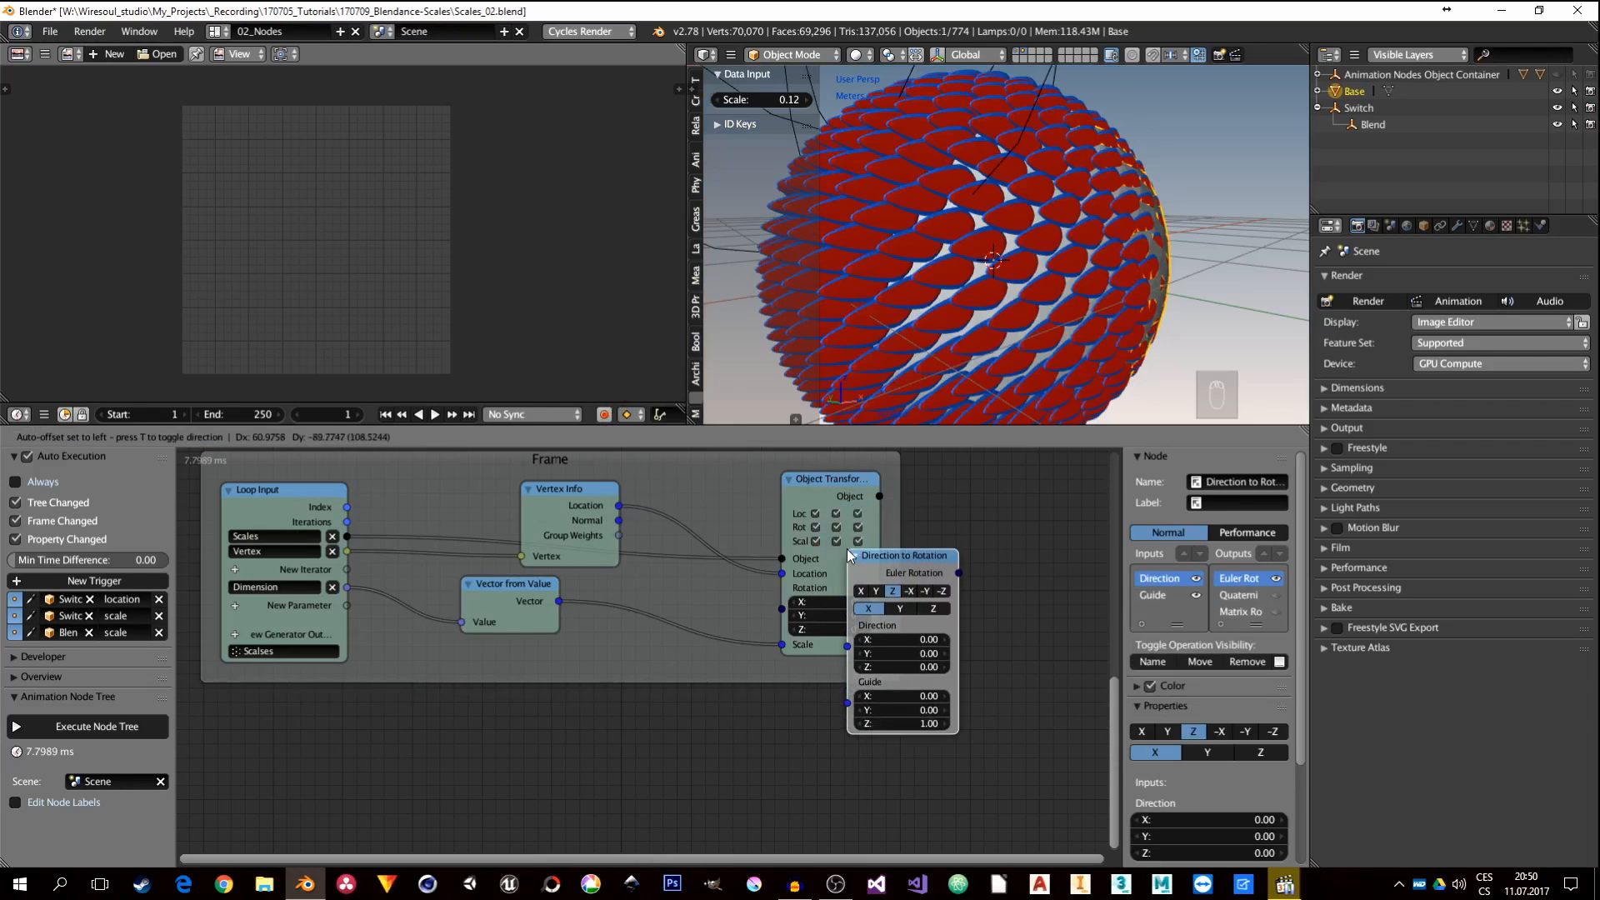
left_click(922, 567)
left_click_drag(842, 492, 1092, 477)
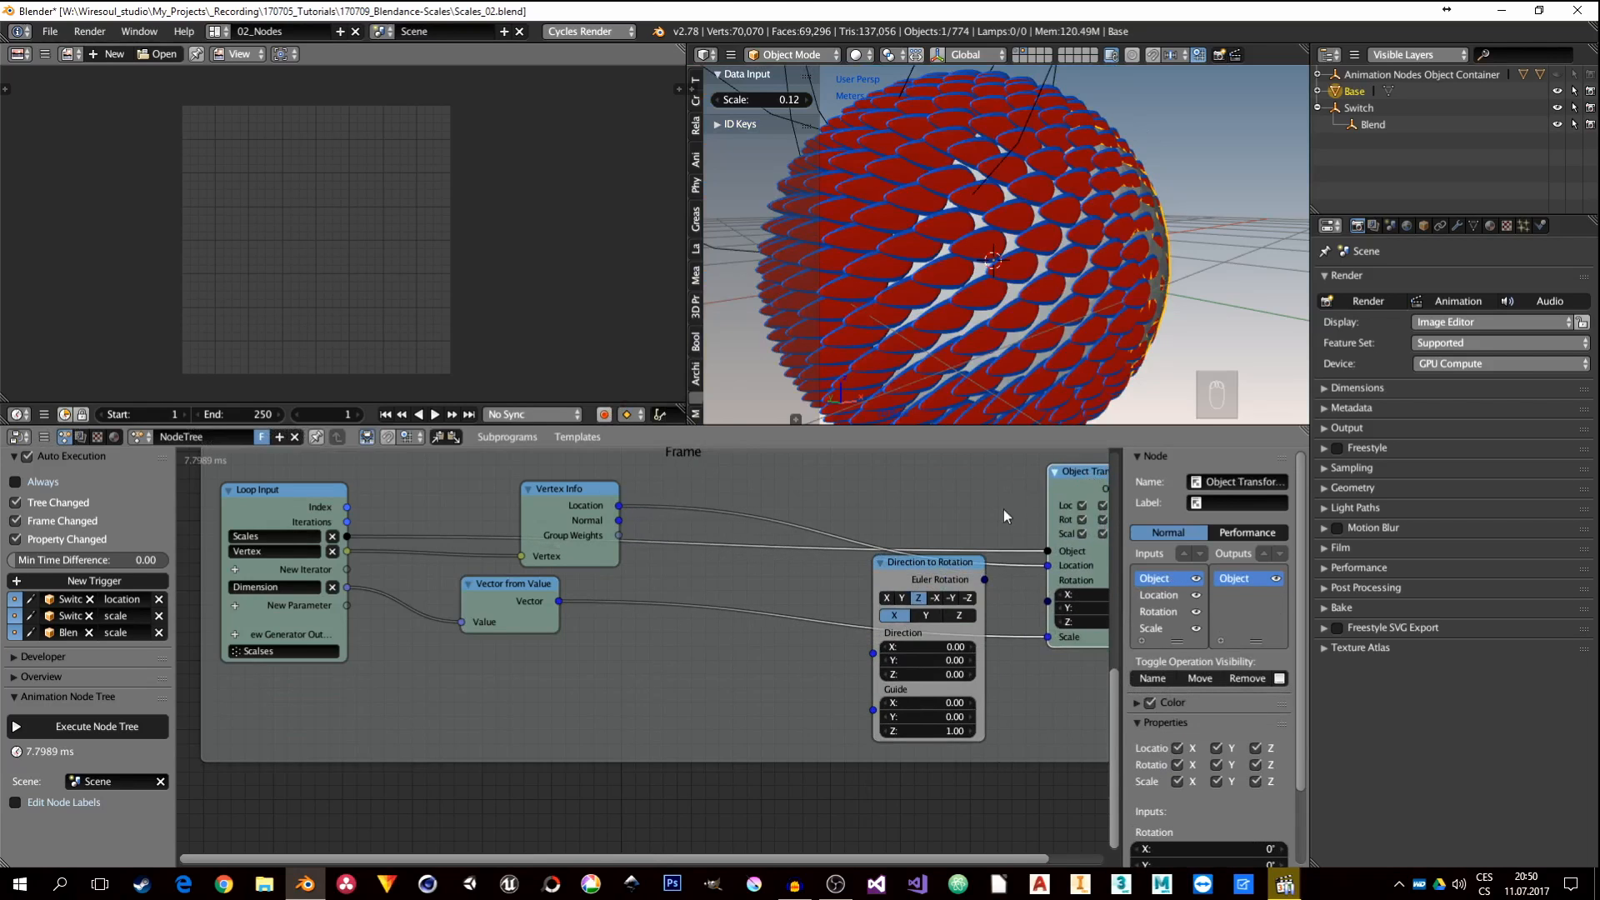
middle_click_drag(949, 547, 763, 583)
scroll(762, 583, "up", 2)
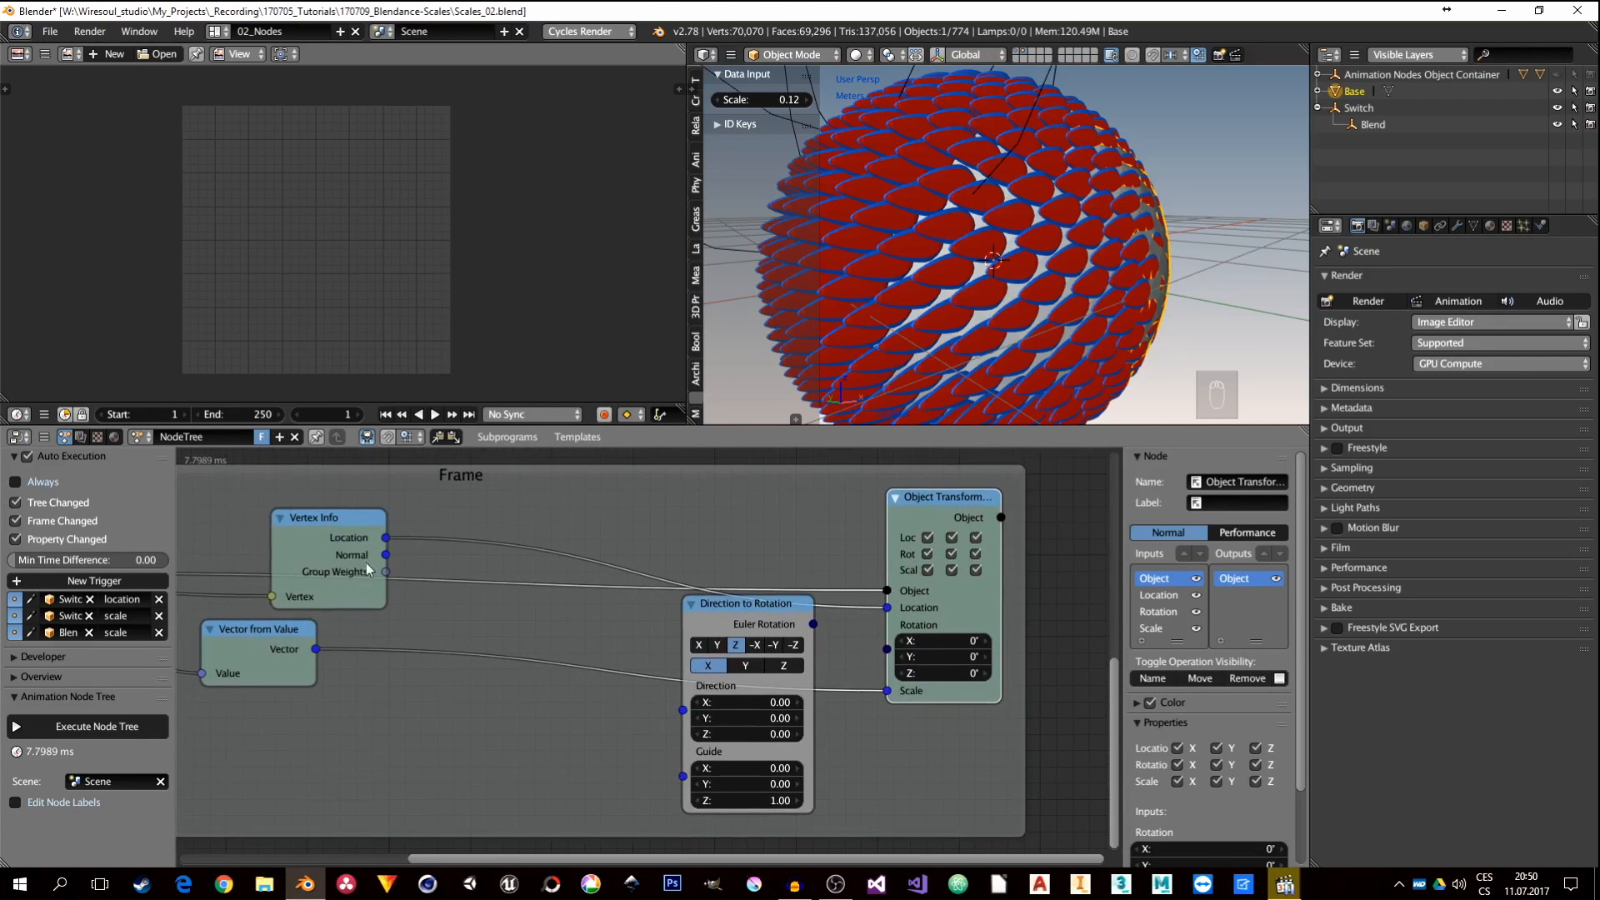
left_click_drag(386, 555, 683, 709)
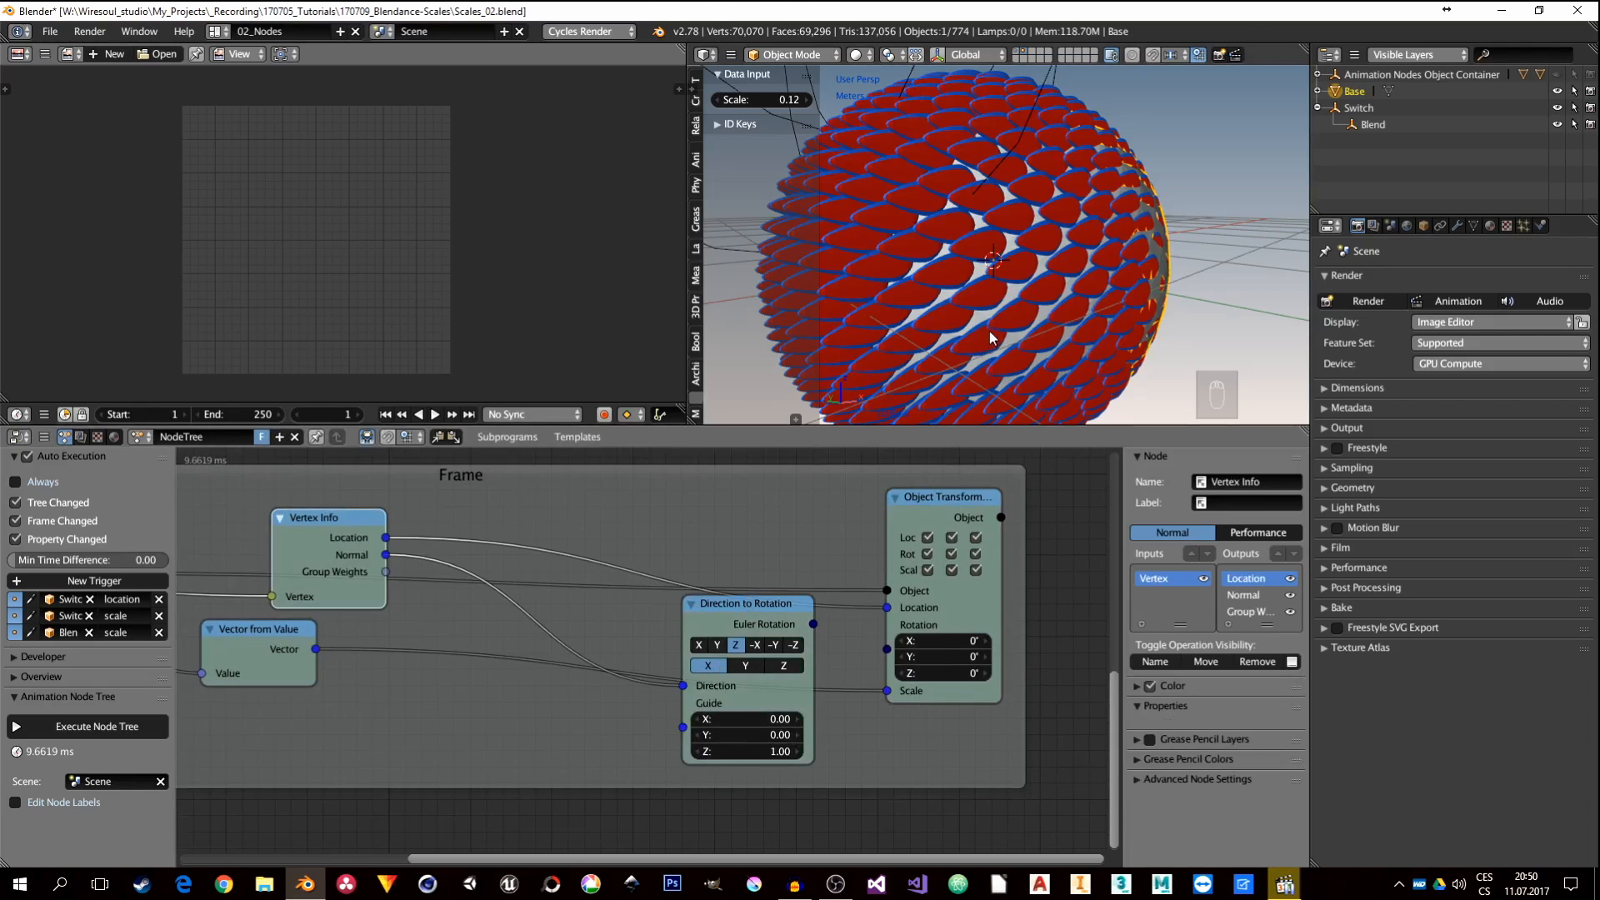
Step: Set Direction to Rotation's track axis to -X and guide axis to Z, and connect its Euler Rotation to Object Transforms' Rotation
middle_click_drag(989, 328, 952, 360)
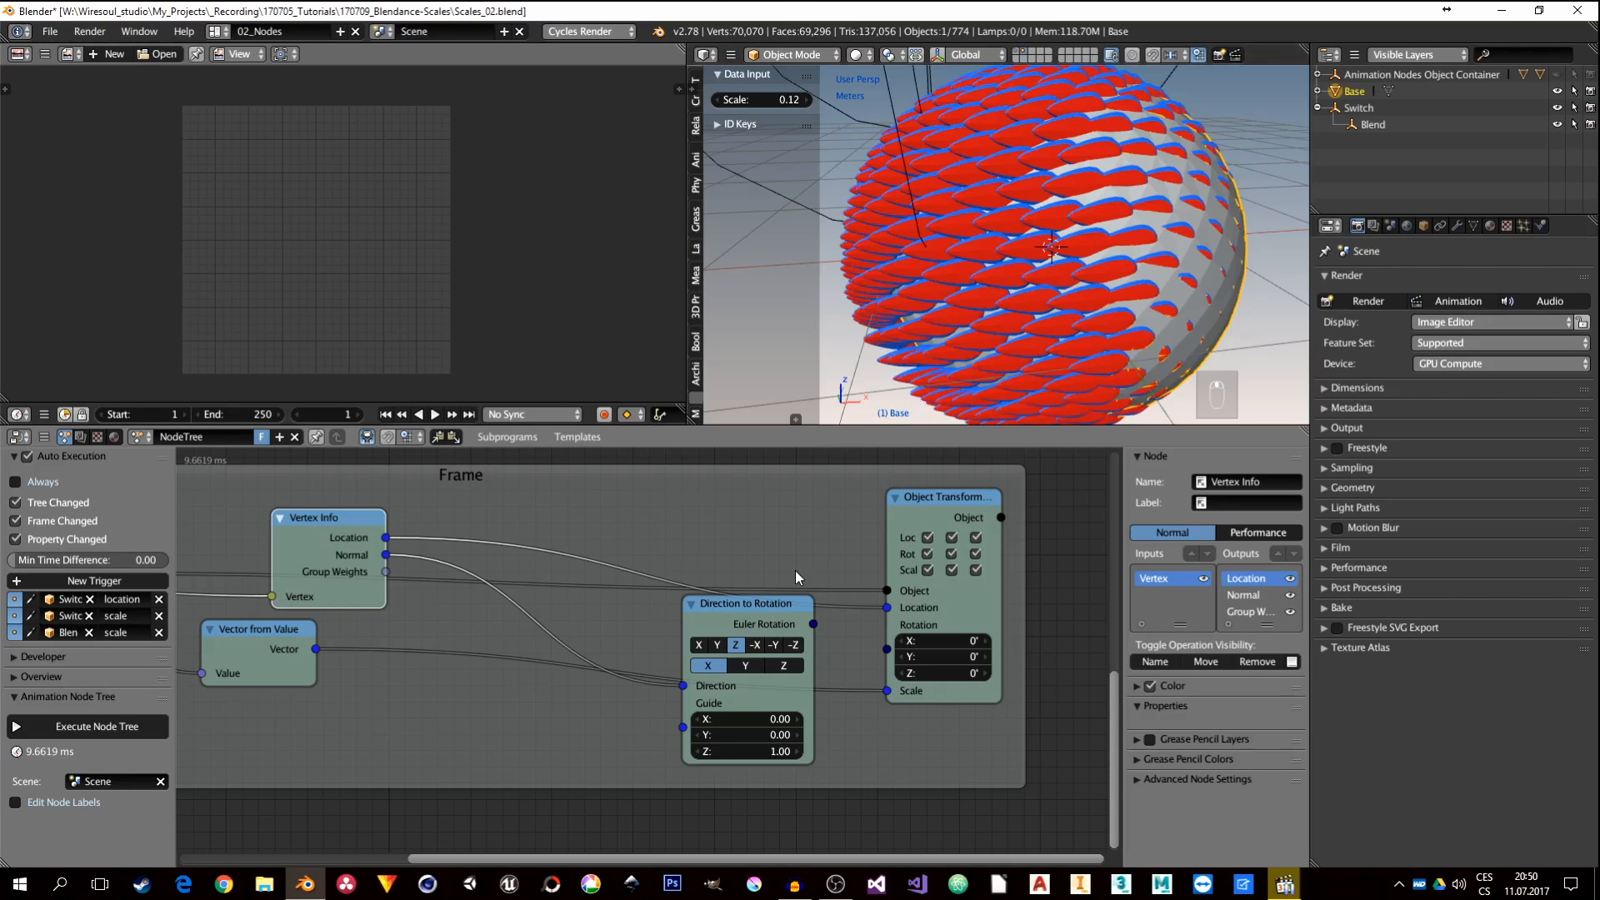
middle_click_drag(975, 283, 998, 265)
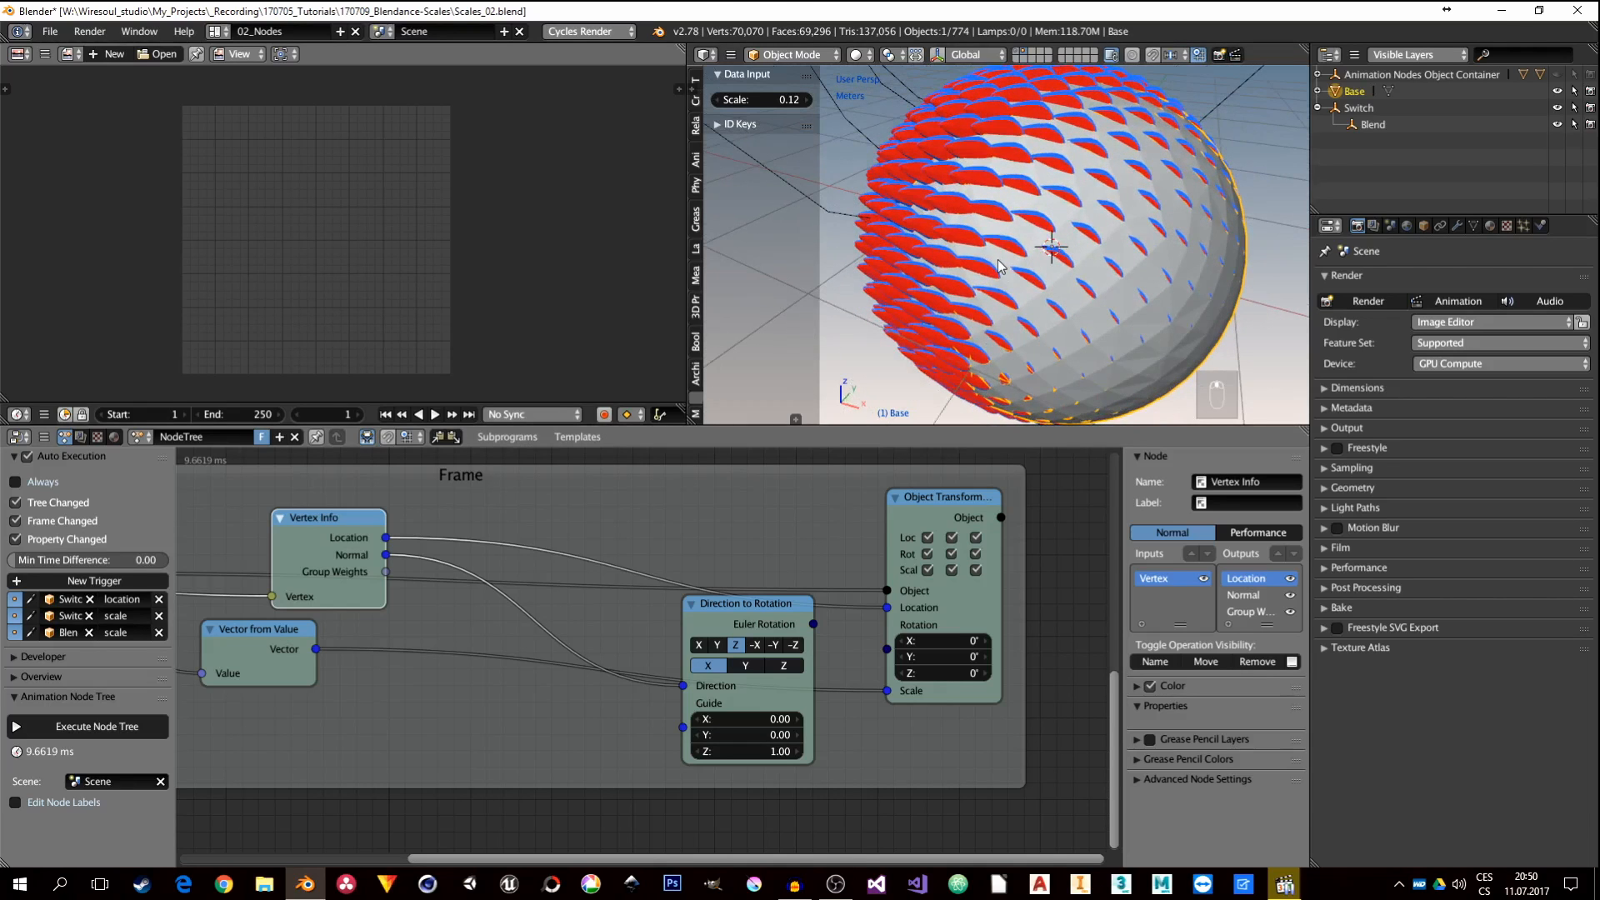
left_click(756, 646)
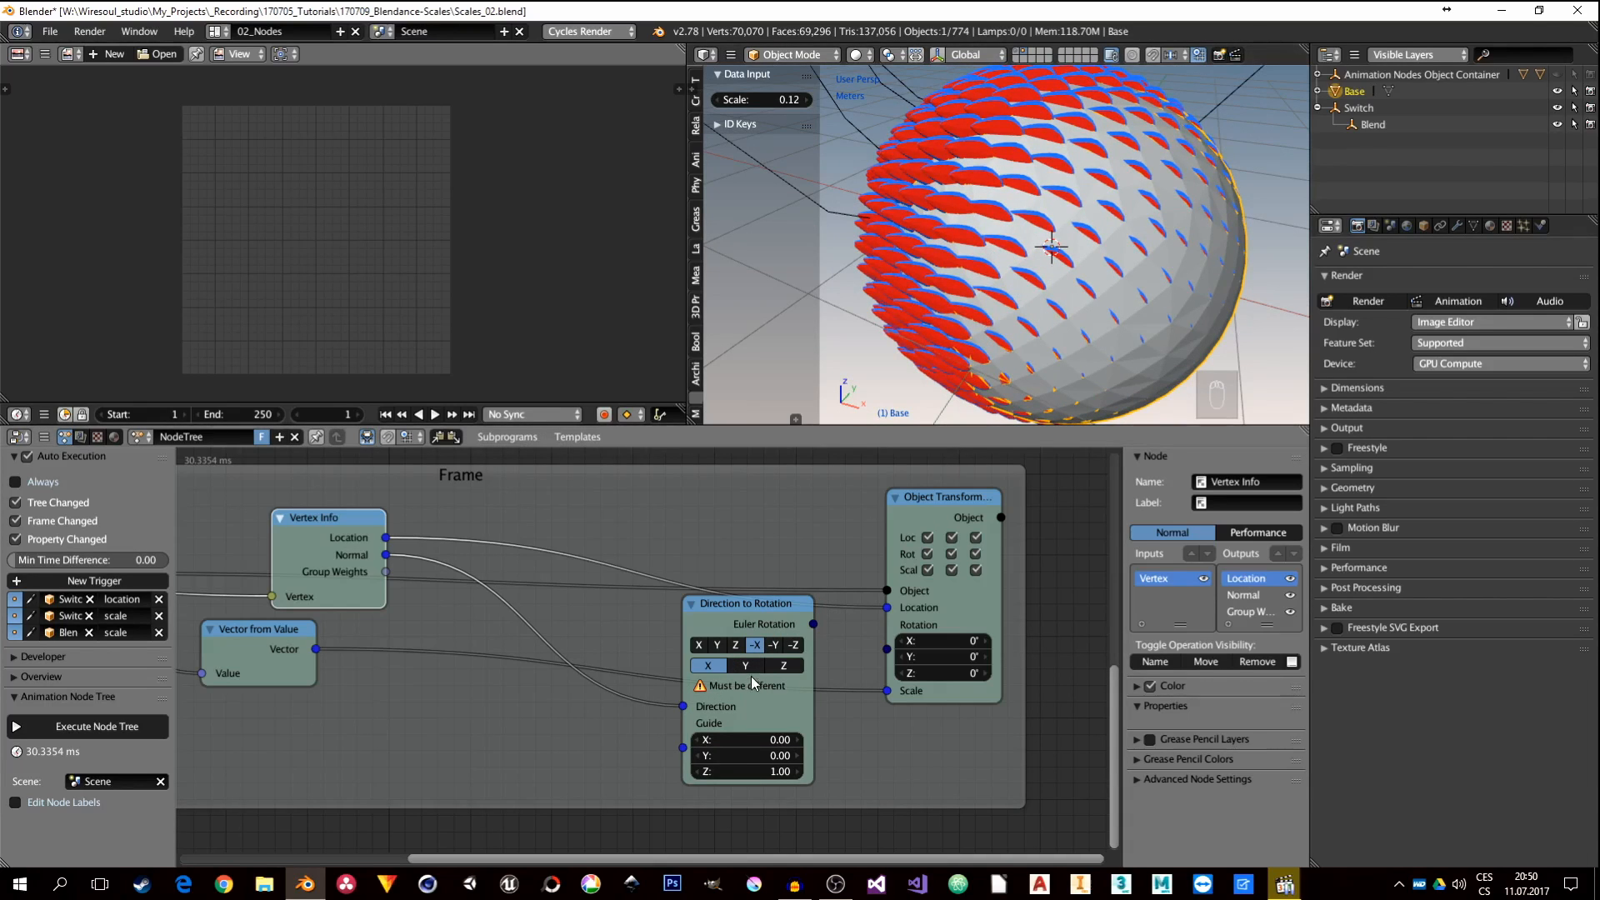
left_click(782, 666)
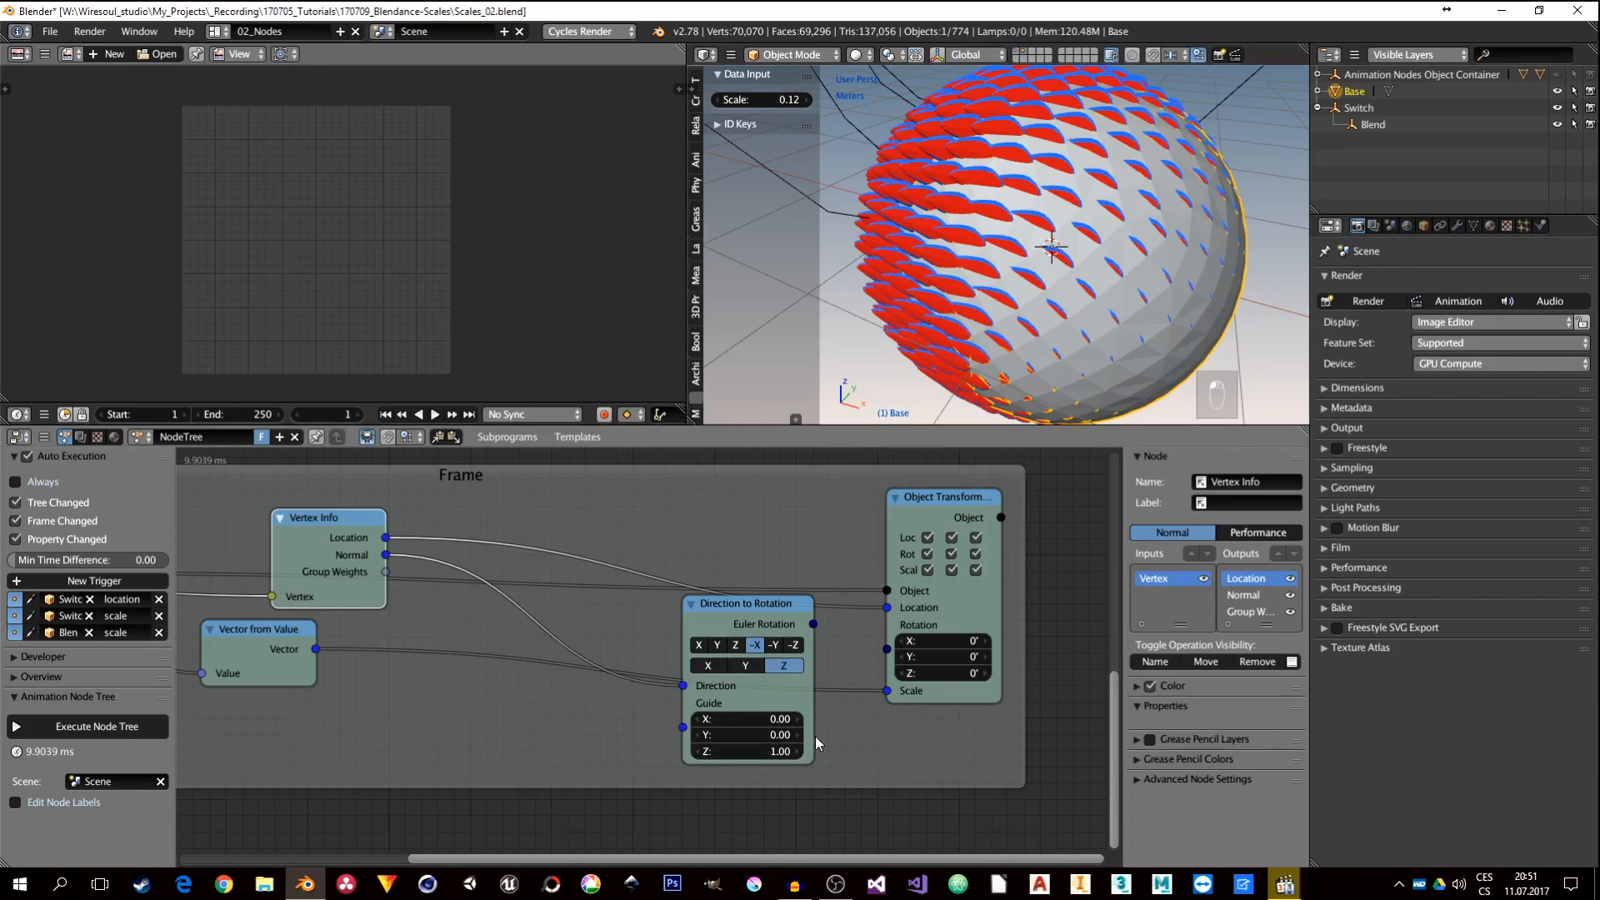
middle_click_drag(793, 699, 741, 708)
left_click_drag(759, 634, 836, 656)
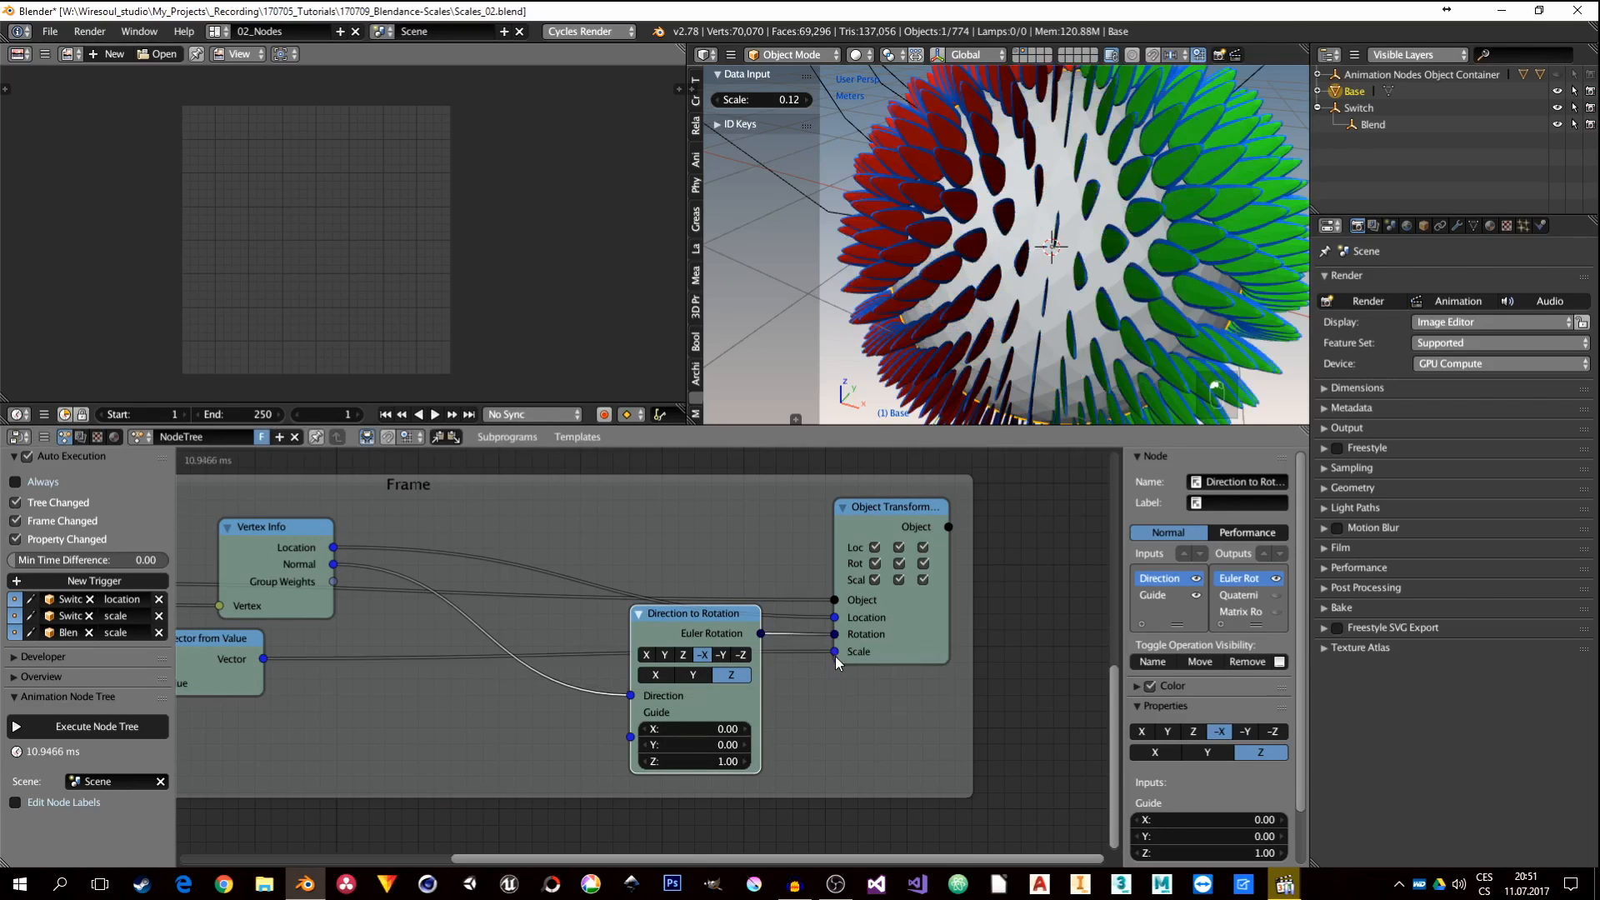
scroll(1167, 242, "down", 6)
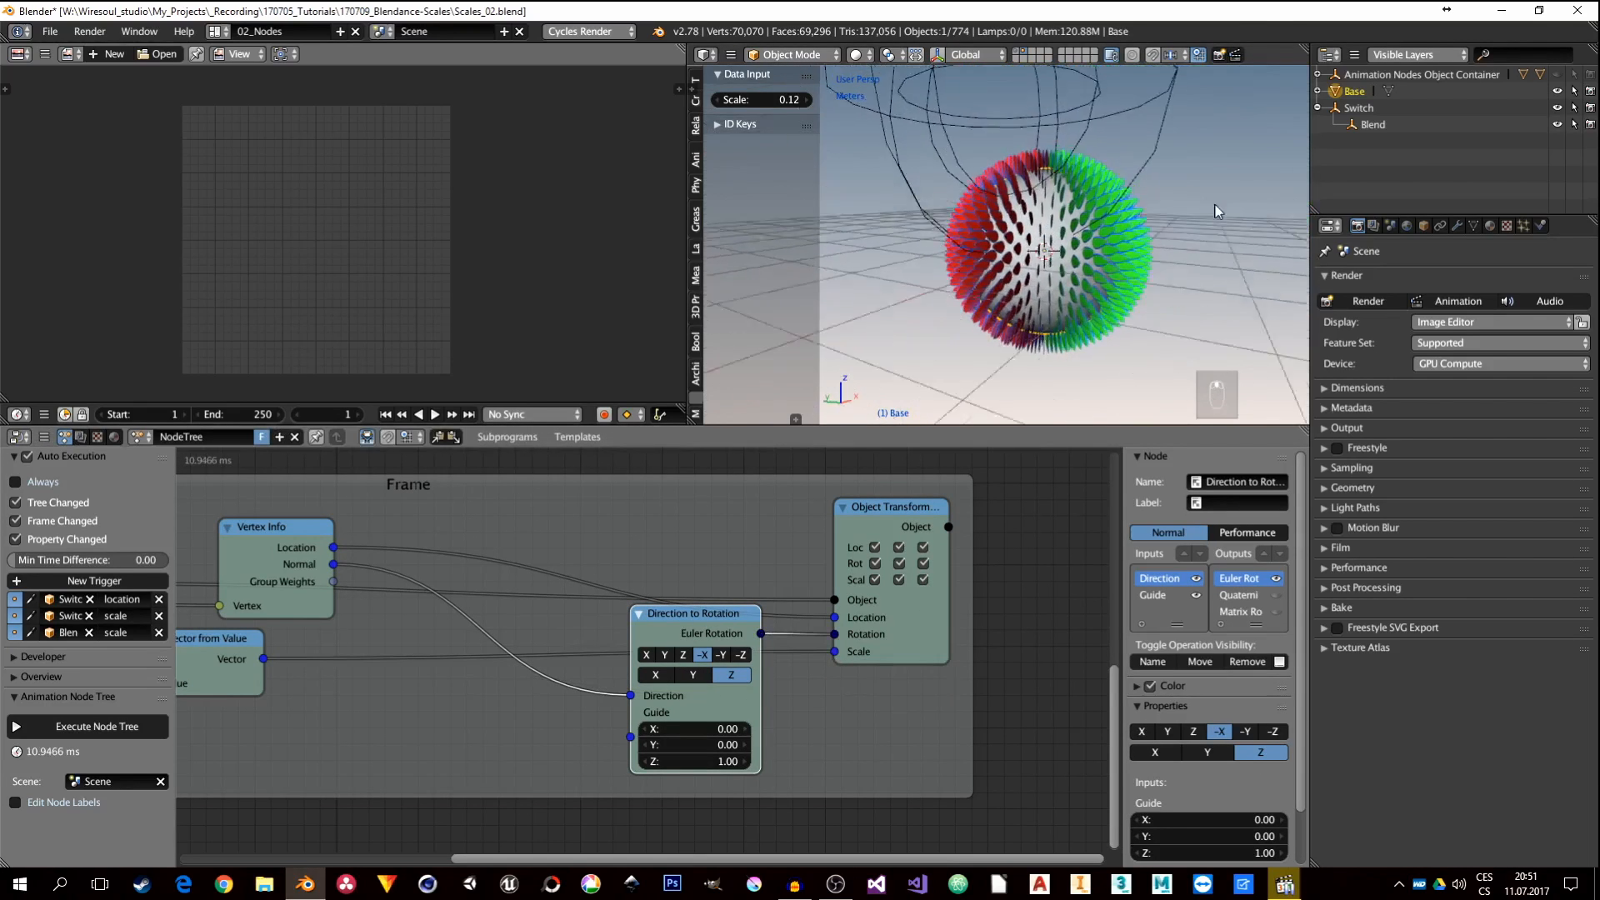
scroll(1216, 211, "up", 6)
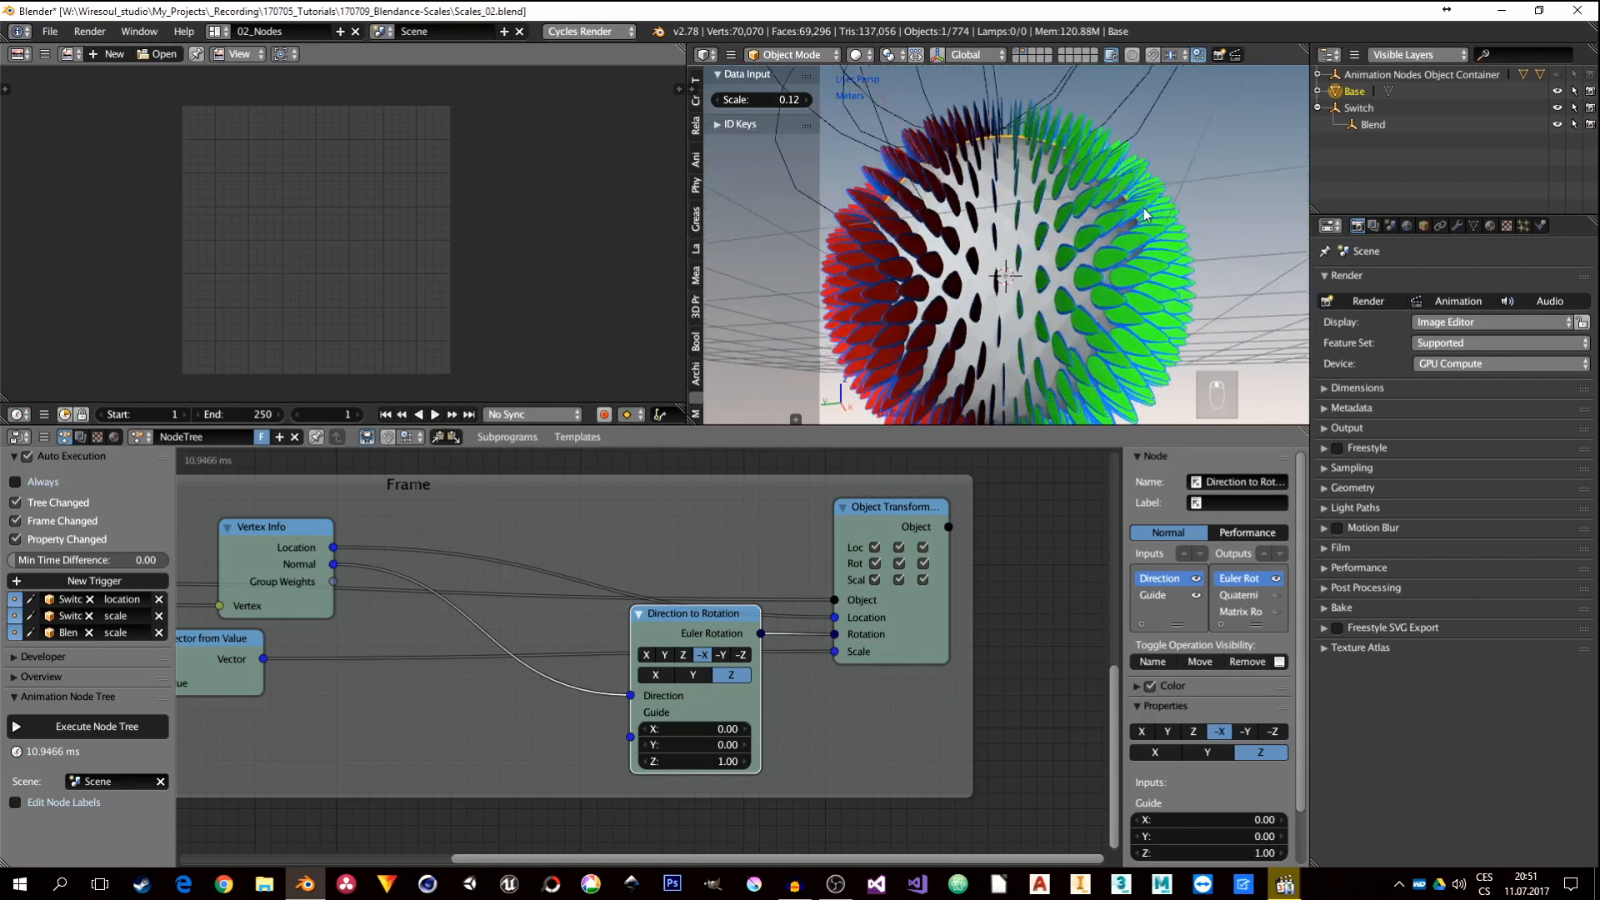
middle_click_drag(1145, 214, 1116, 265)
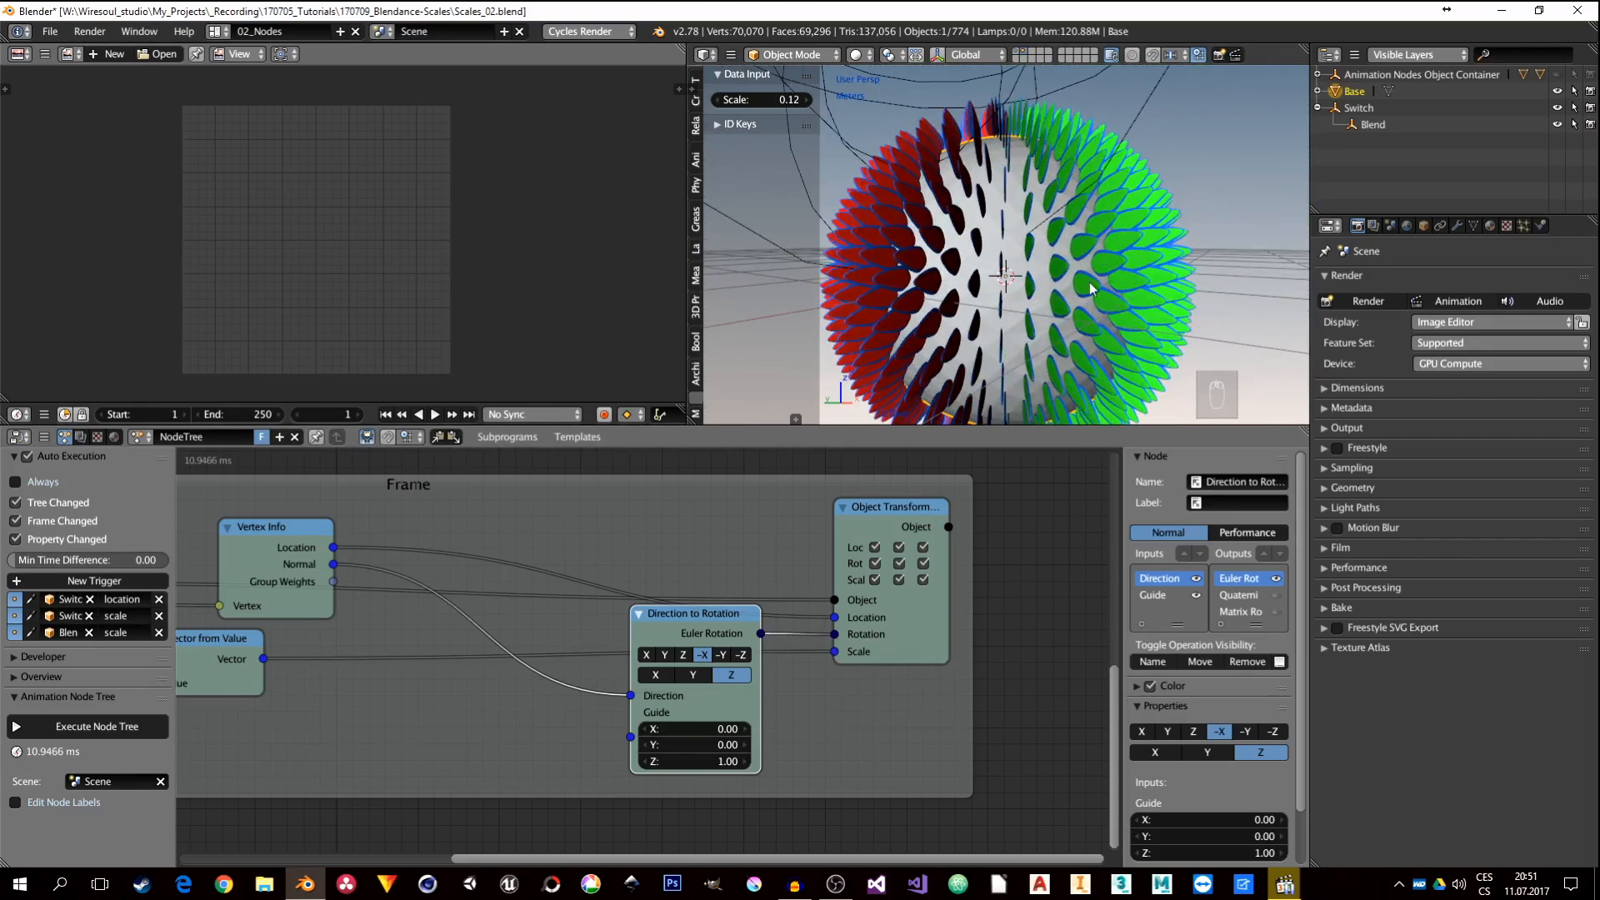
Step: Change the guide axis of the Direction to Rotation node to Y and check the scales from another angle
left_click(695, 675)
scroll(1086, 234, "down", 3)
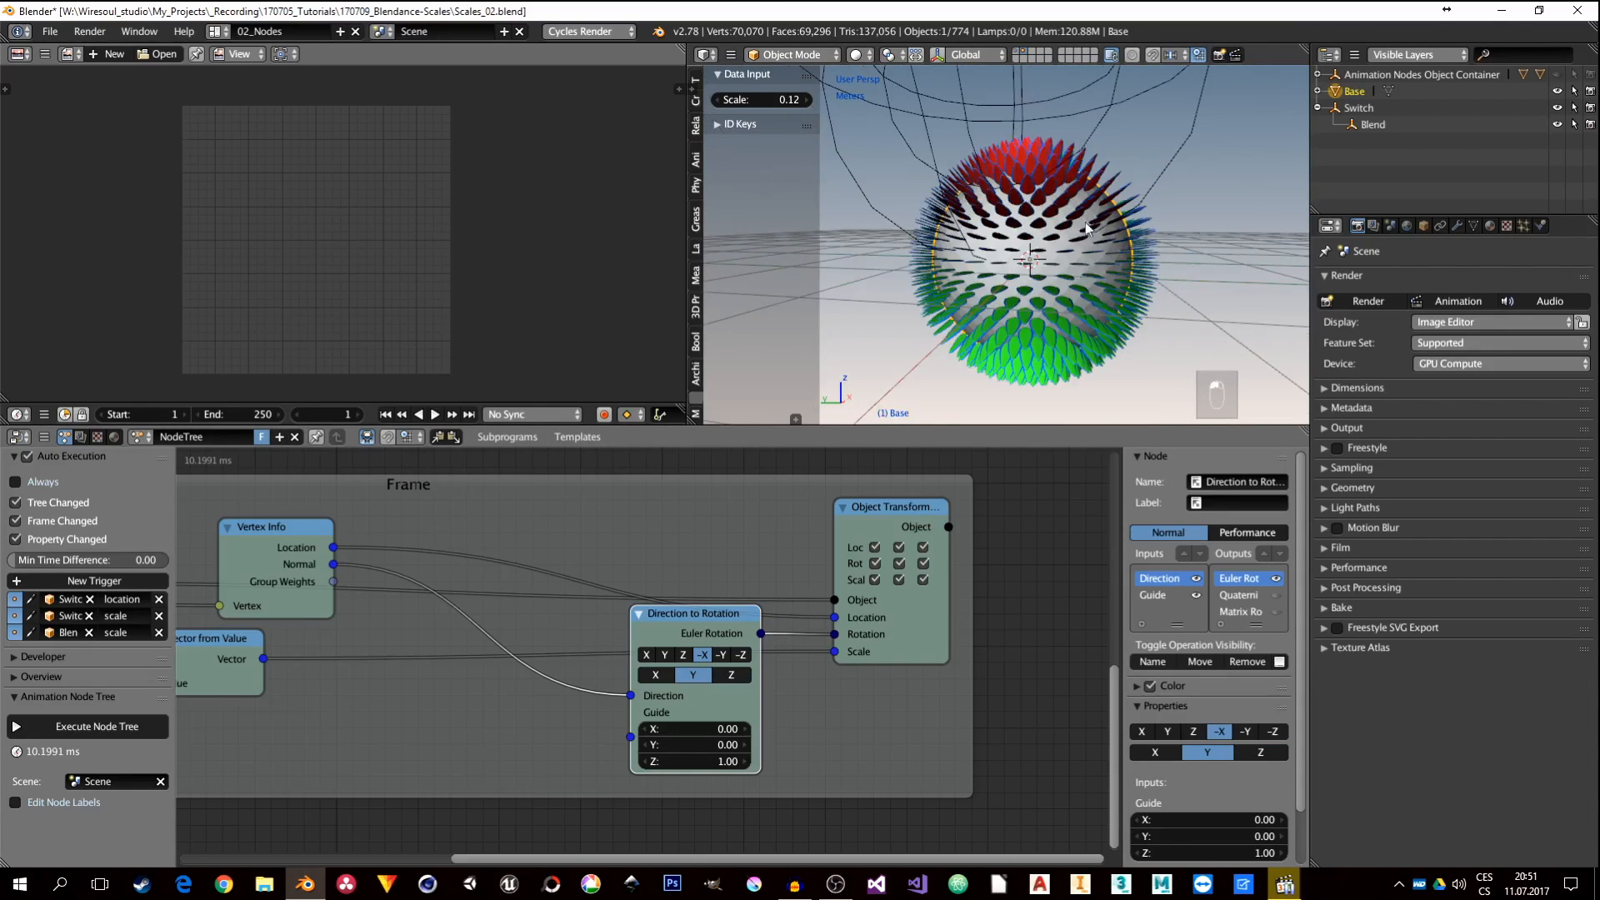
middle_click_drag(1086, 226, 1053, 268)
Step: Rearrange Direction to Rotation, Vertex Info and Object Transforms to leave free space before the Object Transforms node
left_click_drag(698, 612, 448, 684)
middle_click_drag(410, 610, 582, 586)
left_click(390, 509)
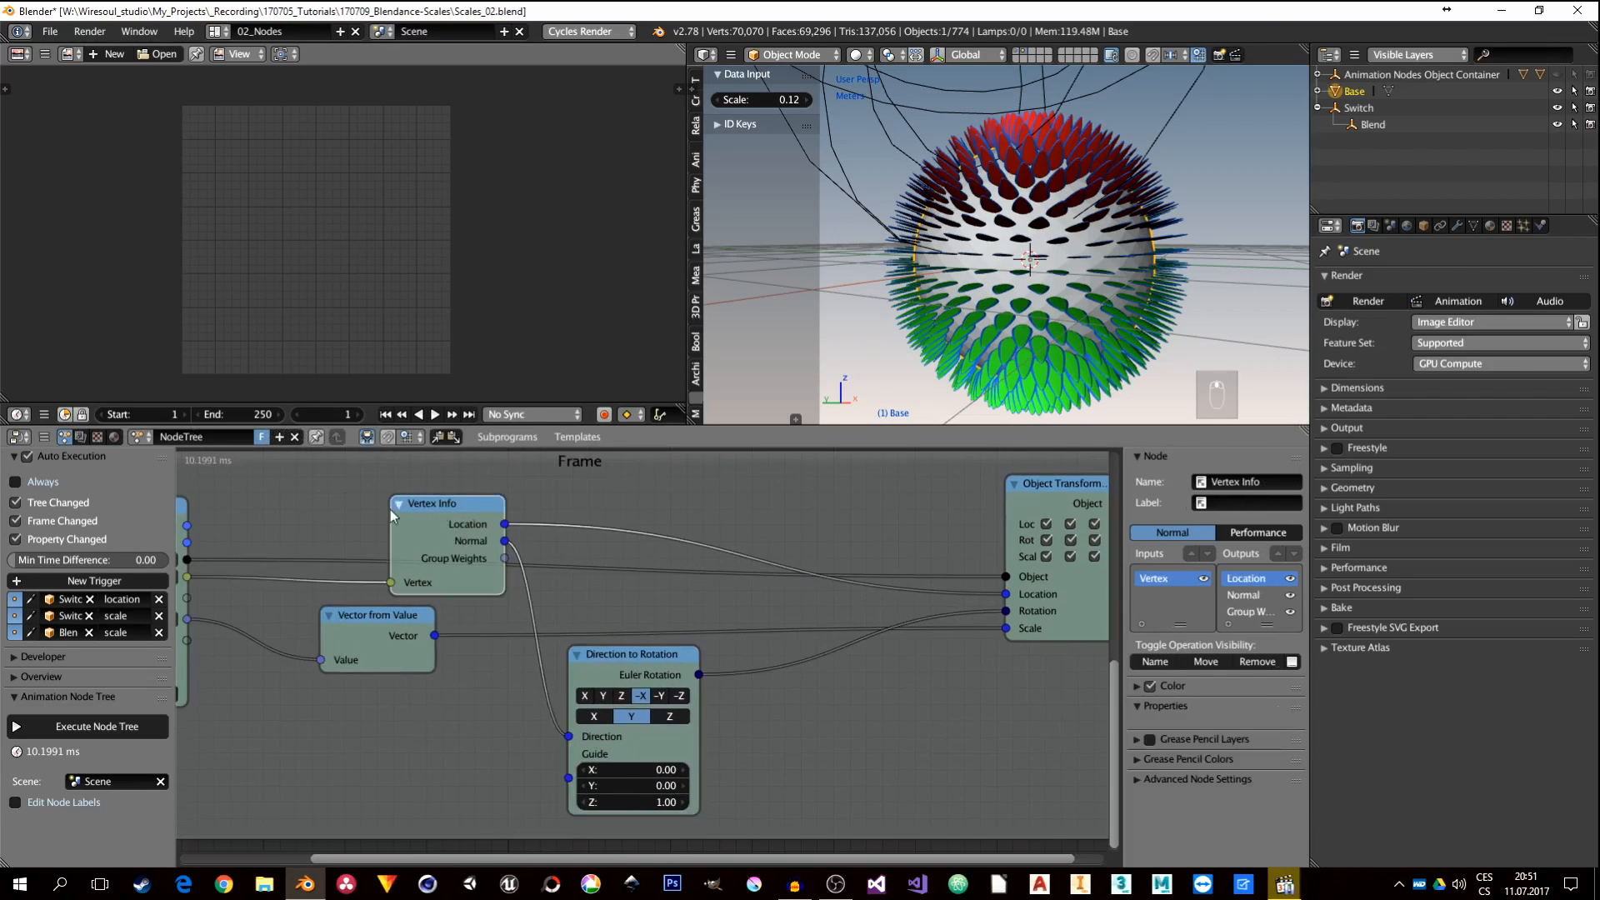
left_click_drag(390, 509, 324, 509)
middle_click_drag(927, 635, 788, 625)
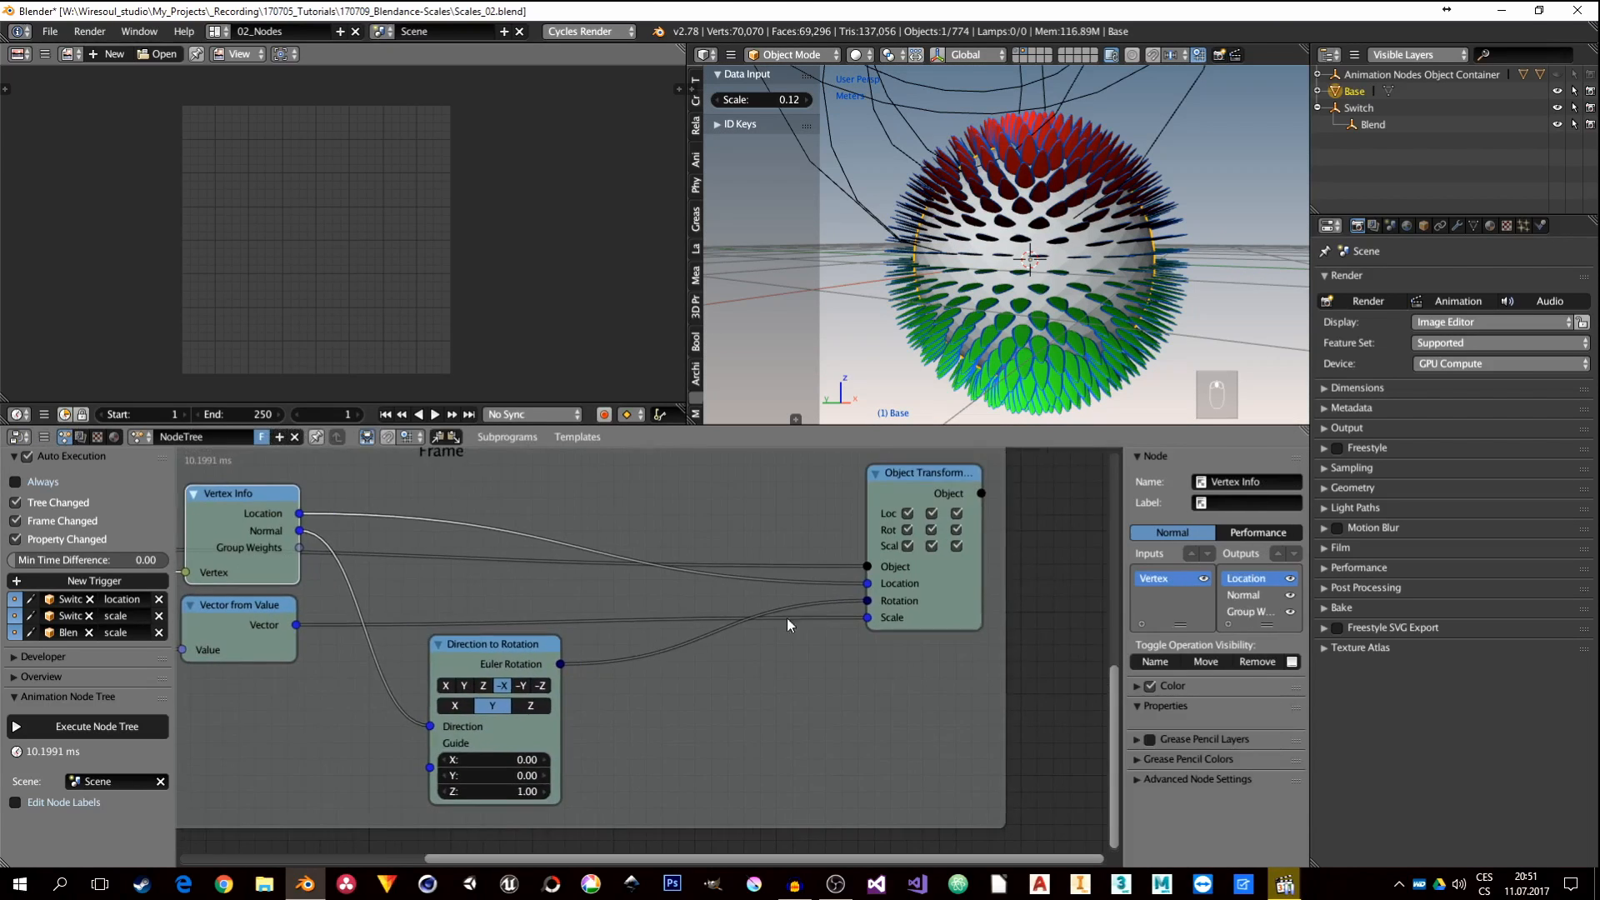
left_click_drag(910, 474, 998, 470)
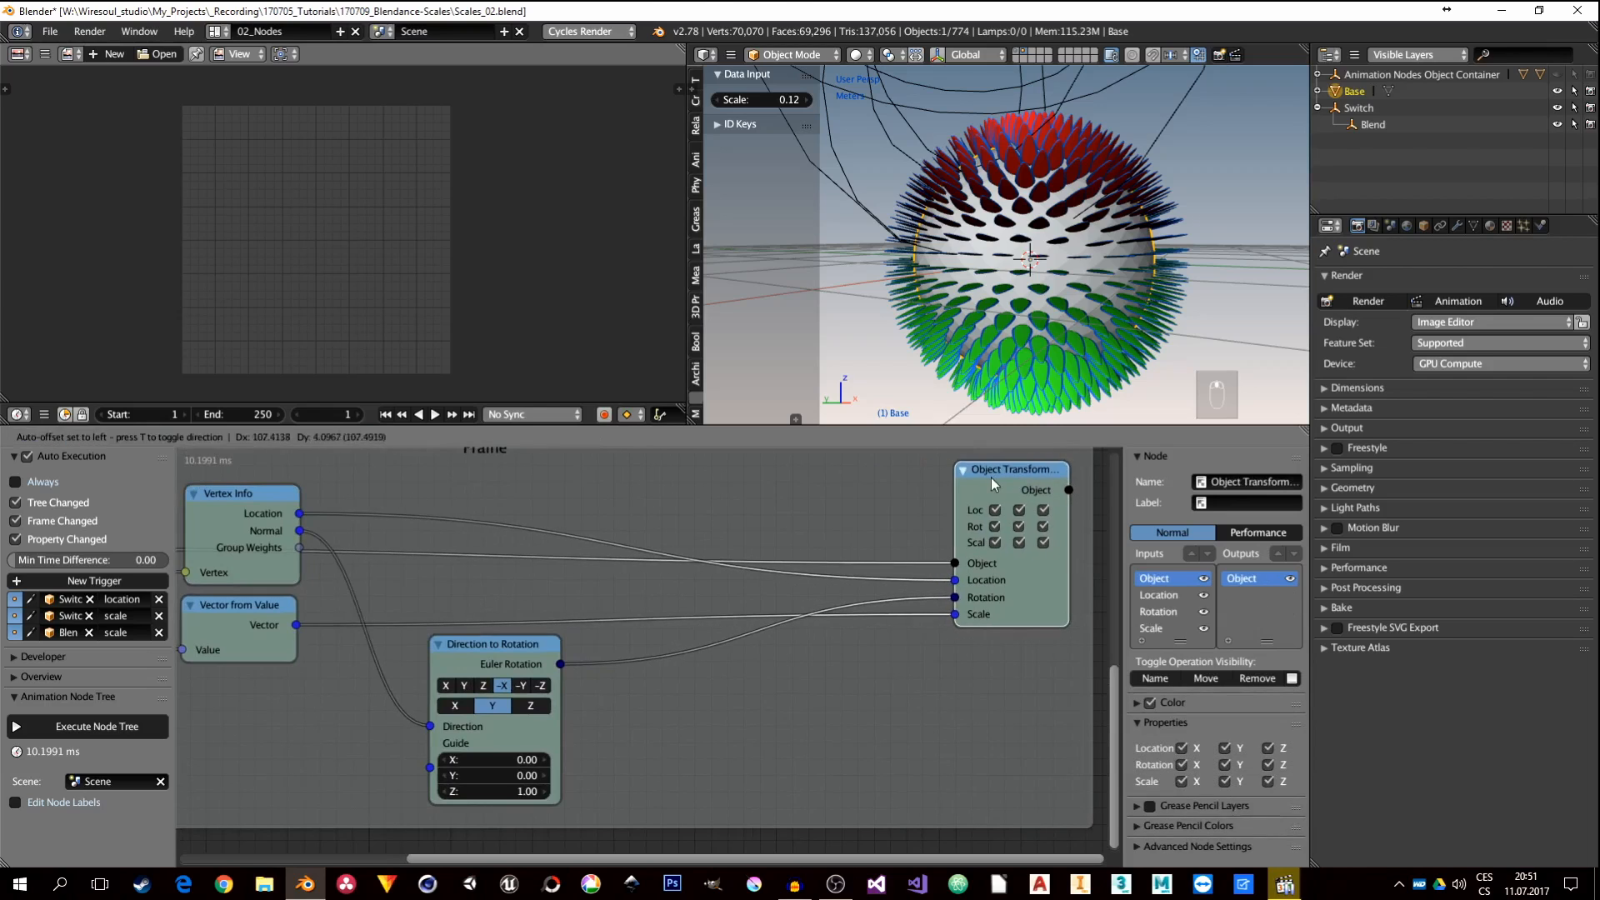
Step: Try guide axis Z on the Direction to Rotation node, return it to Y and inspect the scales
left_click(528, 708)
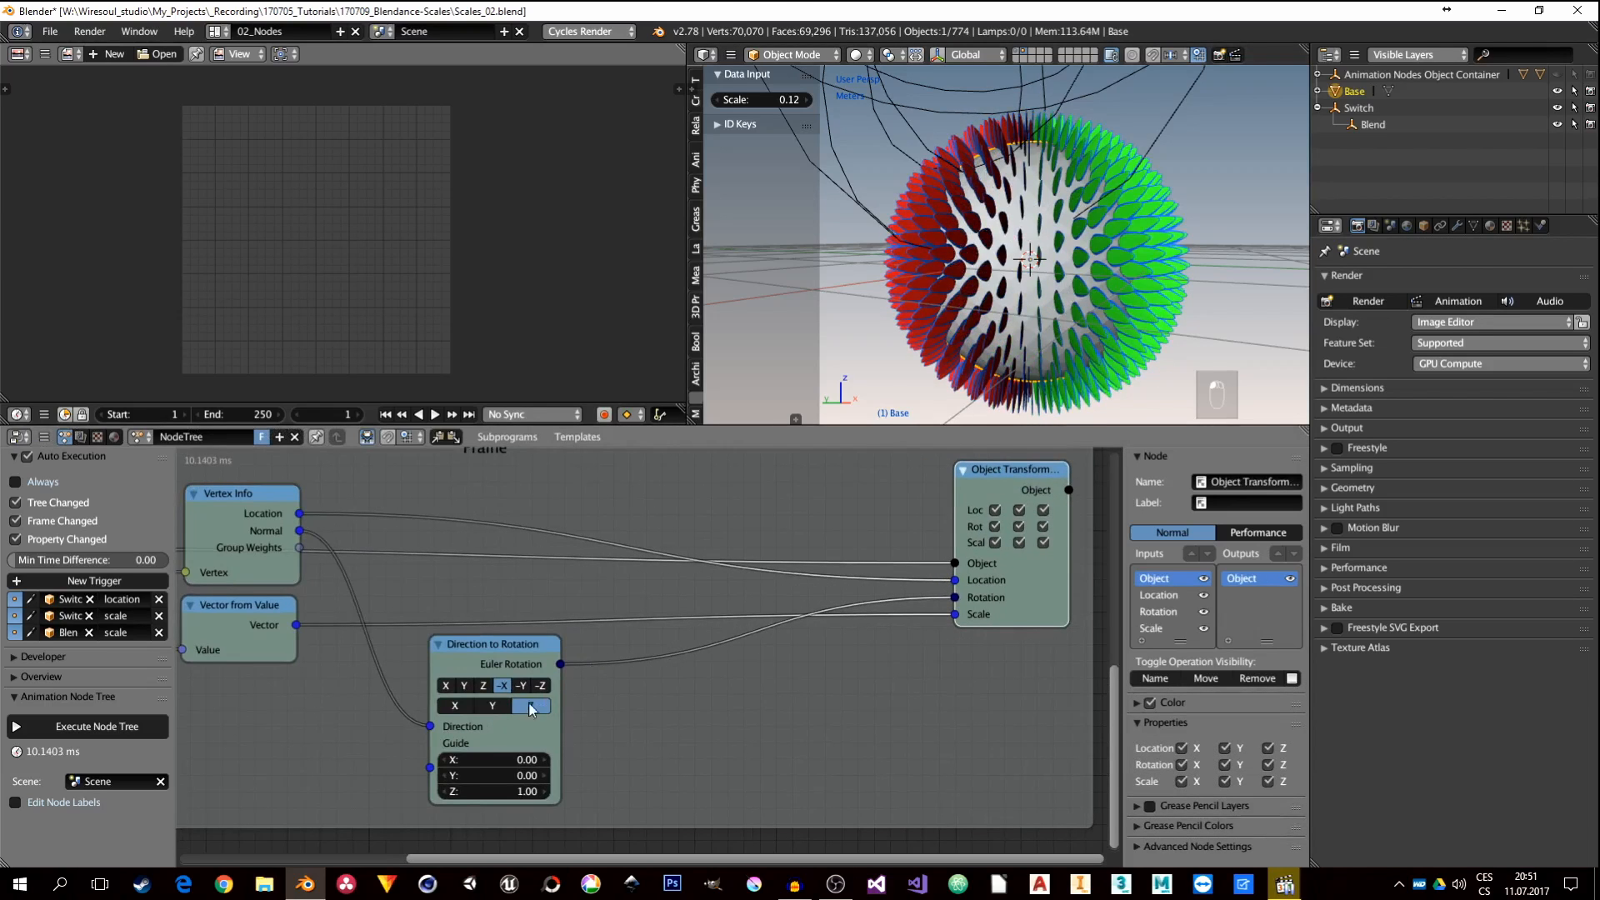
left_click(505, 708)
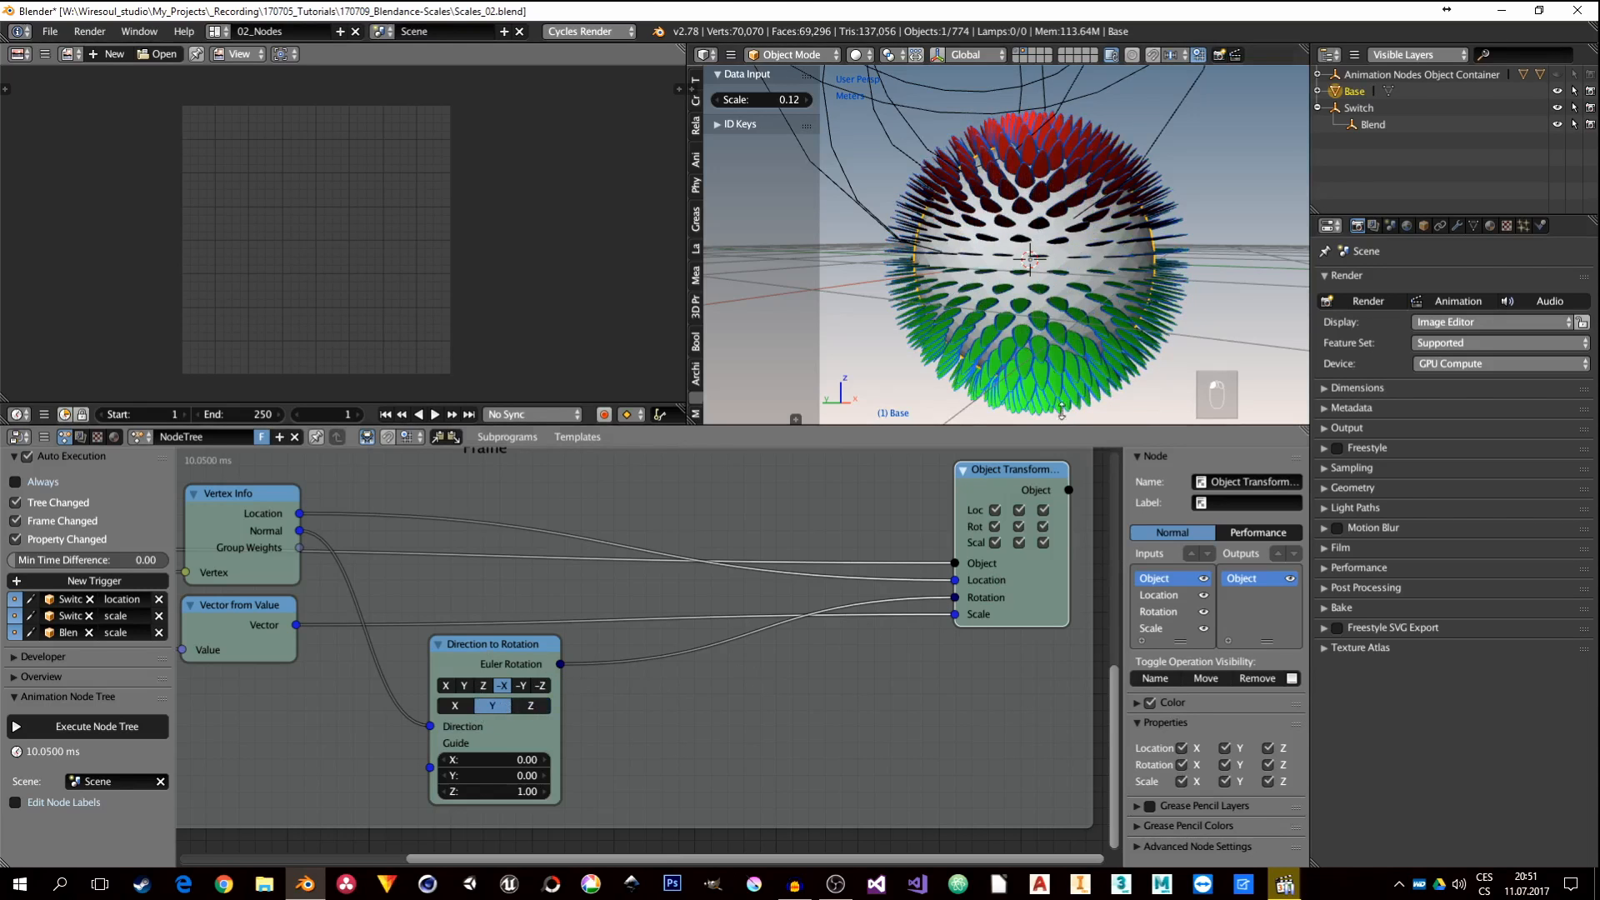
middle_click_drag(1061, 410, 1085, 269)
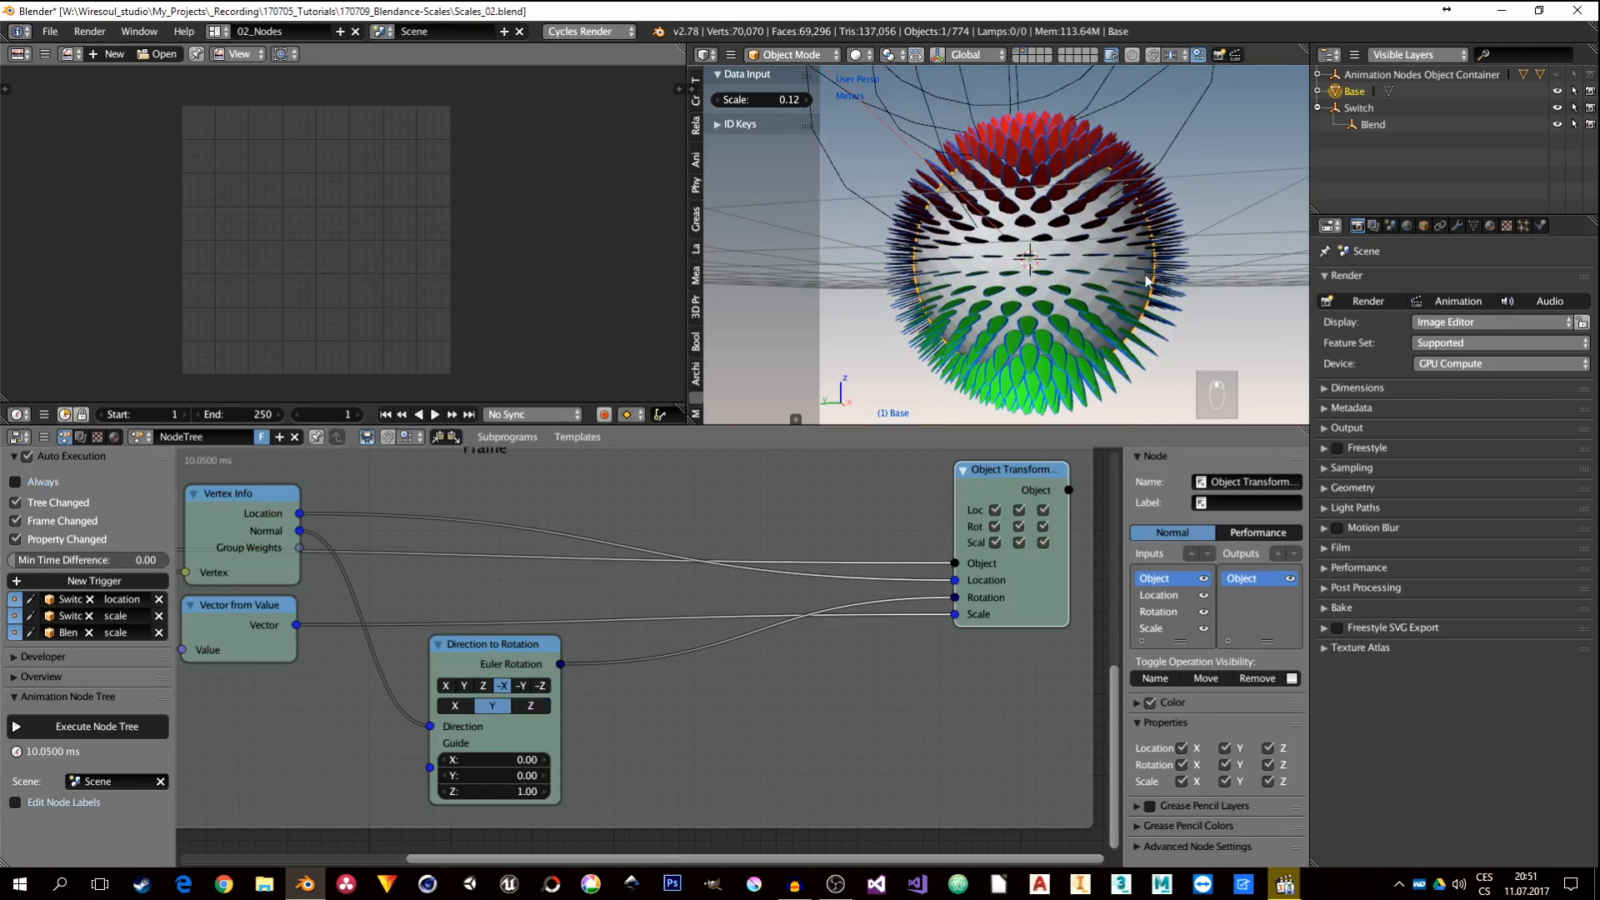
Step: Insert Separate Euler and Combine Euler nodes between Direction to Rotation and Object Transforms, linking X, Y and Z straight through
key("shift+a")
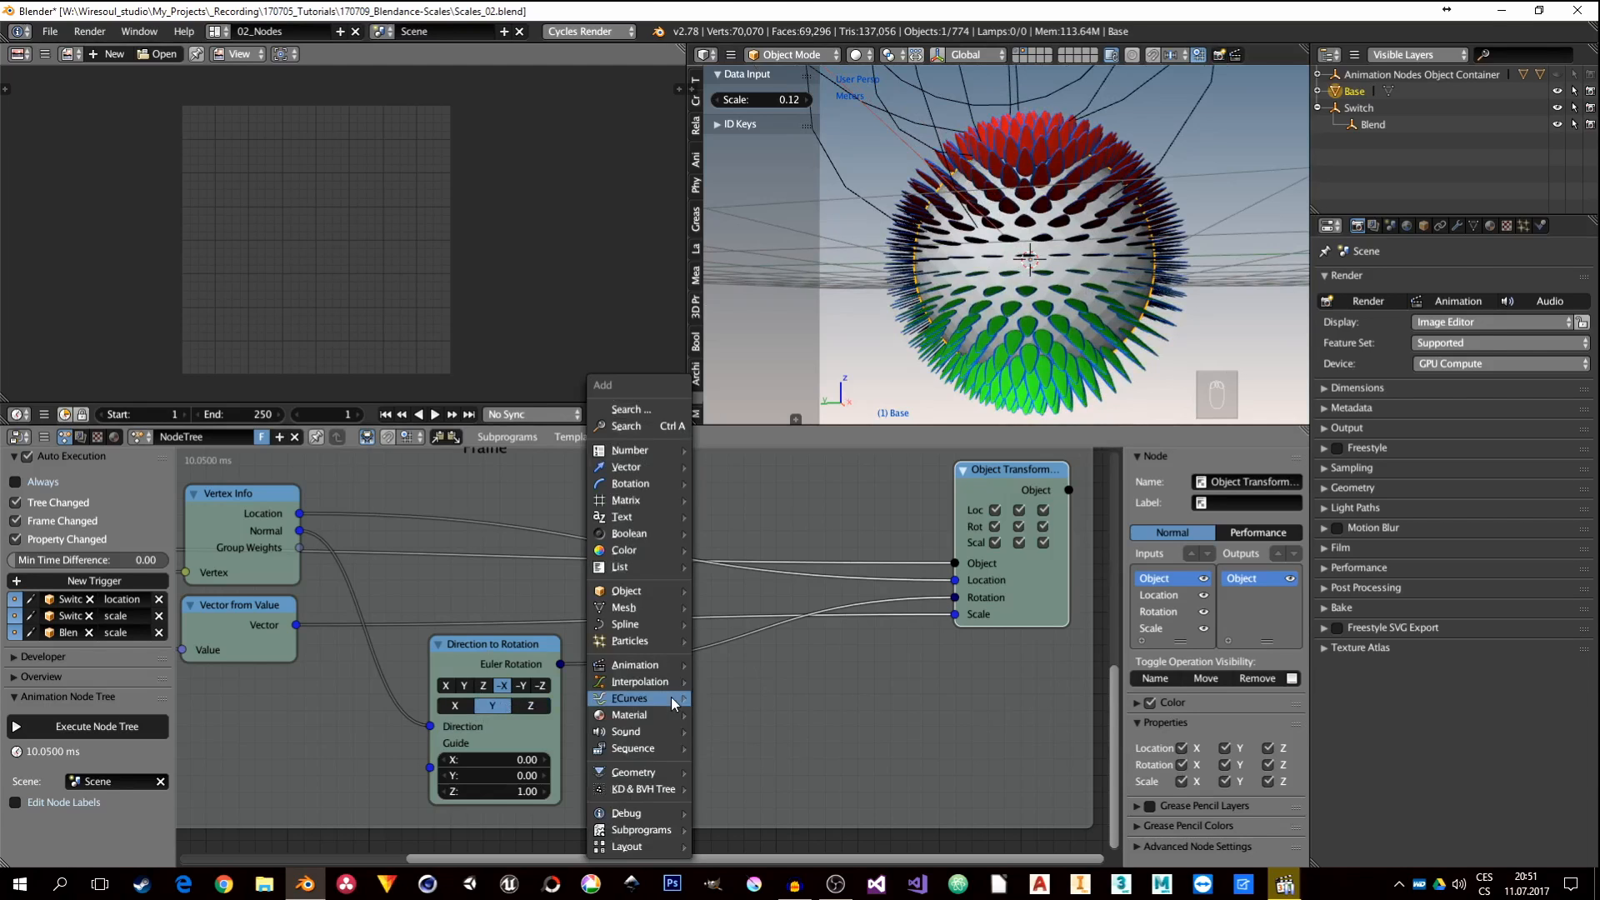
mouse_move(633, 483)
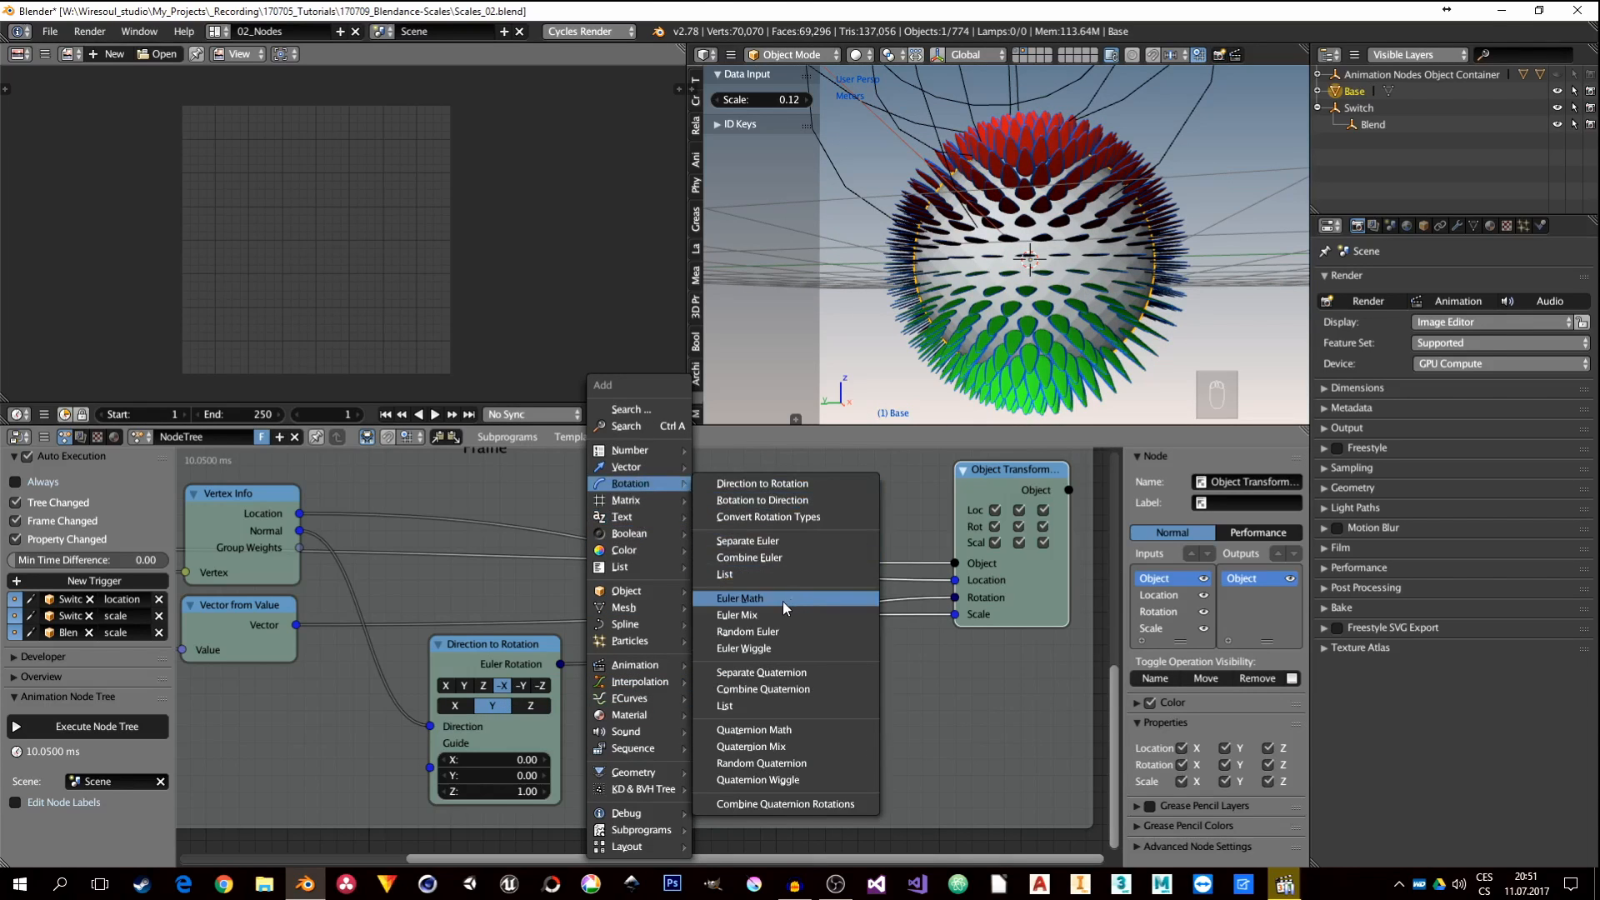
left_click(770, 542)
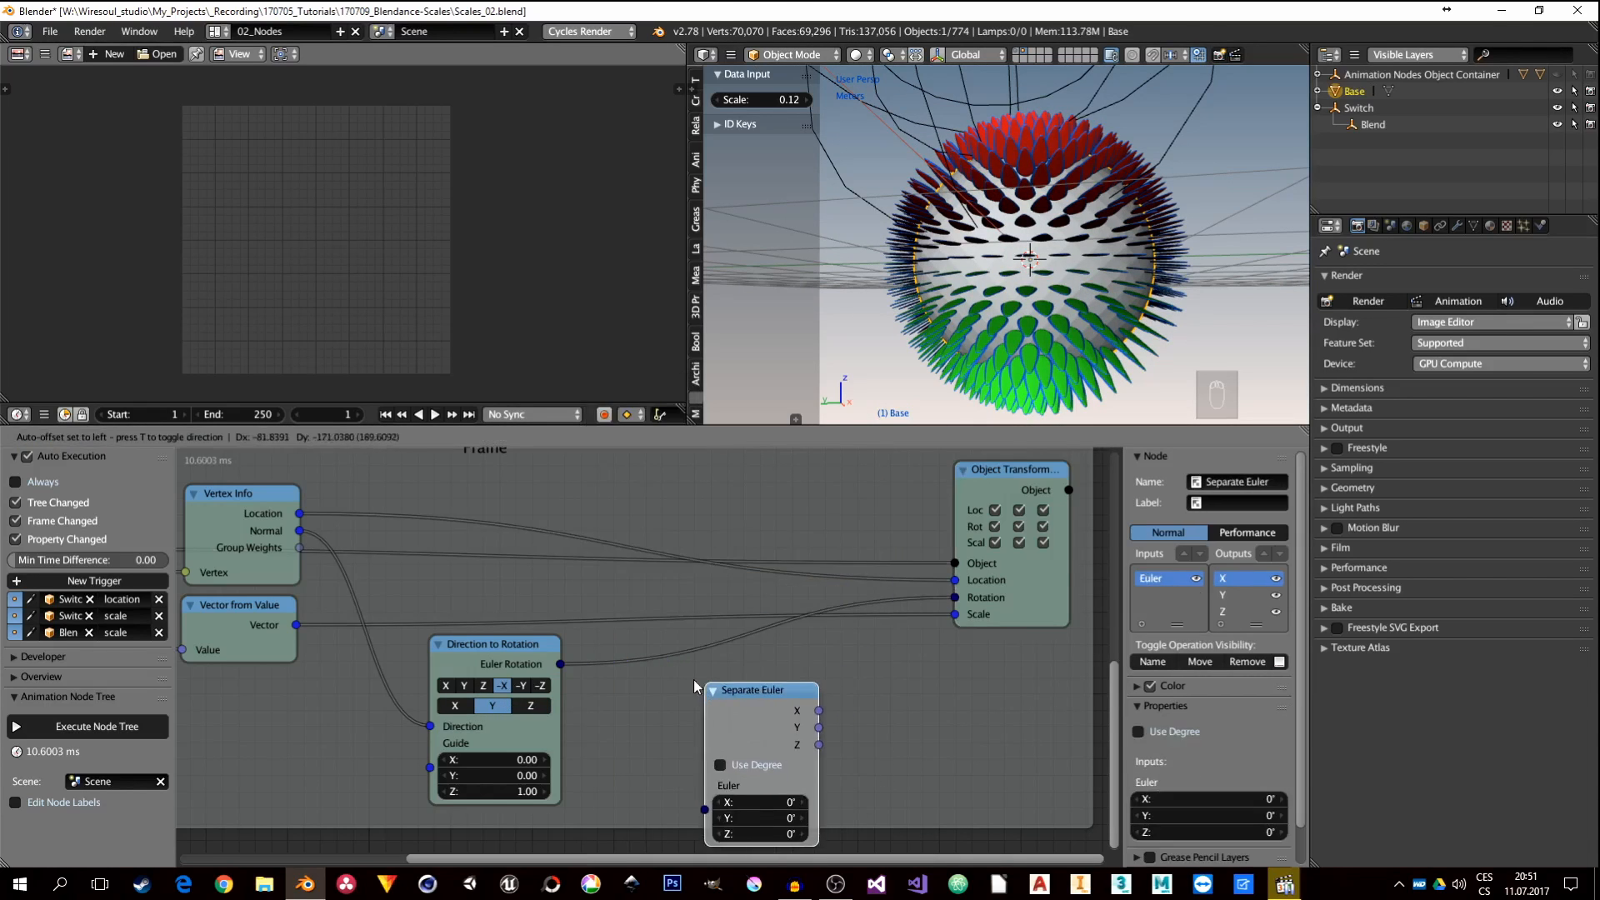
left_click(641, 653)
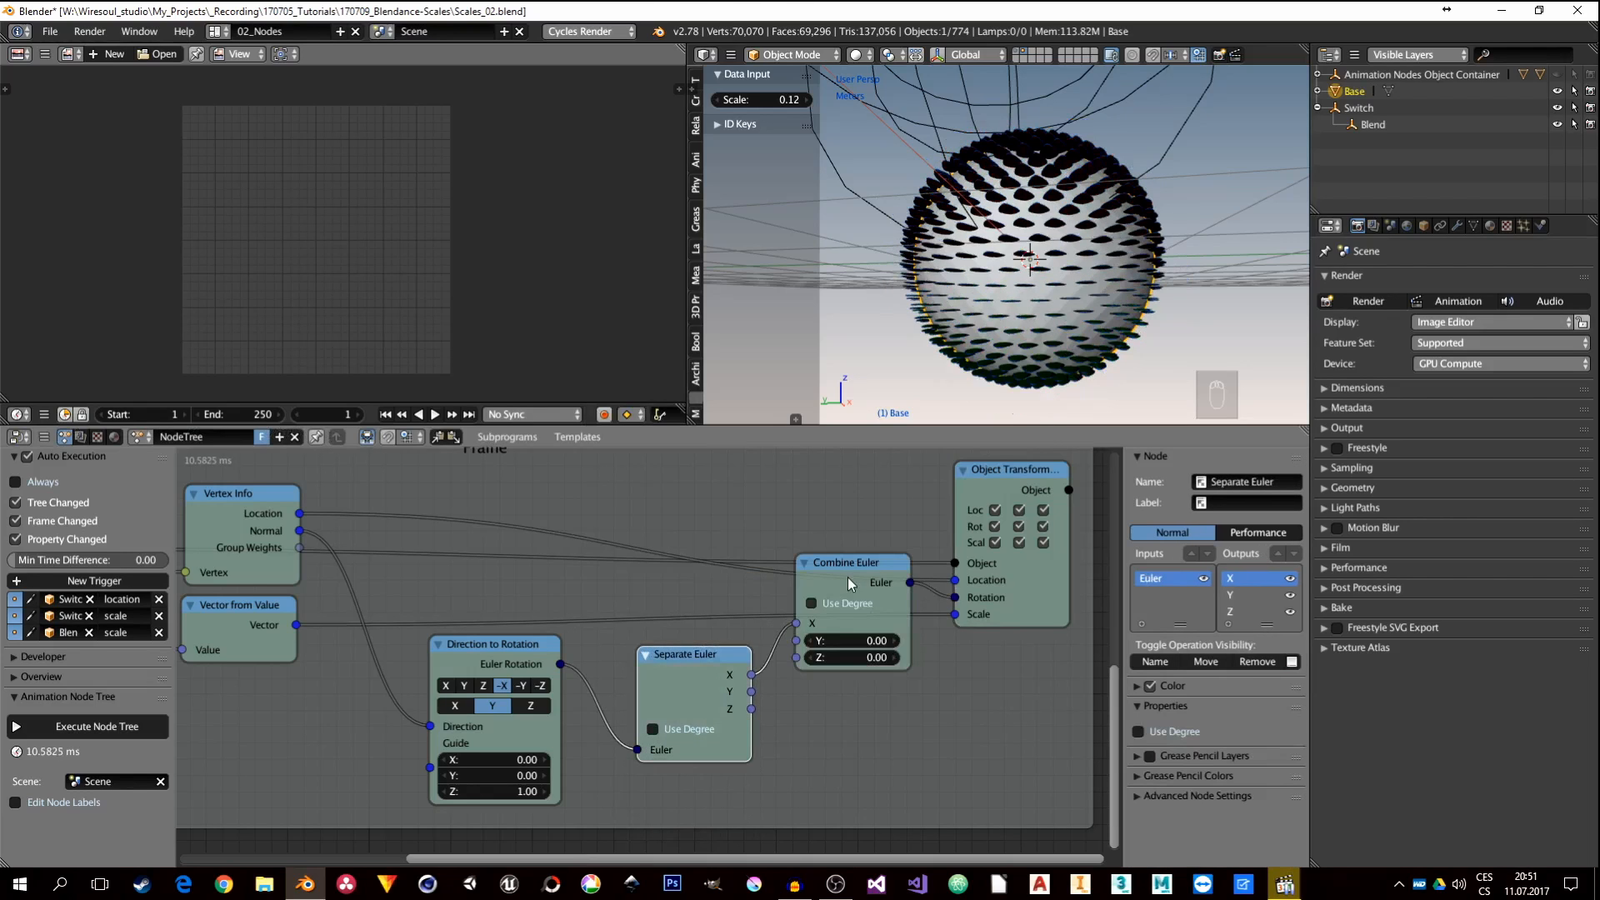
left_click_drag(848, 577, 864, 663)
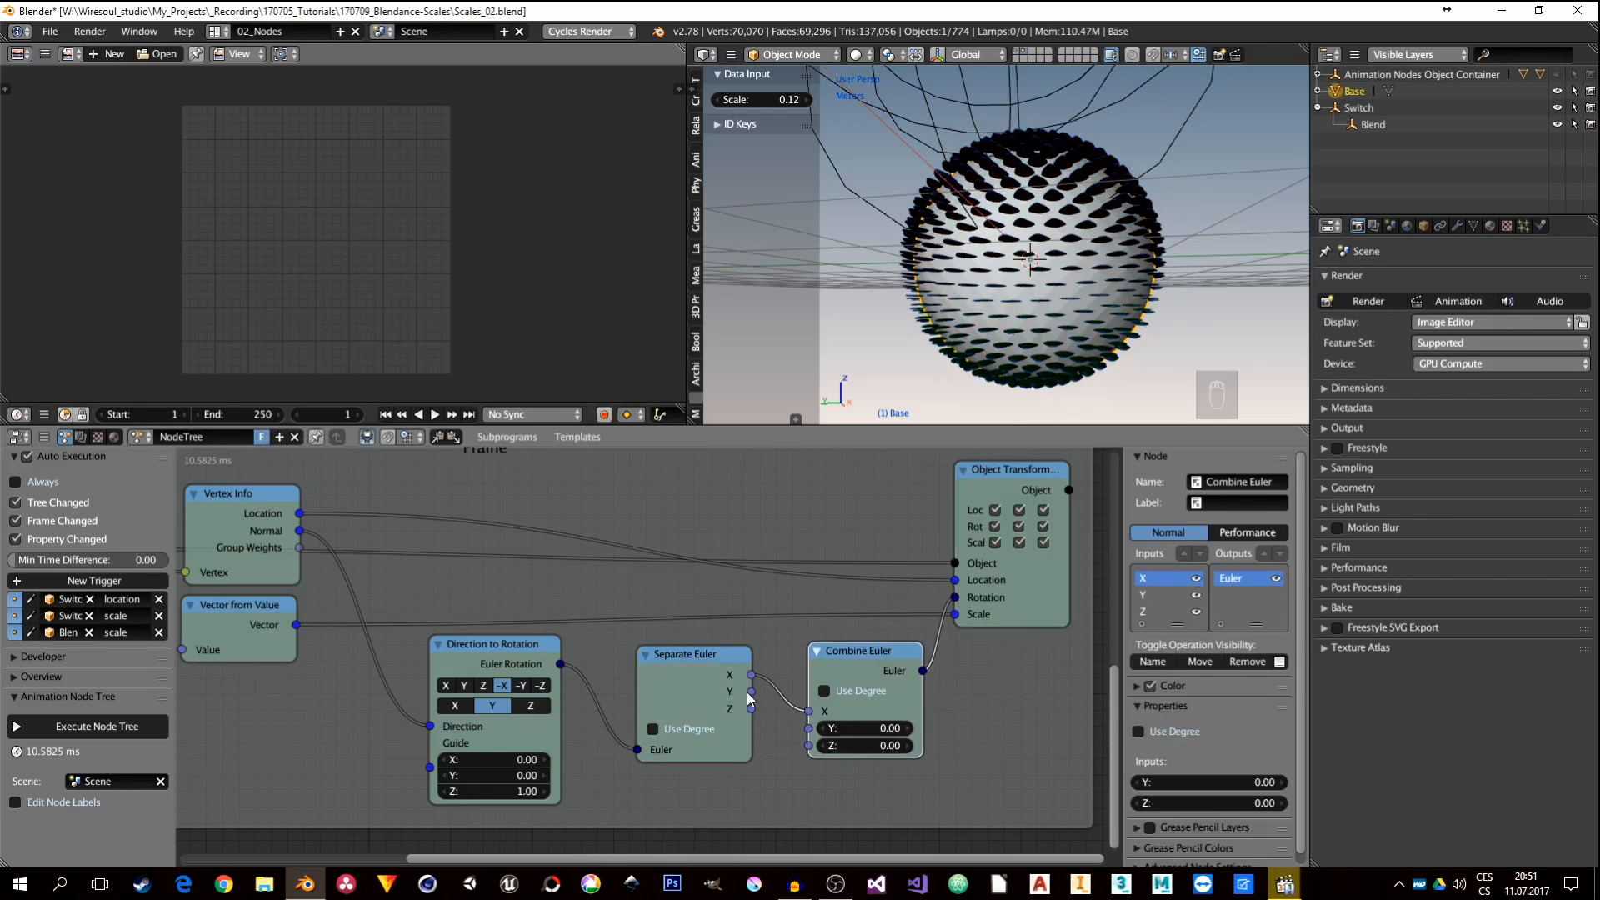
left_click_drag(751, 692, 808, 745)
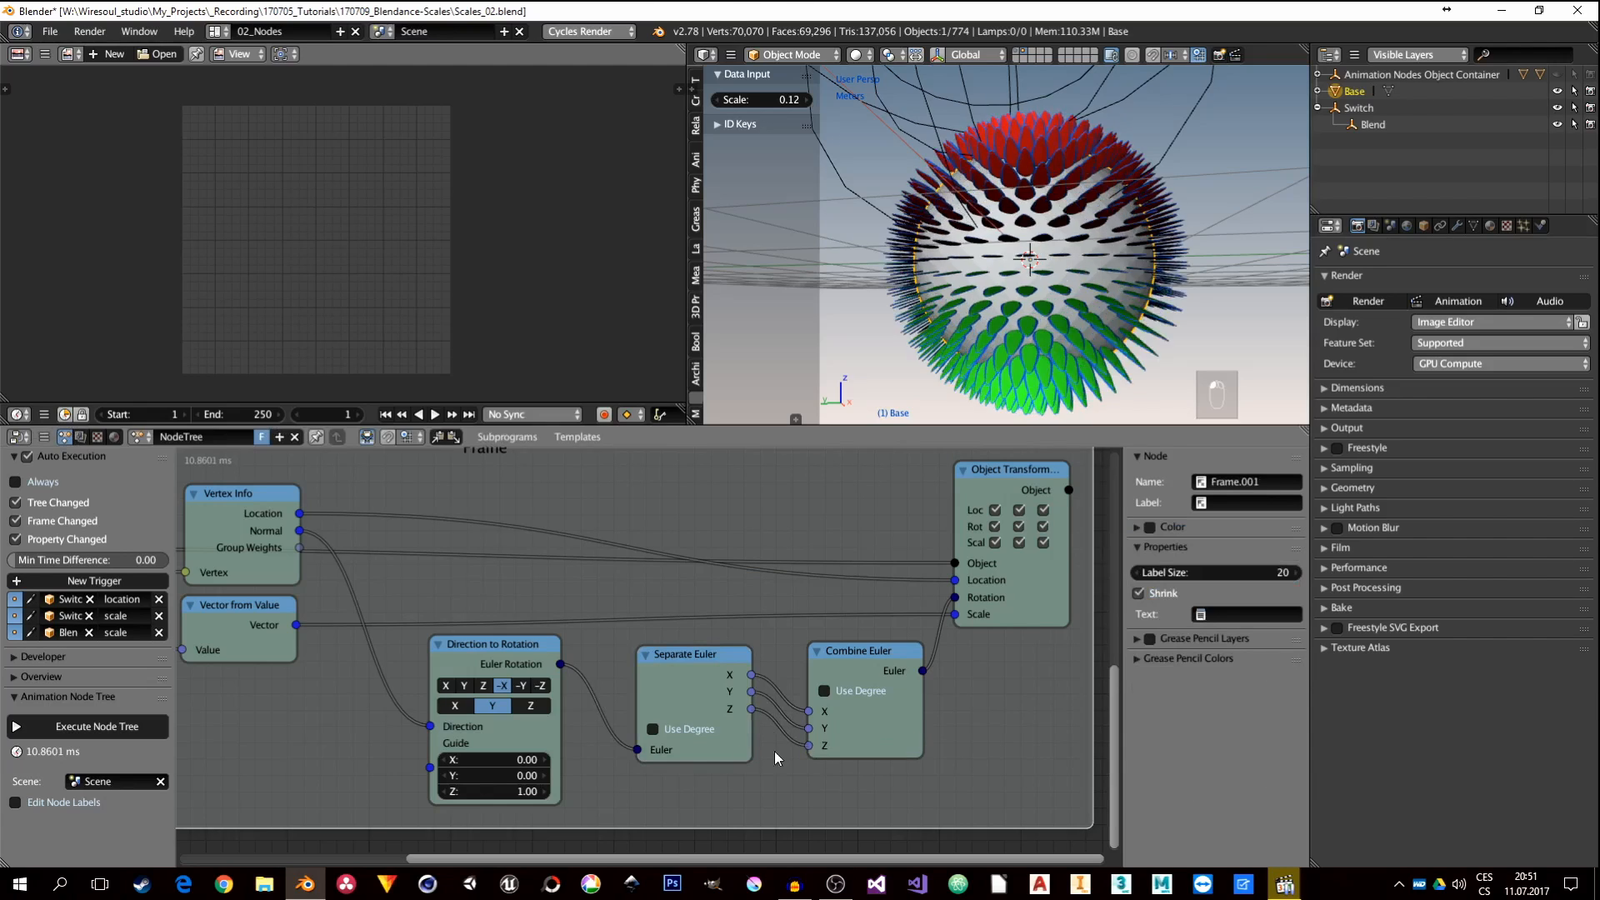
Step: Enable Use Degree on the Separate Euler and Combine Euler nodes and move the two nodes apart
left_click(652, 730)
left_click(824, 691)
left_click_drag(694, 661, 642, 653)
left_click_drag(837, 657, 857, 650)
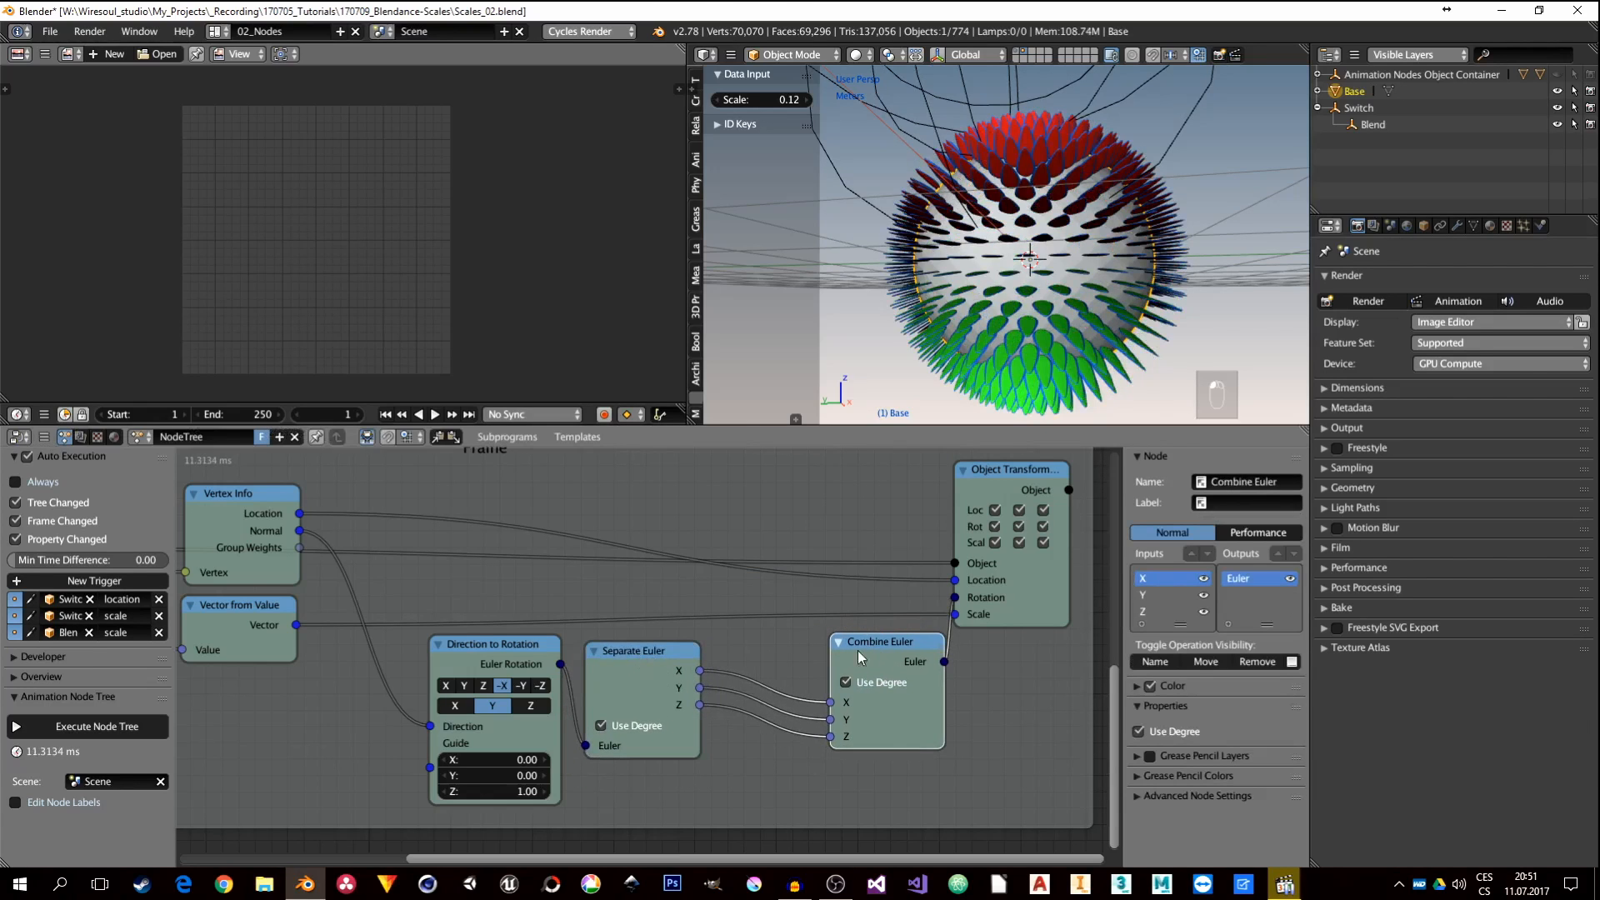
left_click(627, 659)
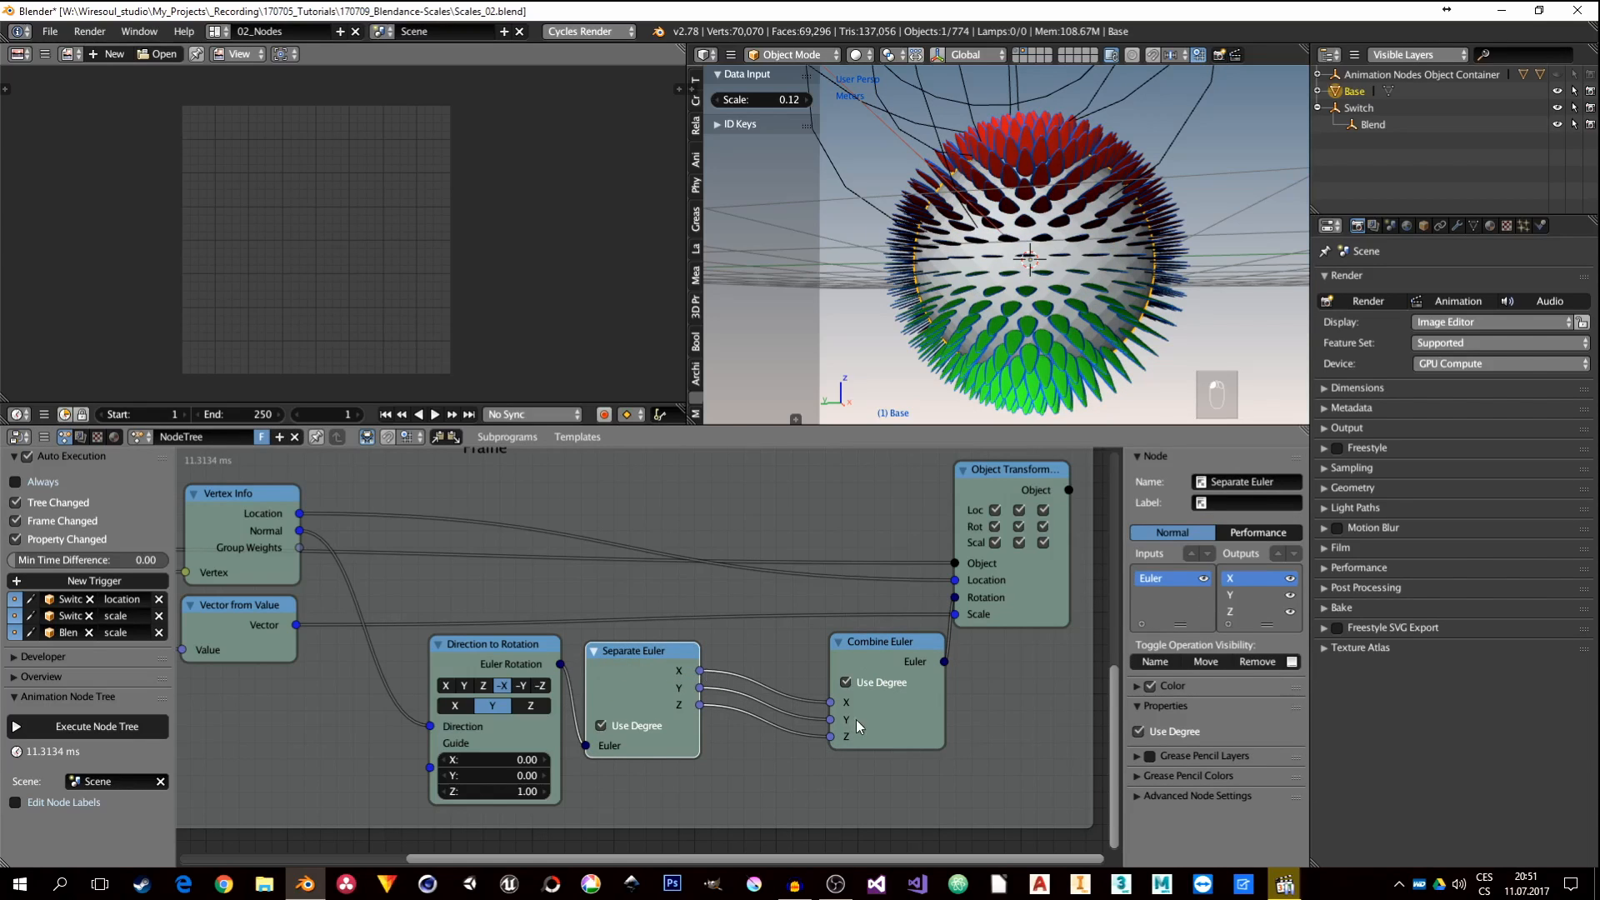
Step: Insert a Math node set to Add into the Z link between Separate Euler and Combine Euler, with B at 69.46
middle_click_drag(761, 752, 747, 738)
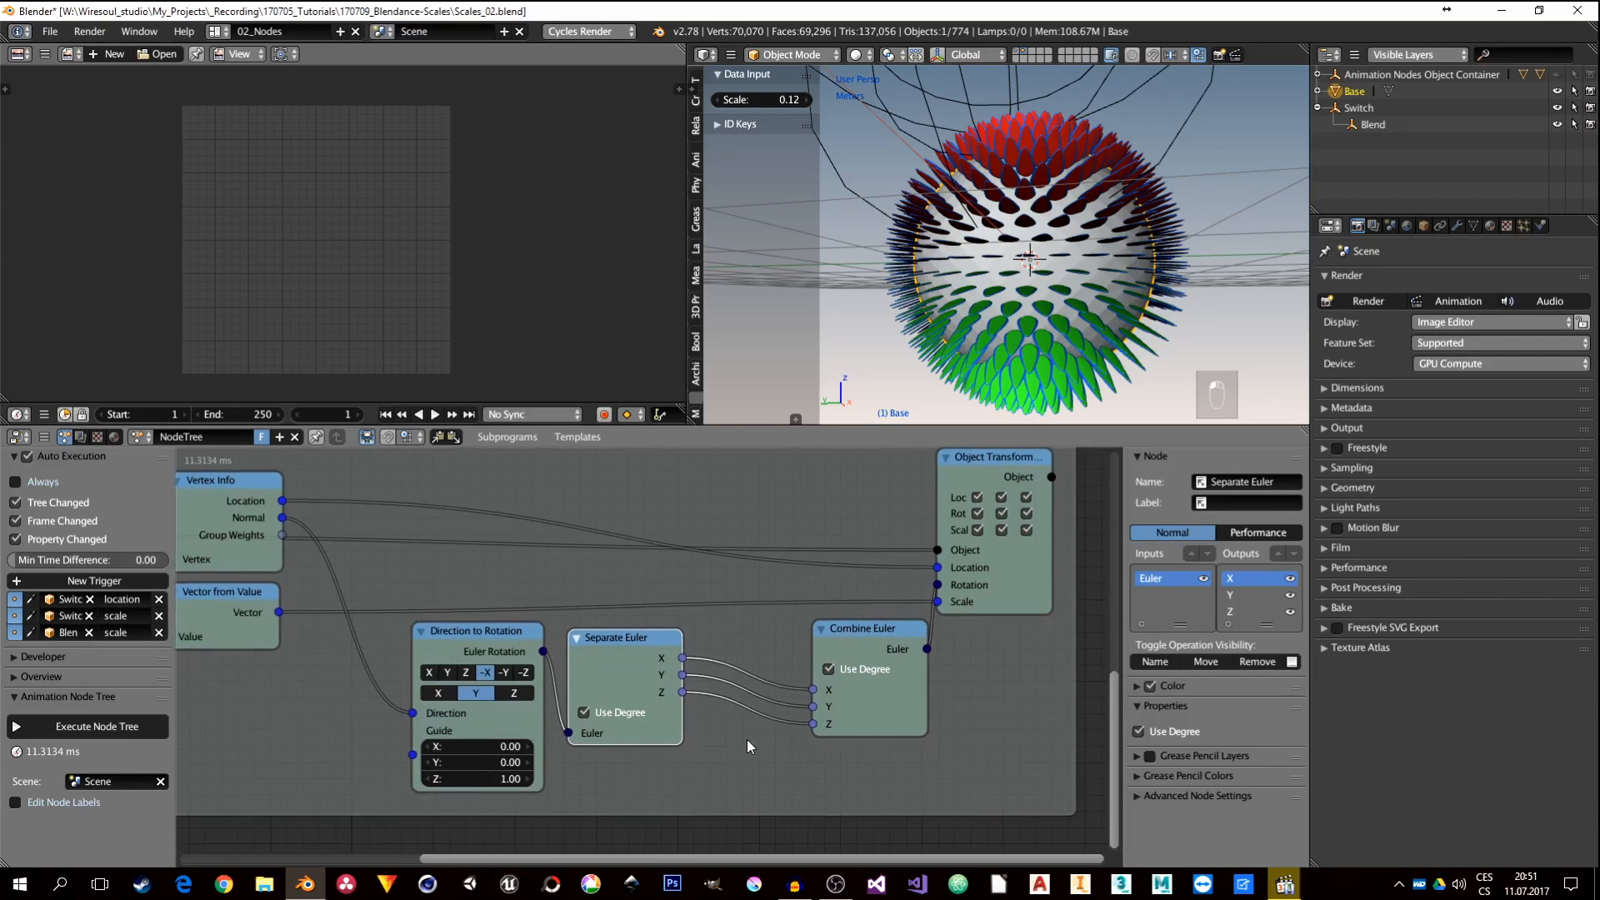
scroll(750, 715, "up", 2)
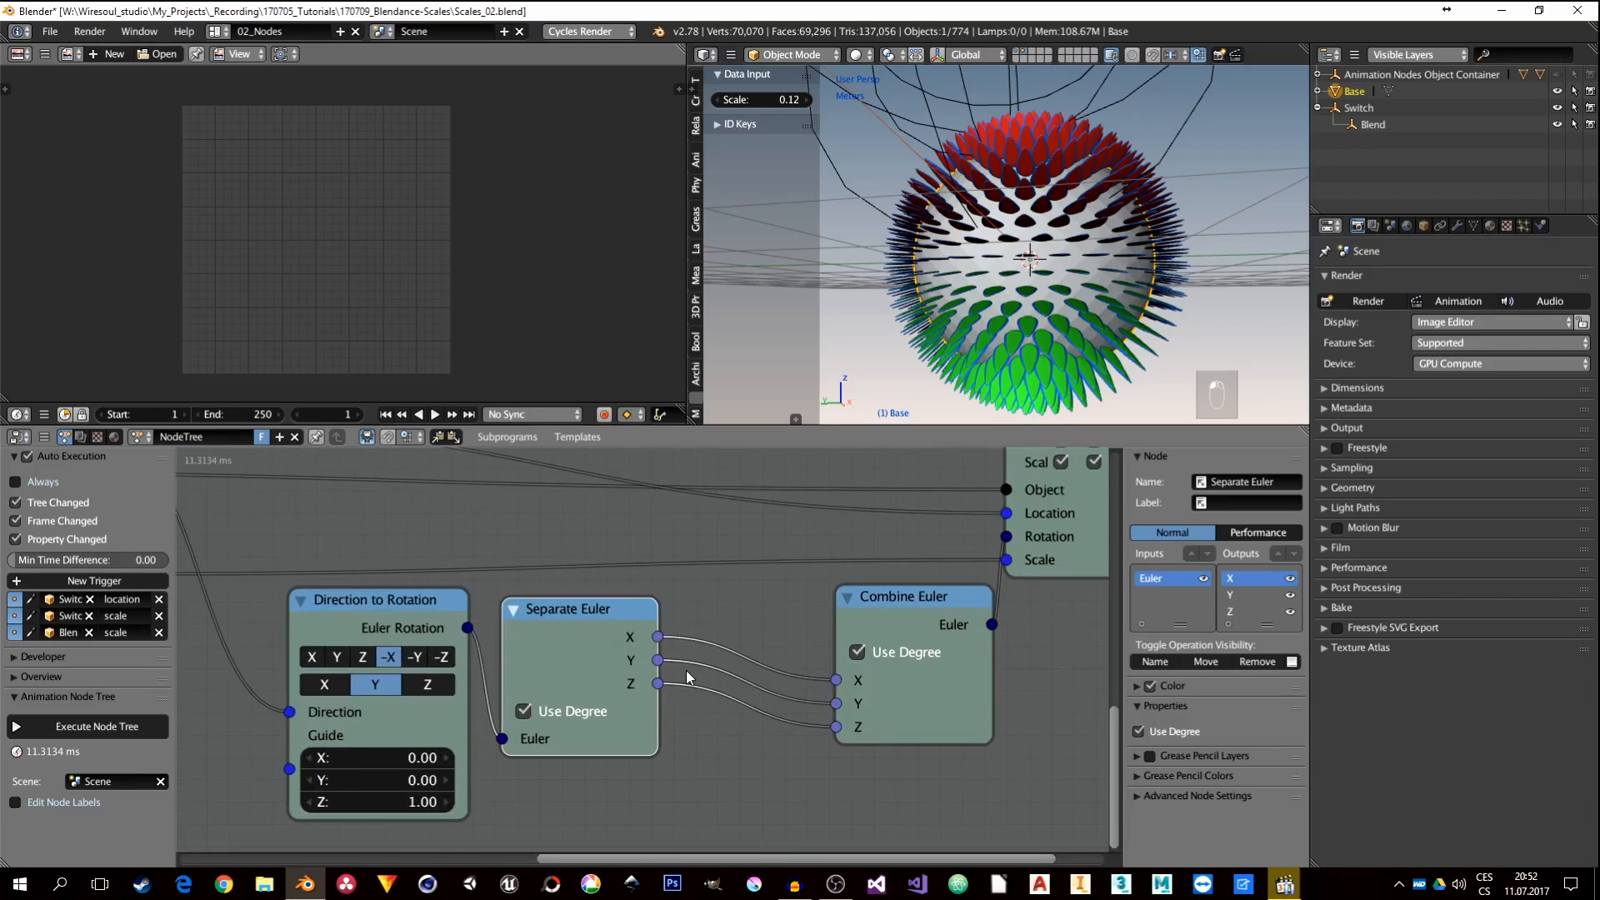
key("shift+a")
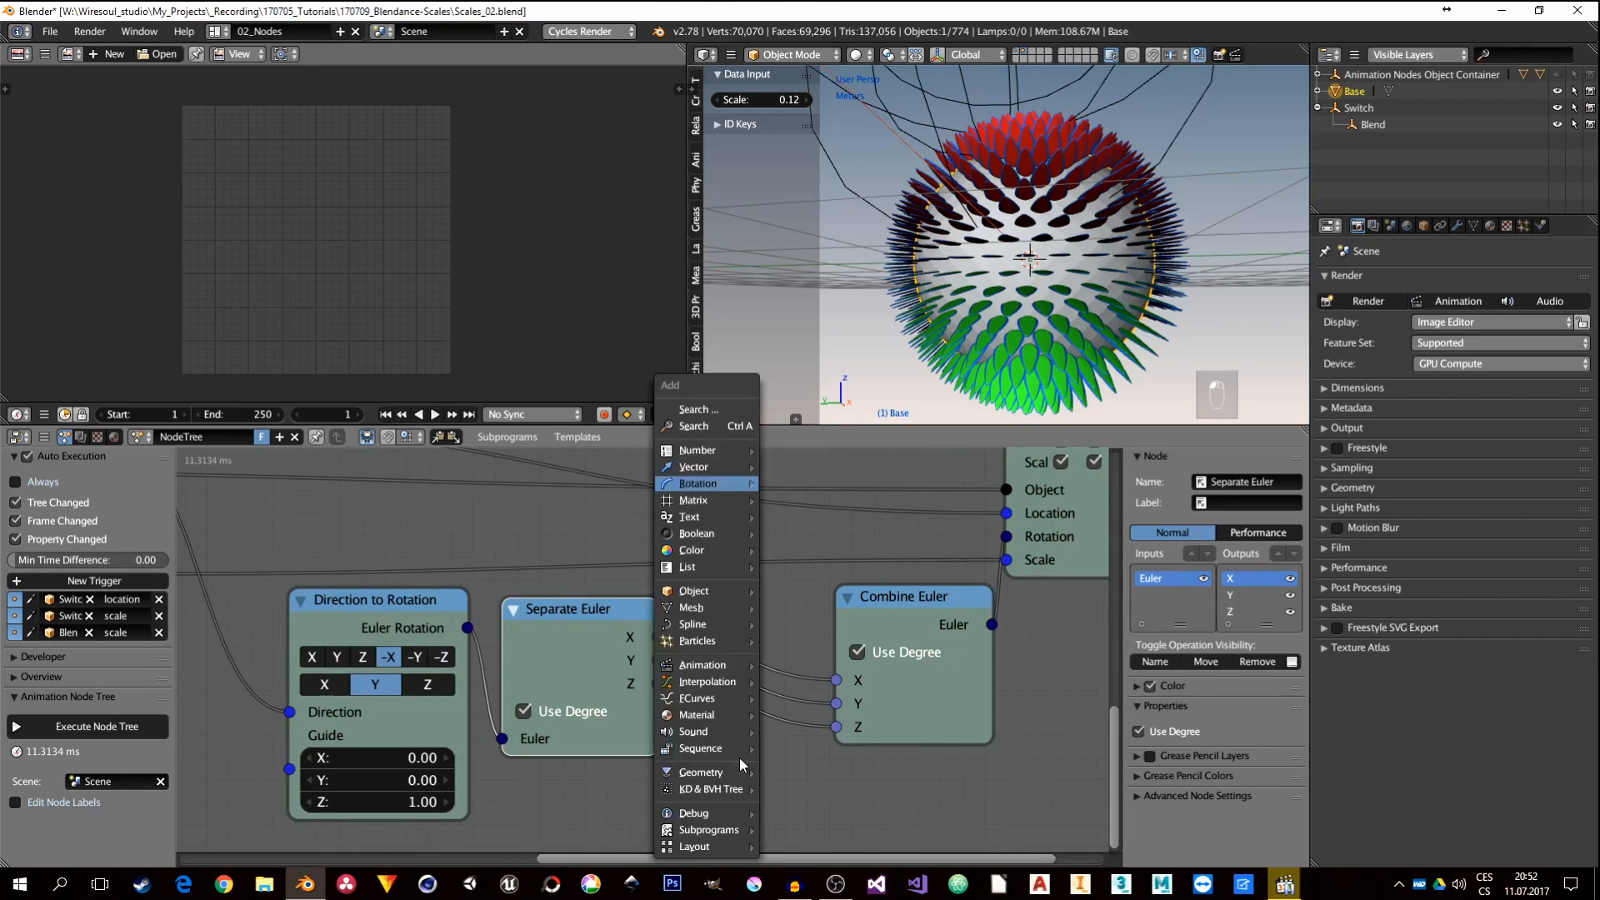
mouse_move(705, 453)
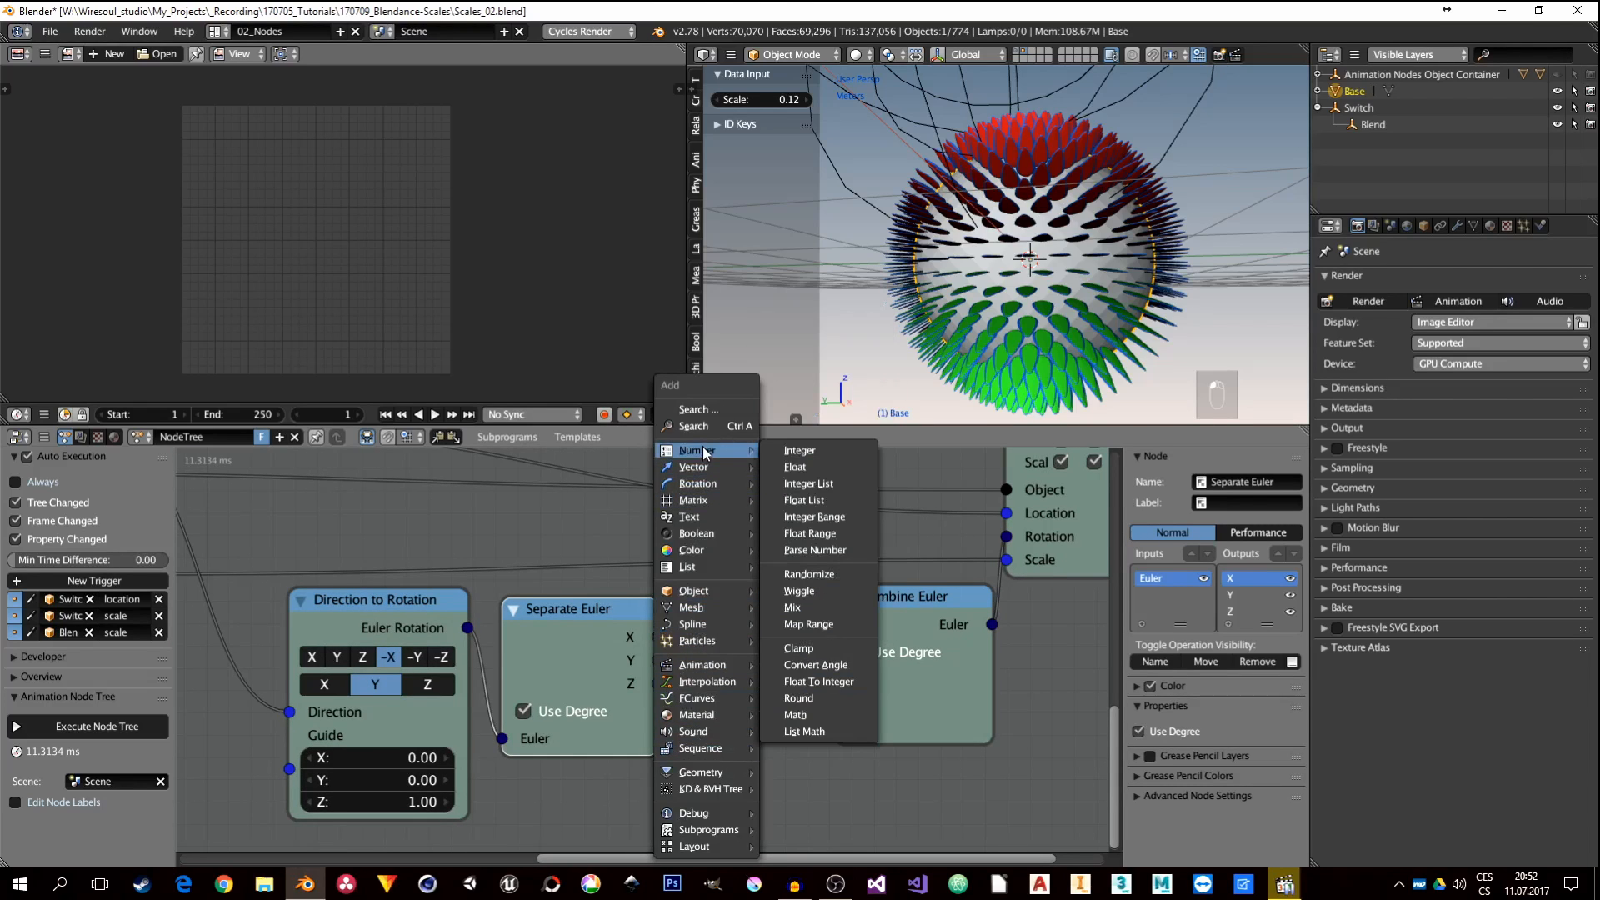
left_click(800, 714)
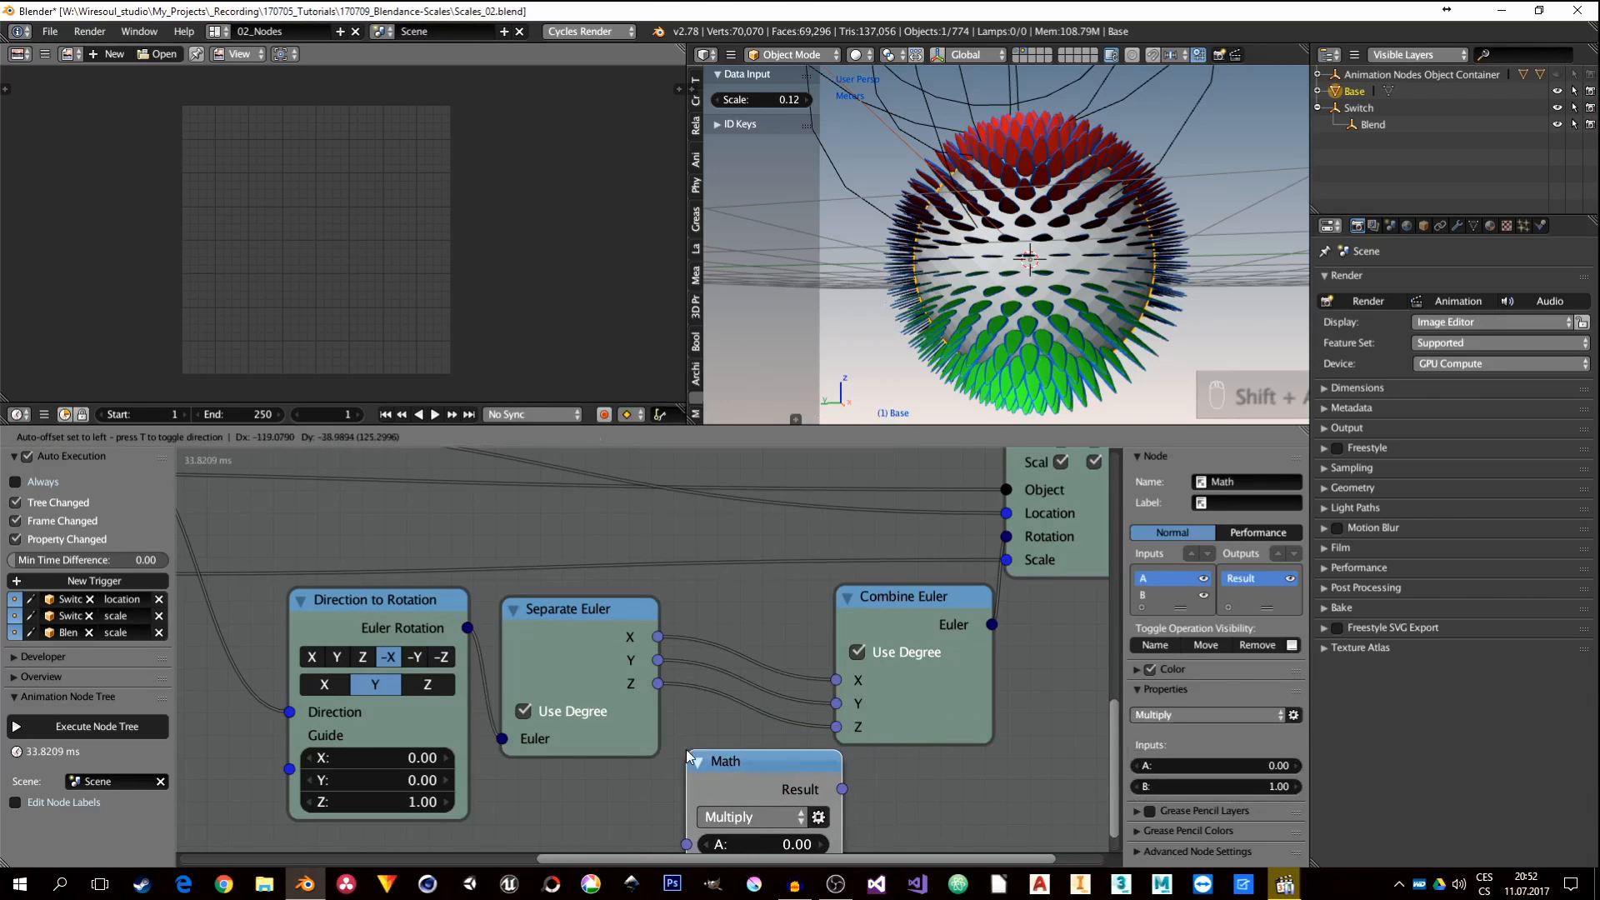
left_click(733, 754)
left_click(783, 814)
left_click(759, 789)
left_click_drag(751, 769, 657, 721)
left_click_drag(659, 820, 792, 820)
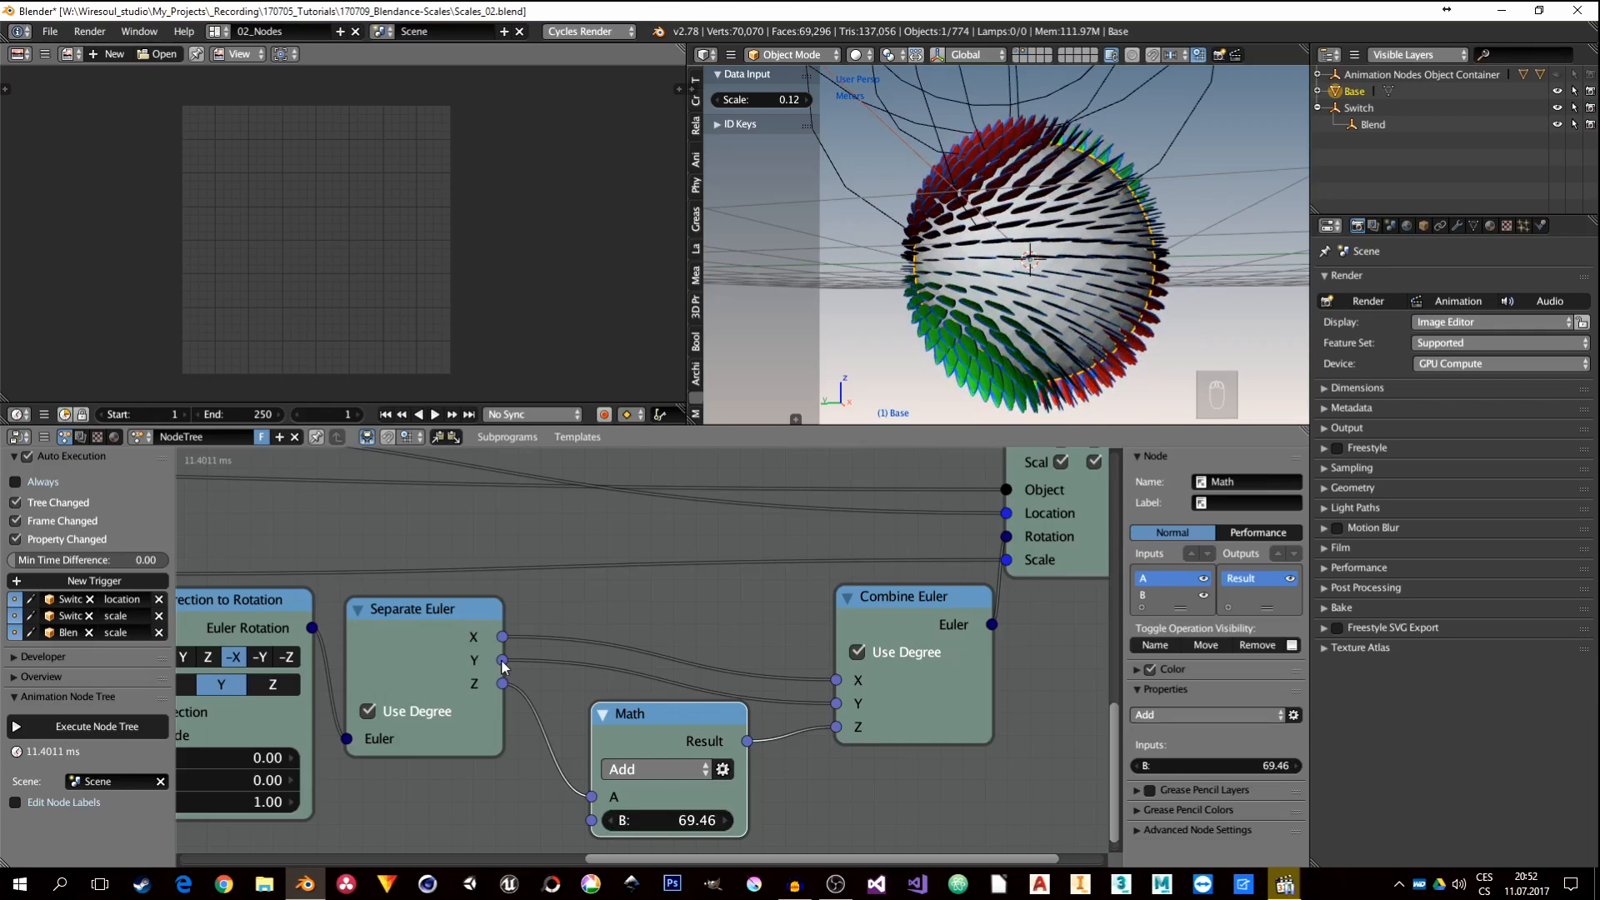
Step: Link Z straight through to Combine Euler, reroute the Math node into the Y link and set its B to 61.03
left_click_drag(502, 684, 835, 726)
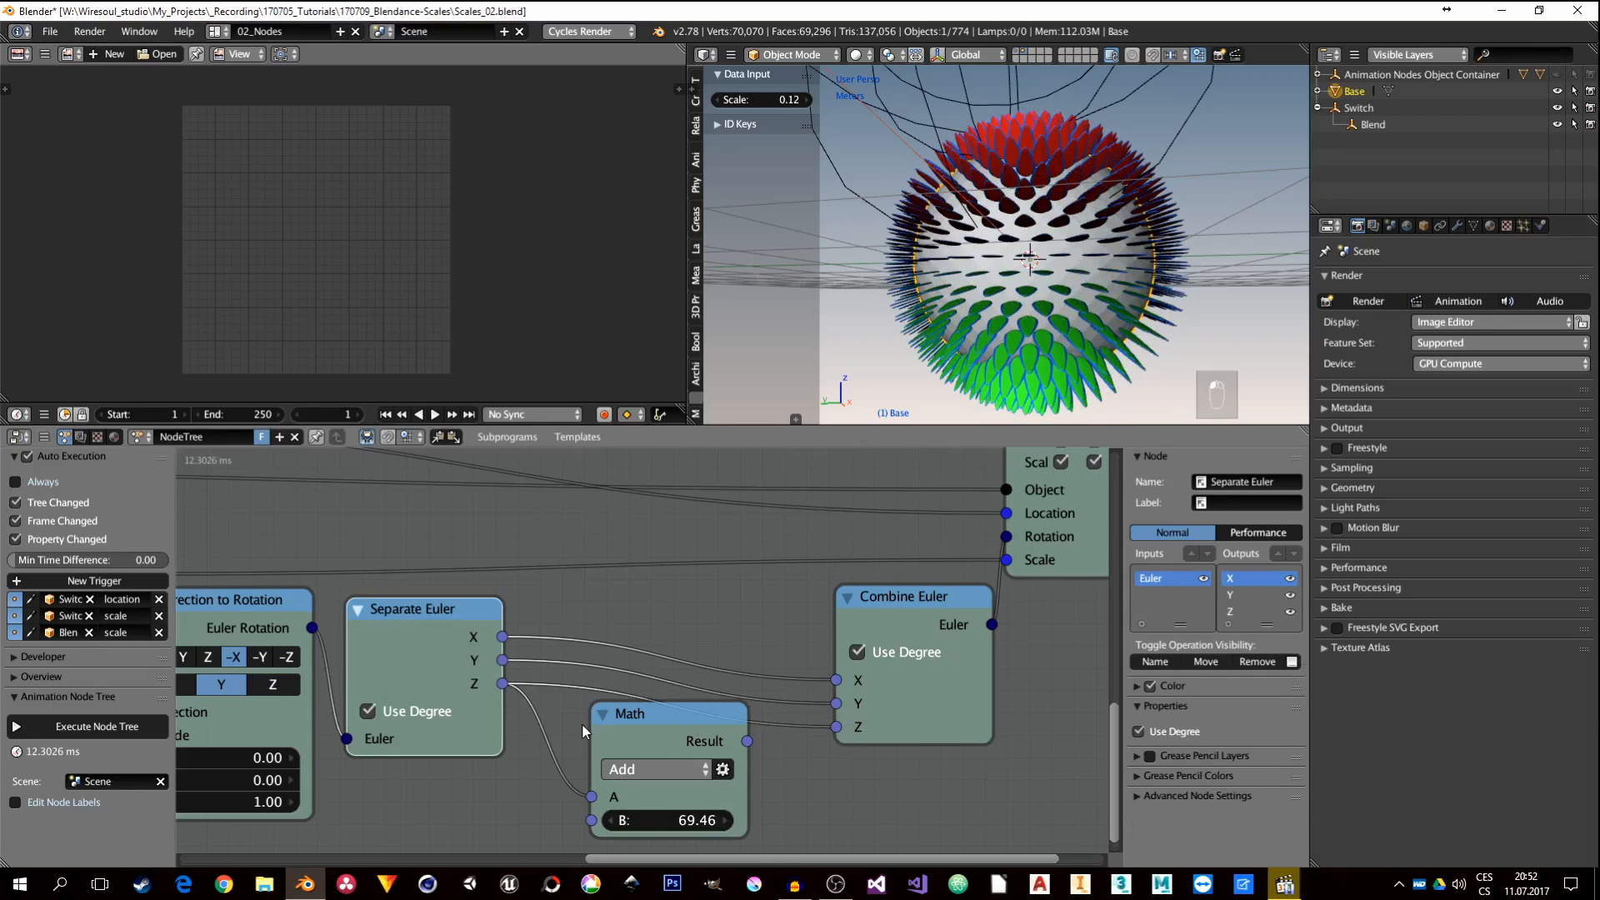
left_click_drag(500, 660, 592, 797)
left_click_drag(749, 741, 836, 703)
mouse_move(683, 820)
left_mouse_down()
mouse_move(633, 820)
mouse_move(679, 820)
left_mouse_up()
middle_click_drag(1267, 75, 723, 312)
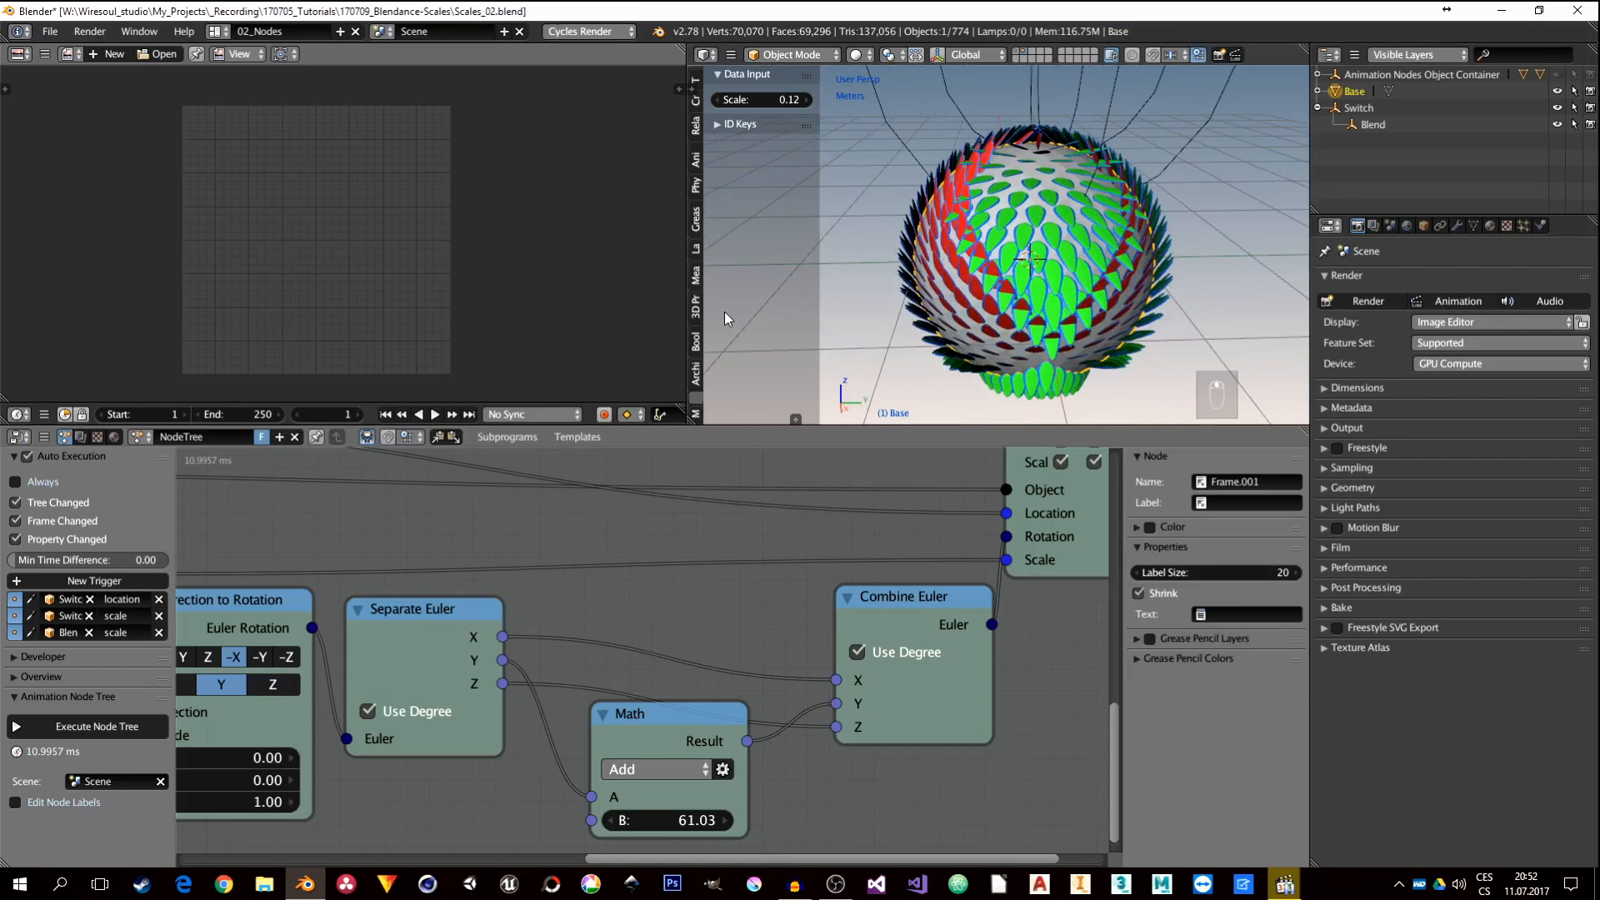
middle_click_drag(1048, 203, 1075, 241)
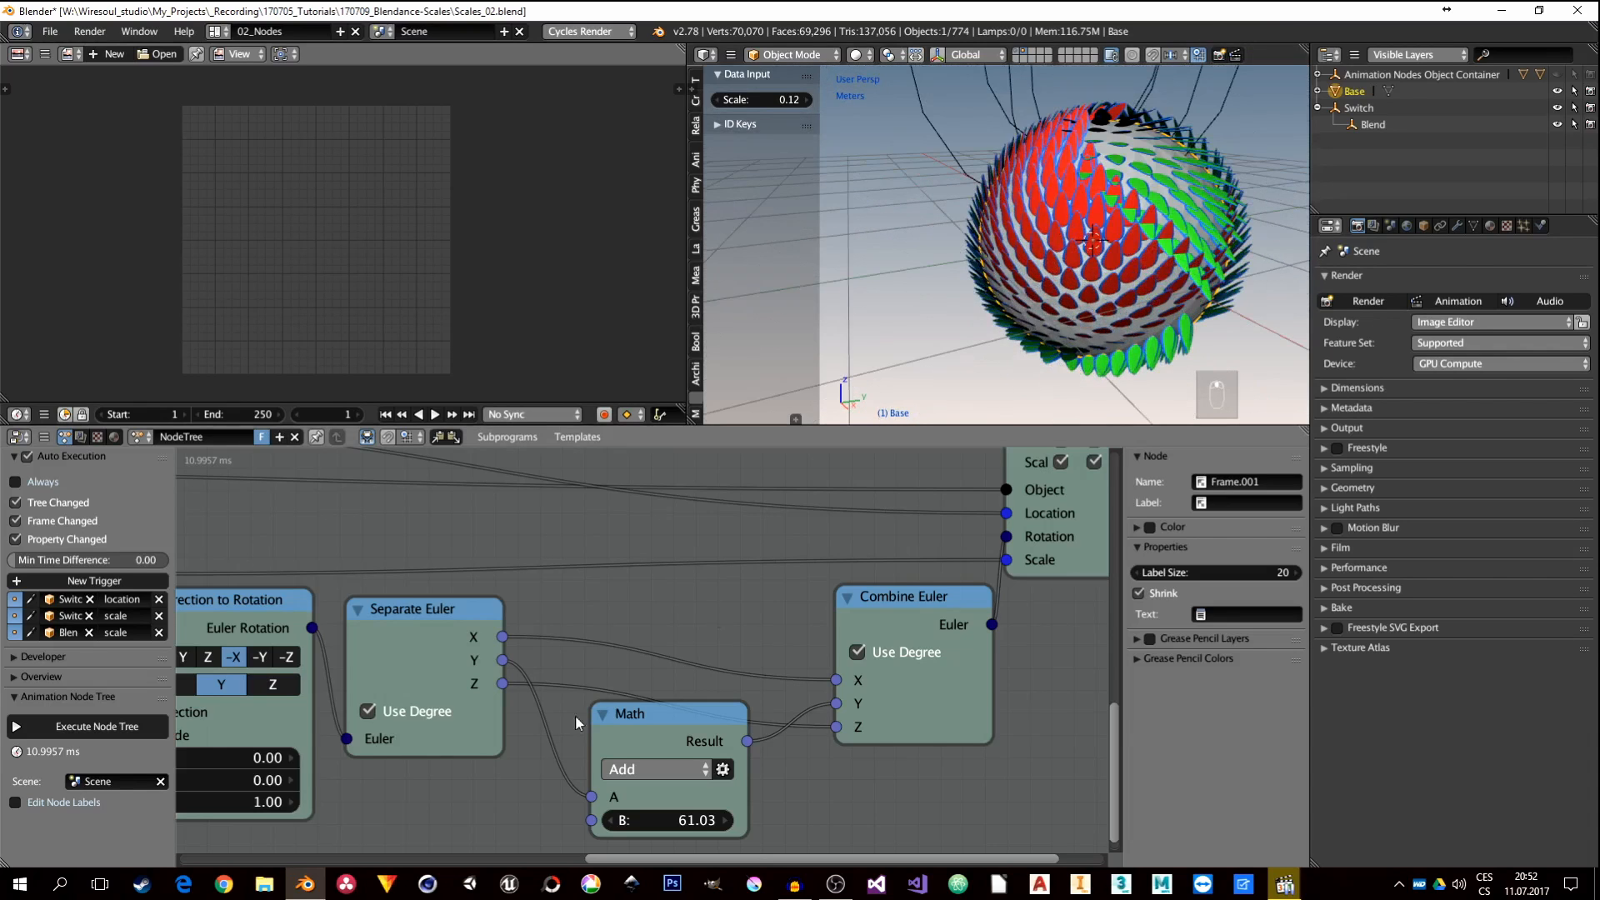
Step: Set the guide axis on the Direction to Rotation node to Z and inspect the scales
middle_click_drag(592, 698, 751, 651)
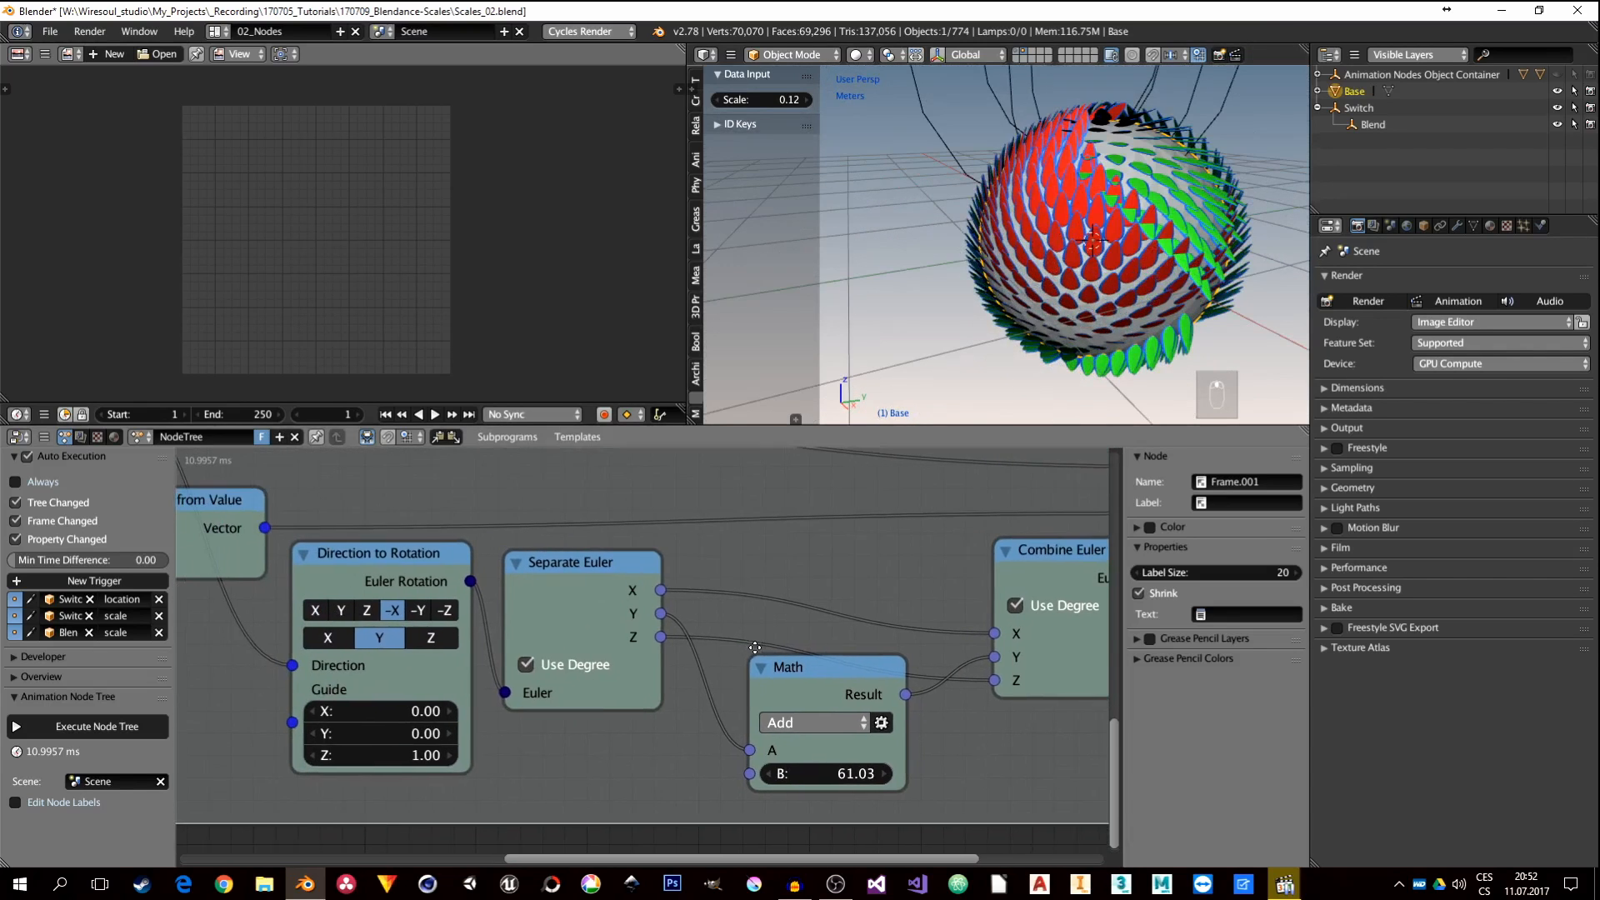
left_click(432, 638)
middle_click_drag(1107, 253, 1038, 293)
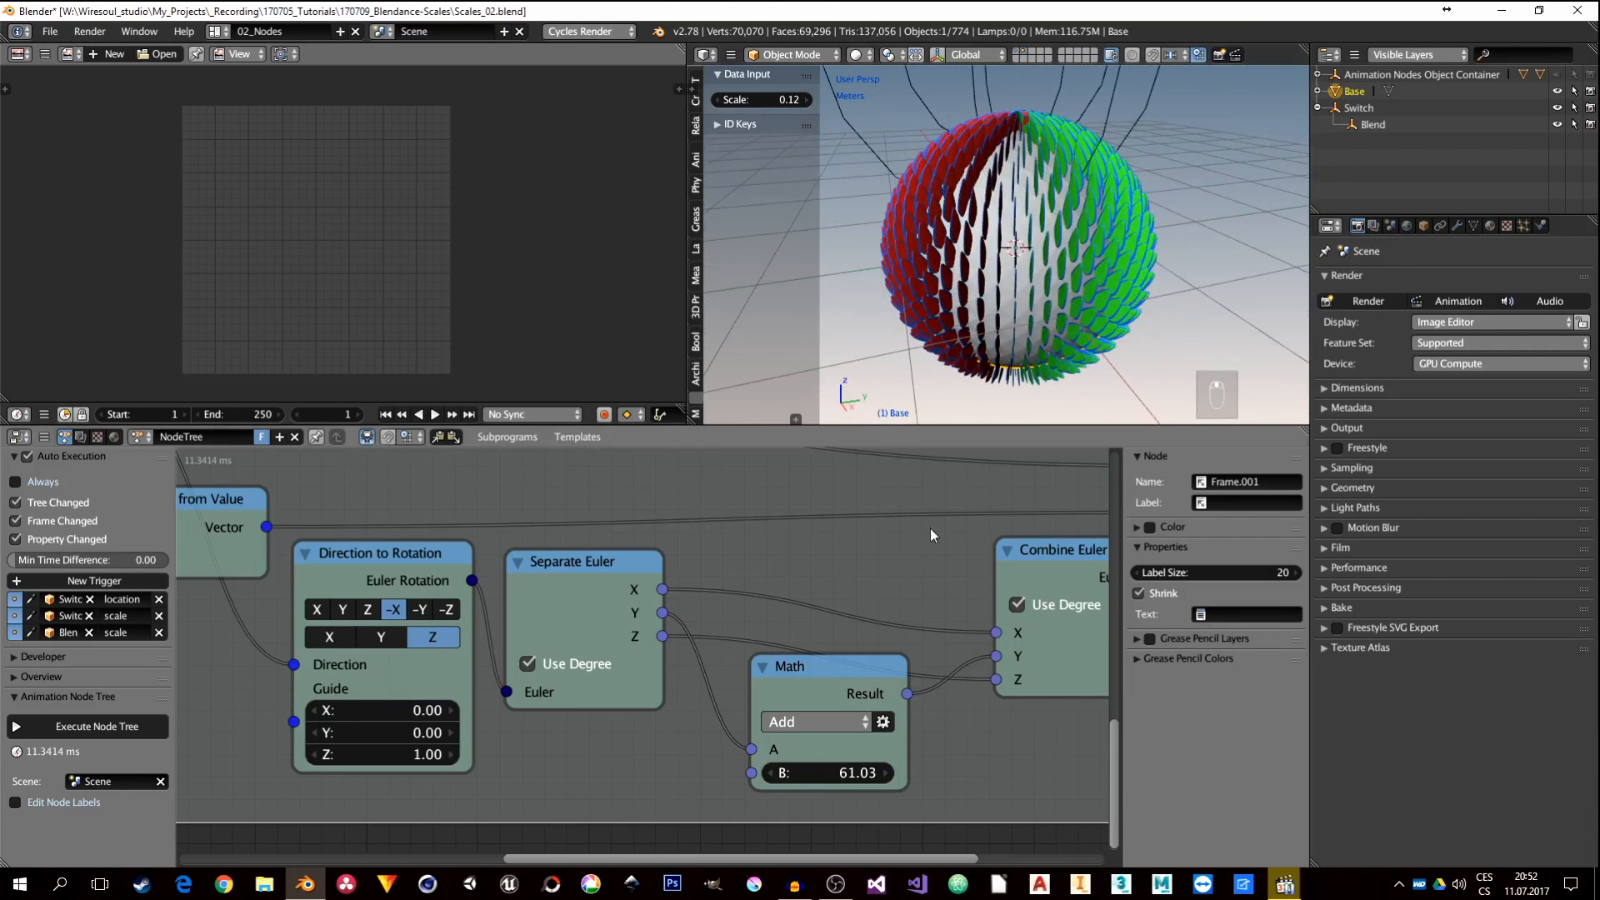
Step: Duplicate the Math node into the X link between the Euler nodes, set its B to 90 and collapse it
left_click(802, 677)
key("shift+d")
left_click(827, 558)
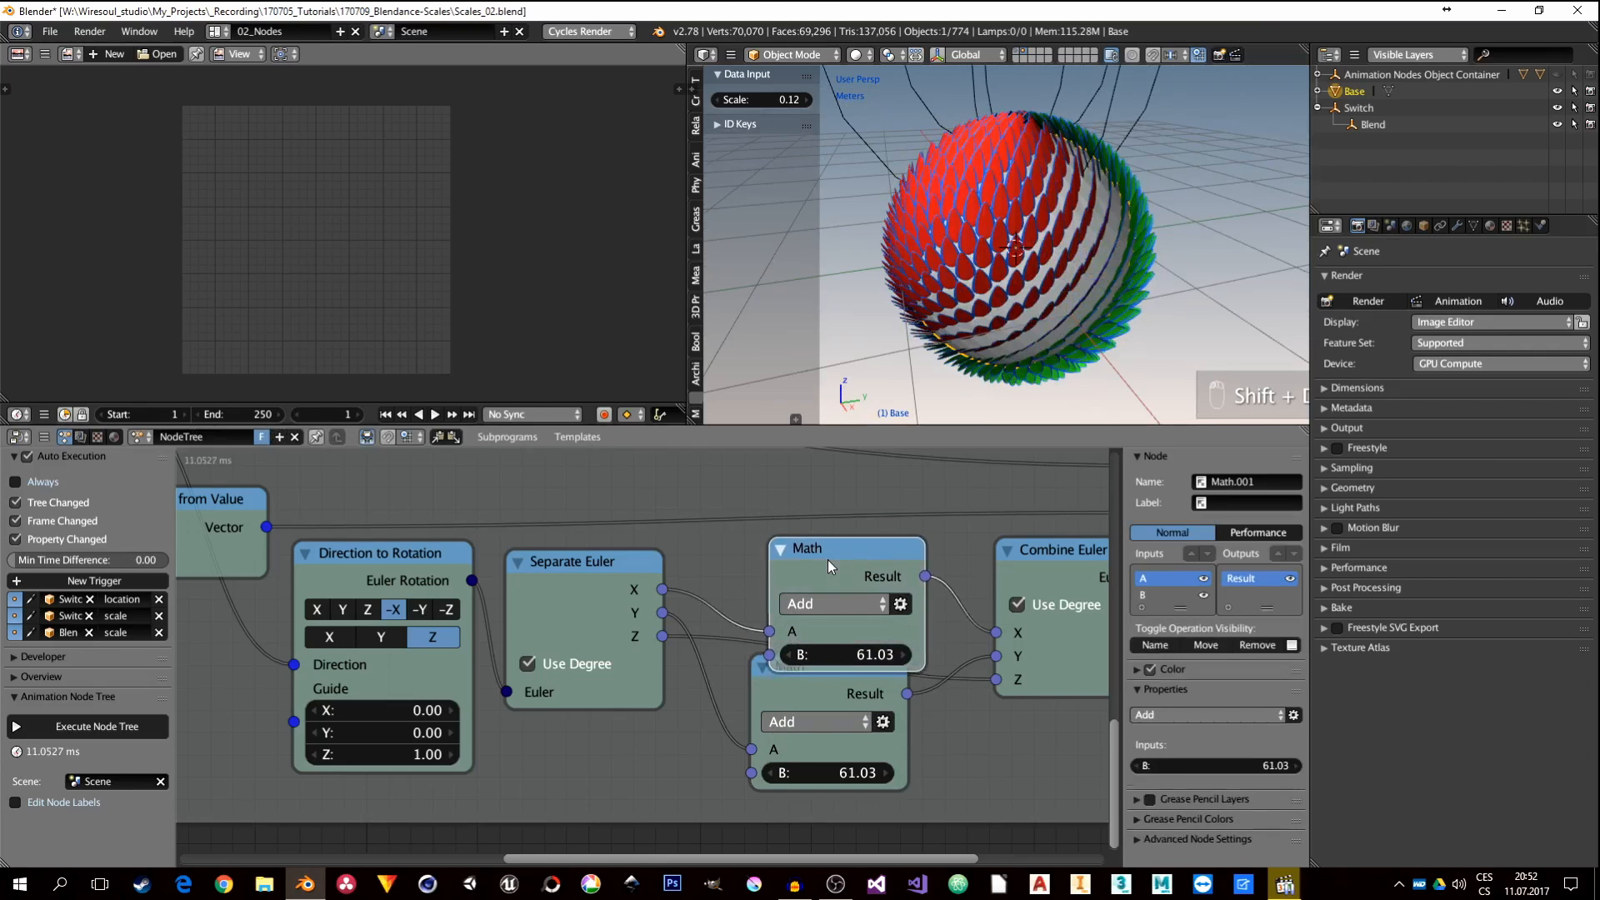
left_click(827, 655)
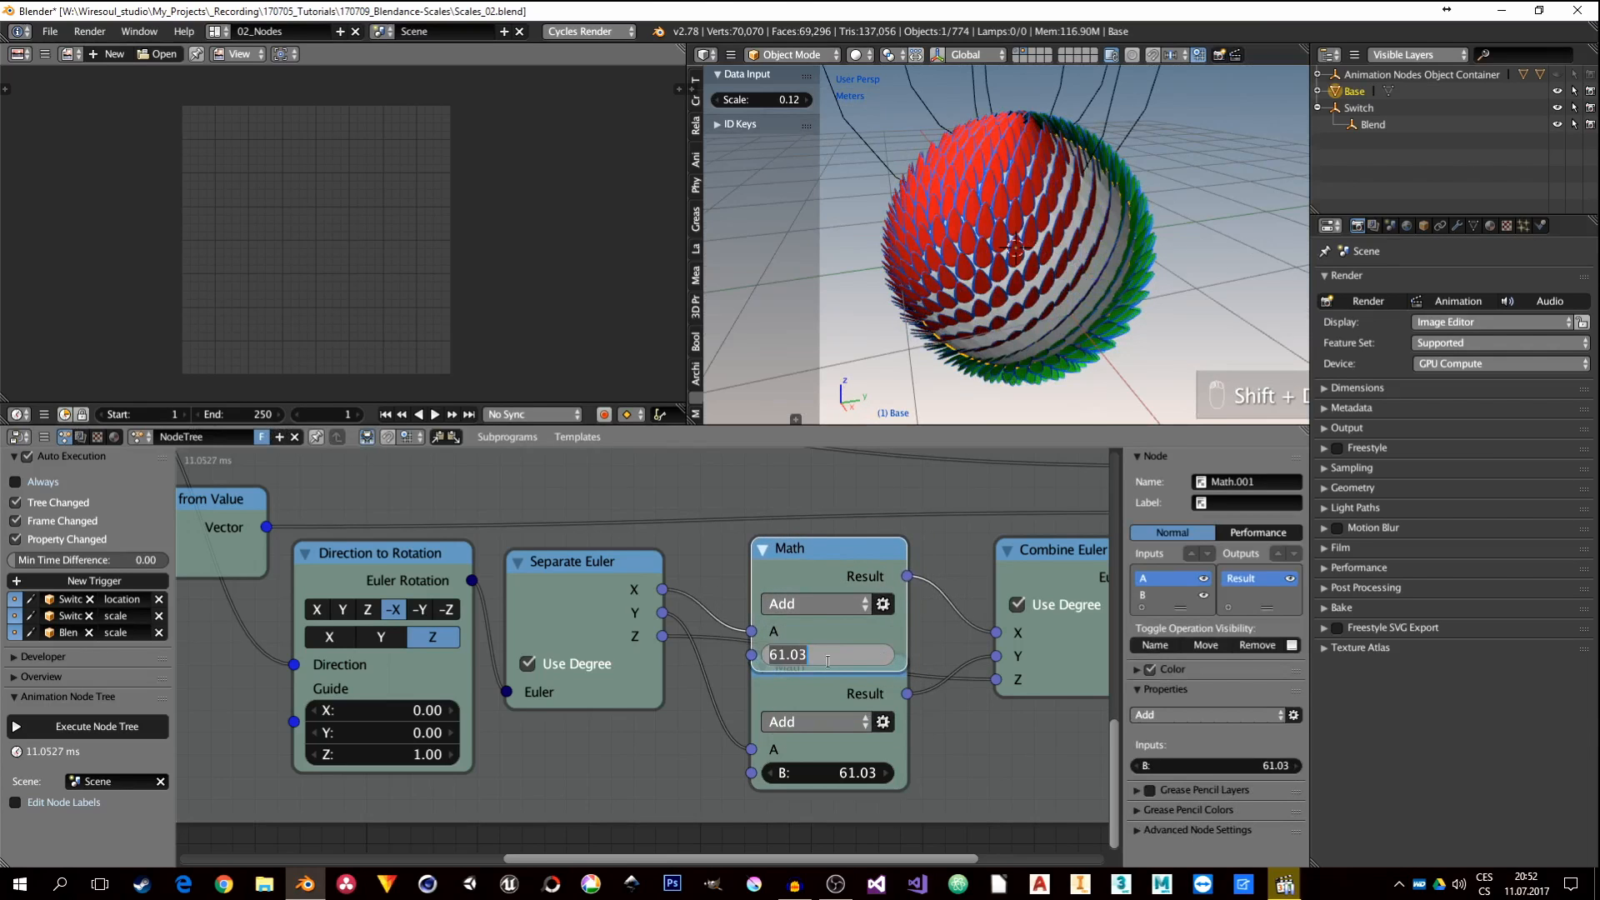
type("90")
key("Return")
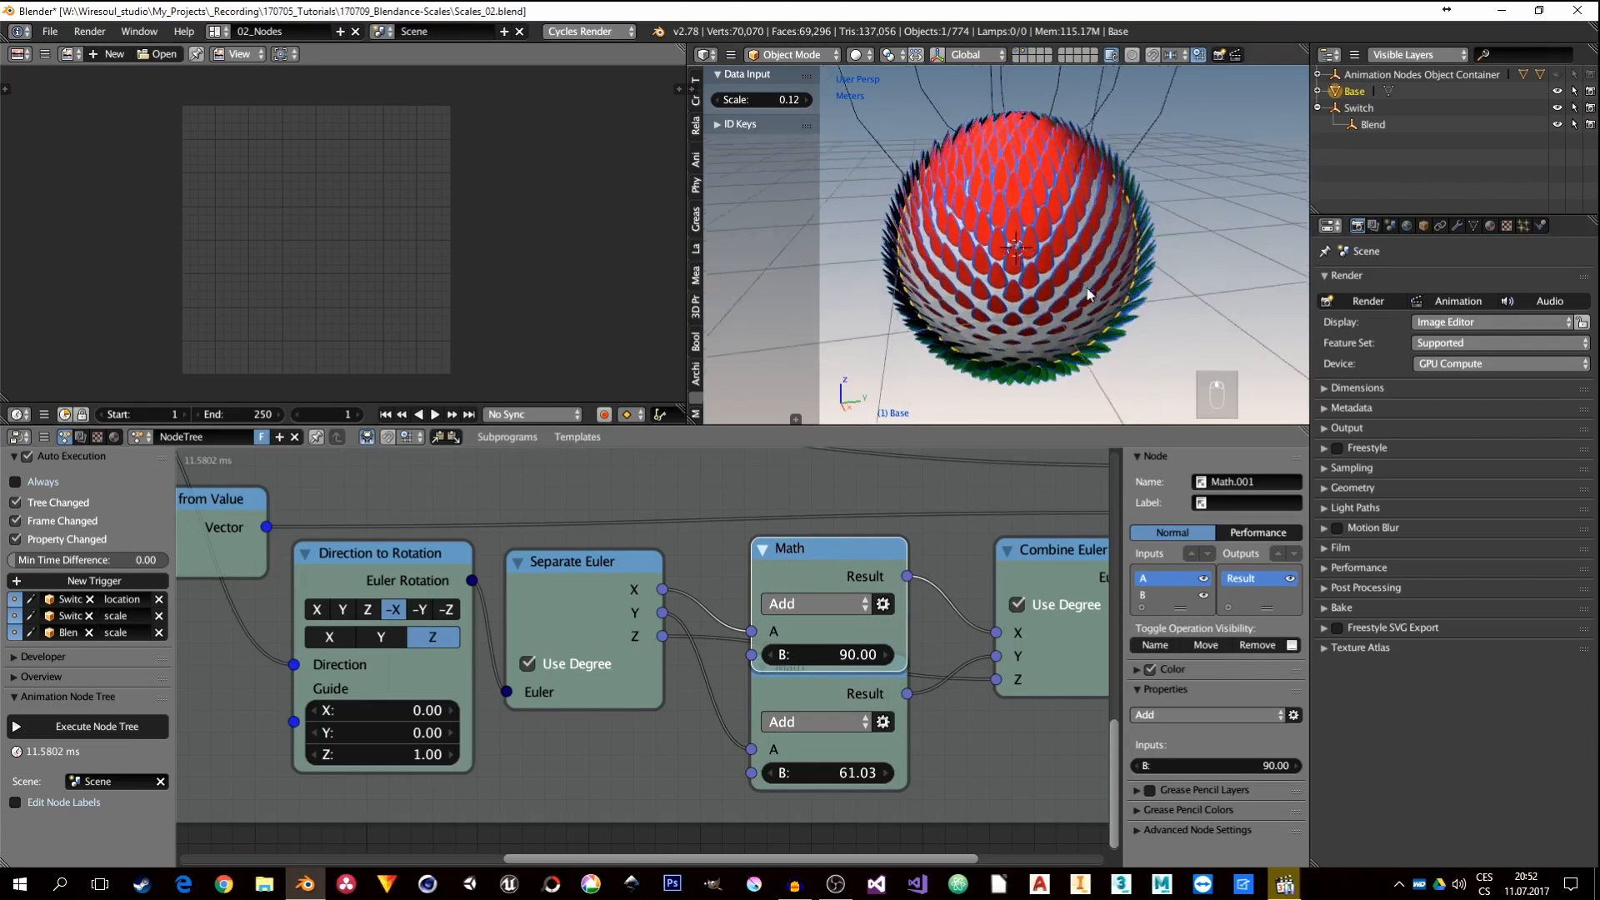
middle_click_drag(1087, 288, 900, 275)
key("h")
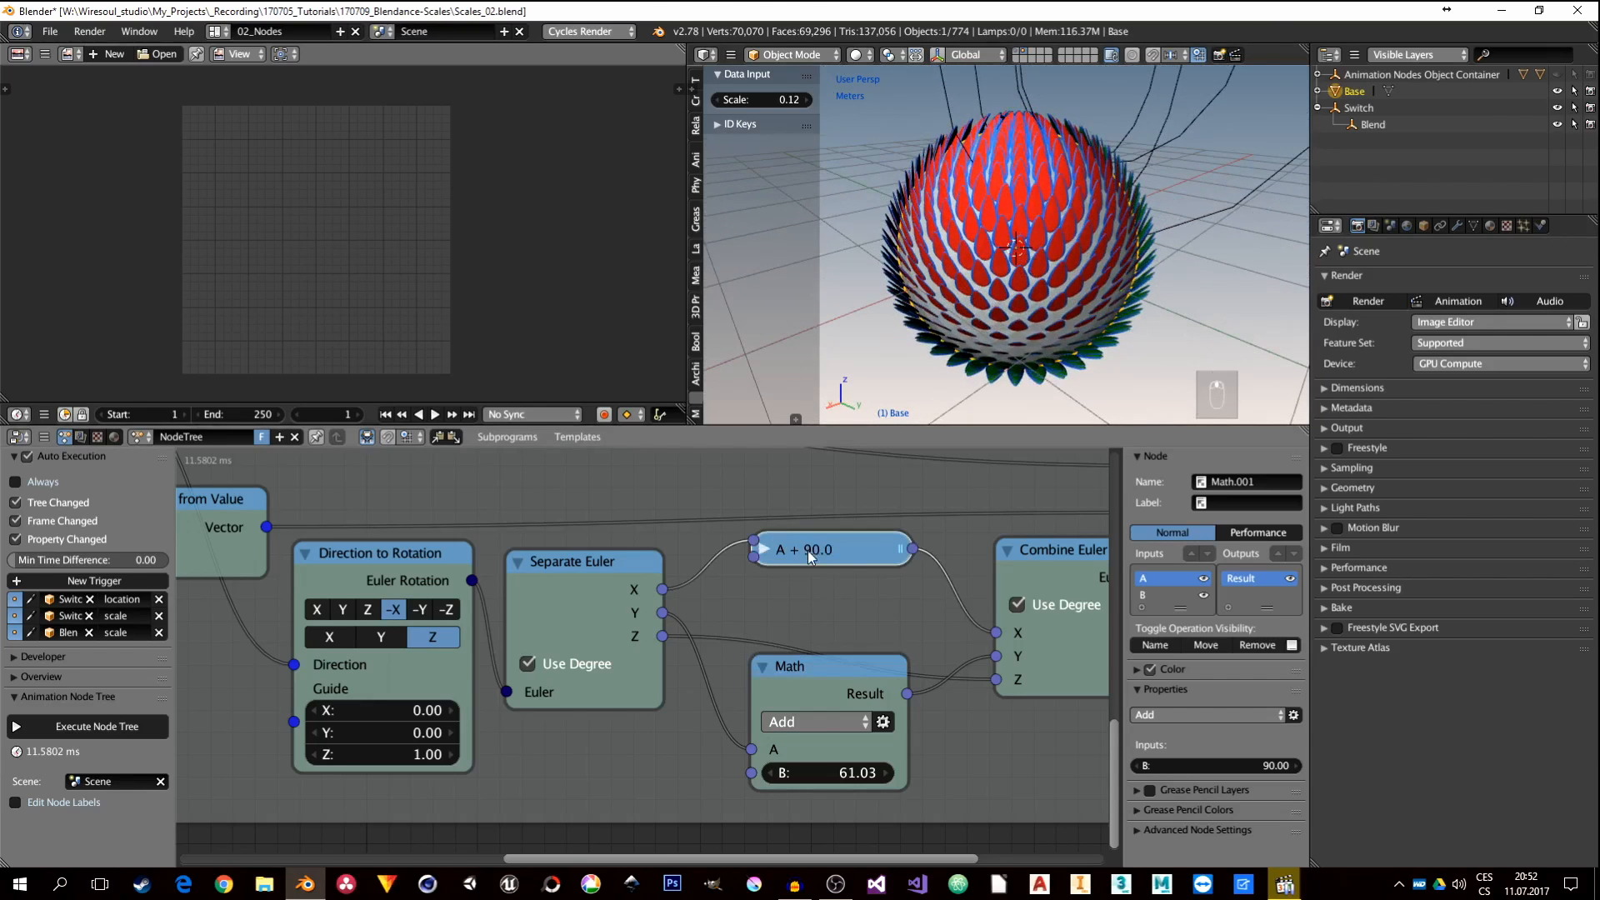
Step: Move the Y-link Math node up beneath the collapsed one and set its B to 90 after trying -90
left_click_drag(817, 681, 825, 614)
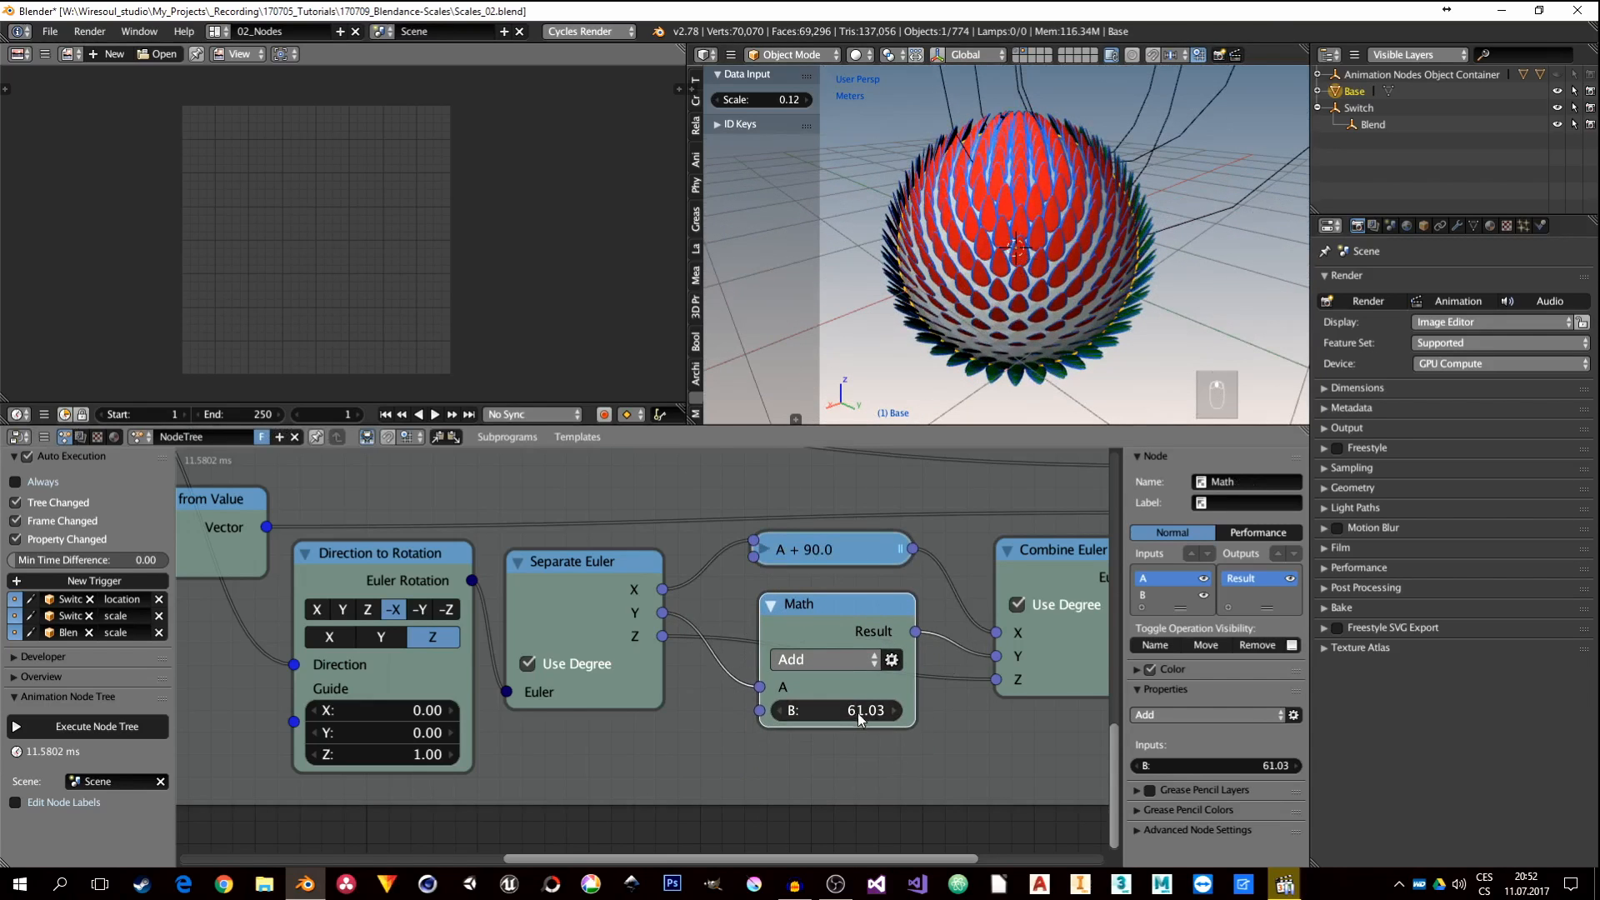
mouse_move(857, 713)
left_mouse_down()
mouse_move(566, 712)
mouse_move(882, 713)
mouse_move(612, 712)
mouse_move(858, 713)
left_mouse_up()
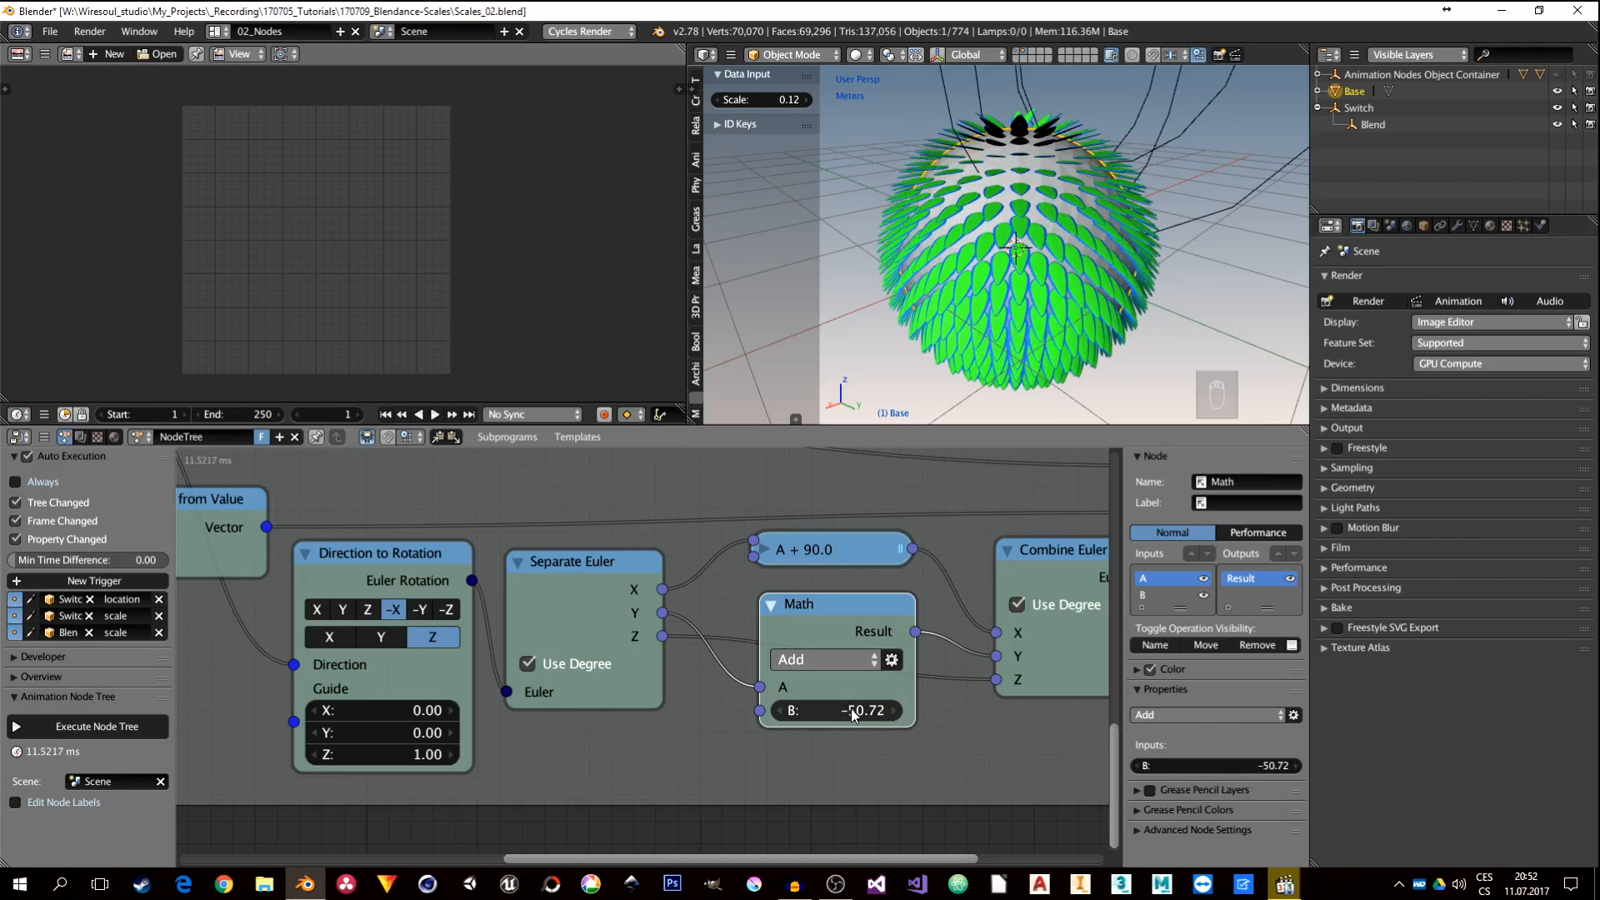
left_click(852, 714)
type("-90")
key("Return")
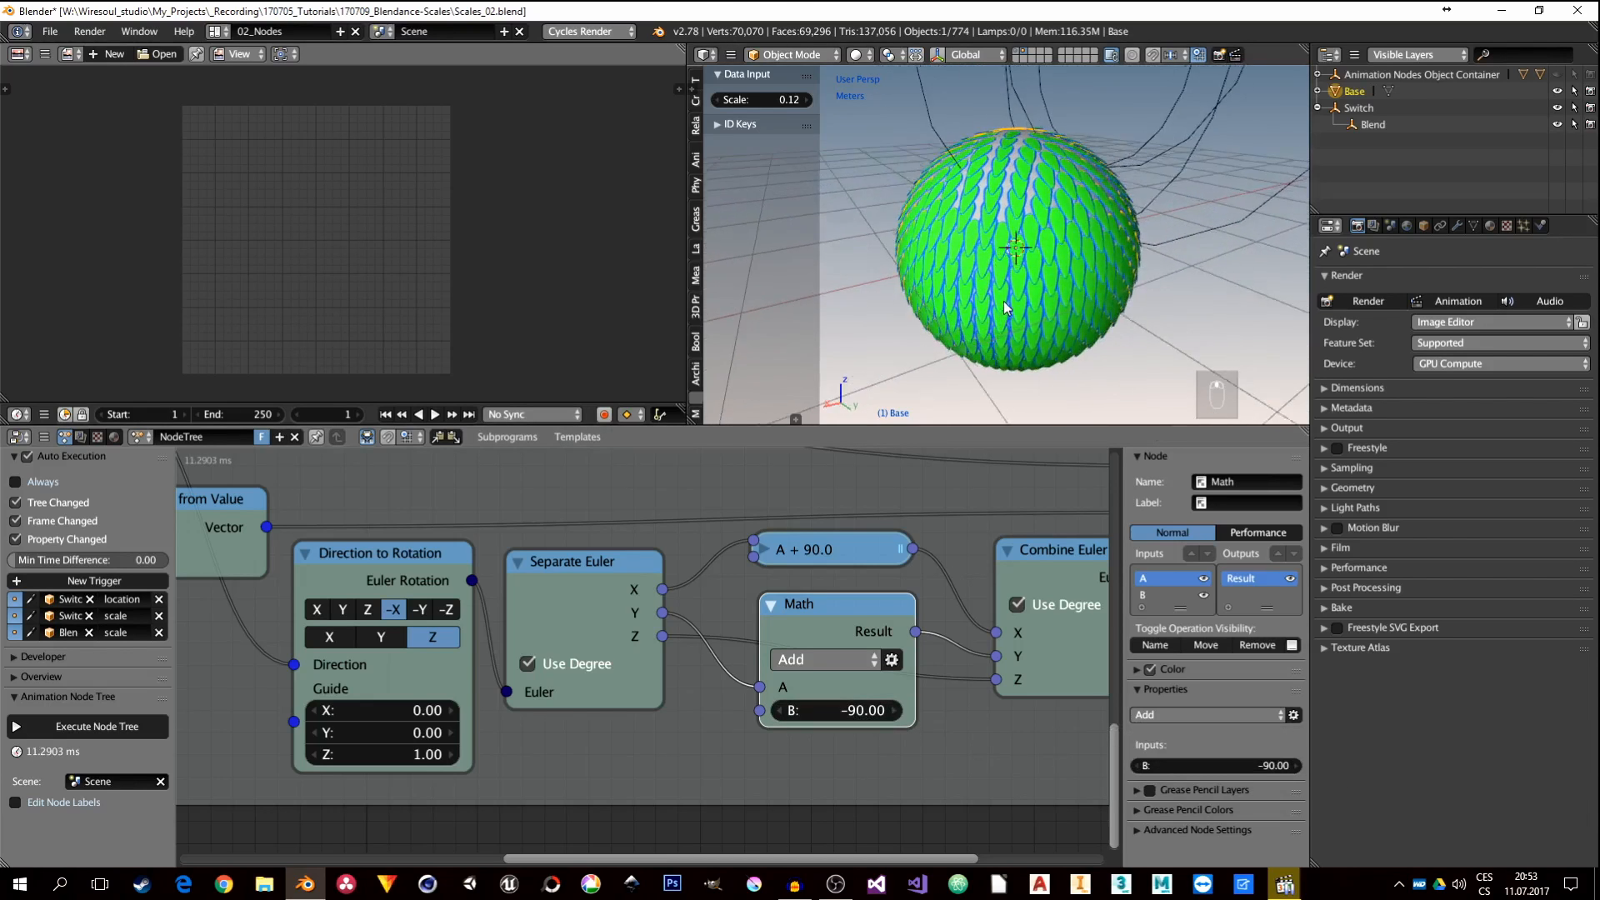
left_click(852, 710)
type("90")
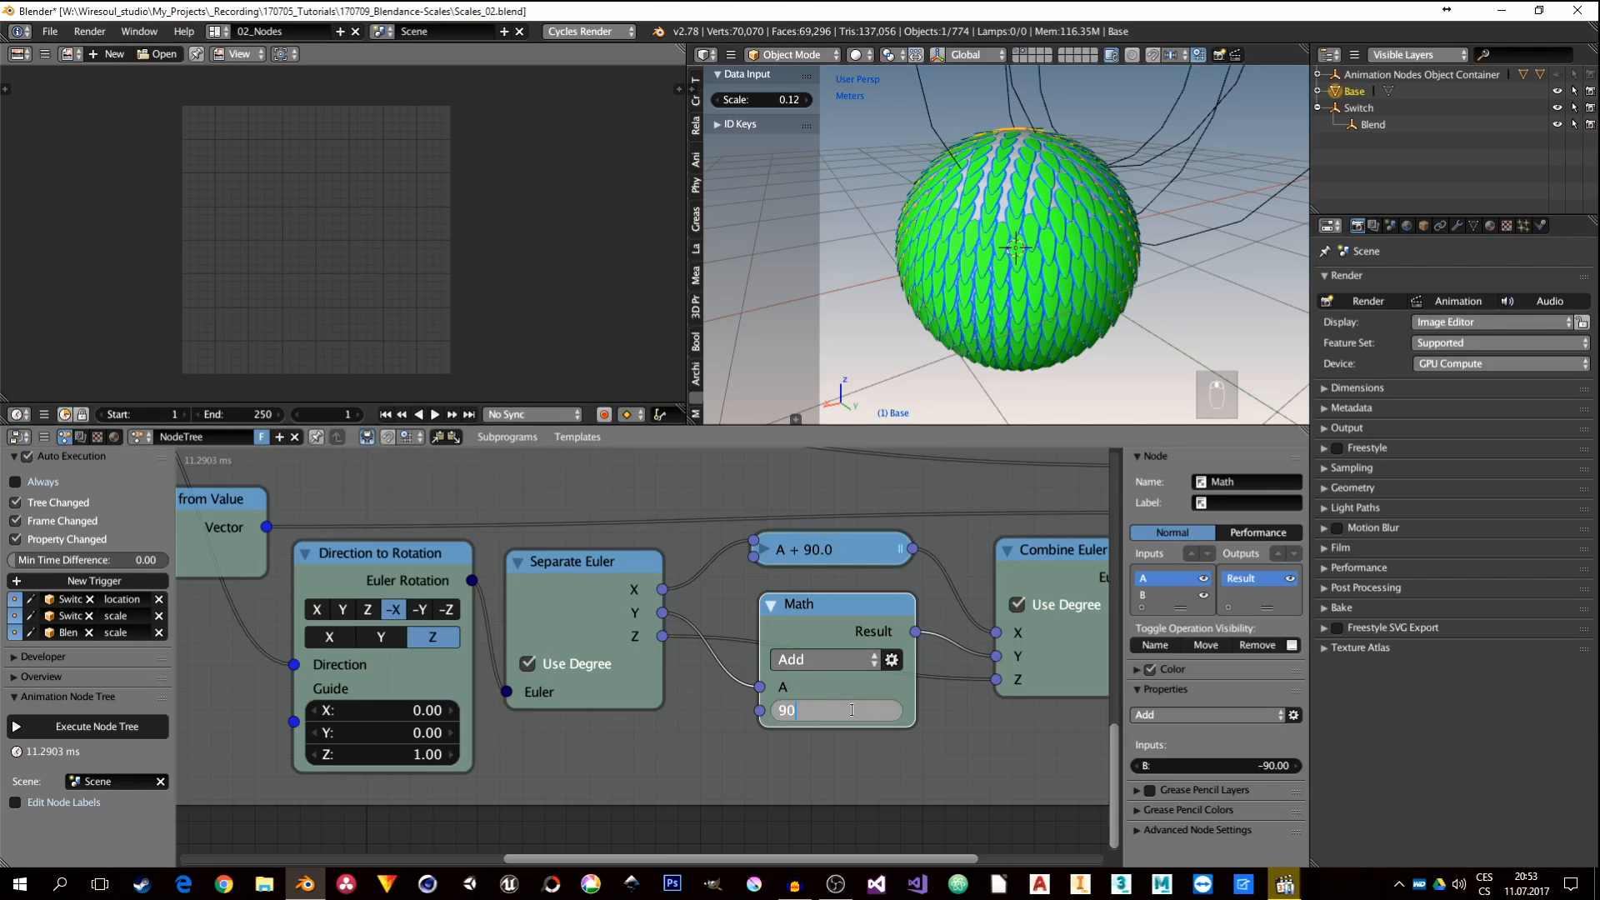
key("Return")
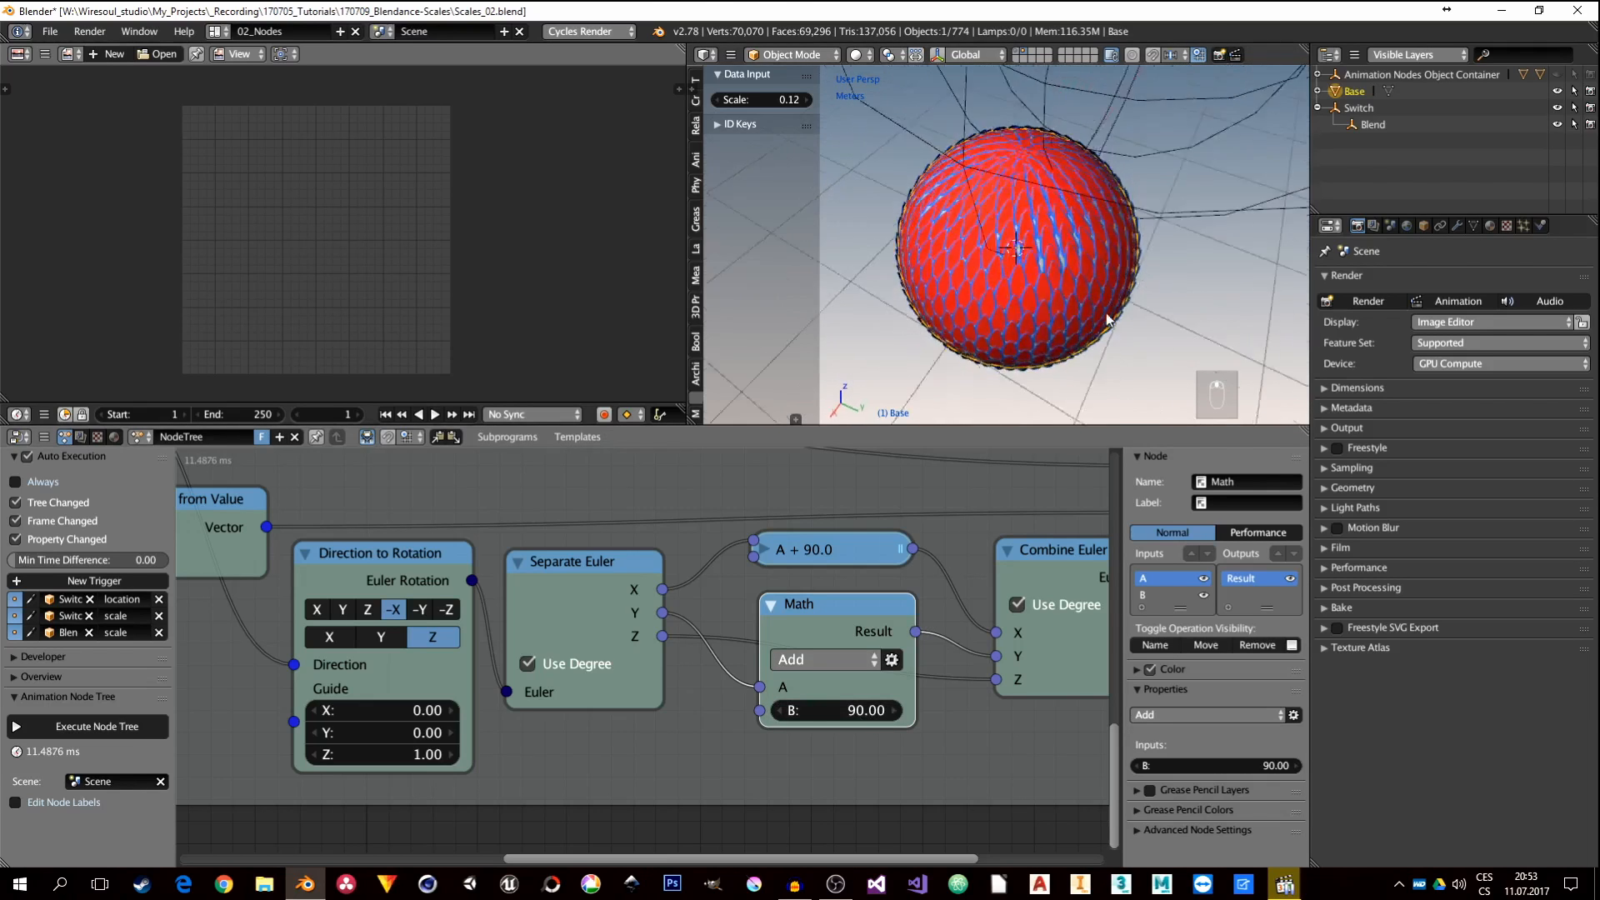
Step: Inspect the scales up close, raise the Scale data input to 0.14 and deselect all objects
scroll(1022, 255, "up", 4)
scroll(1008, 262, "down", 6)
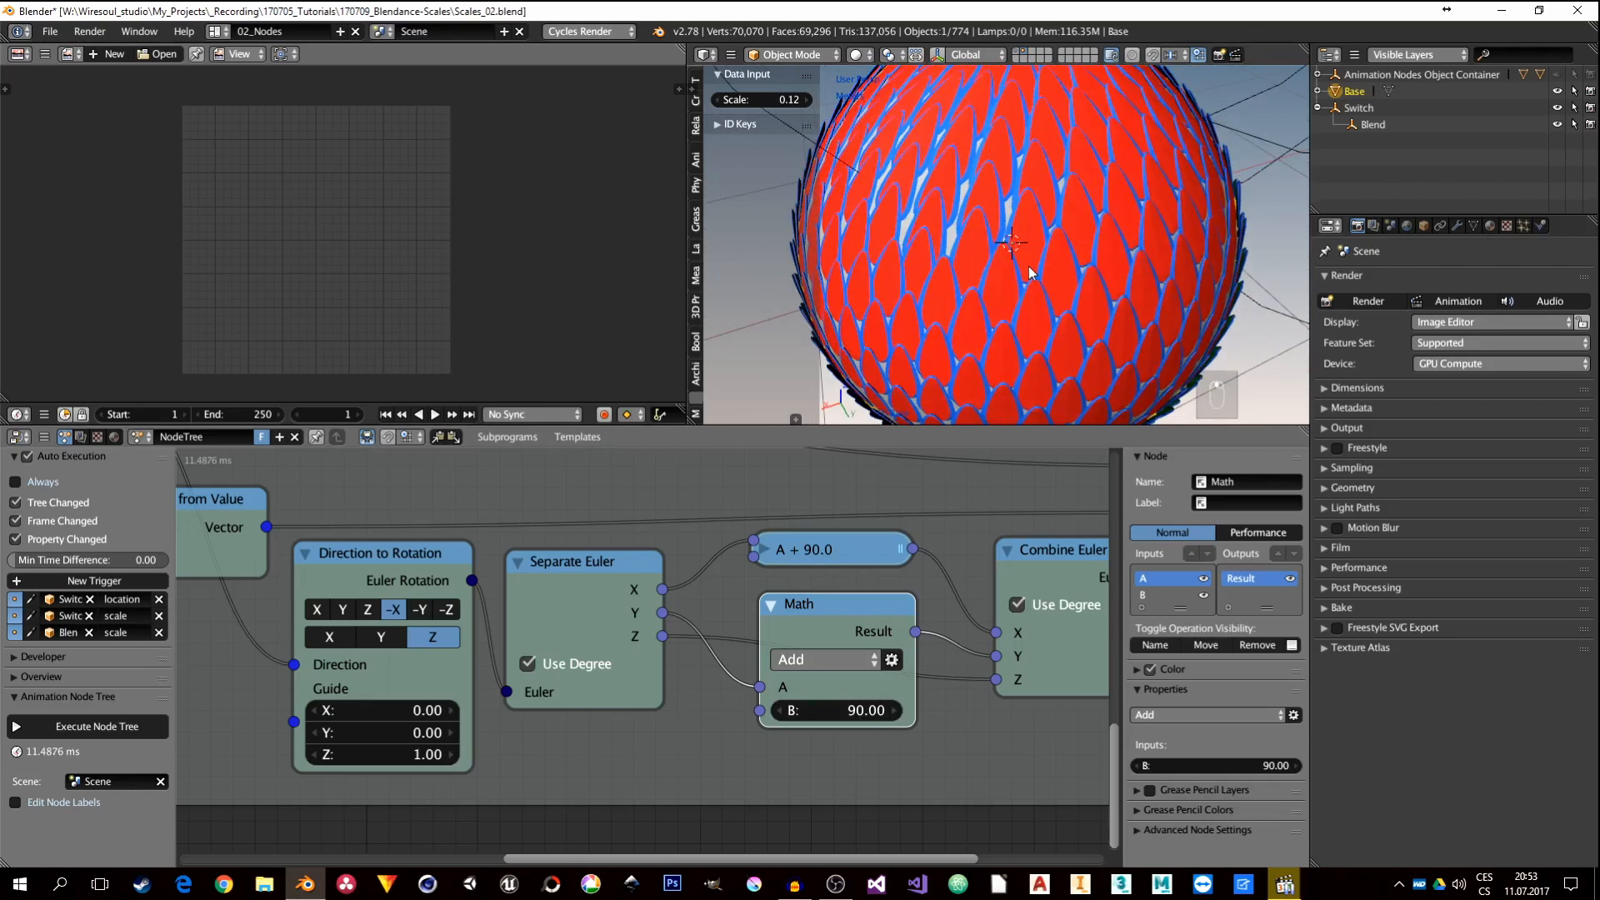
key("a")
right_click(1037, 287)
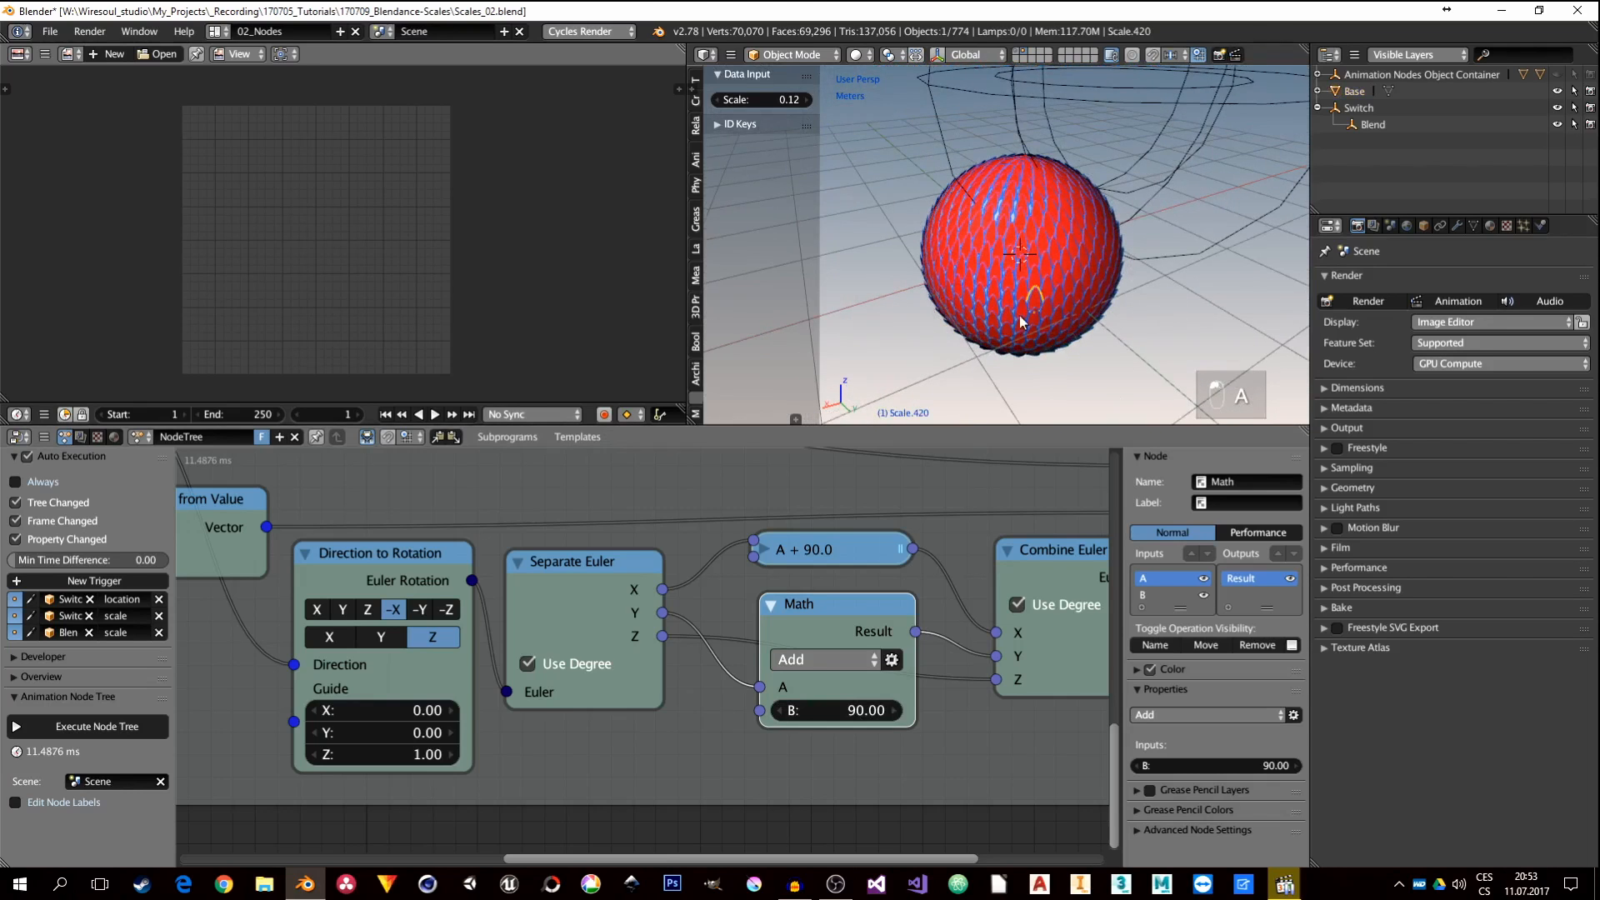
scroll(1018, 315, "up", 4)
scroll(816, 512, "down", 1)
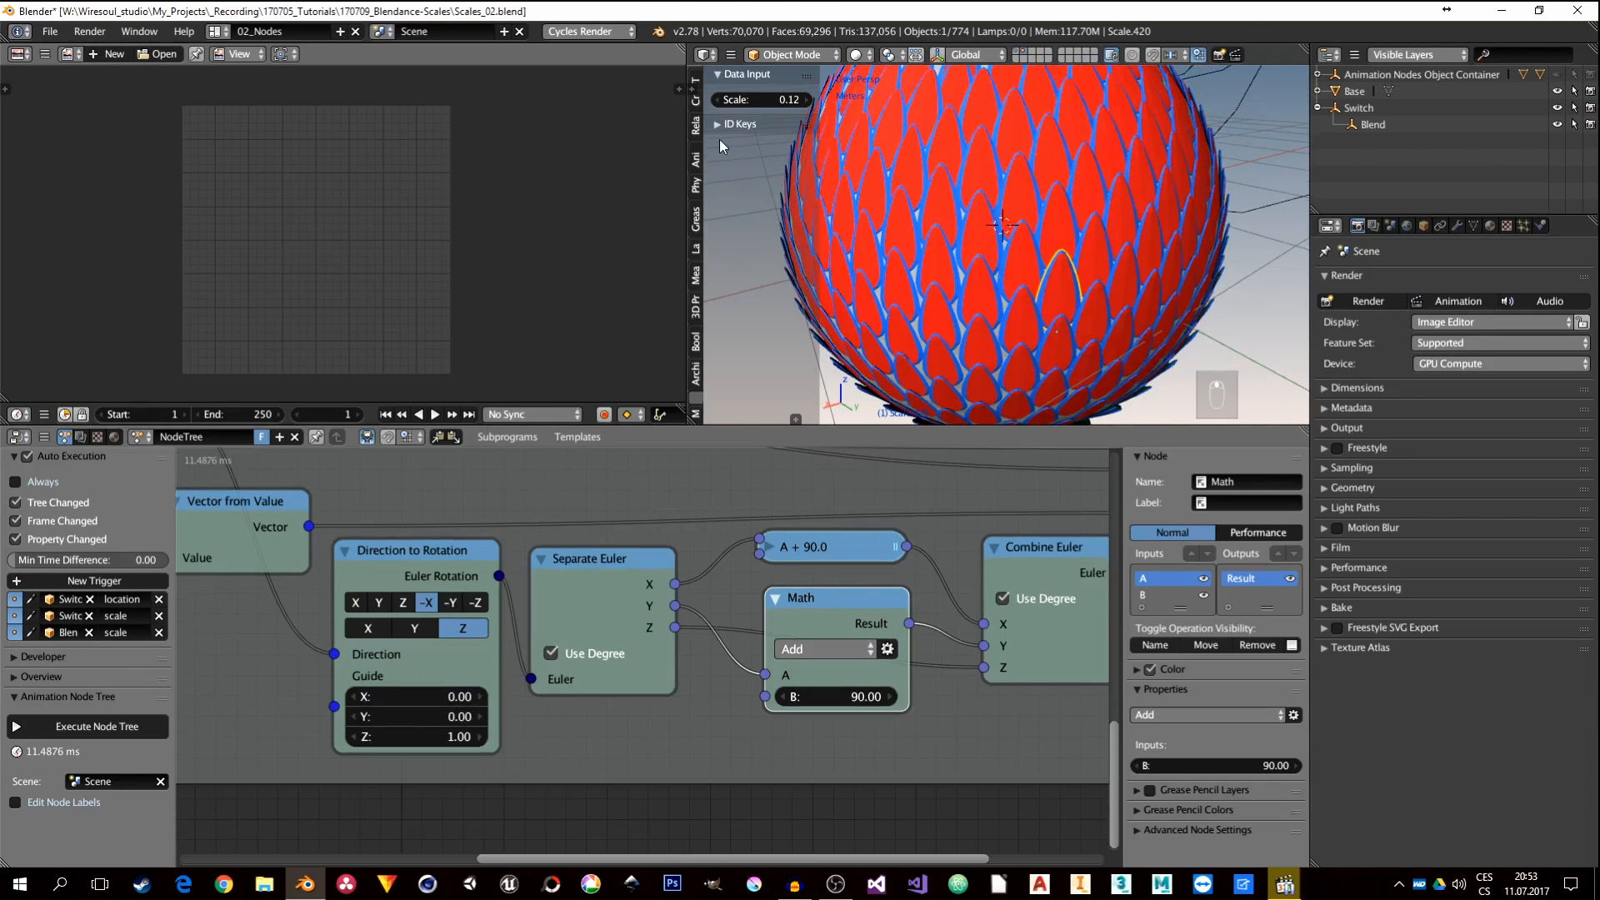
left_click_drag(787, 100, 798, 99)
scroll(1021, 258, "down", 4)
key("a")
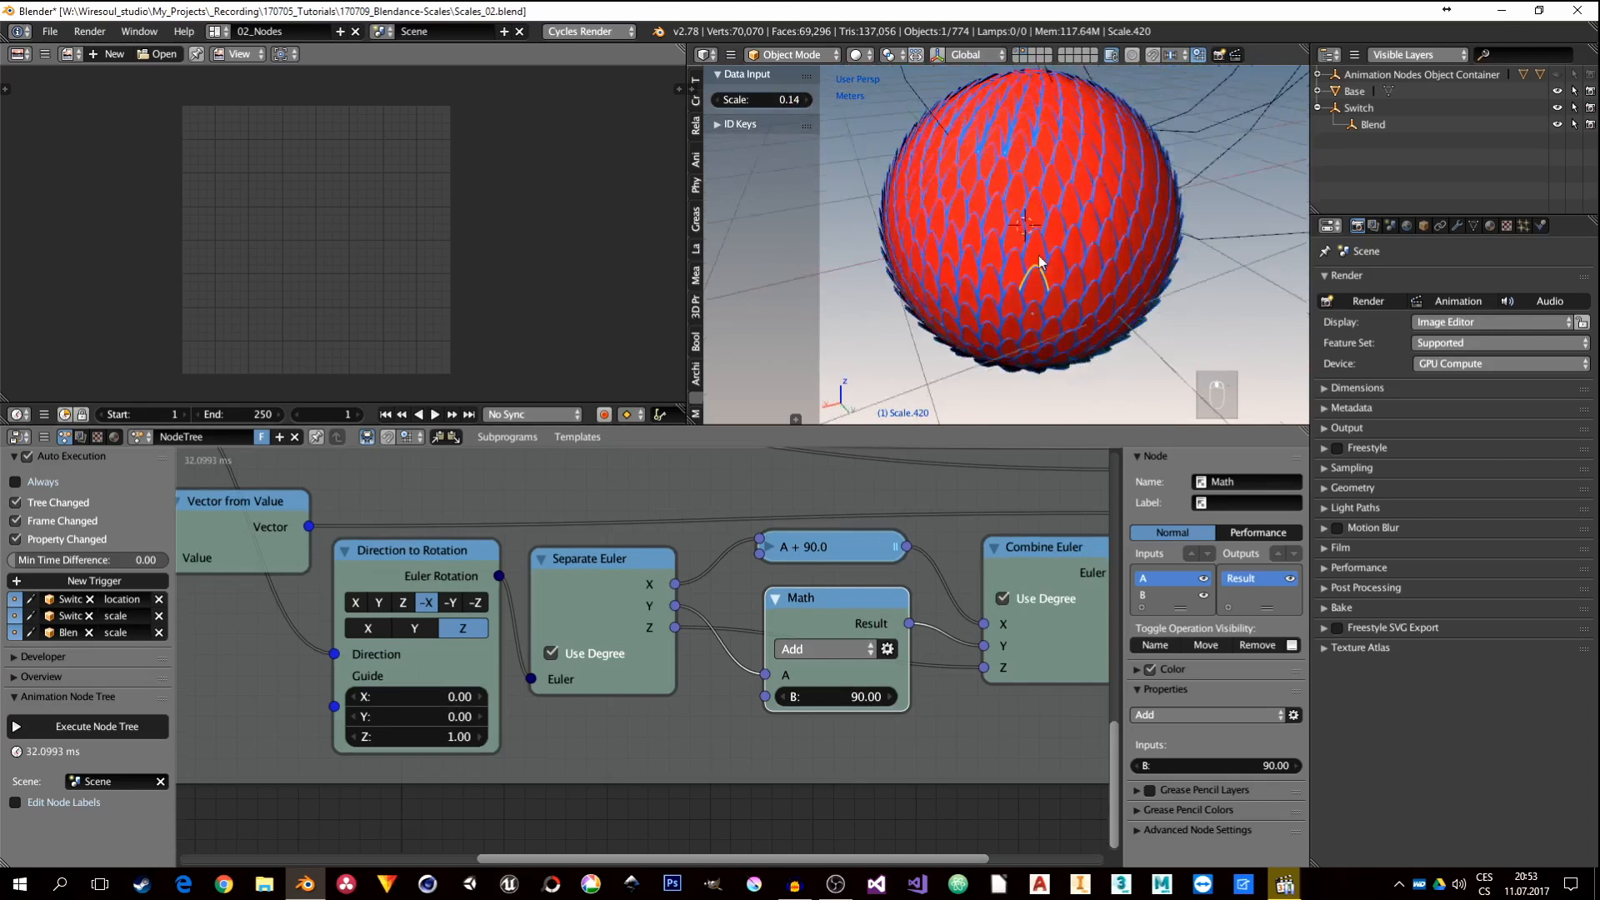
Step: Move the Switch empty down over the sphere, then select the Blend empty and reselect Switch
middle_click_drag(835, 726, 869, 690)
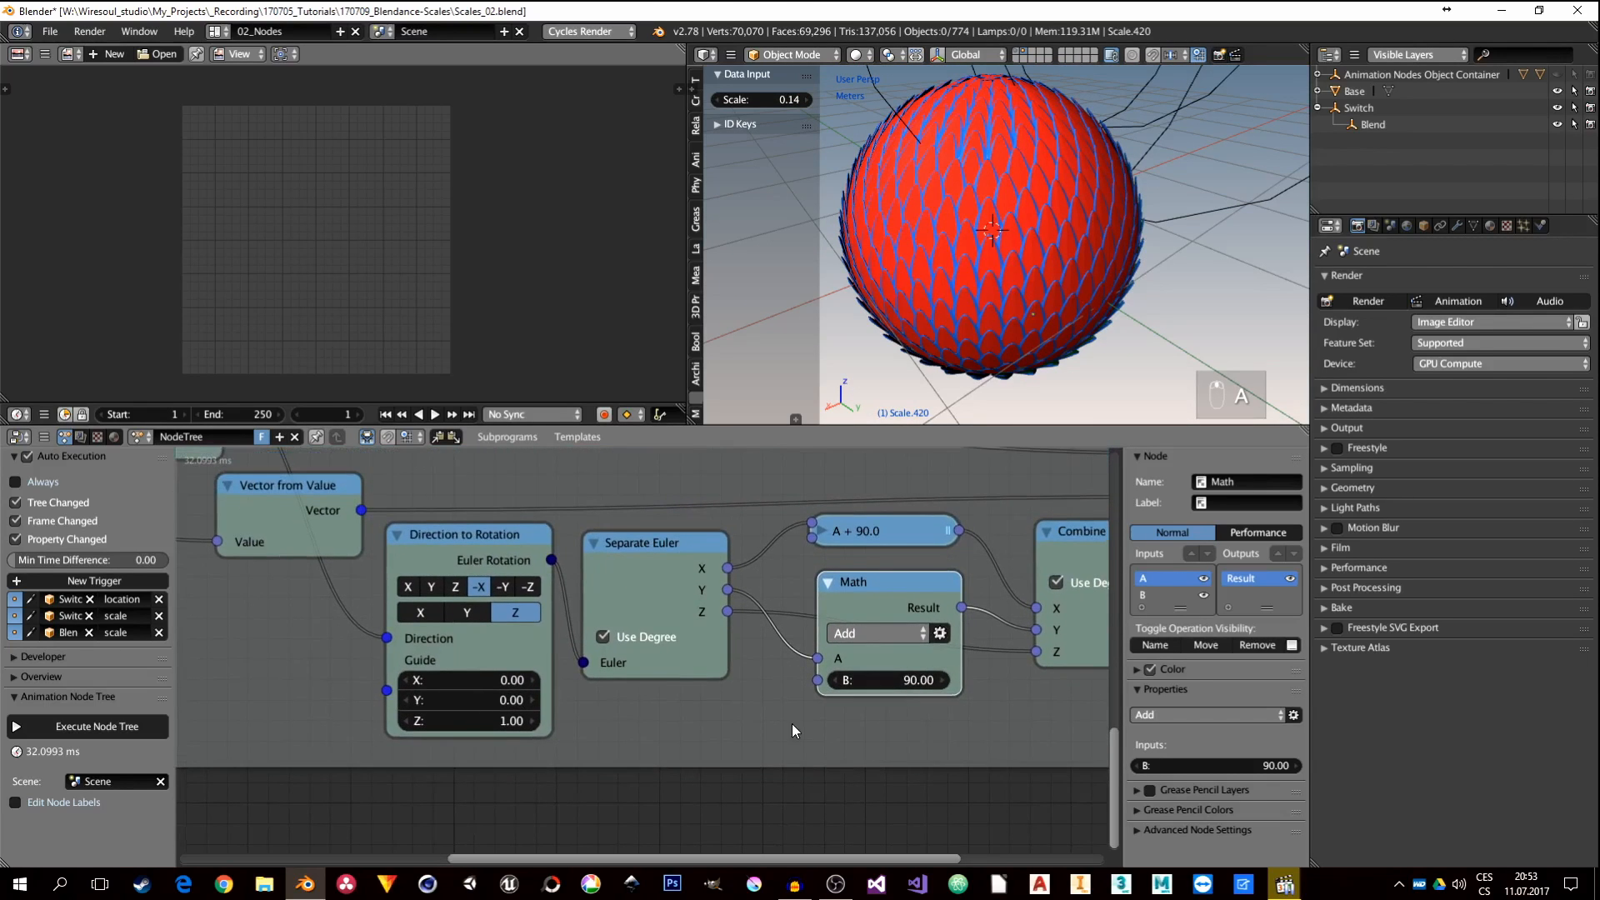
middle_click_drag(847, 570, 846, 609)
middle_click_drag(1053, 227, 1013, 294)
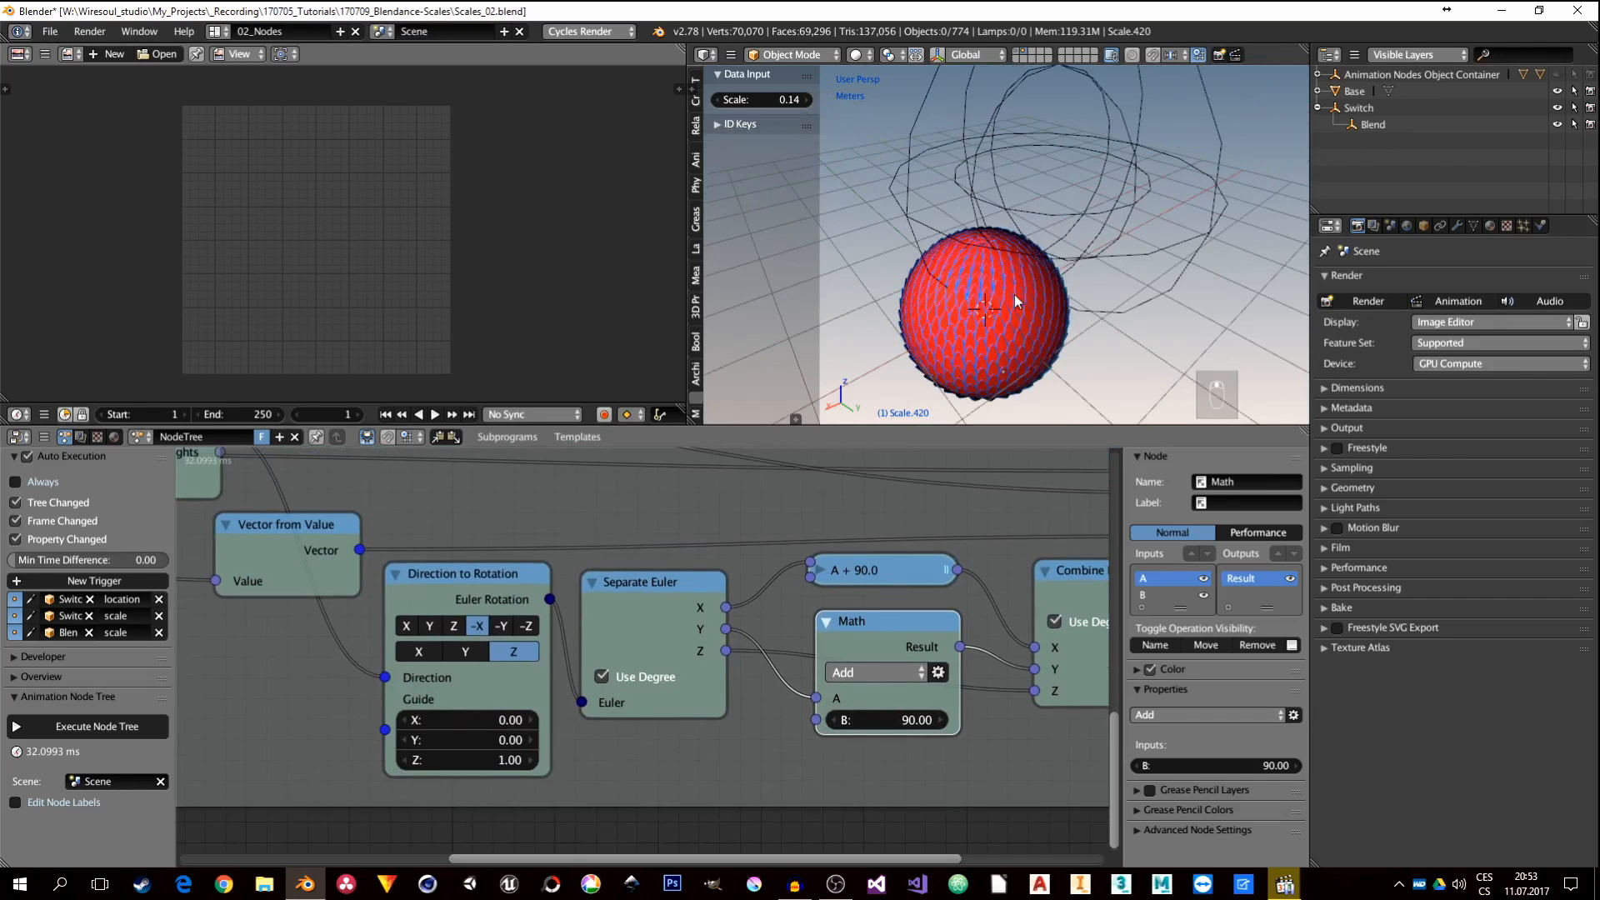
right_click(925, 289)
right_click(1104, 114)
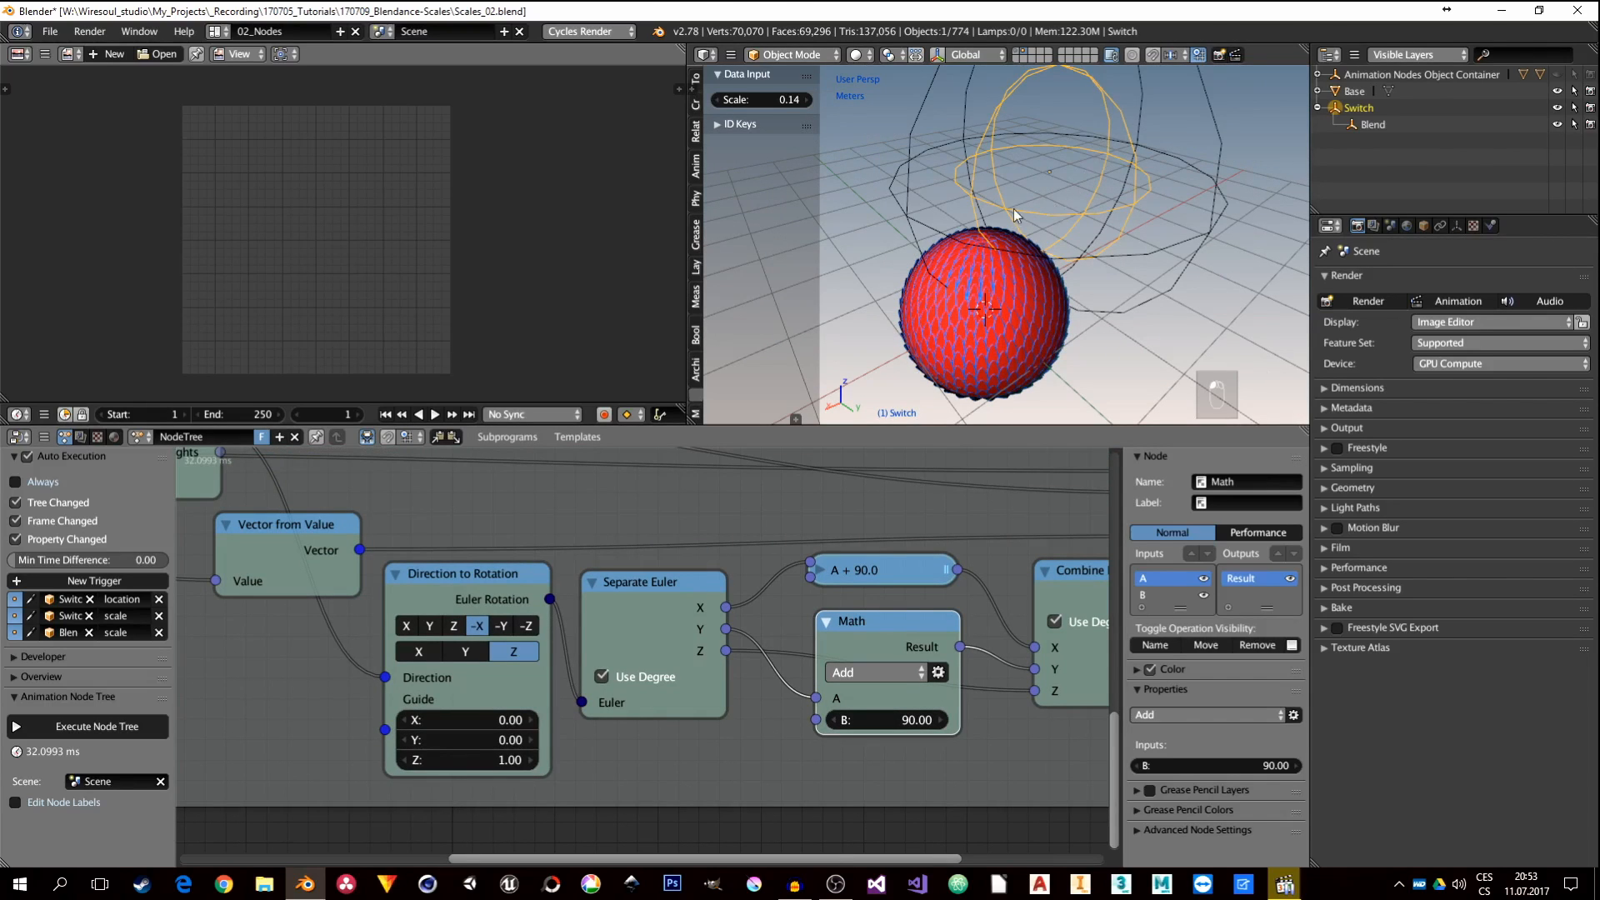
key("g")
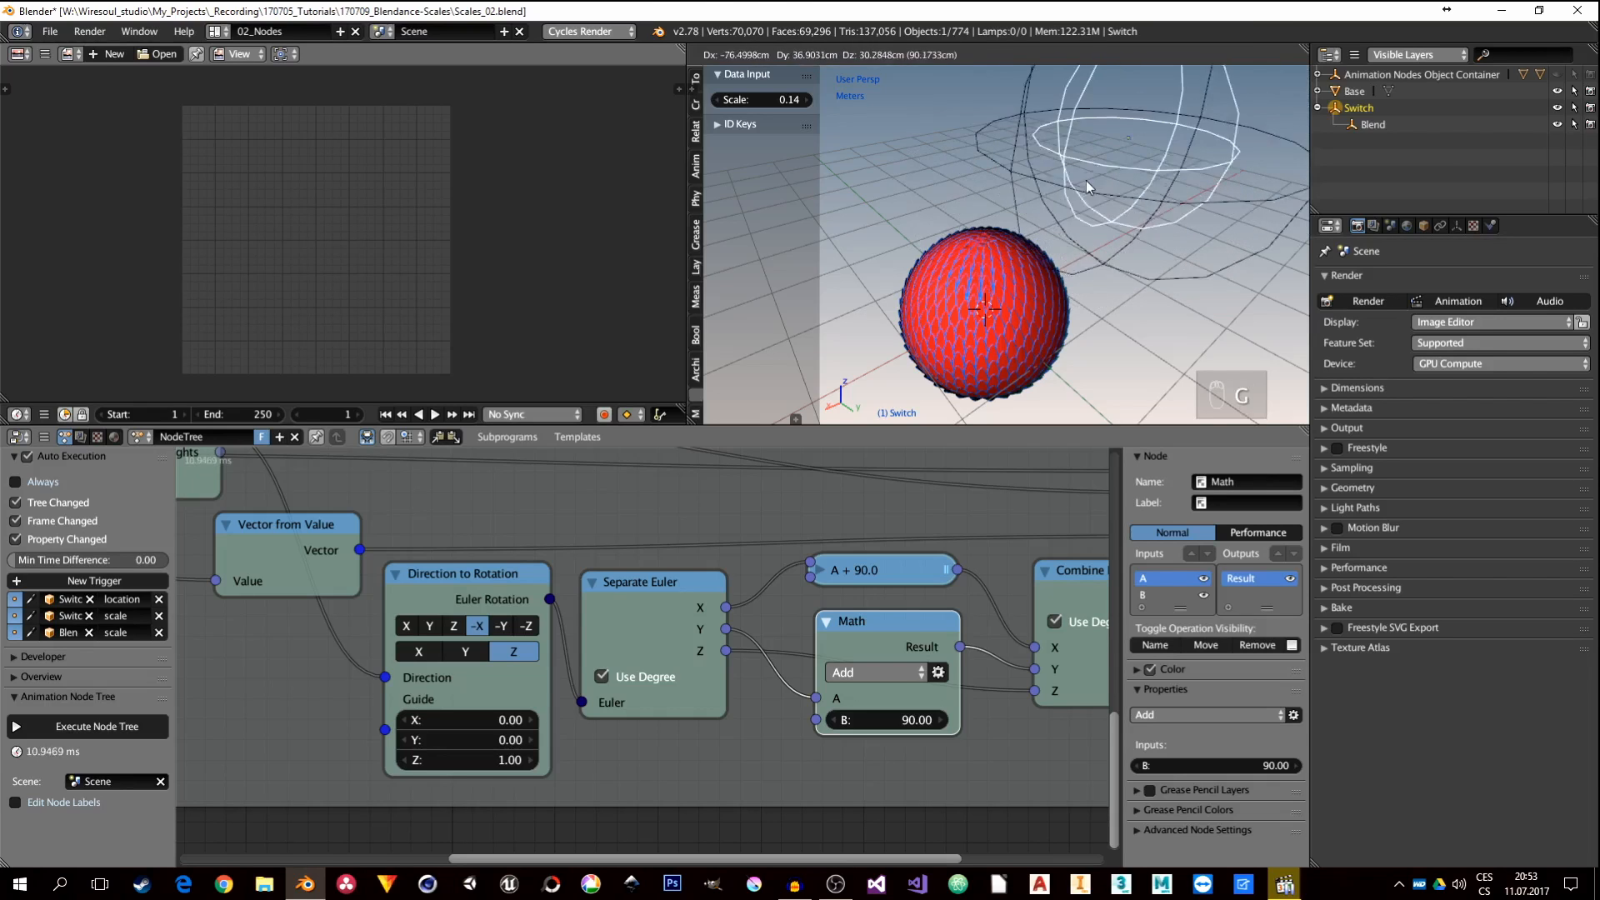
left_click(992, 271)
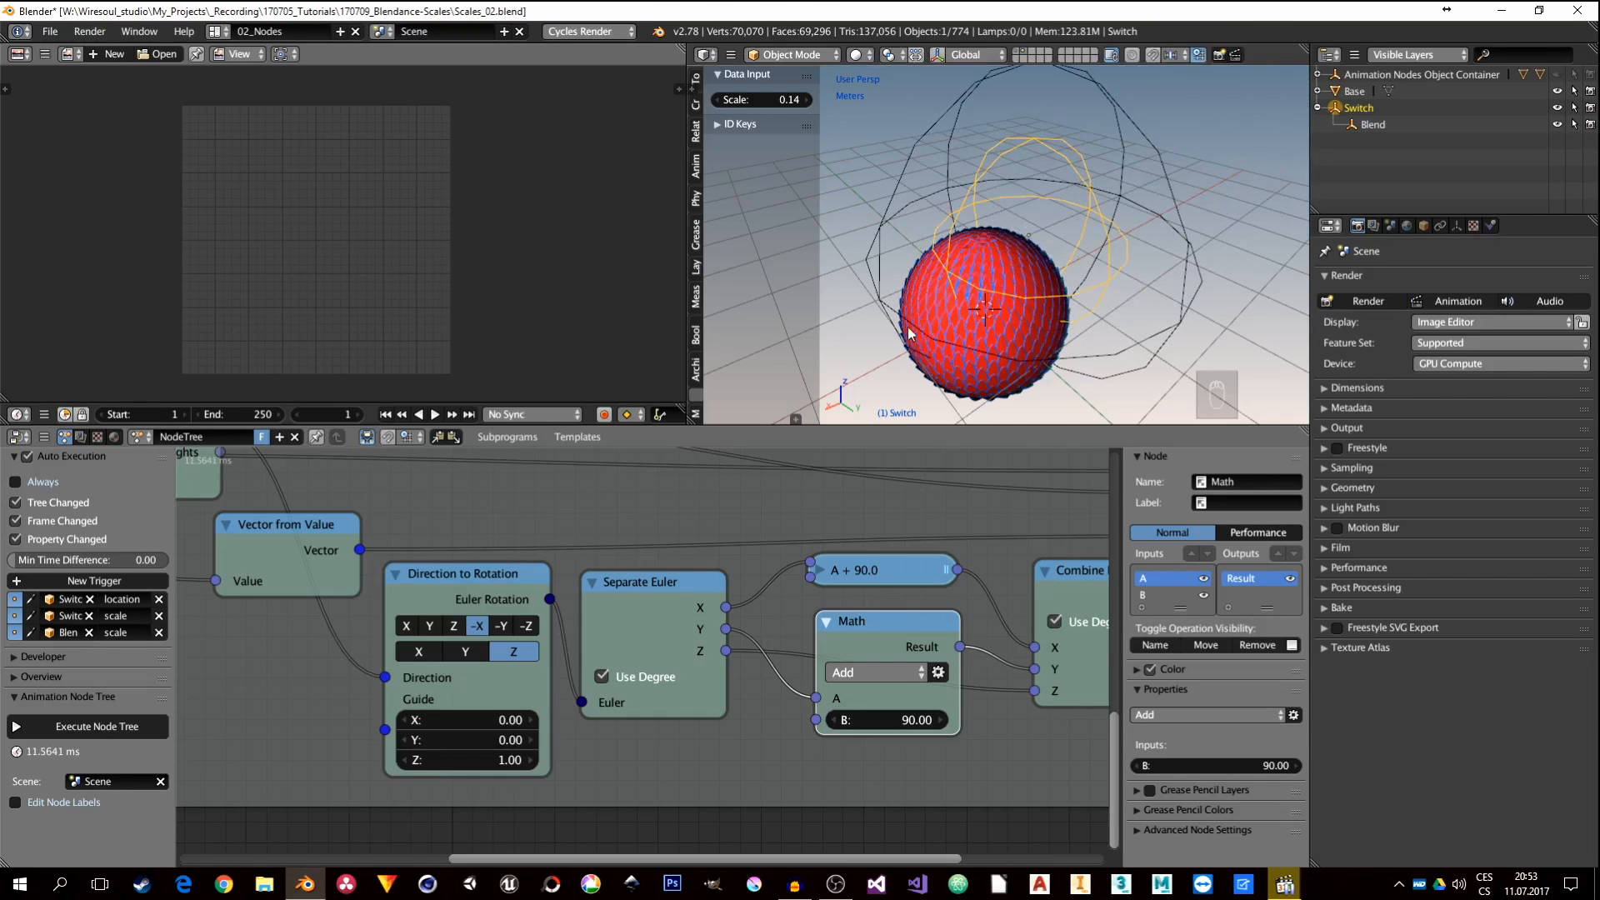
left_click(882, 259)
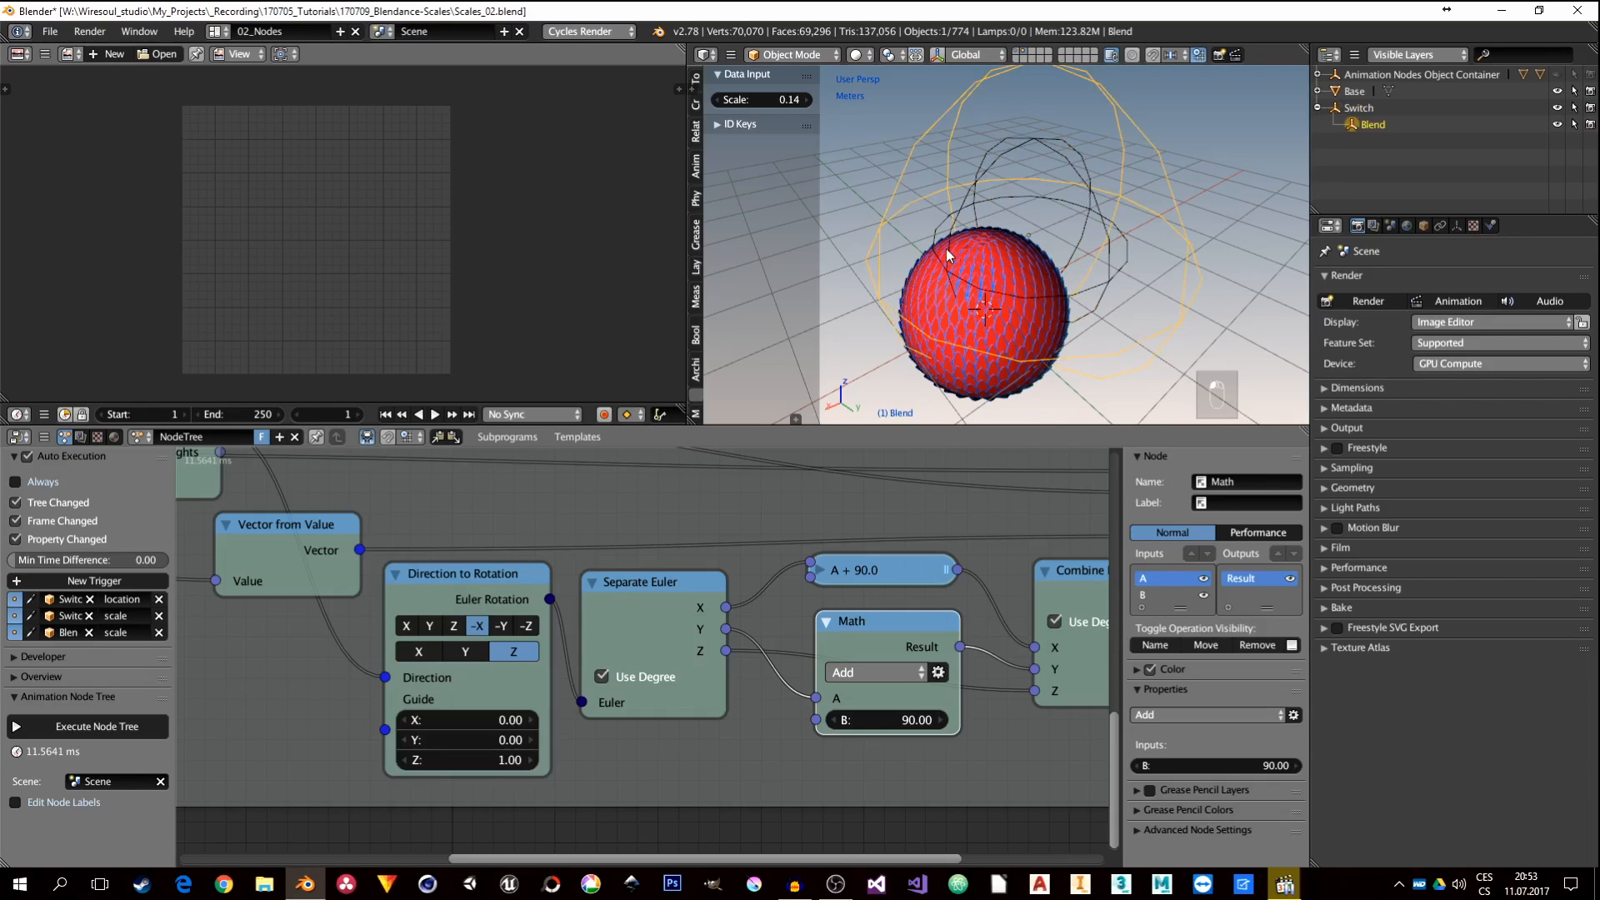
left_click(946, 248)
left_click(951, 241)
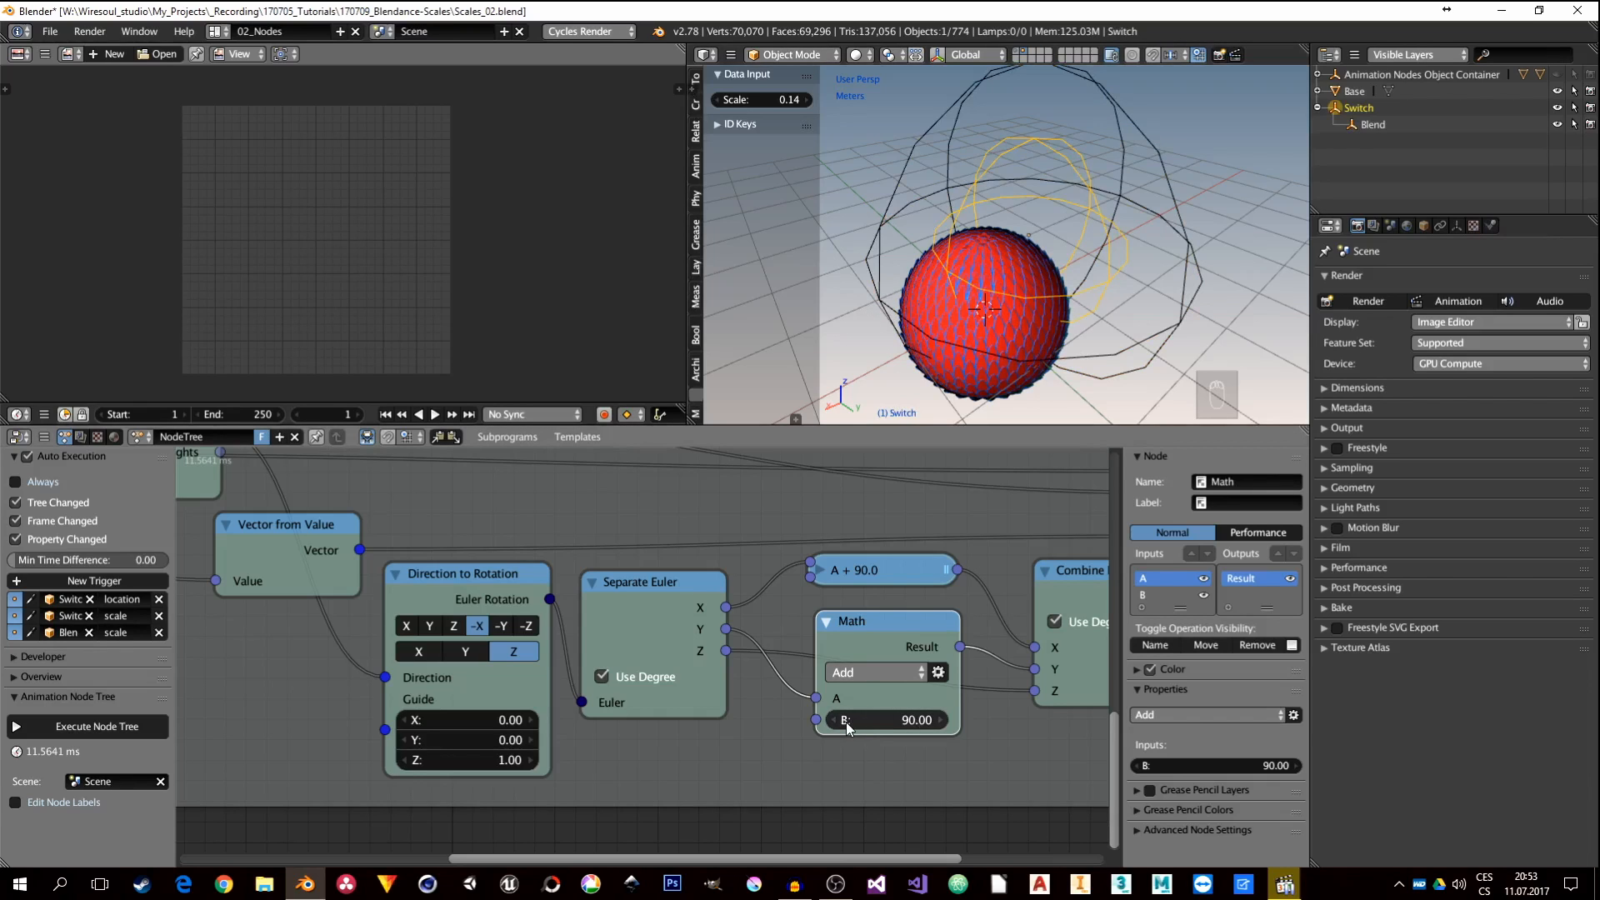
Step: Lower B on the Y-link Math node to 4.41 and move the Switch empty away from the sphere
left_click_drag(905, 718, 796, 719)
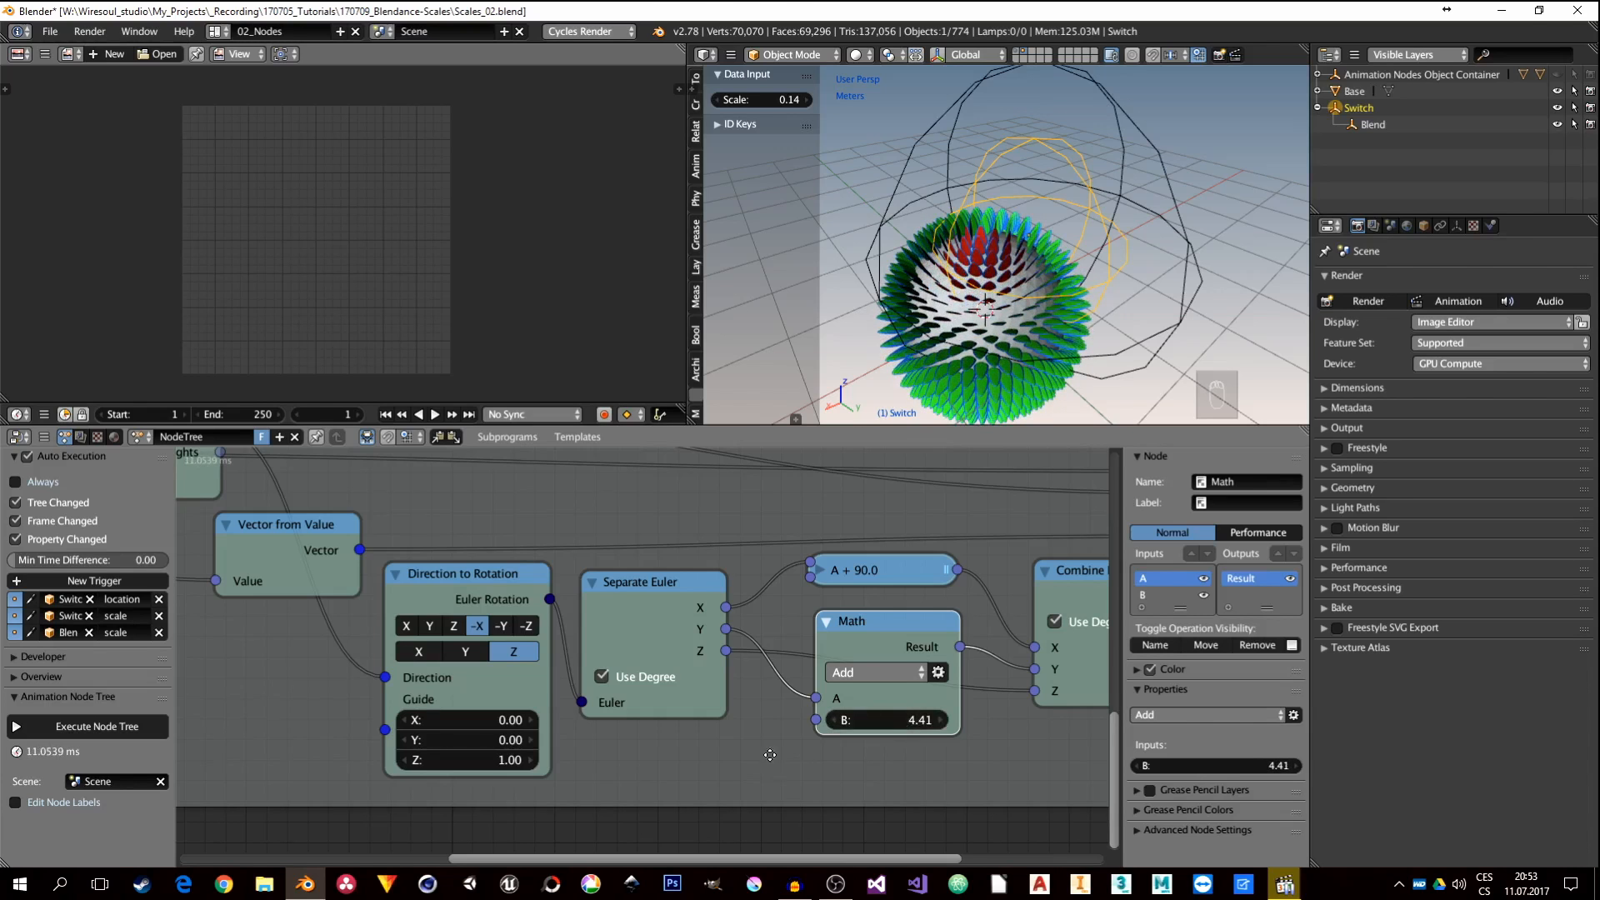
middle_click_drag(706, 777, 813, 821)
scroll(814, 642, "down", 3)
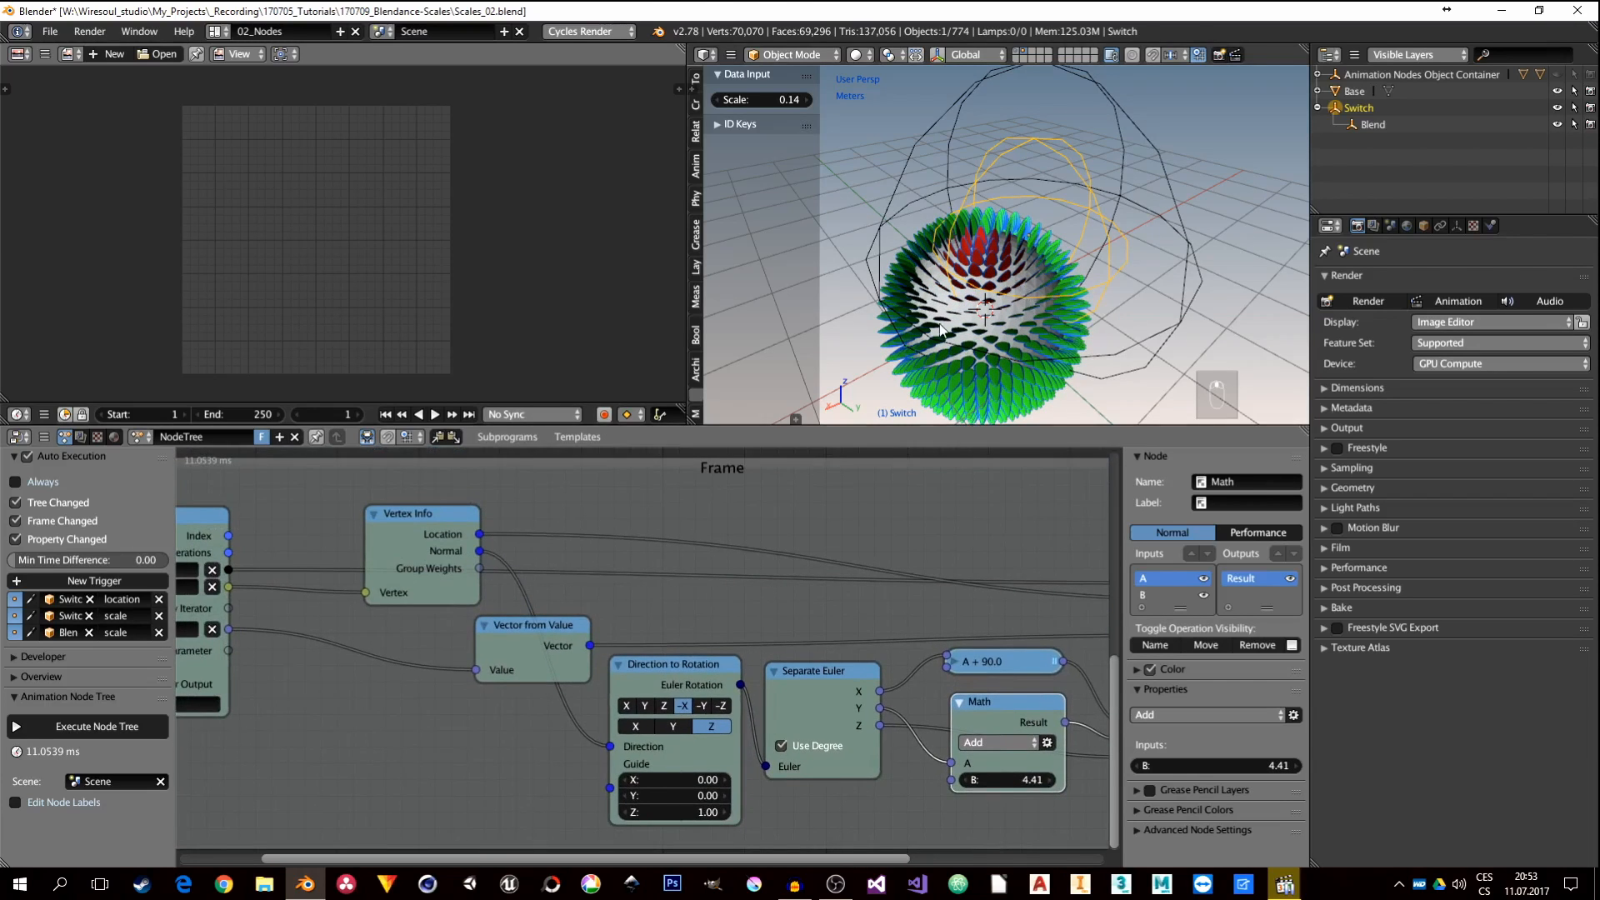
middle_click_drag(405, 744, 729, 739)
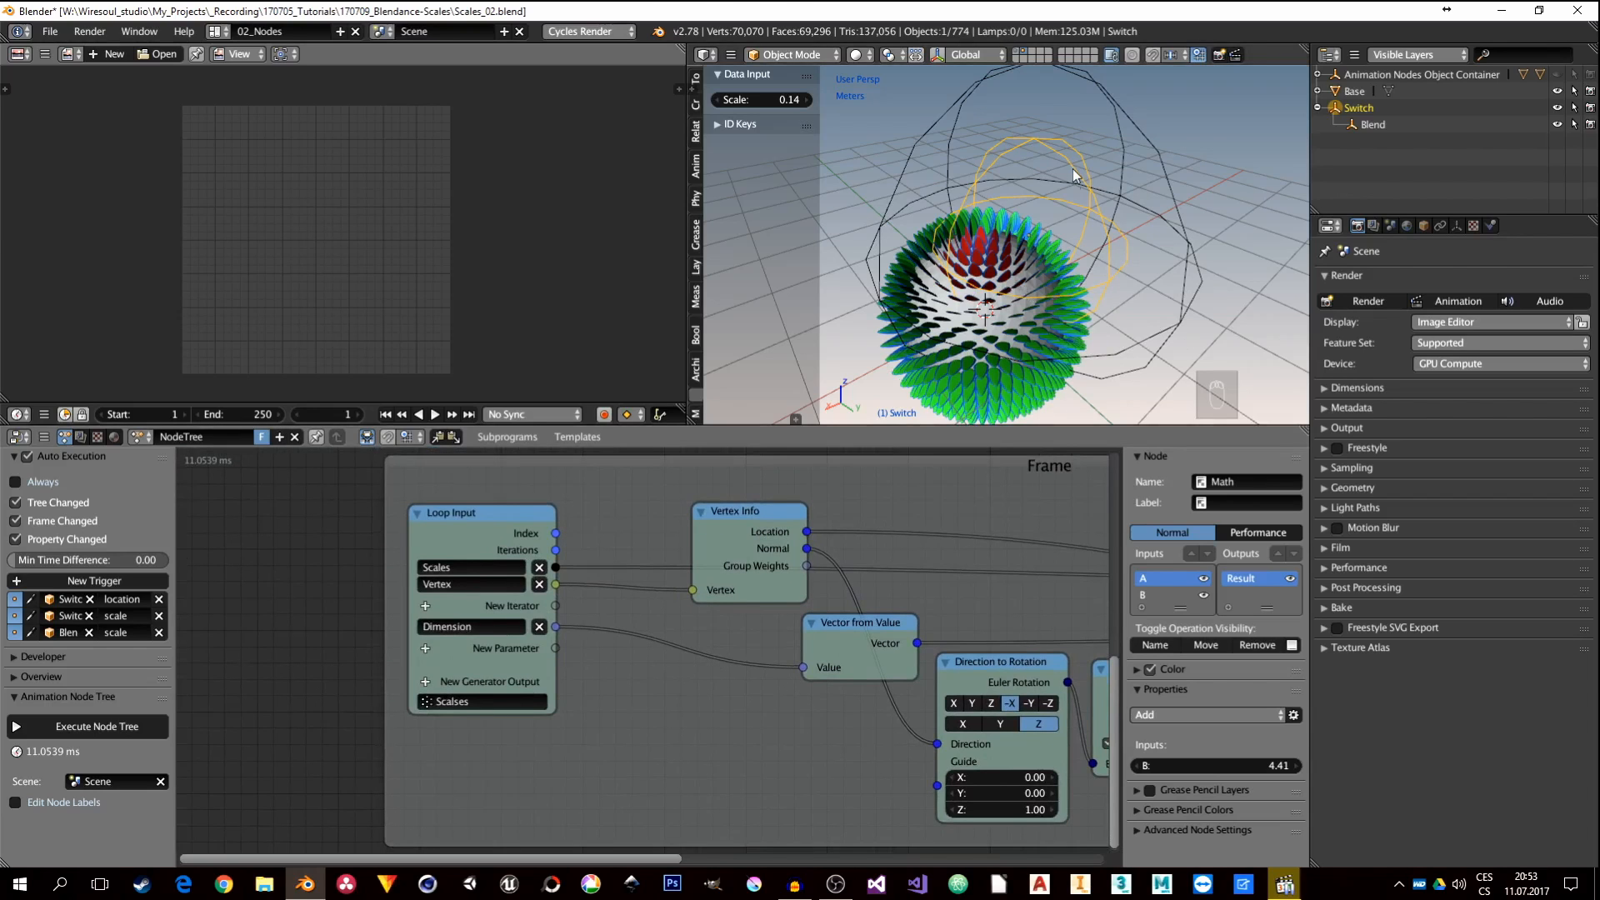
key("g")
left_click(1158, 155)
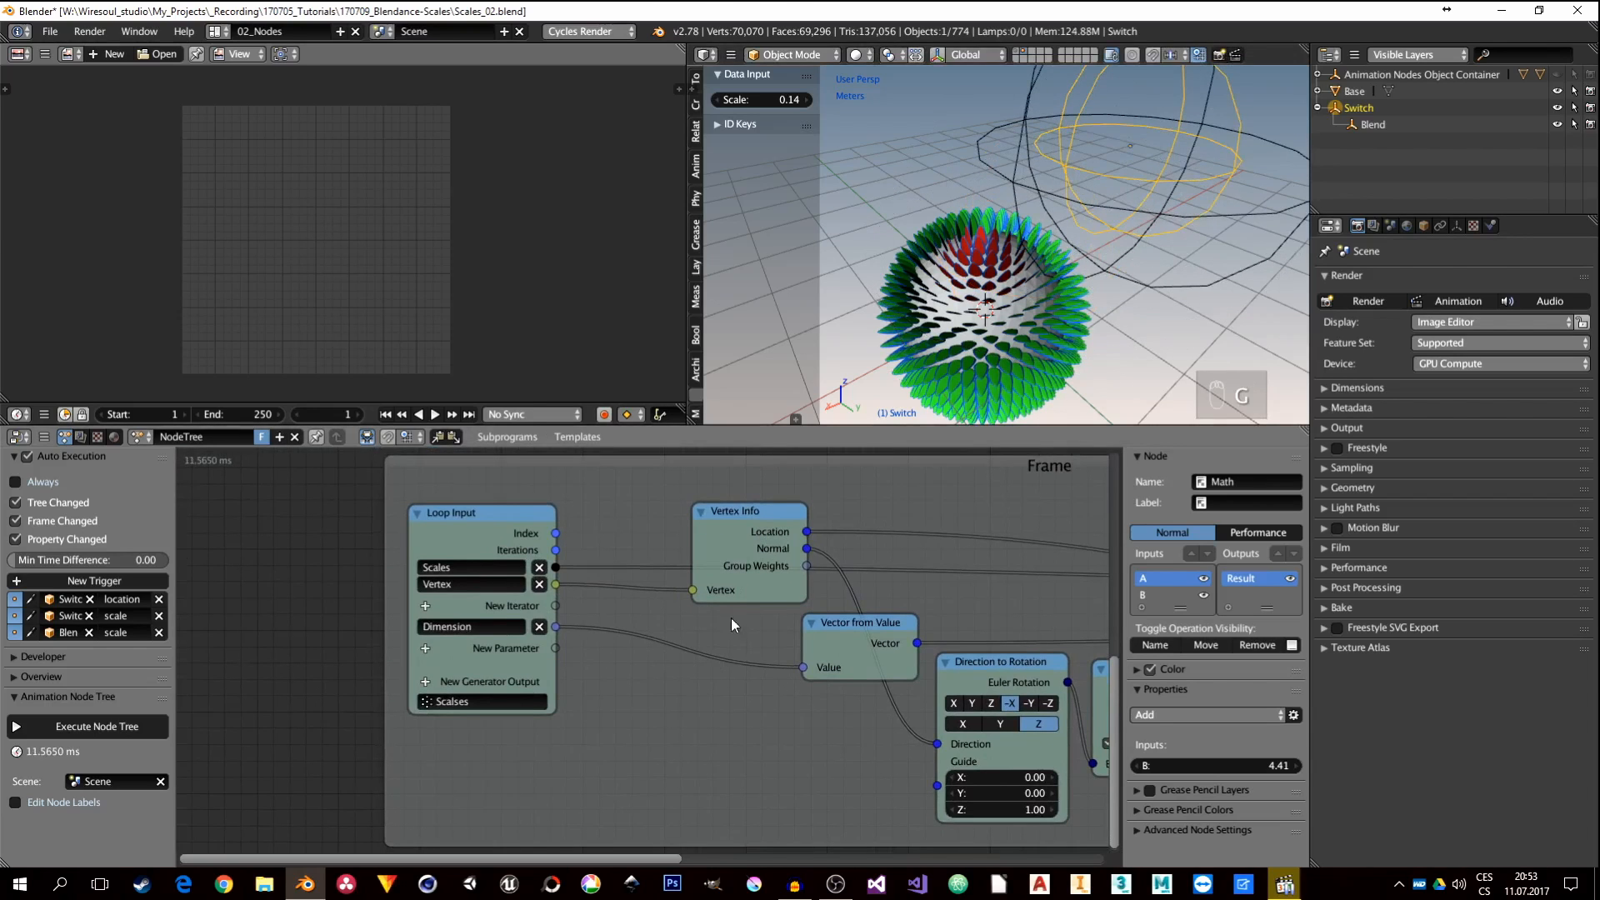
Step: Add a Vector parameter named Switch to the Loop Input node and bring the Invoke Subprogram node into view
middle_click_drag(732, 617, 632, 807)
middle_click_drag(840, 623, 962, 493)
middle_click_drag(457, 708, 593, 690)
scroll(592, 690, "up", 5)
left_click(586, 670)
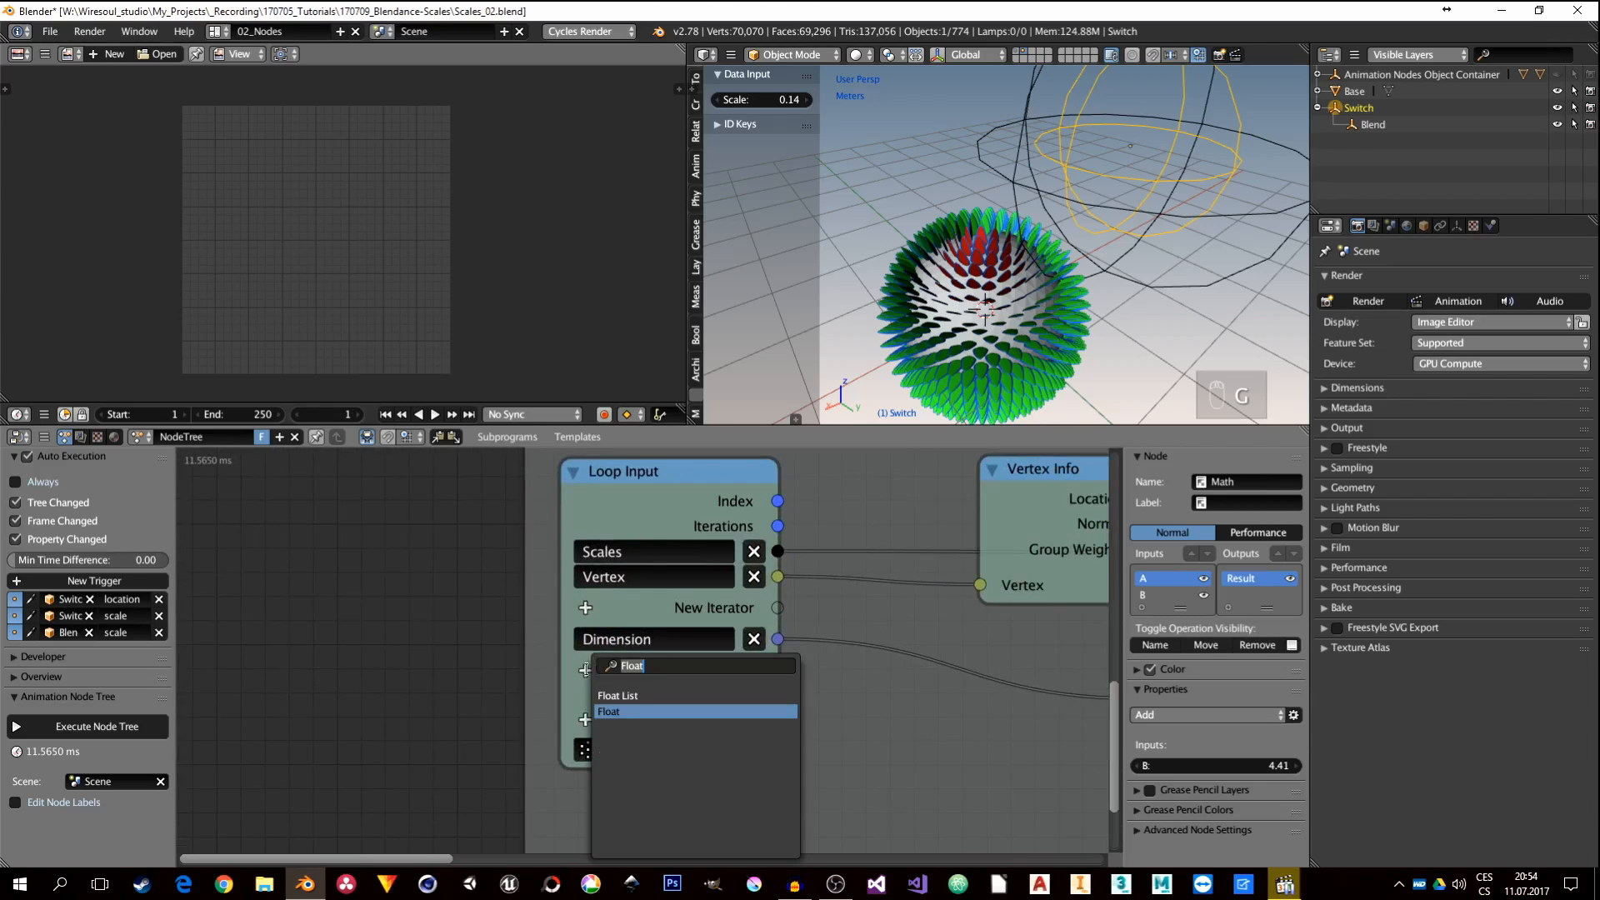
type("vect")
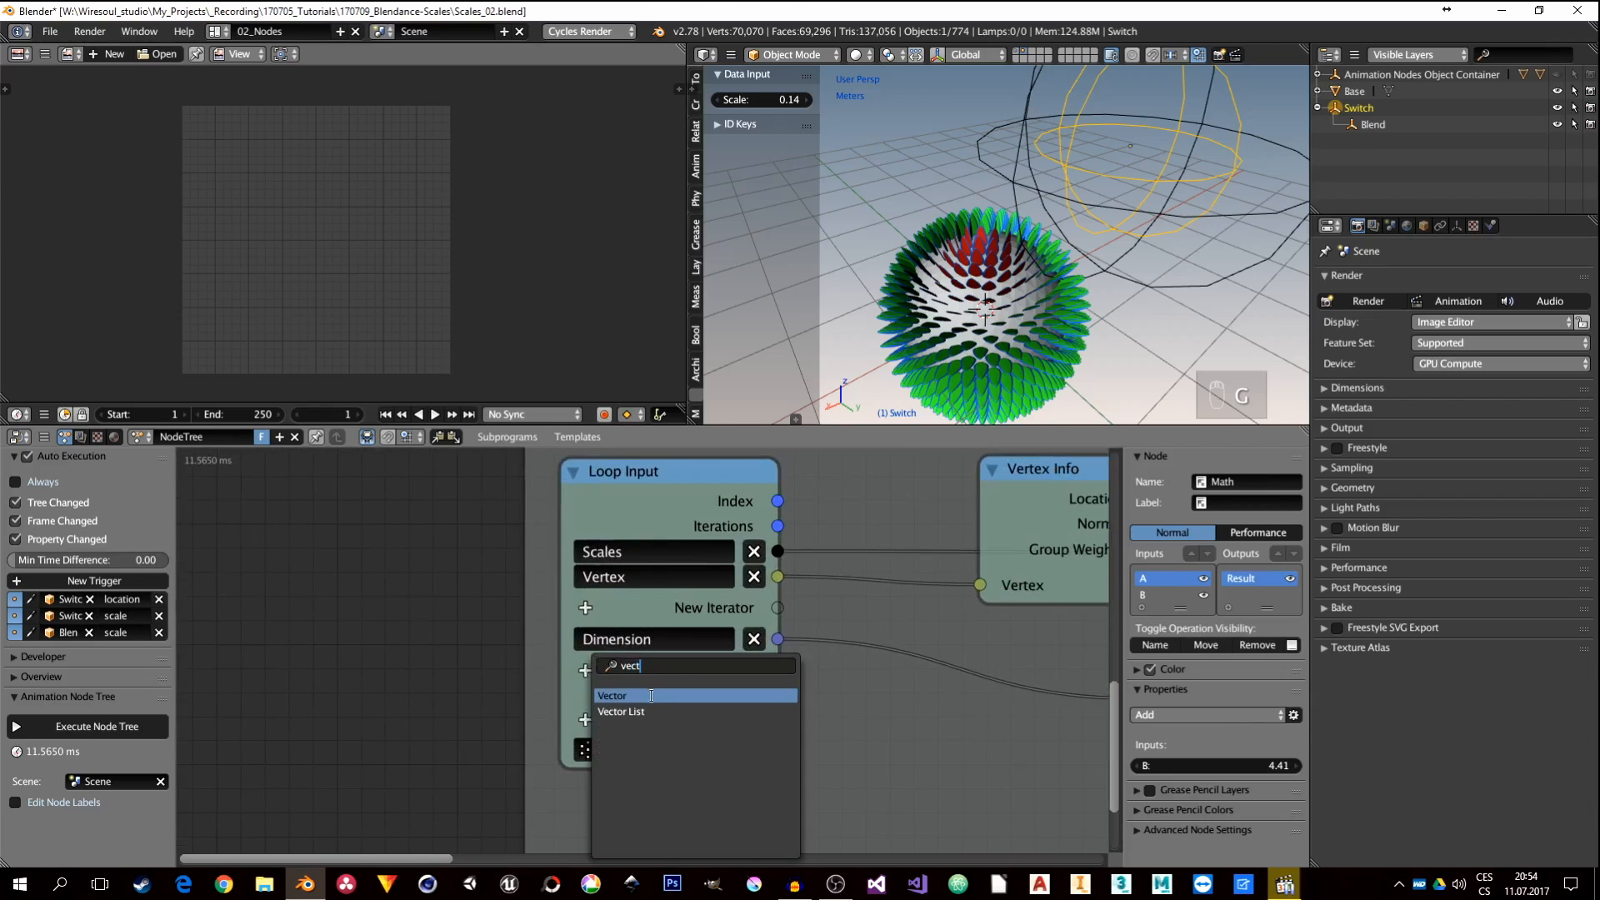
left_click(652, 695)
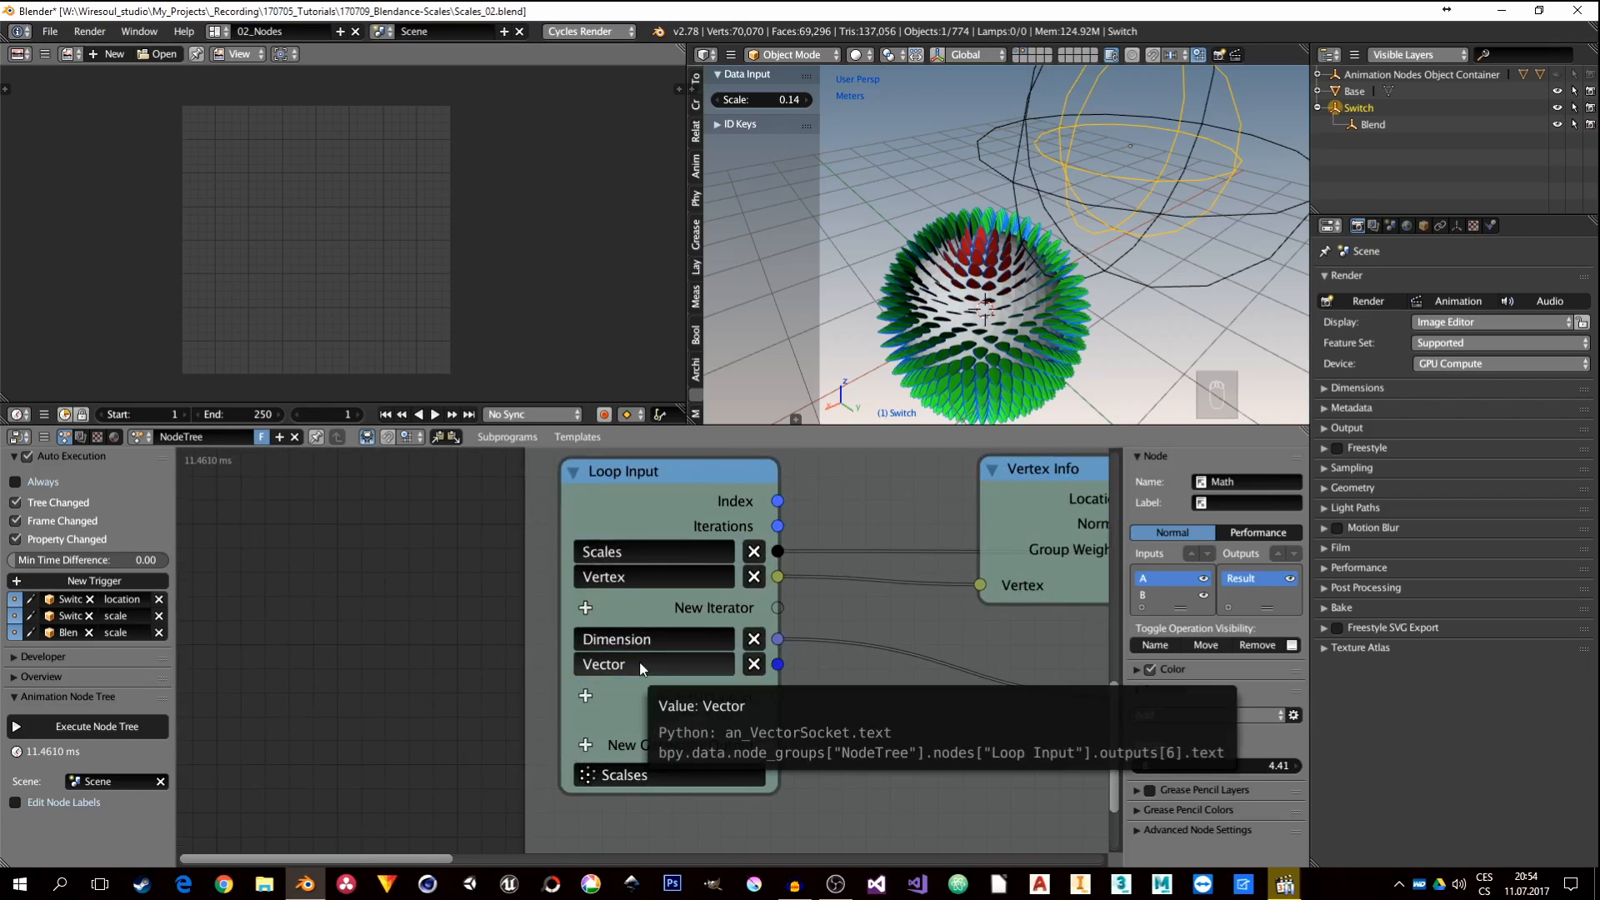
left_click(639, 662)
type("S")
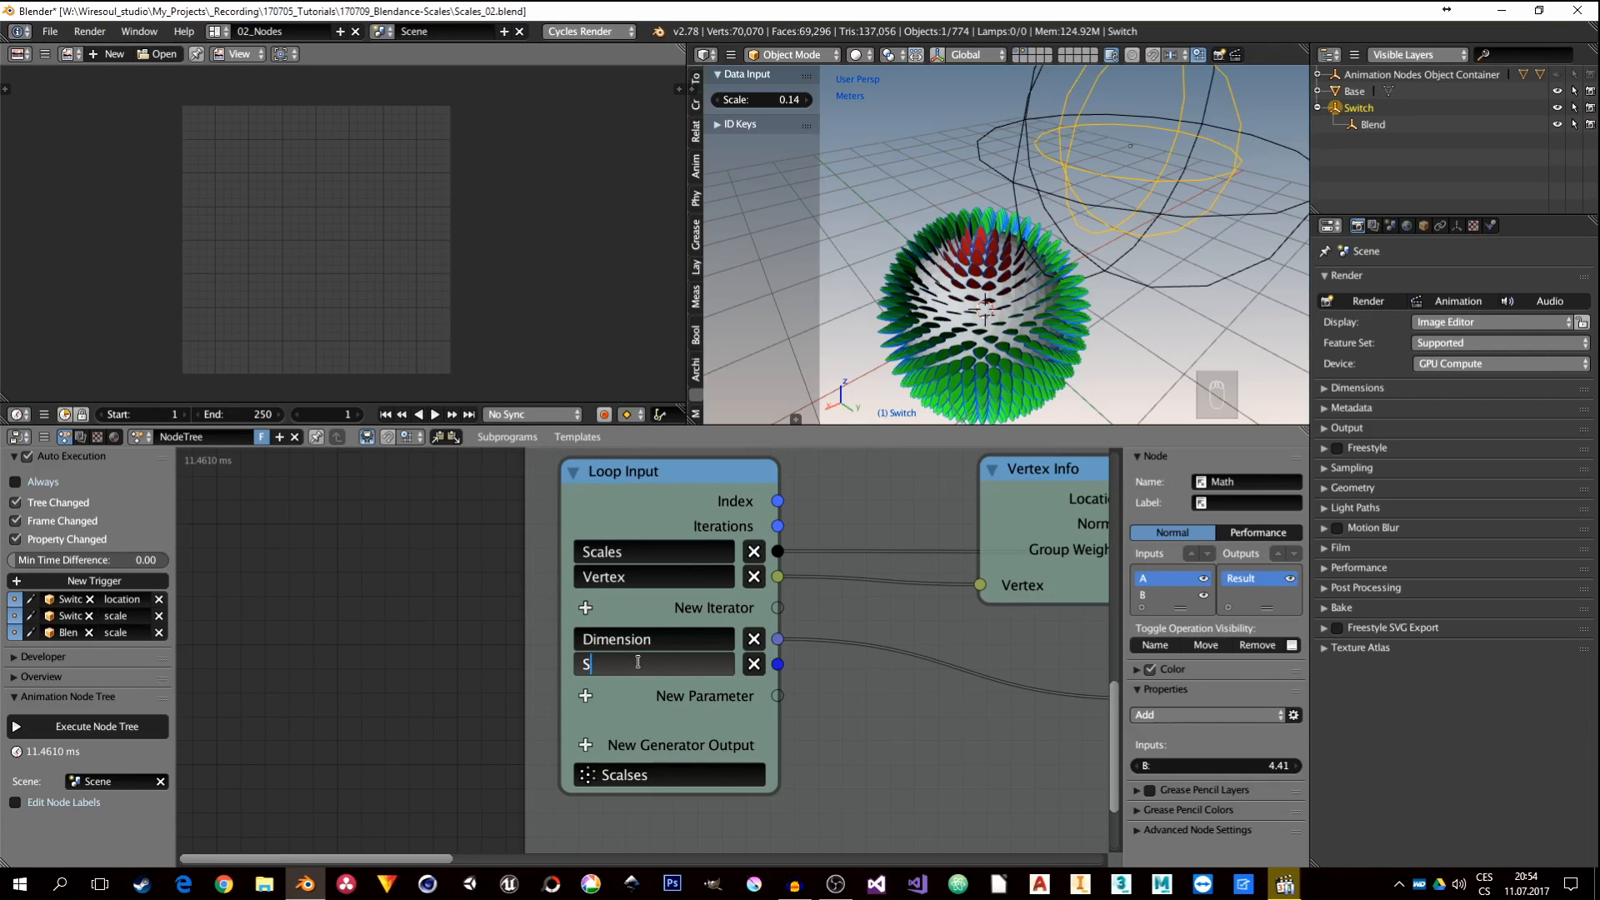
type("witch")
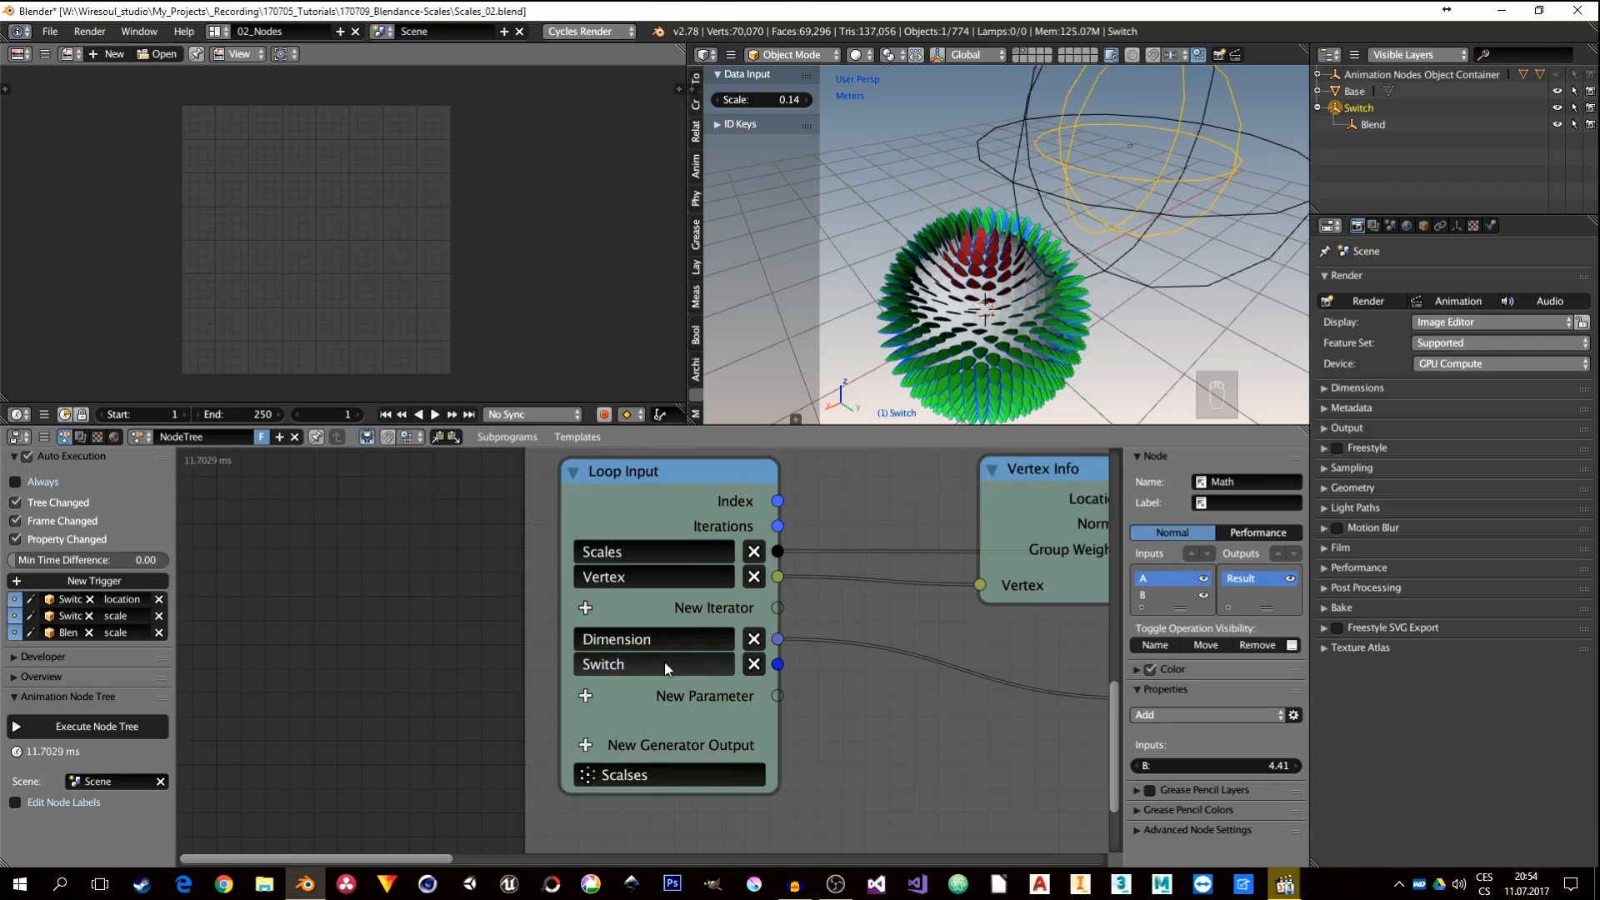
key("Return")
middle_click_drag(664, 661, 640, 859)
scroll(638, 800, "down", 6)
middle_click_drag(791, 724, 615, 463)
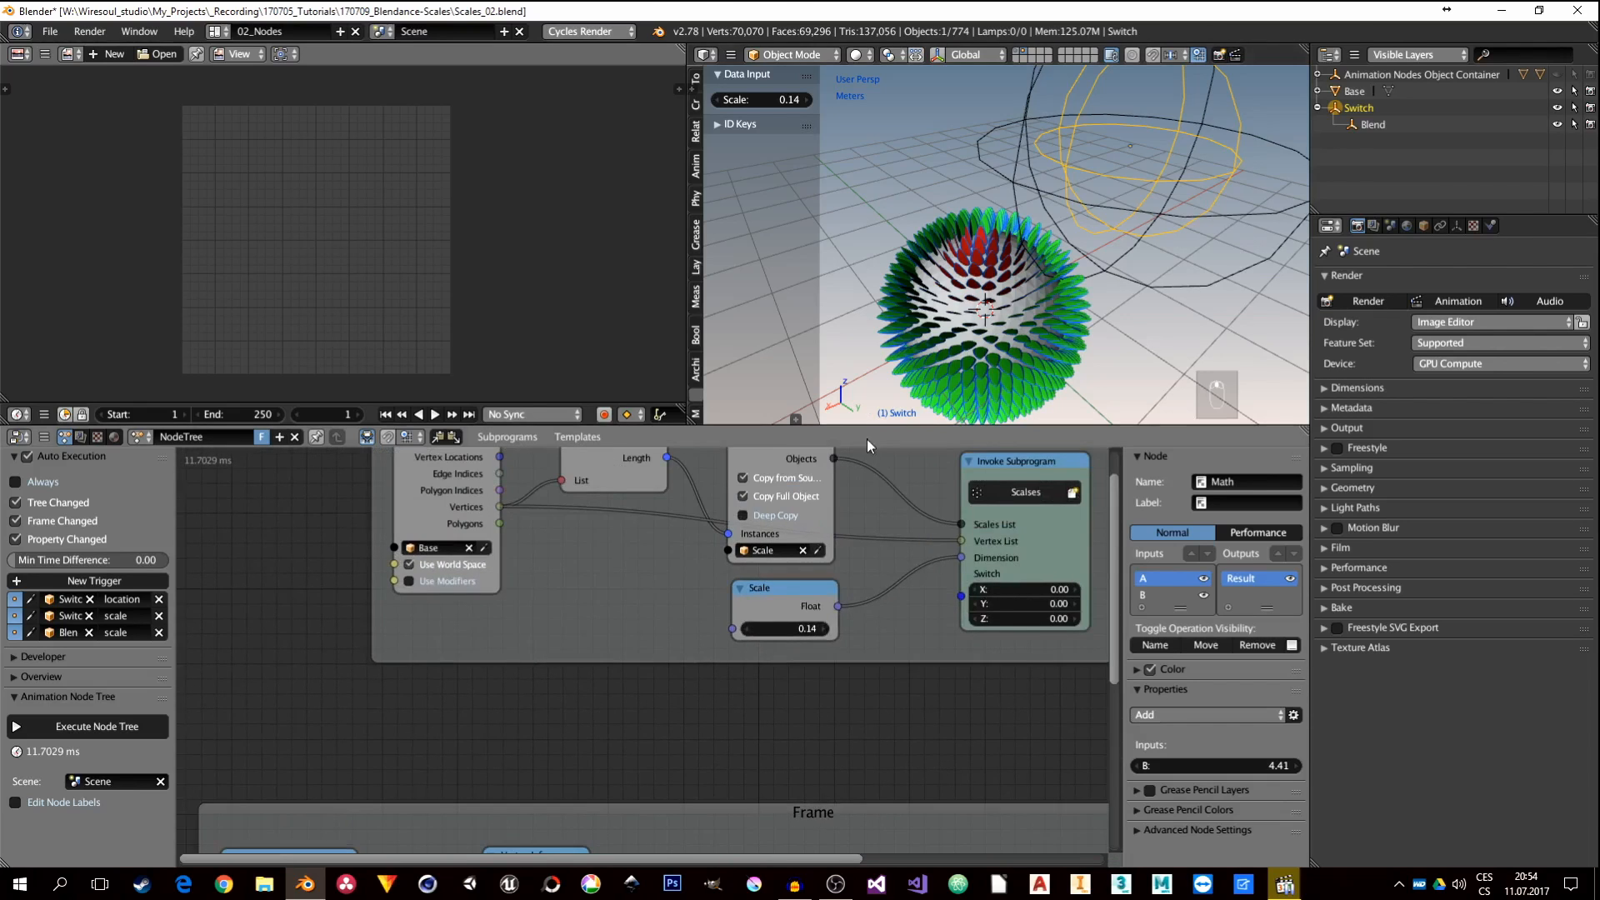
Step: Add an Object Transforms Input node for the Switch object and link its Location to the Invoke Subprogram node's Switch input
middle_click_drag(856, 523, 747, 641)
left_click_drag(775, 552, 763, 503)
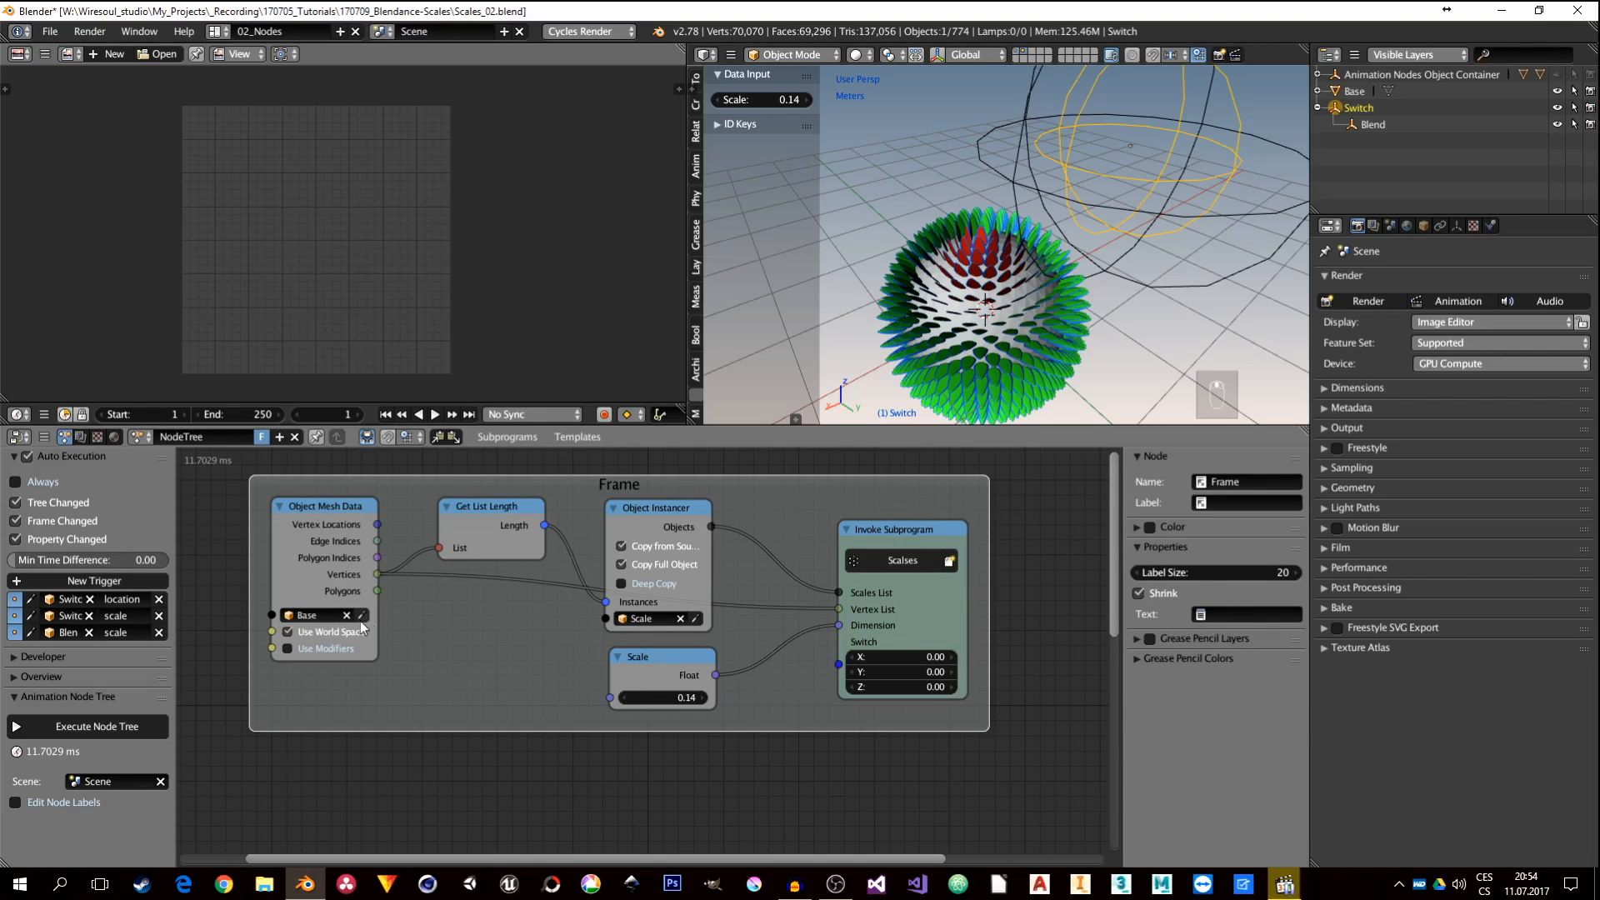
key("shift+a")
mouse_move(517, 588)
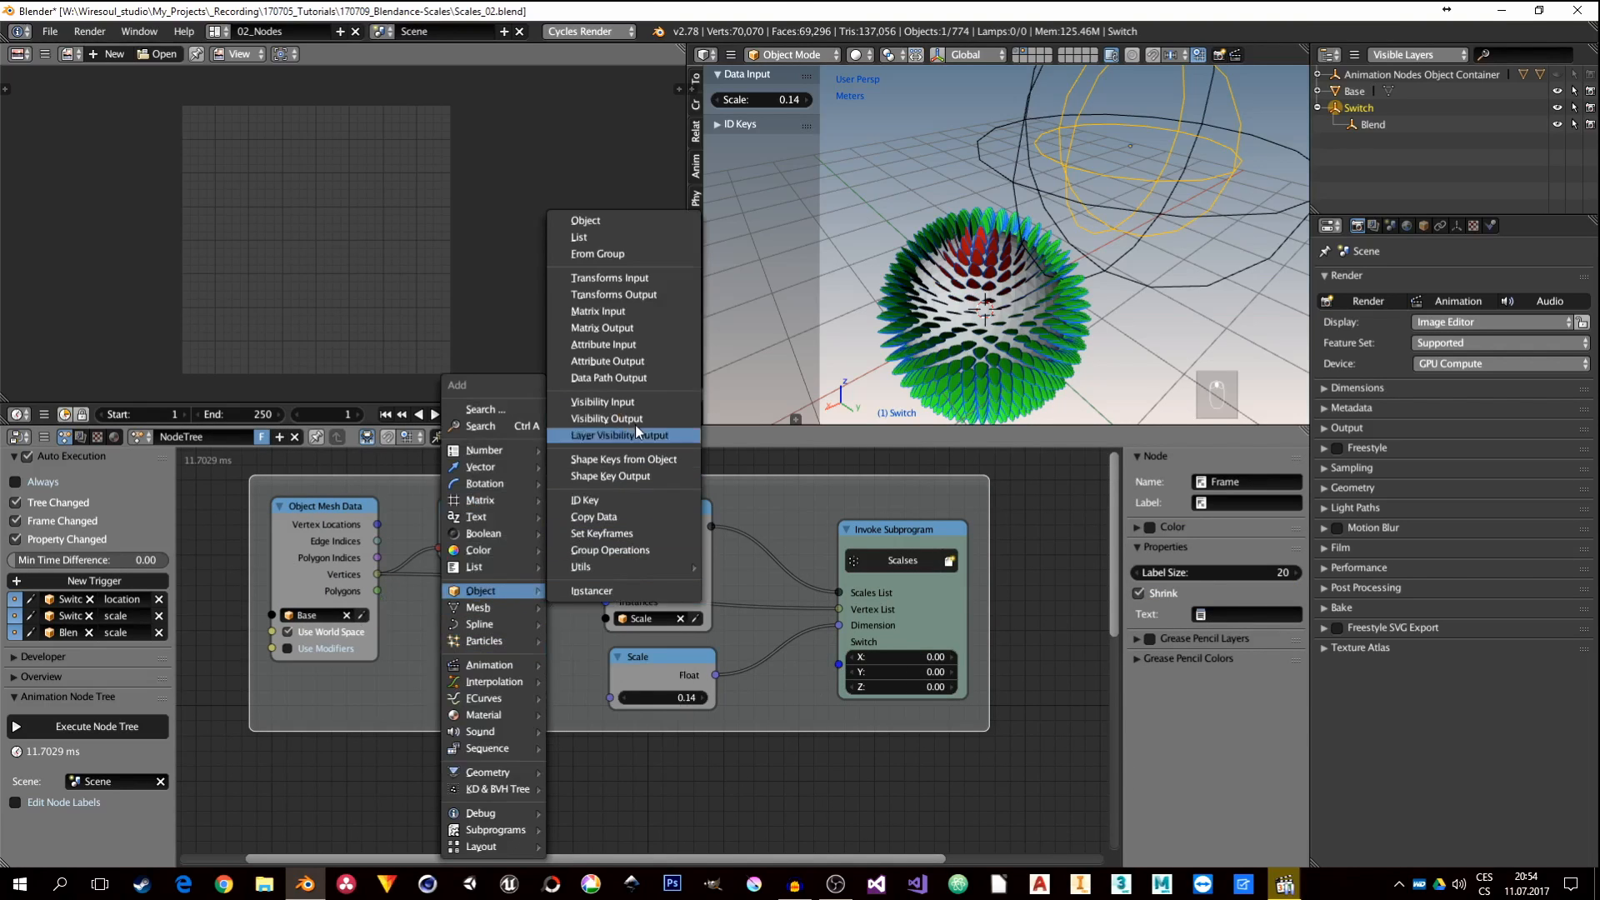
left_click(642, 279)
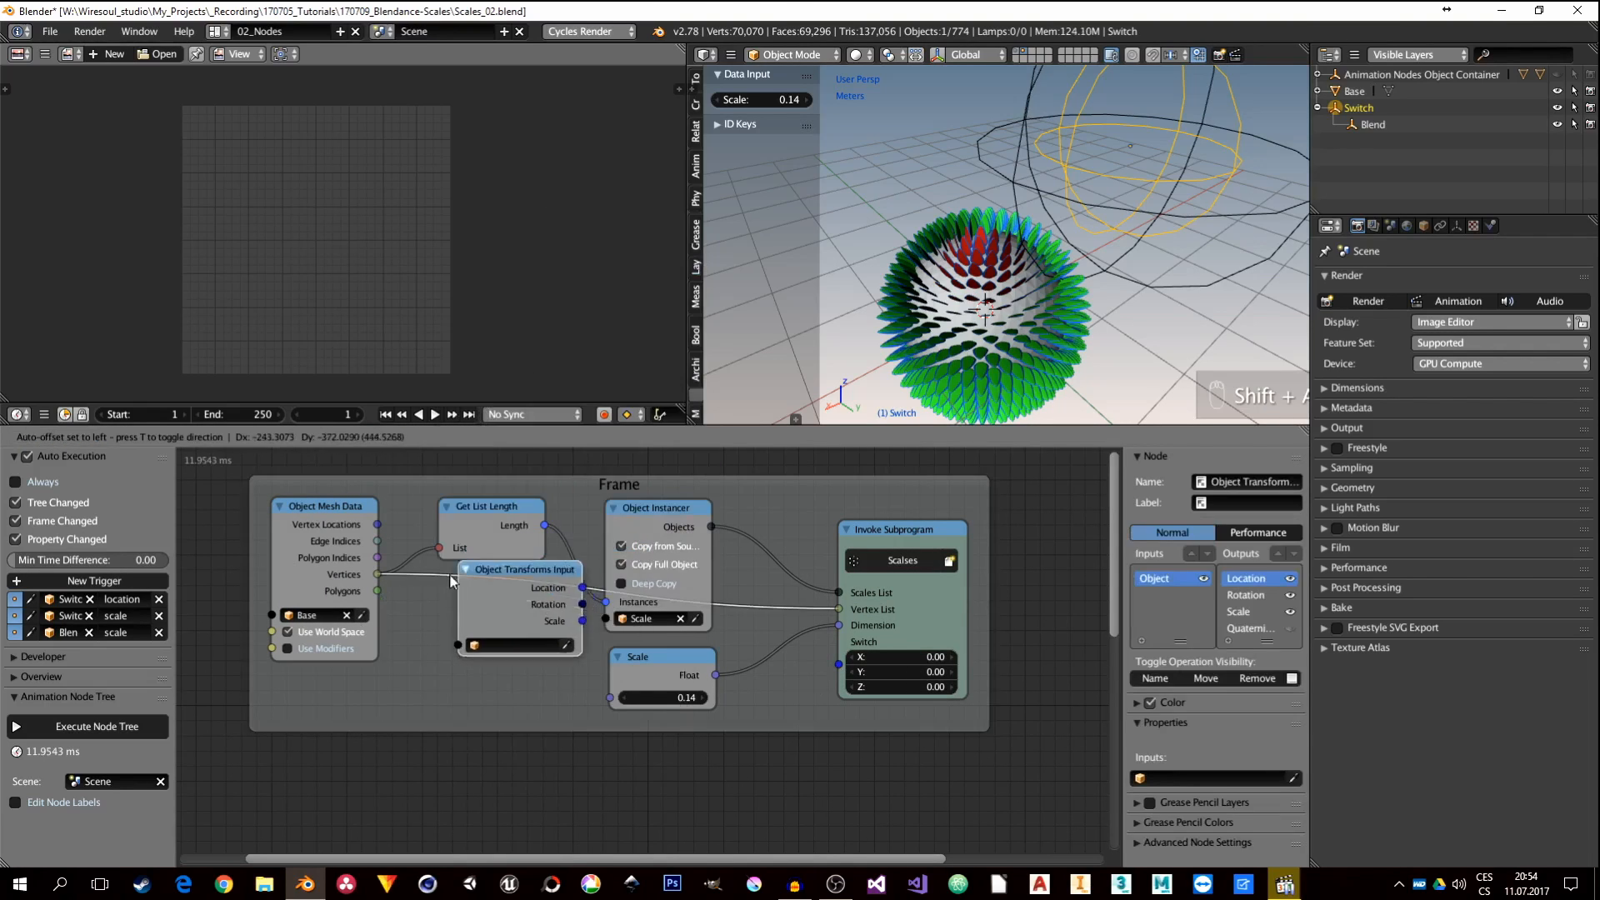
left_click(418, 637)
left_click(454, 715)
type("s")
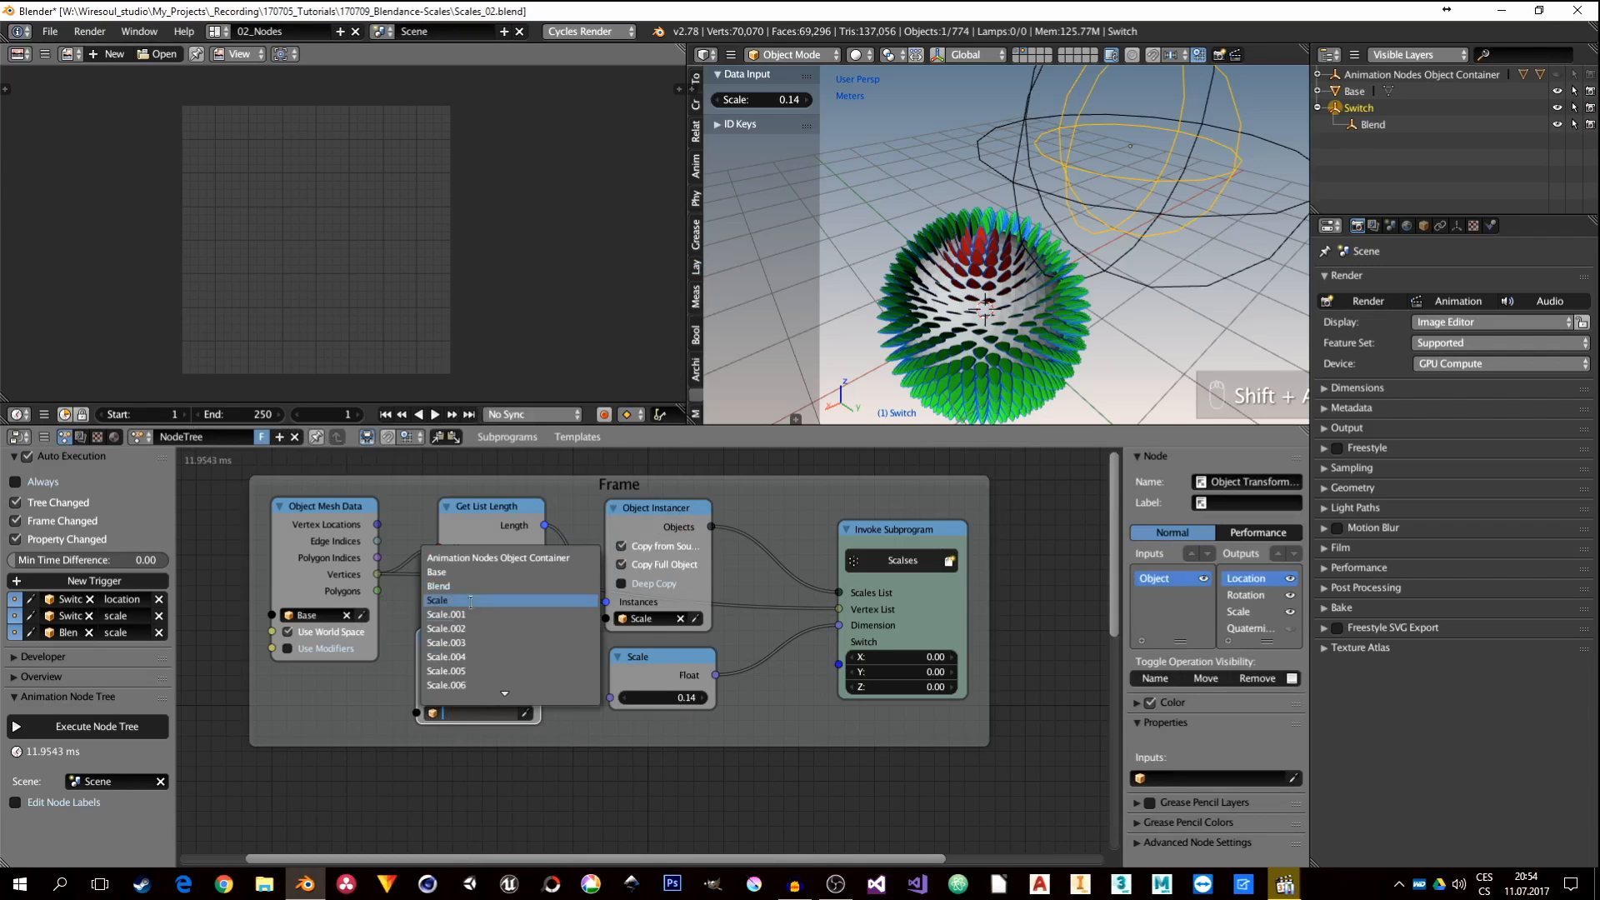
type("w")
left_click(446, 558)
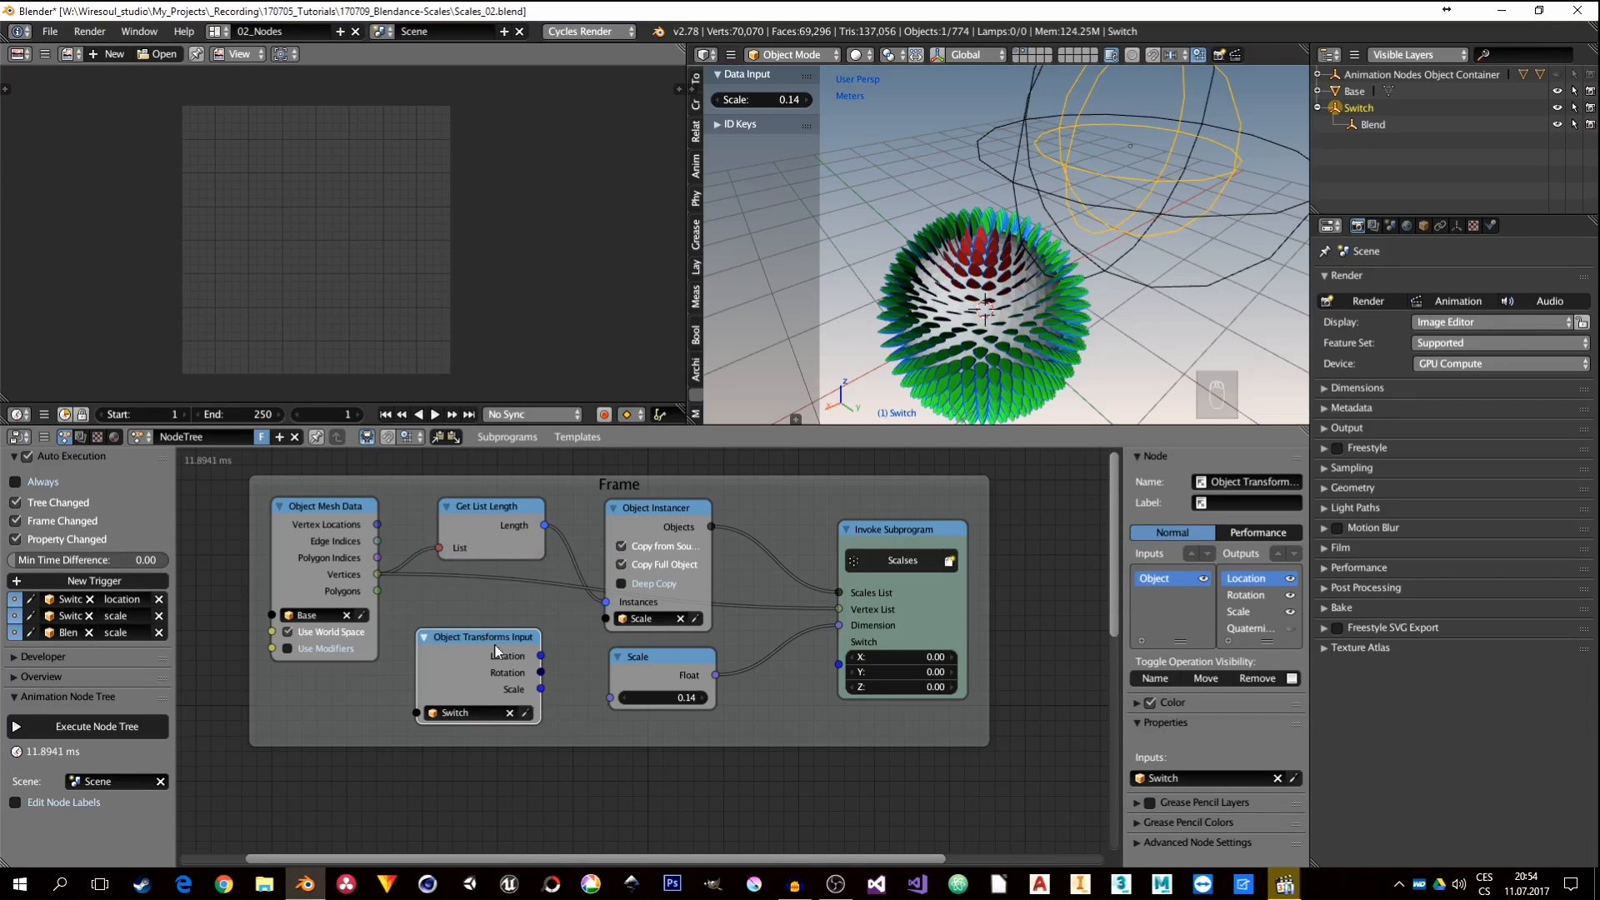
left_click_drag(541, 655, 838, 664)
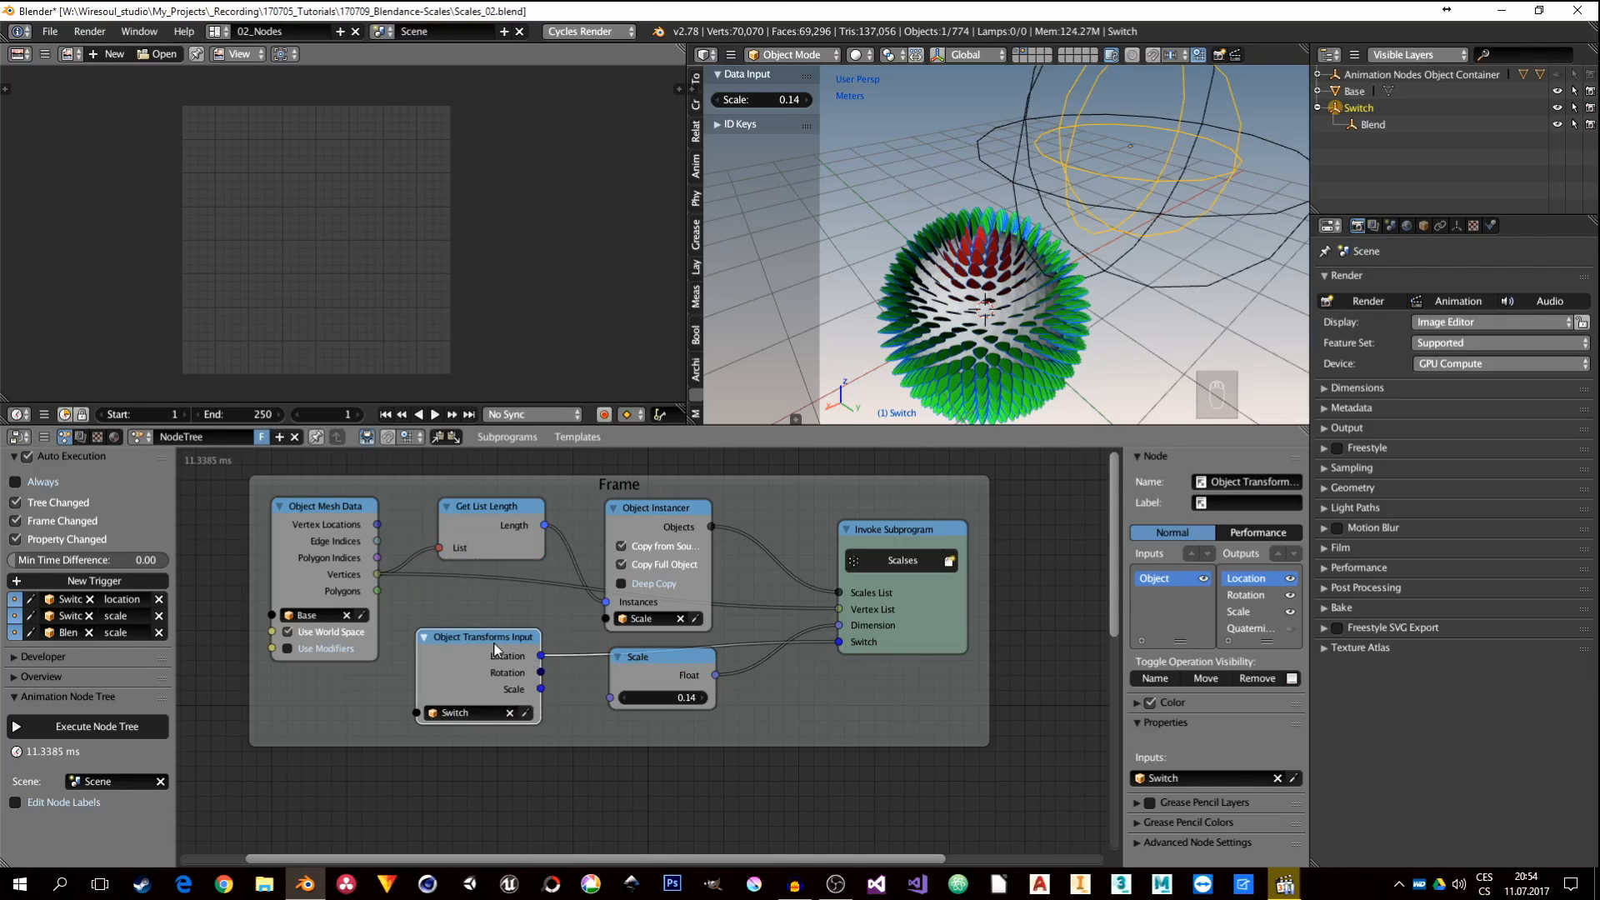
left_click_drag(496, 650, 685, 735)
Step: Reposition the Loop Input node within the subprogram frame and move the Vertex Info node close beside it
middle_click_drag(791, 694, 732, 562)
middle_click_drag(645, 775, 755, 494)
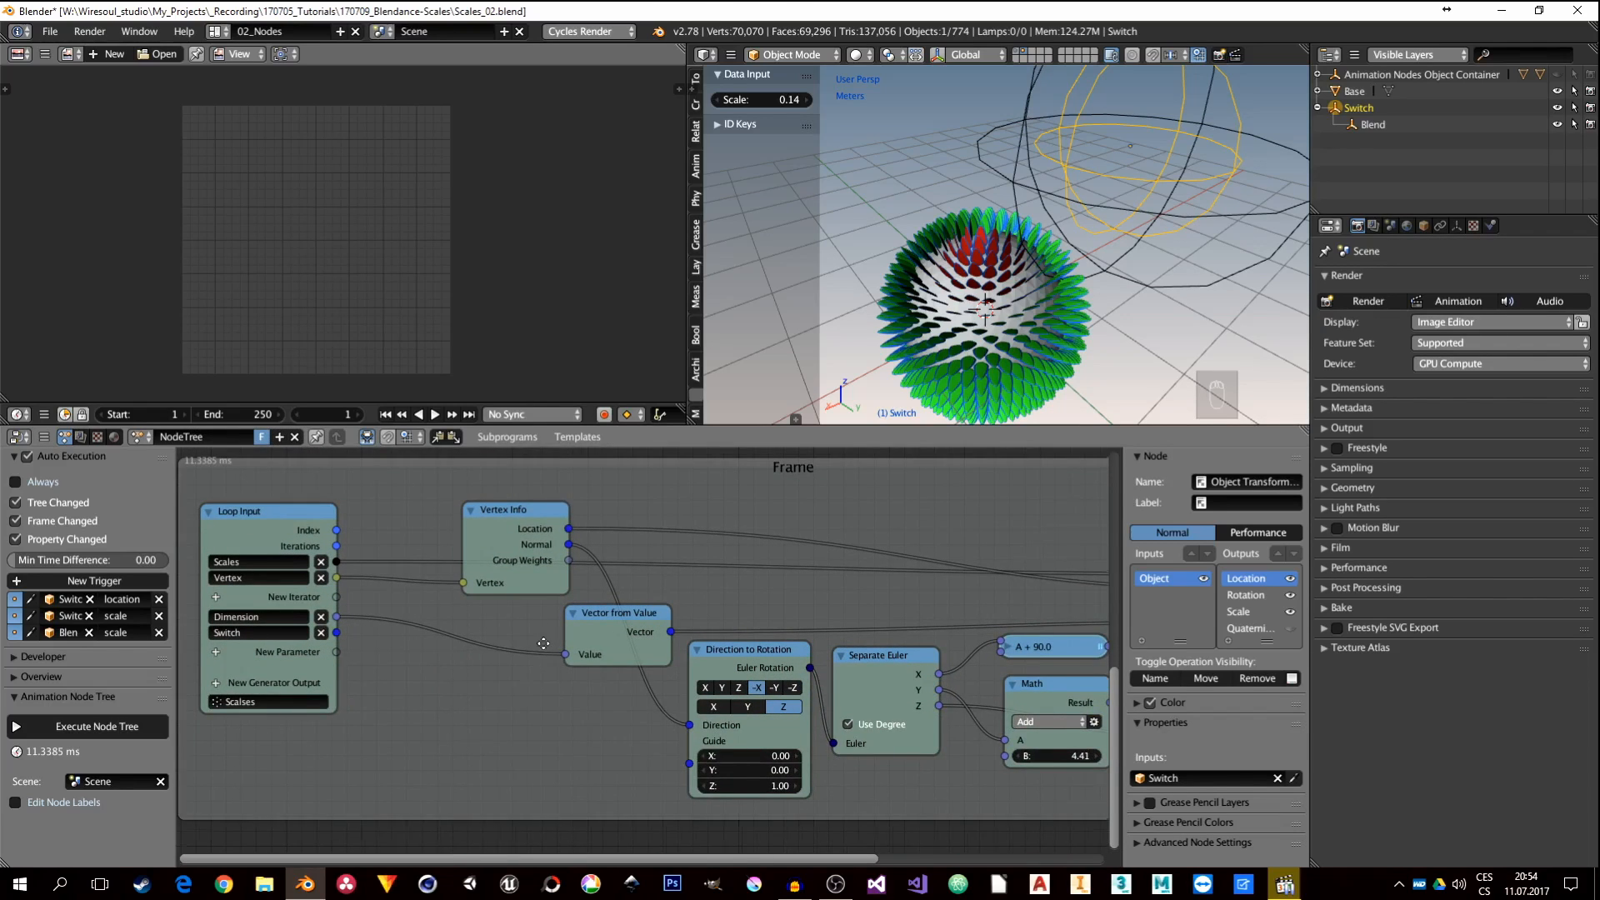
middle_click_drag(542, 643, 590, 613)
left_click_drag(299, 504, 257, 547)
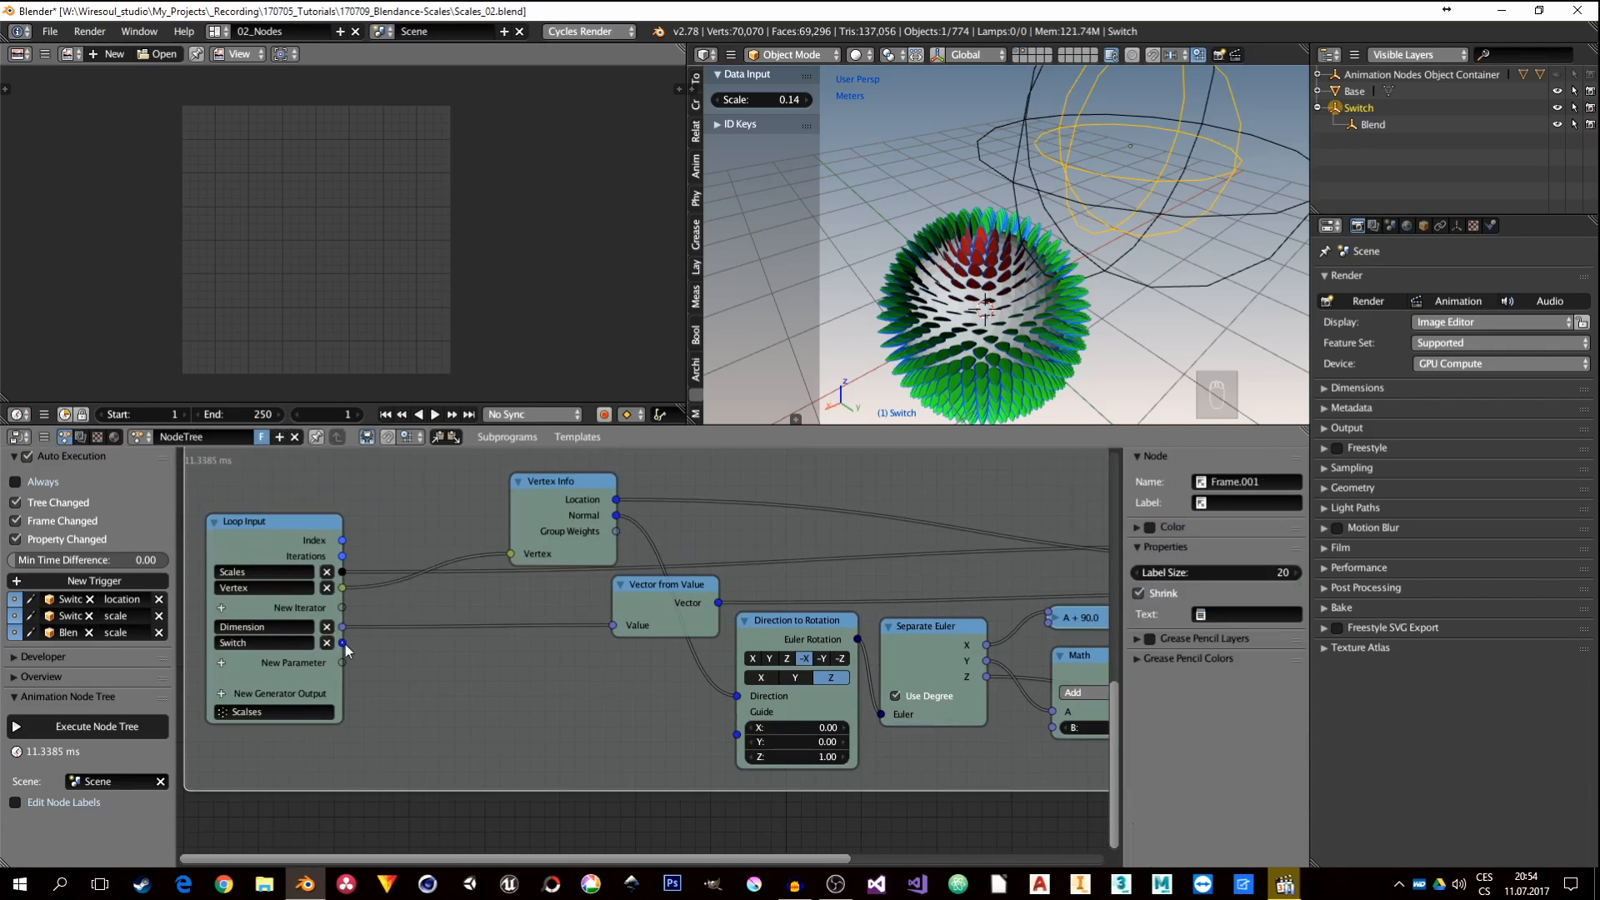
left_click_drag(342, 643, 494, 678)
left_click_drag(556, 486, 539, 675)
Step: Add a Vector Distance node in the free space below the Vertex Info node
middle_click_drag(538, 695, 512, 609)
key("shift+a")
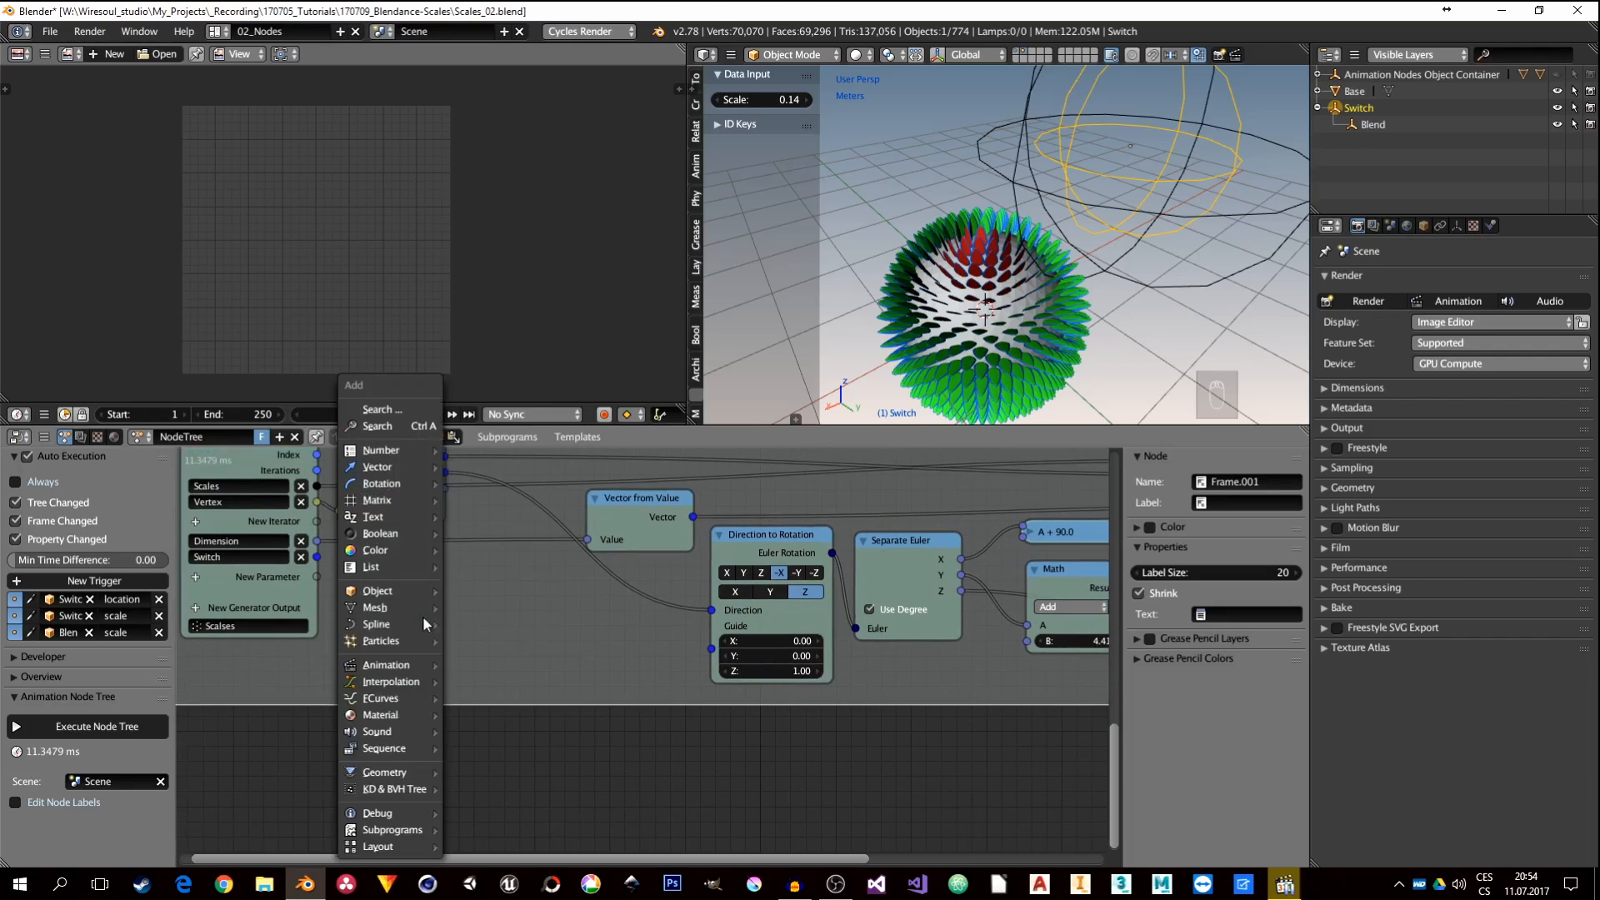
mouse_move(387, 468)
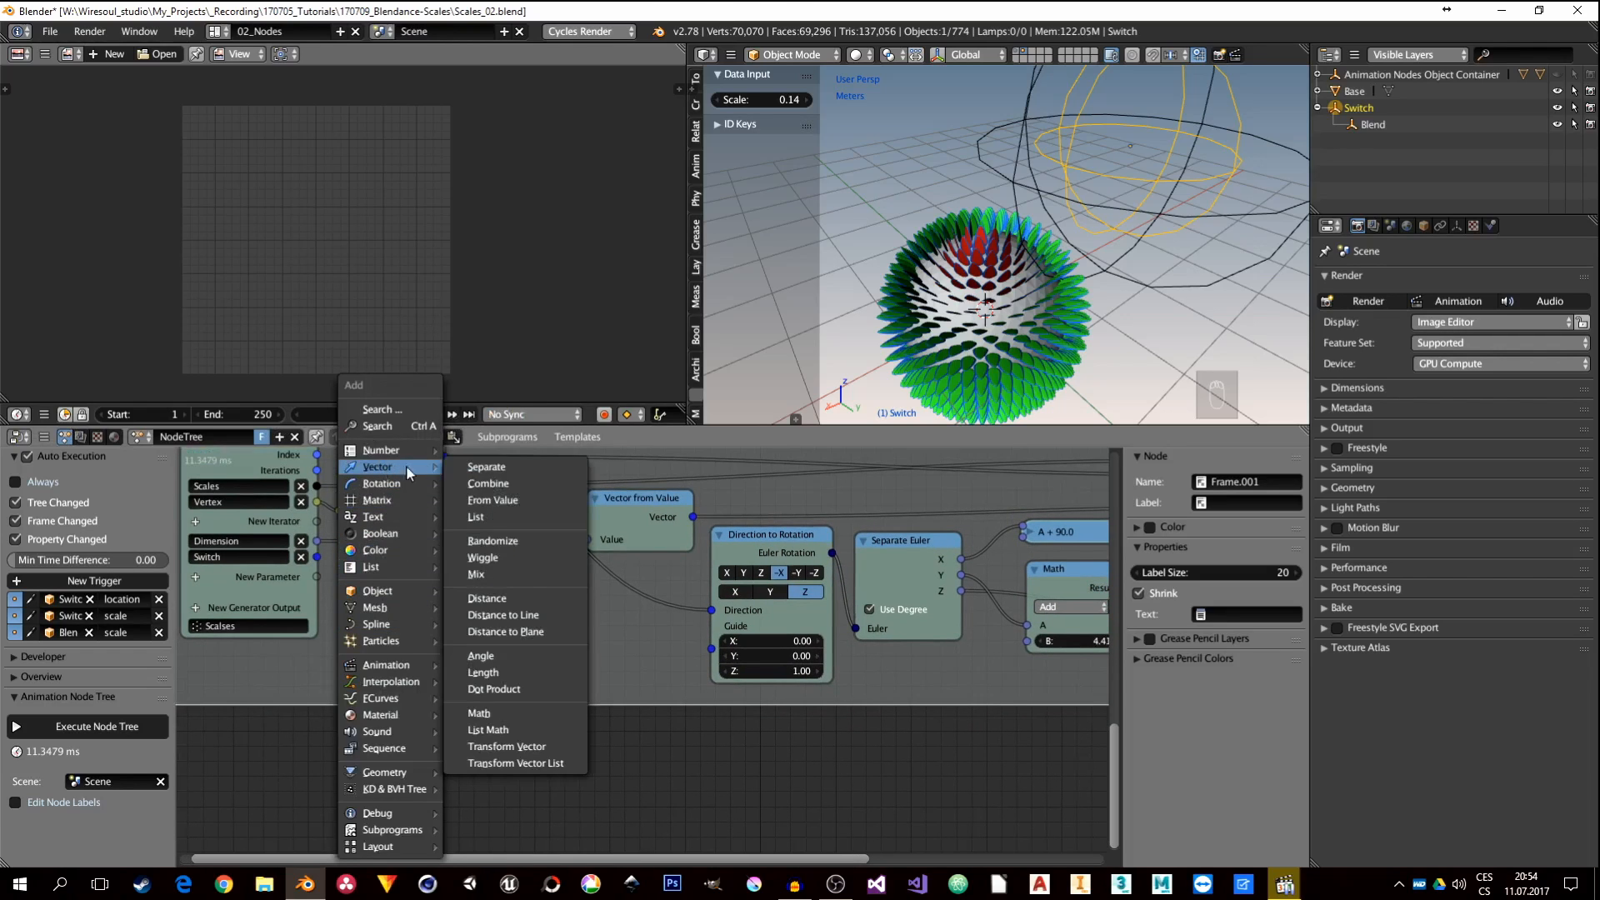
left_click(519, 599)
left_click(473, 590)
middle_click_drag(433, 575, 449, 614)
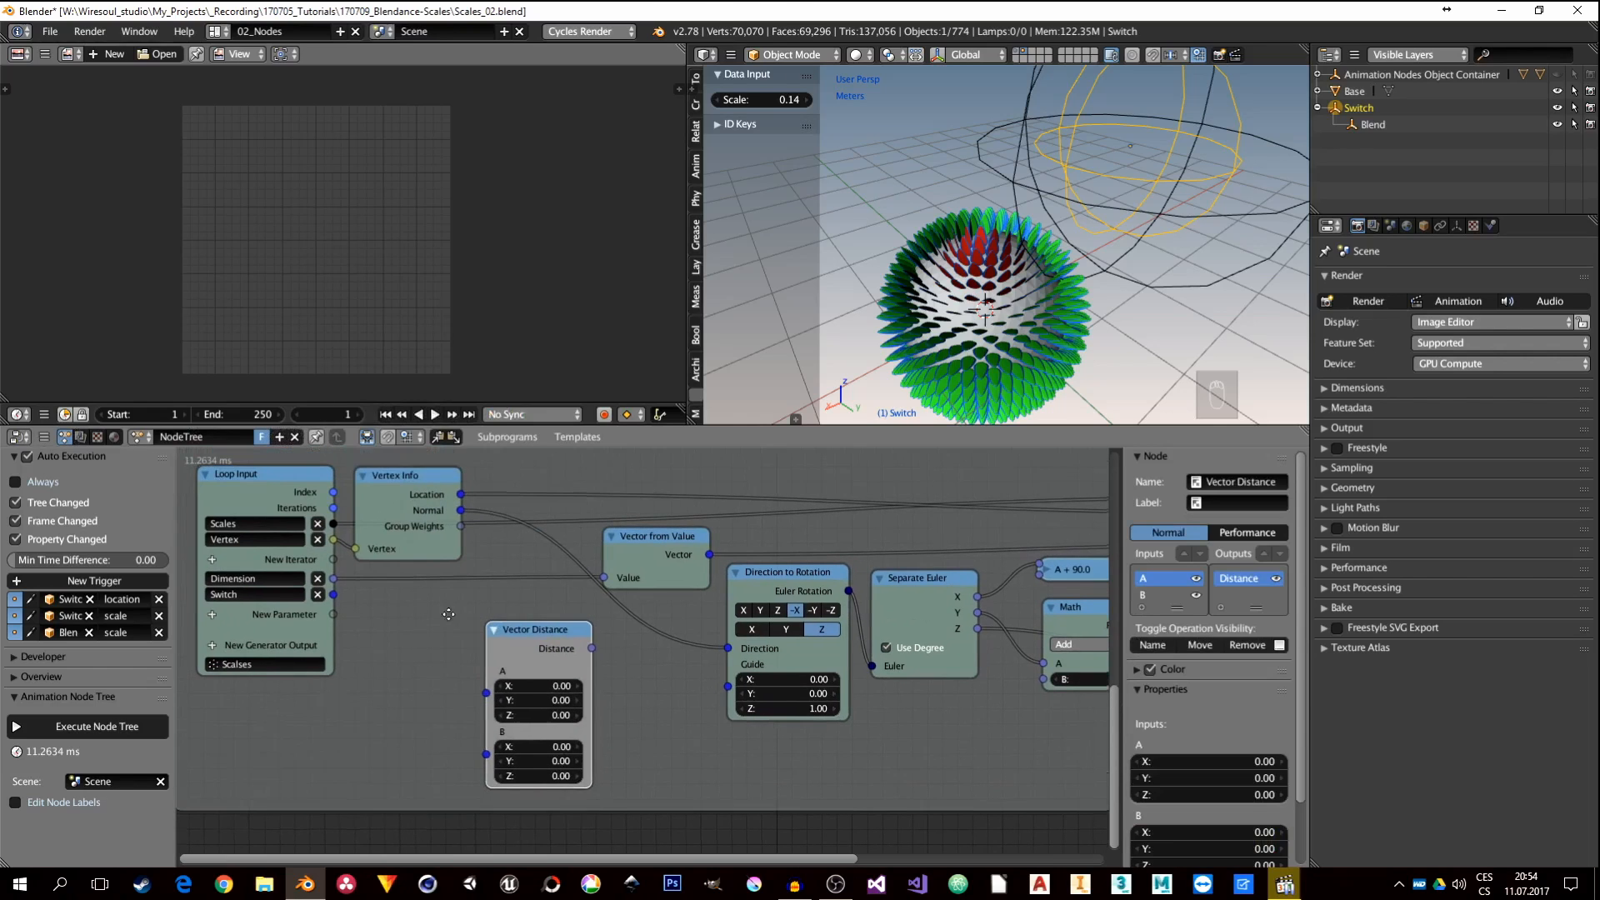
Step: Link Vertex Info's Location to A and Loop Input's Switch to B on the Vector Distance node, and tidy its placement
left_click_drag(461, 496, 487, 693)
left_click_drag(332, 594, 489, 709)
left_click_drag(531, 638, 484, 689)
middle_click_drag(526, 718, 480, 629)
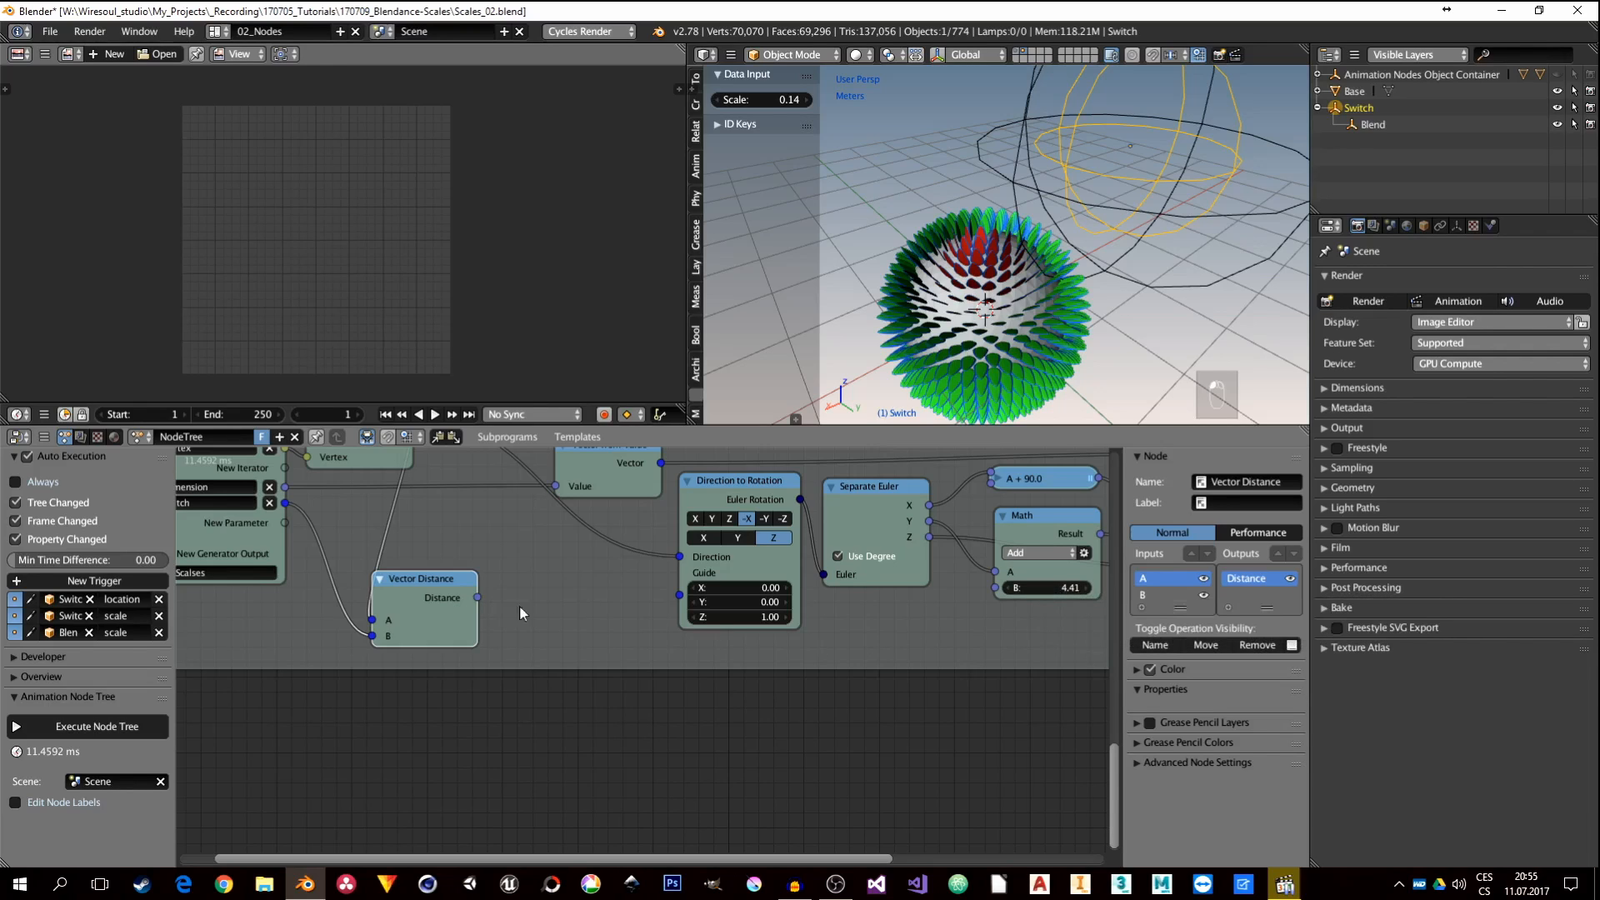
Step: Add a Map Range node below Direction to Rotation and connect the Vector Distance output to its Value input
key("shift+a")
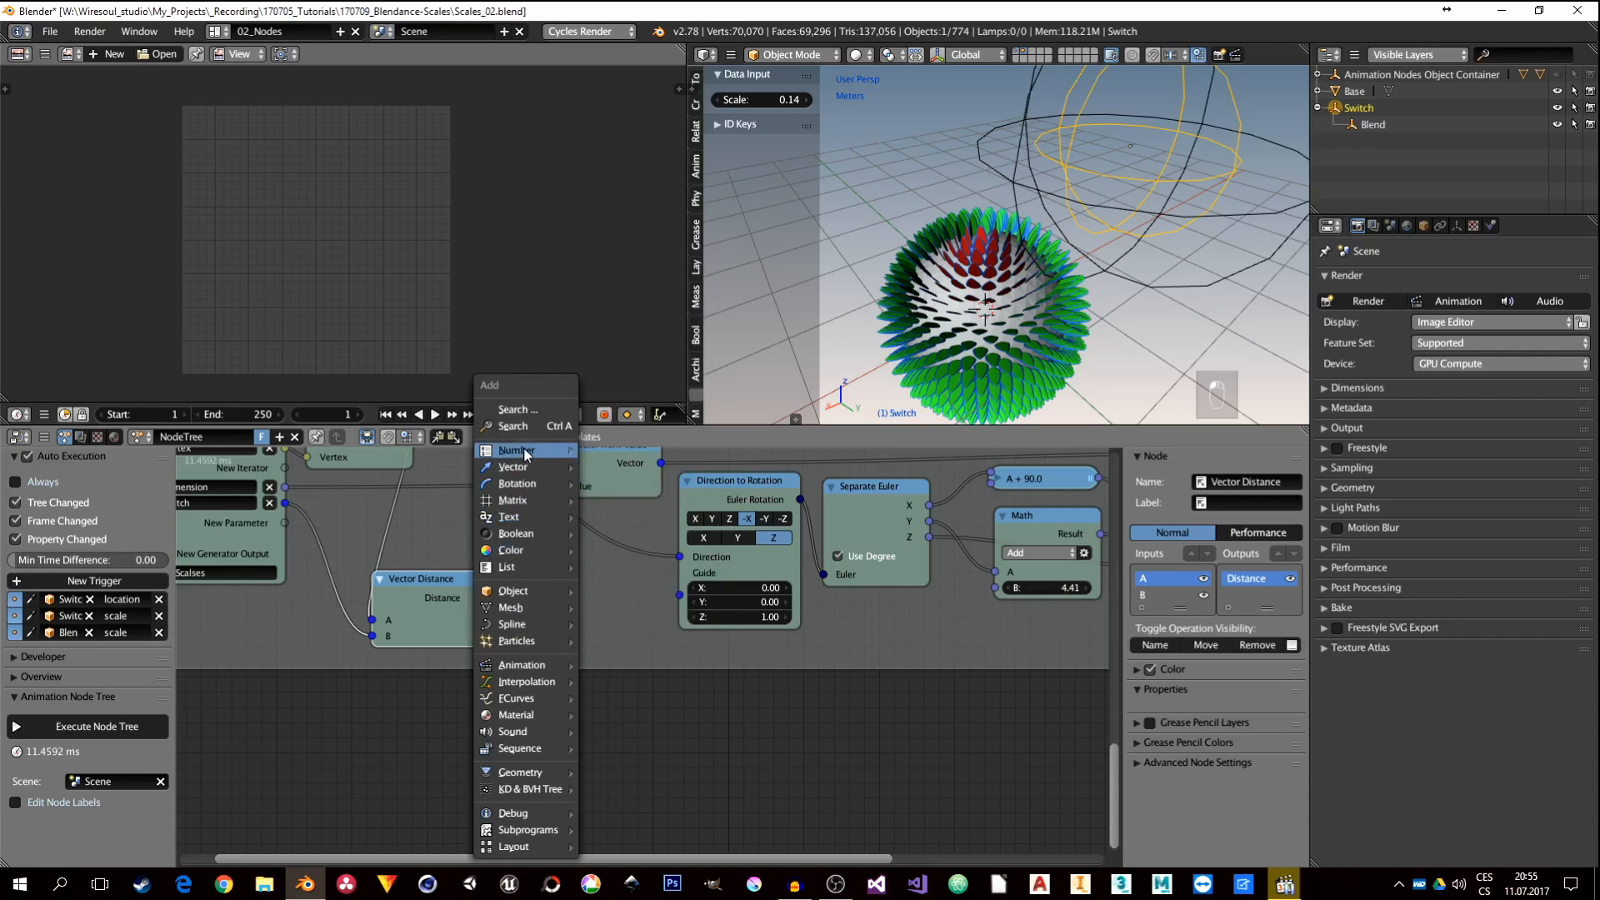
mouse_move(525, 453)
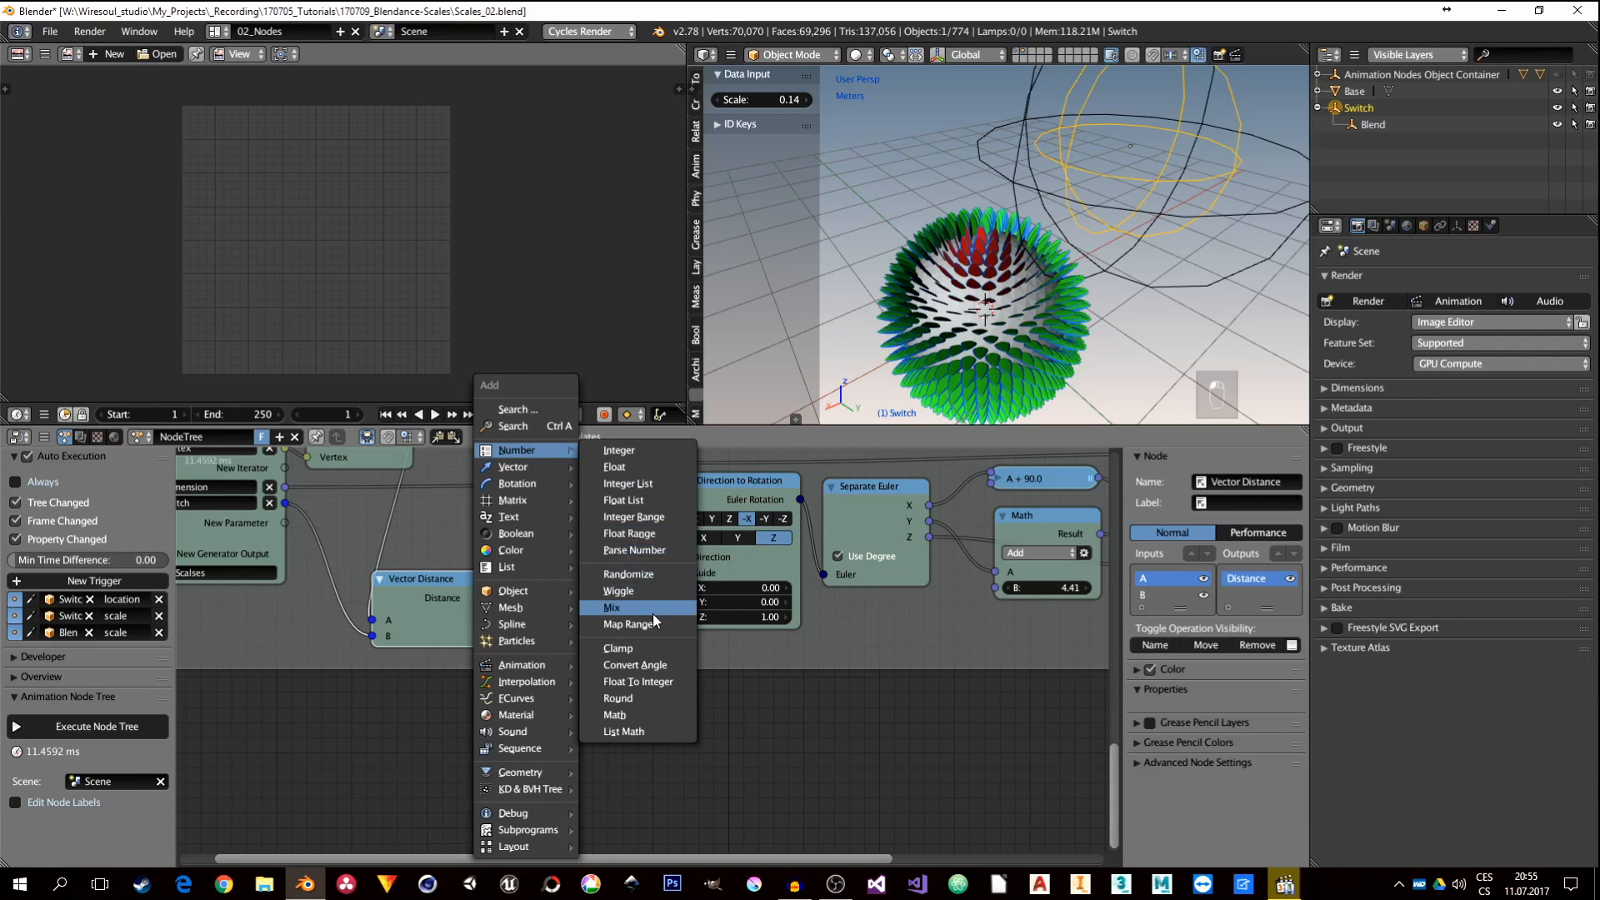
left_click(631, 625)
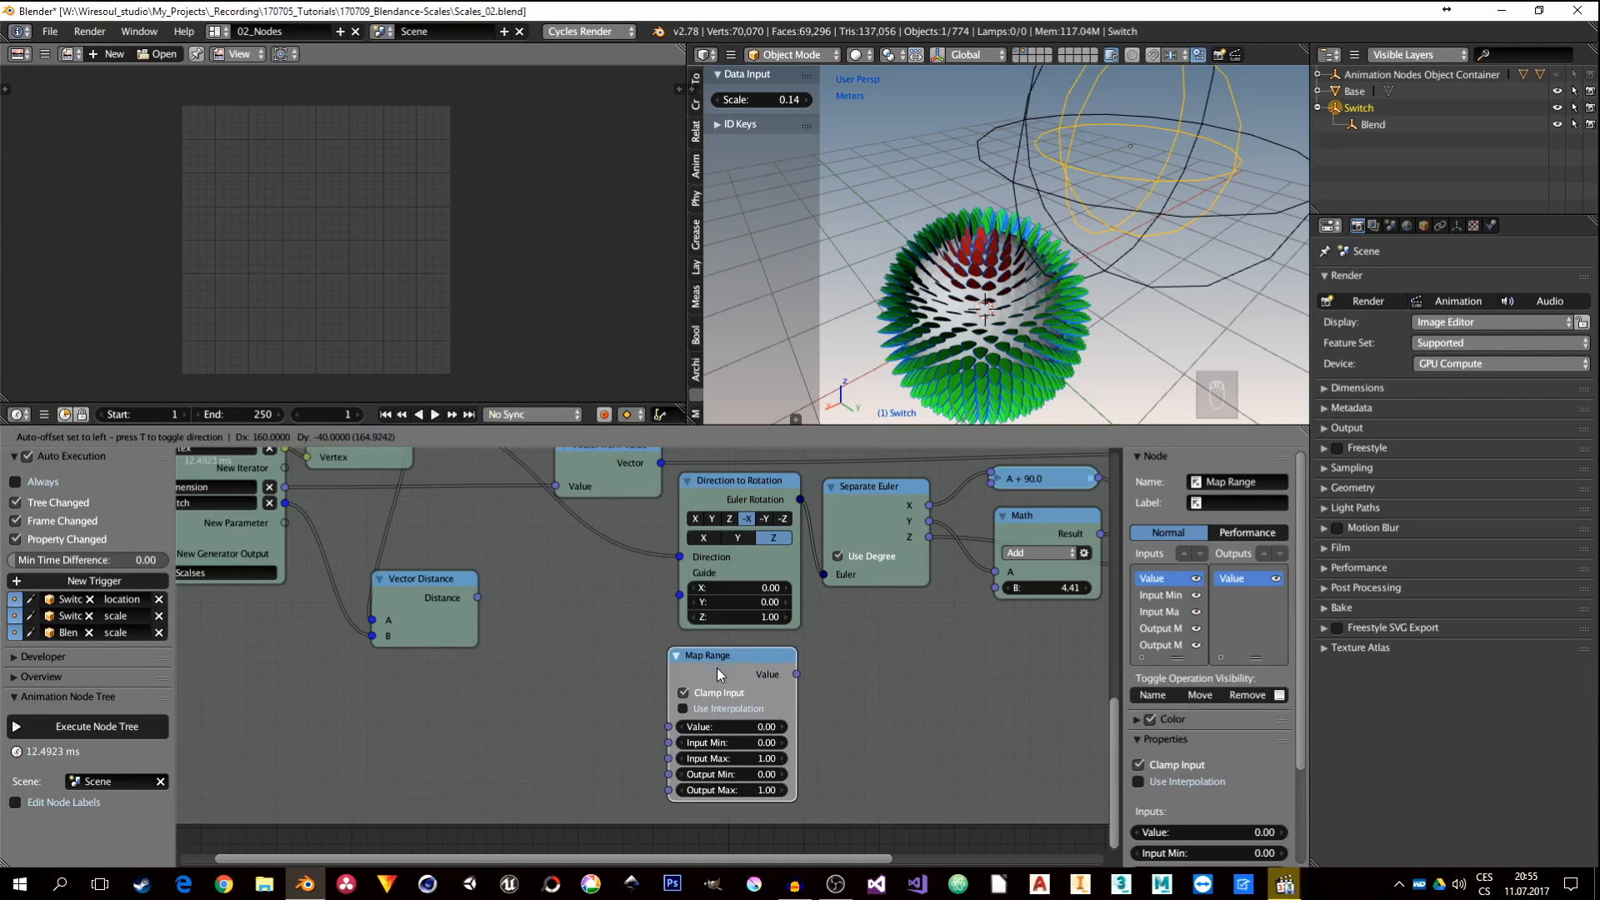
left_click(716, 667)
left_click_drag(430, 600, 670, 728)
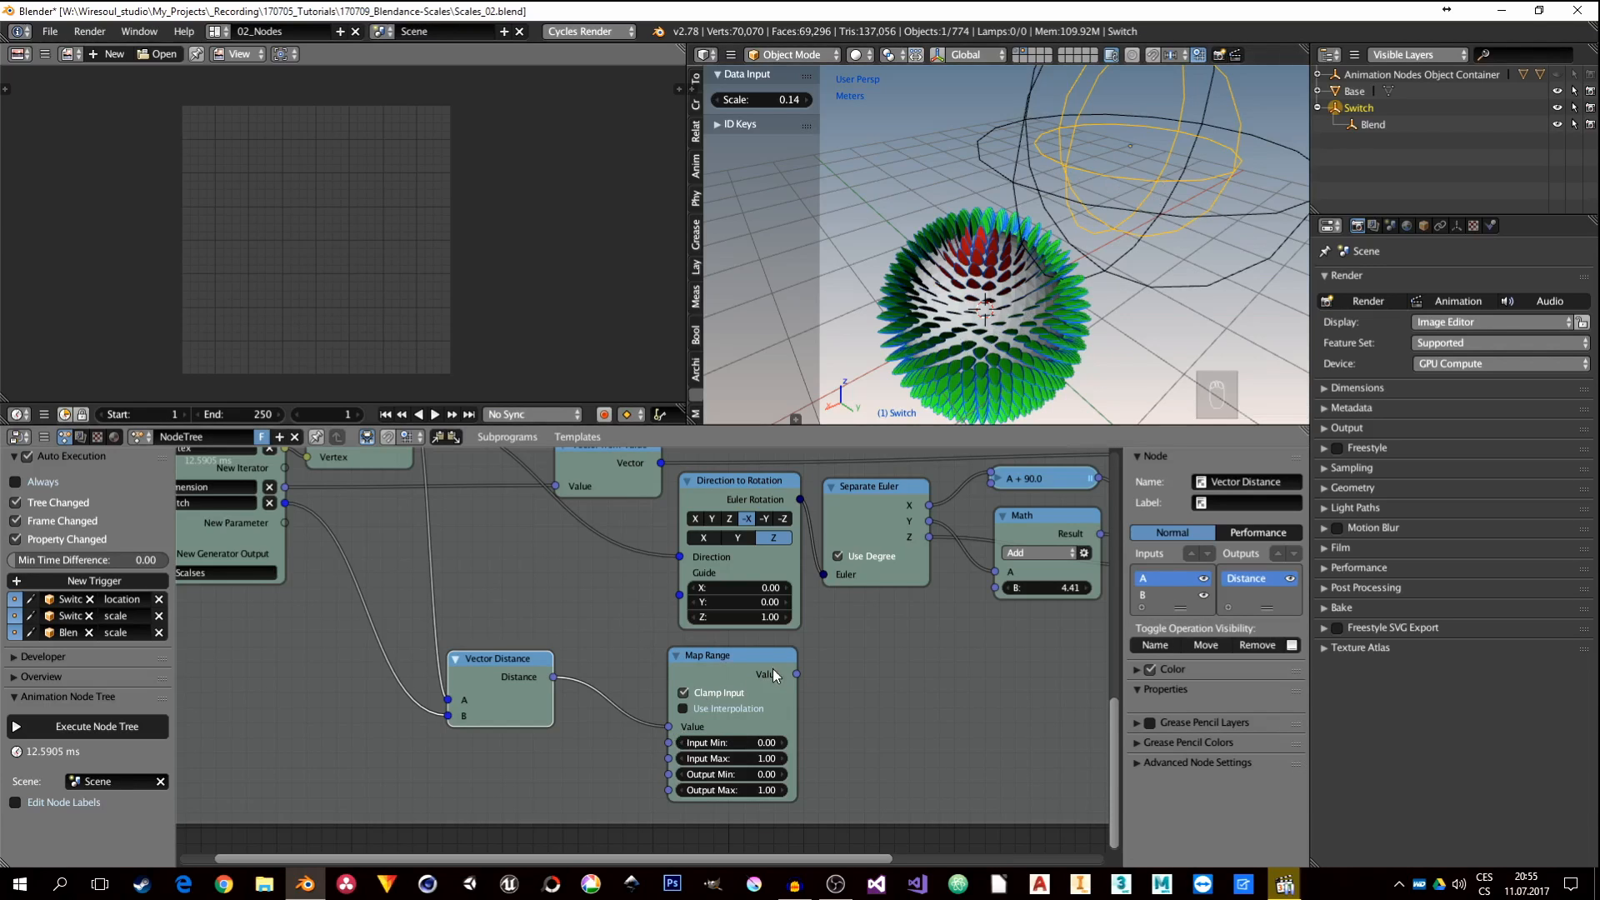
Step: Enable Use Interpolation on the Map Range node and view the scaled sphere from a lower angle
middle_click_drag(786, 748, 785, 688)
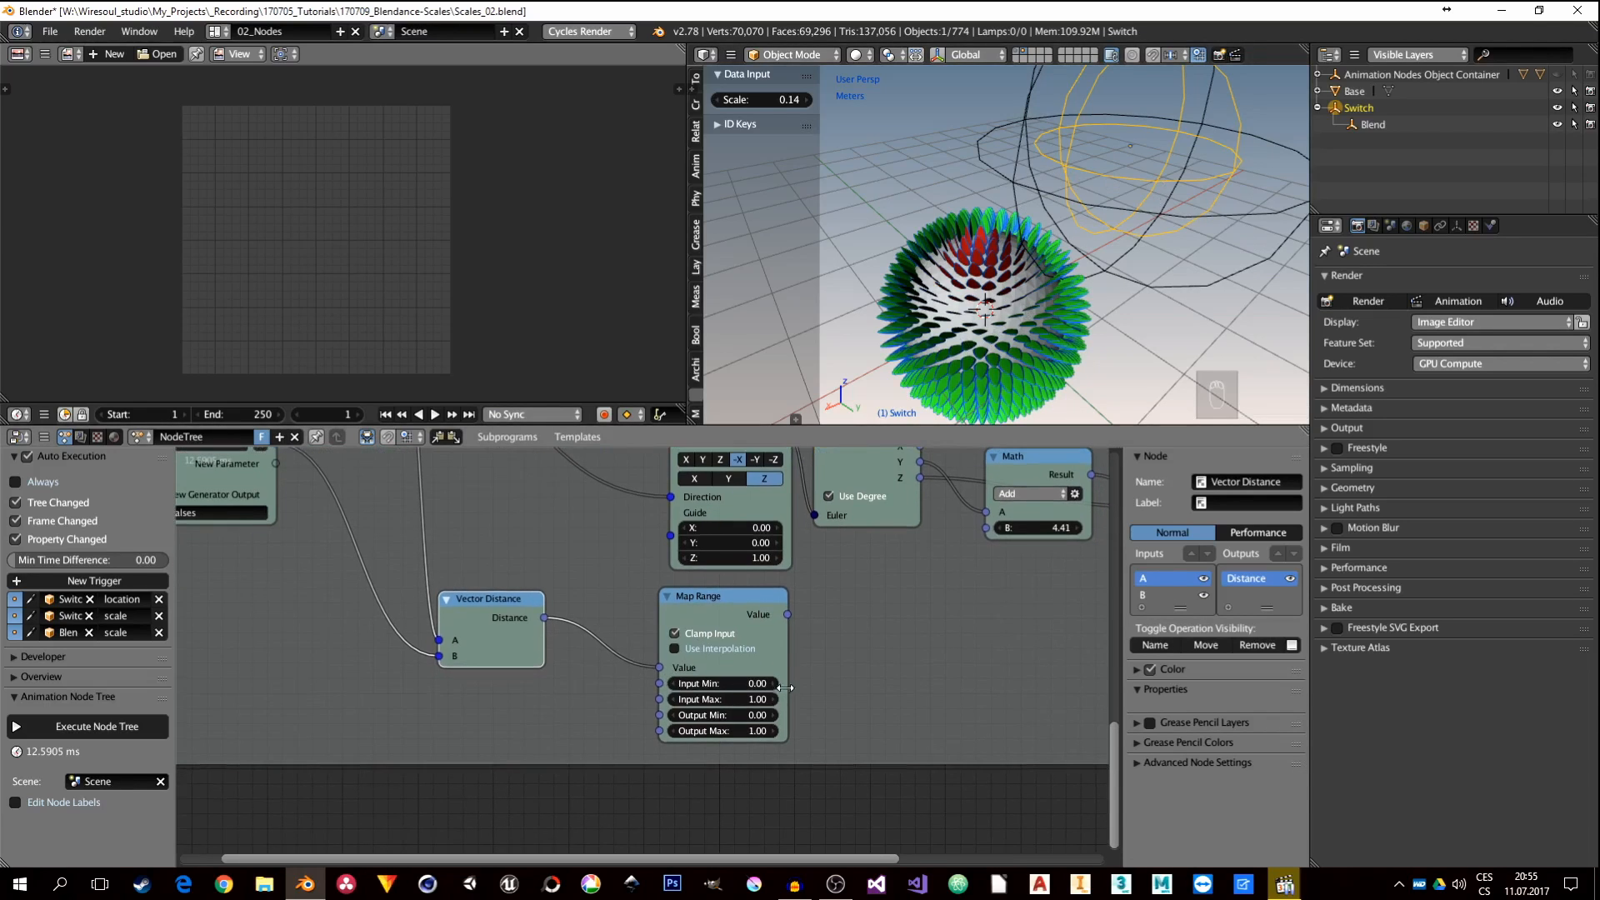
left_click(675, 648)
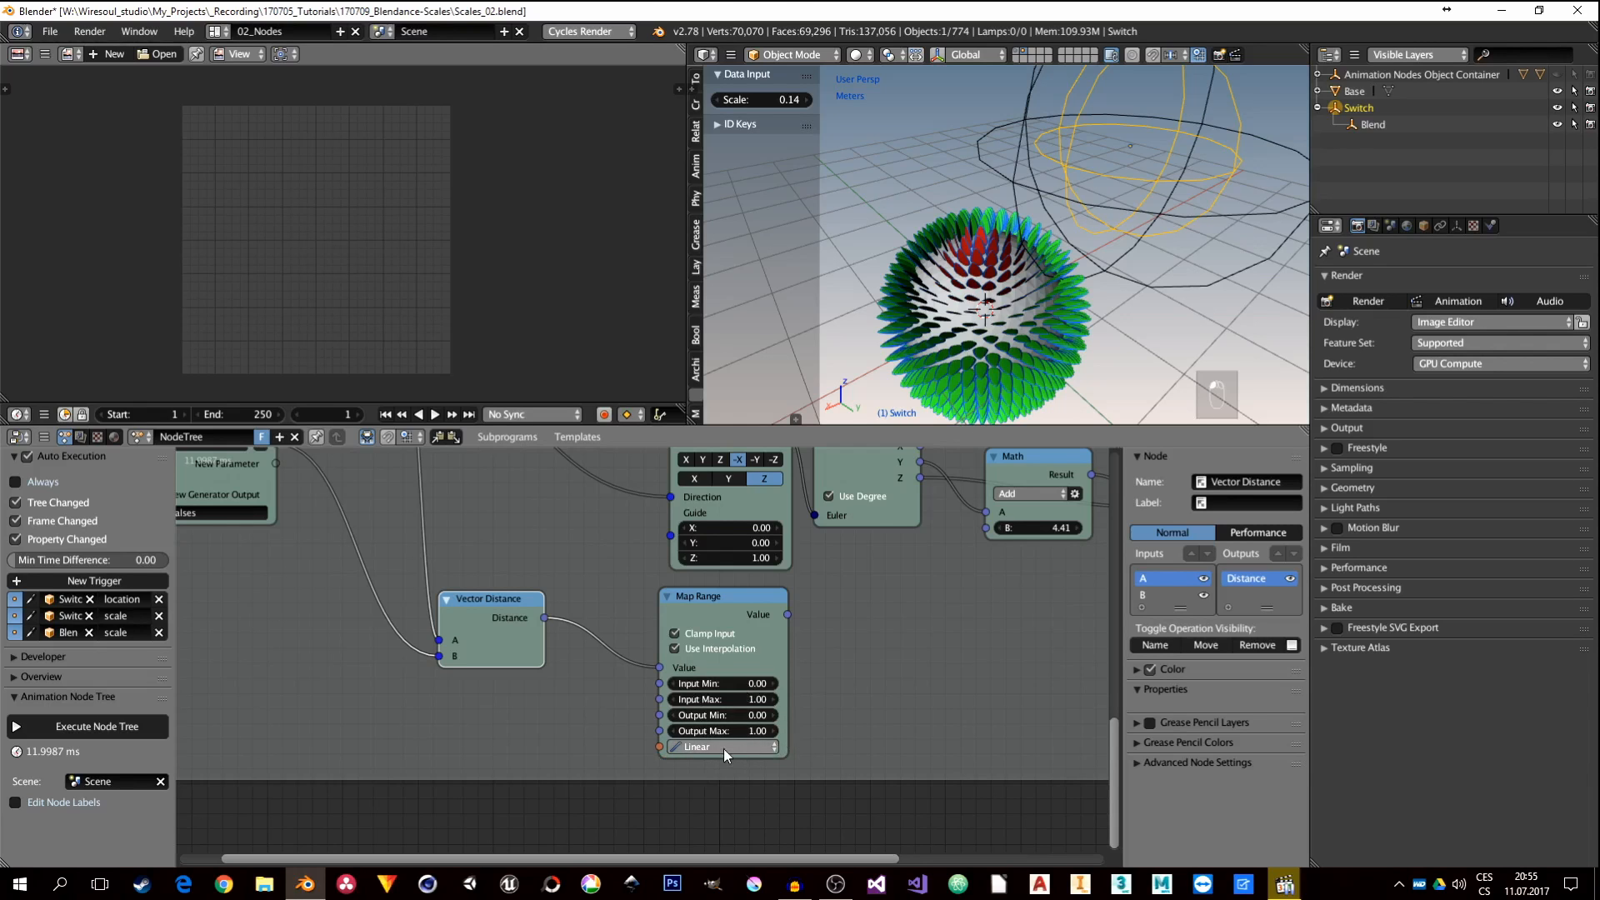
middle_click_drag(967, 357, 964, 312)
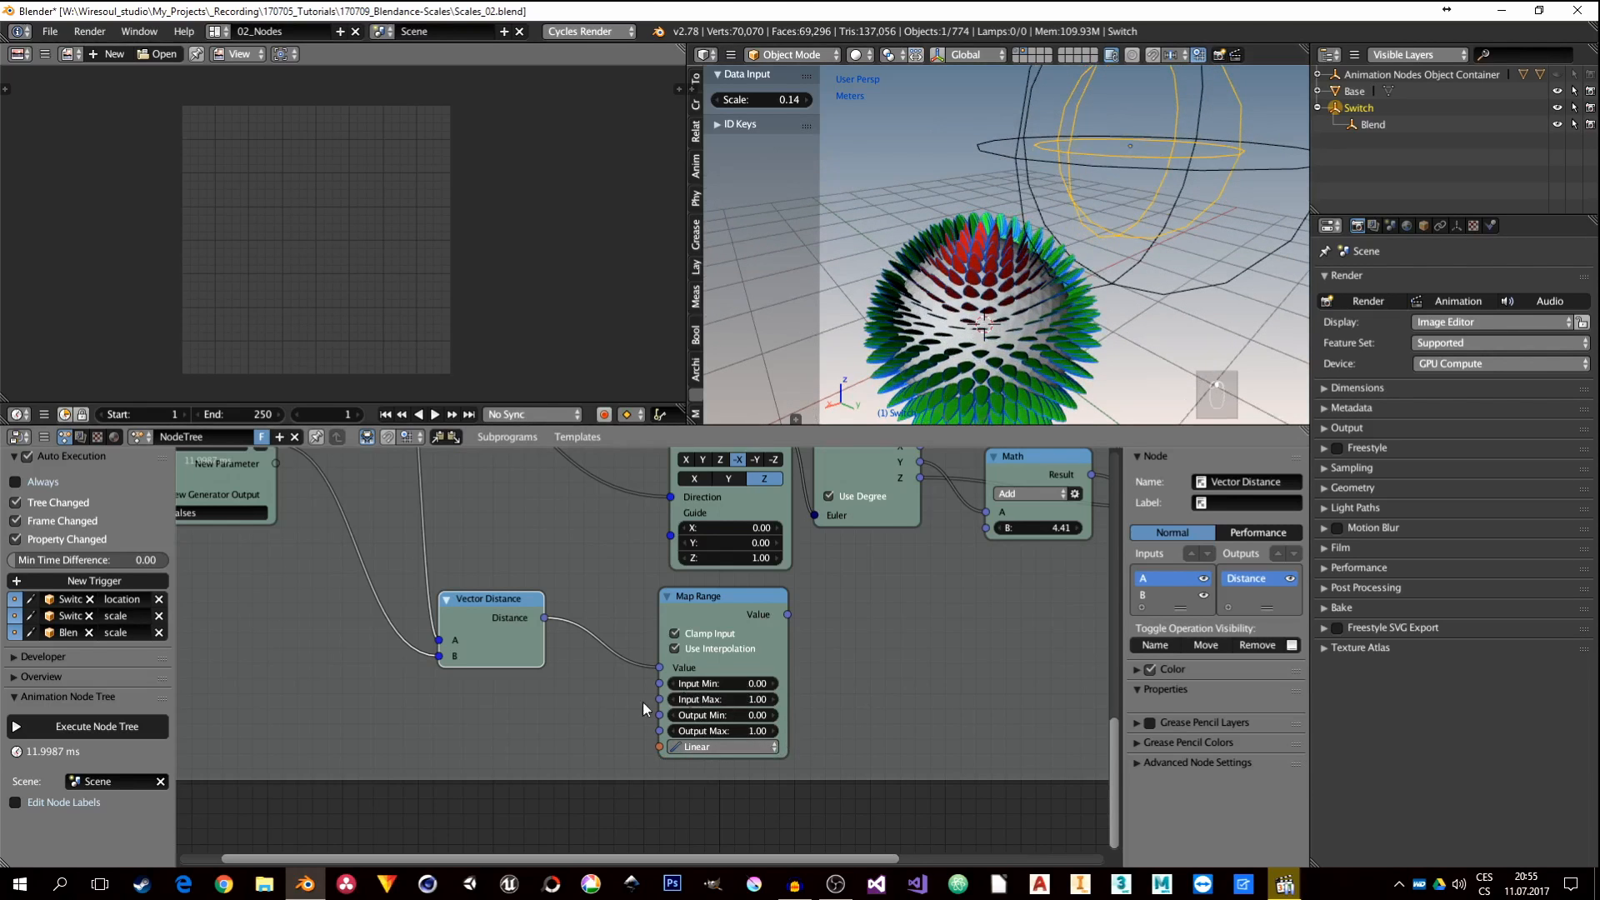
scroll(633, 688, "up", 2)
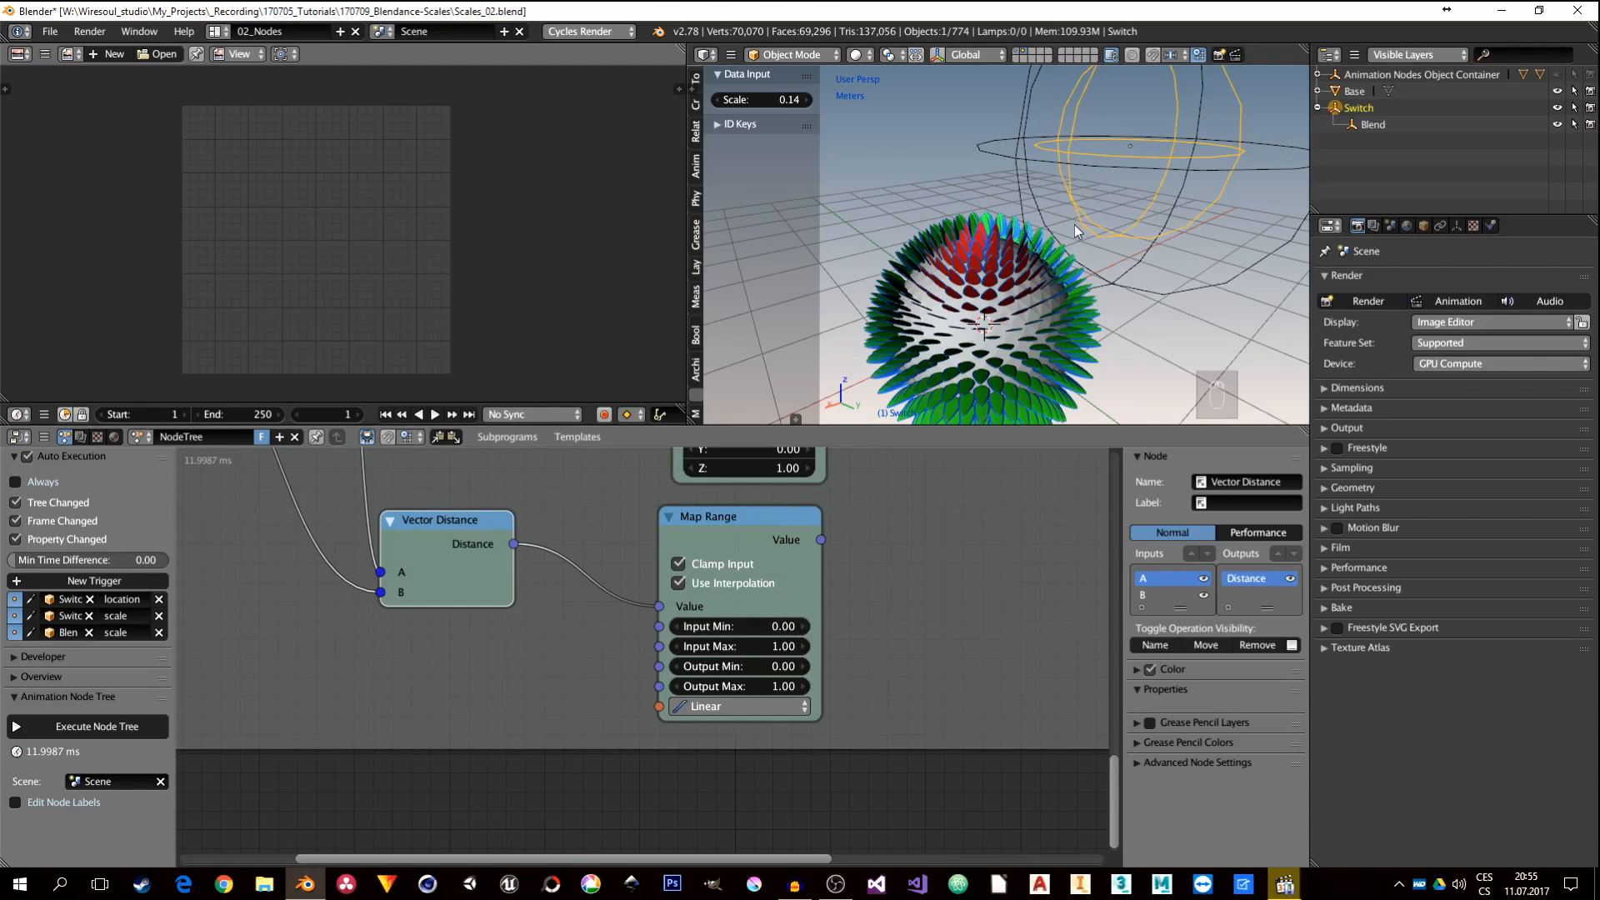
middle_click_drag(1073, 217, 1053, 210)
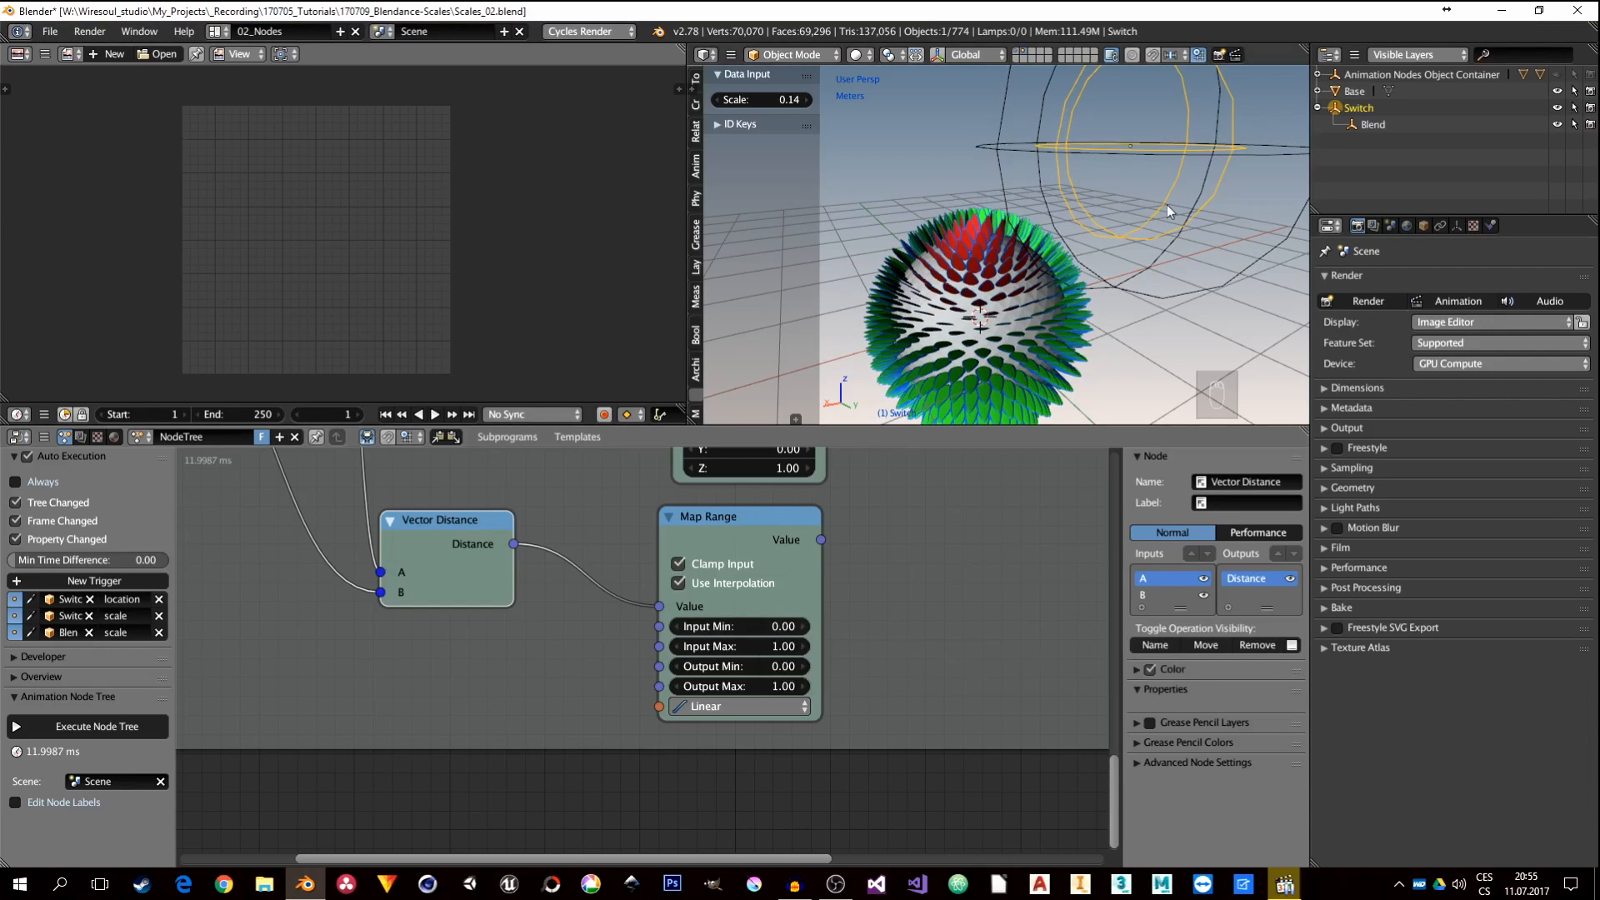
key("s")
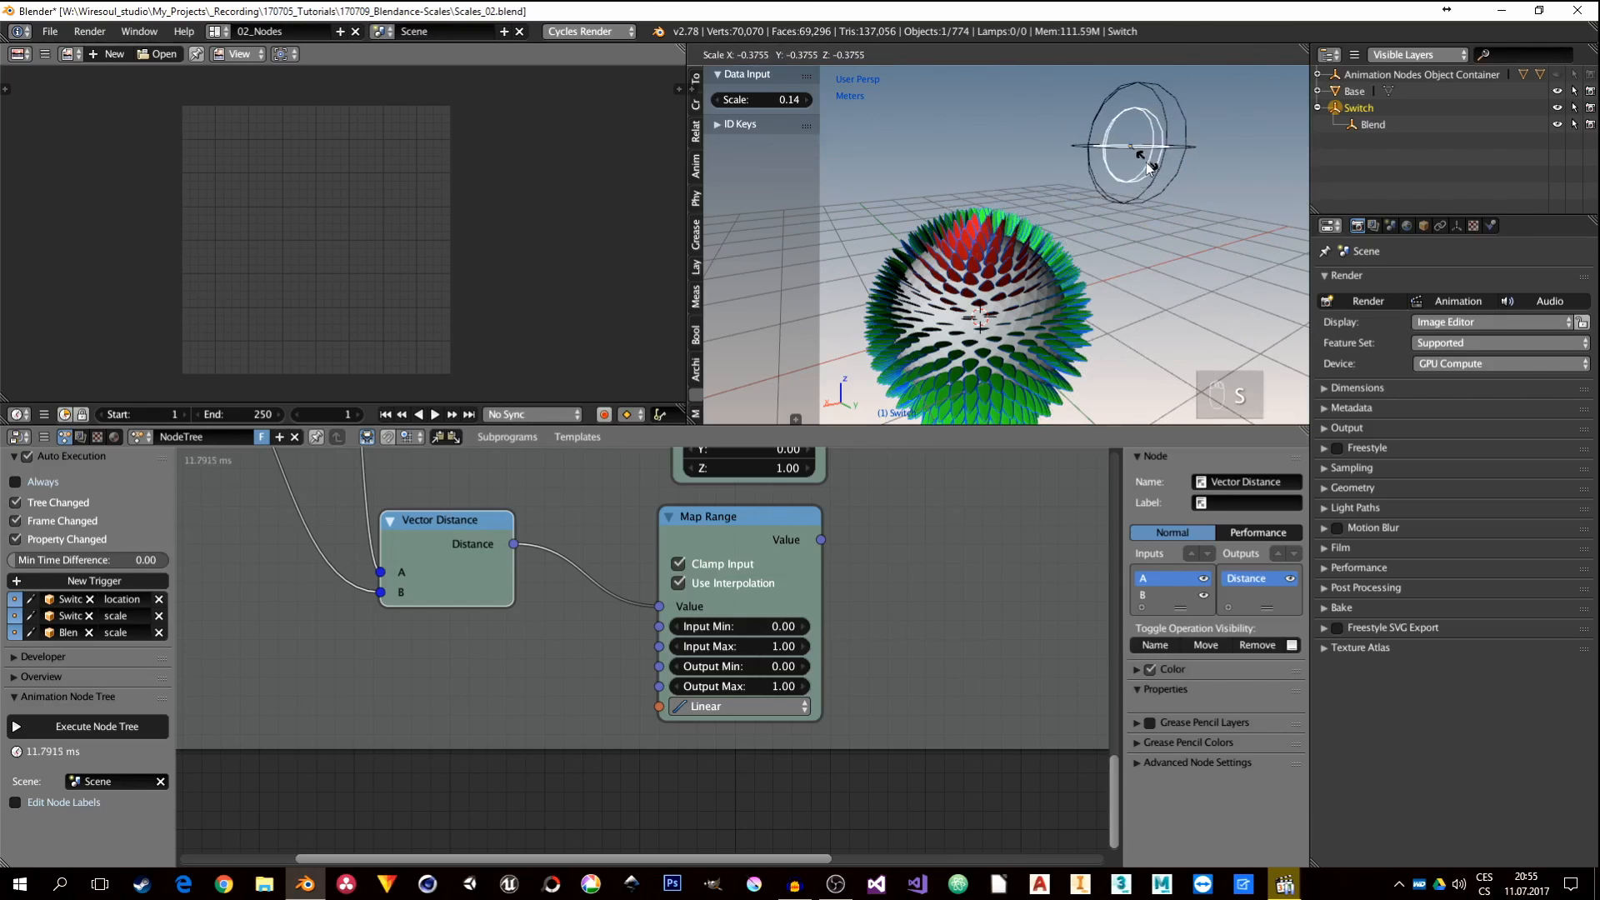
right_click(1113, 166)
middle_click_drag(1100, 192, 1120, 213)
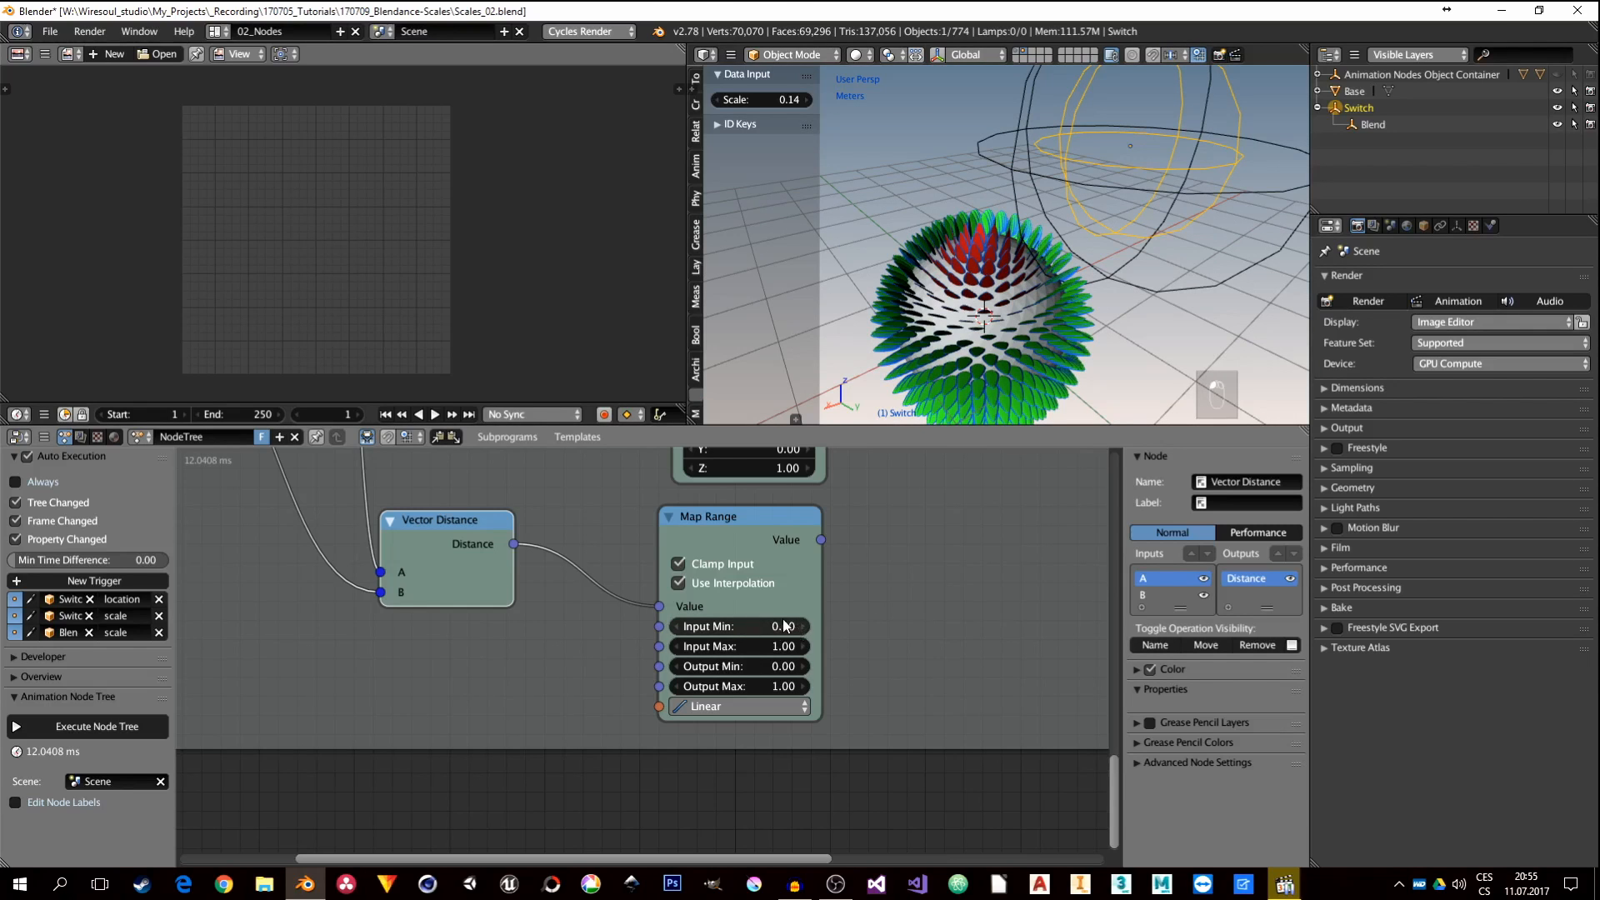
Step: Add a Float parameter to the Loop Input node and name it Switchscale
middle_click_drag(706, 593, 838, 623)
scroll(839, 623, "down", 3)
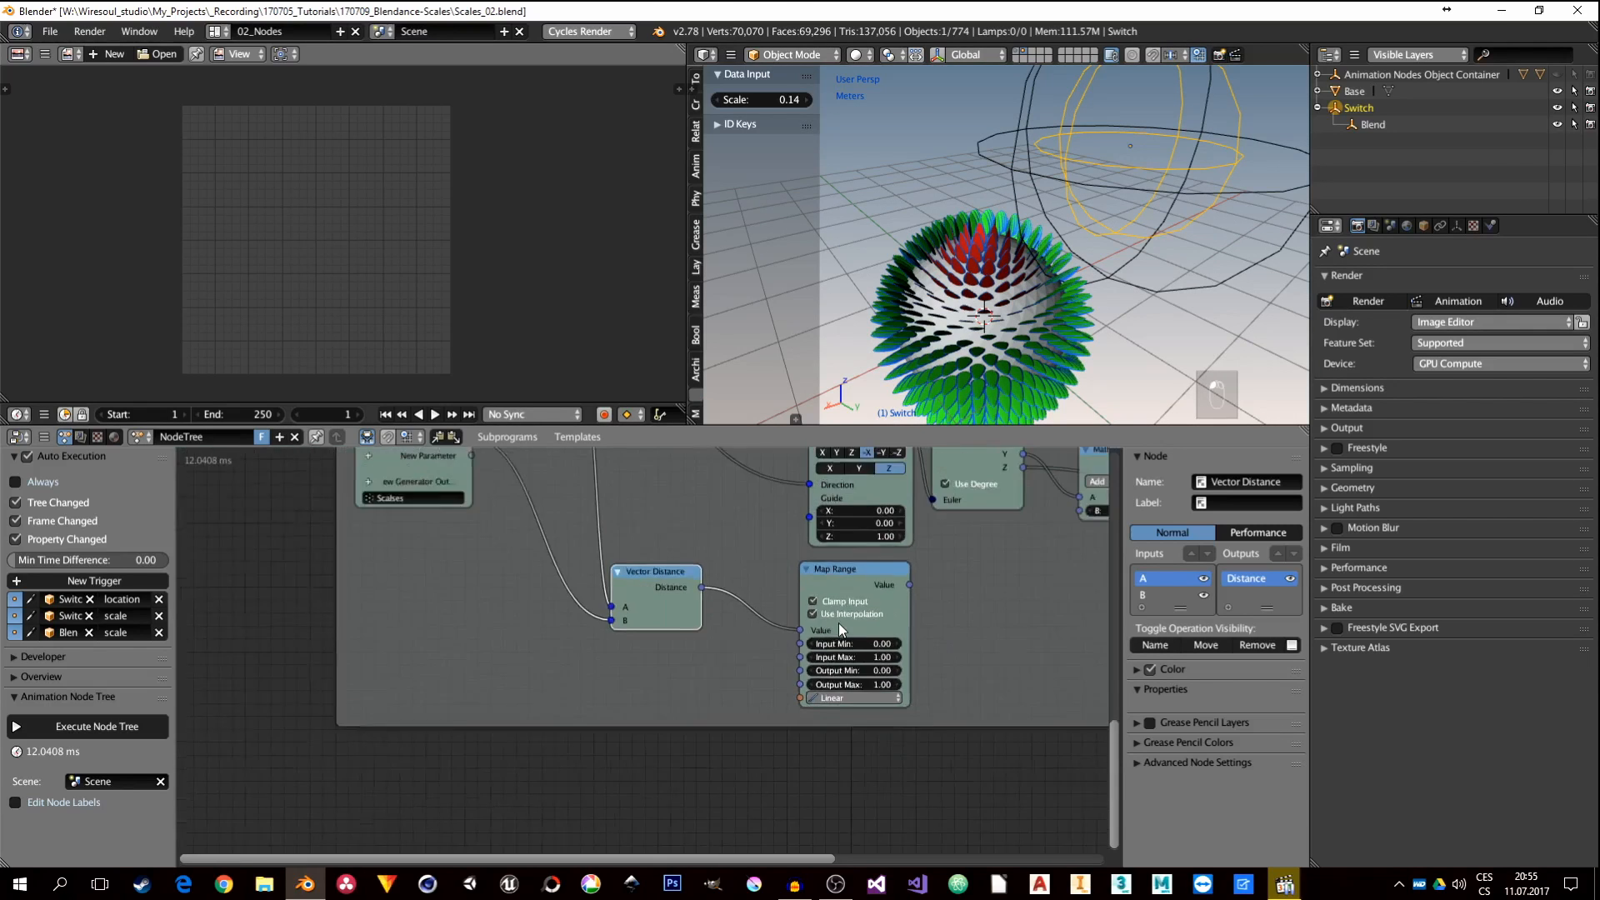
middle_click_drag(743, 552, 737, 624)
scroll(472, 568, "up", 2)
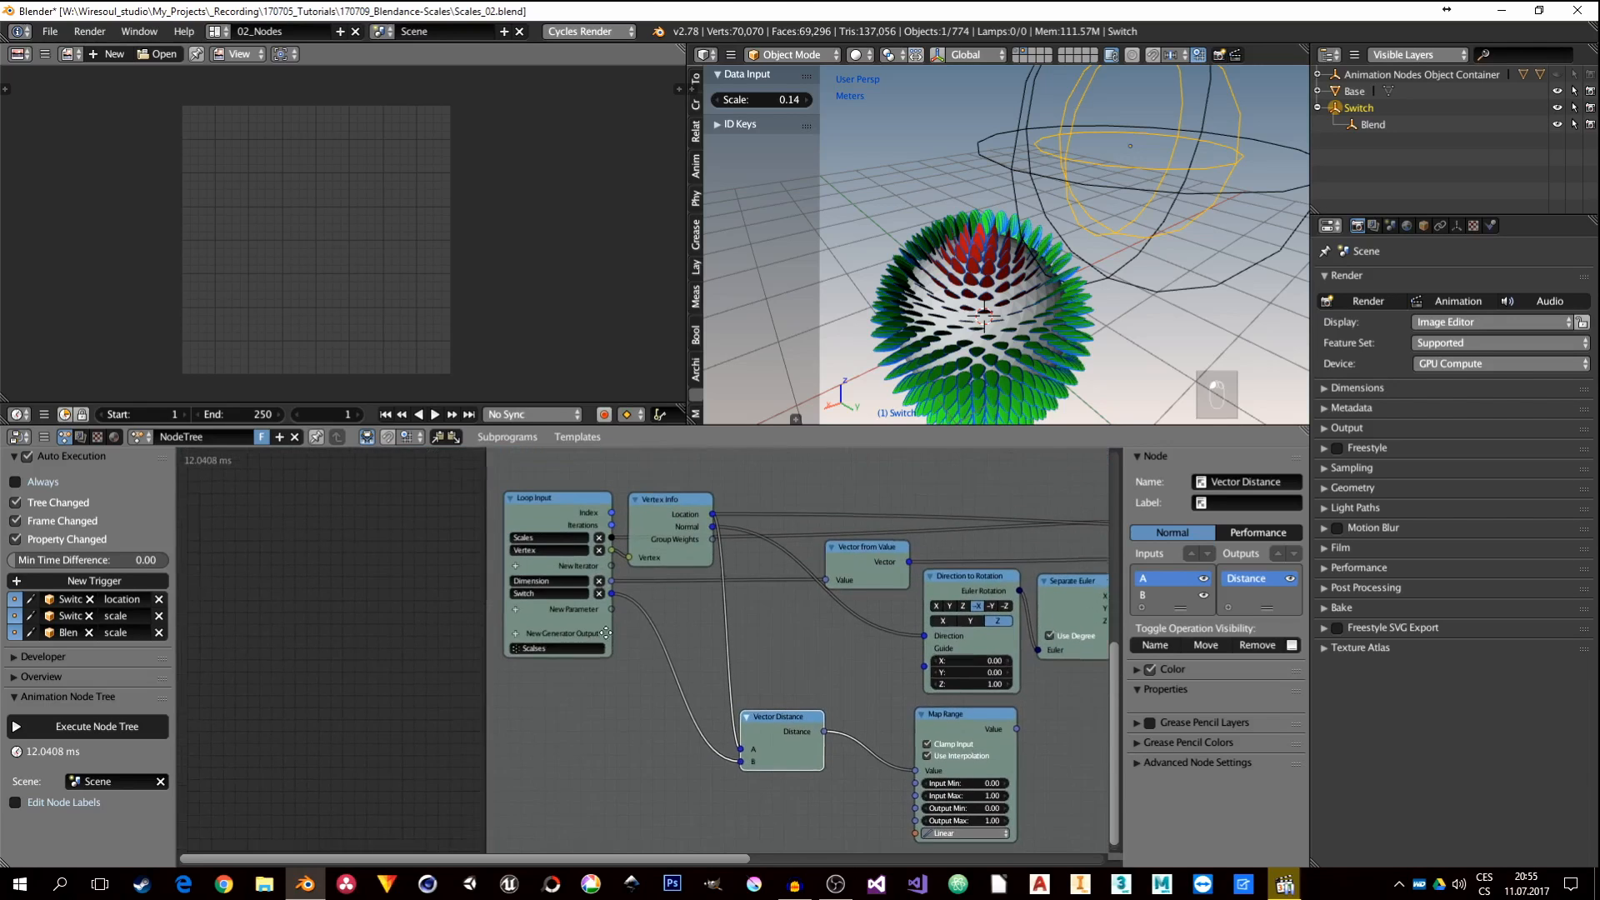
scroll(538, 620, "up", 1)
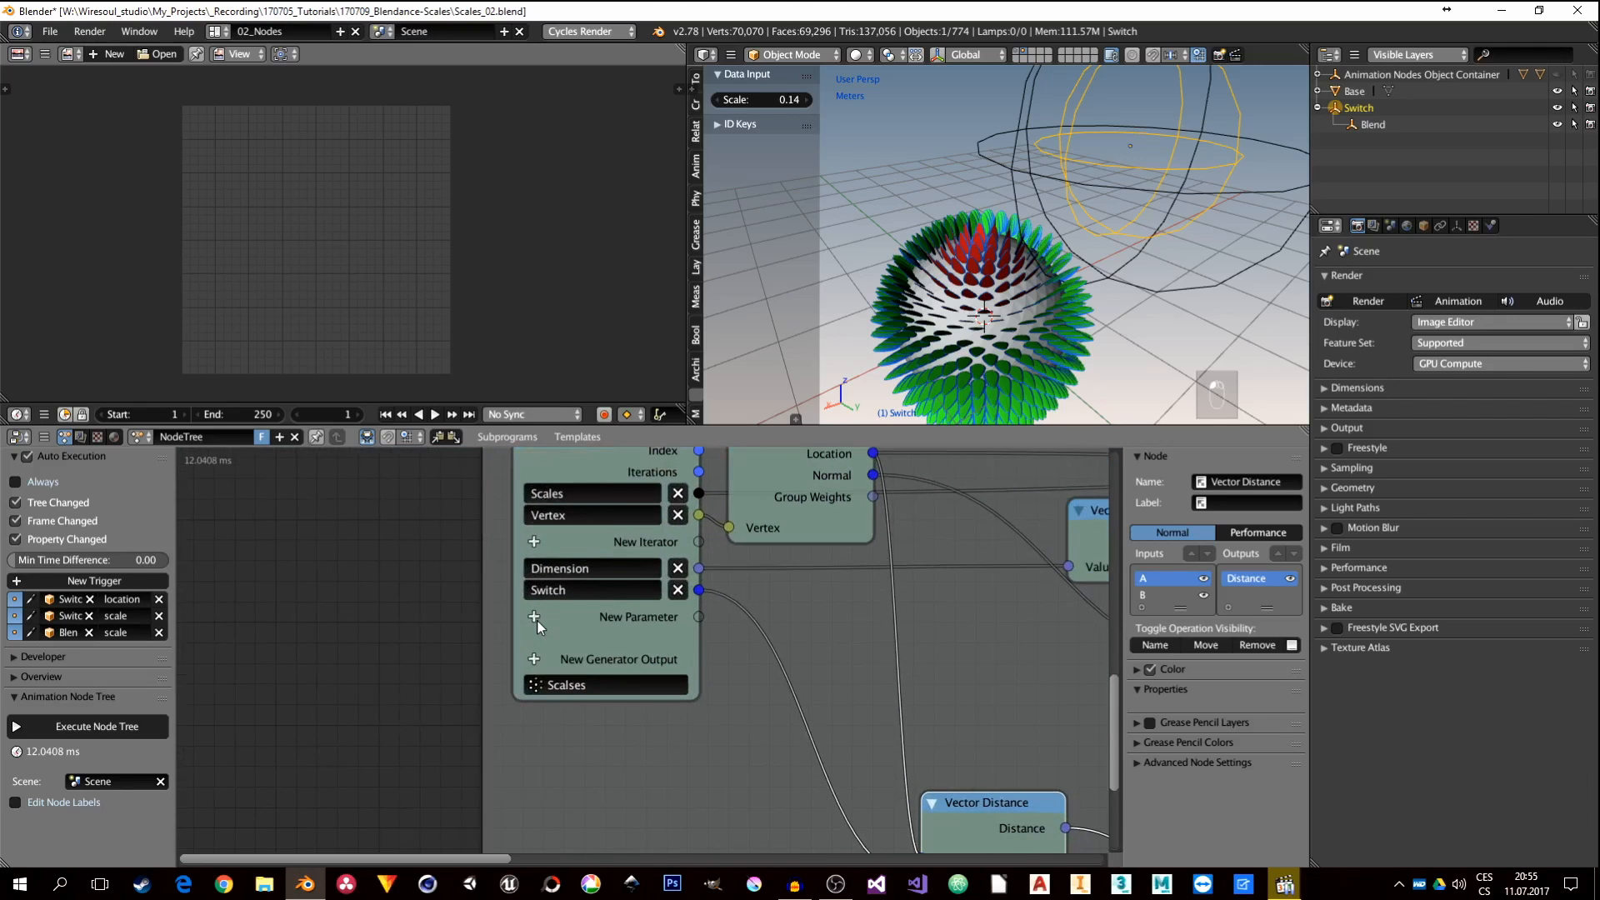
left_click(533, 615)
type("Vector")
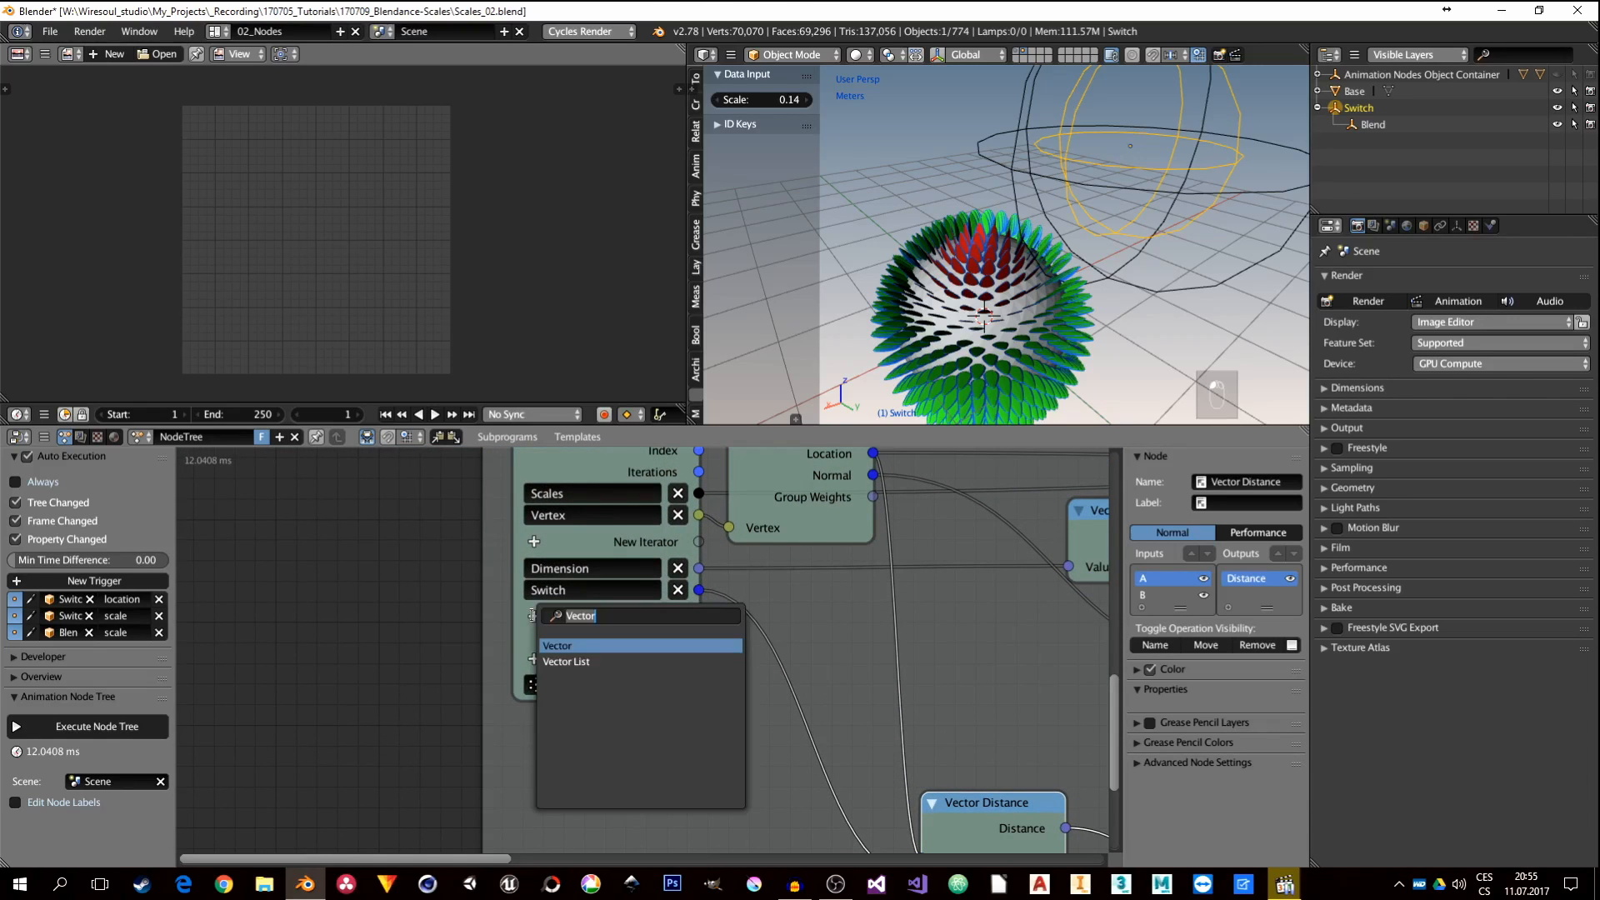
type("float")
key("Down")
key("Return")
left_click(583, 612)
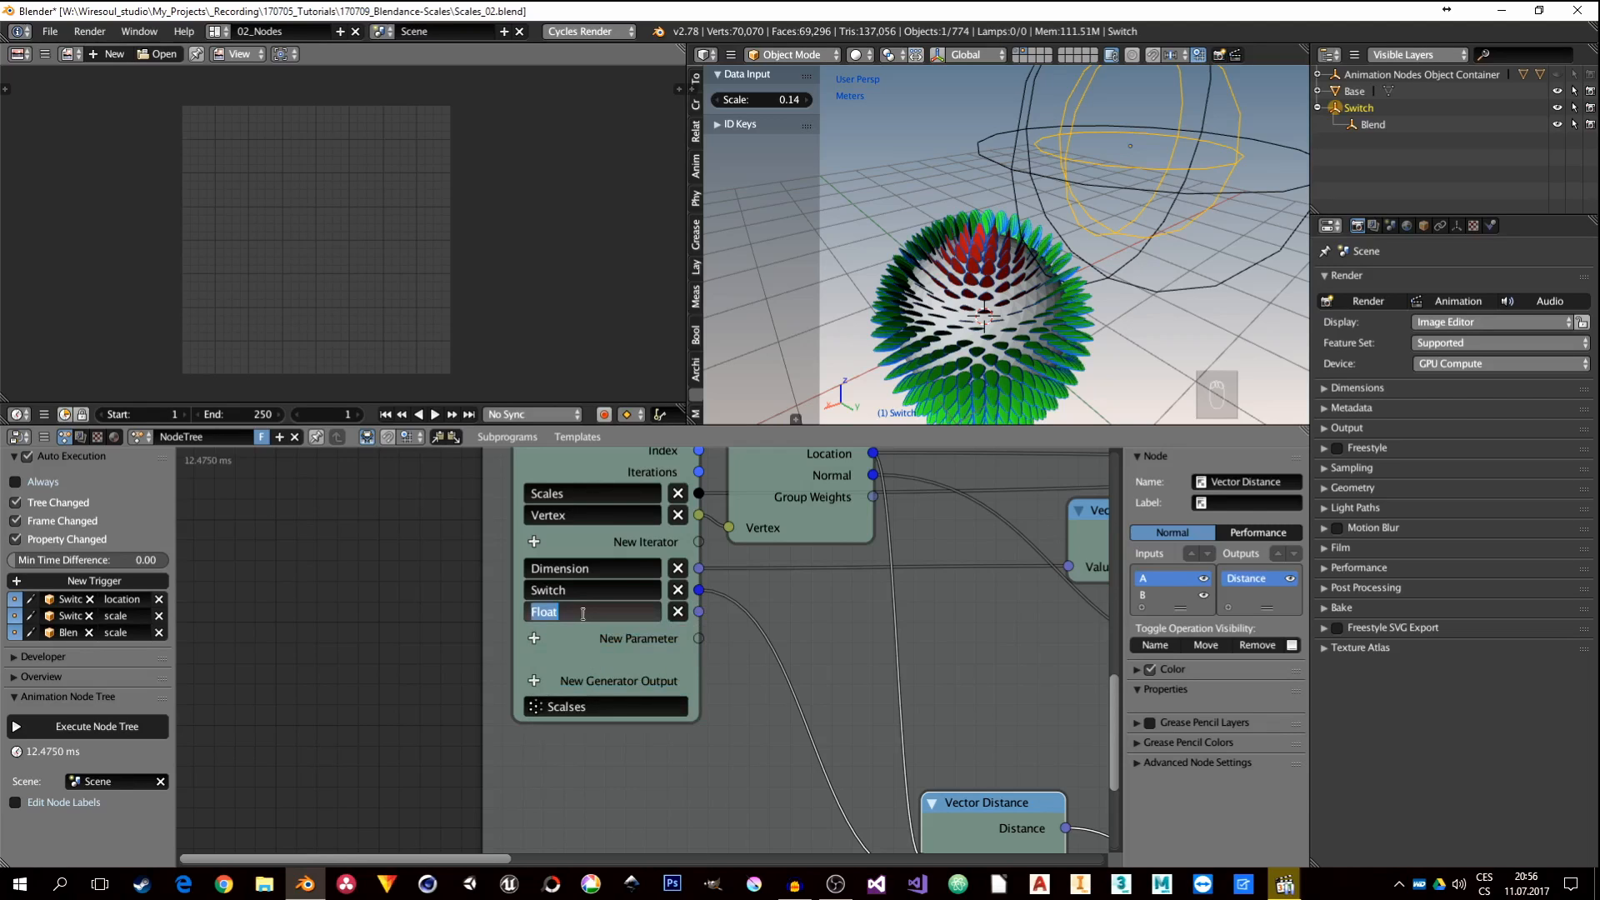
type("Switchscale")
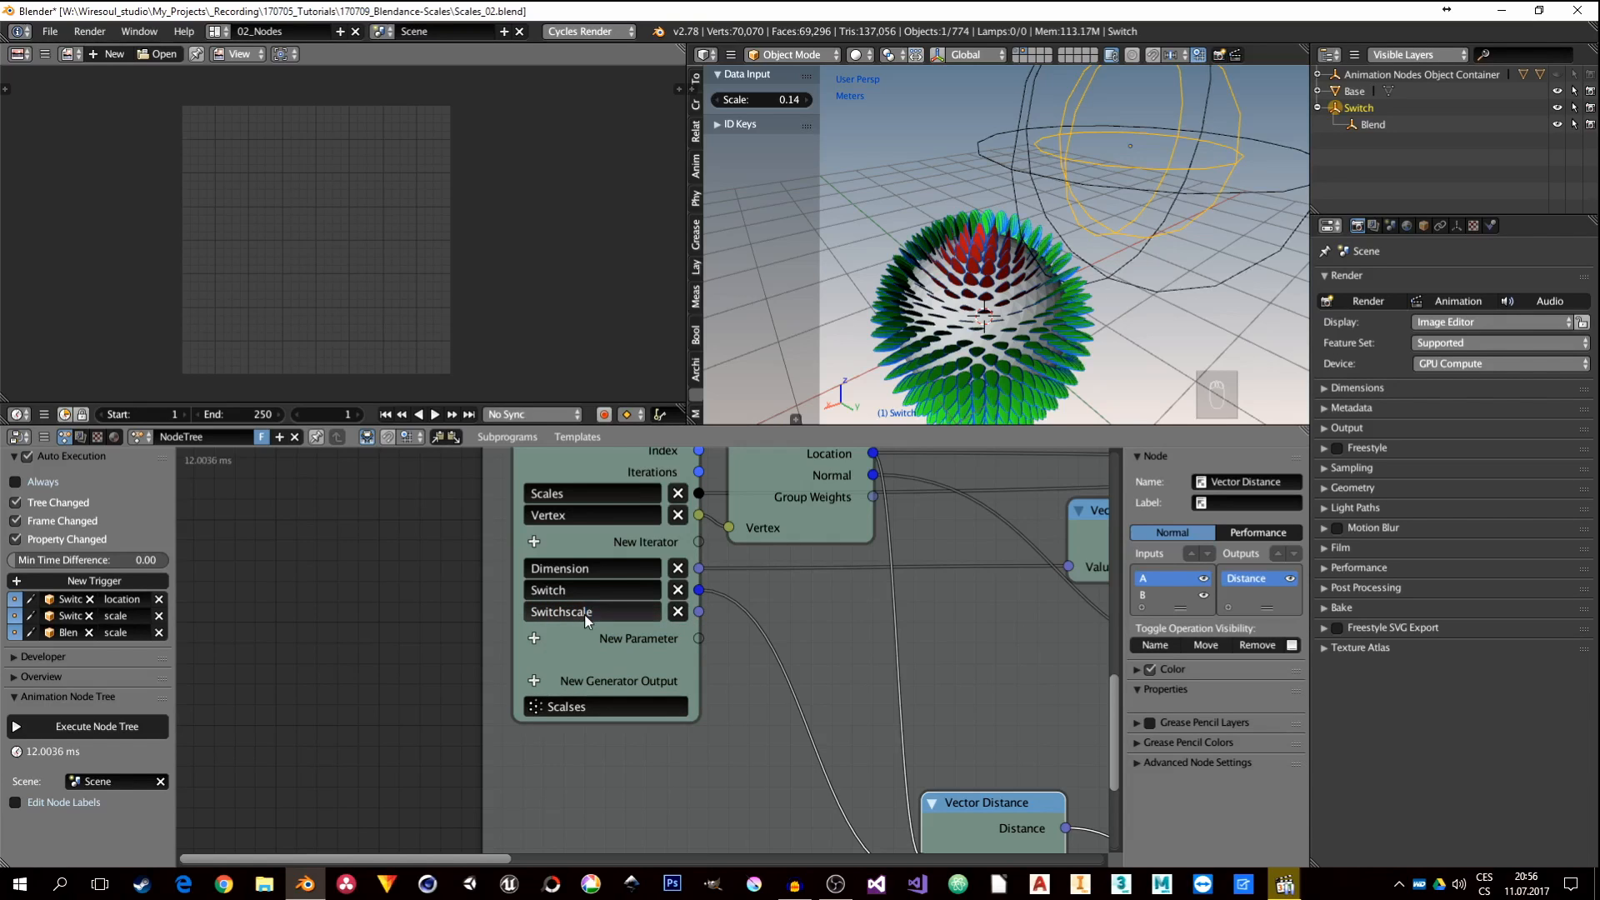
key("Return")
middle_click_drag(912, 645, 734, 657)
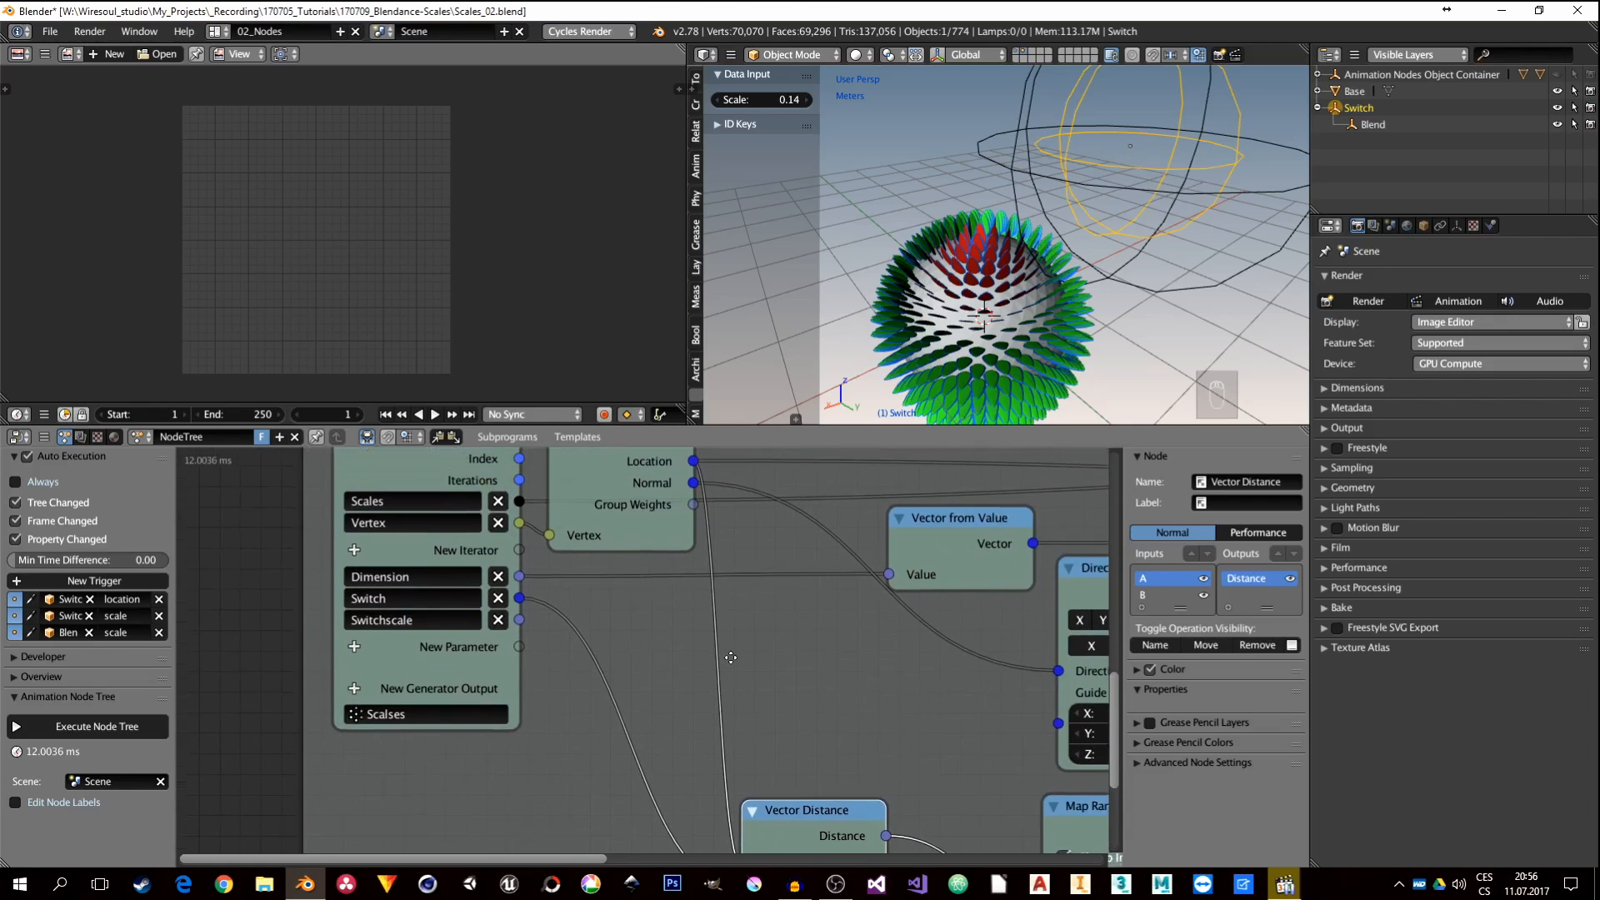
right_click(1117, 263)
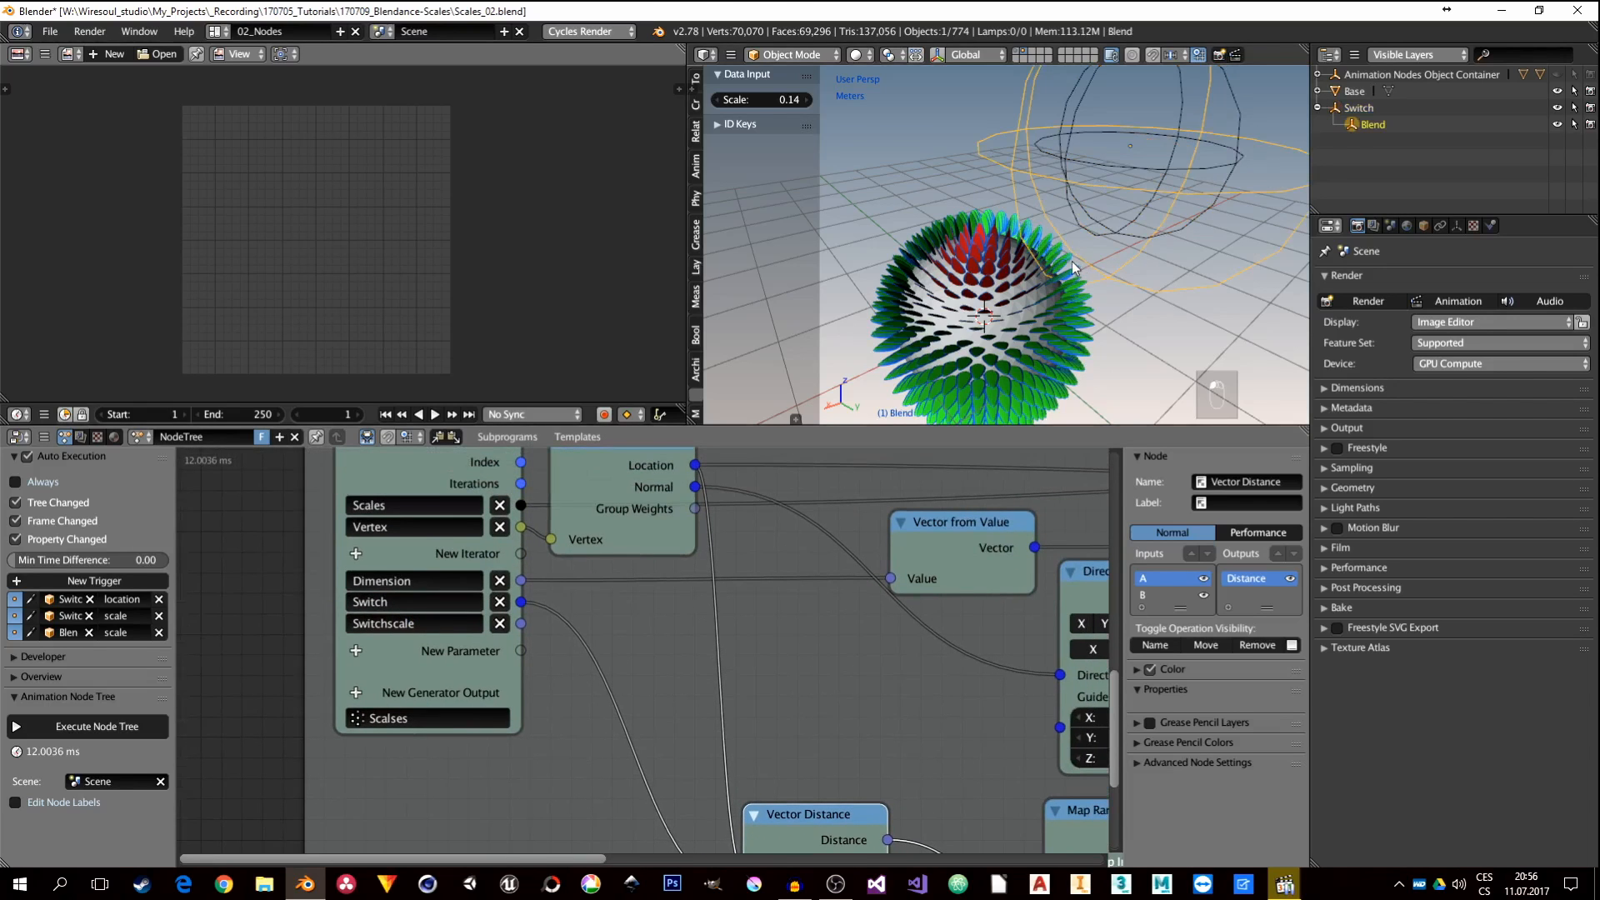
key("s")
right_click(1092, 231)
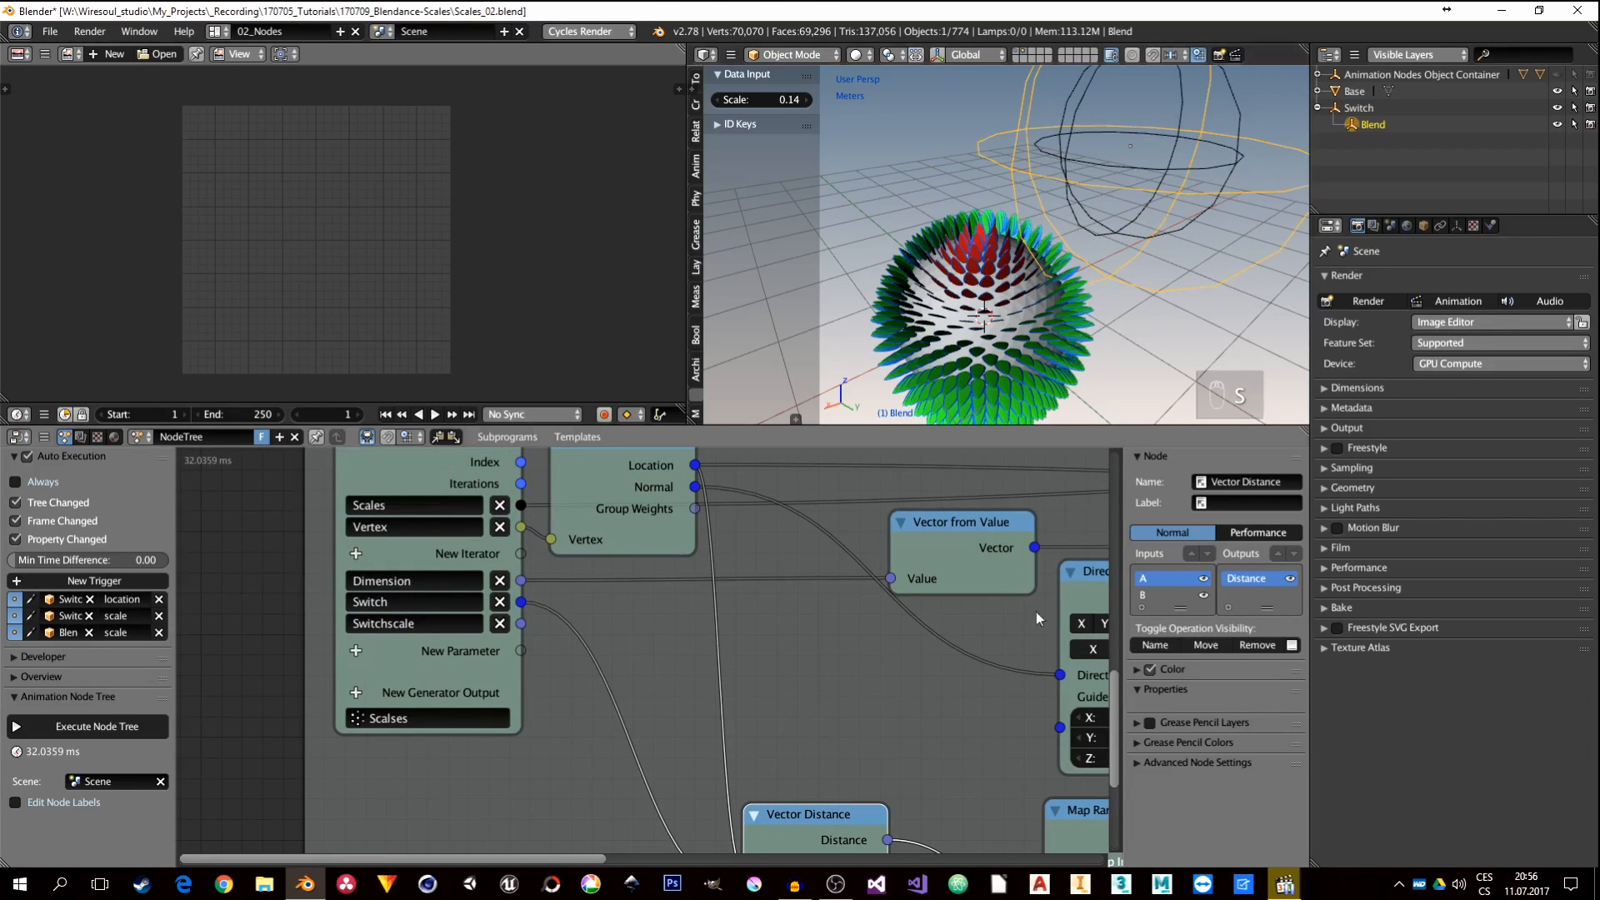
Step: Add another Float parameter to the Loop Input node and name it BlendScale
mouse_move(997, 754)
middle_mouse_down()
mouse_move(992, 722)
mouse_move(994, 741)
middle_mouse_up()
middle_click_drag(759, 708, 835, 709)
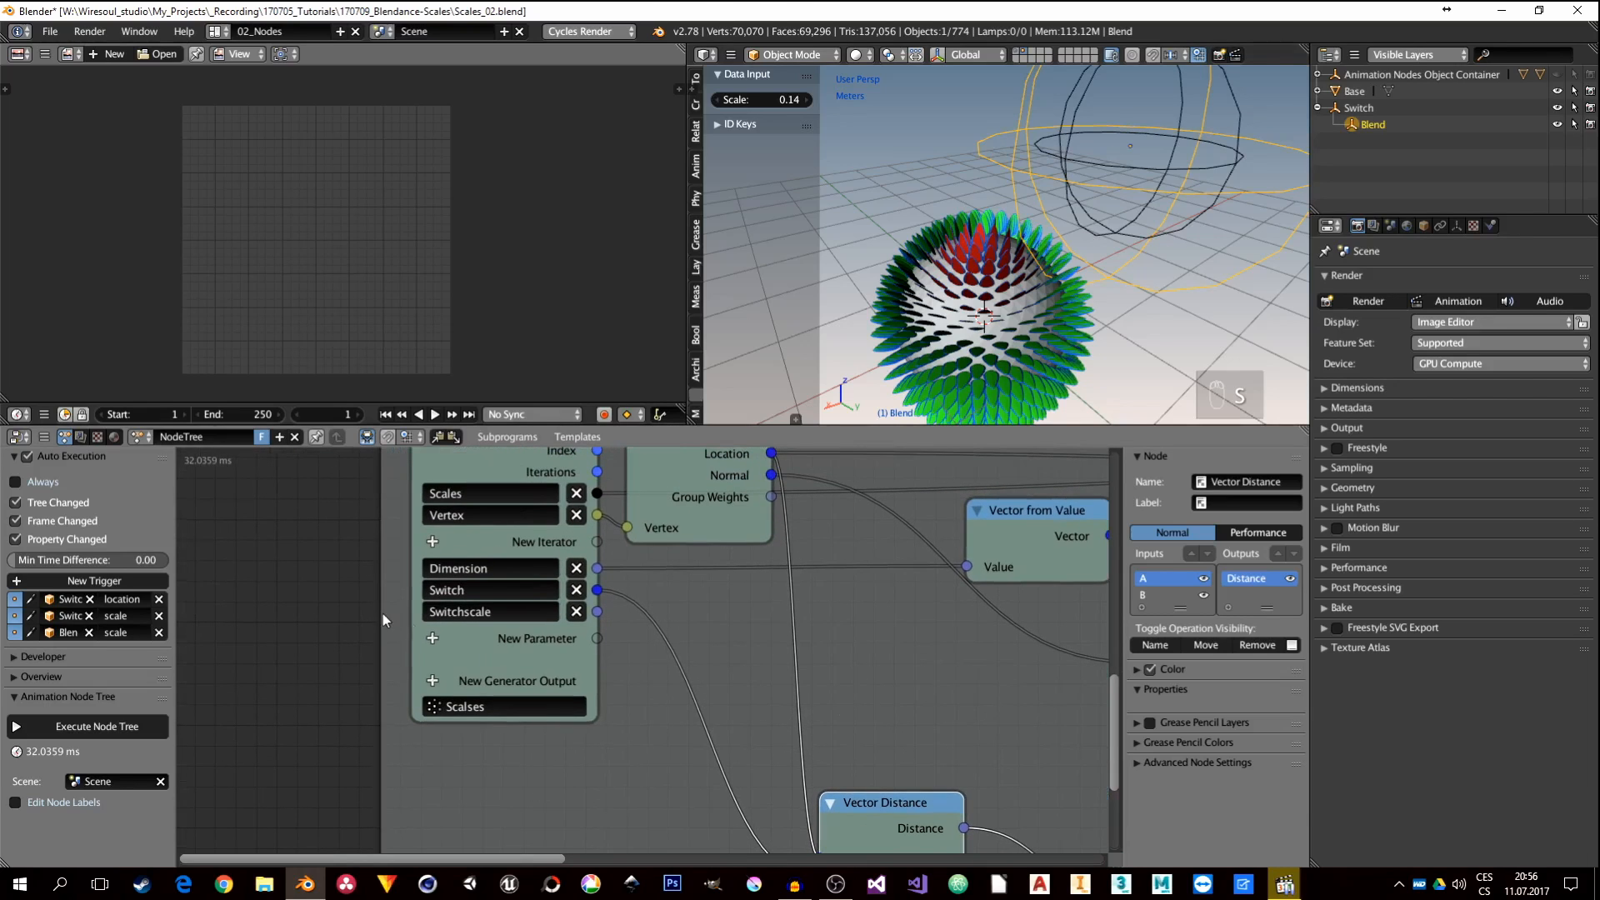
left_click(432, 637)
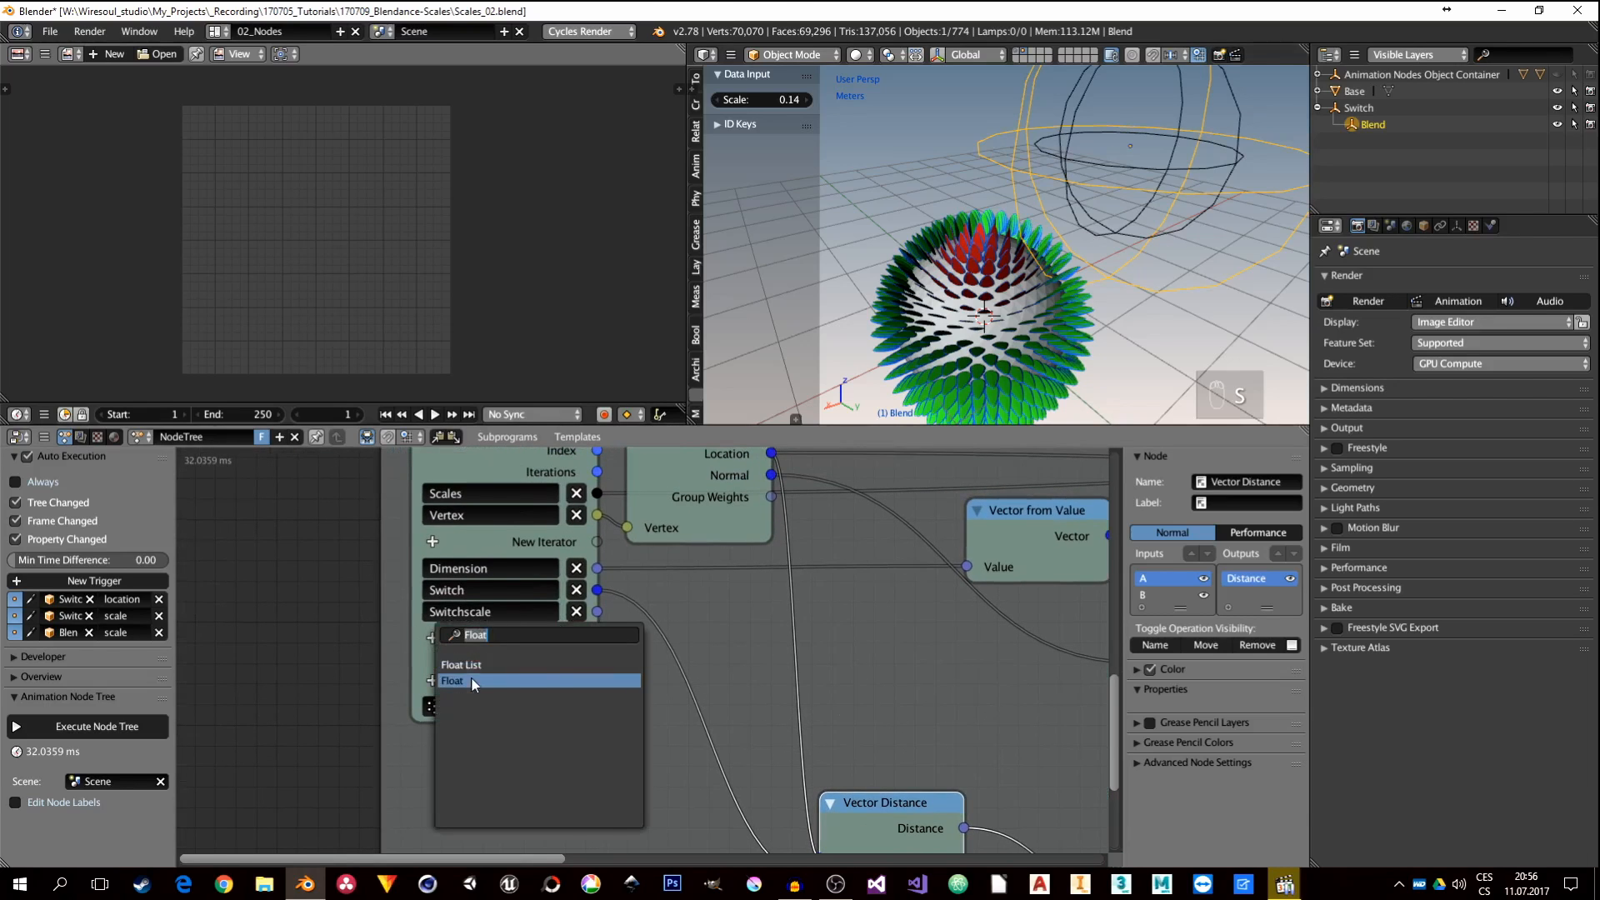
left_click(472, 679)
double_click(464, 630)
type("Blen")
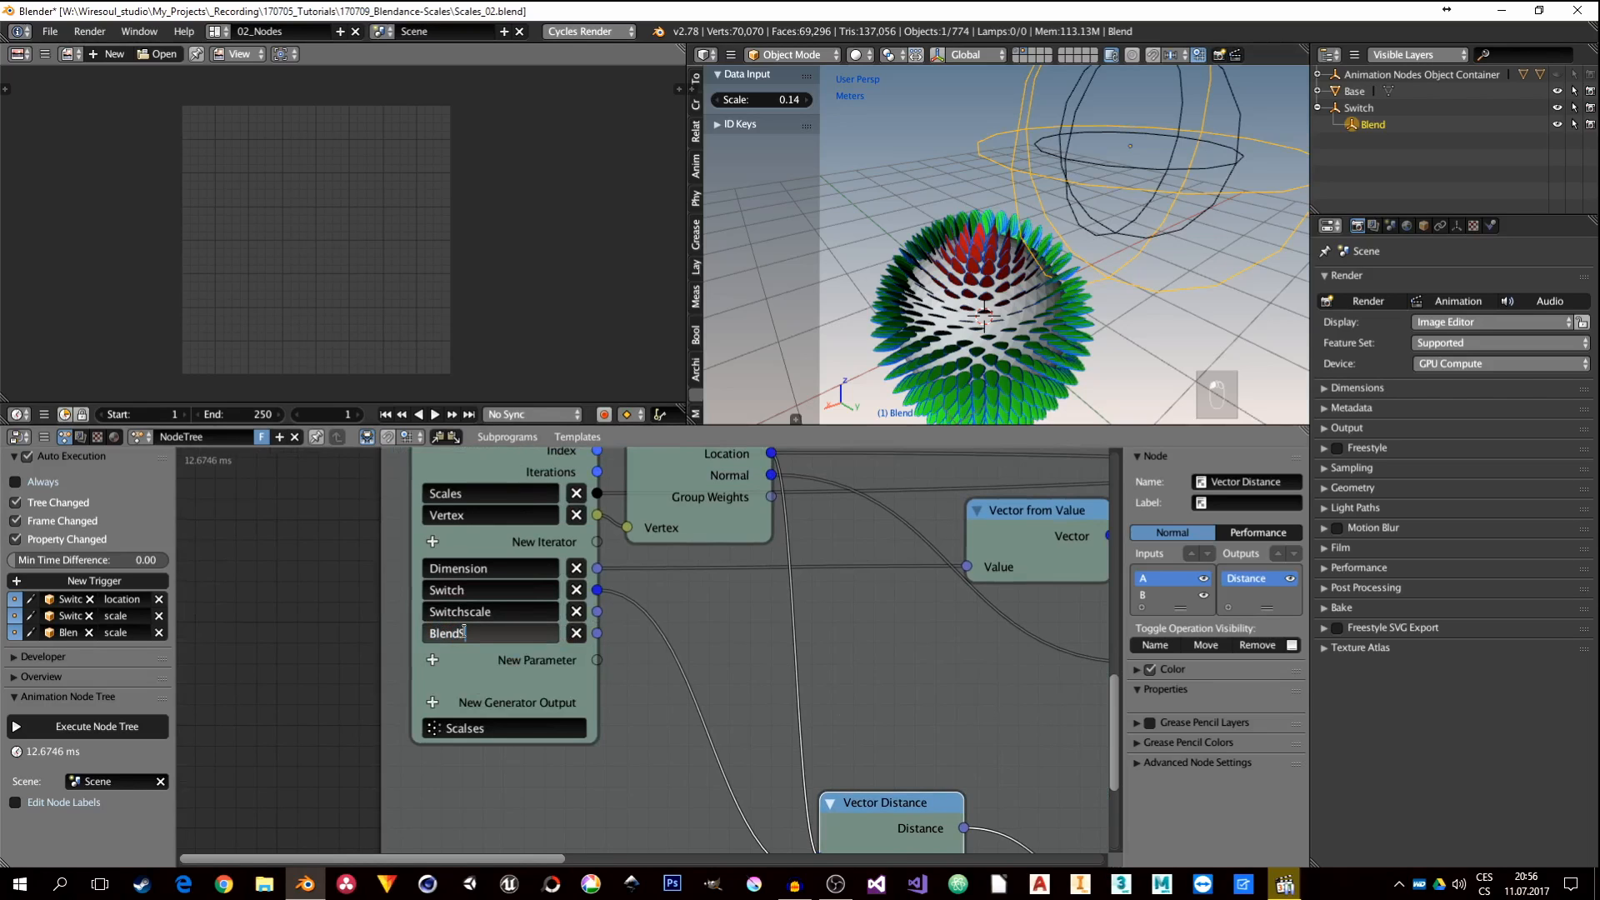
type("dScale")
key("Return")
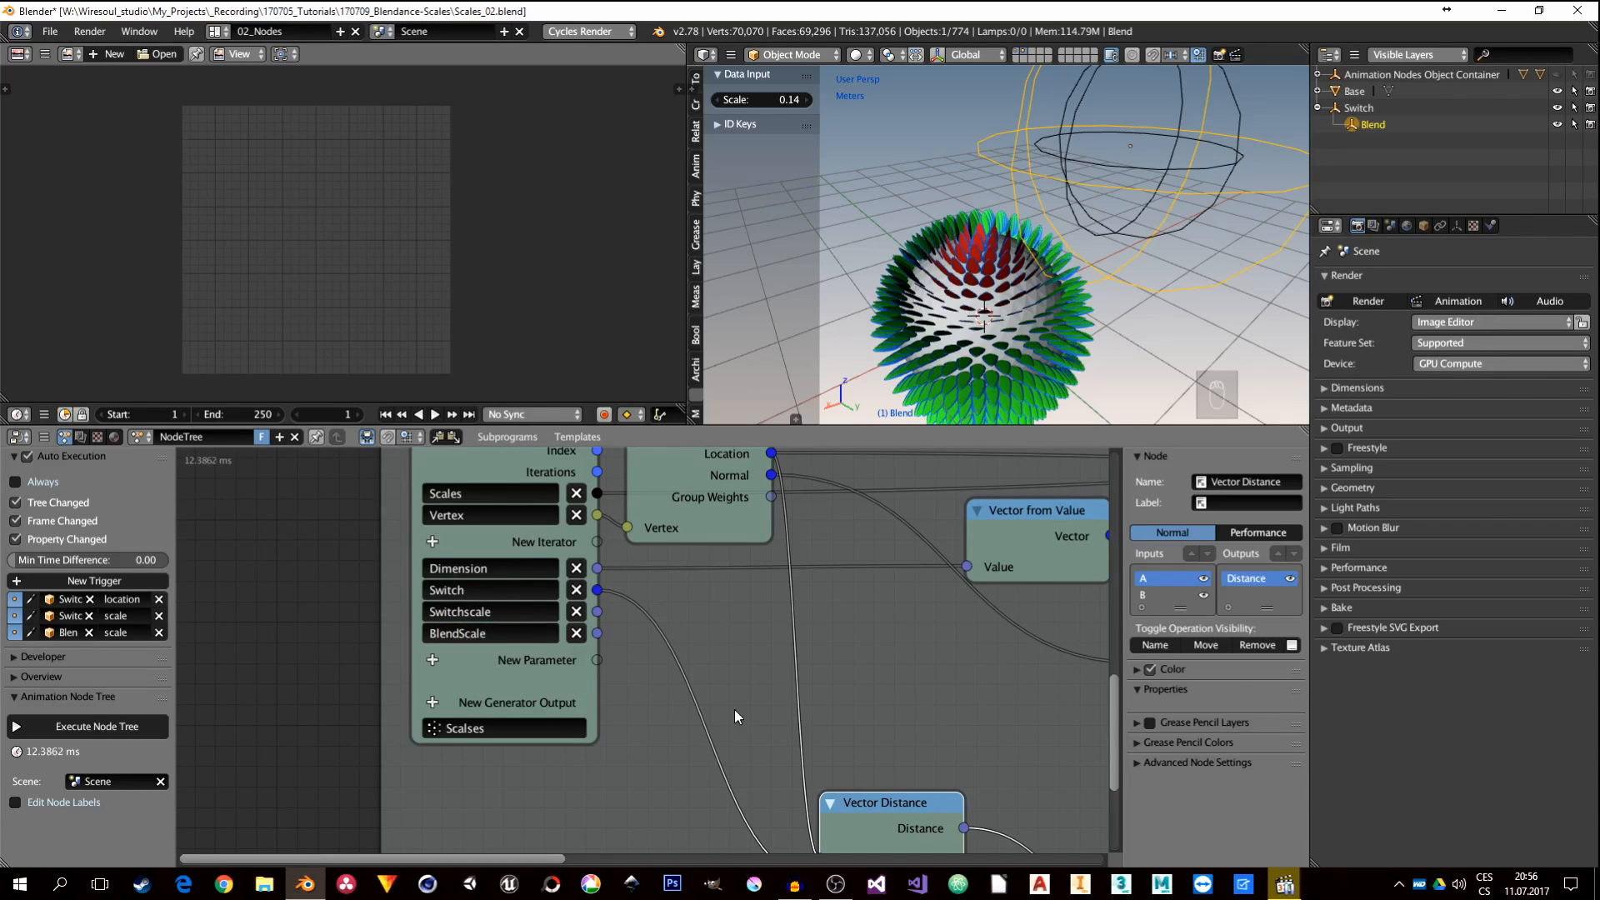
Step: Connect the Switch transforms node's Scale output to the Invoke Subprogram's Switchscale input, then move the transforms node clear of the Scale node
scroll(788, 682, "down", 3)
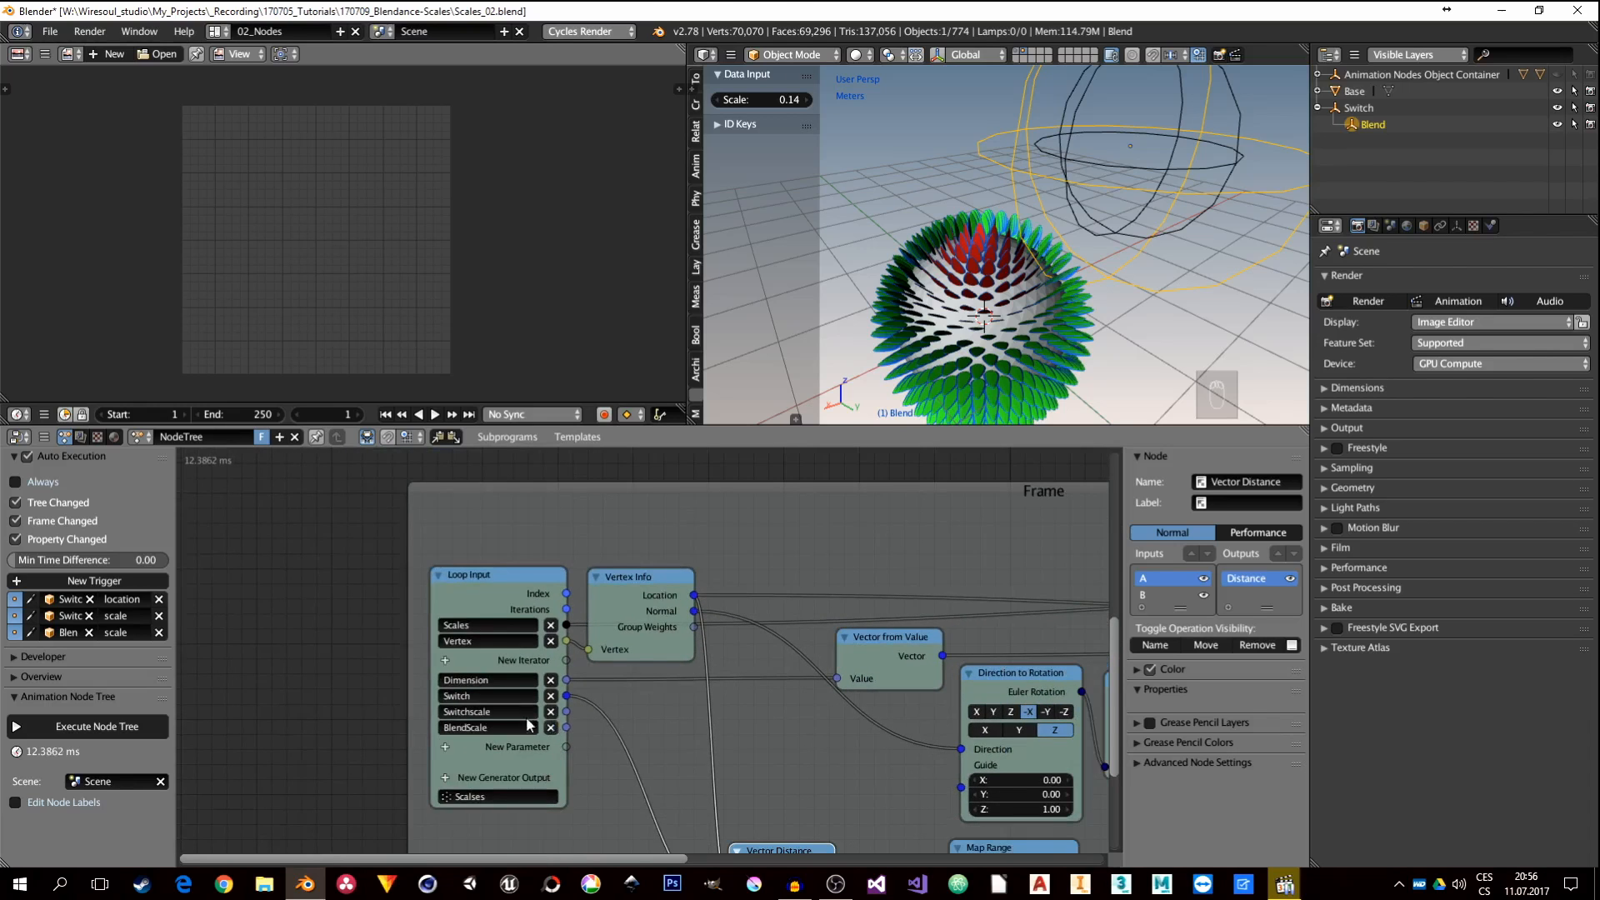
middle_click_drag(835, 568, 667, 811)
middle_click_drag(864, 665, 619, 819)
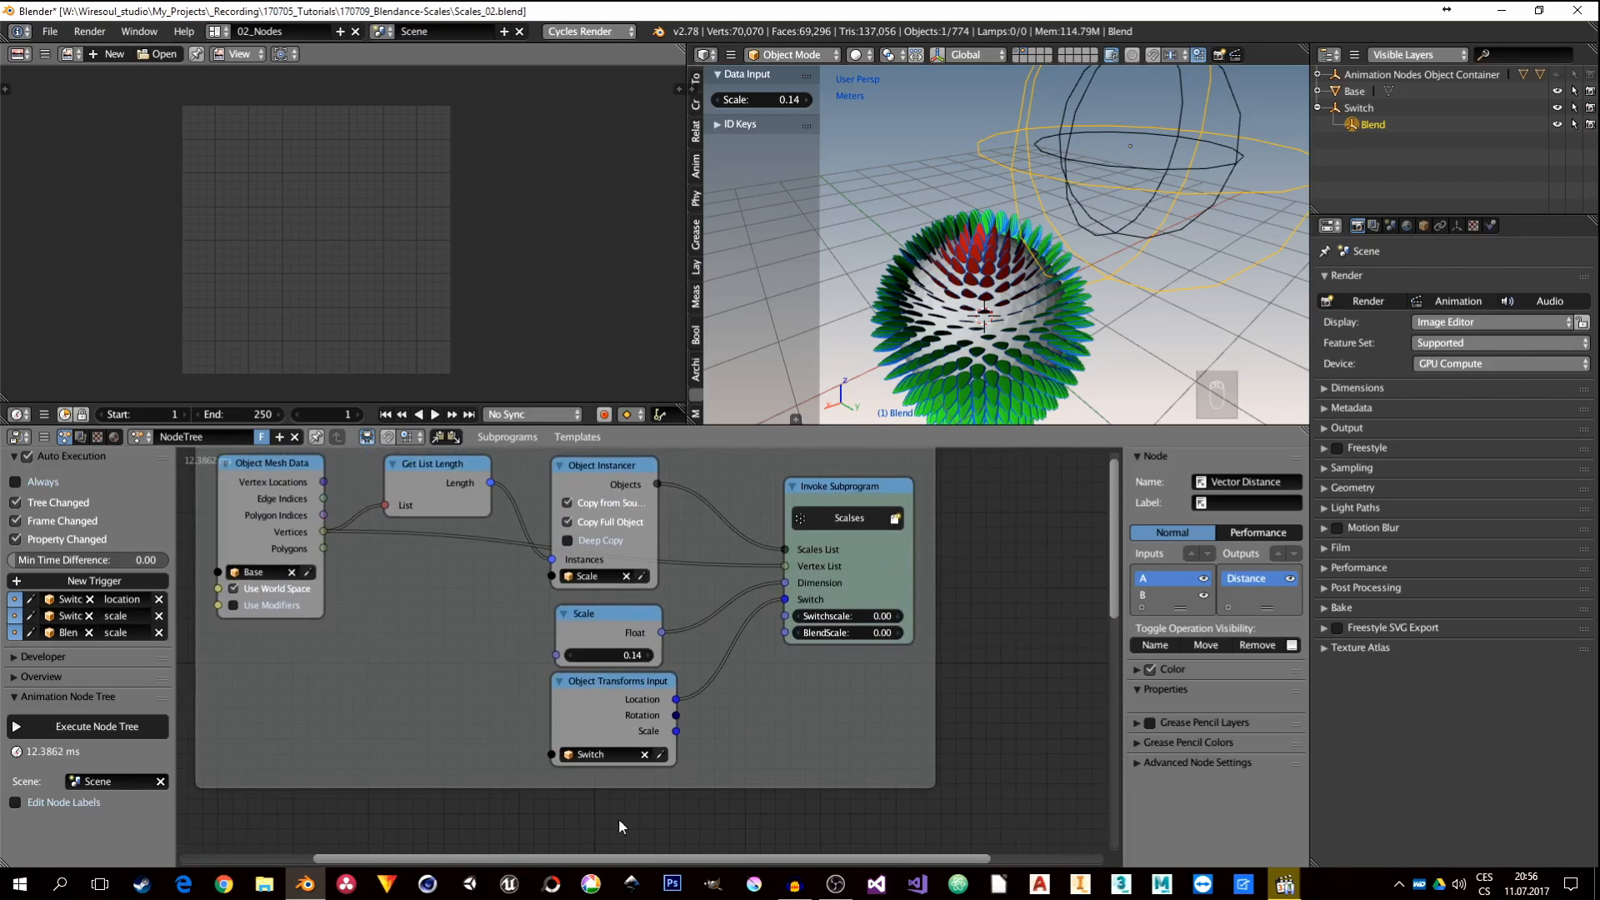
scroll(675, 715, "up", 4)
scroll(678, 723, "up", 1)
left_click_drag(675, 739, 850, 557)
left_click_drag(587, 663, 332, 652)
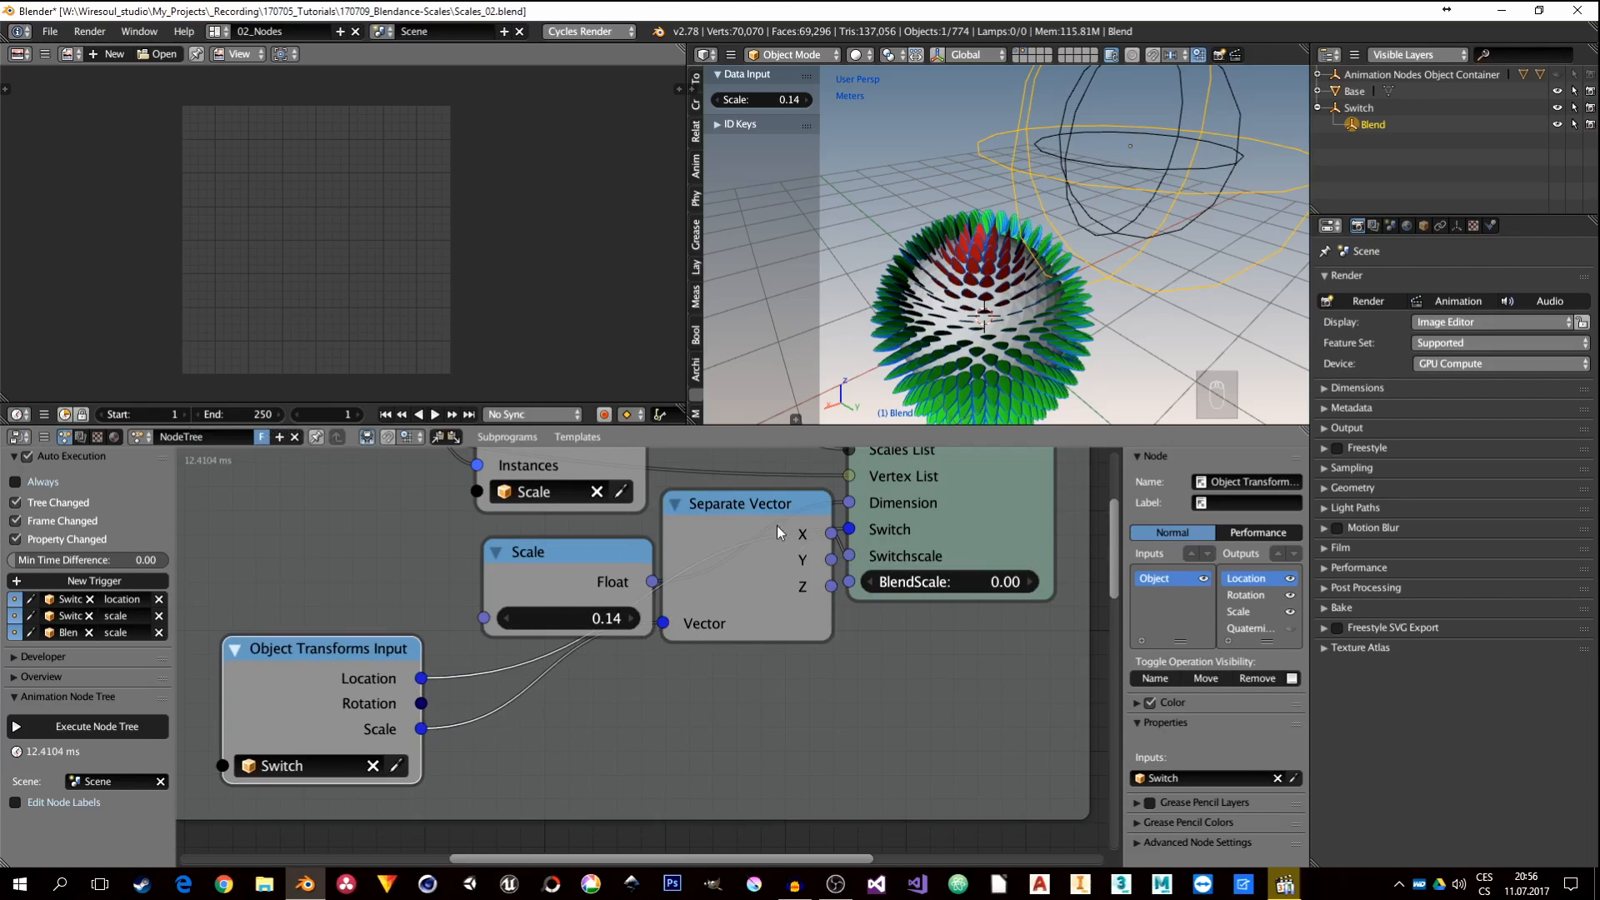
Step: Place the Separate Vector node between the Switch transforms node and the Invoke Subprogram node, and collapse it
left_click_drag(743, 516, 740, 622)
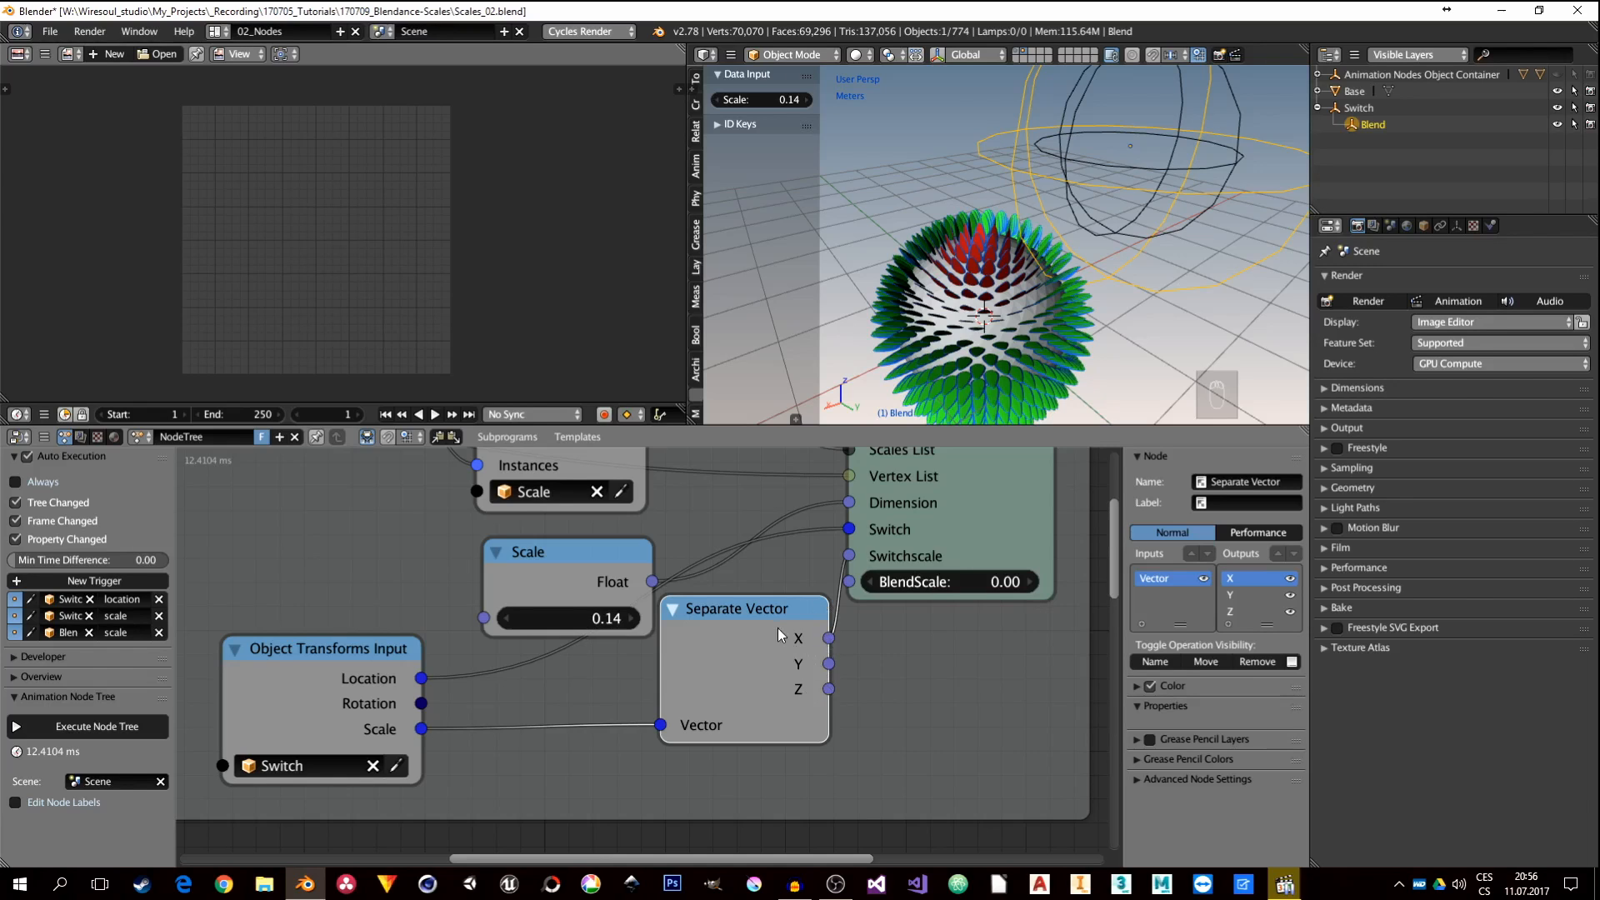
left_click_drag(778, 627, 646, 670)
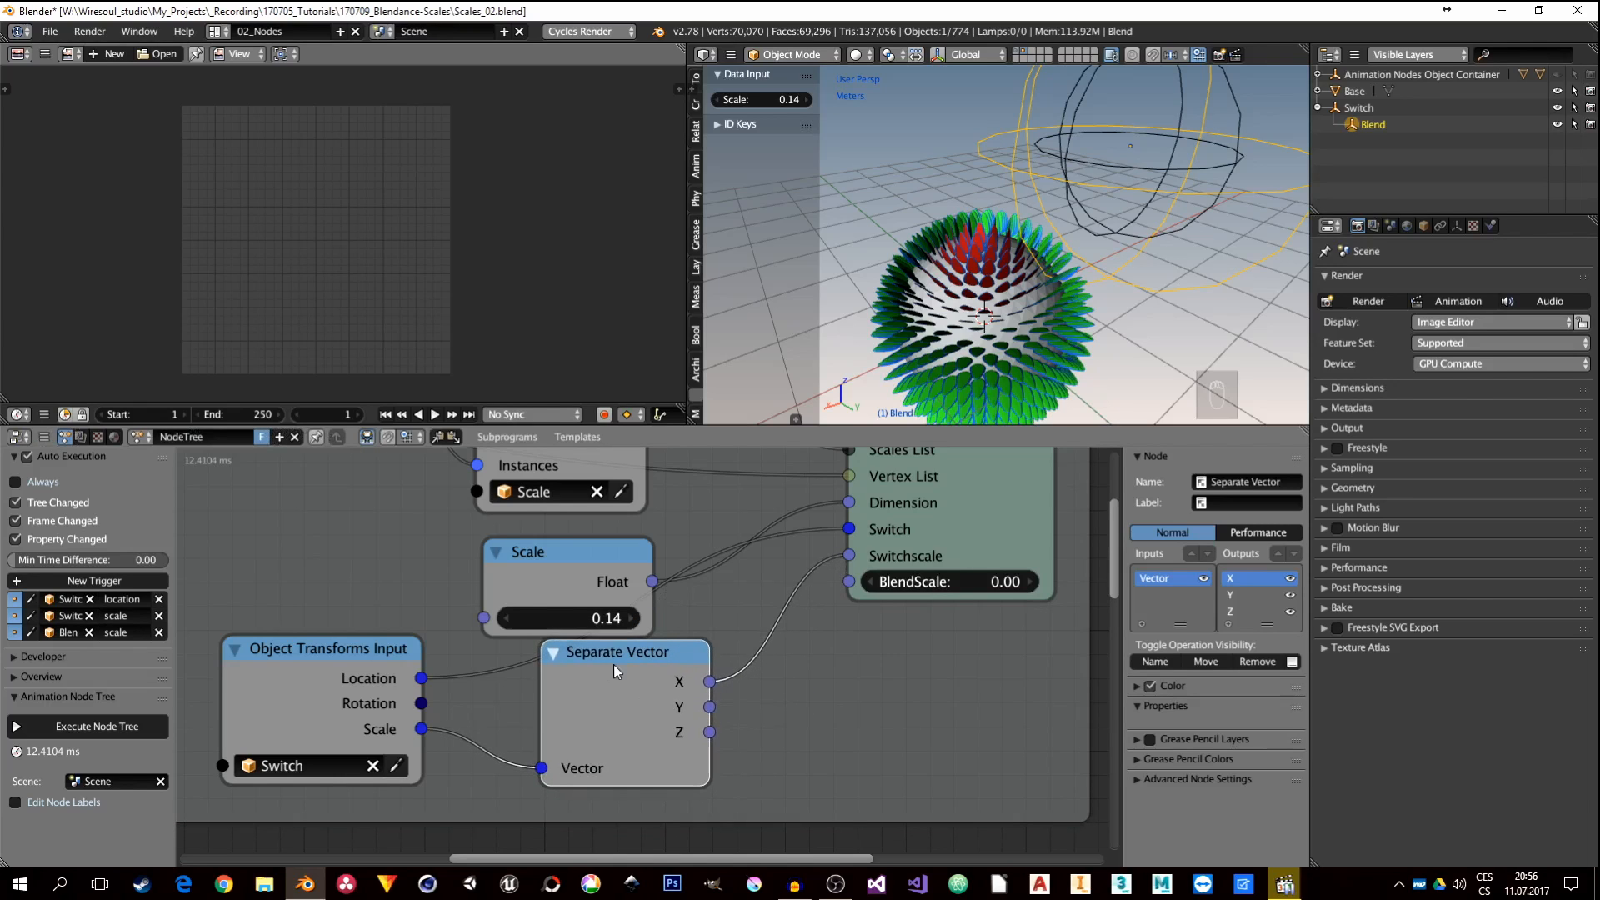
left_click(556, 654)
mouse_move(611, 662)
left_mouse_down()
mouse_move(704, 664)
mouse_move(610, 687)
left_mouse_up()
Step: Duplicate the Object Transforms Input node below the Separate Vector node and set the copy's object to Blend
middle_click_drag(503, 690, 569, 634)
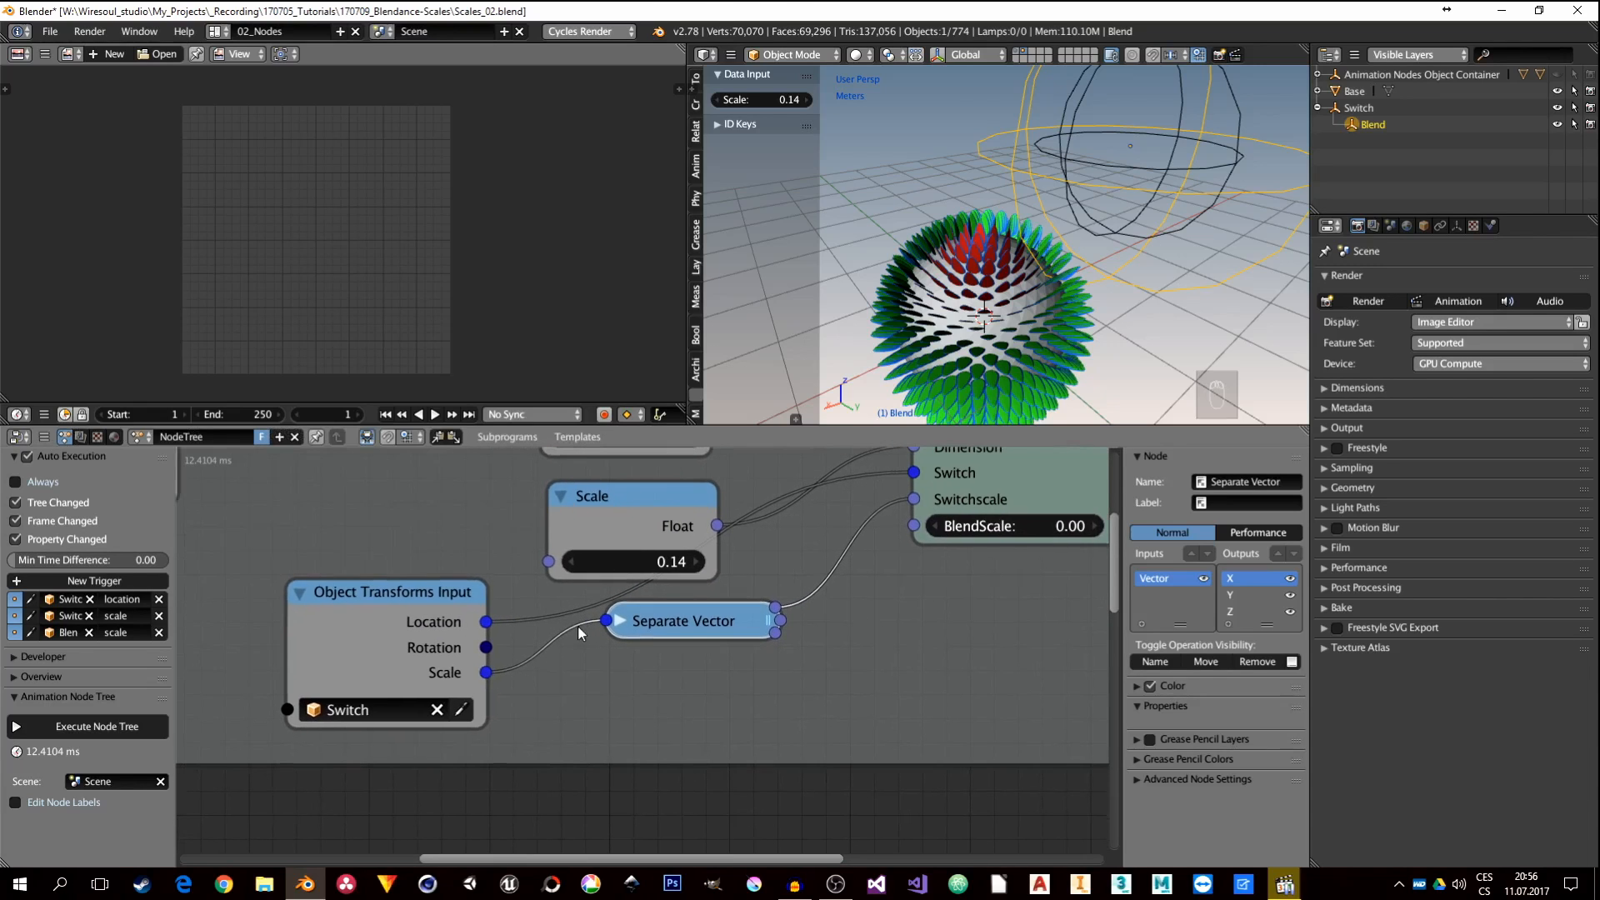
left_click(385, 612)
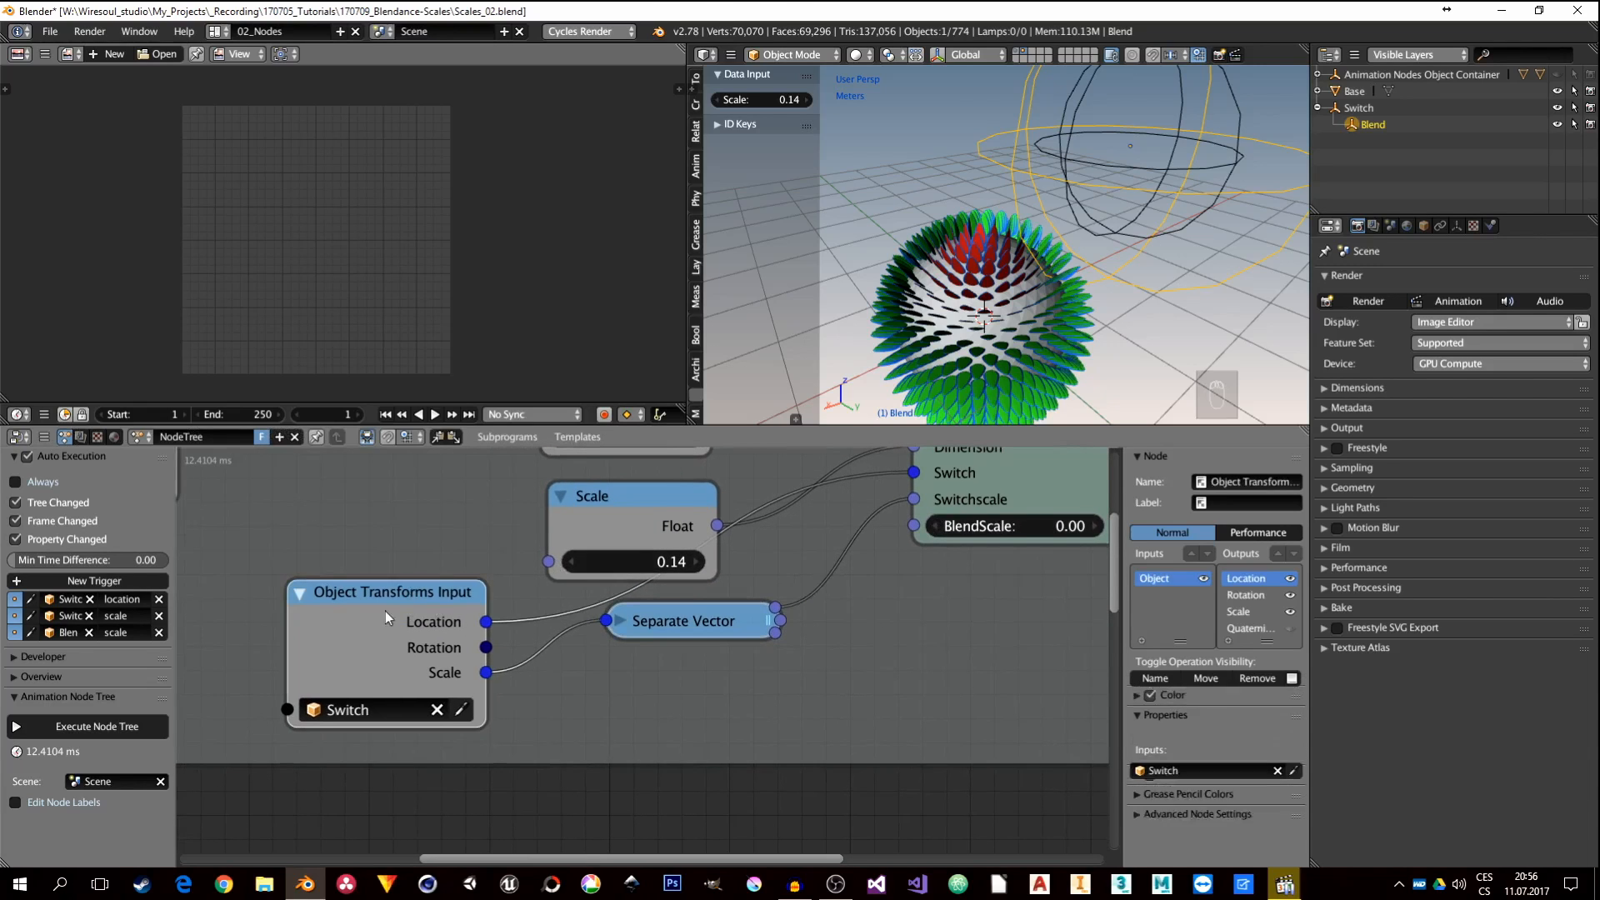
middle_click_drag(465, 657, 465, 652)
scroll(464, 652, "down", 2)
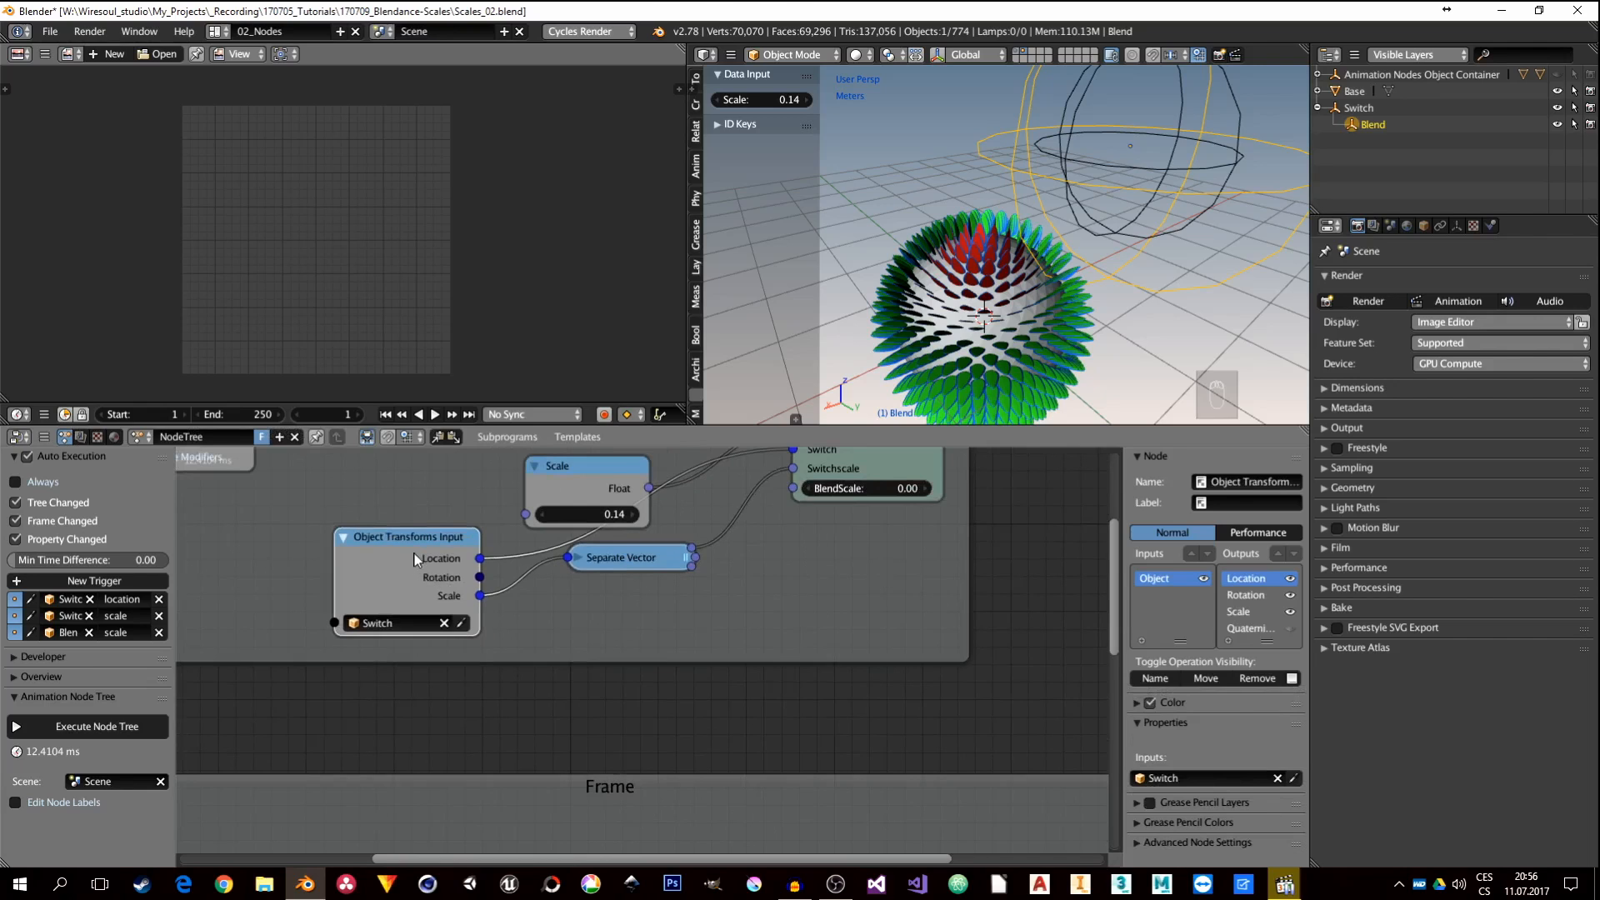
key("shift+d")
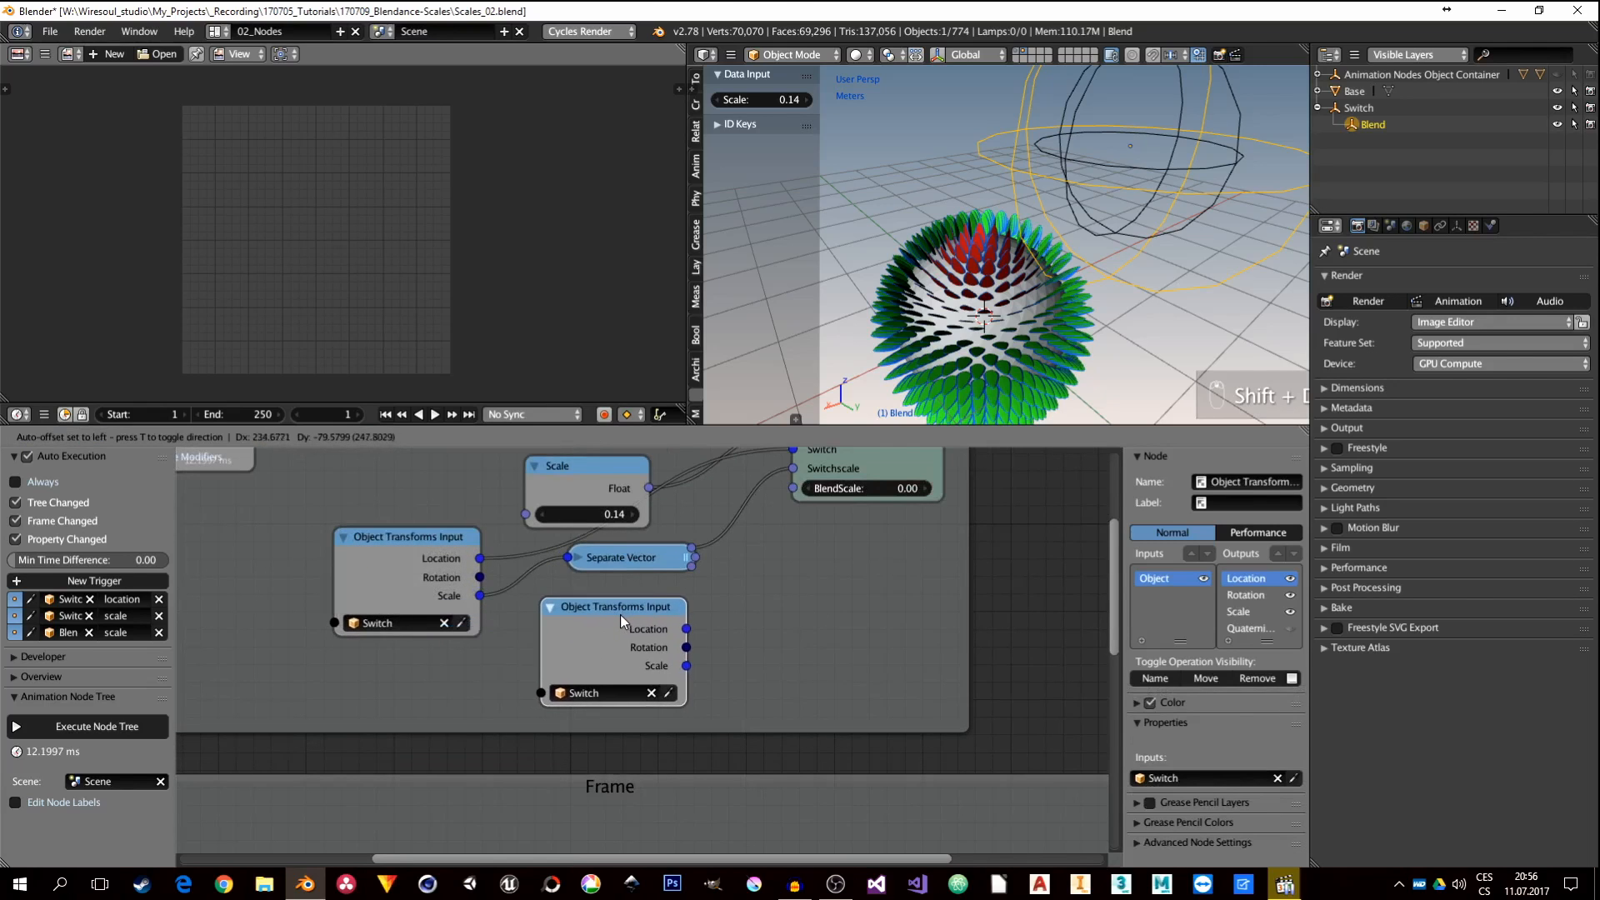
left_click(620, 613)
scroll(641, 642, "up", 3)
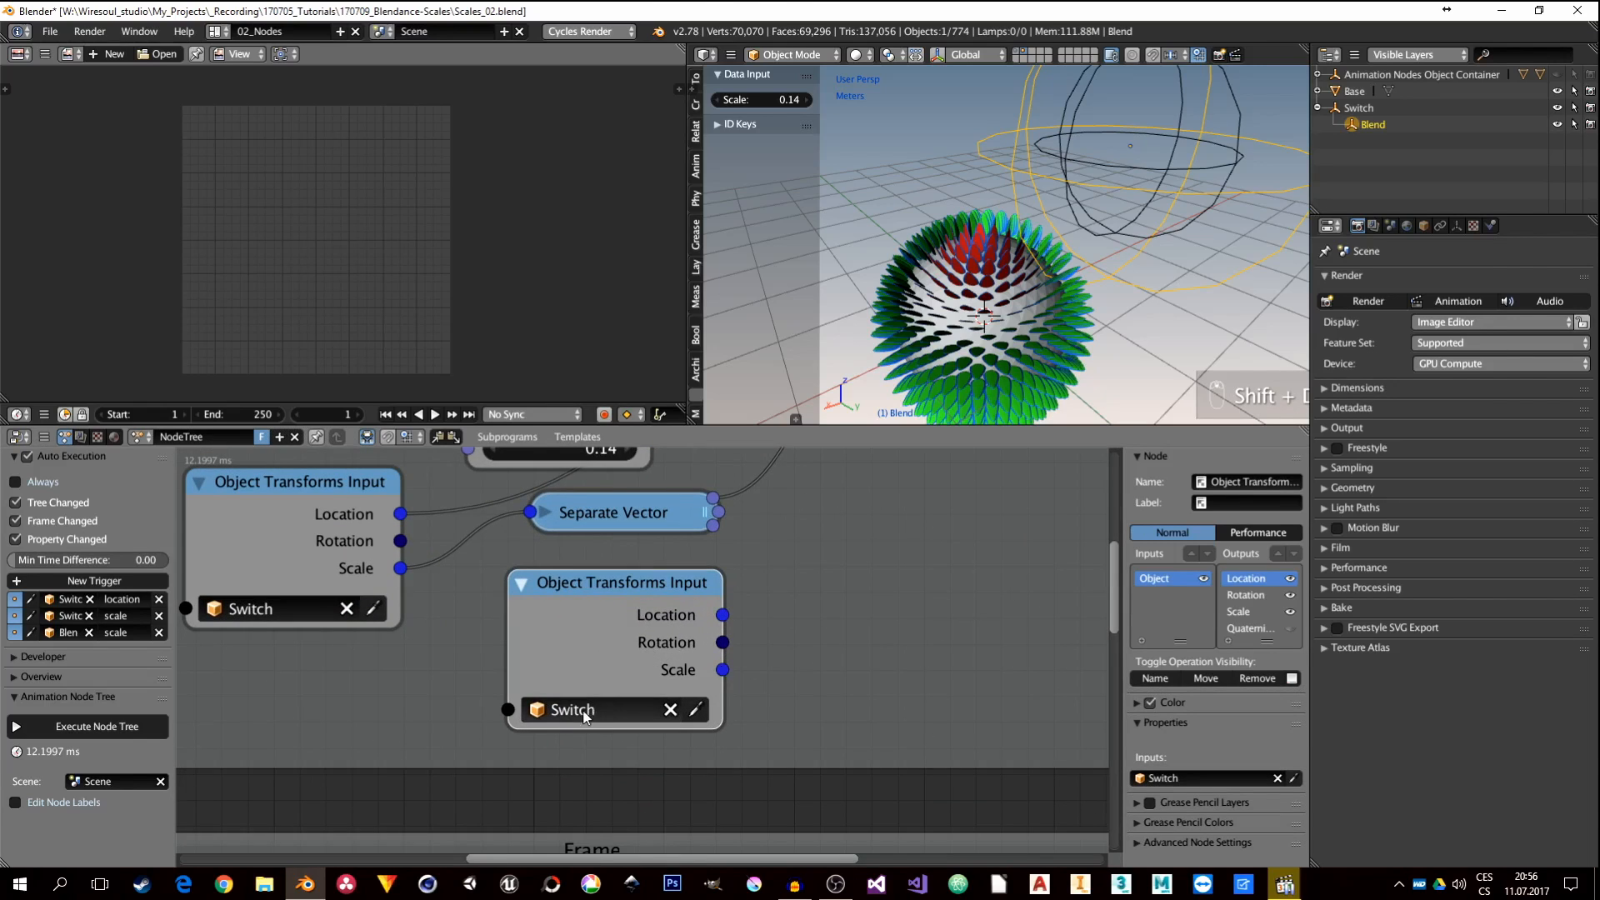
left_click(586, 716)
left_click(575, 500)
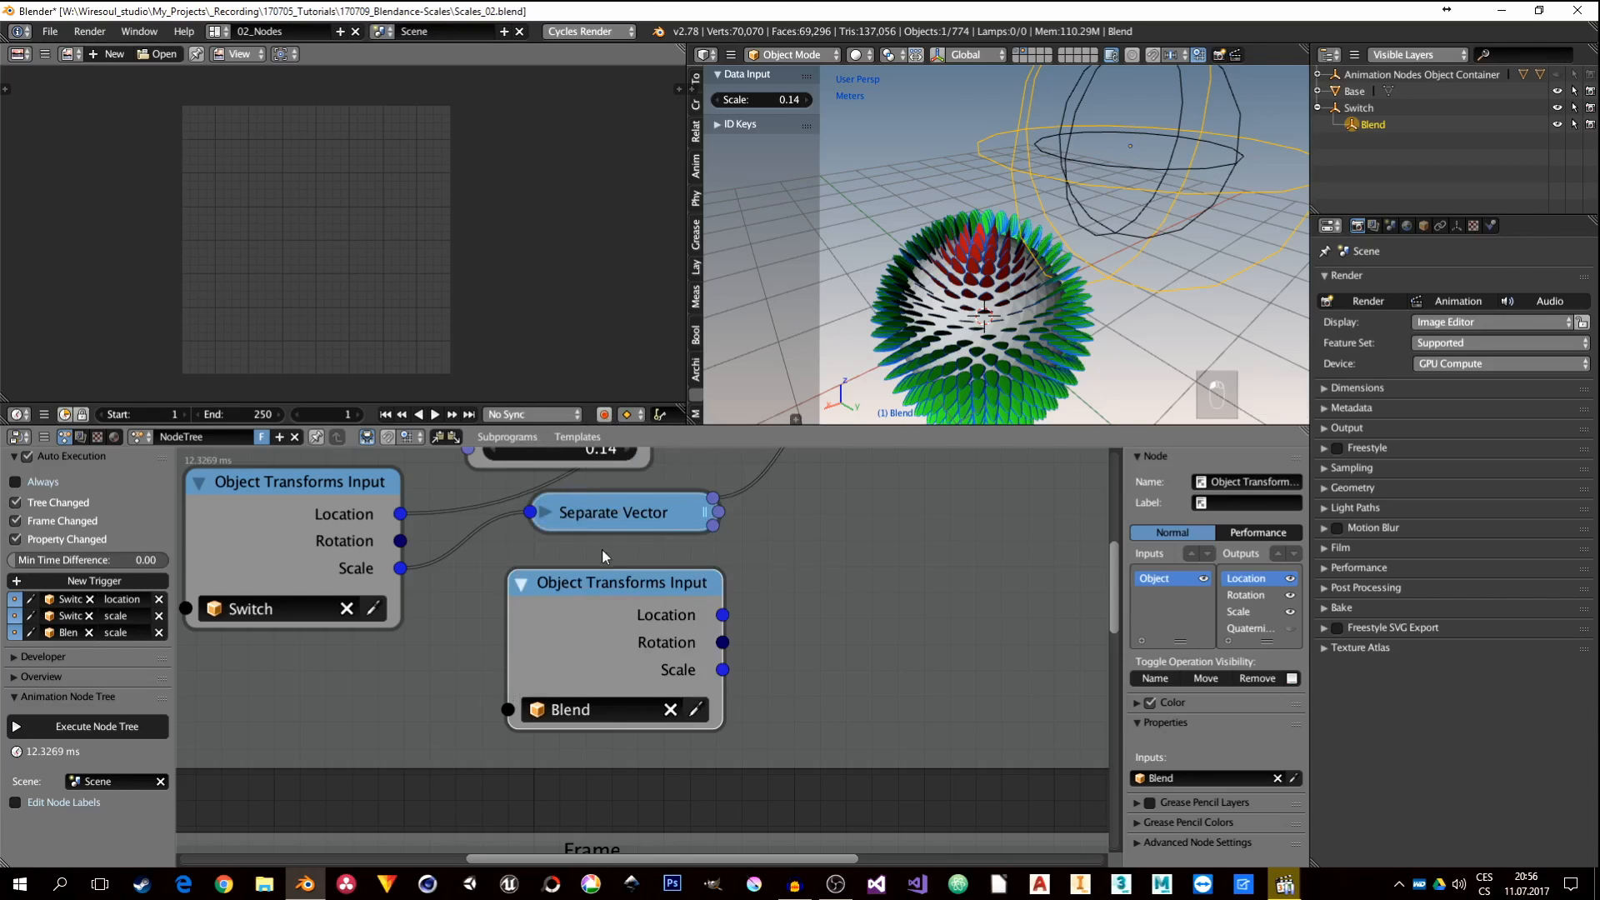
Step: Connect the Blend transforms node's Scale output to the BlendScale input through a Separate Vector node, and collapse that node beside it
middle_click_drag(715, 641, 597, 718)
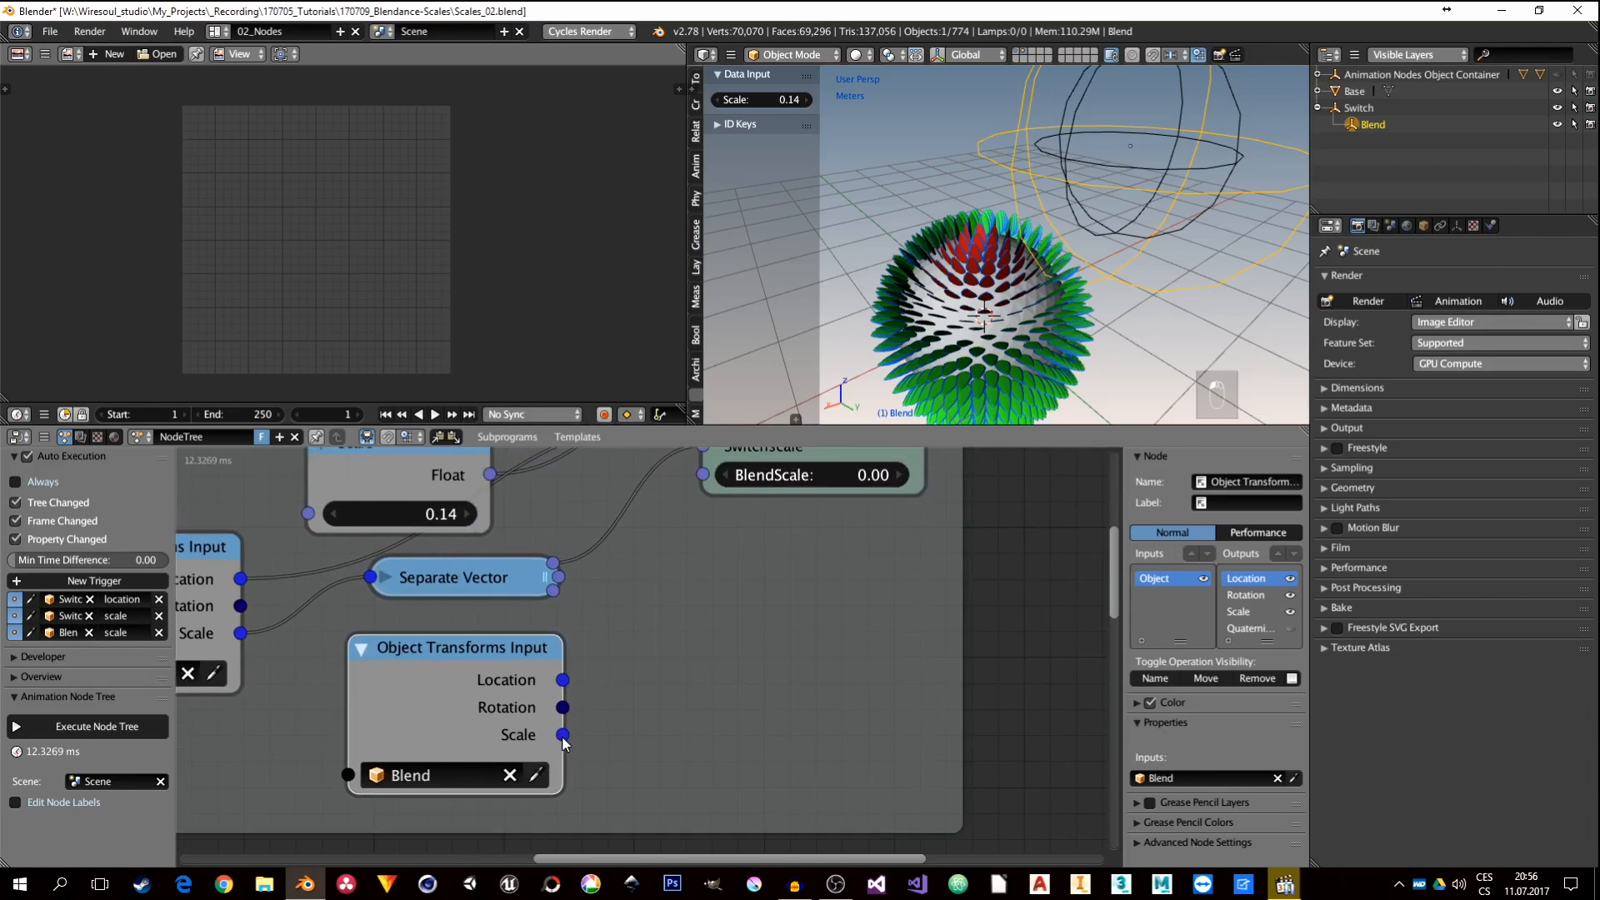
left_click_drag(564, 735, 704, 484)
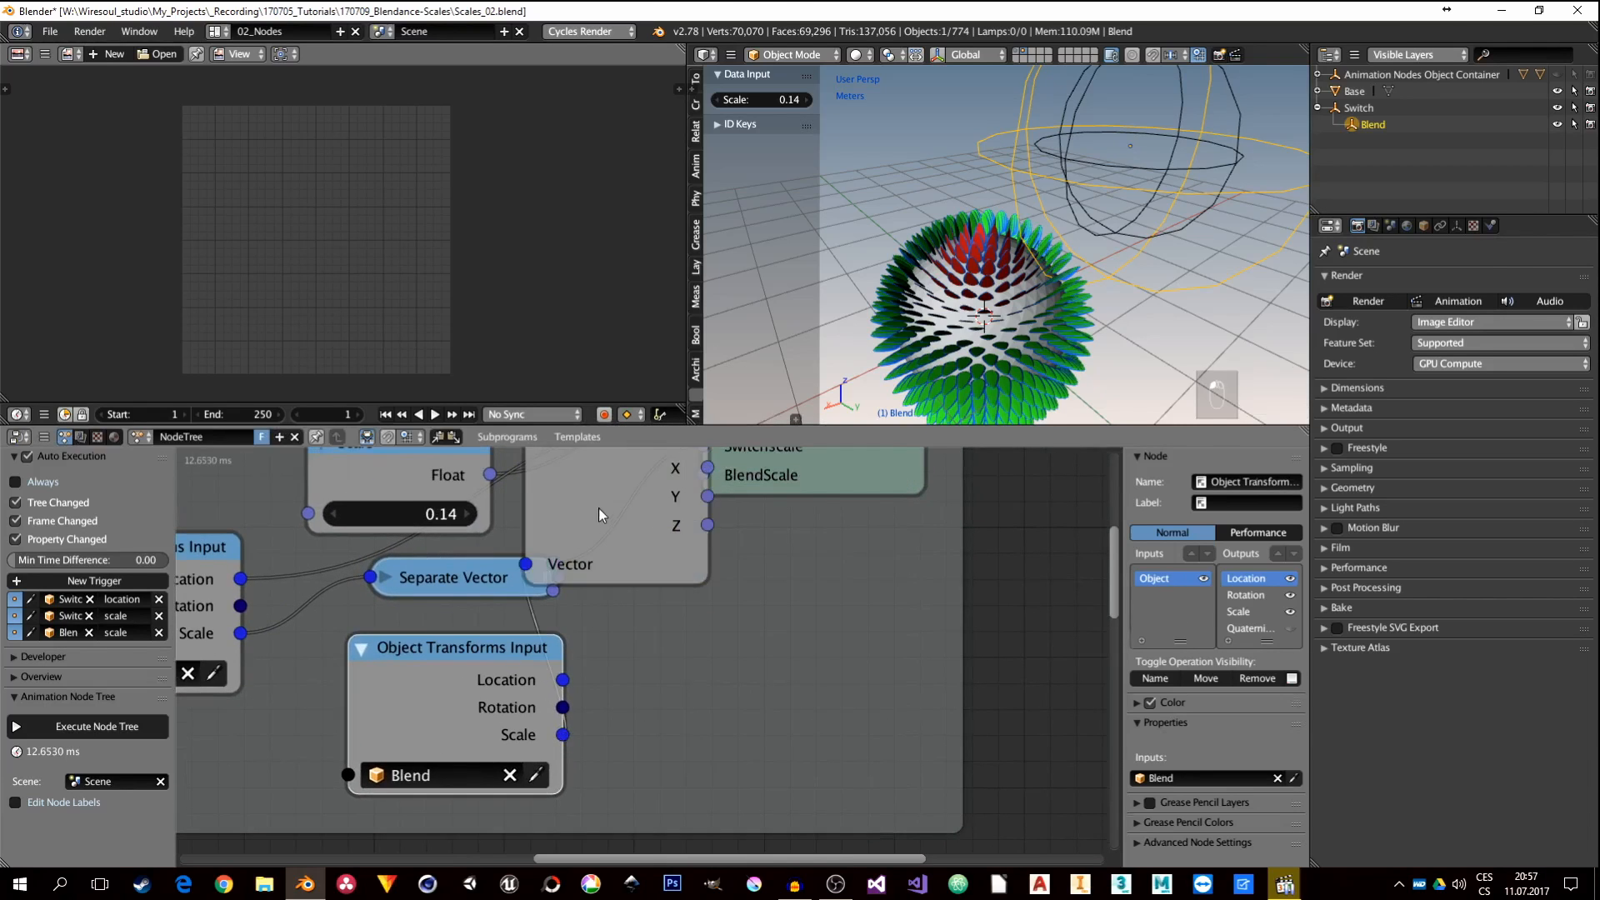
left_click_drag(578, 492, 653, 657)
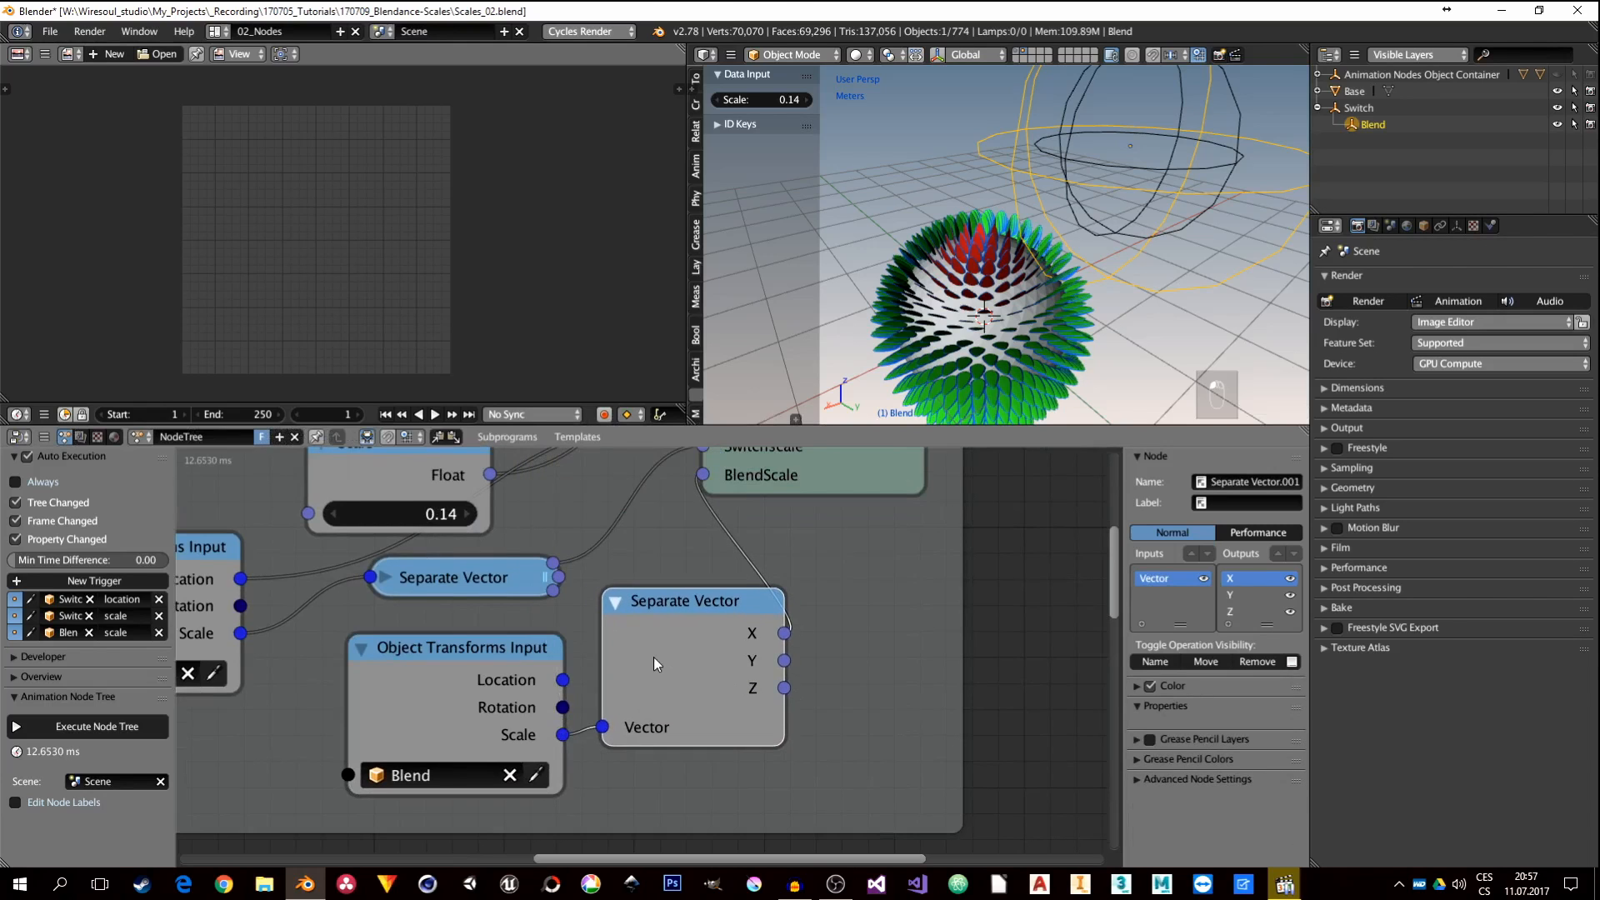
left_click(616, 602)
left_click_drag(708, 603, 626, 636)
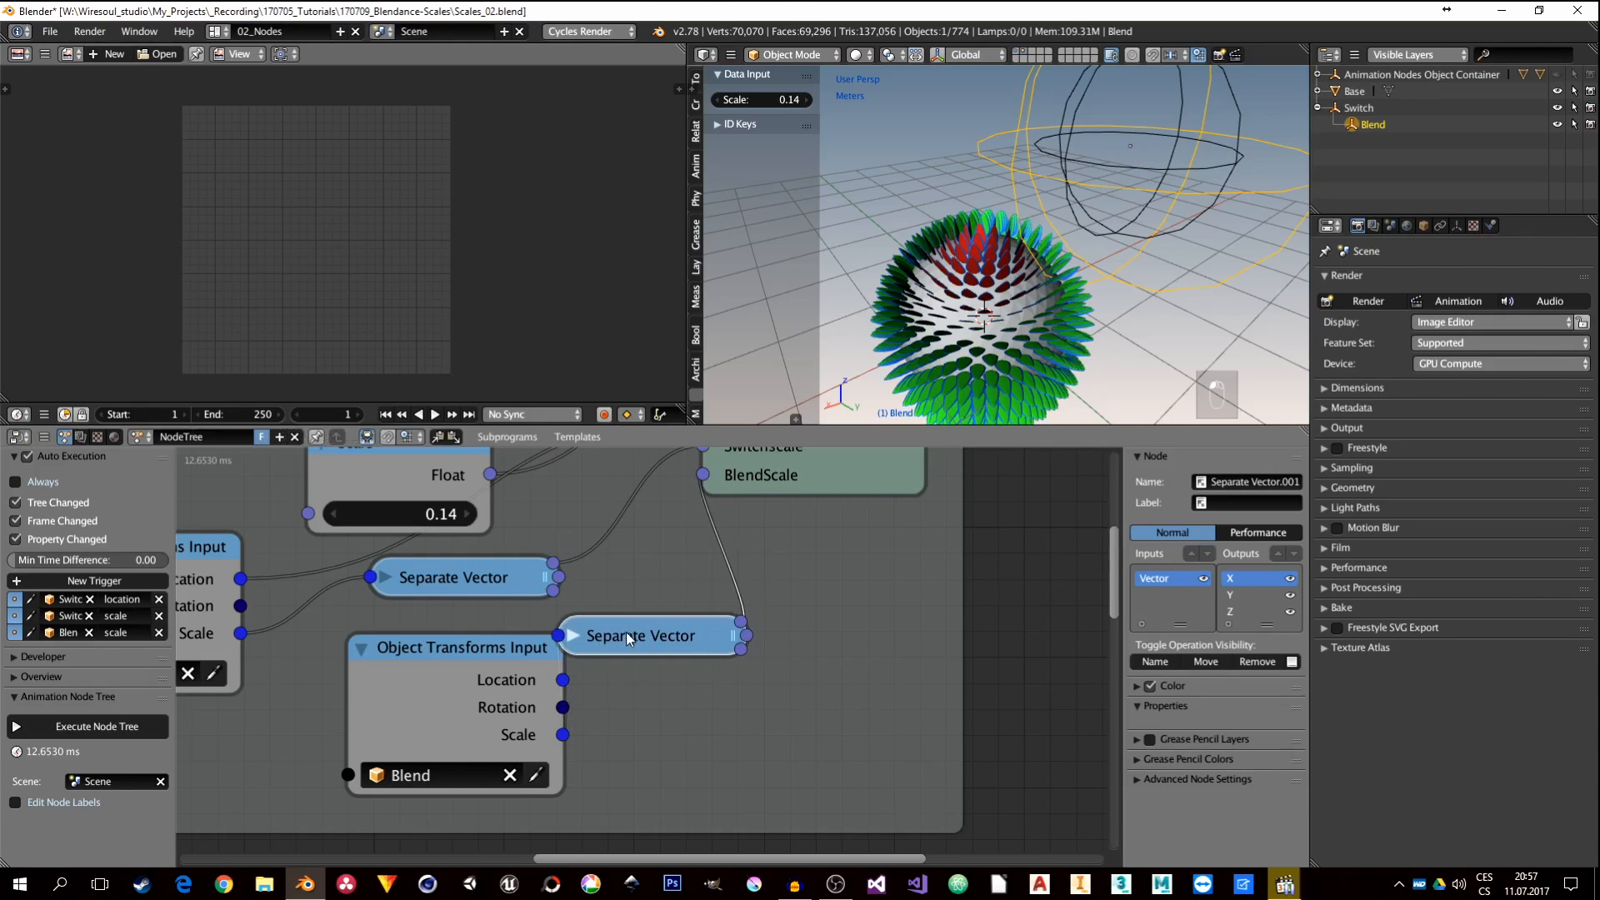
left_click_drag(466, 658, 410, 657)
Step: Tidy the node layout by moving Invoke Subprogram away from the input nodes and shifting the Switch transforms and Scale nodes slightly upward
scroll(410, 657, "down", 2)
middle_click_drag(570, 599, 582, 742)
left_click_drag(712, 523, 971, 514)
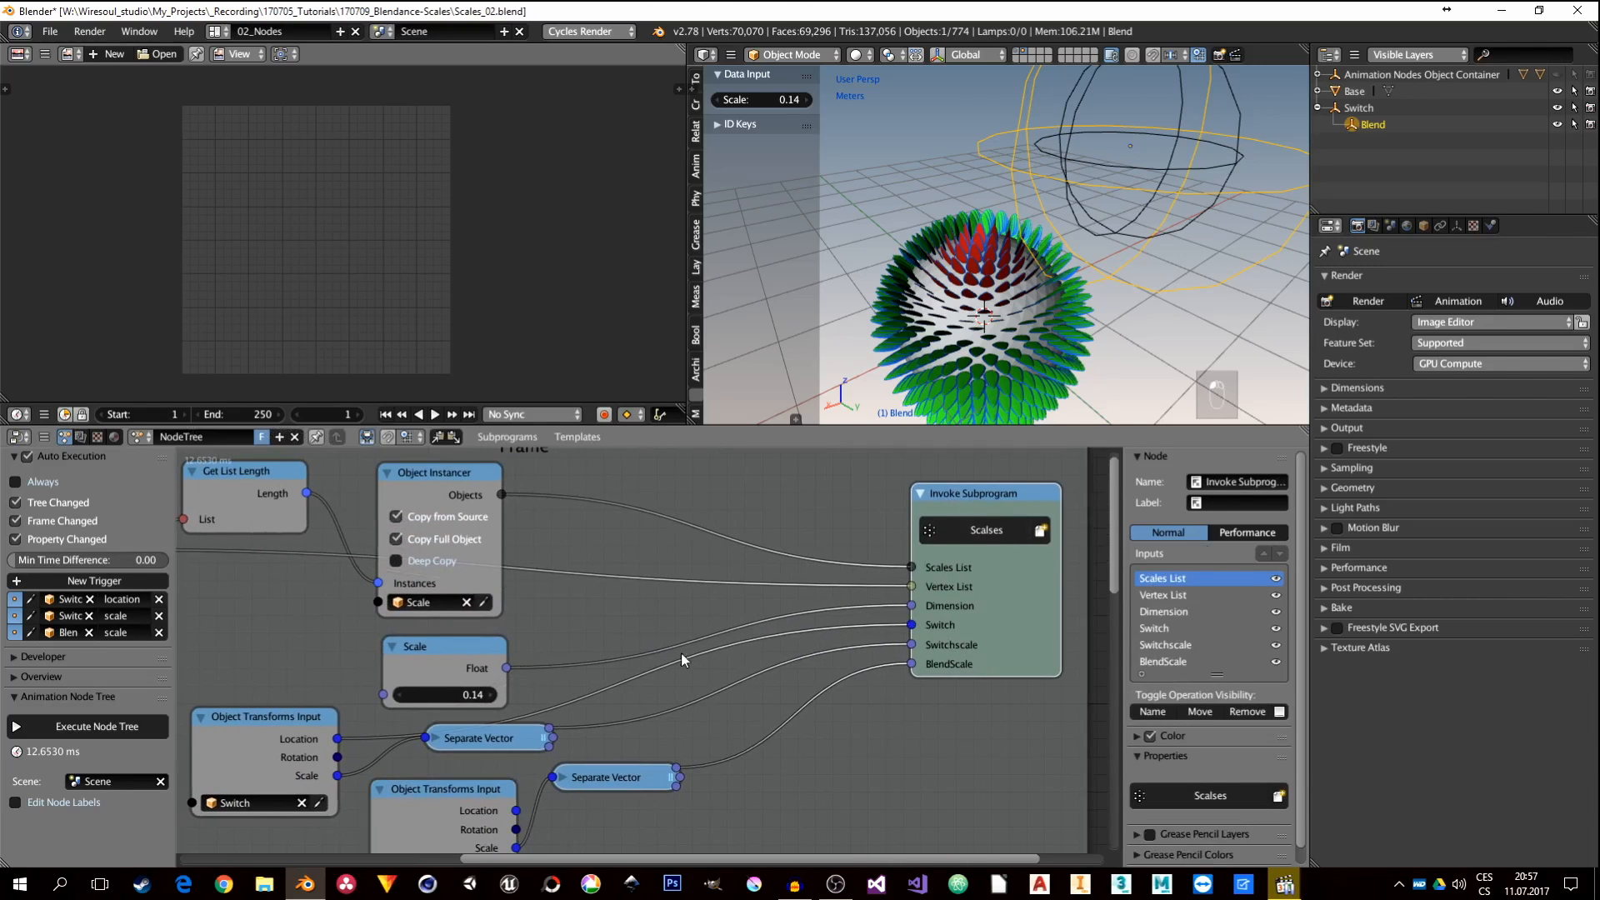
middle_click_drag(339, 749, 422, 676)
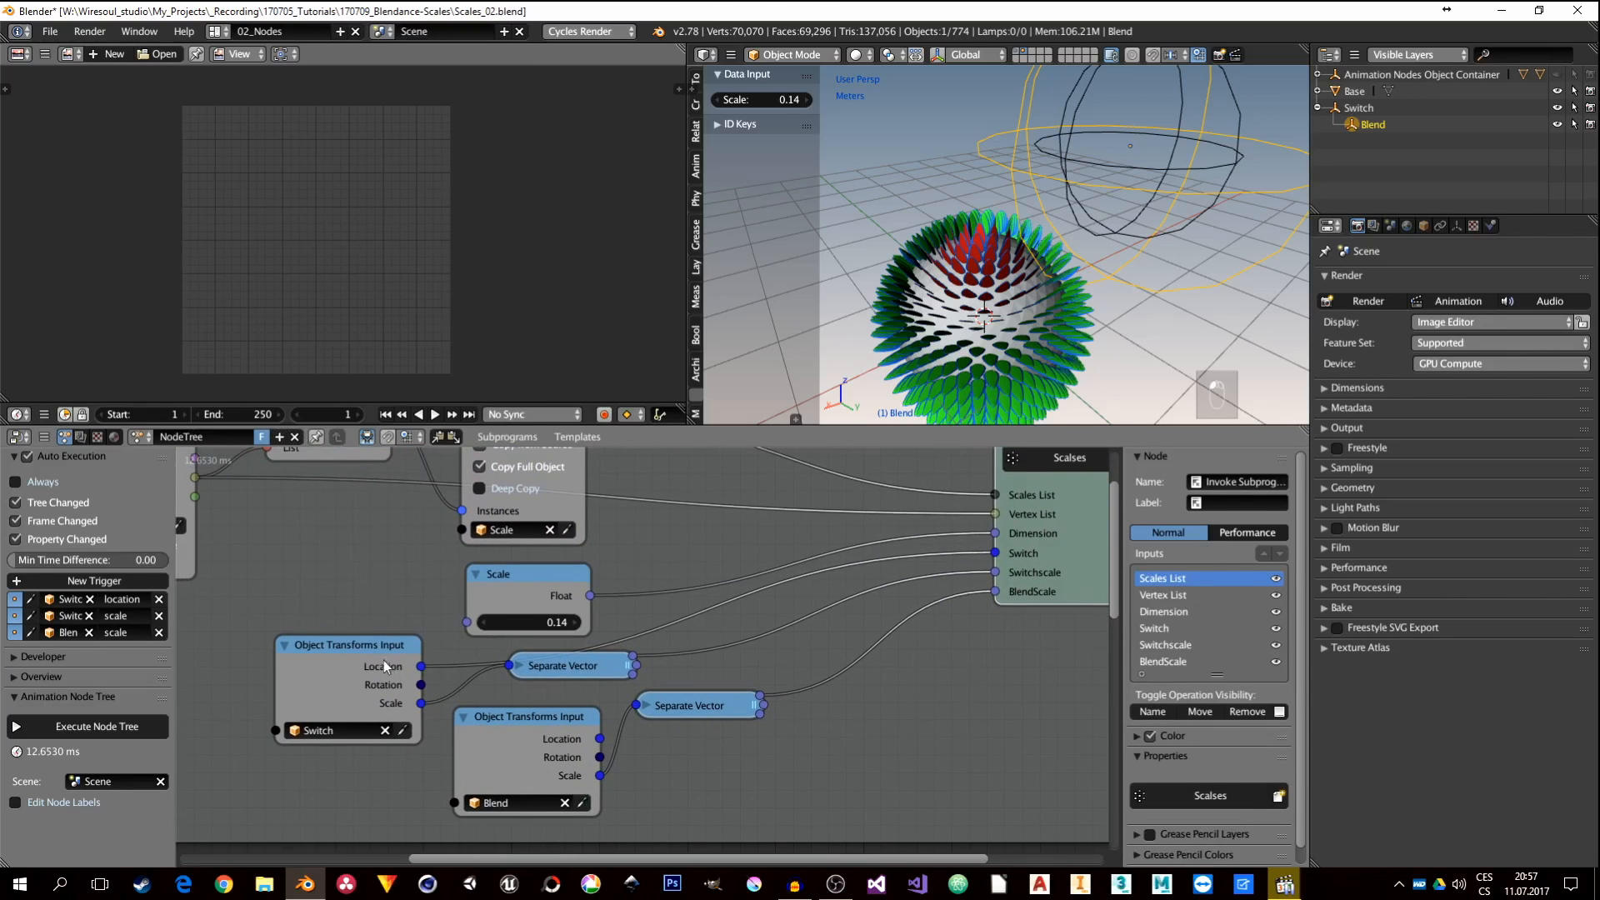
left_click_drag(348, 648, 345, 623)
mouse_move(530, 583)
left_mouse_down()
mouse_move(534, 557)
mouse_move(522, 571)
left_mouse_up()
scroll(680, 651, "down", 3)
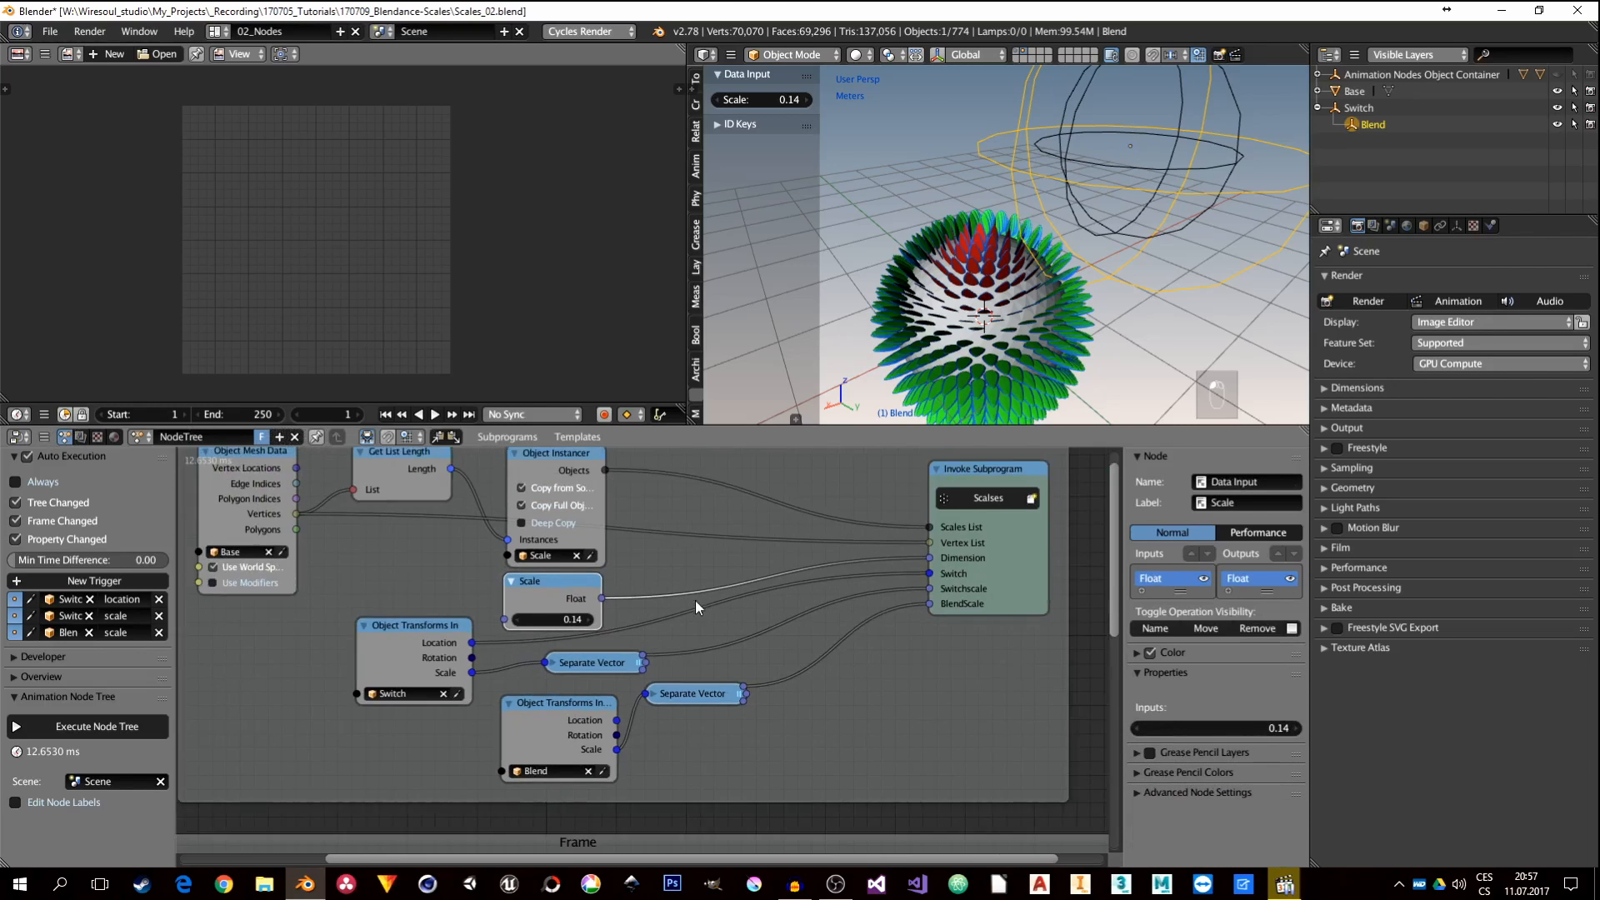
Step: Move the Loop Input node aside and connect its Switchscale output to Map Range's Input Min and BlendScale to Input Max
middle_click_drag(690, 594, 684, 651)
scroll(724, 690, "down", 3)
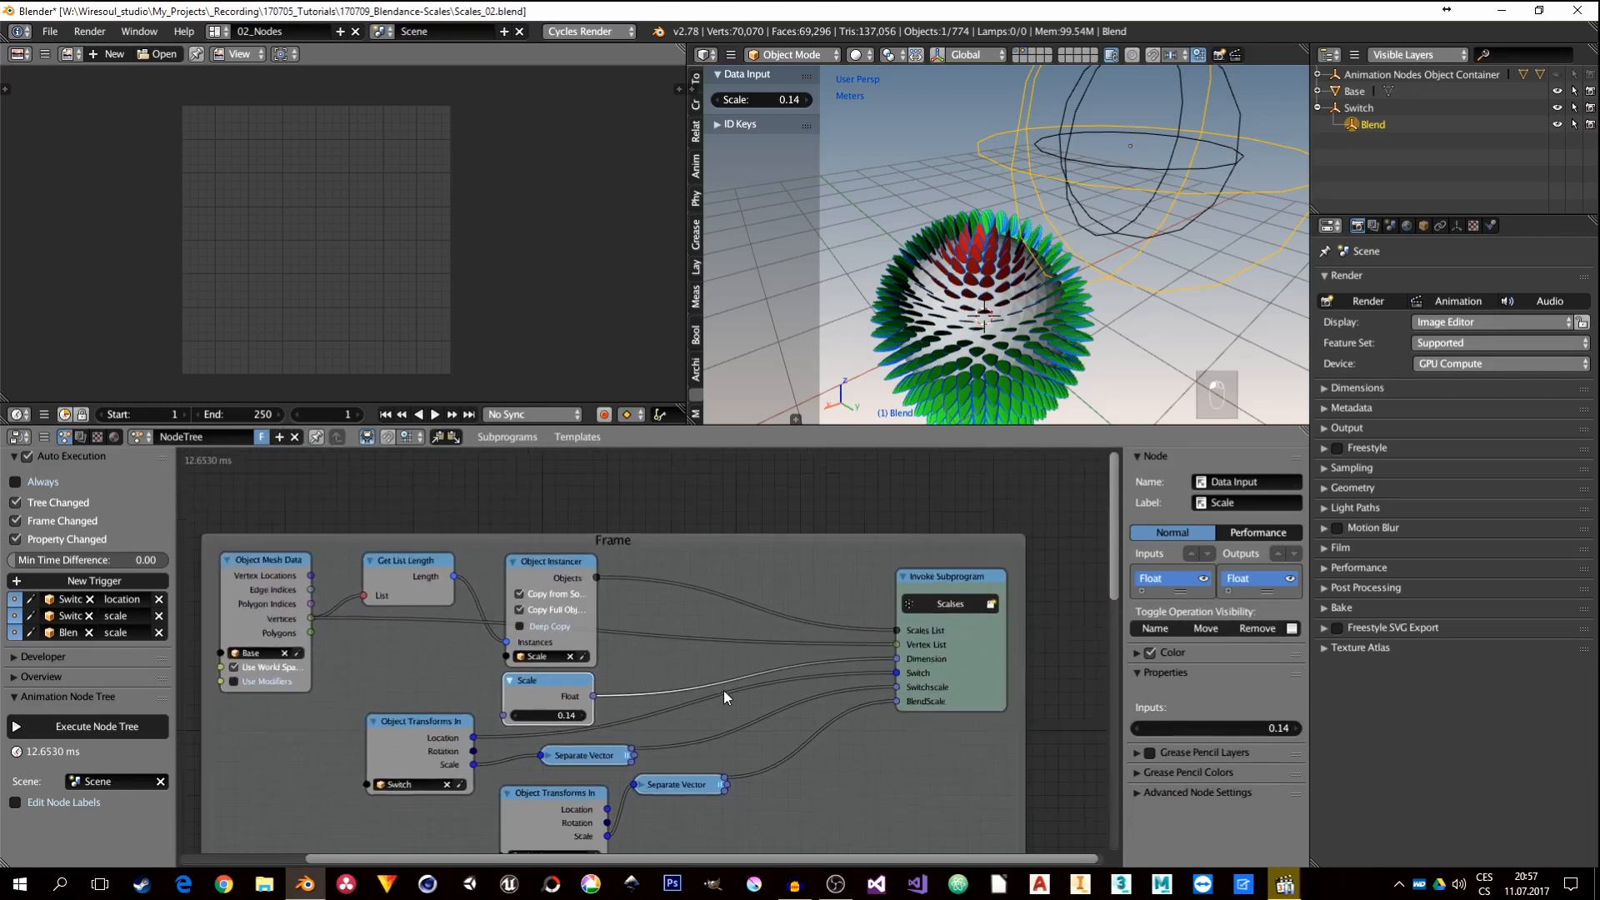
left_click_drag(726, 599, 721, 528)
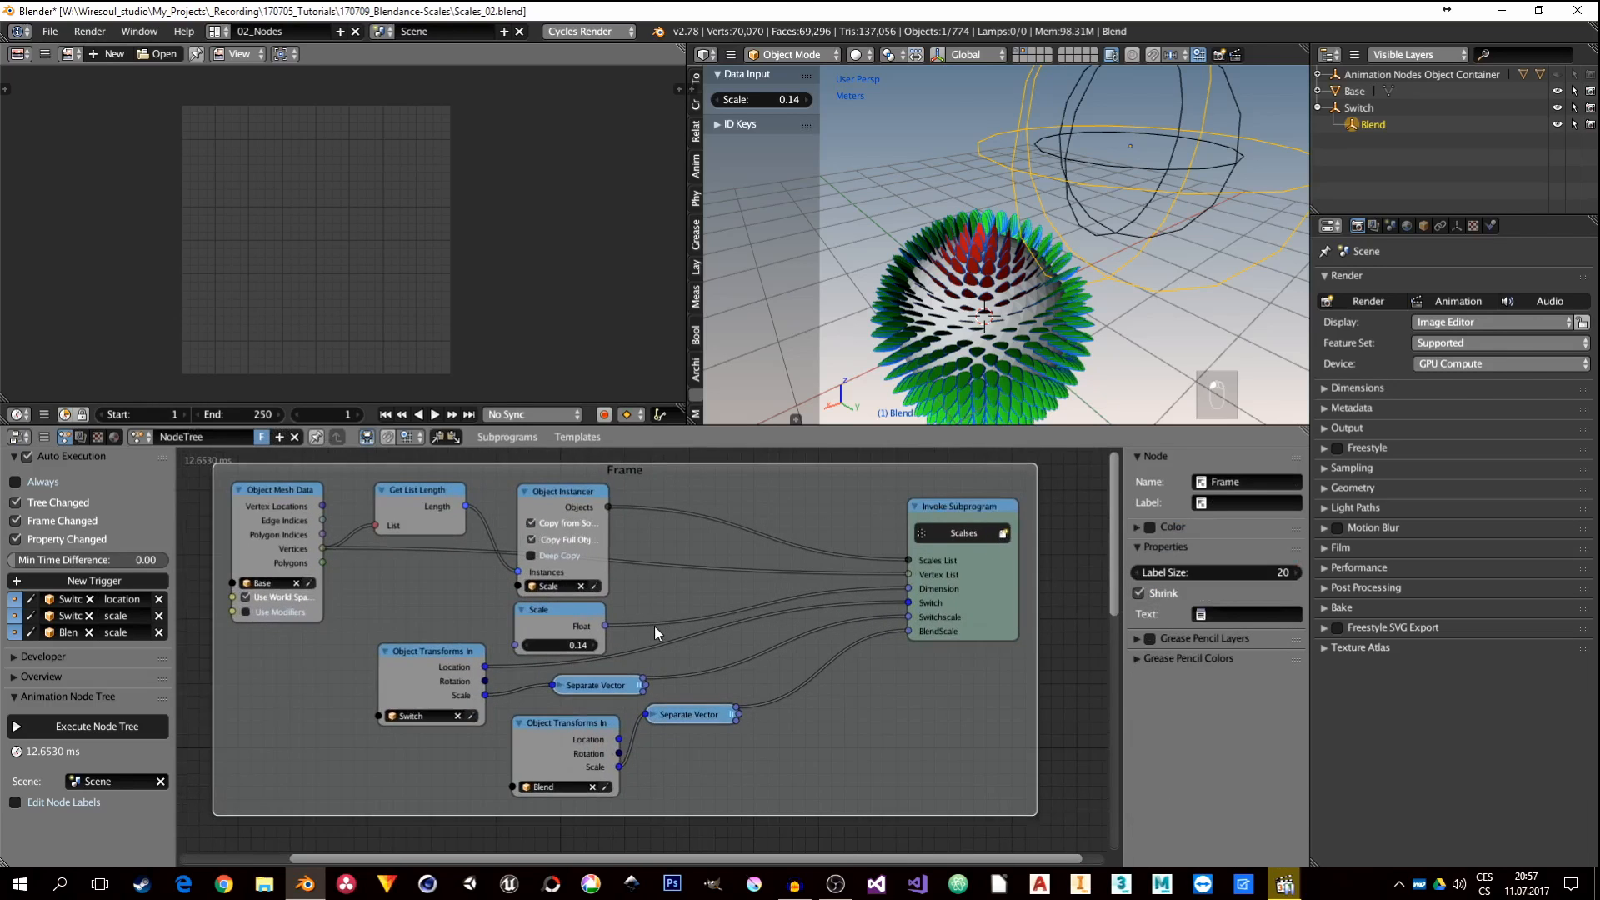
middle_click_drag(772, 777, 776, 533)
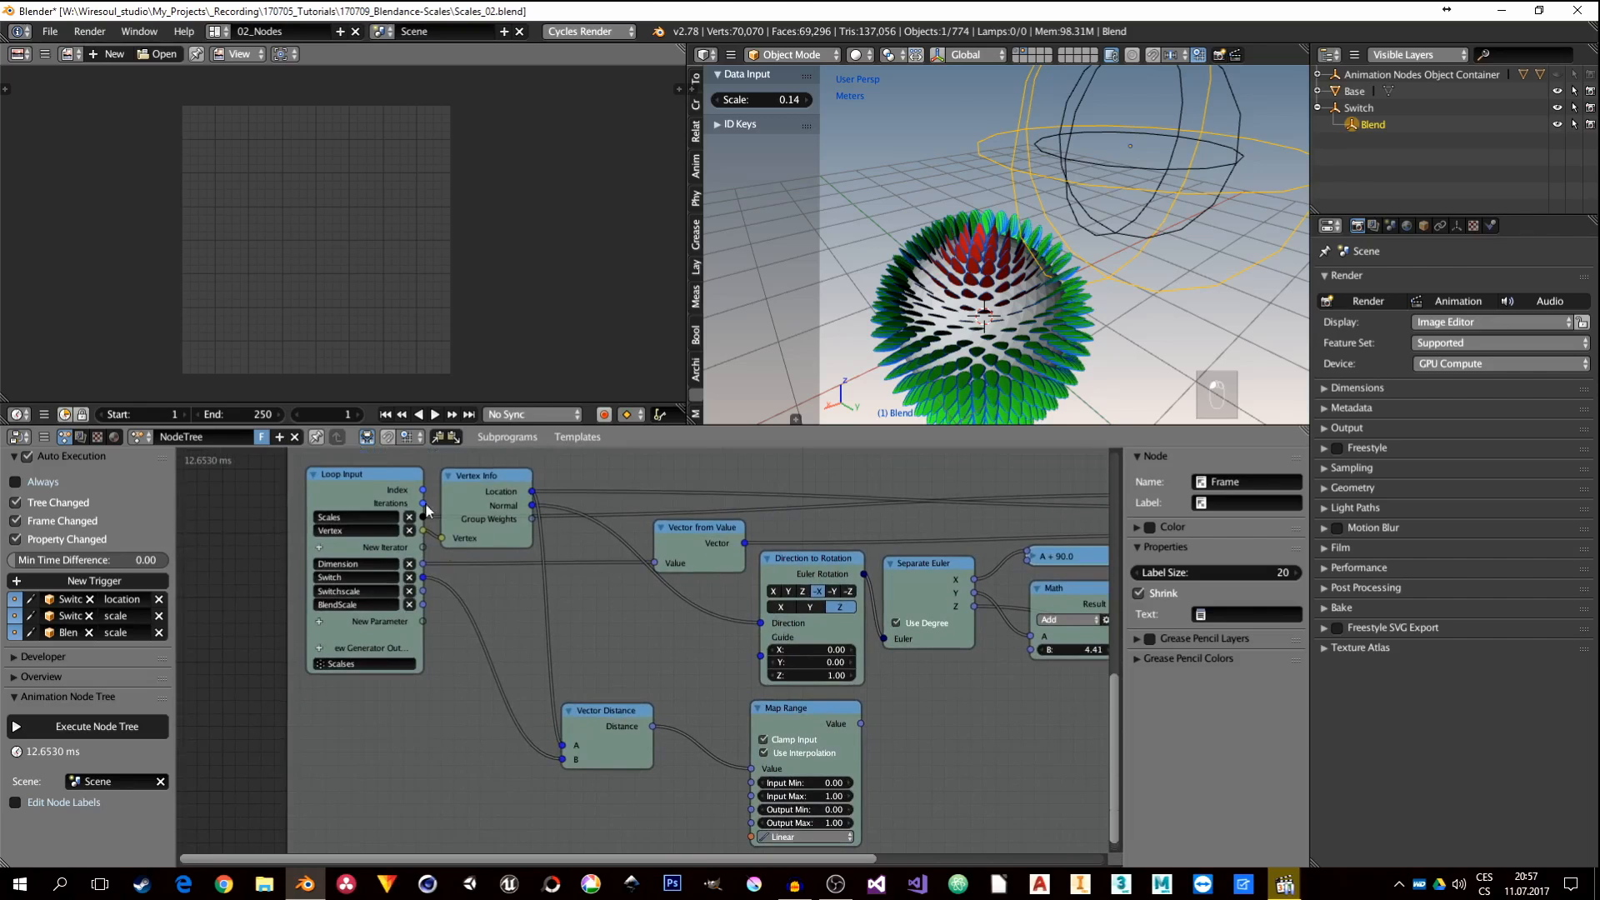
left_click_drag(363, 485, 280, 495)
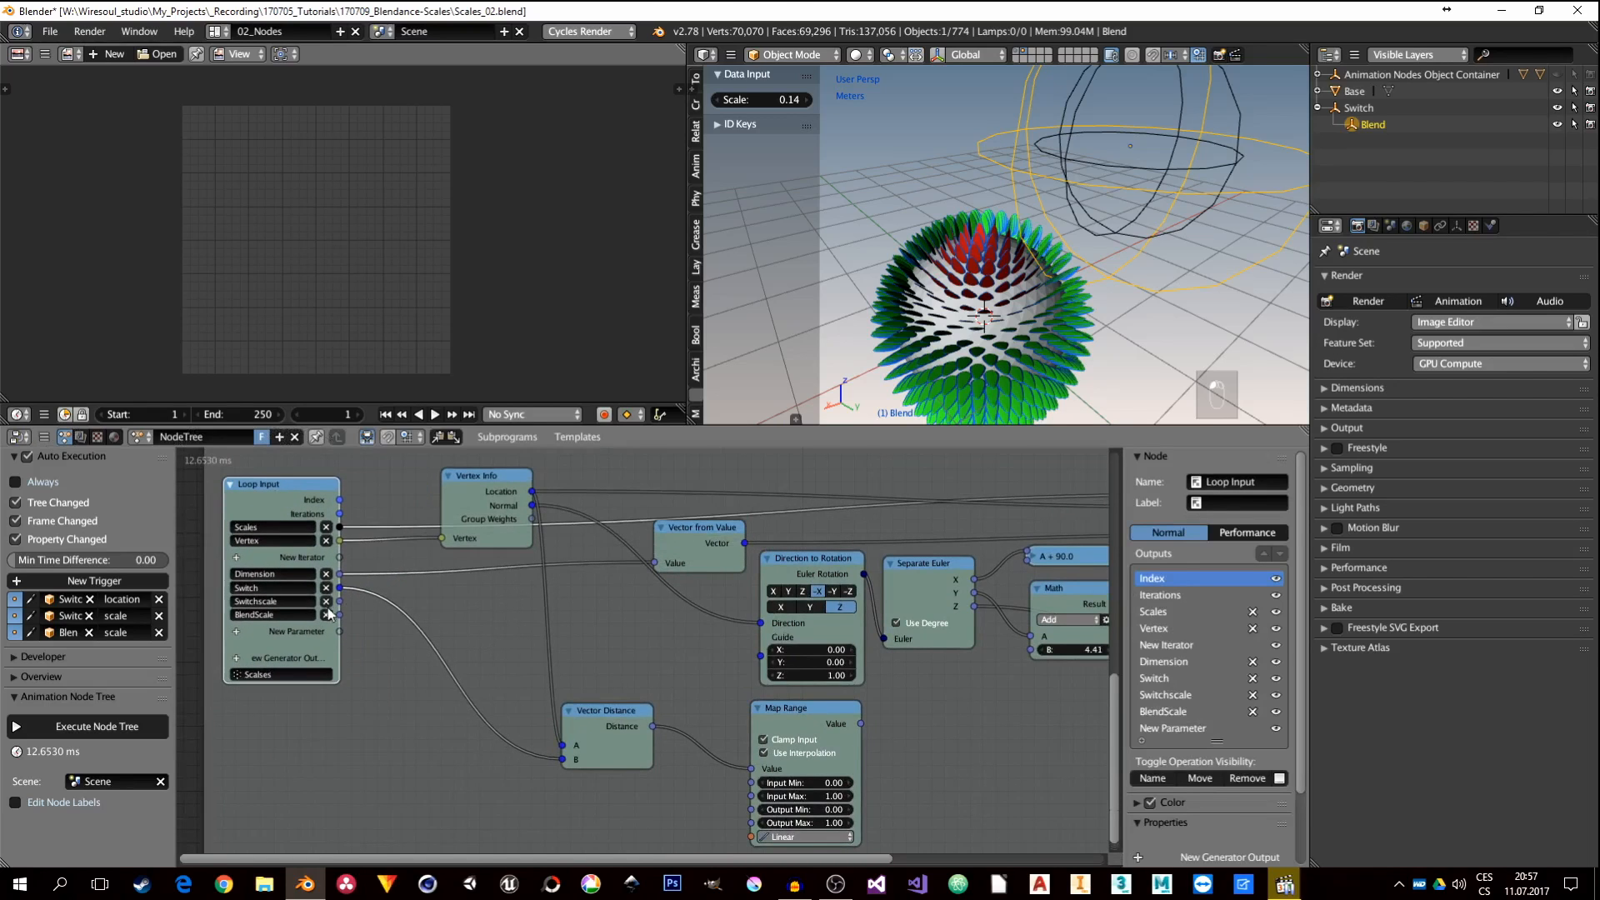
left_click_drag(340, 602, 750, 782)
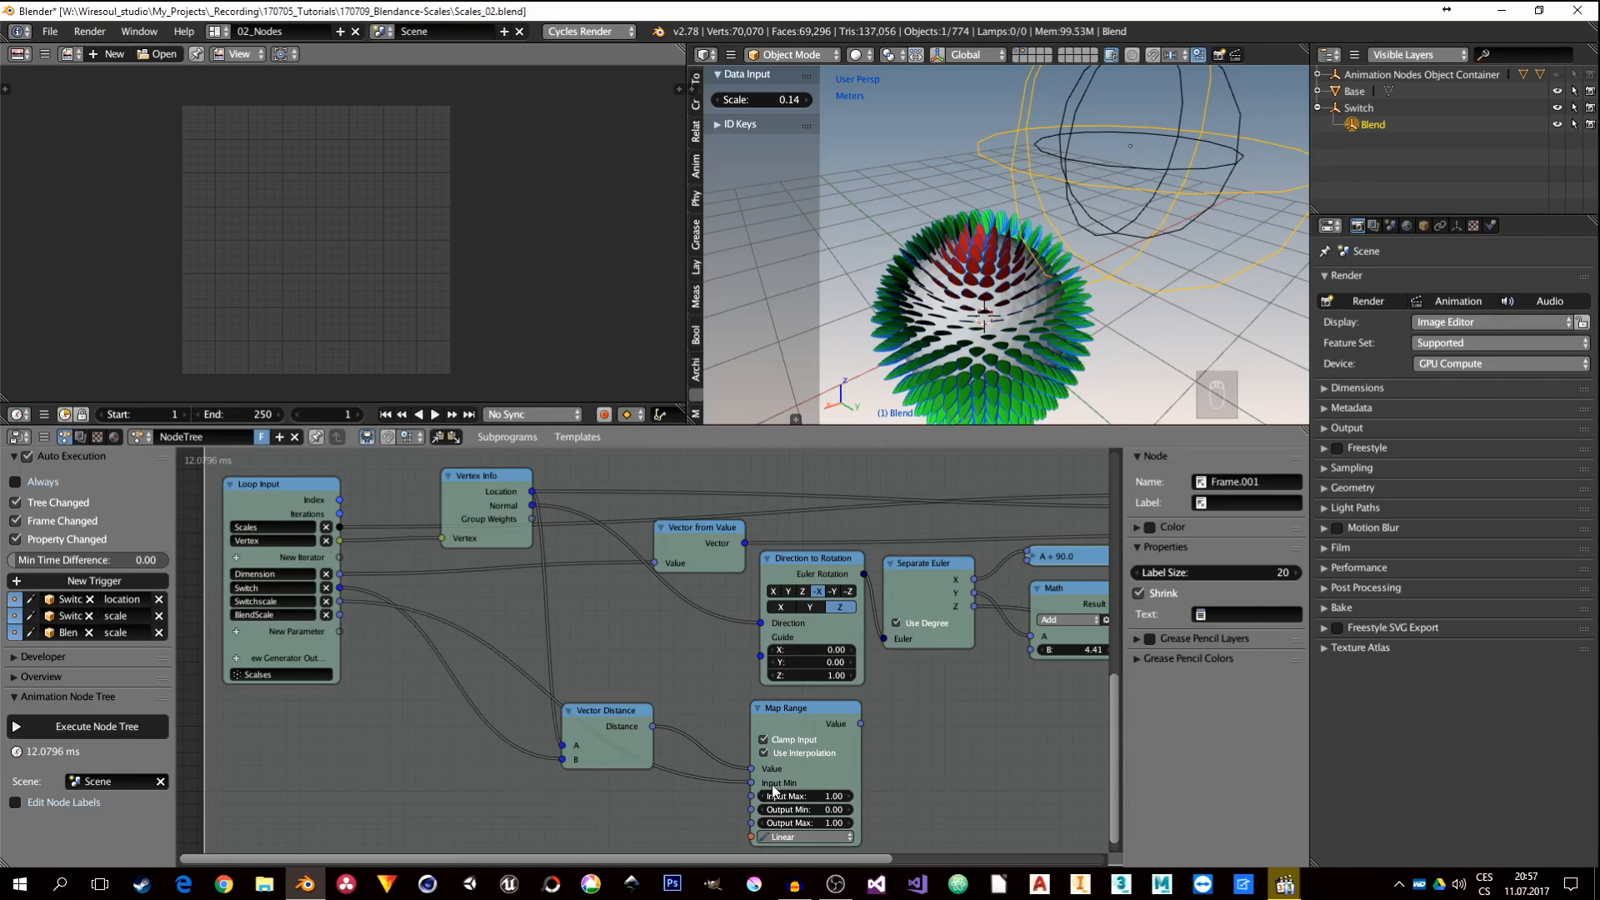
left_click_drag(340, 615, 763, 797)
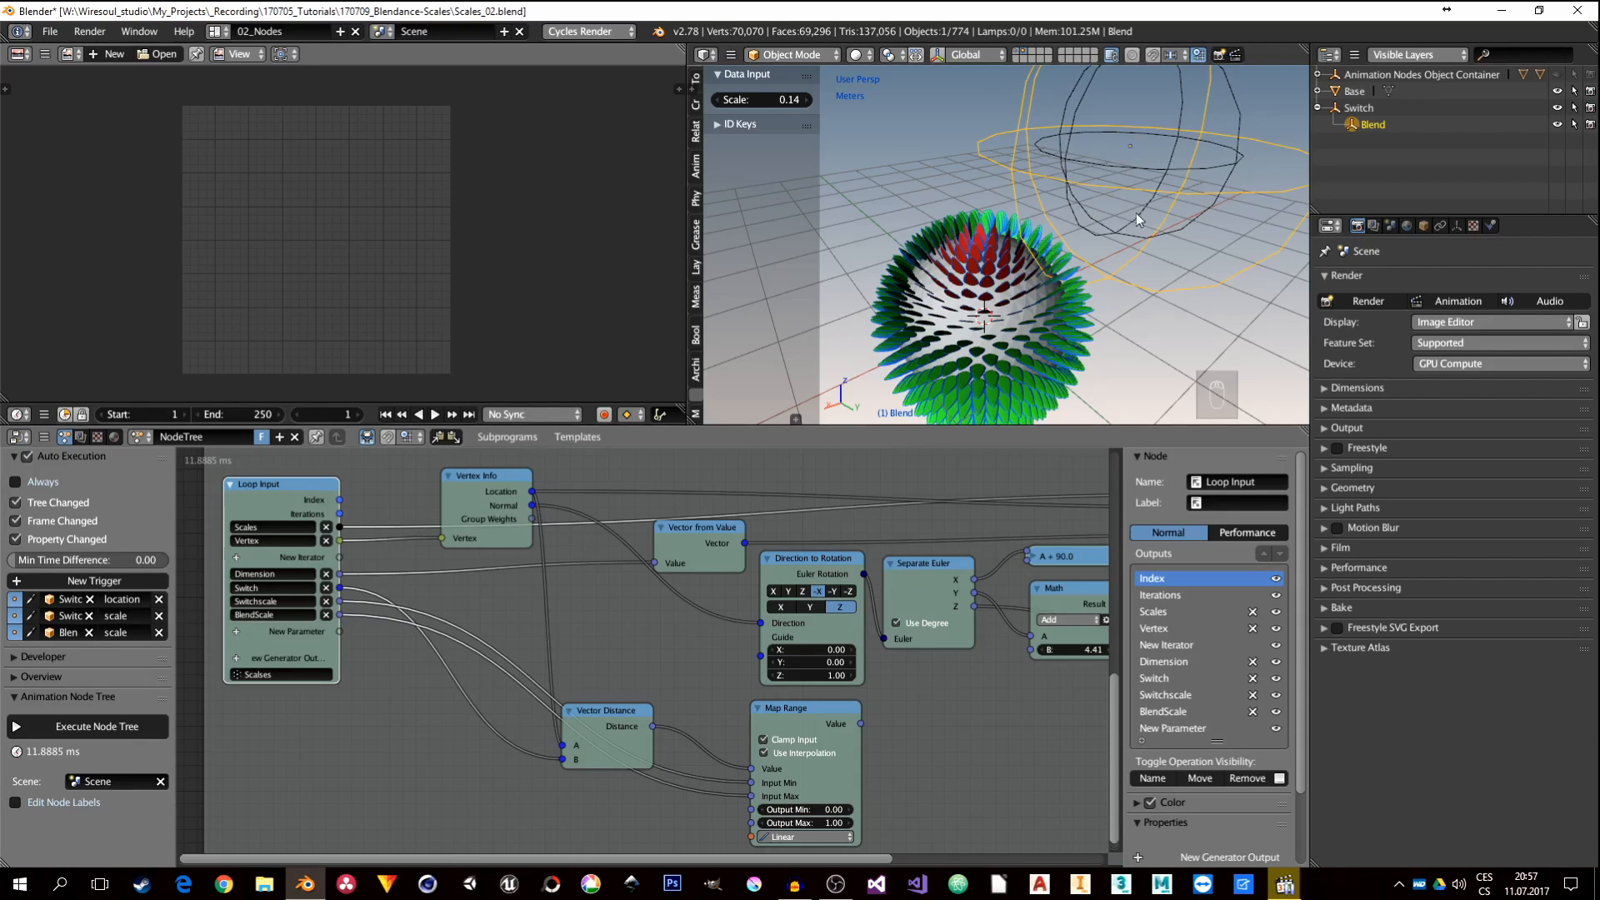
Step: Show the object properties, select the Blend empty and set its X, Y and Z scale to 1.6
middle_click_drag(1136, 214, 1075, 263, "shift")
right_click(1040, 209)
left_click(1423, 225)
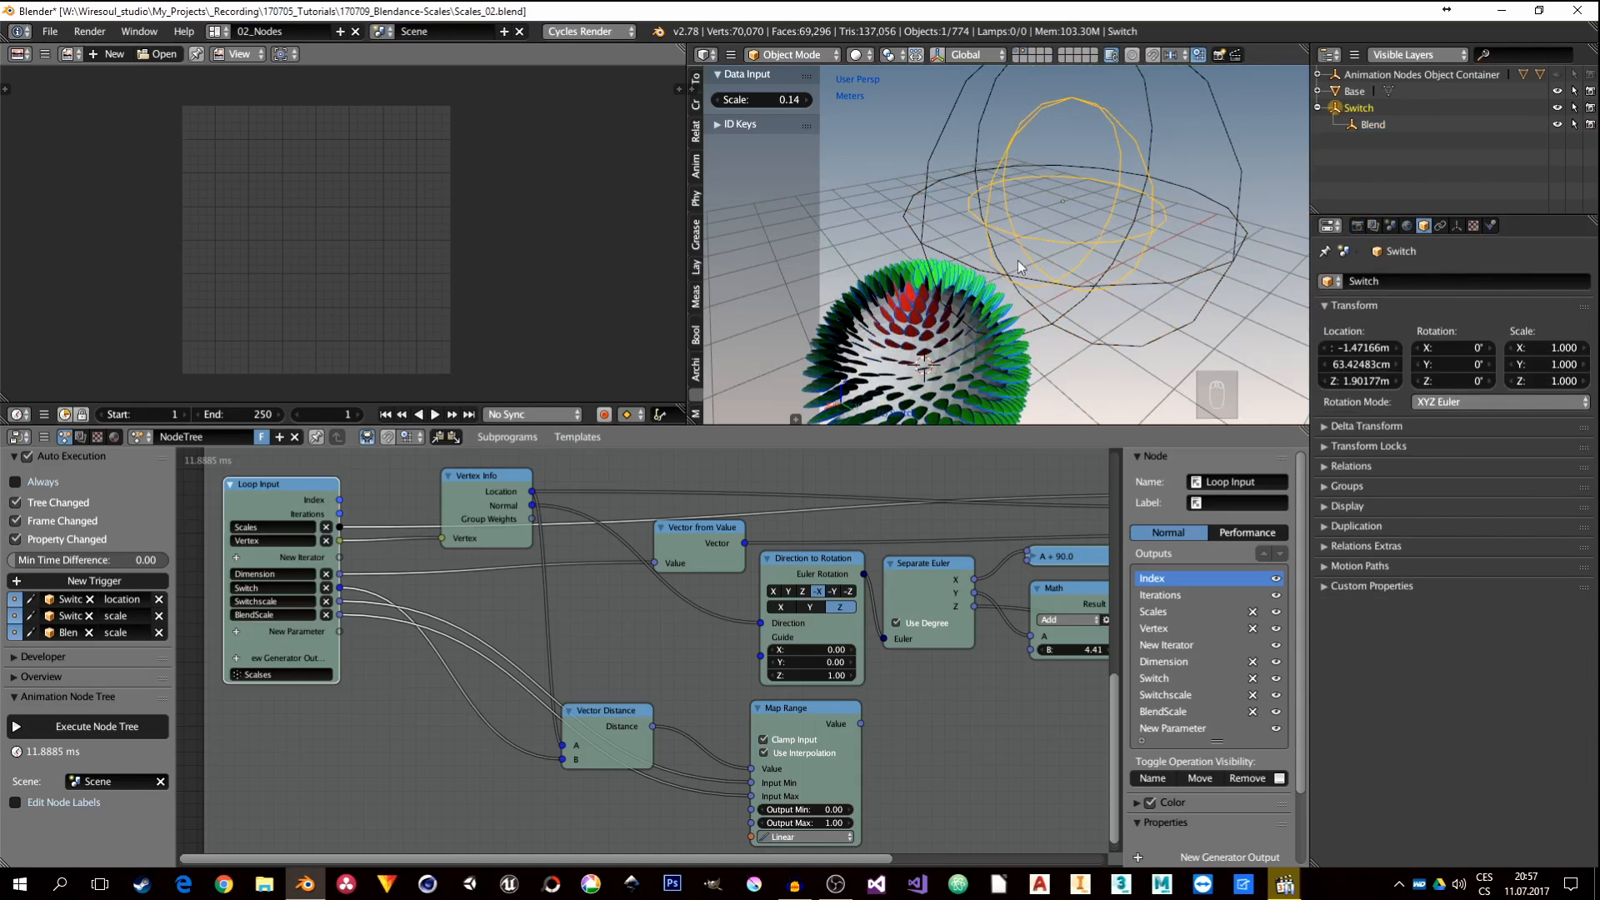
right_click(928, 181)
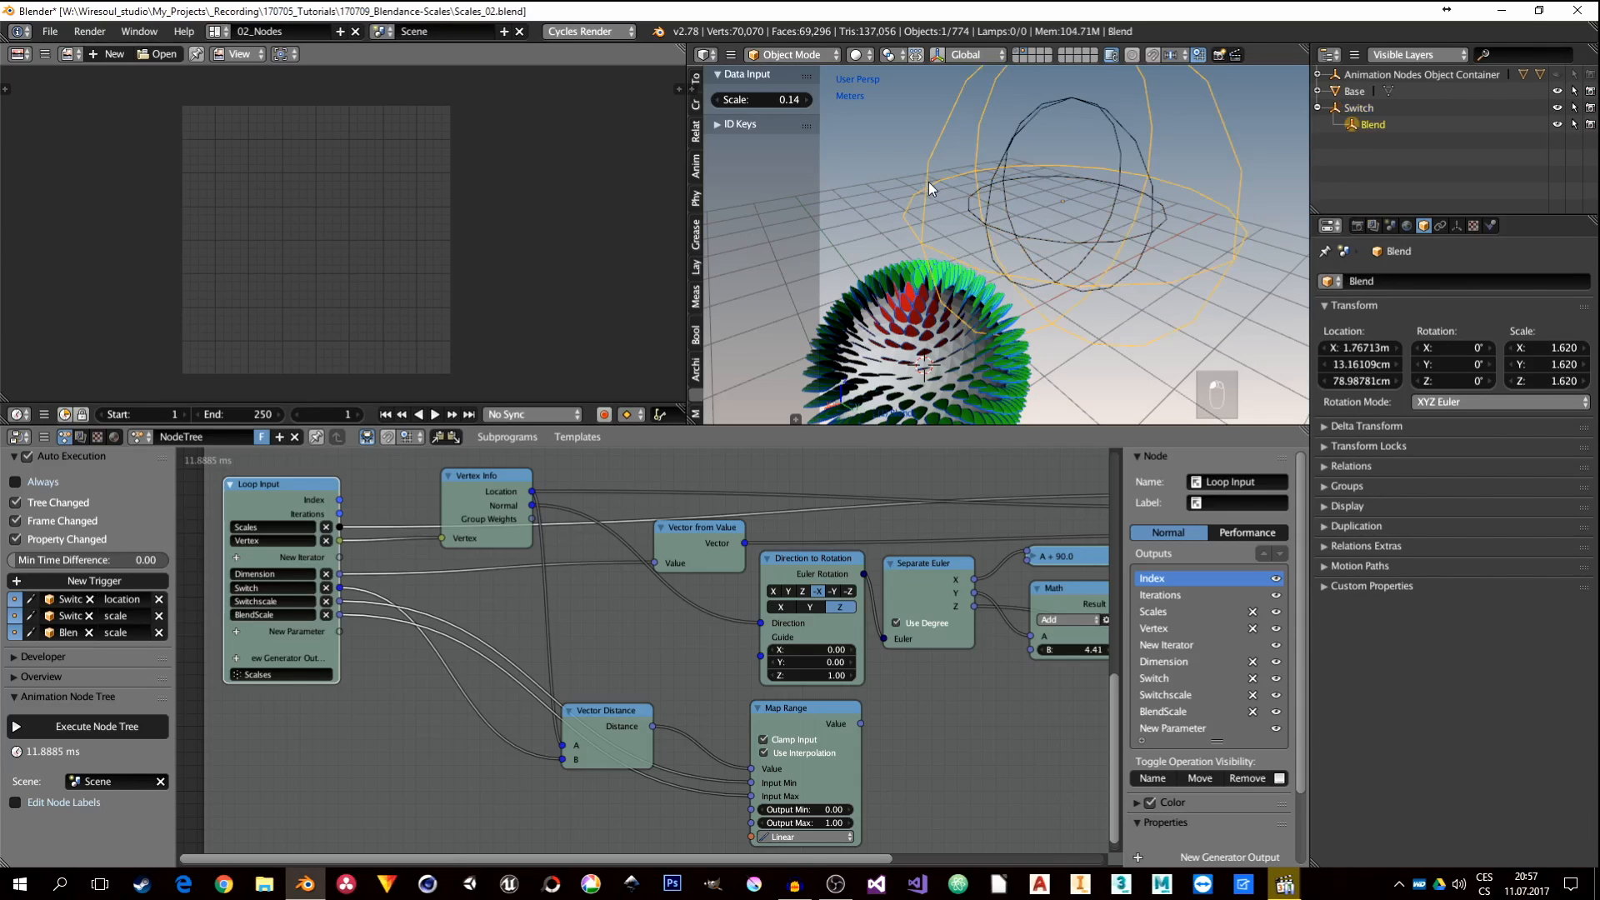
left_click(1554, 350)
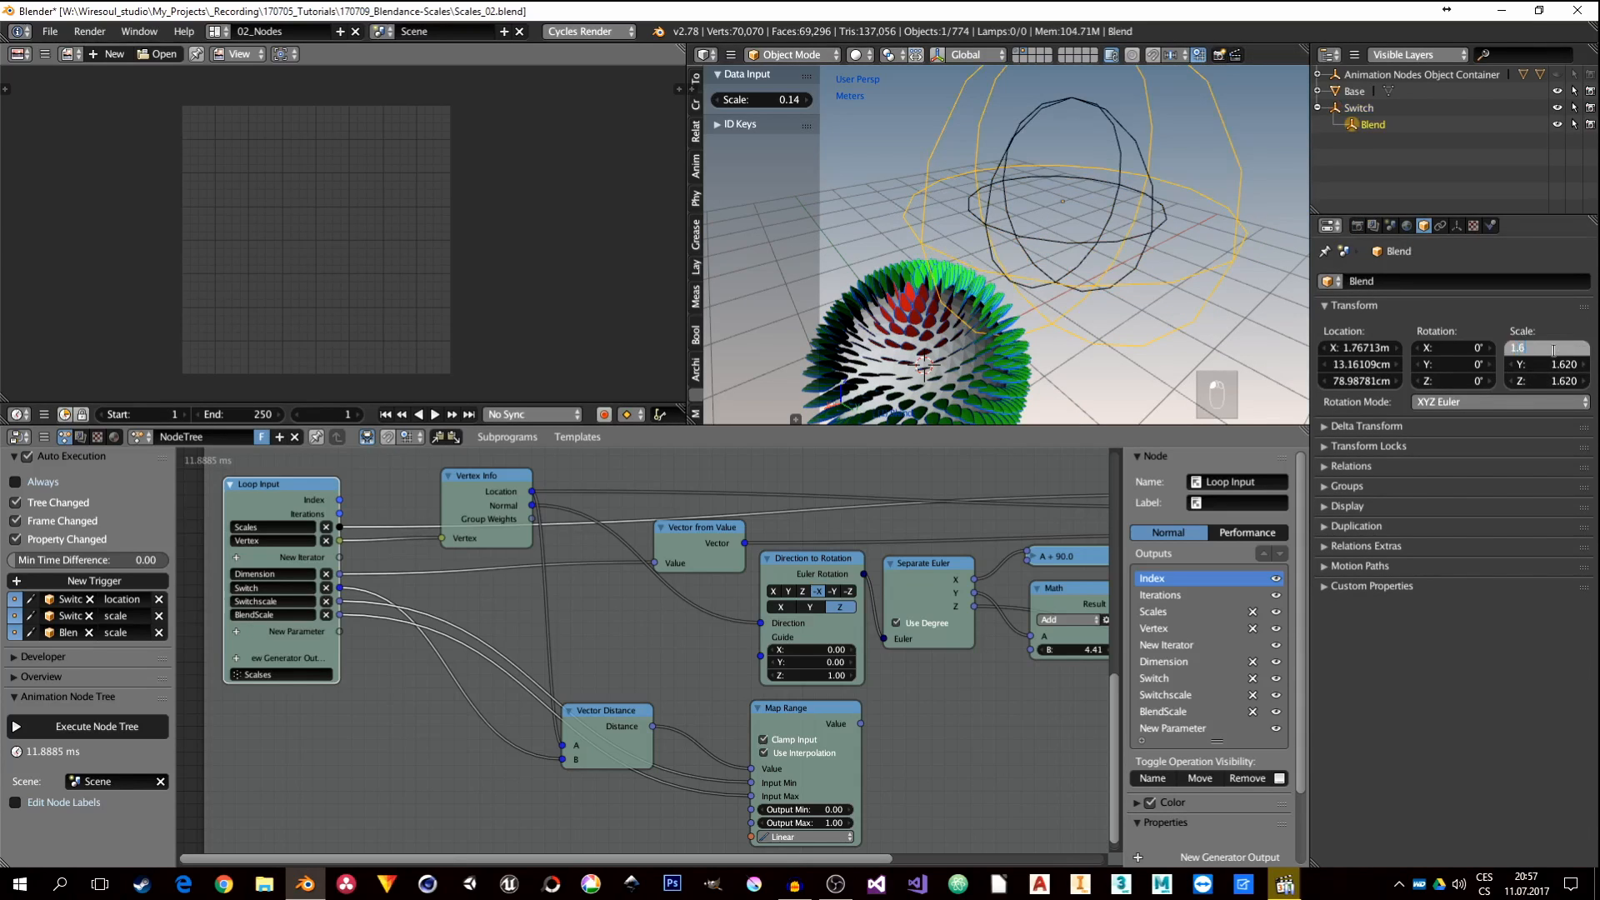
type("1.6")
key("Return")
left_click_drag(1557, 343, 1557, 381)
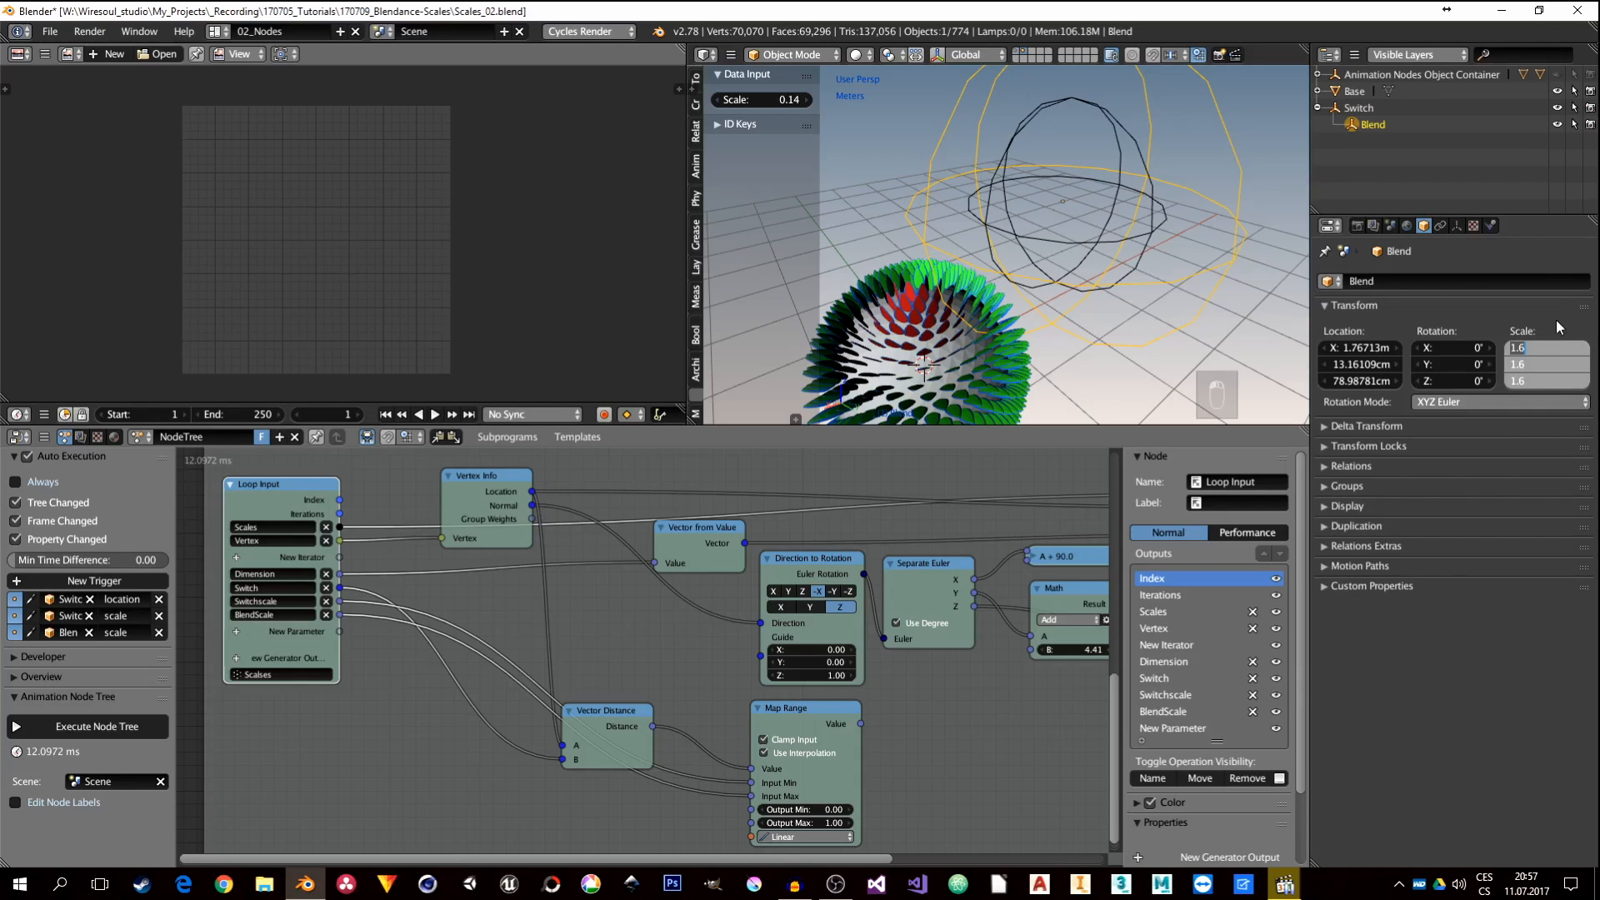
key("Return")
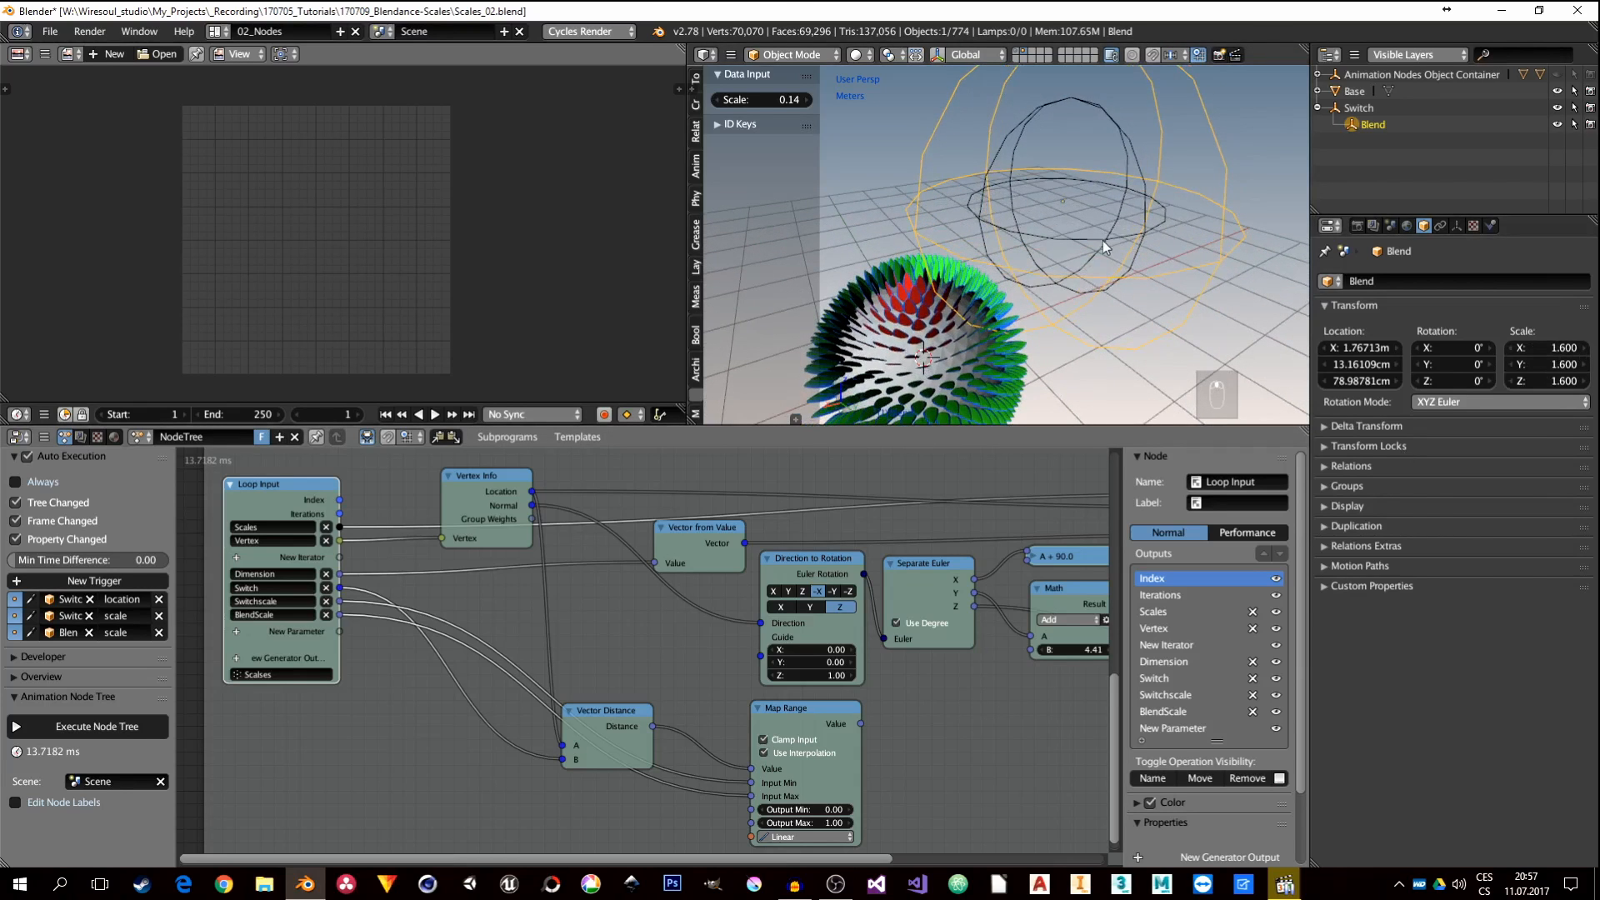
right_click(1137, 230)
key("s")
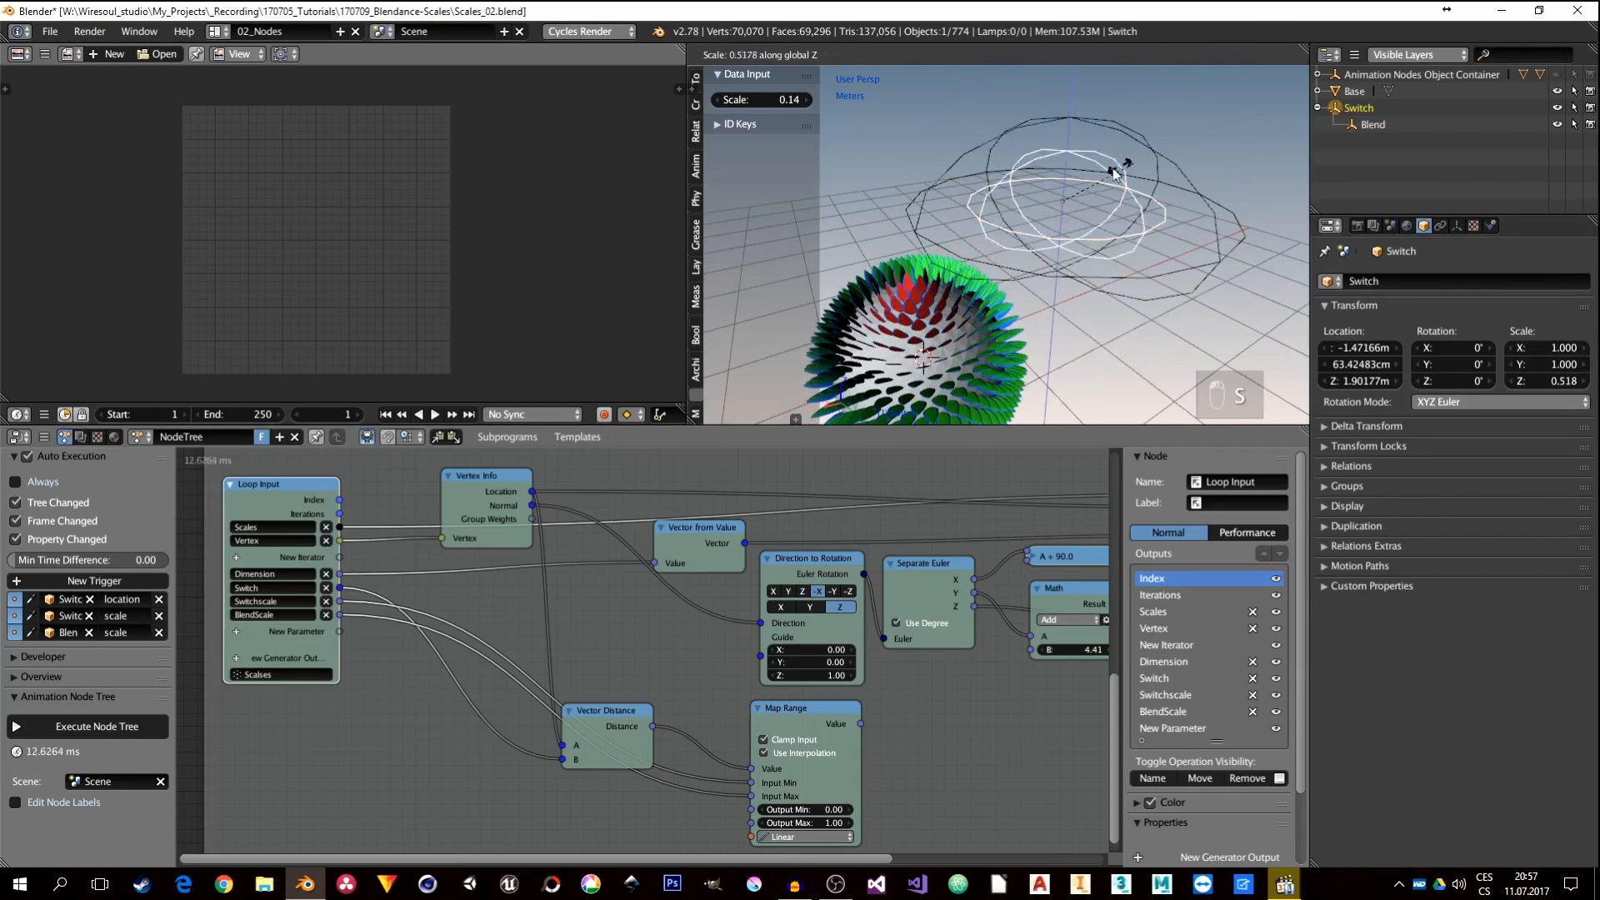
key("z")
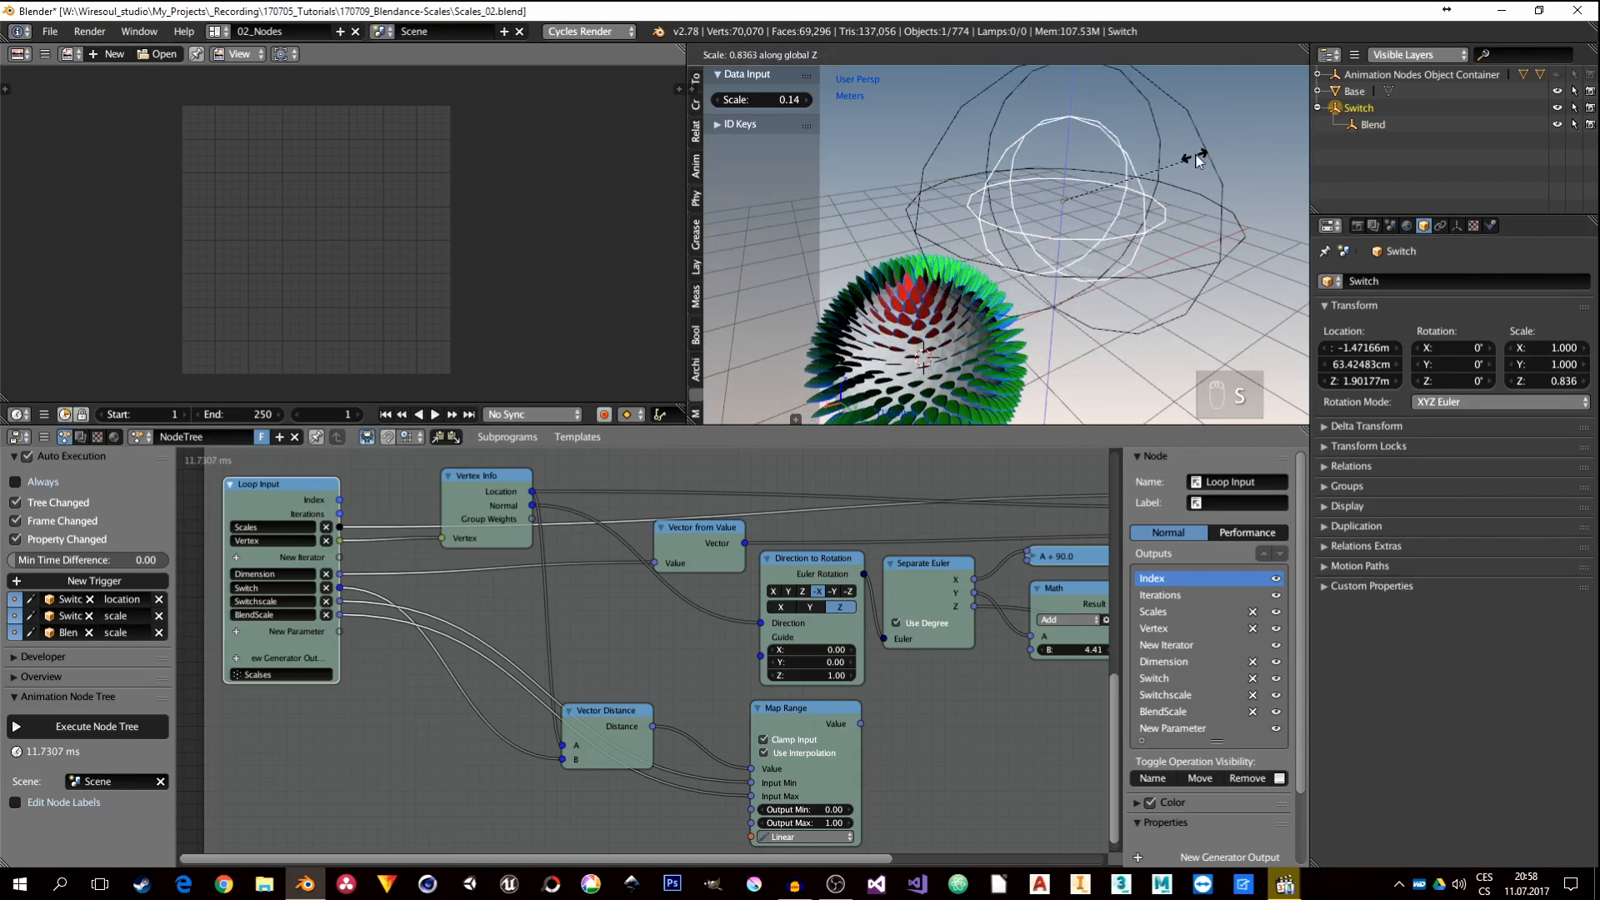
right_click(983, 315)
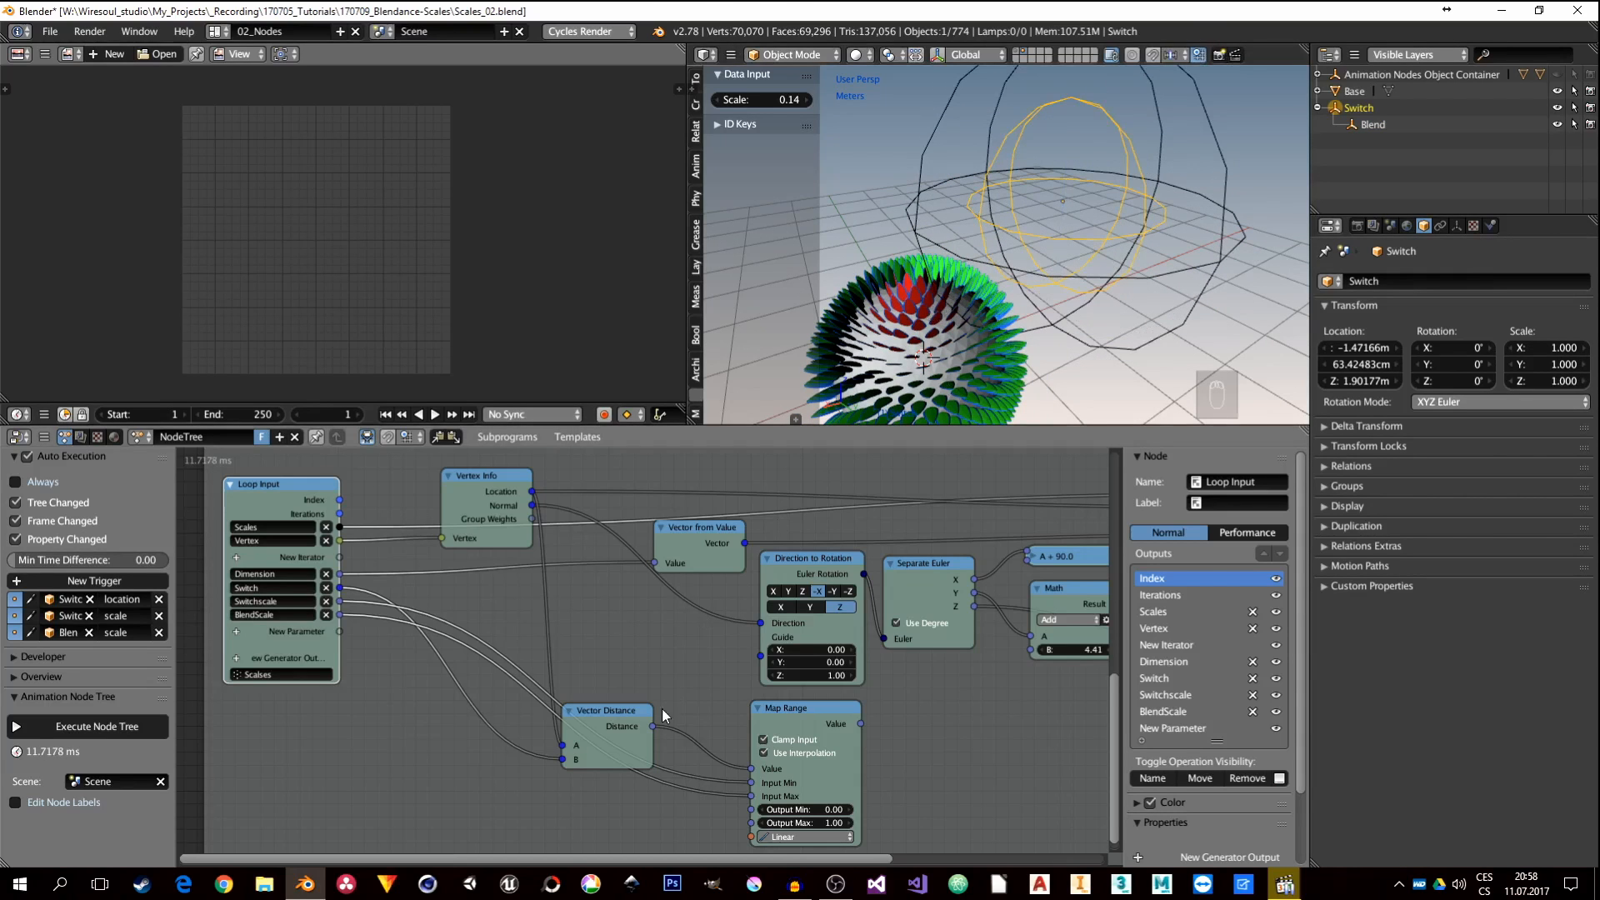
Step: Set the Map Range node's Output Min to -90 and Output Max to 90
middle_click_drag(704, 763, 679, 695)
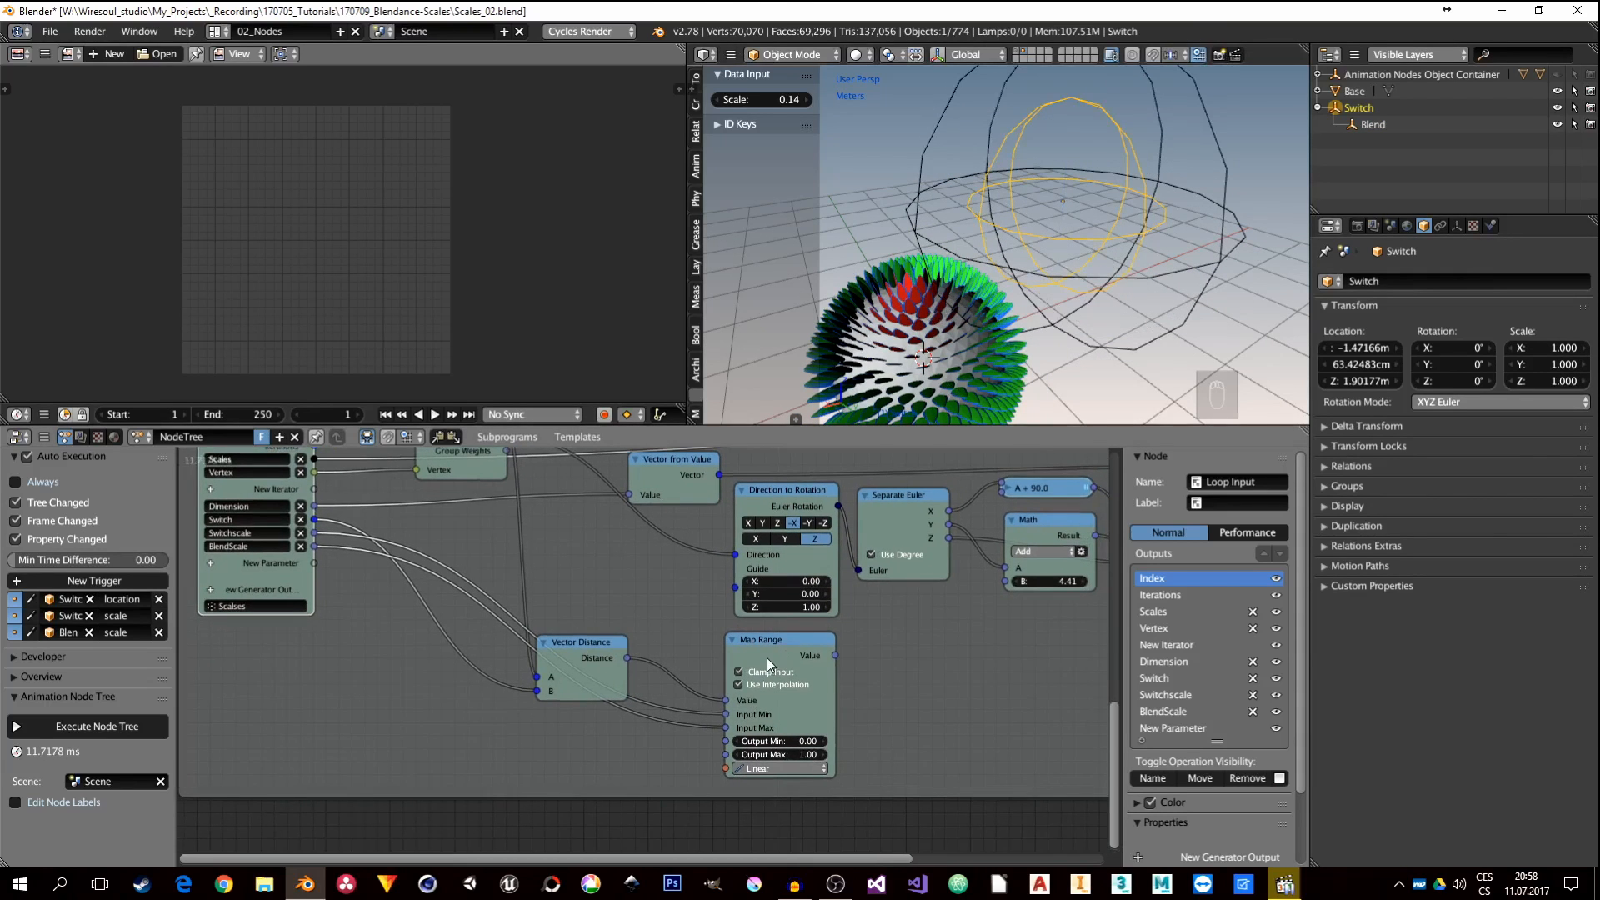
scroll(783, 747, "up", 2)
left_click(792, 736)
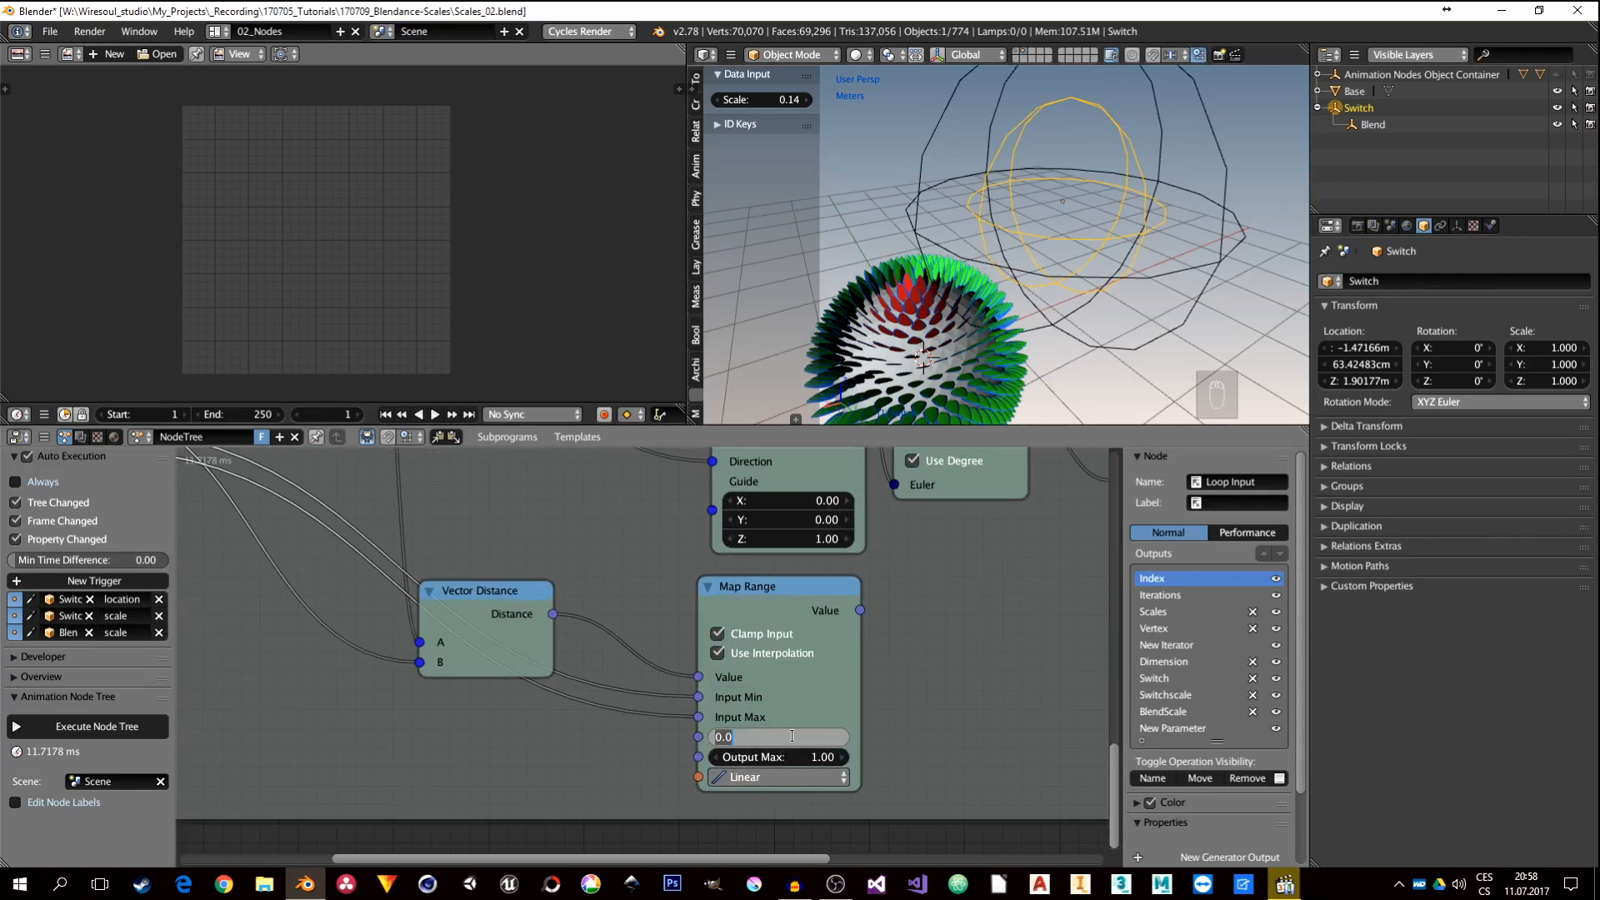
type("-90")
key("Return")
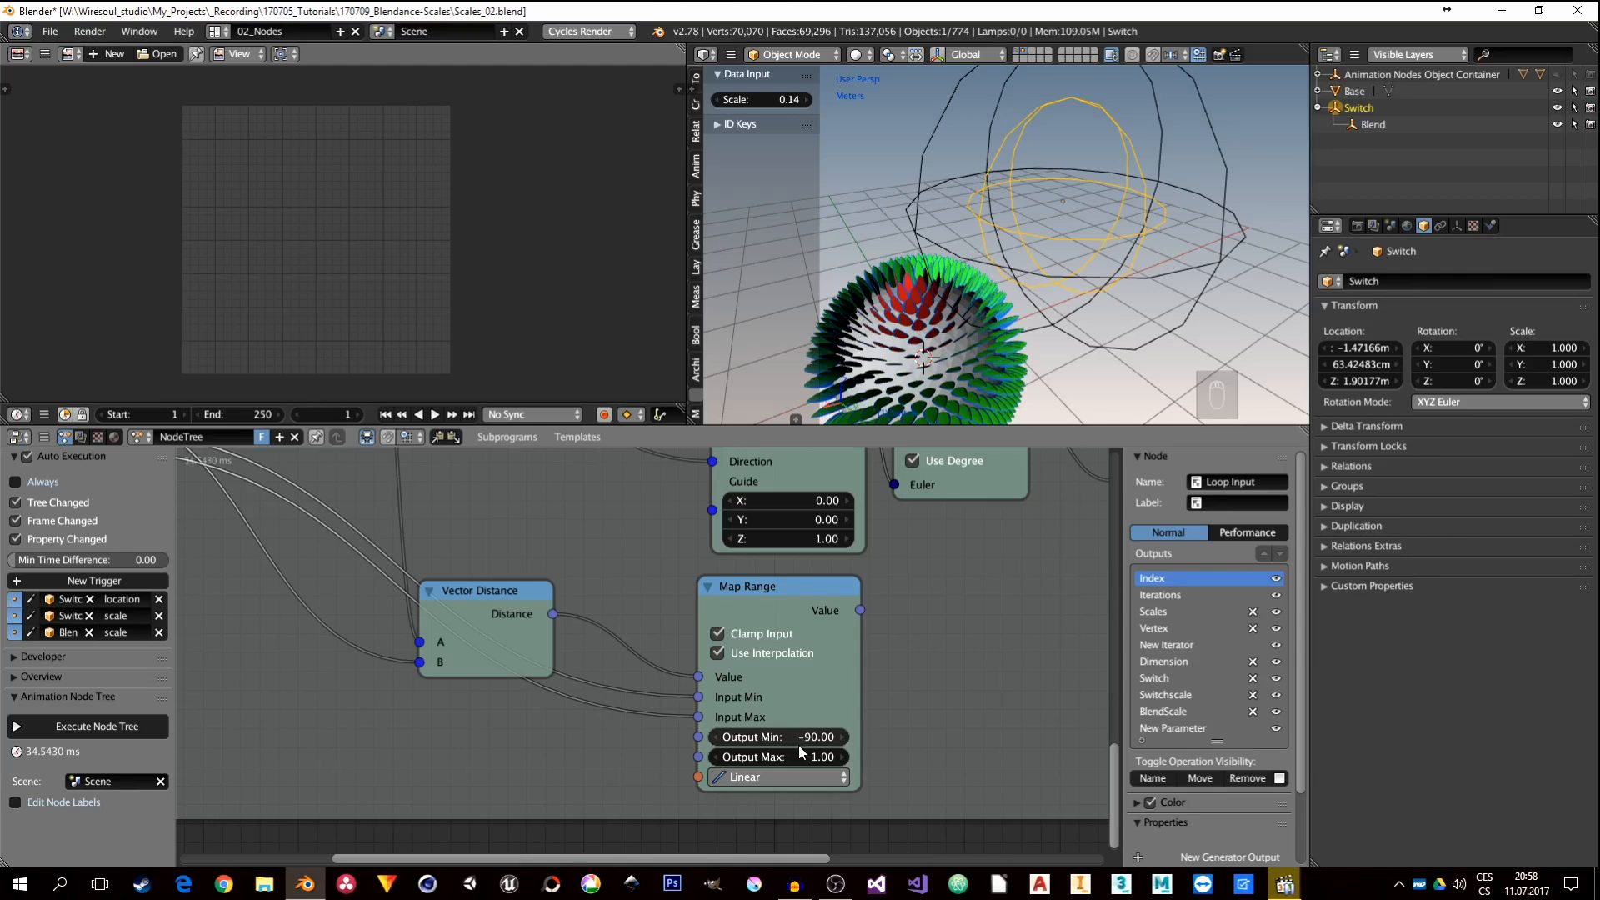
left_click(800, 749)
type("90")
key("Return")
Step: Connect the Map Range node's Value output to input B of the Add Math node
middle_click_drag(867, 720, 642, 691)
scroll(642, 692, "down", 1)
left_click_drag(621, 635, 838, 542)
middle_click_drag(967, 351, 1098, 213)
key("g")
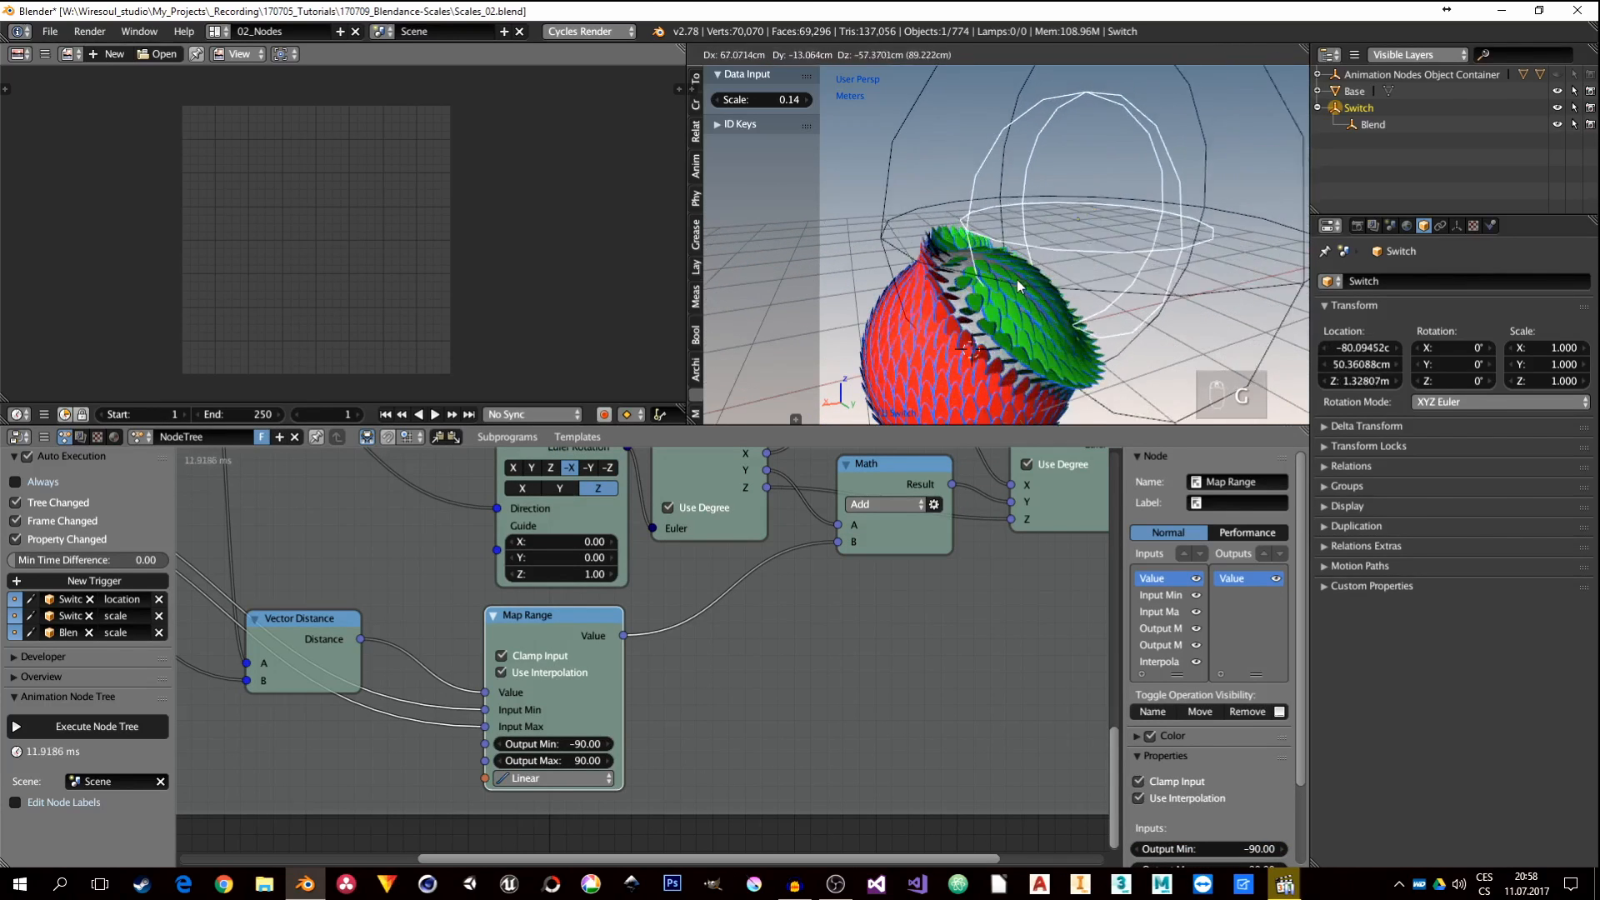
right_click(940, 394)
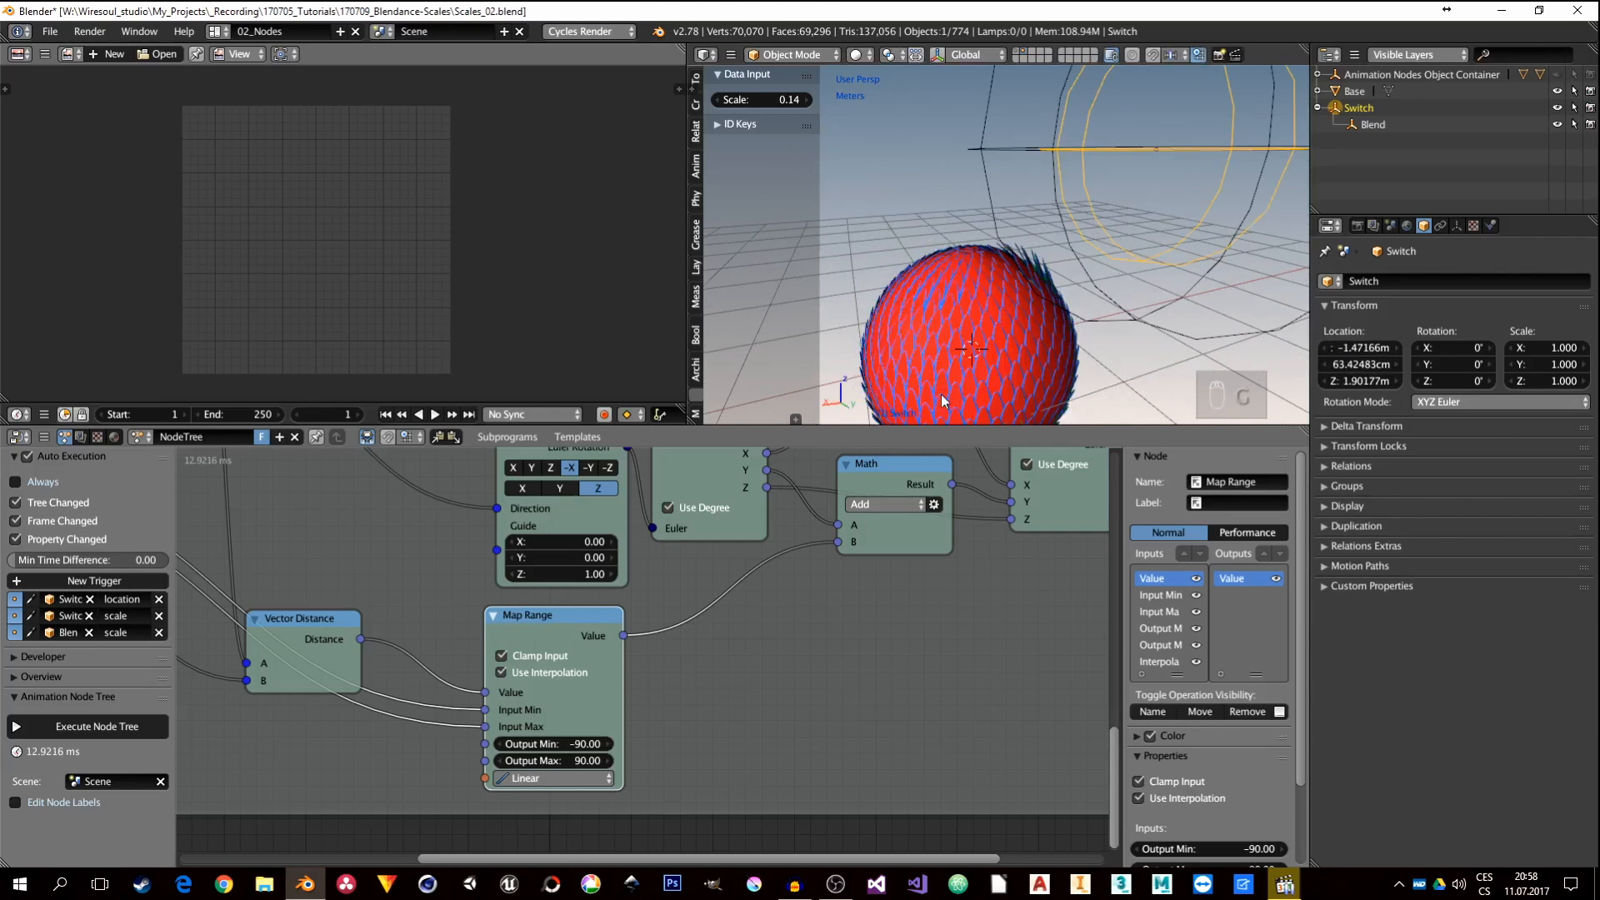
Step: Test the effect by moving the Switch empty away from and closer to the sphere, ending at about X -60 cm, Y 44 cm, Z 1.24 m
middle_click_drag(968, 366, 1128, 227, "shift")
scroll(990, 294, "down", 2)
key("g")
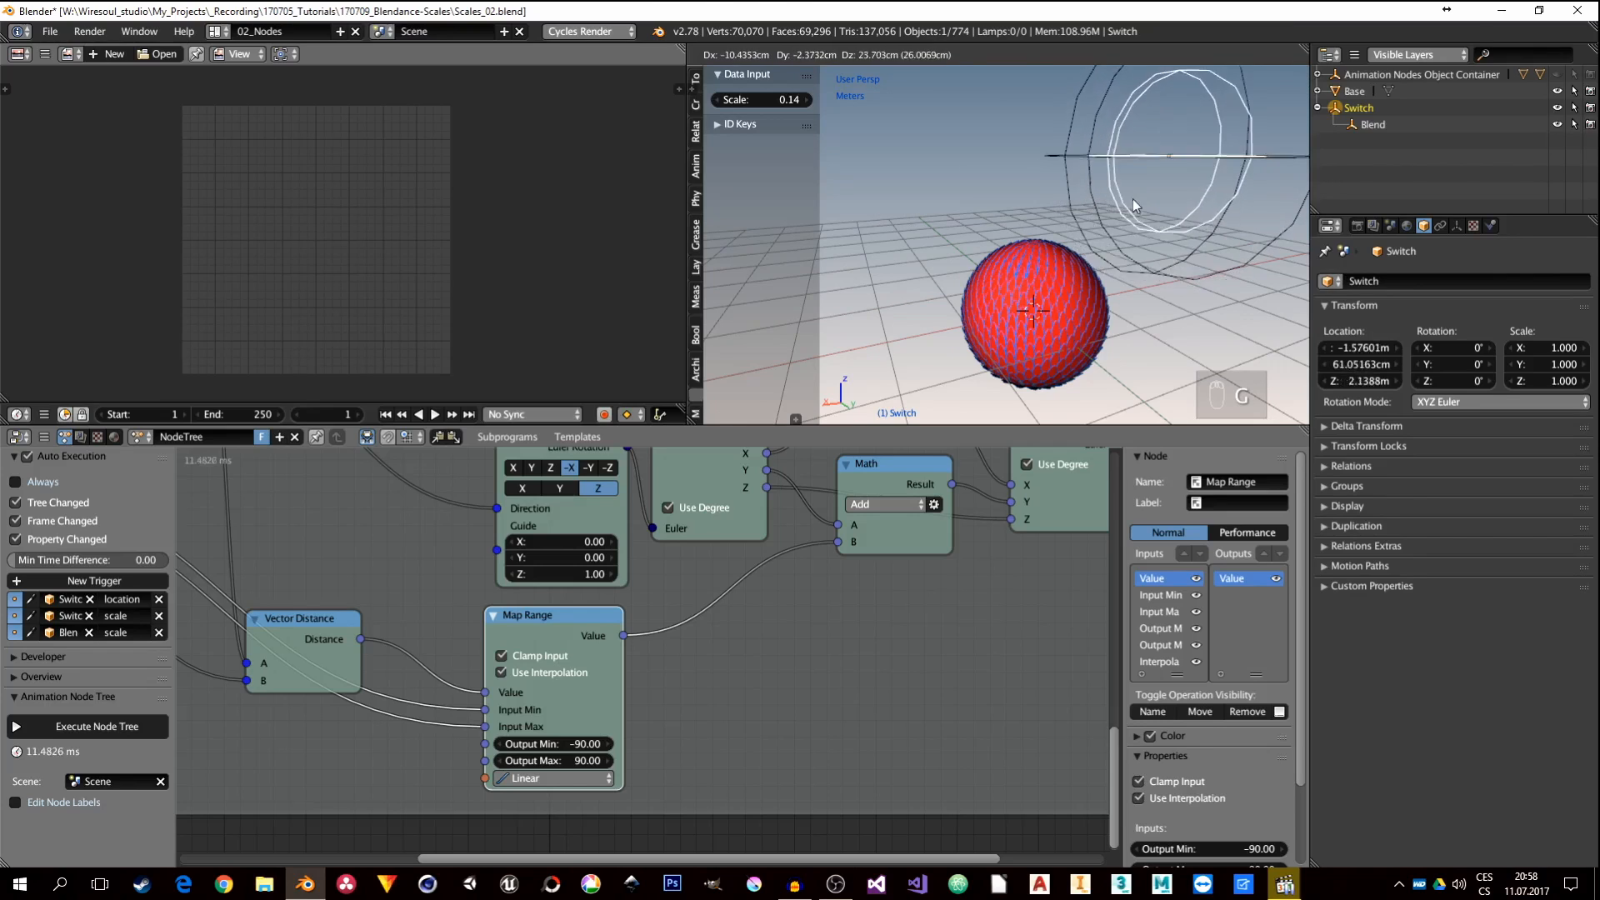
left_click(1121, 240)
right_click(1121, 240)
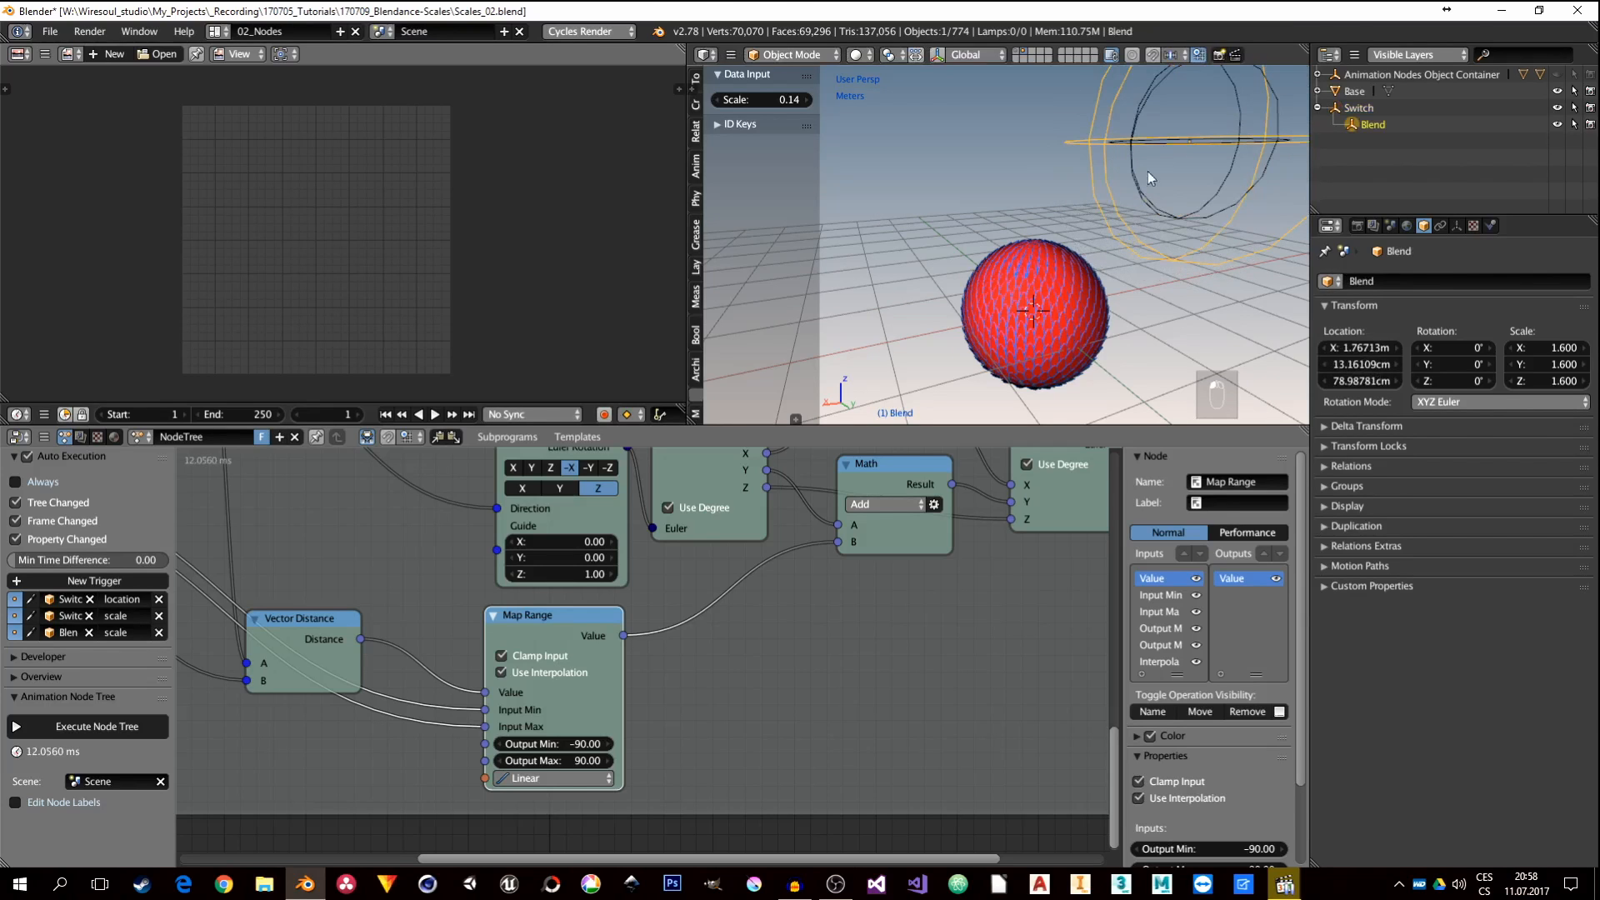
right_click(1135, 203)
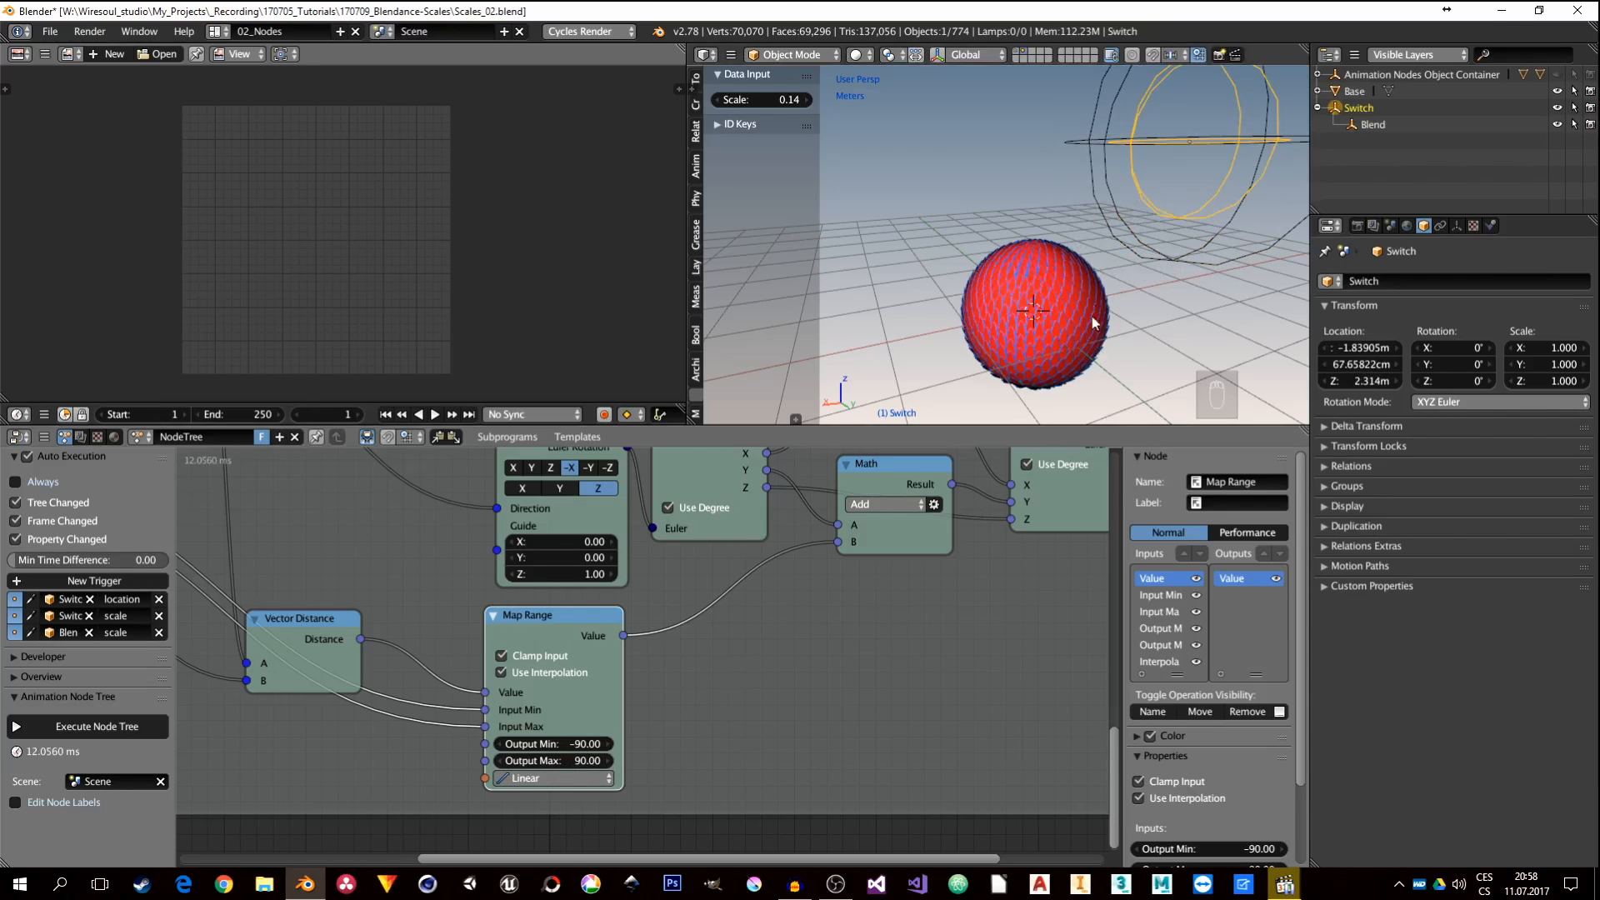
key("g")
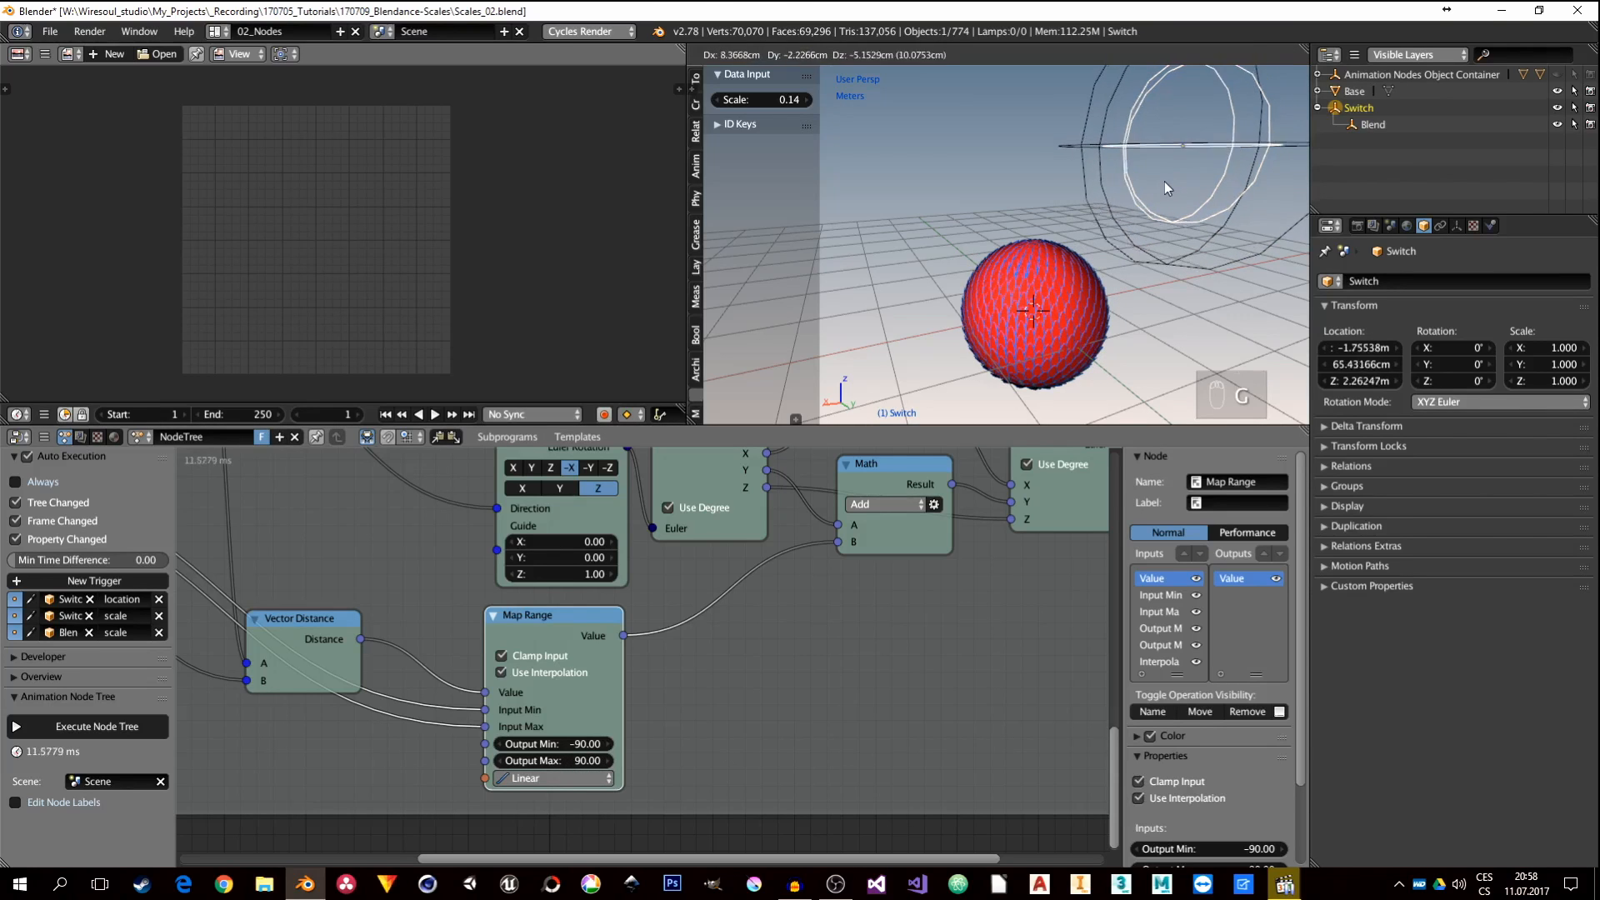
left_click(1117, 227)
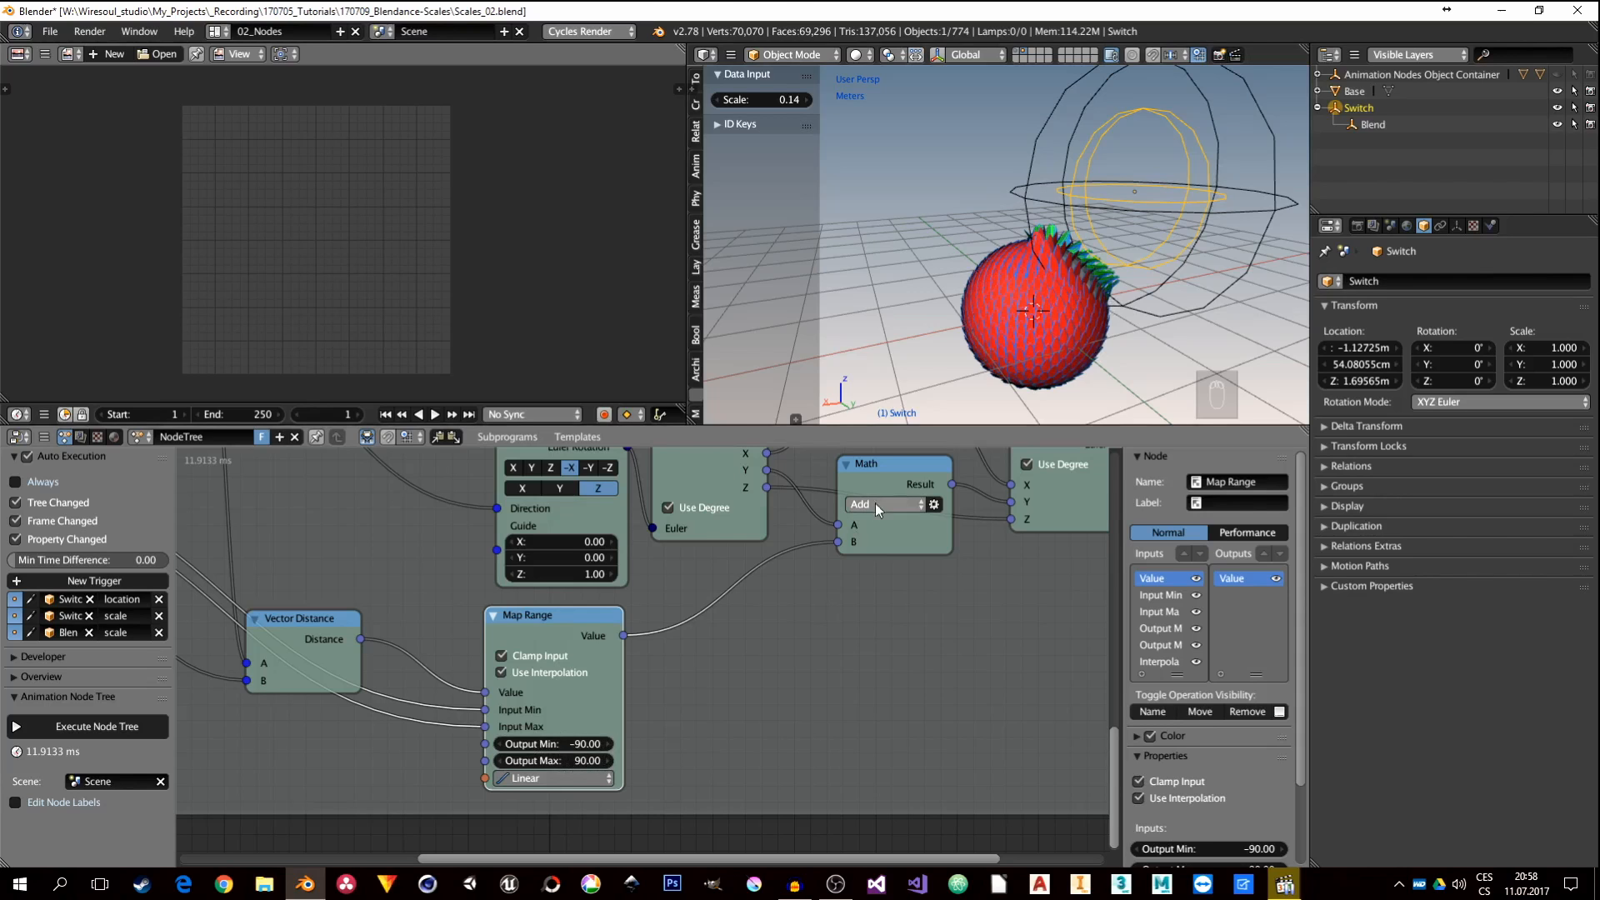
key("g")
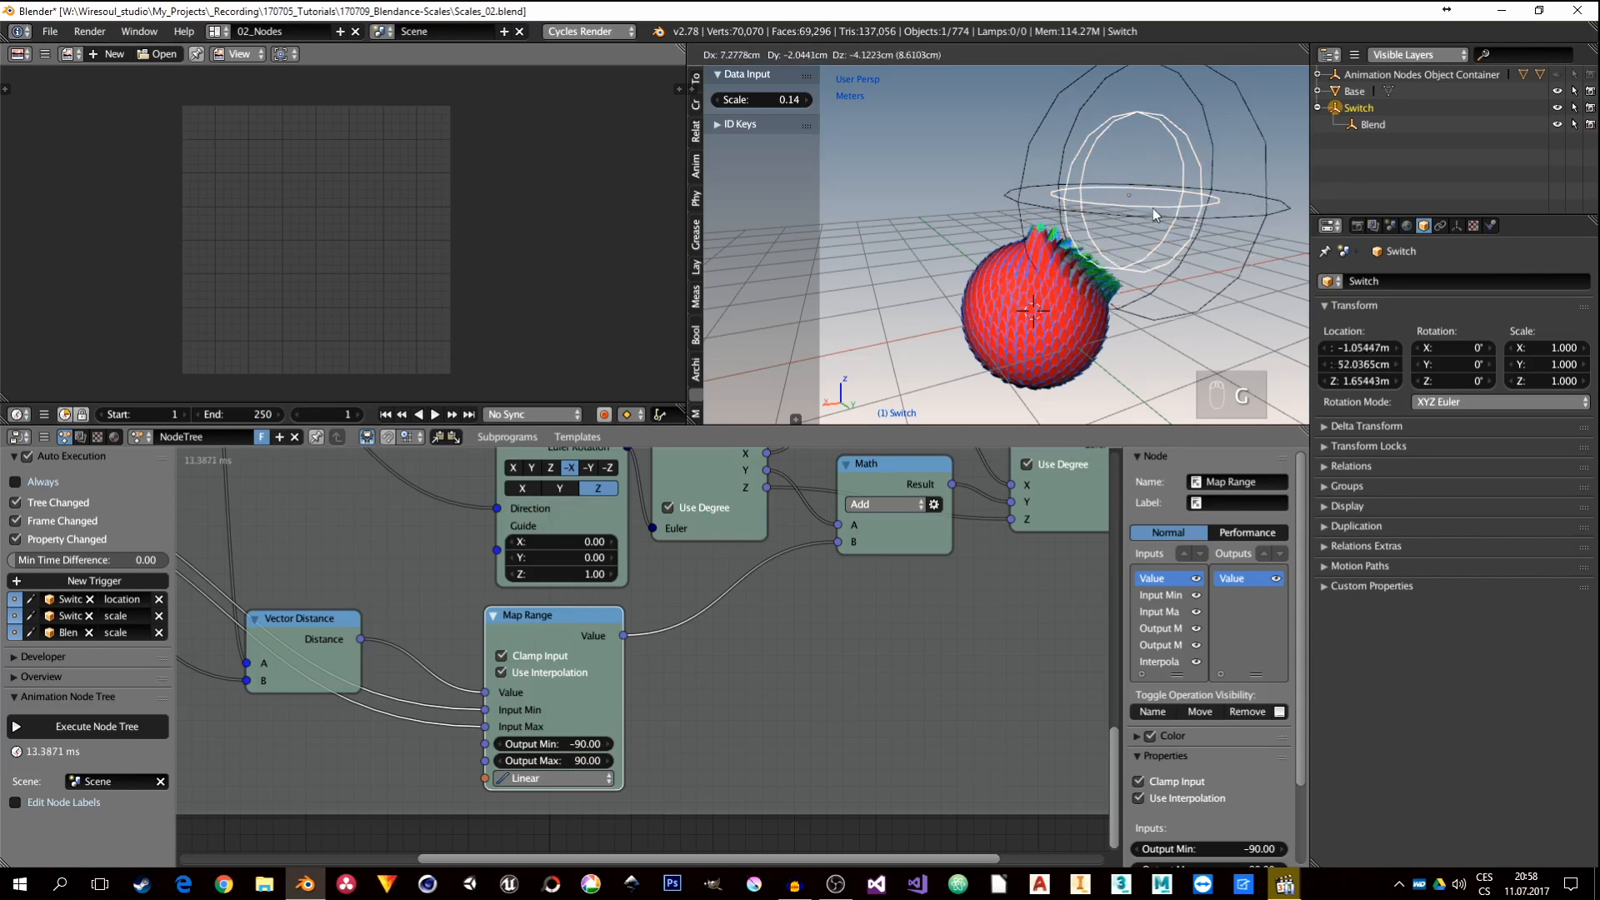
left_click(1054, 285)
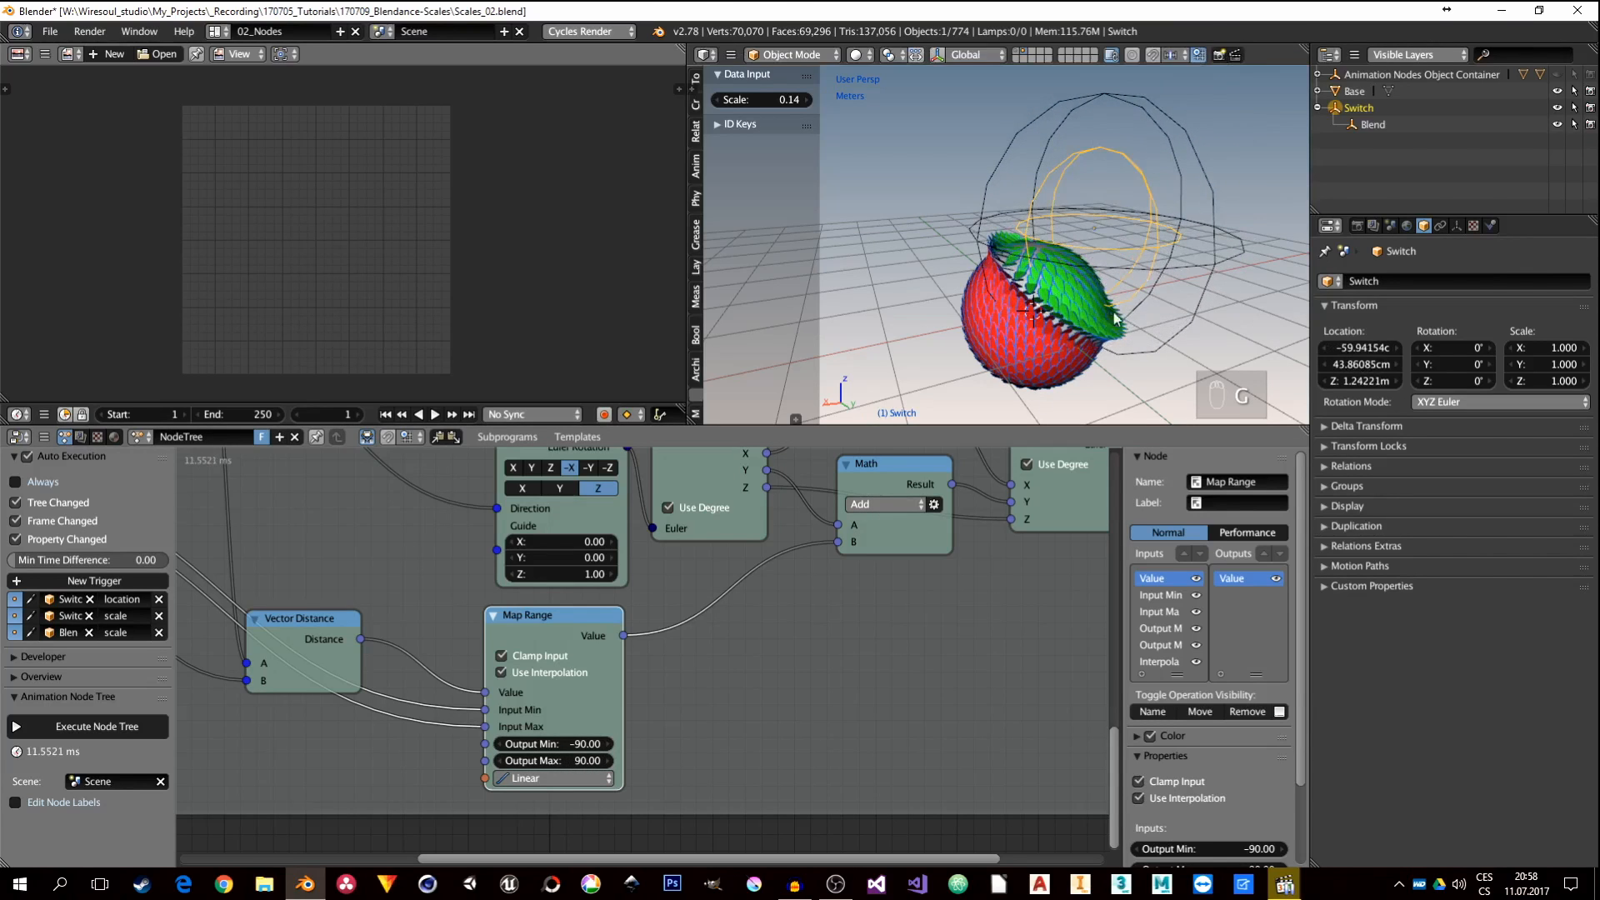
Step: Move the Switch empty across the sphere to about X 1.07 m, Y -33 cm, Z 1.48 m and scale it to about 1.49
middle_click_drag(1049, 269, 1080, 242)
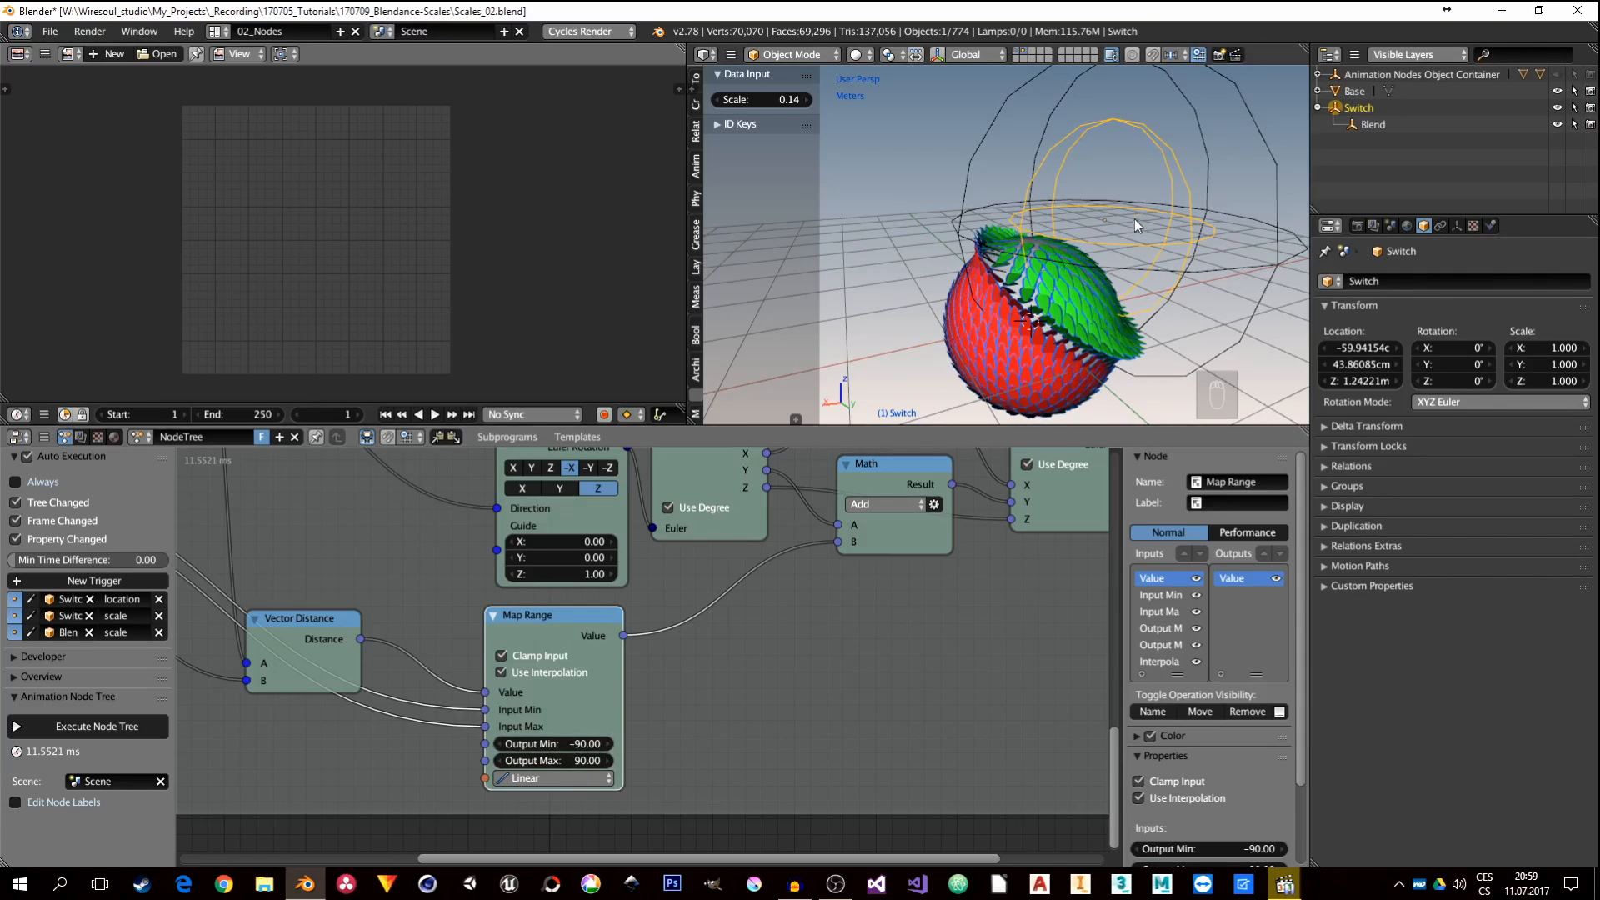
key("g")
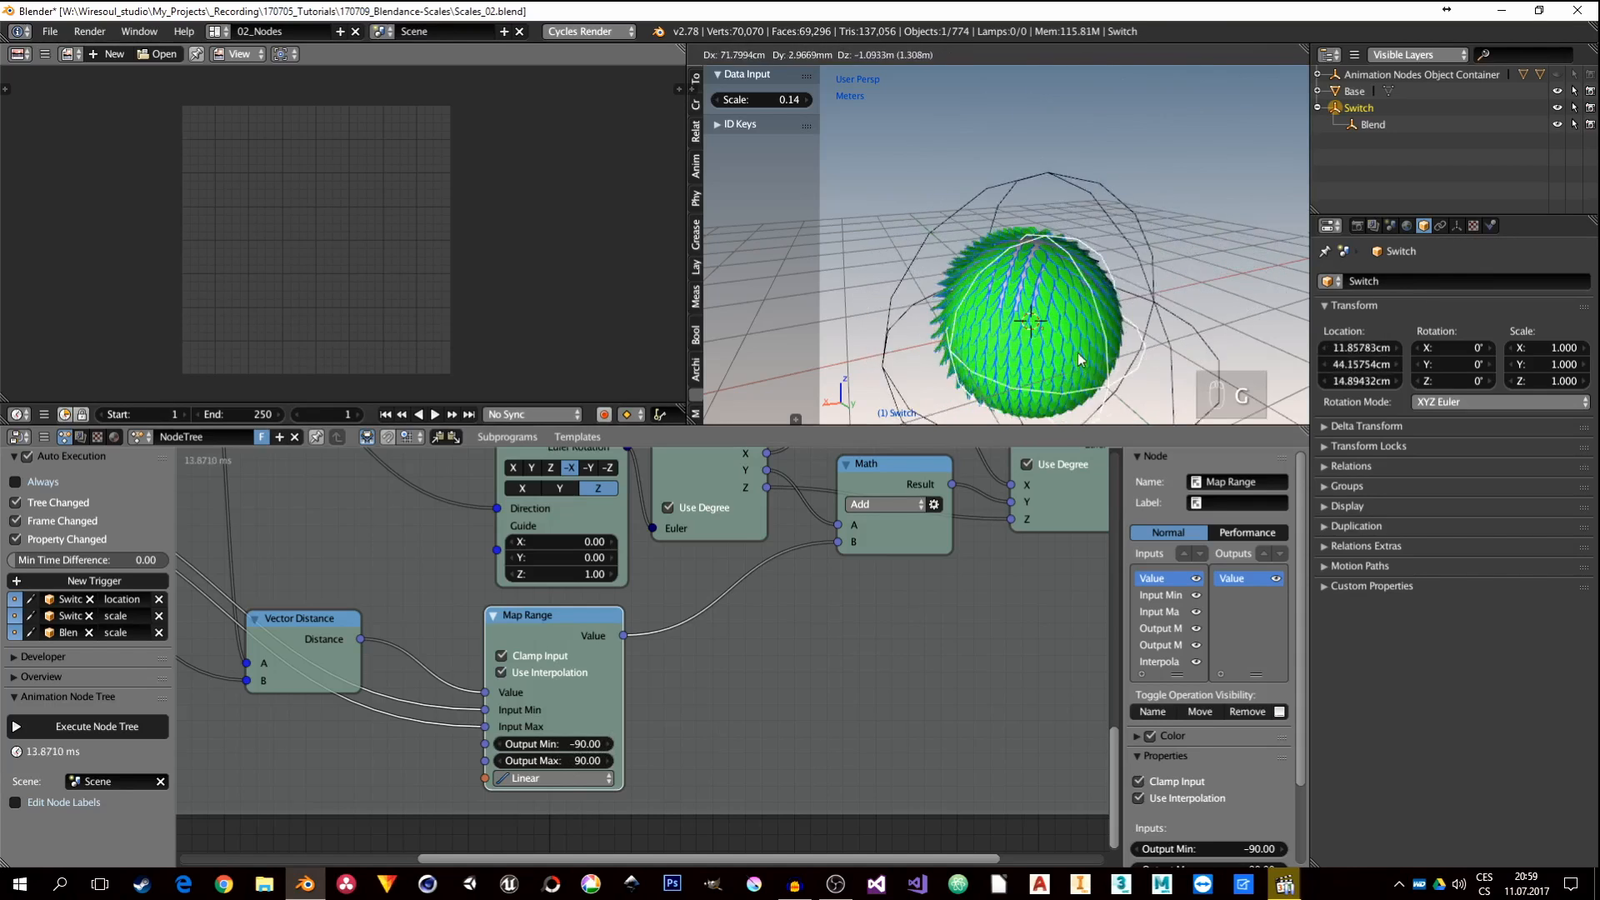
right_click(1095, 327)
key("g")
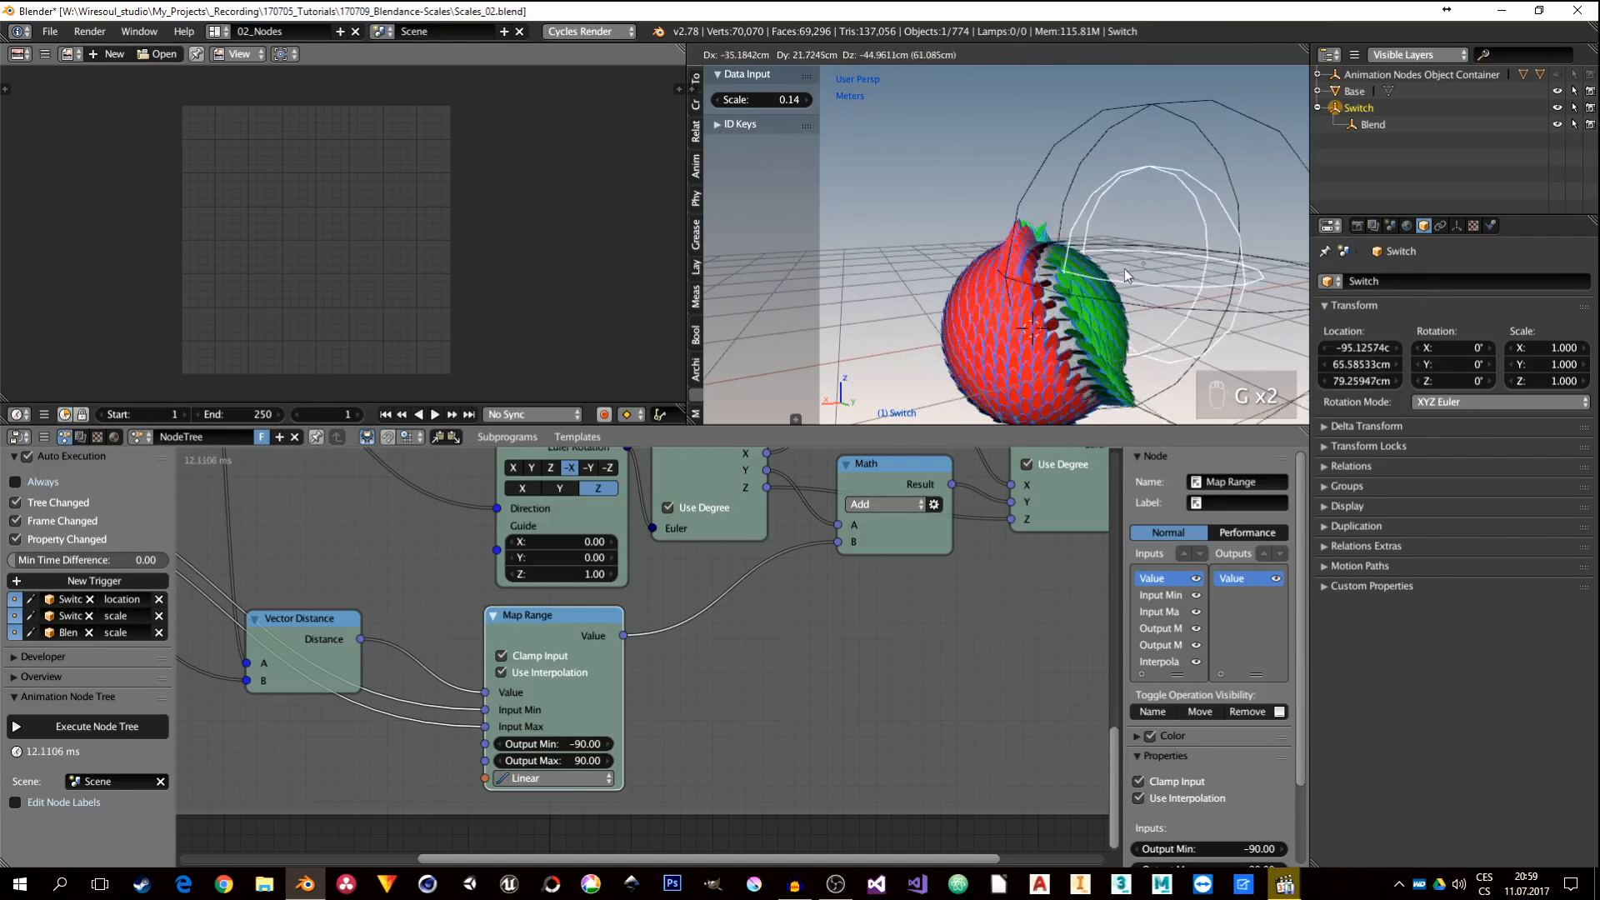
left_click(1048, 240)
key("s")
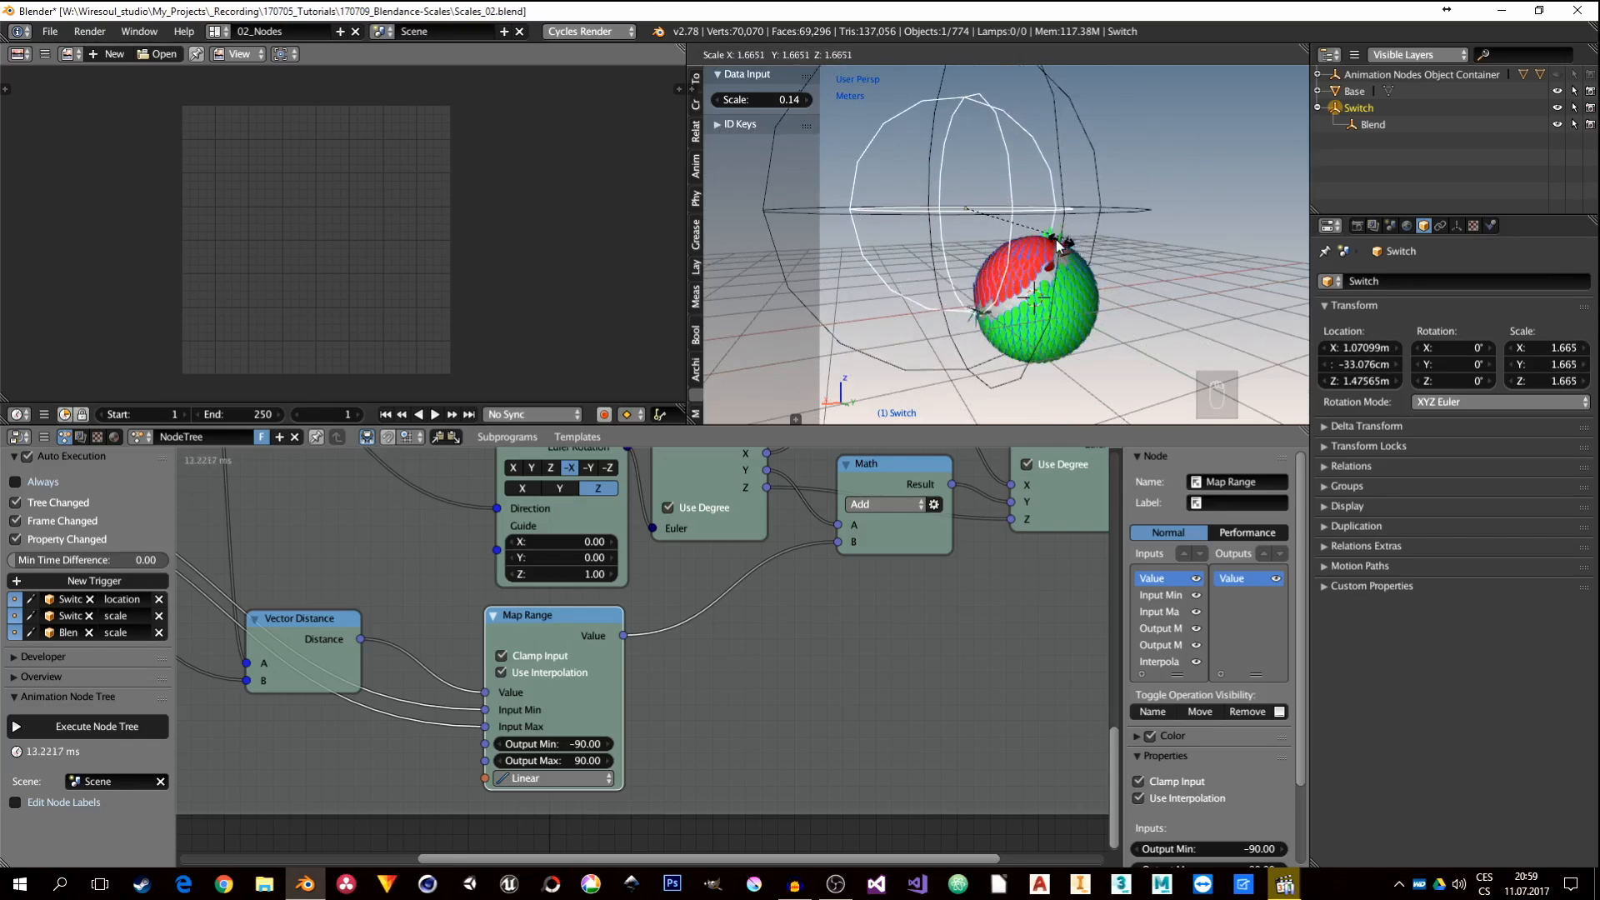
left_click(1062, 242)
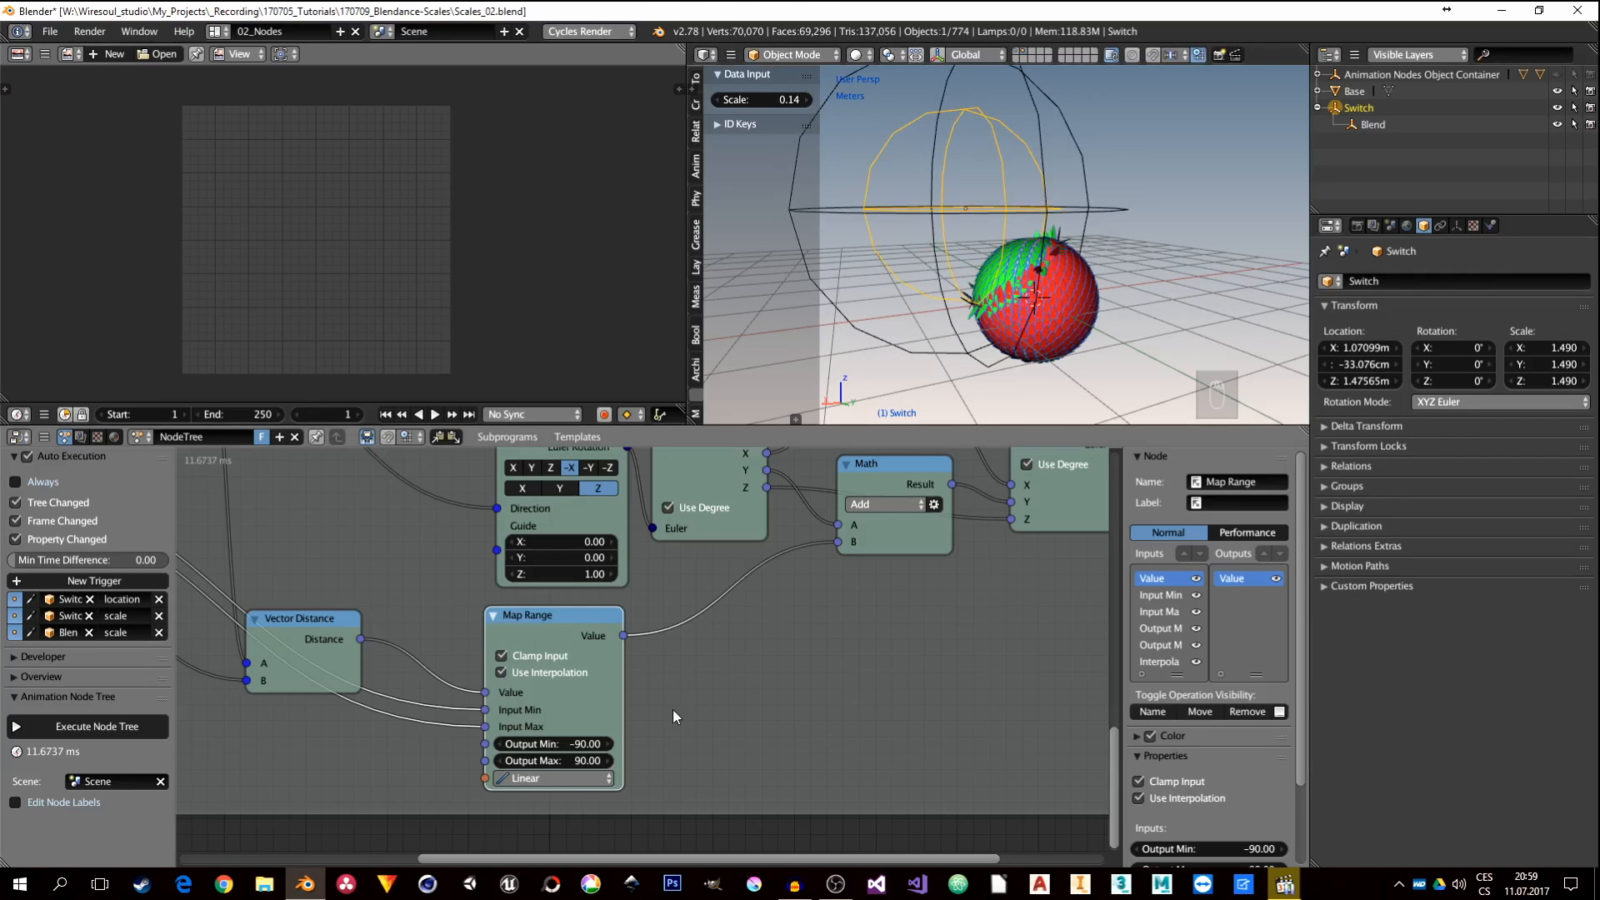
Step: Turn off Use Interpolation on the Map Range node and select the Add Math node
middle_click_drag(681, 704, 703, 686)
left_click(522, 654)
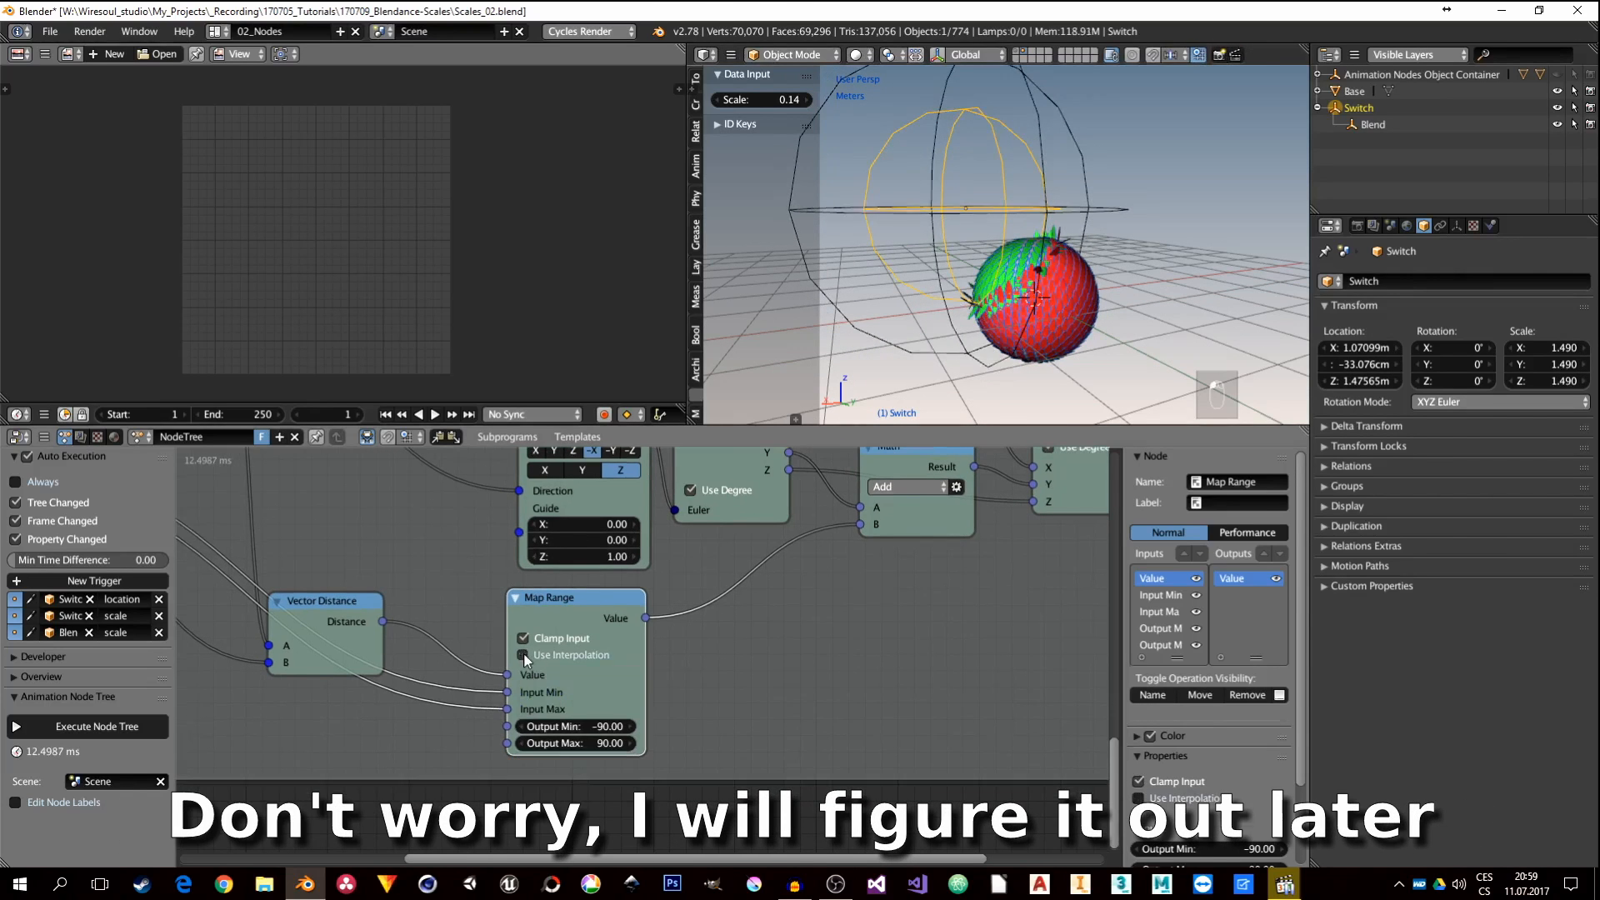
middle_click_drag(886, 590, 837, 703)
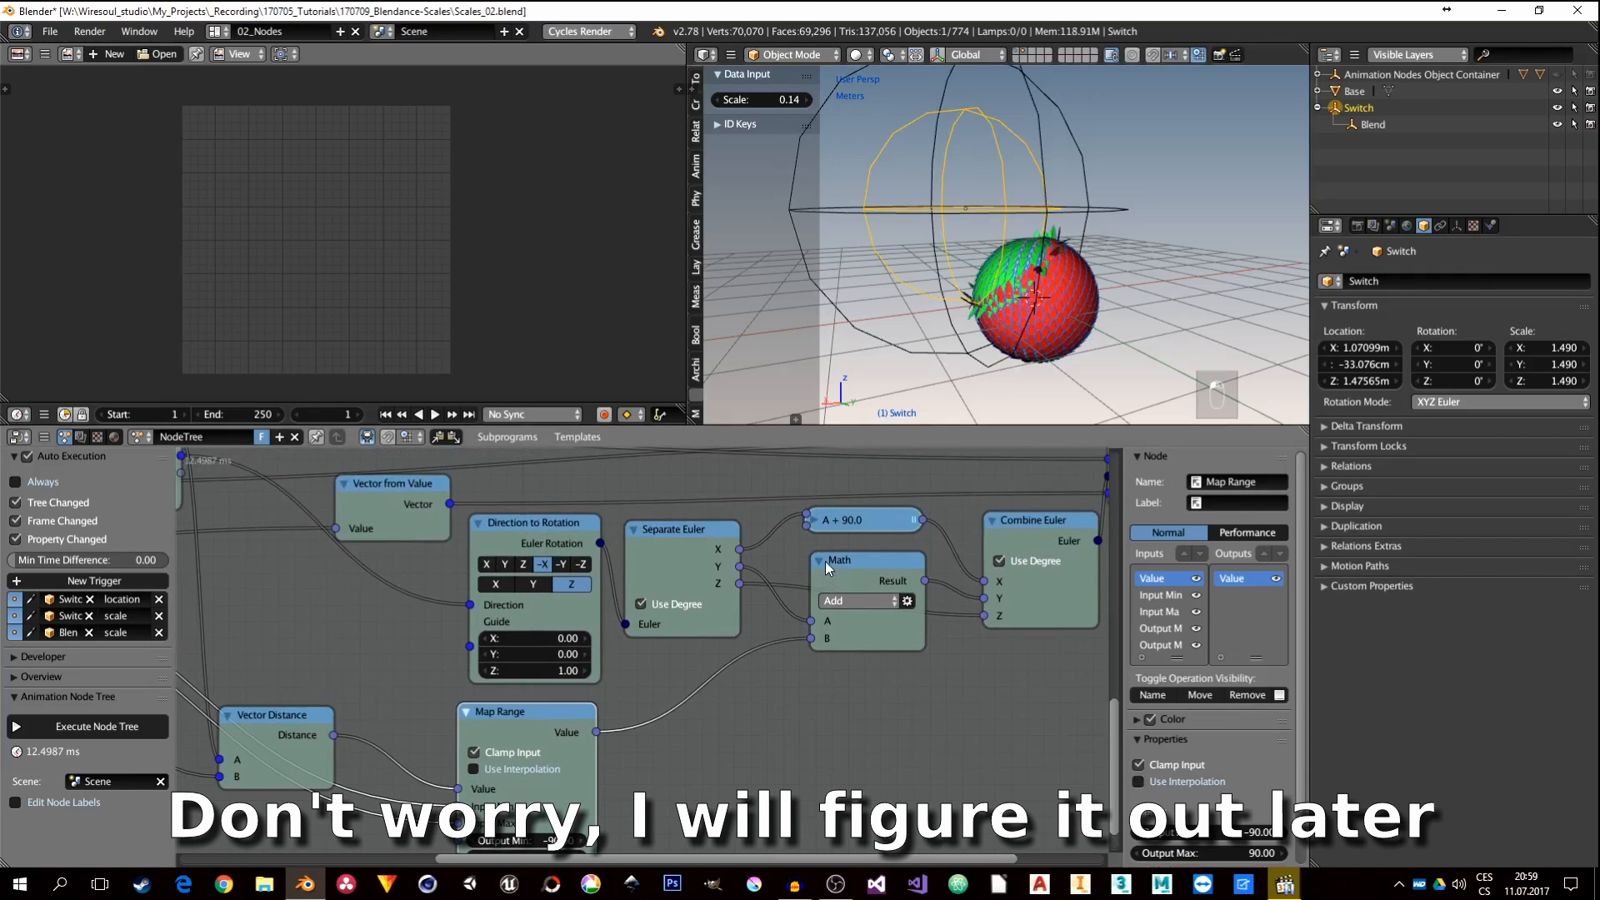
mouse_move(834, 562)
left_mouse_down()
mouse_move(808, 567)
mouse_move(833, 562)
left_mouse_up()
Step: Test the effect by rescaling the Switch empty, and scale the Blend empty to about 2.02
key("s")
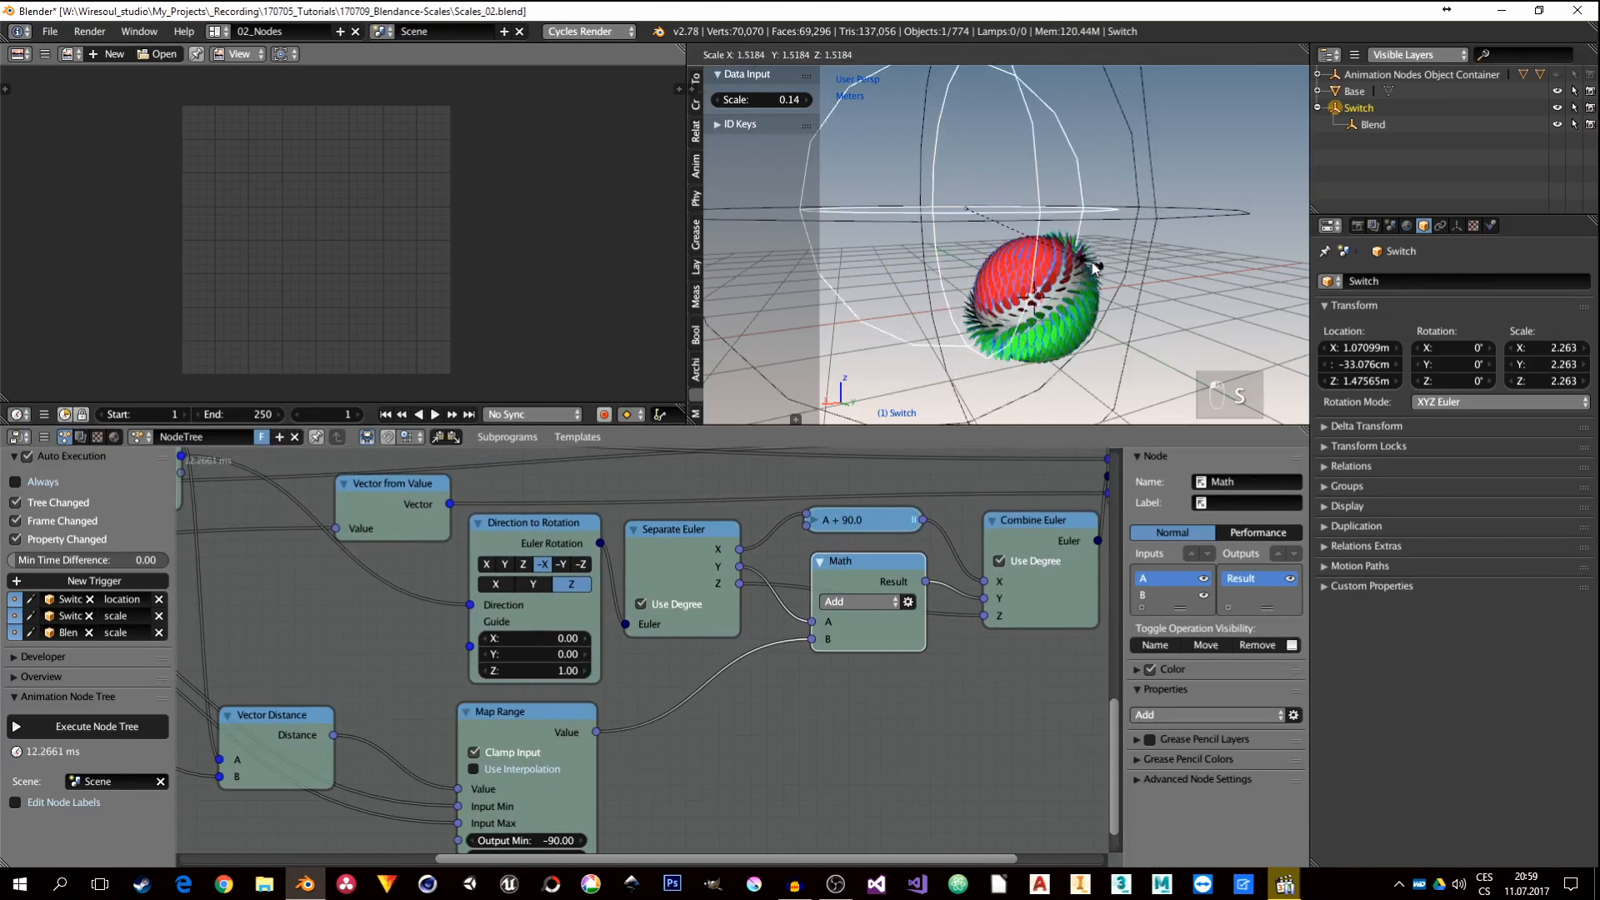
left_click(1040, 249)
right_click(1085, 236)
key("s")
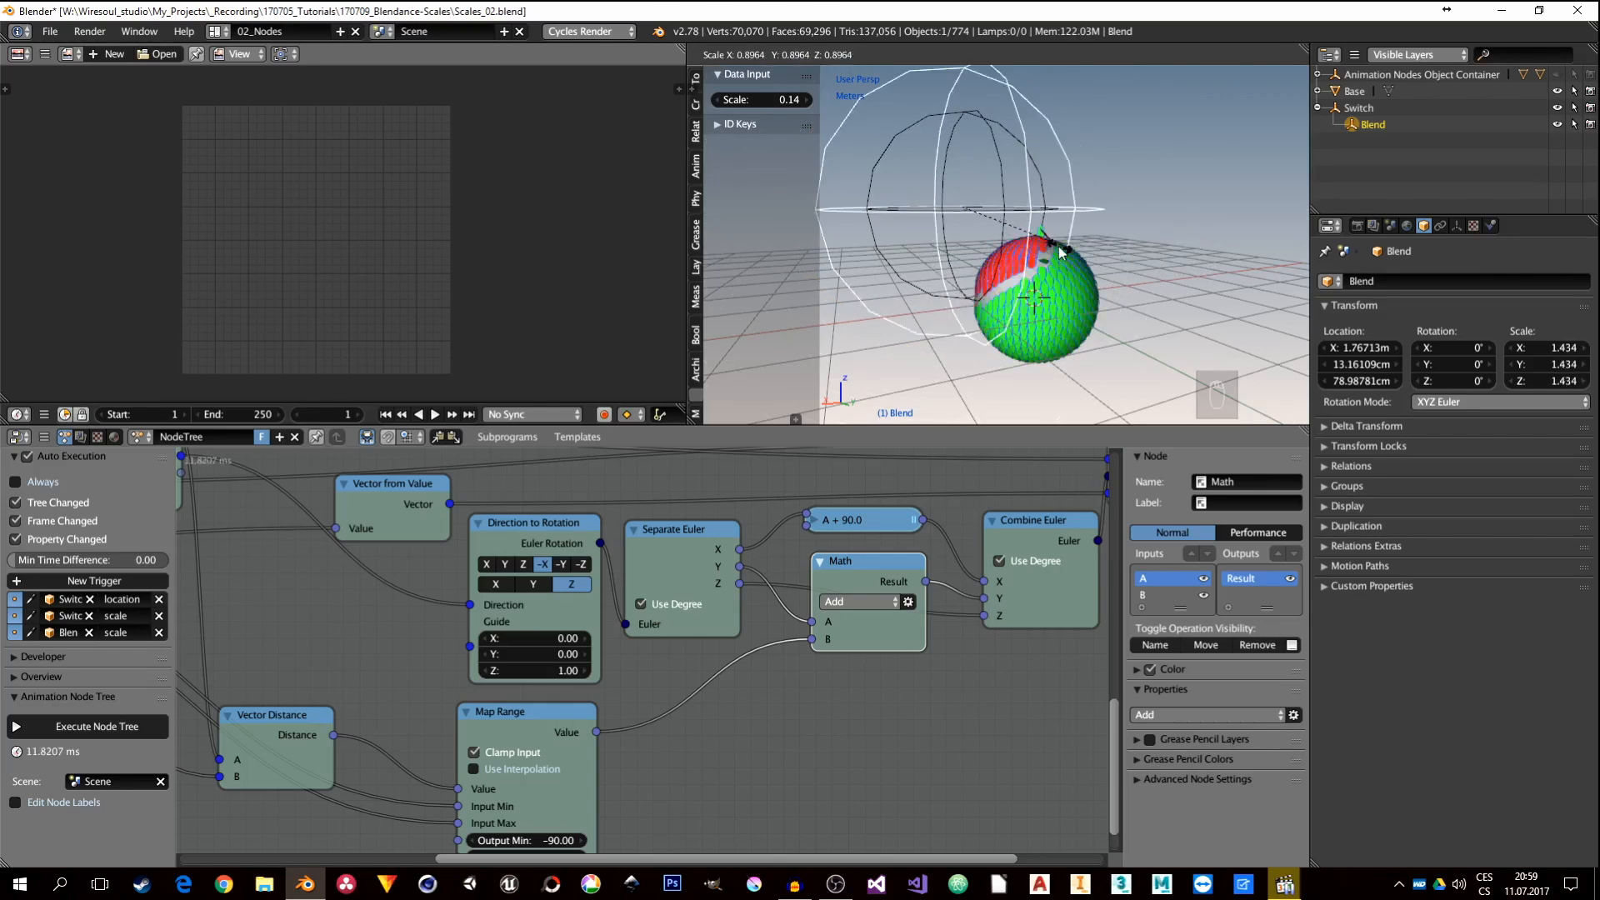
left_click(1026, 255)
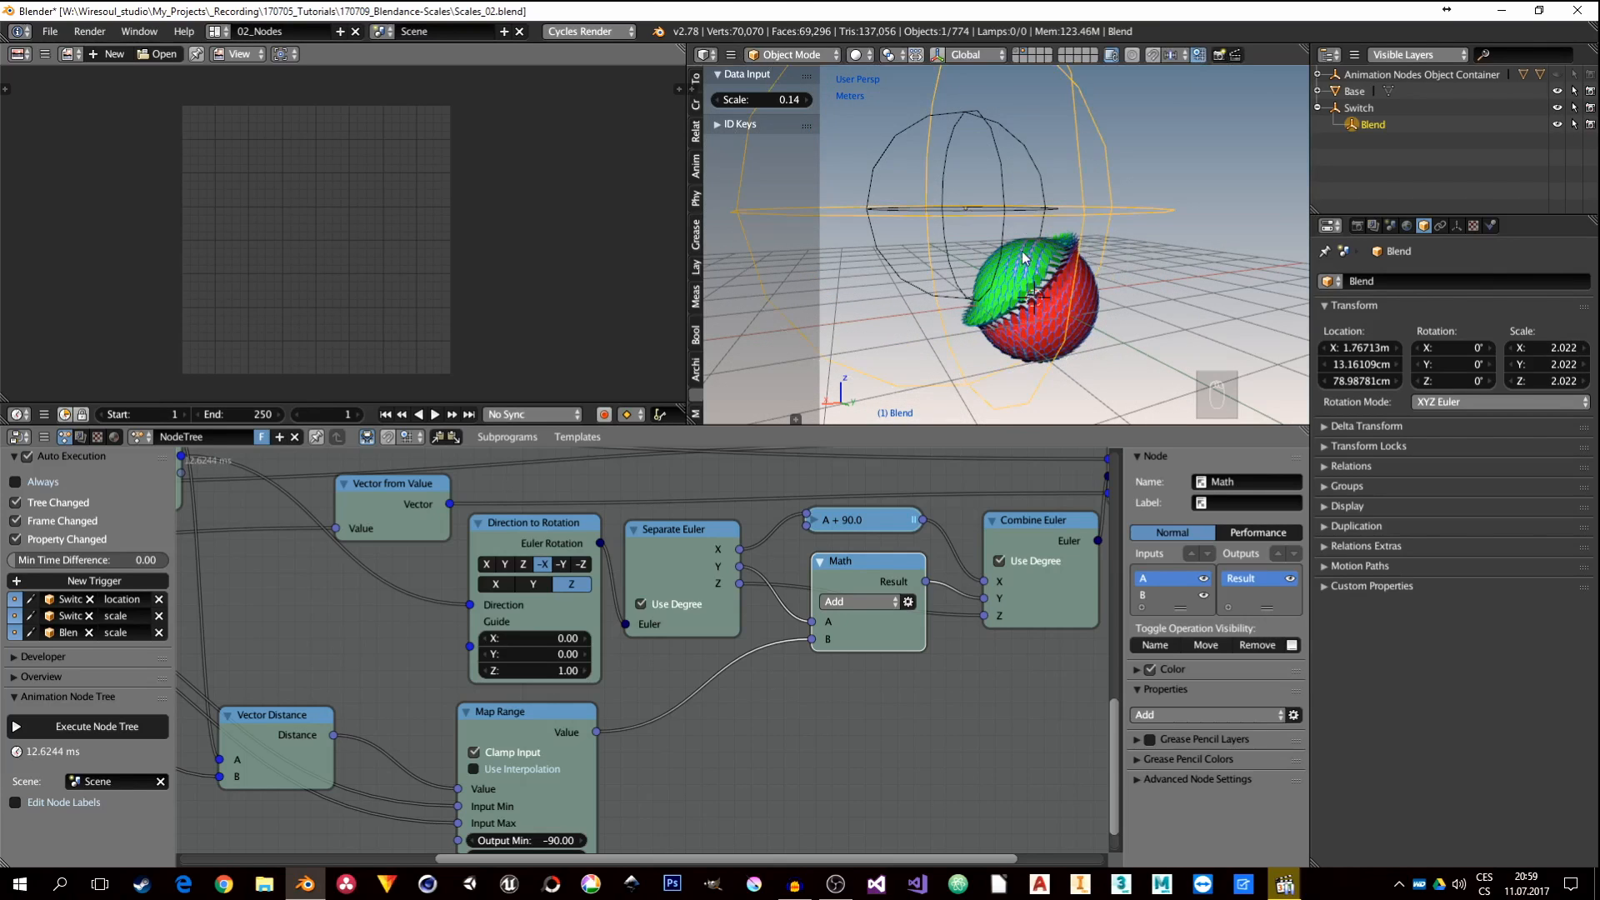
Step: Scale the Switch empty to about 1.42 and the Blend empty to about 1.59
right_click(1037, 235)
key("s")
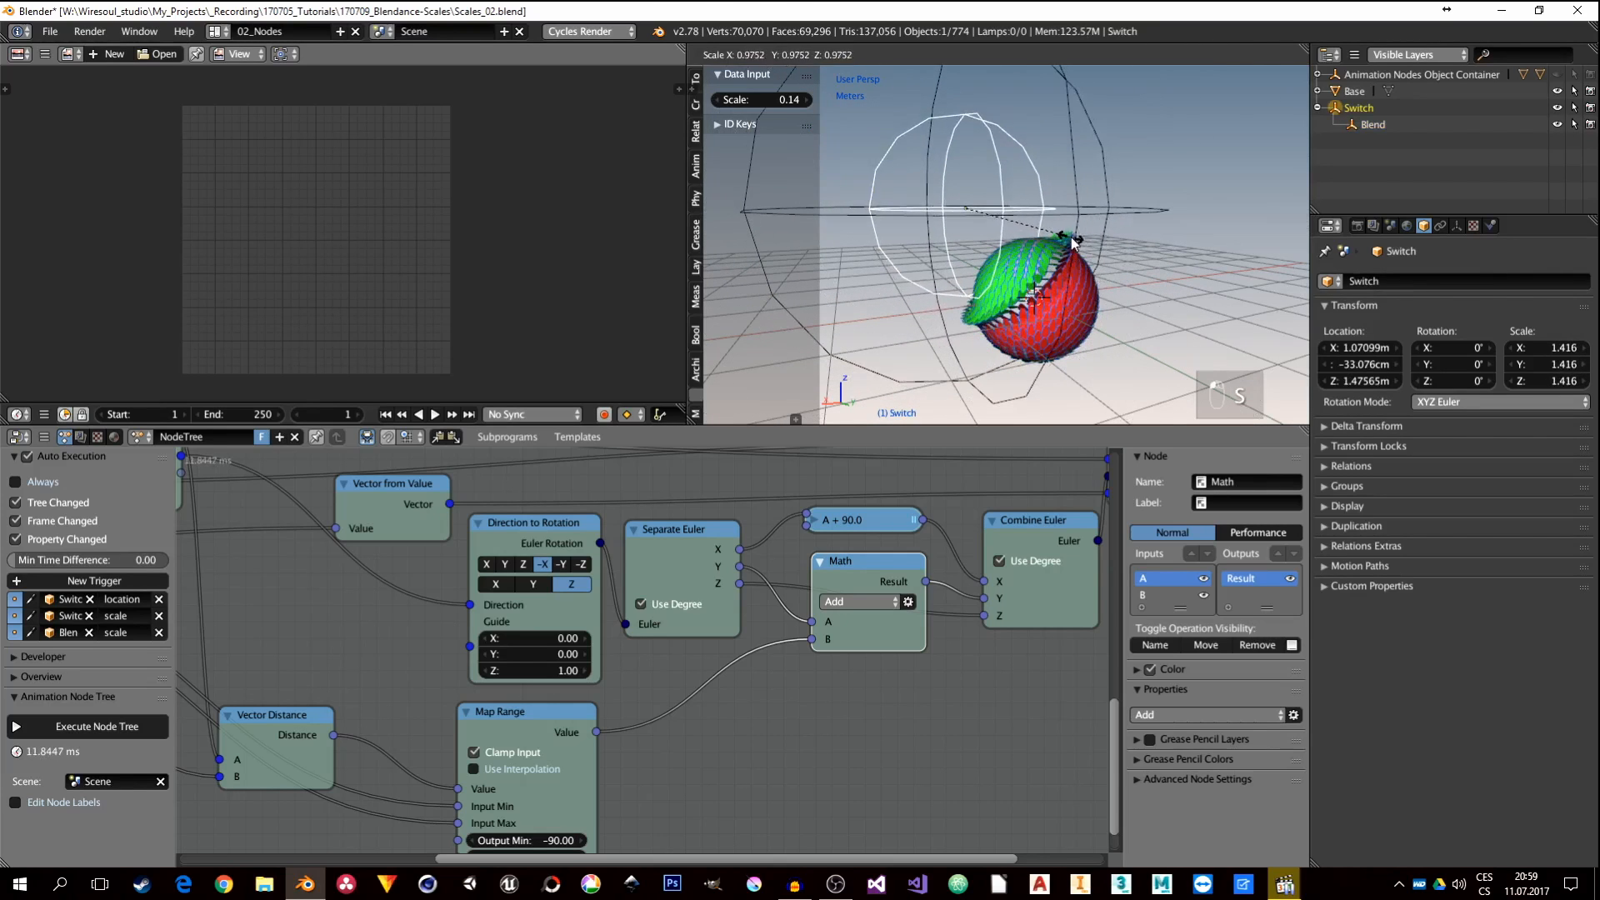
left_click(1110, 252)
right_click(1109, 248)
key("s")
left_click(1065, 234)
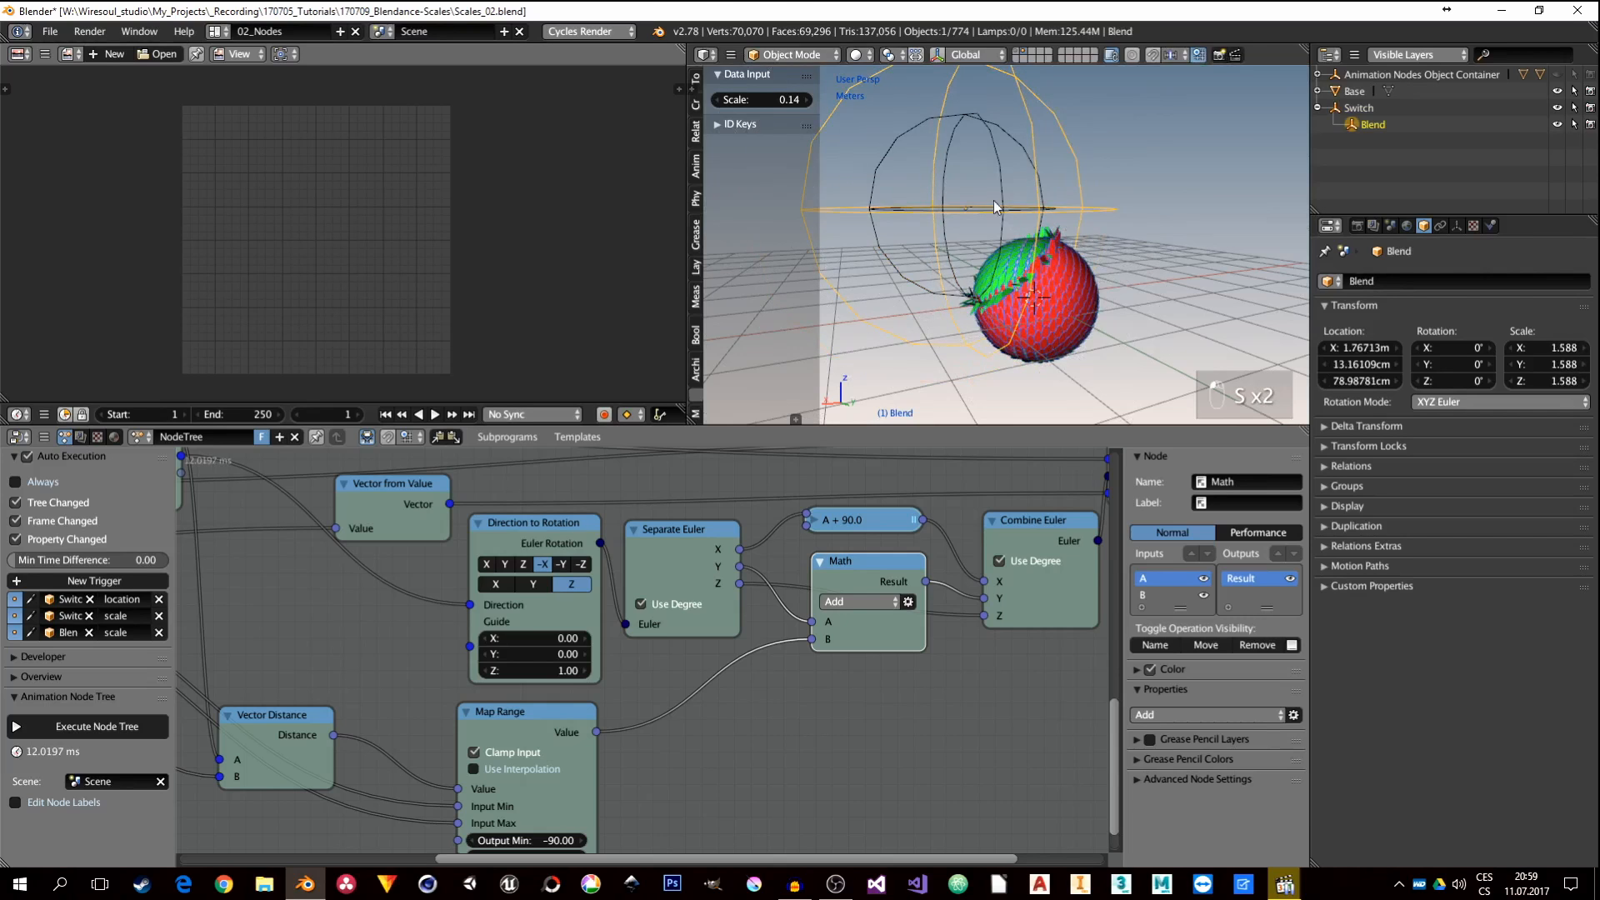
Step: Move the Switch empty to about X 83 cm, Y -17 cm, Z 1.10 m
right_click(992, 180)
key("g")
left_click(1012, 203)
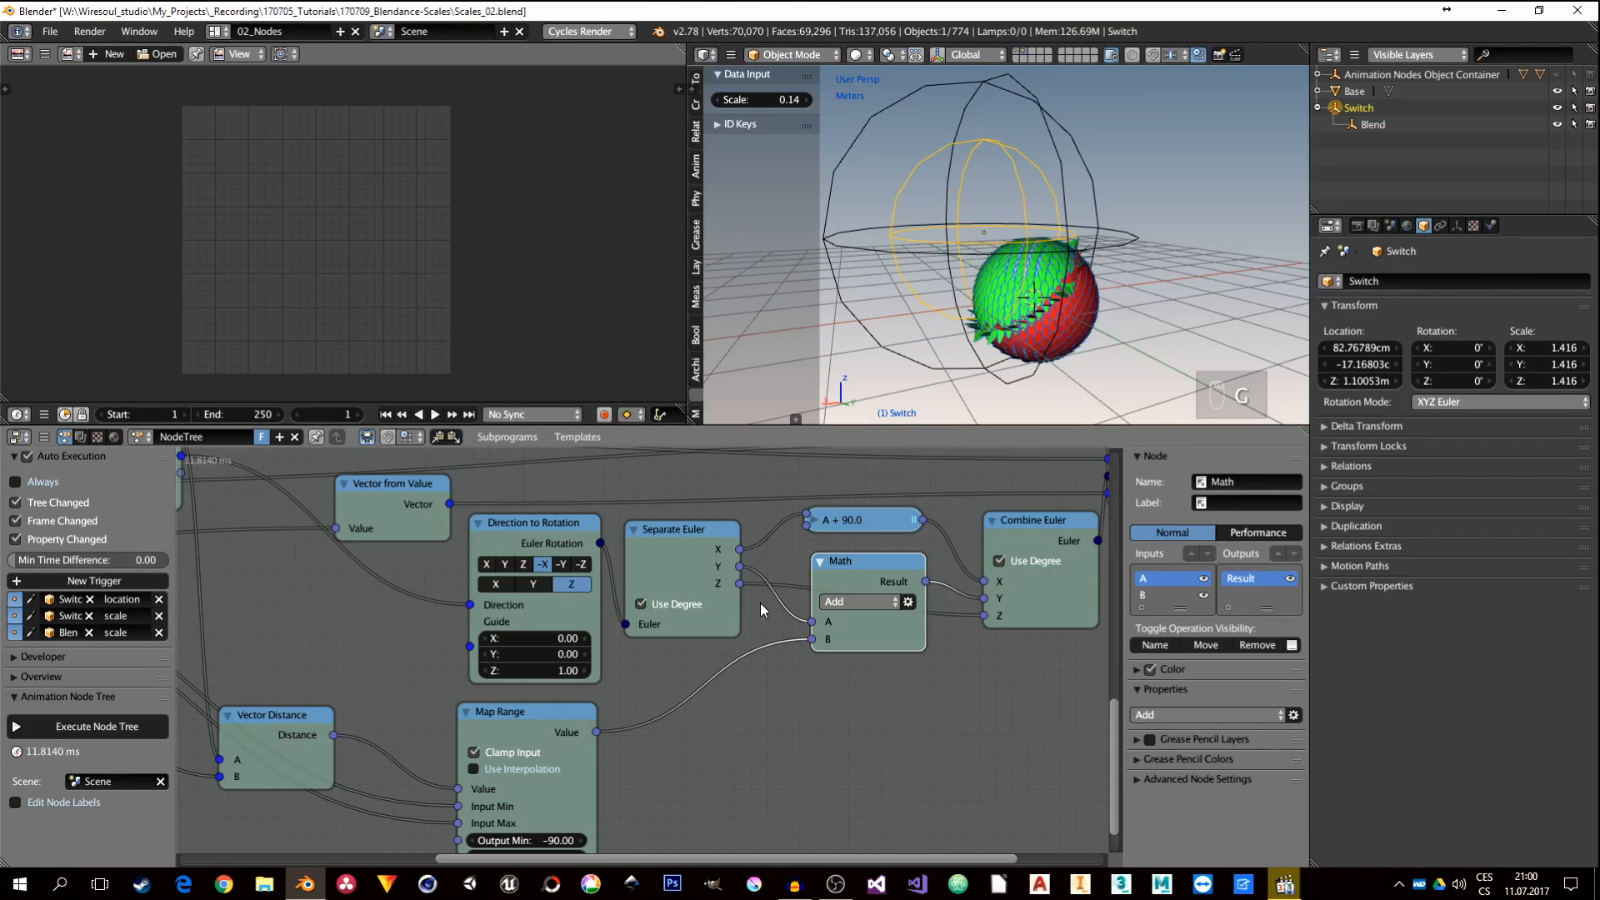
Step: Try the Y guide axis on the Direction to Rotation node, restore Z, and enable Use Interpolation on the Map Range node
left_click(530, 585)
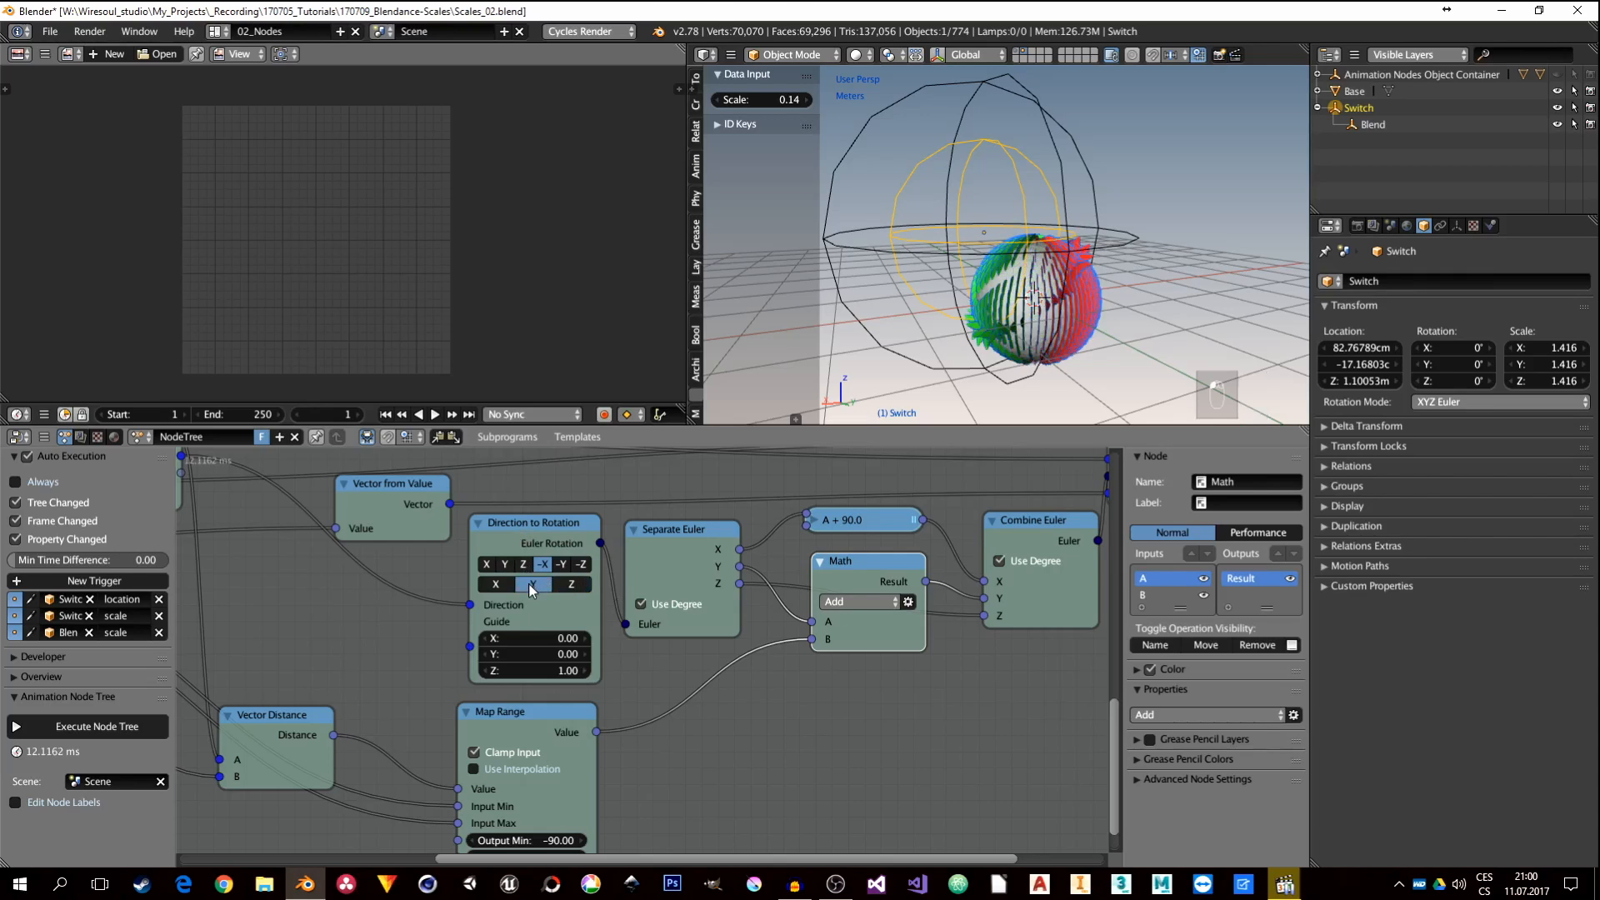
left_click(566, 585)
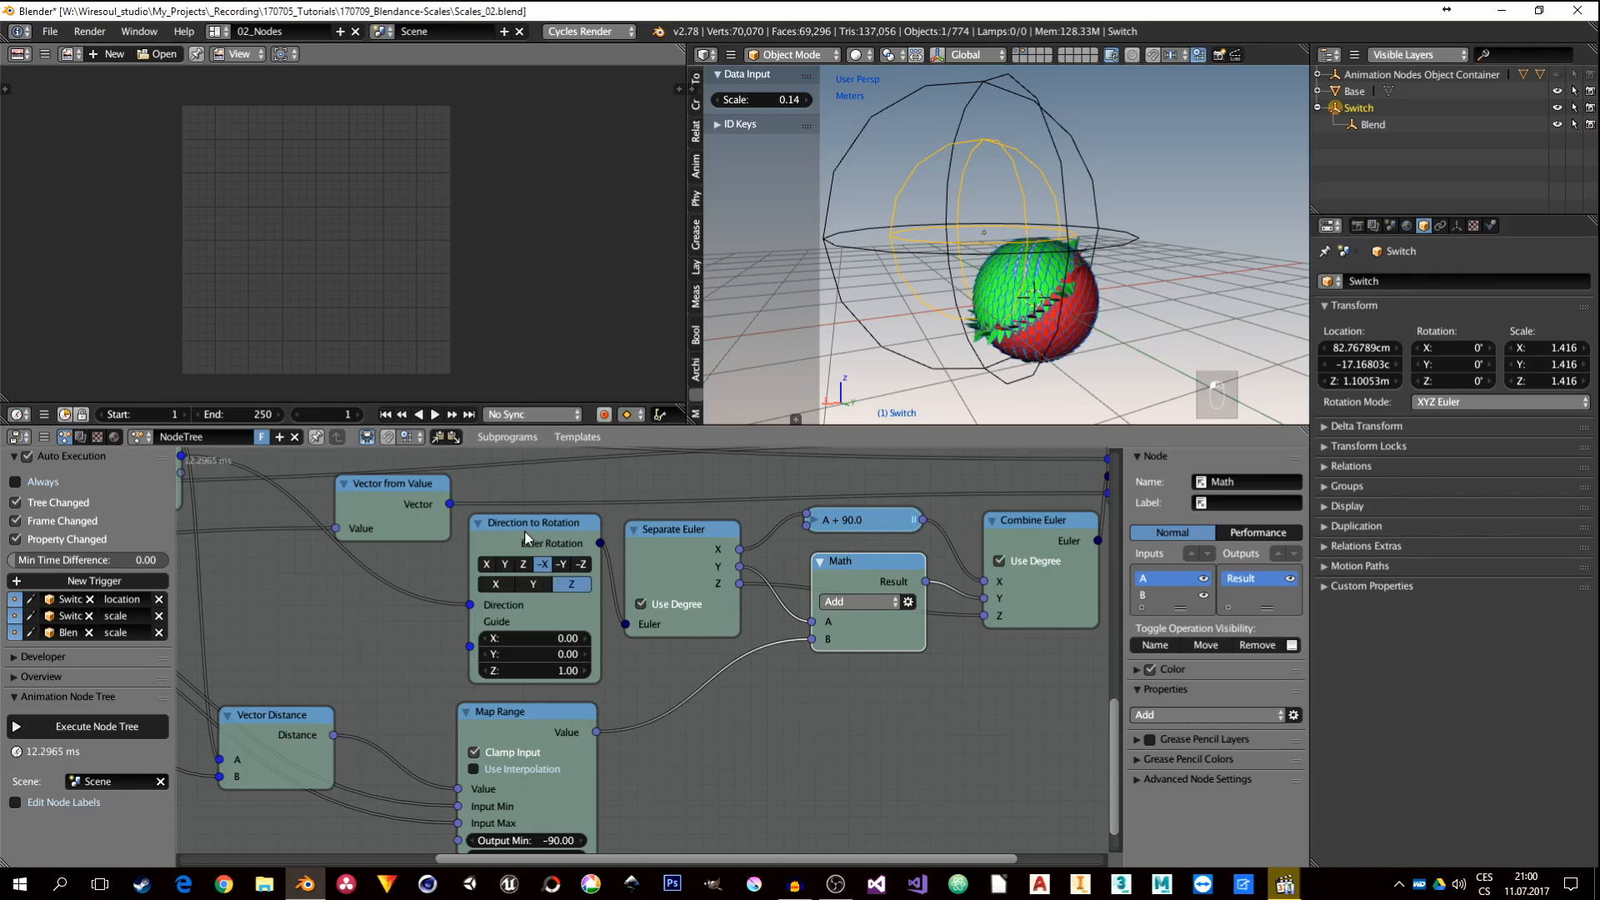
scroll(692, 703, "down", 2)
middle_click_drag(643, 653, 854, 640)
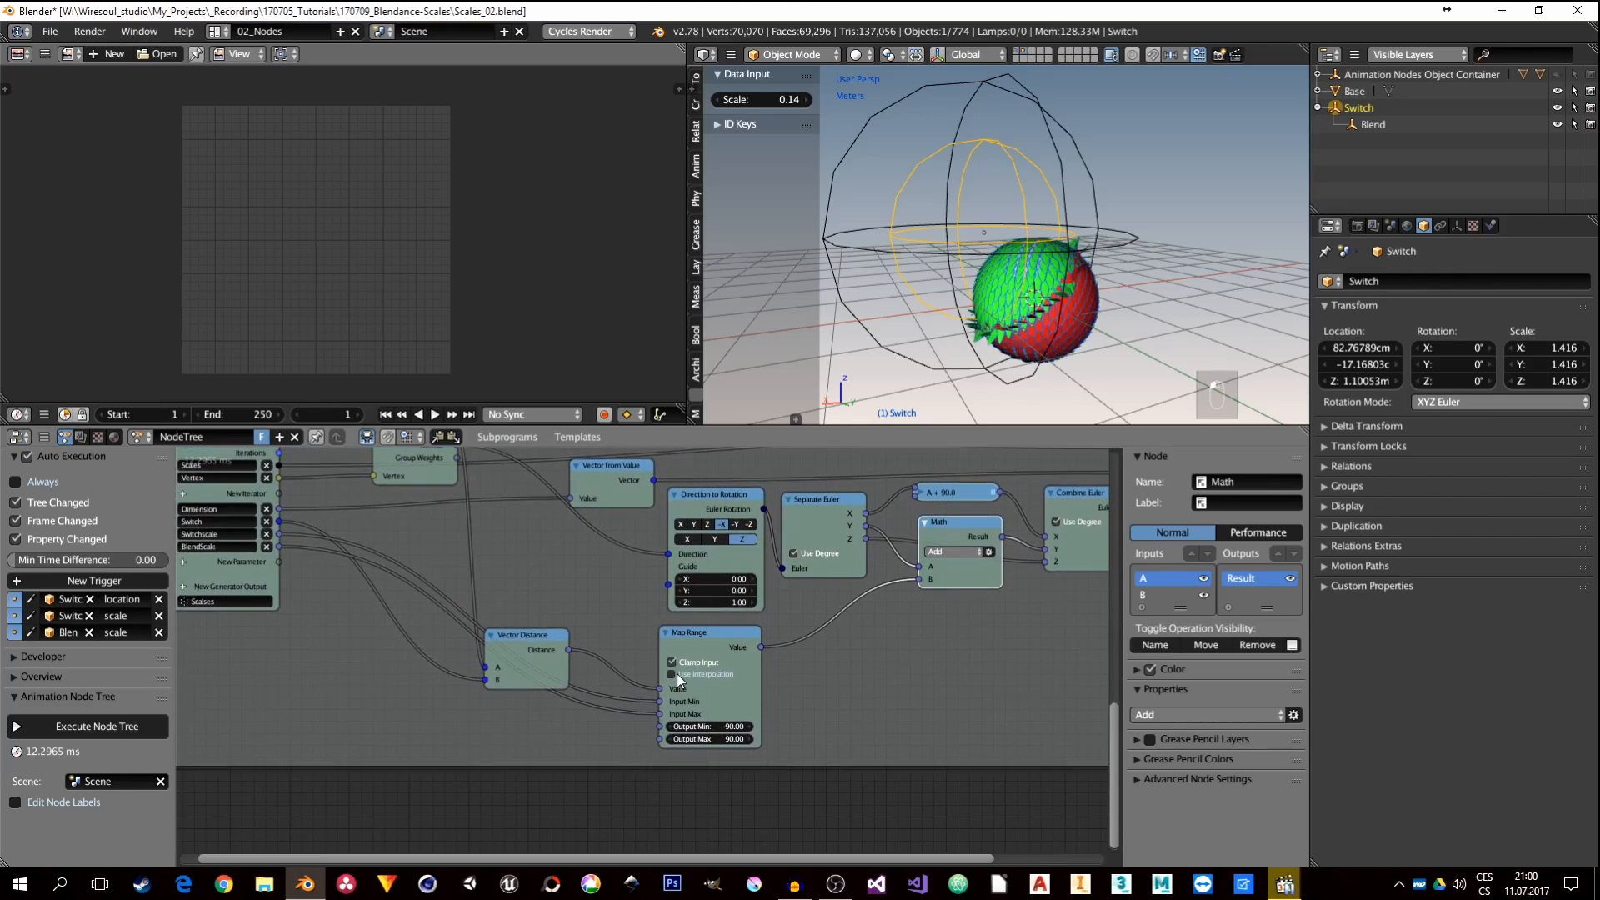
left_click(674, 673)
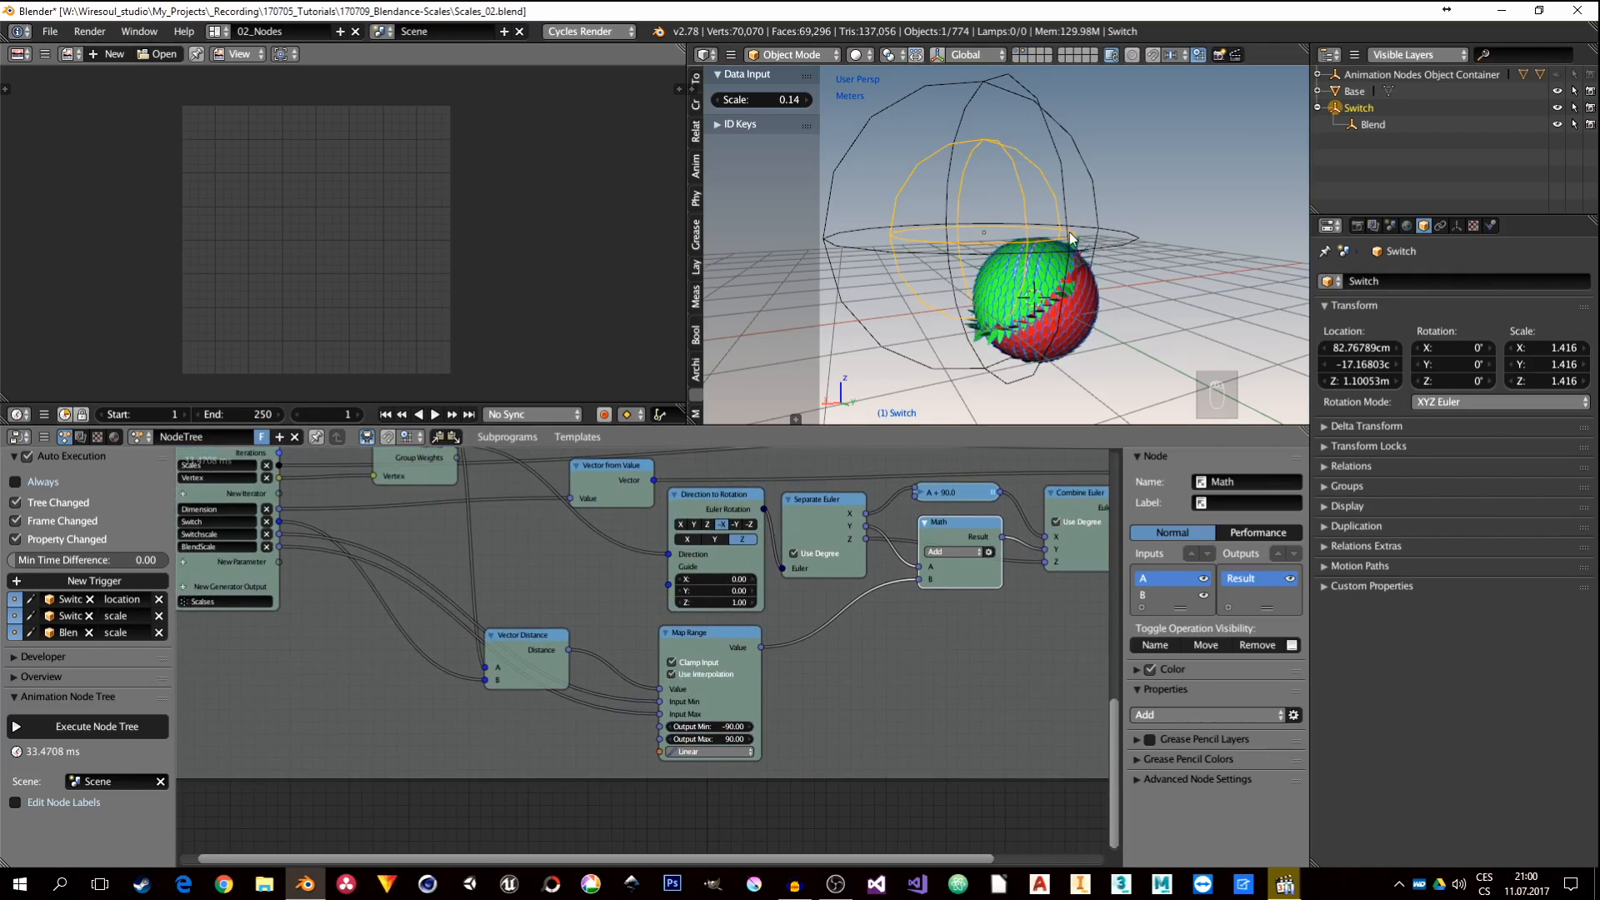
Step: Set the Switch empty's scale to 1 and the Blend empty's scale to 1.6 on all three axes
left_click_drag(1544, 348, 1545, 381)
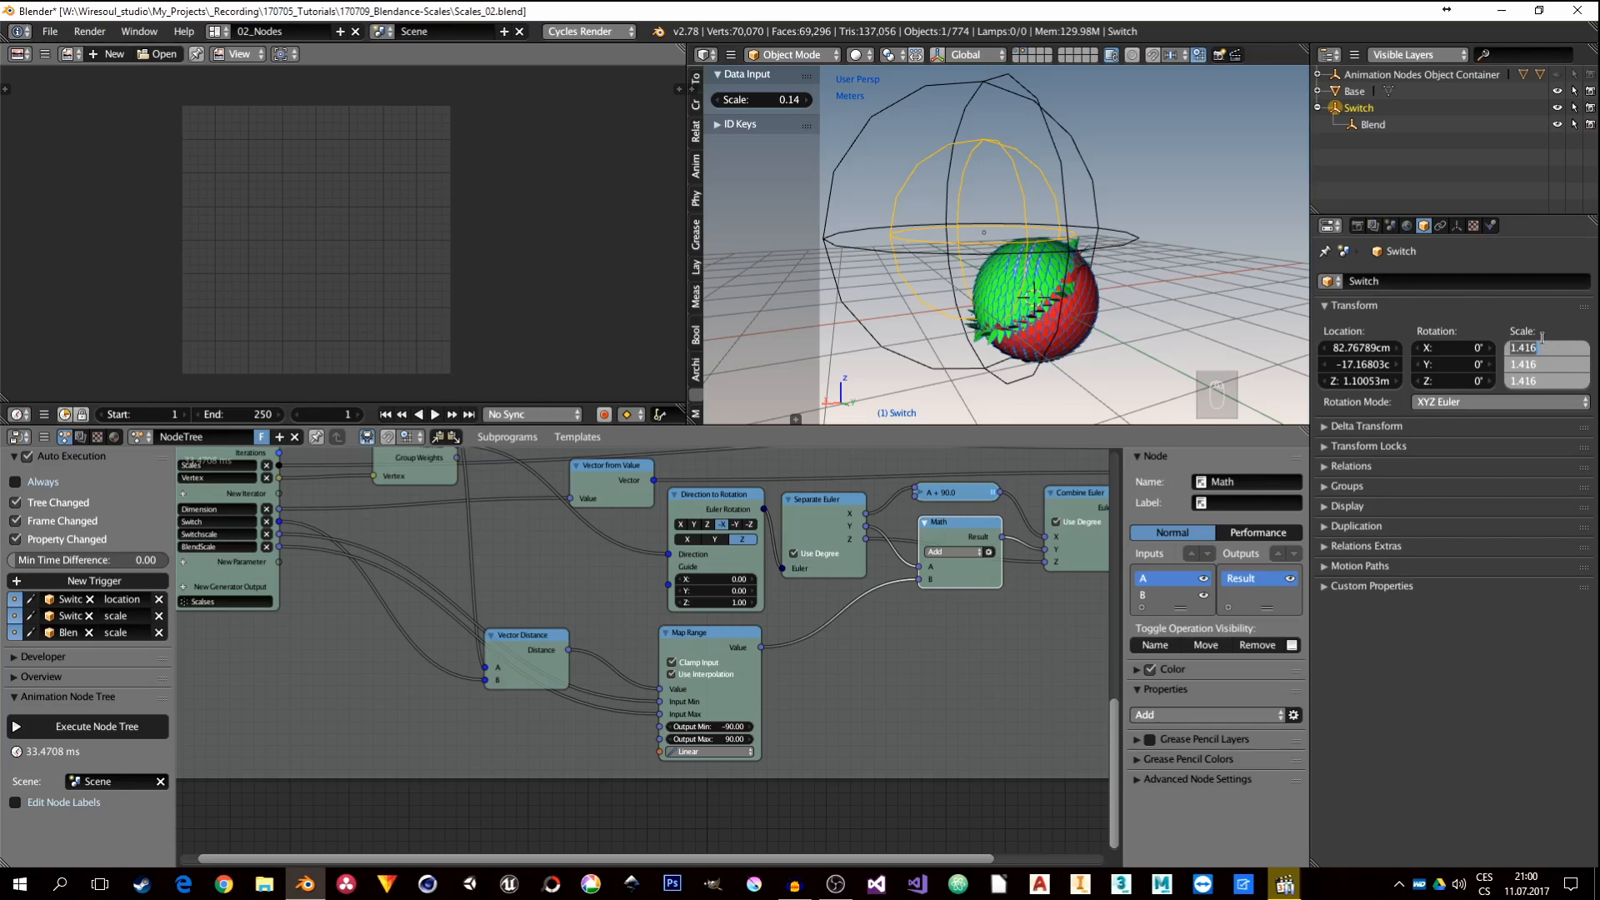
type("1")
key("Return")
left_click(1067, 196)
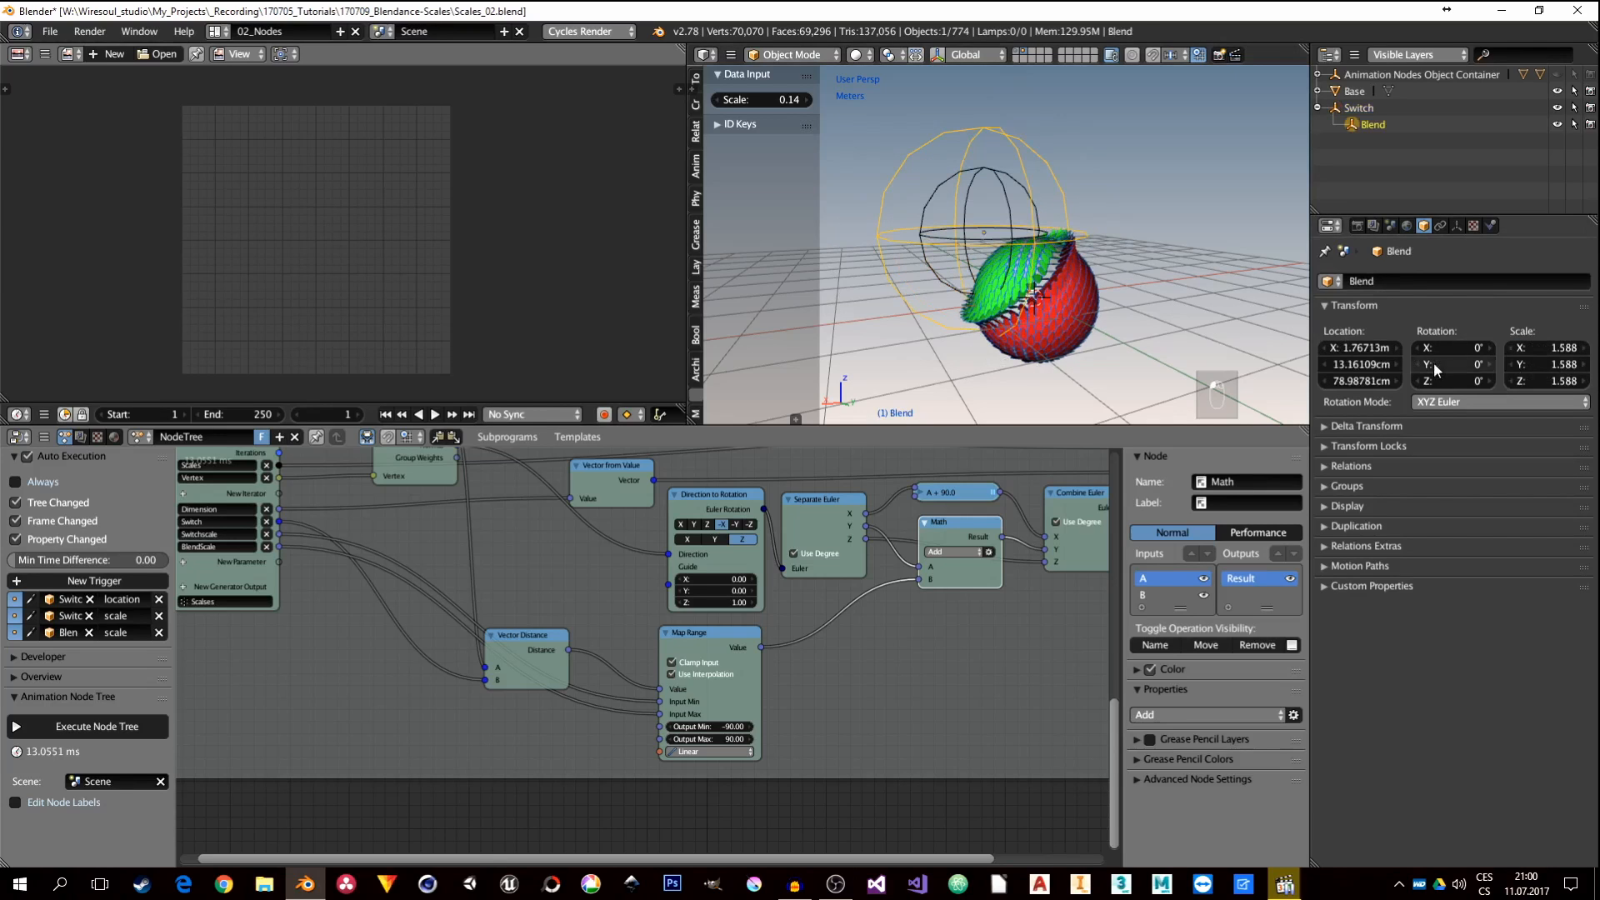
left_click_drag(1542, 347, 1542, 381)
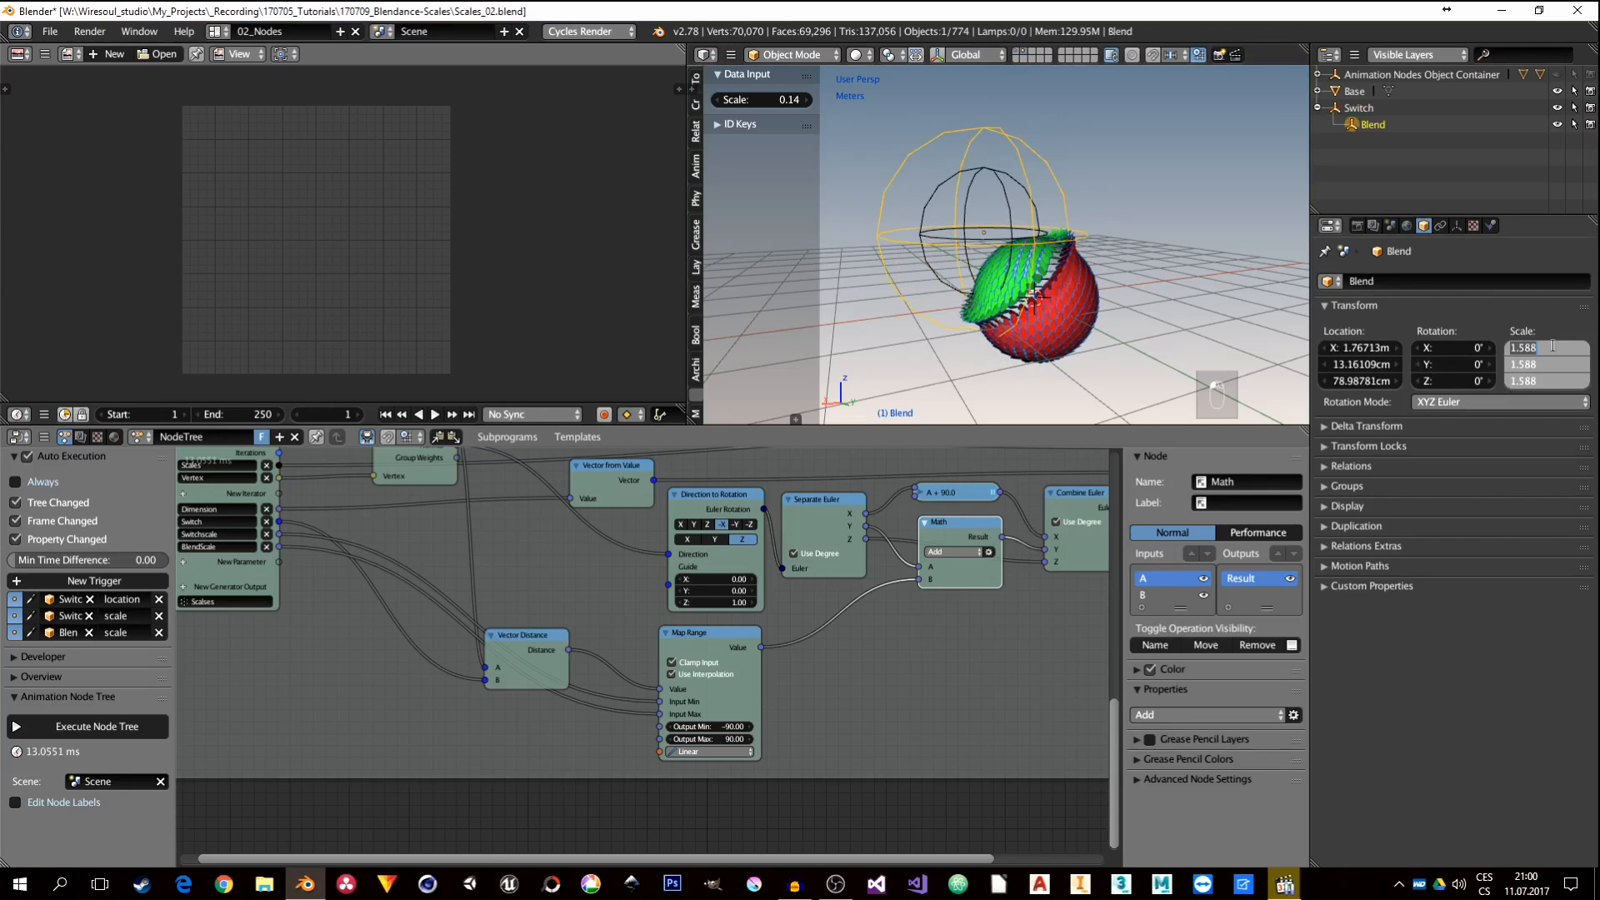
type("1.6")
key("Return")
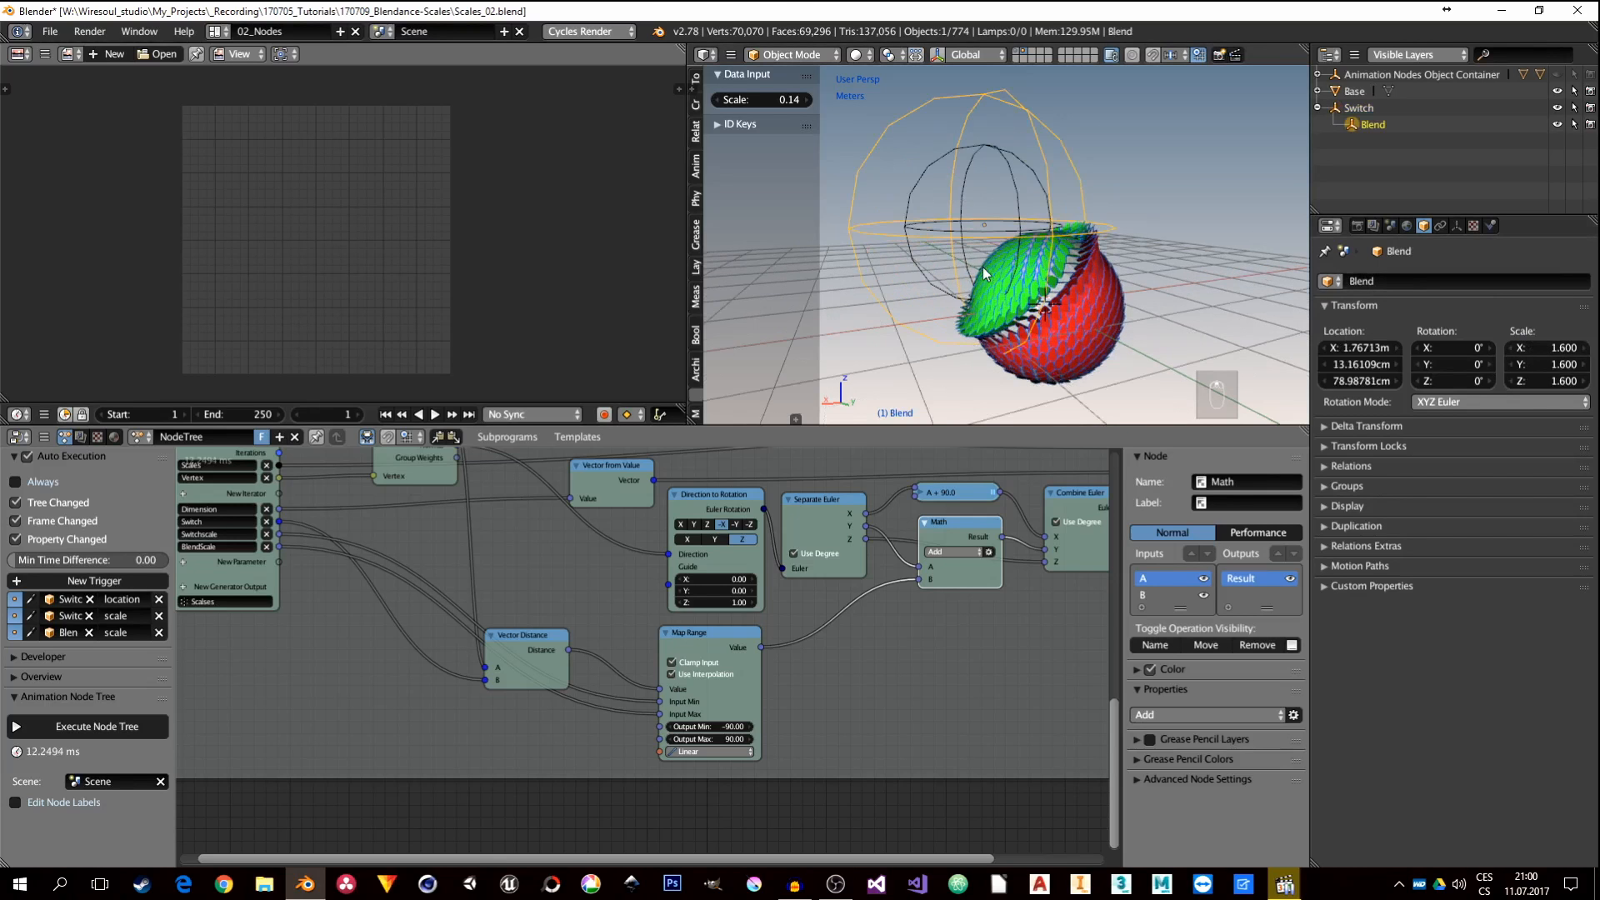
Step: Move the Switch empty directly above the sphere, to about X 9 cm, Y 3 cm, Z 96 cm
right_click(1020, 175)
middle_click_drag(1038, 239, 1018, 232)
key("g")
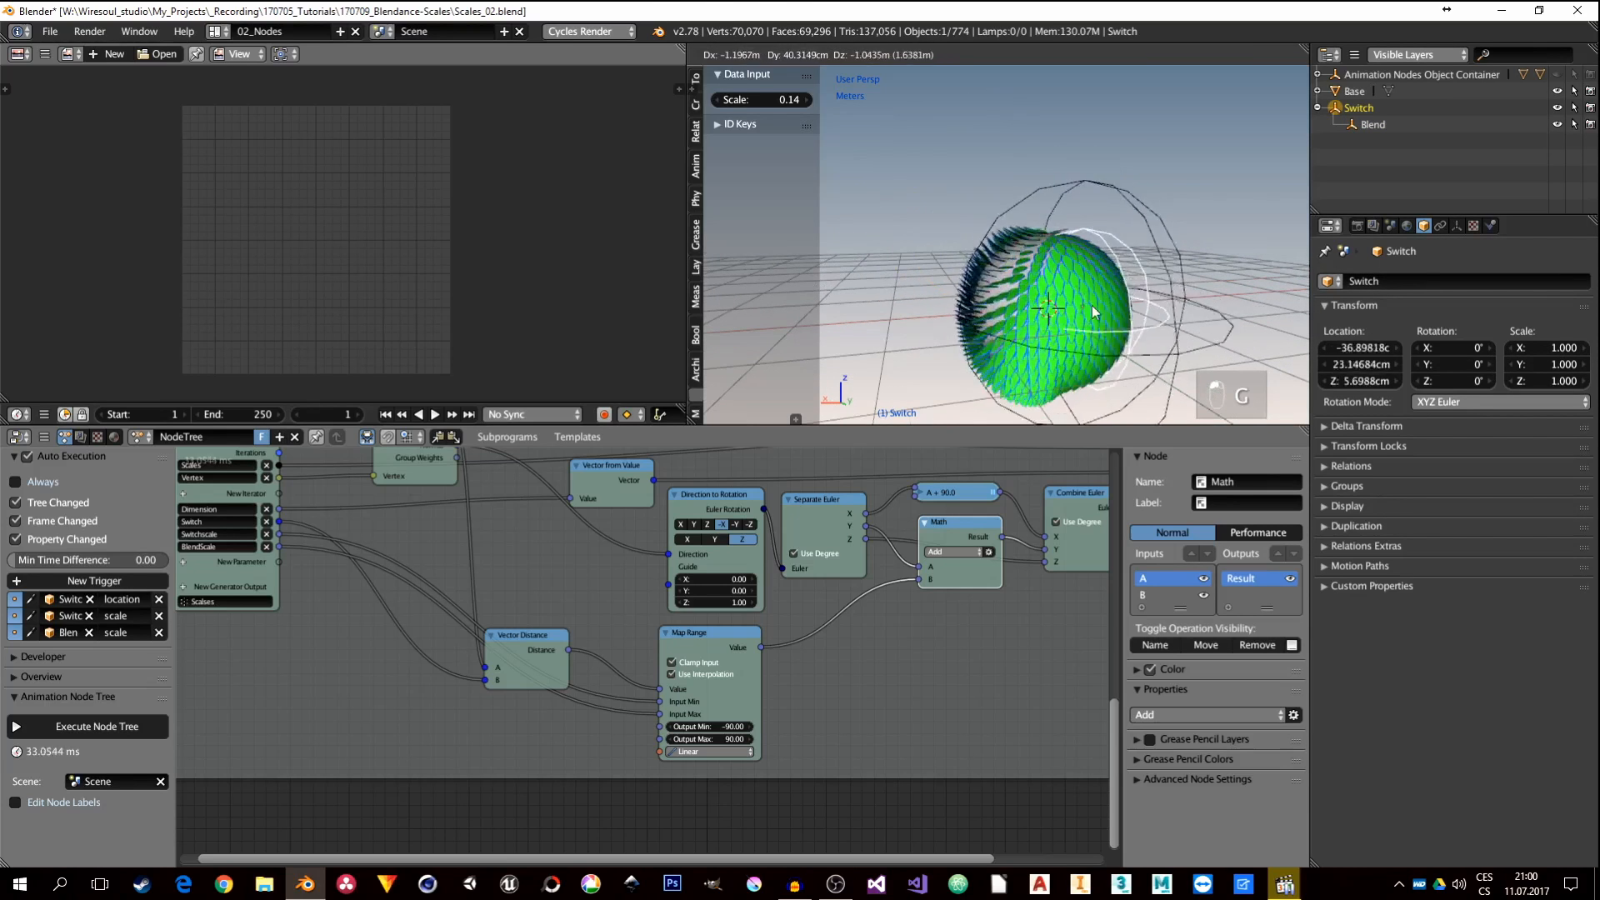
right_click(1081, 279)
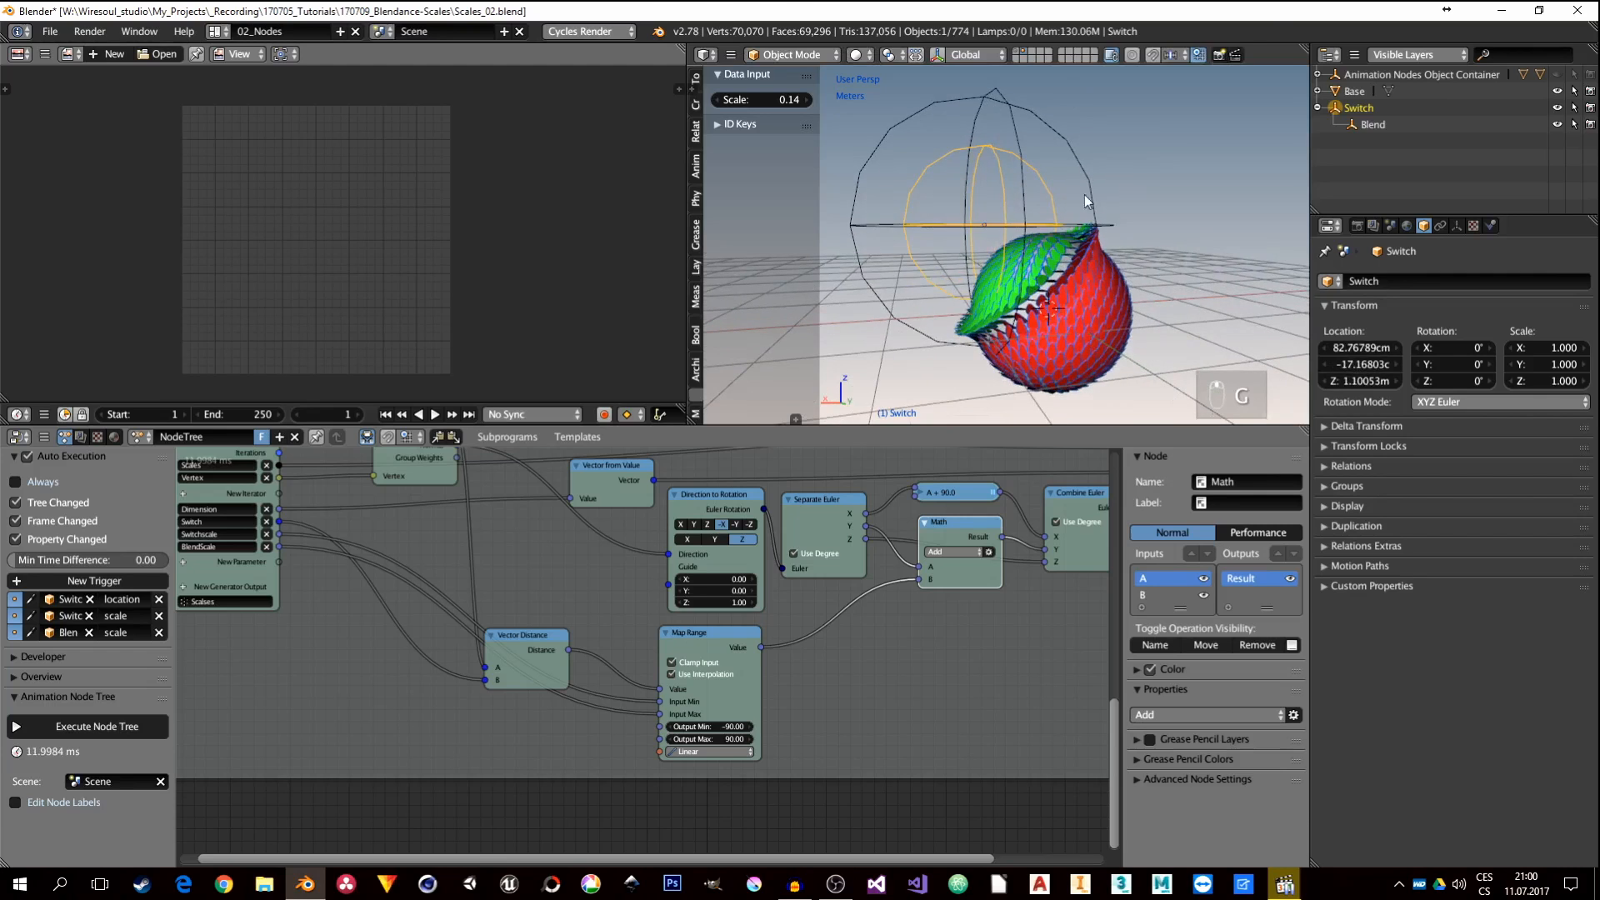
key("g")
left_click(1128, 223)
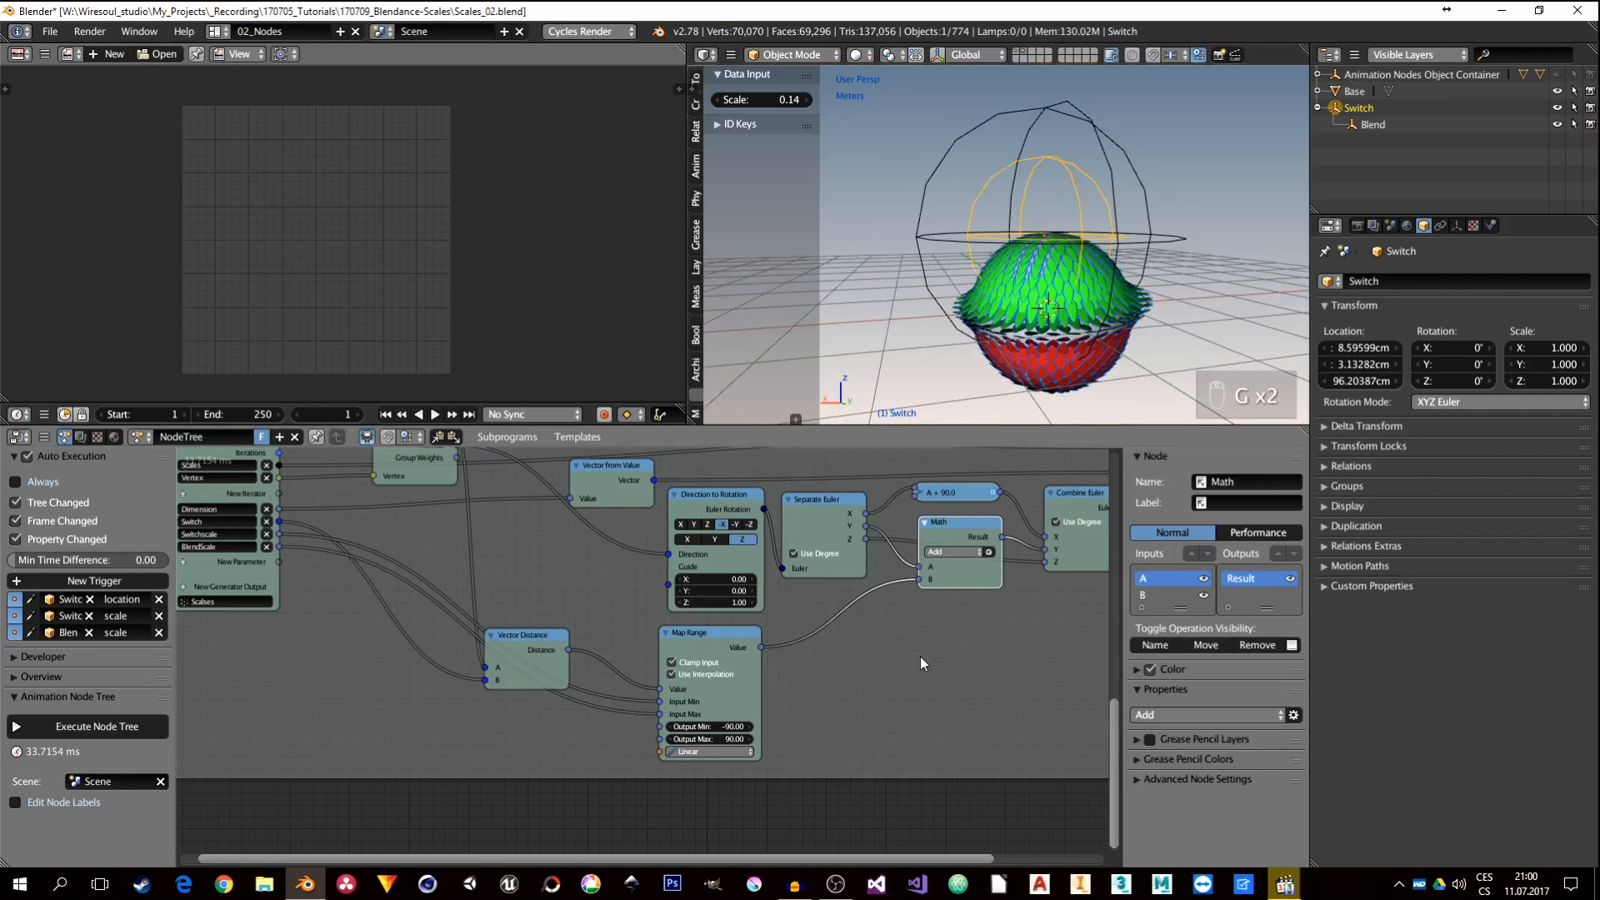
Step: Spread out the node layout by repositioning the object transforms output, Vertex Info and Vector Distance nodes within the loop frame
middle_click_drag(884, 646, 798, 628)
scroll(848, 598, "down", 3)
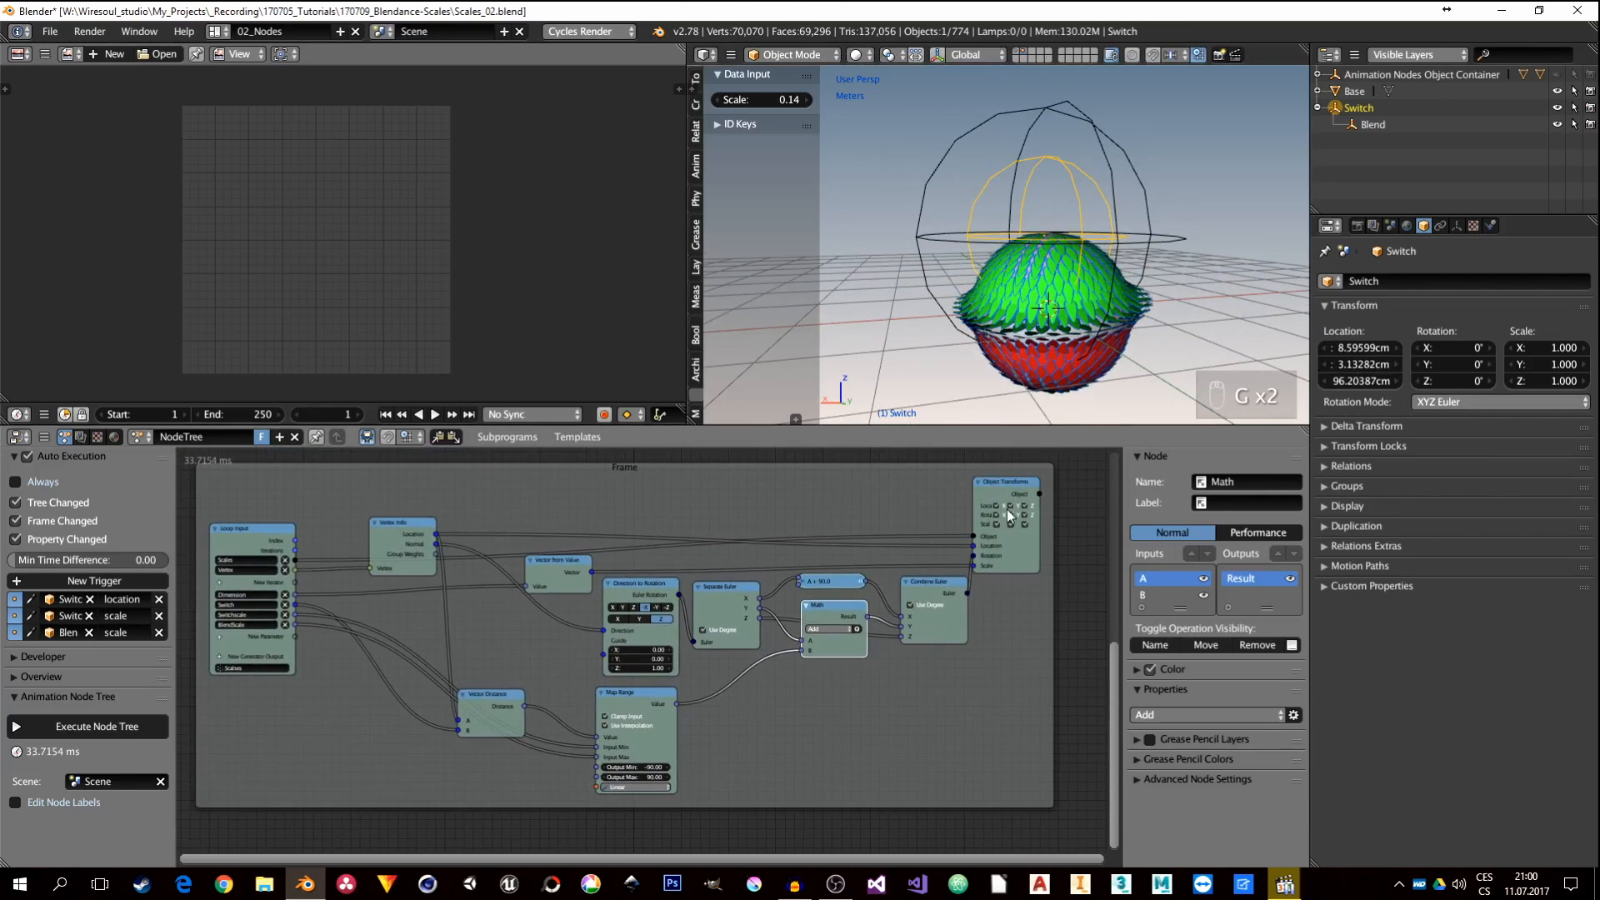
left_click_drag(999, 482, 1050, 514)
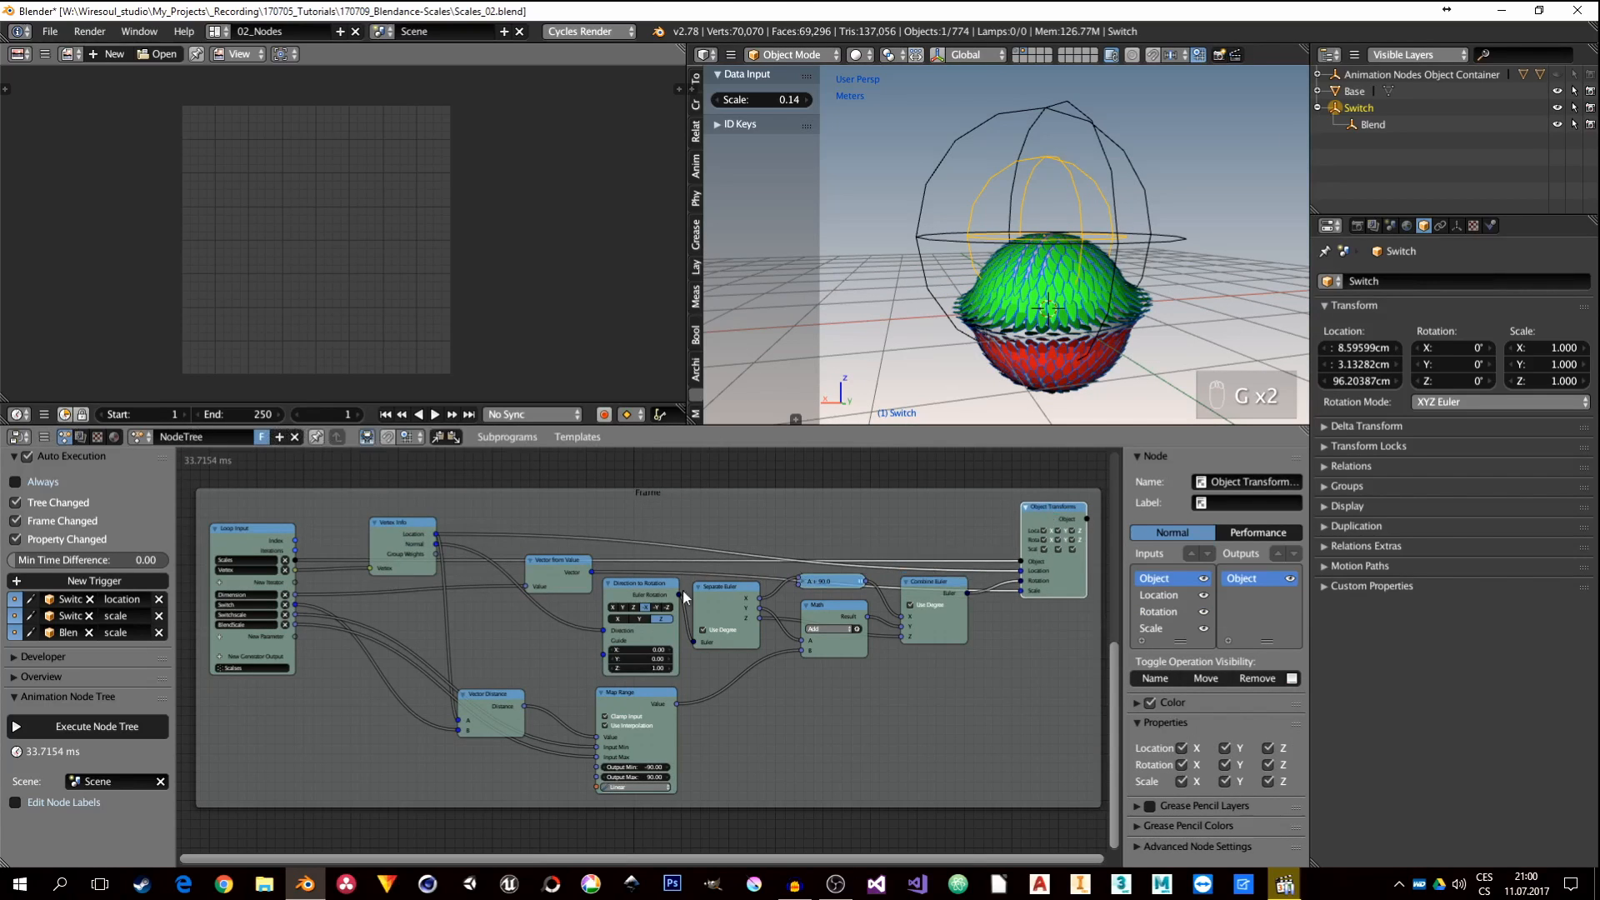
left_click_drag(407, 533, 436, 538)
left_click_drag(522, 692, 575, 668)
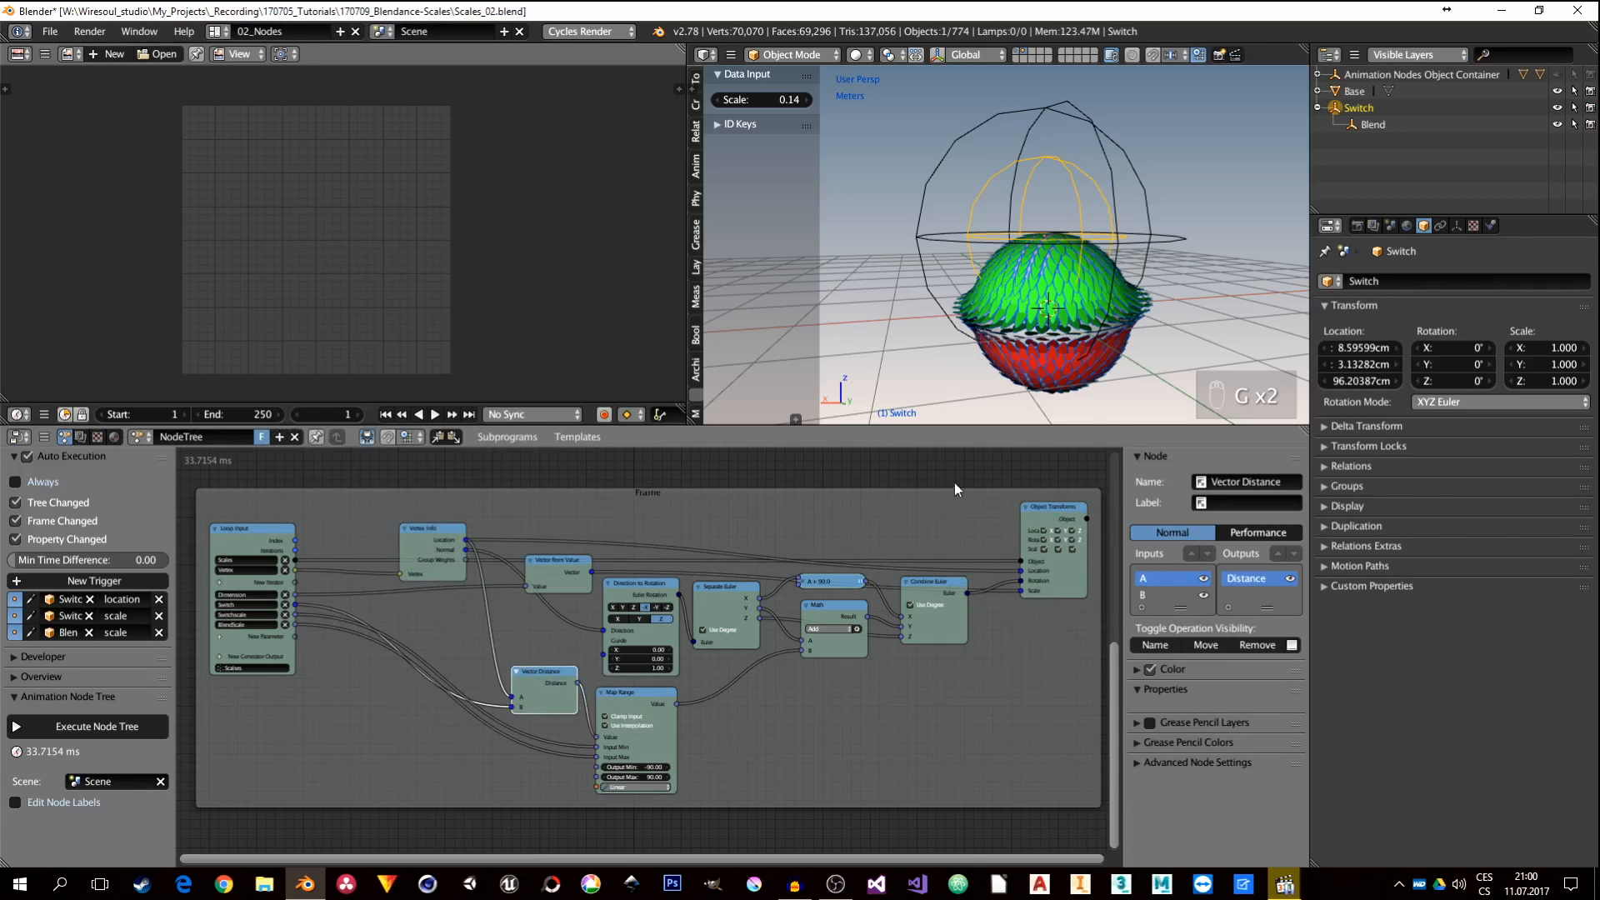
Step: Inspect the scales on the sphere up close and reposition the Vector Distance and Map Range nodes
scroll(1150, 311, "up", 5)
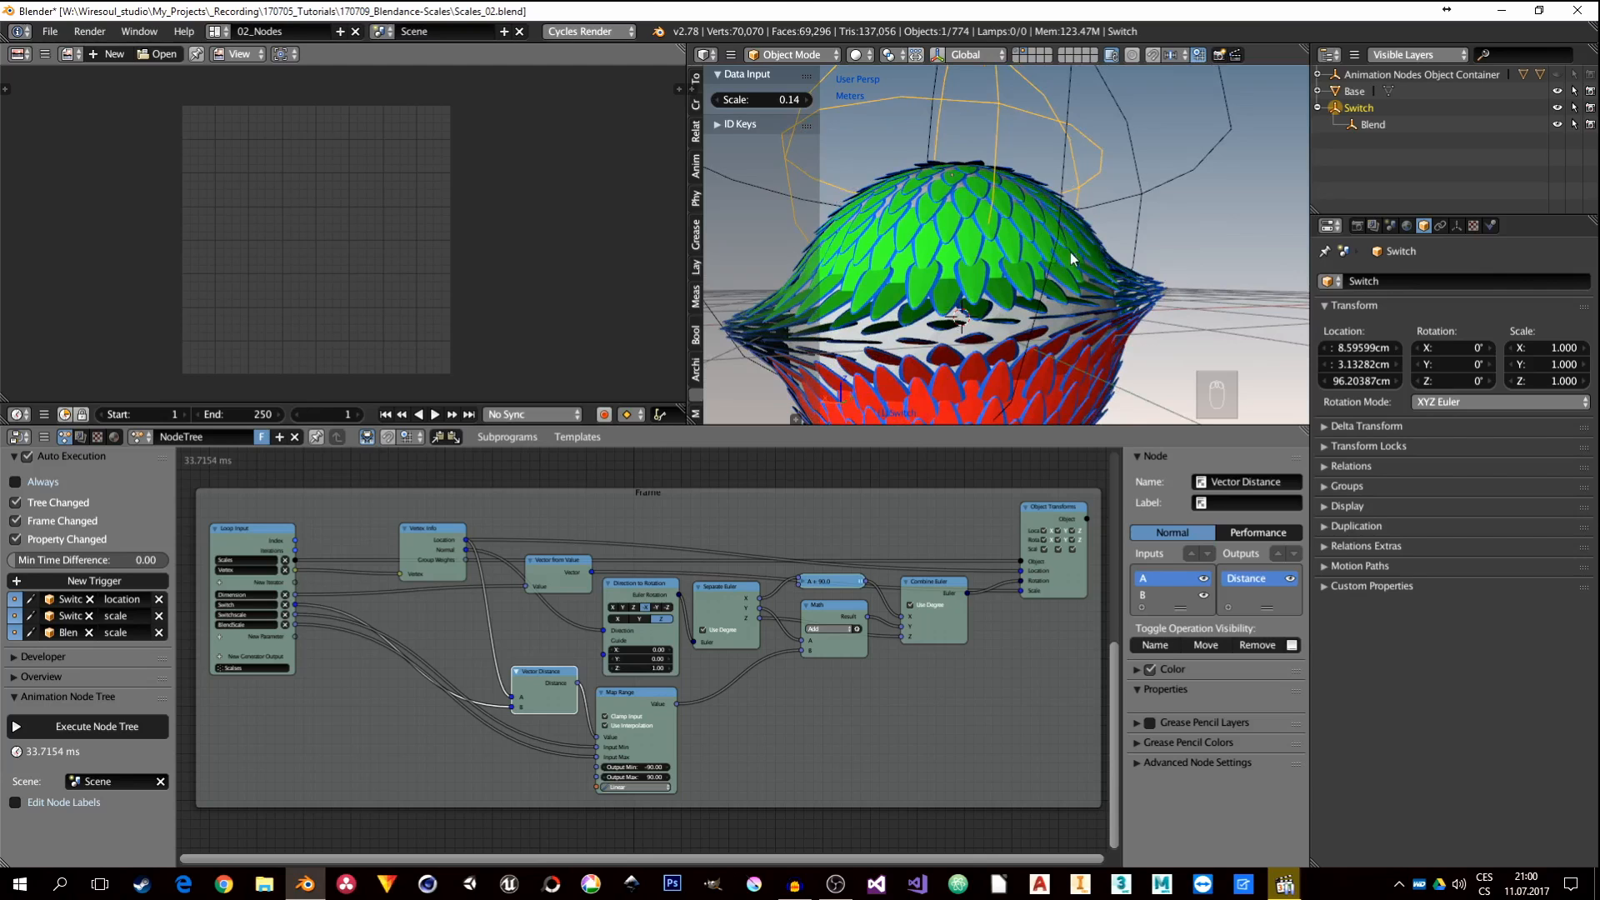
scroll(1078, 217, "down", 3)
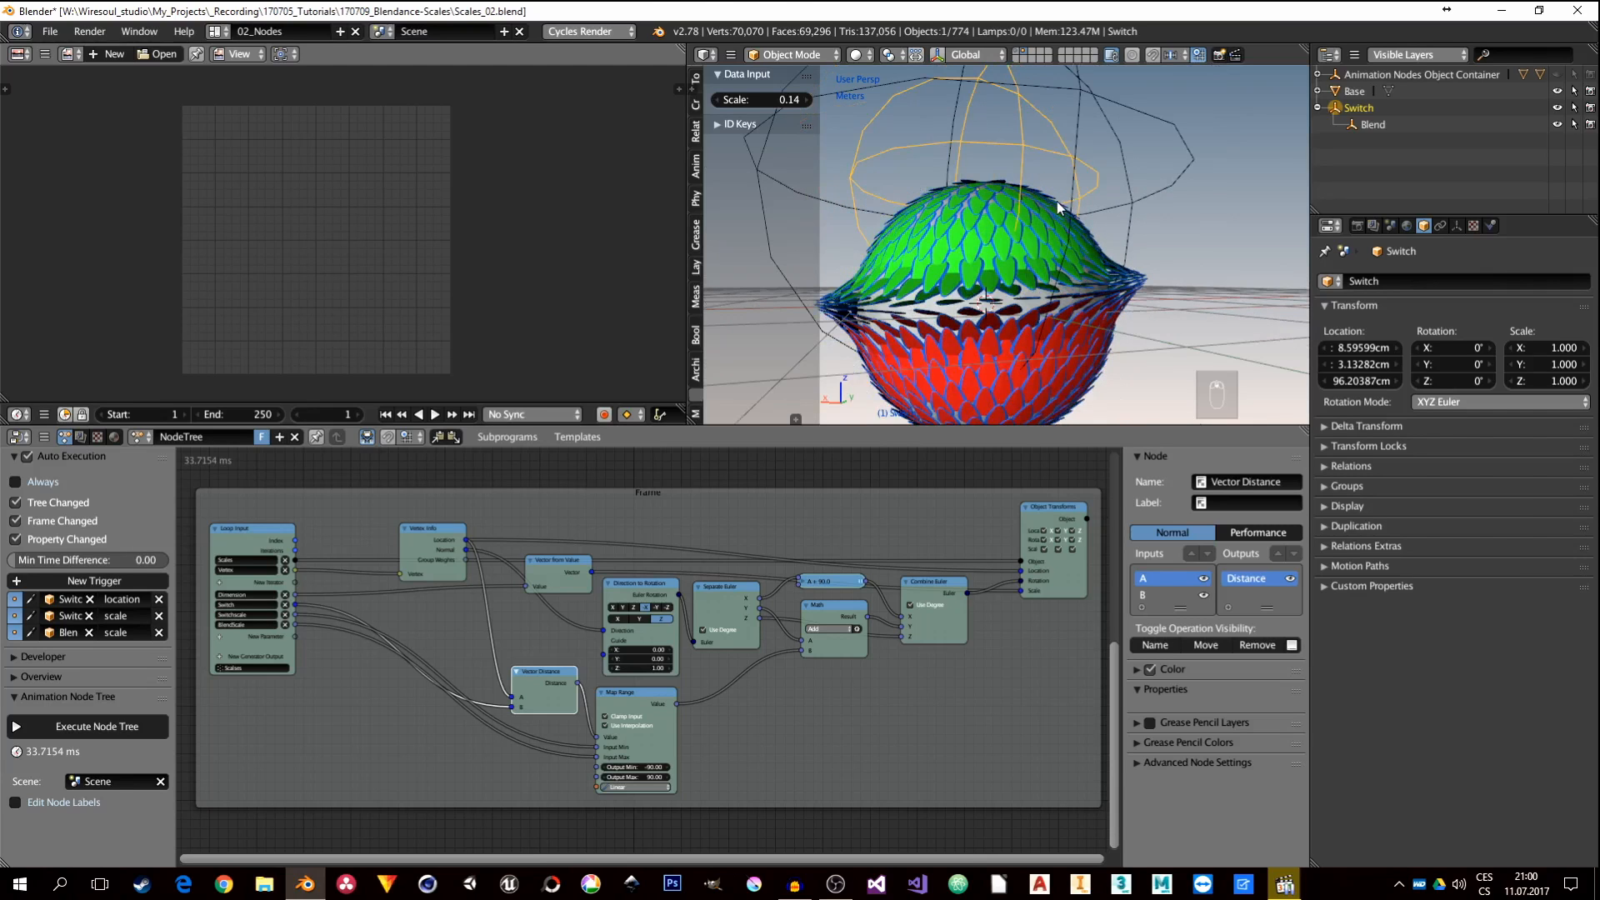
scroll(634, 704, "up", 2)
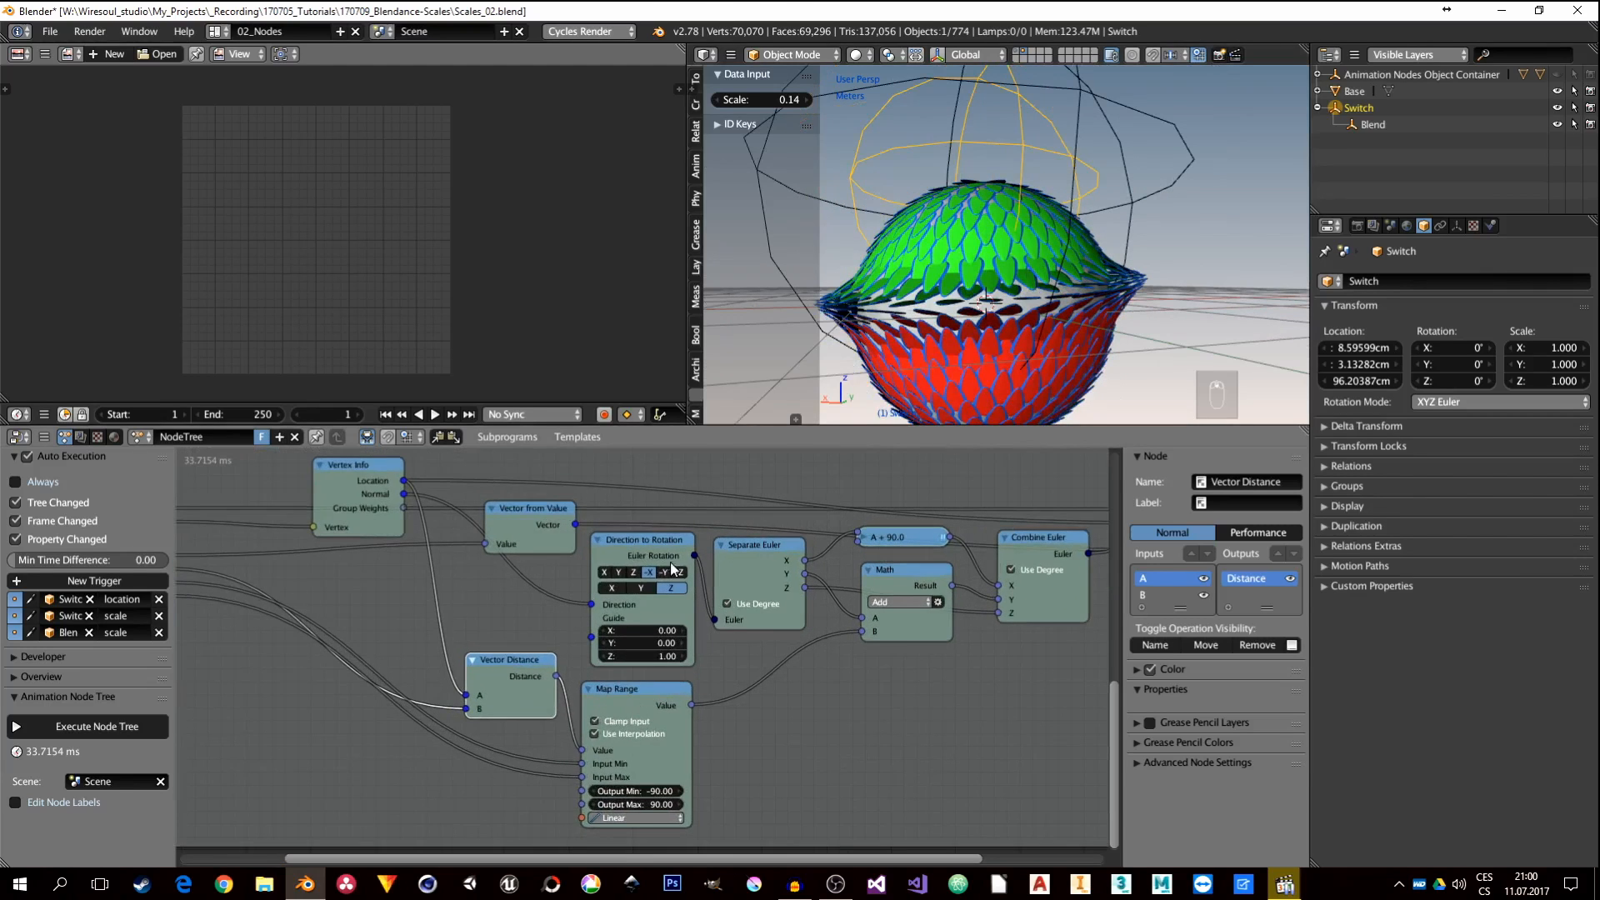
middle_click_drag(770, 706, 837, 641)
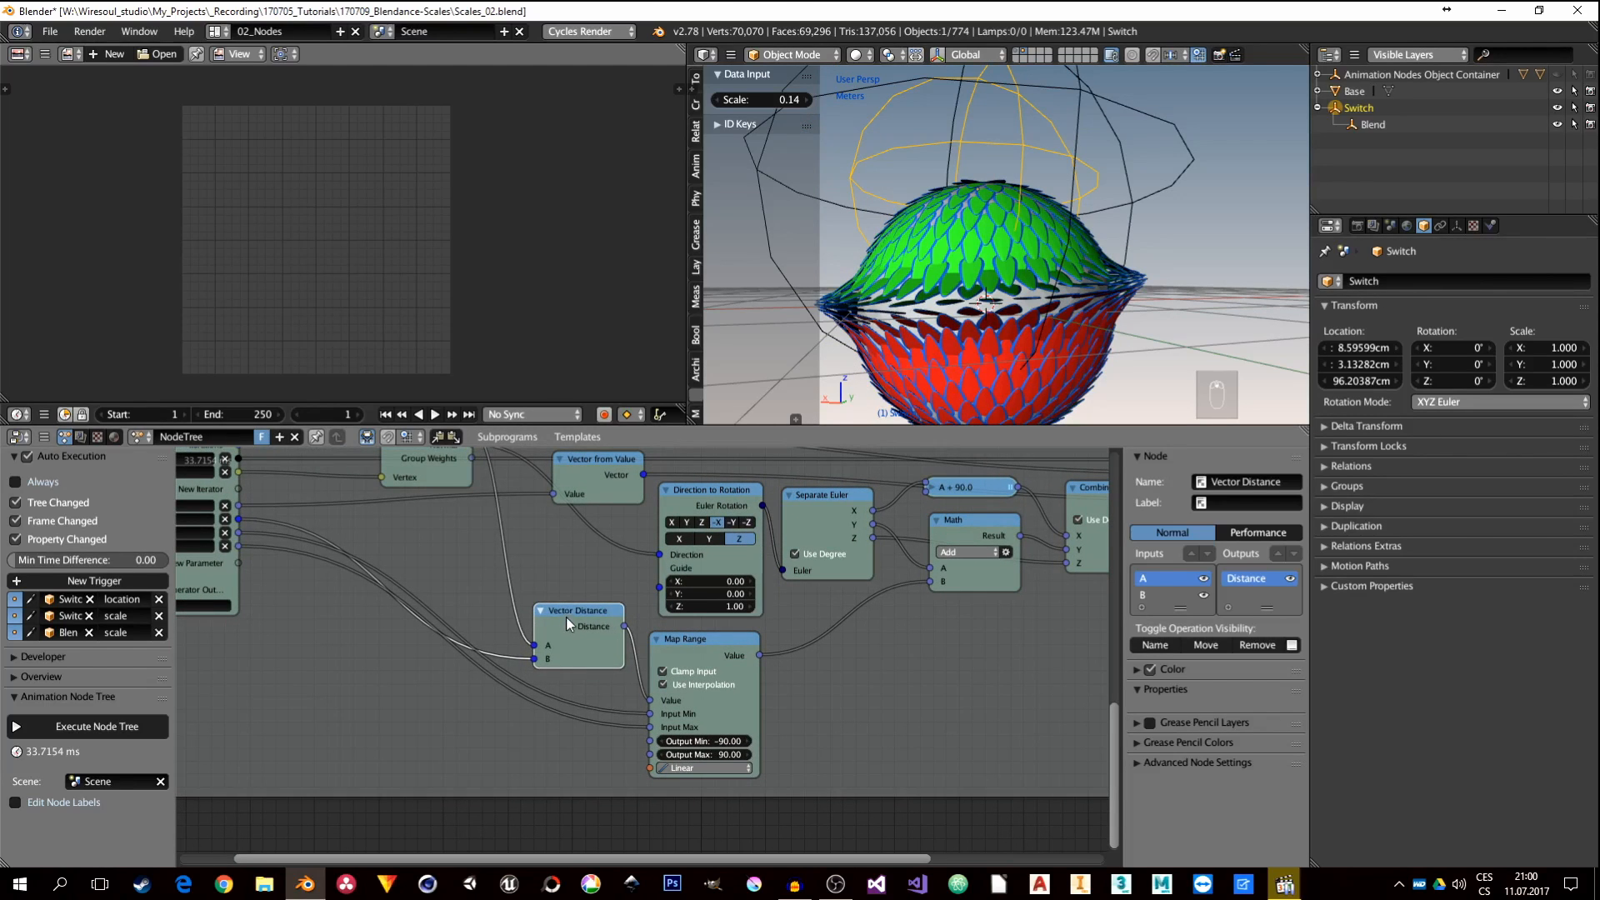
left_click_drag(567, 617, 519, 604)
left_click_drag(697, 645, 691, 629)
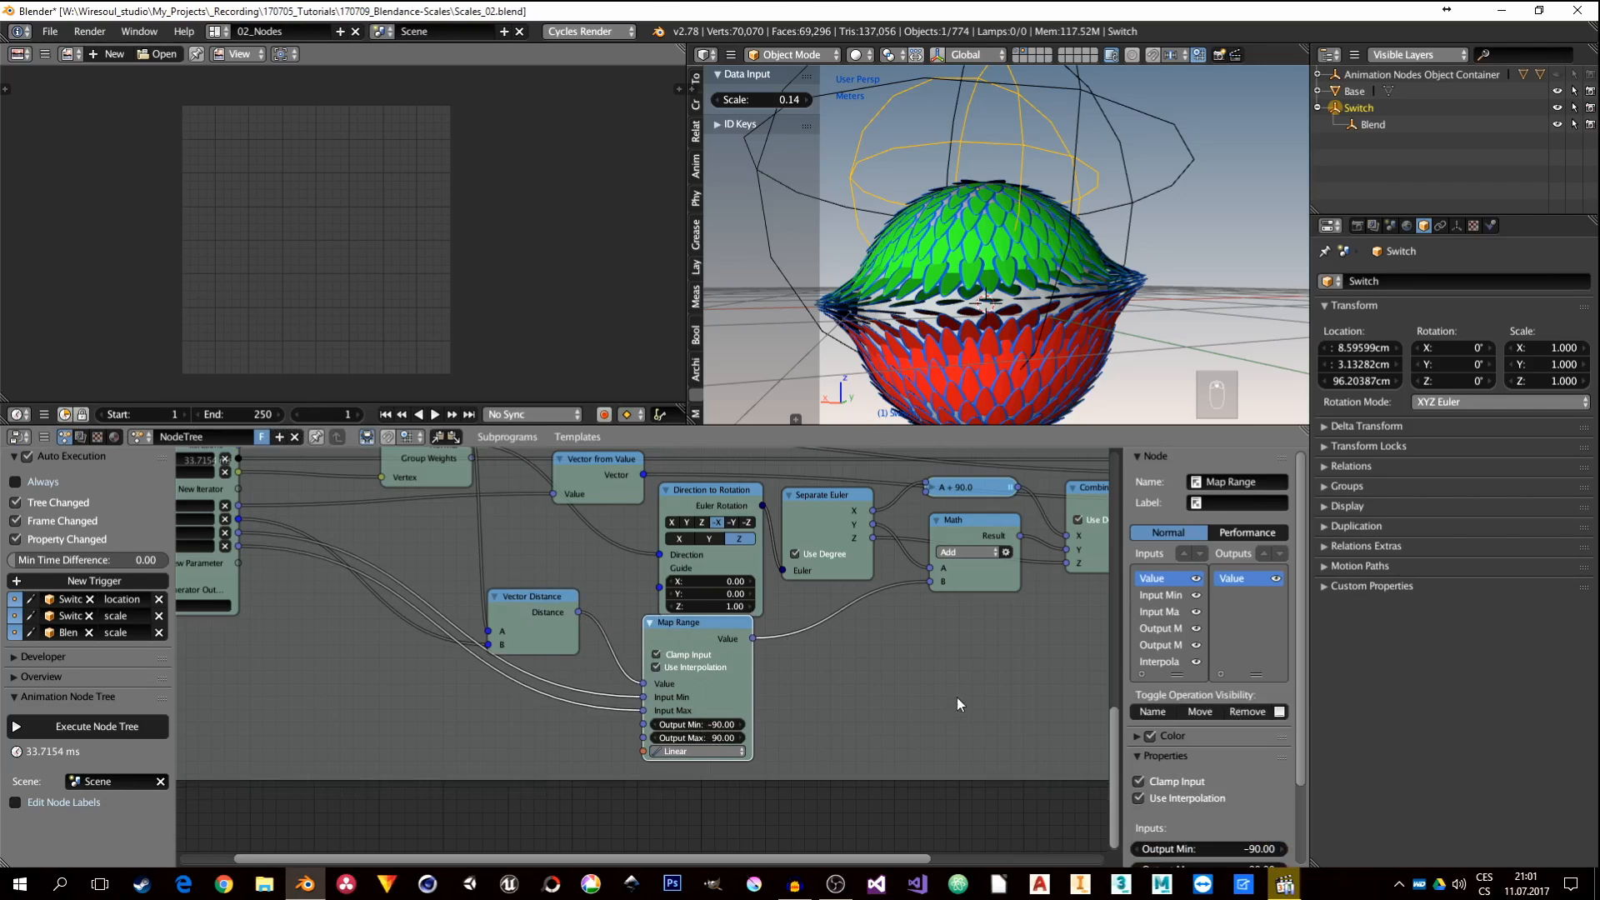
Step: Select a single green scale near the sphere's seam and show its modifier stack with the Simple Deform Bend settings
middle_click_drag(799, 658, 668, 677)
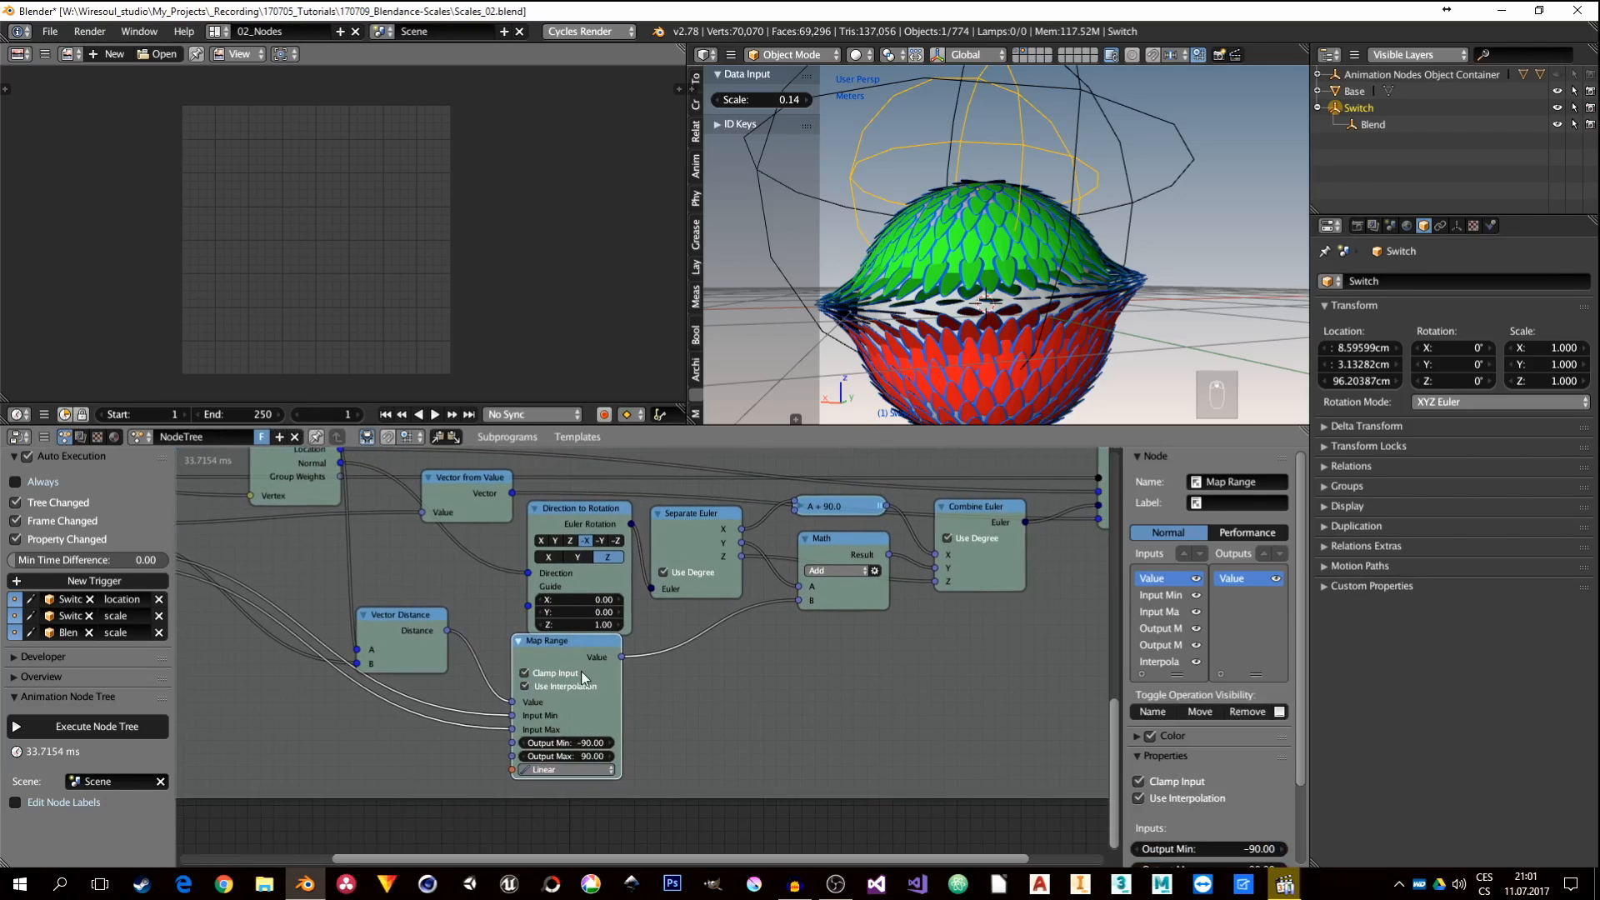
right_click(1070, 272)
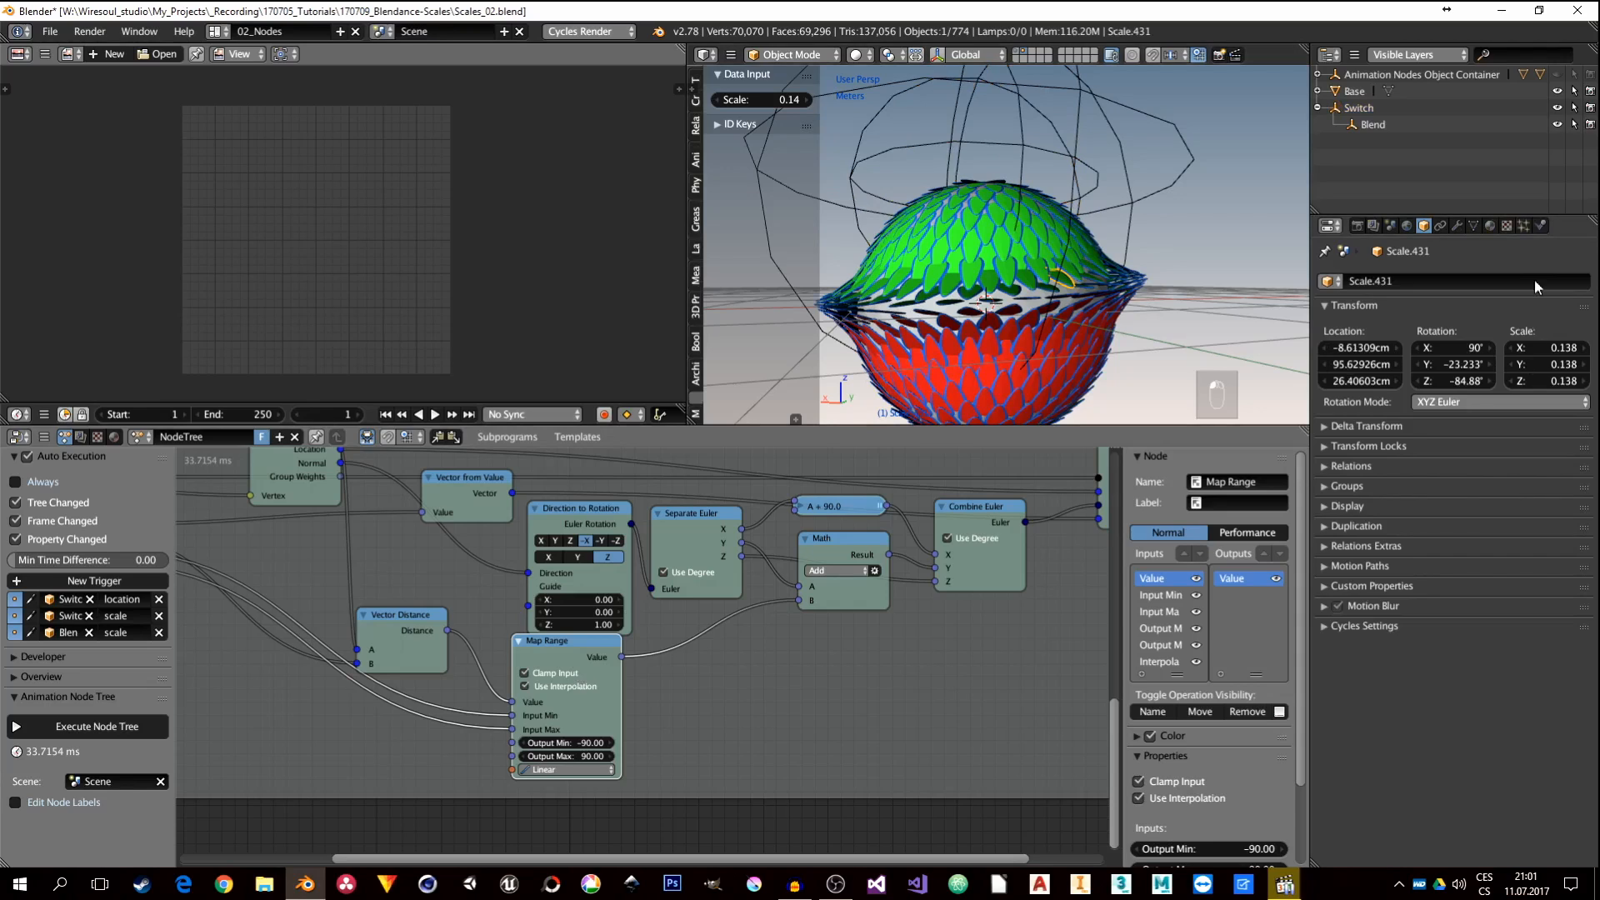
left_click(1458, 225)
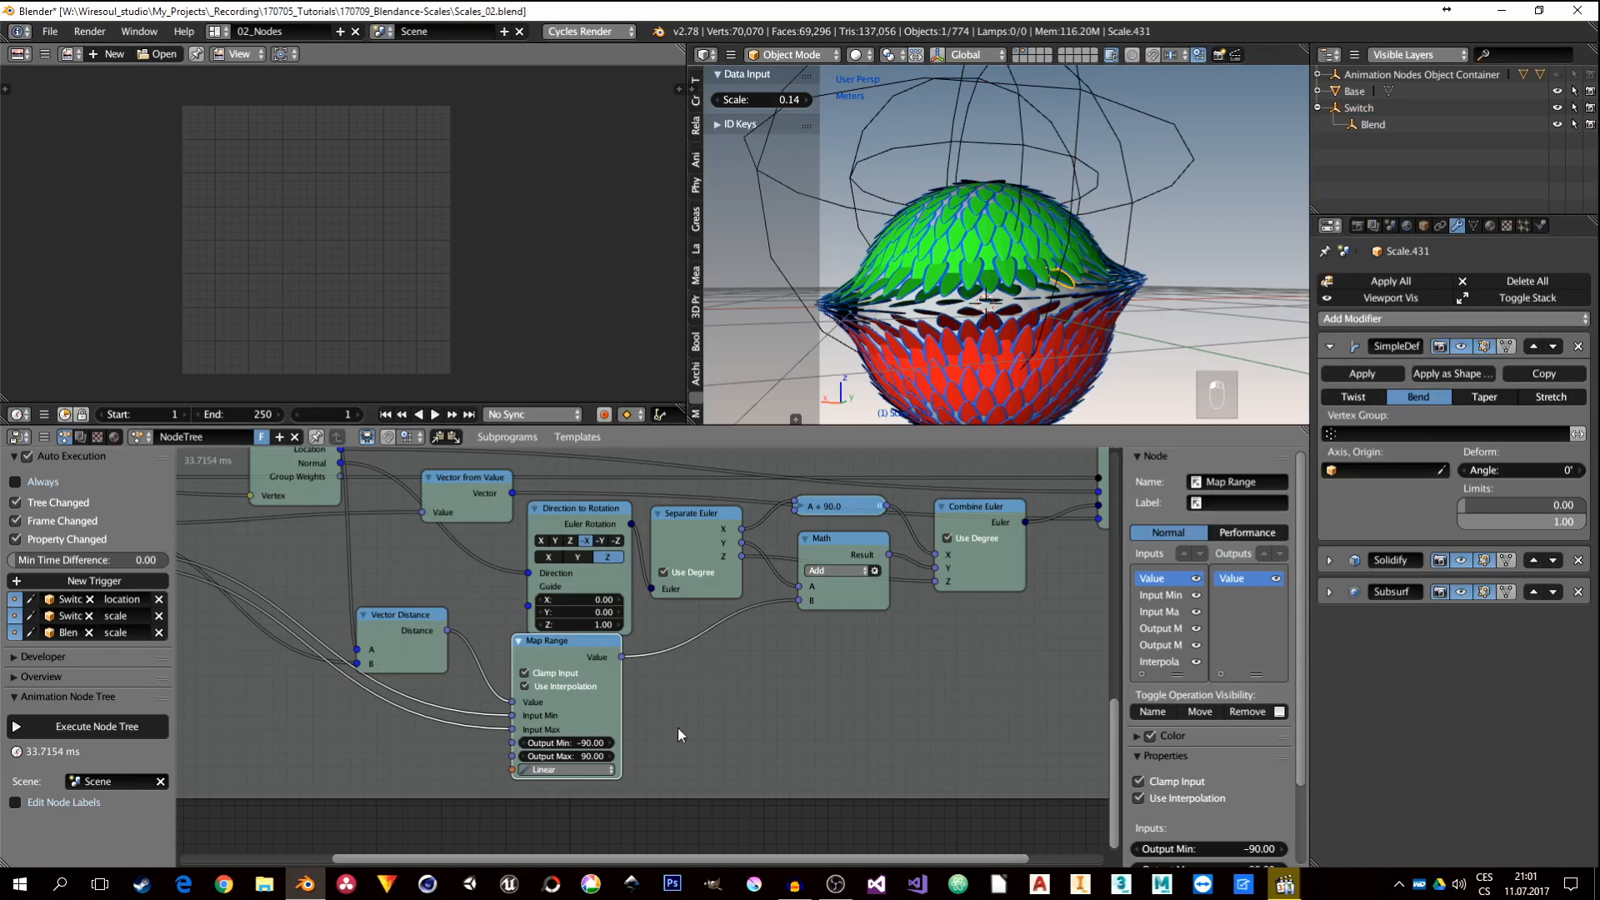
middle_click_drag(785, 716, 748, 714)
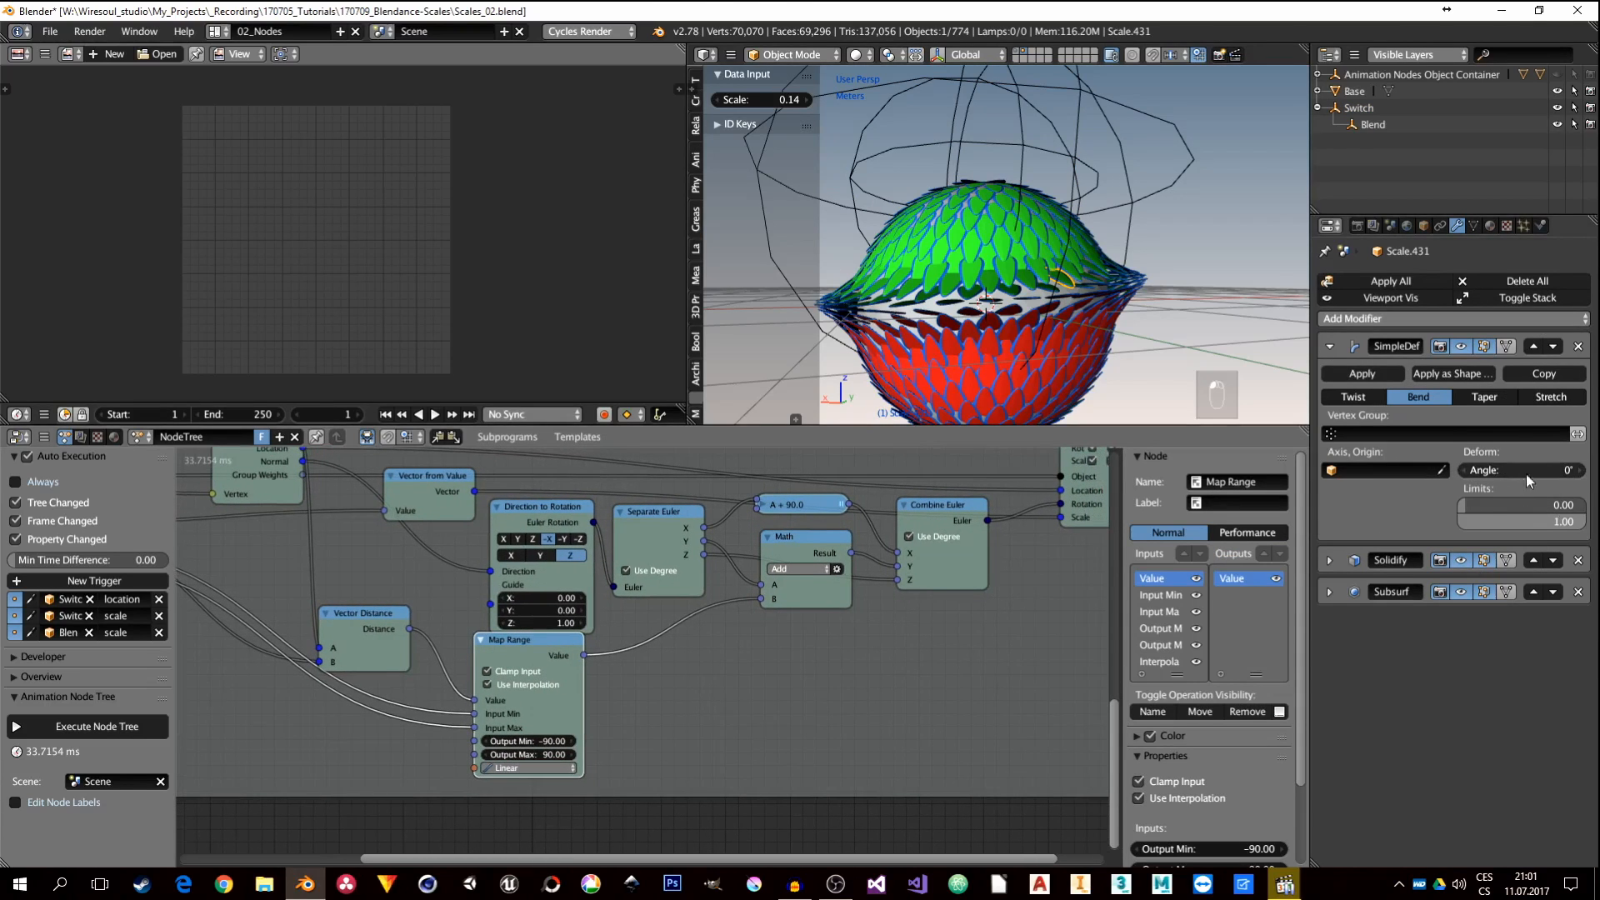
key("shift+a")
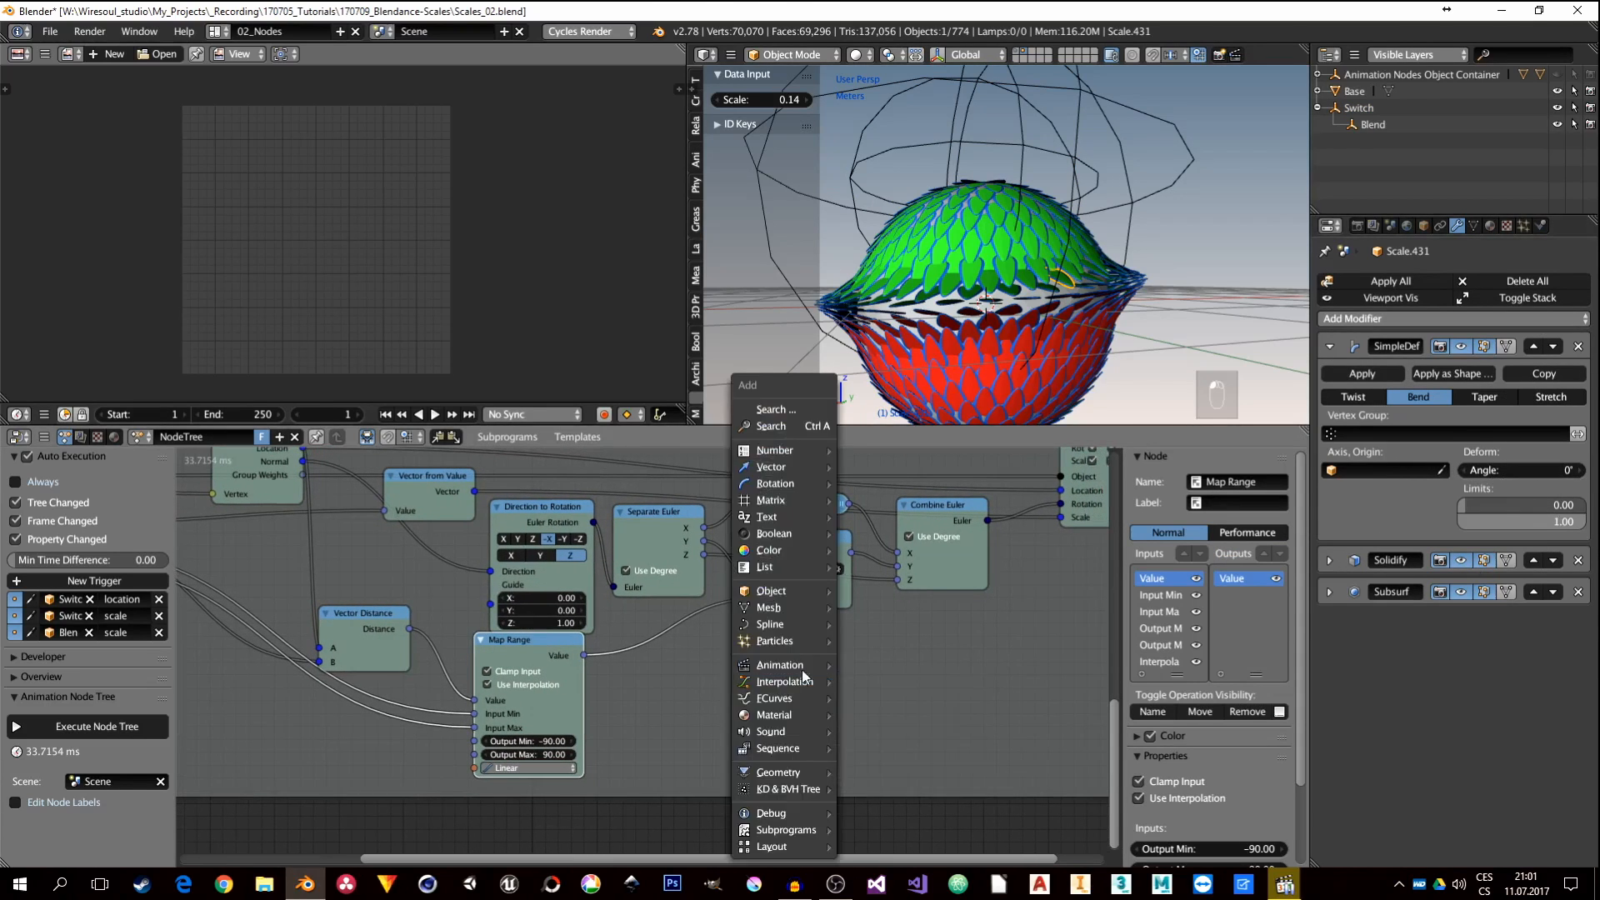
mouse_move(781, 592)
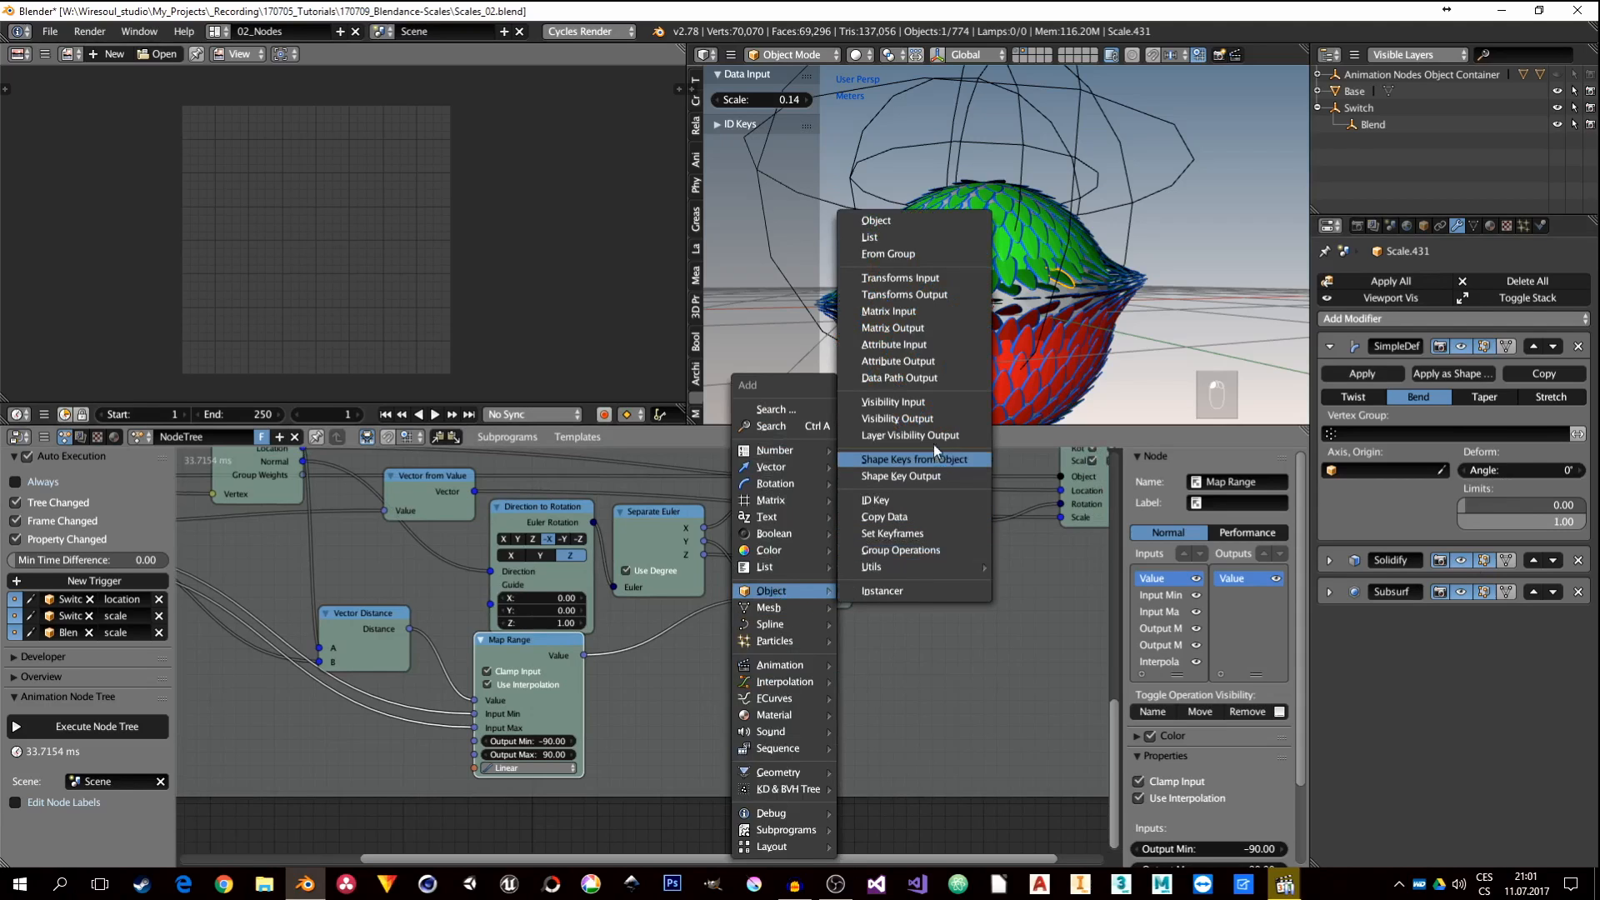
left_click(907, 380)
scroll(900, 693, "up", 2)
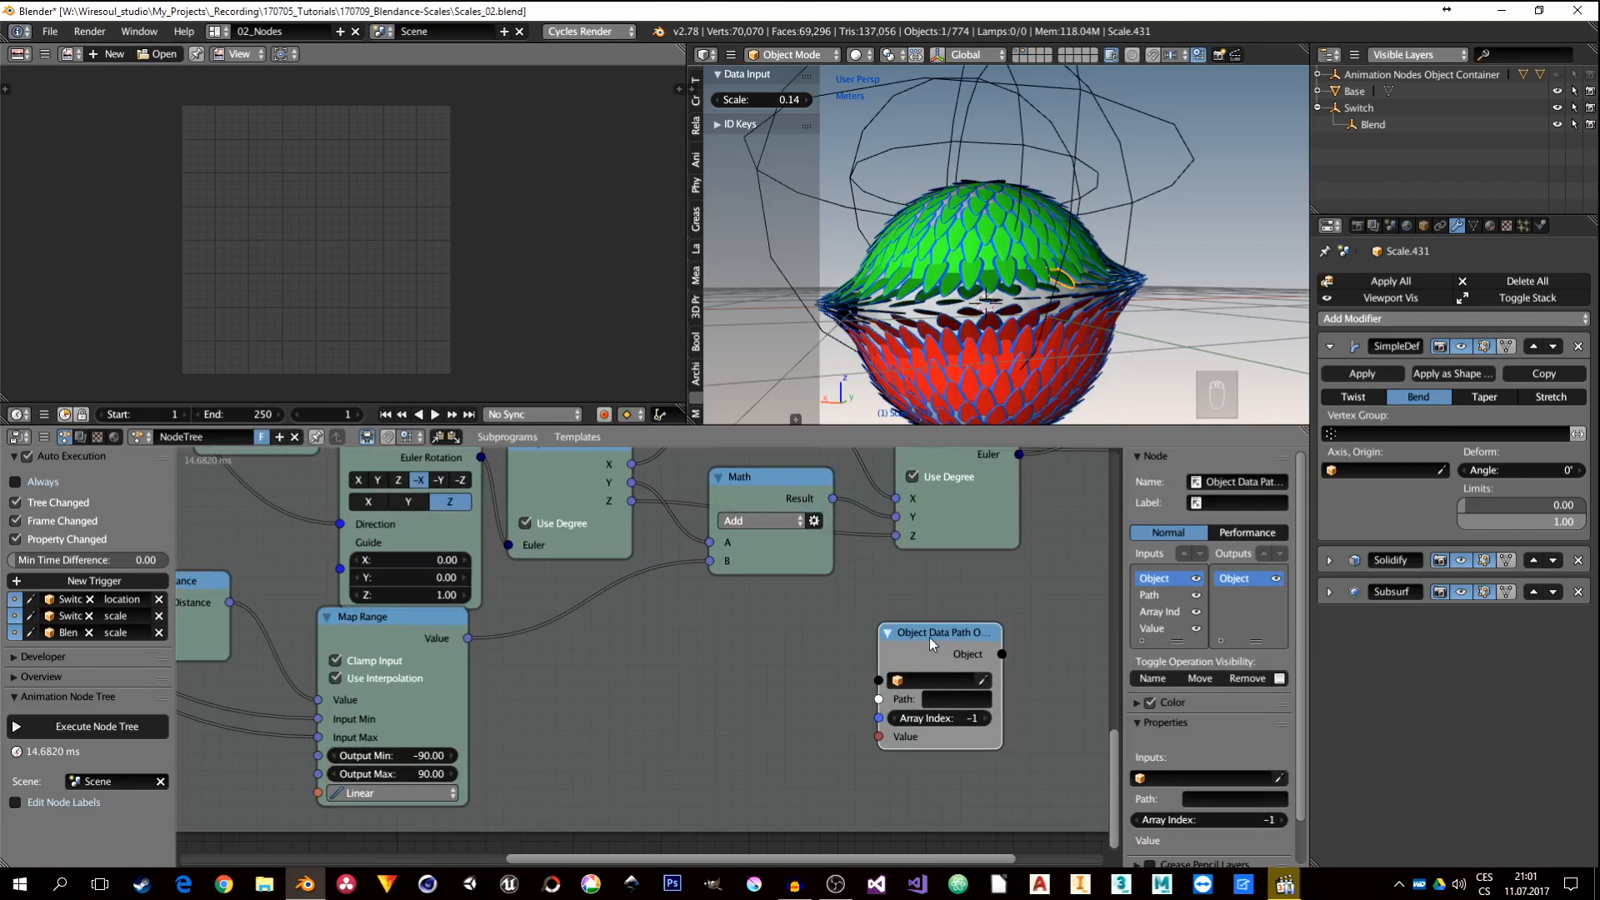
key("x")
Step: Add an Object Attribute Output node in the free space below the Combine Euler node
key("shift+a")
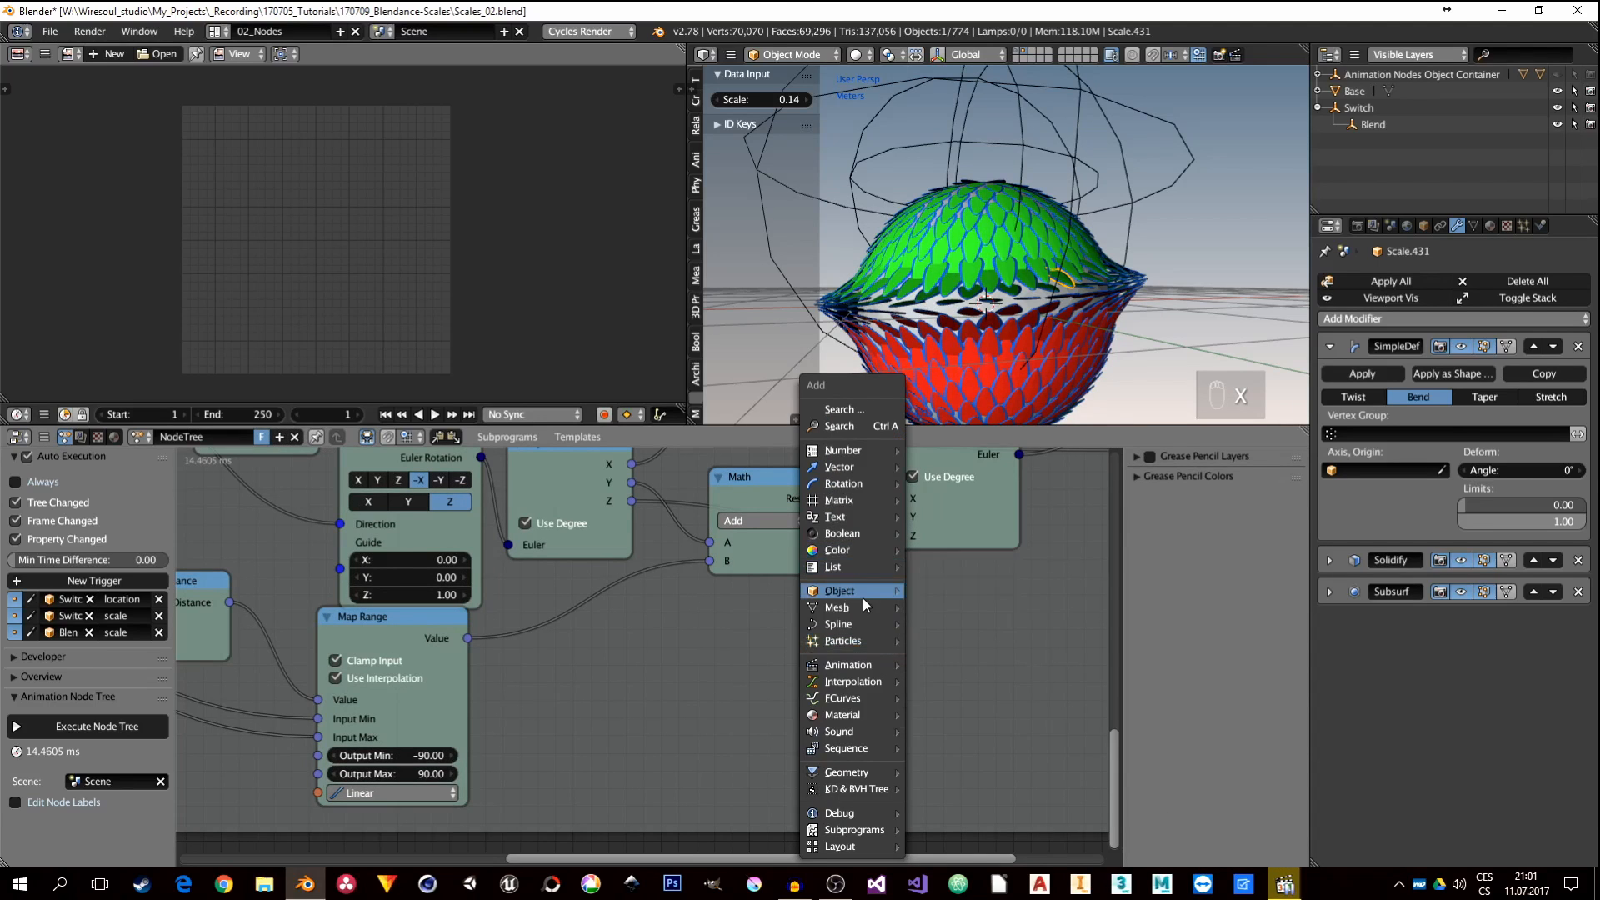
mouse_move(864, 593)
left_click(980, 359)
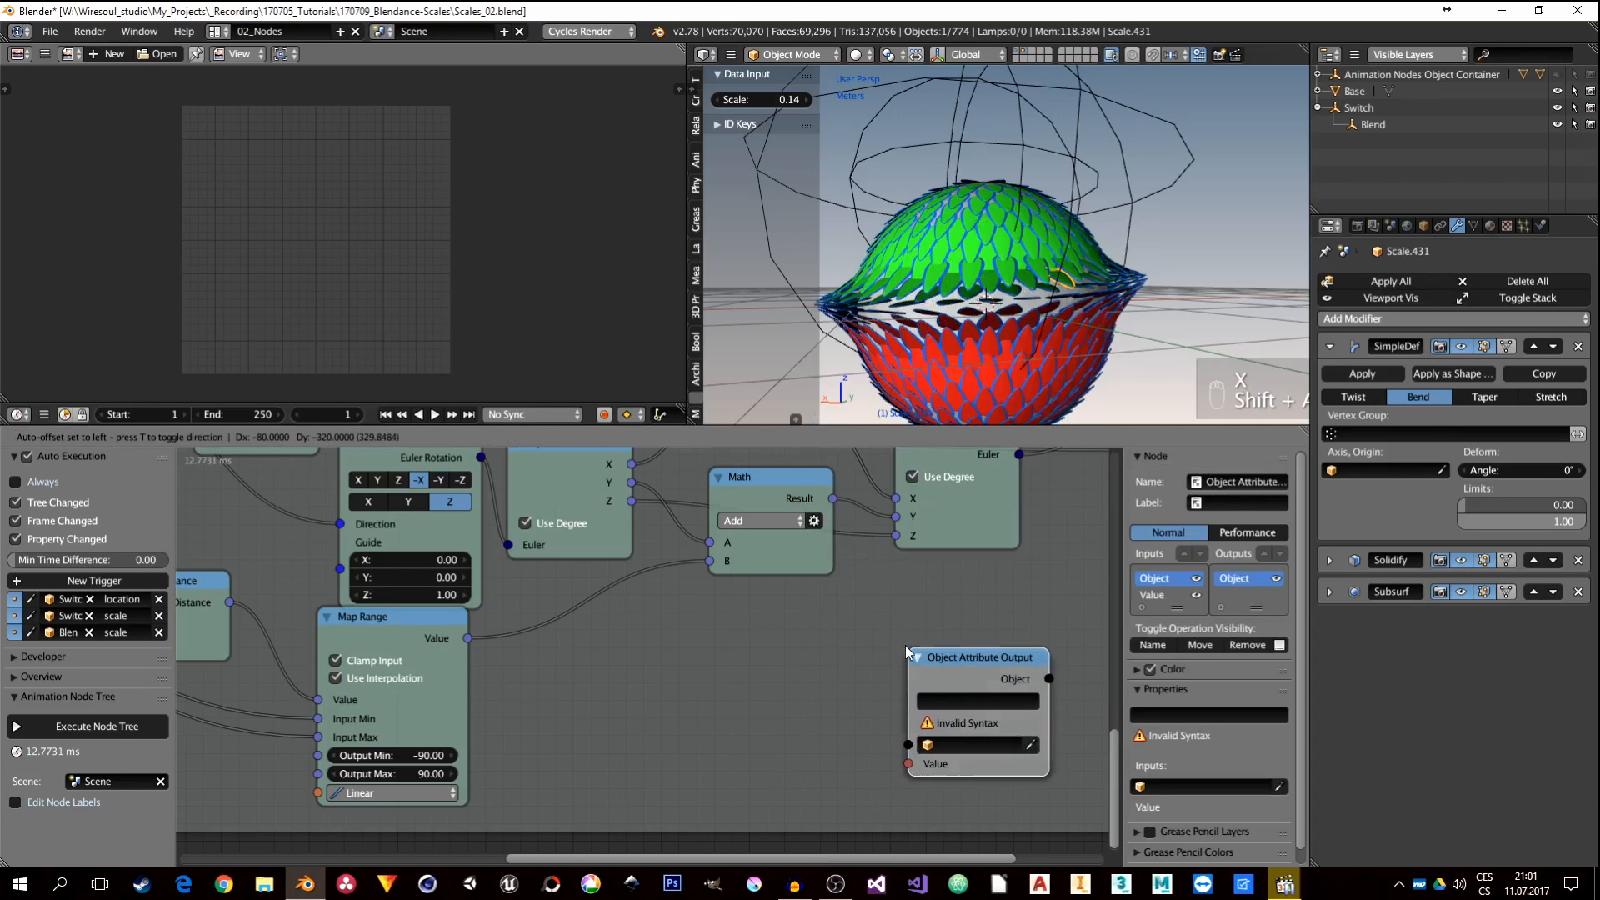
left_click(905, 645)
scroll(913, 757, "down", 4)
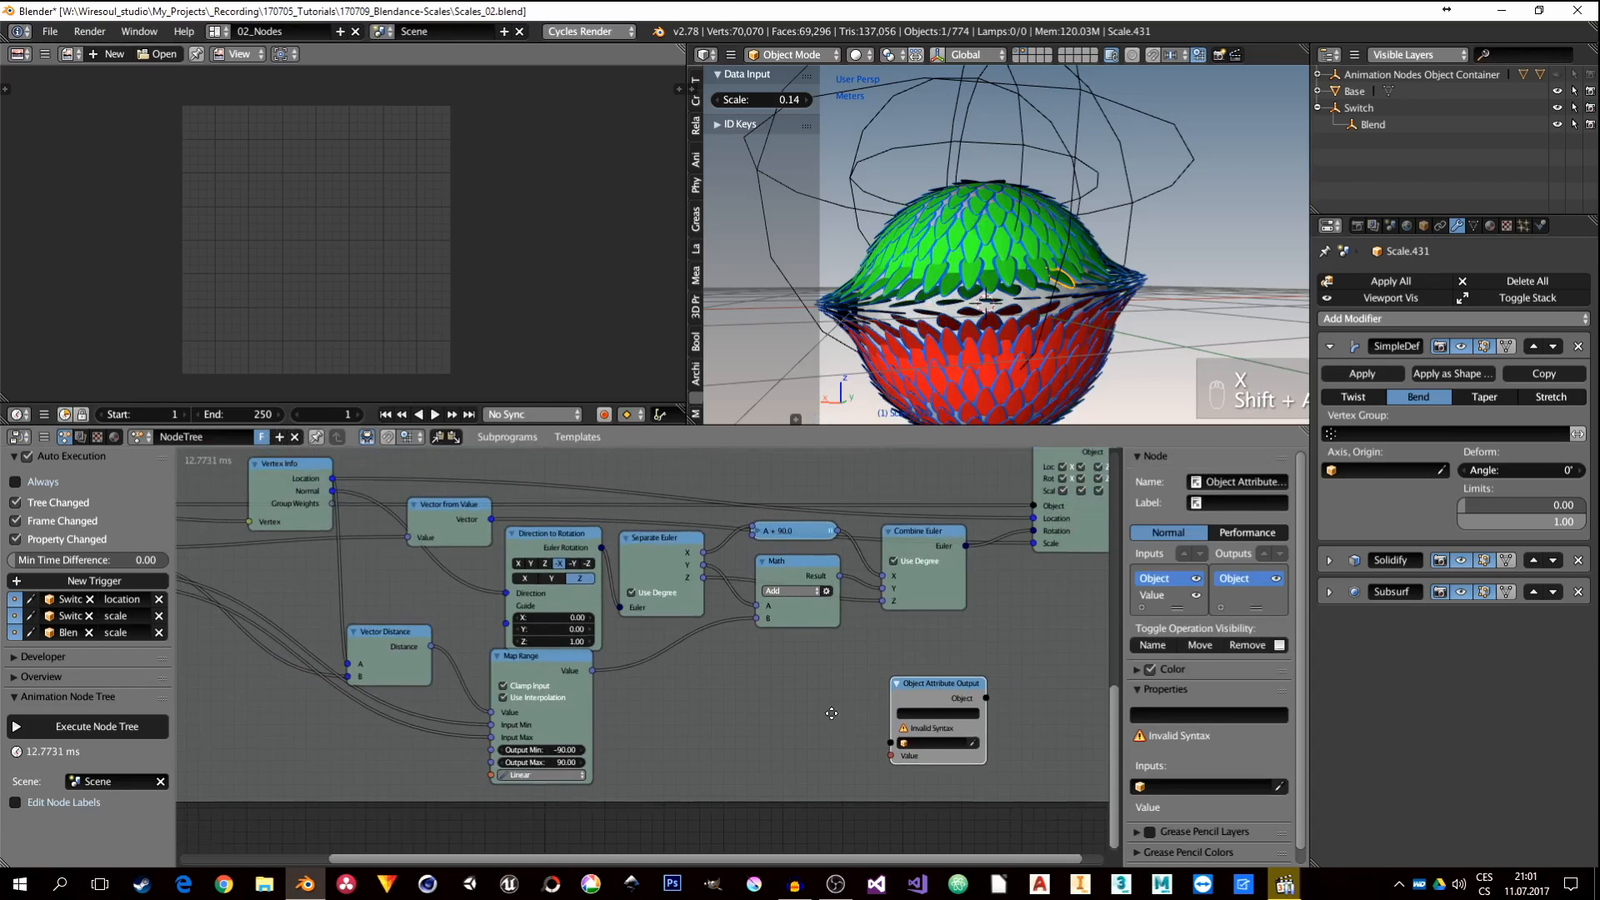
Step: Delete the Object Attribute Output node and add a fresh one in the free space below the Object Transforms Output node
middle_click_drag(831, 713, 889, 724)
scroll(779, 719, "down", 1)
mouse_move(929, 729)
left_mouse_down()
mouse_move(918, 517)
mouse_move(978, 722)
mouse_move(945, 680)
mouse_move(920, 700)
left_mouse_up()
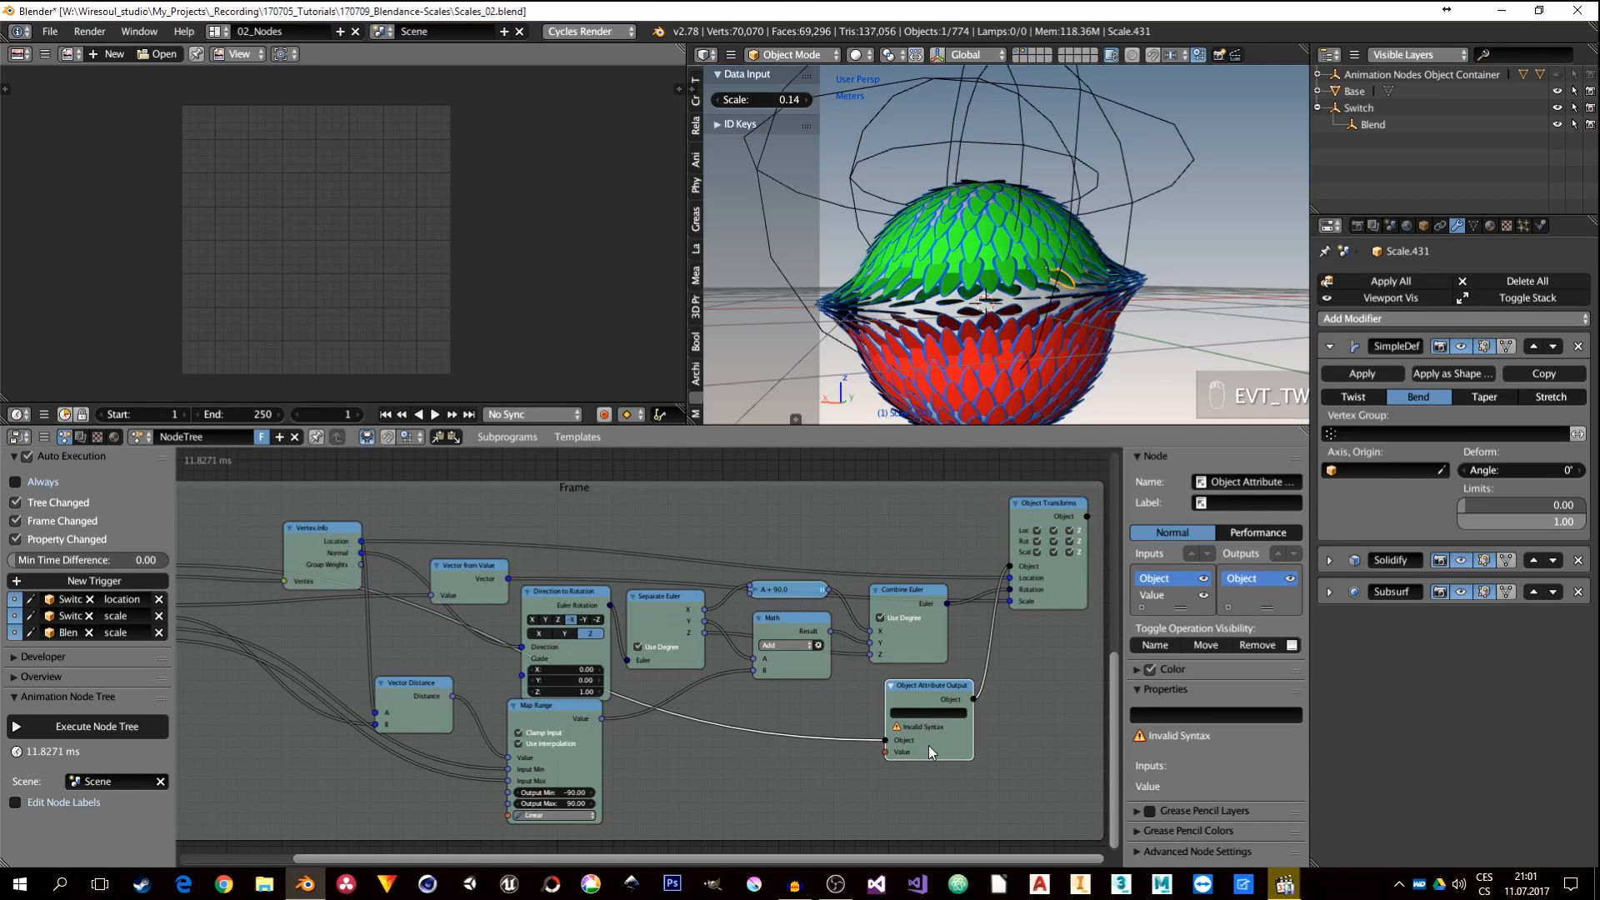
key("x")
key("shift+a")
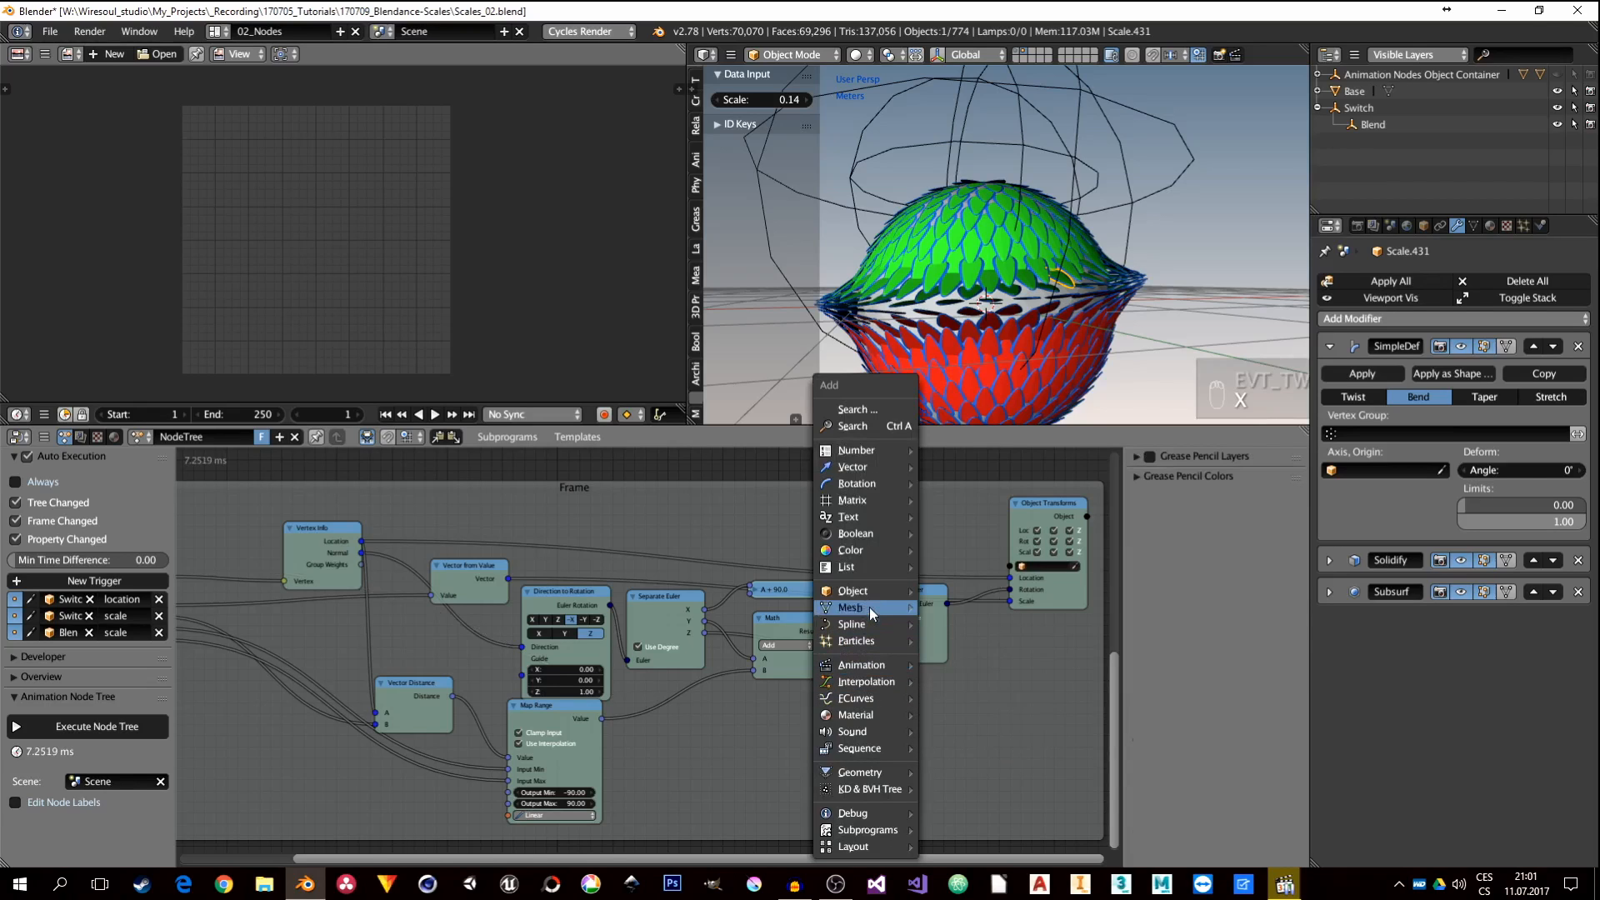
mouse_move(868, 590)
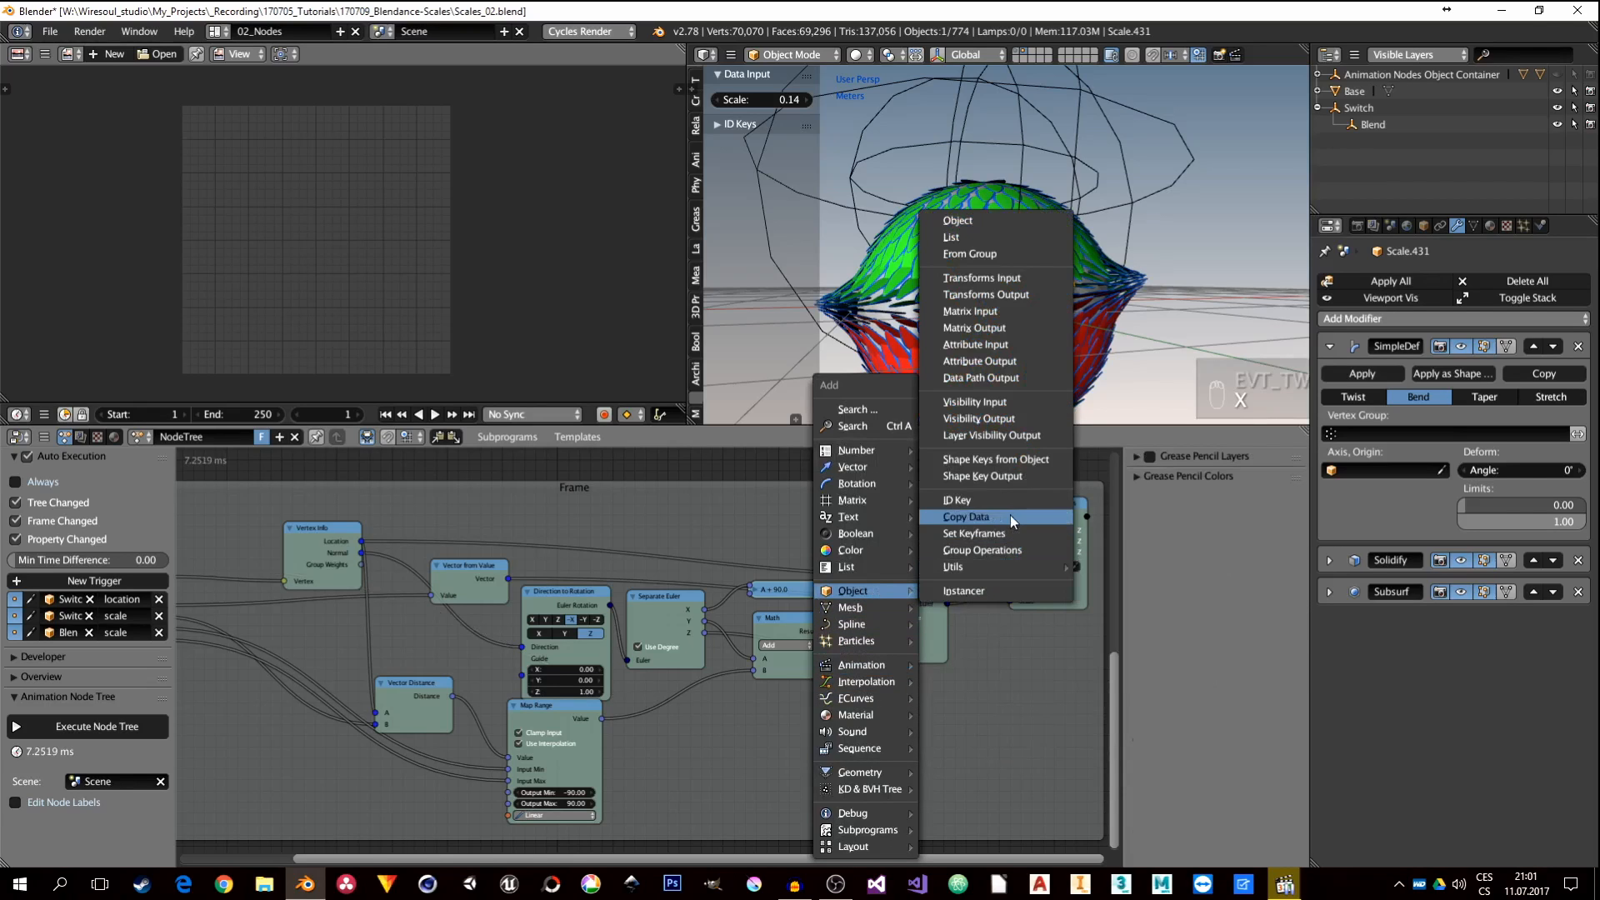
left_click(1013, 361)
left_click(955, 690)
Step: Reconnect the loop input's object to the Object input of the Object Transforms Output node
middle_click_drag(532, 638, 570, 647)
scroll(570, 647, "down", 1)
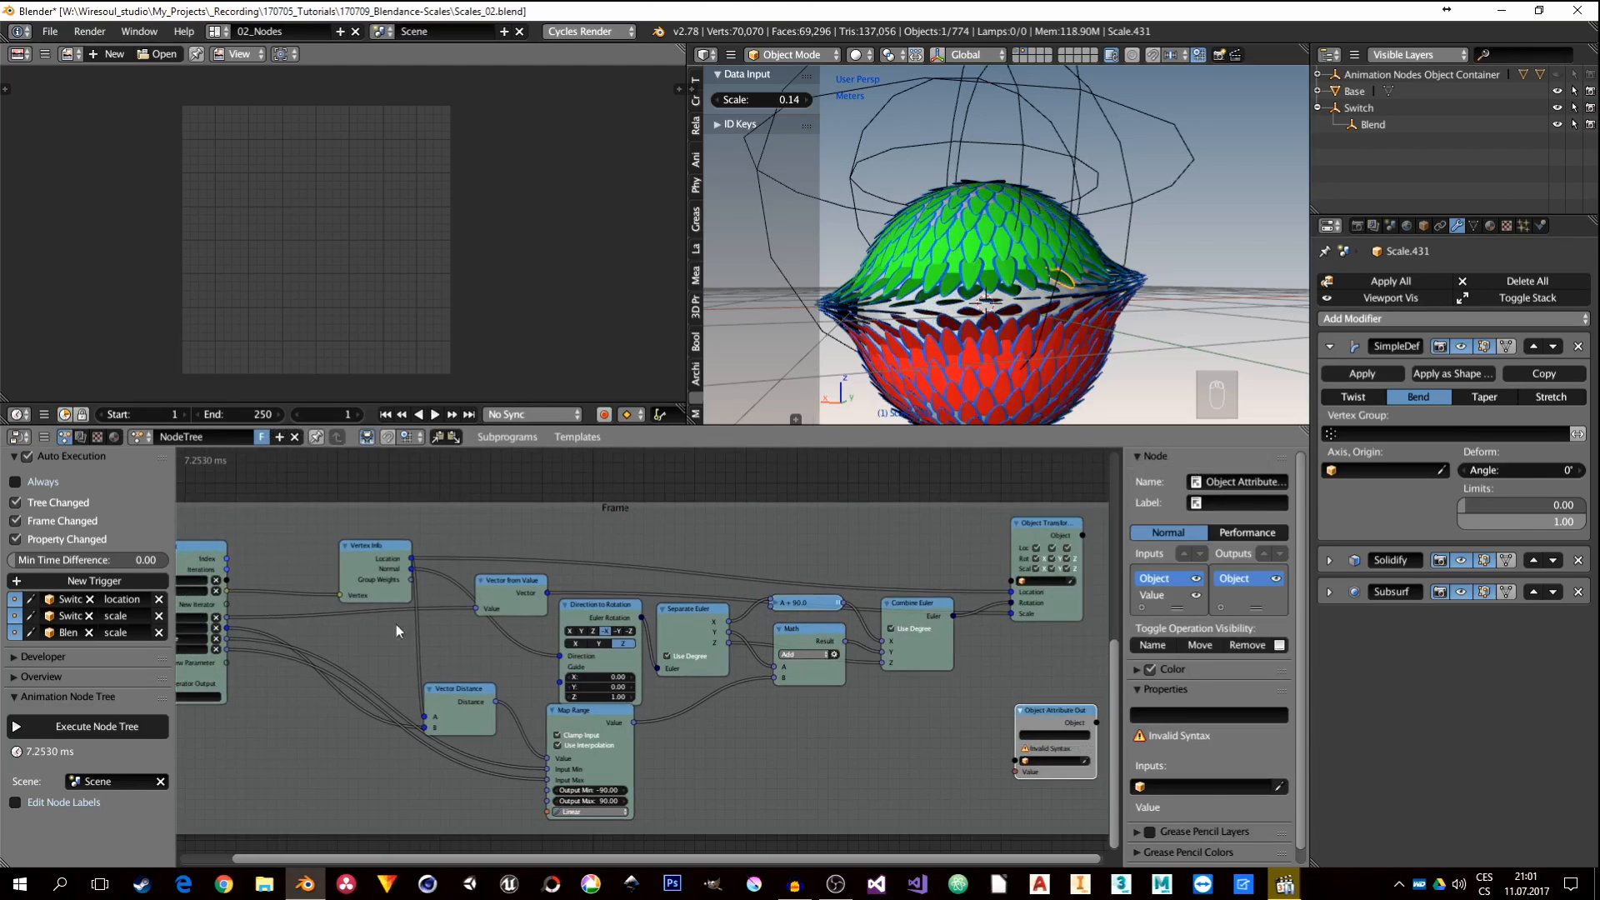
left_click_drag(223, 577, 1011, 581)
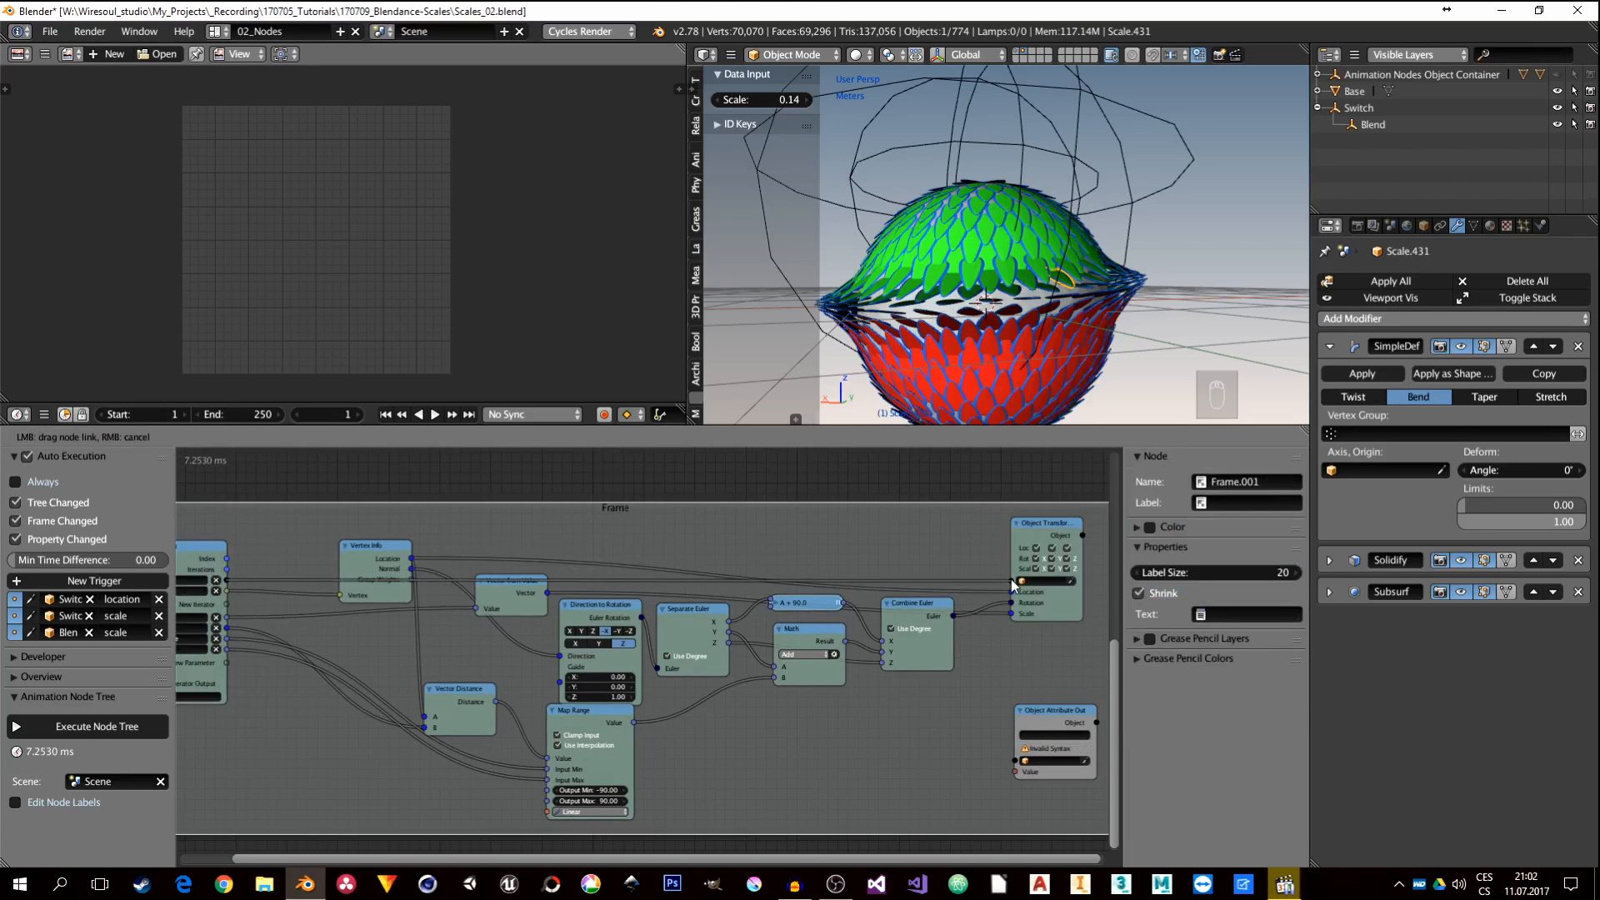
middle_click_drag(1052, 619, 830, 617)
Step: Place the Object Attribute Output node beside Object Transforms Output and feed it that node's Object output
left_click_drag(825, 720, 965, 573)
scroll(907, 570, "up", 5)
left_click_drag(841, 516, 948, 630)
mouse_move(990, 566)
left_mouse_down()
mouse_move(942, 563)
mouse_move(980, 569)
left_mouse_up()
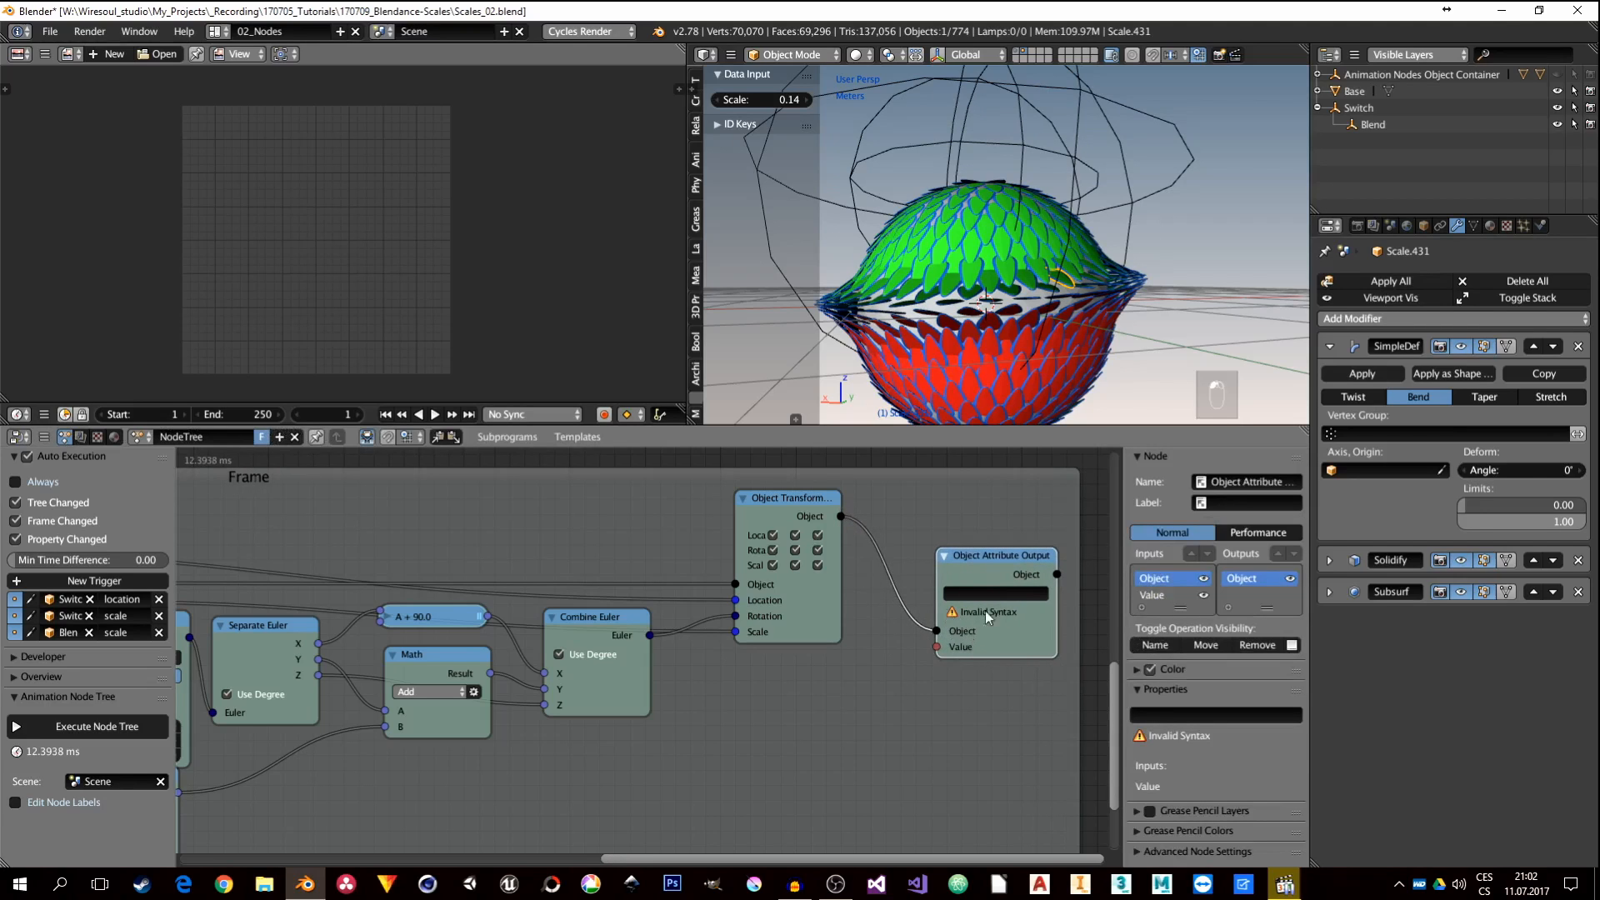
Step: Copy the data path of the Simple Deform Angle and enter modifiers["SimpleDeform"].angle as the Object Attribute Output's attribute
right_click(1517, 472)
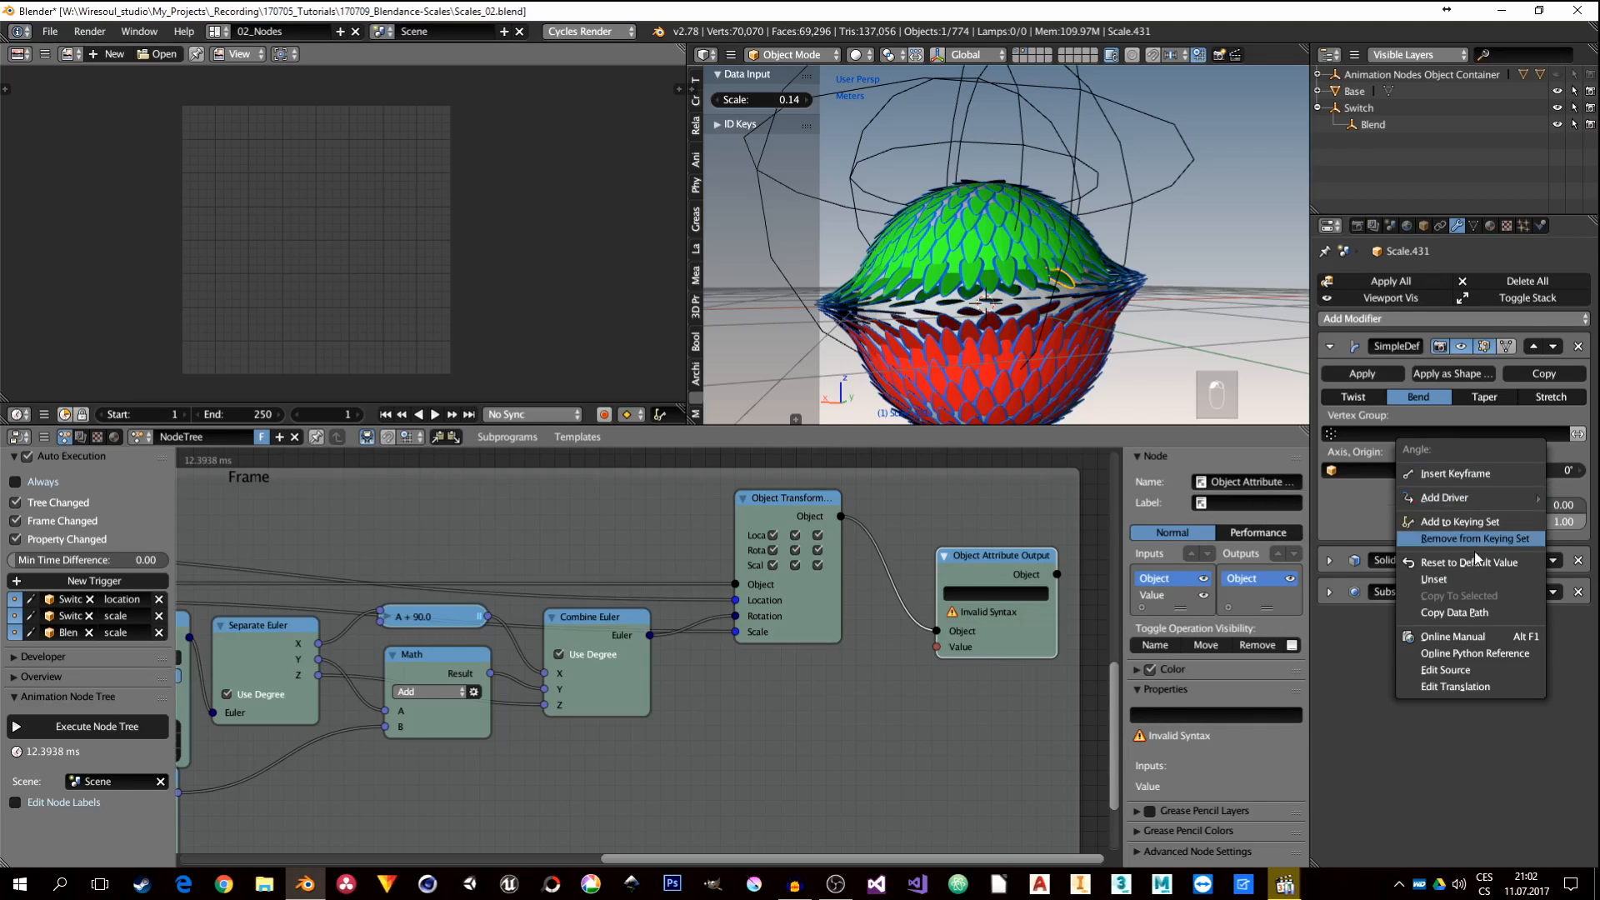
left_click(1456, 613)
left_click(992, 593)
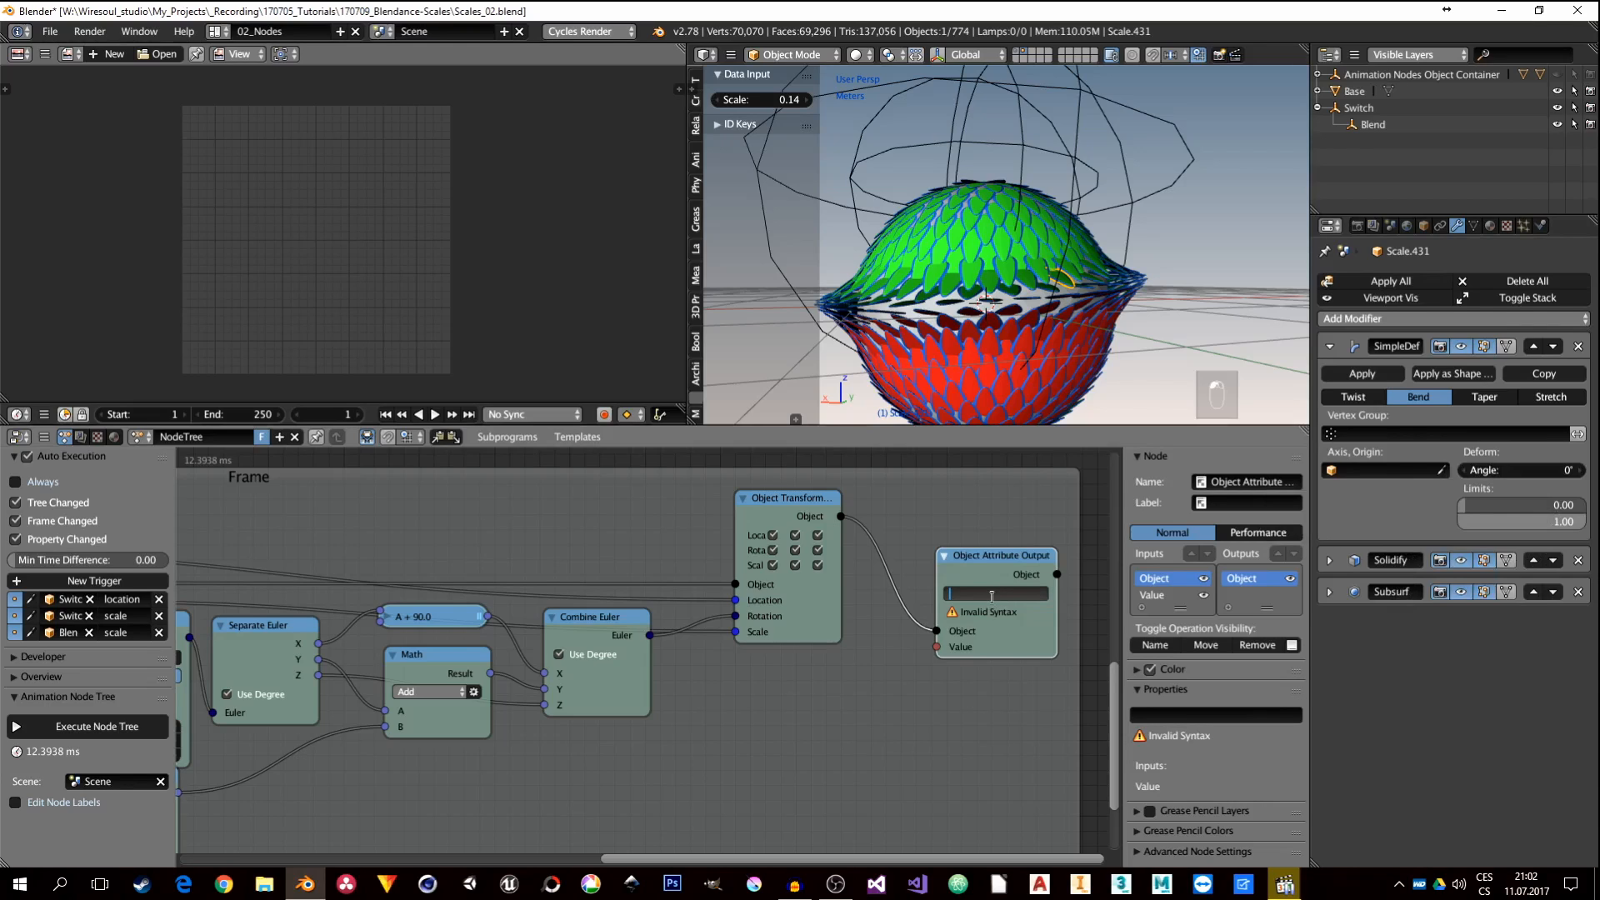
type("[\"SimpleDeform\"].angle")
type("§")
key("BackSpace")
key("Return")
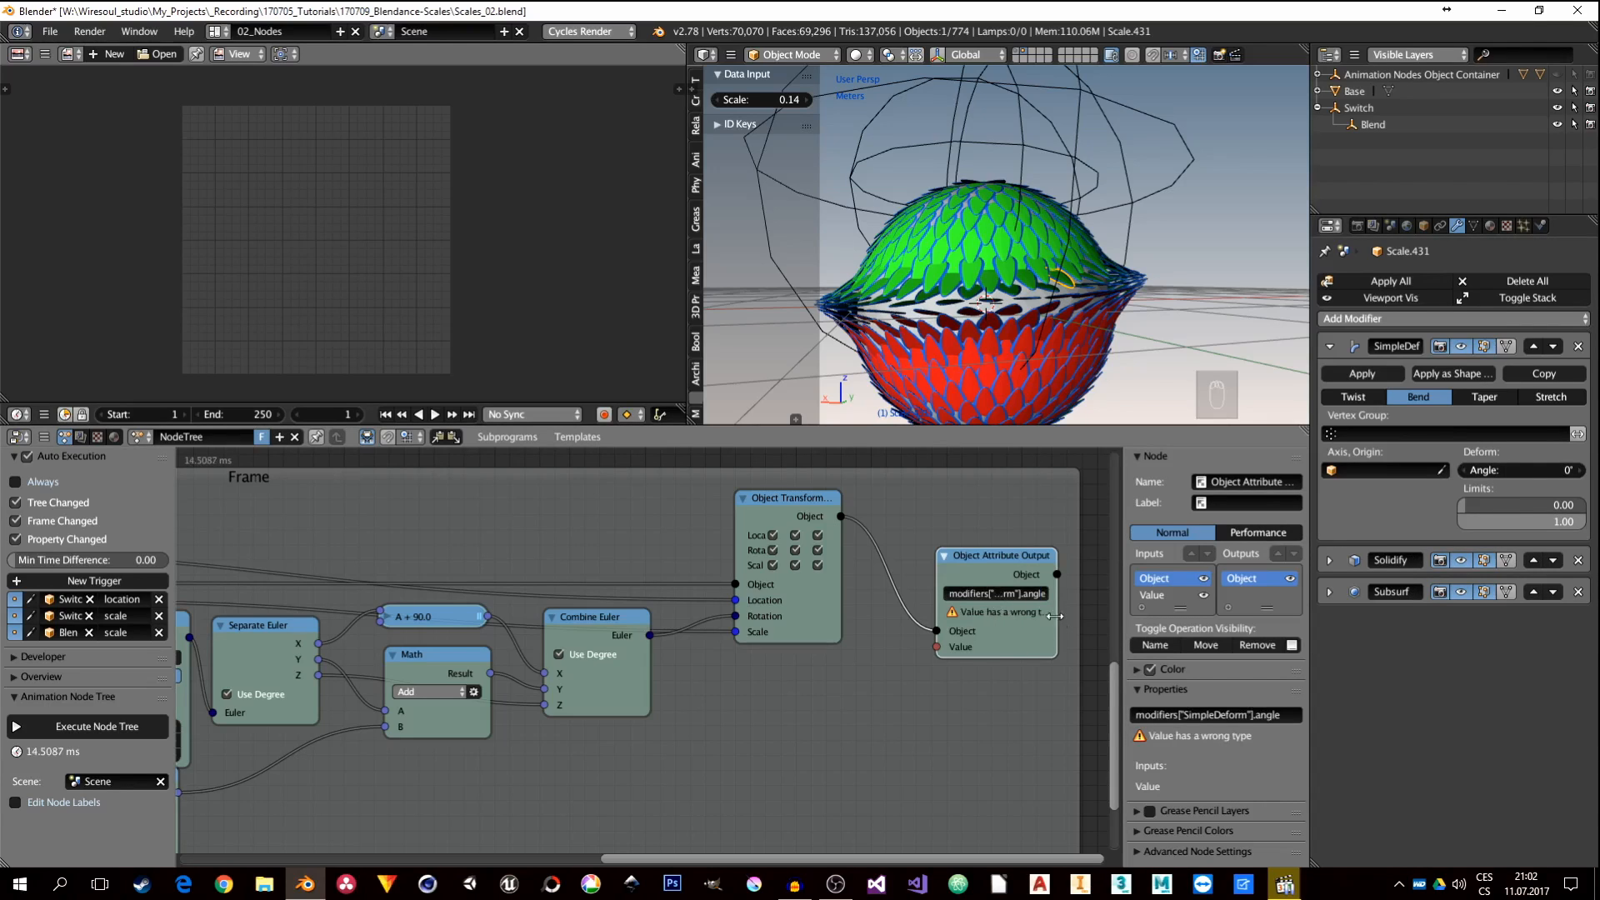
middle_click_drag(1055, 625, 977, 633)
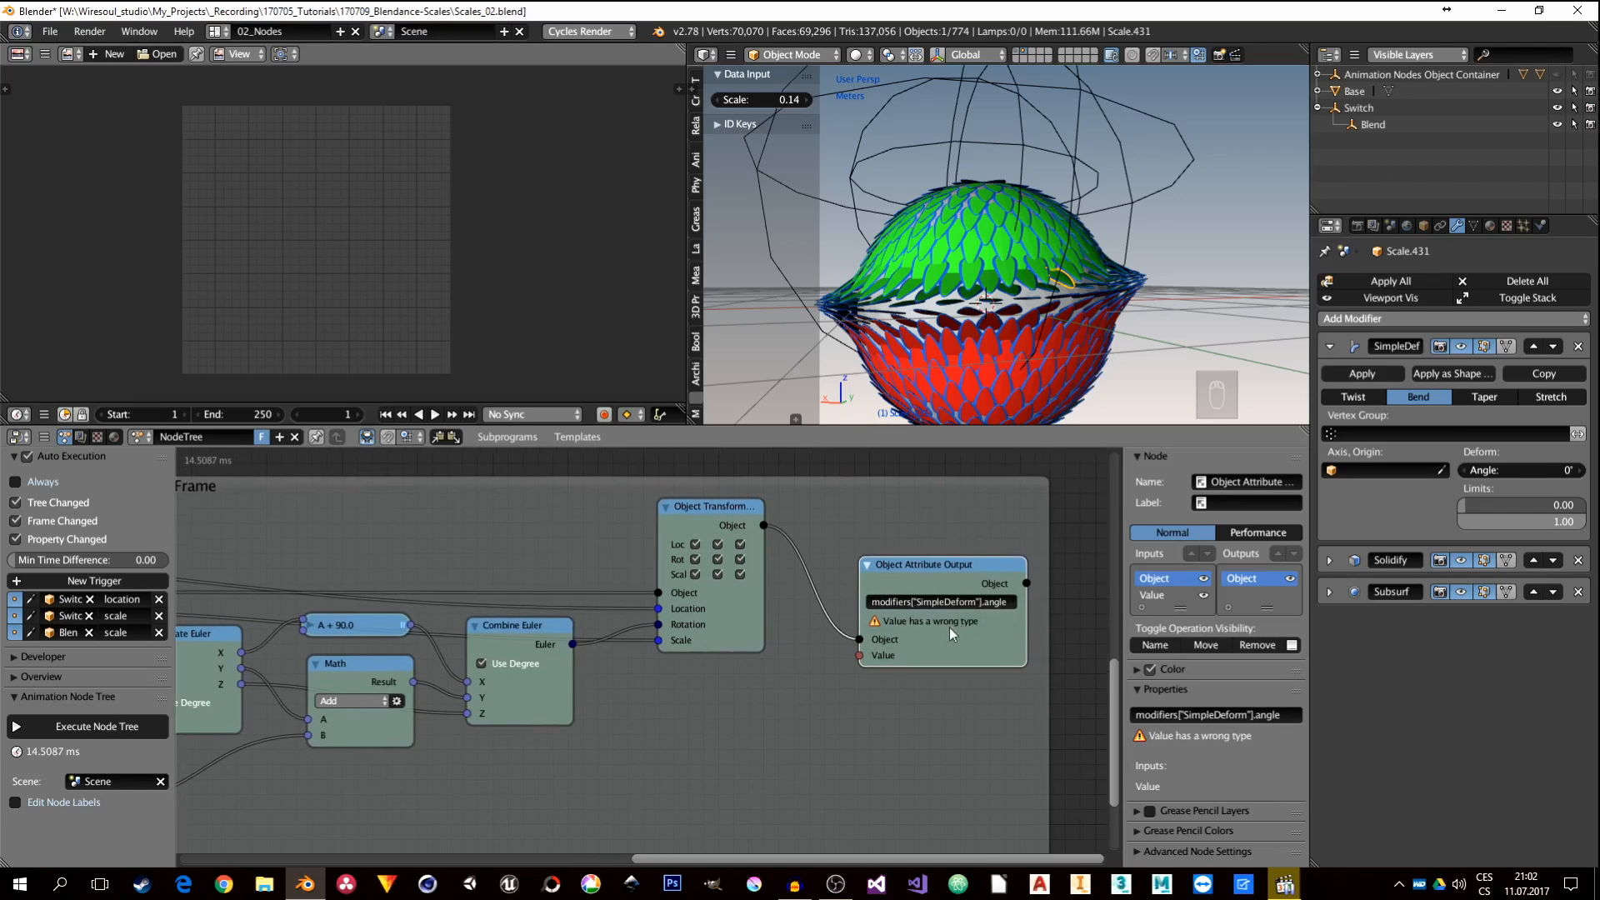
scroll(898, 630, "up", 1)
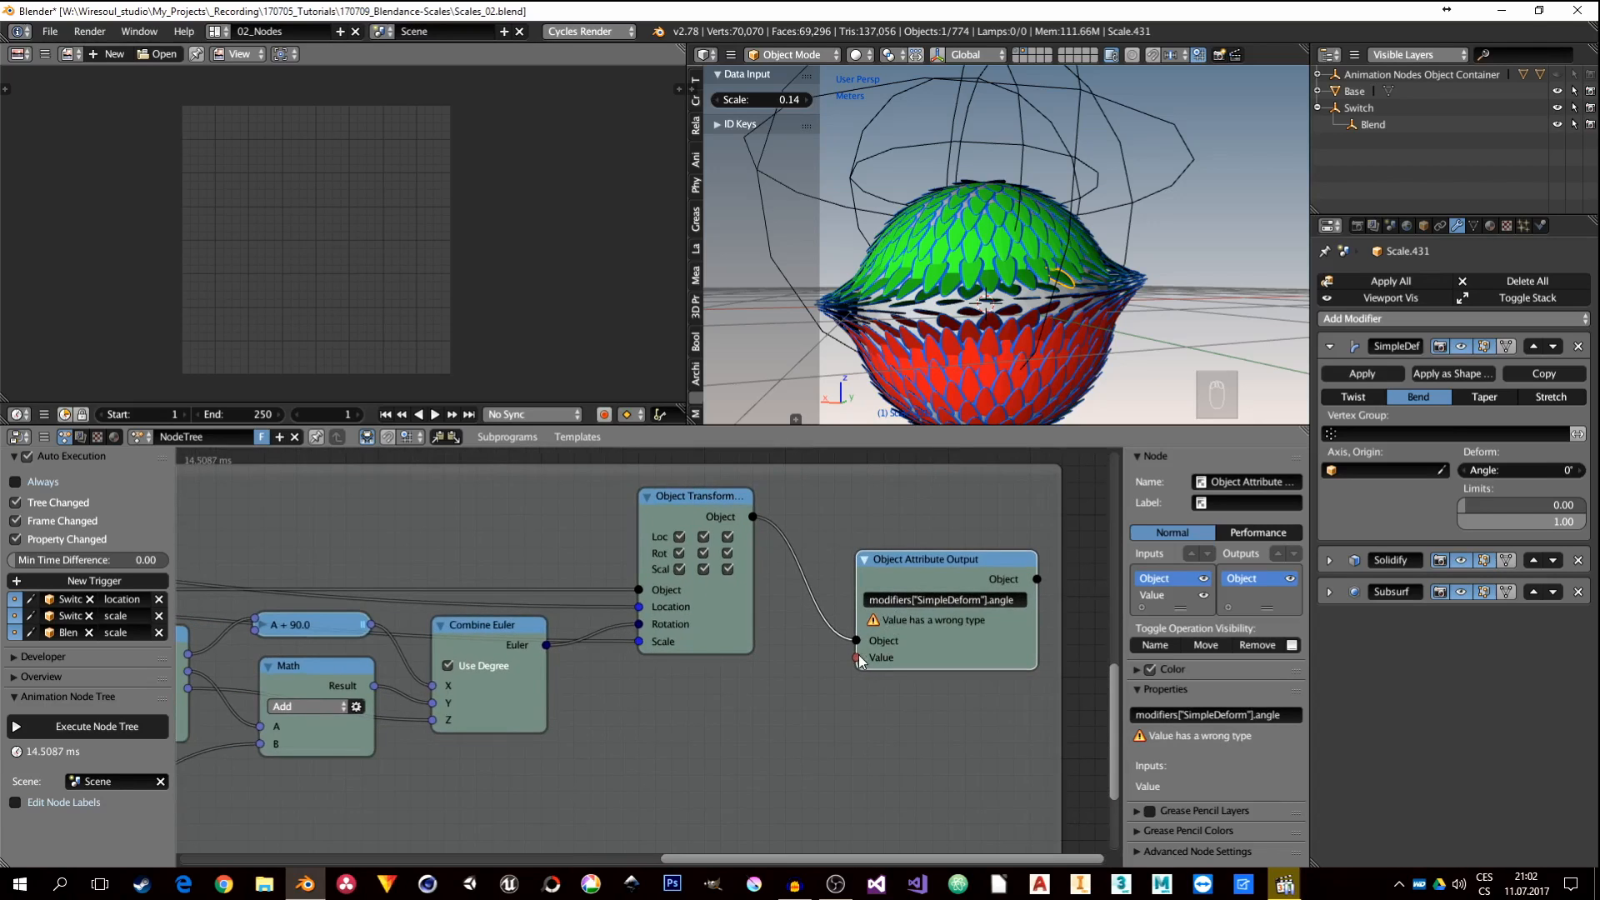
Step: Test the selected scale's bend by varying its Simple Deform Angle up to about 43.5° and back to 9.9°
mouse_move(856, 658)
left_mouse_down()
mouse_move(743, 663)
mouse_move(751, 727)
mouse_move(846, 659)
left_mouse_up()
middle_click_drag(845, 659, 869, 650)
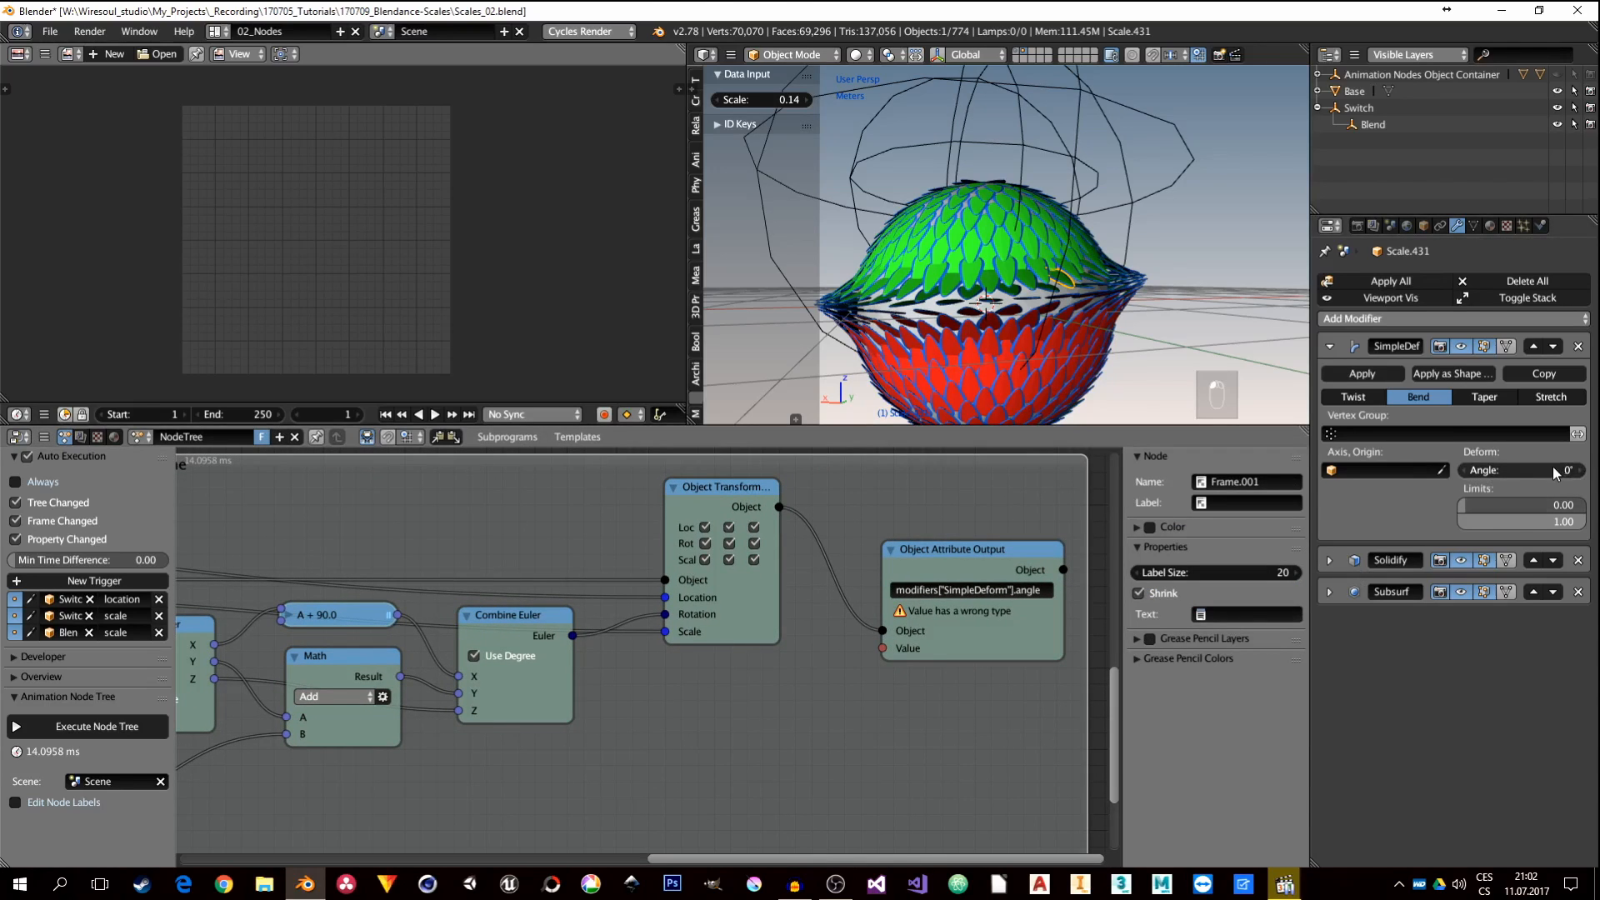
left_click_drag(1553, 467, 1581, 467)
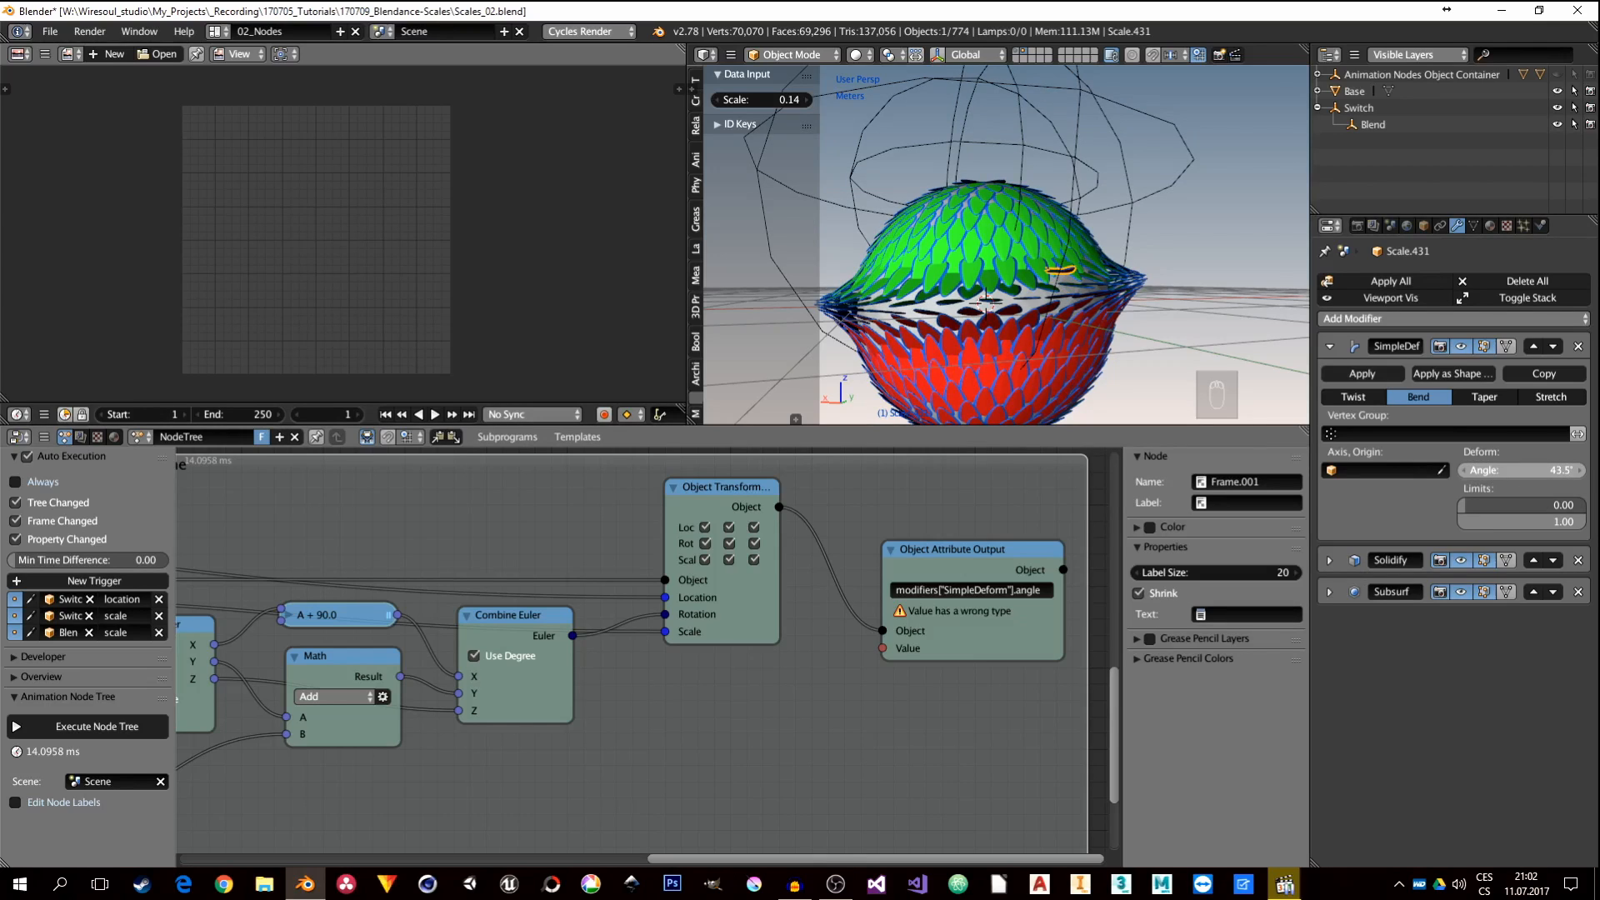
mouse_move(1582, 466)
left_mouse_down()
mouse_move(1534, 467)
mouse_move(1560, 466)
left_mouse_up()
Step: Duplicate the Map Range node and place the copy below the original inside the loop frame
middle_click_drag(706, 769, 902, 657)
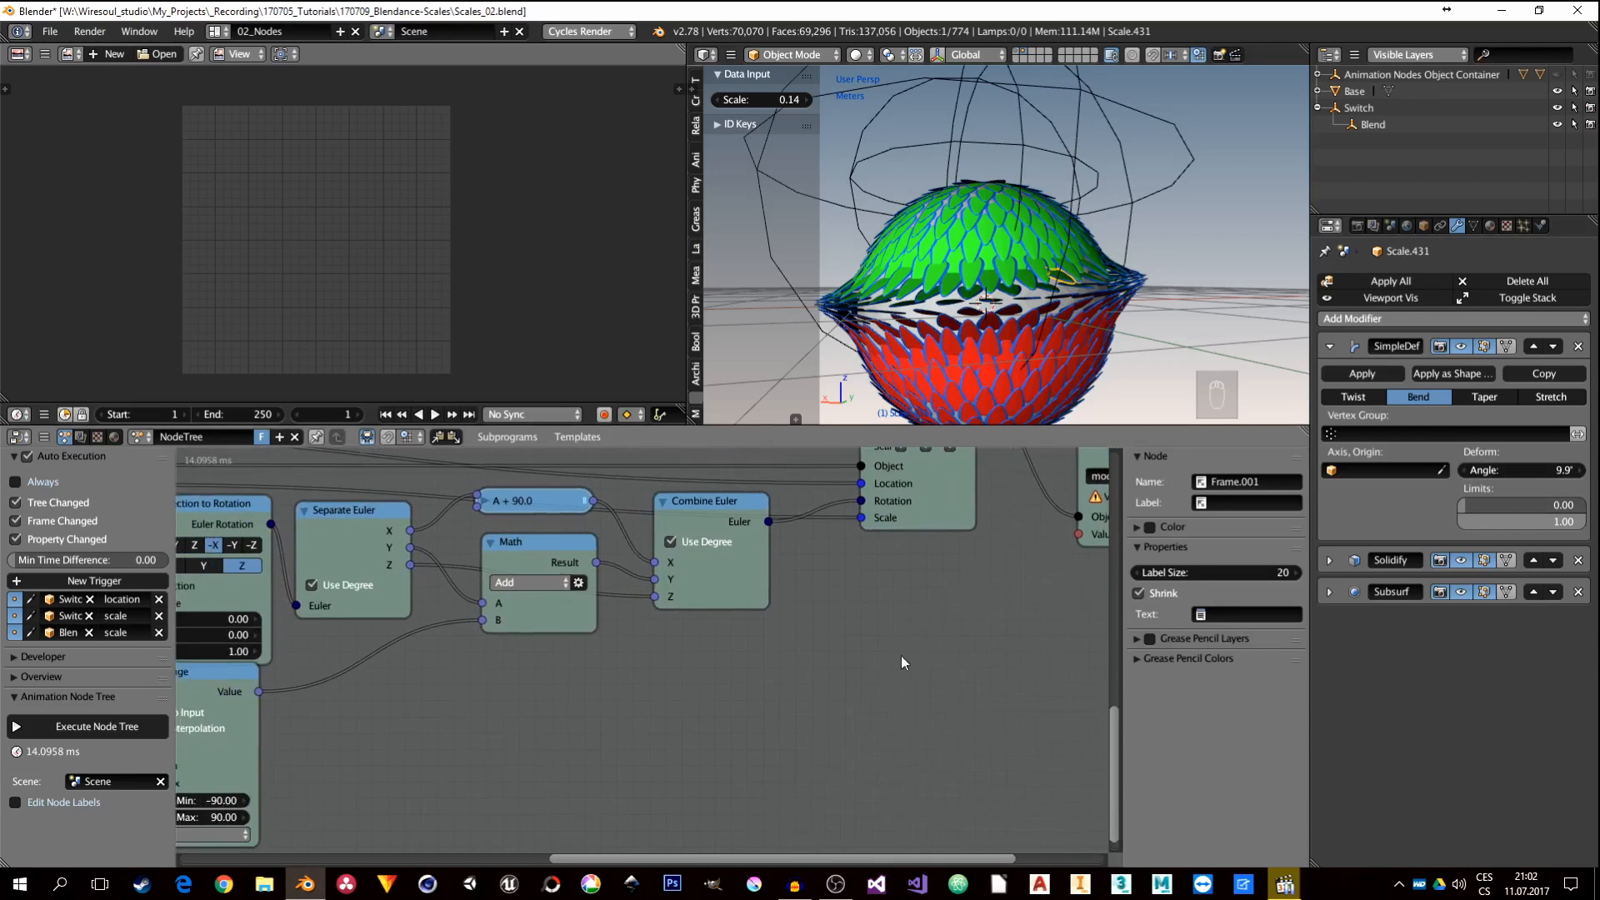
scroll(901, 656, "down", 3)
middle_click_drag(365, 716, 518, 607)
left_click(482, 582)
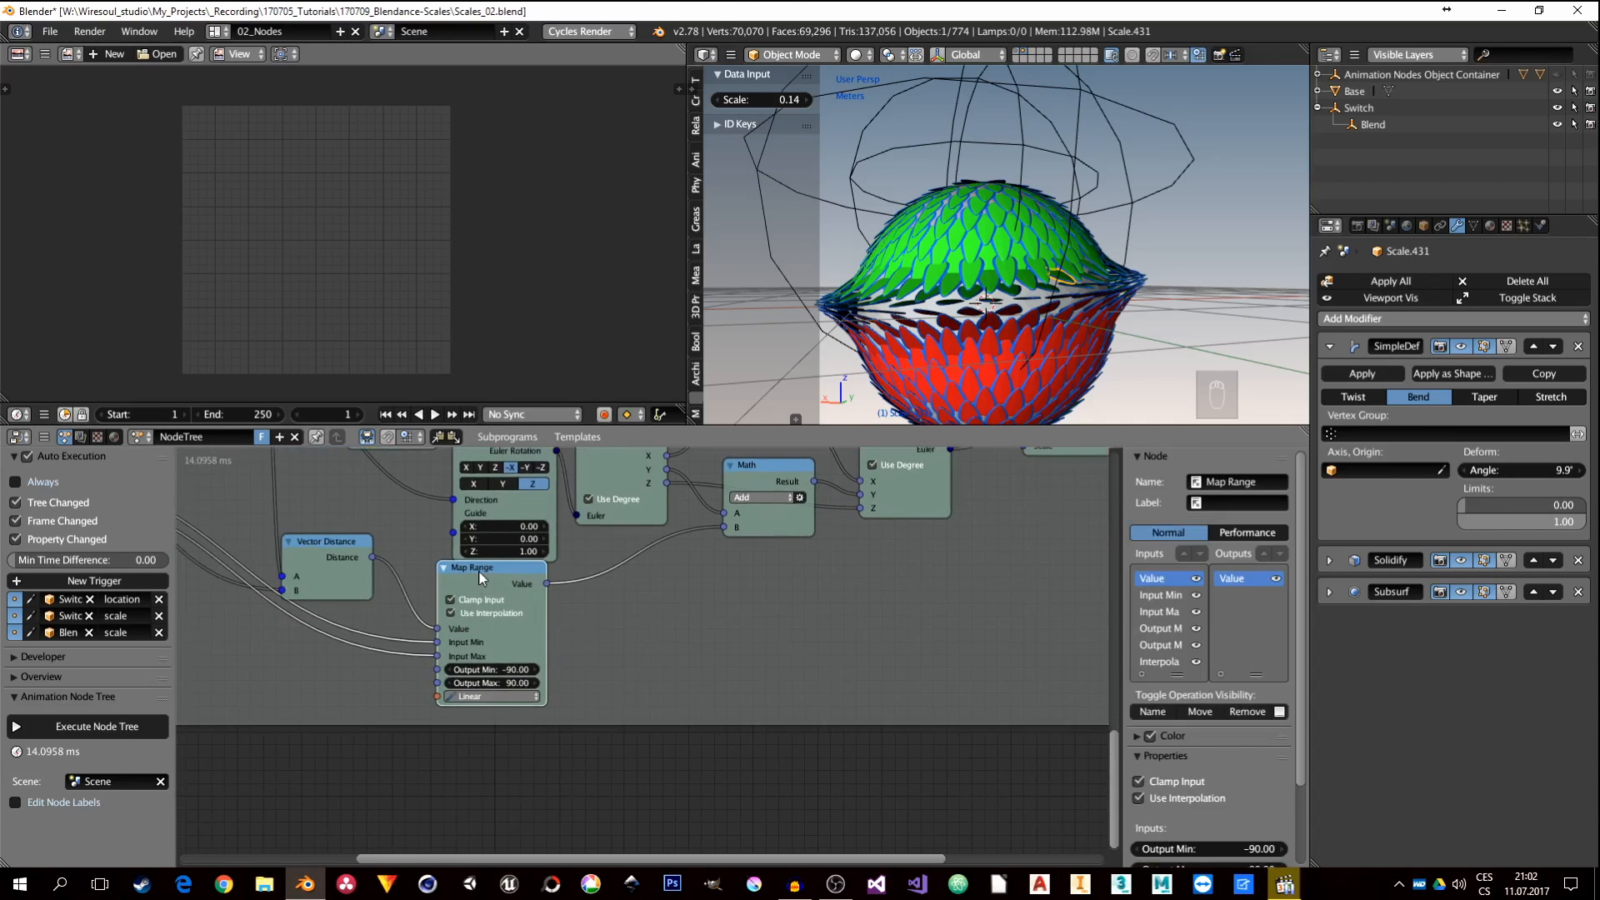
key("shift+d")
left_click(617, 668)
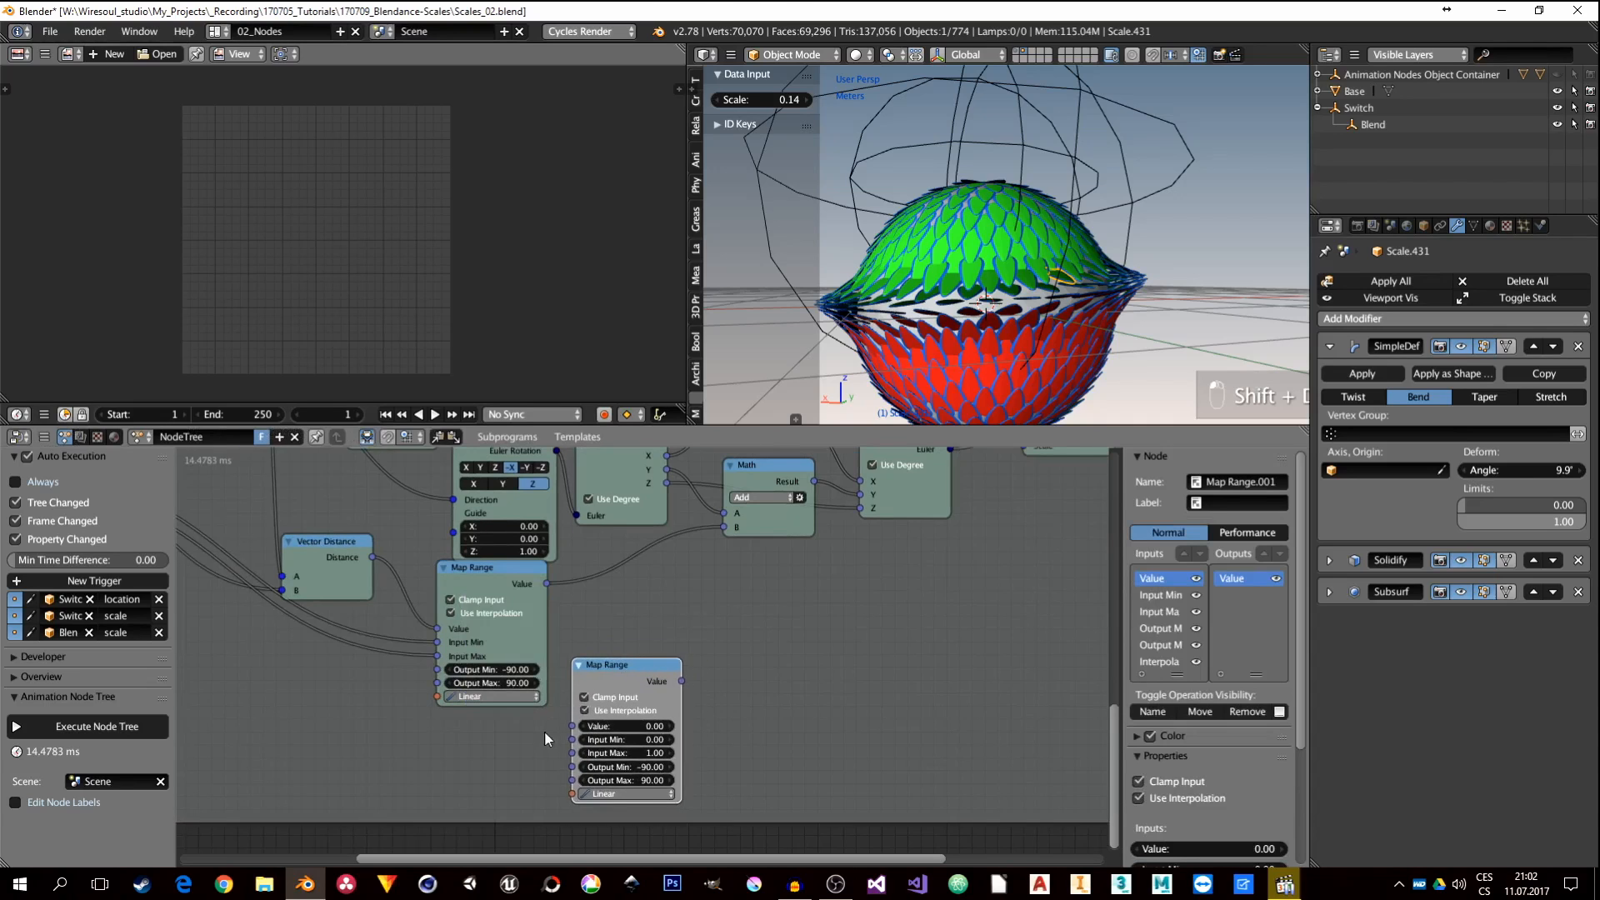
Step: Connect the Vector Distance output to the duplicated Map Range's Value input and shift the Vector Distance node closer to the original Map Range
middle_click_drag(543, 732, 745, 750)
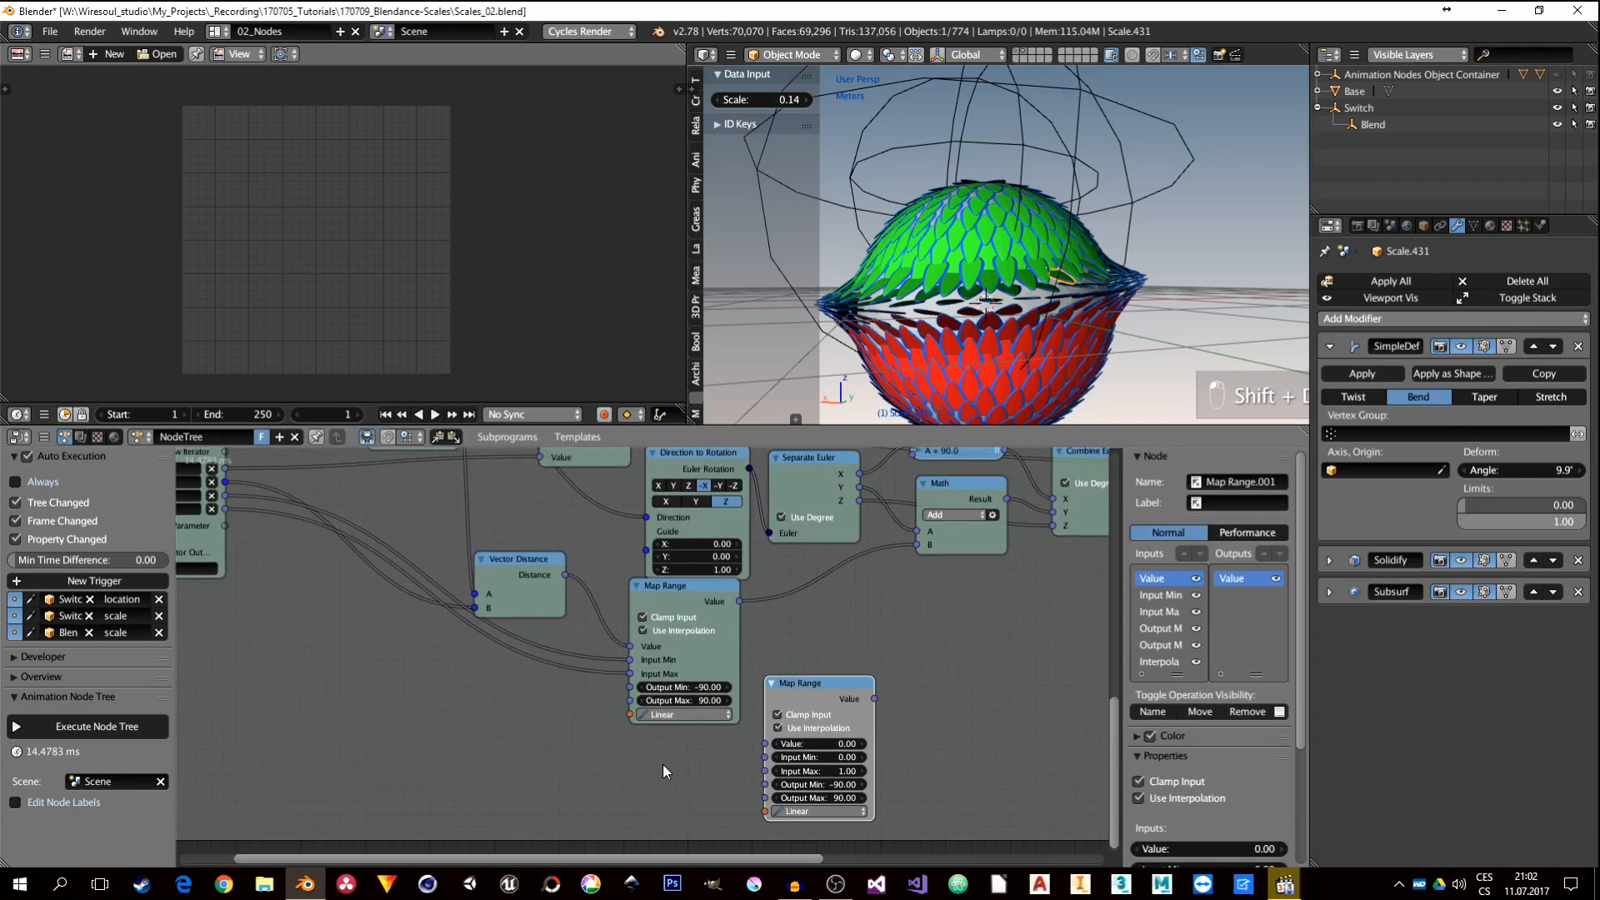
left_click_drag(562, 577, 764, 743)
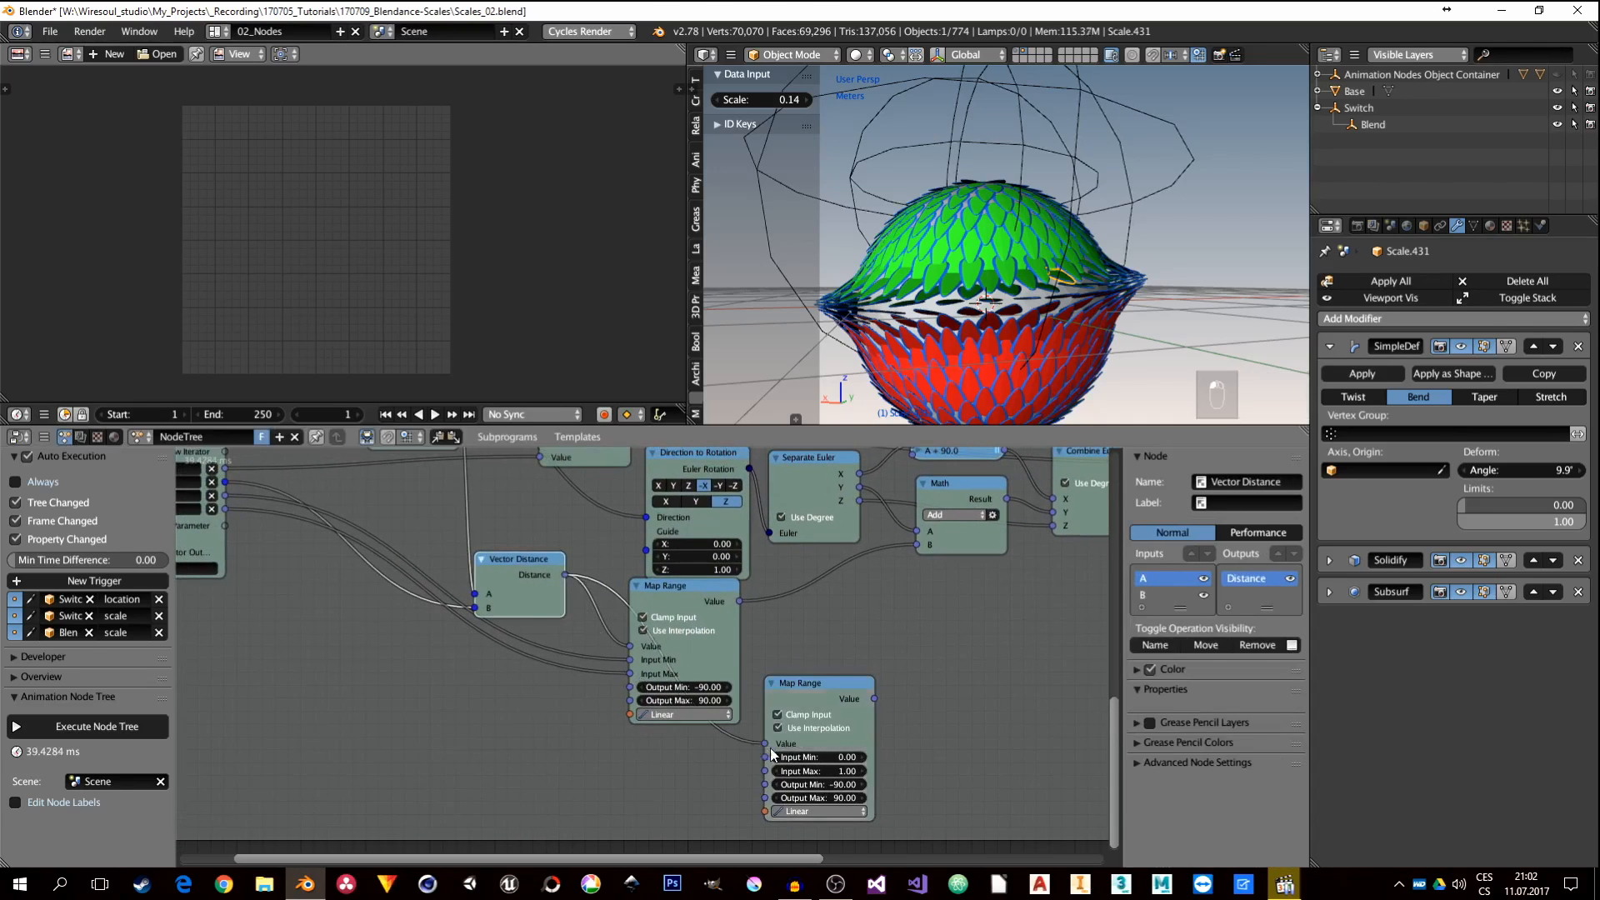
scroll(932, 774, "up", 4)
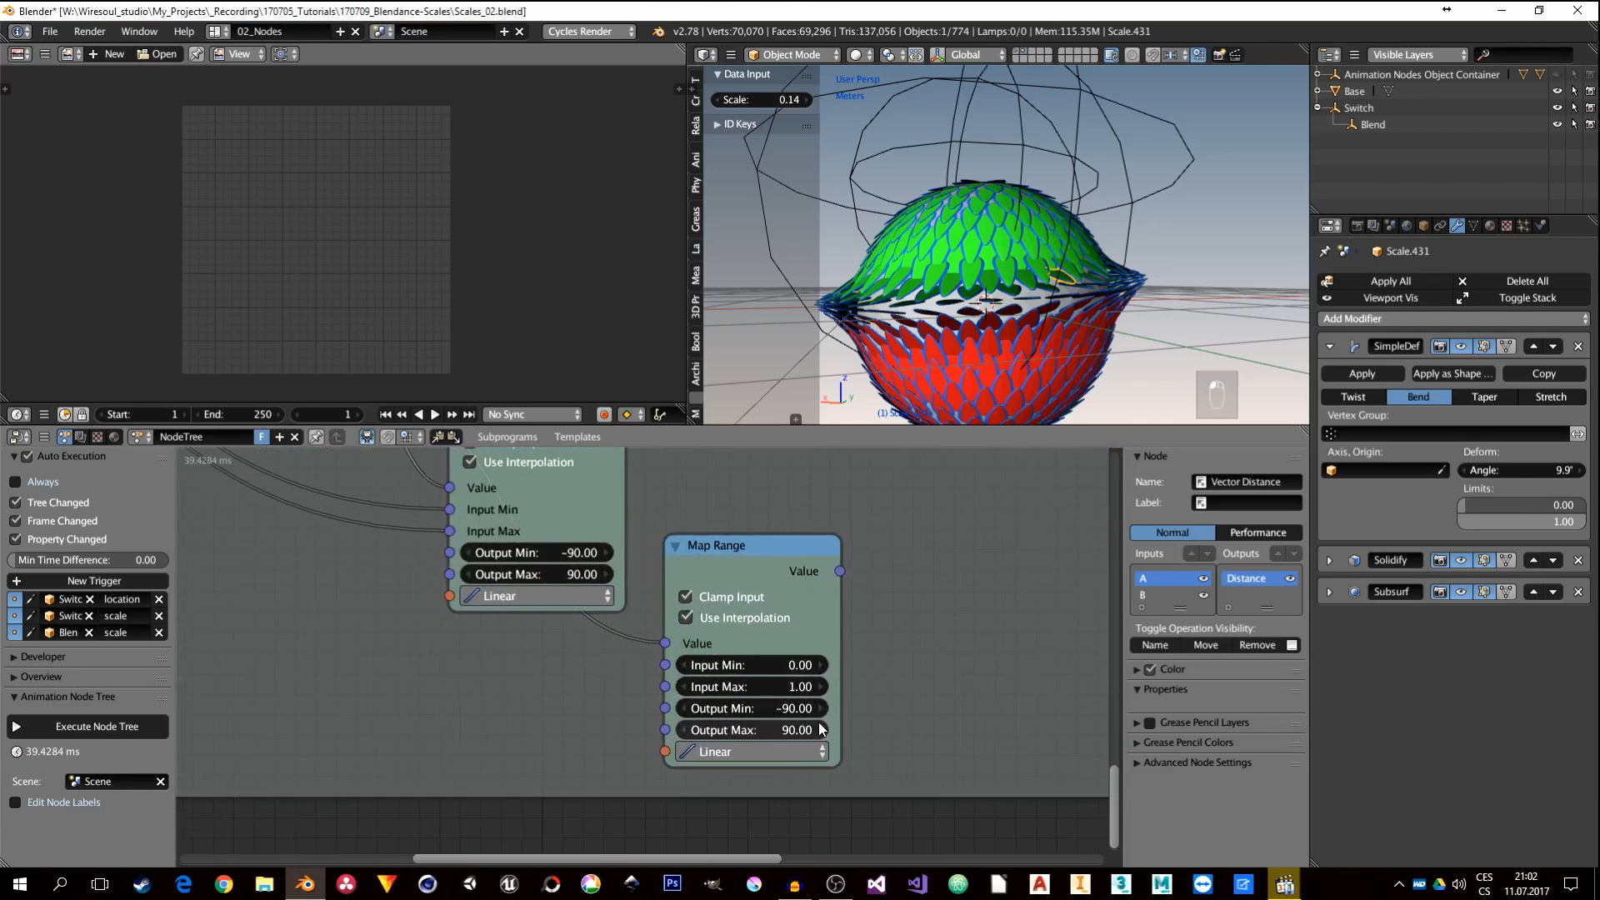
middle_click_drag(843, 644, 853, 651)
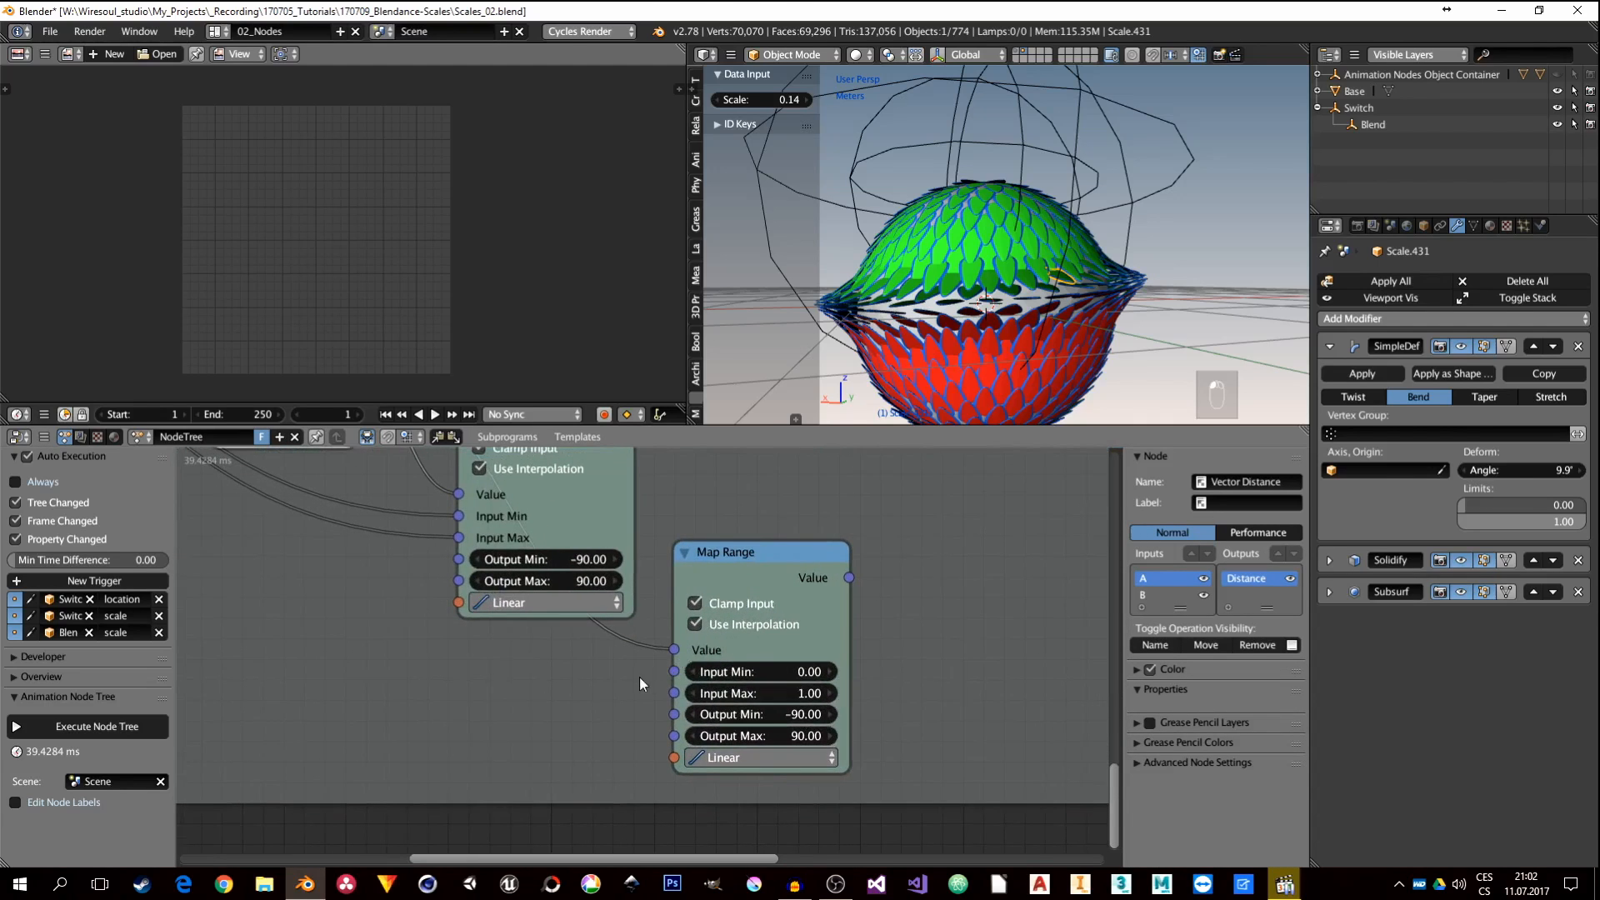
scroll(639, 677, "down", 2)
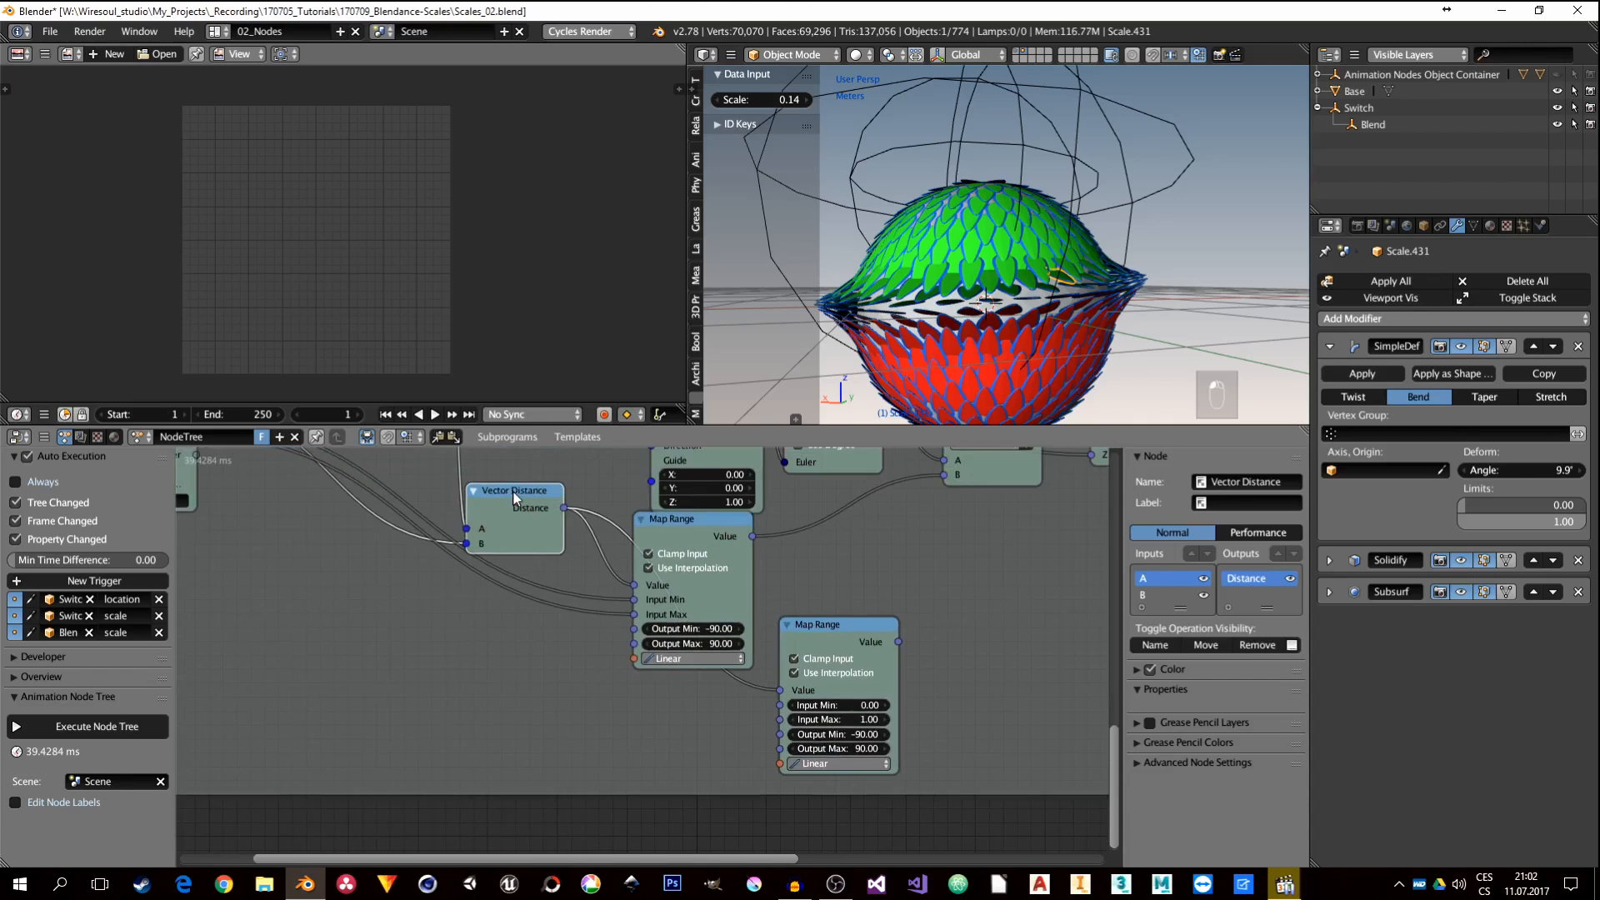
left_click_drag(533, 536, 554, 508)
scroll(567, 607, "down", 2)
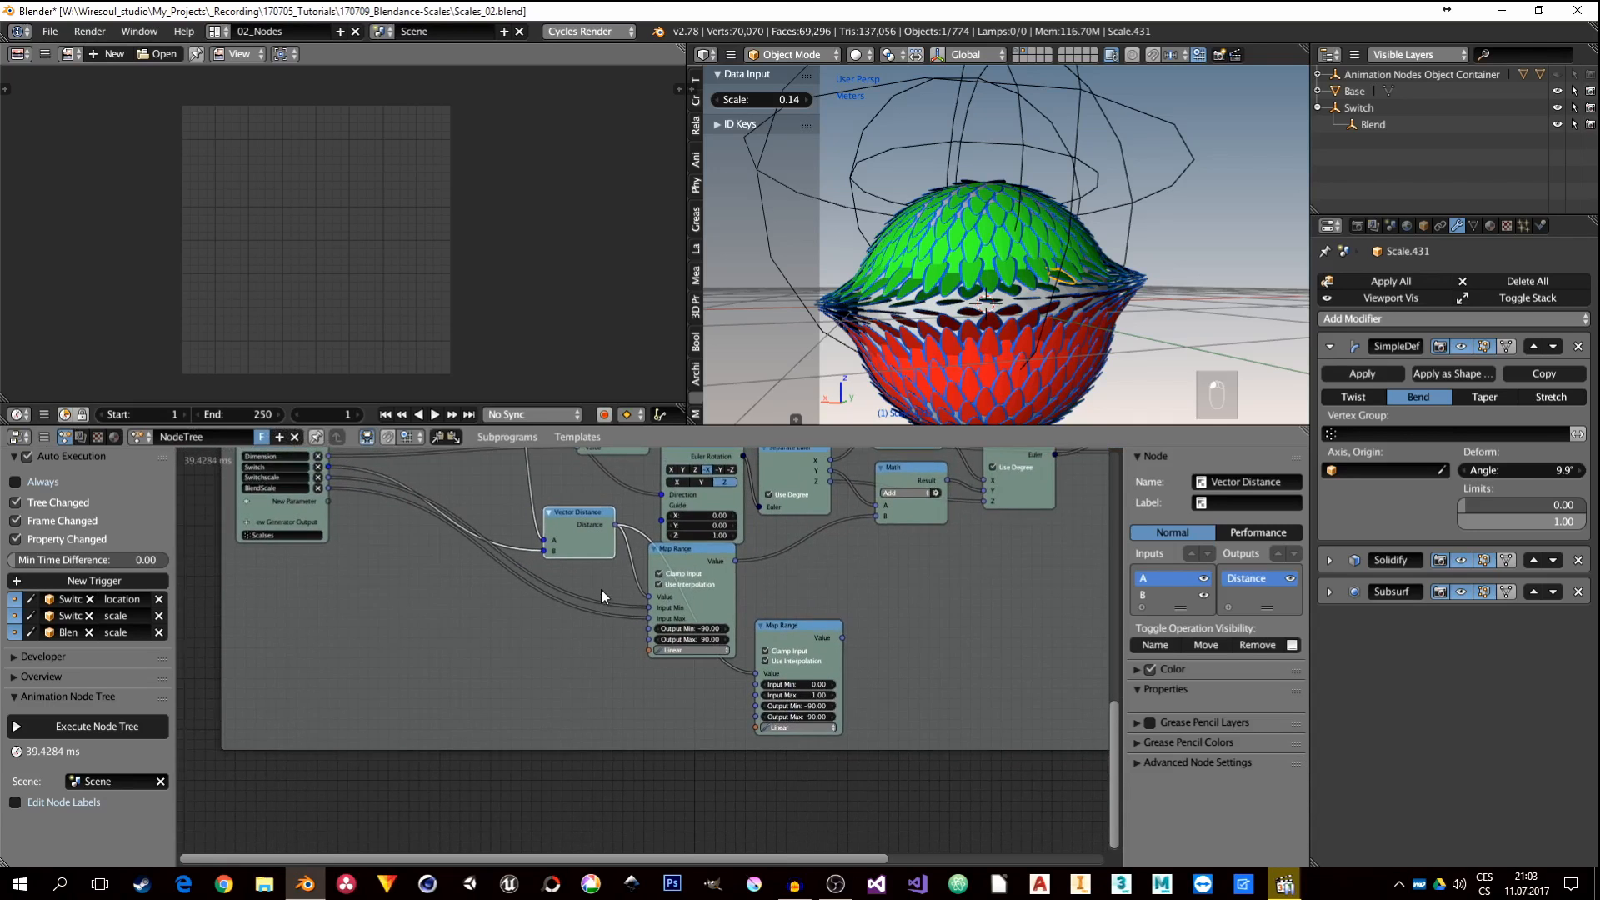
Step: Insert a reroute on the original Map Range's Input Min link and connect it to the copy's Input Min
scroll(602, 589, "up", 2)
key("shift+a")
mouse_move(585, 856)
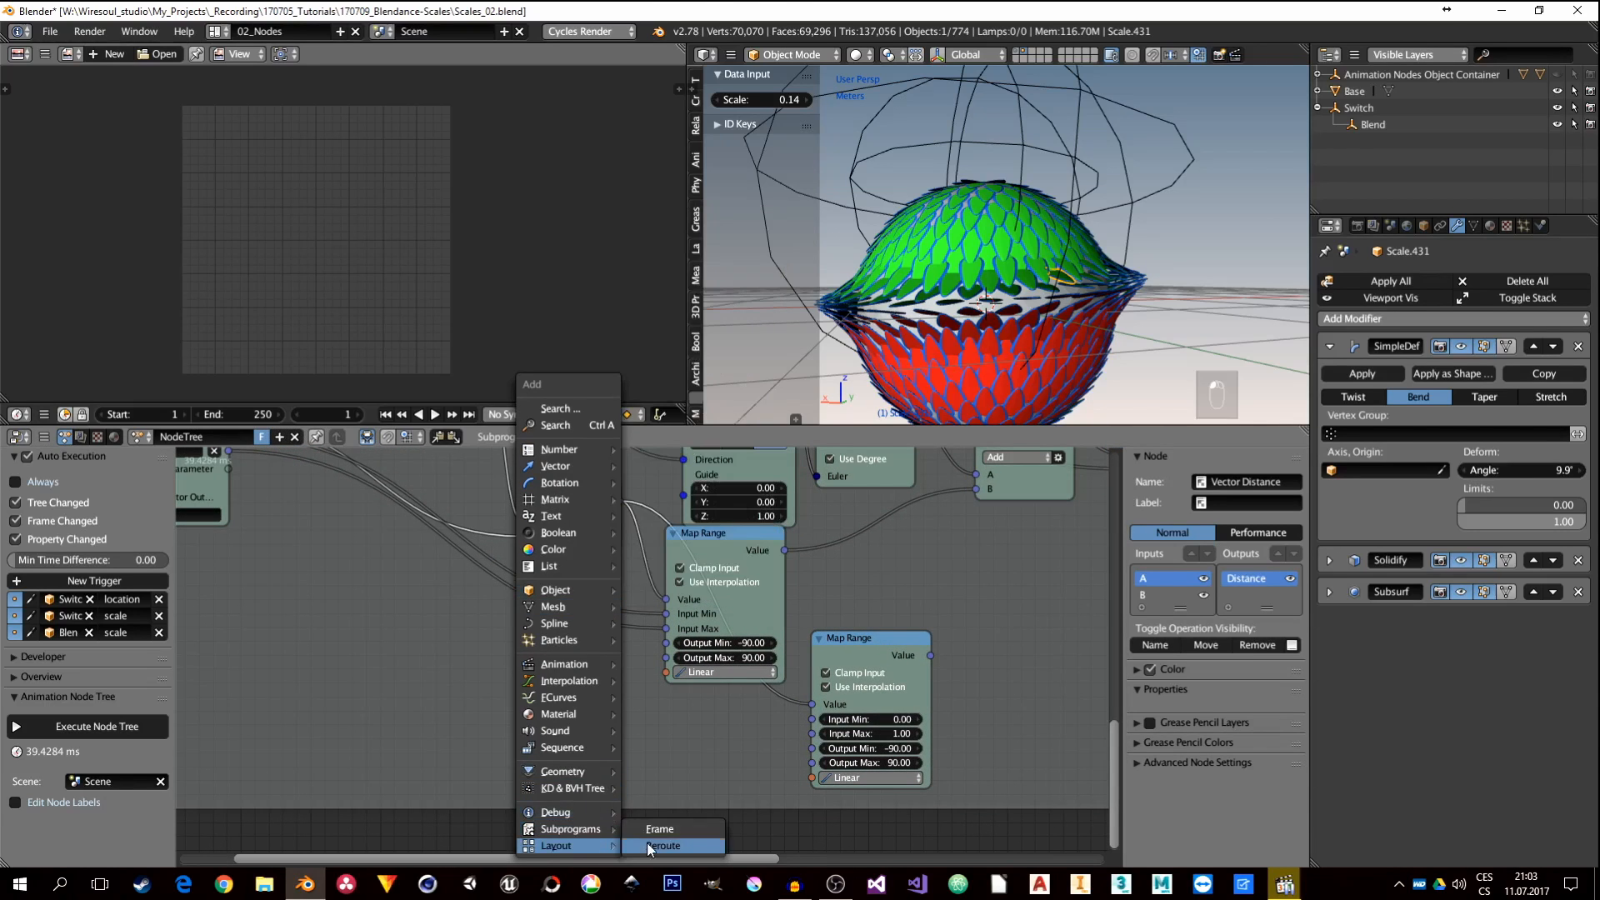
left_click(667, 836)
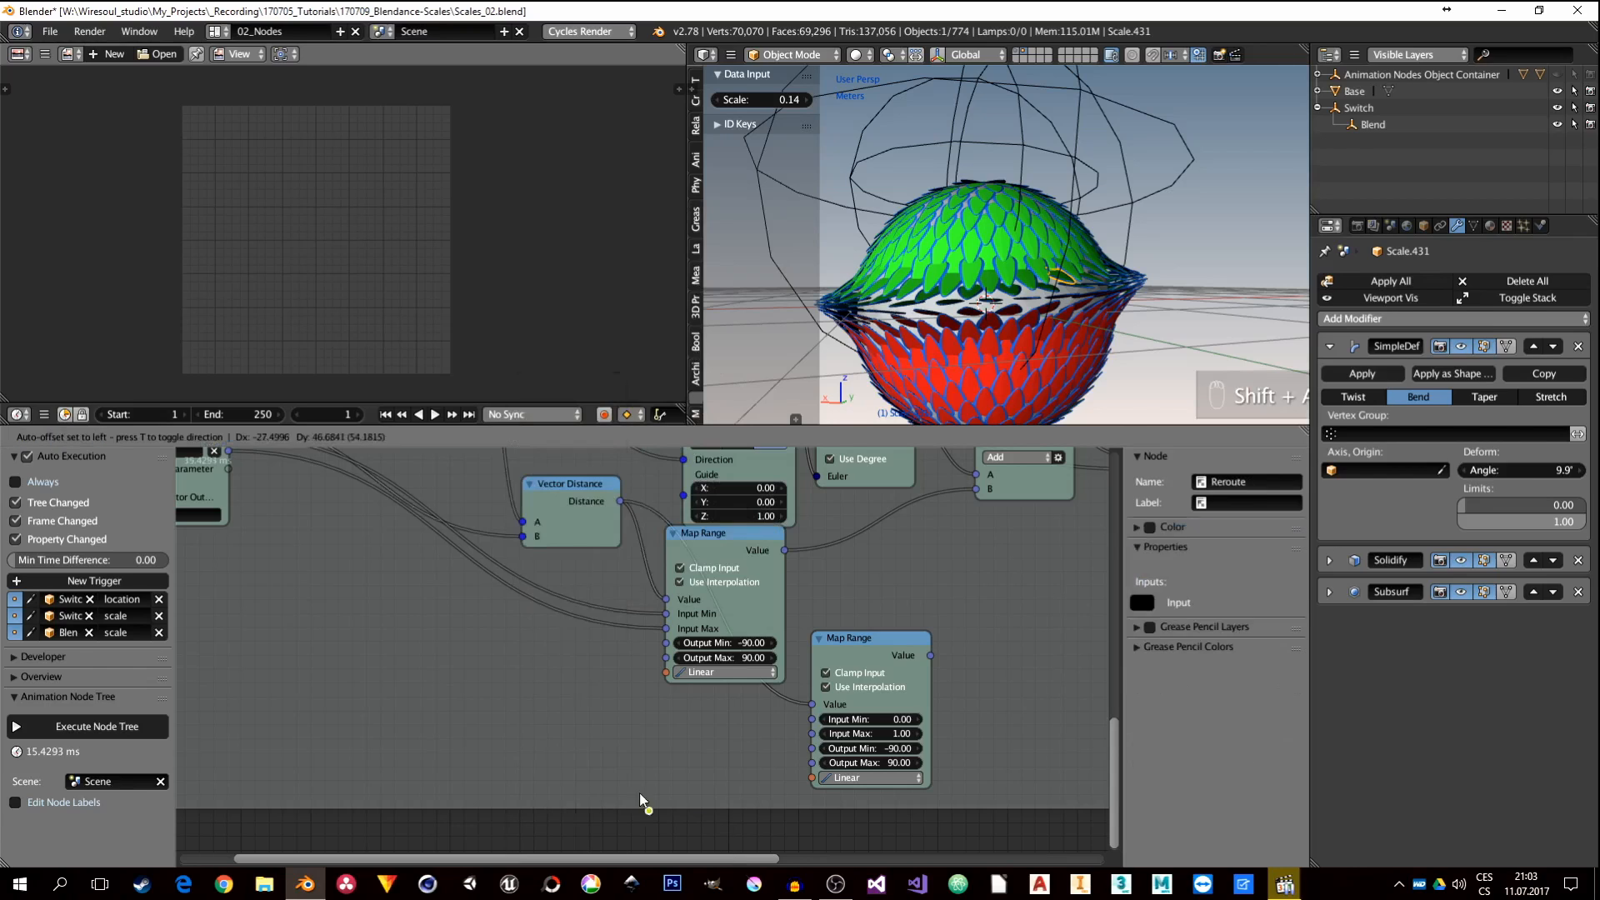
left_click(586, 603)
key("g")
left_click(593, 688)
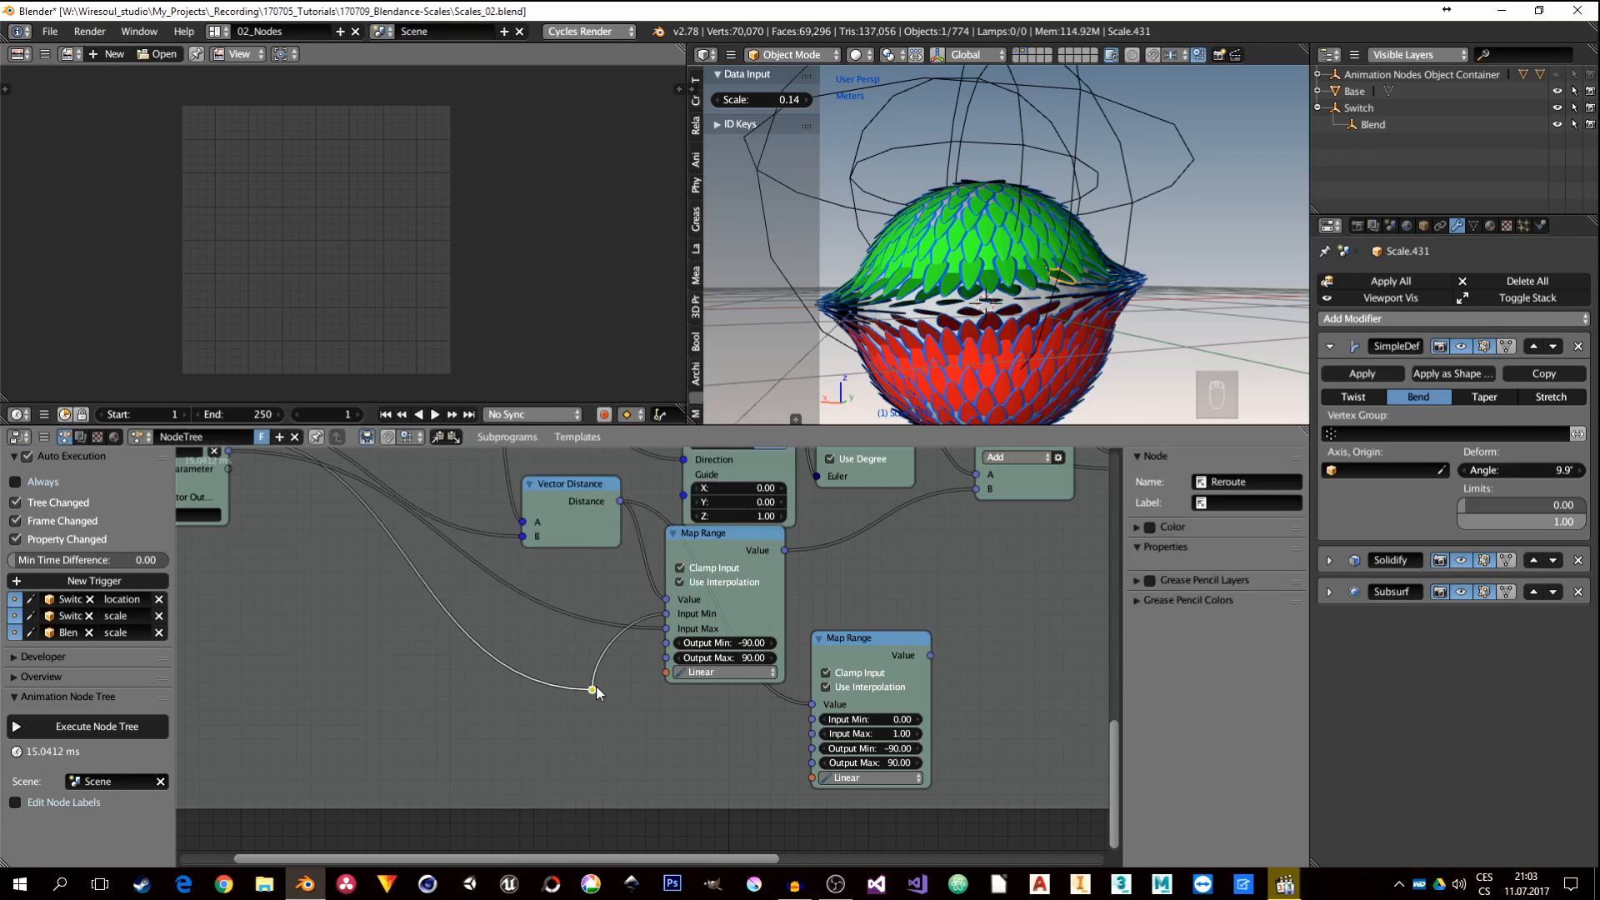
left_click_drag(593, 690, 812, 719)
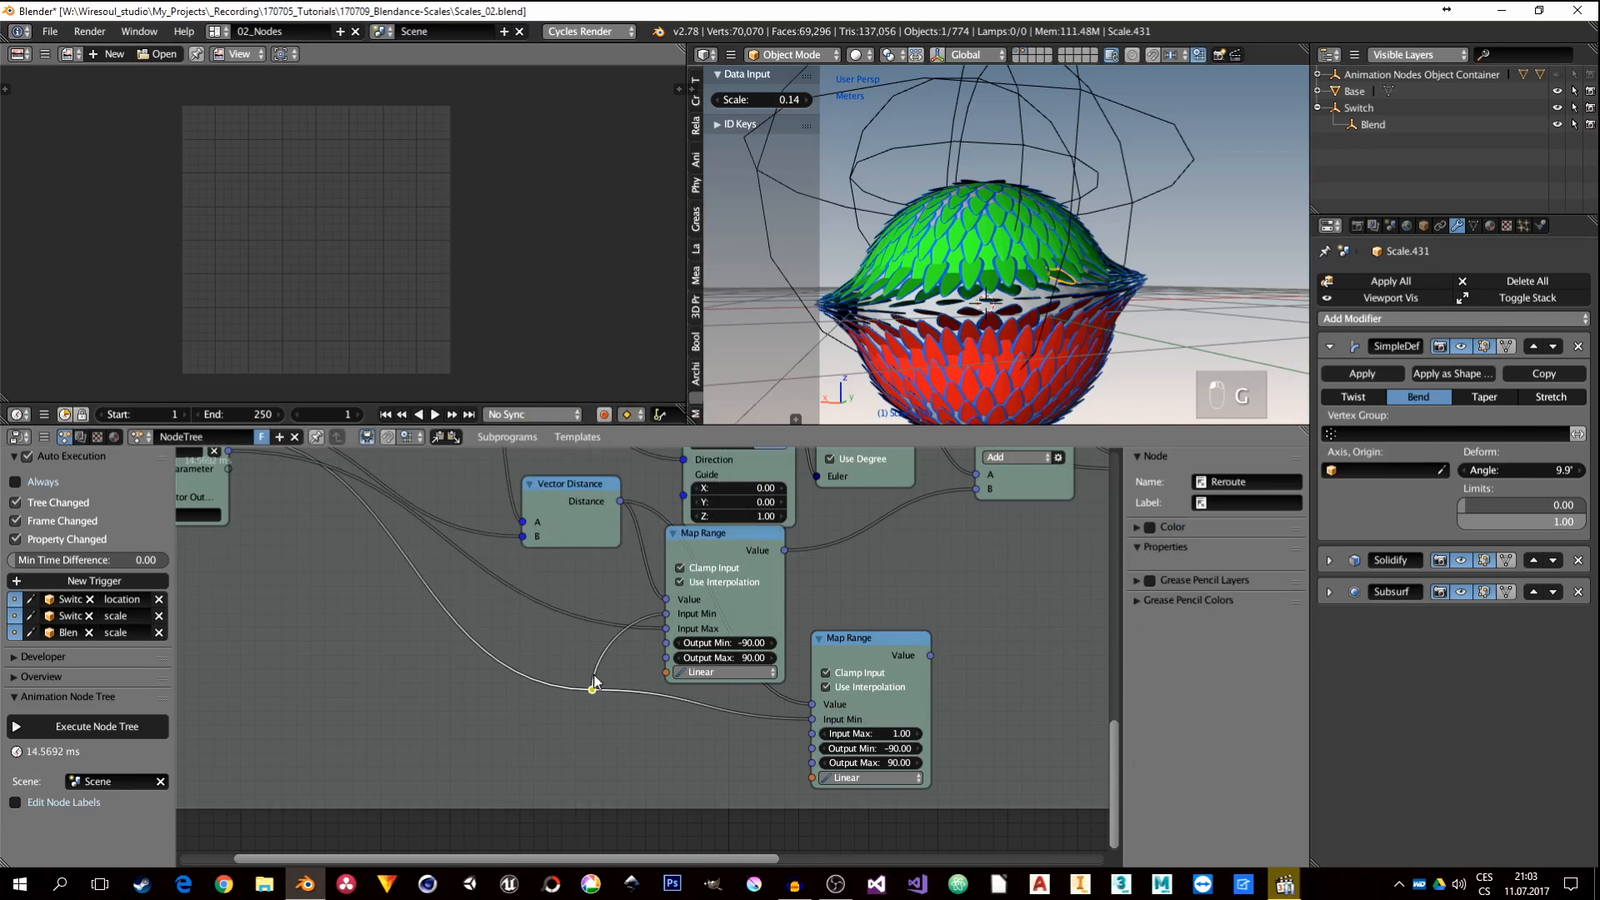
Step: Insert a second reroute on the Input Max link and connect it to the duplicated Map Range's Input Max
key("shift+a")
mouse_move(556, 638)
left_click(632, 645)
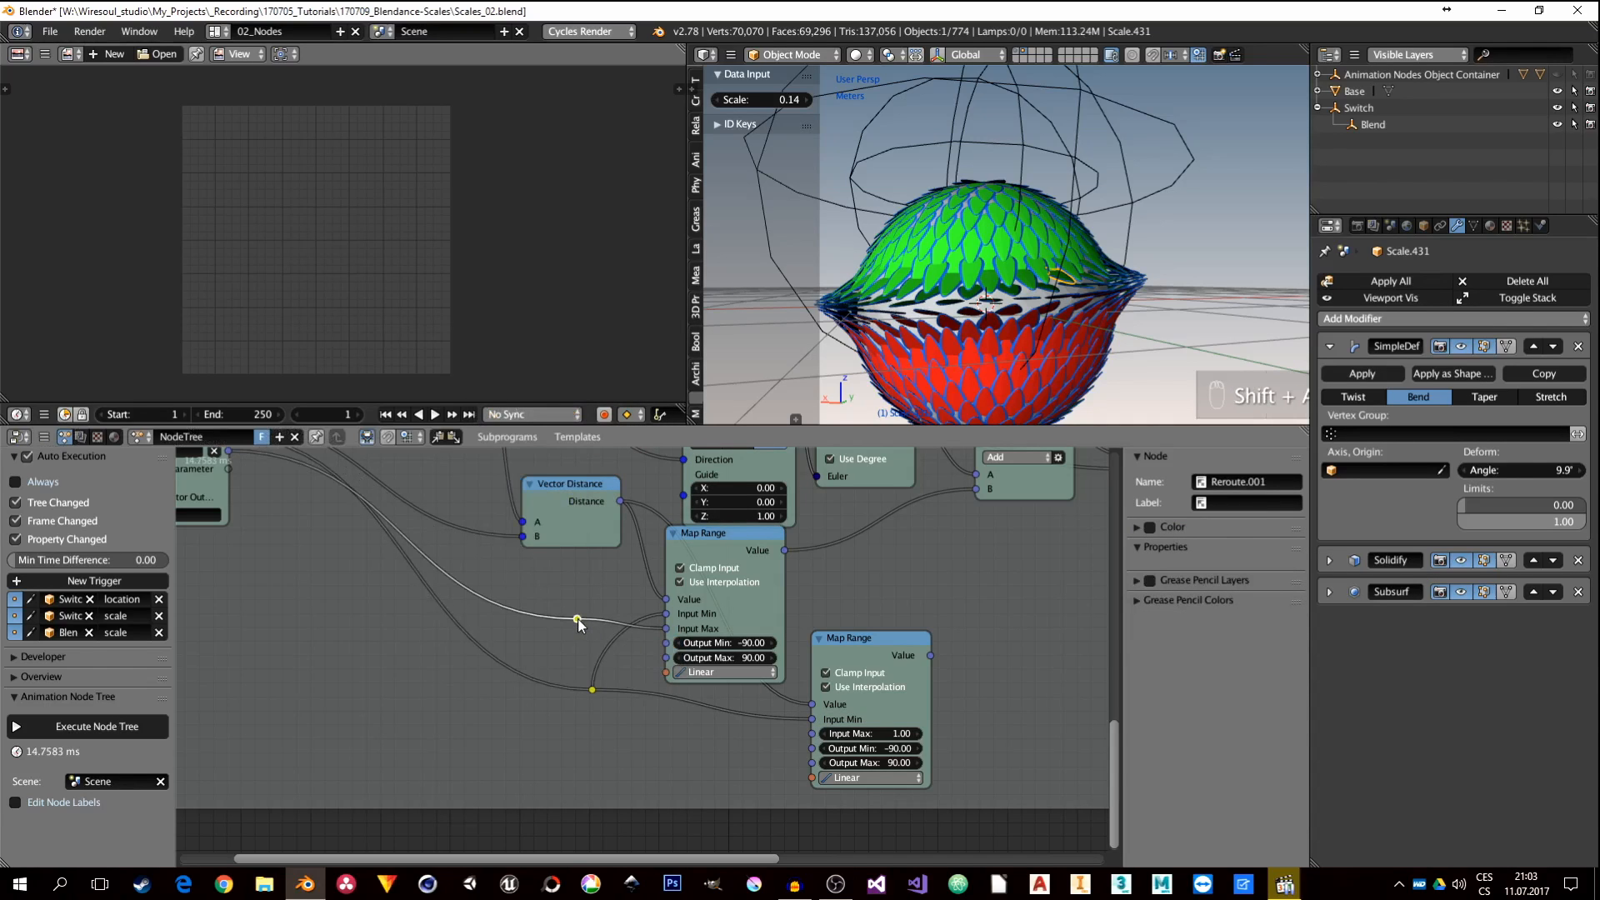
left_click(580, 721)
left_click_drag(580, 722, 810, 733)
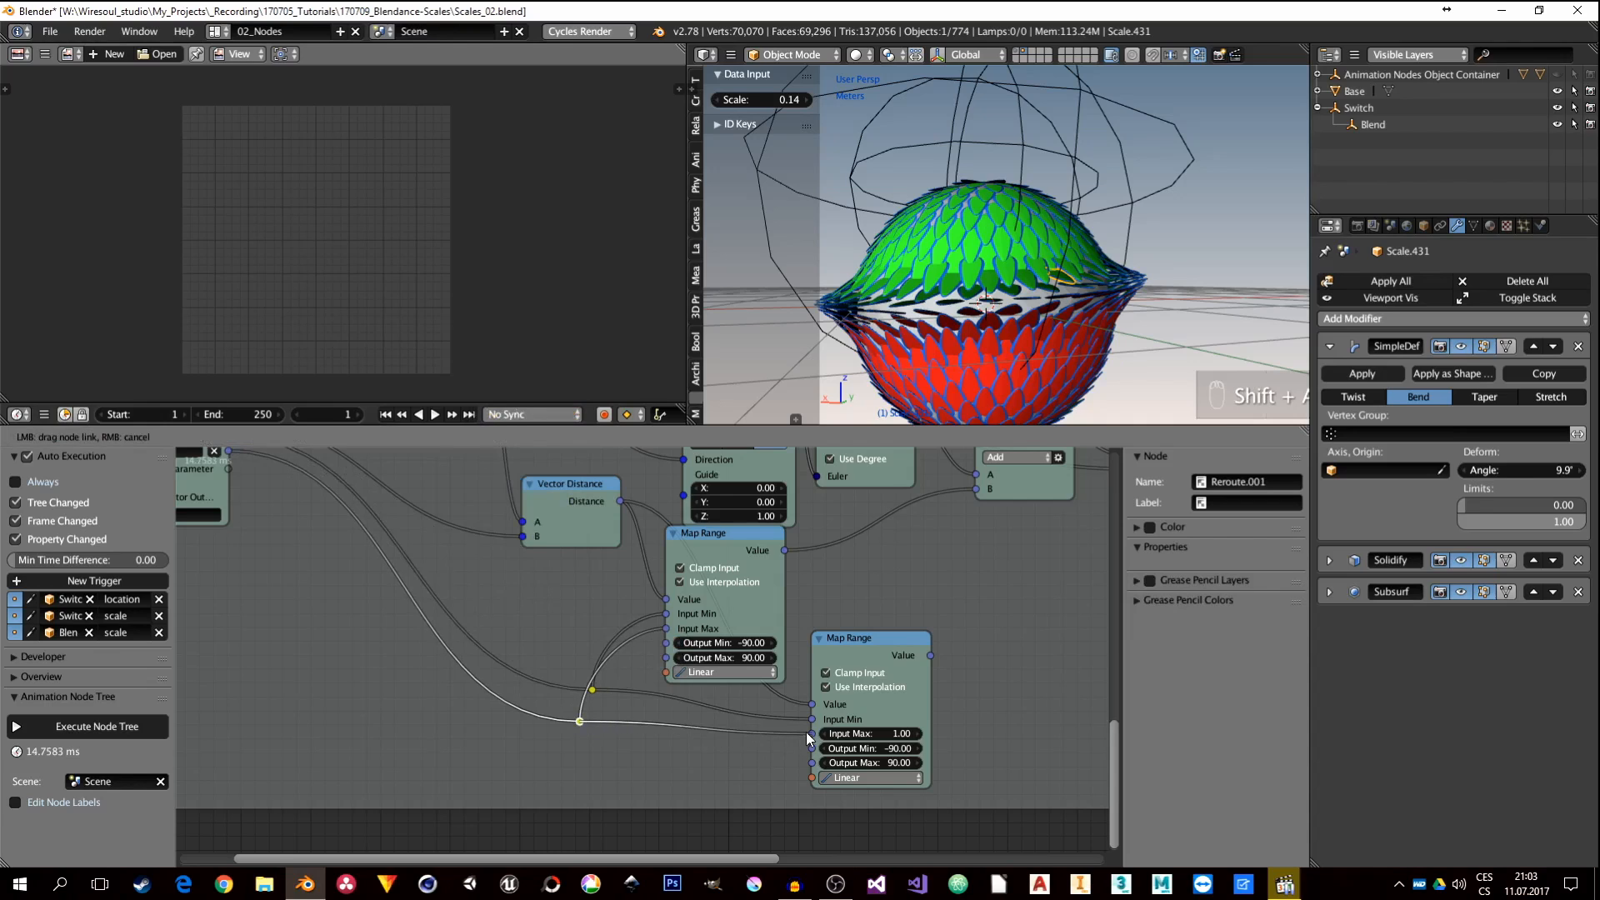
Step: Set the duplicated Map Range's Output Min to -45 and Output Max to 45
middle_click_drag(787, 741, 693, 718)
left_click(784, 725)
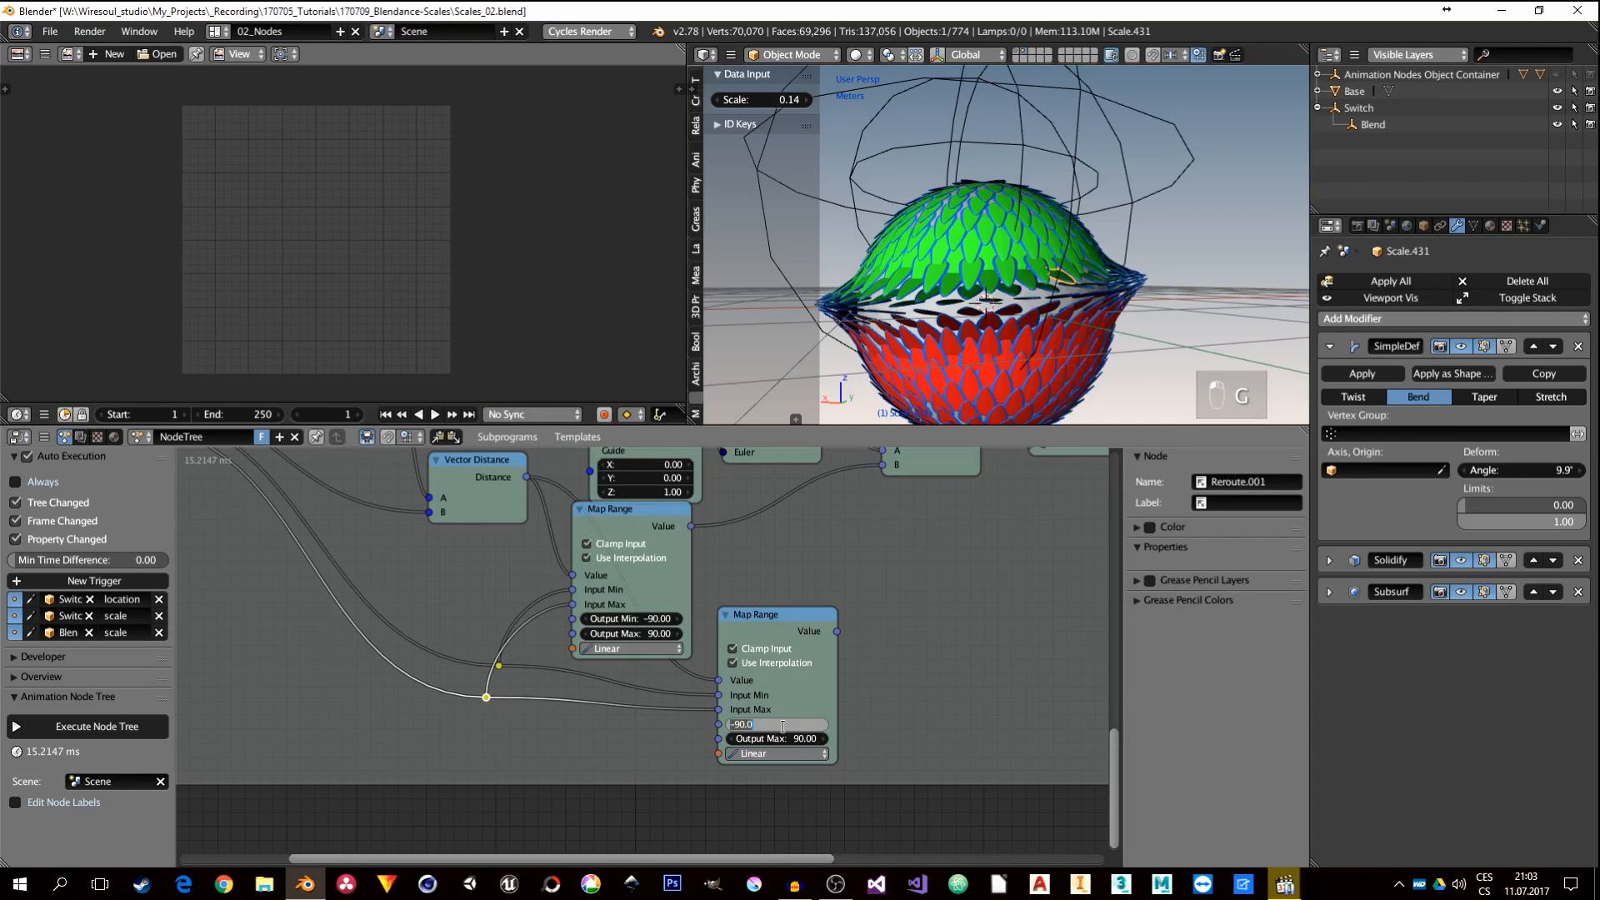
type("-45")
left_click(790, 738)
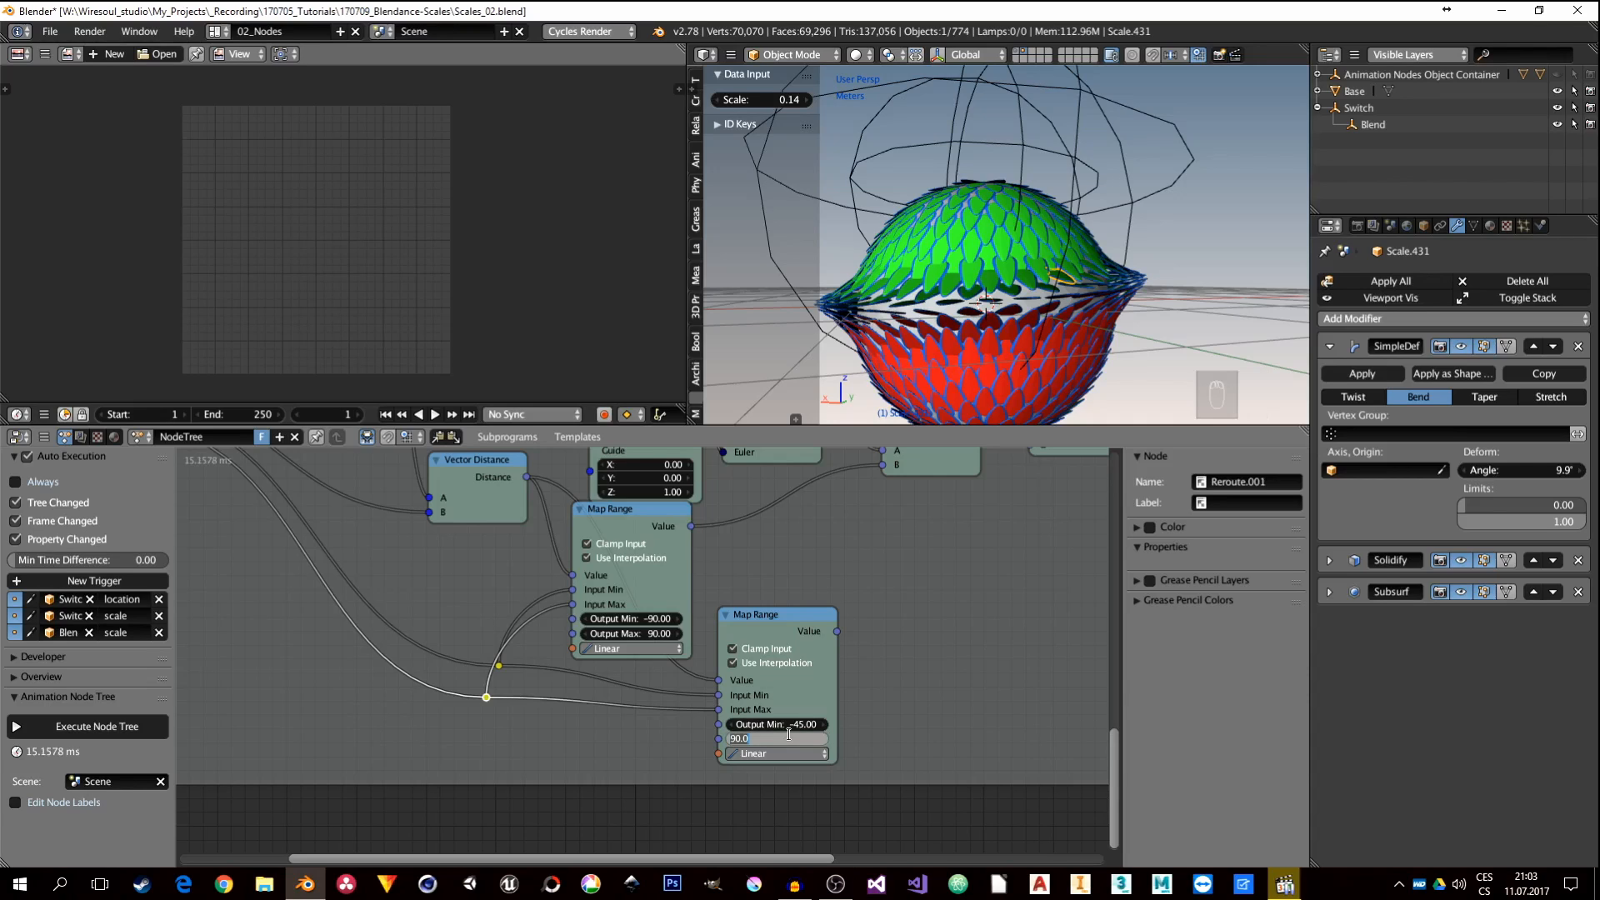
type("45")
key("Return")
Step: Connect the duplicated Map Range's Value output to the Value input of the Object Attribute Output node
middle_click_drag(863, 693, 780, 664)
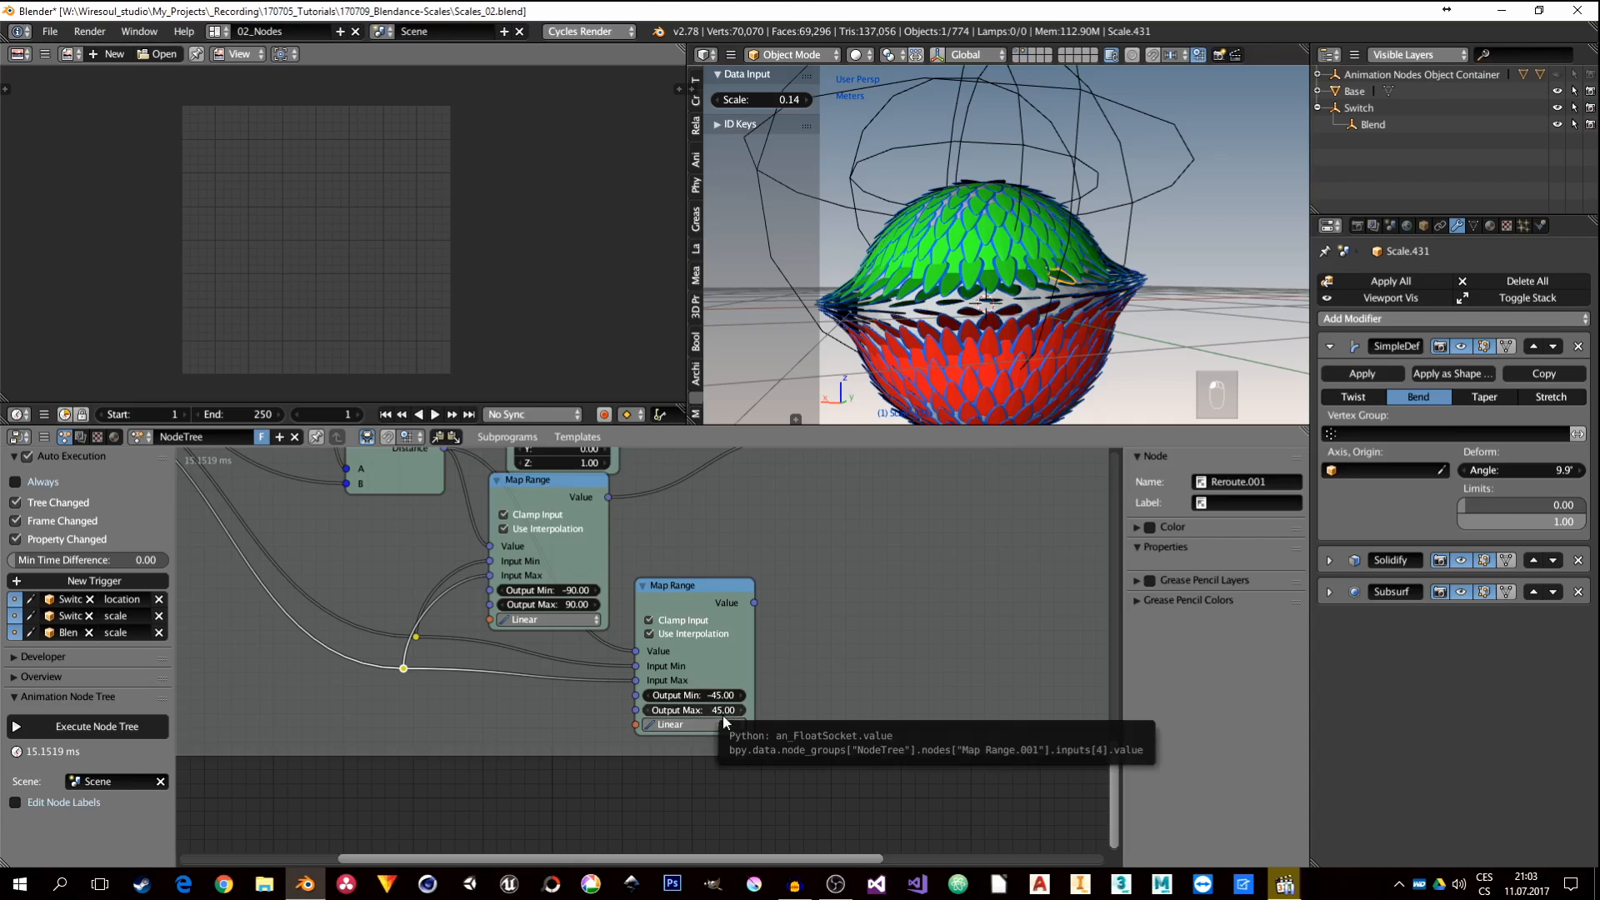
mouse_move(782, 713)
middle_mouse_down()
mouse_move(831, 710)
mouse_move(788, 744)
middle_mouse_up()
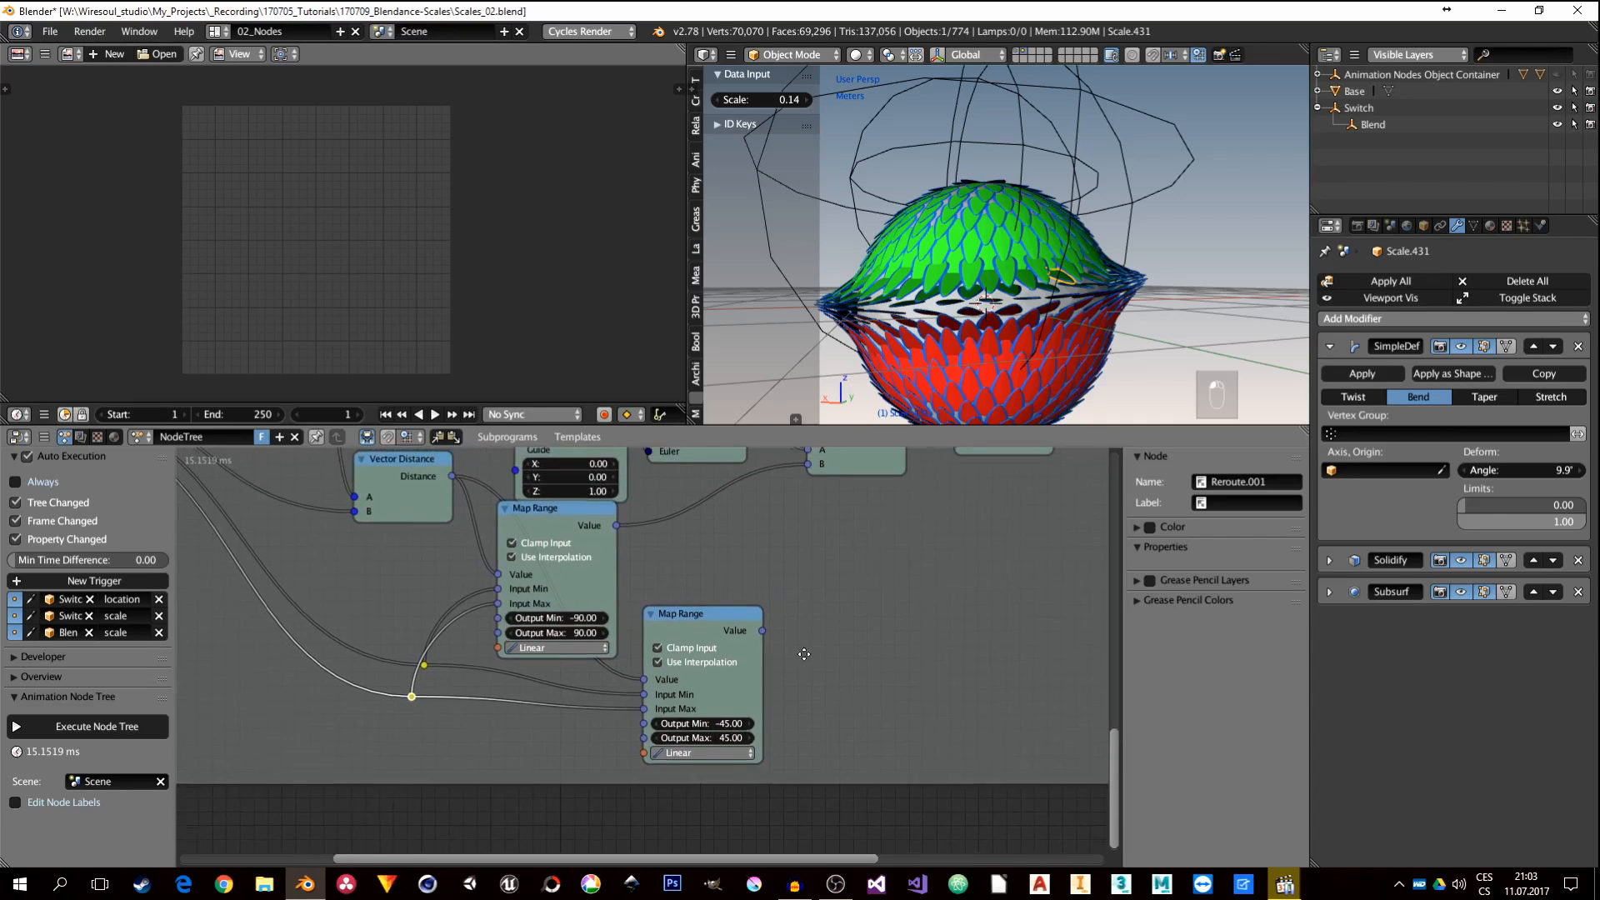
middle_click_drag(804, 654, 542, 747)
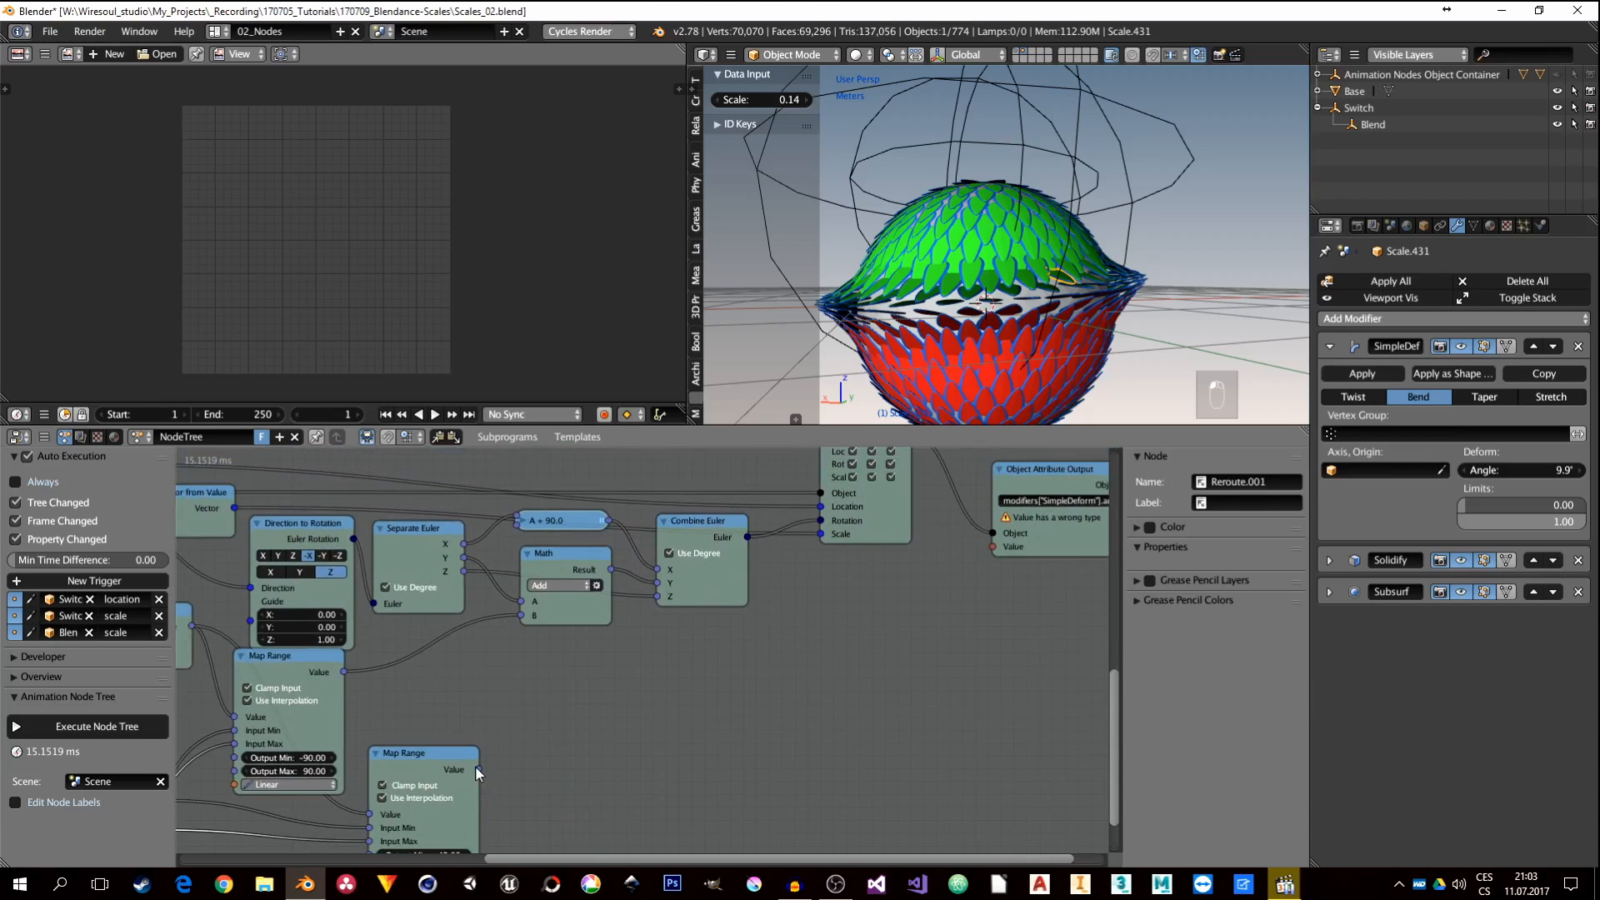
left_click_drag(479, 769, 1002, 550)
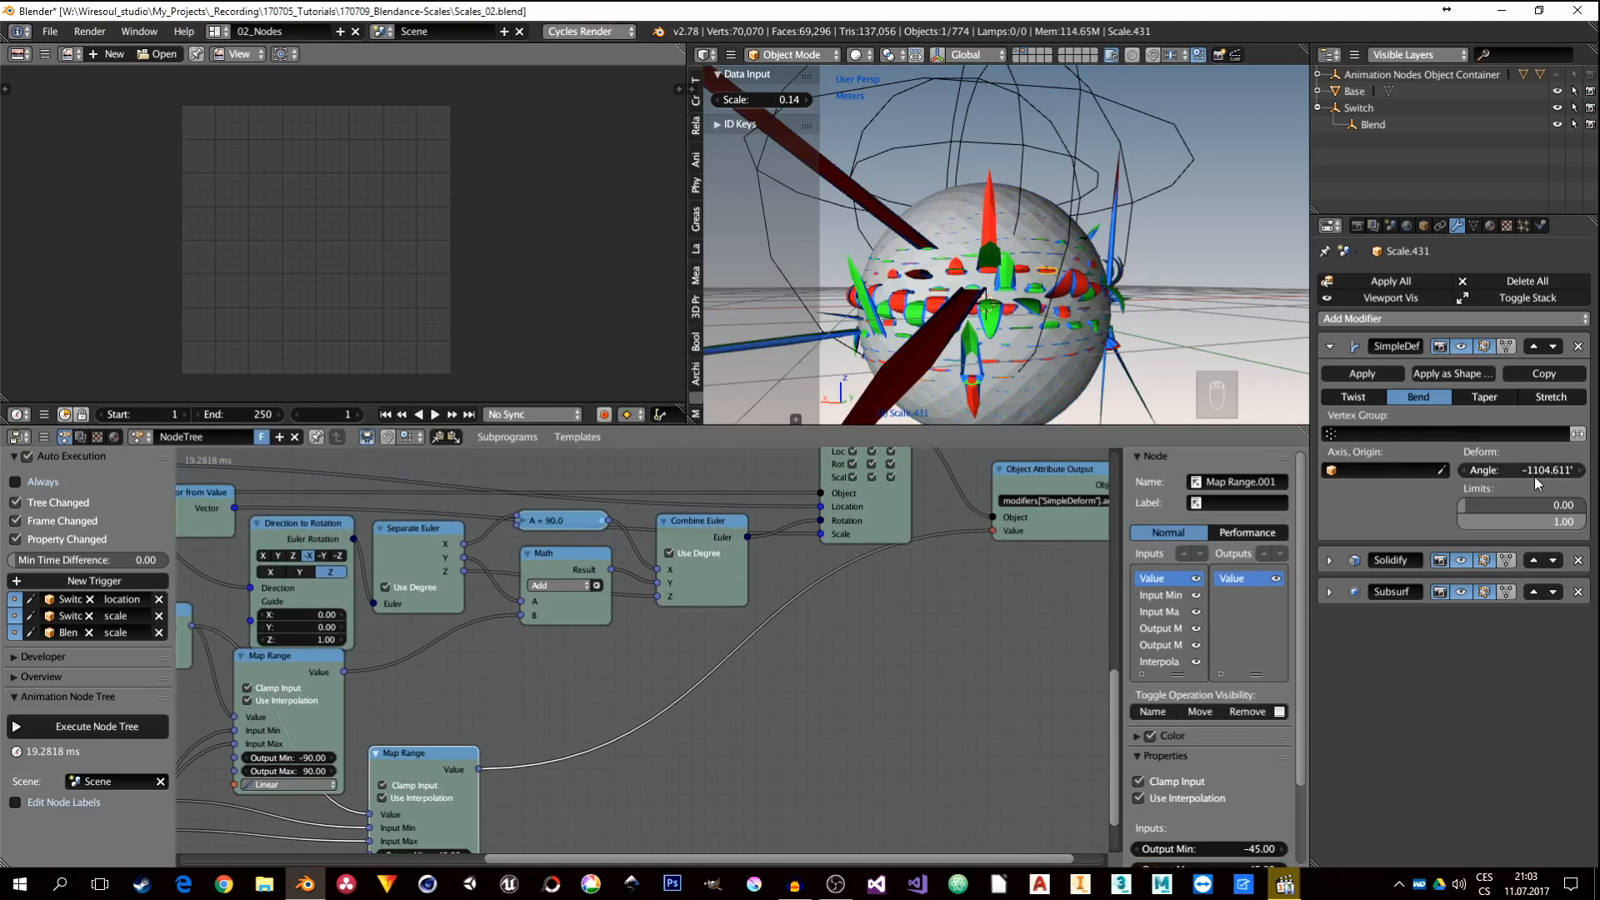
middle_click_drag(612, 788, 649, 713)
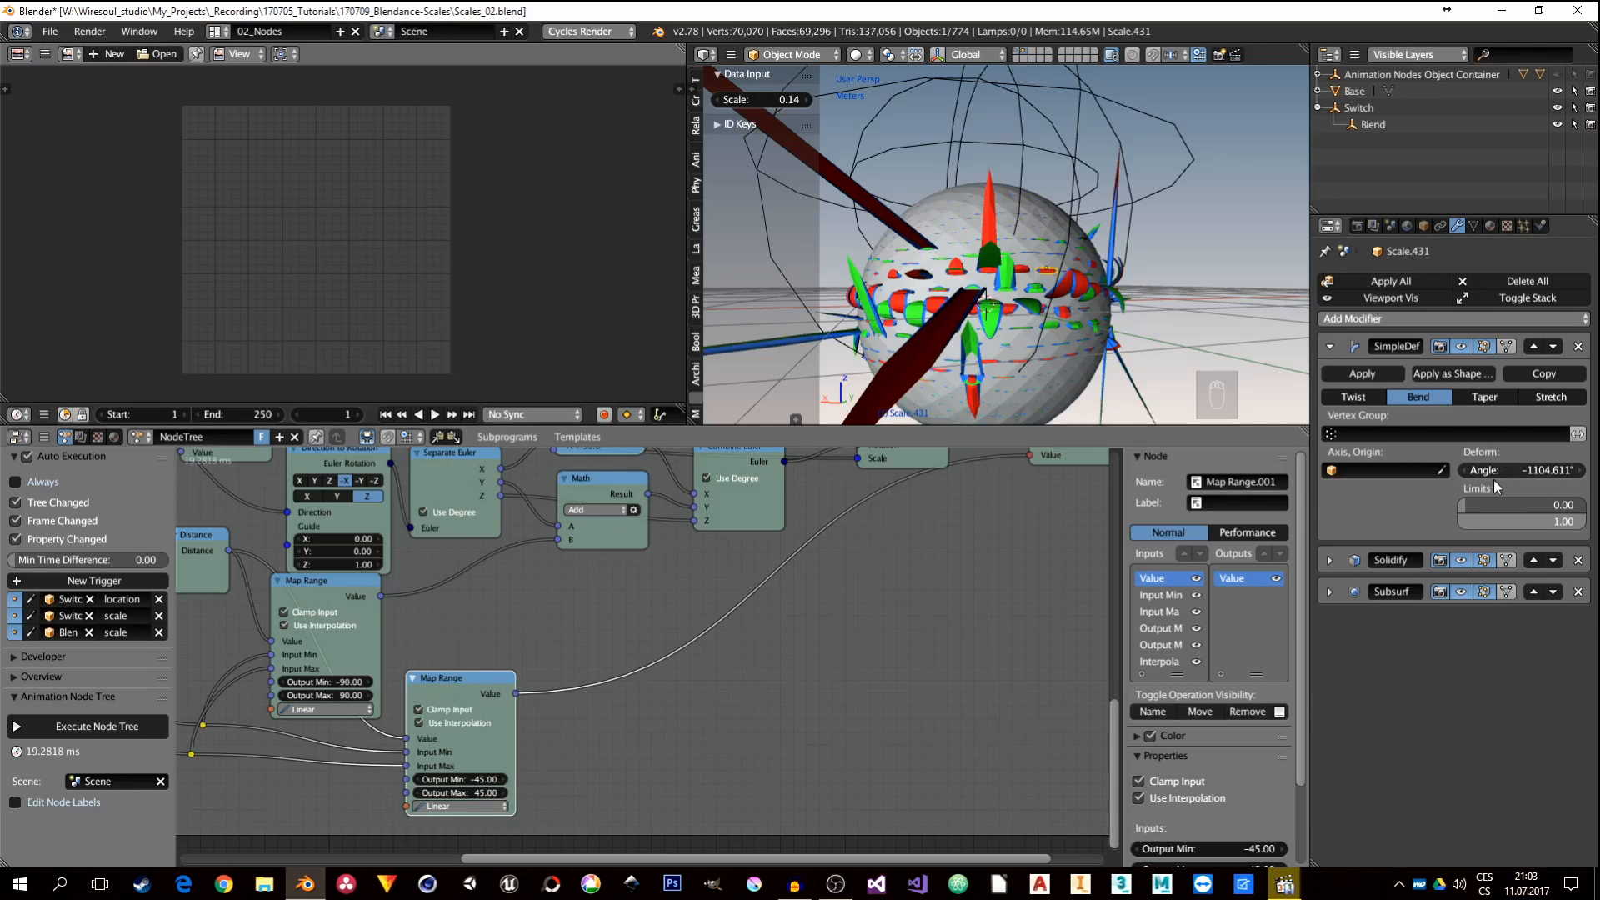
middle_click_drag(868, 583, 848, 615)
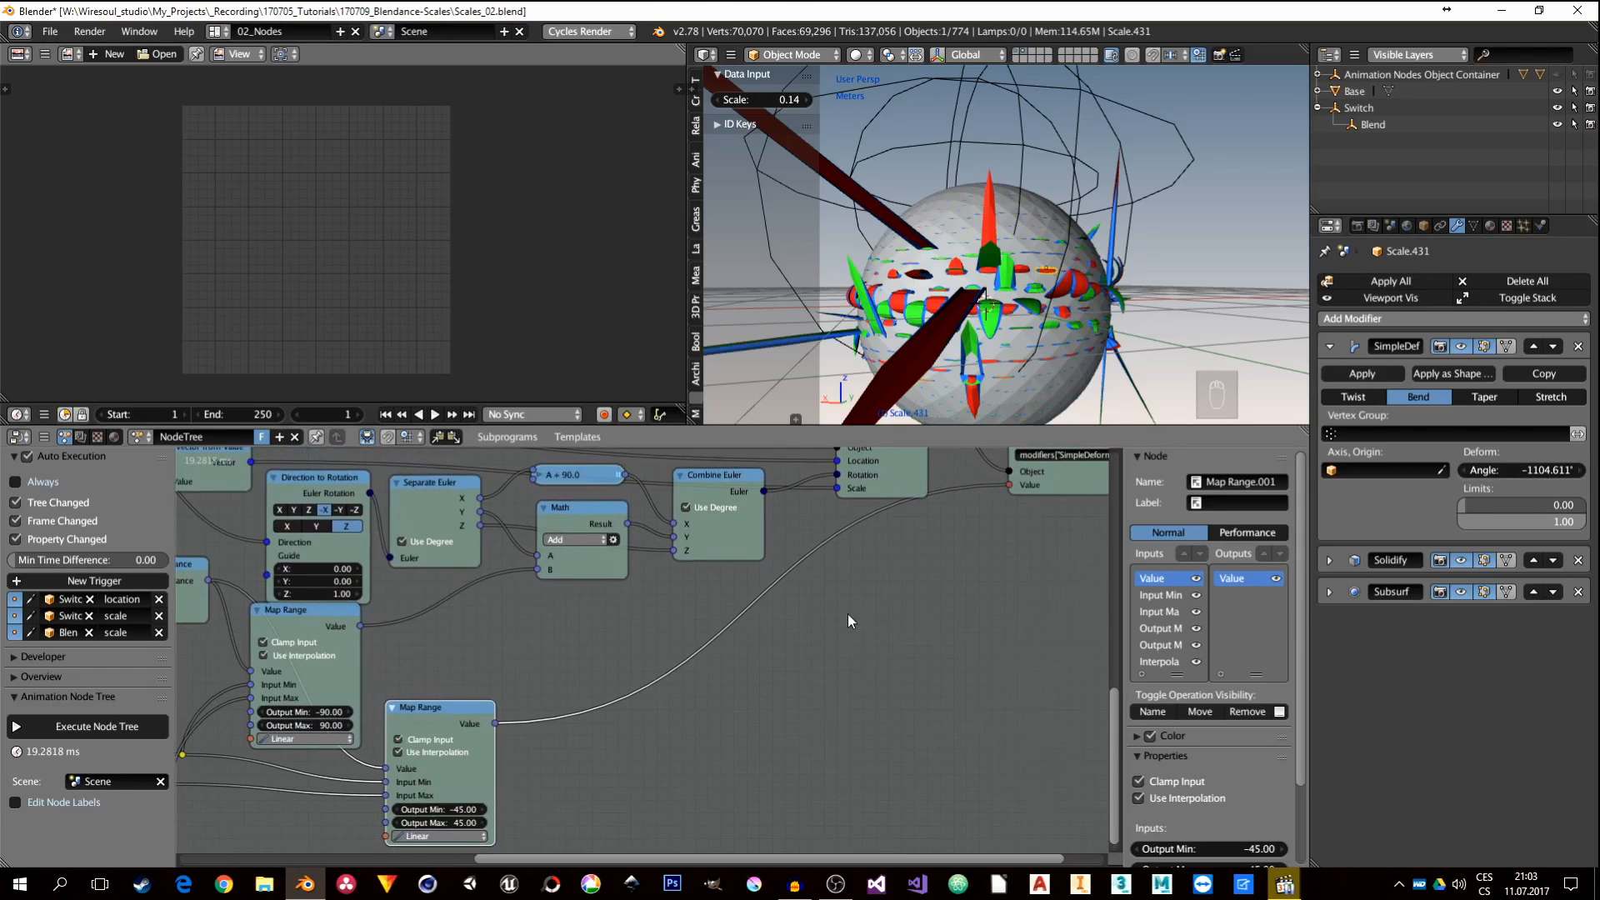
key("shift+a")
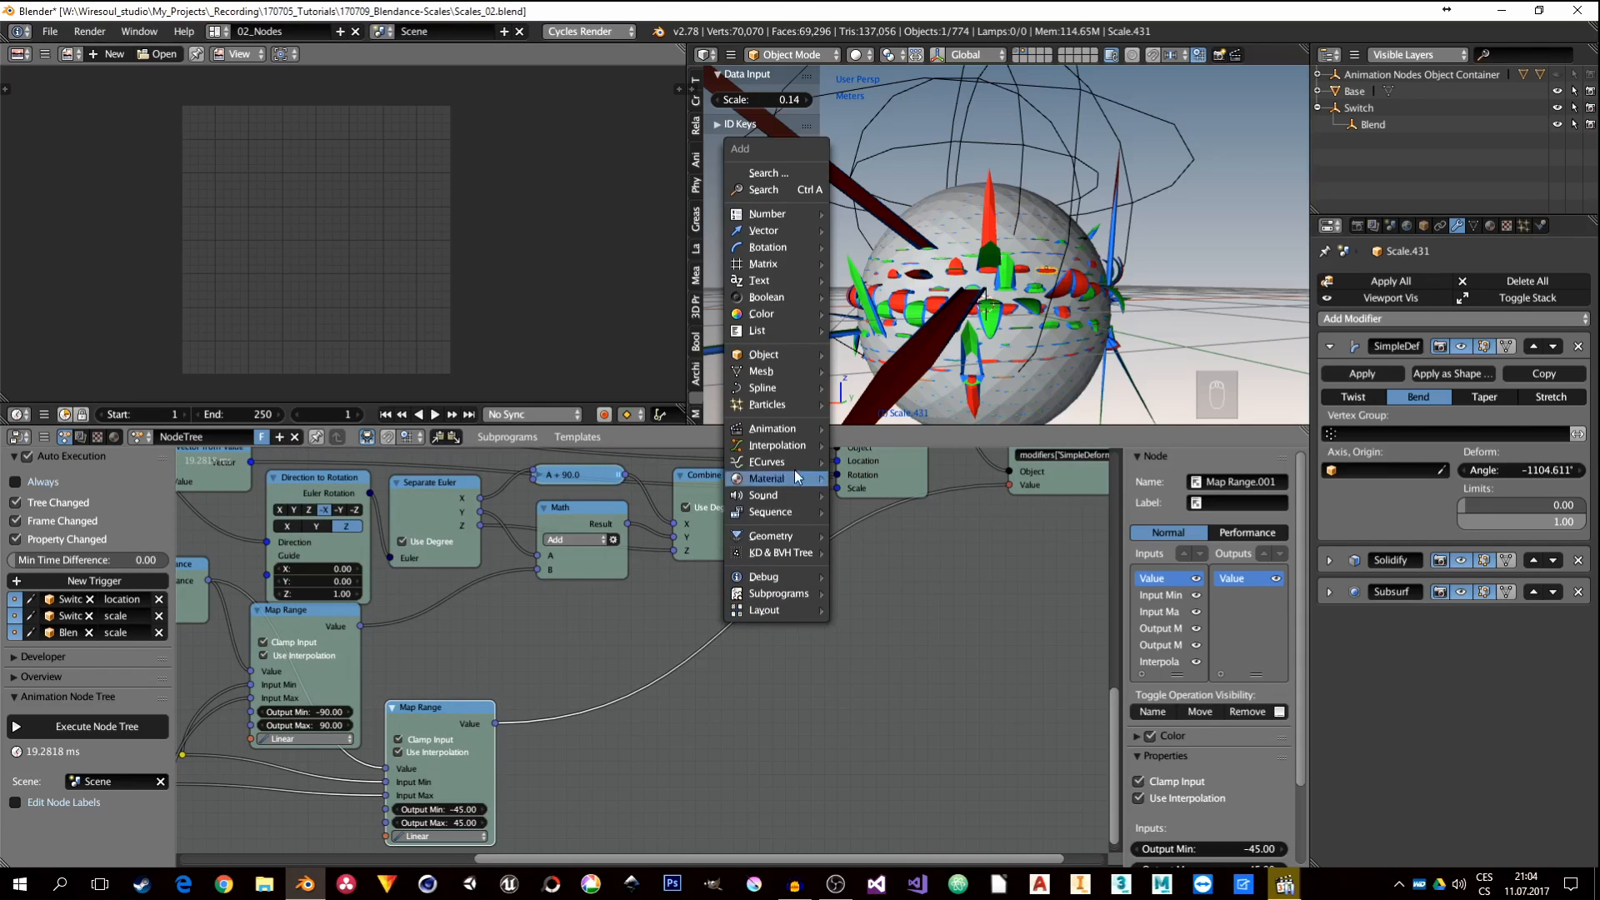
mouse_move(793, 357)
left_click(777, 189)
type("Float")
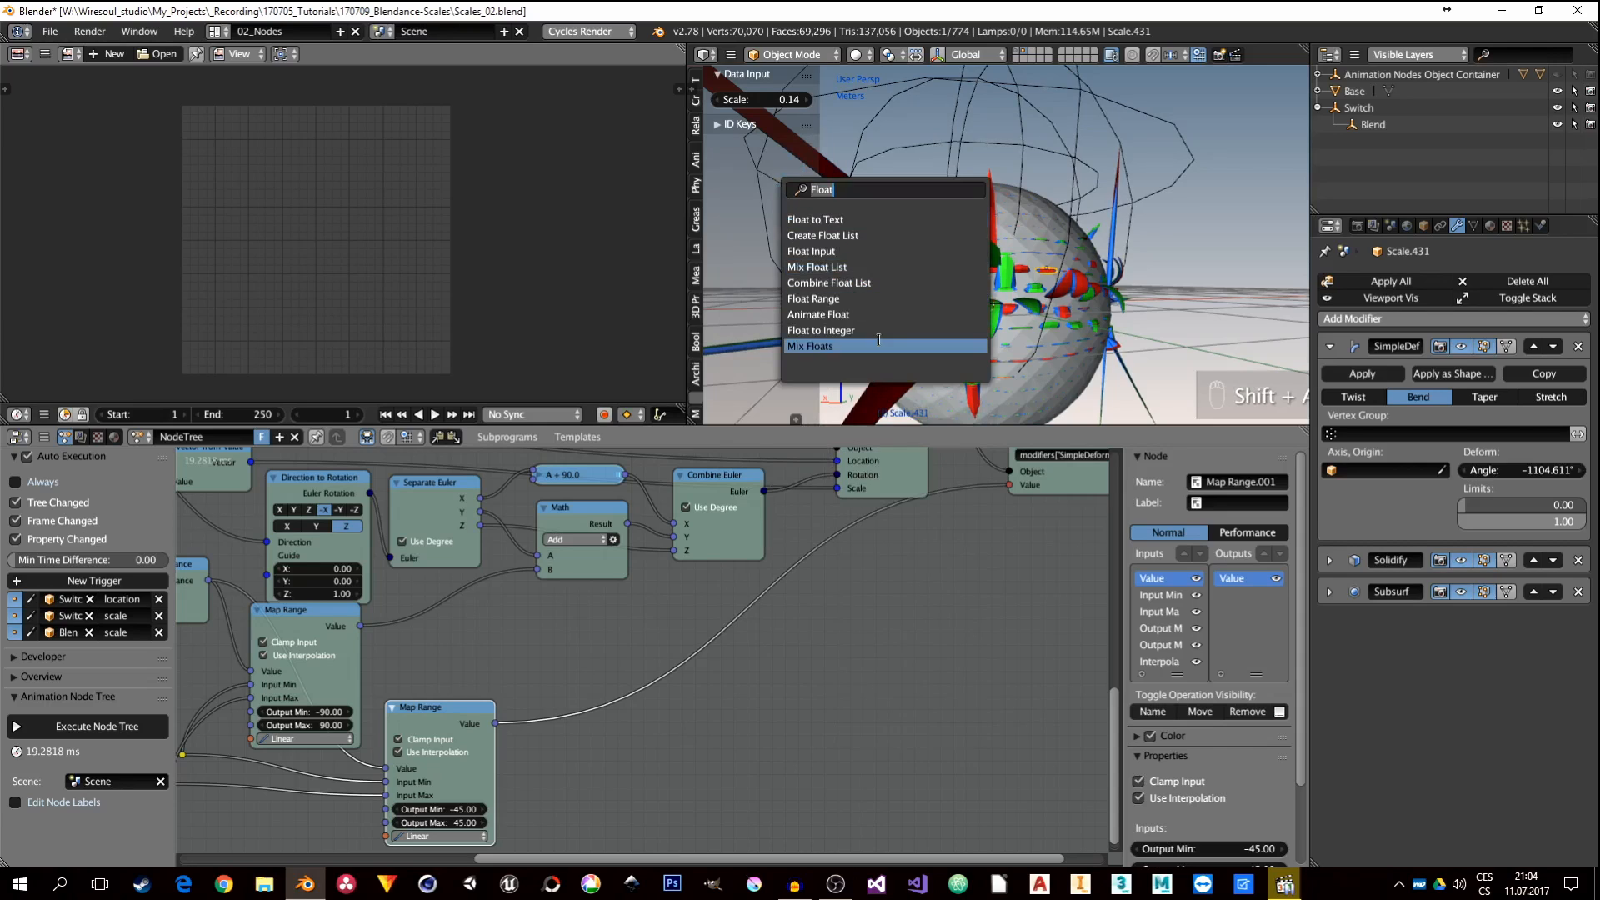
type("rad")
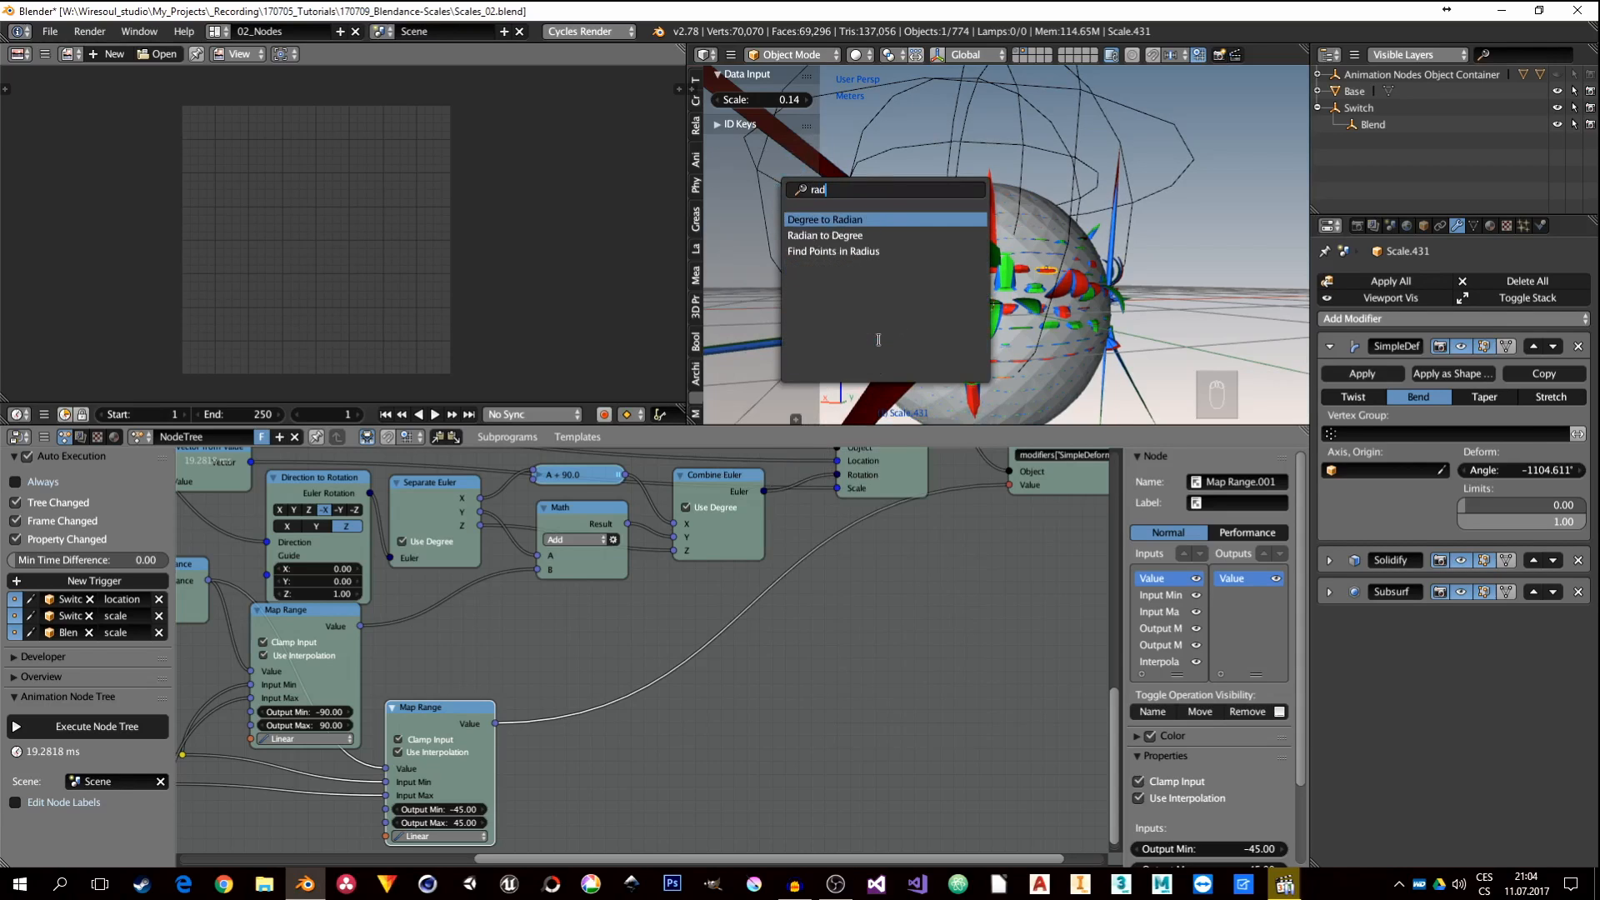
type("i")
left_click(844, 239)
left_click(857, 644)
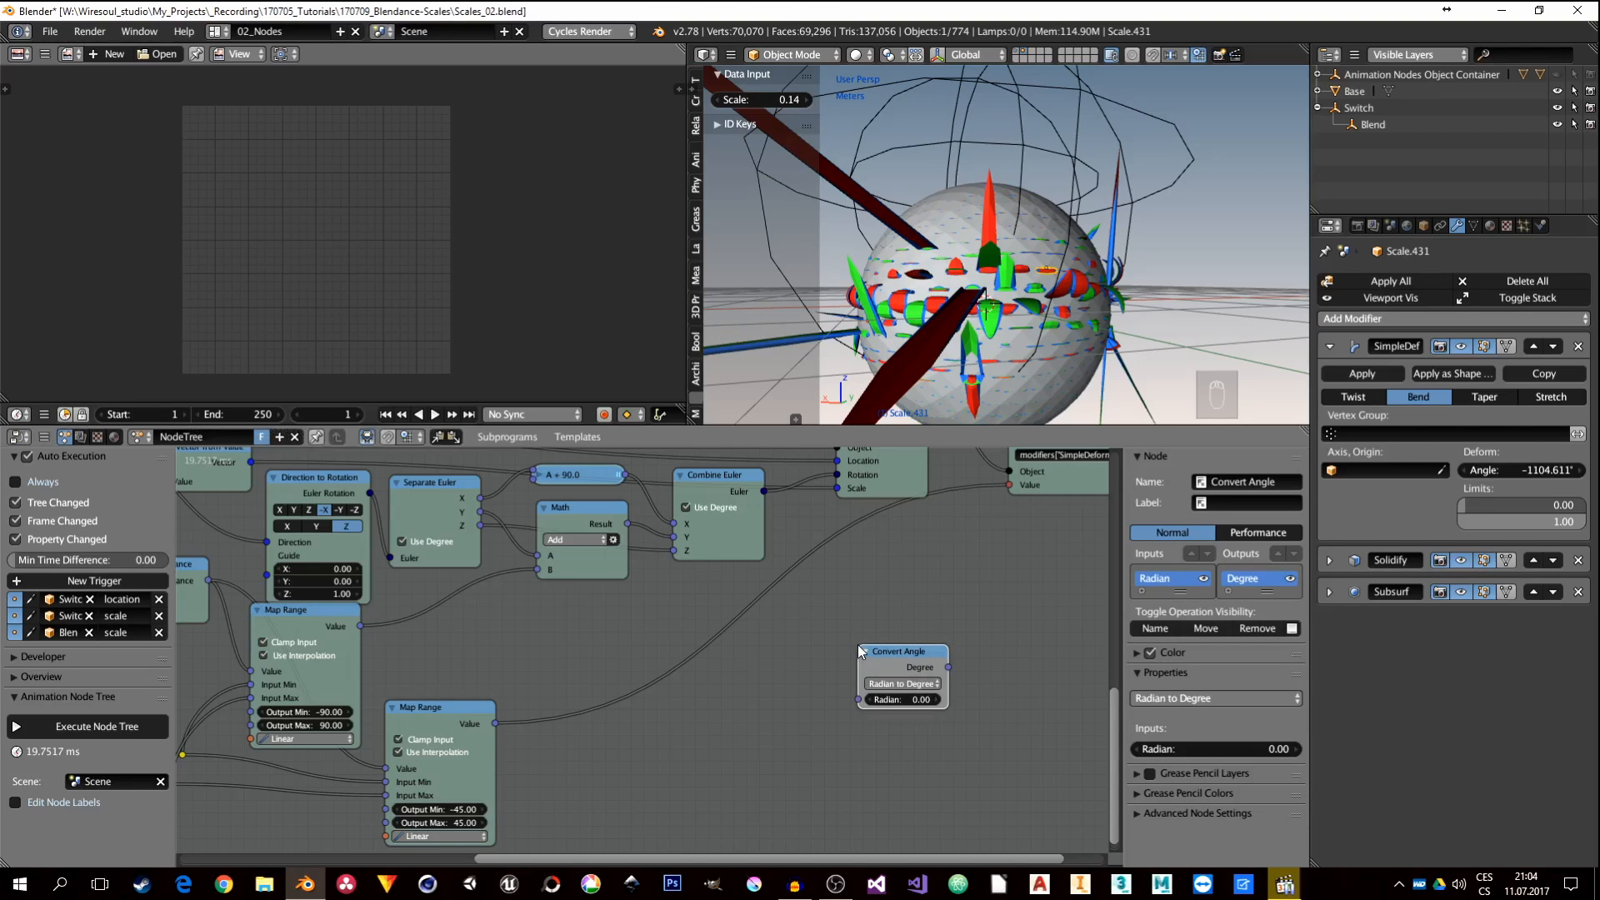
key("x")
Step: Insert a Degree to Radian Convert Angle node on the link between the duplicated Map Range and the Object Attribute Output node
key("shift+a")
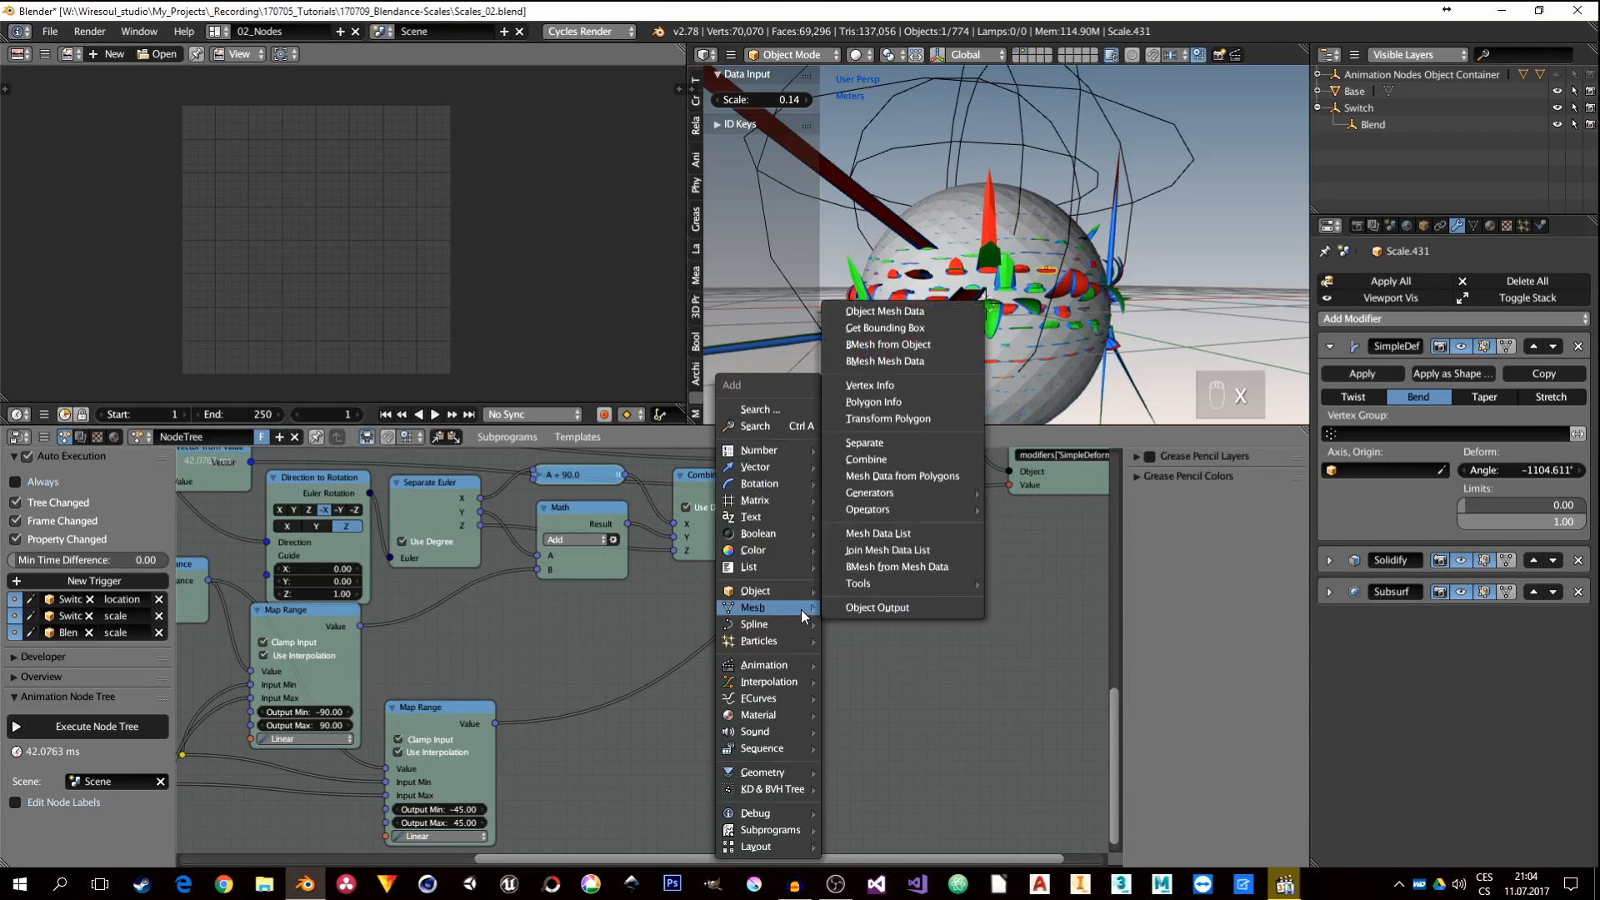
left_click(777, 438)
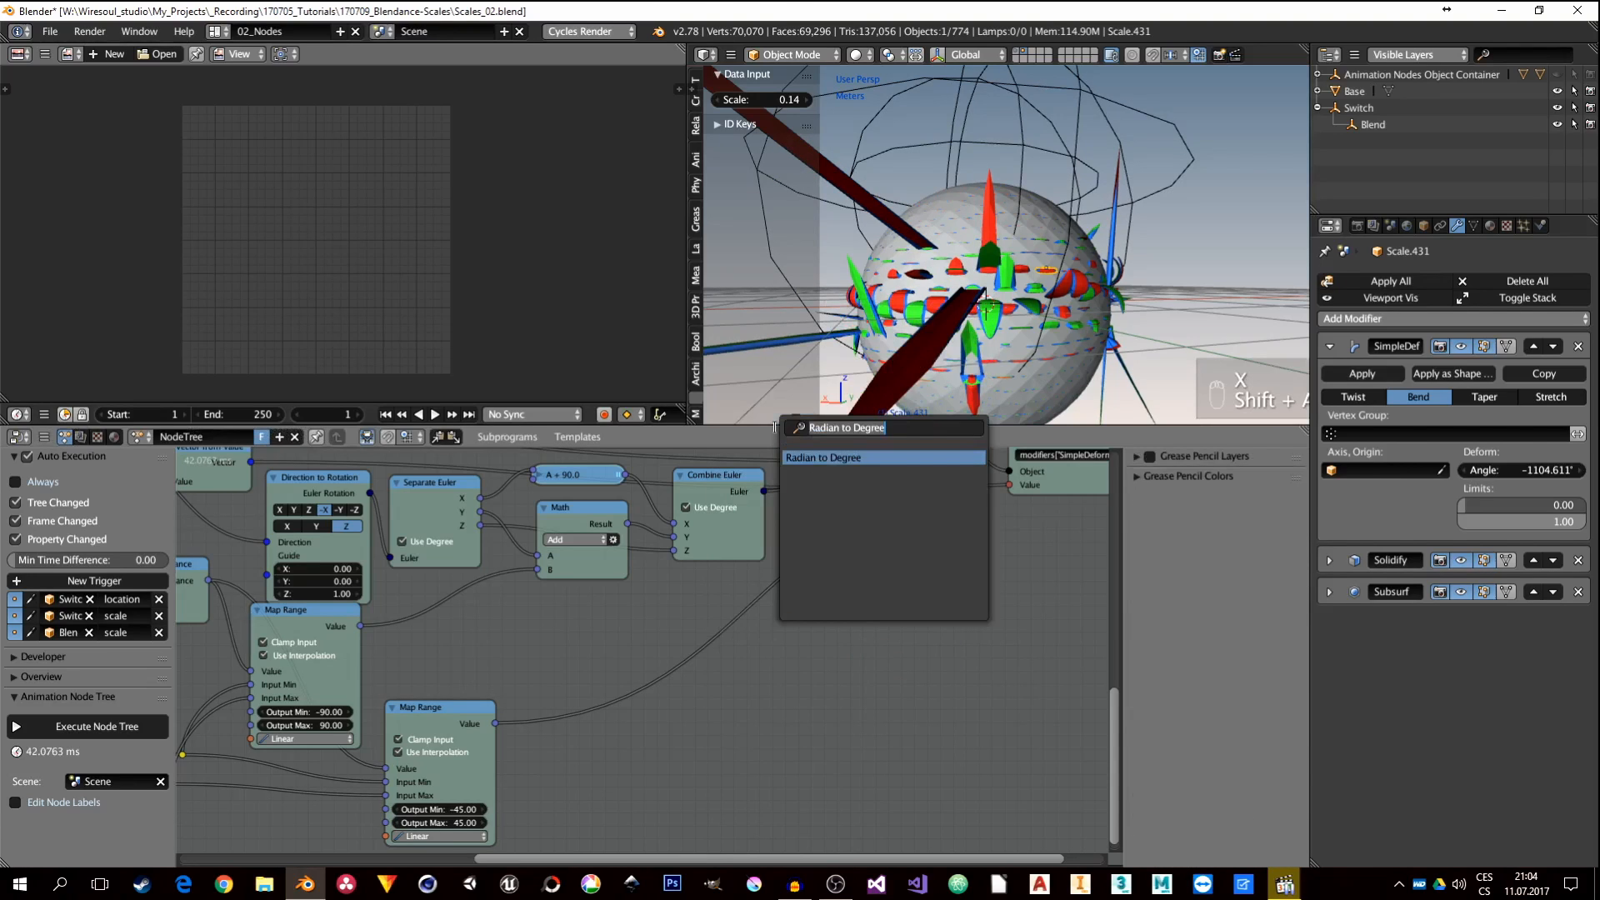
type("rad")
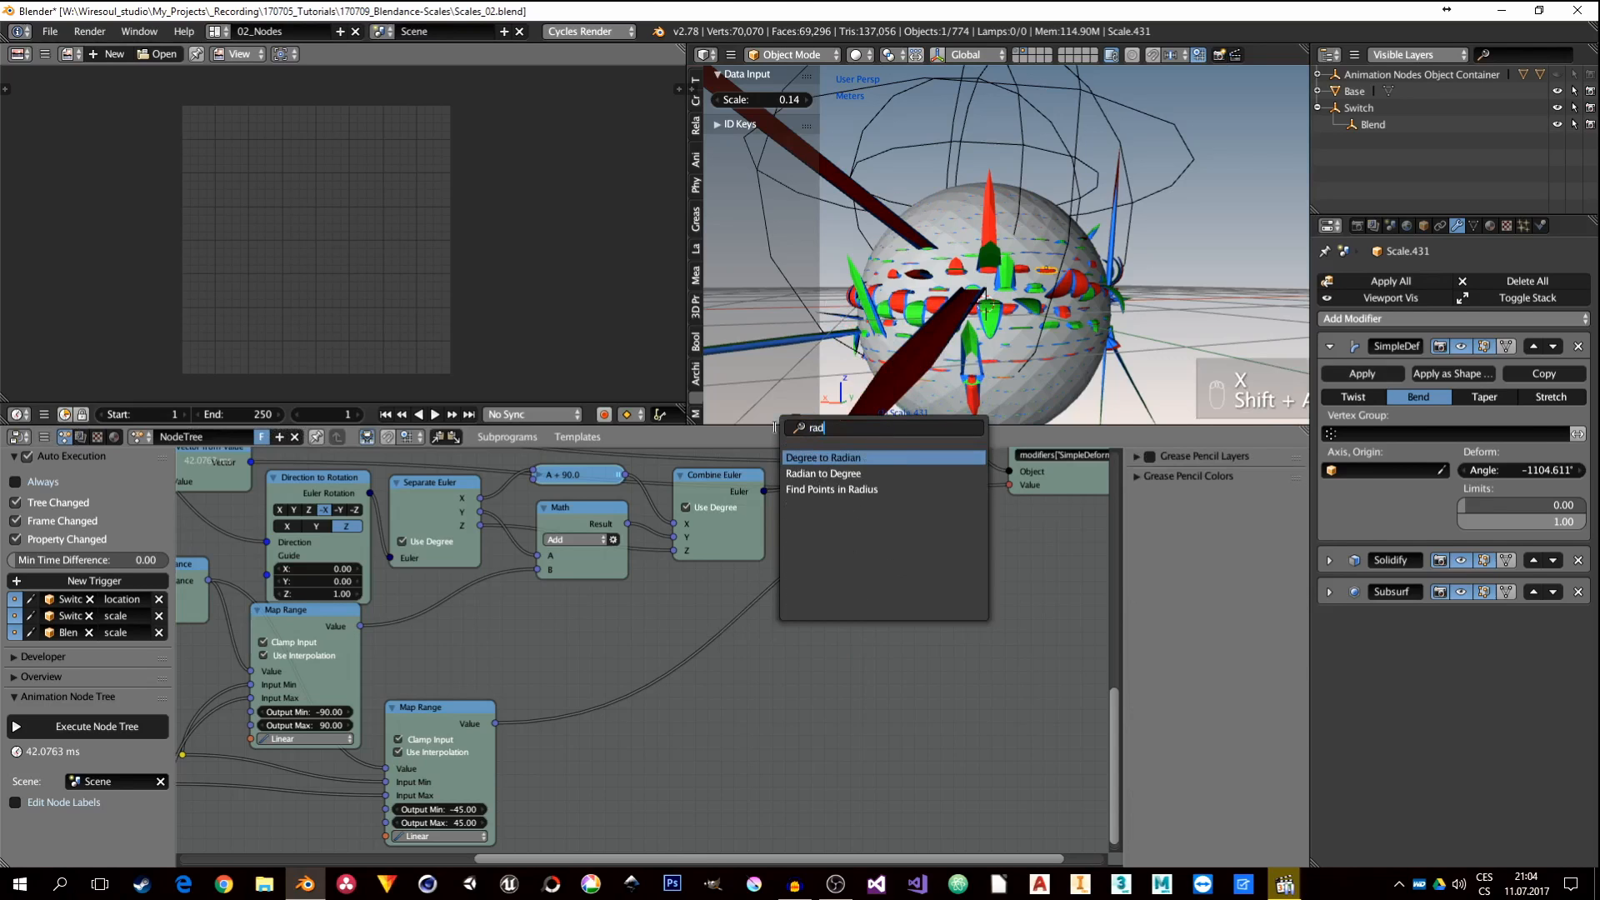
left_click(825, 457)
left_click(822, 595)
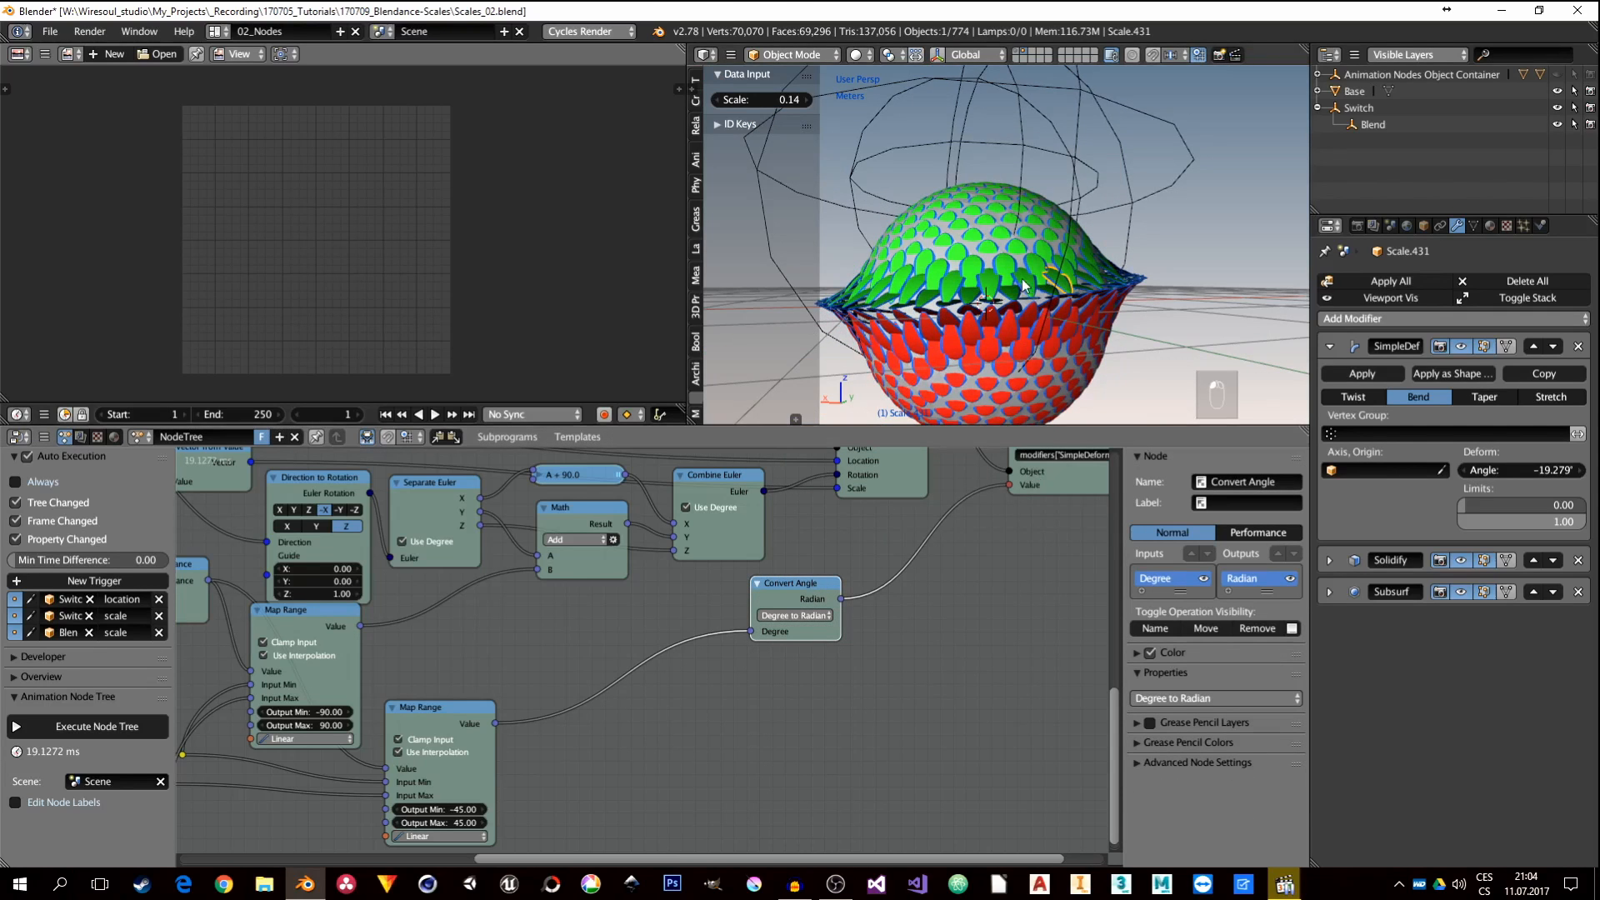
Step: Move the duplicated Map Range node next to the Convert Angle node, leaving free space beside the original Map Range
middle_click_drag(1048, 307, 1110, 307)
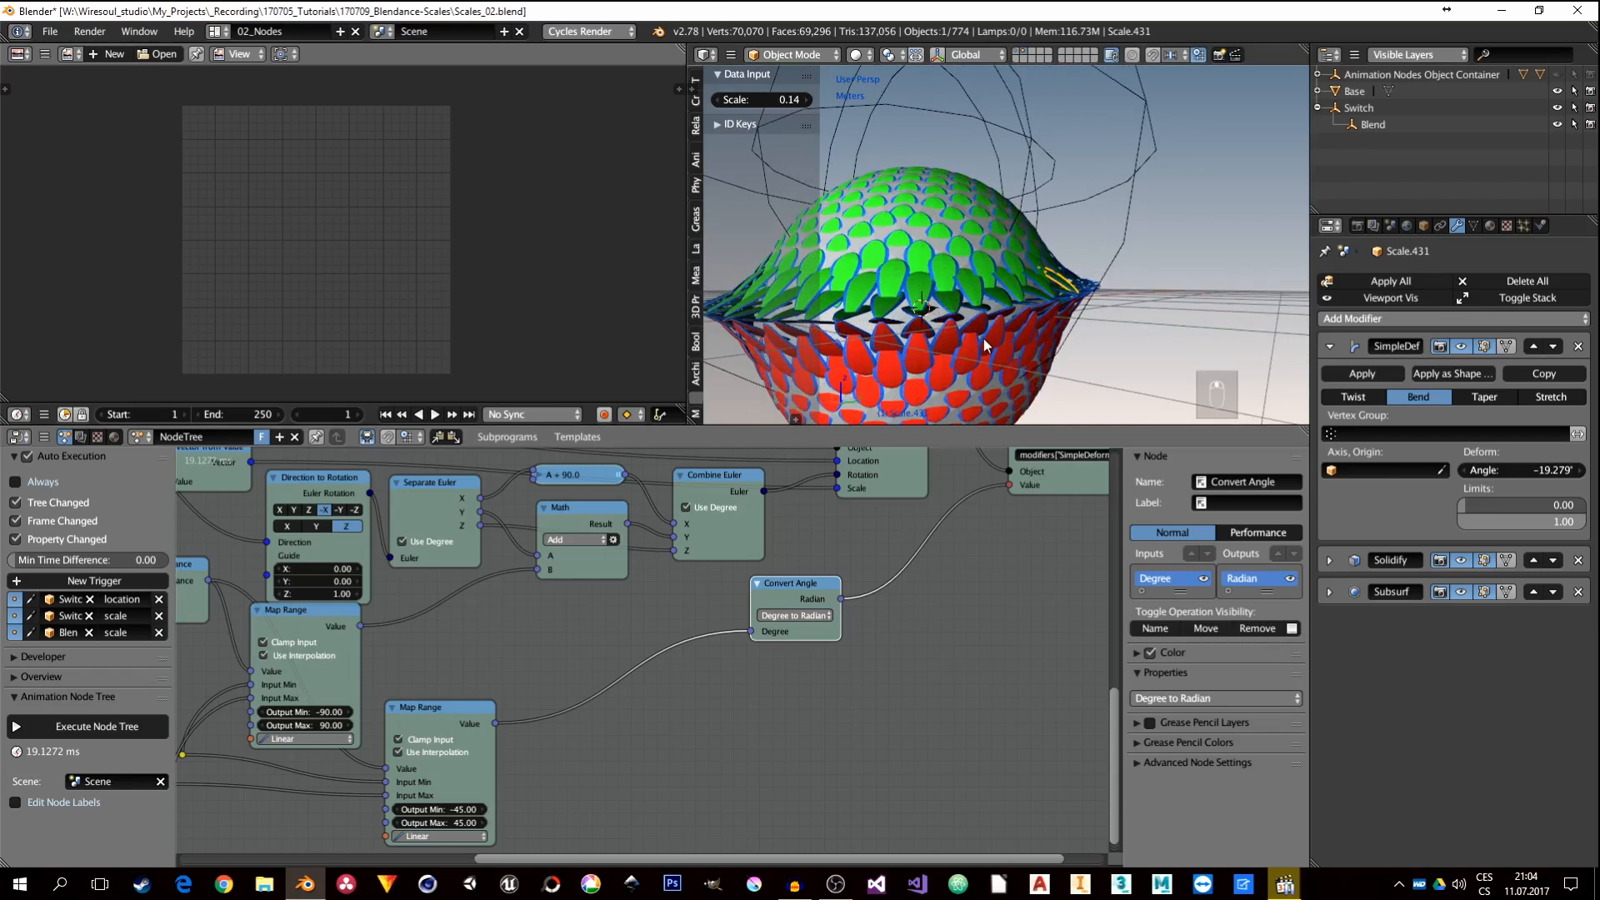
middle_click_drag(988, 347, 1025, 271)
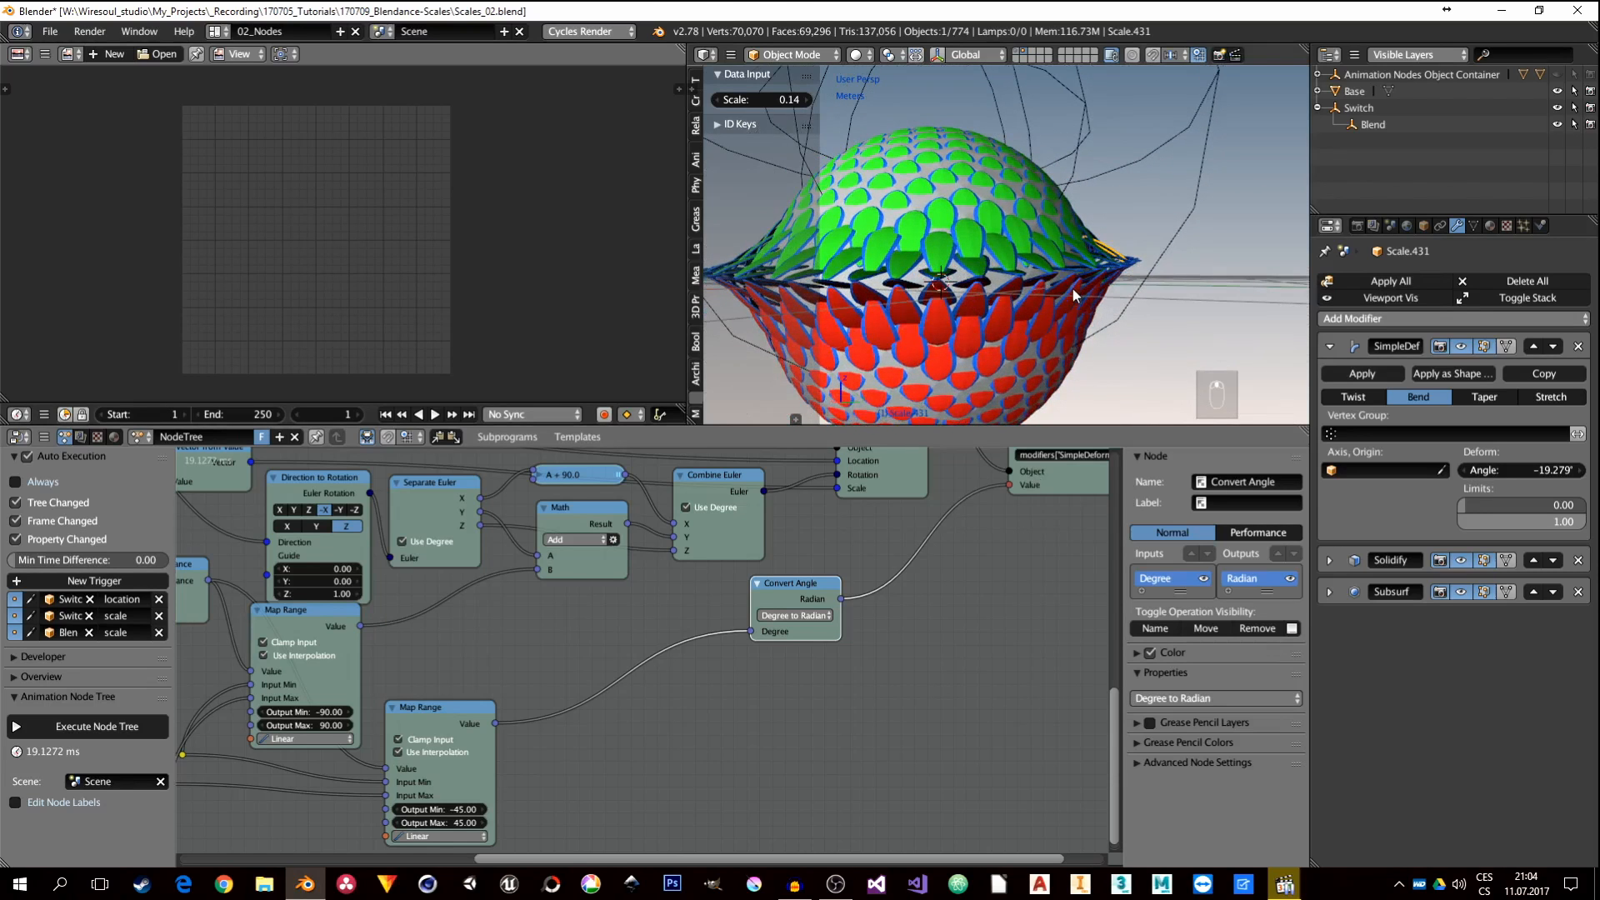
middle_click_drag(602, 792, 823, 668)
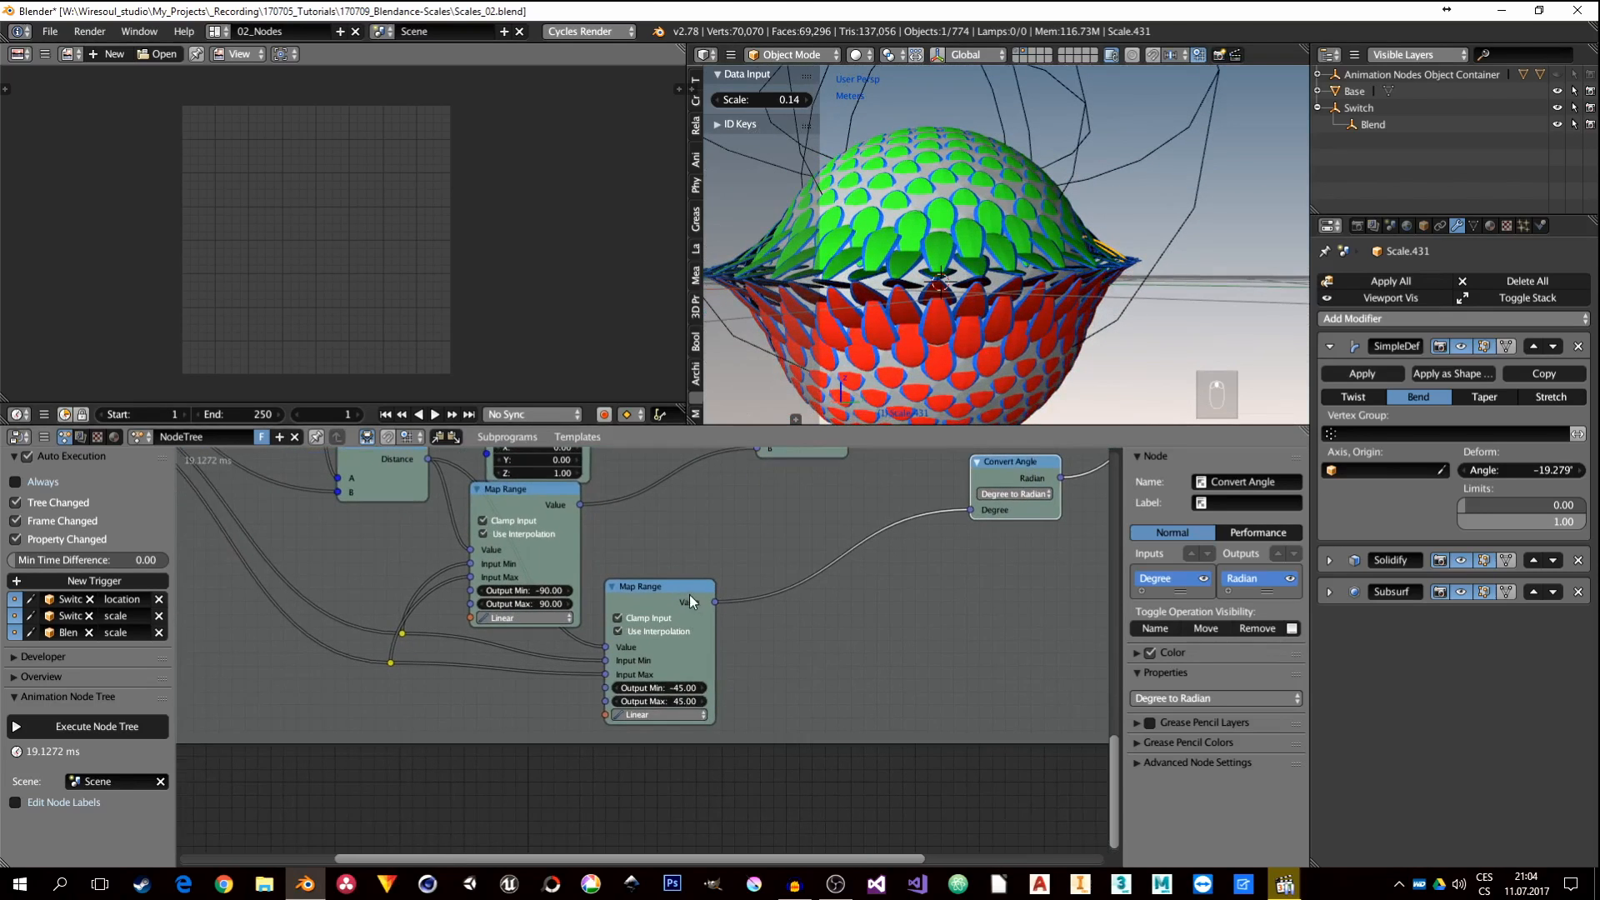
left_click_drag(660, 599, 852, 545)
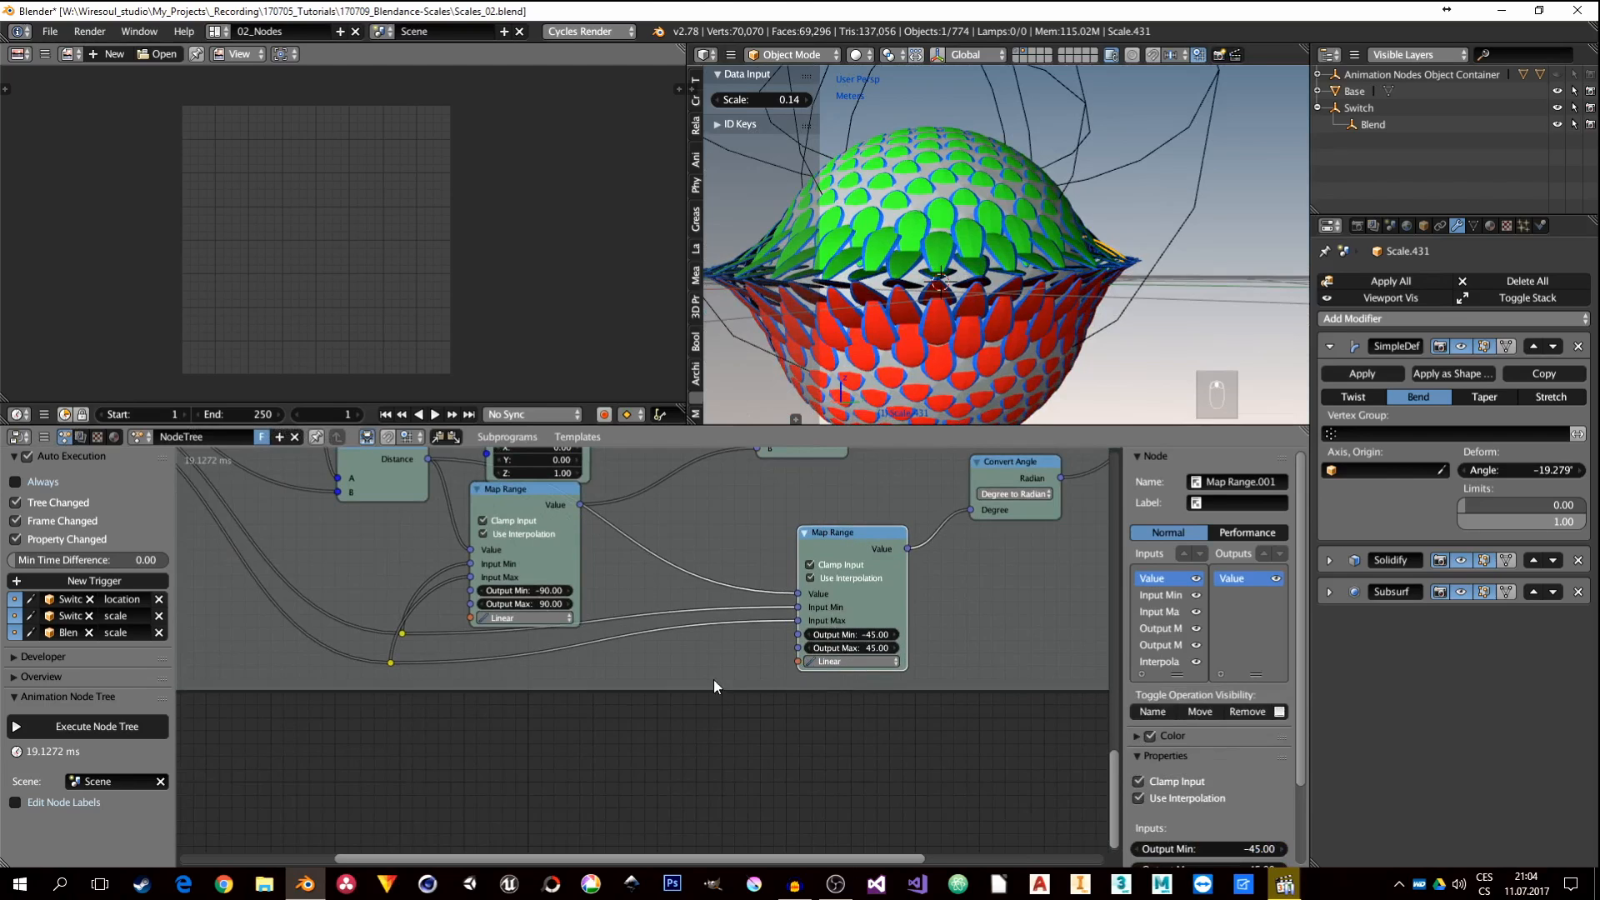
Step: Add an Interpolation from Curve Mapping node and connect its Interpolation output to the duplicated Map Range's Interpolation input
scroll(713, 664, "up", 2)
key("shift+a")
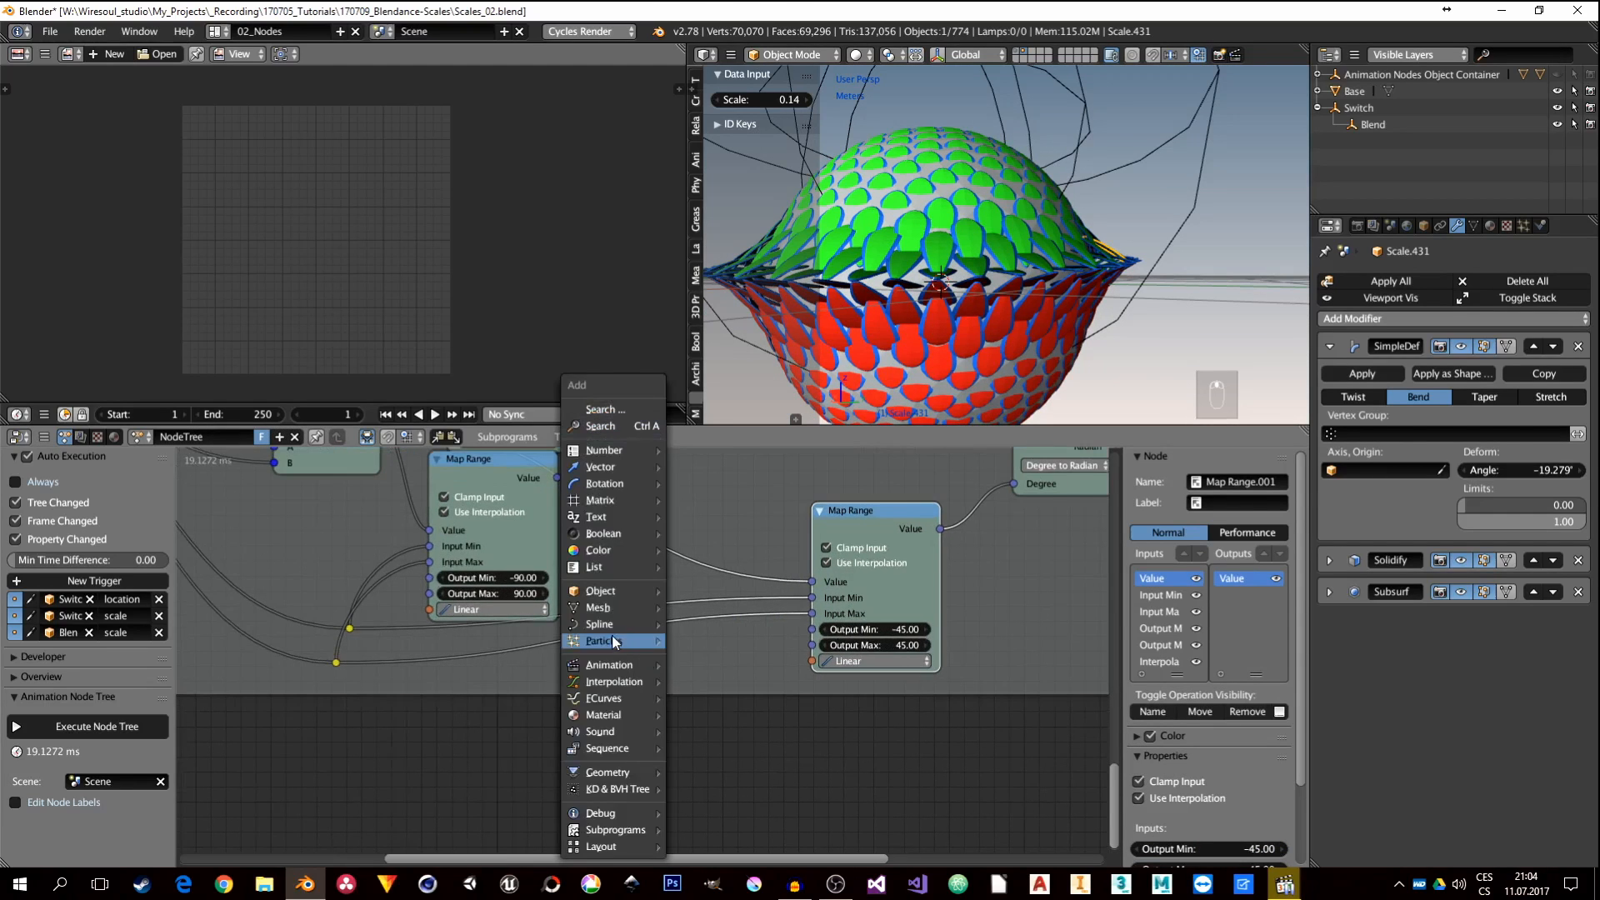
mouse_move(655, 682)
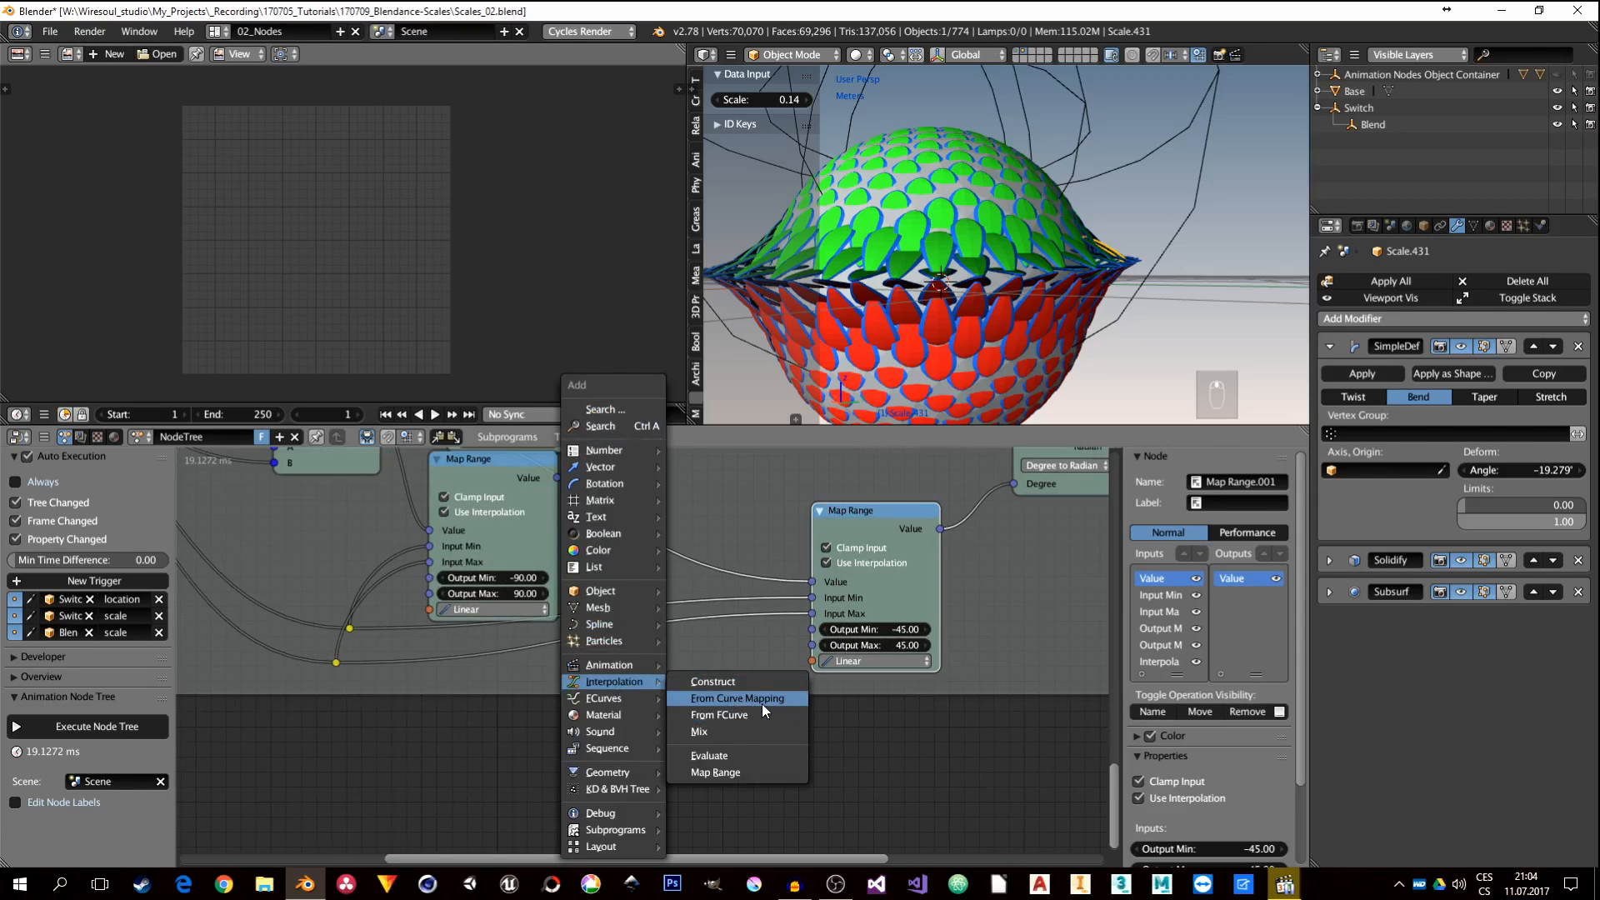
left_click(762, 703)
left_click(648, 666)
left_click_drag(728, 687, 813, 661)
middle_click_drag(786, 695, 941, 598)
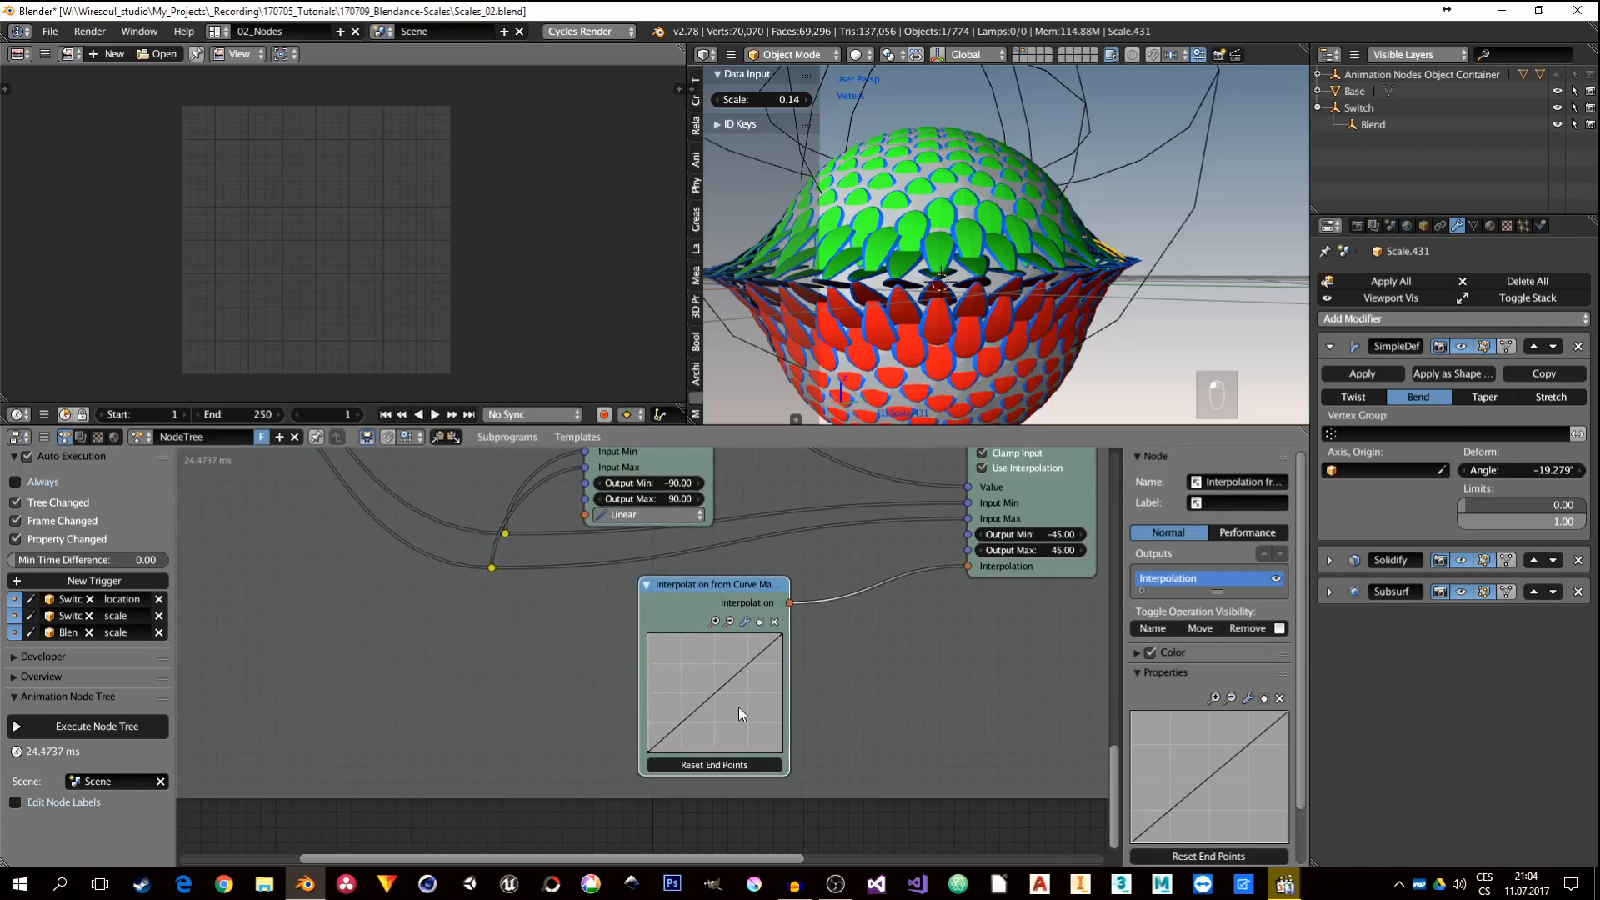
Step: Widen the curve mapping node and shape an S-wave with both ends at about Y 0.5, a low at X 0.25 and a high near X 0.75
left_click_drag(789, 703, 931, 702)
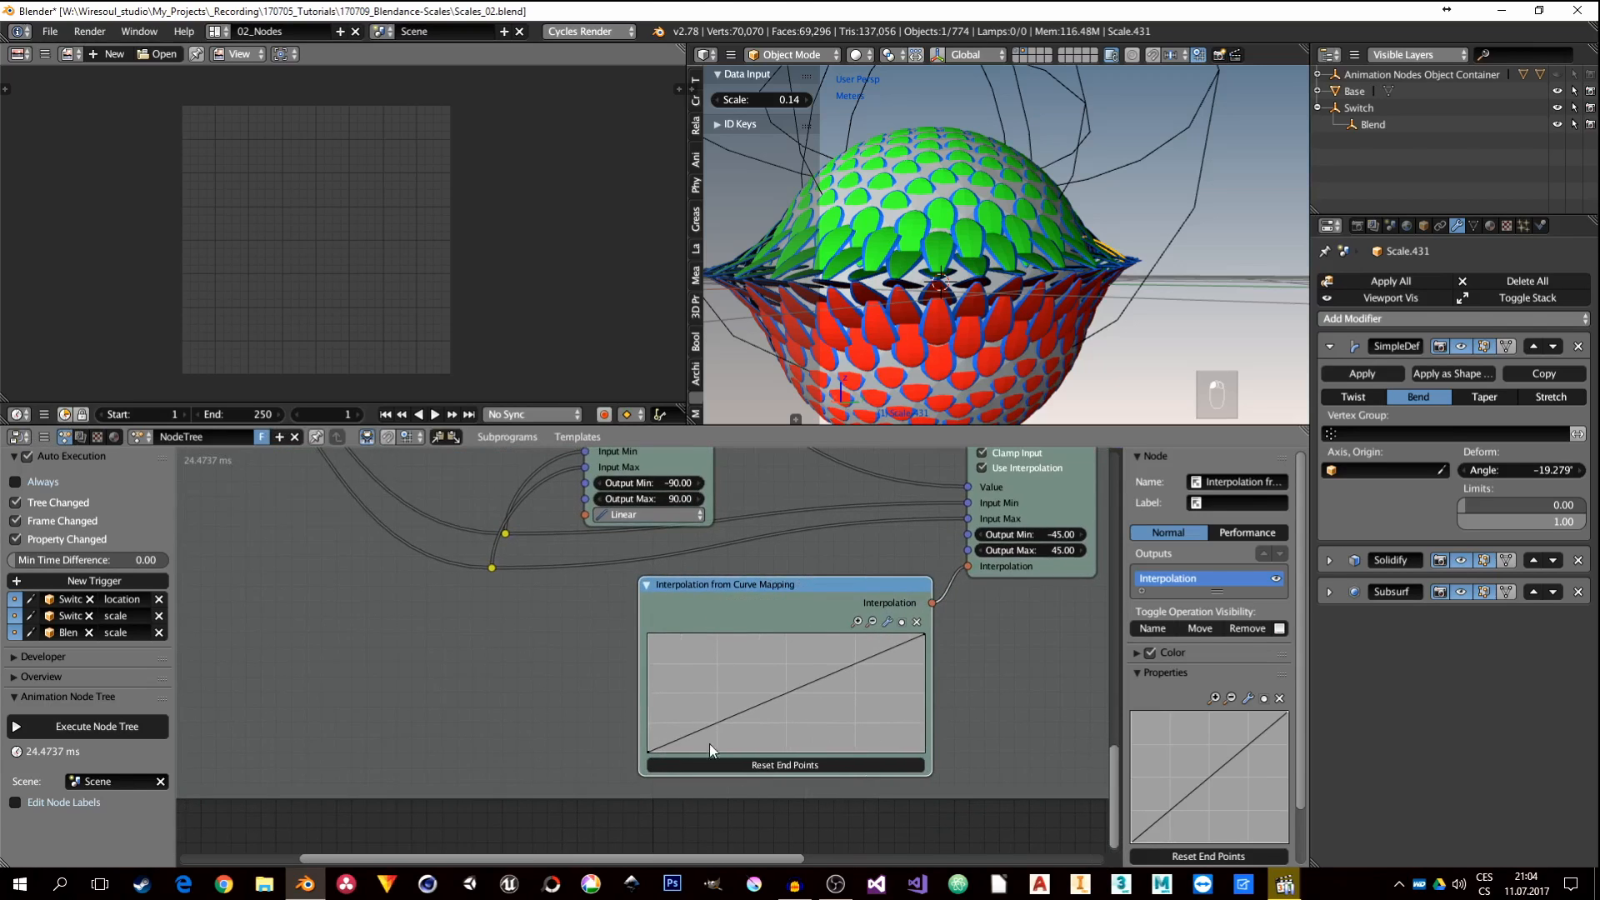
left_click_drag(637, 766, 546, 771)
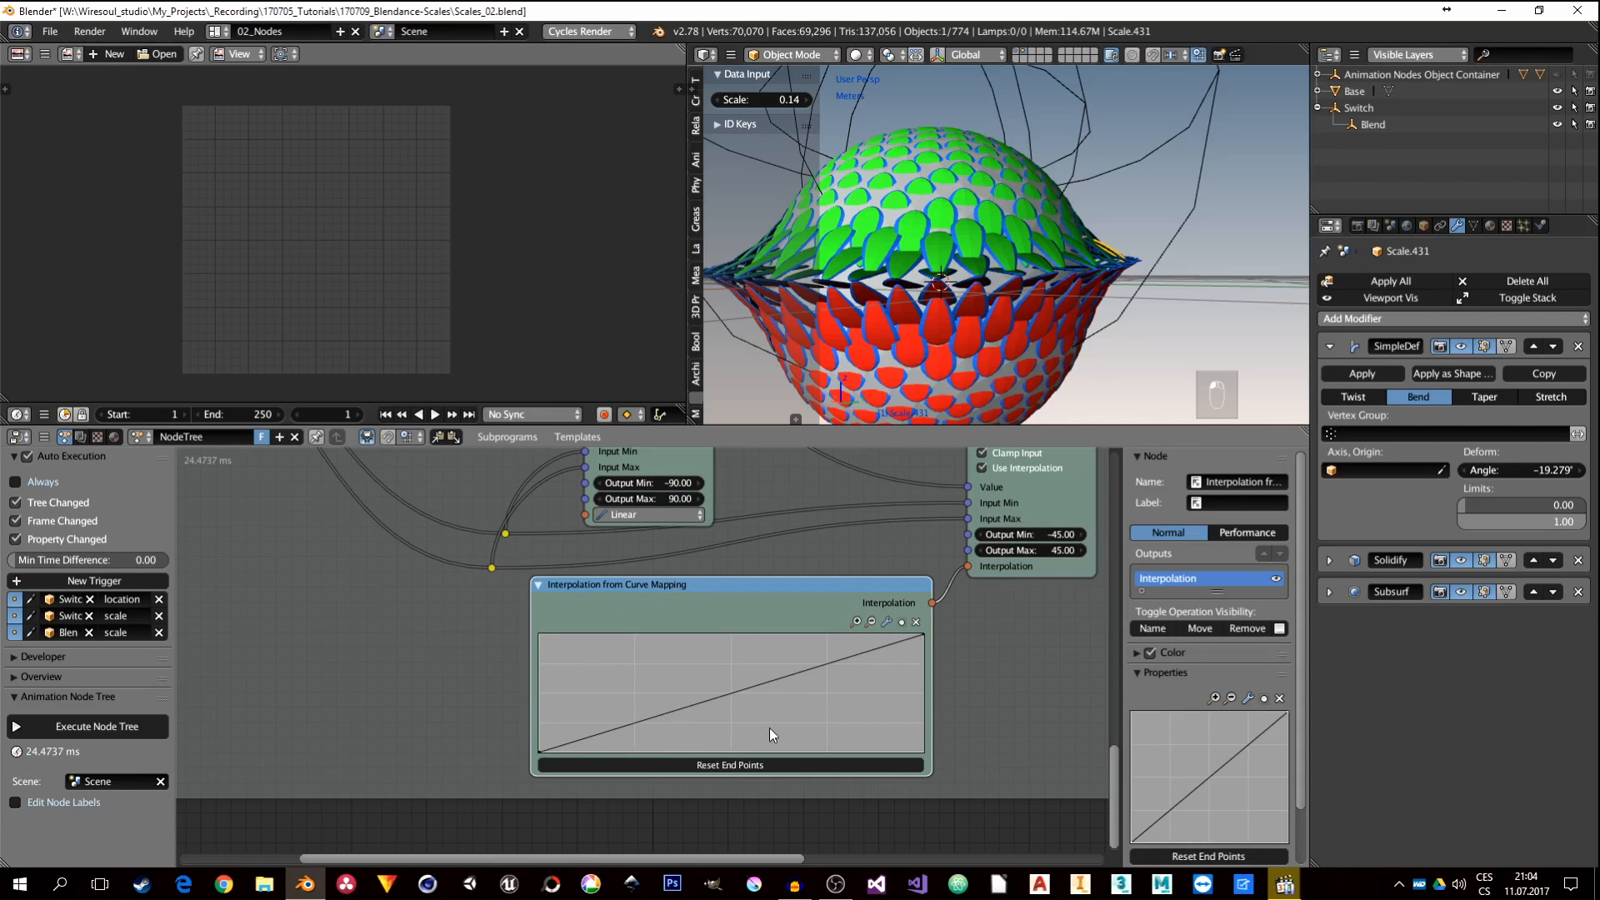
left_click_drag(539, 750, 540, 692)
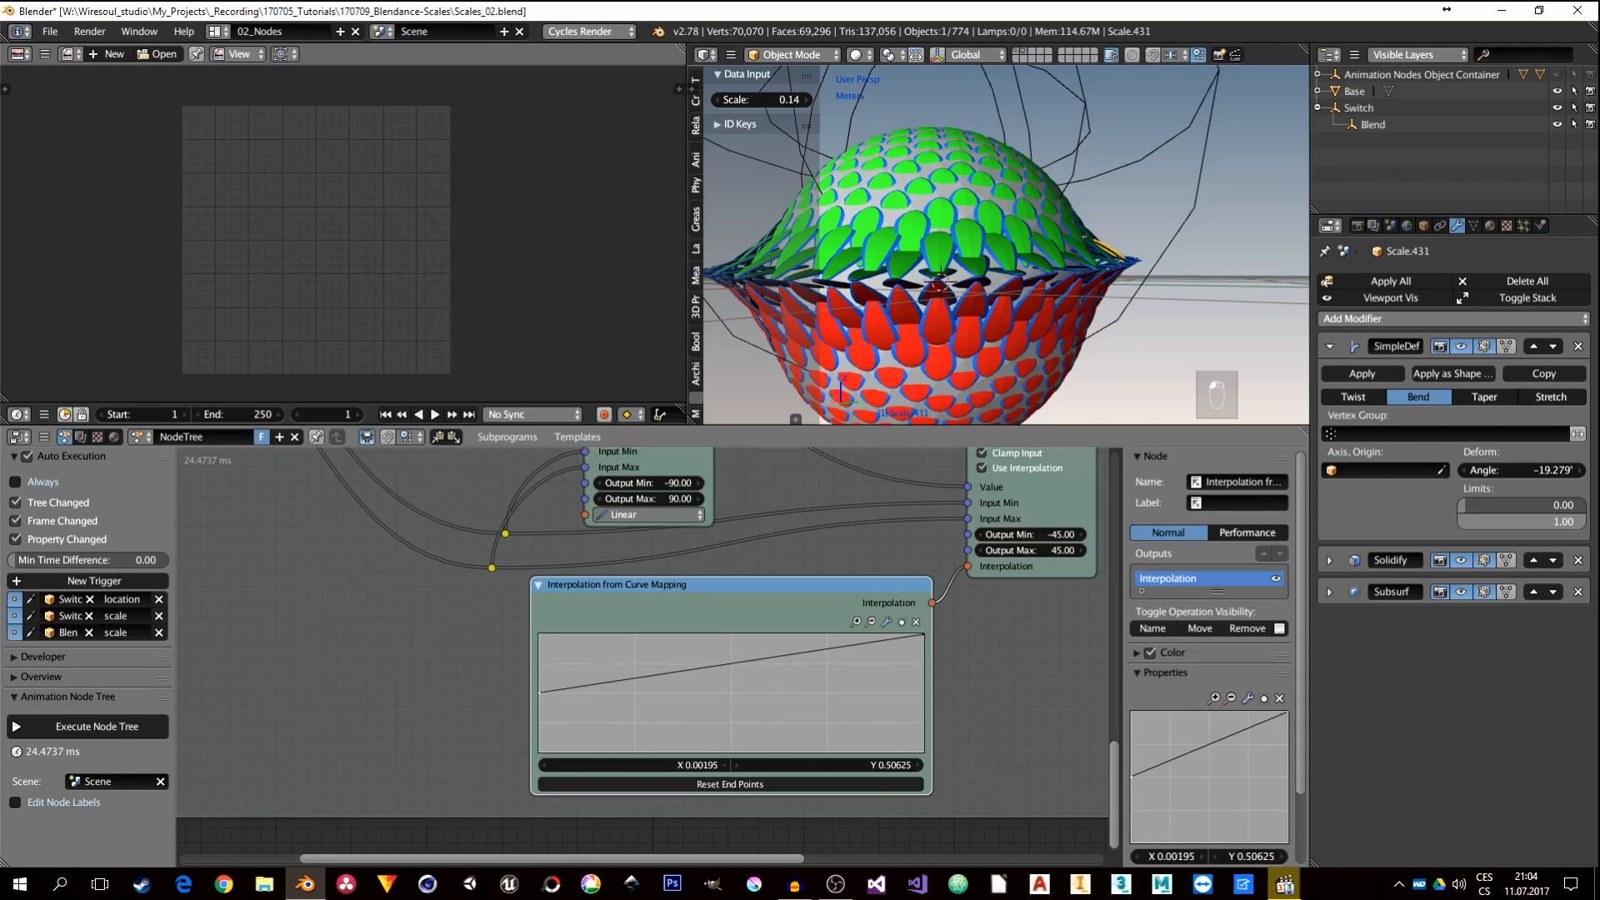
left_click_drag(633, 677, 635, 750)
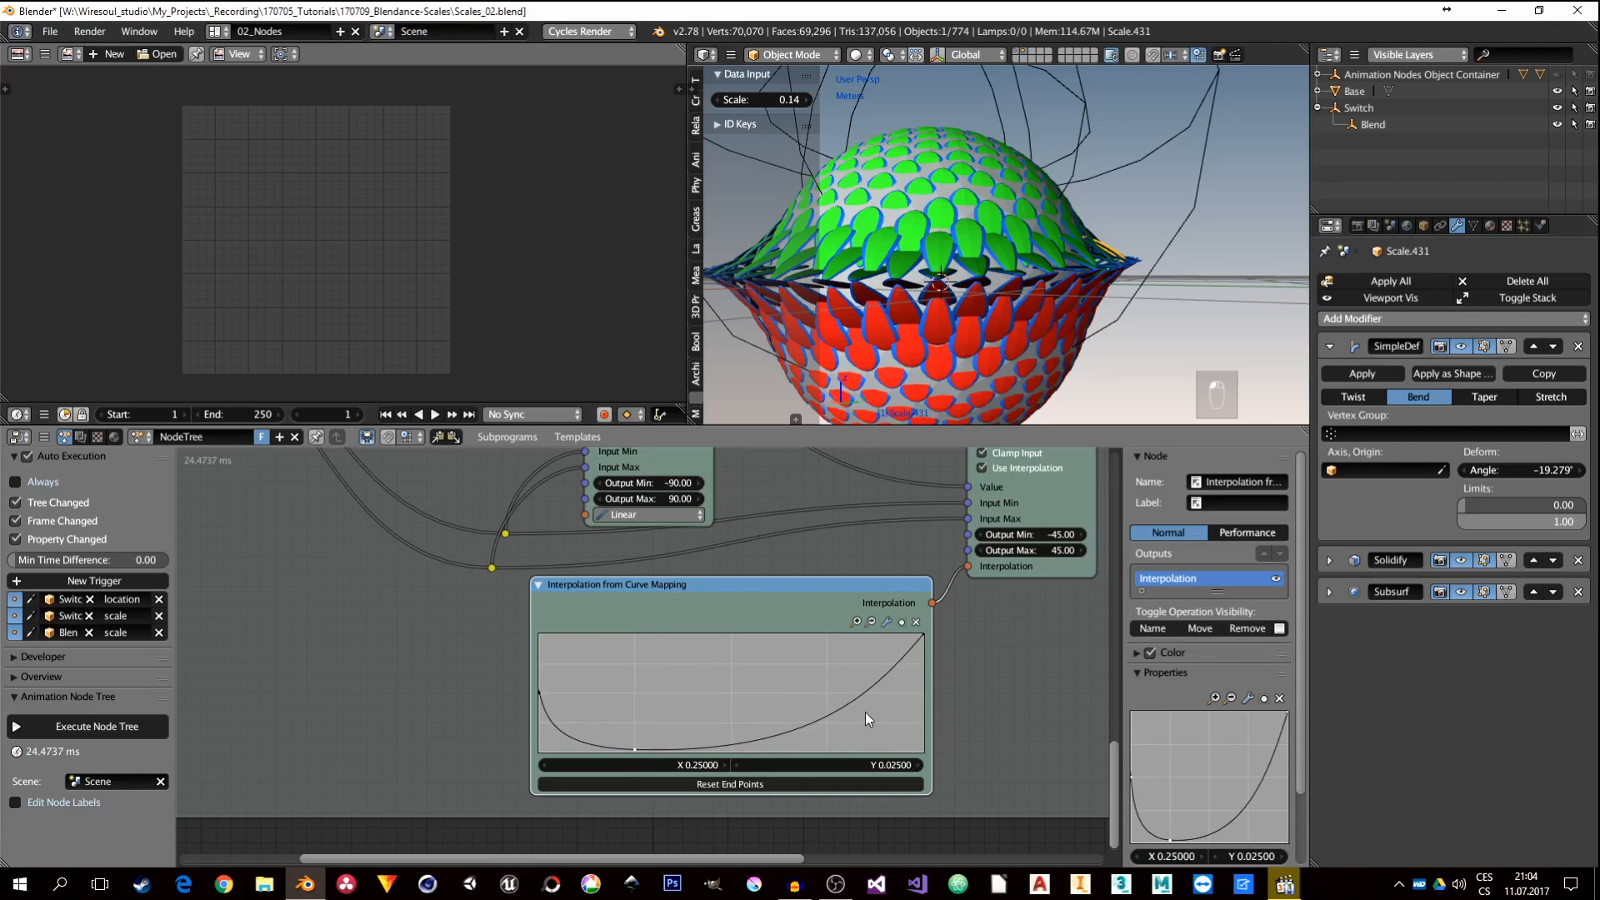
left_click_drag(828, 714, 923, 692)
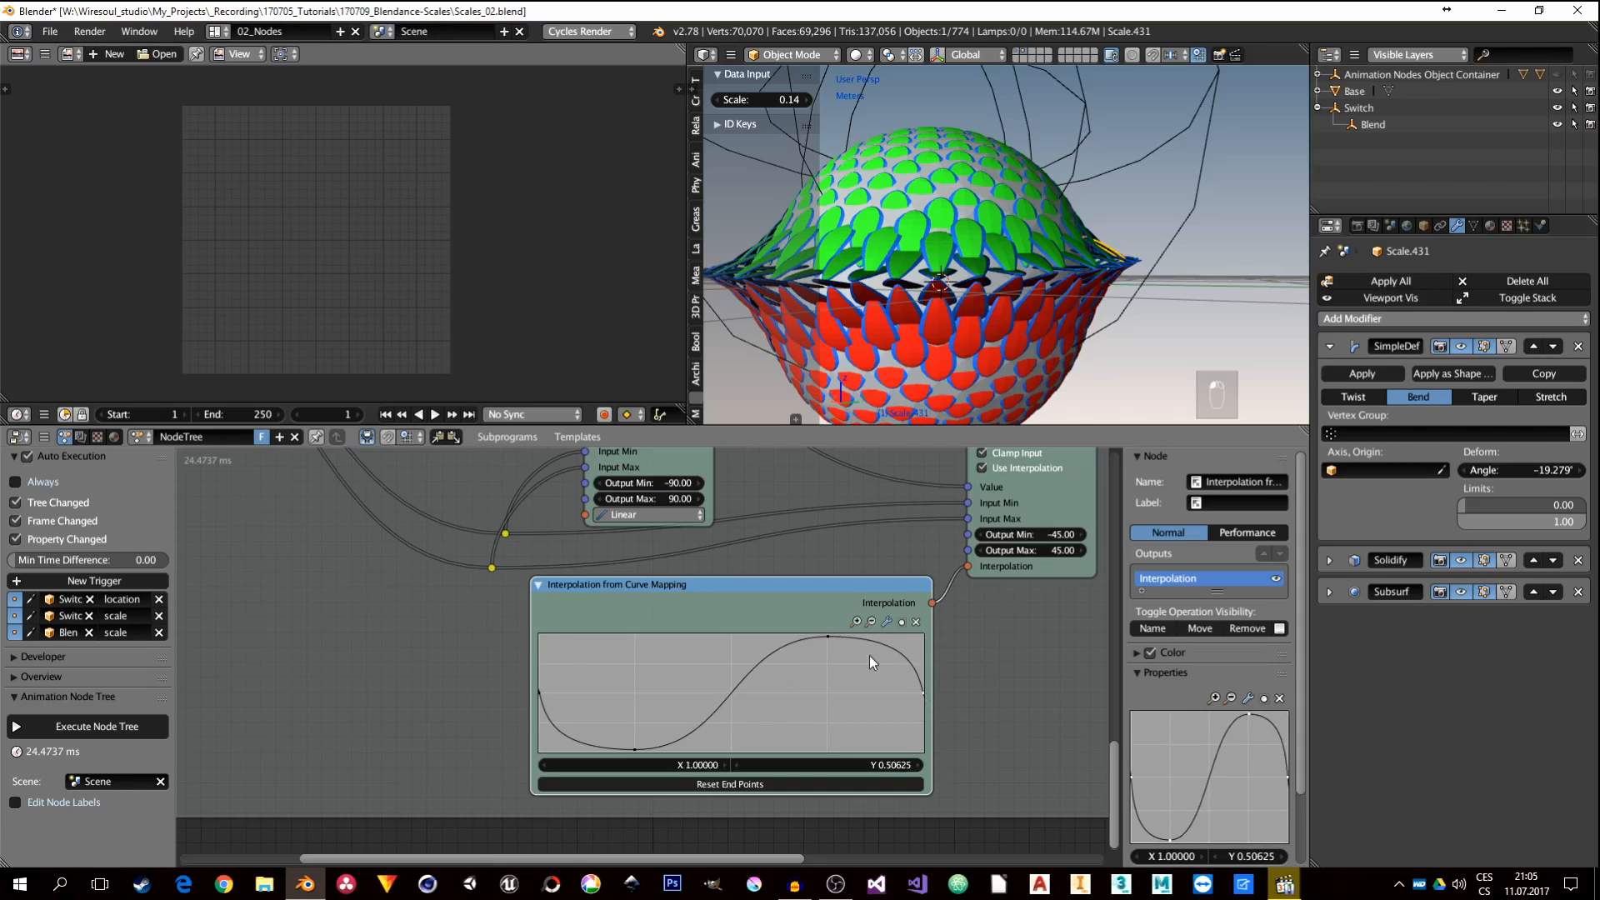
Step: Nudge the duplicated Map Range's Output Min up and back to -45 so the node tree re-executes with the new curve
middle_click_drag(963, 665, 735, 722)
middle_click_drag(890, 593, 865, 632)
left_click(830, 635)
left_click(730, 635)
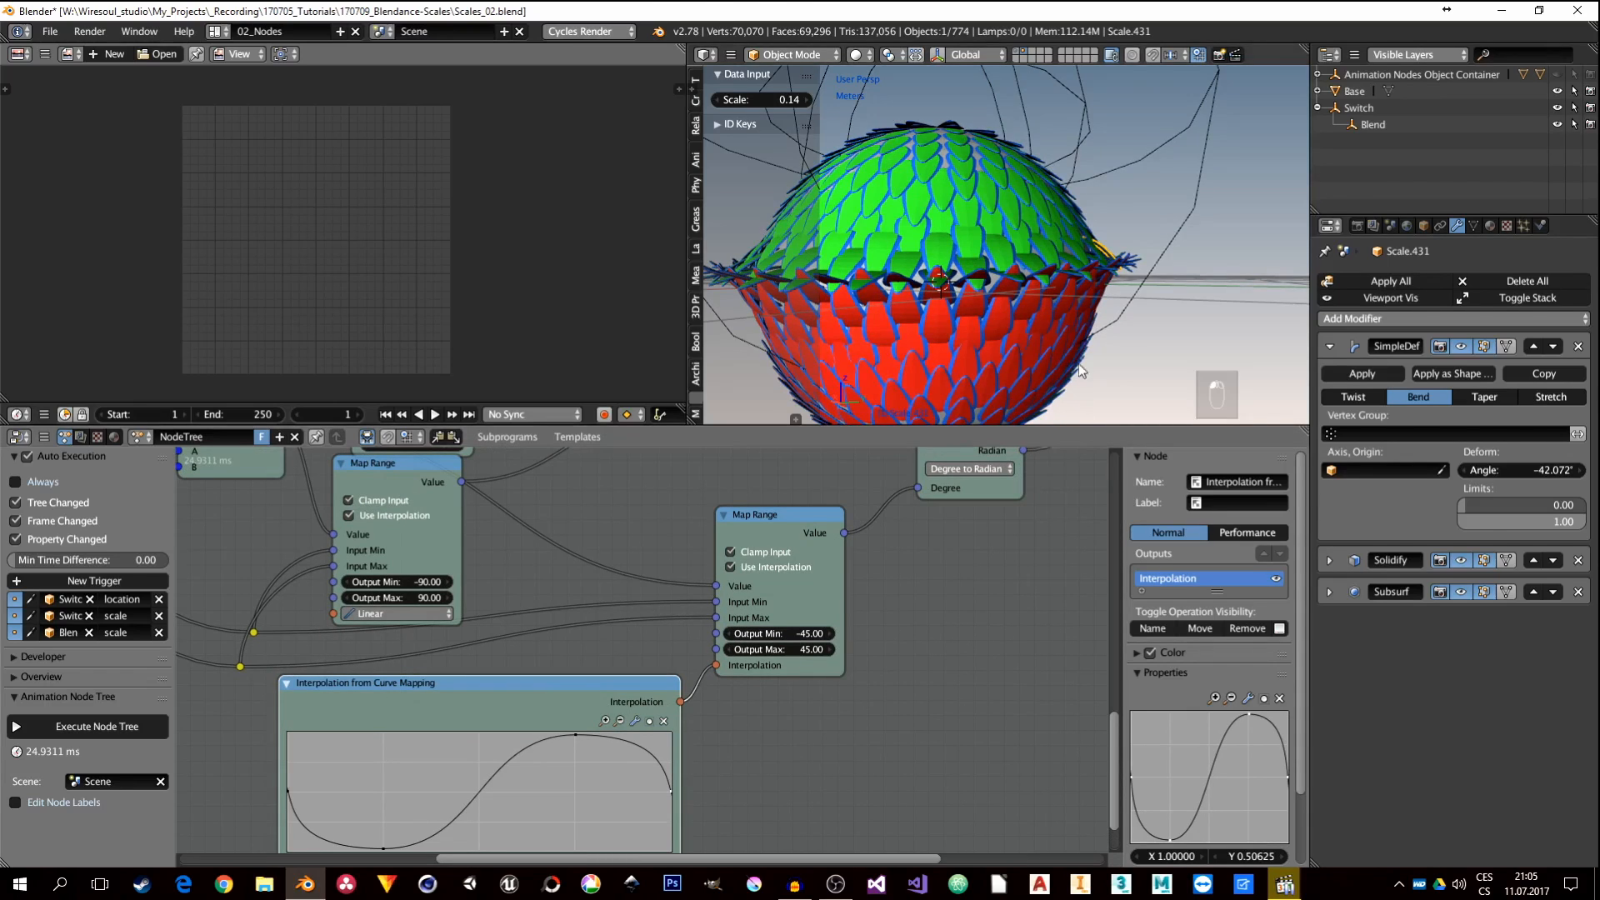
Step: Examine how the scales bend around the sphere's equator and on both halves, with the Switch empty selected
middle_click_drag(1078, 338, 1075, 343)
scroll(1103, 277, "up", 9)
scroll(1103, 277, "down", 4)
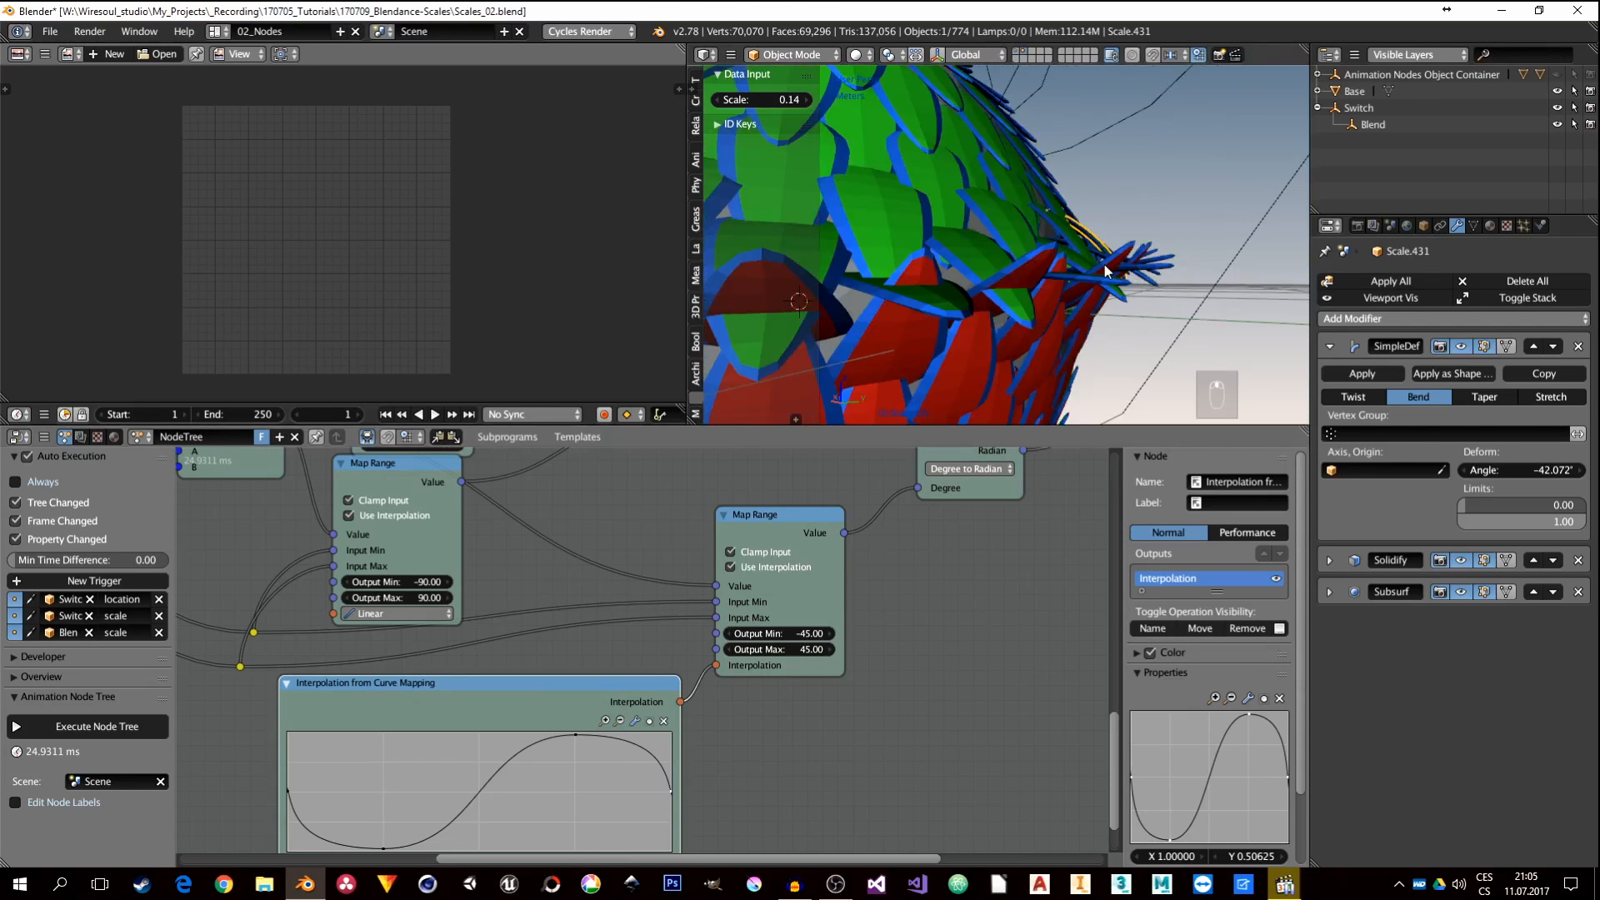
mouse_move(1103, 263)
middle_mouse_down()
mouse_move(1068, 218)
mouse_move(1078, 208)
mouse_move(1084, 263)
middle_mouse_up()
scroll(1092, 244, "down", 5)
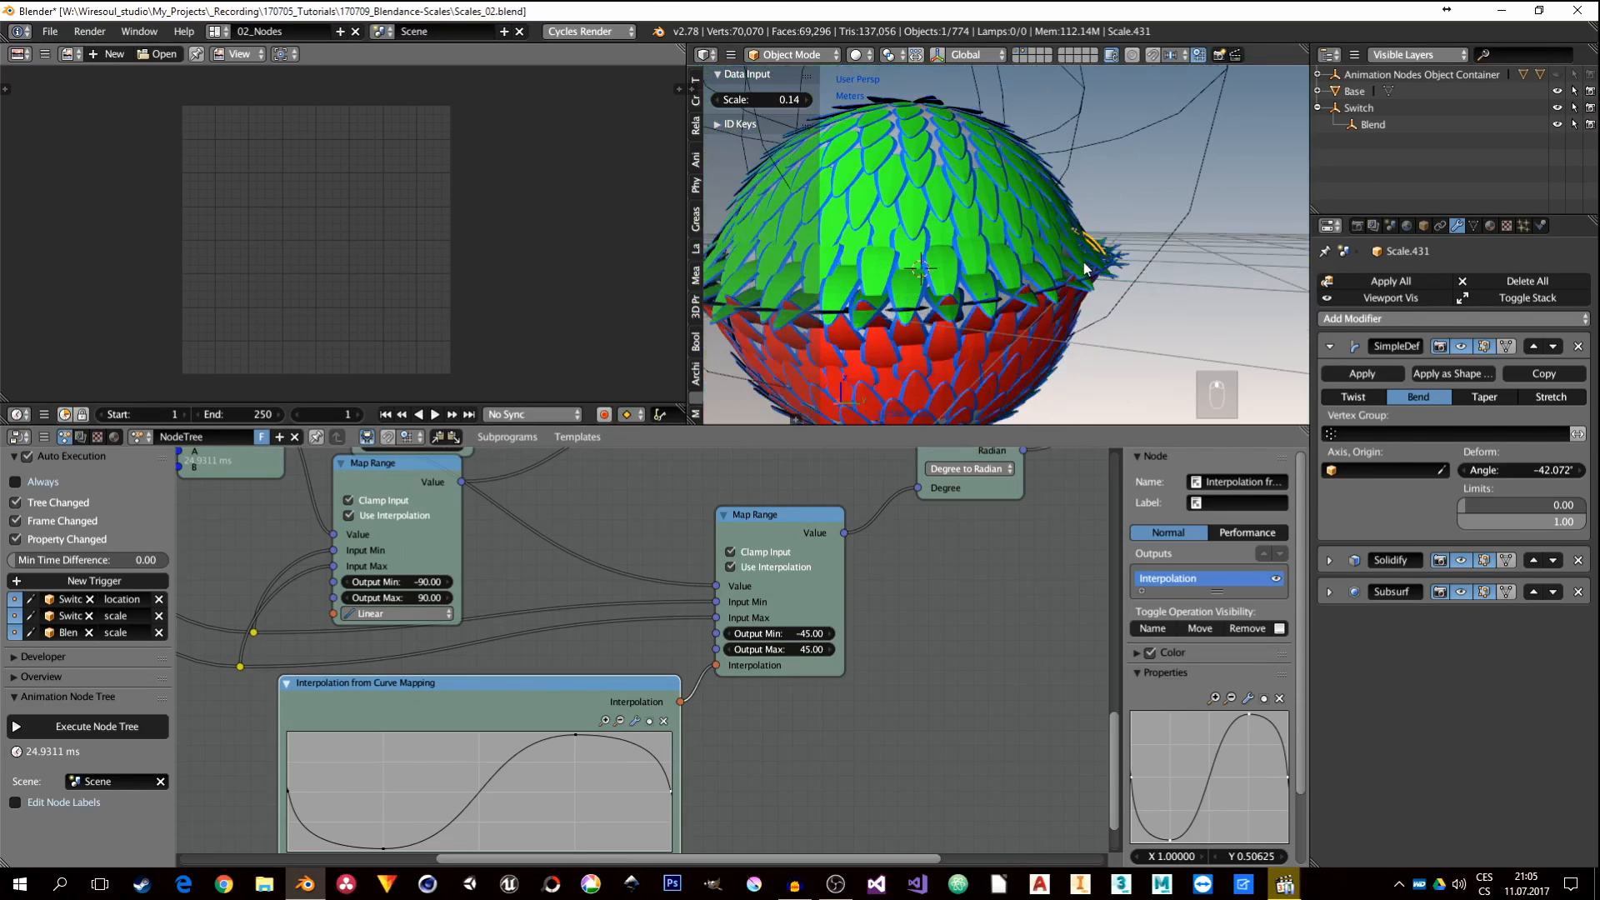
right_click(1156, 253)
key("KP_Decimal")
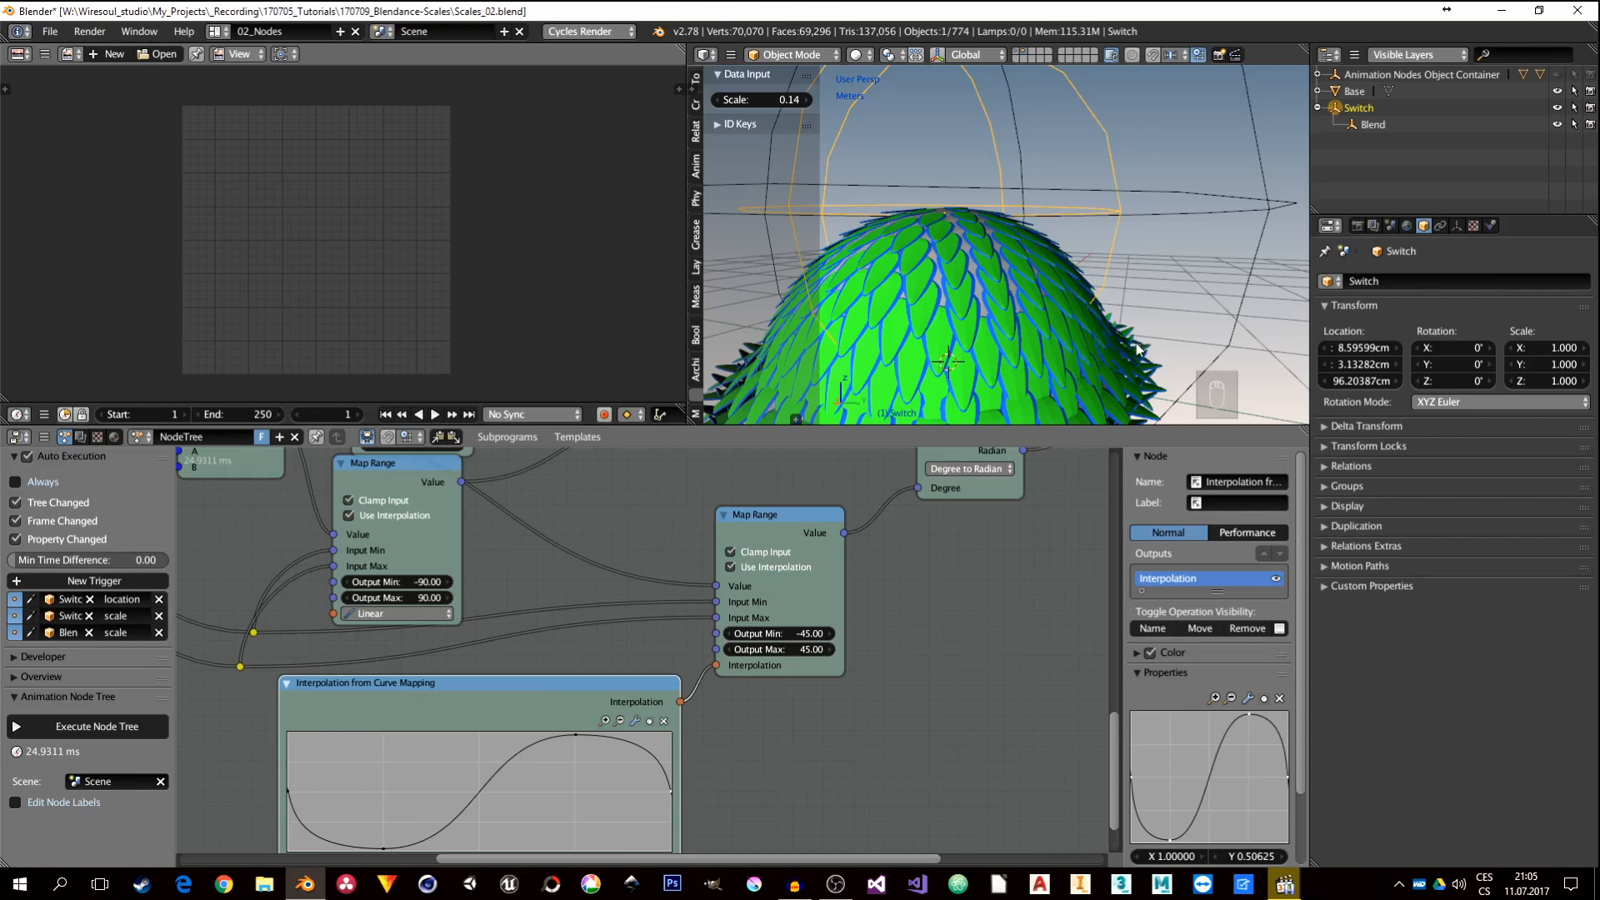
middle_click_drag(1135, 348, 1109, 305)
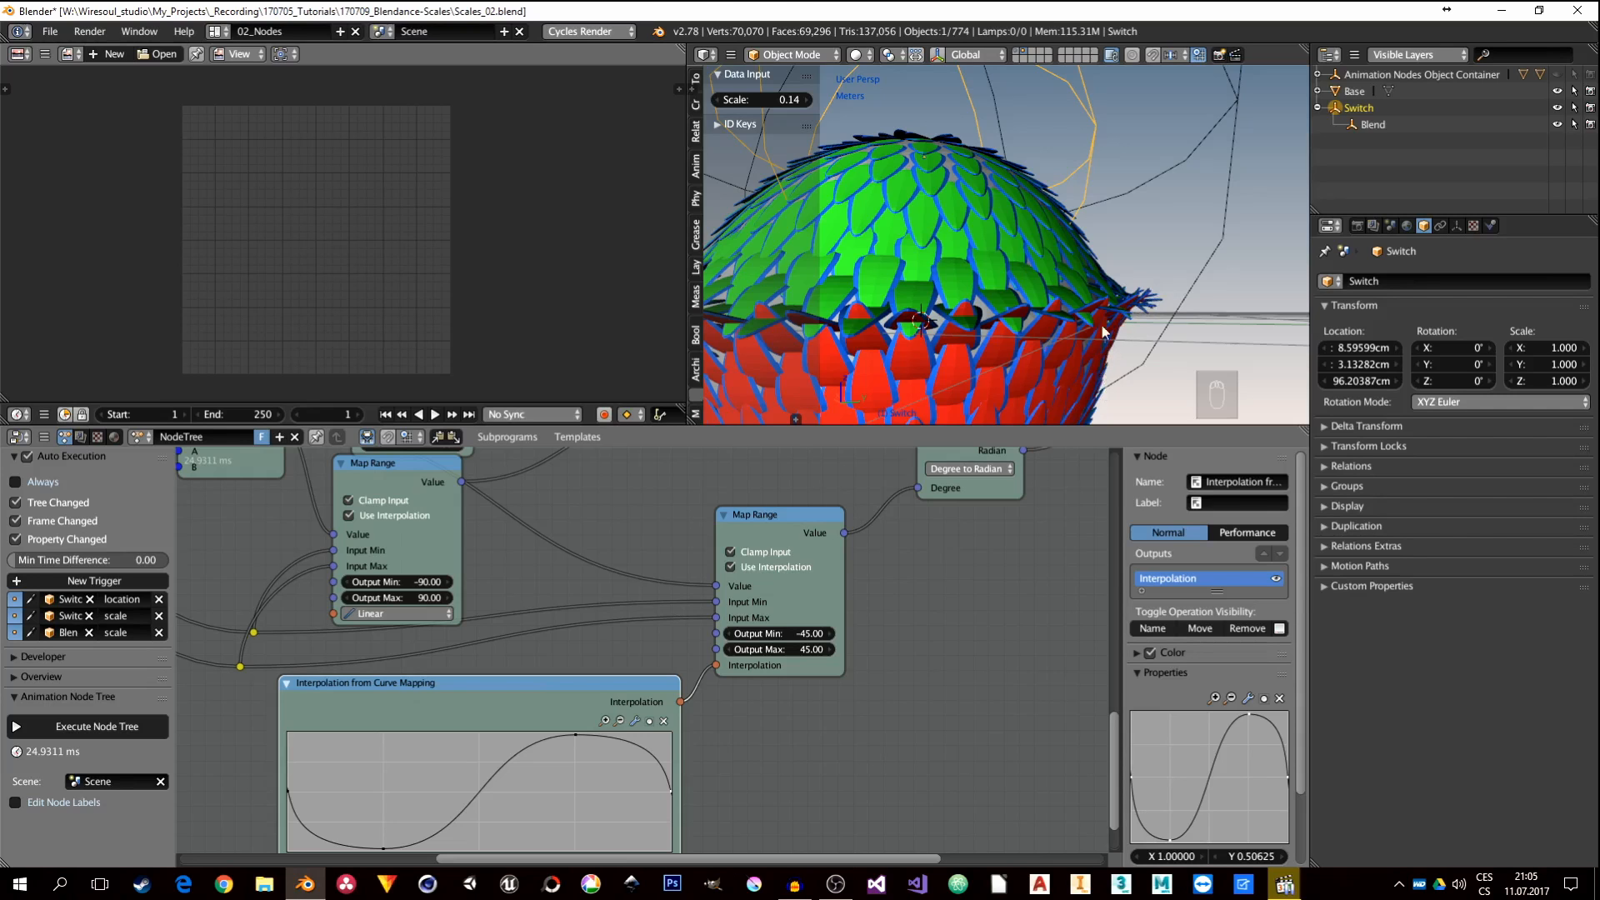
middle_click_drag(1058, 377, 1056, 301)
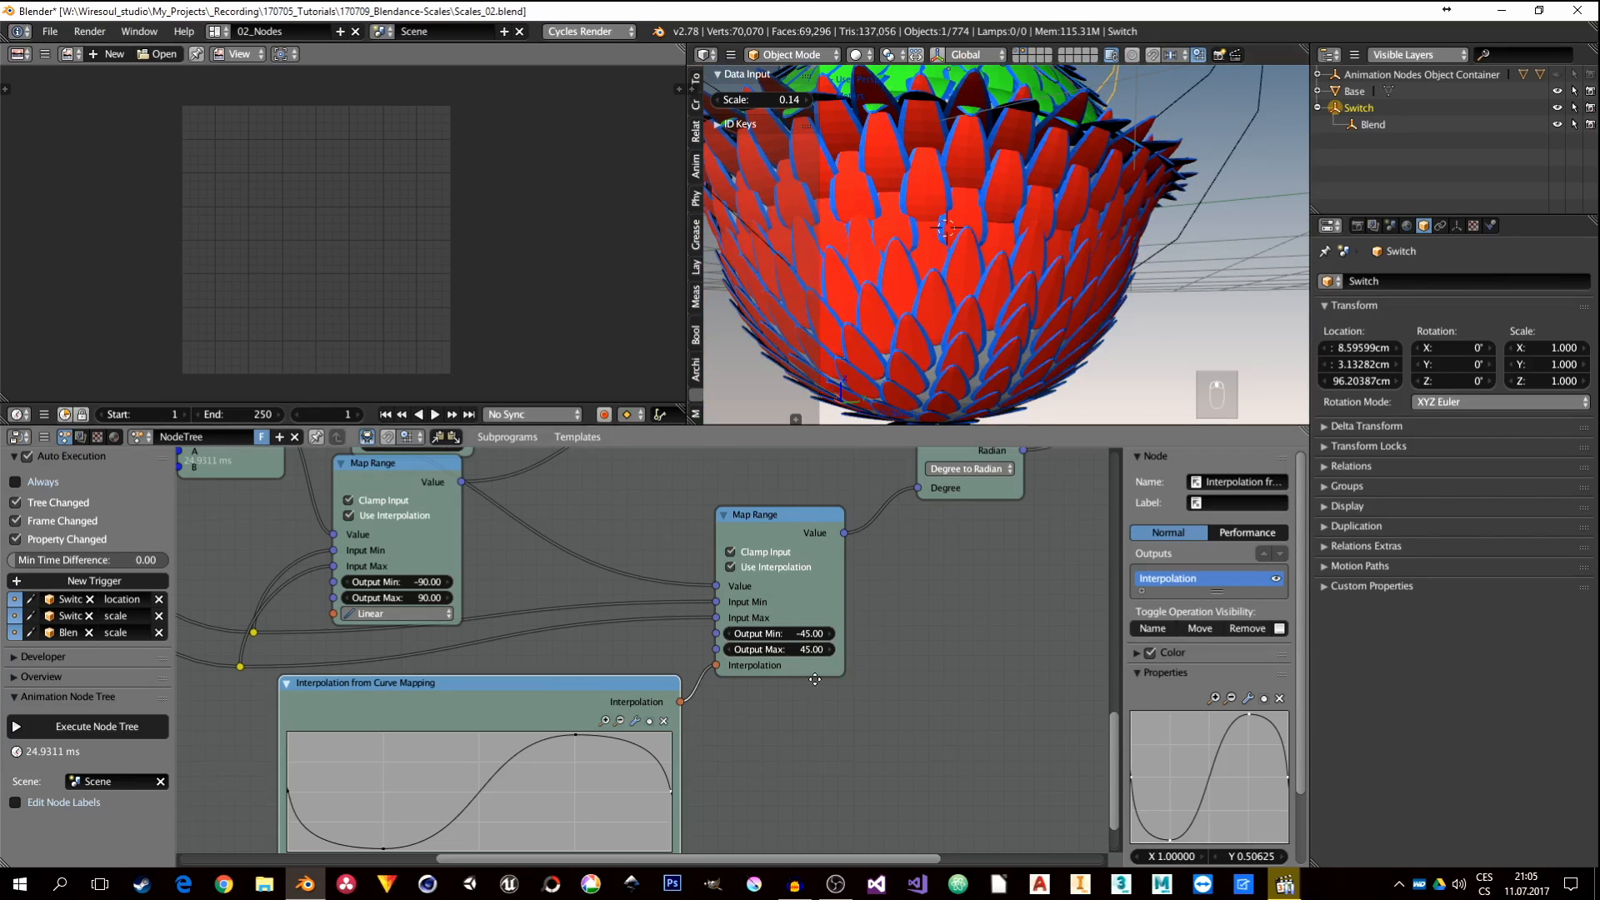
Step: Invert the mapping curve by raising the point near X 0.25 to Y 1.0 and lowering the one near X 0.75 to about Y 0.006
middle_click_drag(455, 847, 561, 756)
left_click_drag(490, 758, 503, 652)
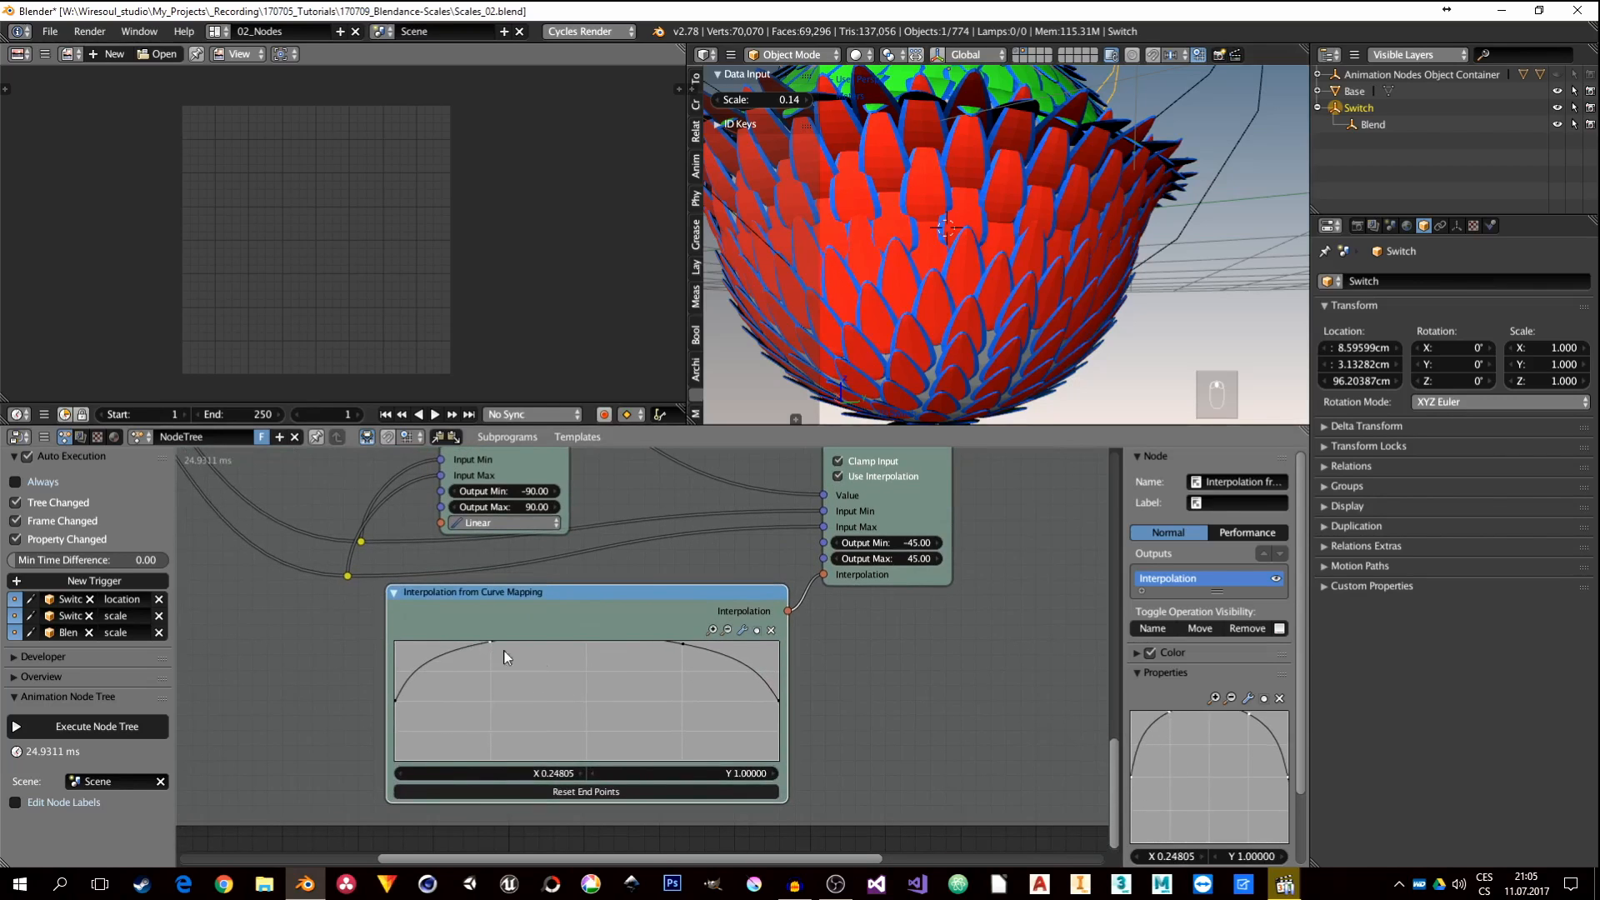
left_click_drag(682, 653, 681, 759)
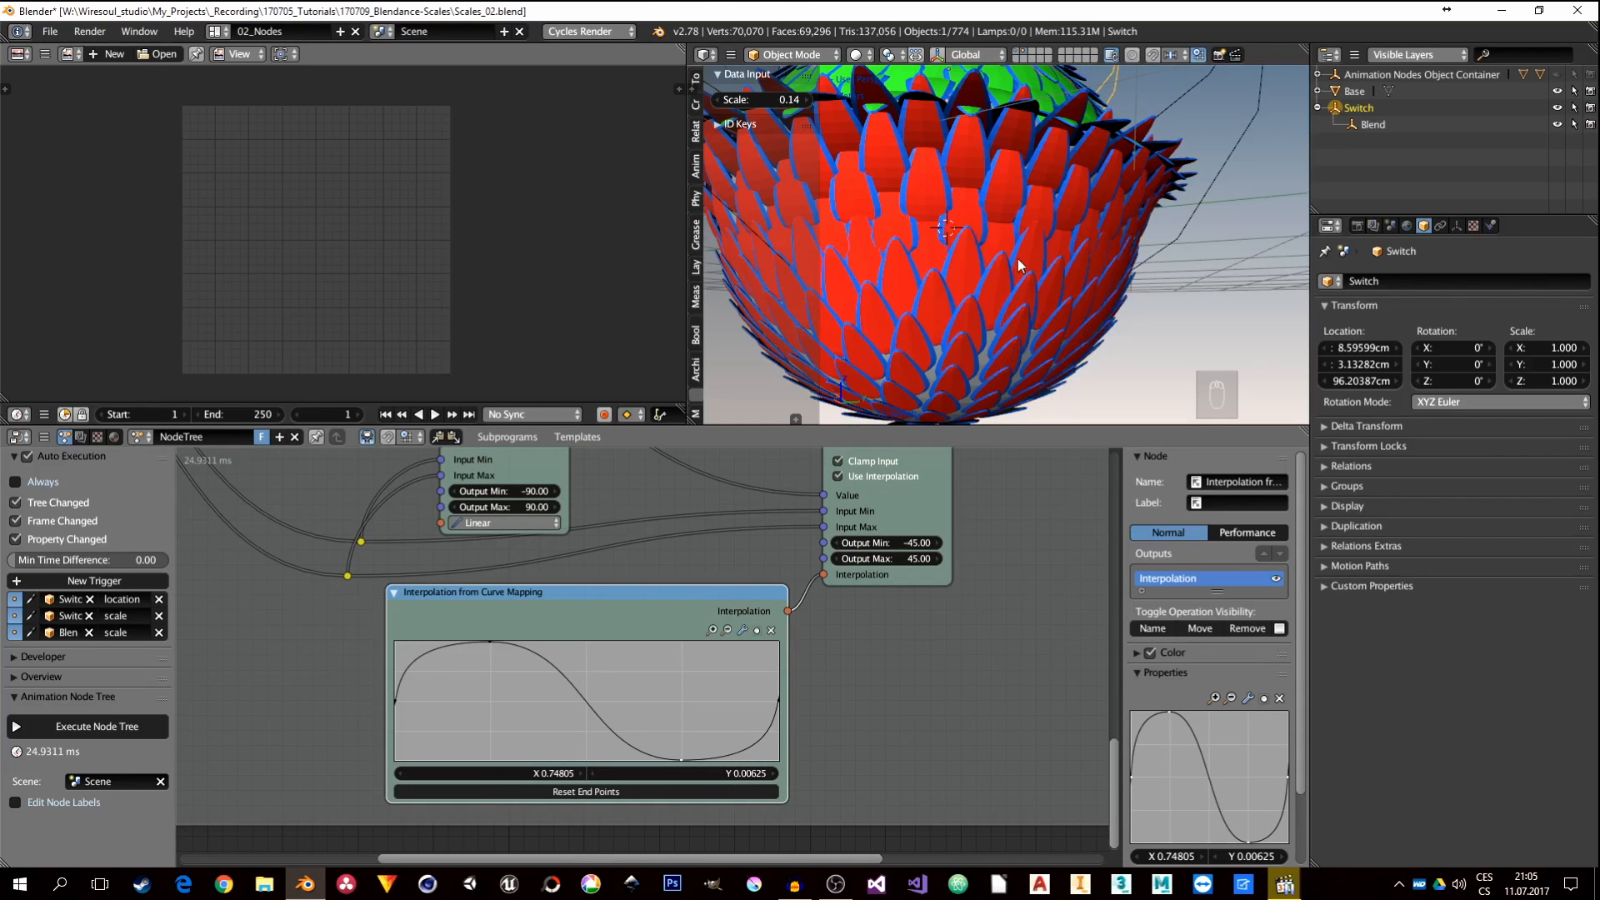
Step: Move the Switch empty to about X 6.94 cm, Y 8.89 cm, Z 93.55 cm and check the updated scales
scroll(1025, 265, "down", 2)
middle_click_drag(1028, 265, 1003, 152)
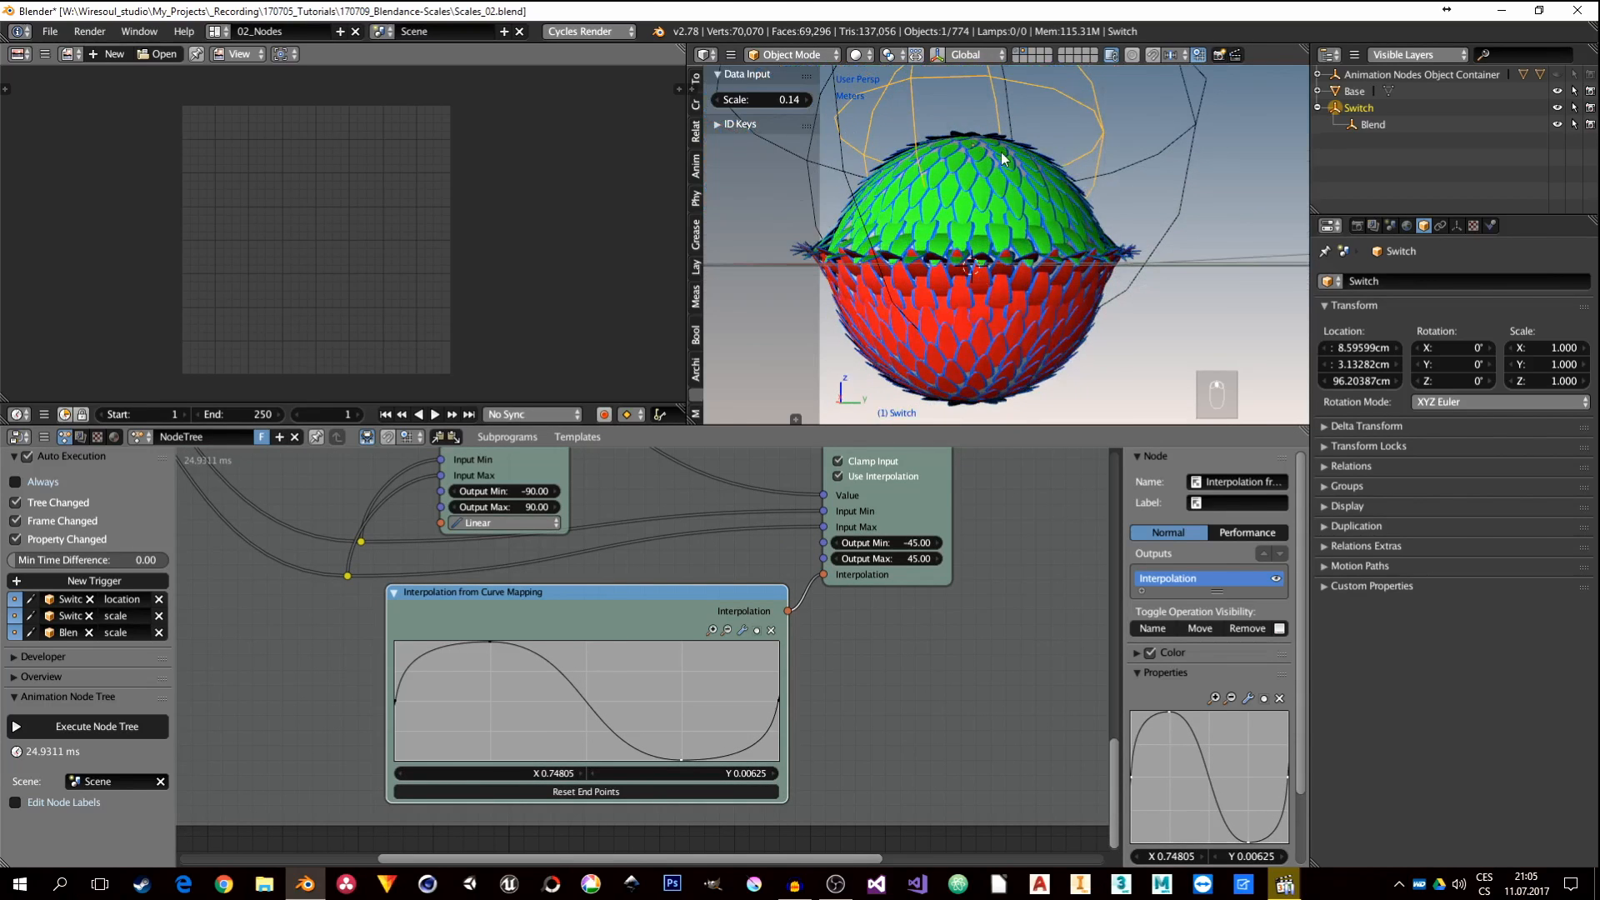
key("g")
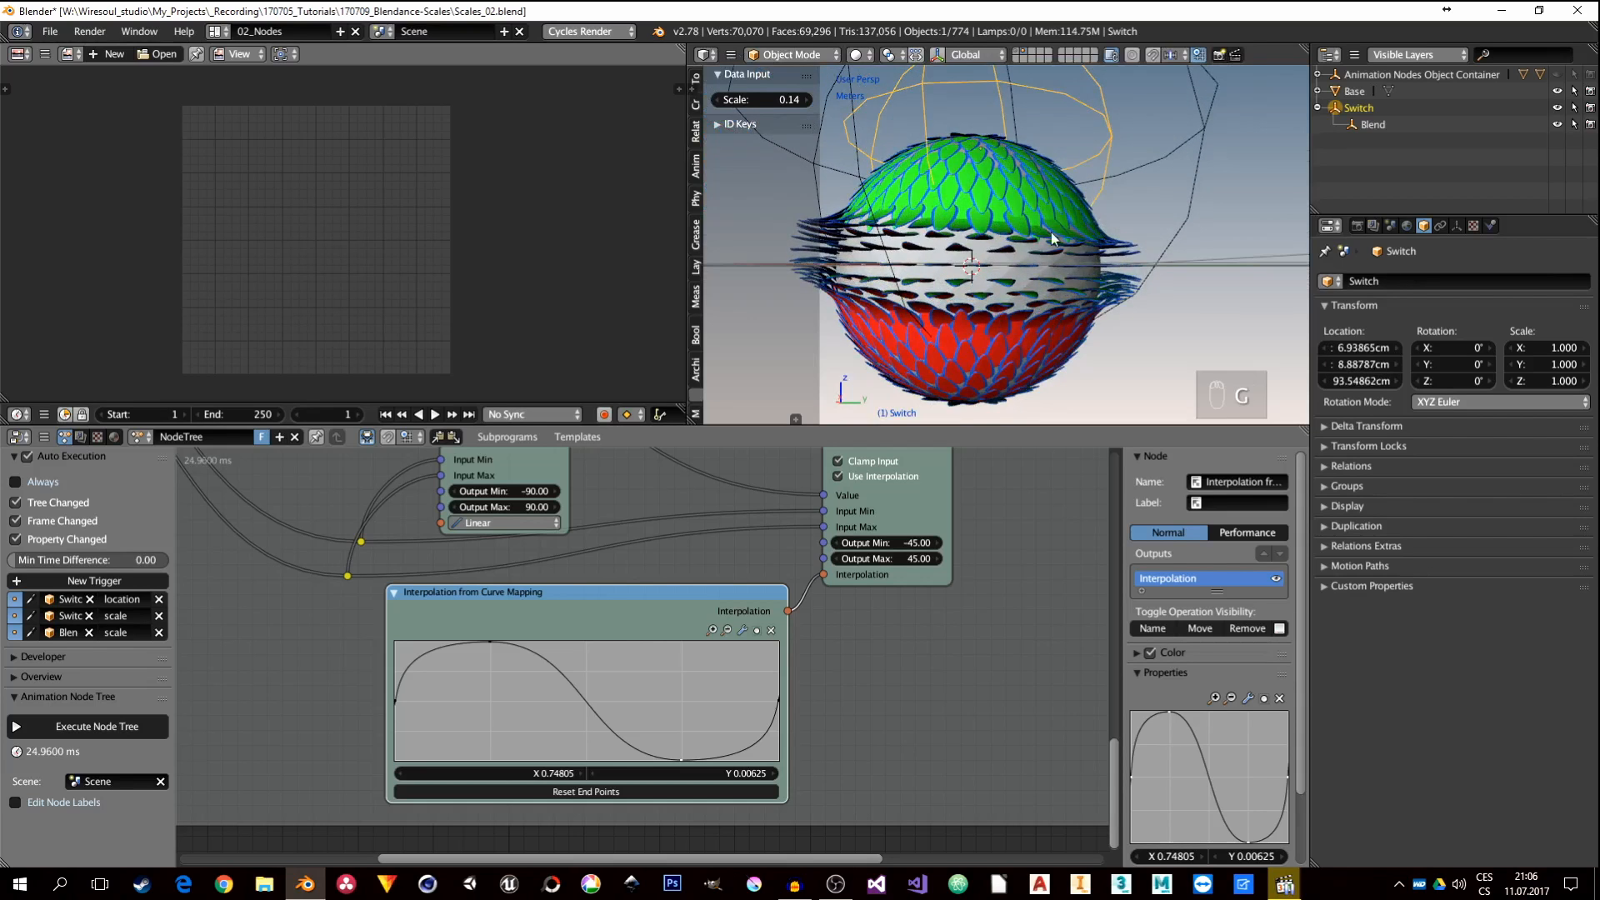
middle_click_drag(1049, 288, 1078, 263)
scroll(1137, 271, "up", 2)
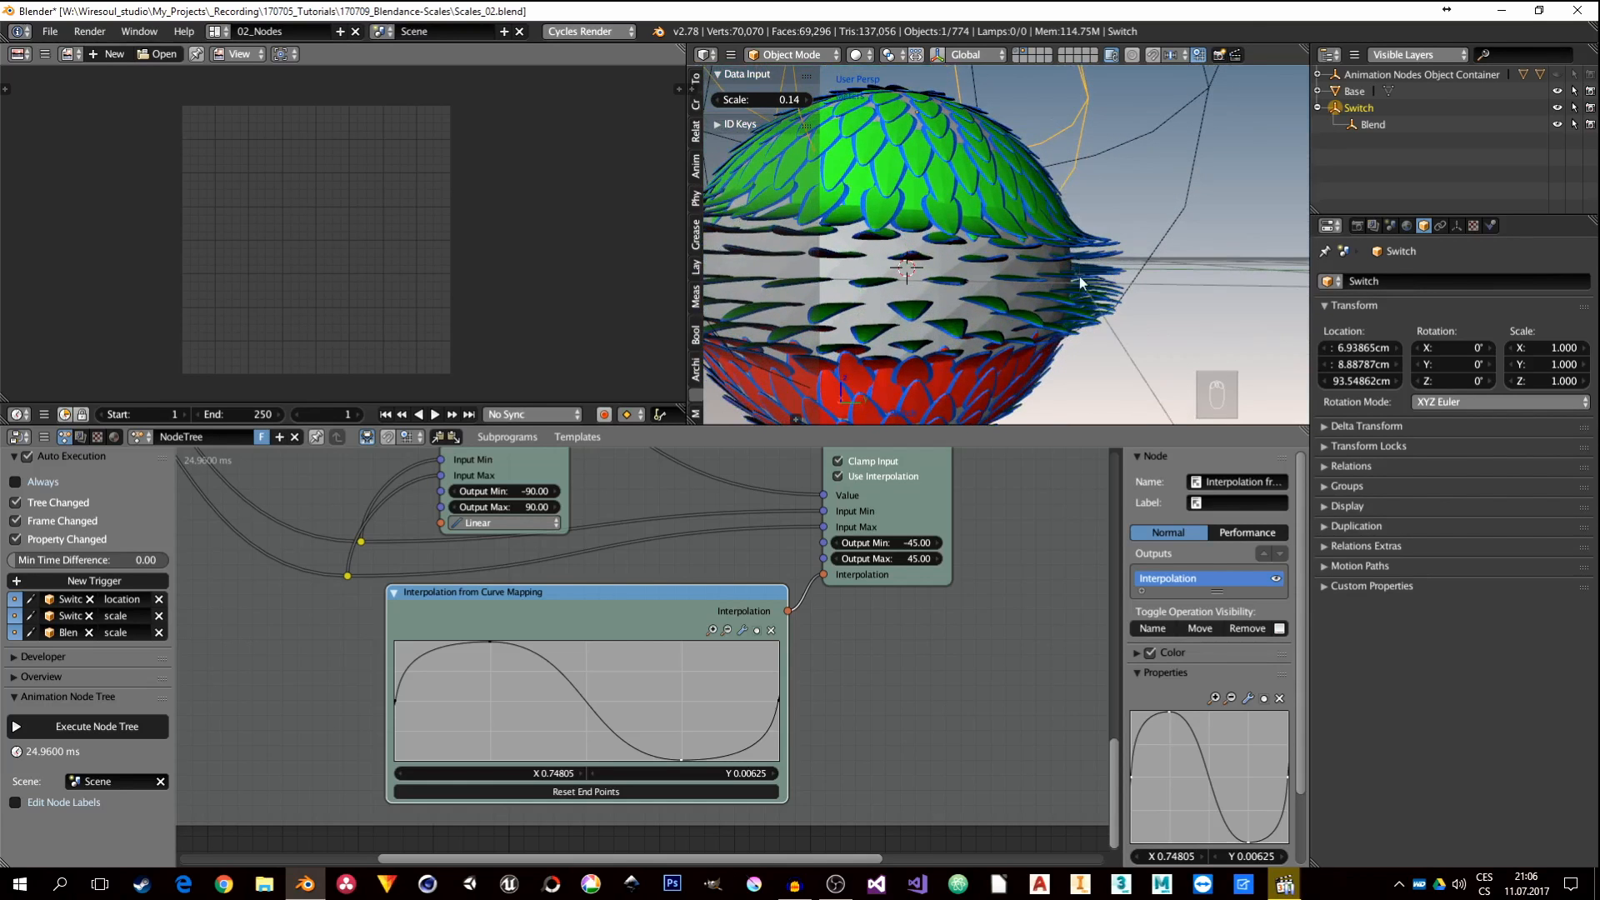
Step: Move the curve mapping node below the bend Map Range, set its Output Min to -30 and Output Max to 30, and check the scales
middle_click_drag(936, 562, 913, 582)
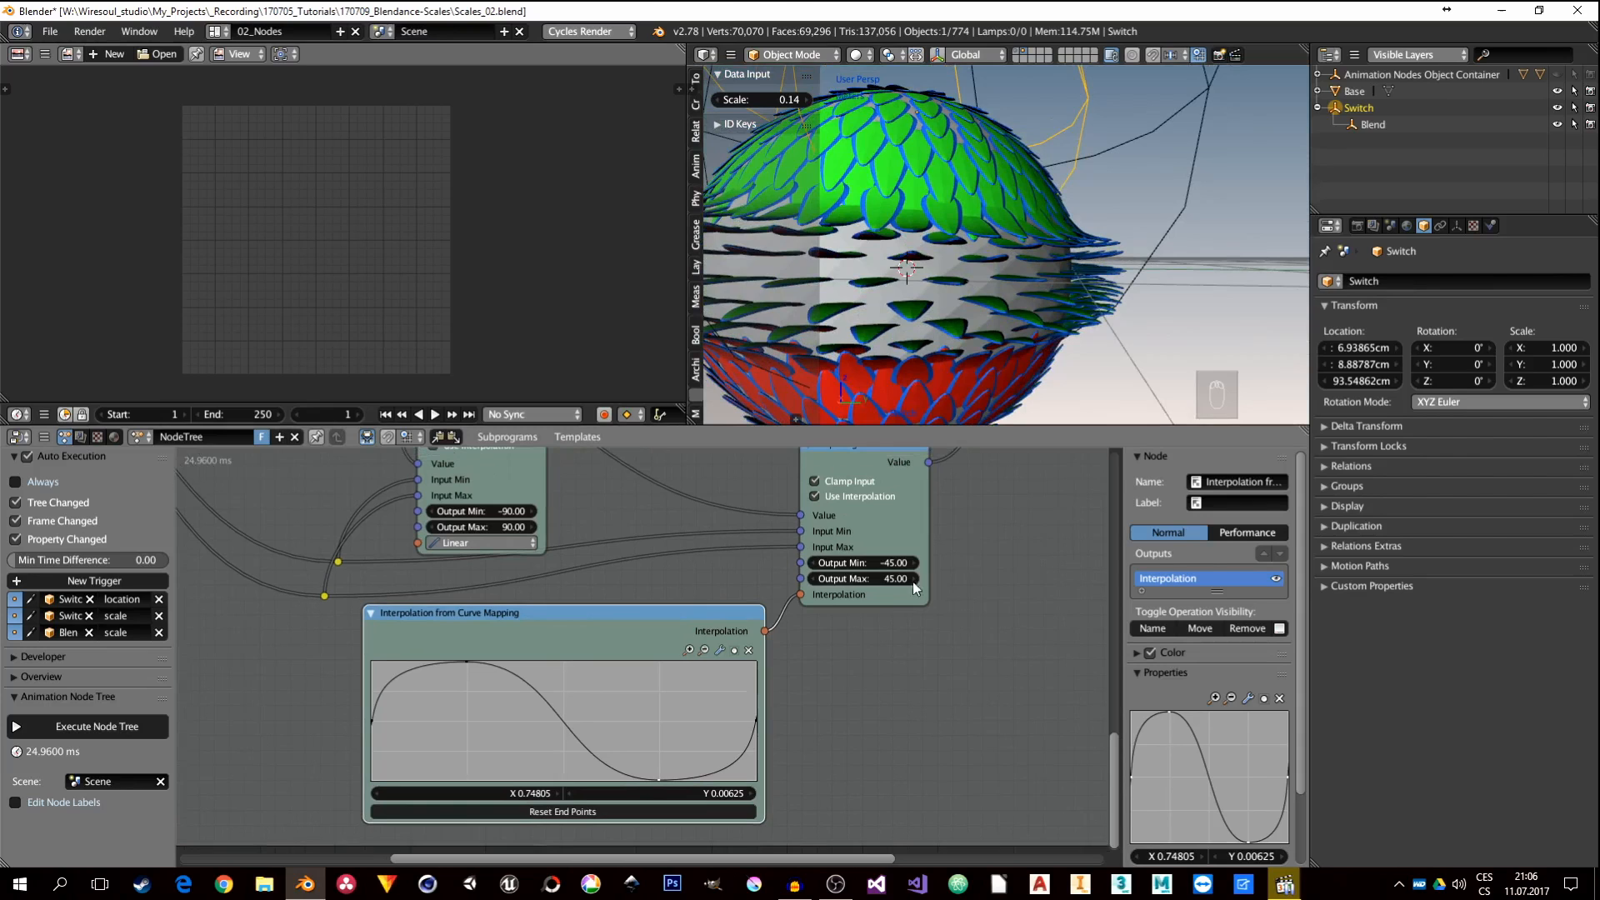
left_click_drag(673, 614, 922, 708)
scroll(897, 577, "up", 1)
left_click(875, 563)
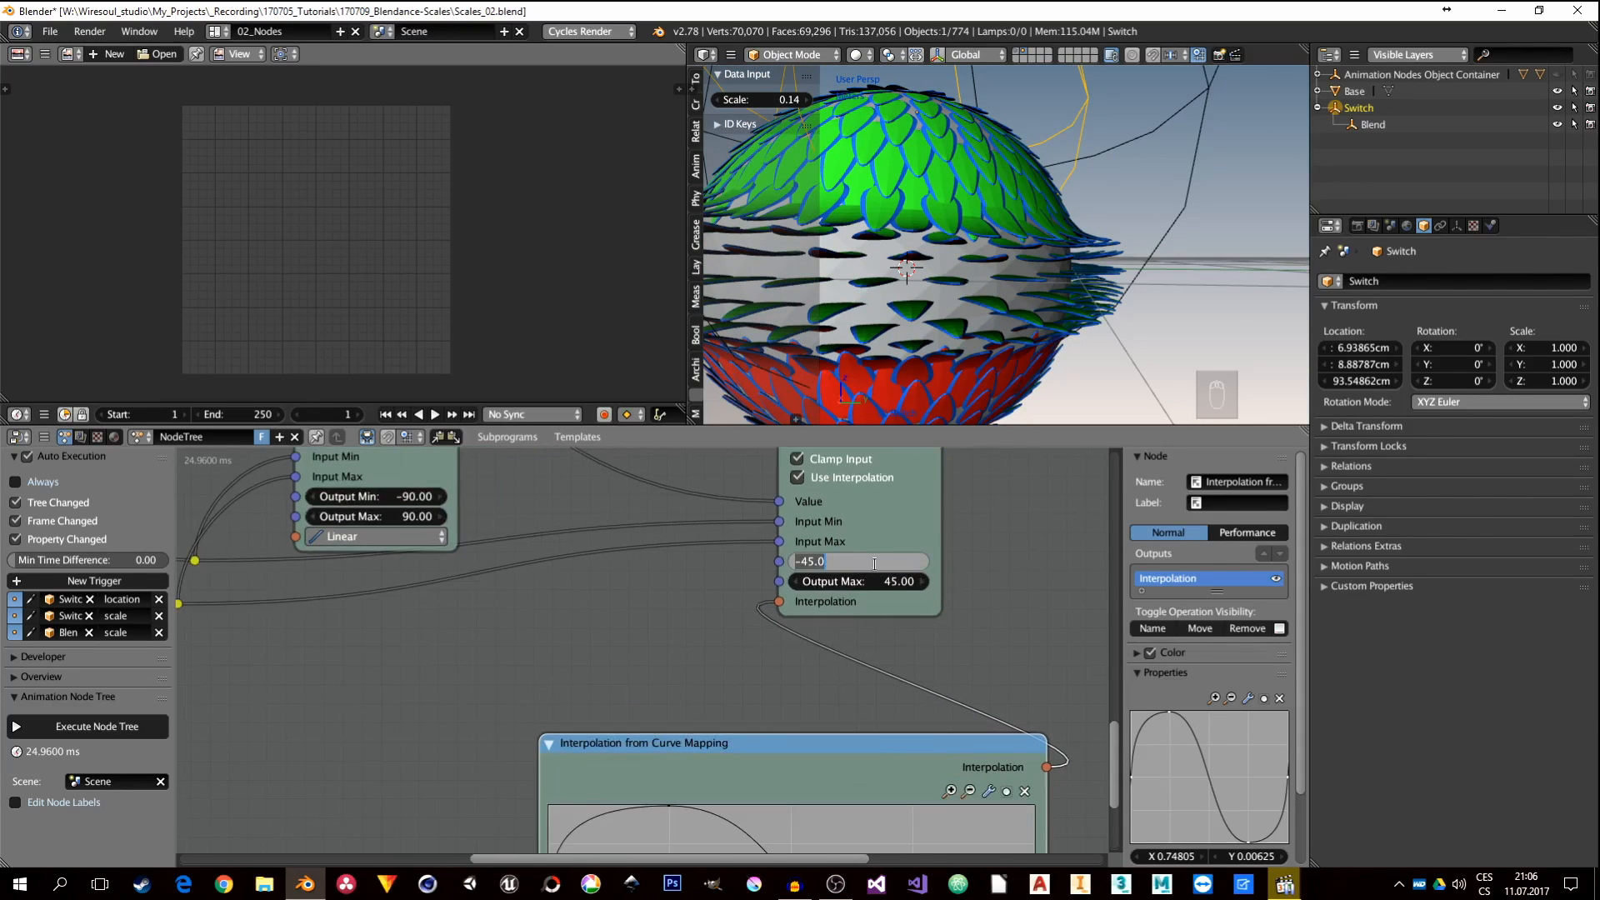
type("-30")
key("Tab")
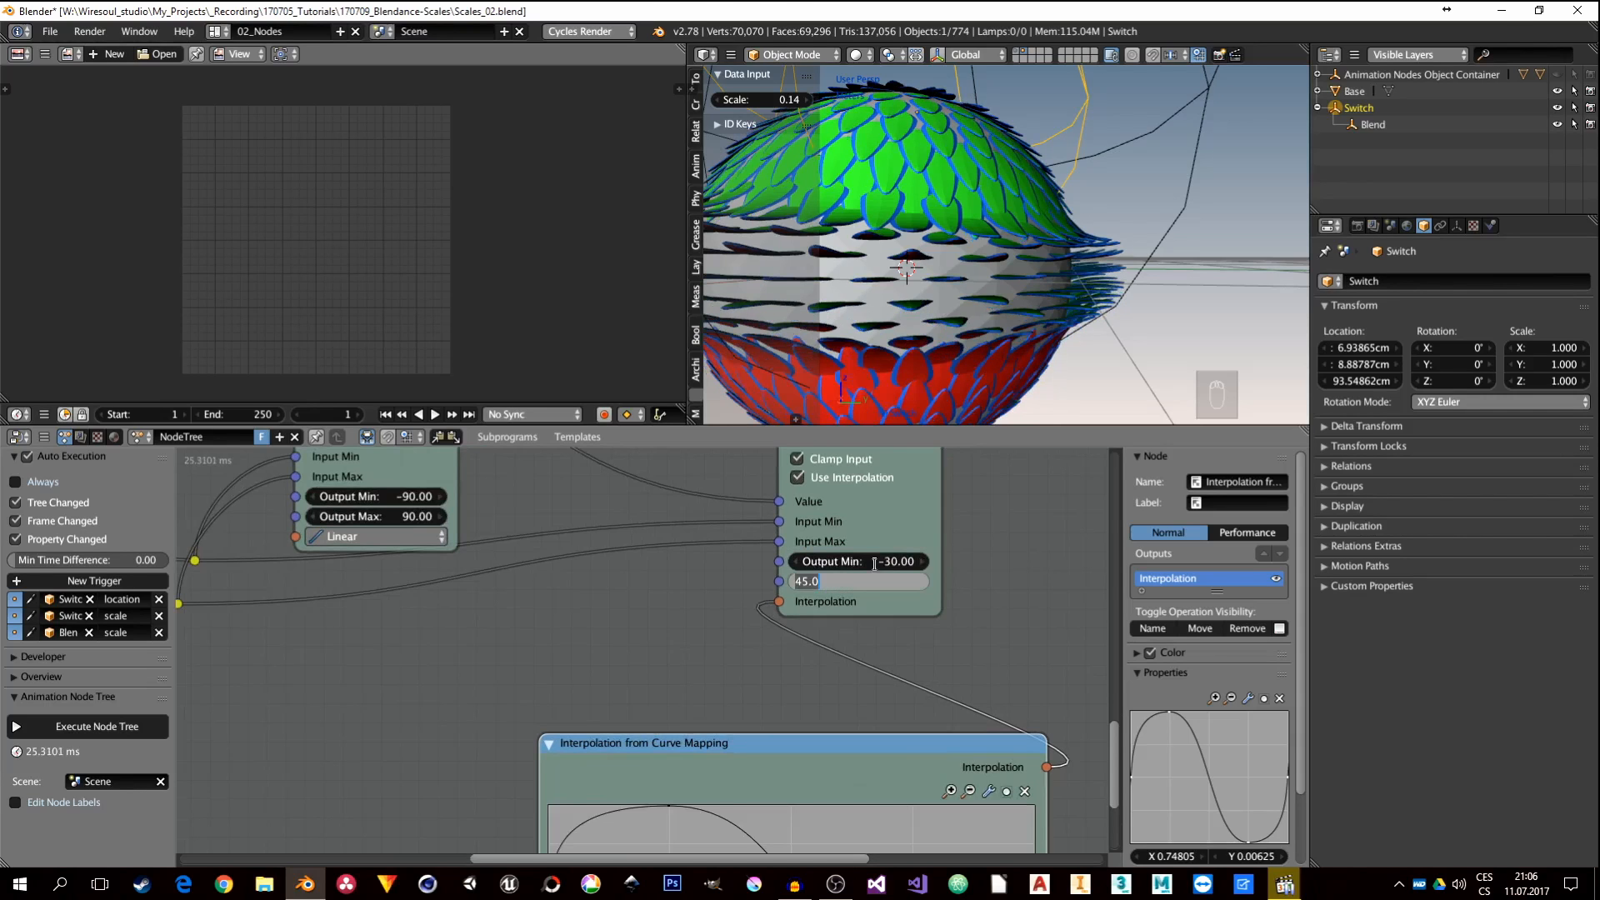
type("30")
key("Return")
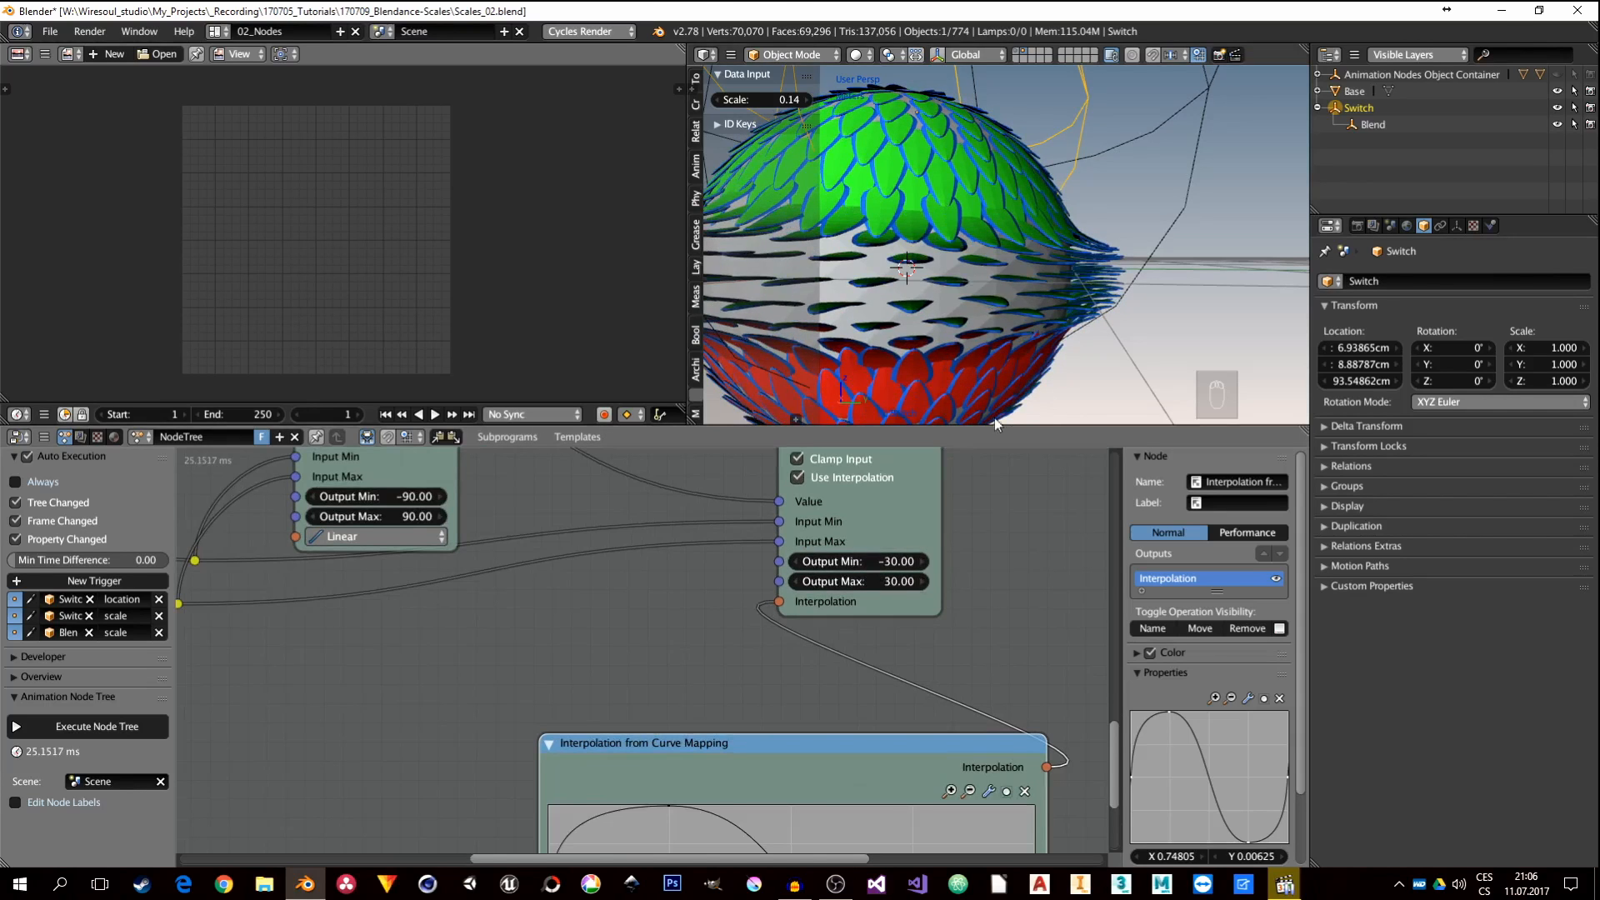
mouse_move(1063, 330)
middle_mouse_down()
mouse_move(1075, 349)
mouse_move(1054, 334)
mouse_move(1064, 342)
middle_mouse_up()
scroll(1075, 316, "down", 5)
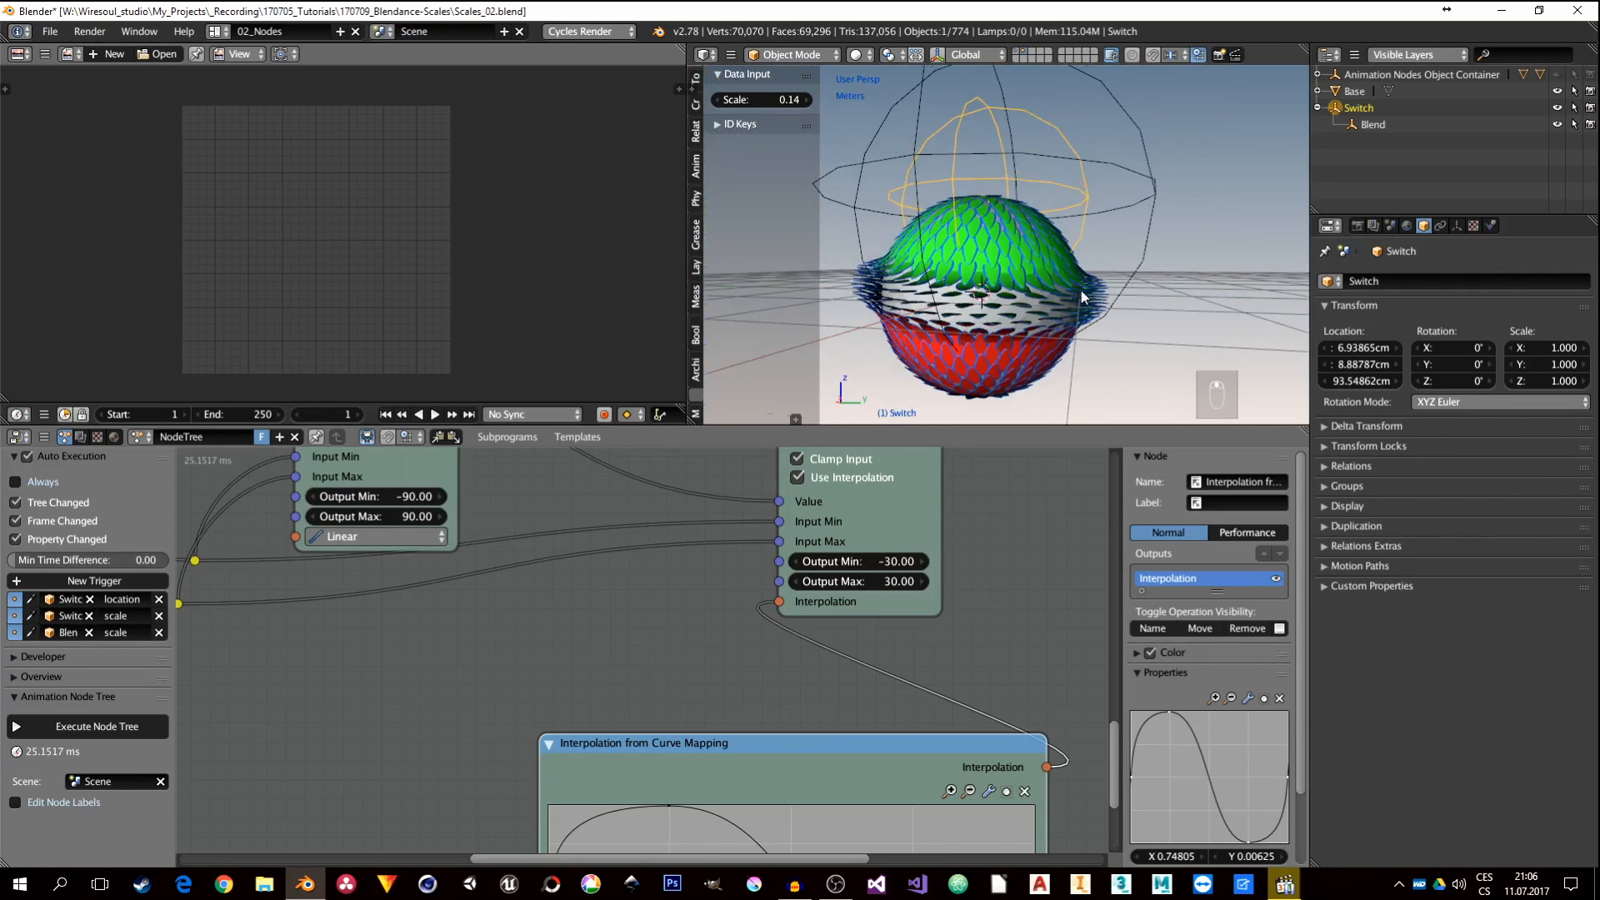
Step: Reposition the rotation Map Range node, switch its interpolation from Linear to Back, and widen the node
middle_click_drag(823, 534, 959, 641)
middle_click_drag(517, 611, 582, 673)
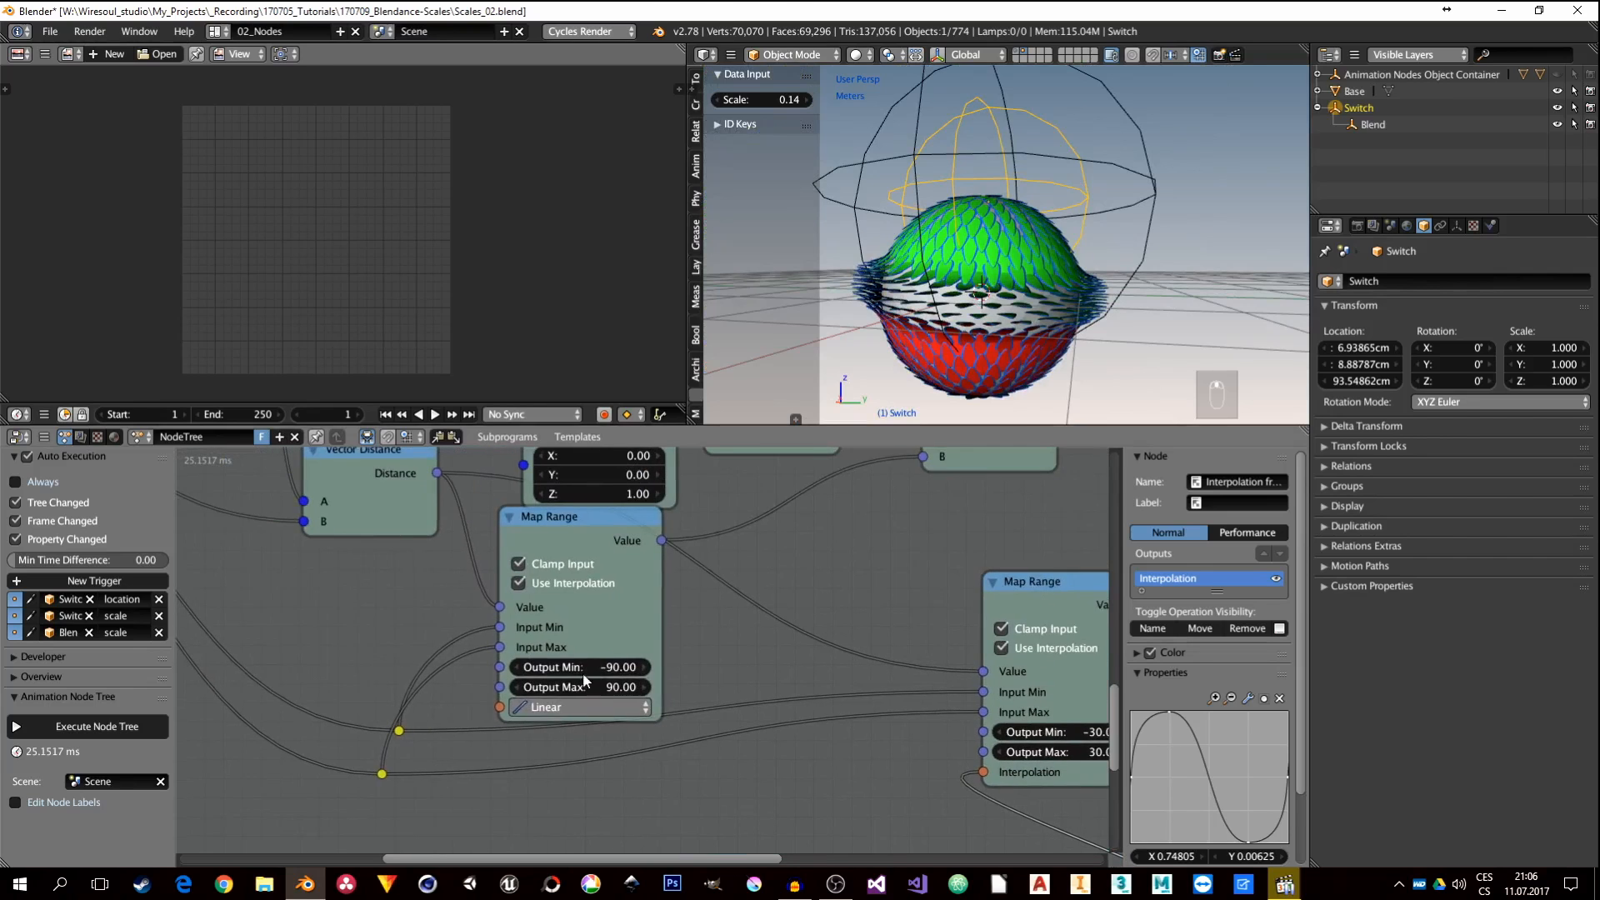
left_click_drag(577, 517, 608, 556)
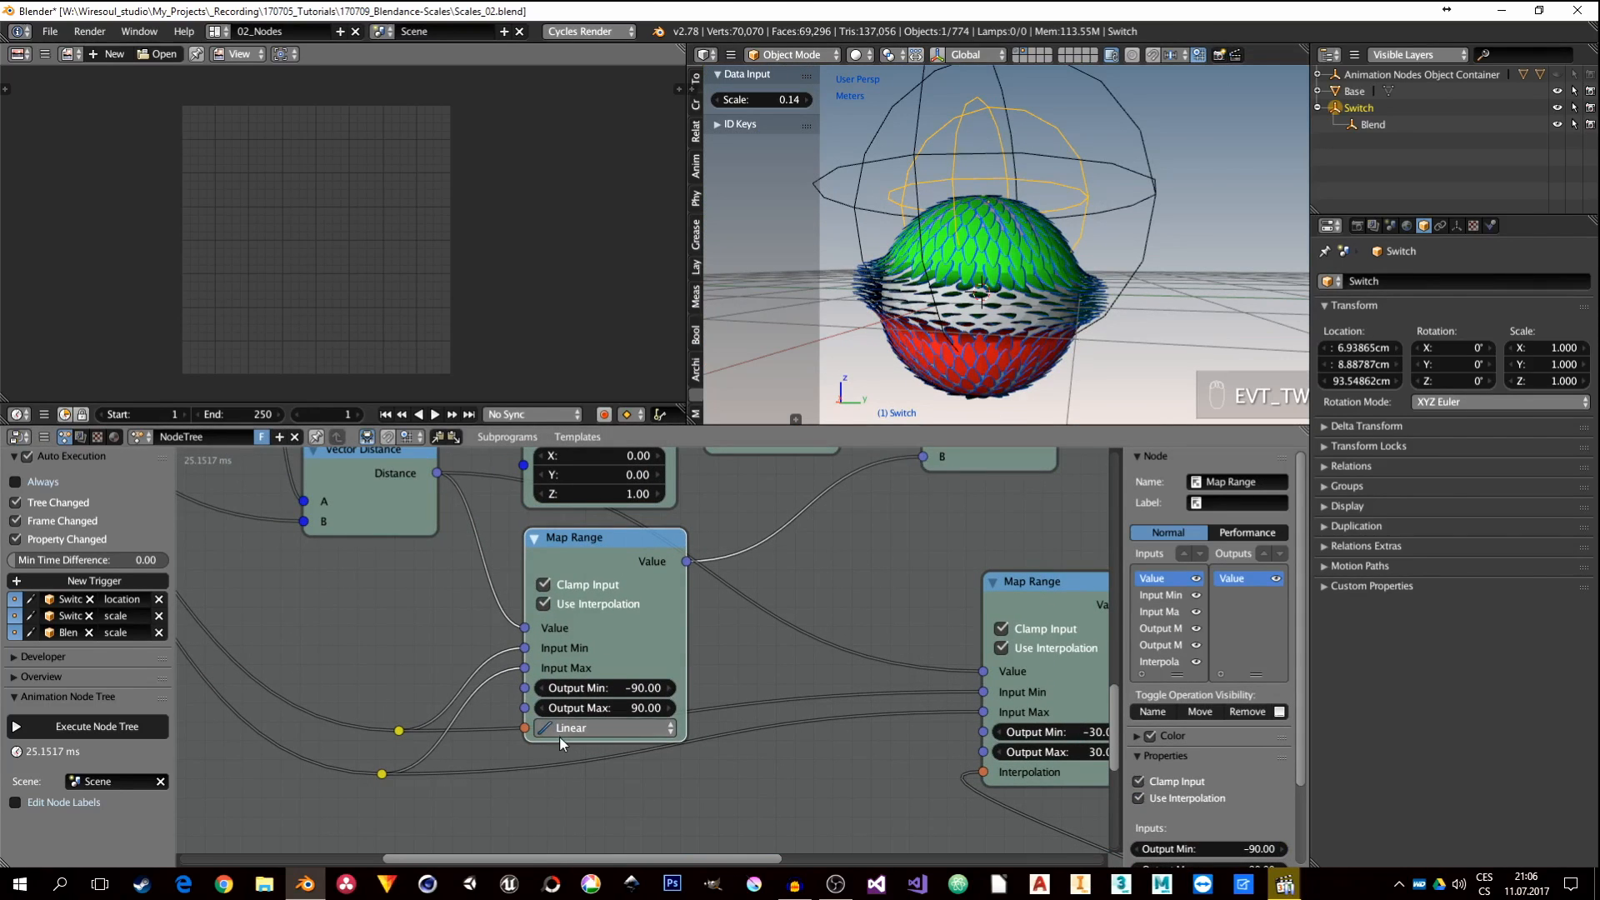
scroll(575, 744, "up", 2)
middle_click_drag(687, 725, 774, 698)
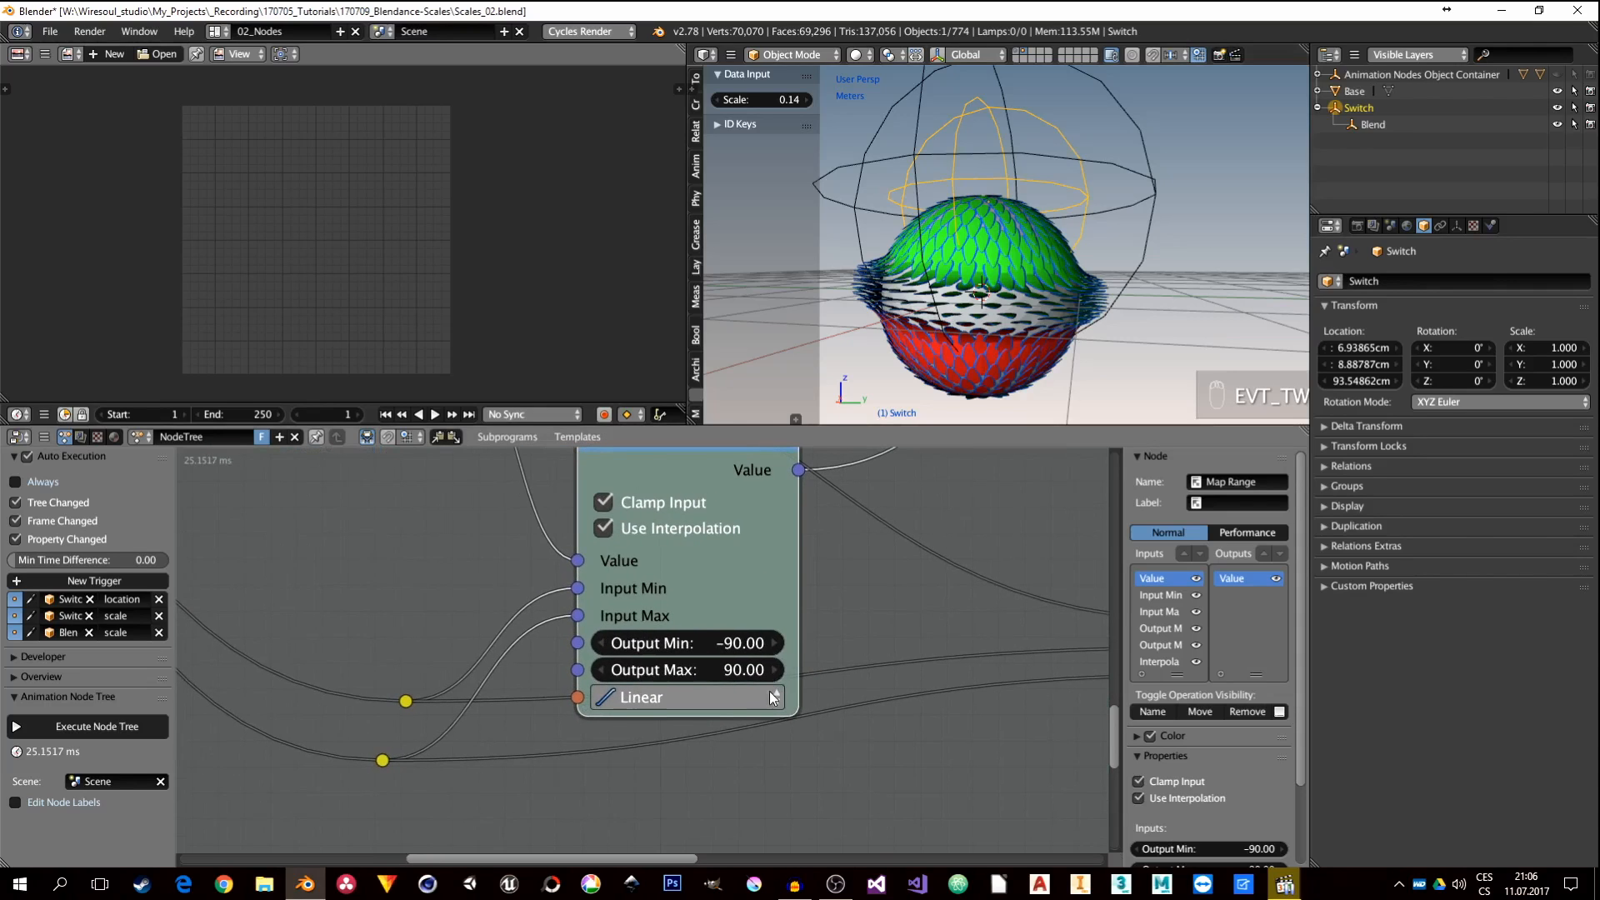
left_click(707, 702)
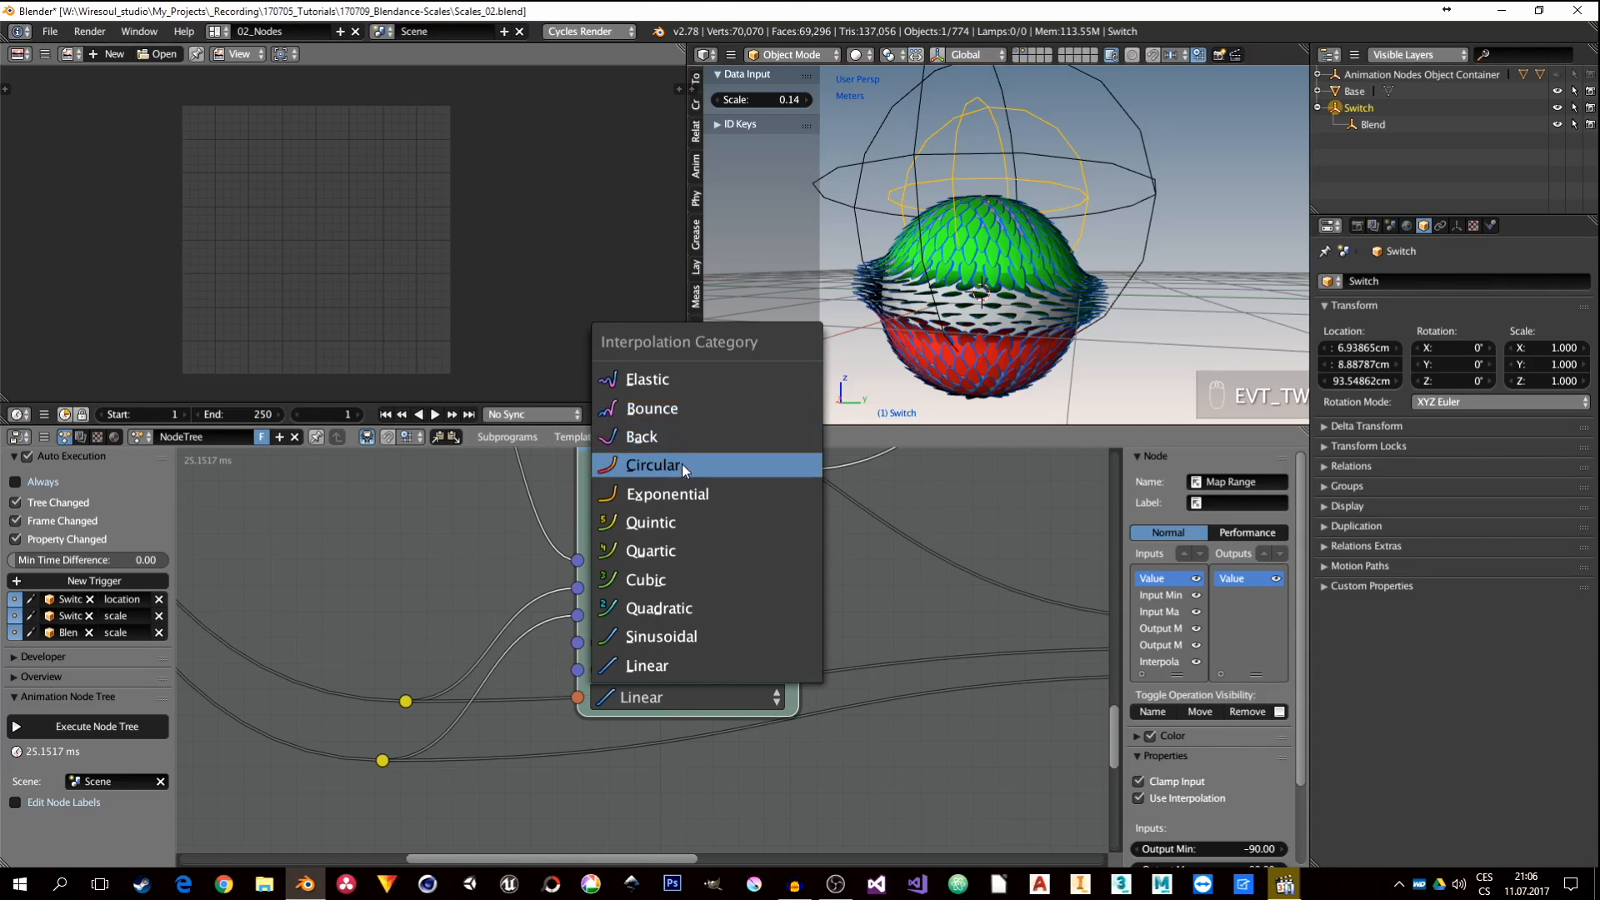
left_click(675, 444)
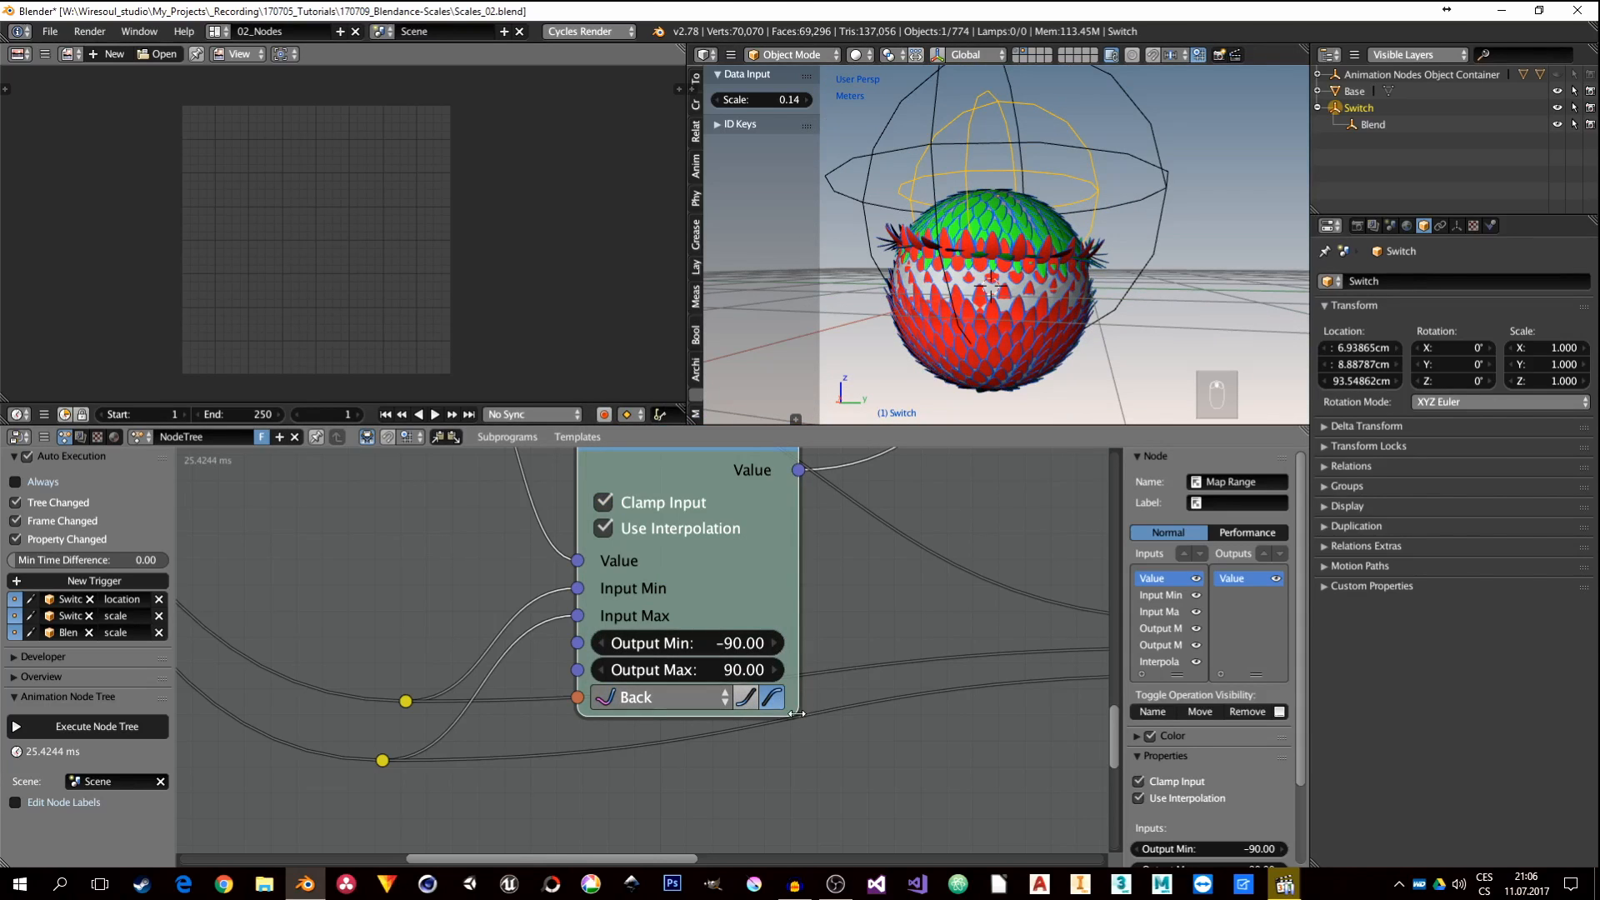
left_click_drag(797, 714, 850, 714)
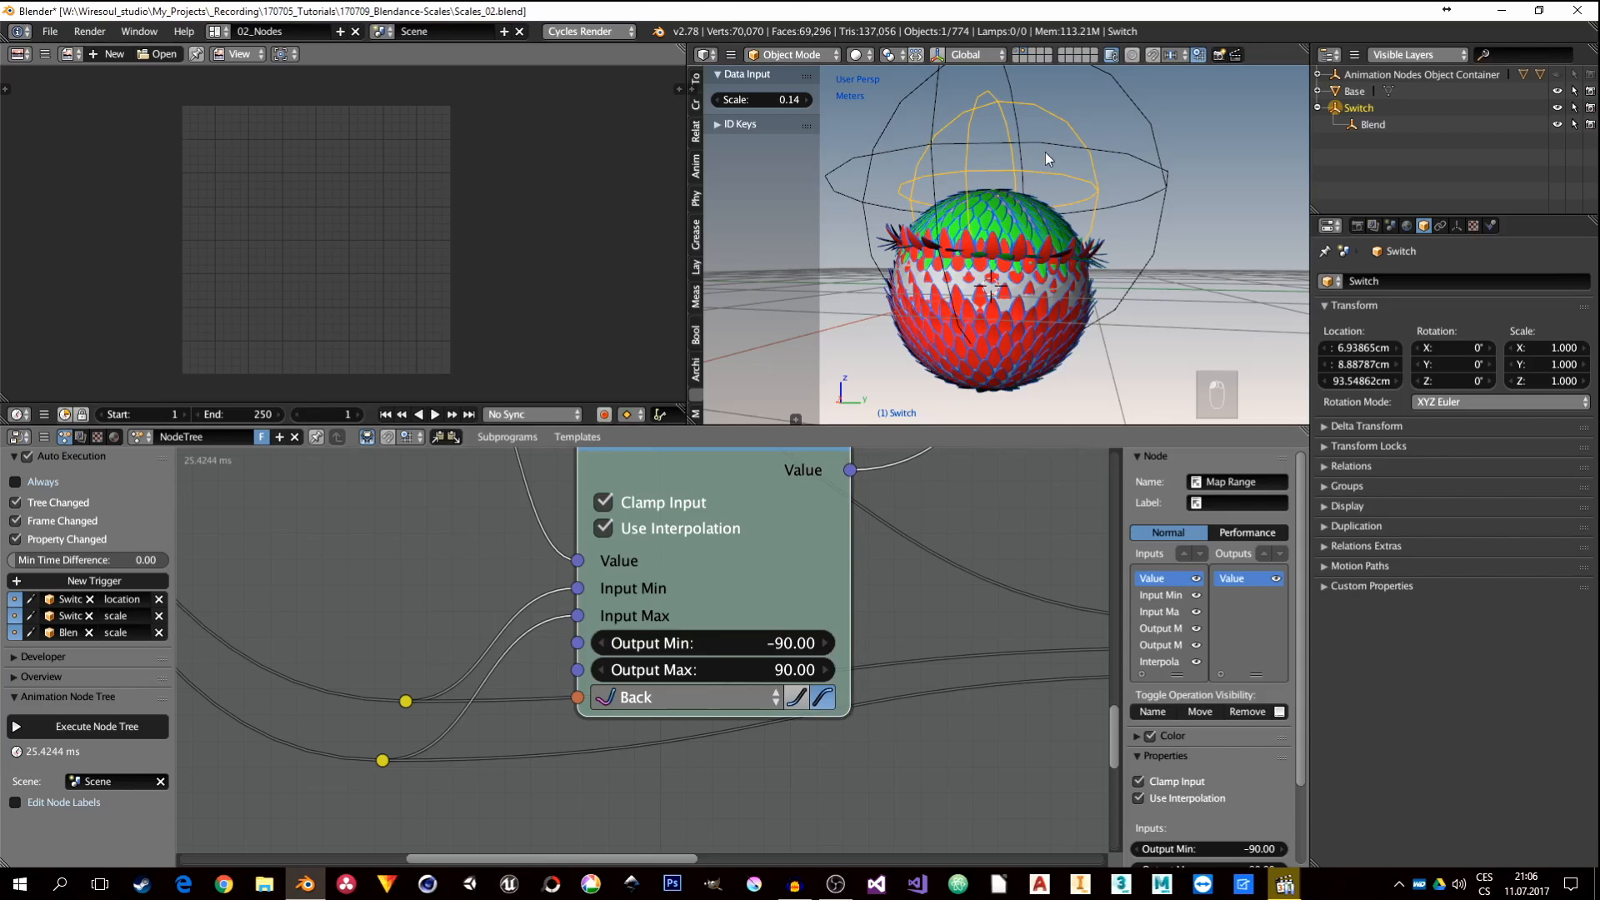
Step: Move the Switch empty to about X -8.67 cm, Y 63.27 cm, Z 54.35 cm to test the Back interpolation
scroll(994, 267, "up", 2)
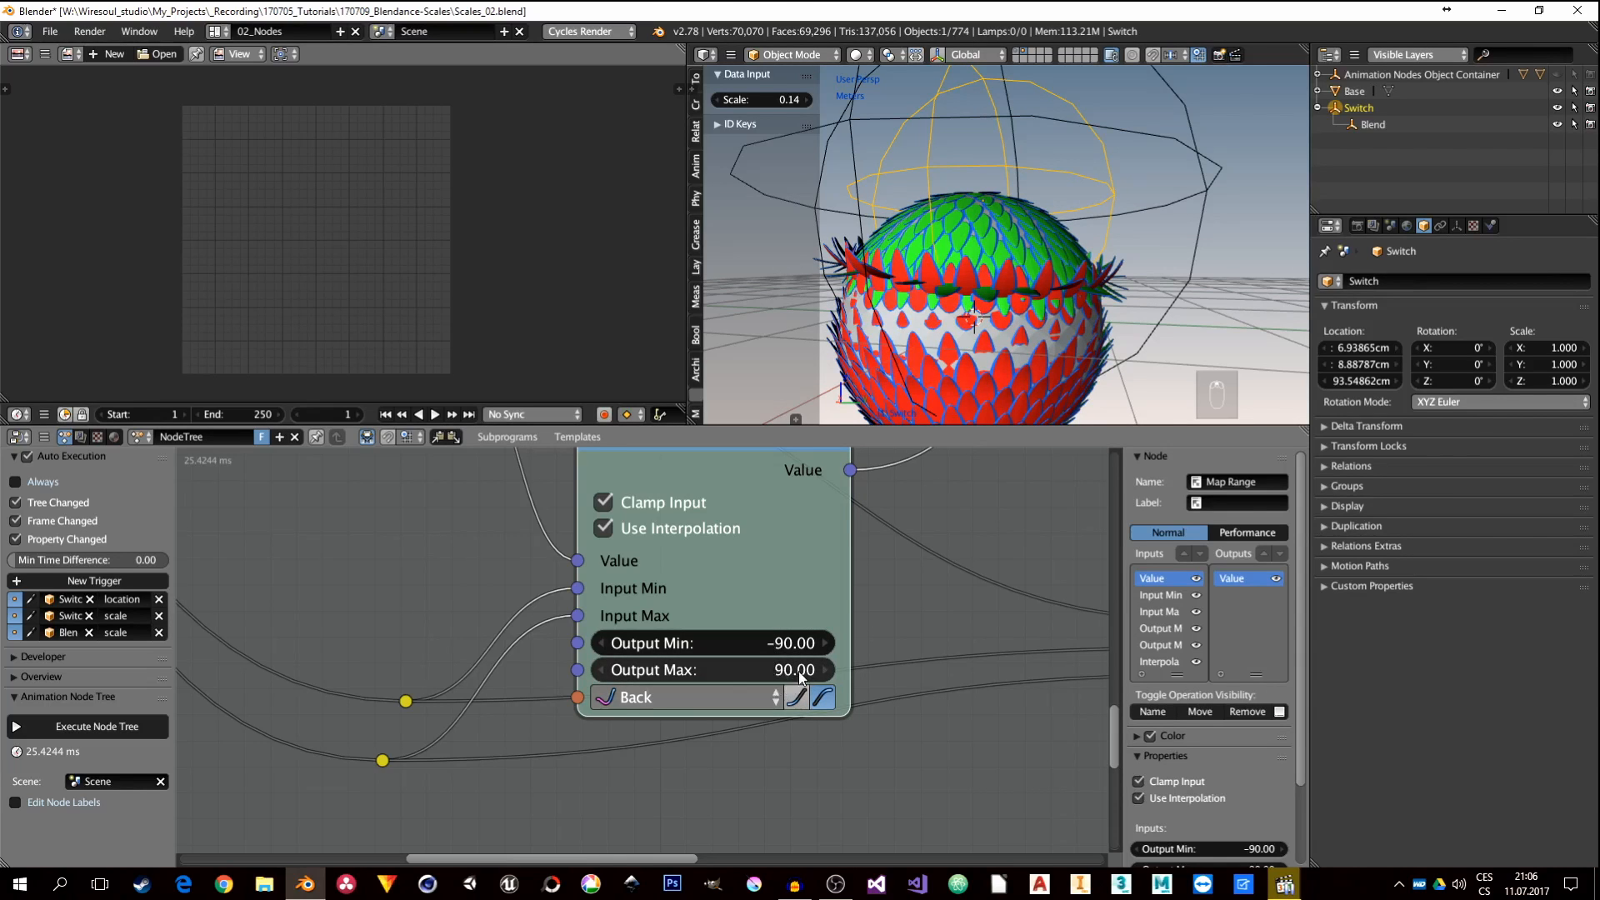
key("g")
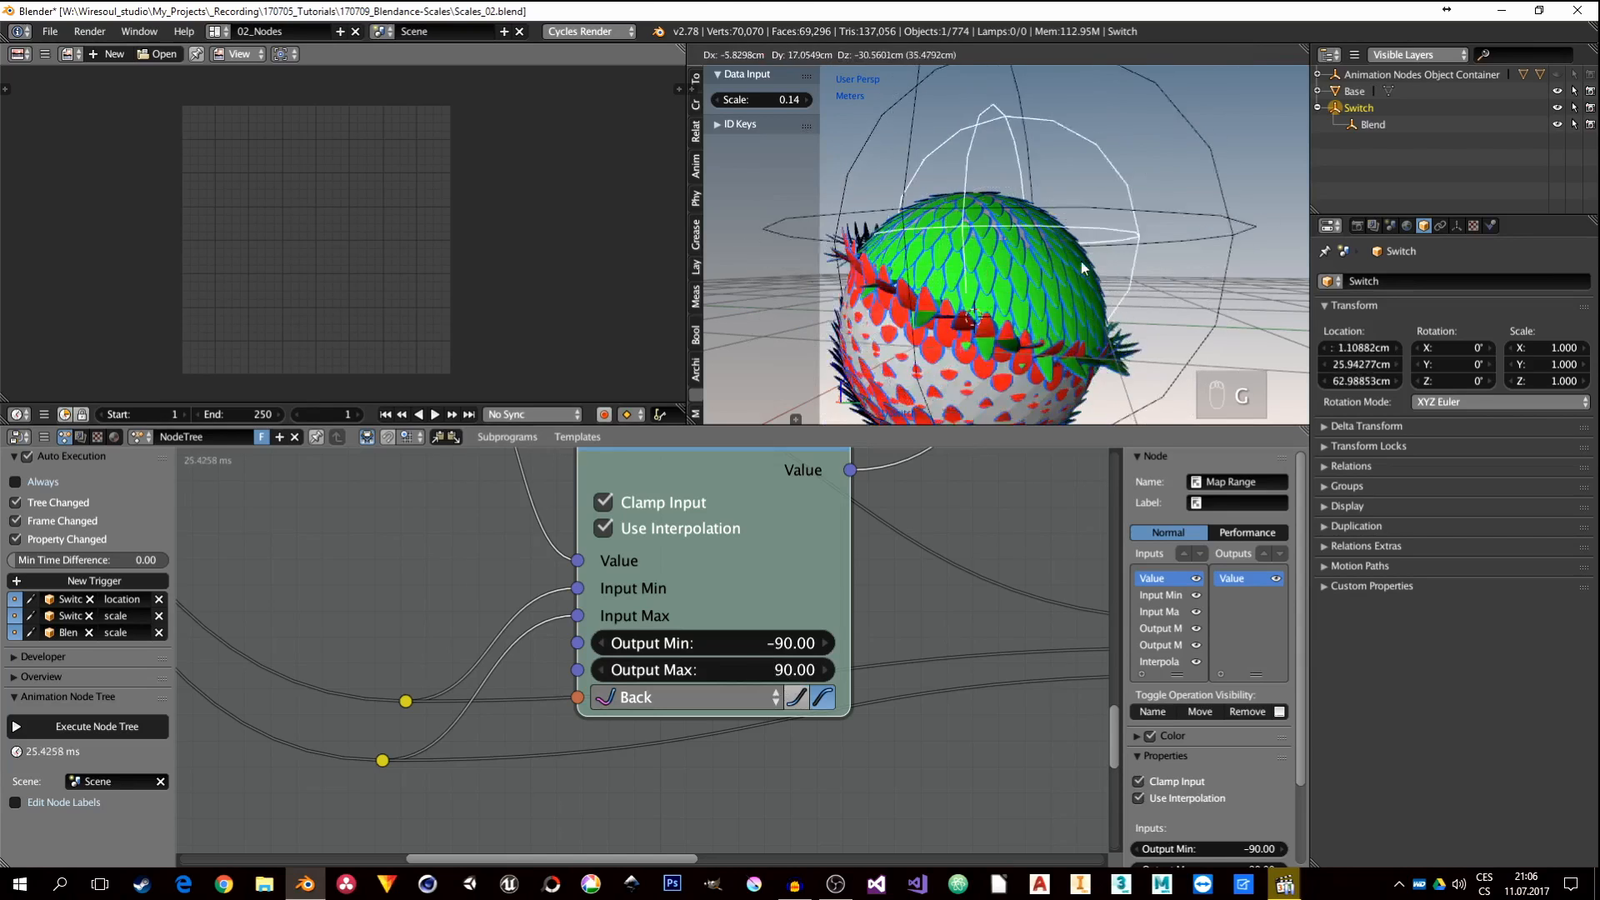
left_click(1116, 275)
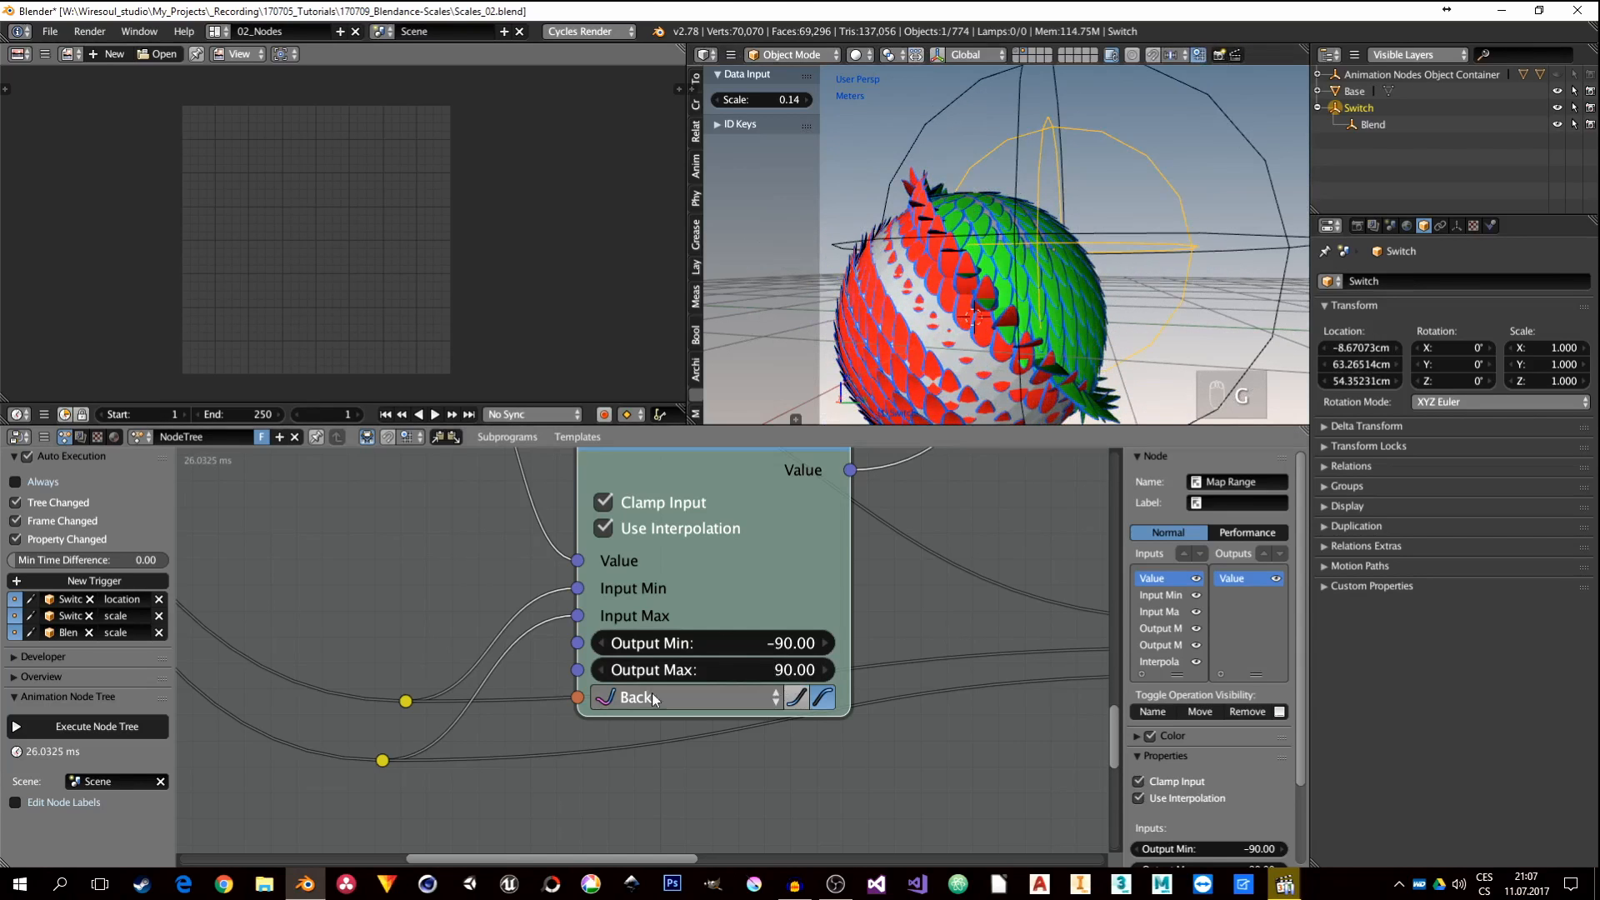
Step: Set the rotation Map Range's interpolation to Sinusoidal with both easing options enabled, and dismiss the e-mail notification
left_click(649, 708)
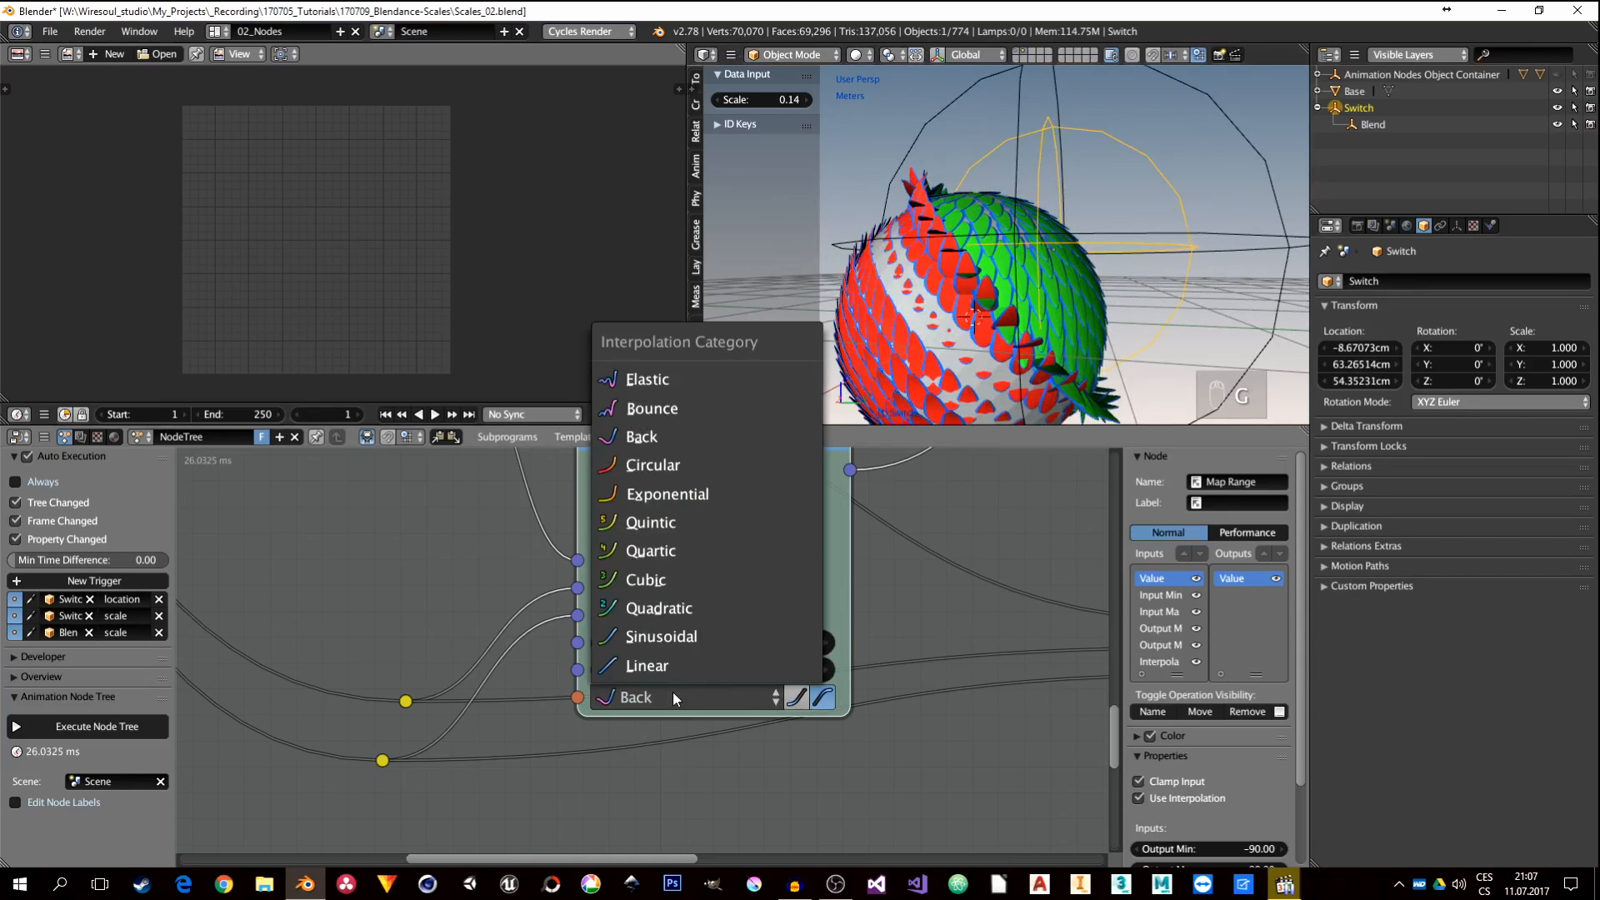
left_click(692, 638)
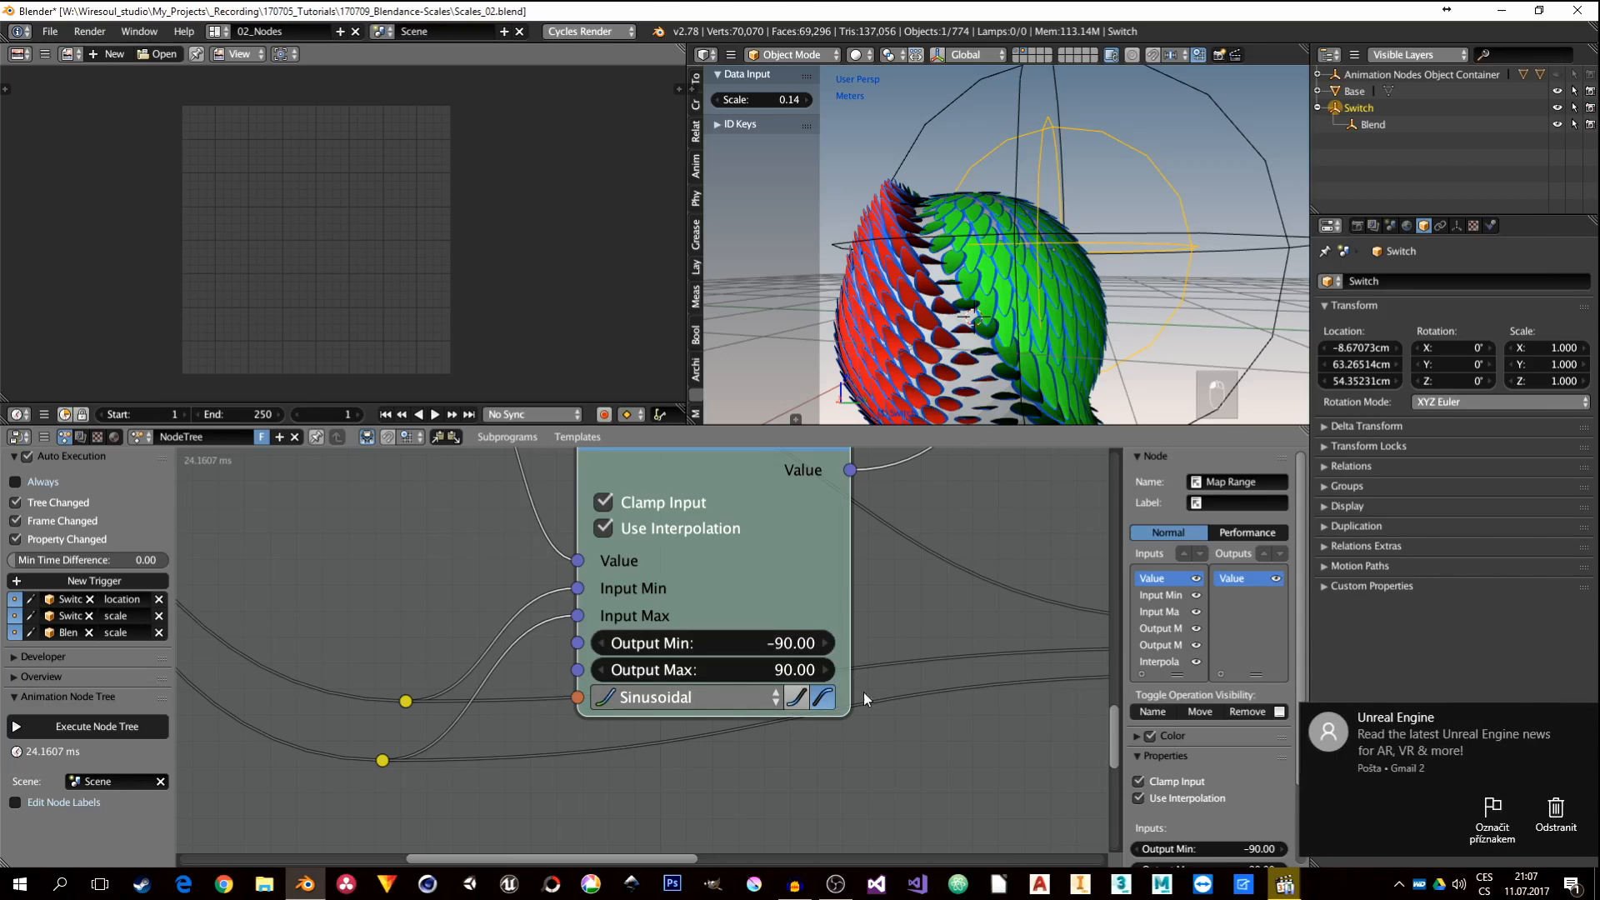
left_click(1536, 808)
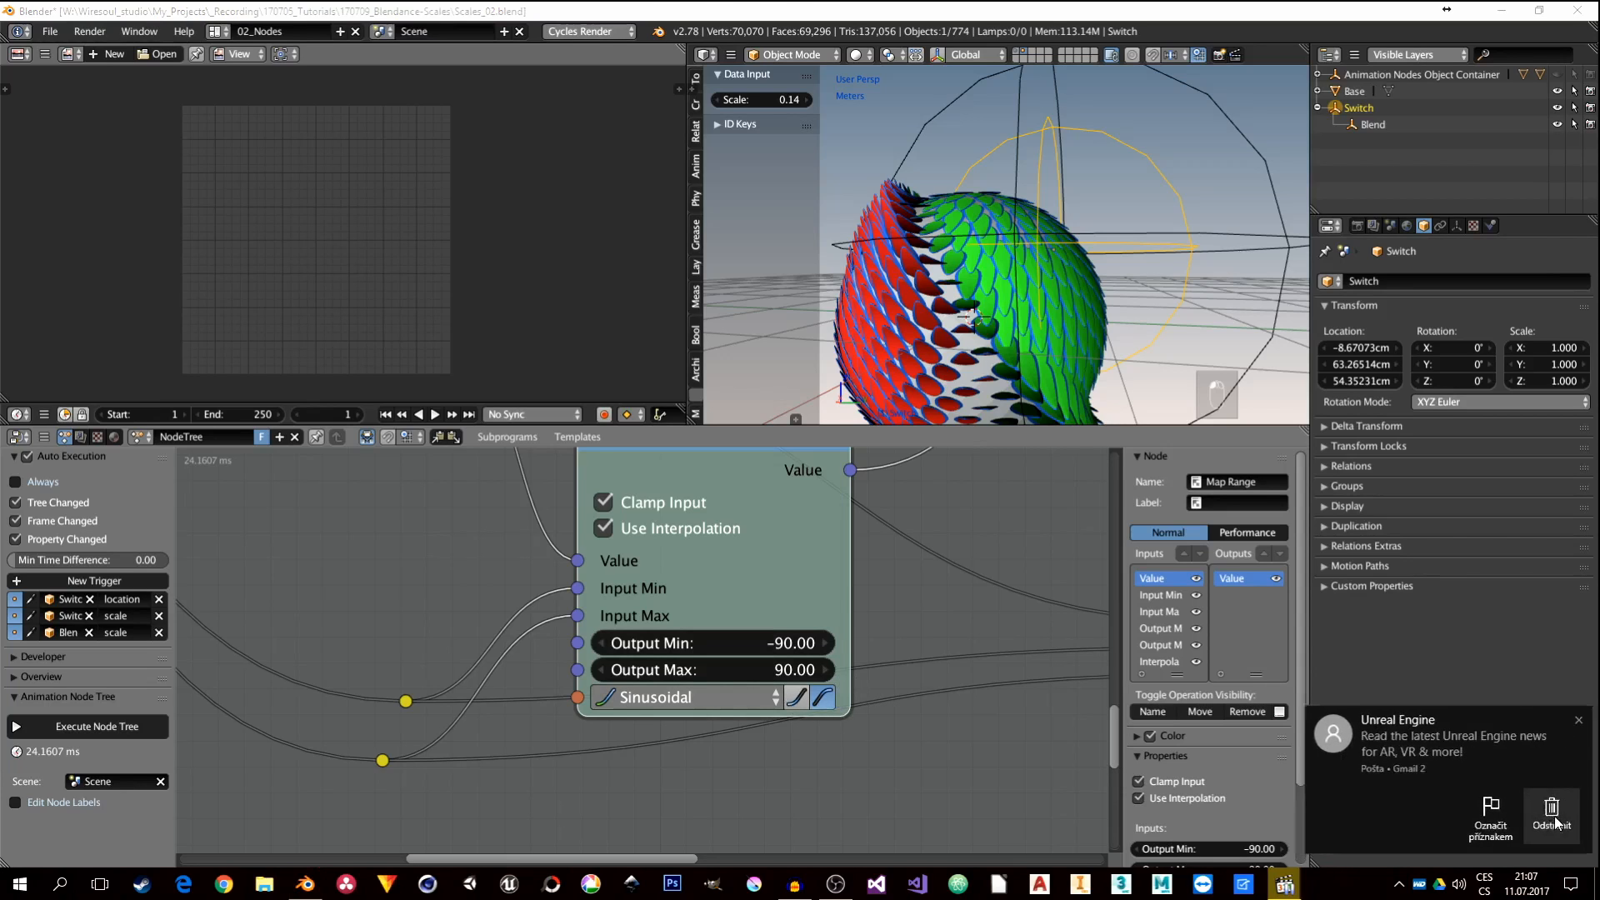
scroll(950, 288, "down", 3)
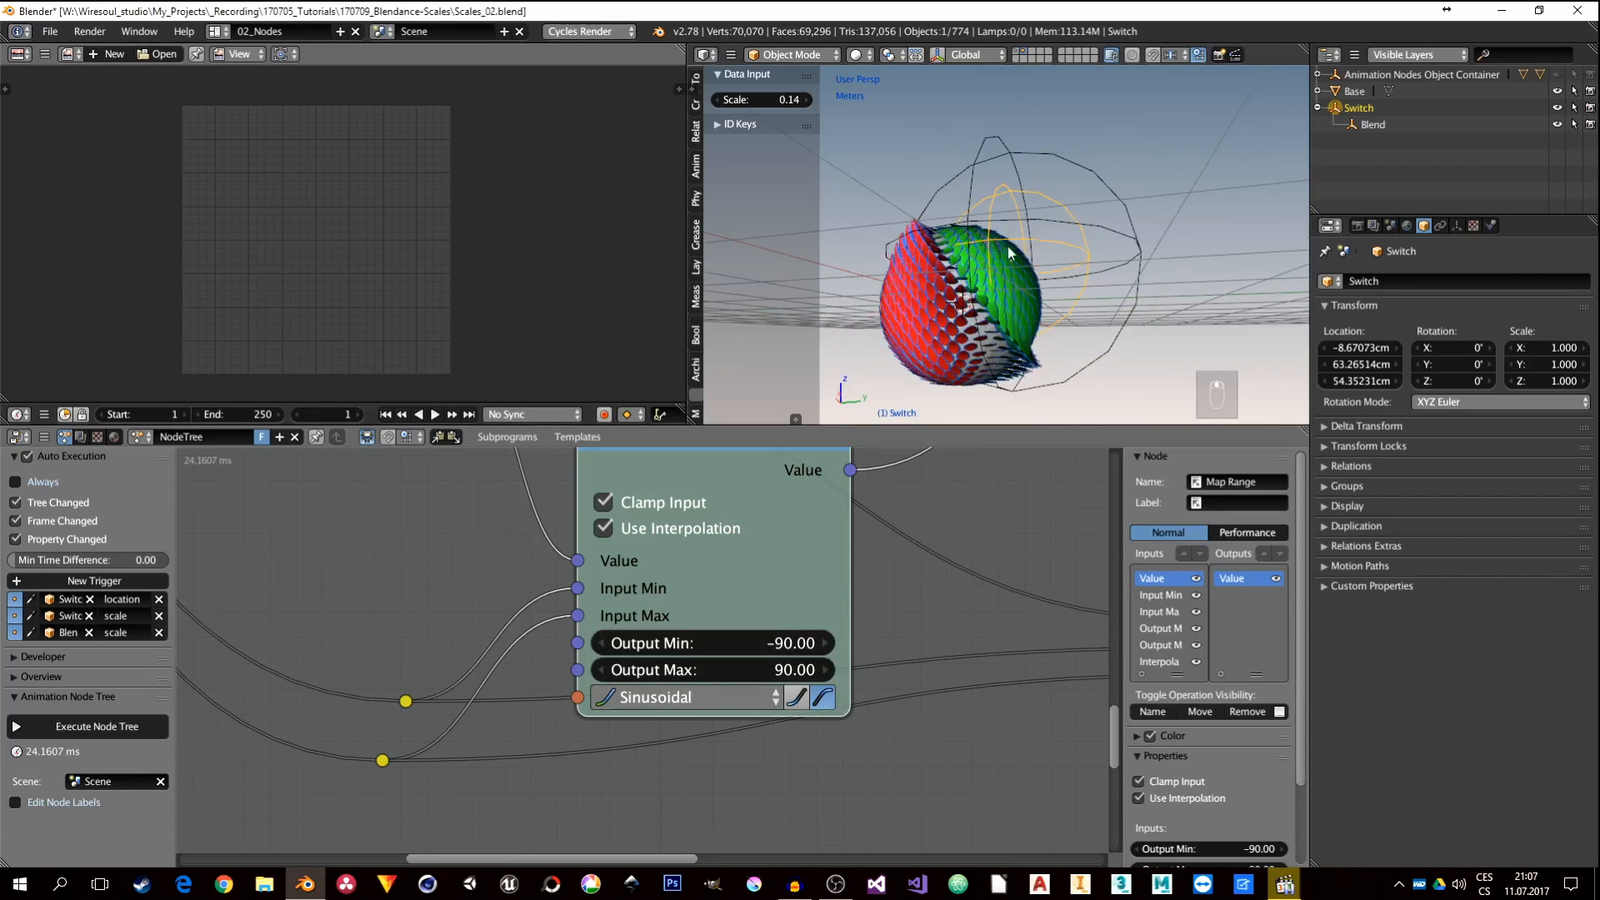
scroll(967, 283, "up", 3)
scroll(990, 313, "down", 3)
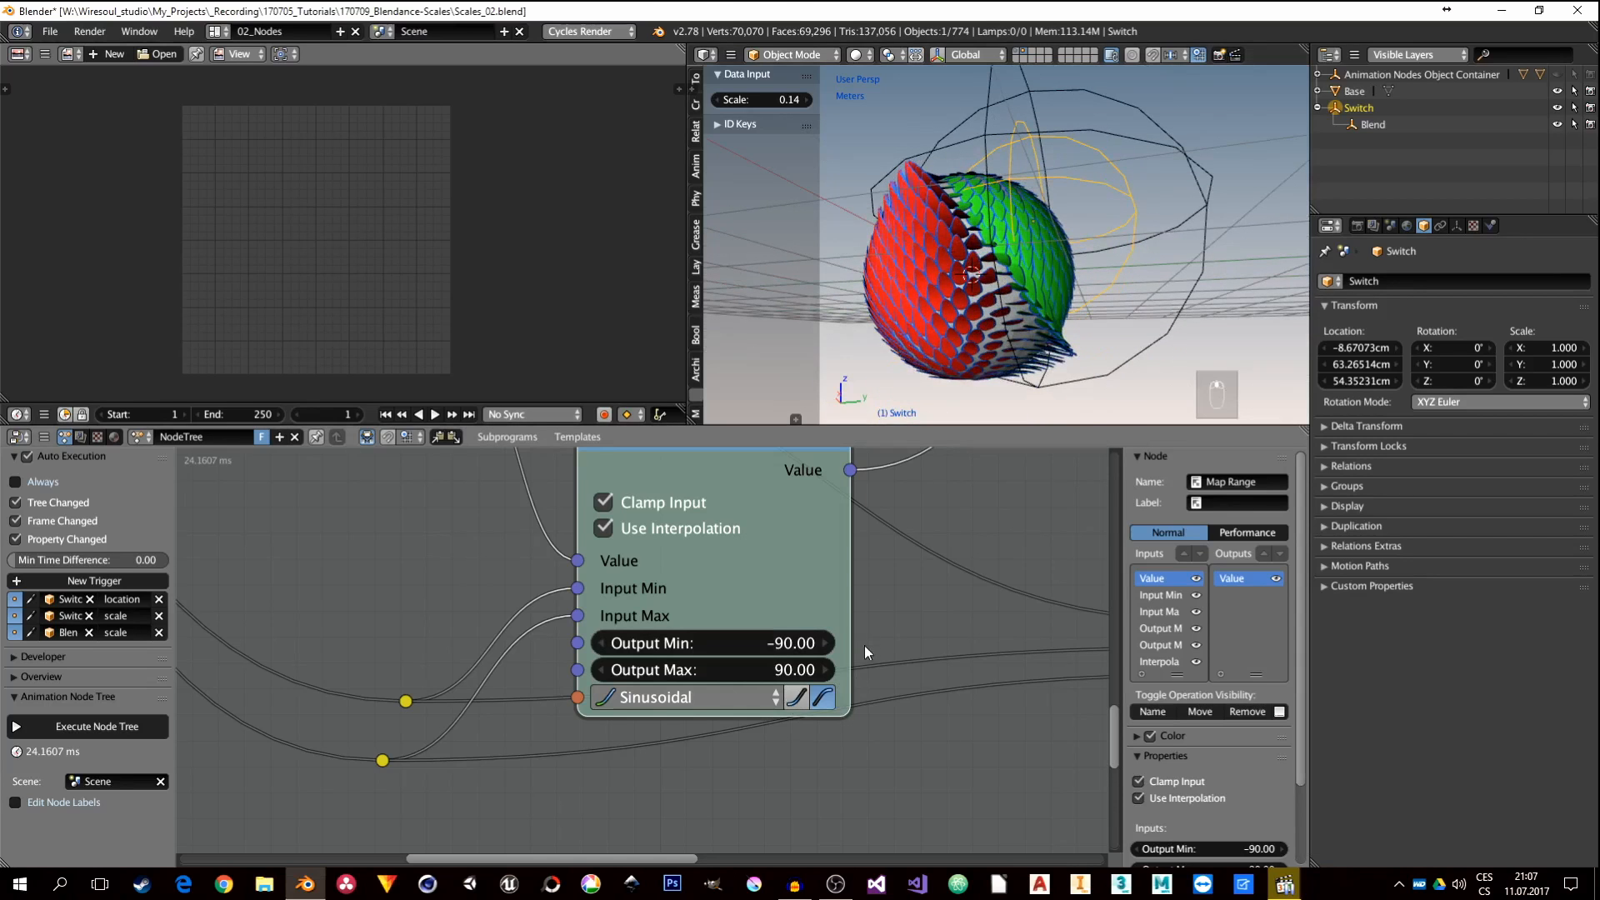
left_click(797, 699)
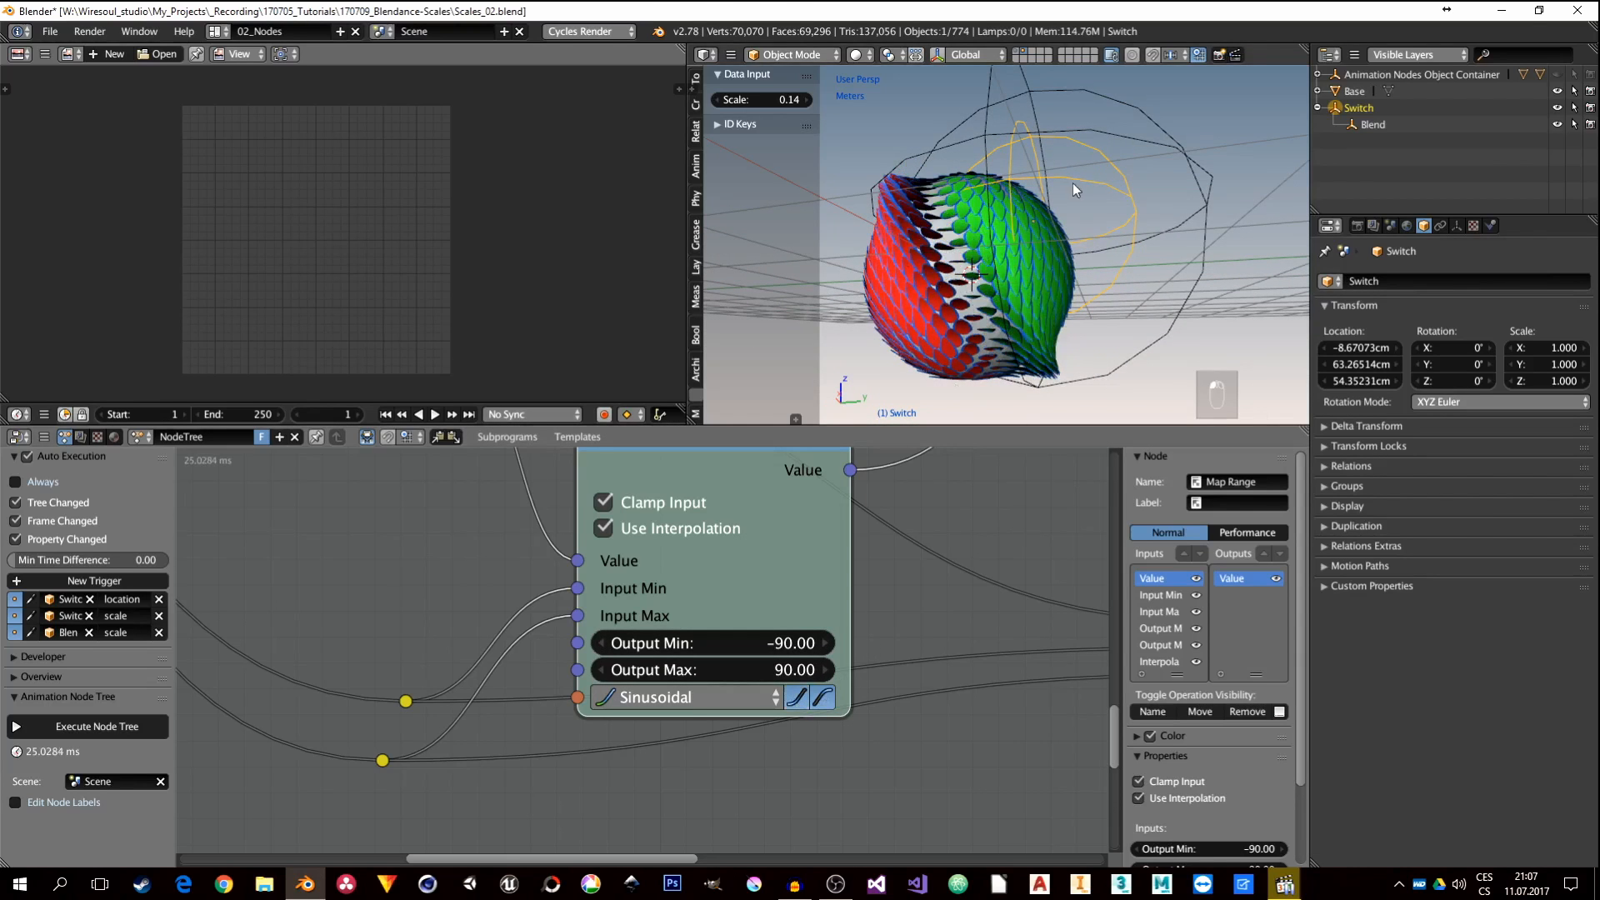
Step: Sweep the Switch empty across the sphere and place it in front view at about X -3.43 cm, Y 8.13 cm, Z 1.61 m
key("g")
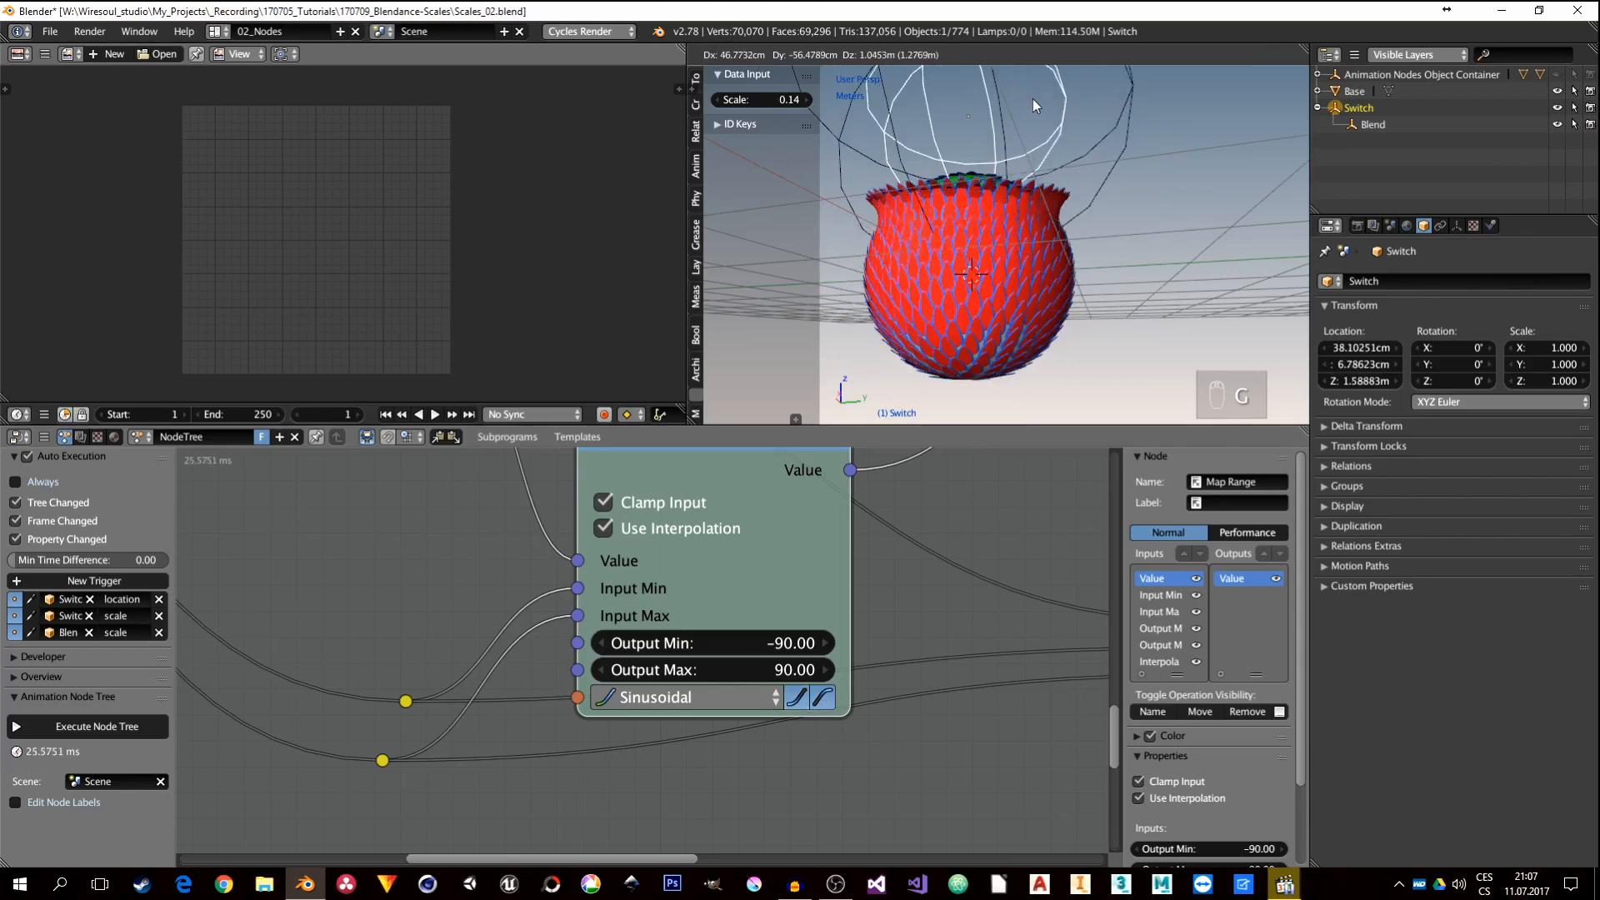
left_click(1019, 173)
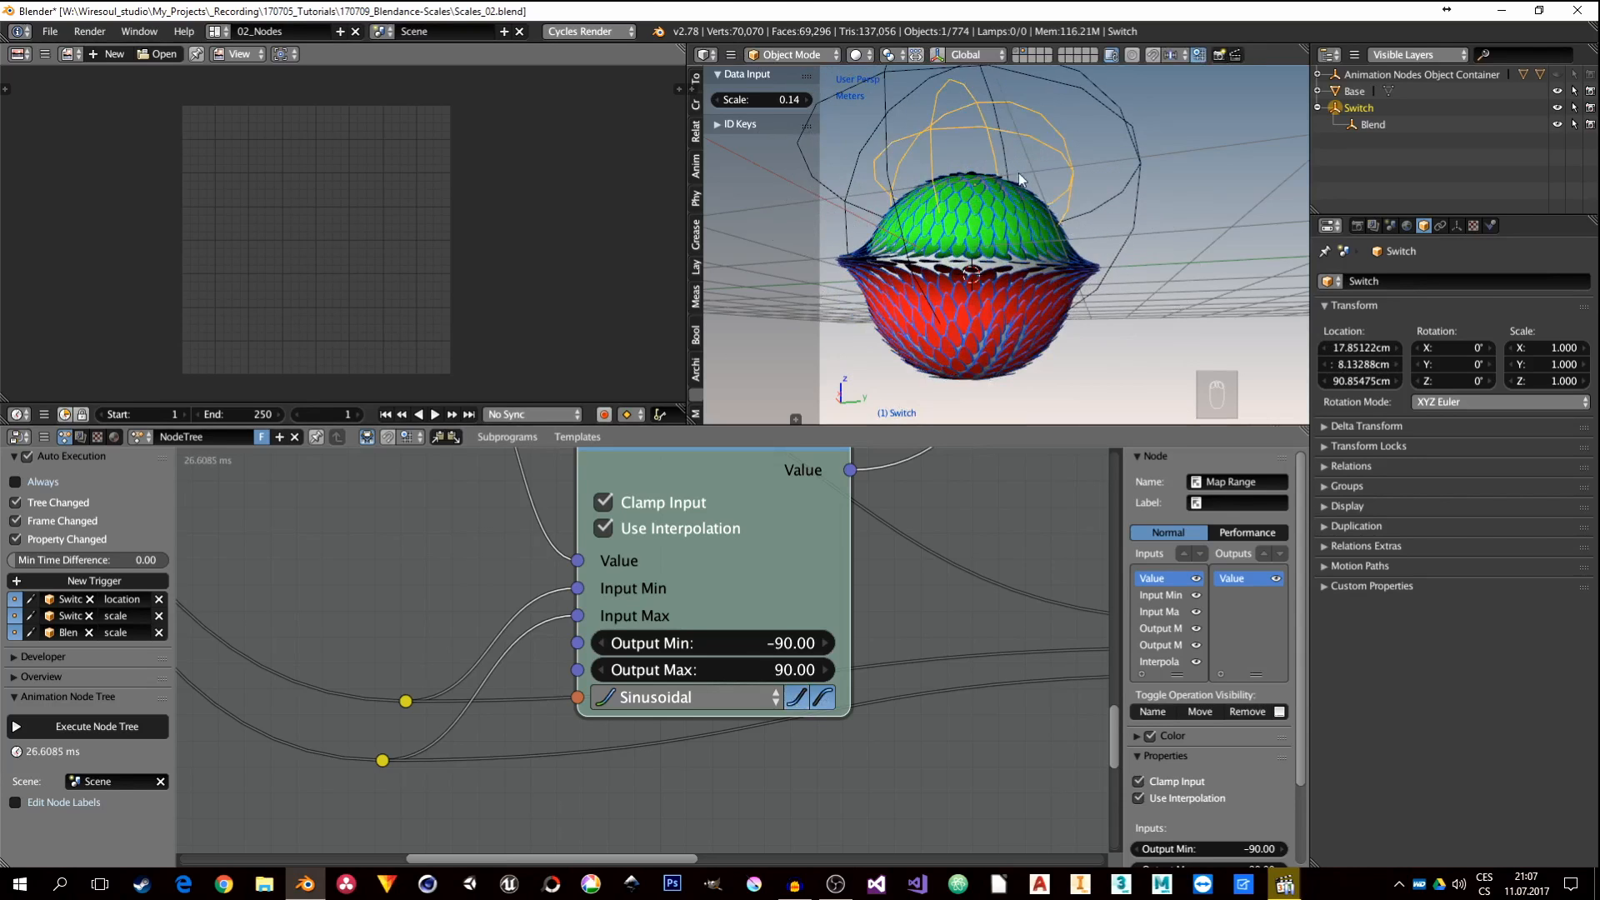
key("KP_1")
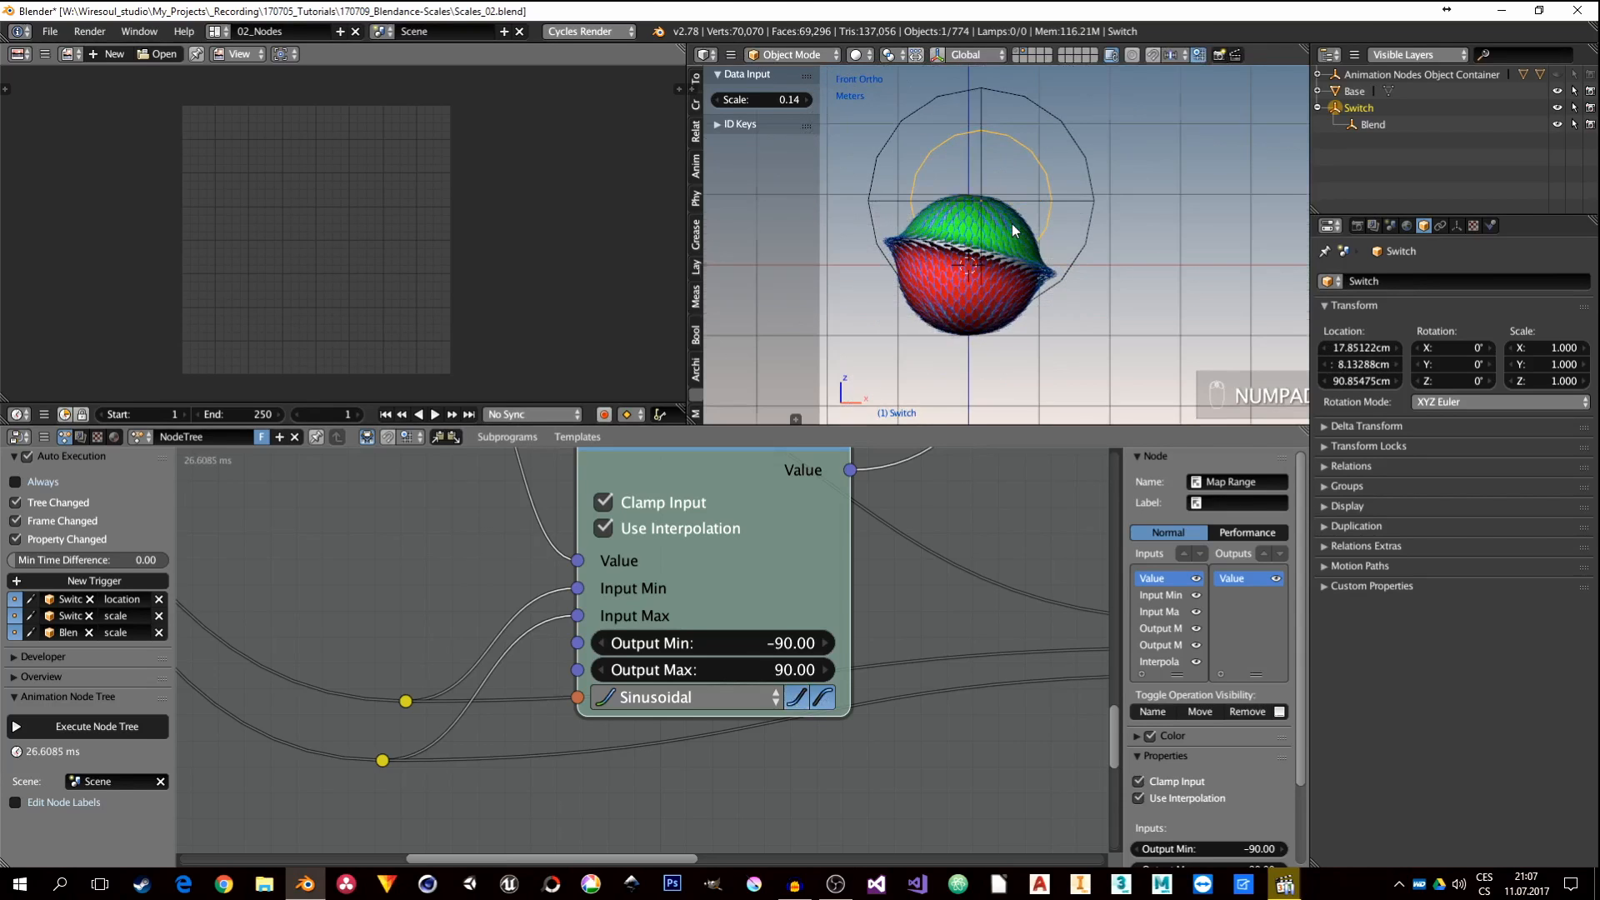
key("g")
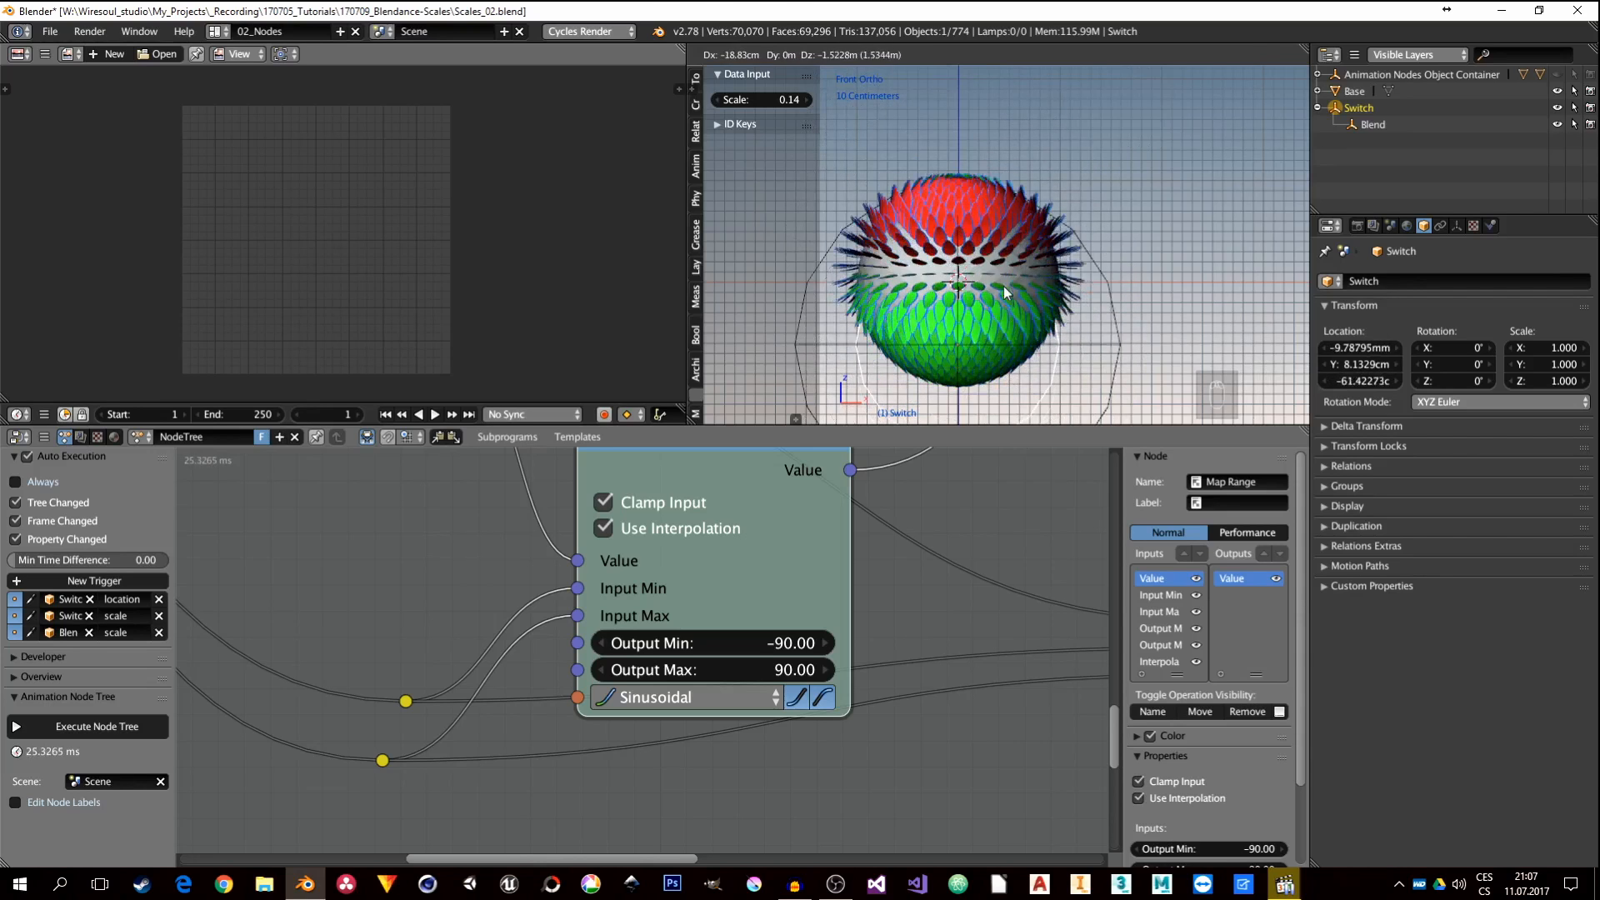
left_click(999, 120)
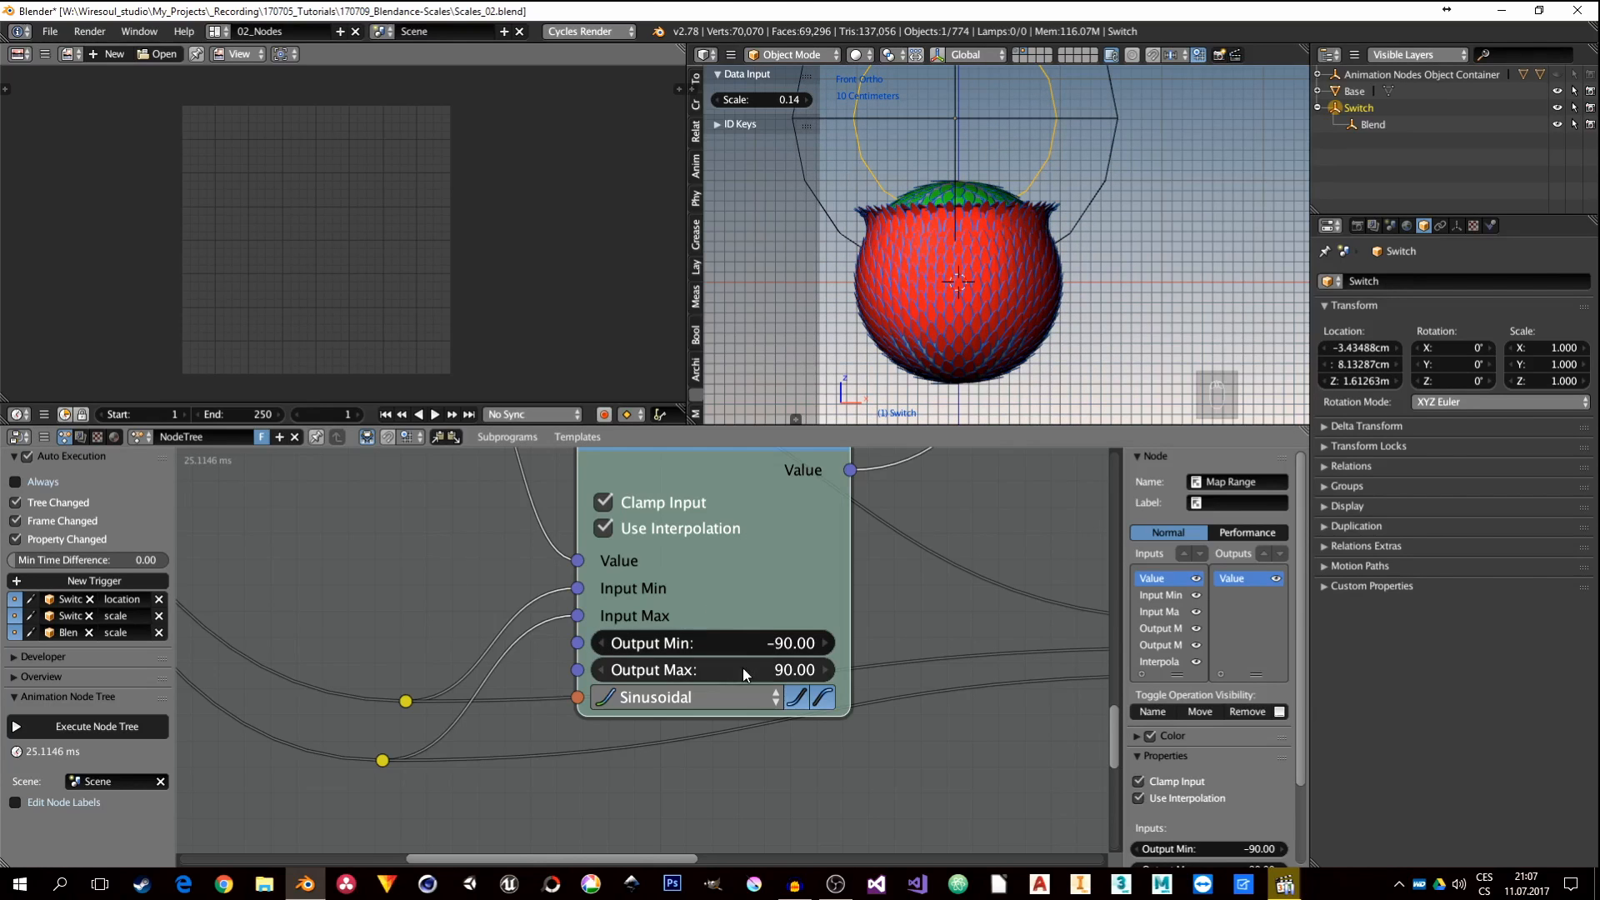
Step: Try enlarging the Switch empty, select Blend, and examine how the loop's Switchscale and BlendScale parameters feed the nodes
key("s")
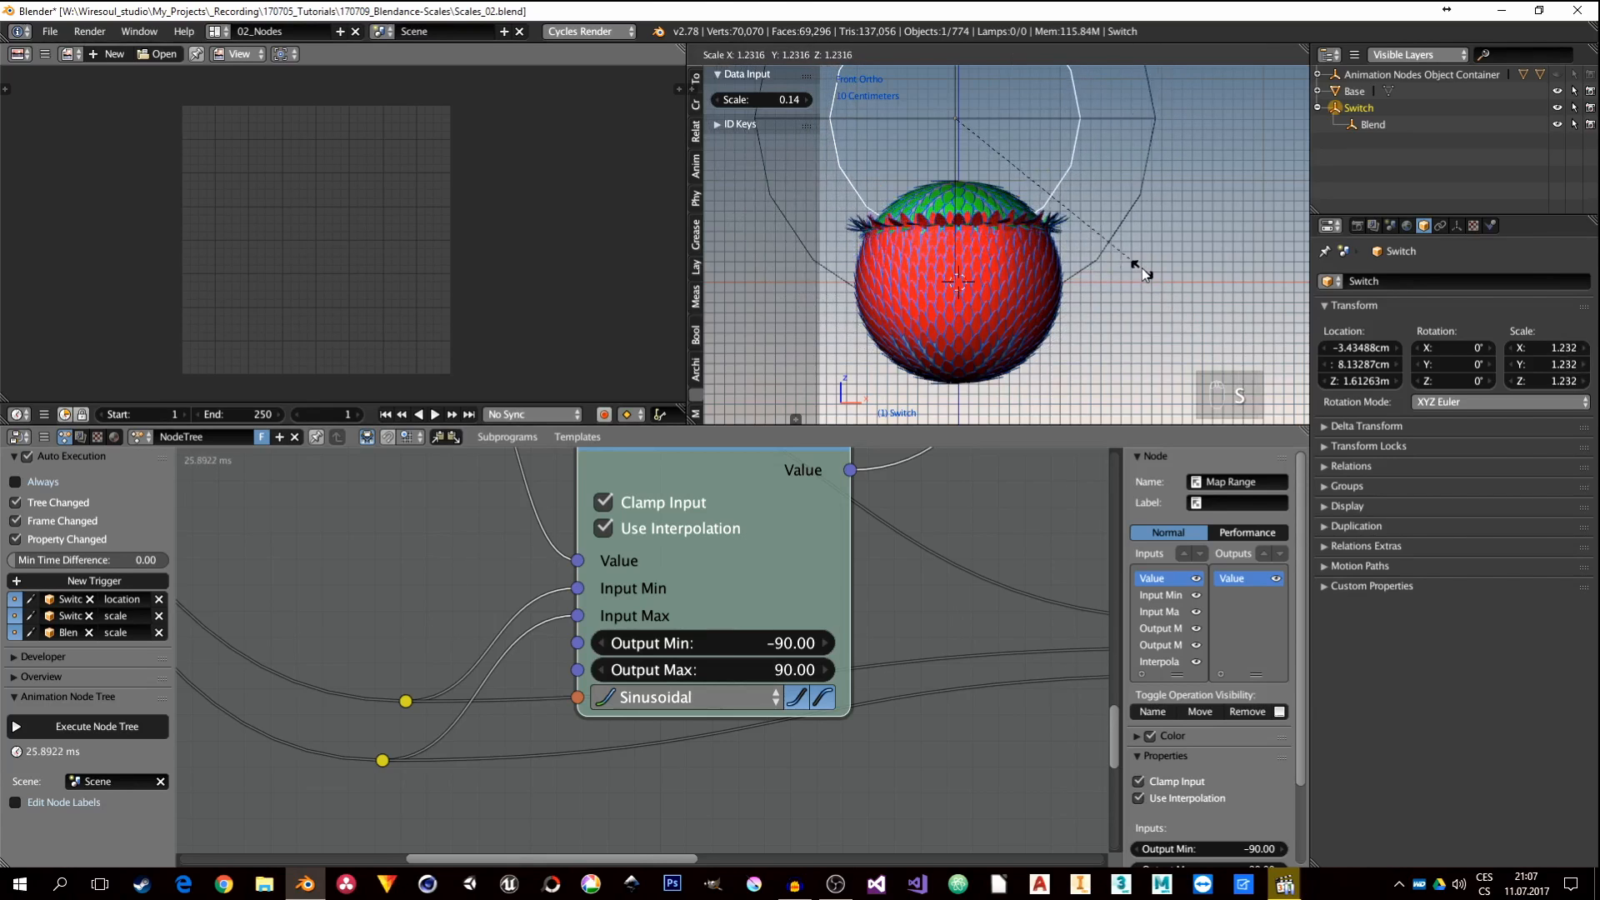
right_click(1088, 227)
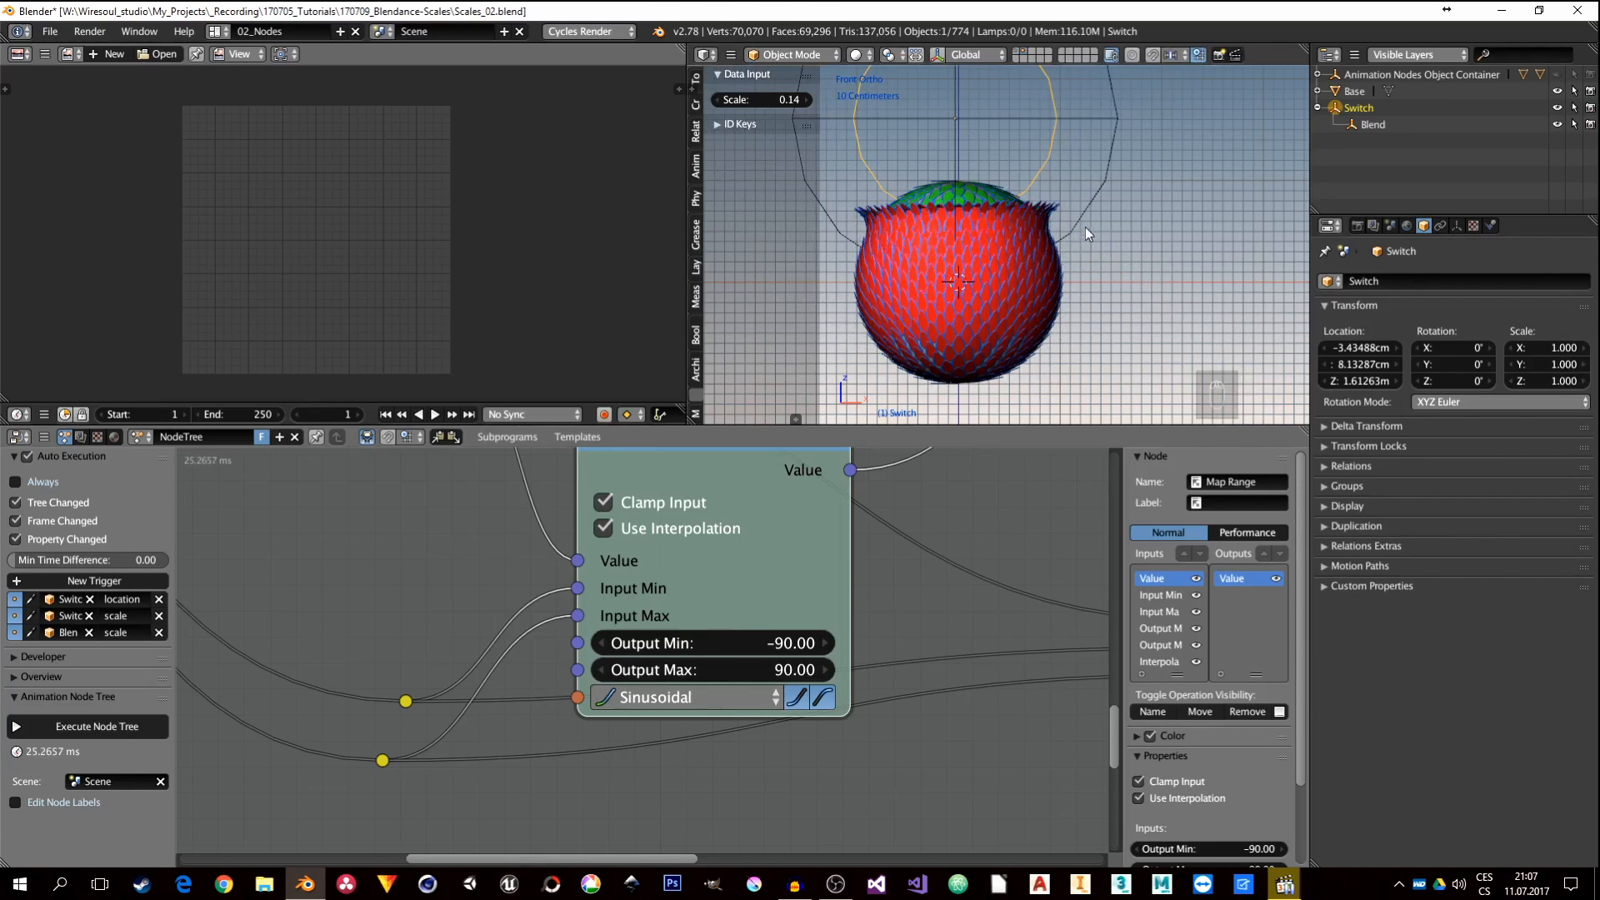
right_click(1083, 206)
middle_click_drag(1054, 226, 1092, 299, "shift")
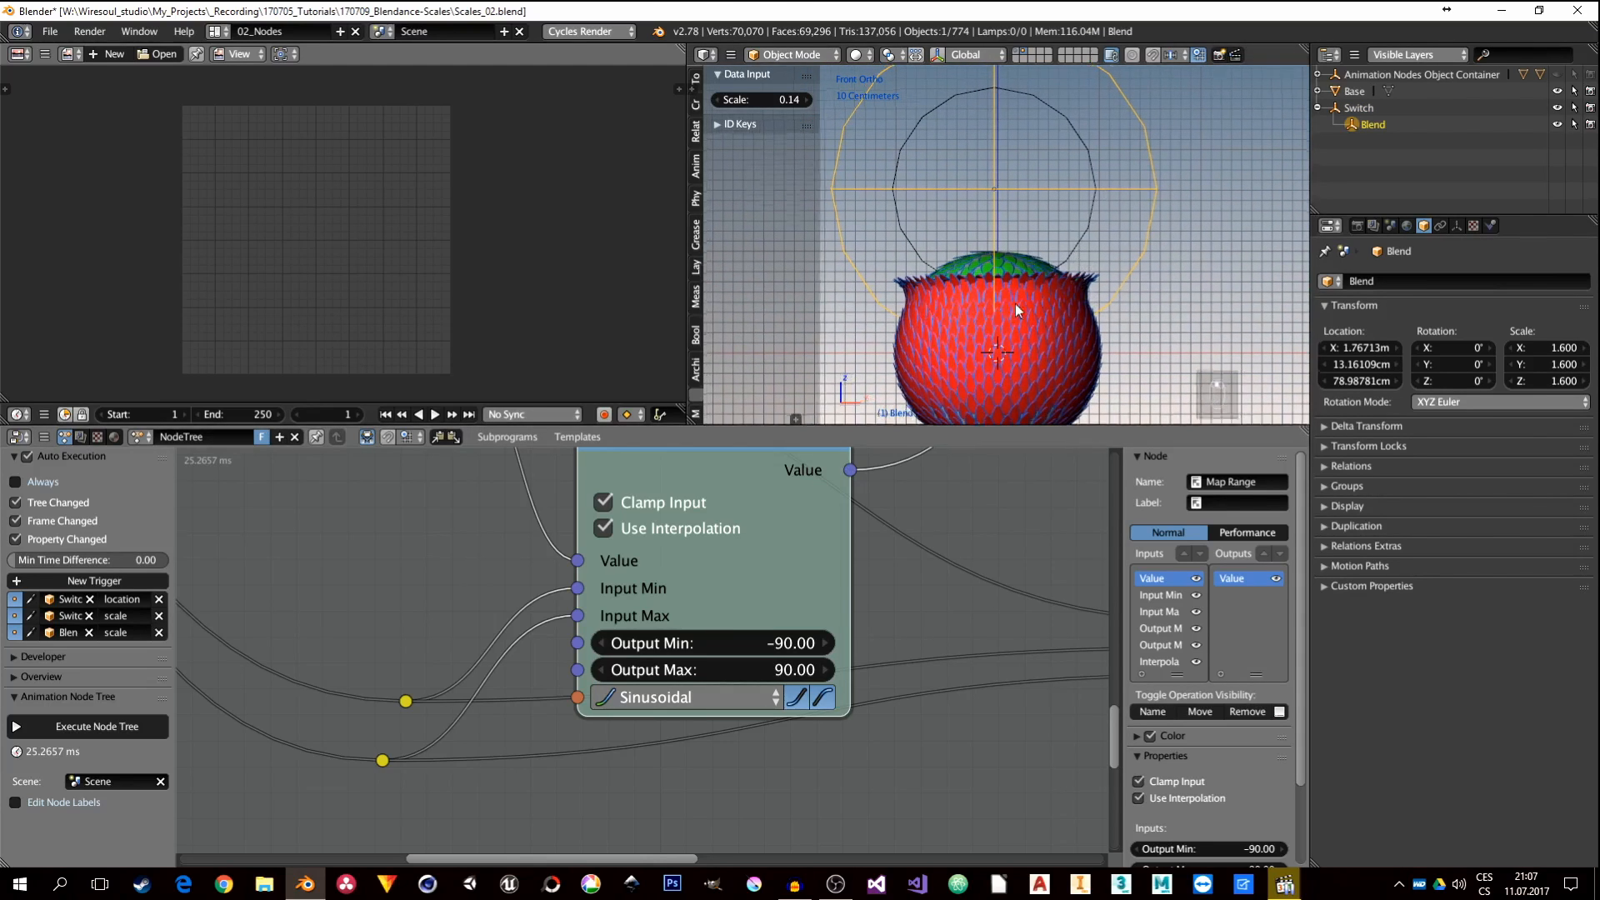
middle_click_drag(1033, 283, 1067, 300)
scroll(845, 604, "down", 5)
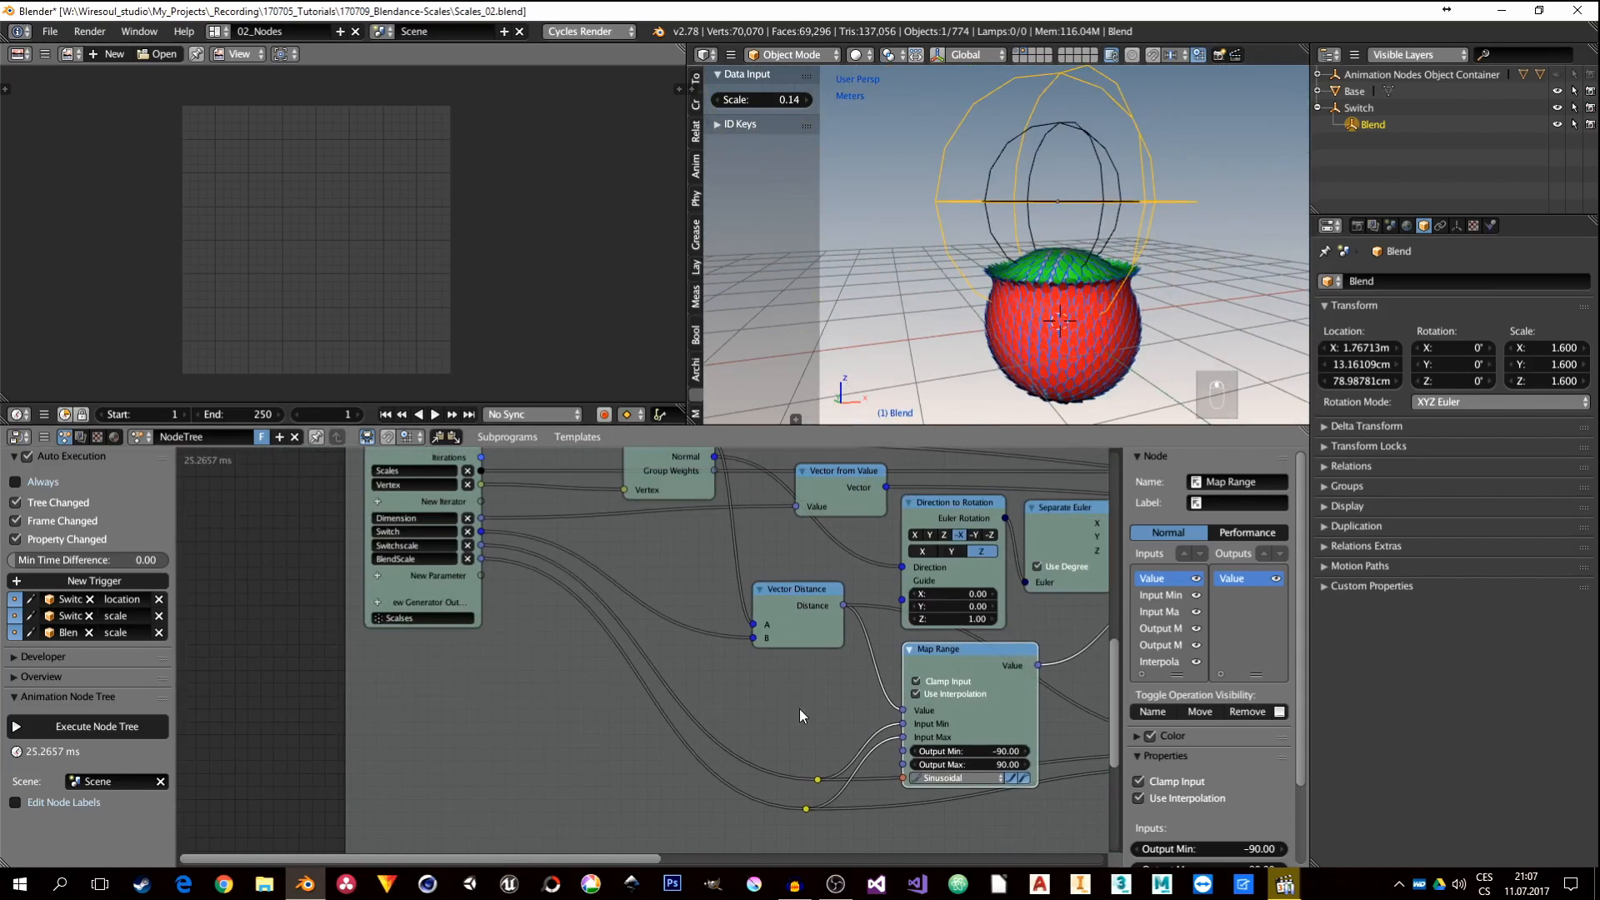
middle_click_drag(626, 635, 739, 676)
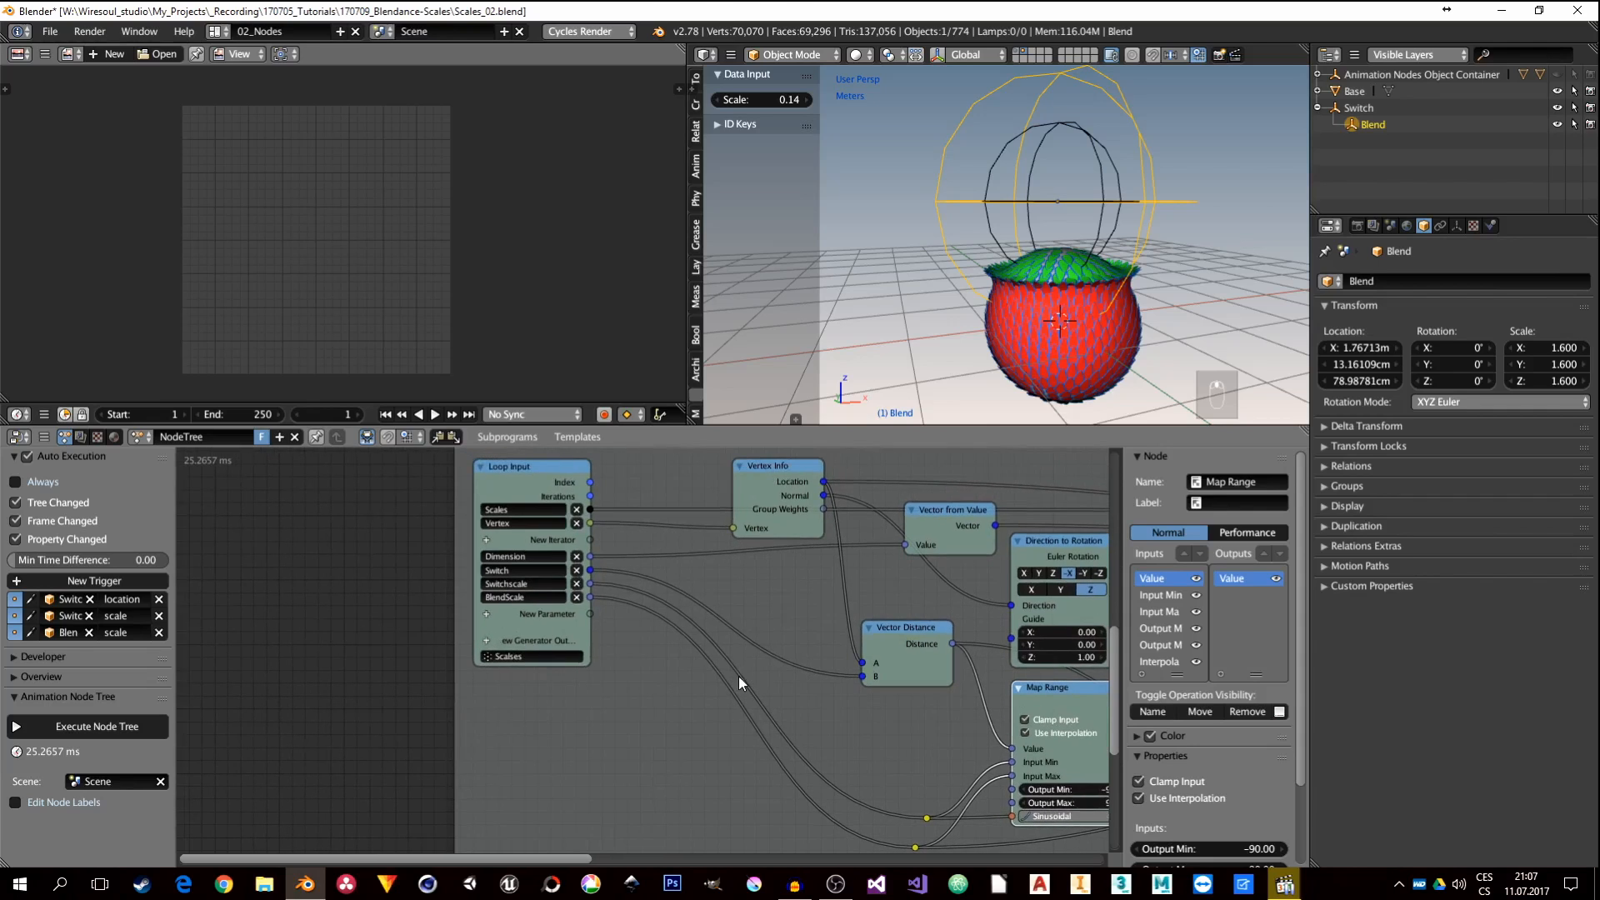
scroll(512, 605, "up", 3)
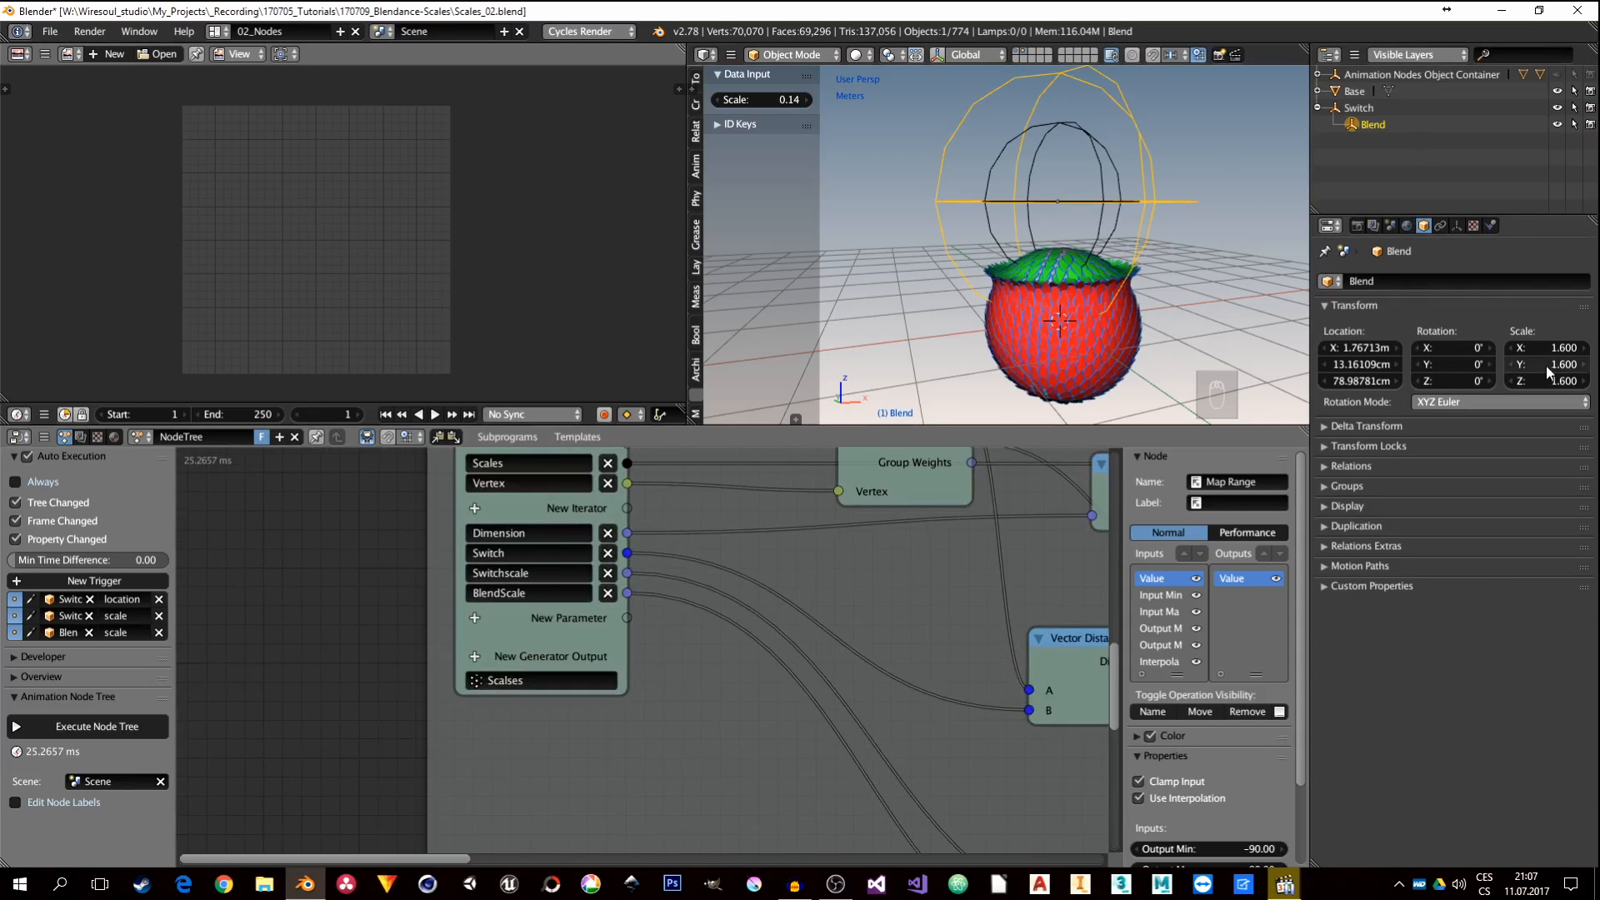
Step: Scale the Switch empty up to about 1.878 and select its child Blend to compare the scale values
left_click(1358, 109)
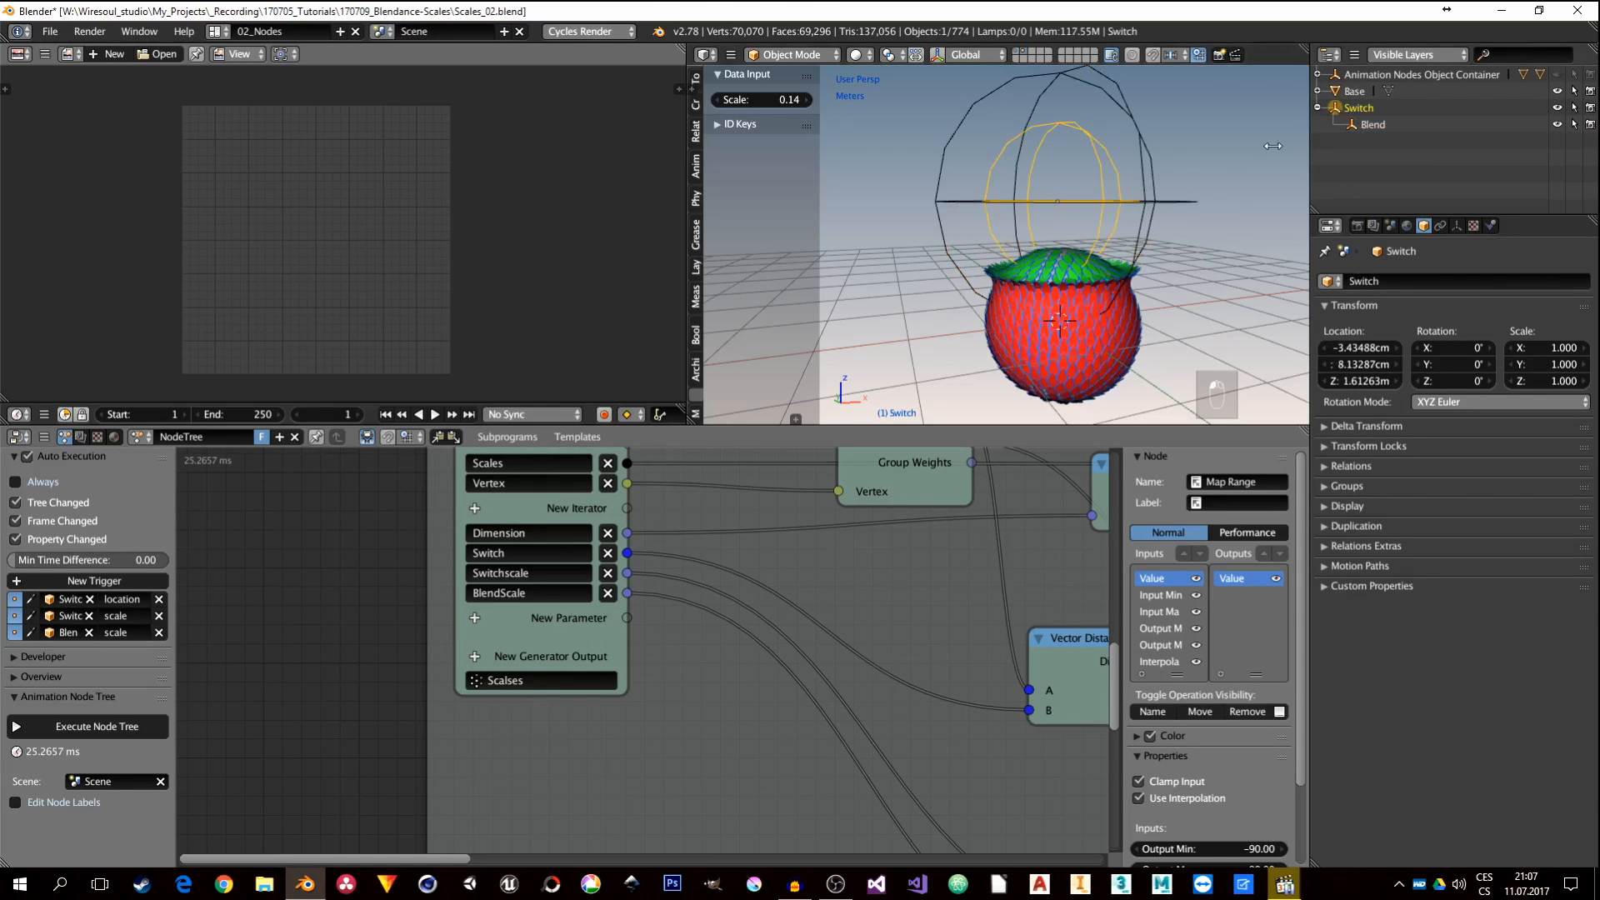
key("s")
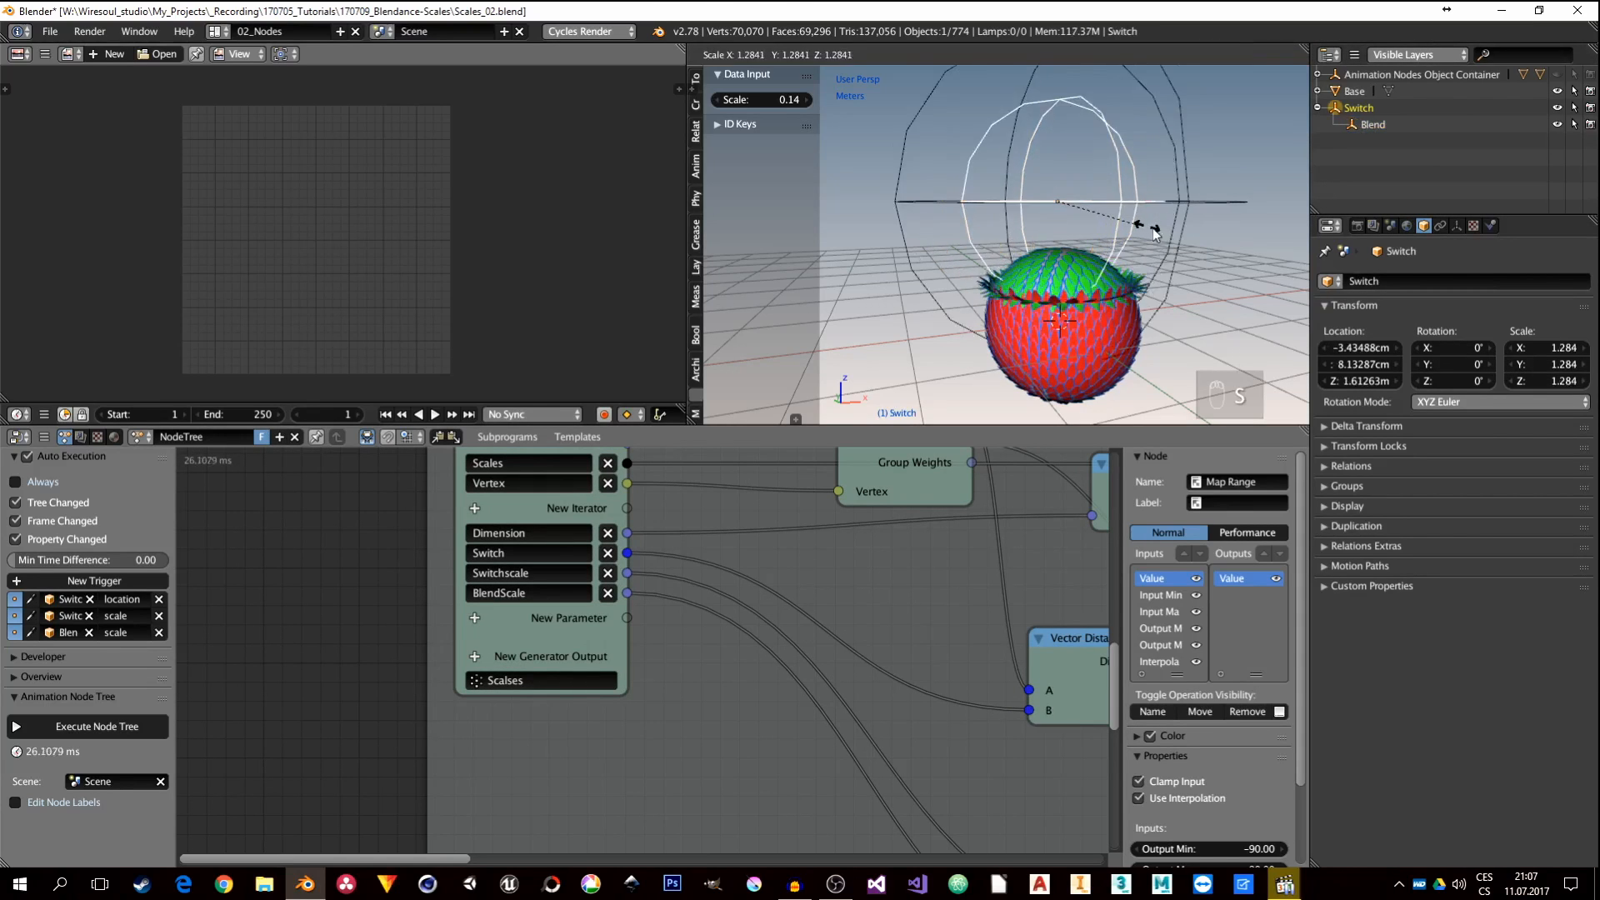
left_click(1178, 245)
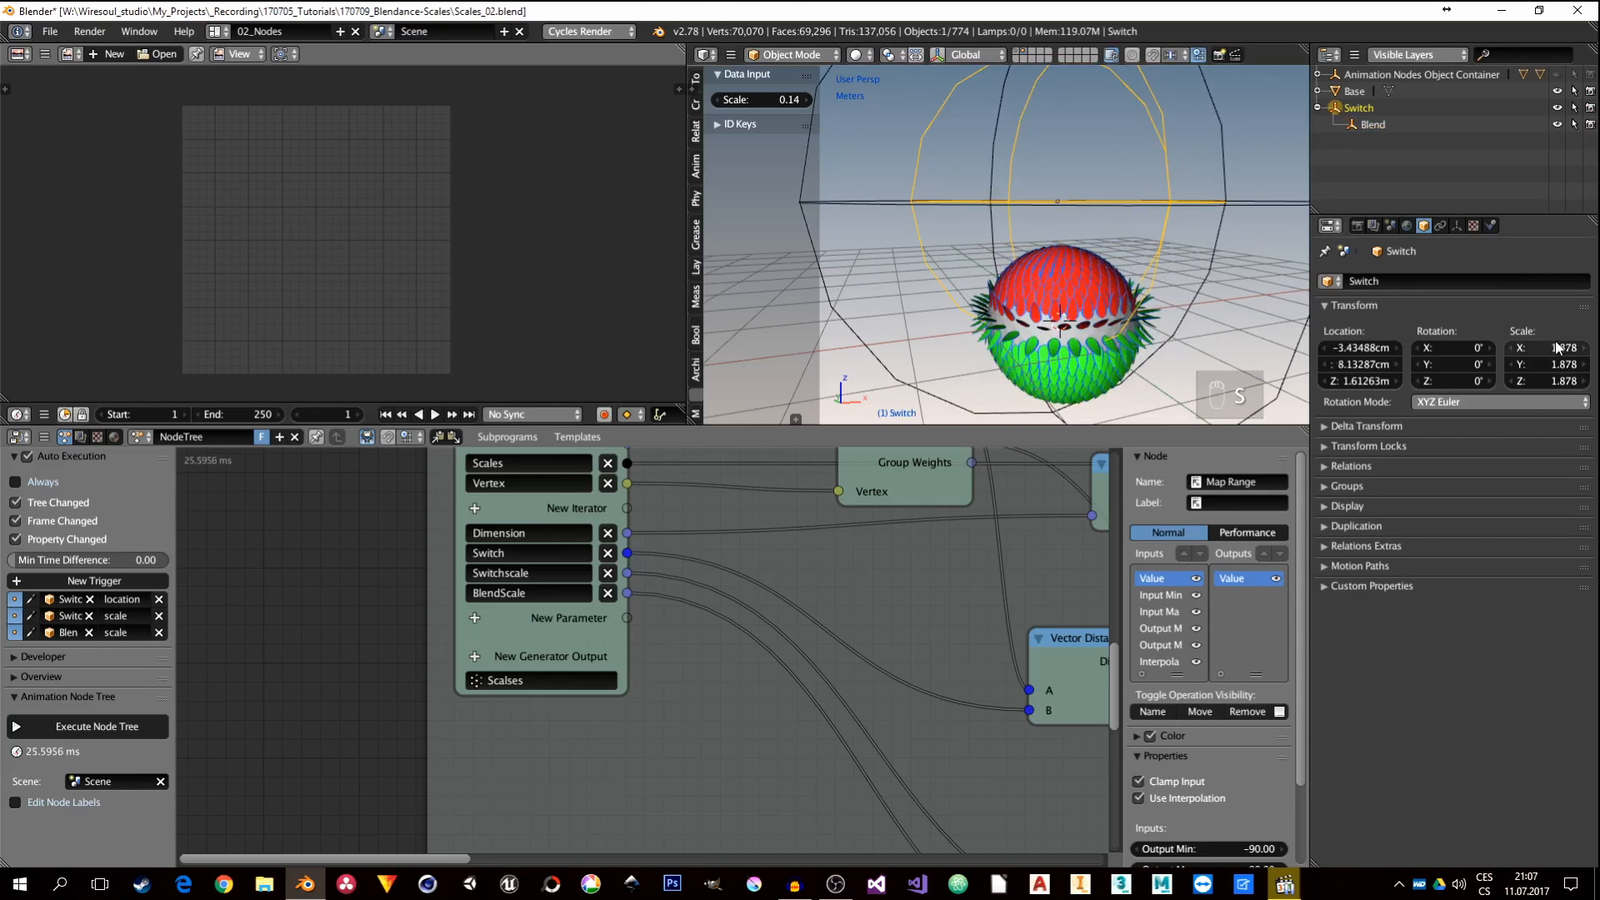
left_click(1372, 125)
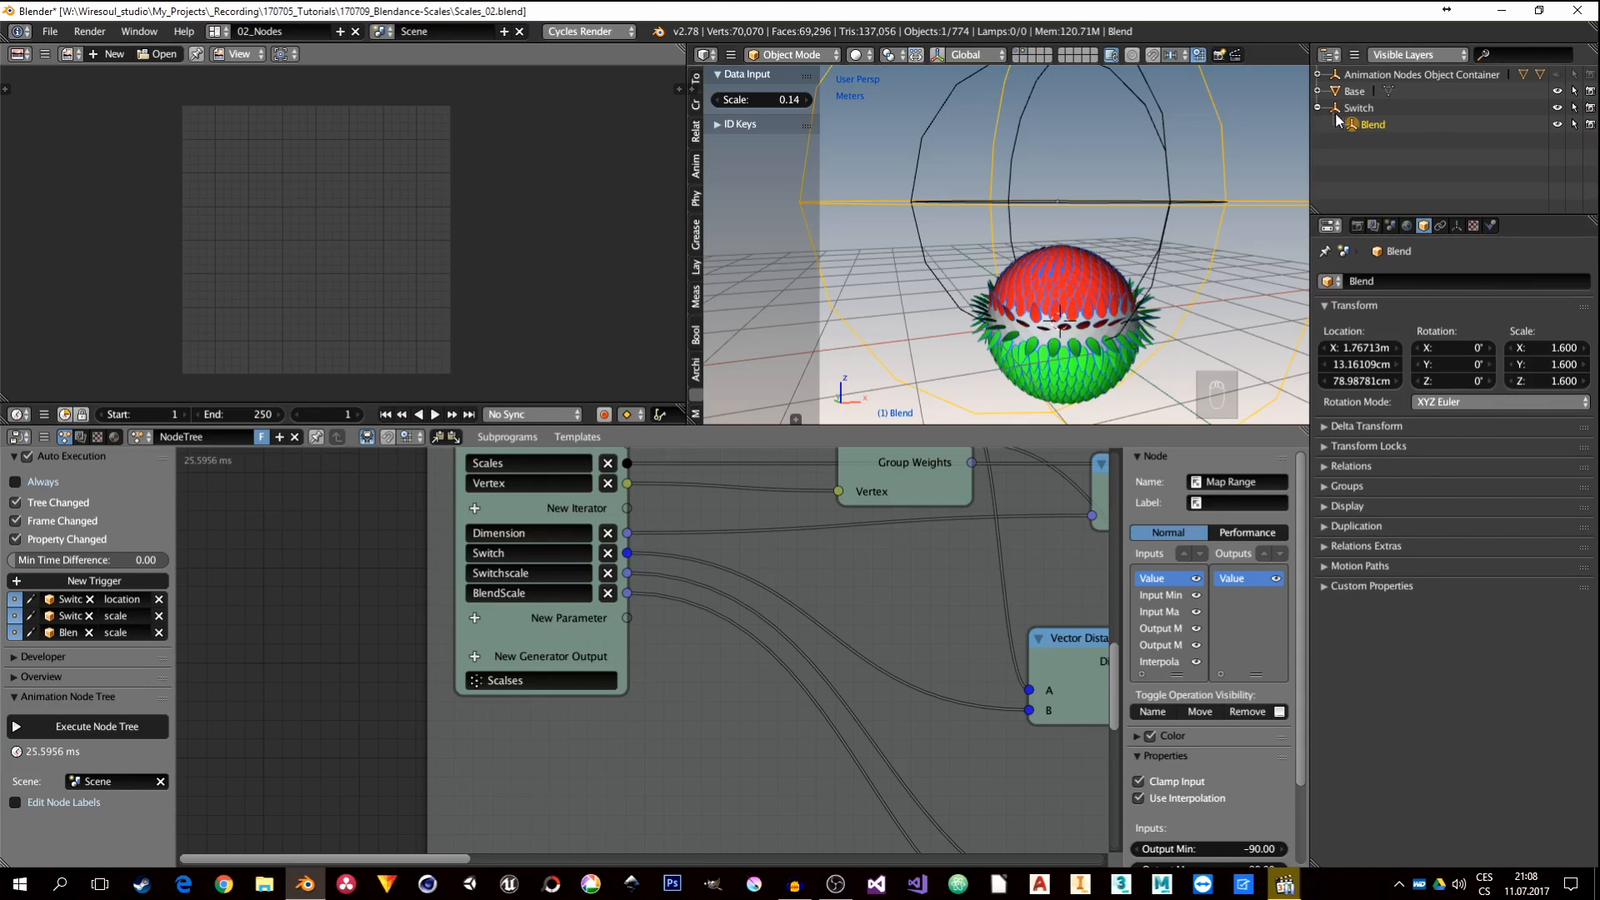
Step: Insert a Multiply Math node between the Blend empty's Separate Vector node and the subprogram's BlendScale input
middle_click_drag(866, 552, 735, 649)
scroll(735, 648, "down", 5)
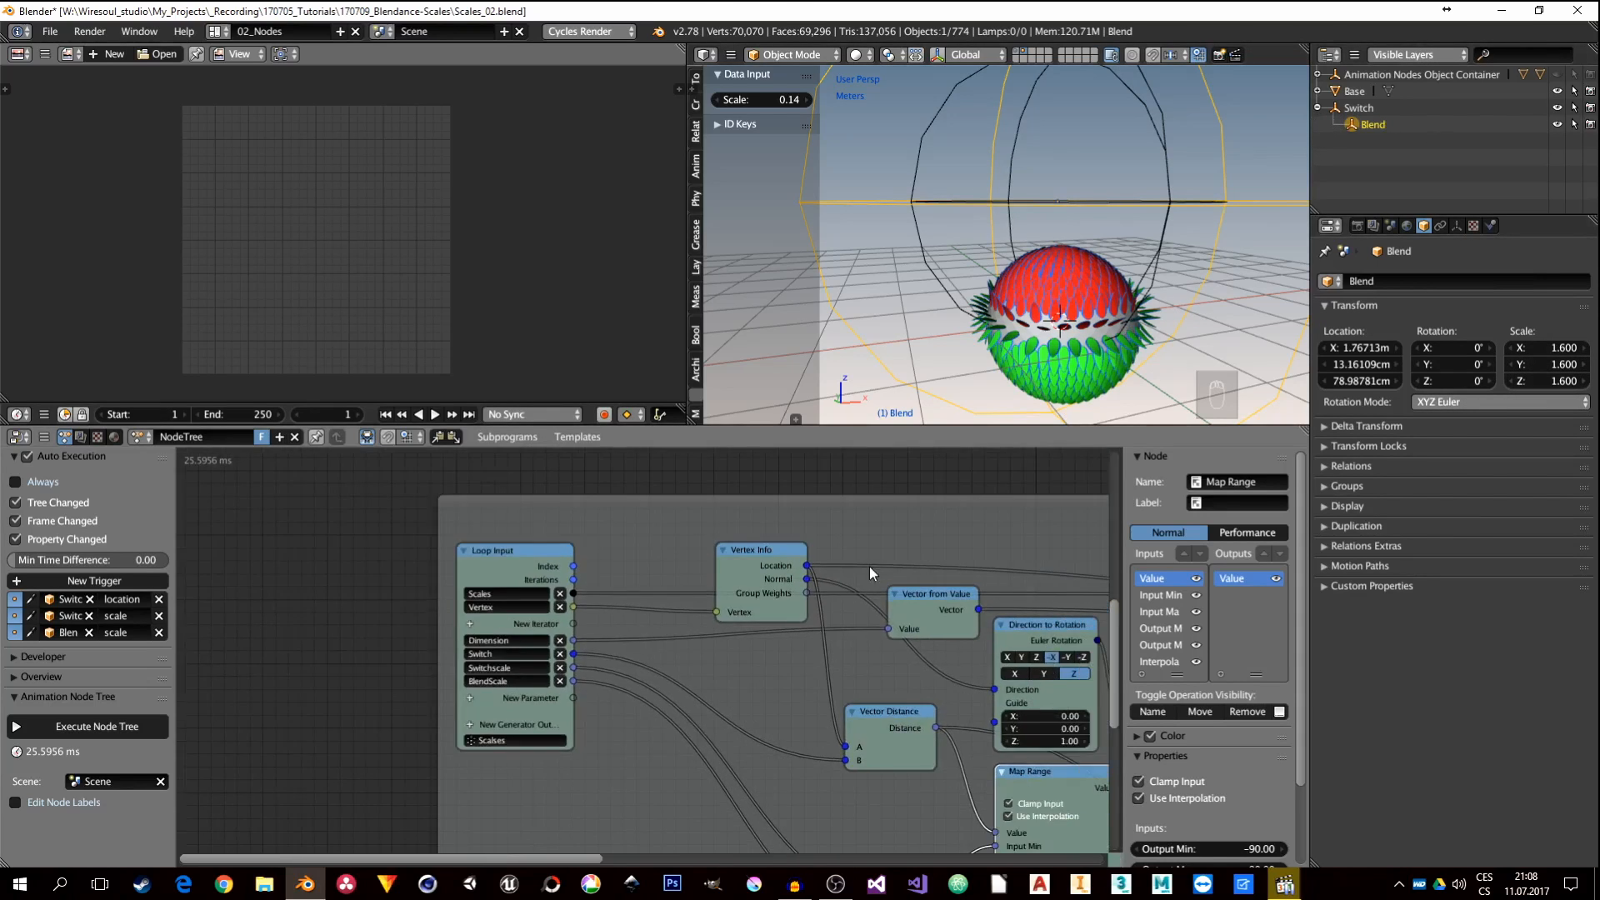
middle_click_drag(868, 566, 748, 657)
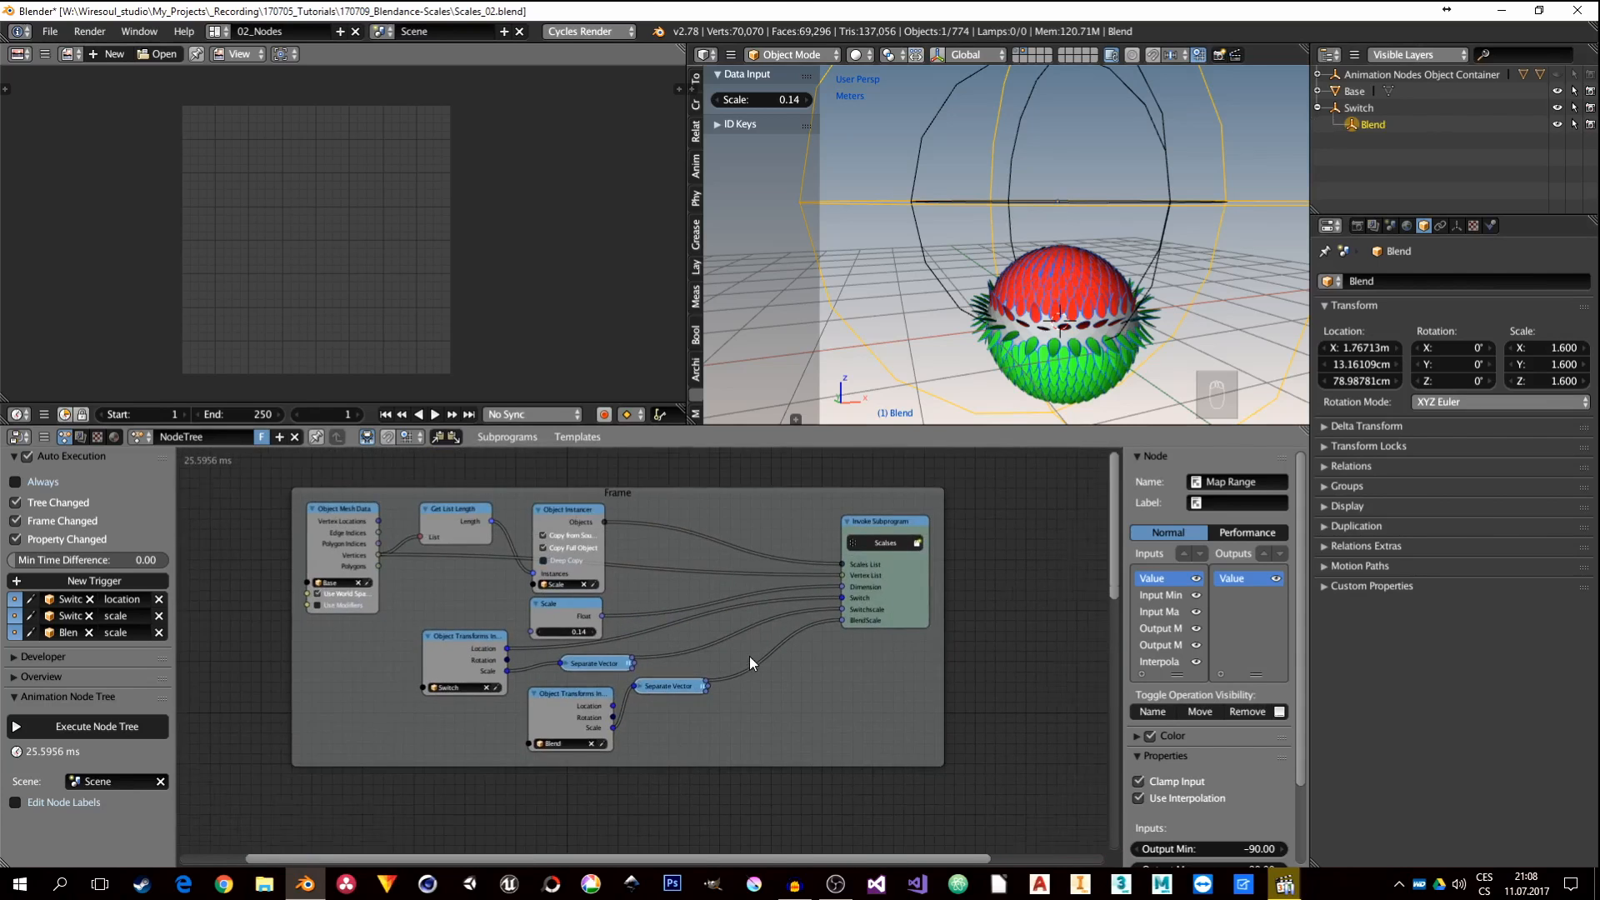
scroll(748, 662, "up", 3)
key("shift+a")
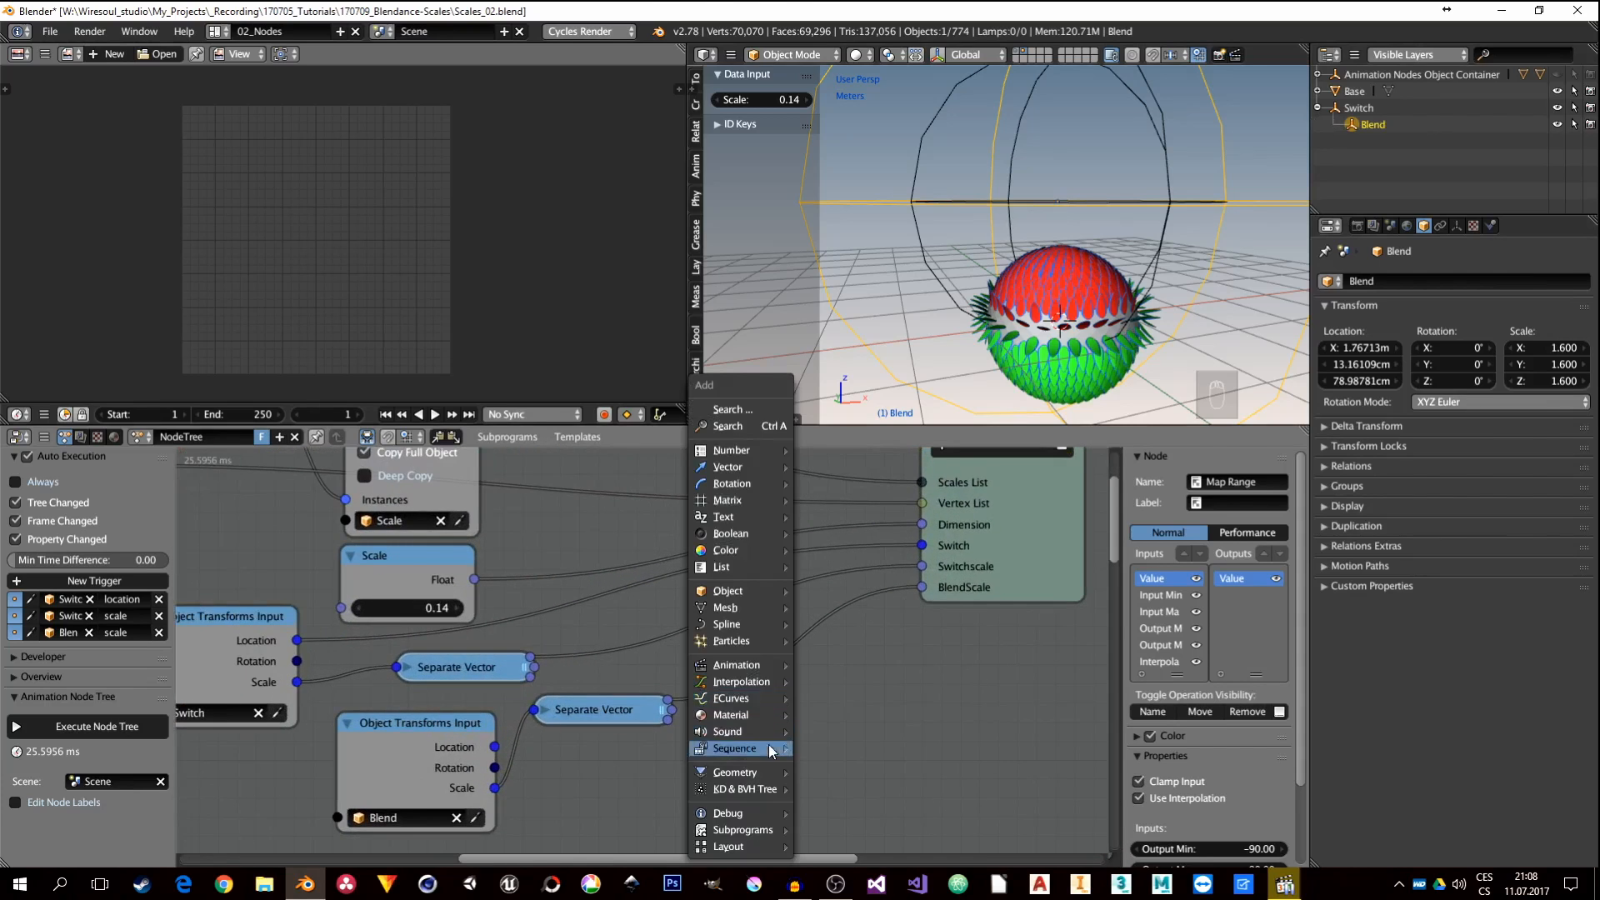
mouse_move(749, 452)
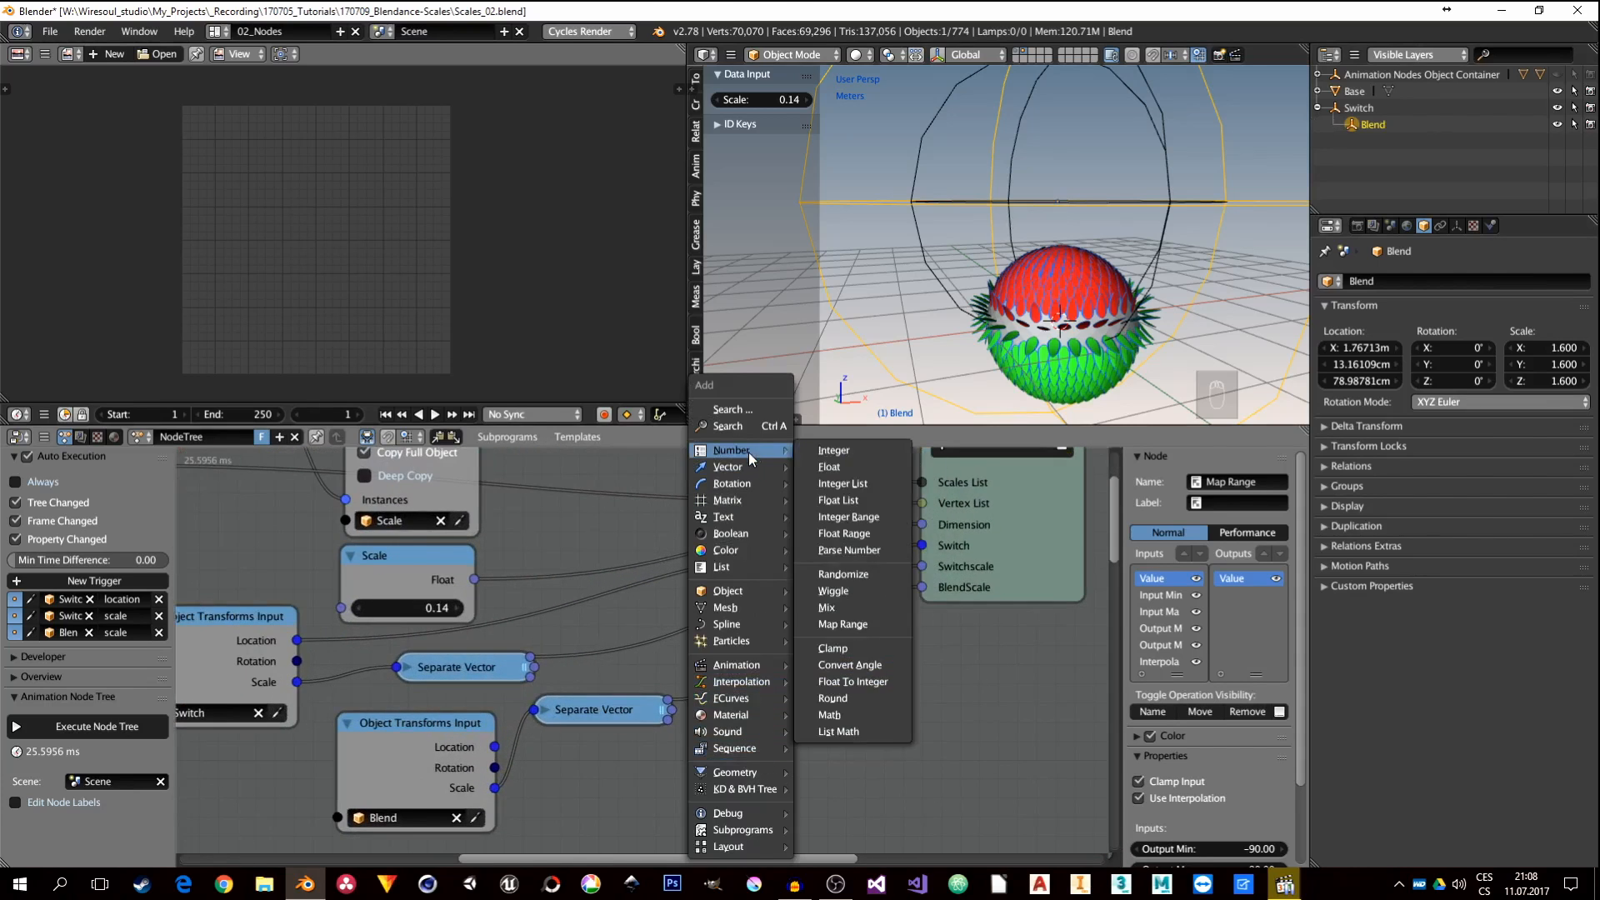
left_click(851, 714)
left_click(778, 654)
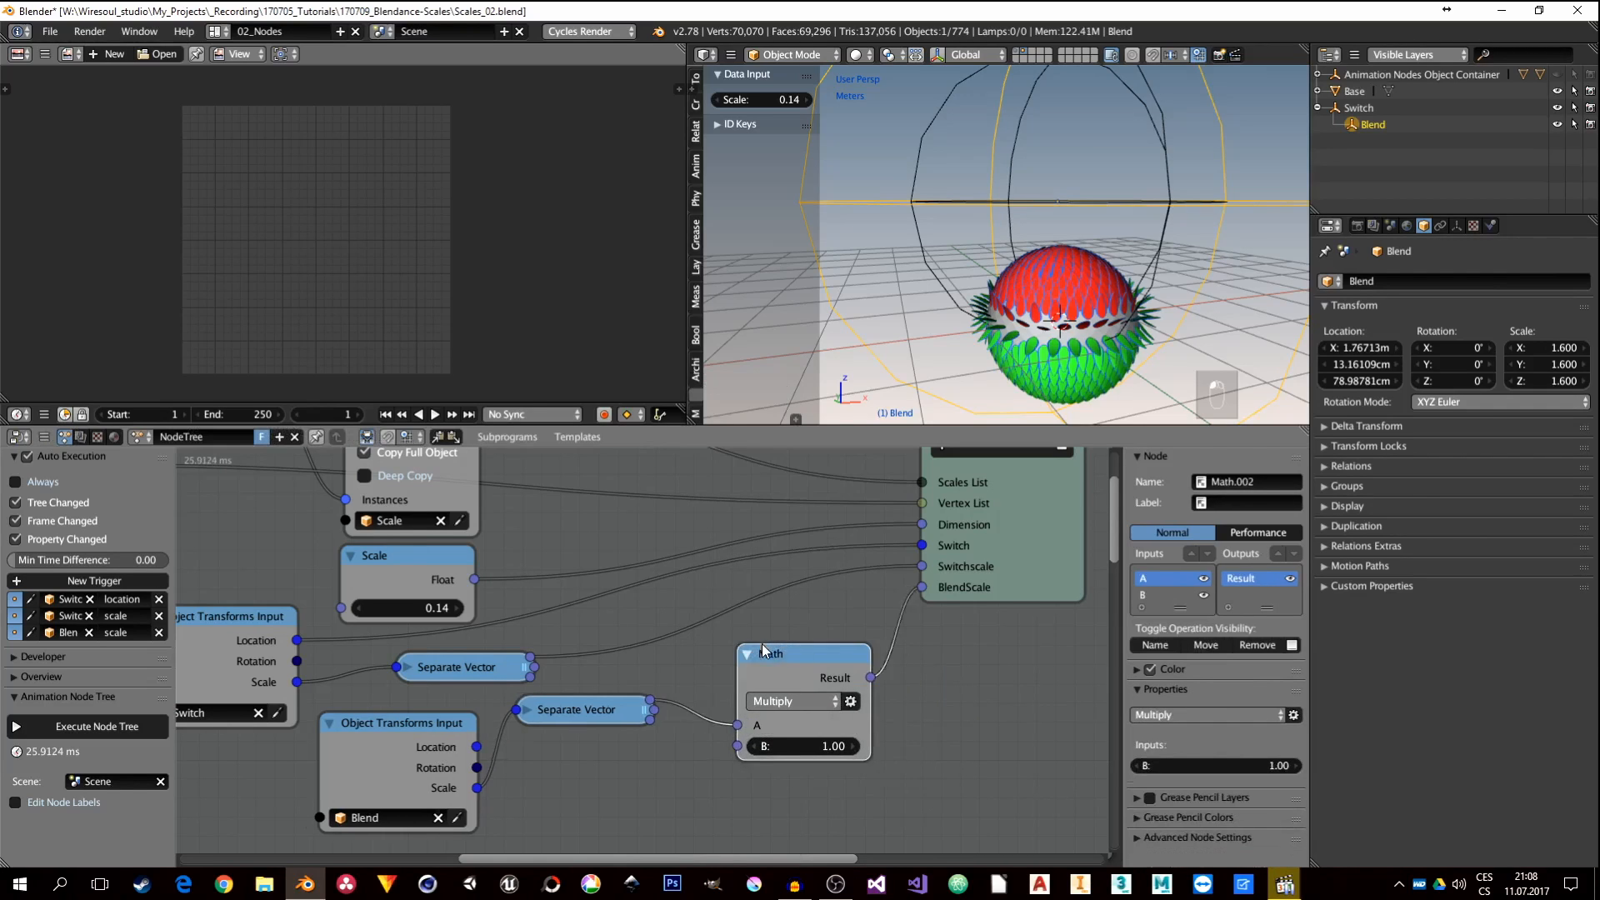
Step: Connect the X output of the Switch empty's Separate Vector node to the Multiply node's B input
scroll(750, 600, "down", 2)
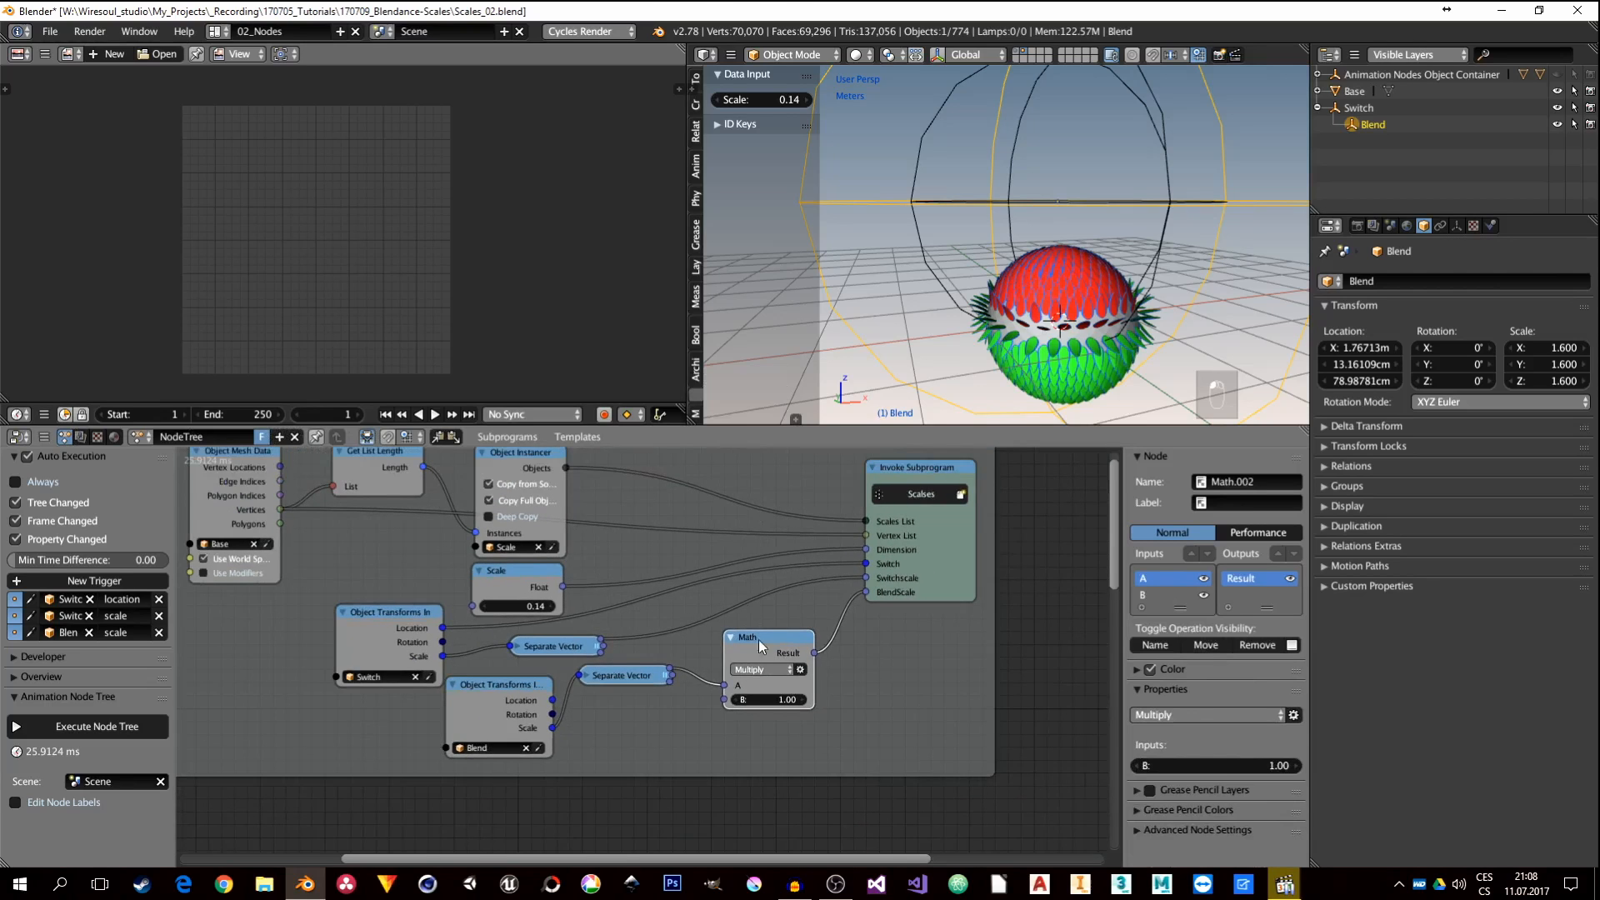
middle_click_drag(758, 646, 774, 610)
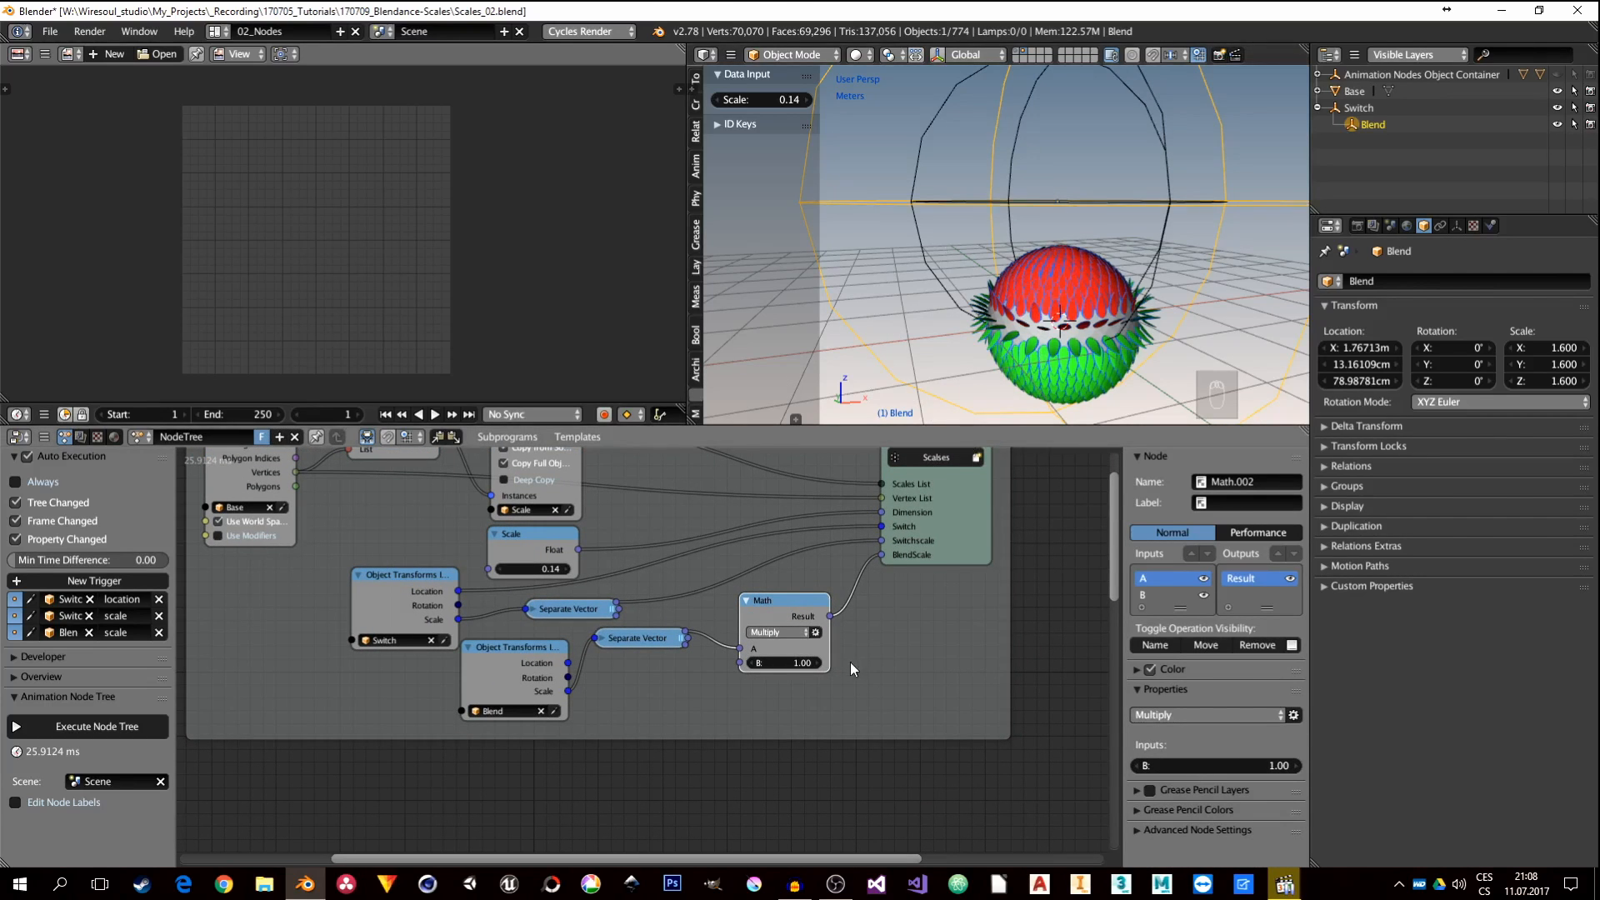
middle_click_drag(777, 745, 932, 840)
middle_click_drag(550, 795, 732, 599)
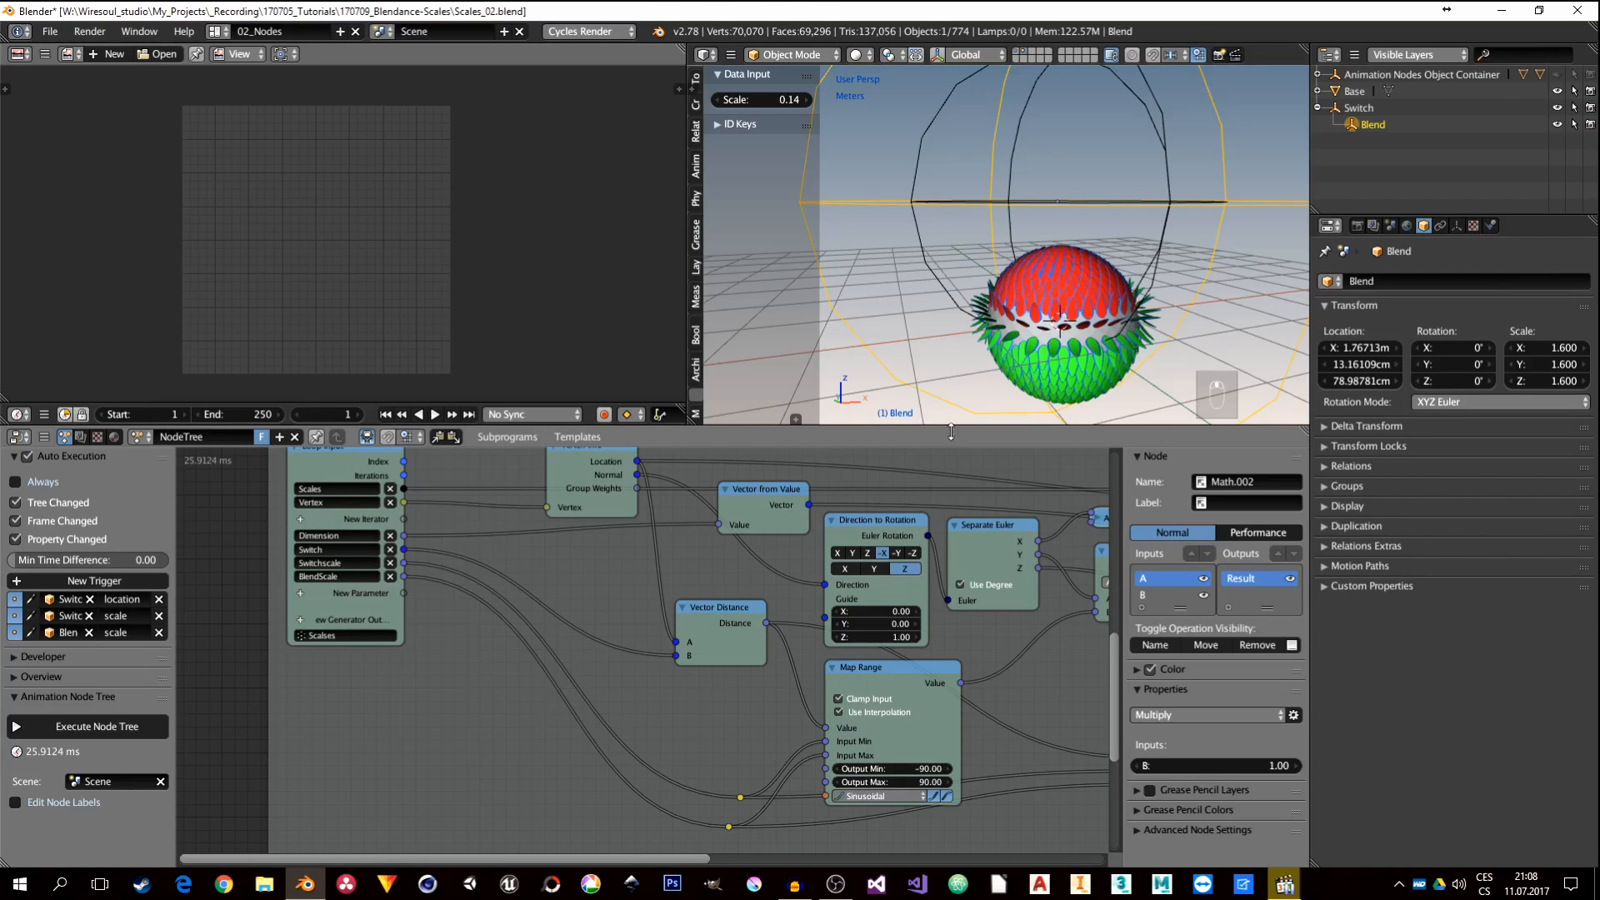
middle_click_drag(929, 550, 750, 795)
scroll(783, 673, "up", 5)
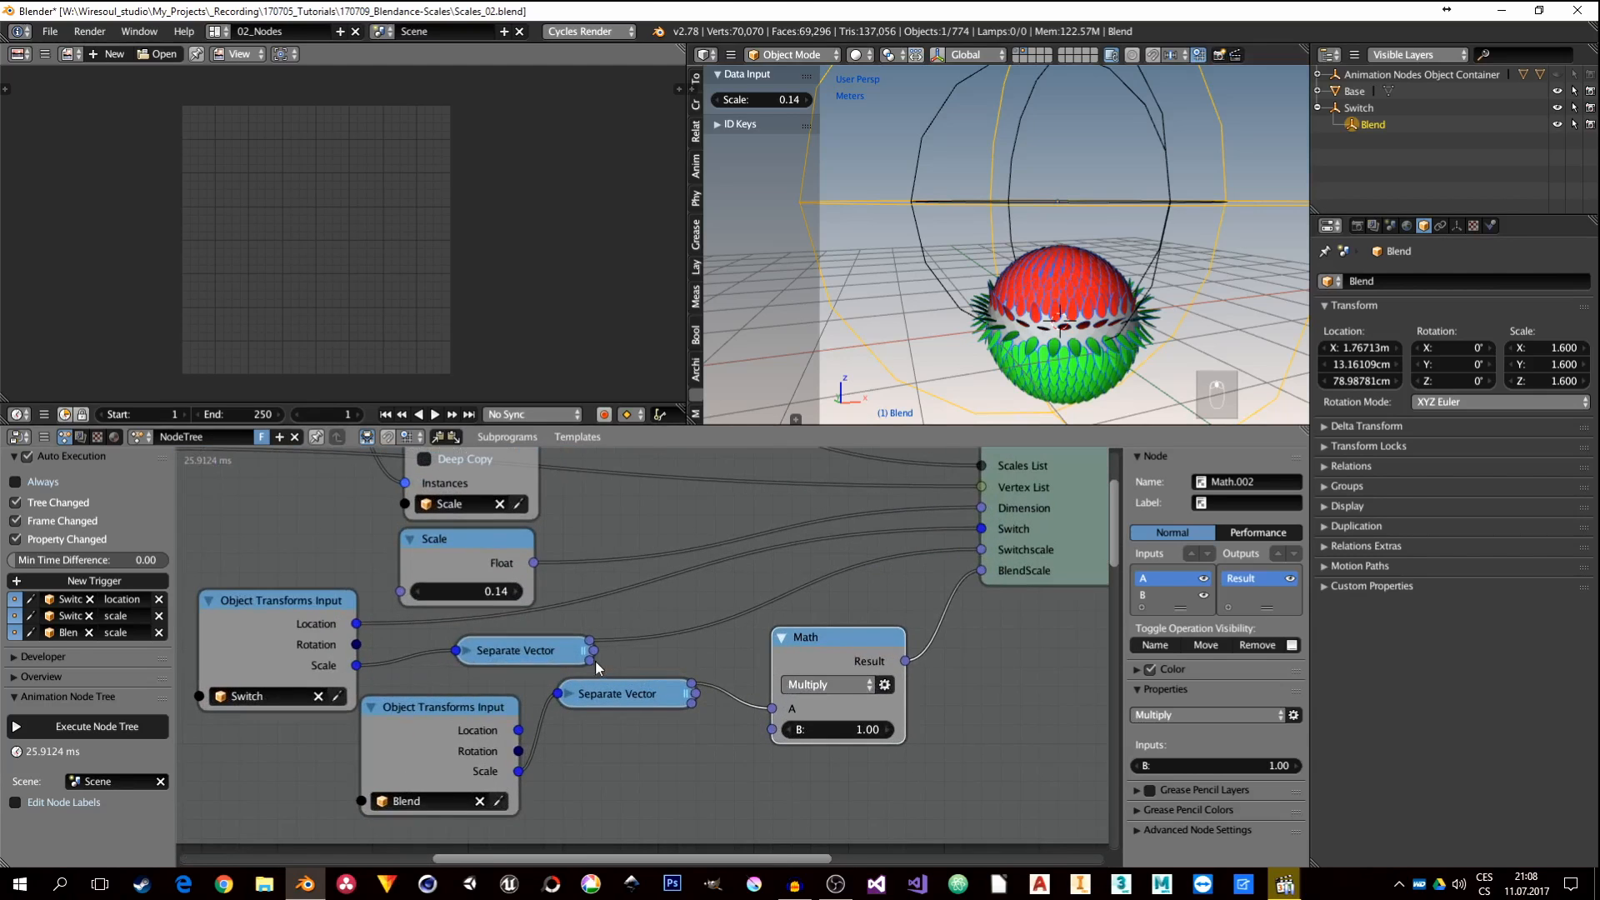
left_click_drag(590, 642, 823, 730)
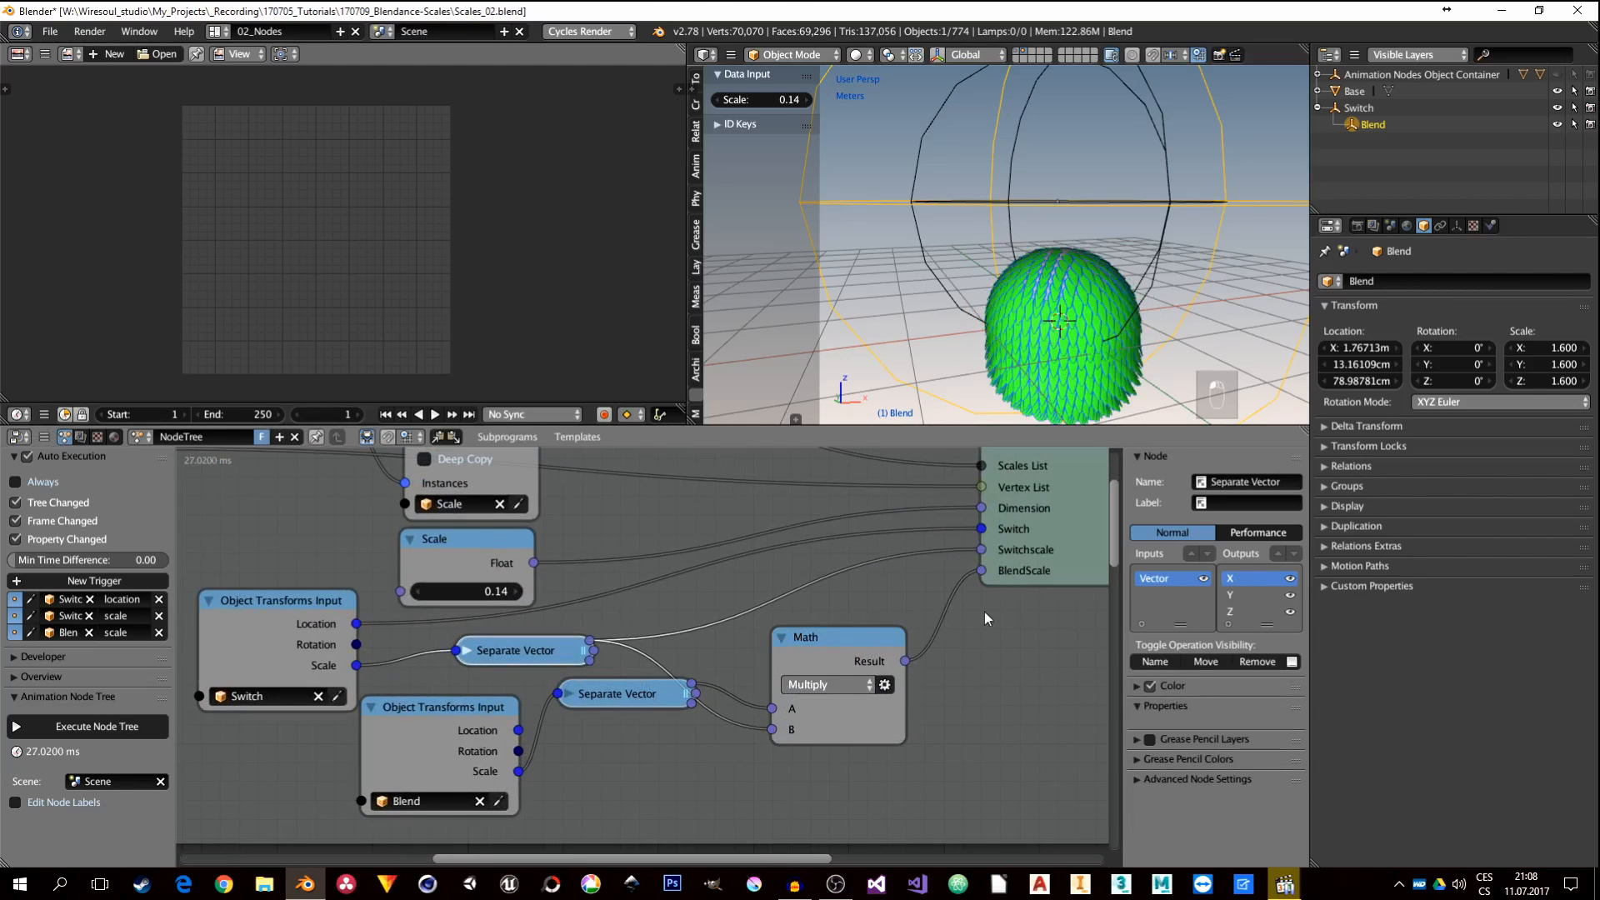
Step: Scale the Switch empty down to about 1.362 and its child Blend to about 1.486
right_click(1161, 261)
key("s")
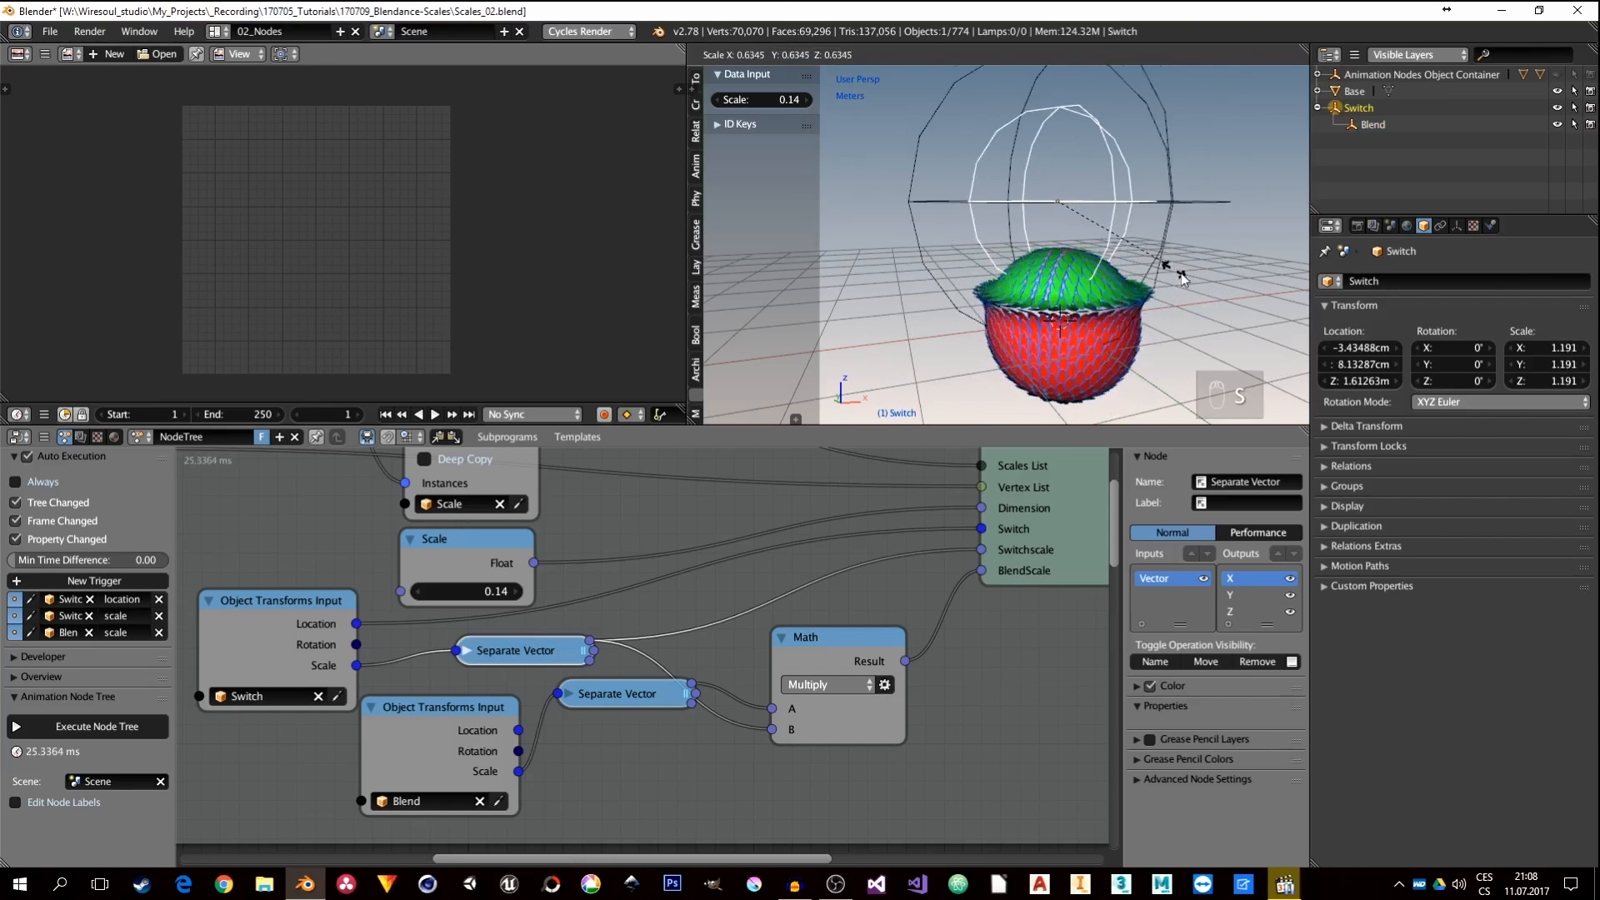
left_click(1180, 280)
right_click(1187, 297)
key("s")
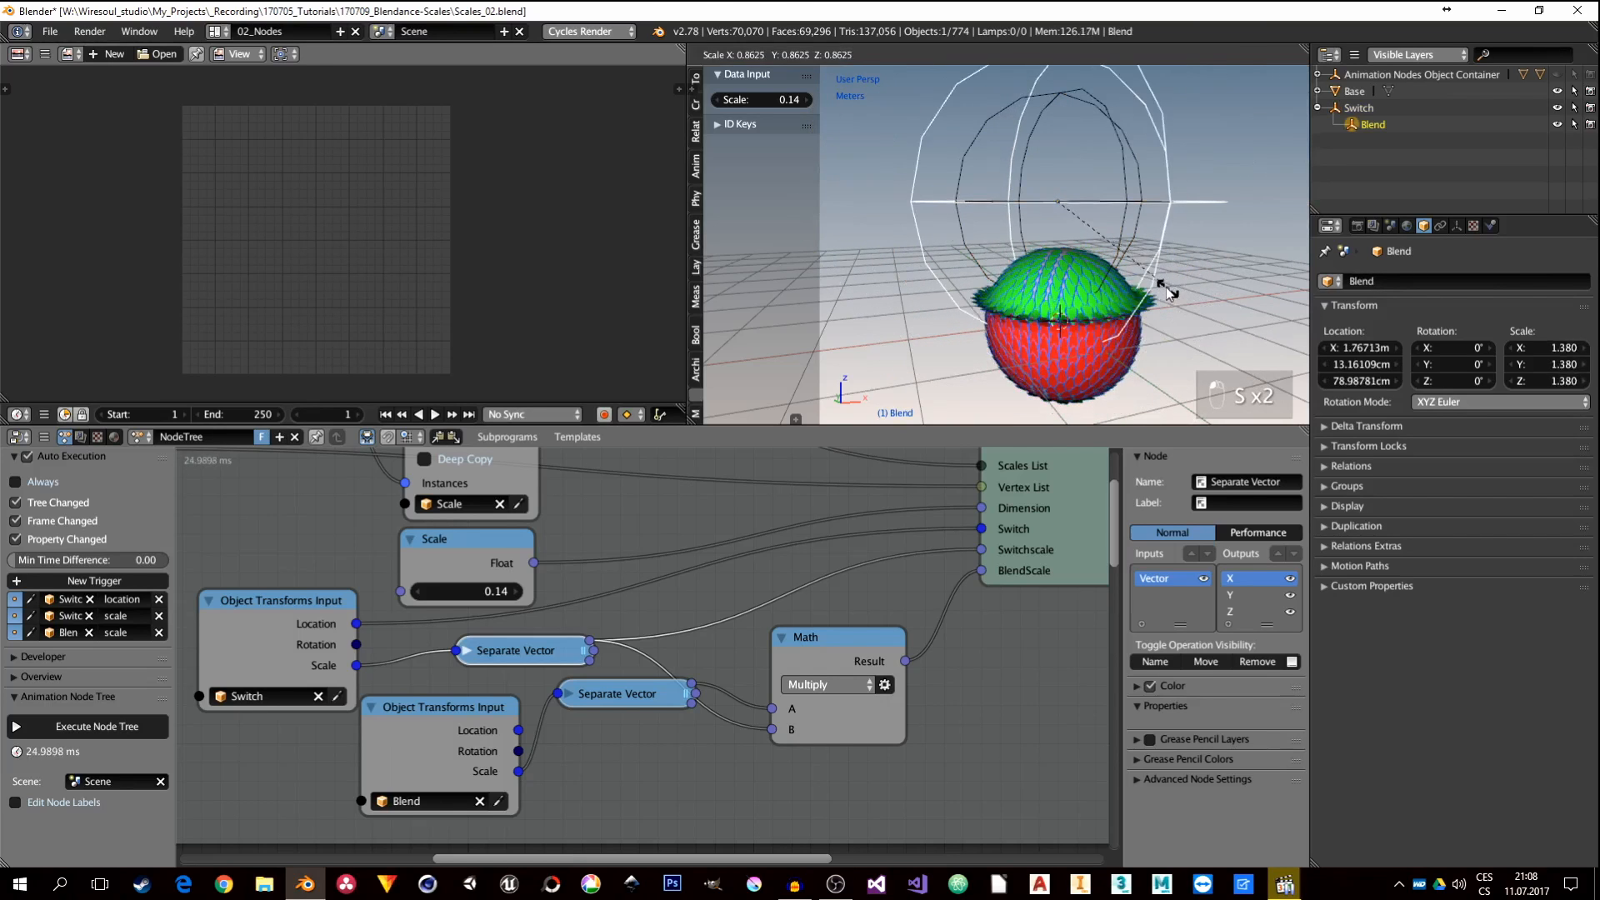
left_click(1167, 306)
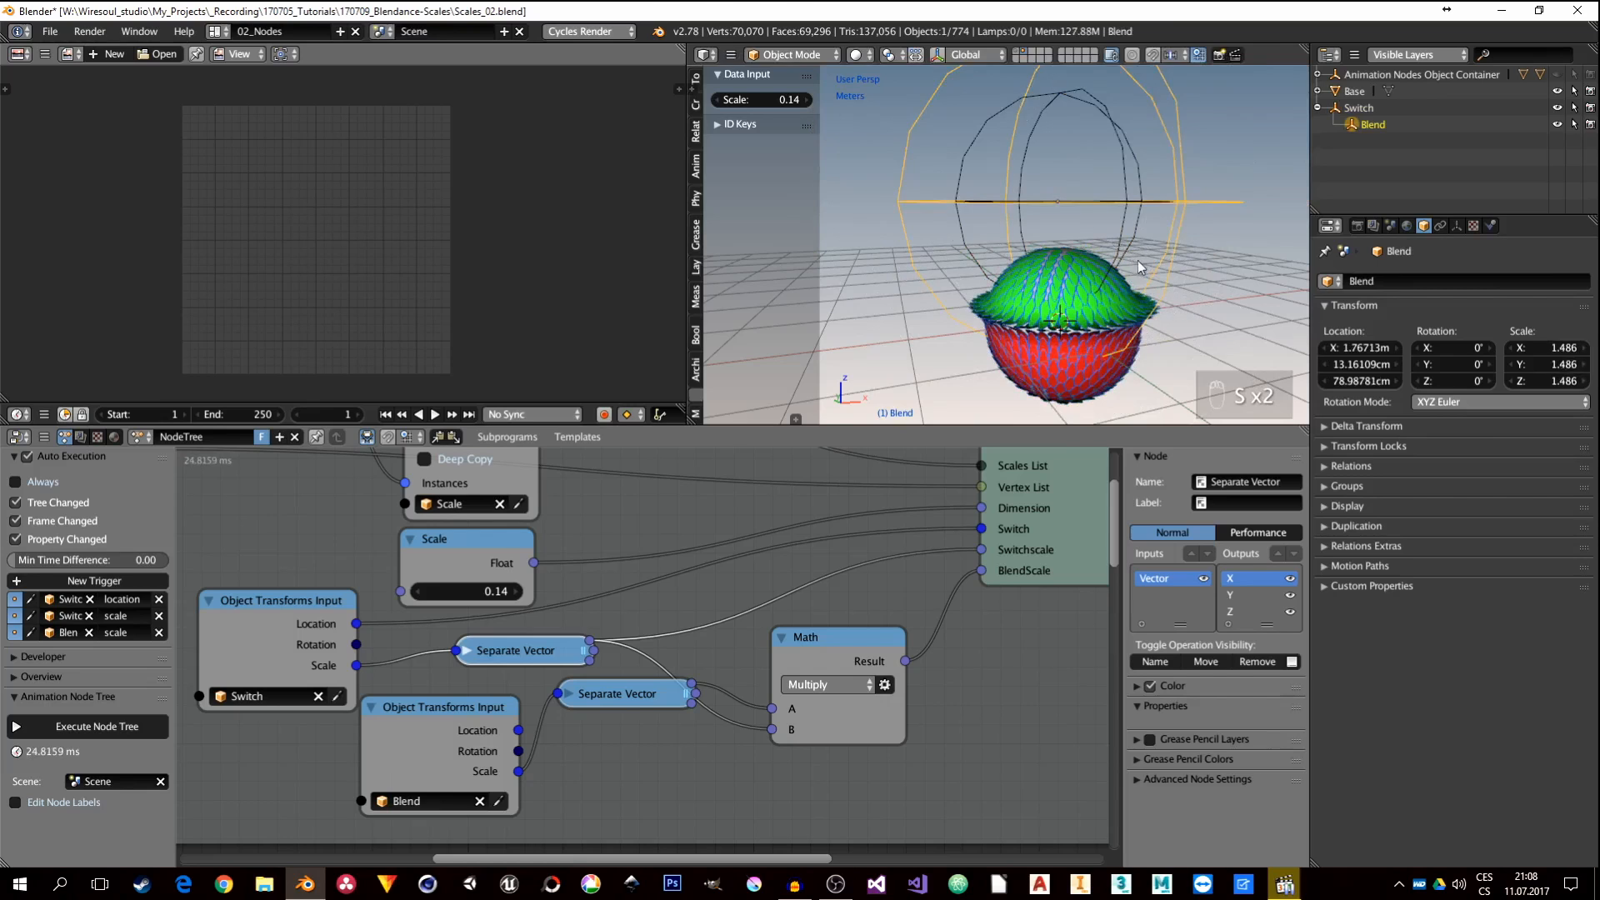
Step: Try scaling and moving the Switch empty to test the blend across the sphere
right_click(1142, 268)
key("s")
right_click(1127, 237)
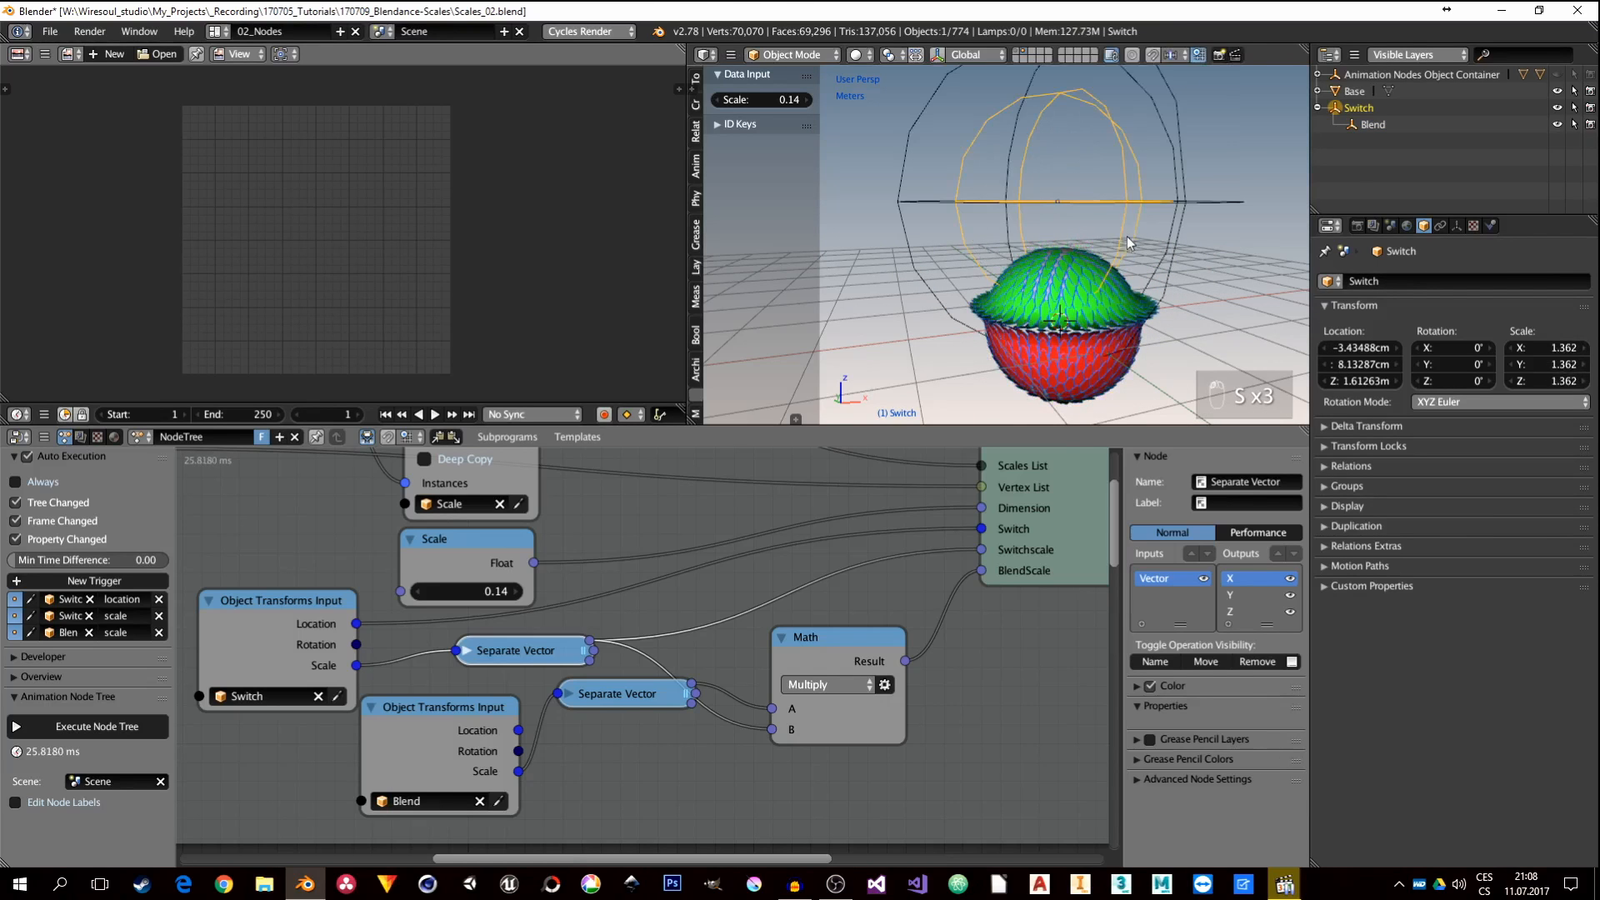
key("d")
key("g")
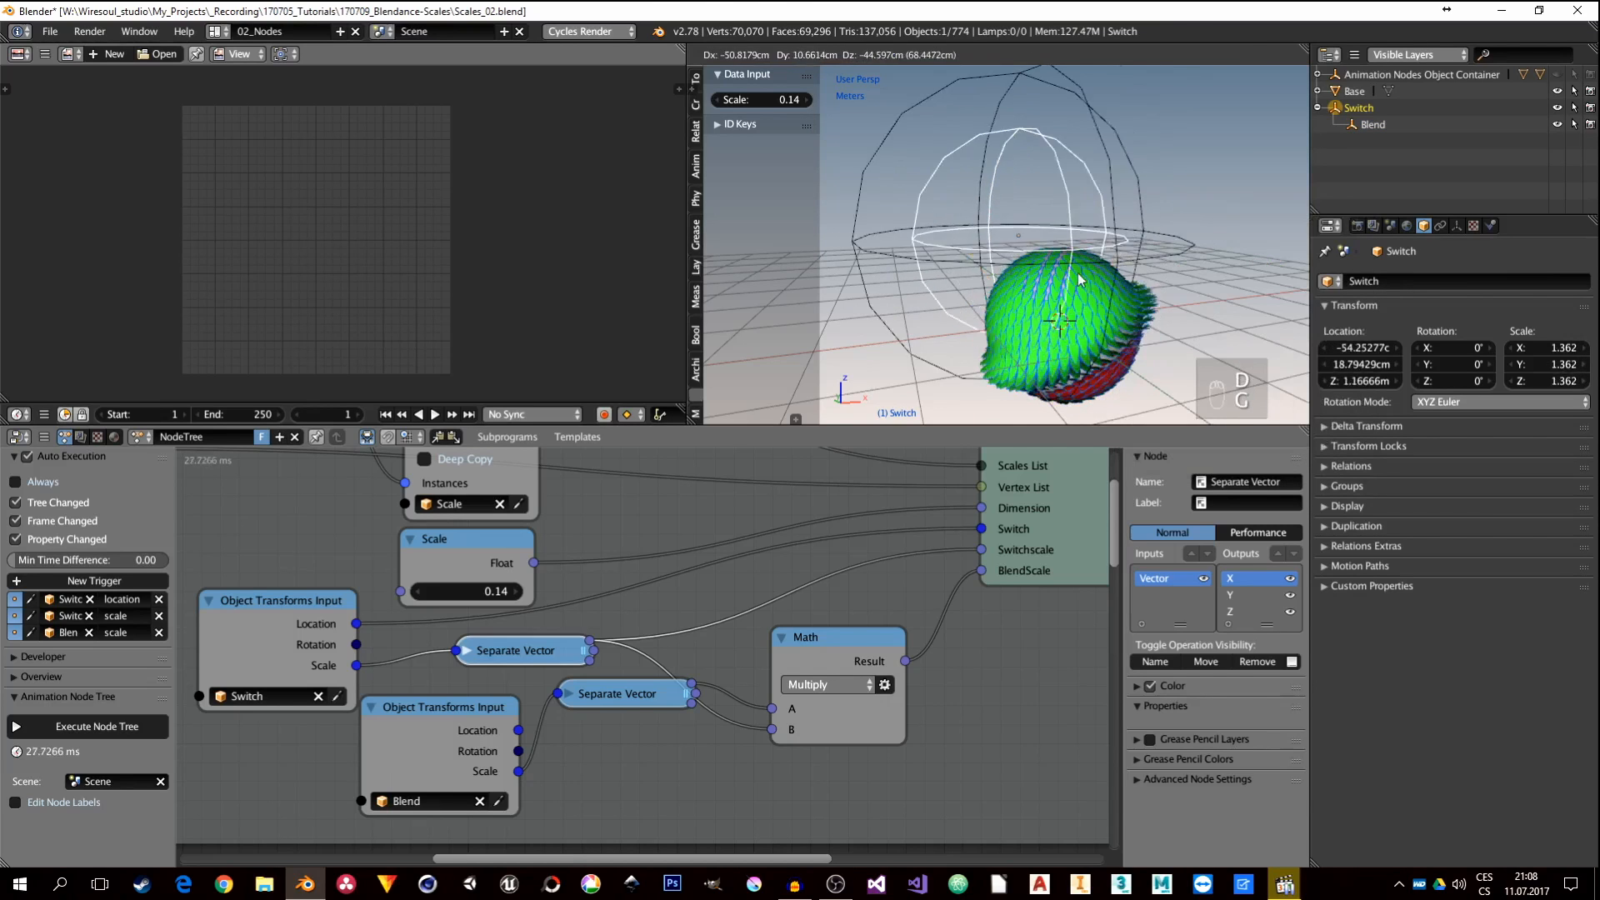
right_click(1100, 271)
Step: In the 01_Default screen layout, lock all rotation axes of Switch and all location and rotation axes of Blend
key("ctrl+Left")
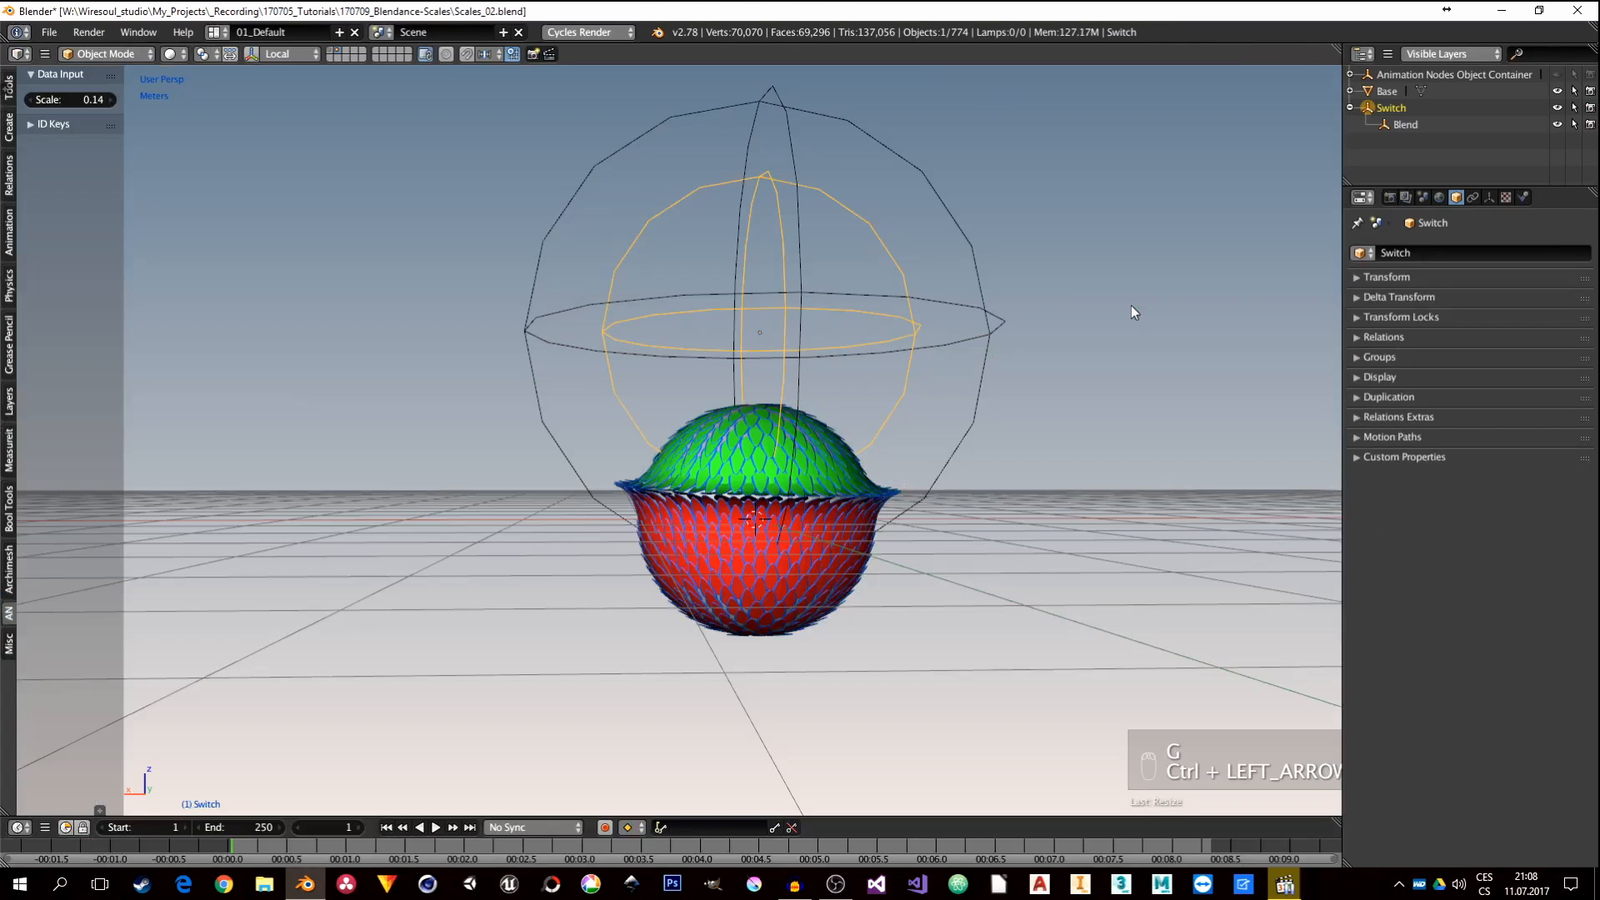
mouse_move(785, 488)
middle_mouse_down()
mouse_move(811, 488)
mouse_move(788, 505)
middle_mouse_up()
left_click(1358, 316)
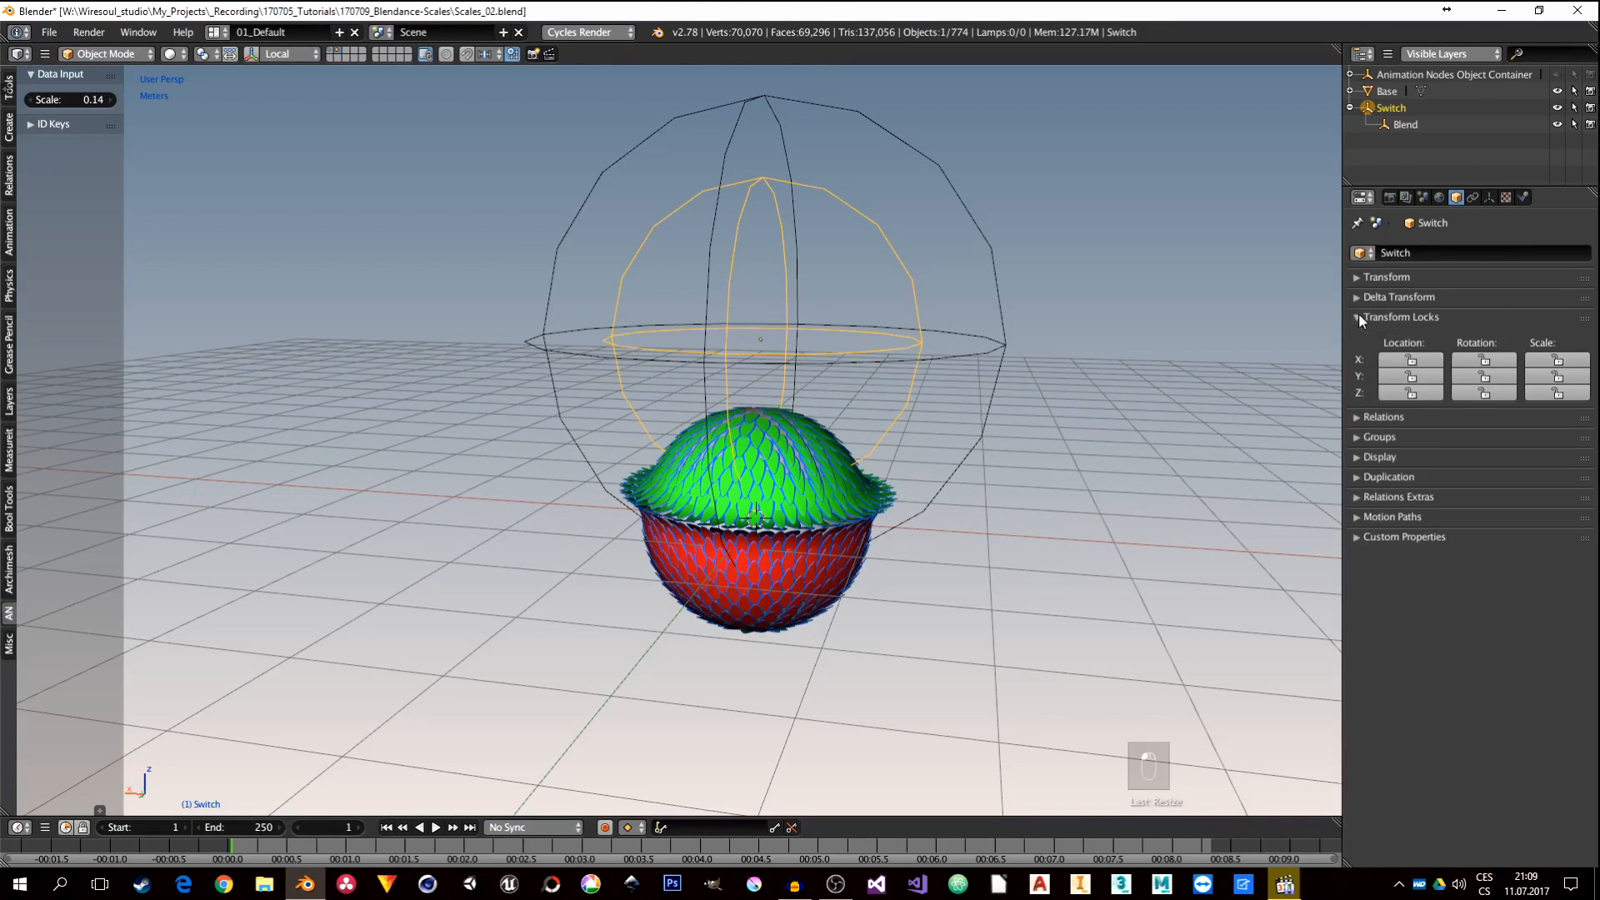
left_click(1358, 316)
left_click(1358, 337)
left_click(1355, 338)
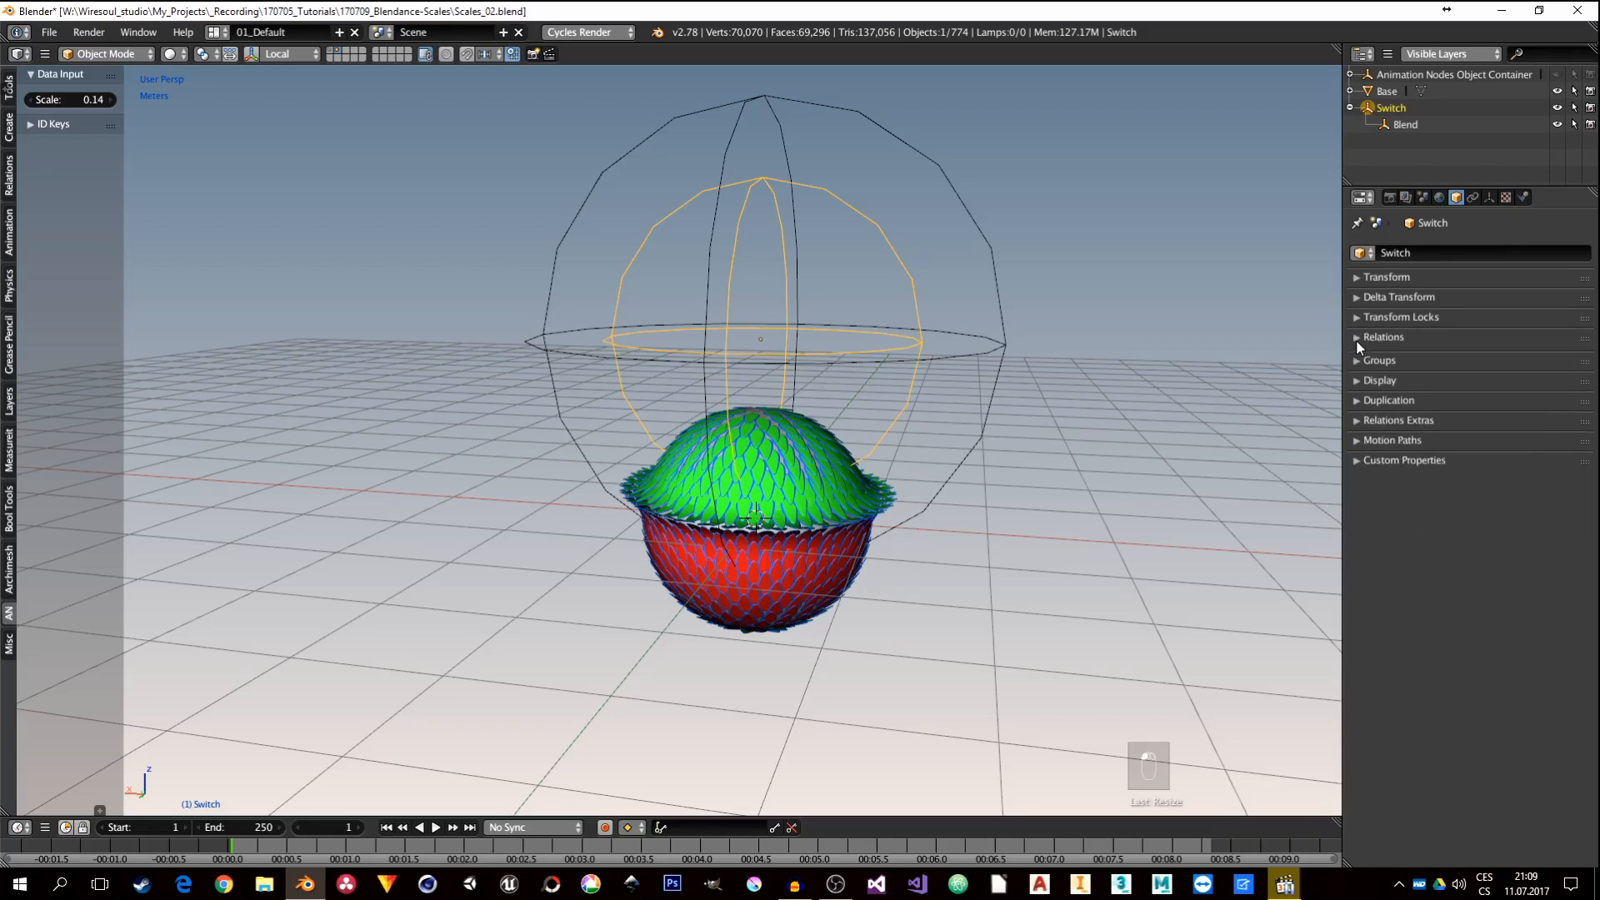
left_click(1356, 318)
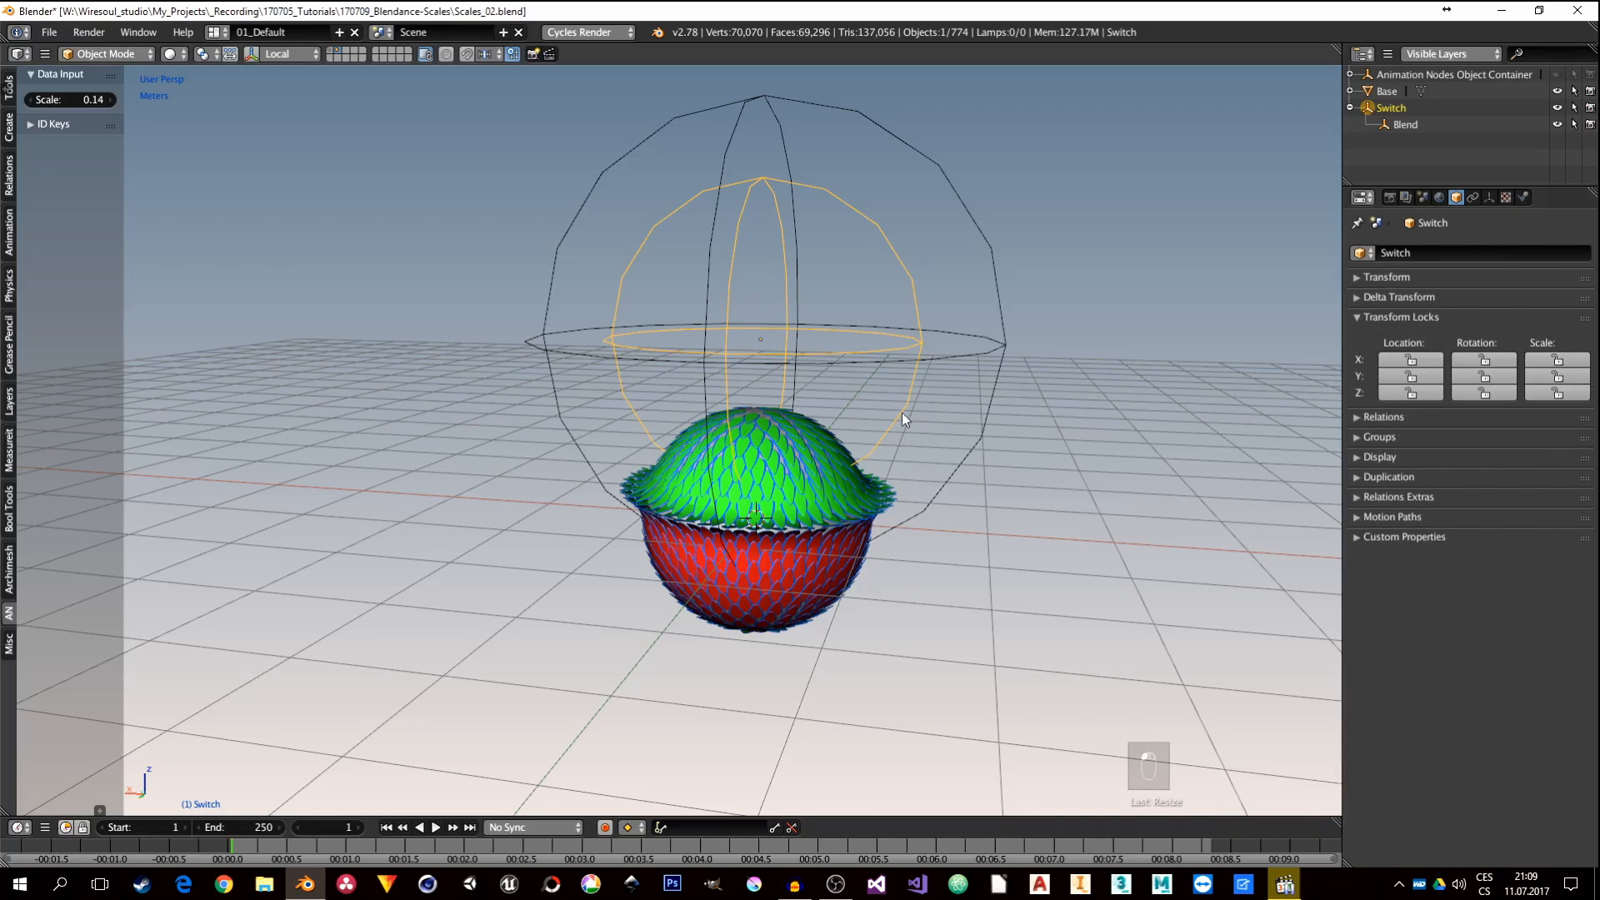
left_click(1485, 361)
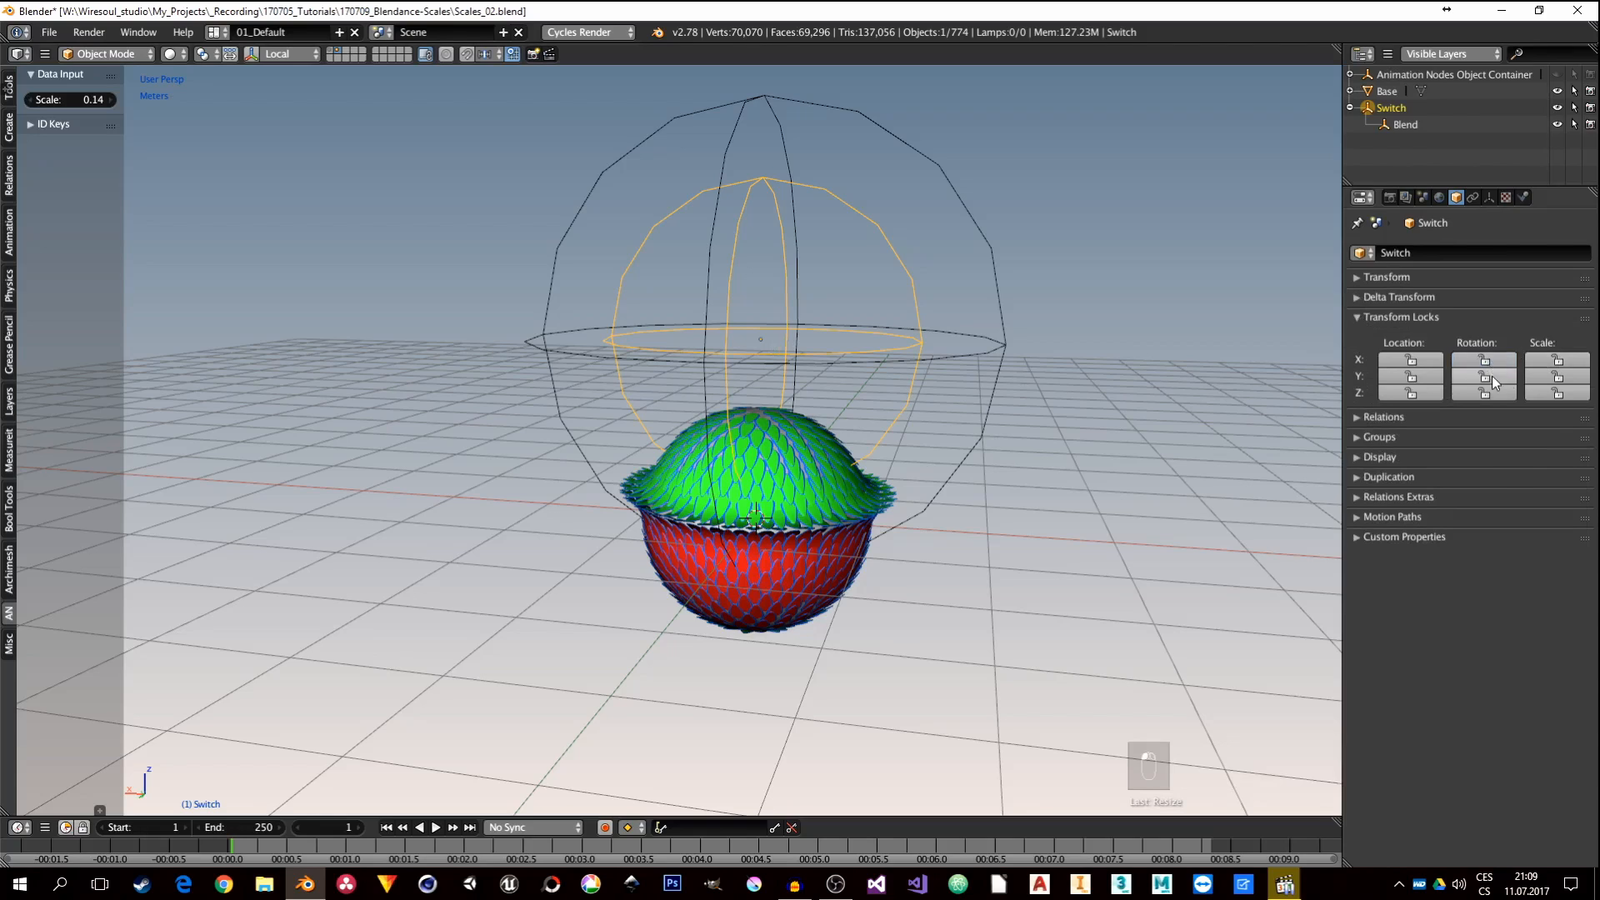
left_click(1489, 377)
right_click(997, 277)
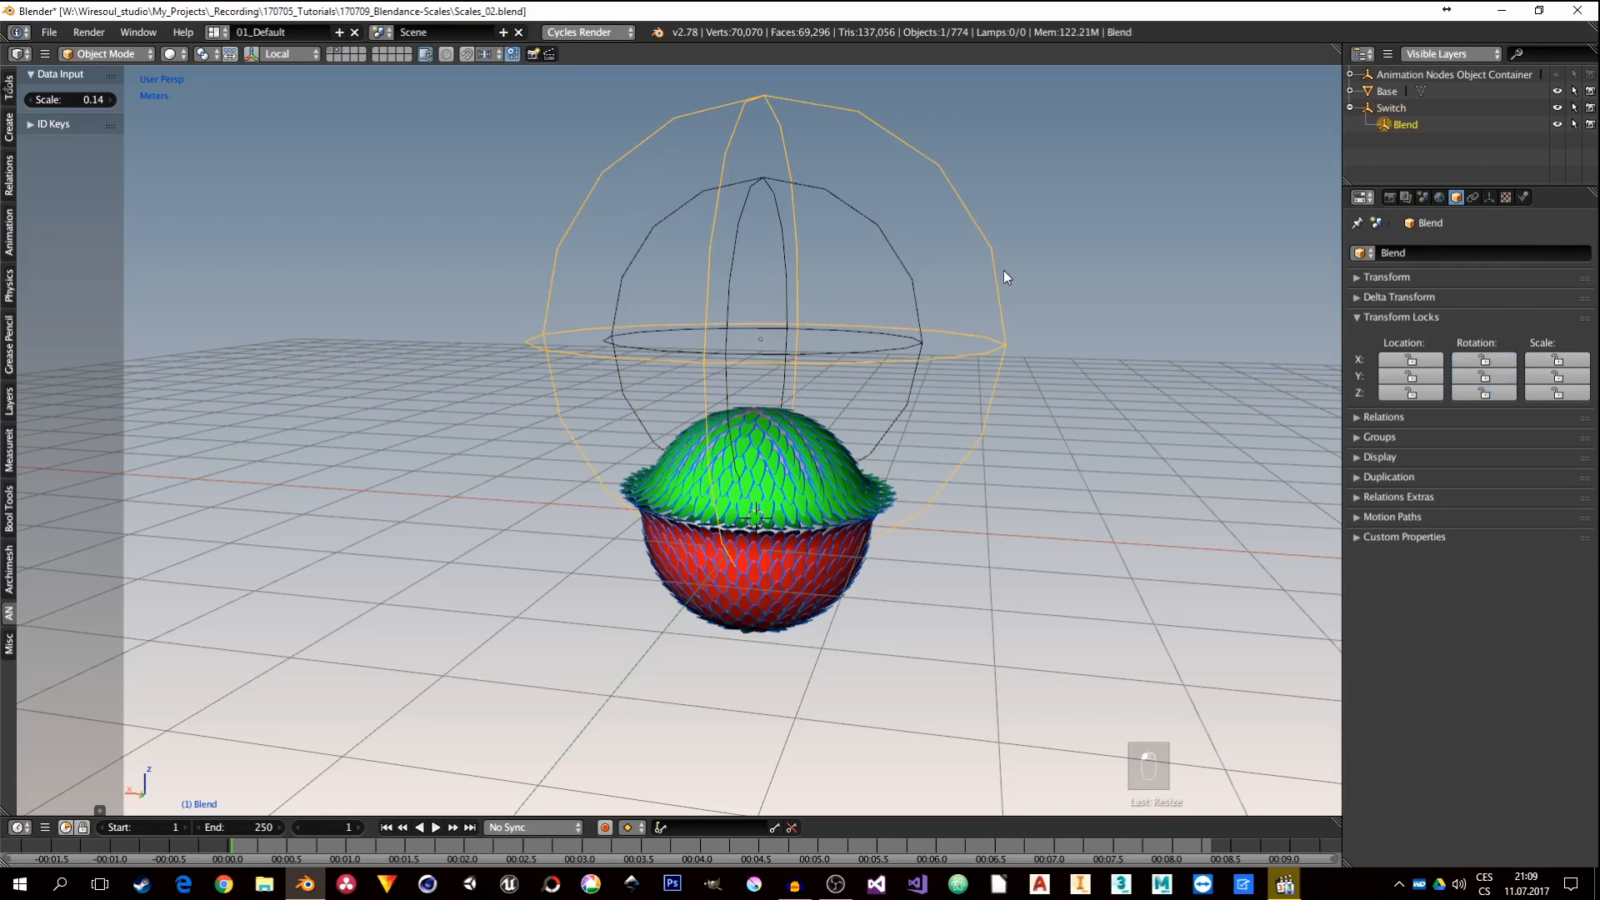
left_click_drag(1411, 364, 1484, 393)
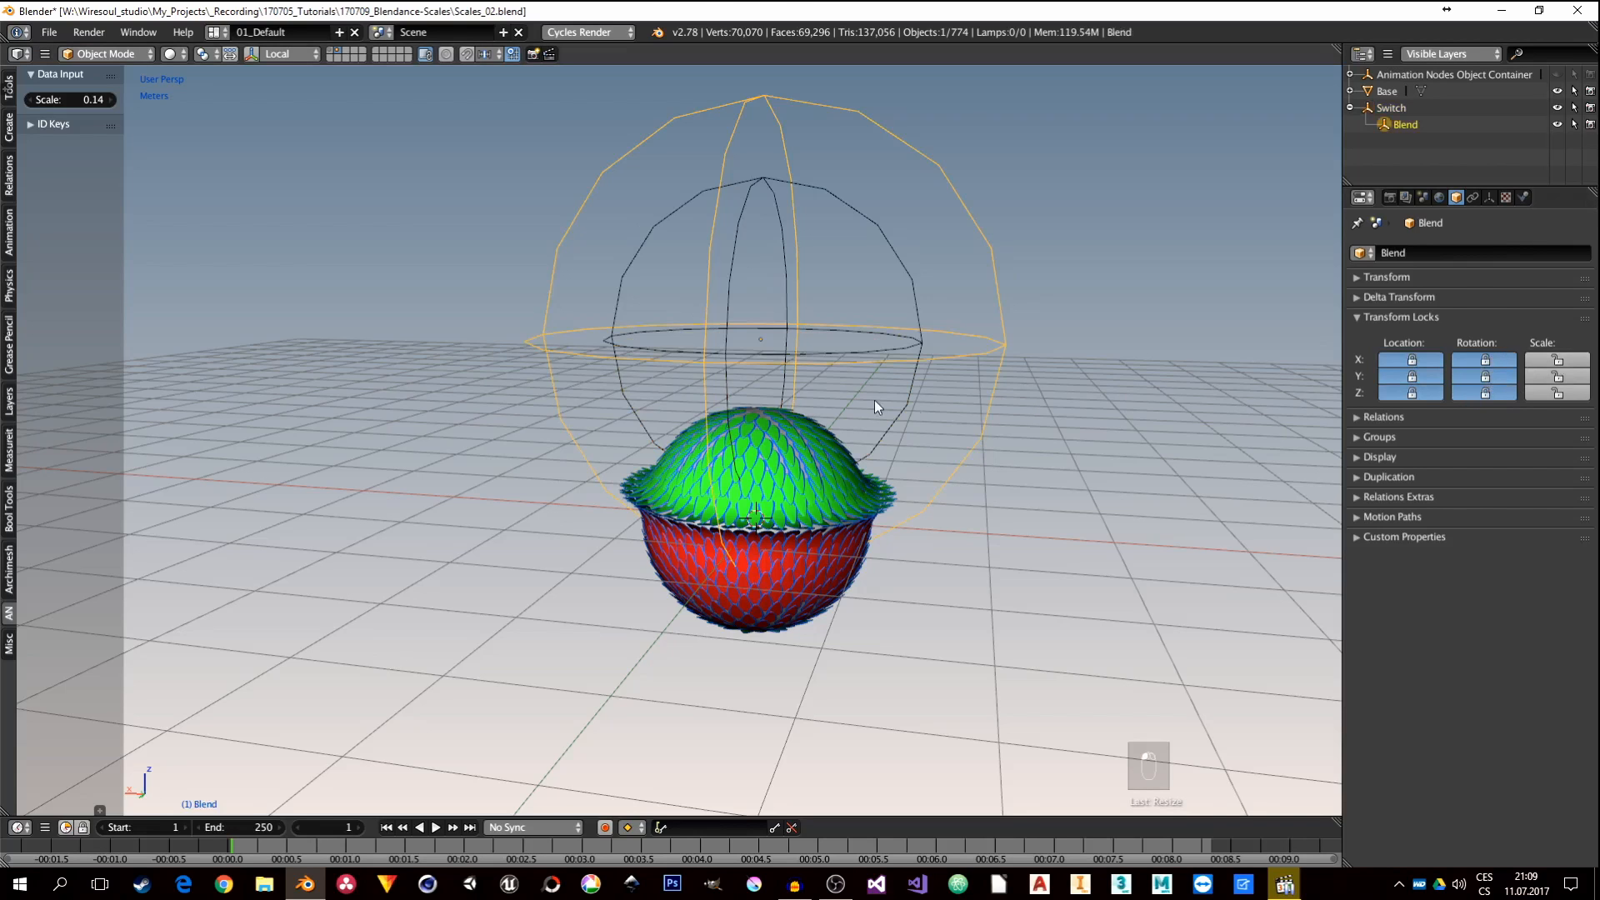
Step: Move the Switch empty slightly, to about X -2.12 cm, Y 8.77 cm, Z 1.60 m, and inspect the scales
right_click(905, 317)
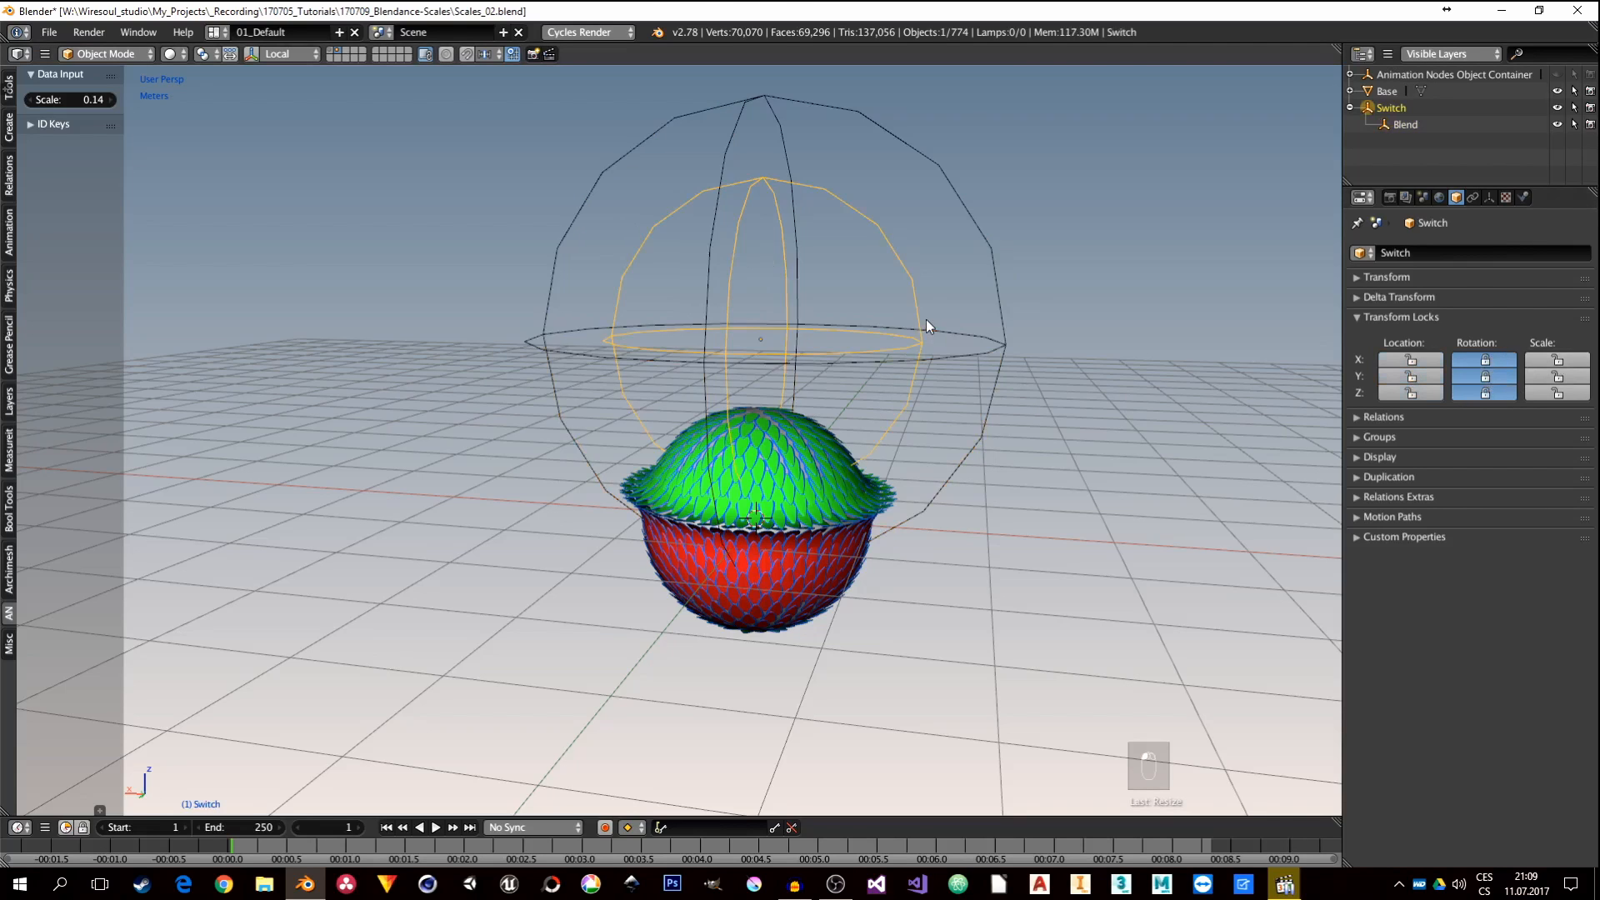
key("g")
left_click(907, 322)
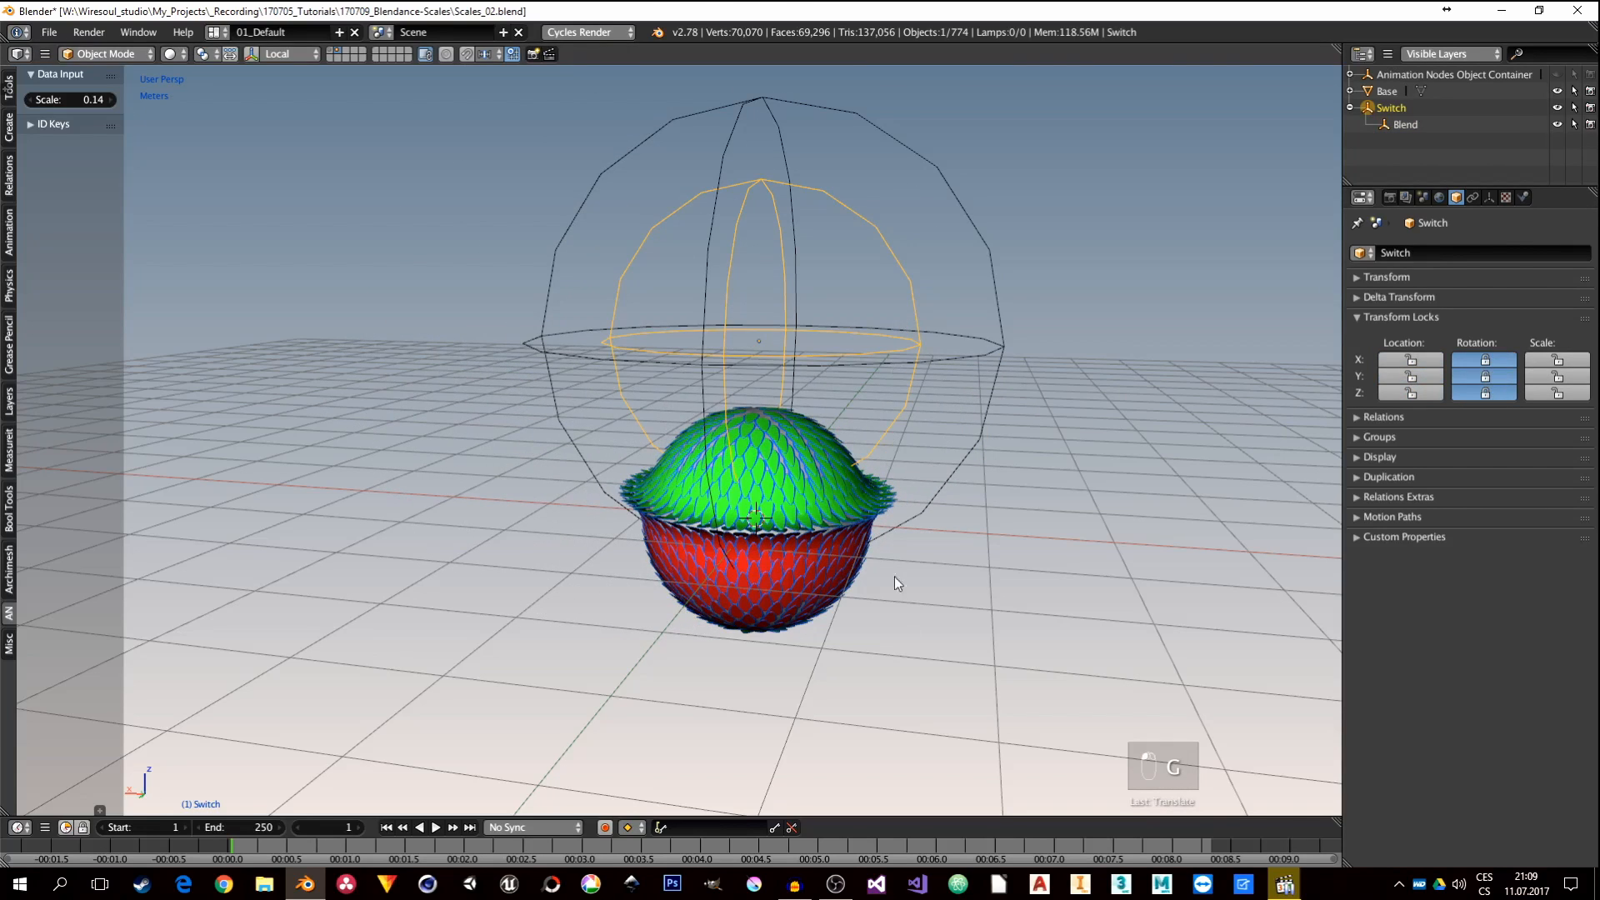
middle_click_drag(898, 628, 998, 633, "shift")
scroll(879, 530, "up", 2)
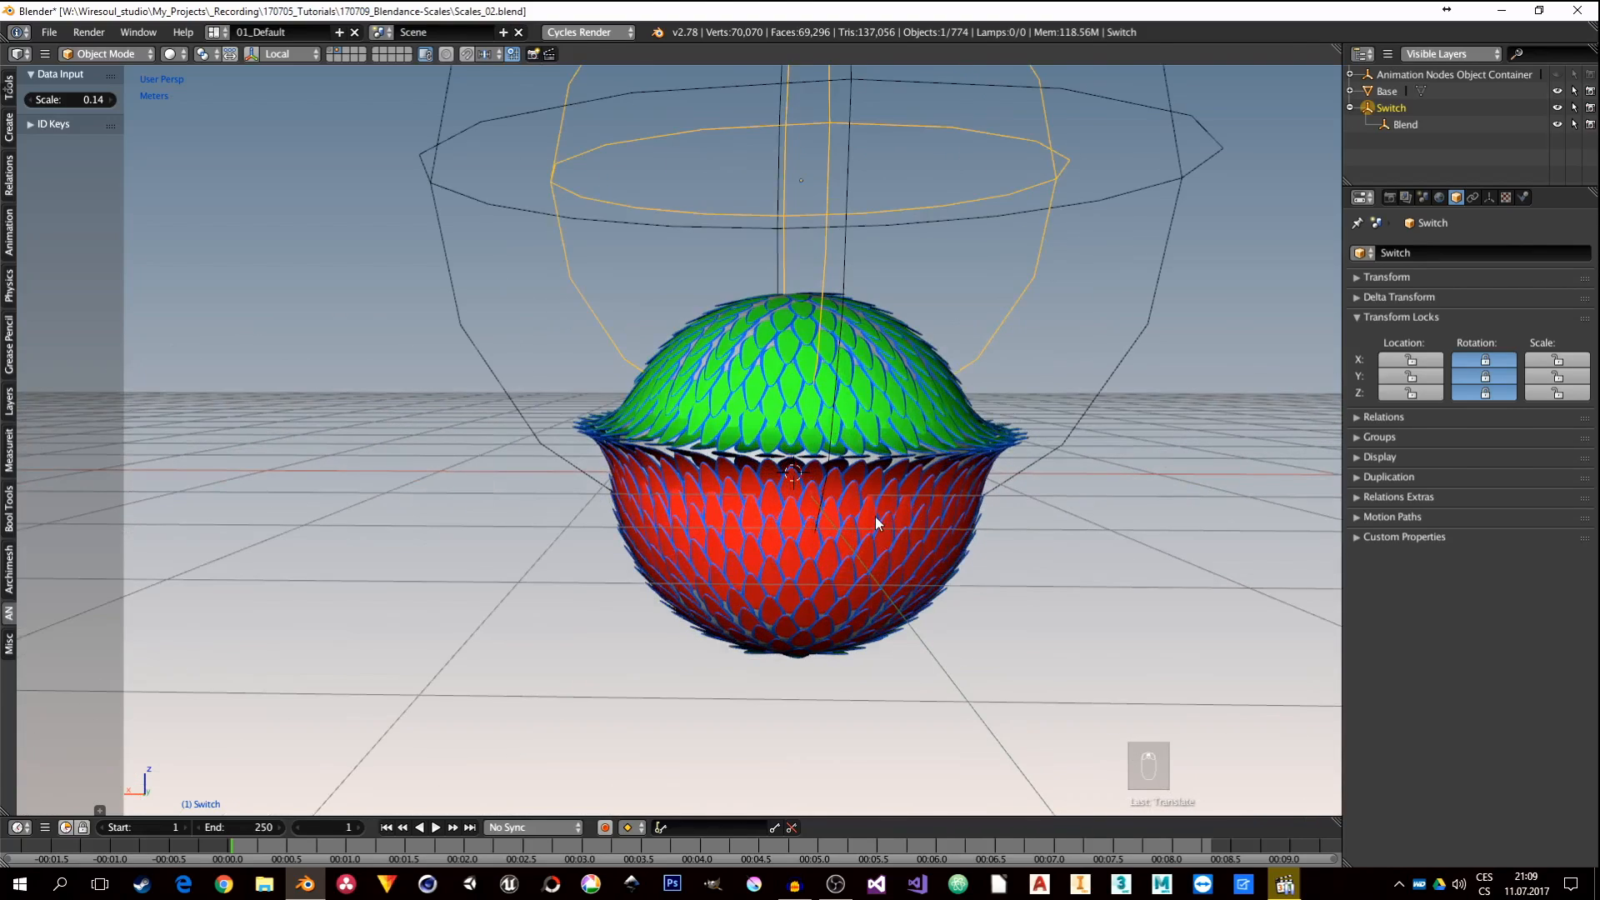
scroll(858, 482, "up", 1)
middle_click_drag(892, 500, 886, 510)
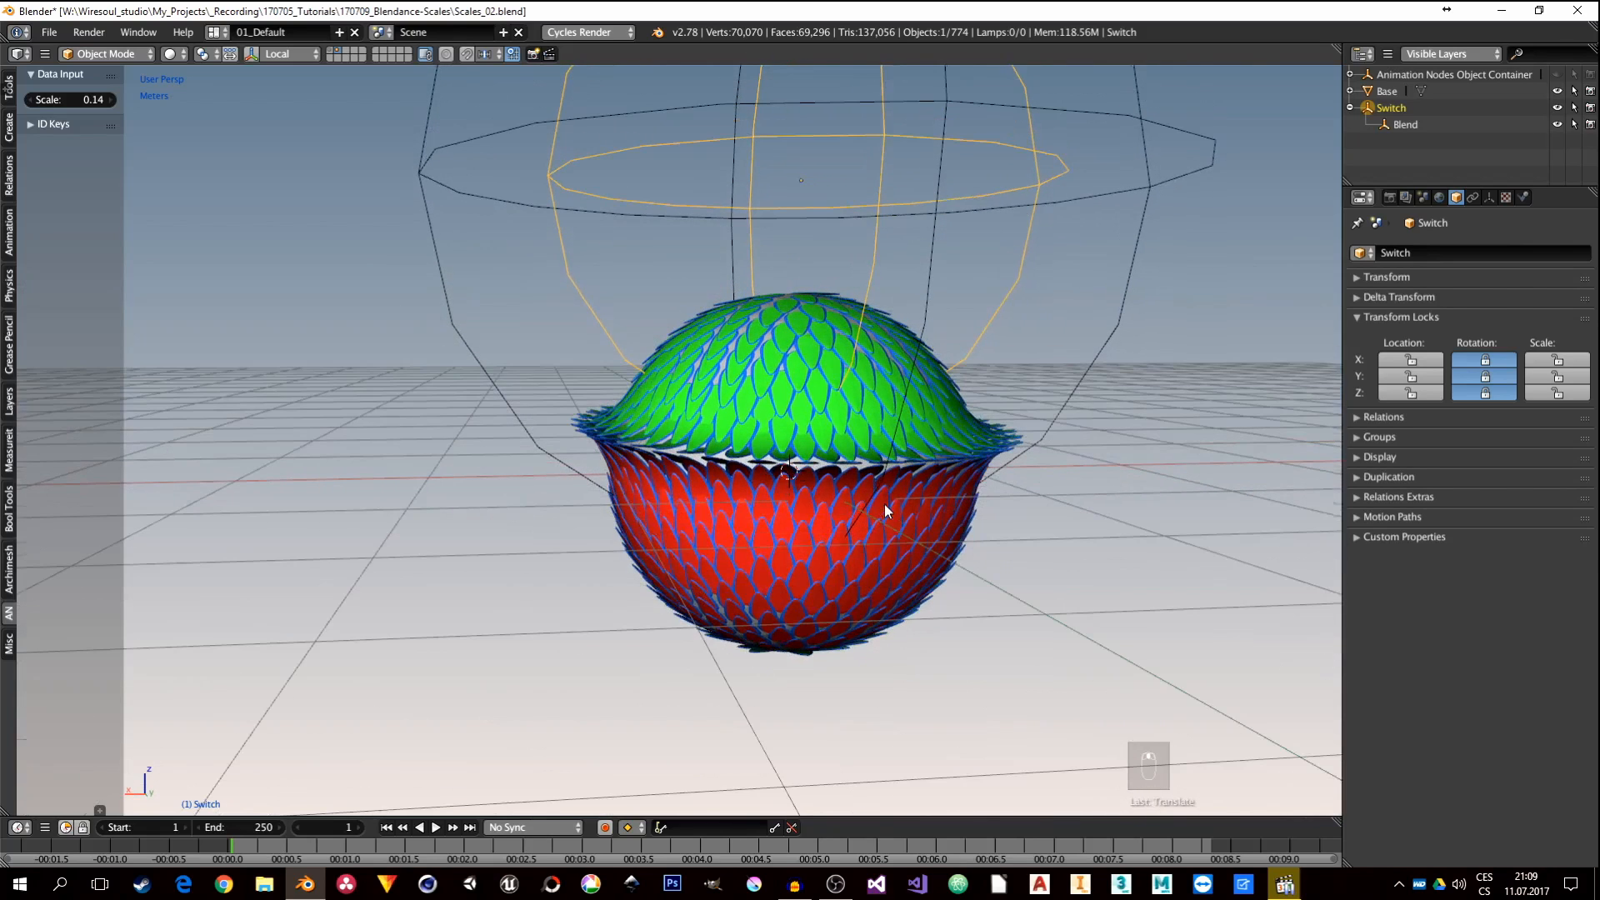
Step: Return to the 02_Nodes layout, set its node editor to shader nodes, and add a camera to the scene
key("ctrl+Right")
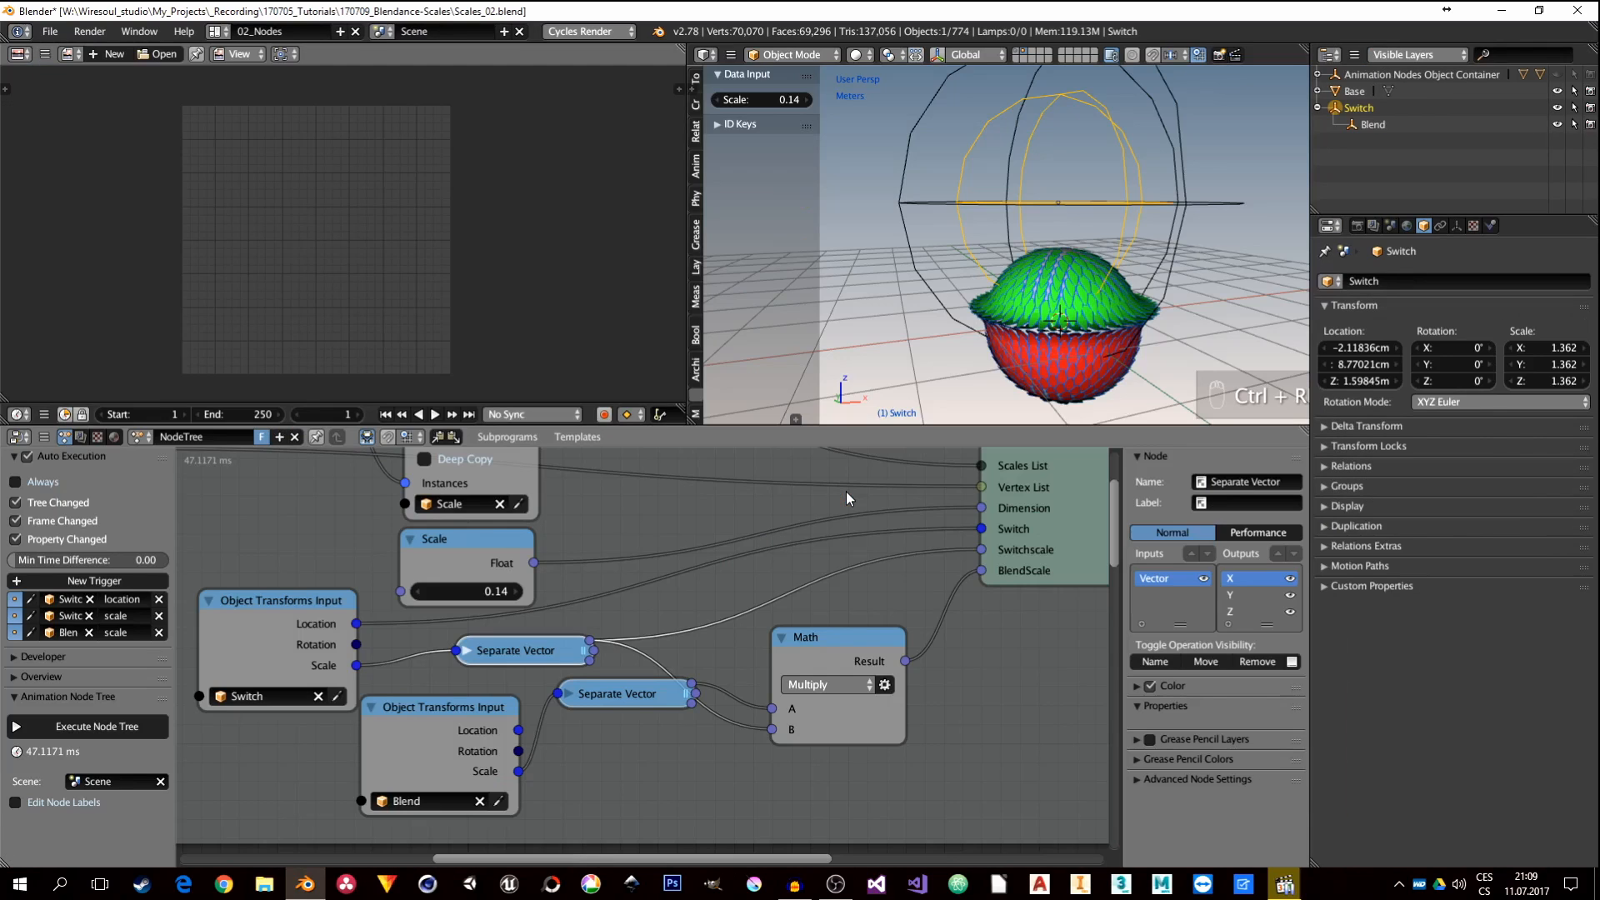
left_click(115, 438)
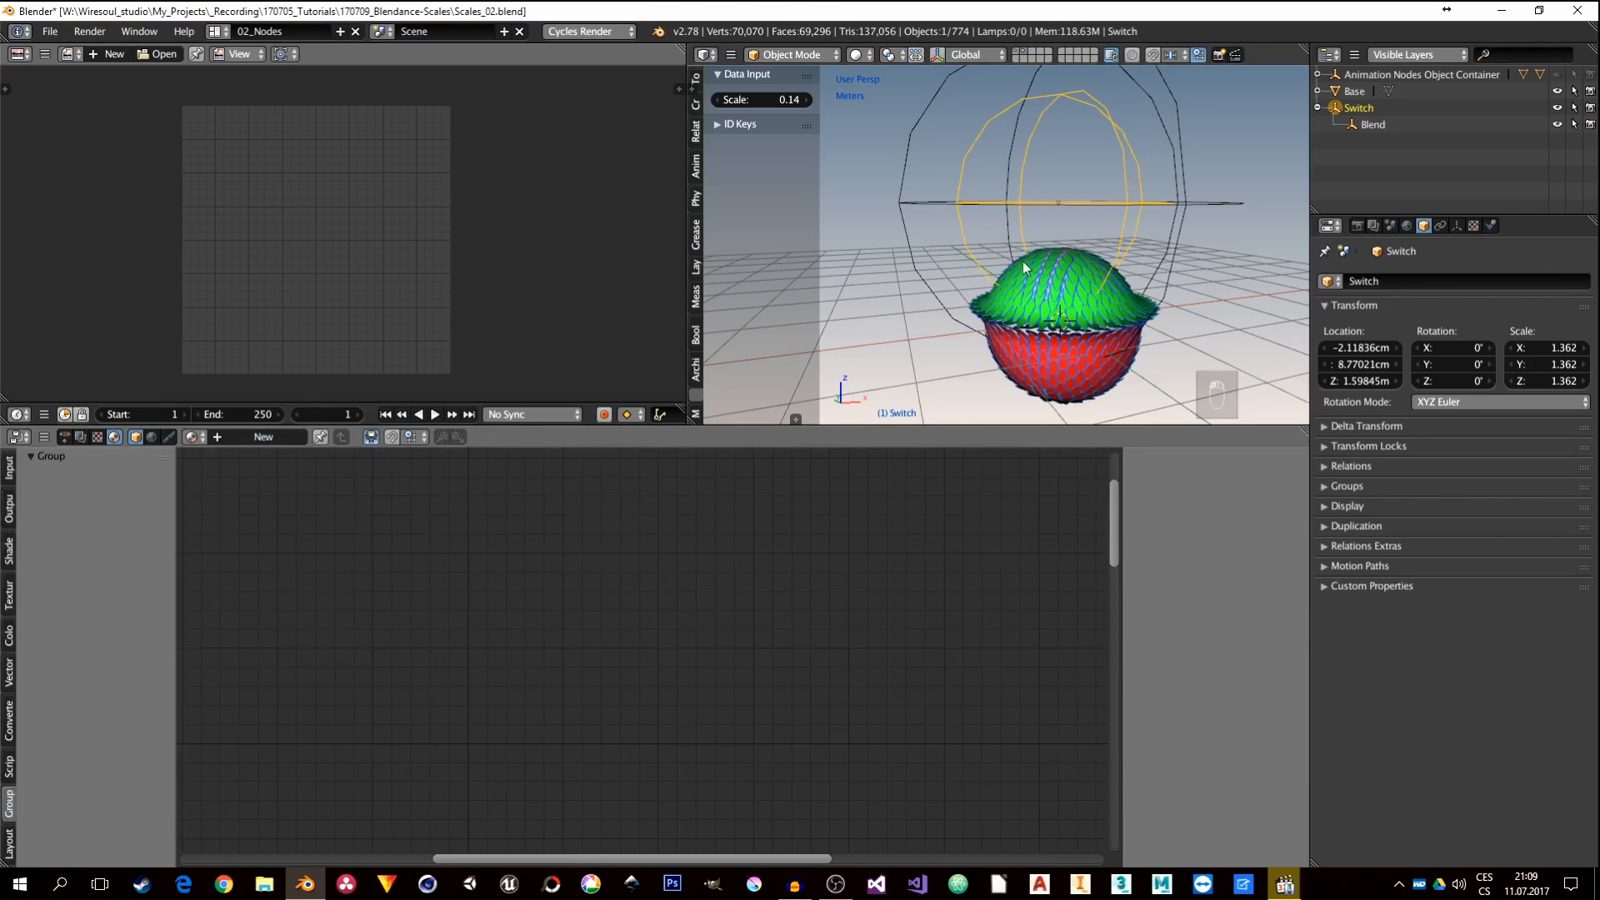
key("shift+a")
left_click(889, 432)
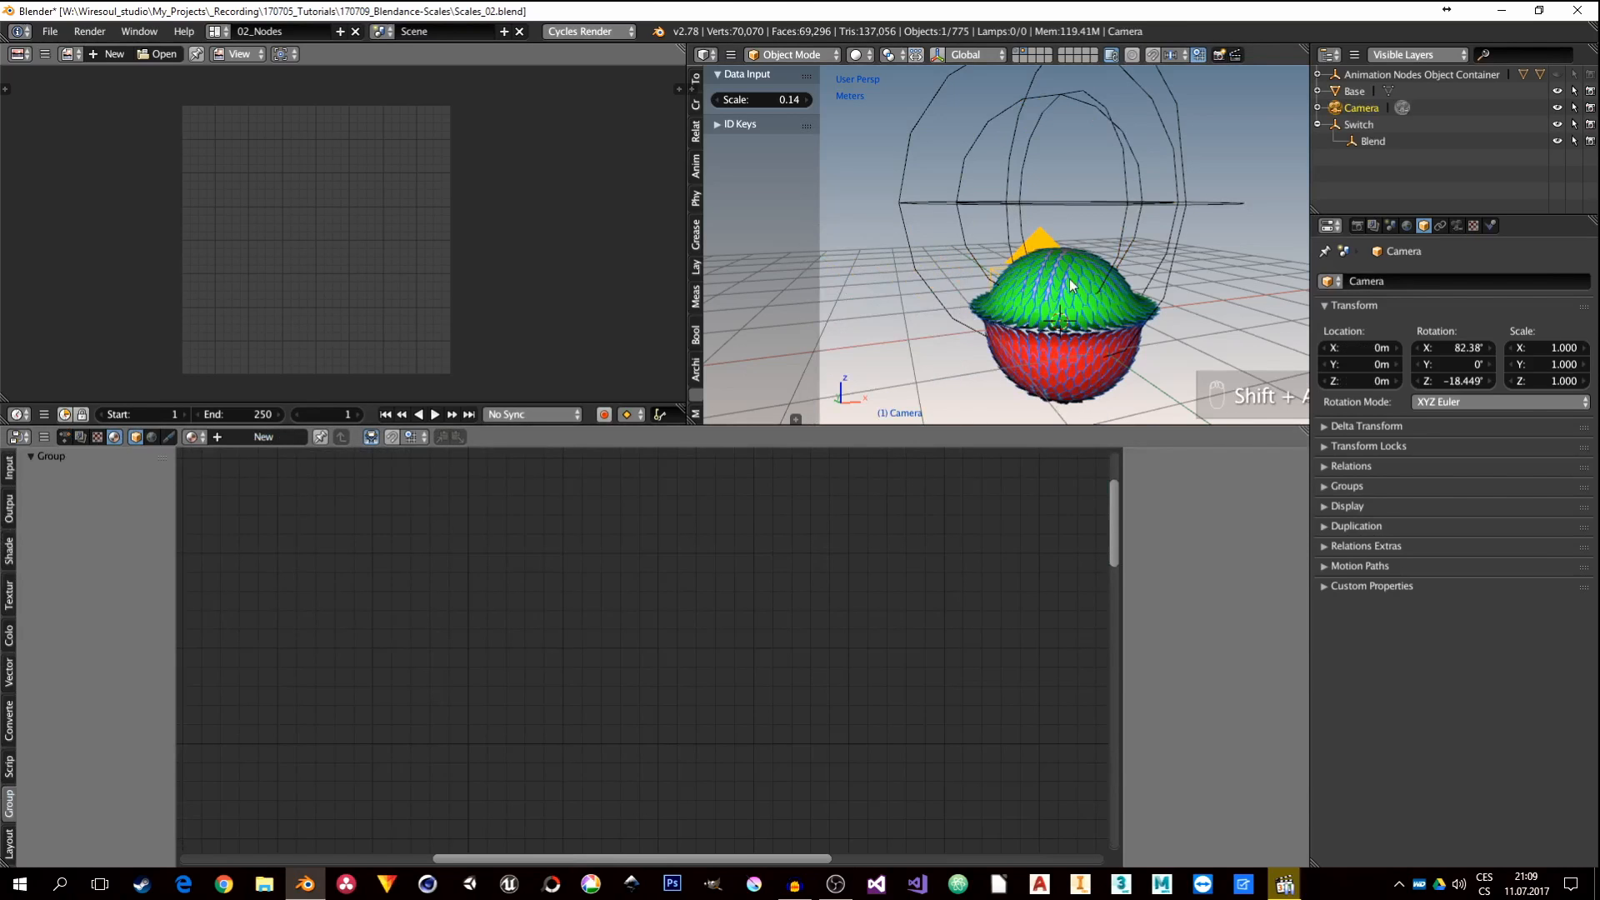
Step: Look through the camera and pull it back along its local Z to about X -2.01 m, Y -6.02 m, Z 84.85 cm
key("KP_0")
key("g")
key("z")
key("z")
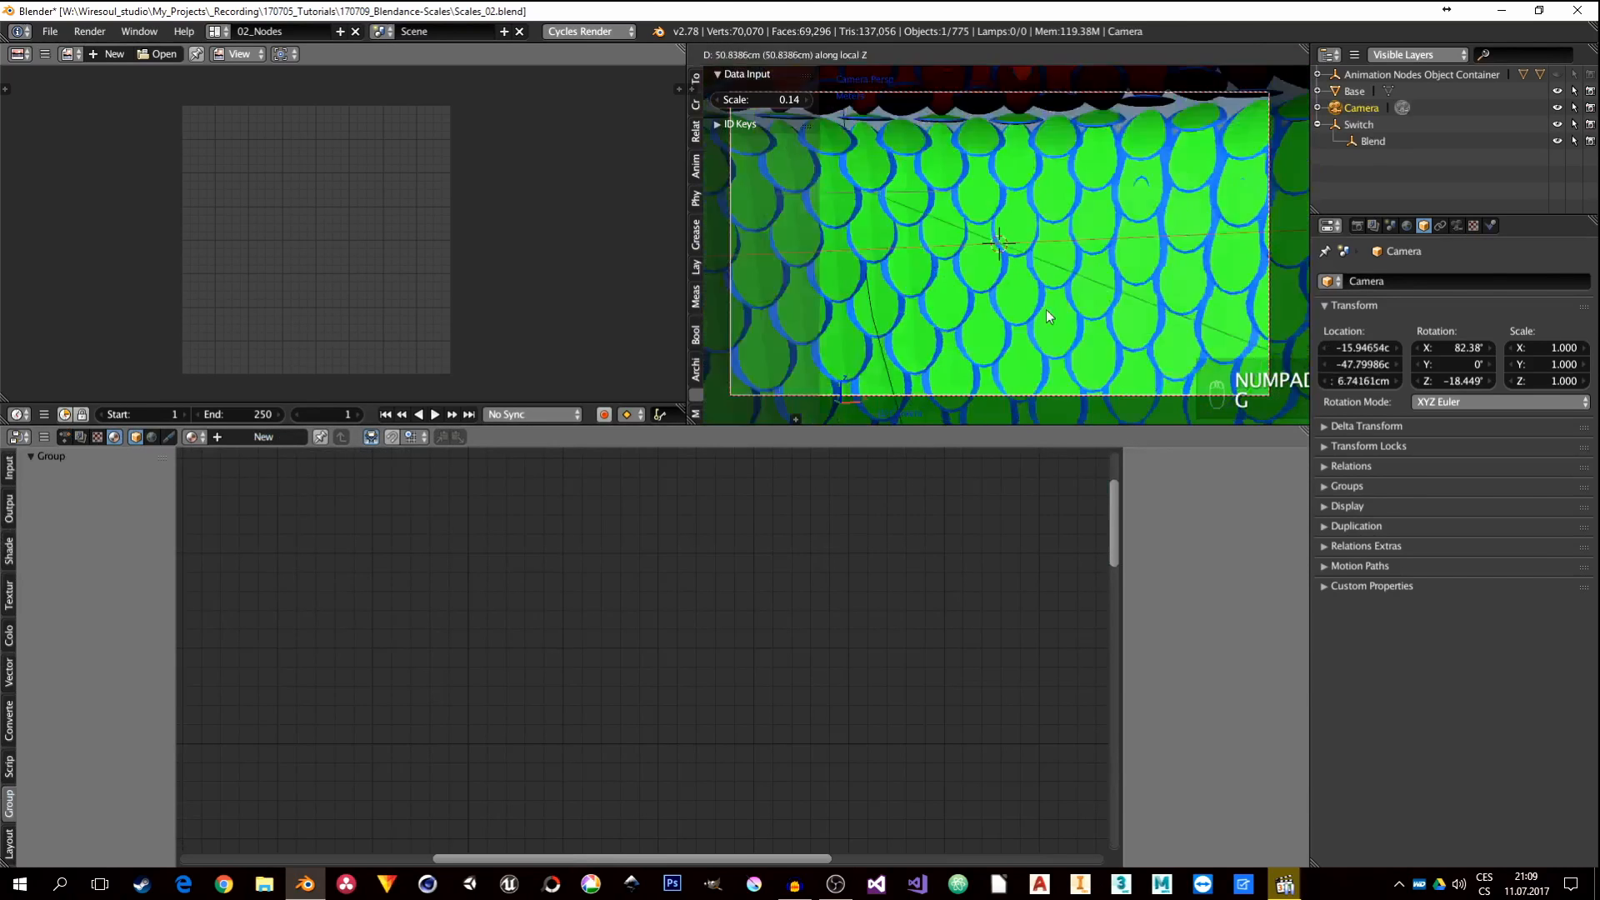
left_click(1053, 380)
middle_click_drag(1054, 316, 1108, 278, "shift")
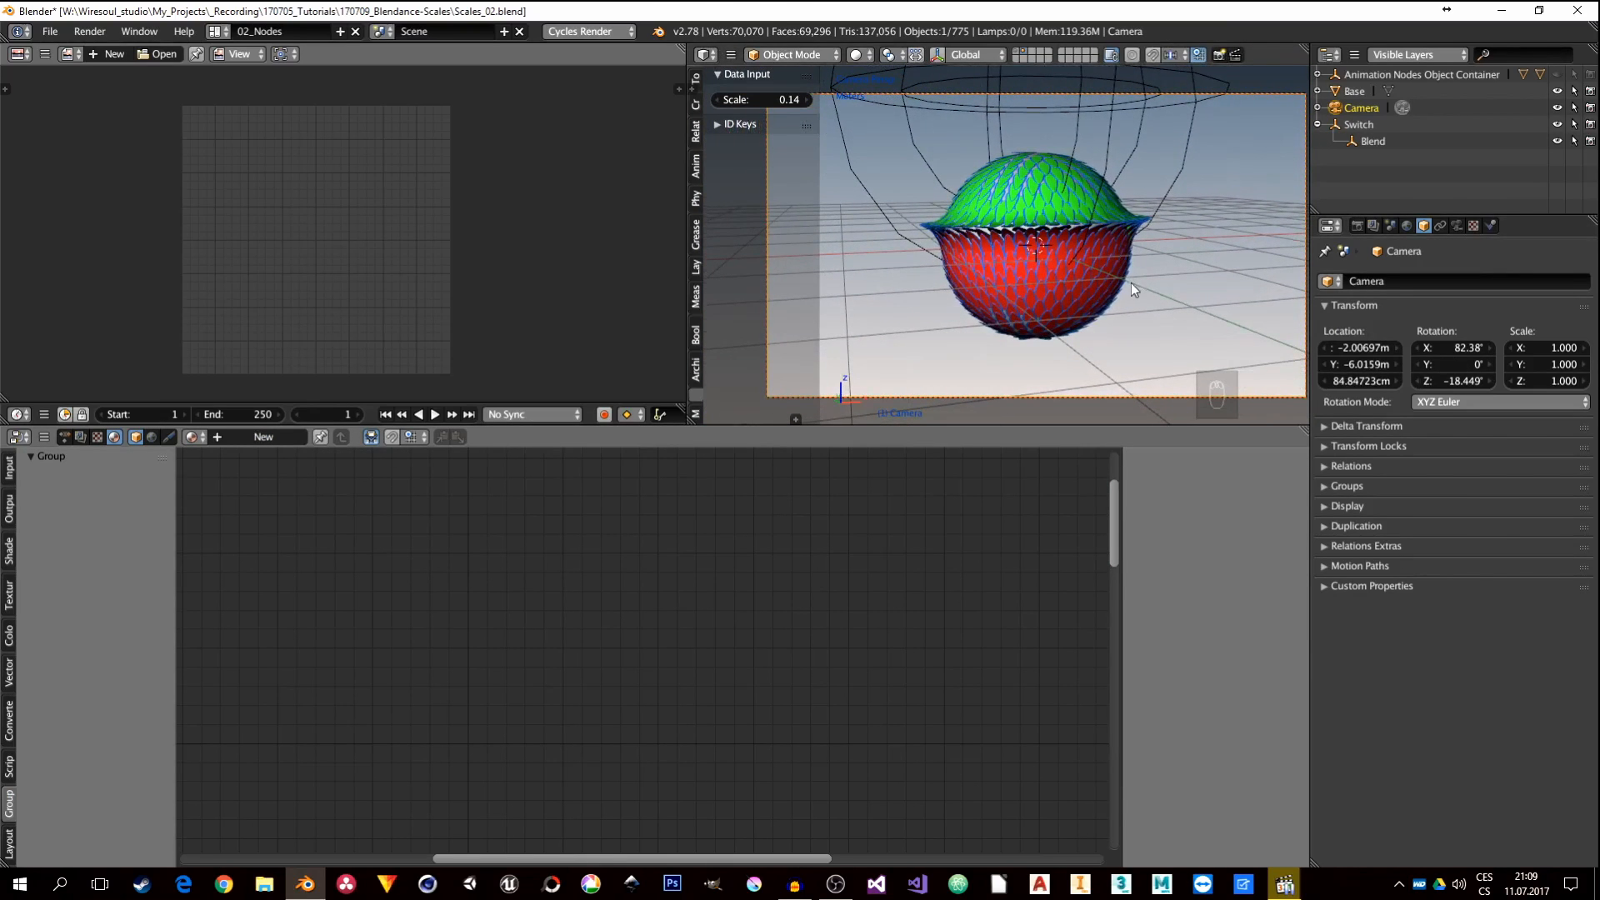
Step: Hide the 3D view's tool shelf and show the camera view of the sphere in rendered shading
key("t")
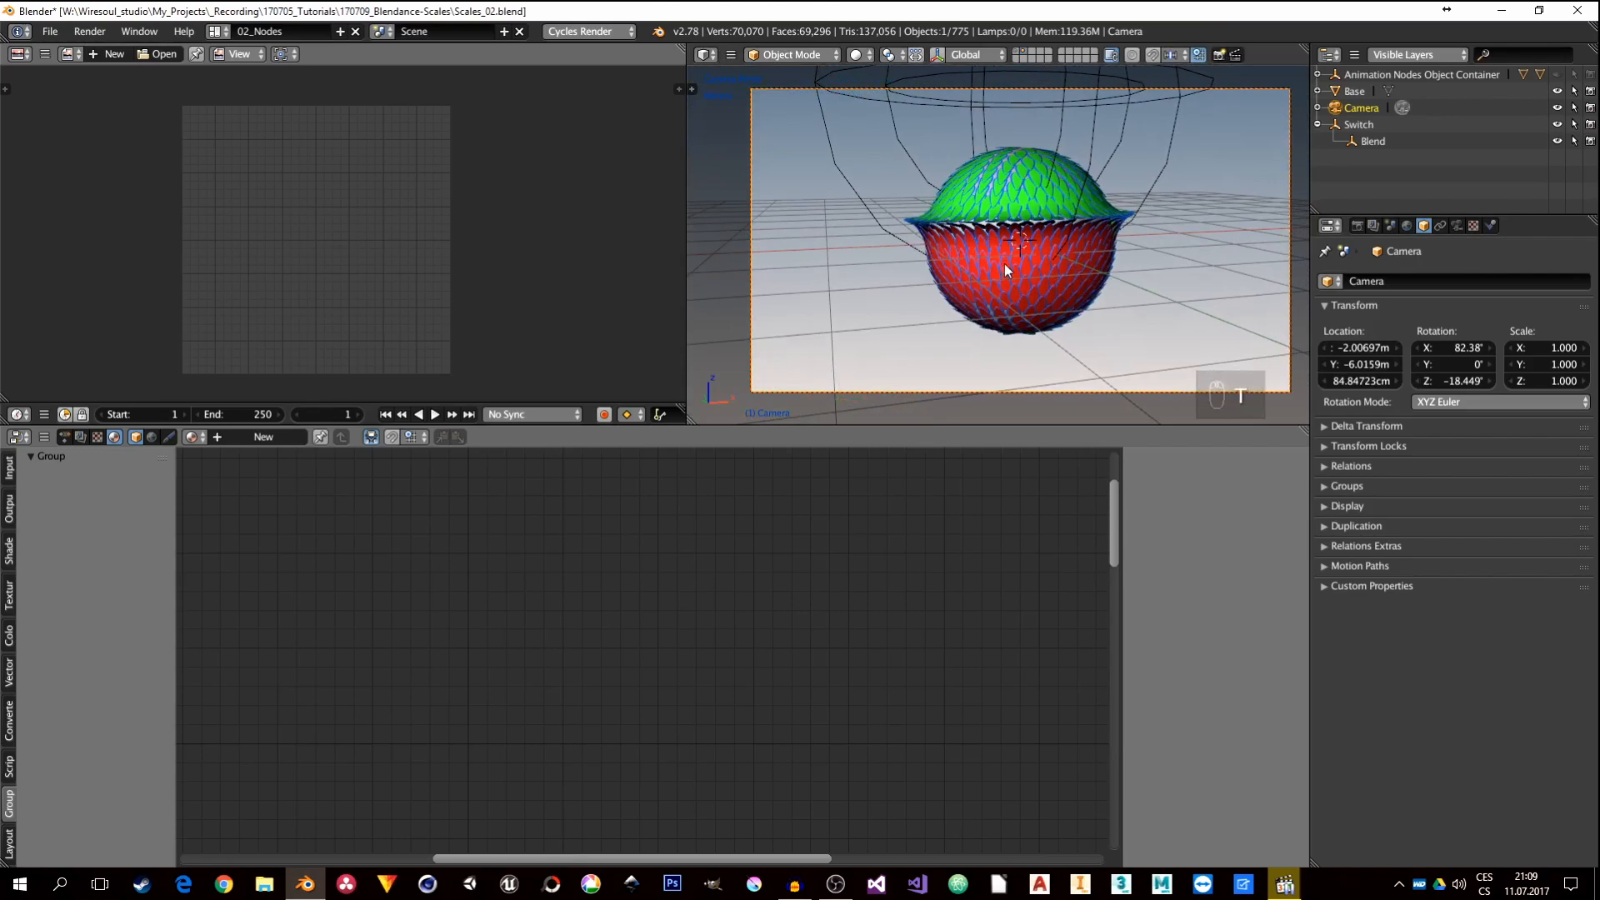
key("z")
left_click(1088, 211)
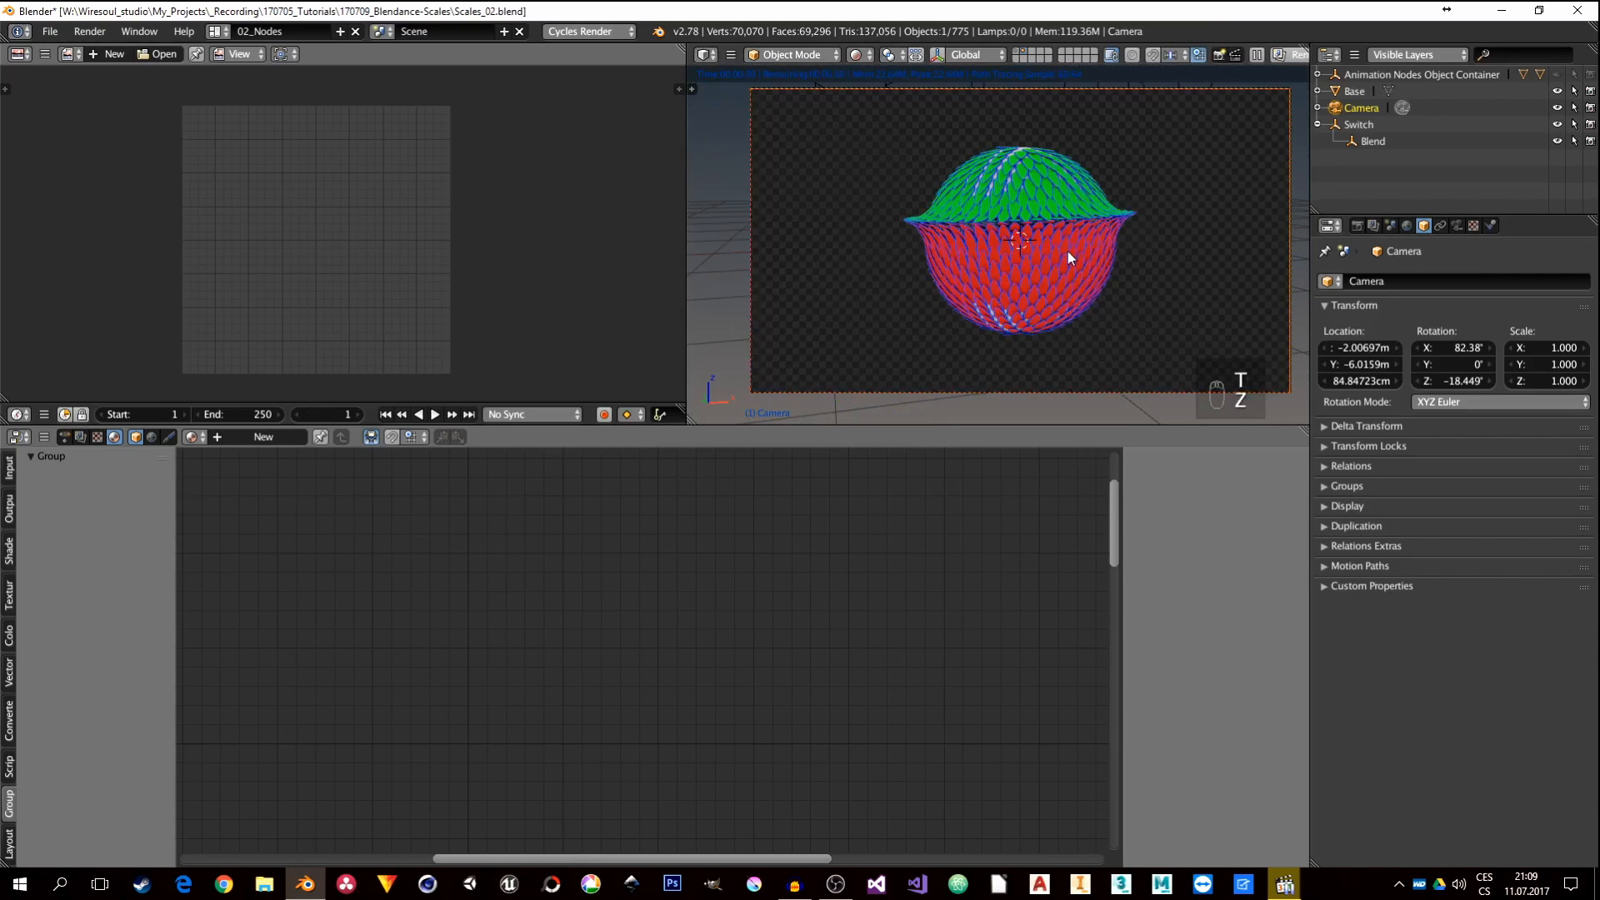
middle_click_drag(1067, 251, 1059, 248, "shift")
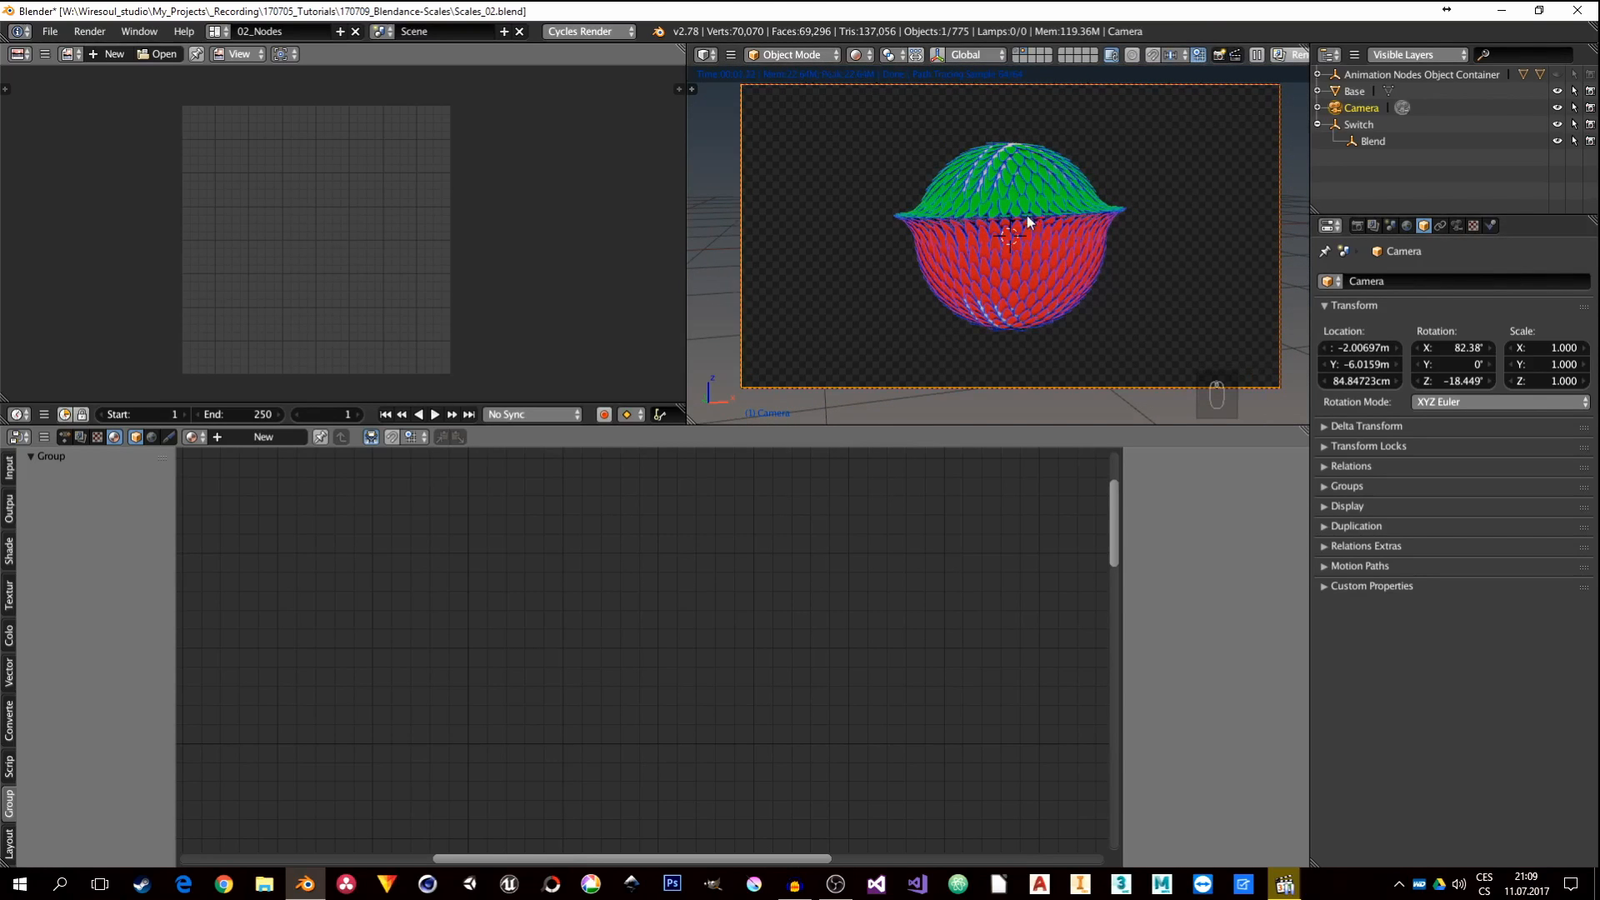
scroll(1007, 222, "up", 4)
scroll(1004, 228, "down", 1)
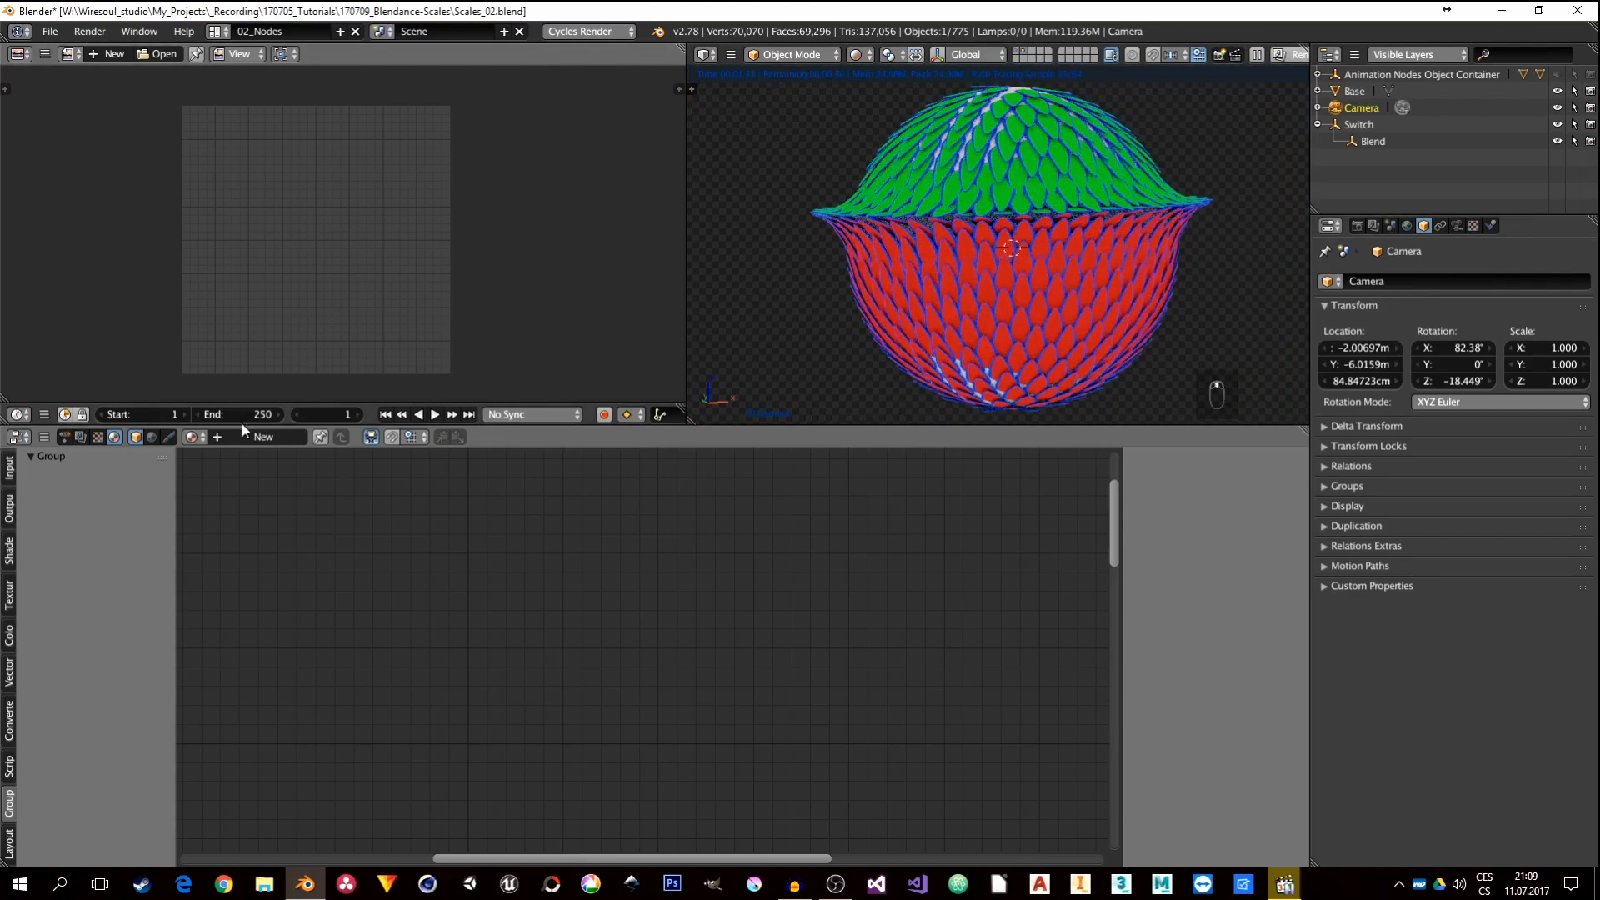
Step: Show the World shader nodes and add an Environment Texture with mapping and texture coordinates to the Background color
left_click(151, 436)
middle_click_drag(542, 541, 632, 637)
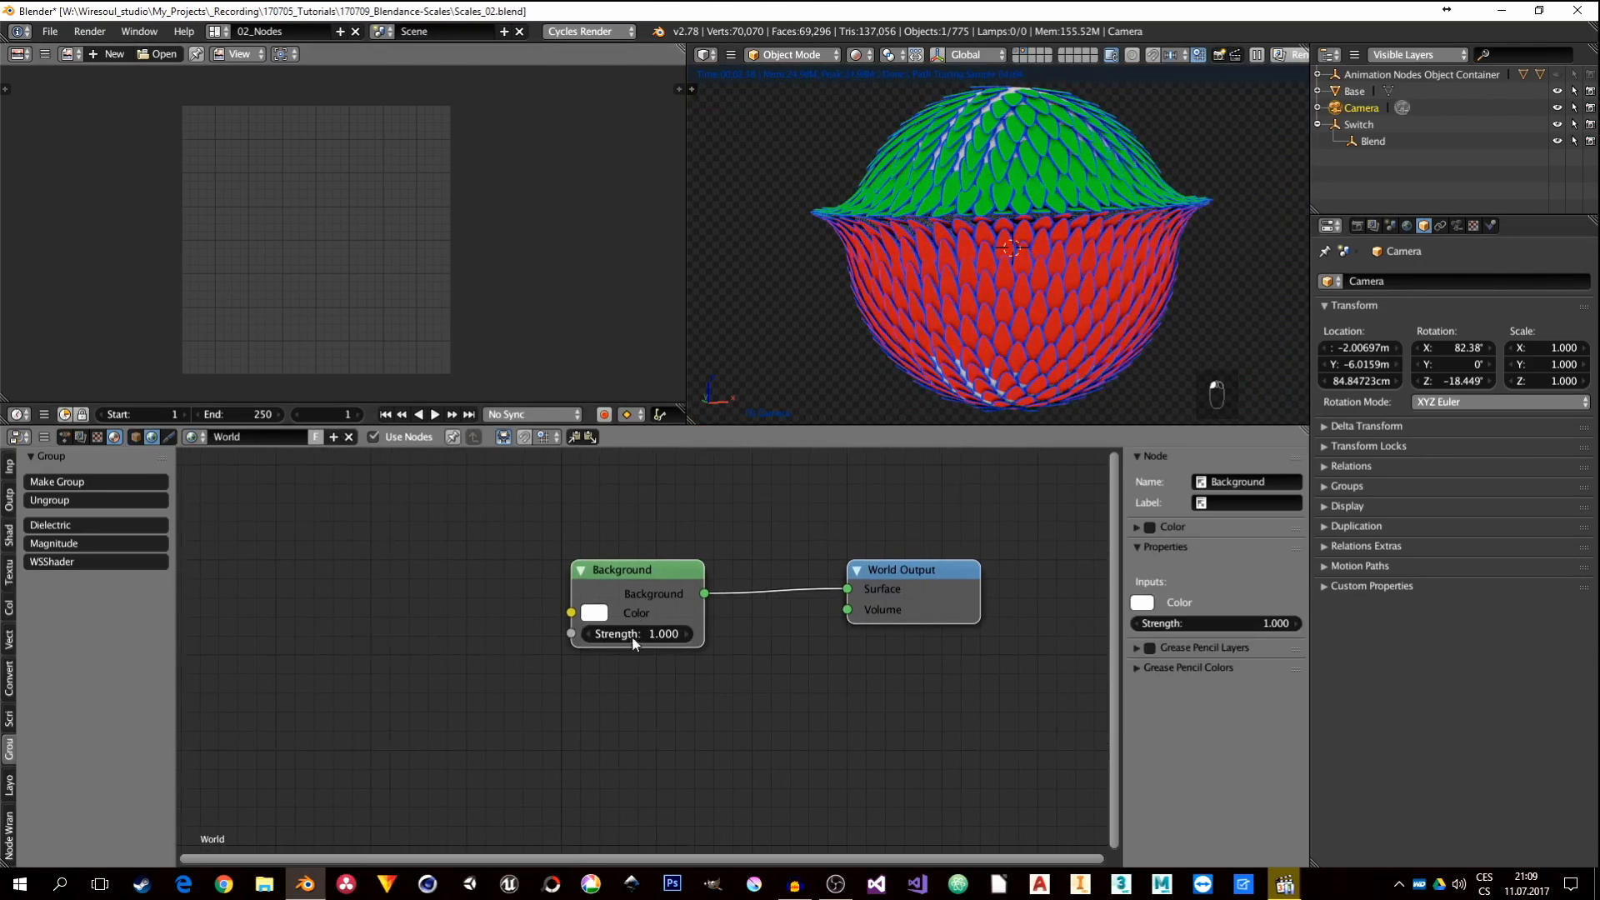
left_click(628, 579)
key("ctrl+t")
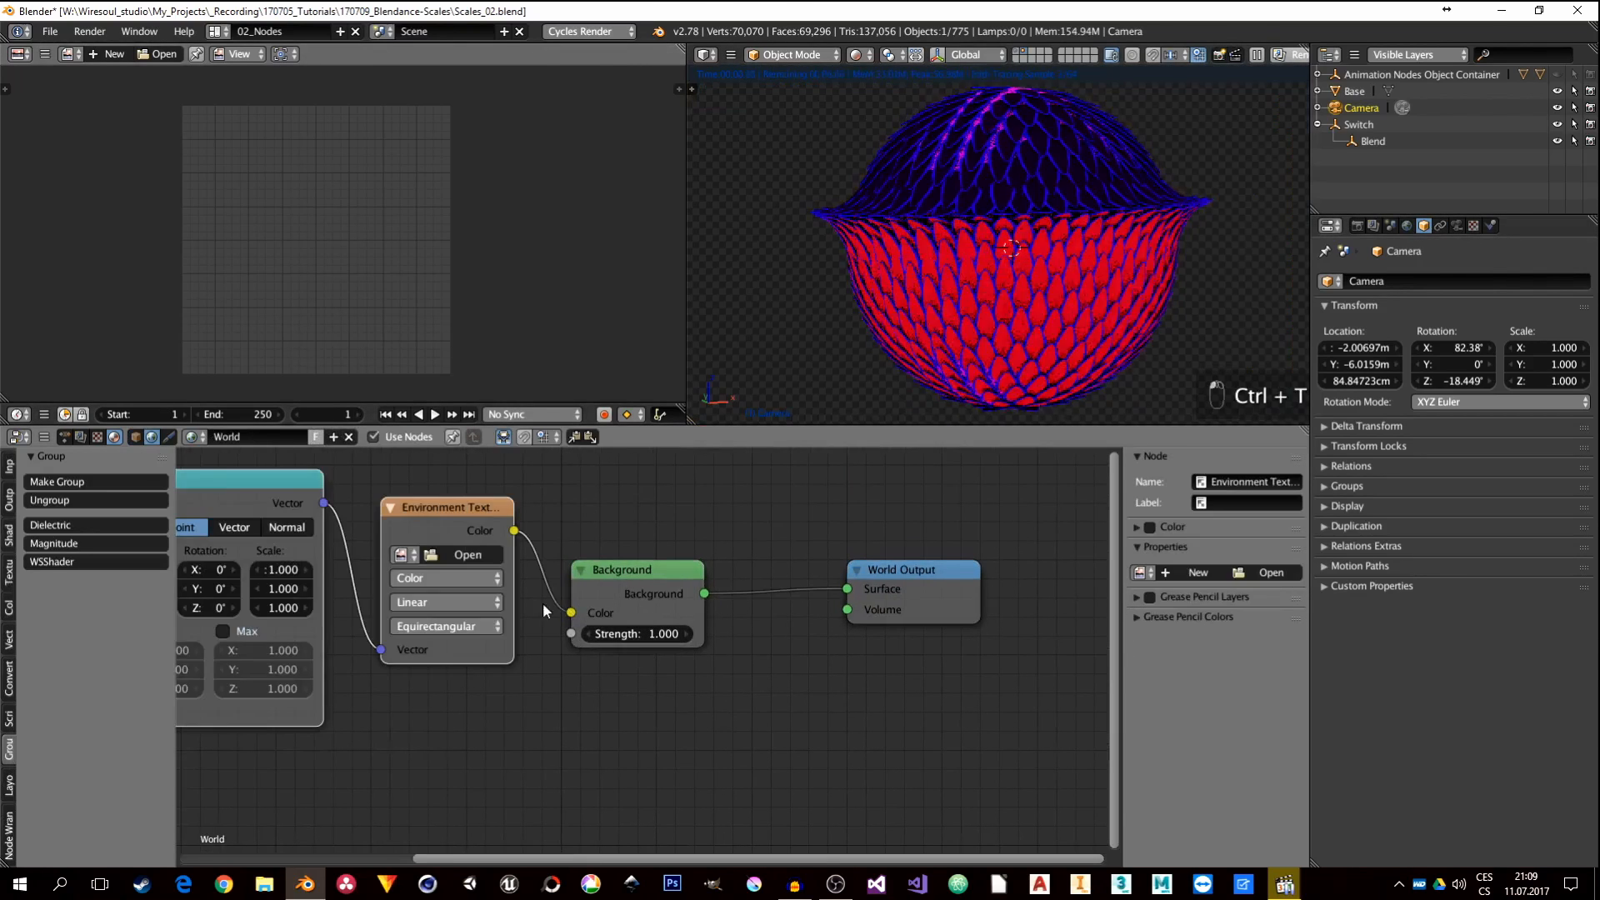
middle_click_drag(567, 618, 722, 672)
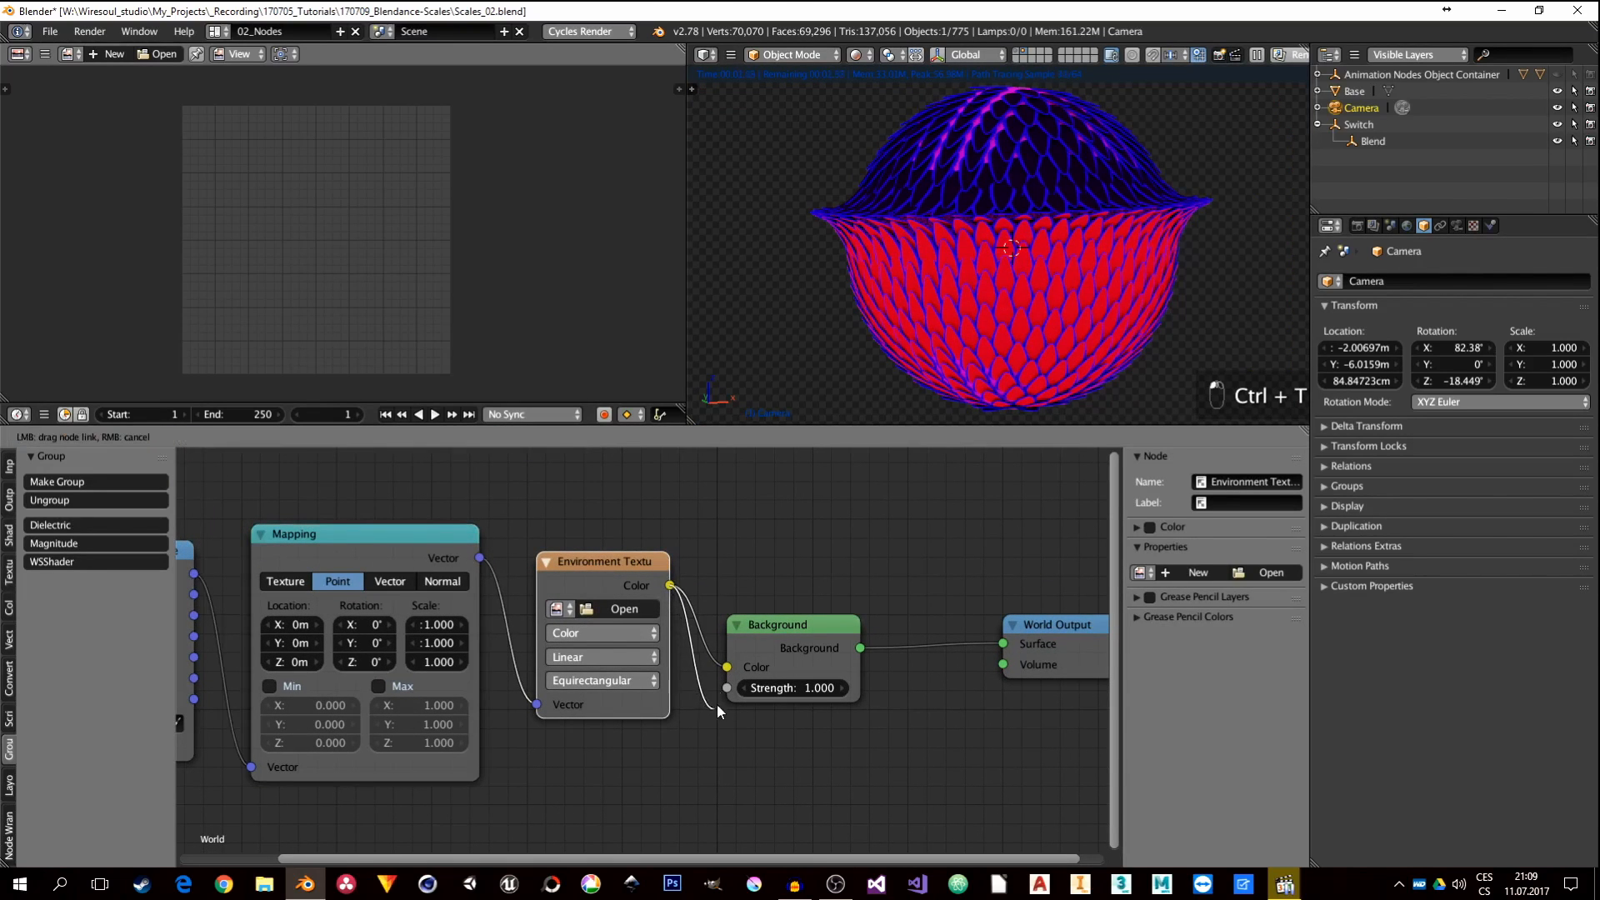
Step: Insert a Math node set to Multiply with value 2.000 between the Environment Texture's color and the Background strength
key("shift+a")
mouse_move(730, 780)
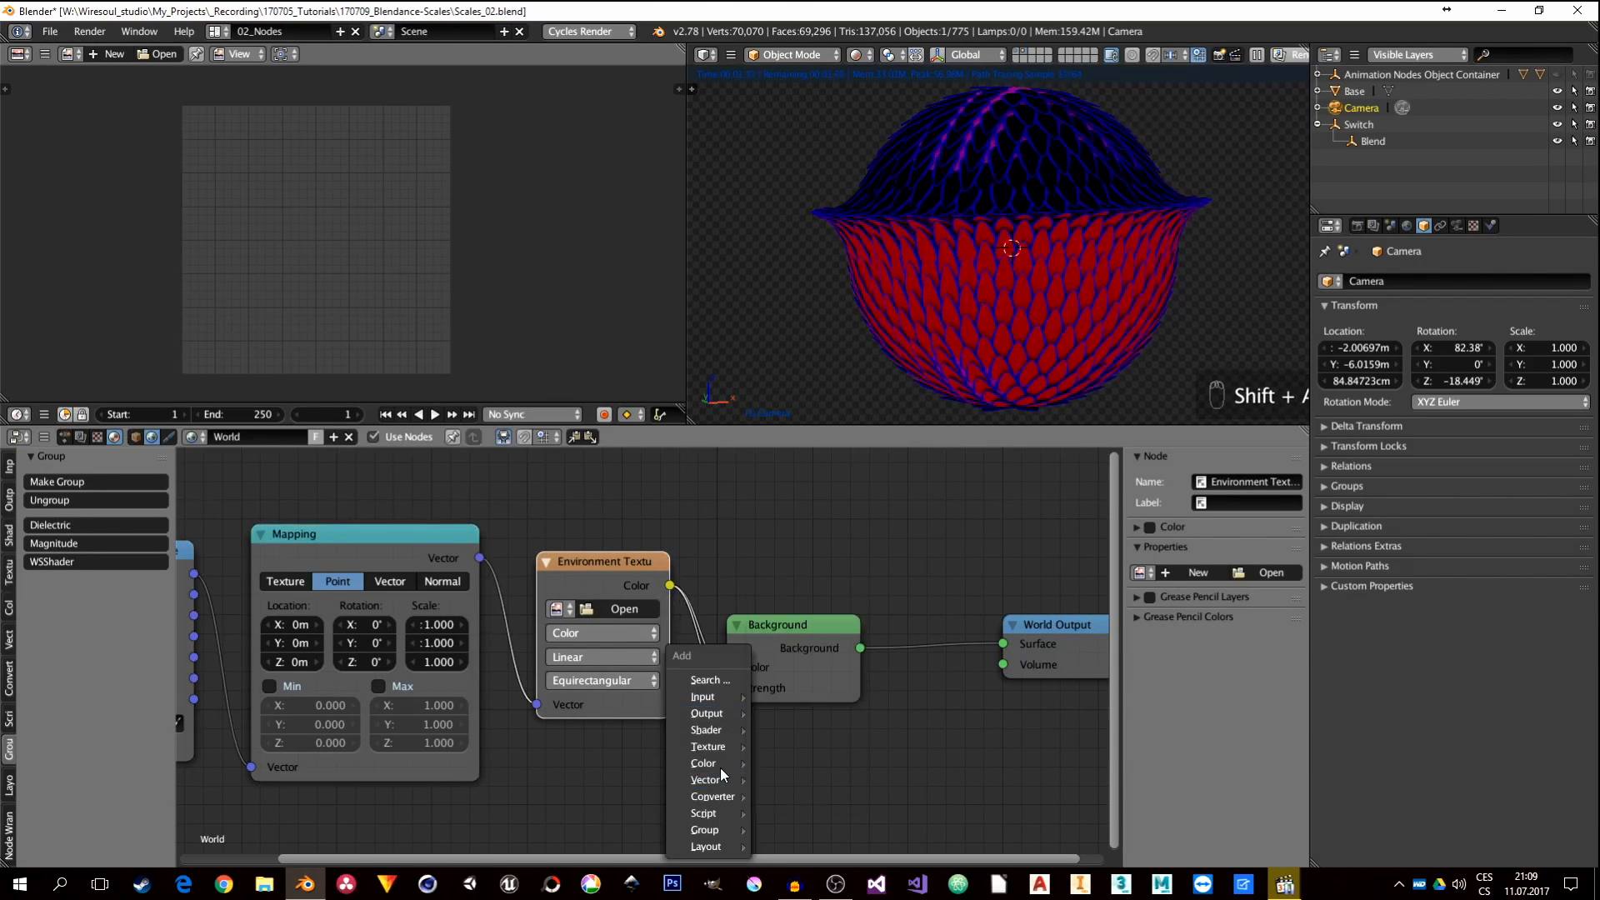
mouse_move(712, 730)
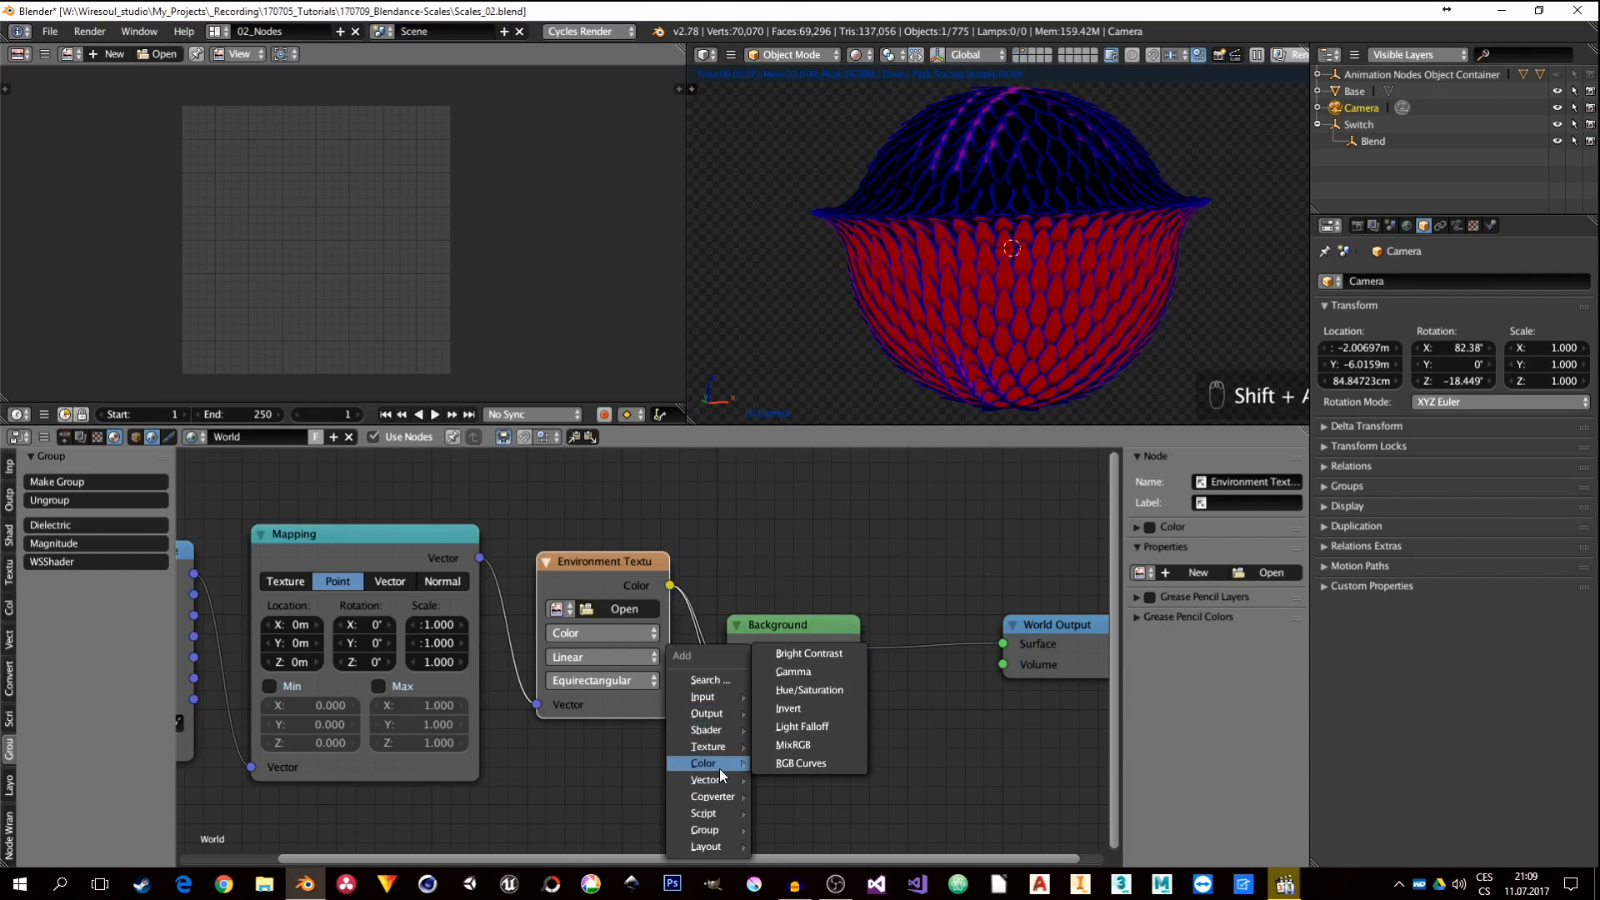
left_click(822, 688)
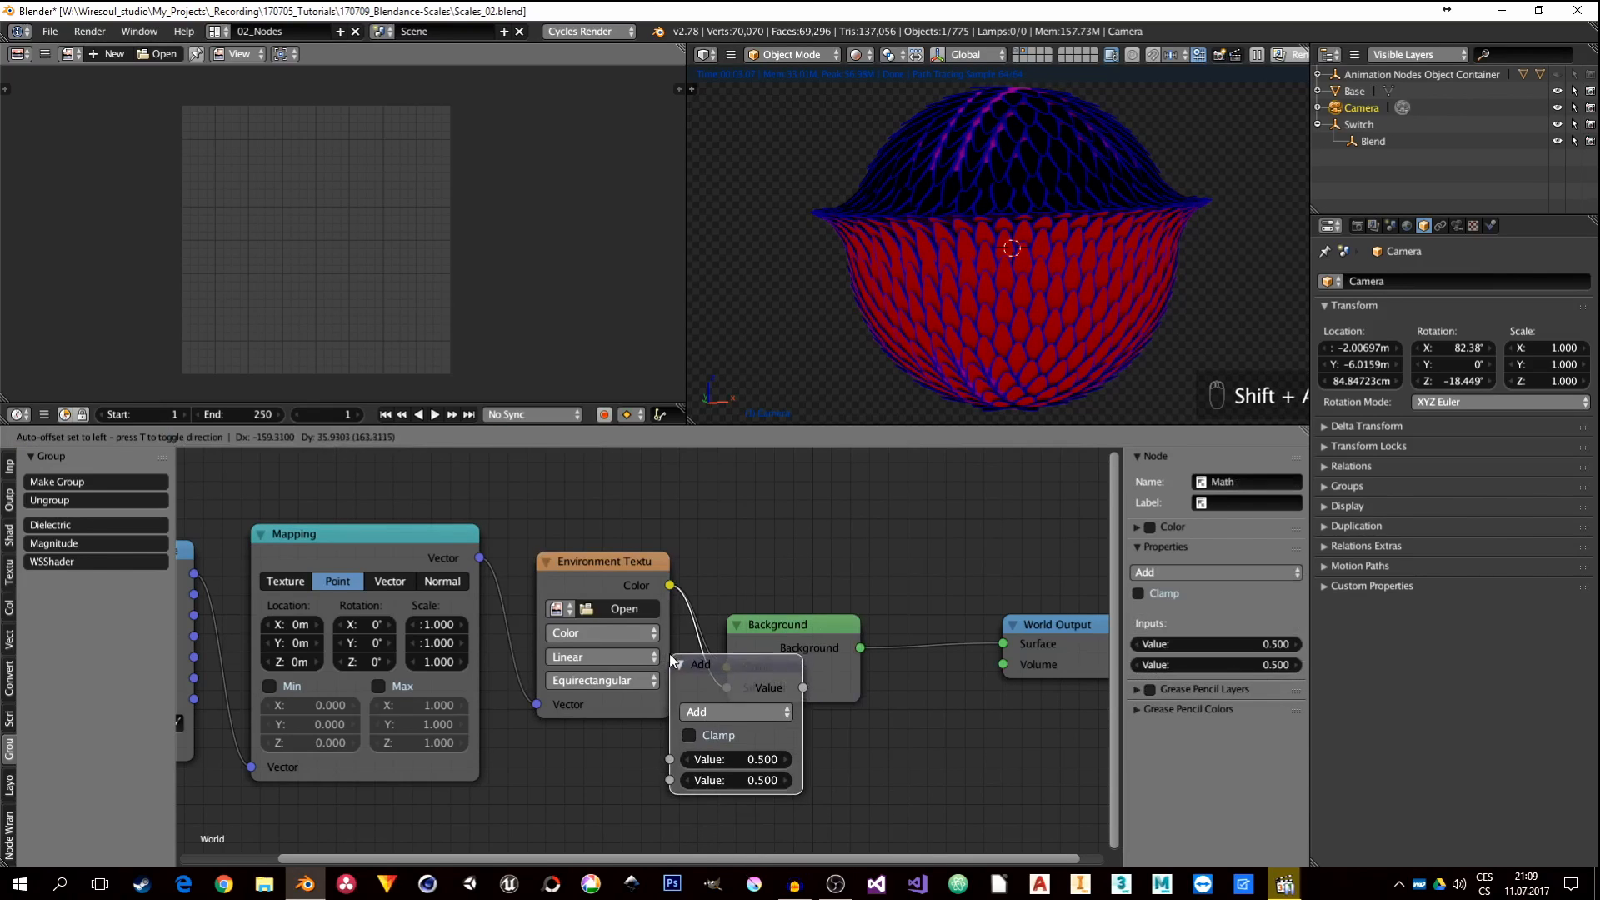
left_click(662, 657)
left_click(581, 718)
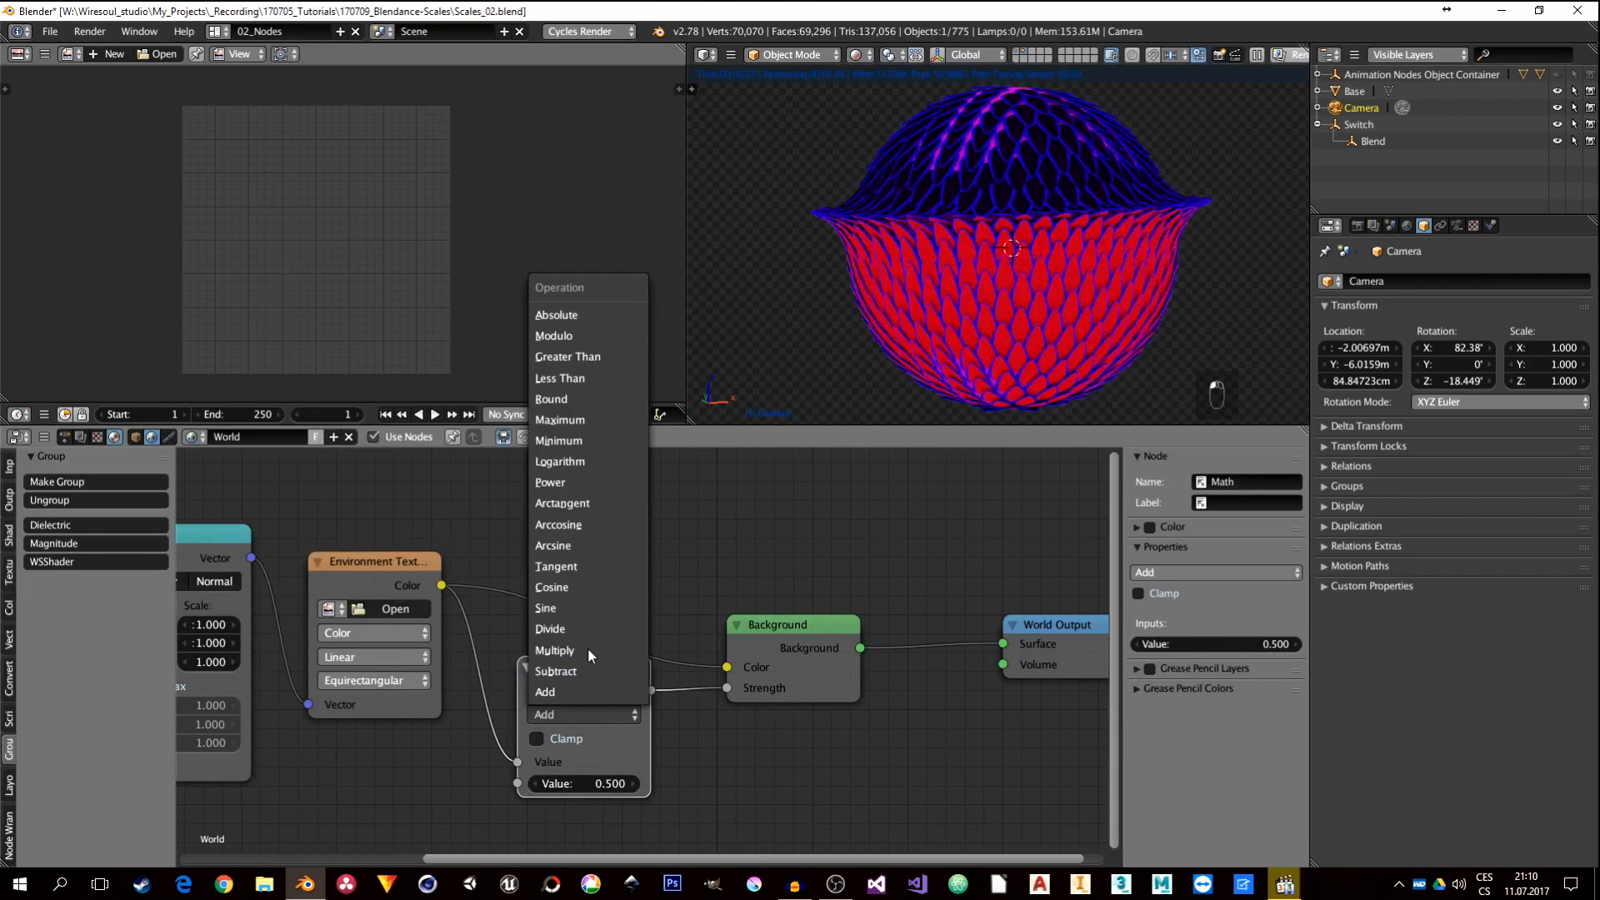
left_click(567, 651)
type("2")
key("Return")
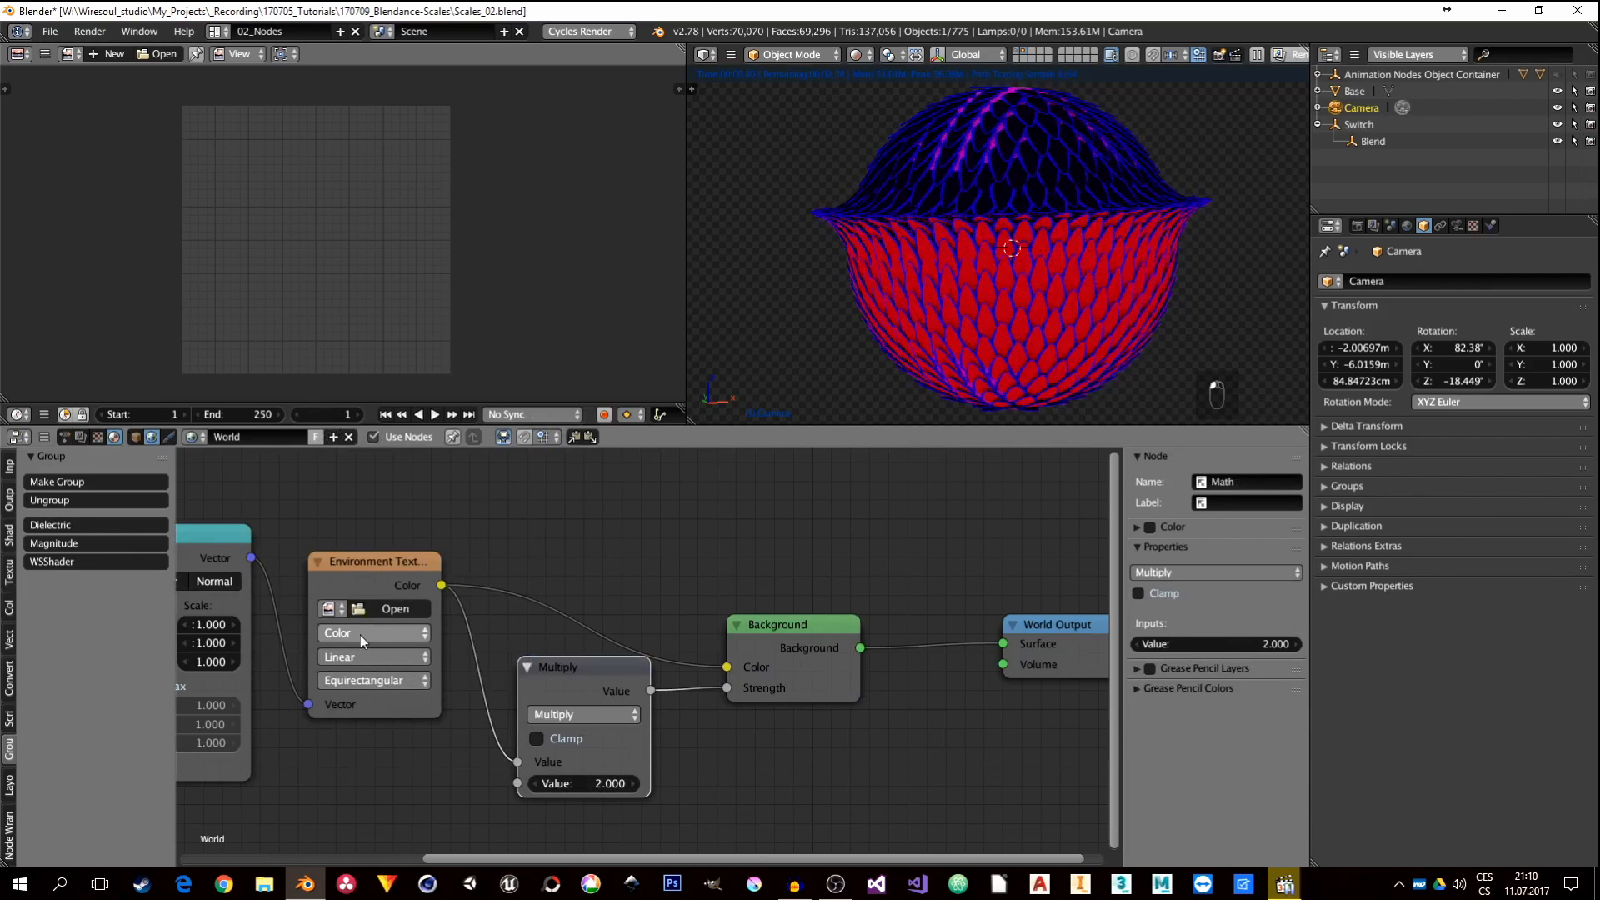
Step: Set the Environment Texture to Non-Color Data and load hdrmaps_com_free_020_half.hdr from the HDRi Env folder
left_click(364, 632)
left_click(382, 590)
left_click(388, 612)
double_click(489, 172)
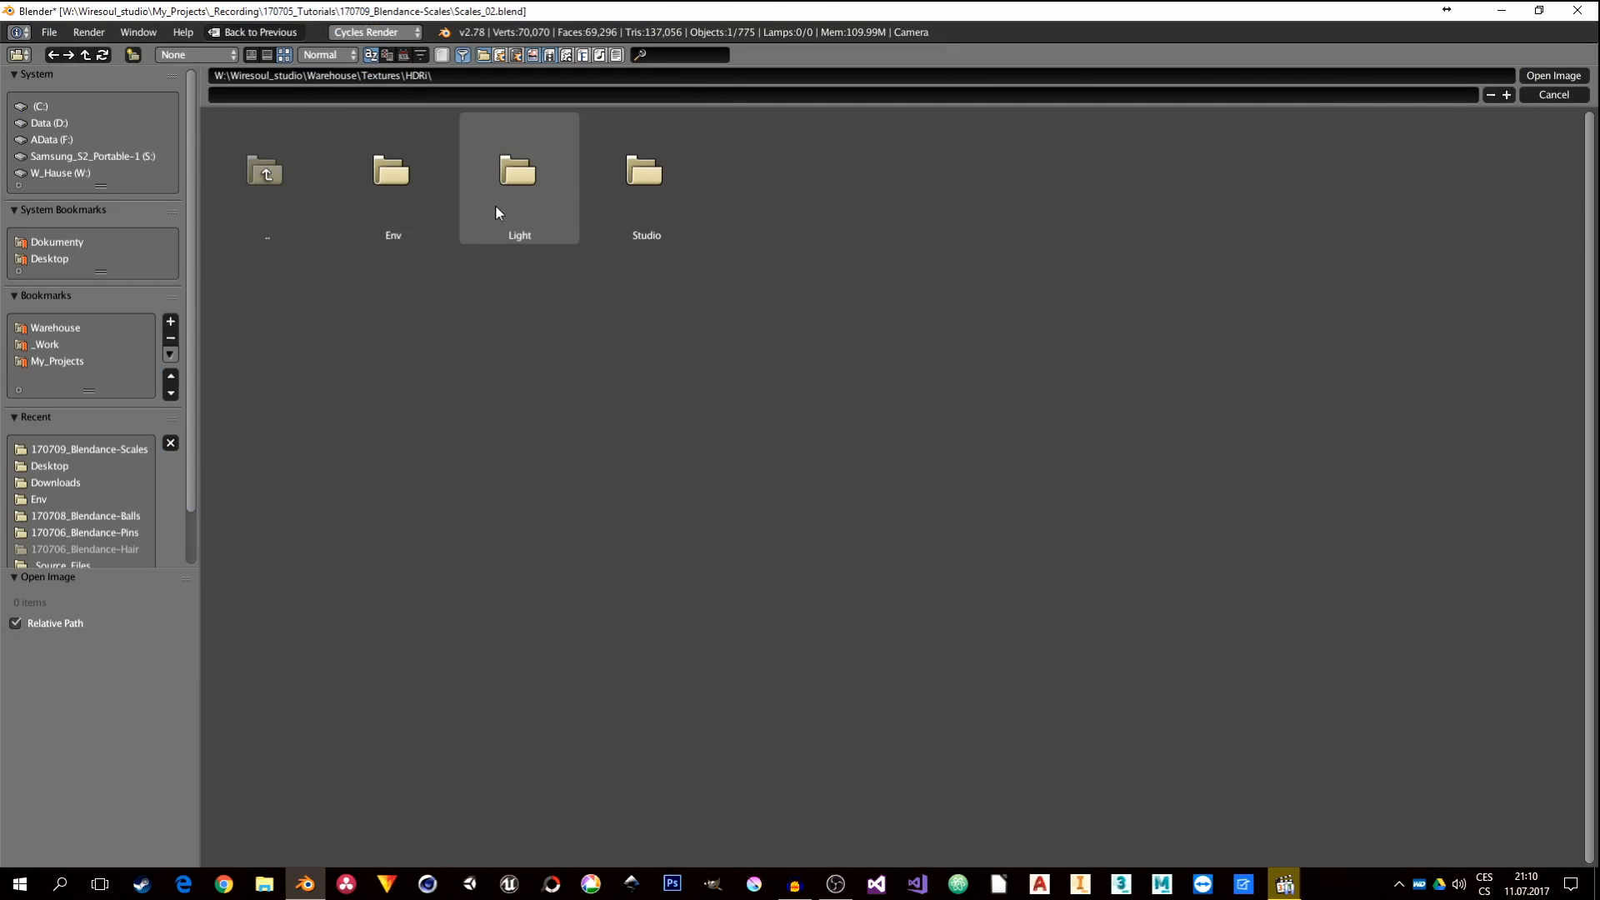
double_click(403, 196)
scroll(921, 592, "down", 10)
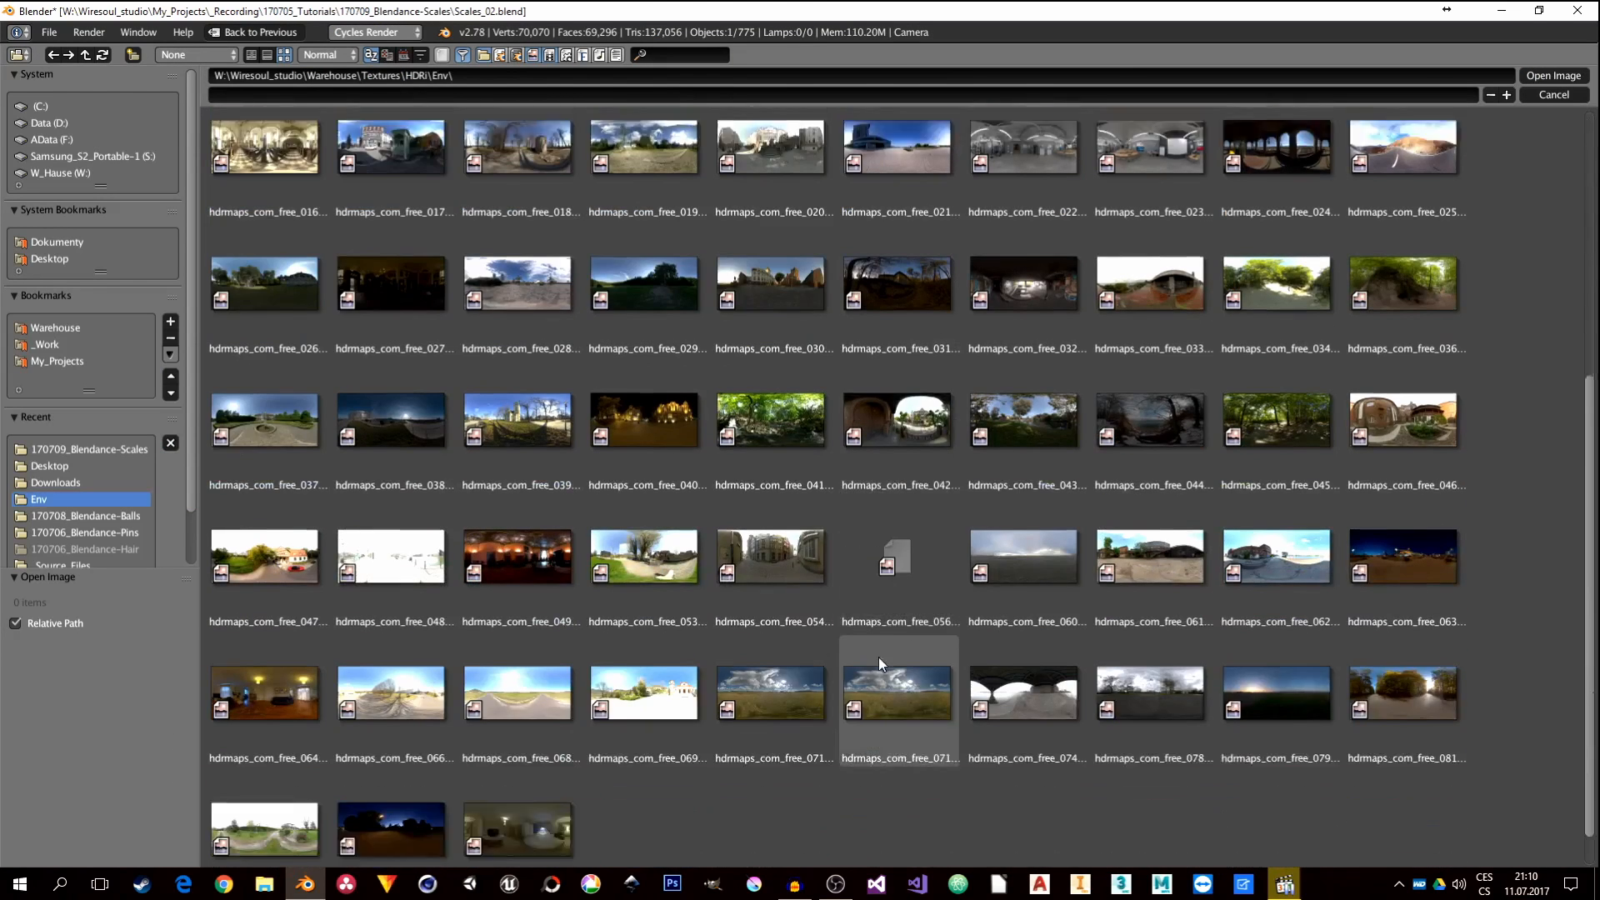
scroll(1307, 518, "up", 7)
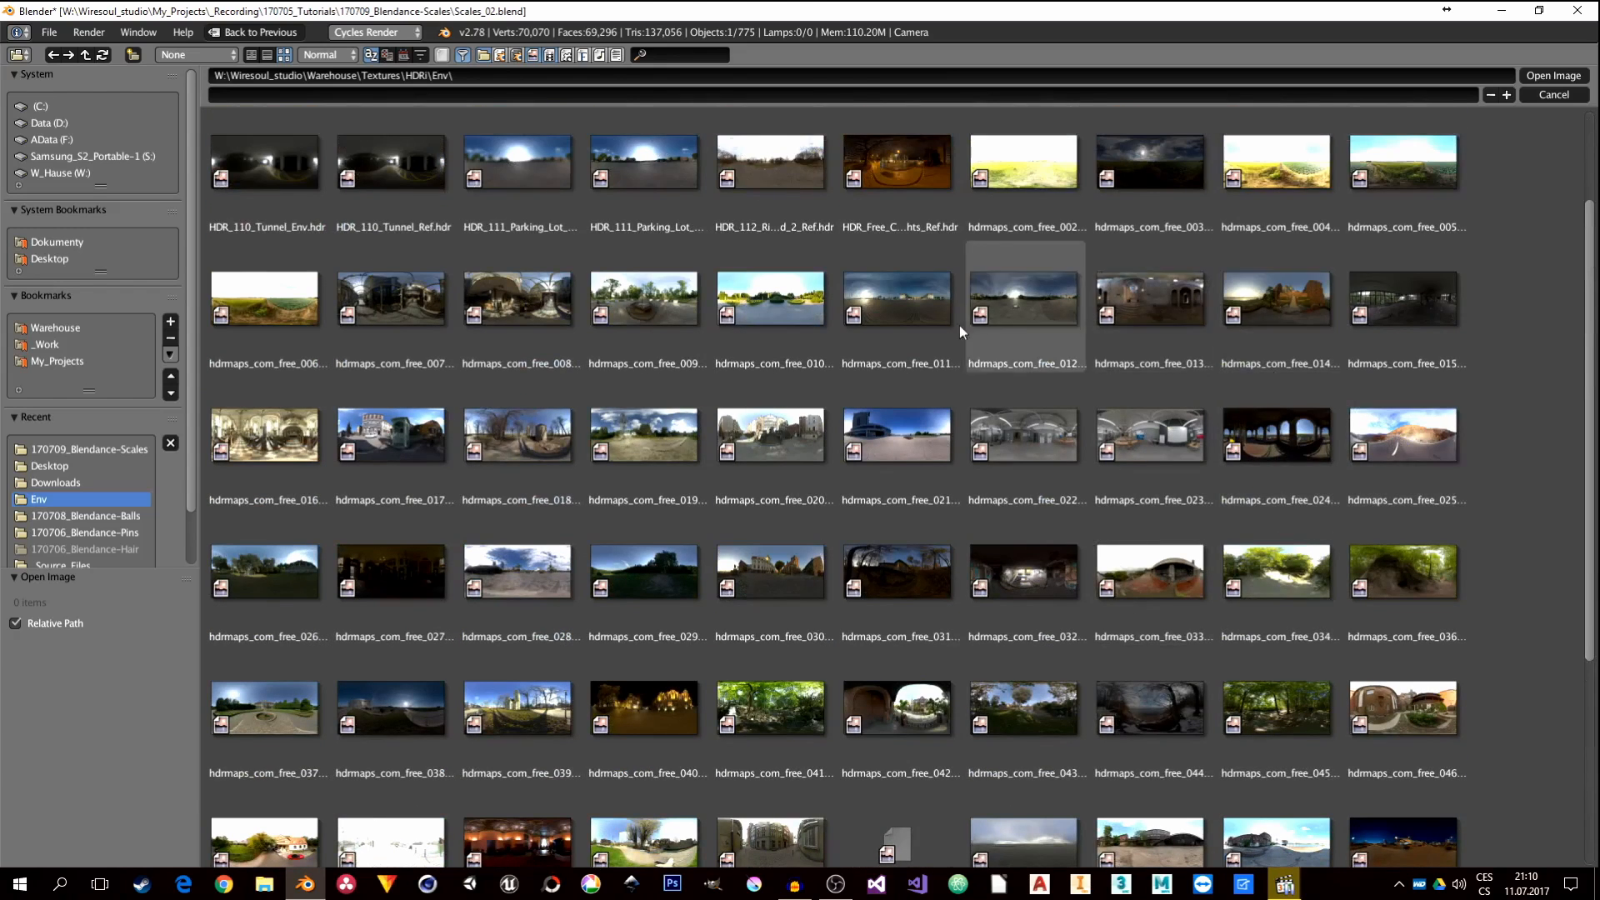
scroll(954, 342, "up", 3)
left_click(763, 591)
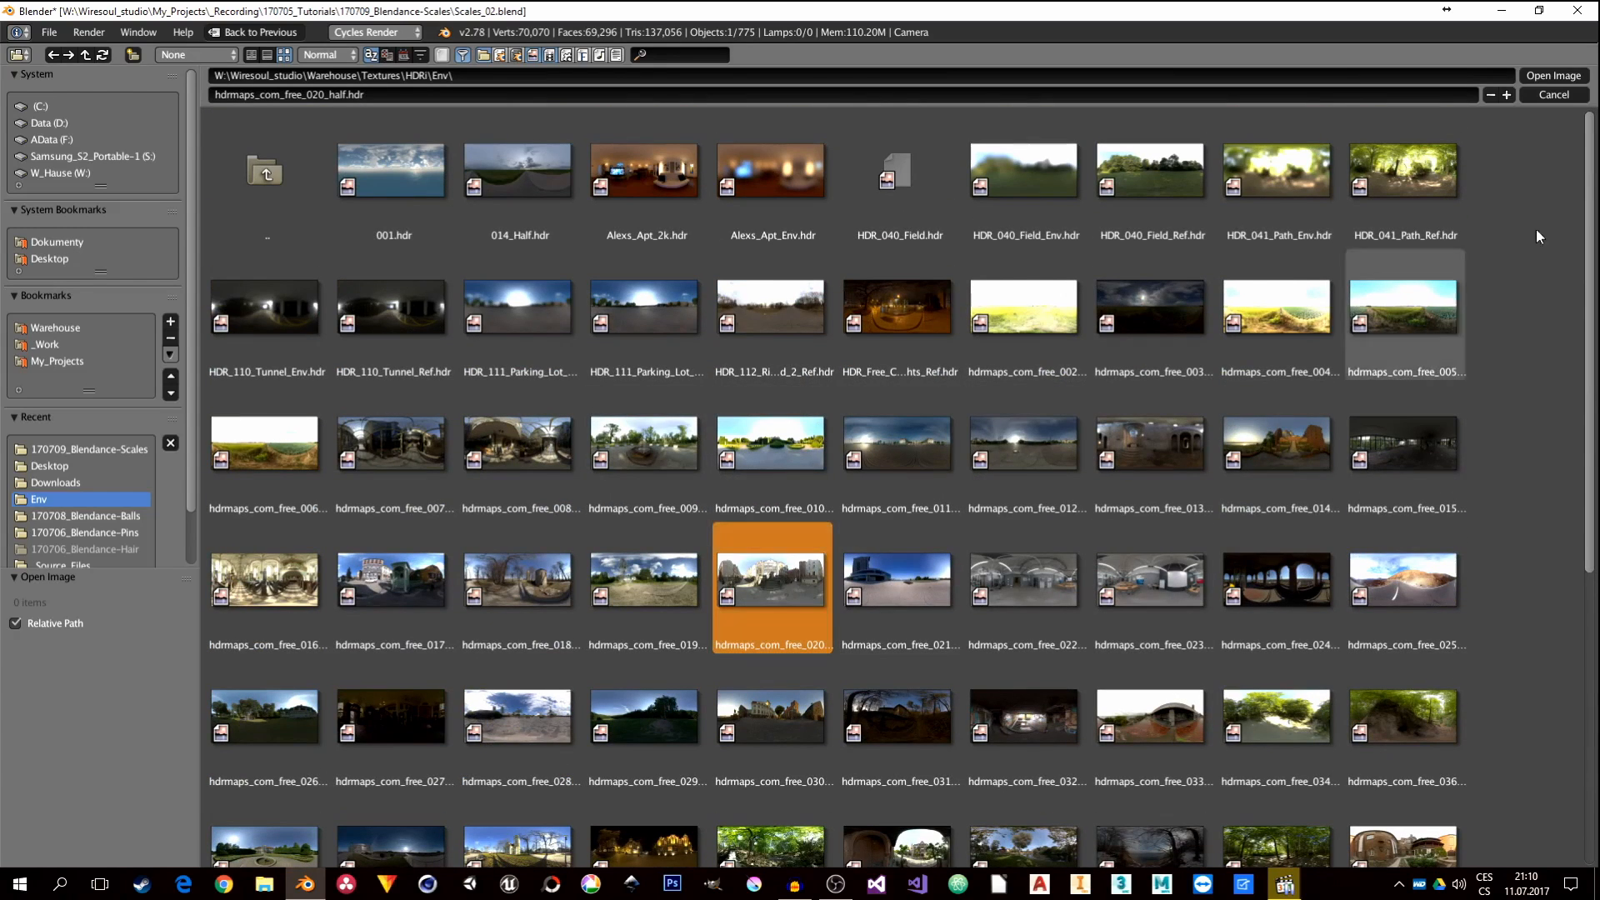
left_click(1554, 75)
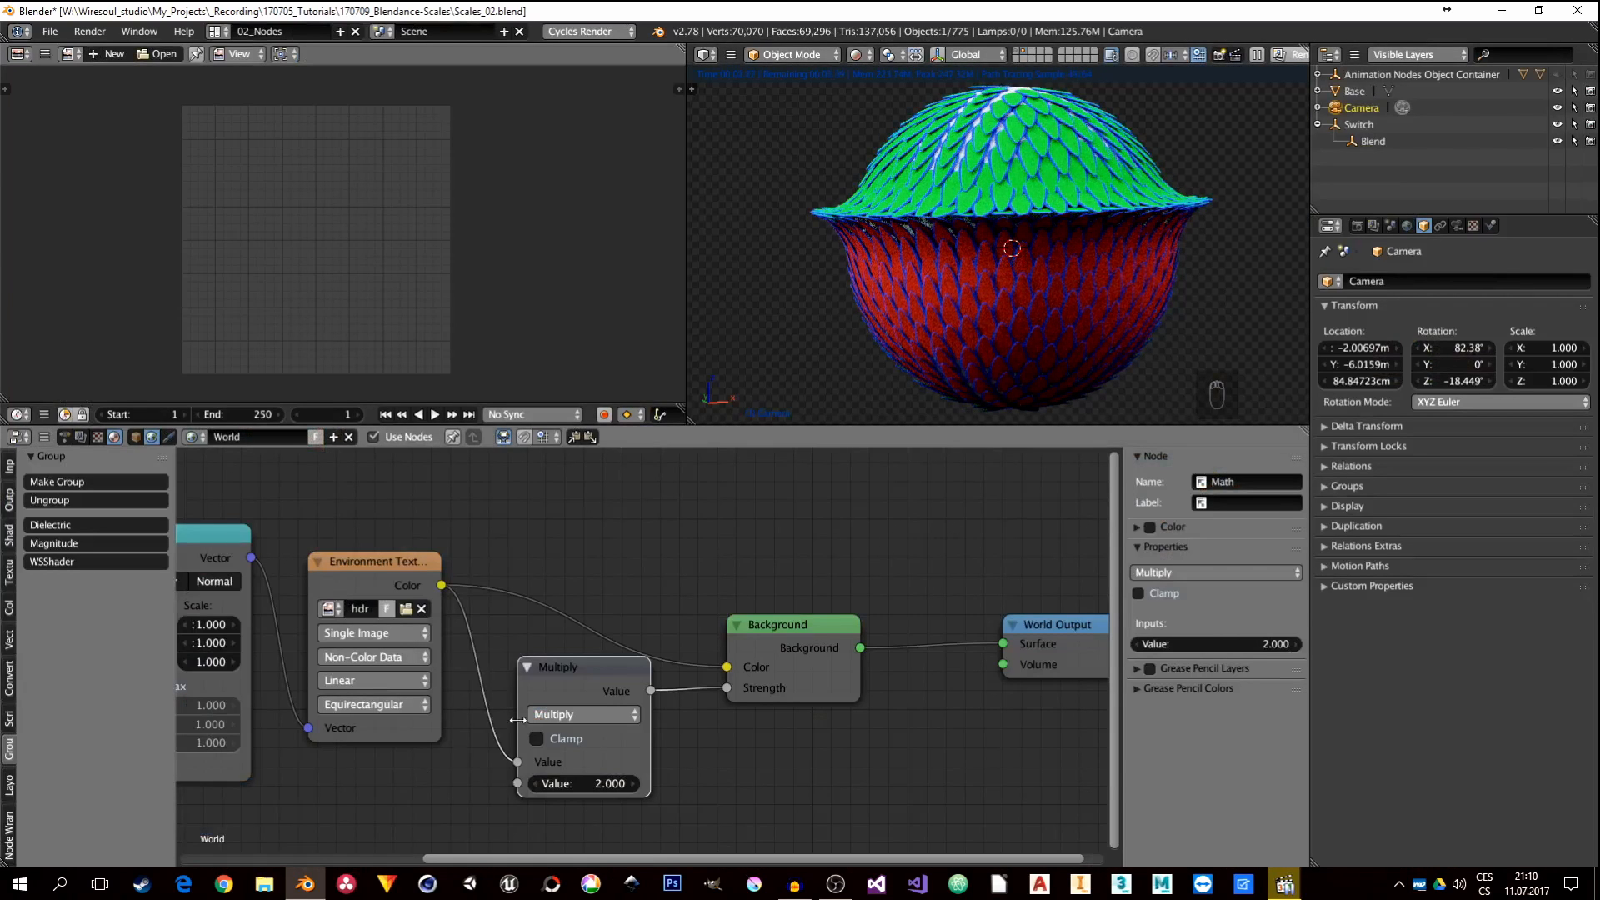
Step: Try hdrmaps_com_free_018_half.hdr as the environment image
left_click(413, 610)
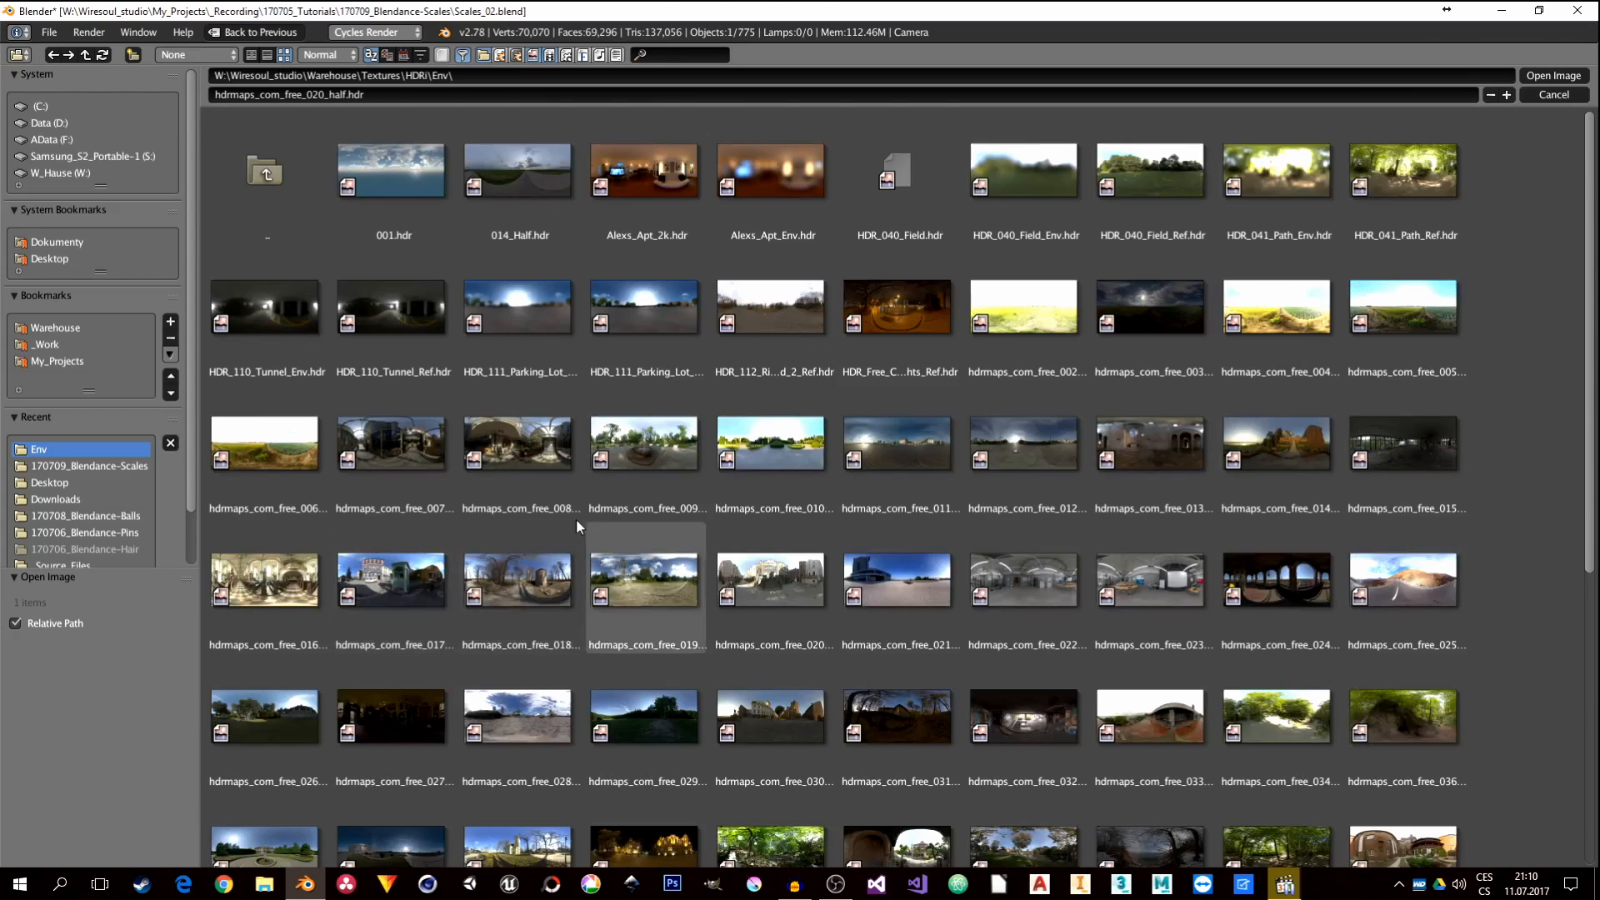
left_click(559, 588)
left_click(1540, 76)
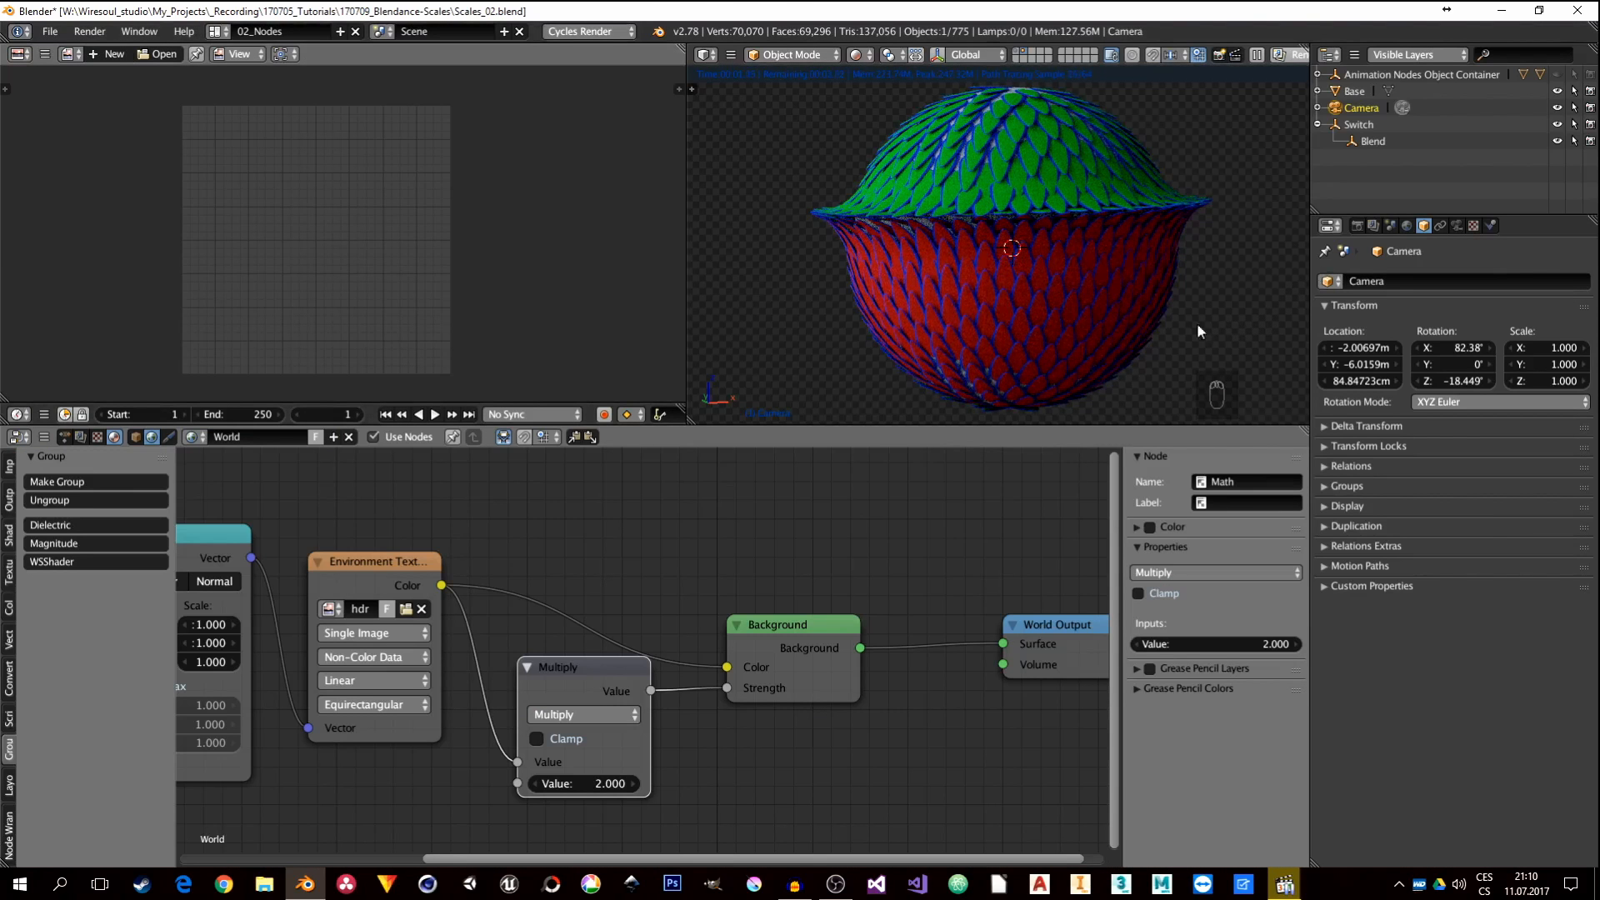
Step: Replace the environment image with hdrmaps_com_free_025_half.hdr and check the lighting on the sphere
left_click(406, 608)
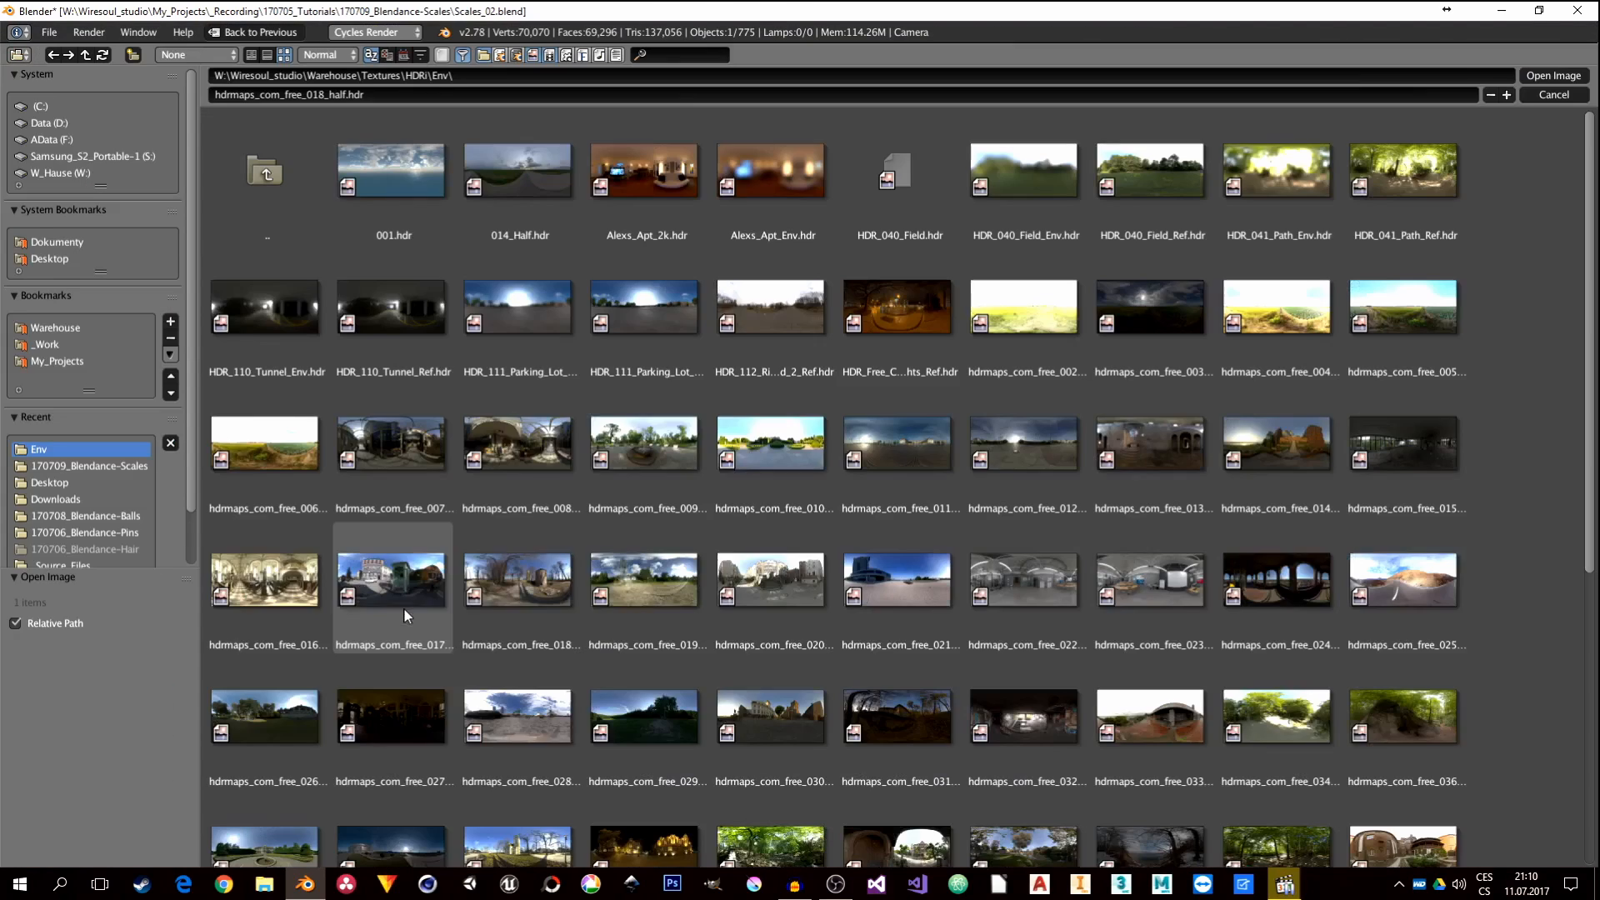
left_click(519, 719)
left_click(1432, 572)
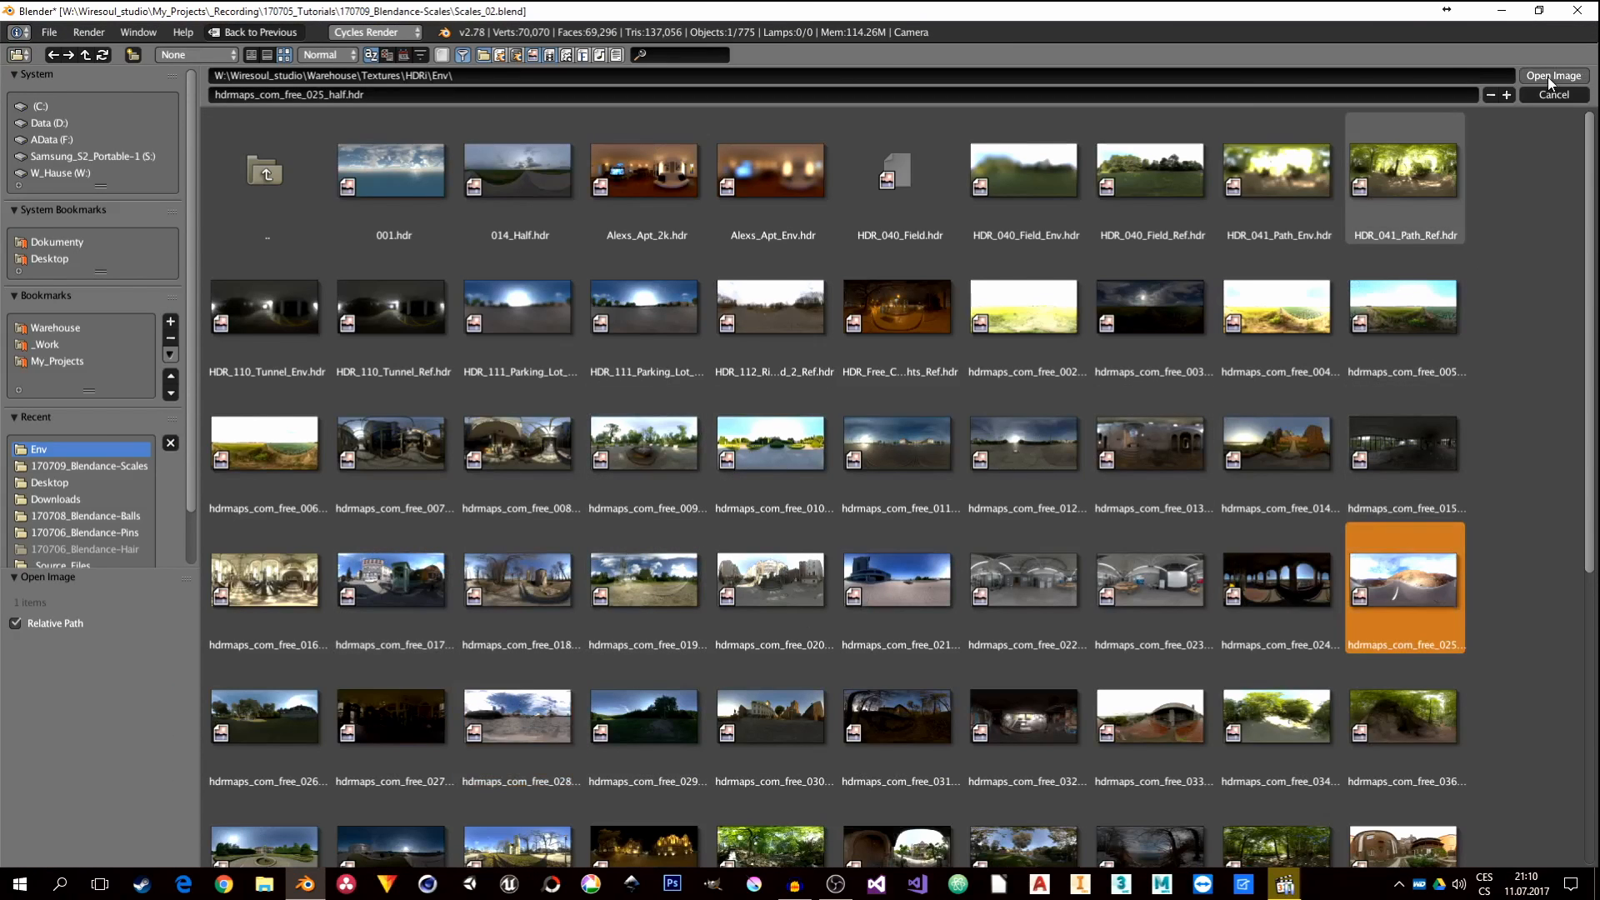
left_click(1553, 75)
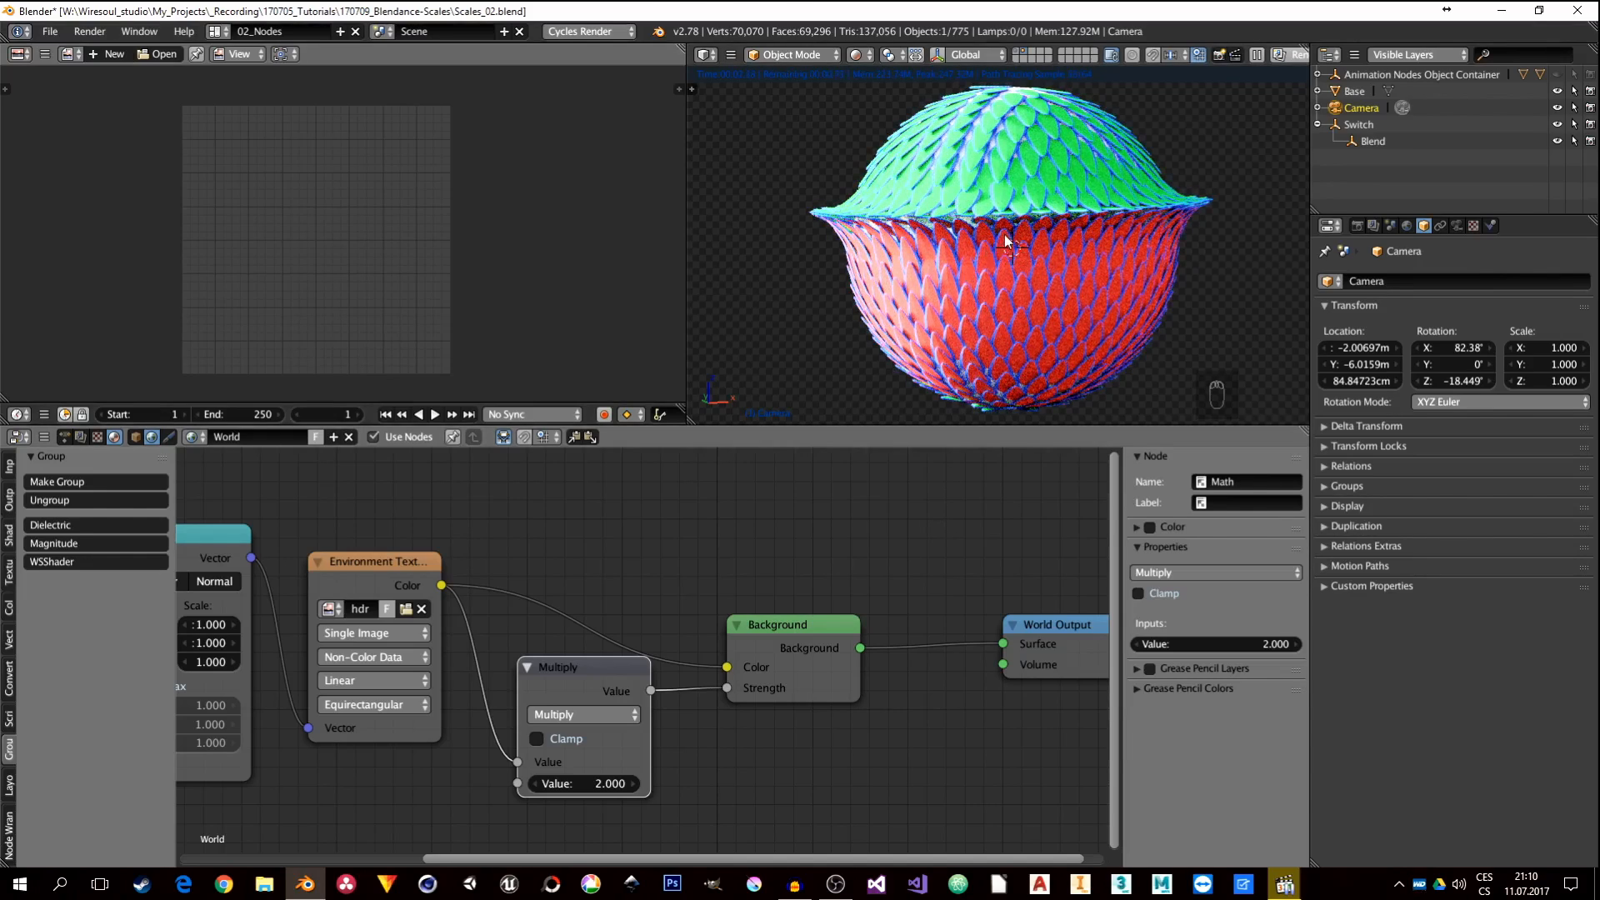
middle_click_drag(1010, 235, 1033, 249, "shift")
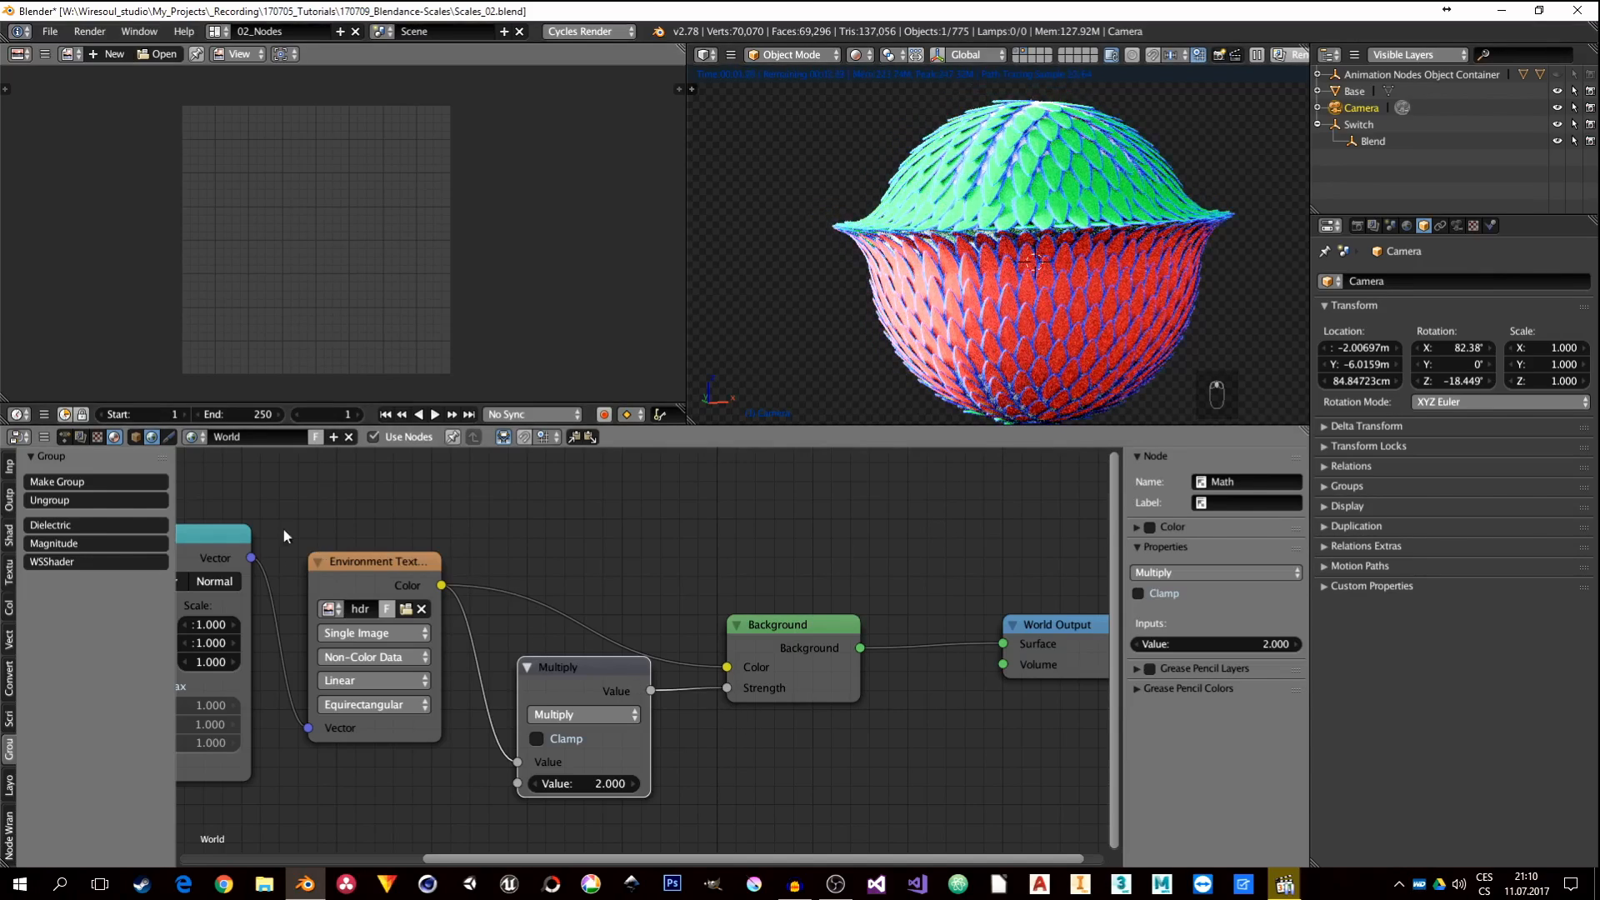
Step: Return to object material nodes, select a scale on the sphere, and delete the Red material's Diffuse BSDF node
left_click(134, 437)
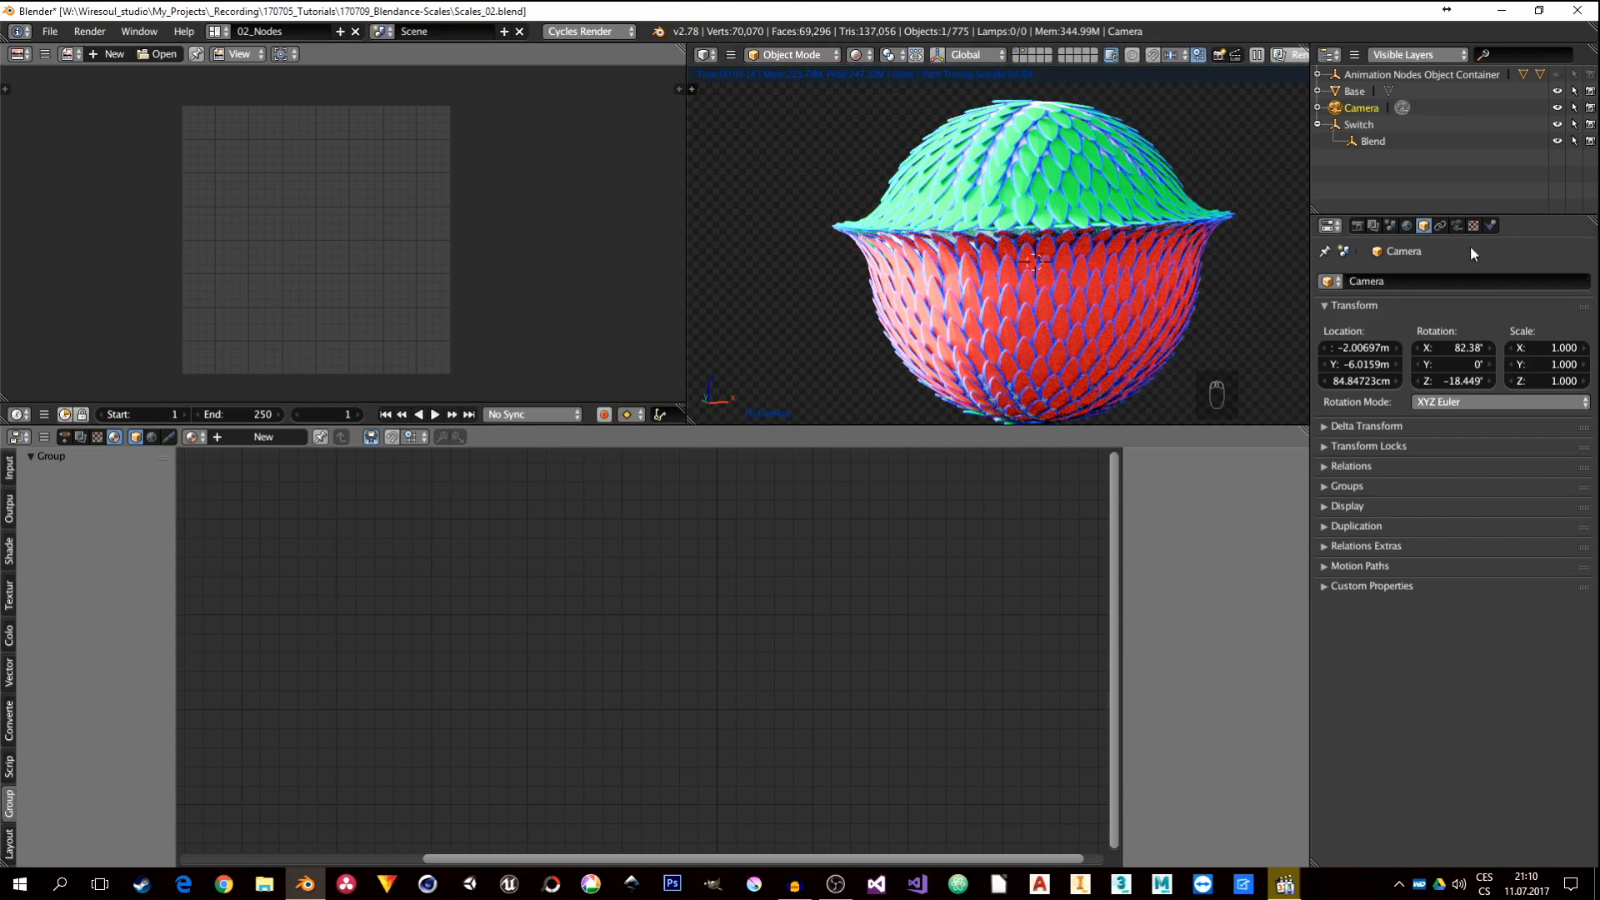
right_click(1063, 246)
middle_click_drag(923, 684, 806, 636)
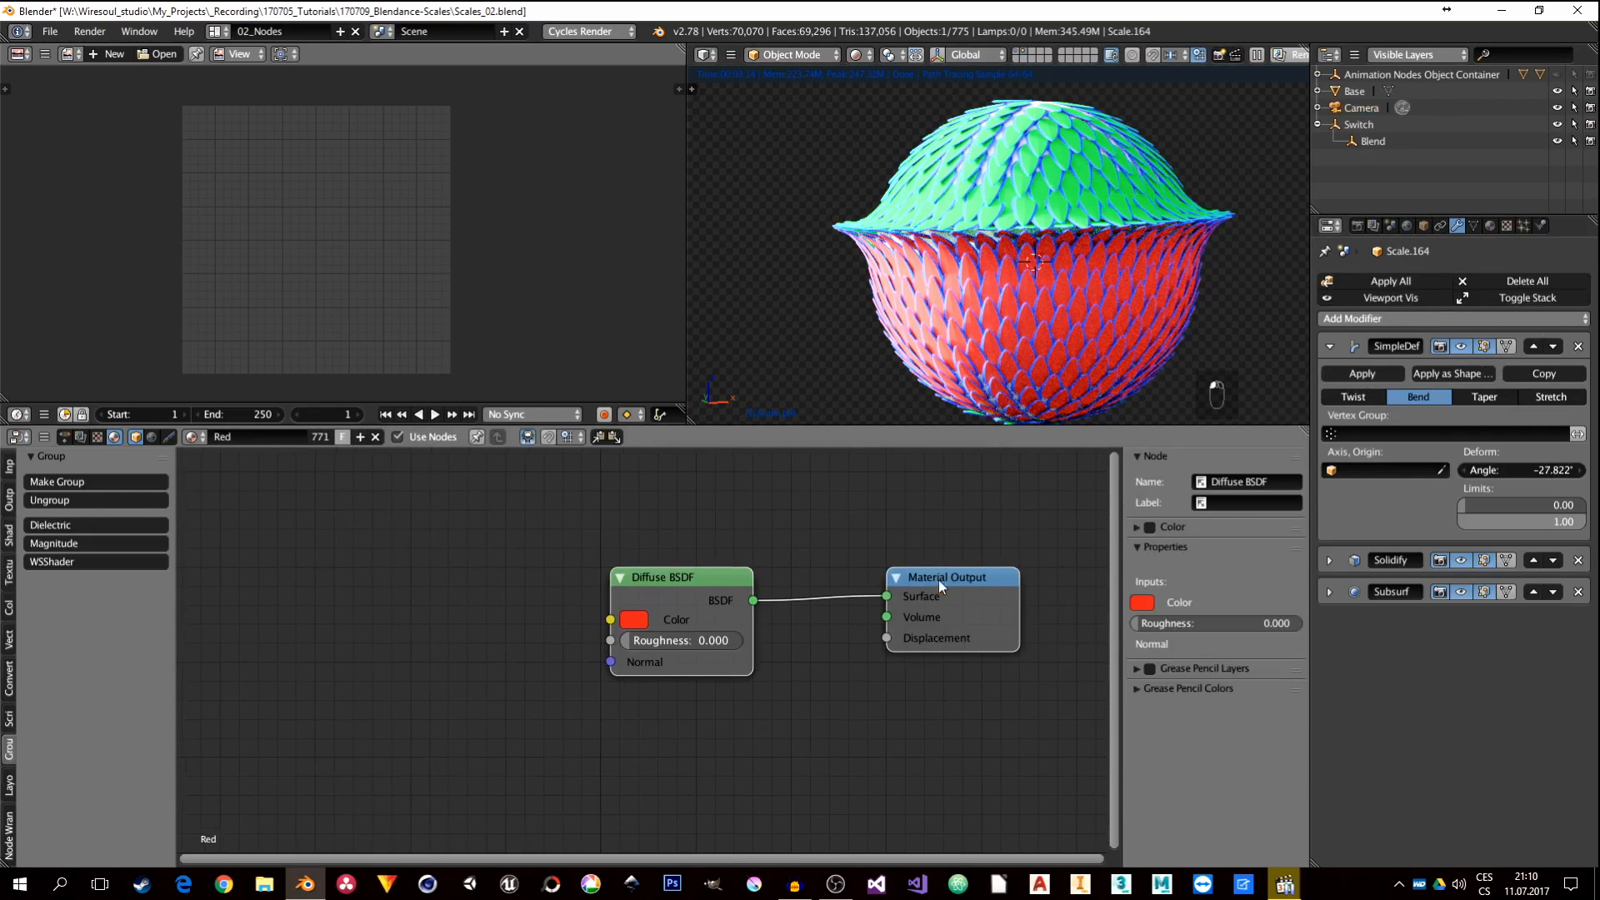
left_click(1491, 225)
left_click(653, 587)
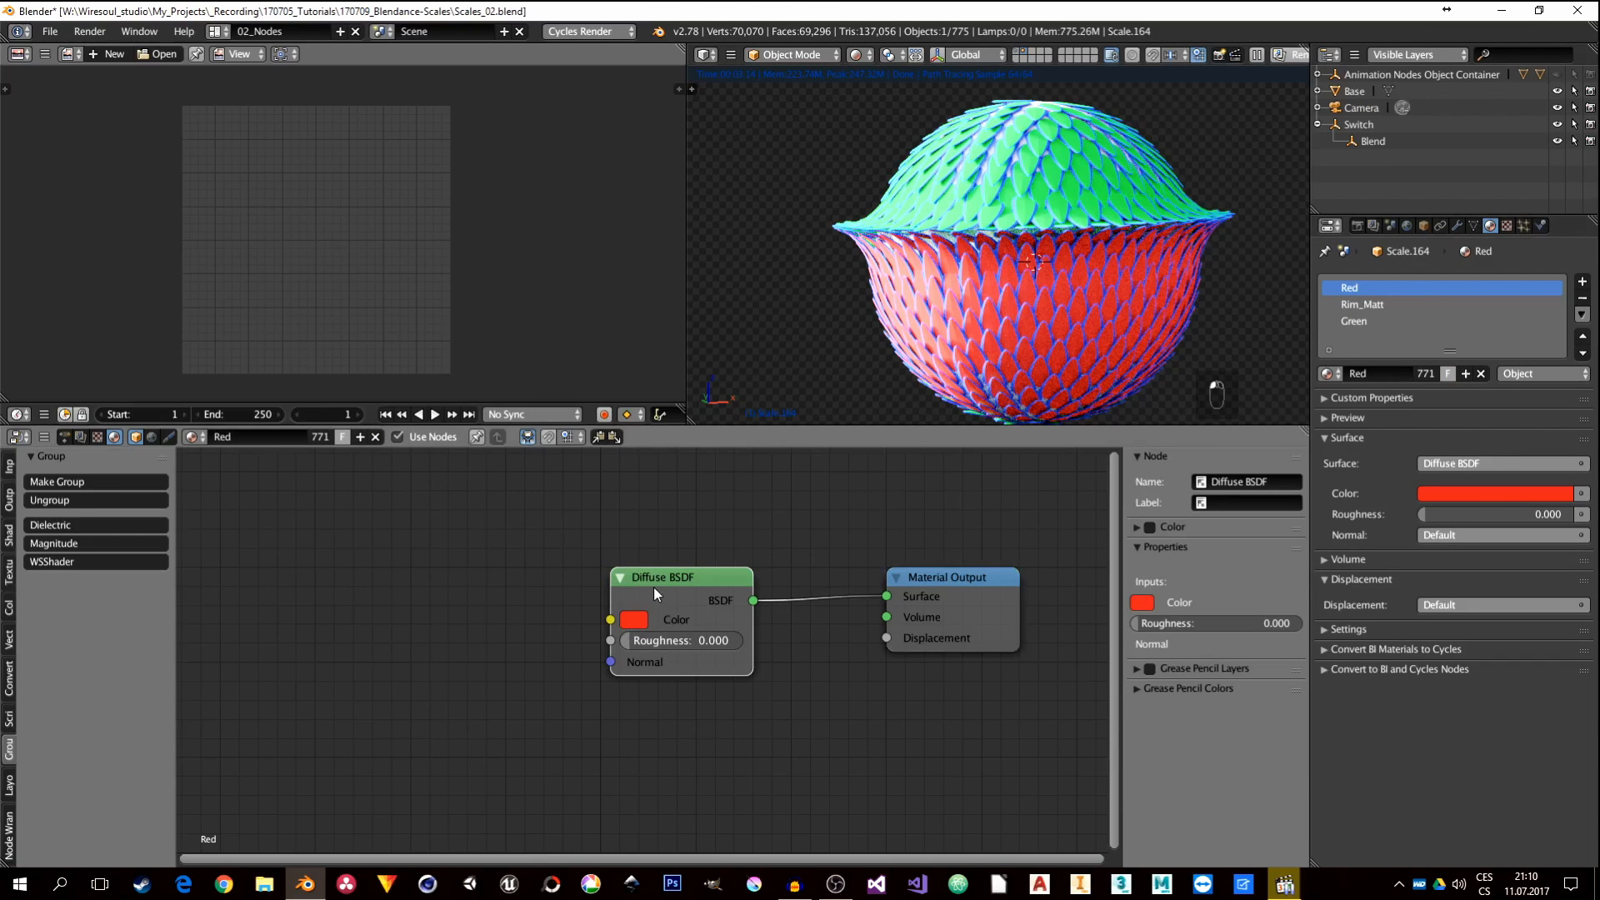
key("x")
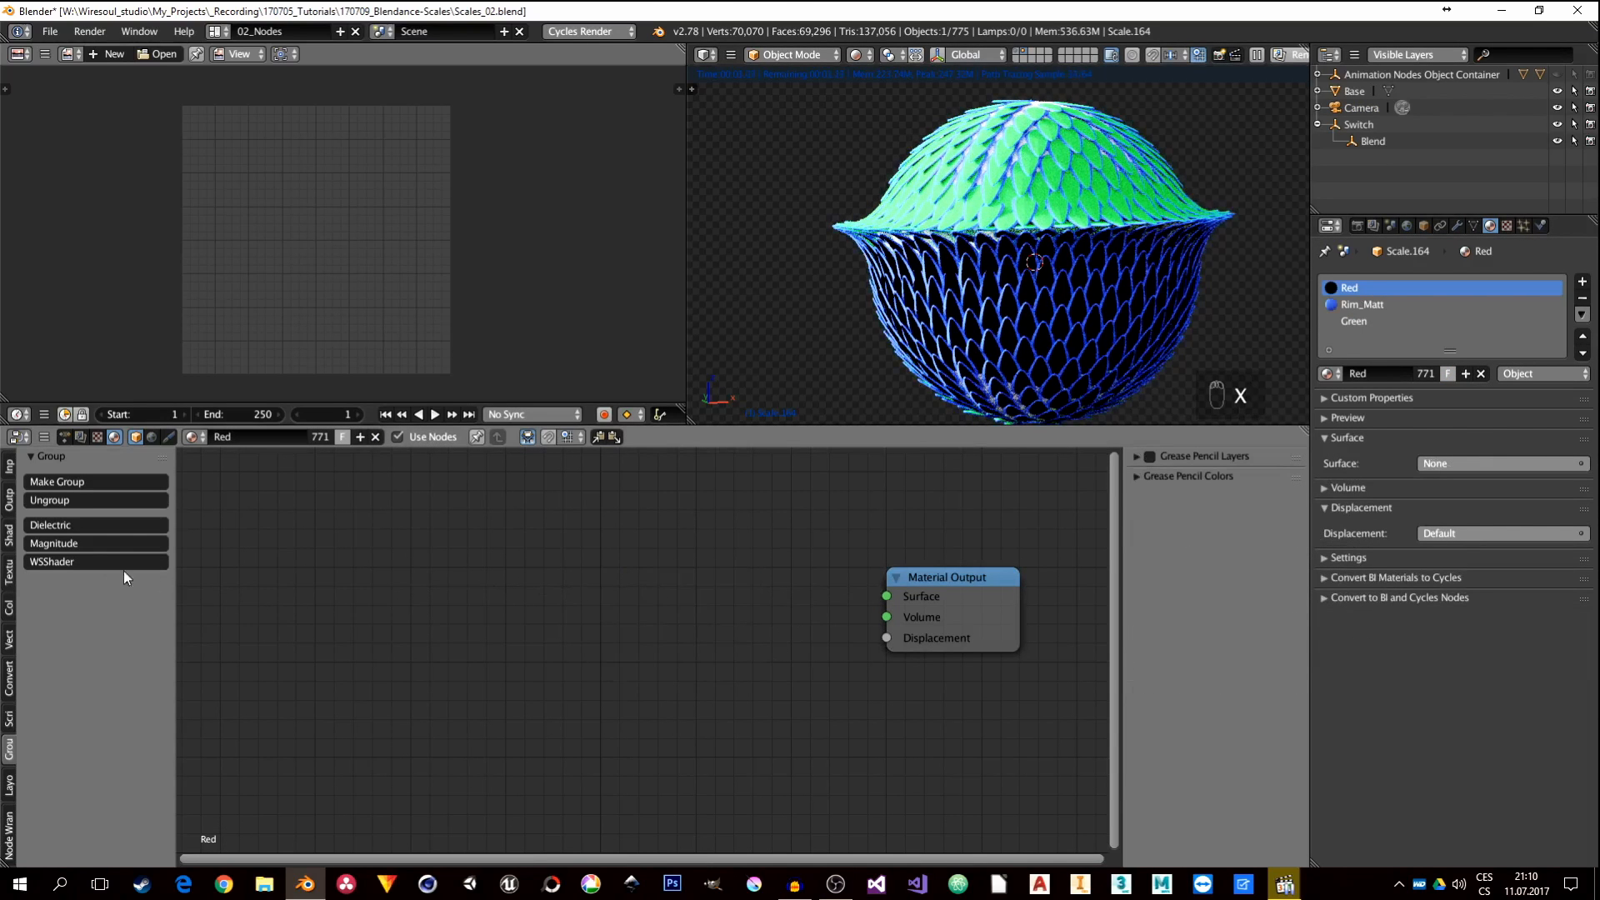
Step: Add the Dielectric node group to the Red material's surface, with a red color and roughness 0.055
left_click(52, 522)
left_click(727, 573)
left_click(784, 593, "ctrl+shift")
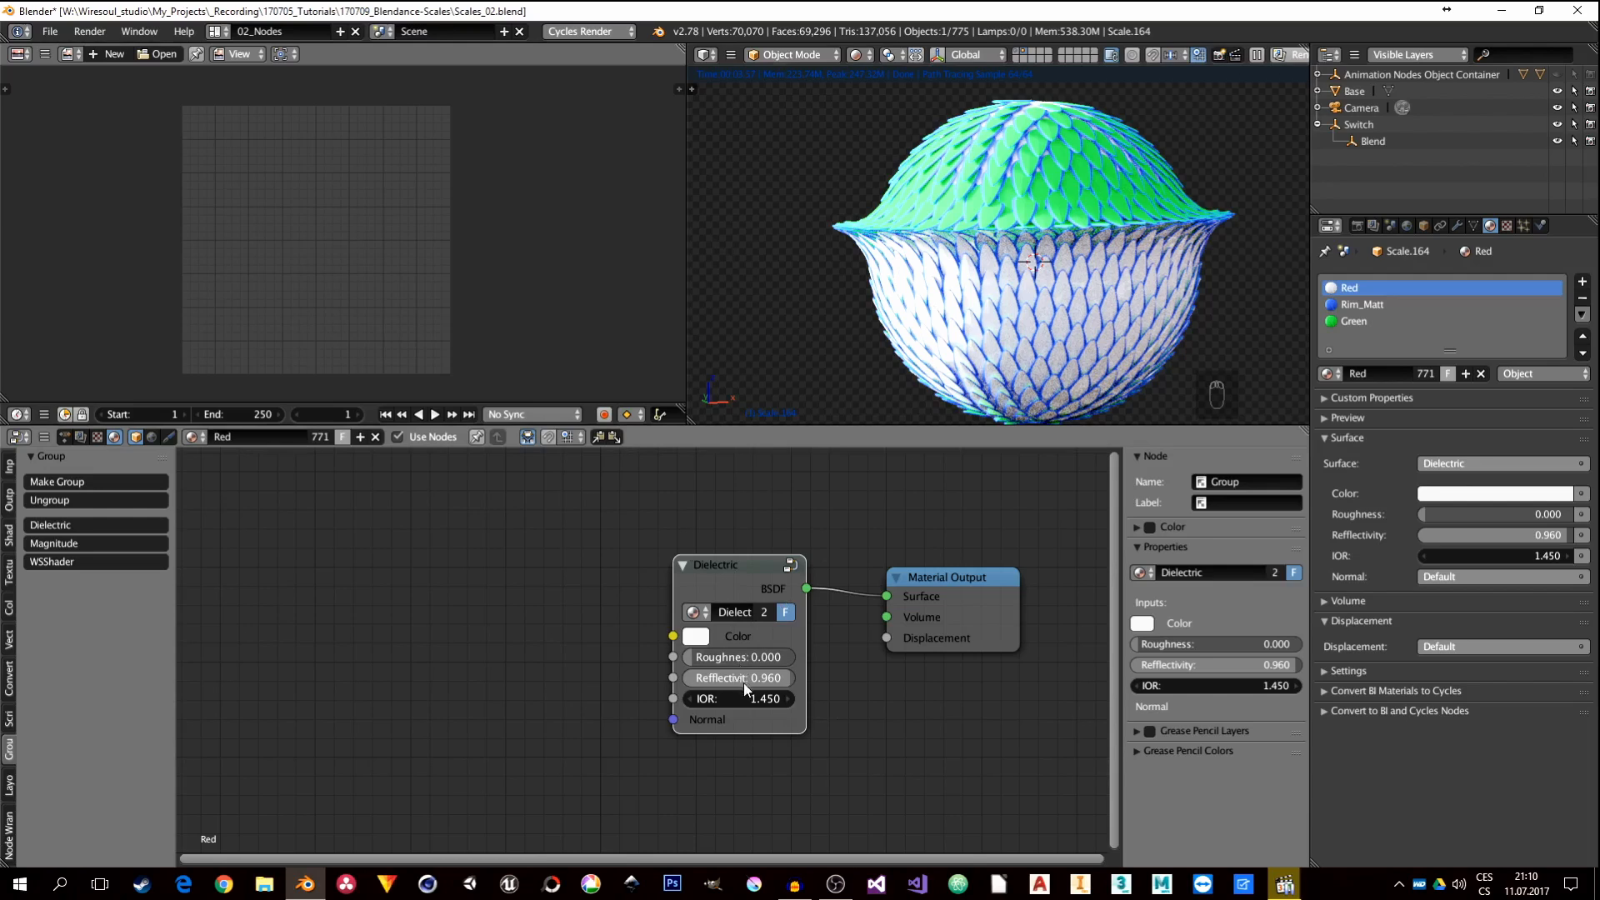
left_click(695, 636)
left_click_drag(727, 482, 757, 498)
left_click_drag(740, 658, 746, 658)
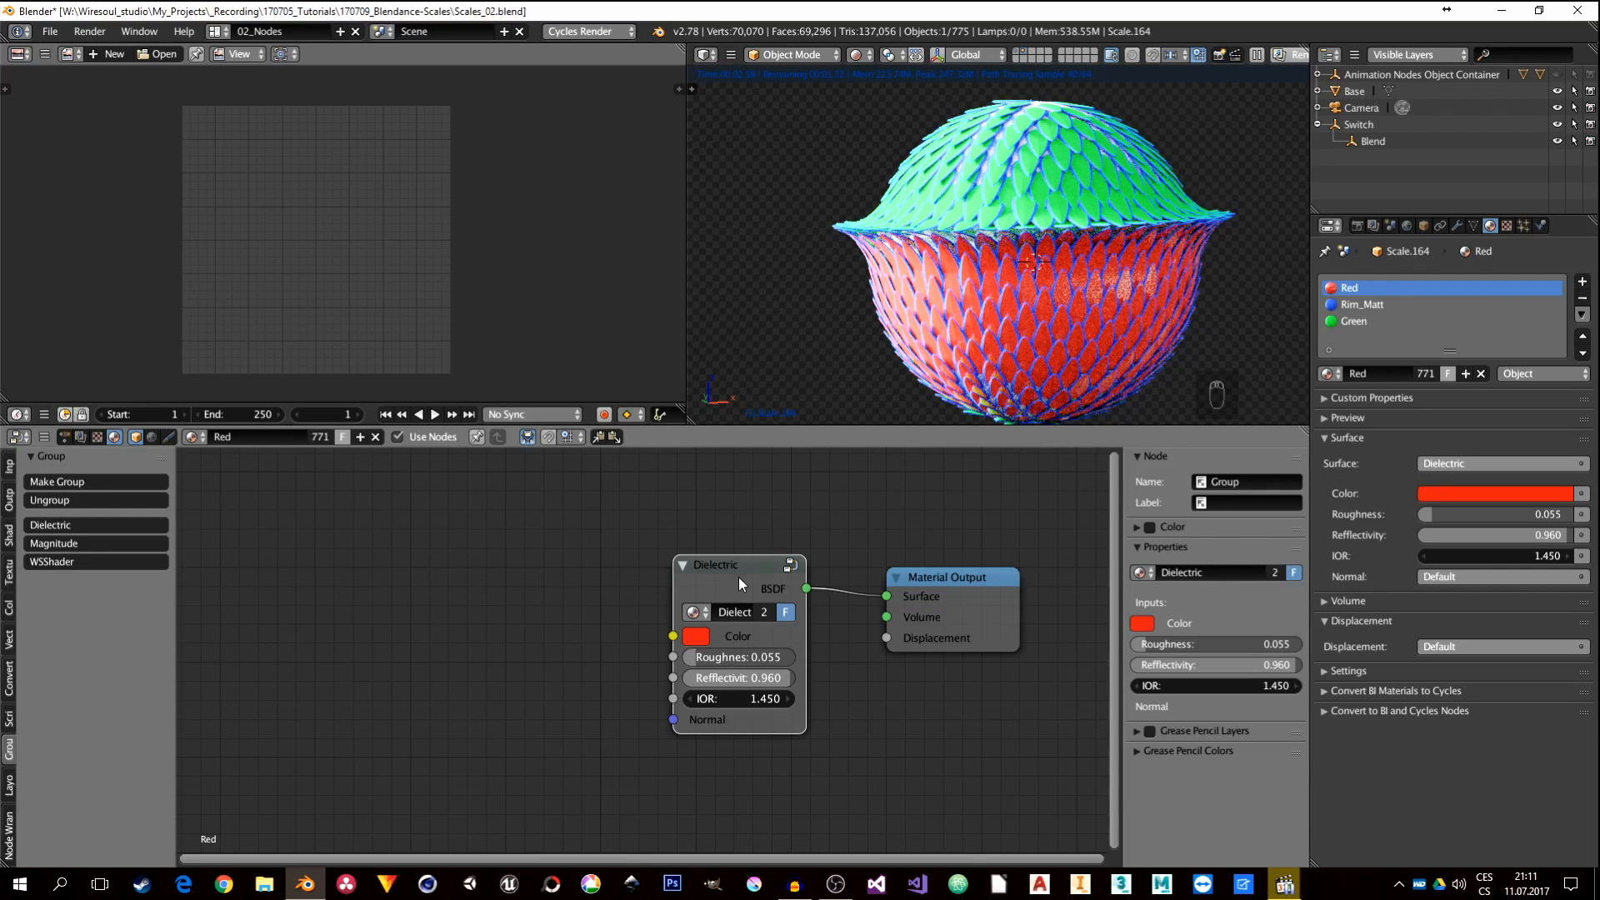
Step: Replace the Green material's Diffuse BSDF with a copy of the Dielectric node connected to Surface, and color it green
key("ctrl+c")
left_click_drag(722, 586, 713, 599)
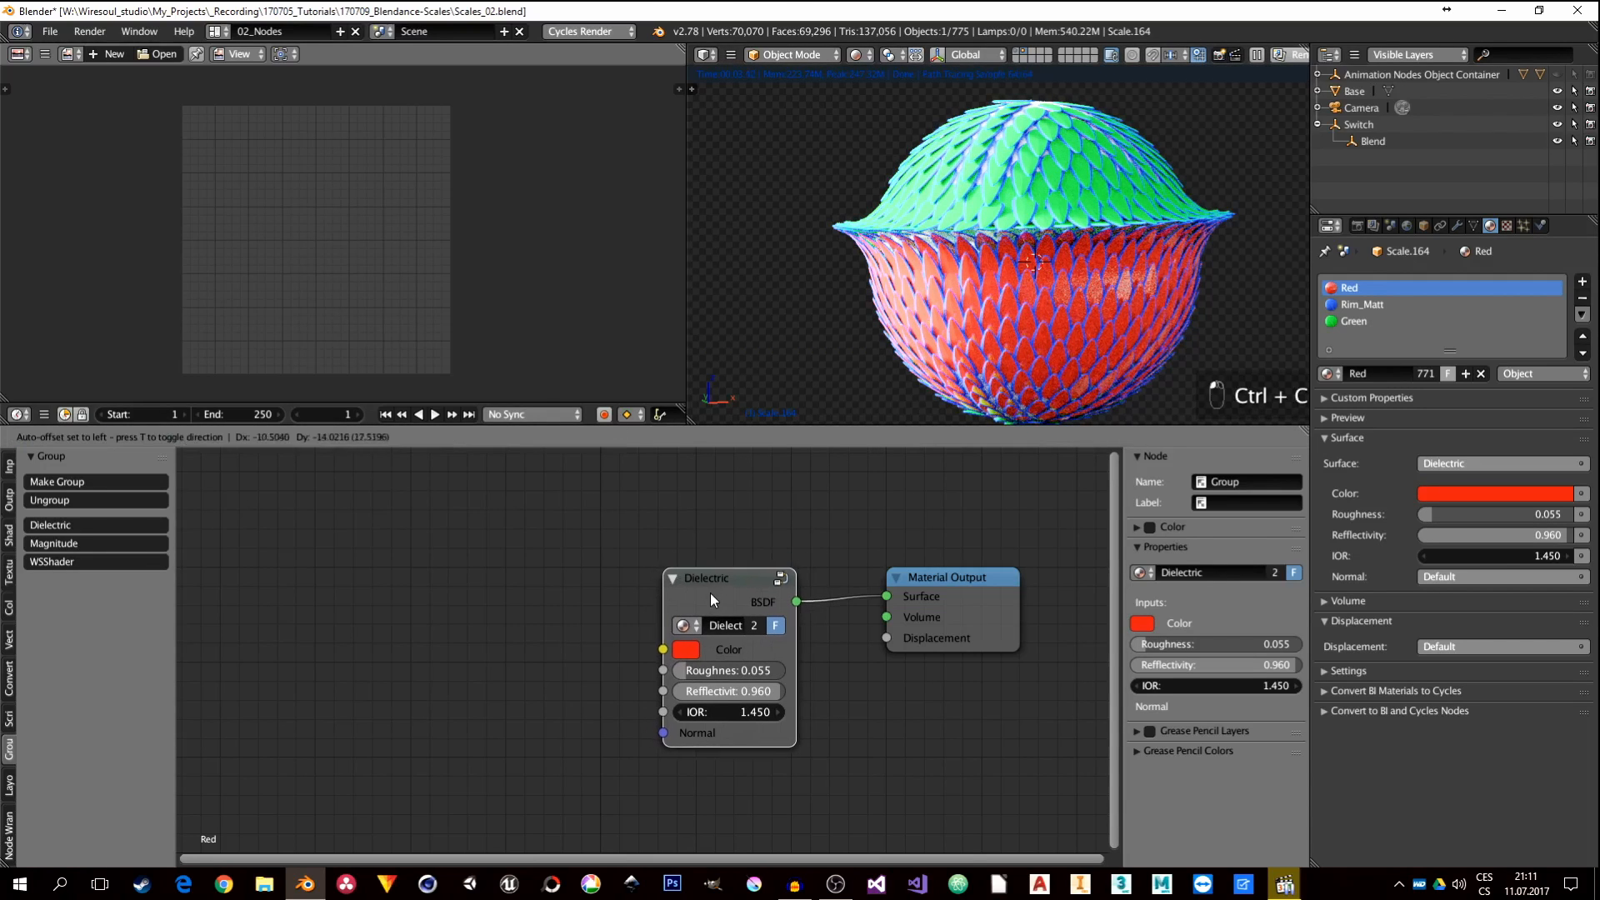
left_click(1351, 322)
left_click(667, 579)
key("x")
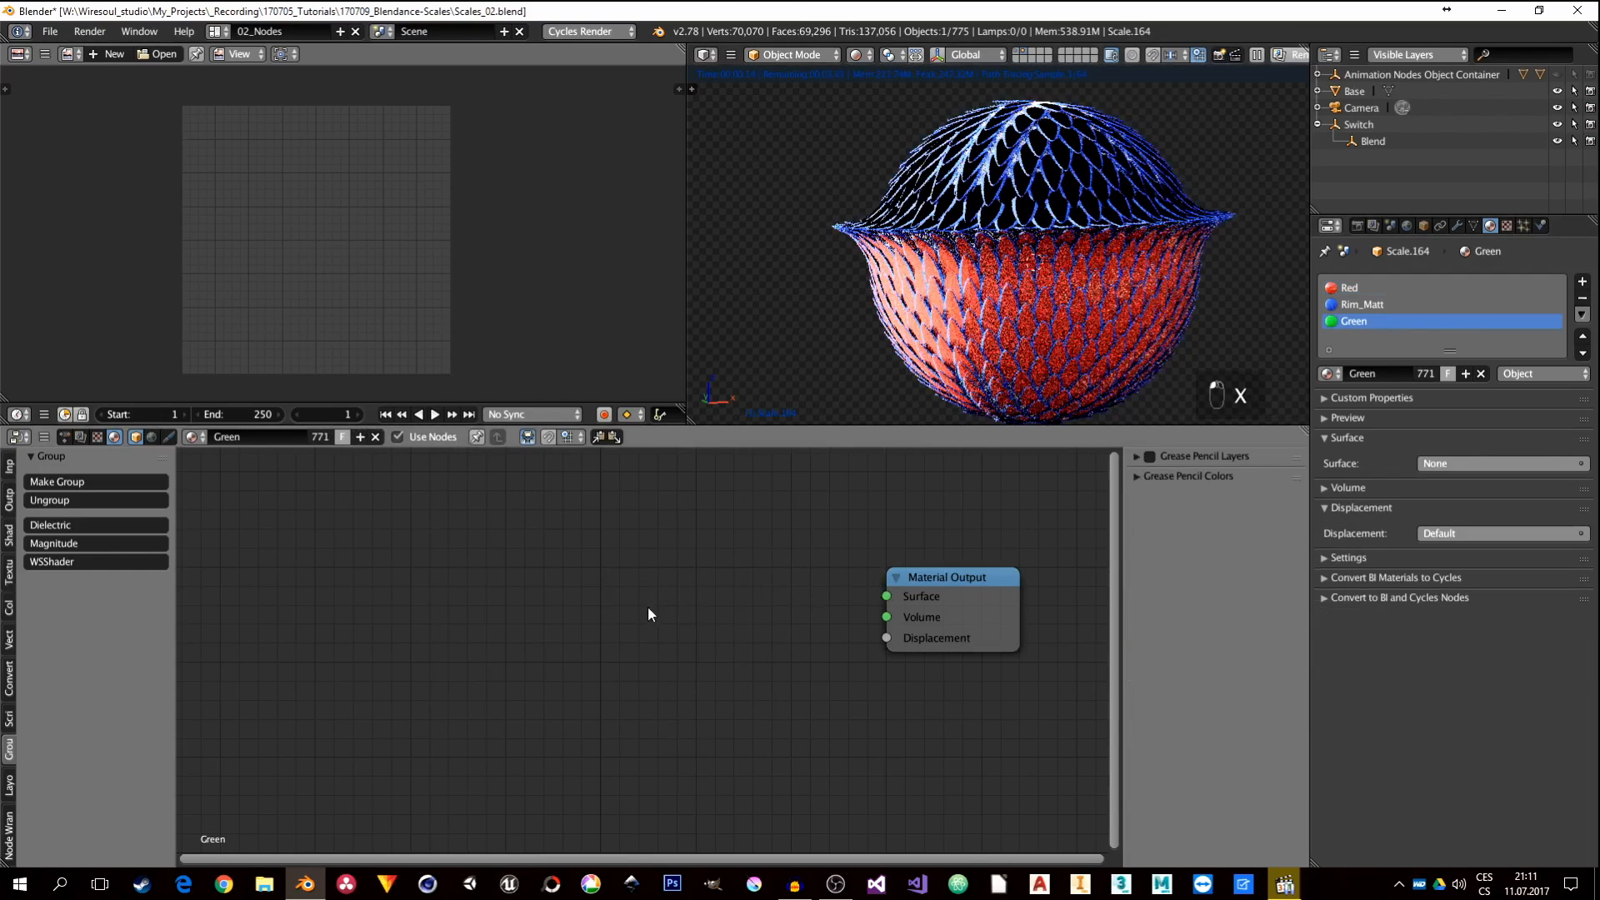
key("ctrl+v")
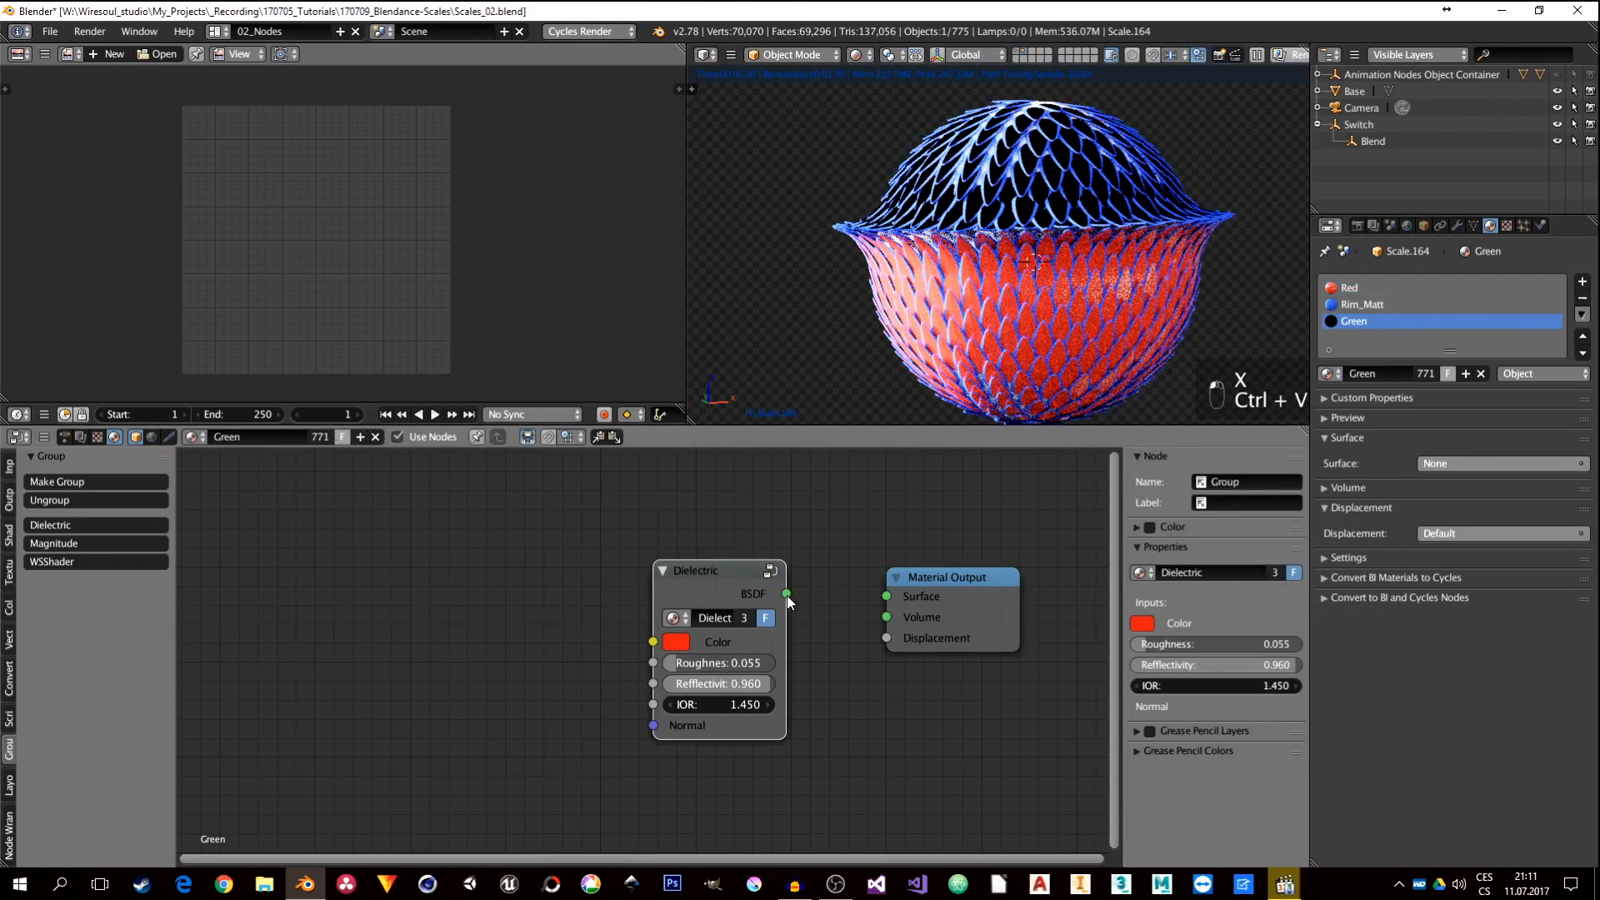
left_click_drag(787, 593, 886, 595)
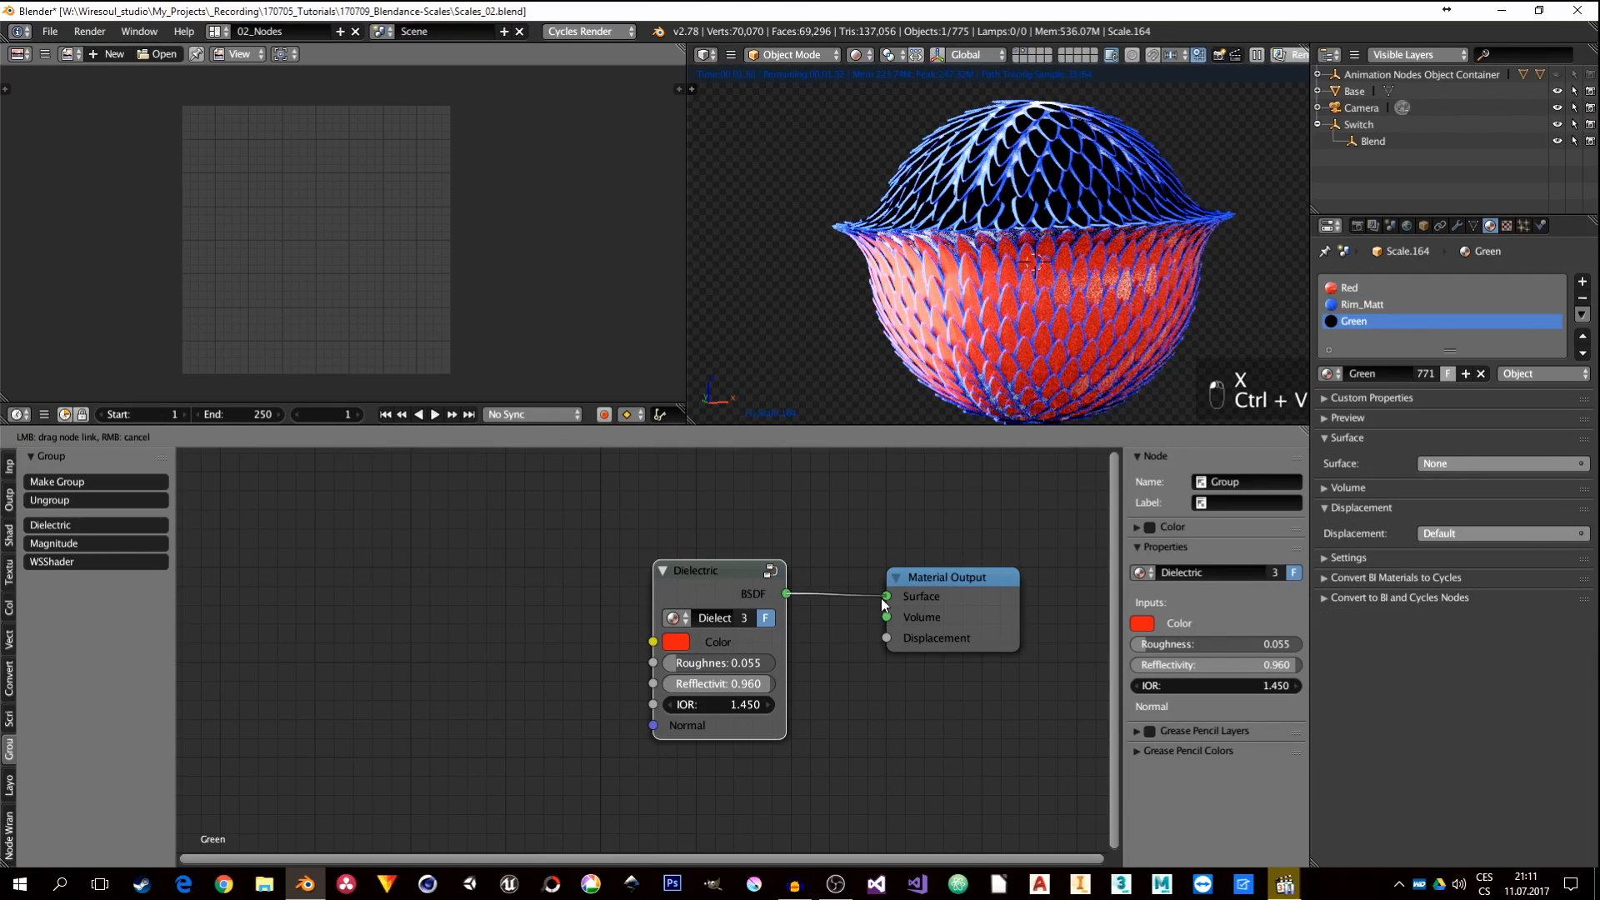
left_click(675, 644)
left_click_drag(724, 436, 696, 412)
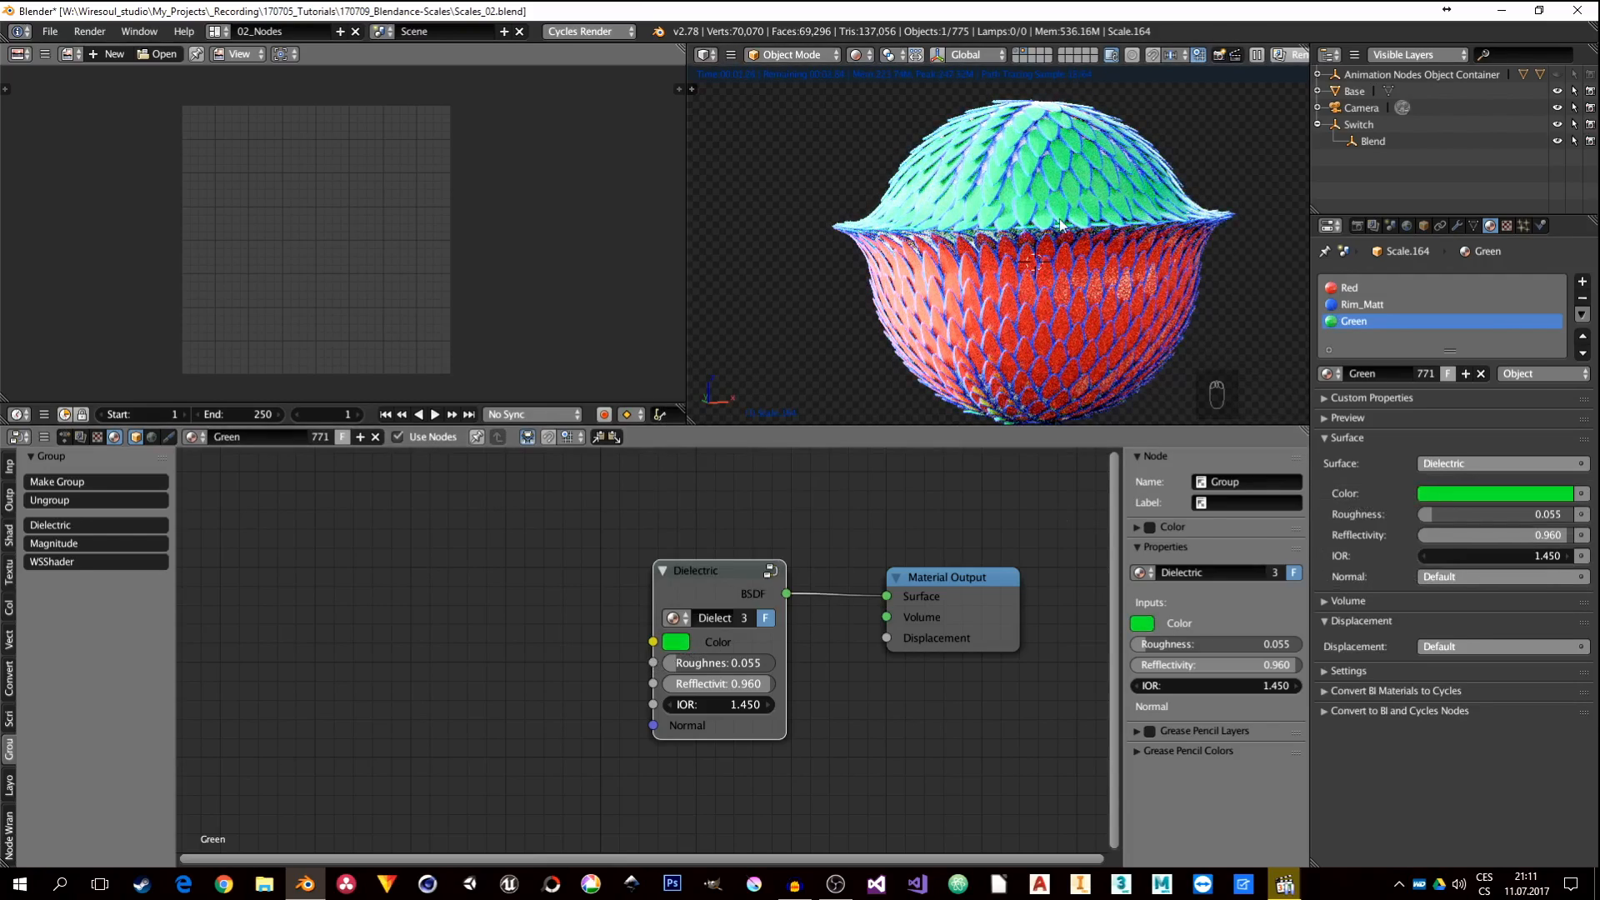
Step: Replace the Rim_Matt material's Diffuse BSDF with a copy of the Dielectric node connected to the output's Surface
left_click(1375, 305)
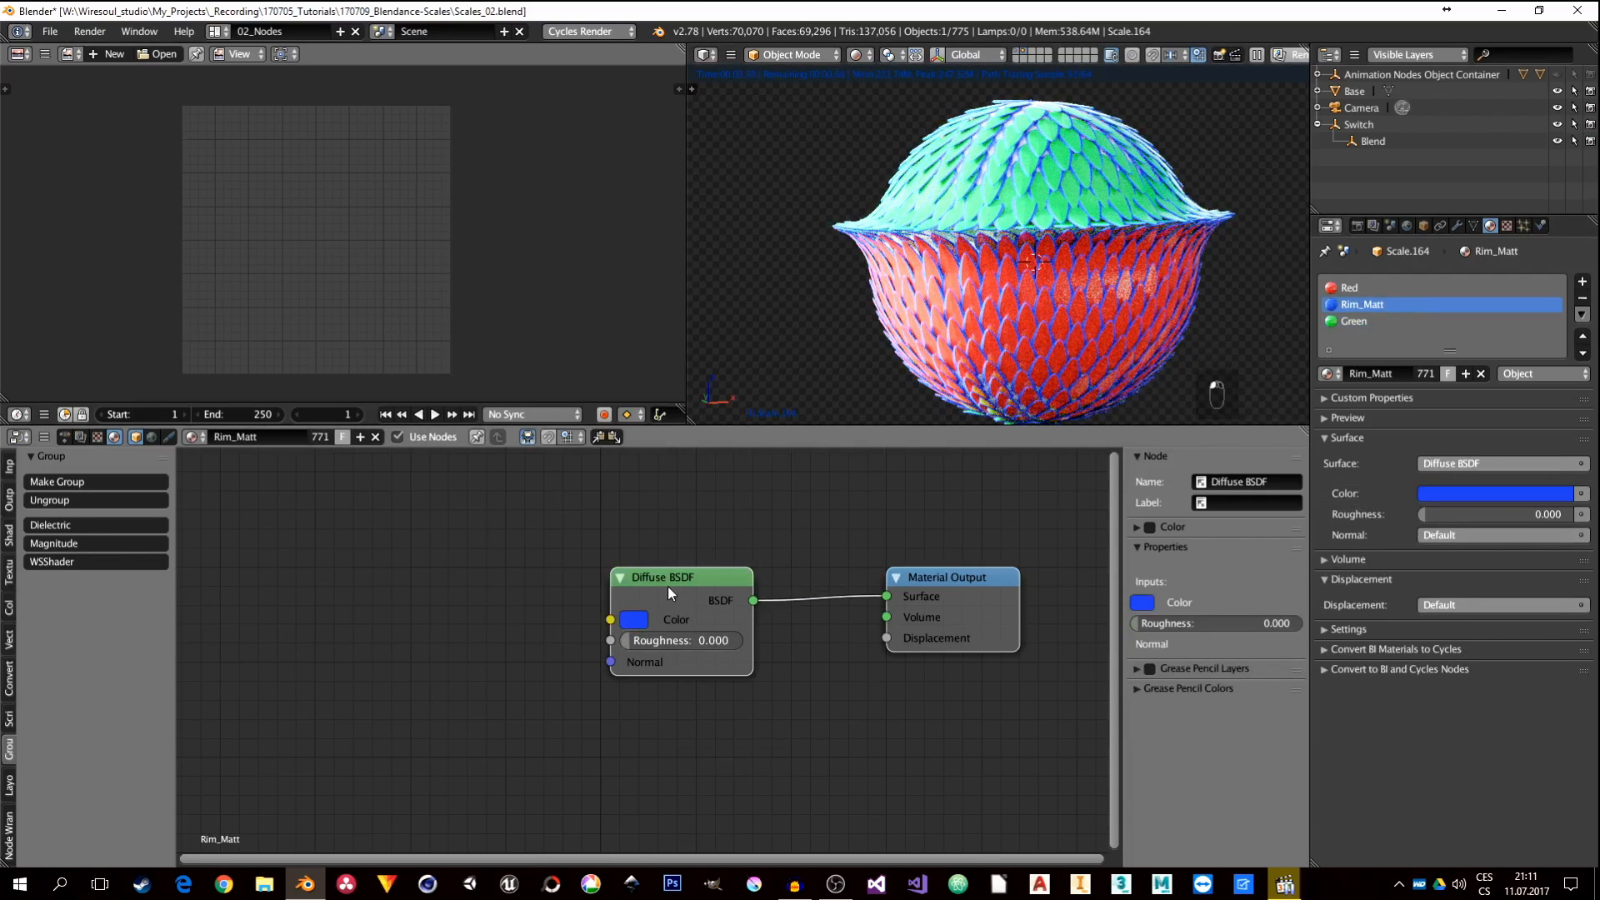
key("x")
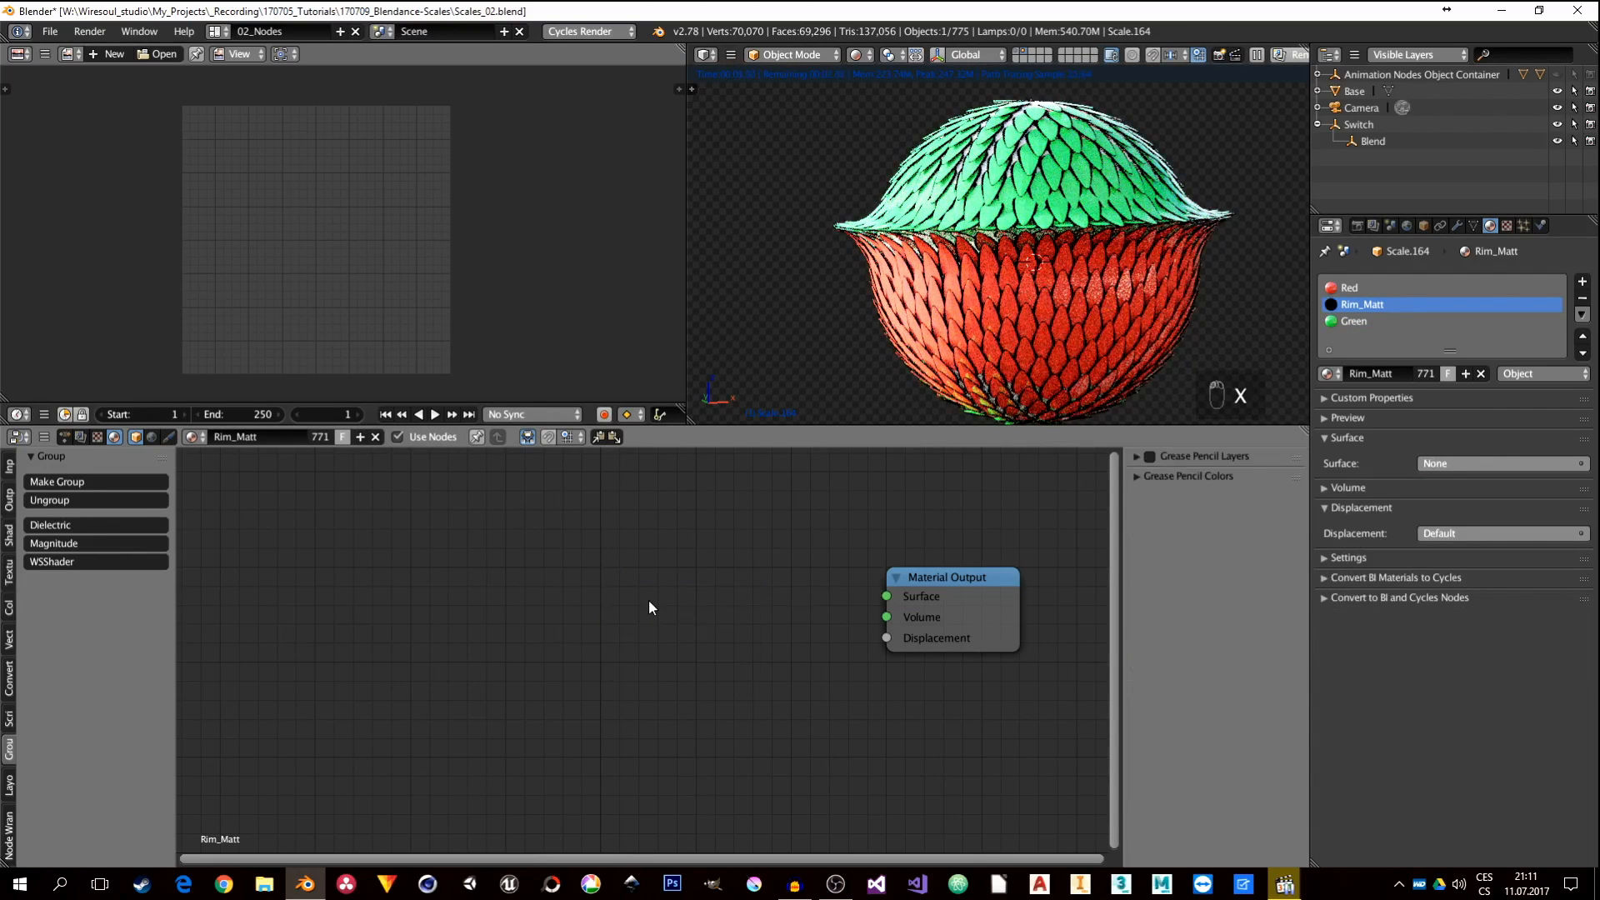
key("ctrl+v")
left_click_drag(806, 588, 887, 597)
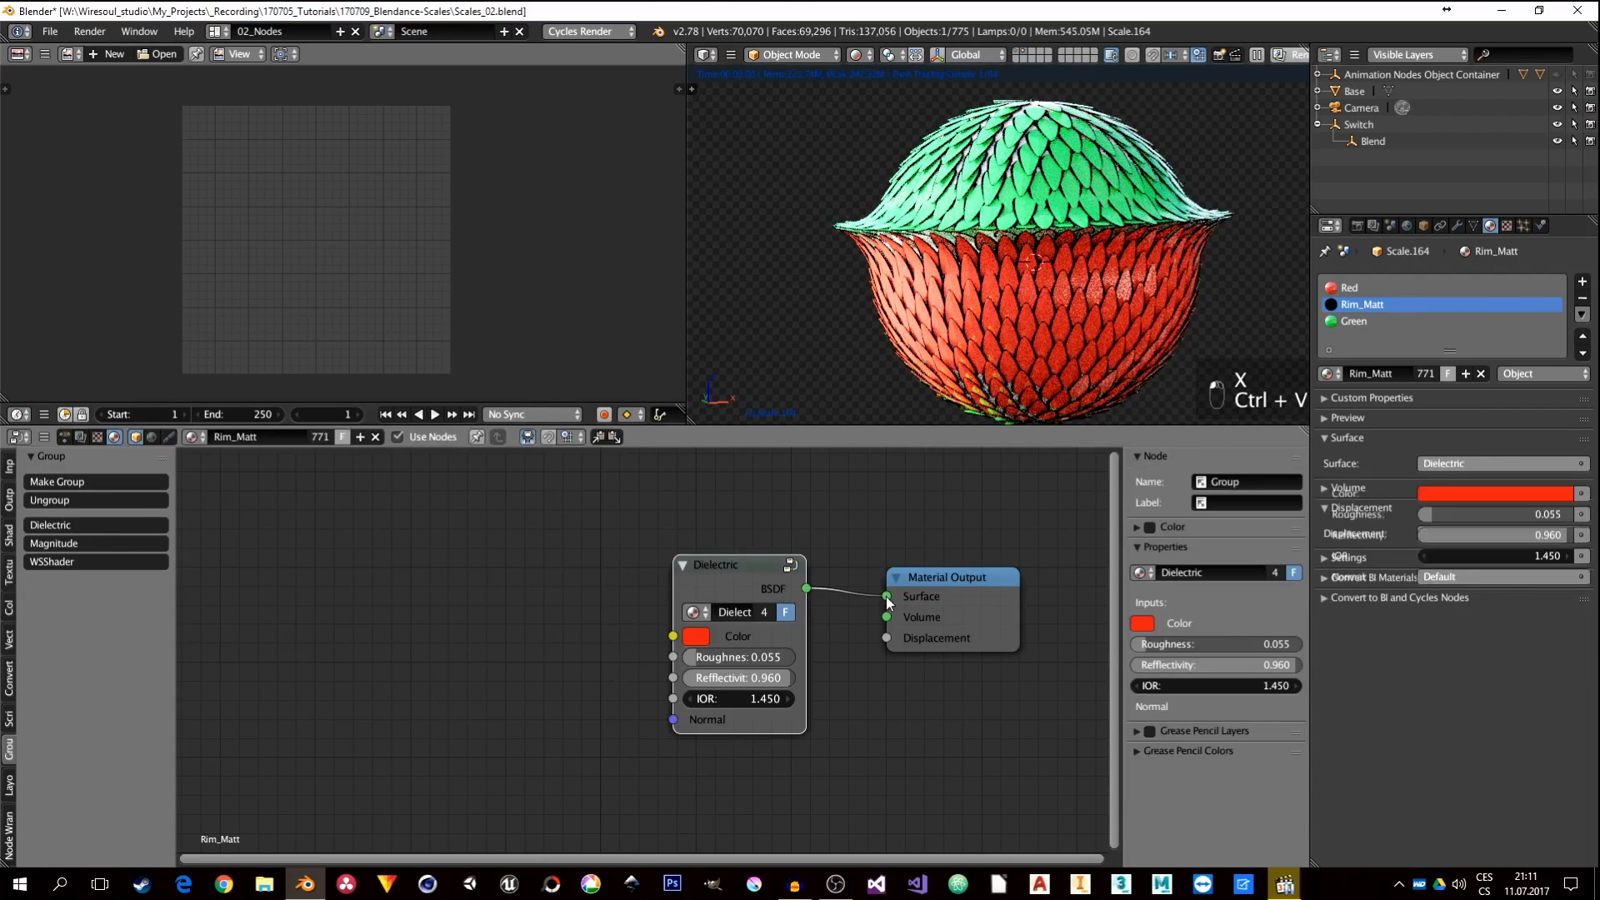
middle_click_drag(828, 650, 882, 654)
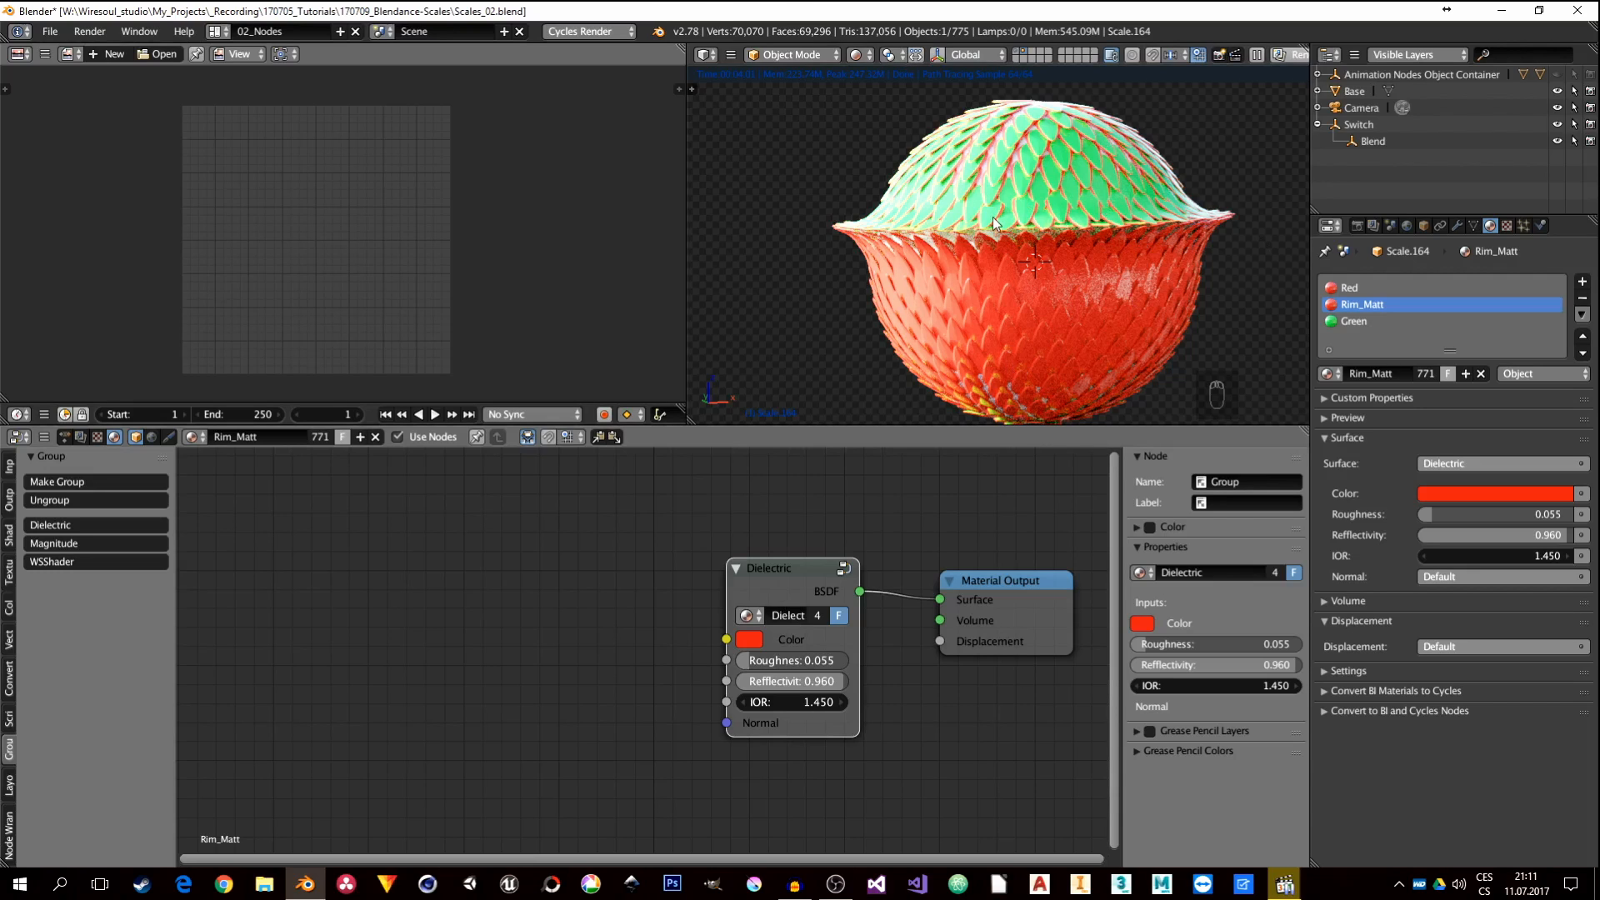
middle_click_drag(712, 608, 787, 623)
scroll(787, 623, "down", 1)
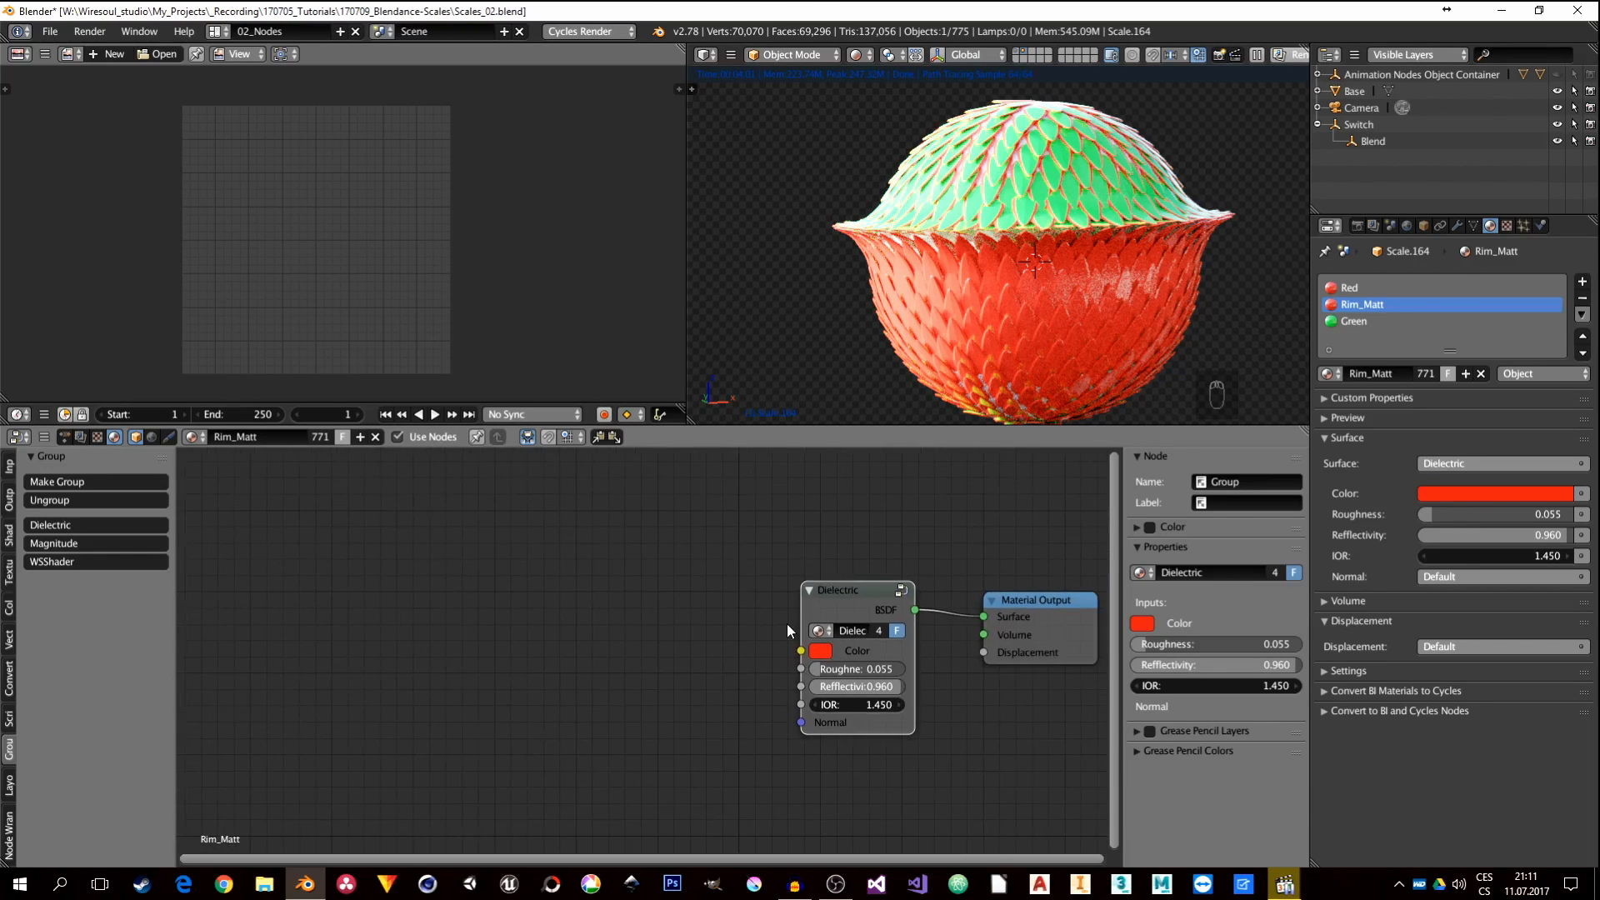
Step: Add a MixRGB node to the Rim_Matt material and copy the Dielectric node's red into its Color1
middle_click_drag(633, 617, 646, 623)
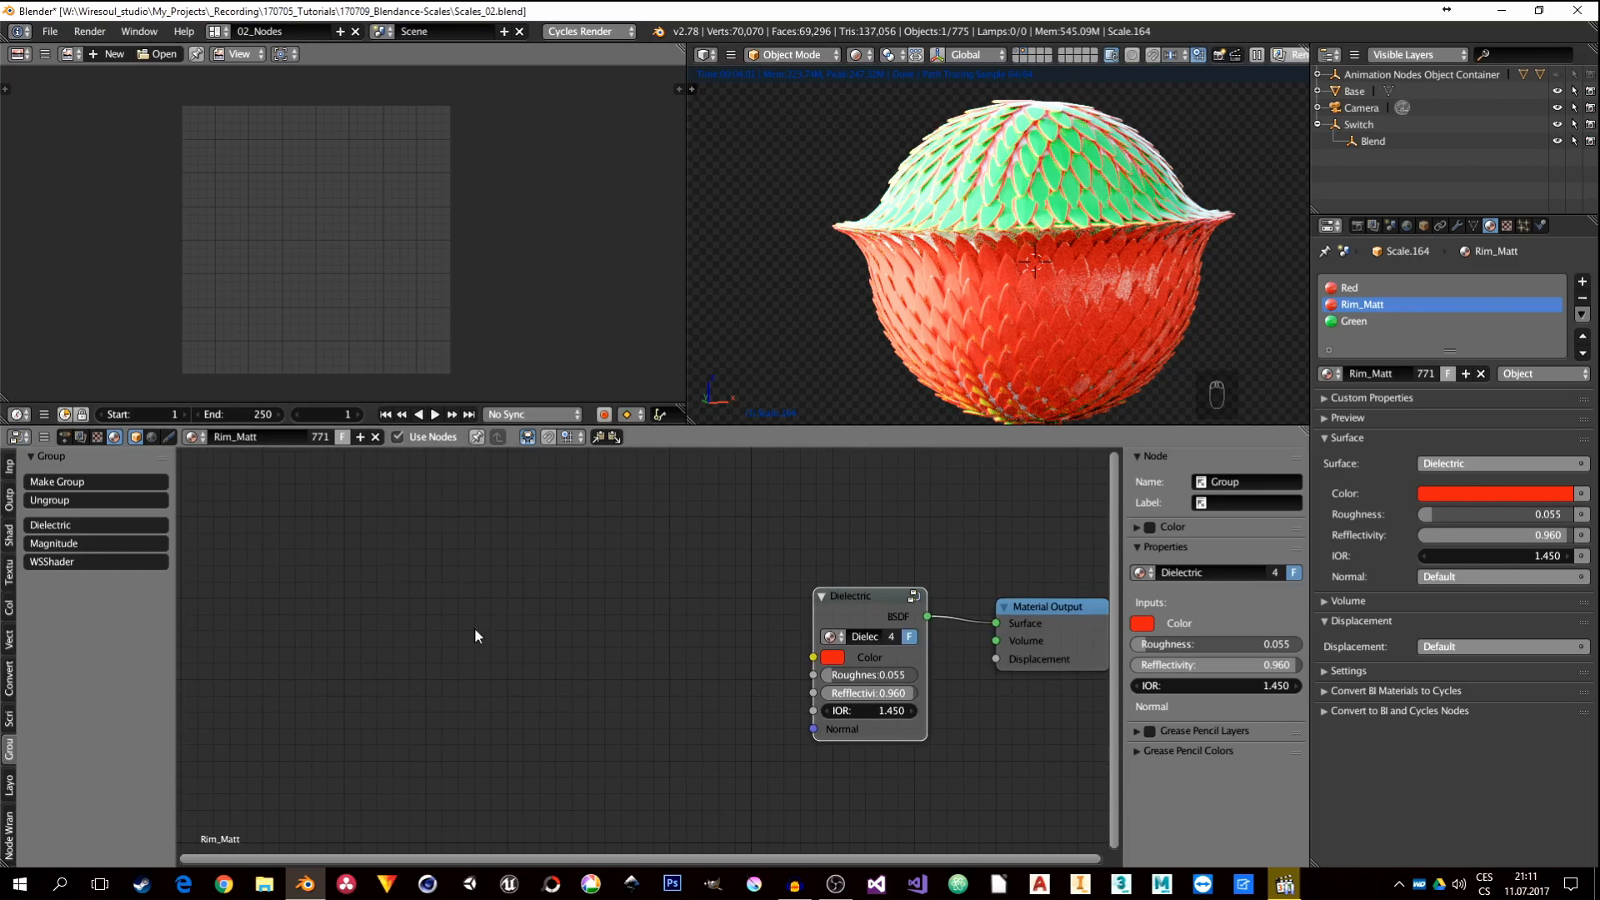
middle_click_drag(475, 635, 508, 648)
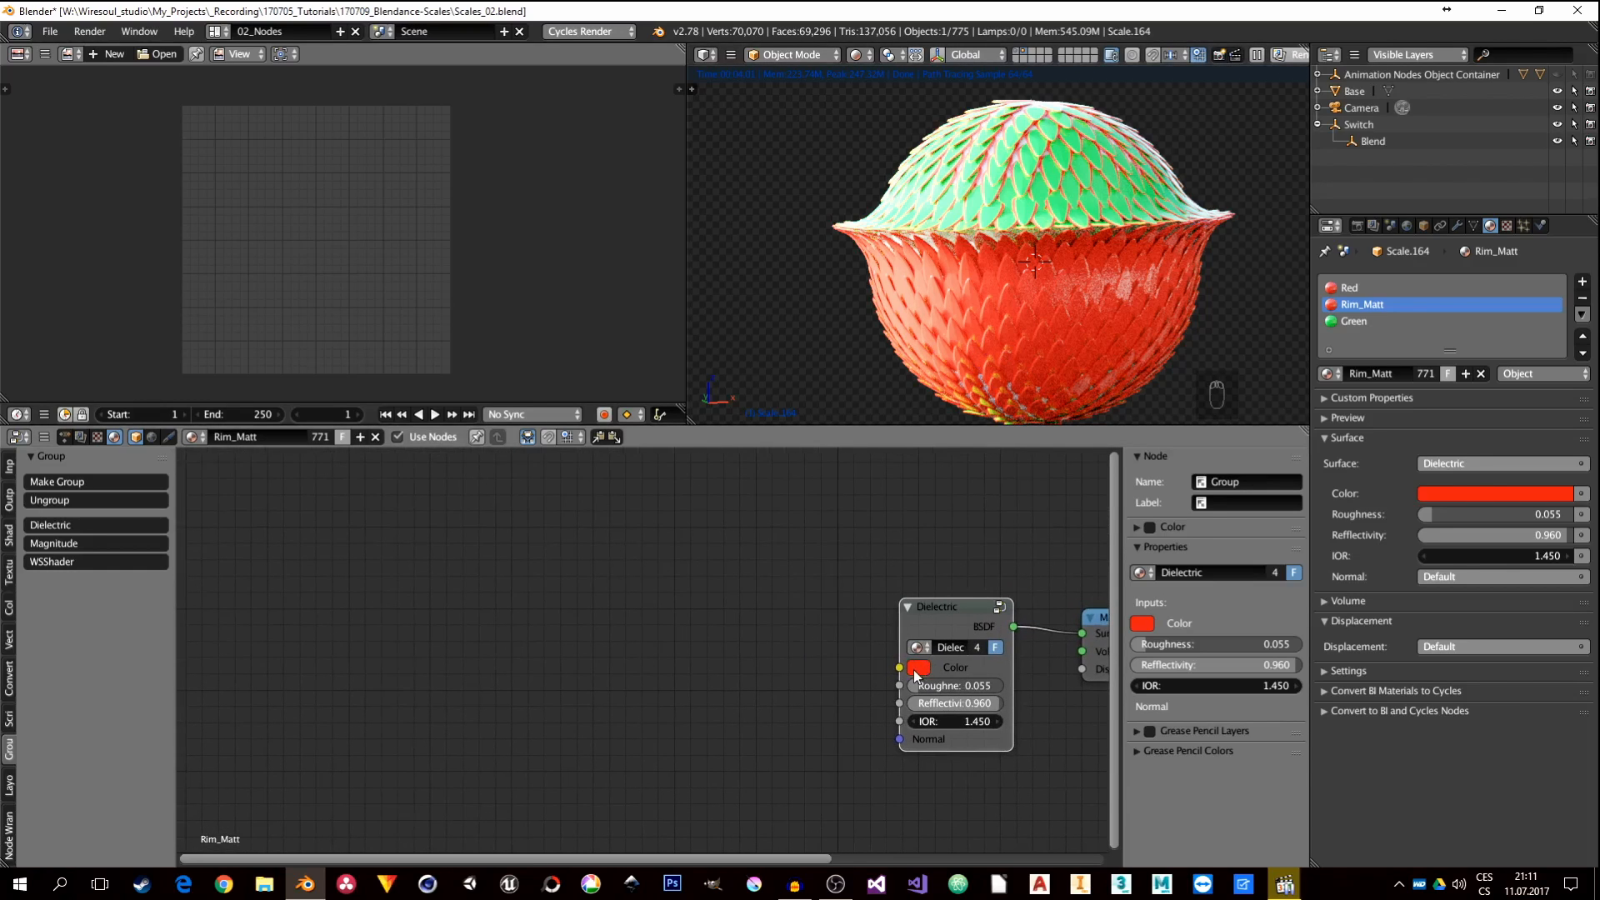
middle_click_drag(717, 704, 607, 668)
key("shift+a")
mouse_move(576, 573)
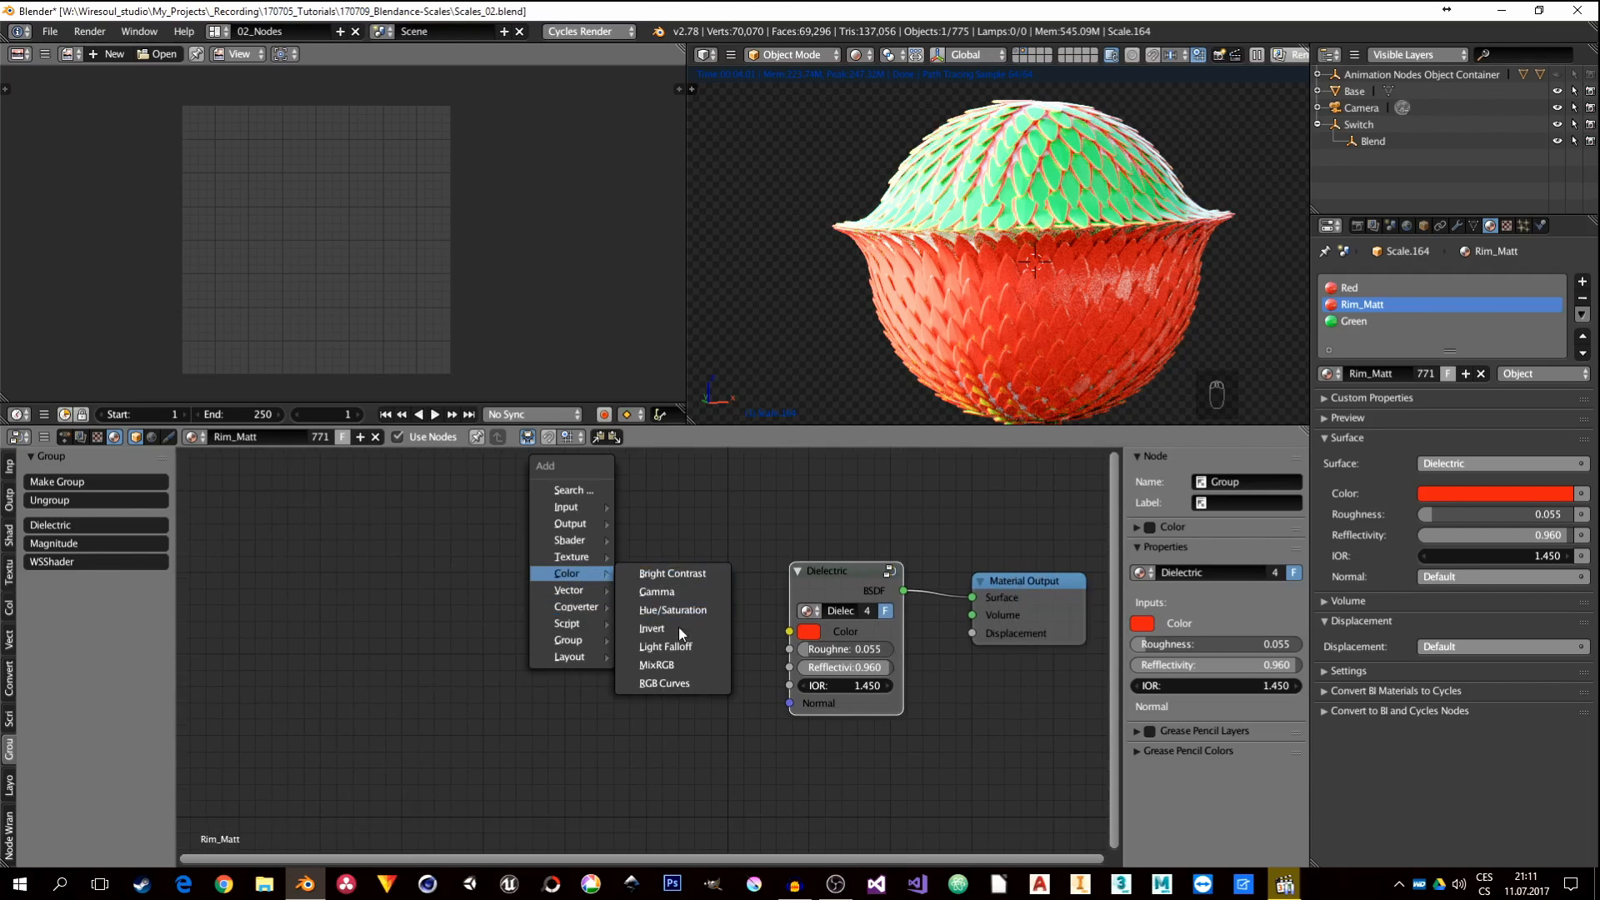
left_click(680, 663)
left_click(600, 658)
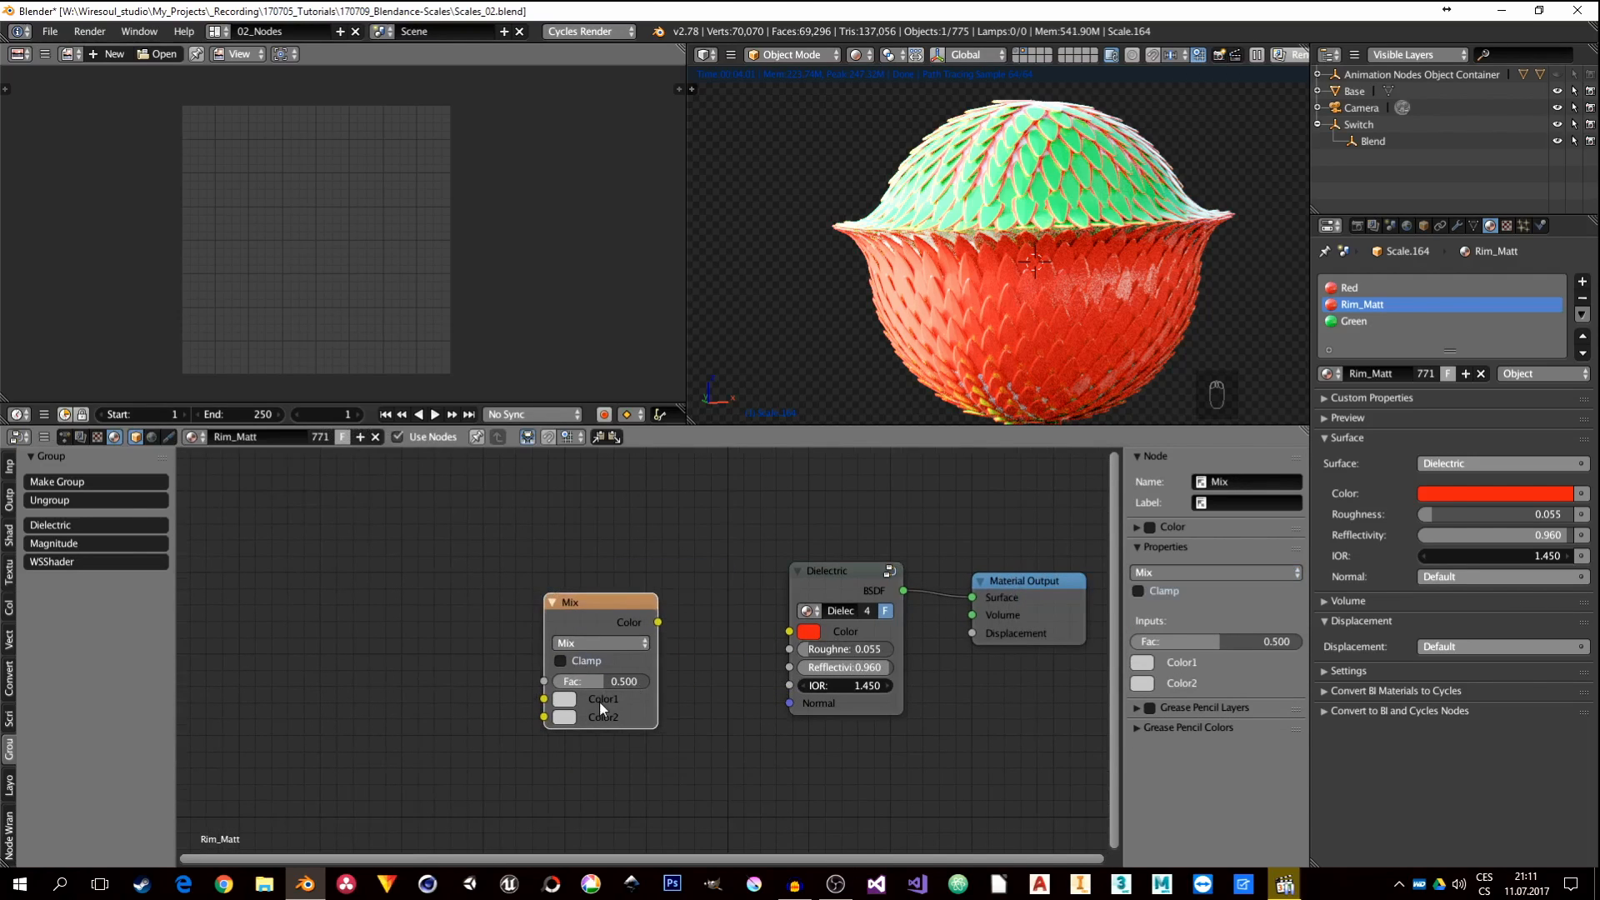
left_click_drag(681, 693, 565, 699)
Step: Copy the Green material's color into the Mix node's Color2, and feed the mix with factor 0.518 into the Dielectric's Color
left_click(1352, 321)
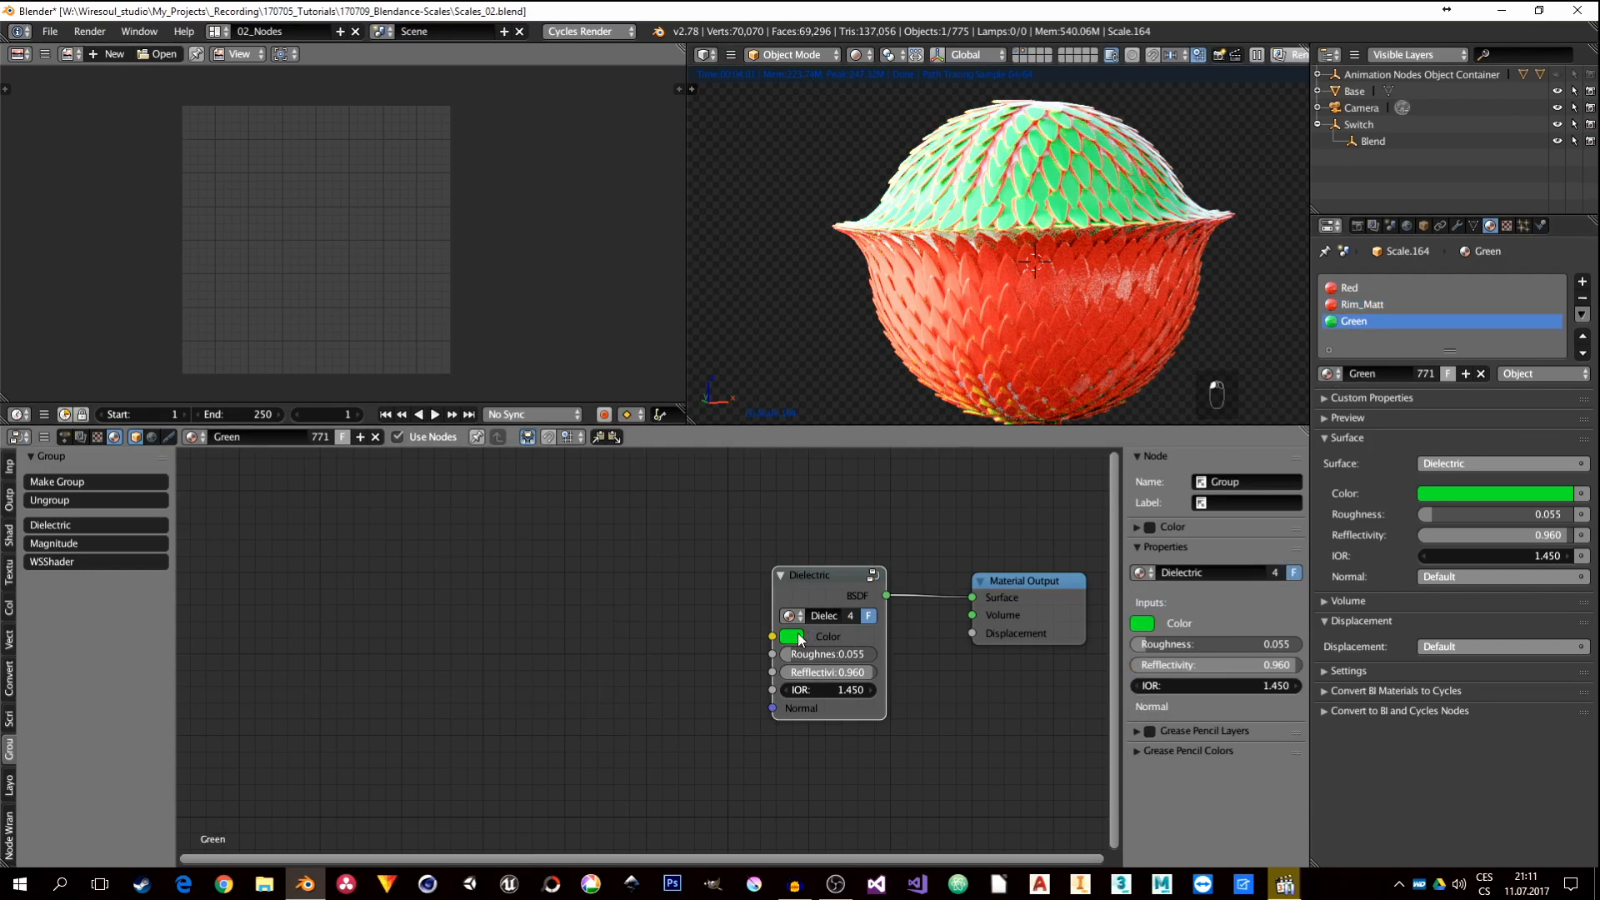
key("ctrl+c")
left_click(1361, 304)
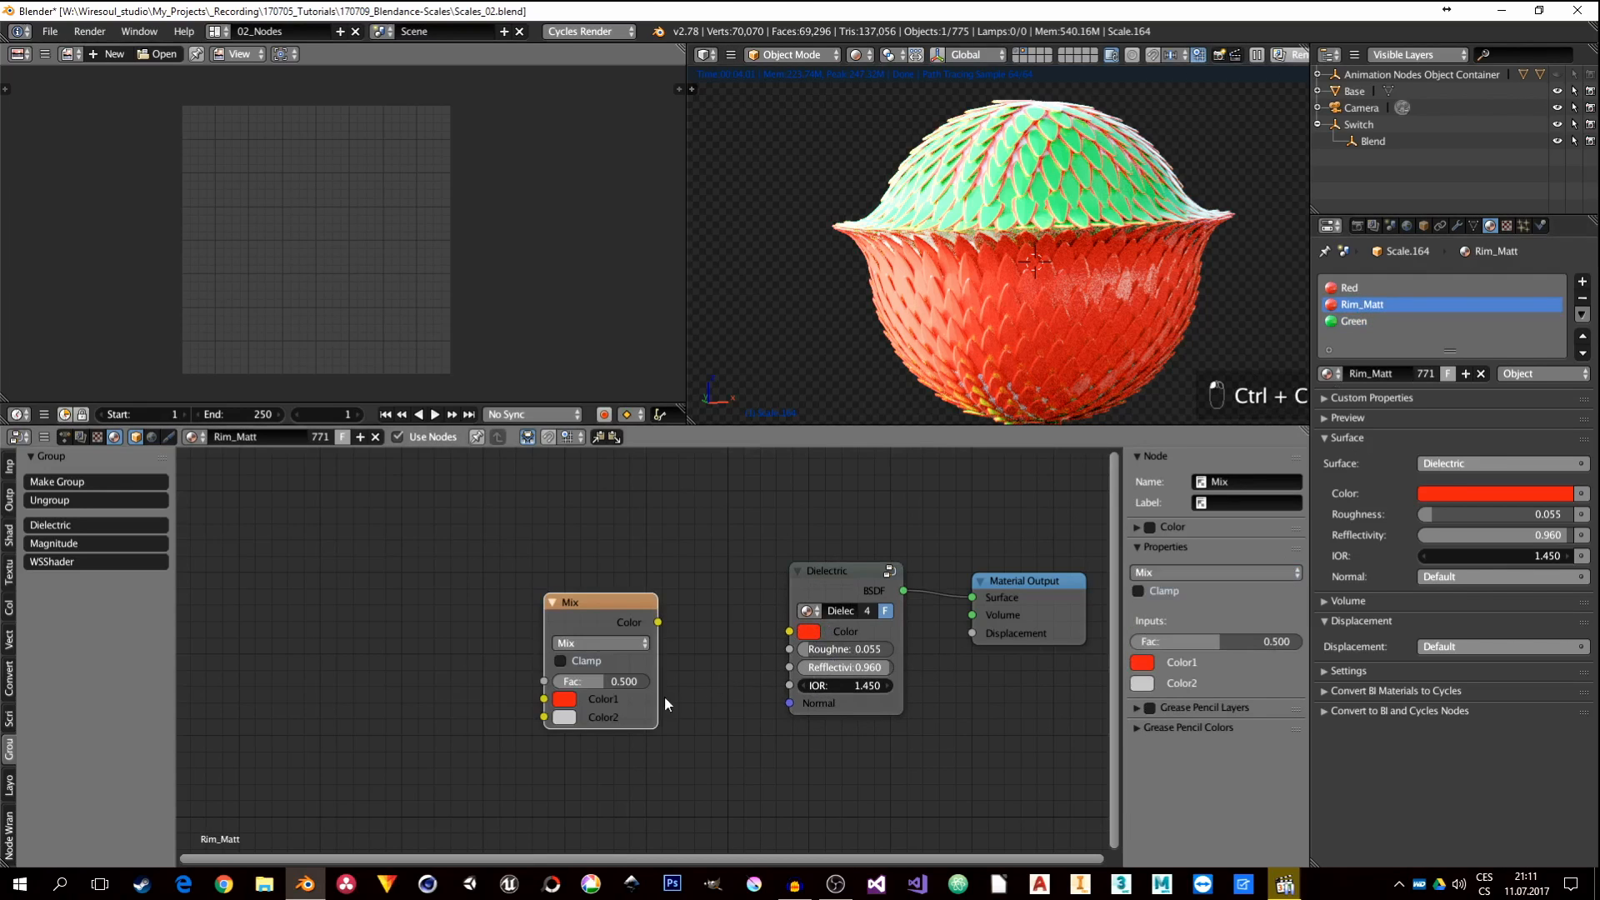
key("ctrl+v")
key("ctrl+v")
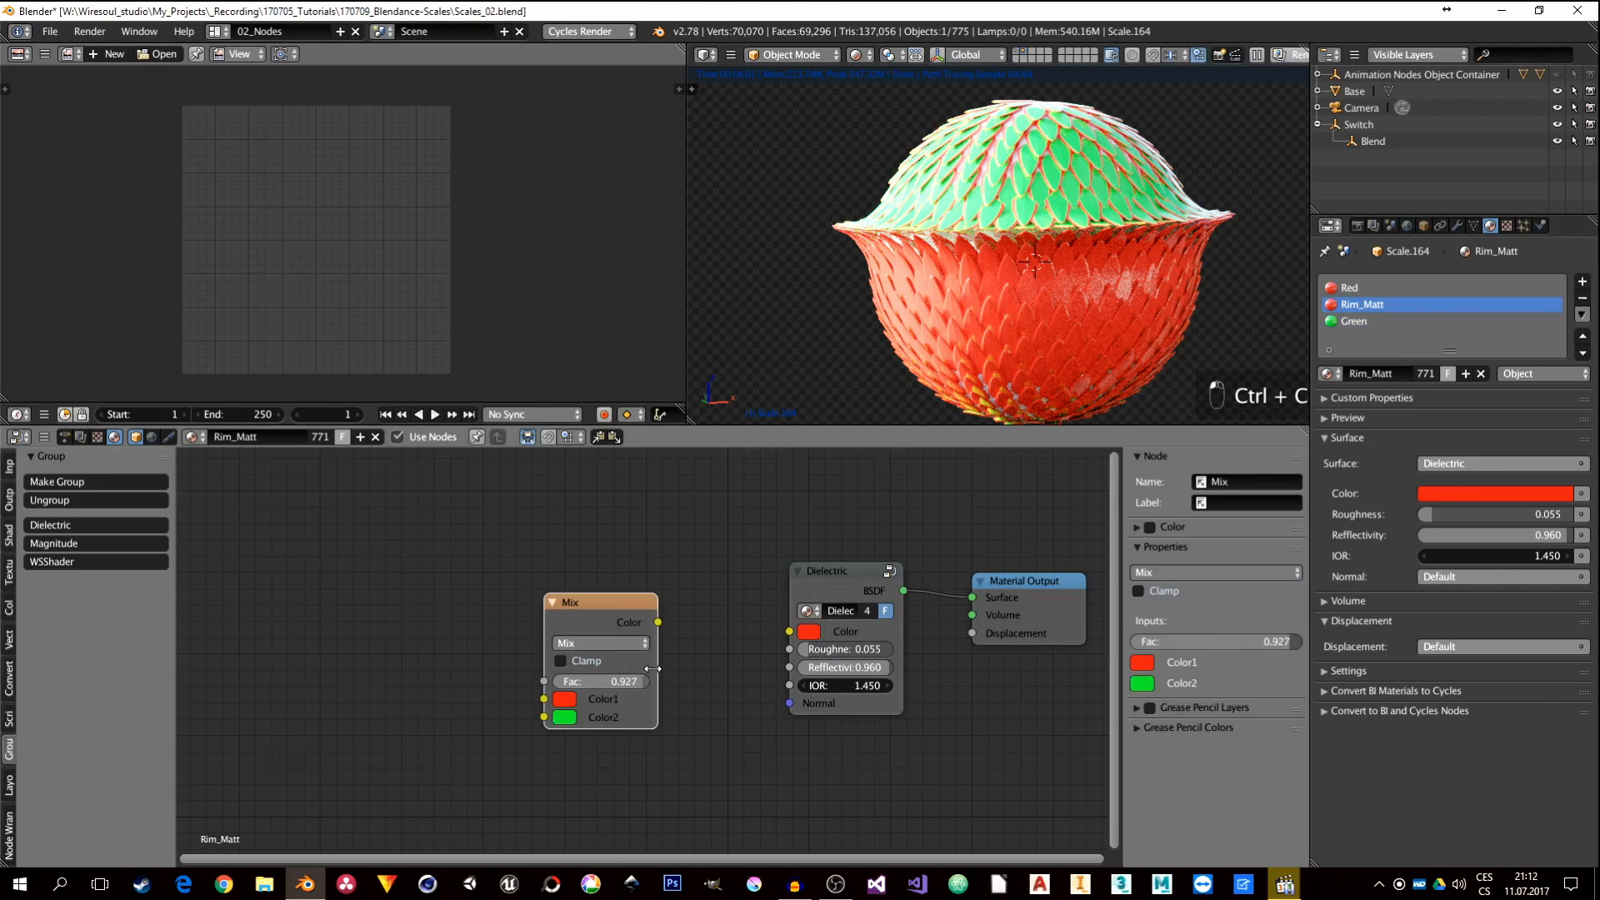
left_click_drag(658, 622, 789, 631)
mouse_move(620, 679)
left_mouse_down()
mouse_move(535, 680)
mouse_move(642, 679)
mouse_move(583, 680)
mouse_move(603, 680)
left_mouse_up()
Step: Add a Texture Coordinate node before the Mix node and set its reference object to Switch
middle_click_drag(584, 684, 792, 688)
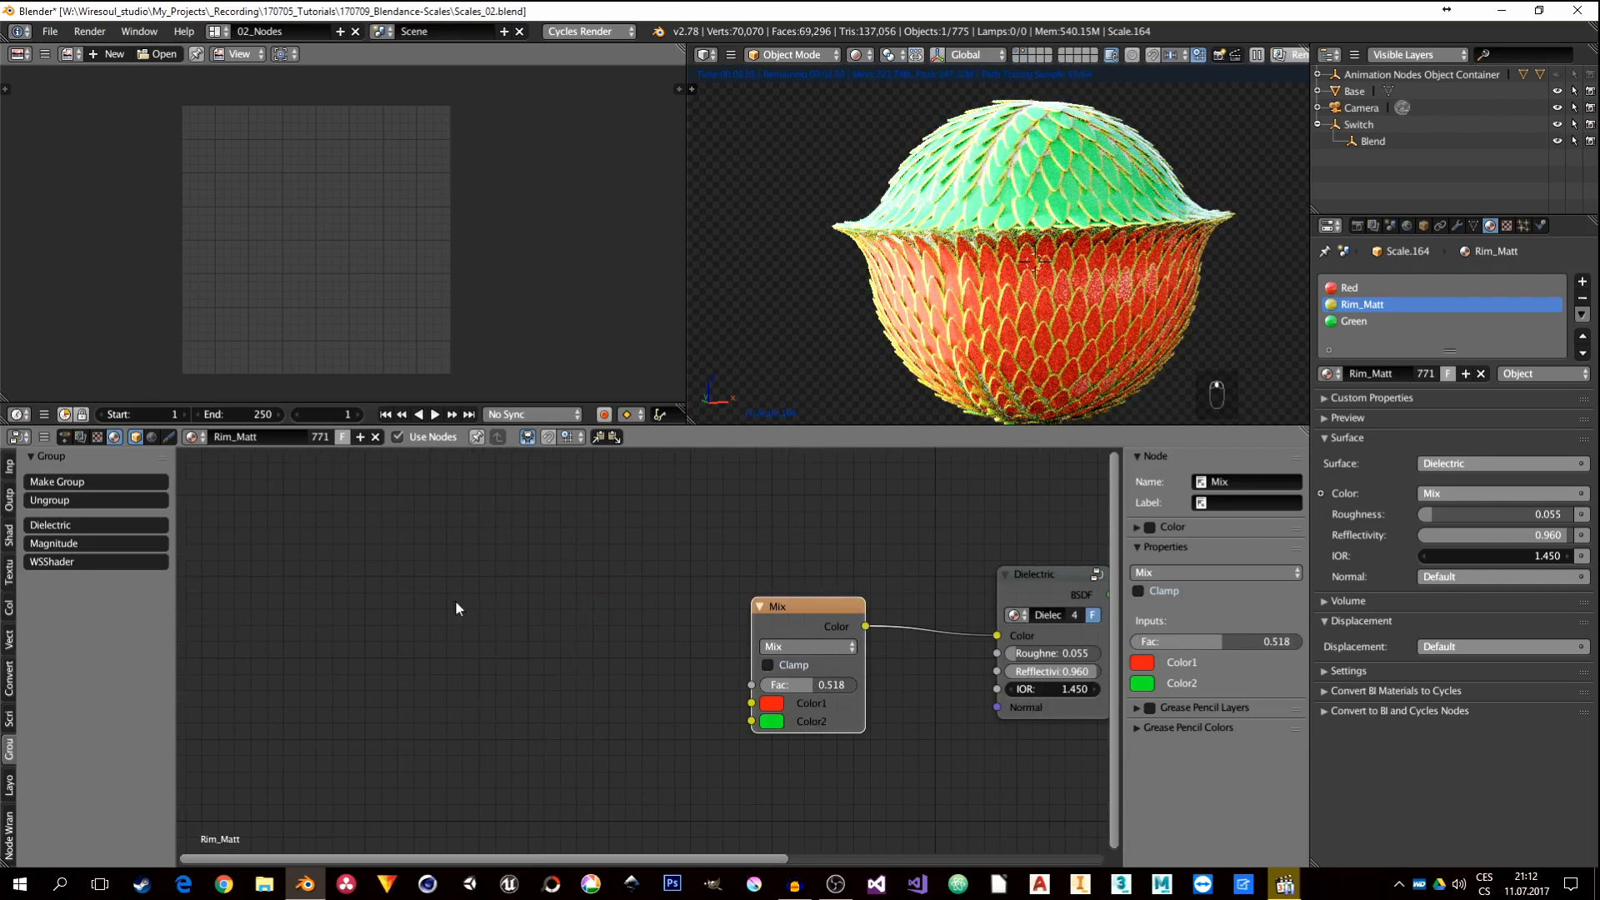
key("shift+a")
mouse_move(361, 518)
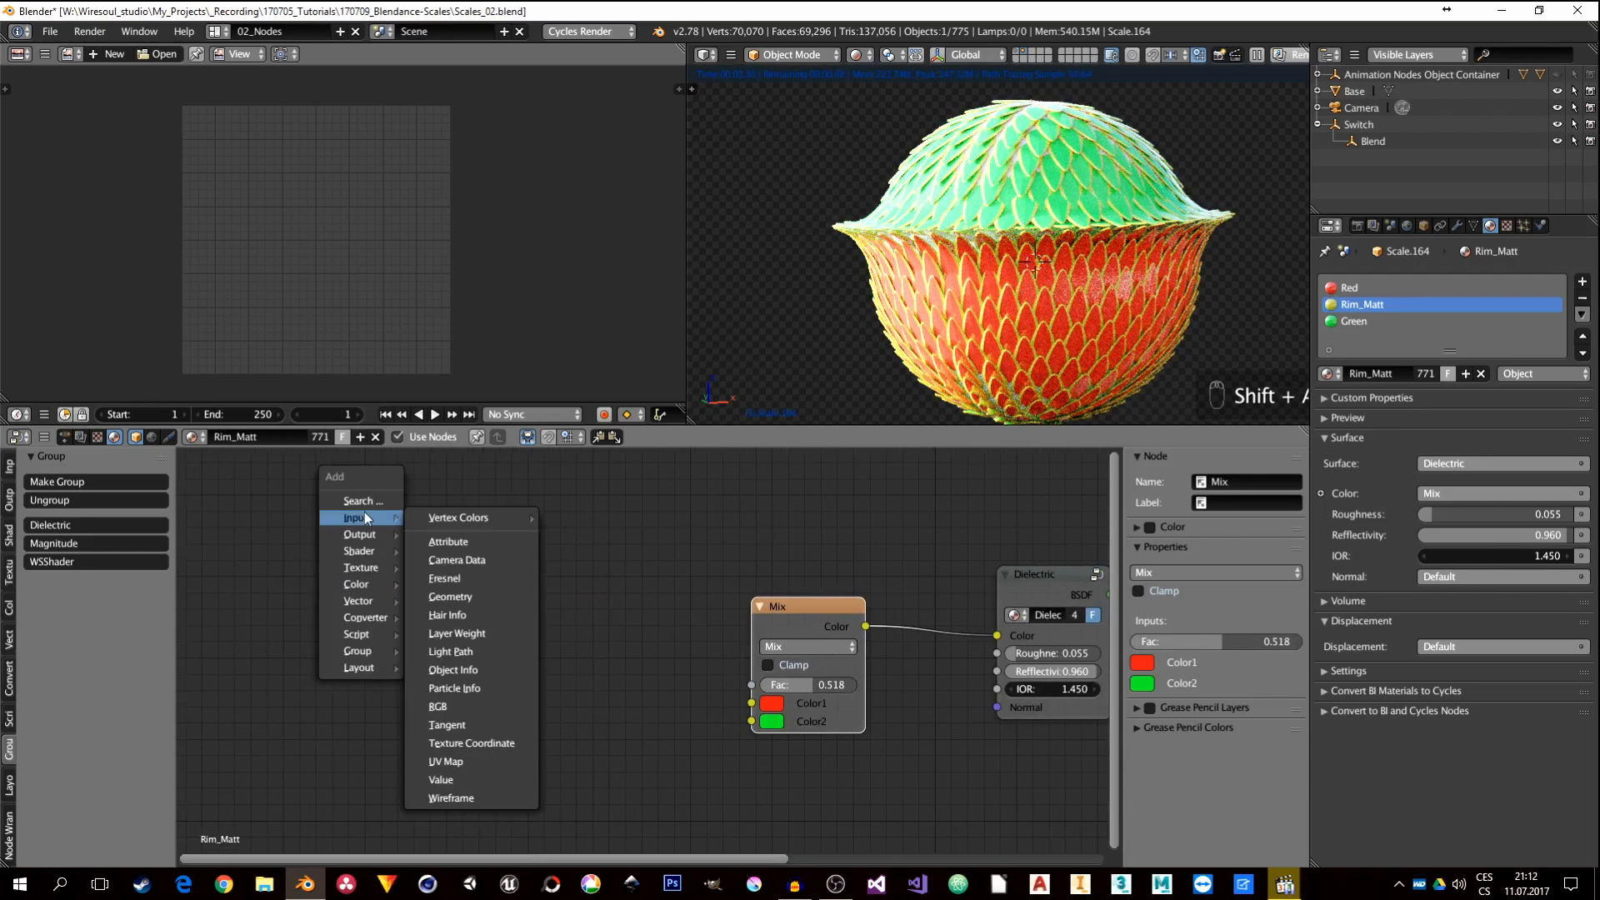
left_click(483, 742)
left_click(313, 508)
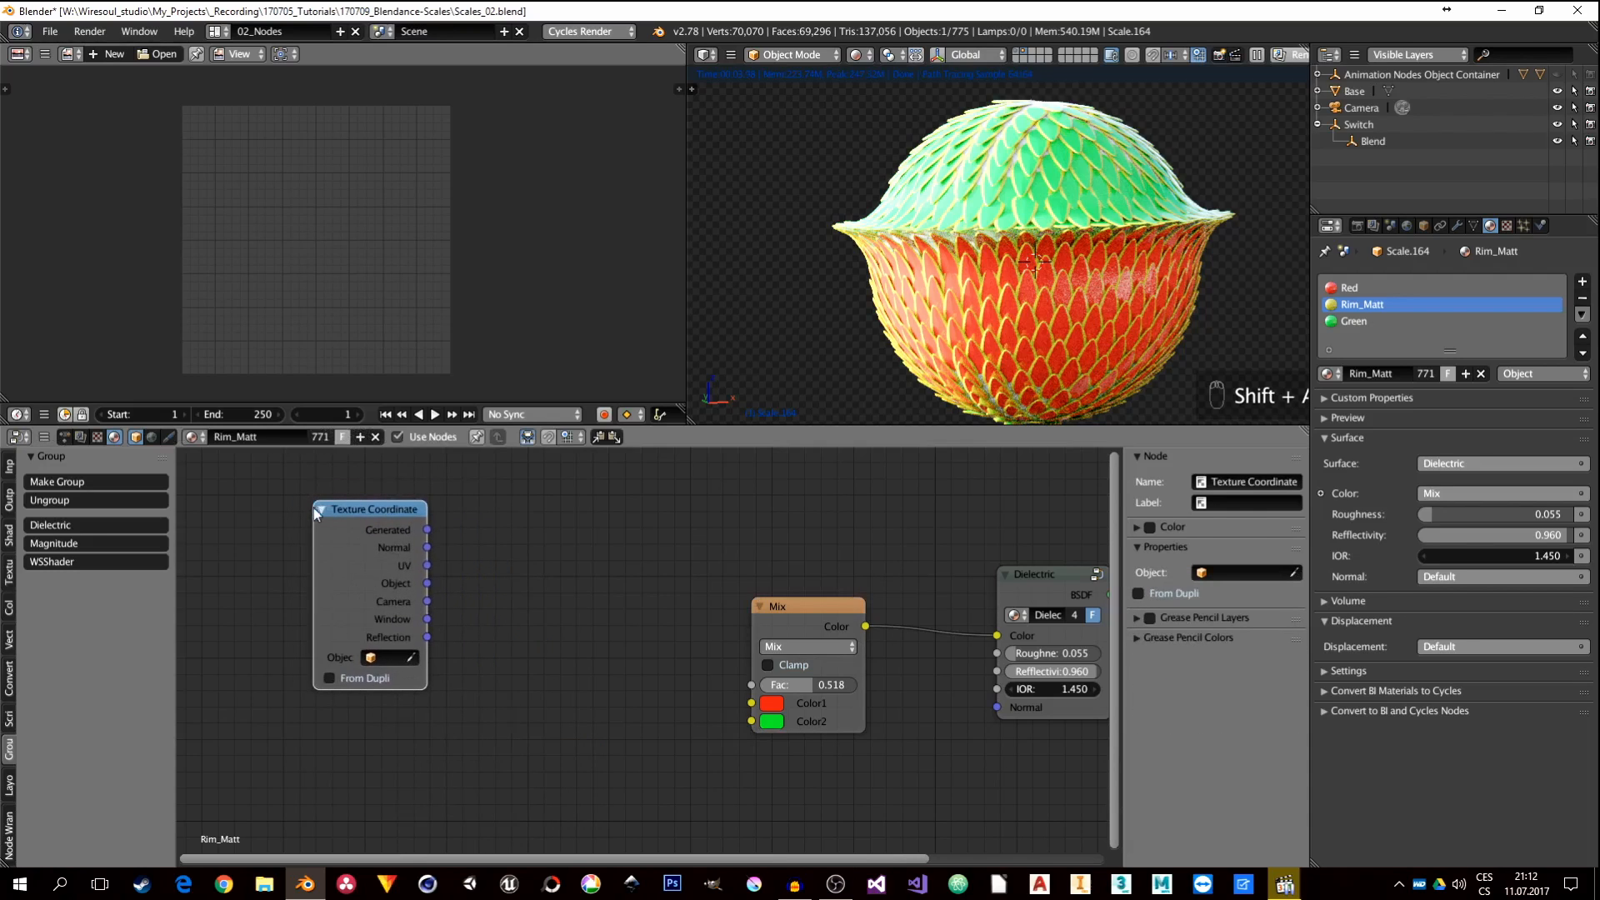
left_click(381, 658)
type("sw")
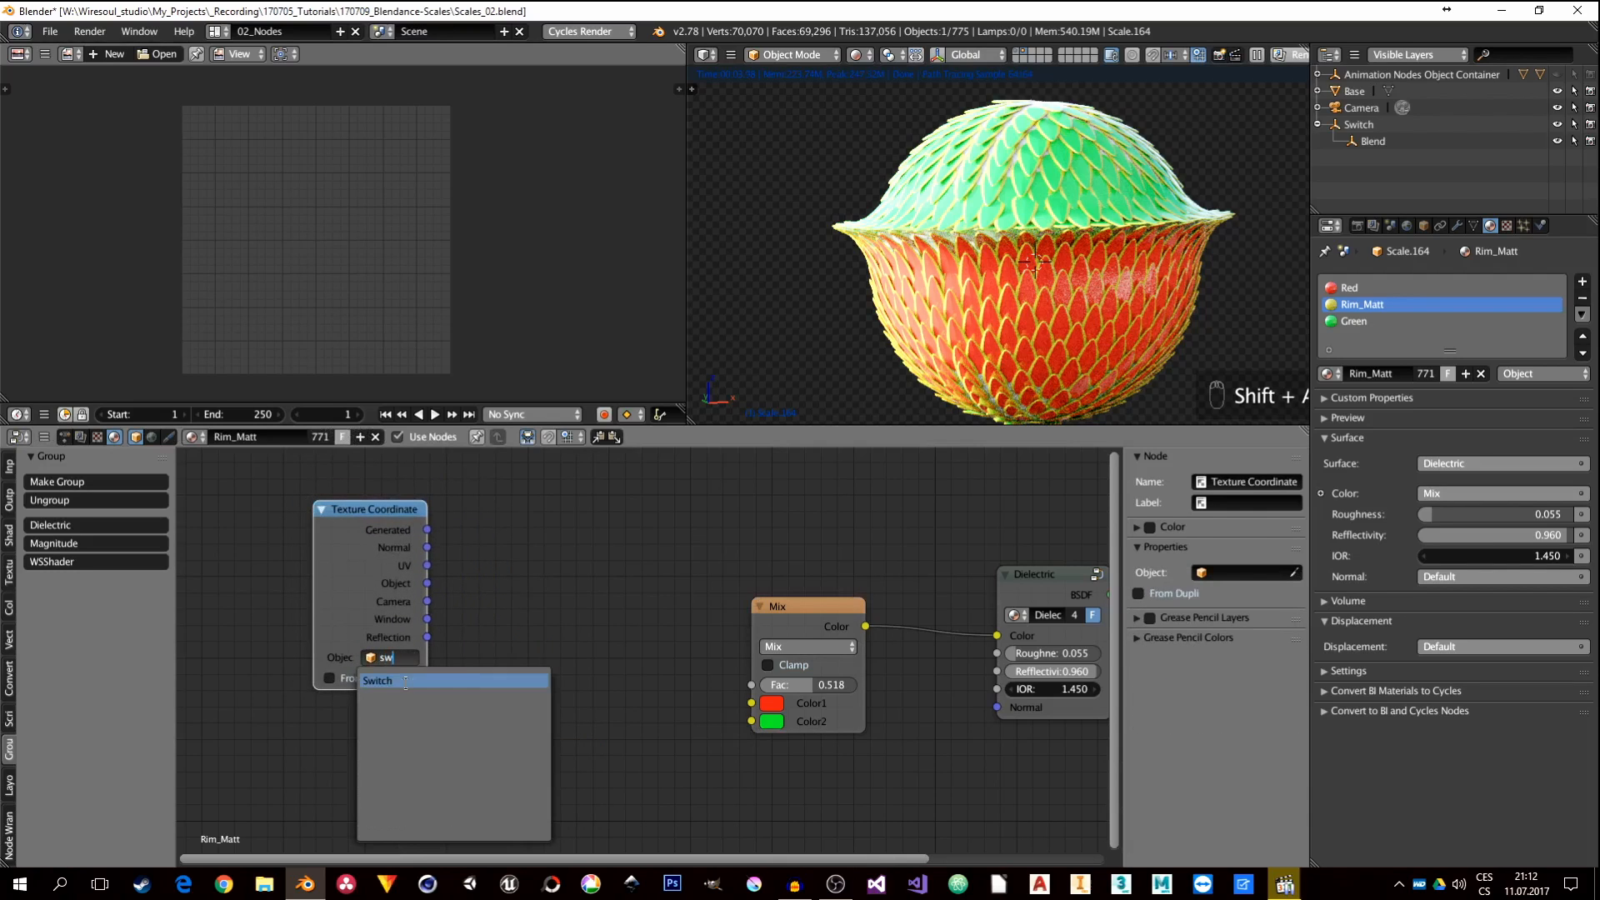
left_click(382, 680)
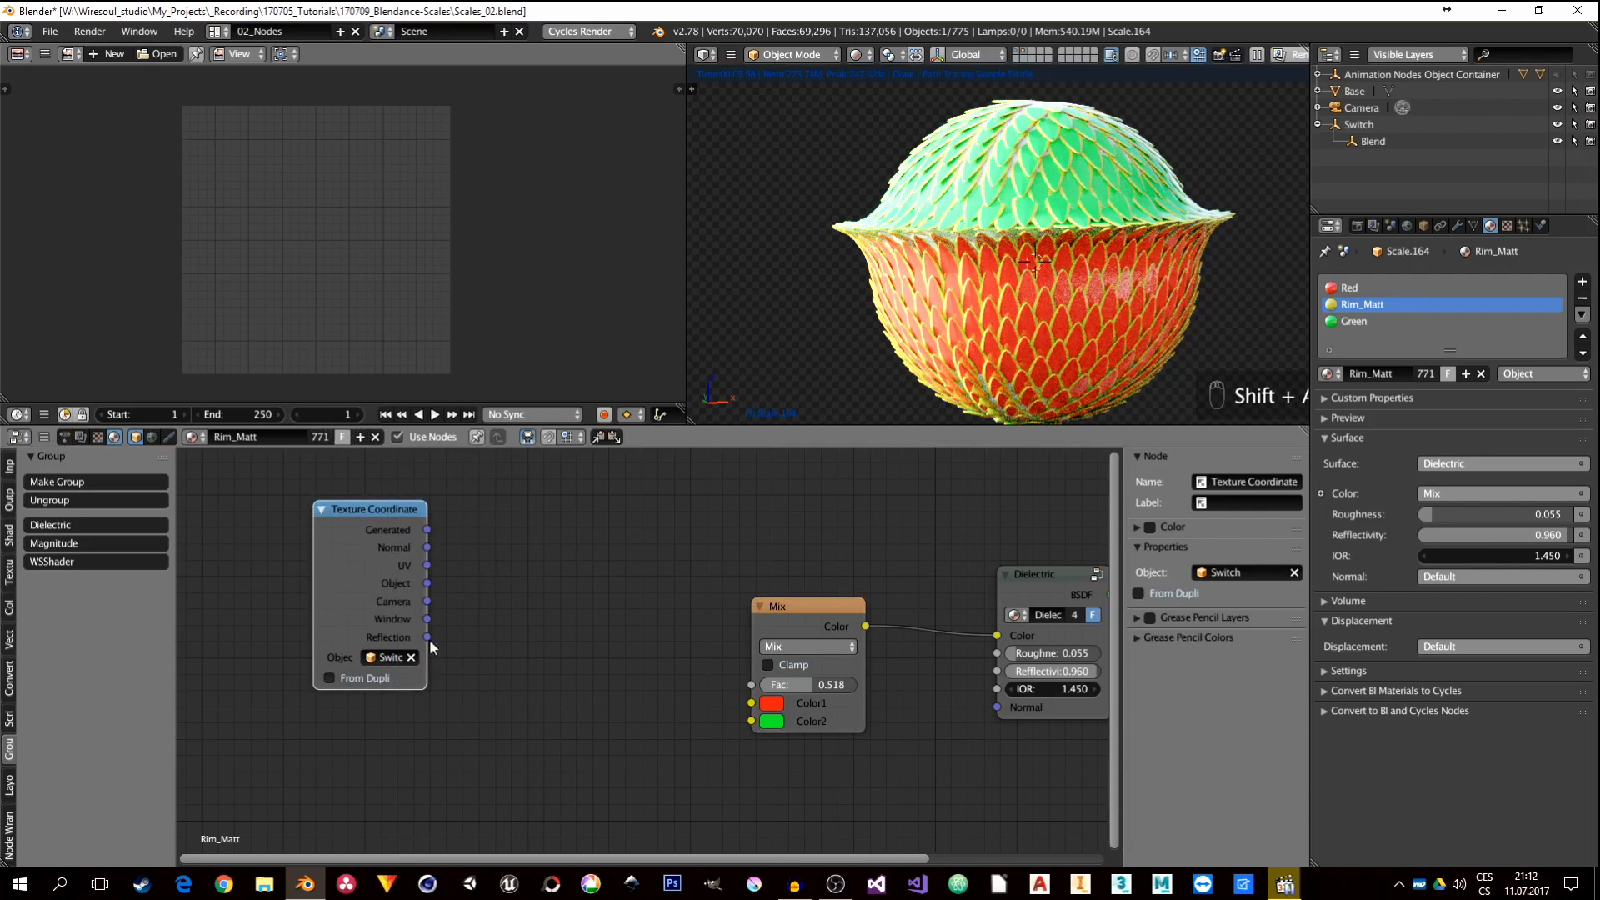
Step: Preview the Texture Coordinate node's Object output through an emission viewer, and shift the node away from the Mix node
left_click(360, 522, "ctrl+shift")
left_click(360, 522, "ctrl+shift")
left_click(360, 521, "ctrl+shift")
left_click(360, 521, "ctrl+shift")
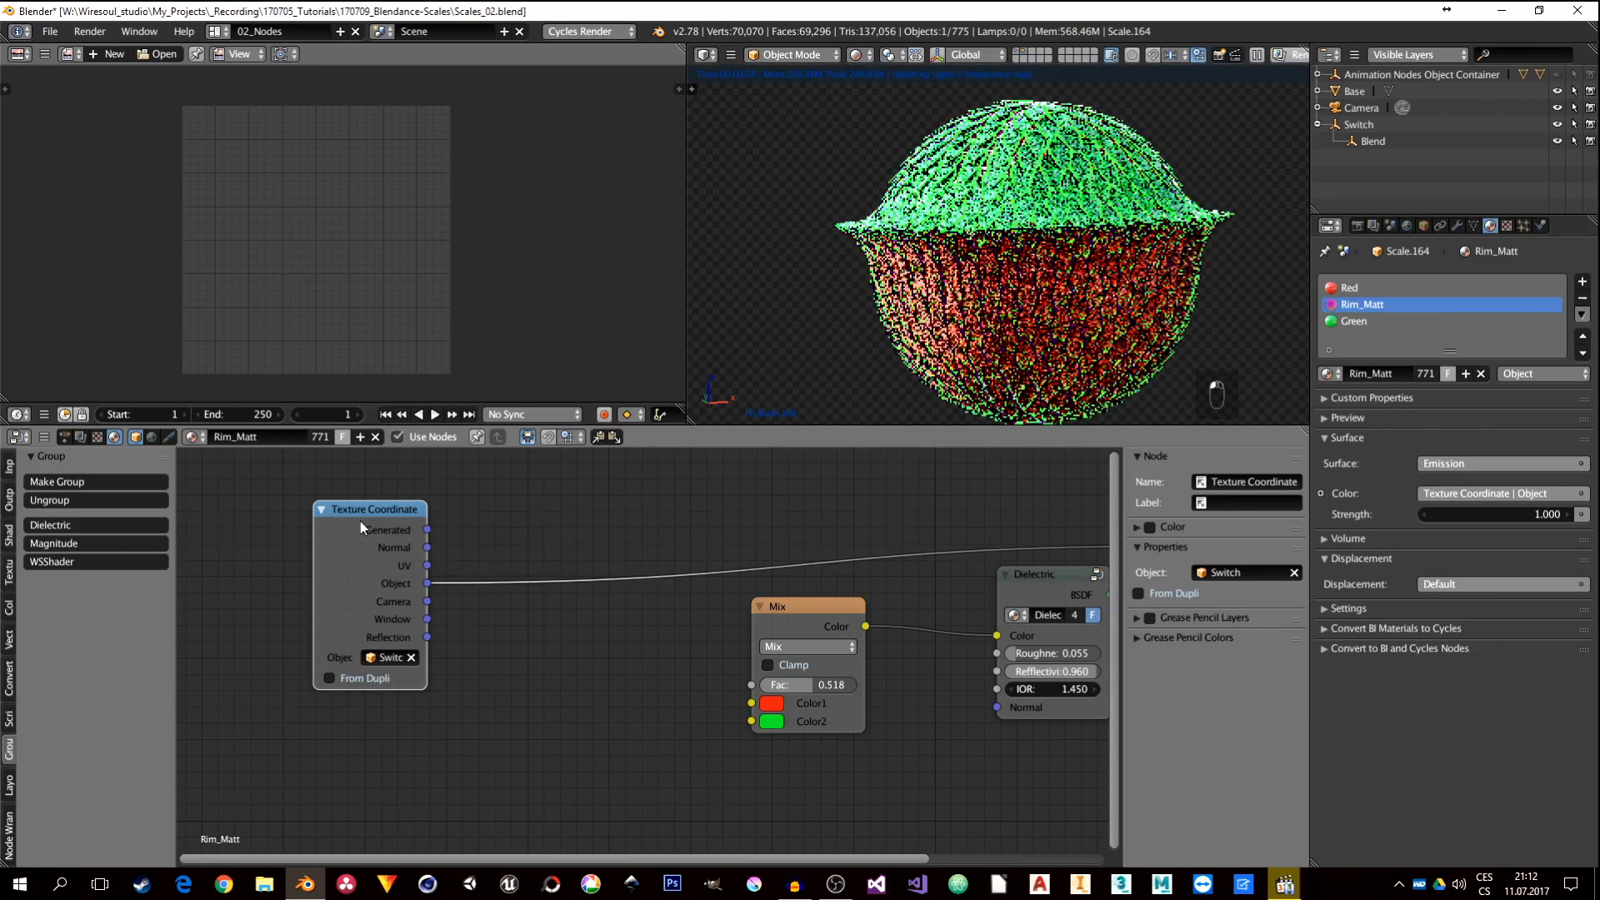
left_click_drag(377, 524, 340, 533)
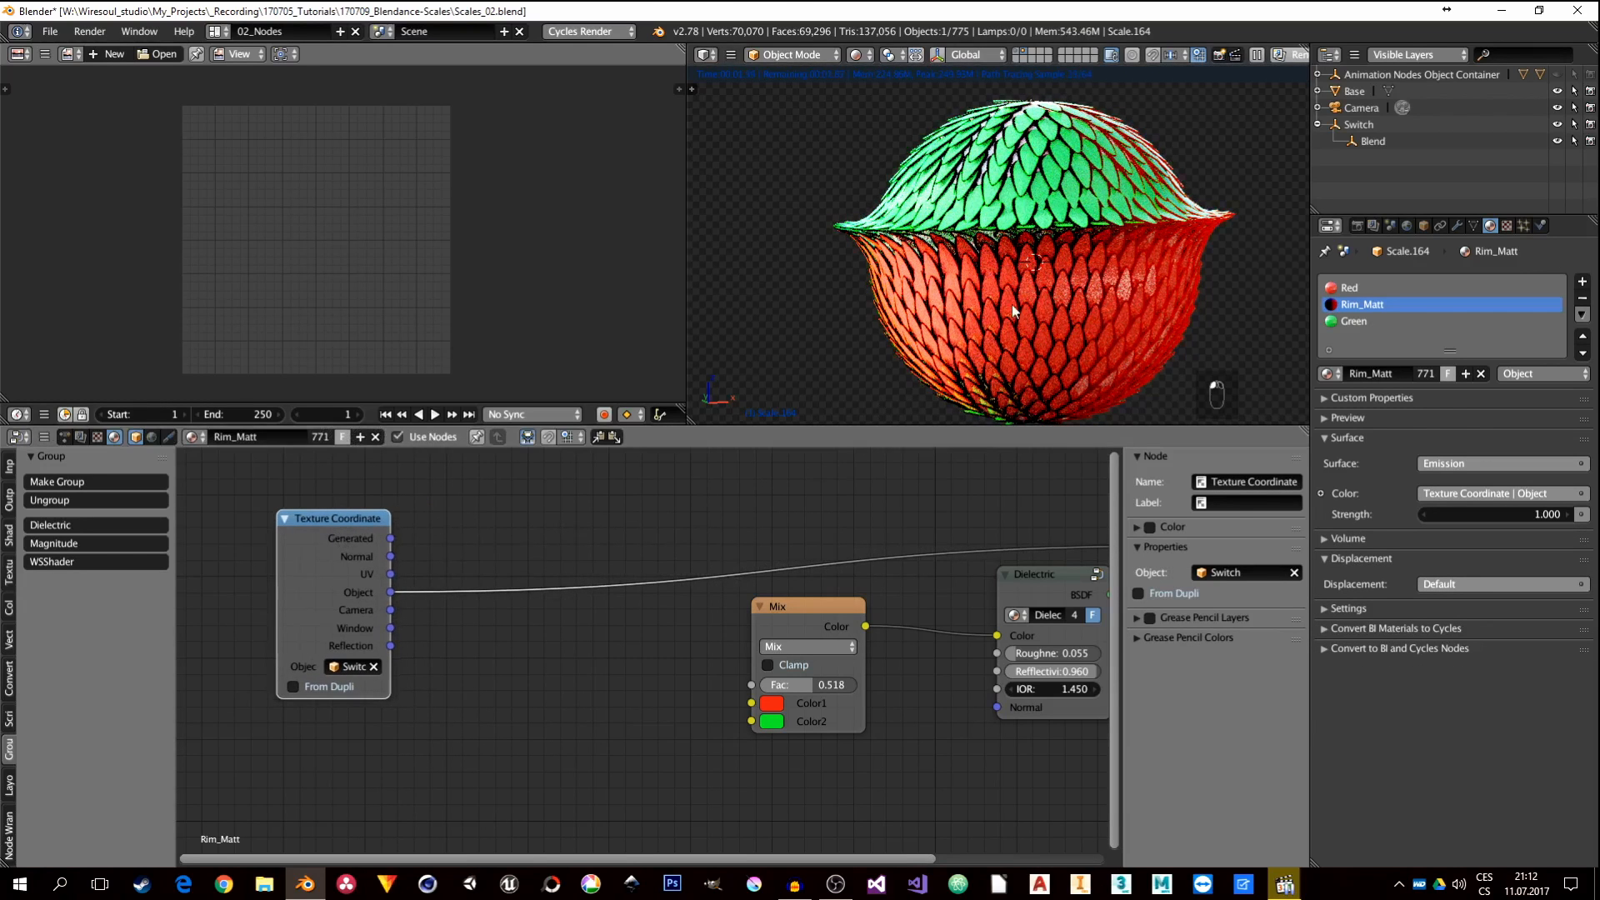
Step: Examine how the Switch object's coordinates color the scale rims around the sphere in the rendered view
middle_click_drag(515, 581, 308, 623)
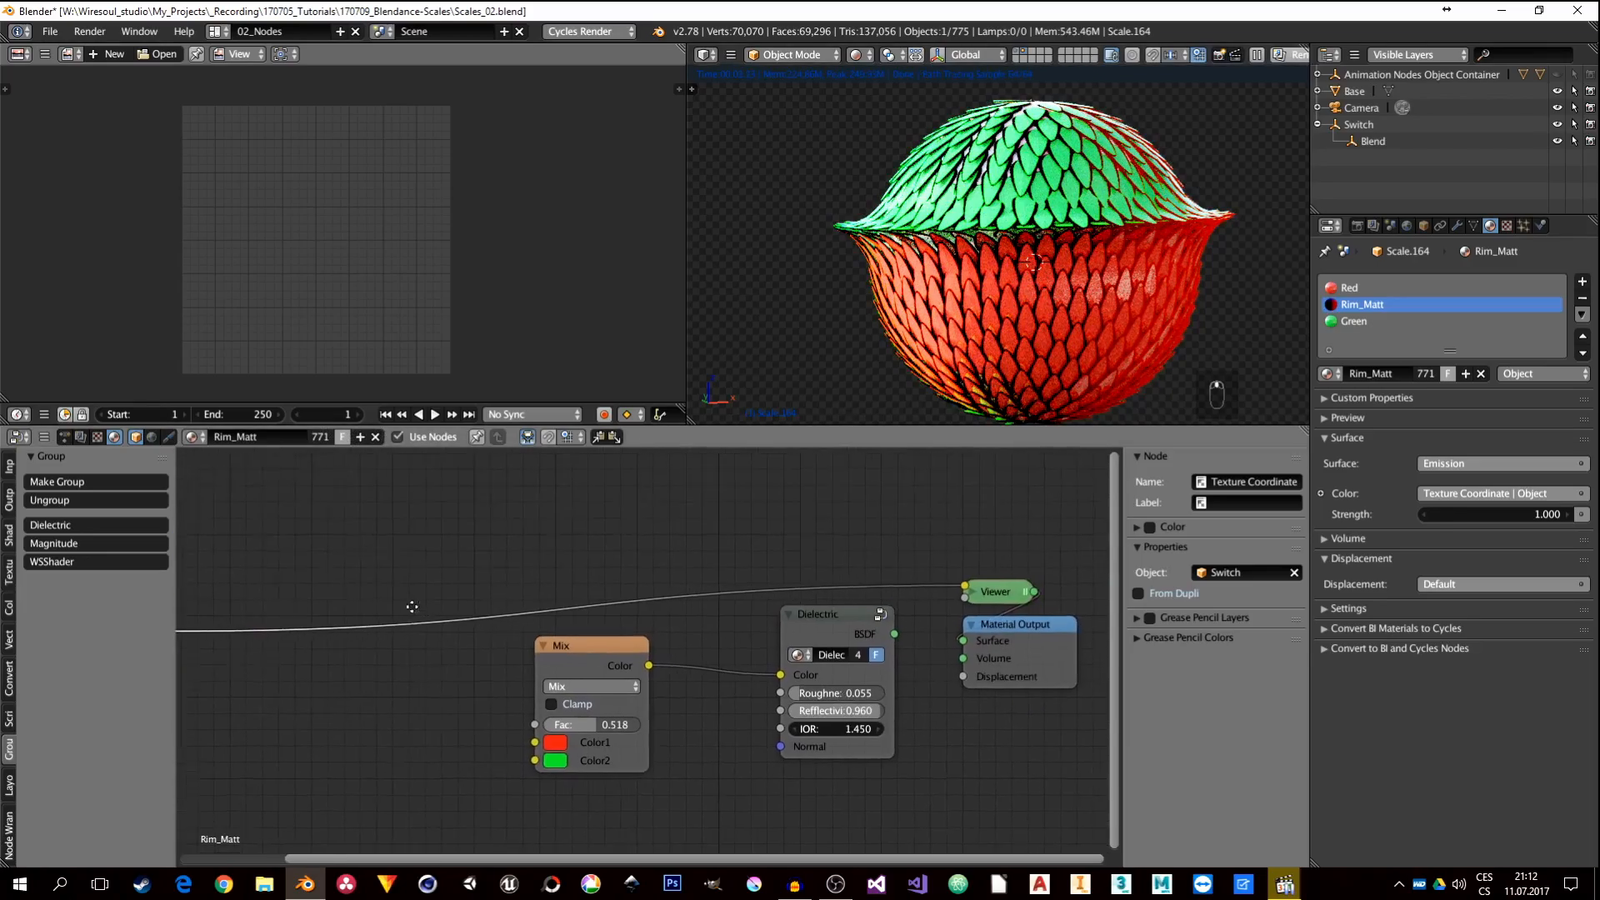
scroll(1055, 268, "down", 6)
middle_click_drag(1047, 257, 1067, 274)
scroll(1066, 272, "up", 6)
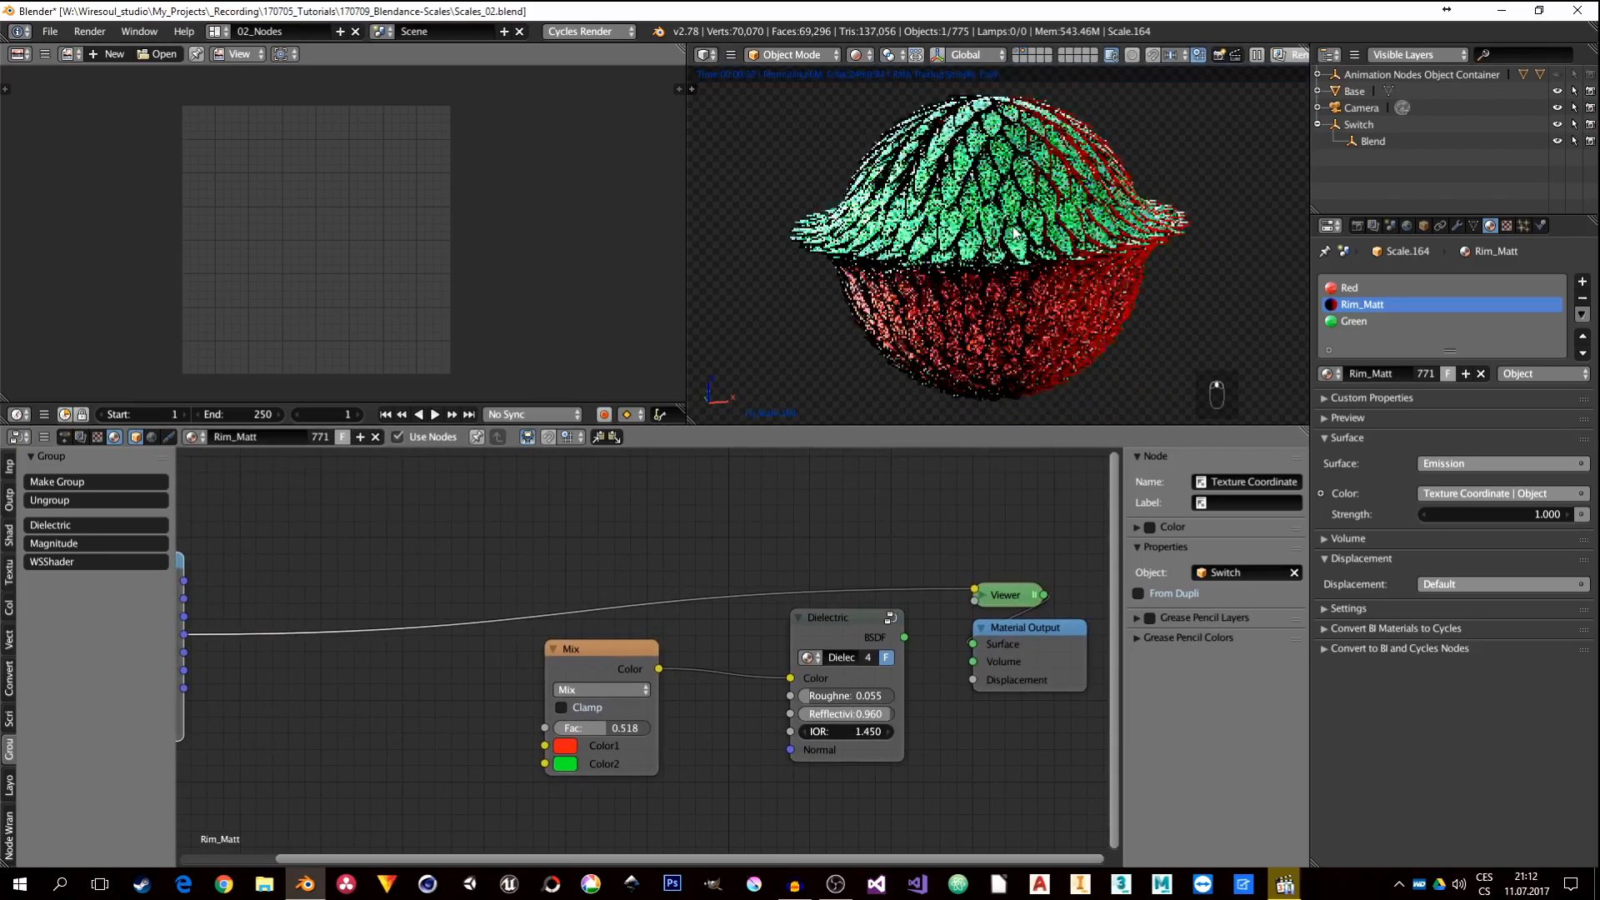
scroll(1015, 232, "up", 5)
scroll(1025, 208, "down", 7)
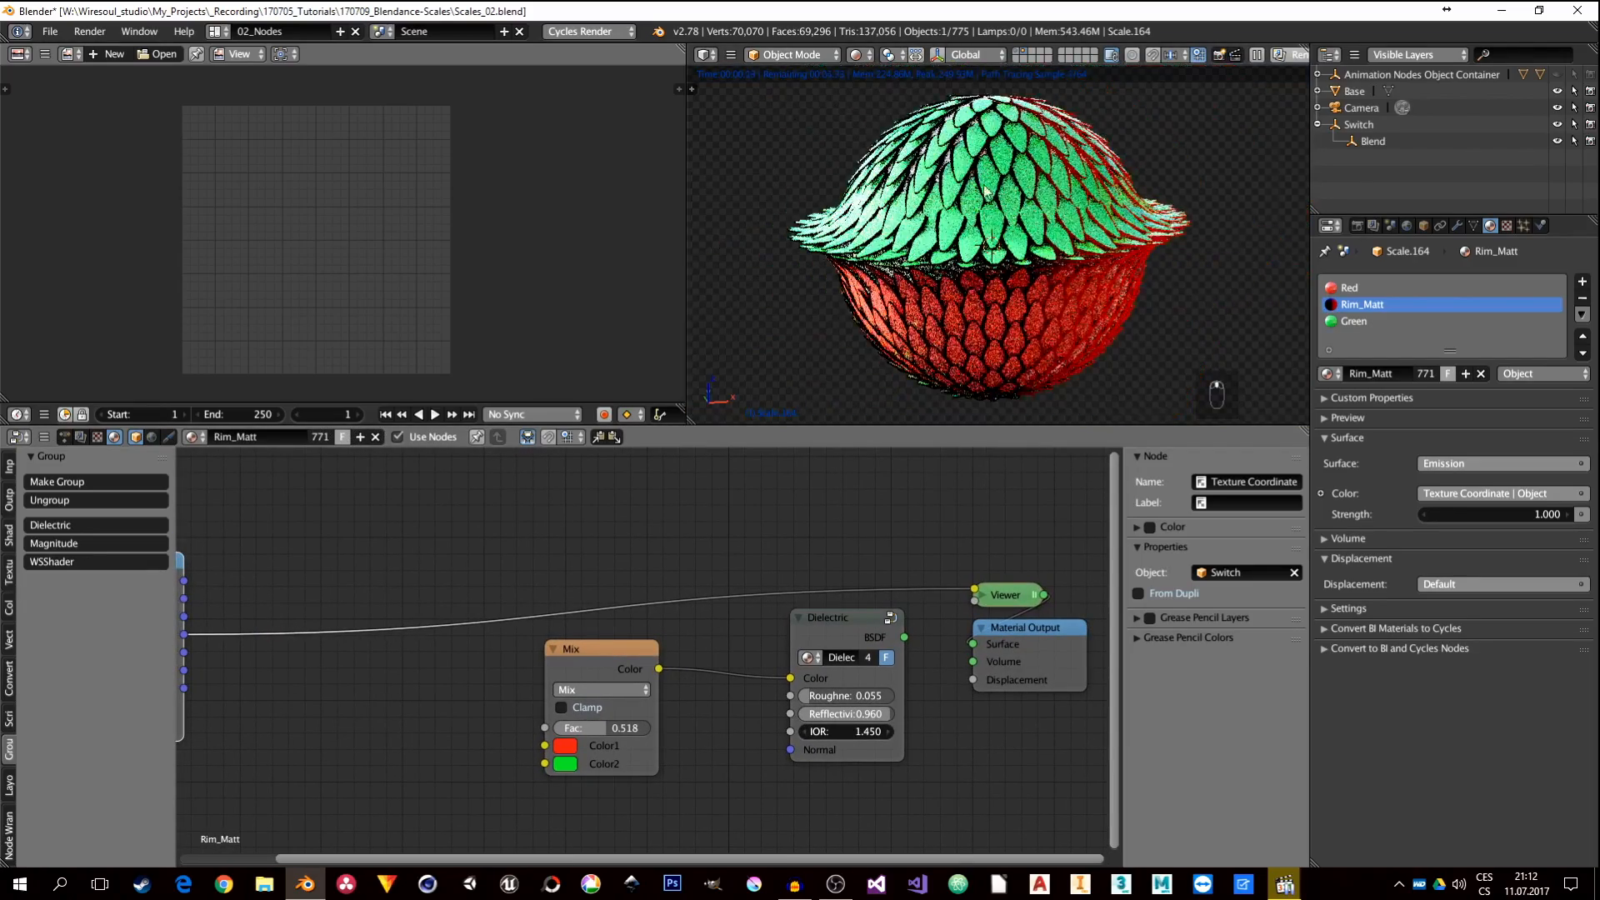
scroll(1042, 177, "up", 2)
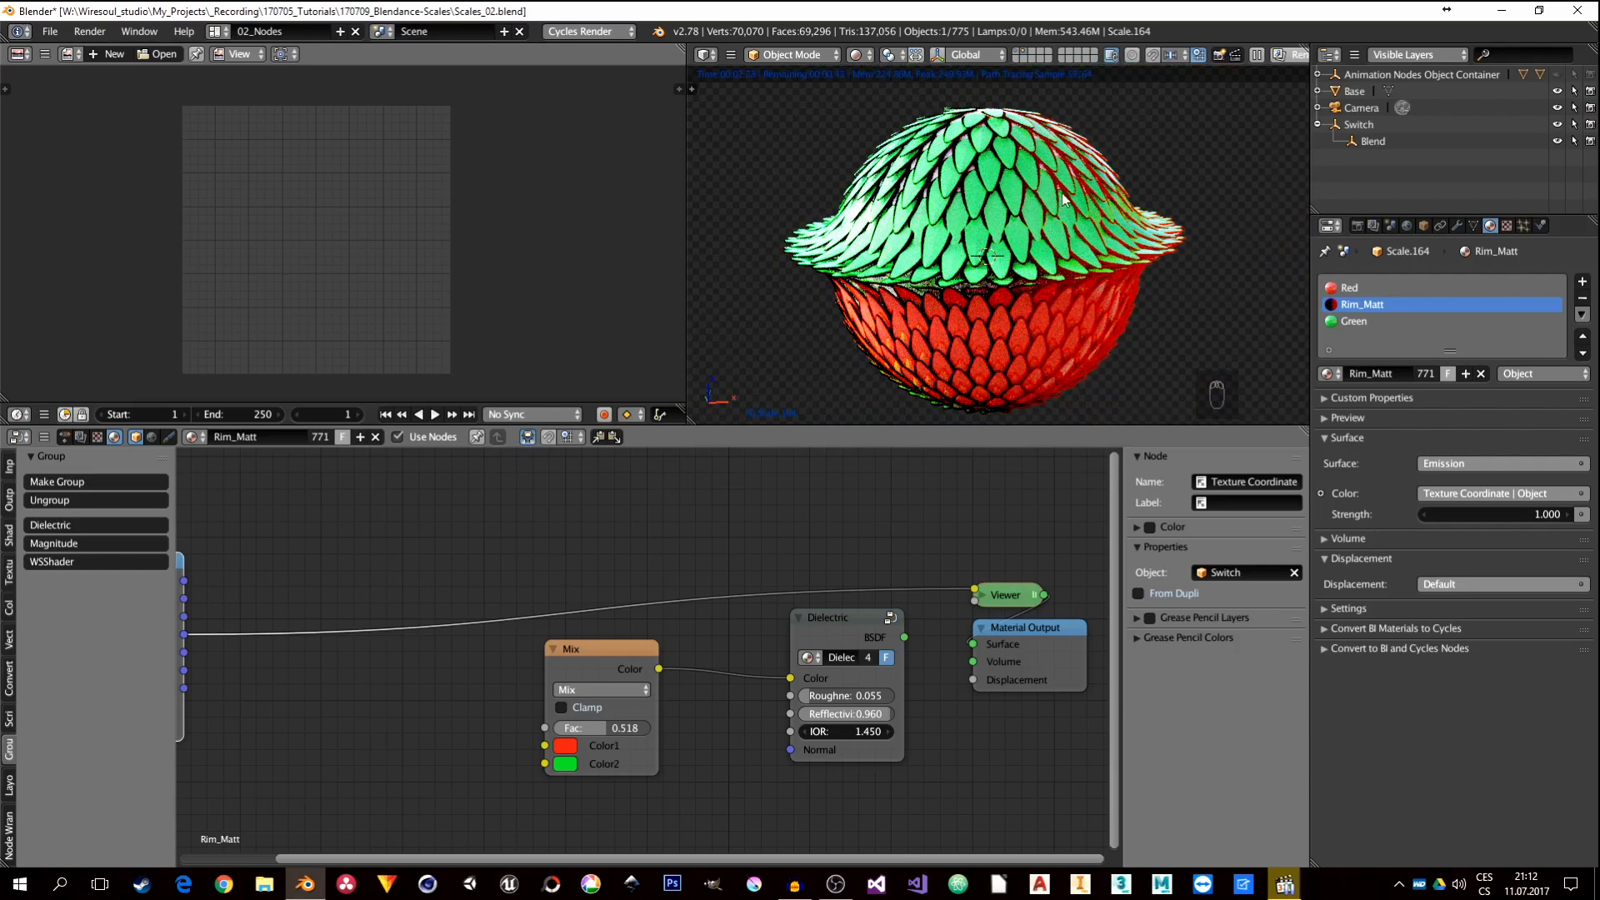
scroll(1063, 190, "up", 5)
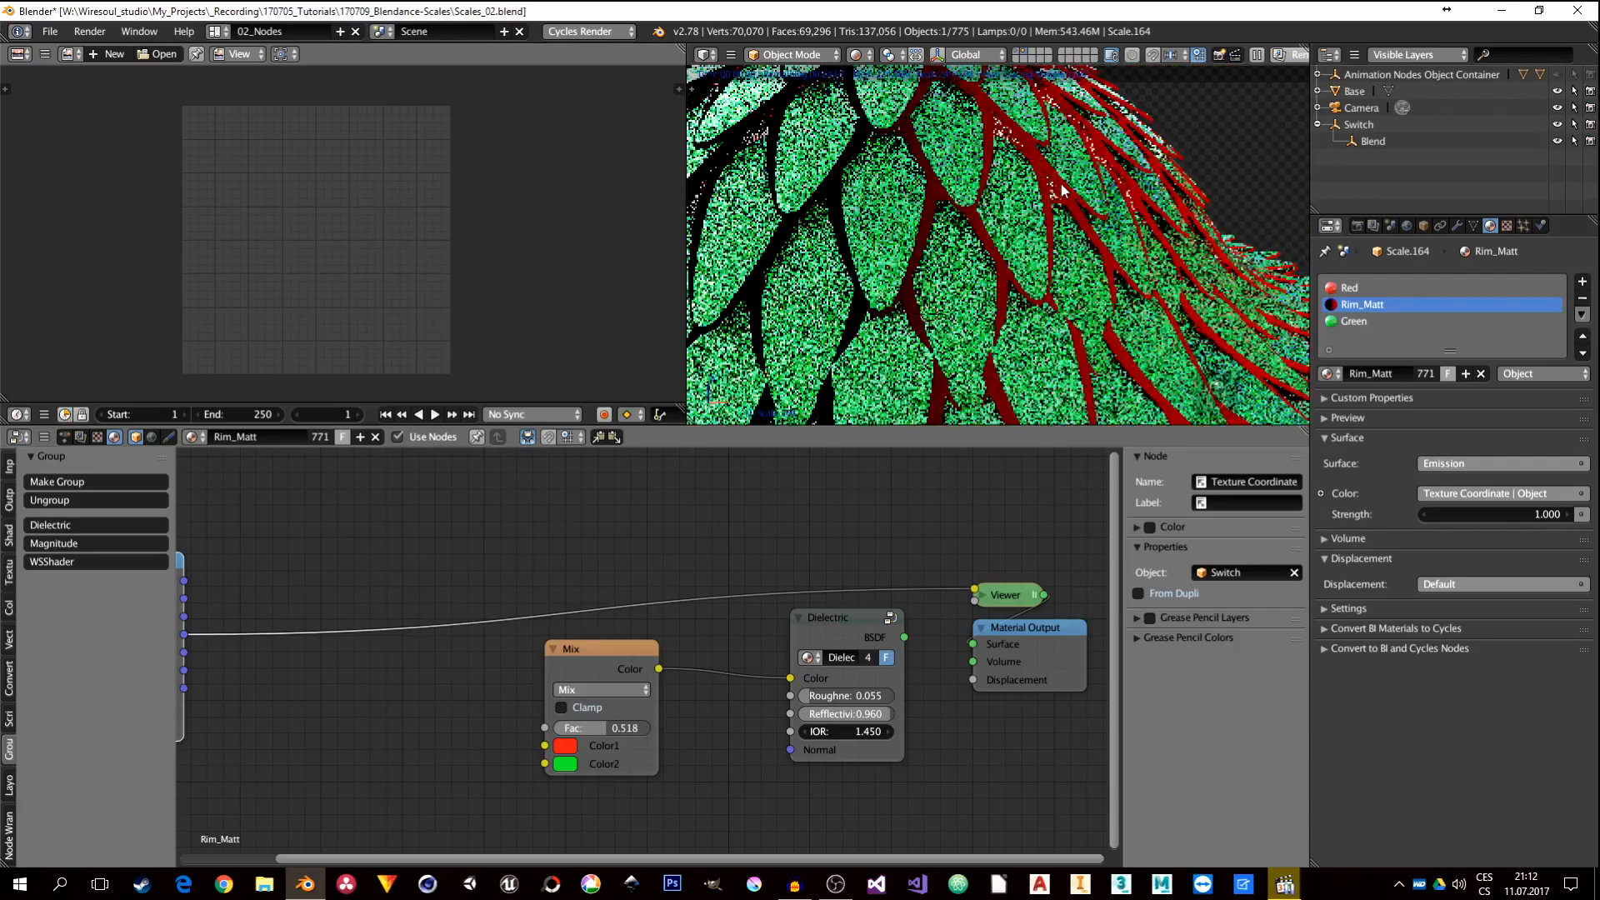
scroll(1070, 197, "down", 5)
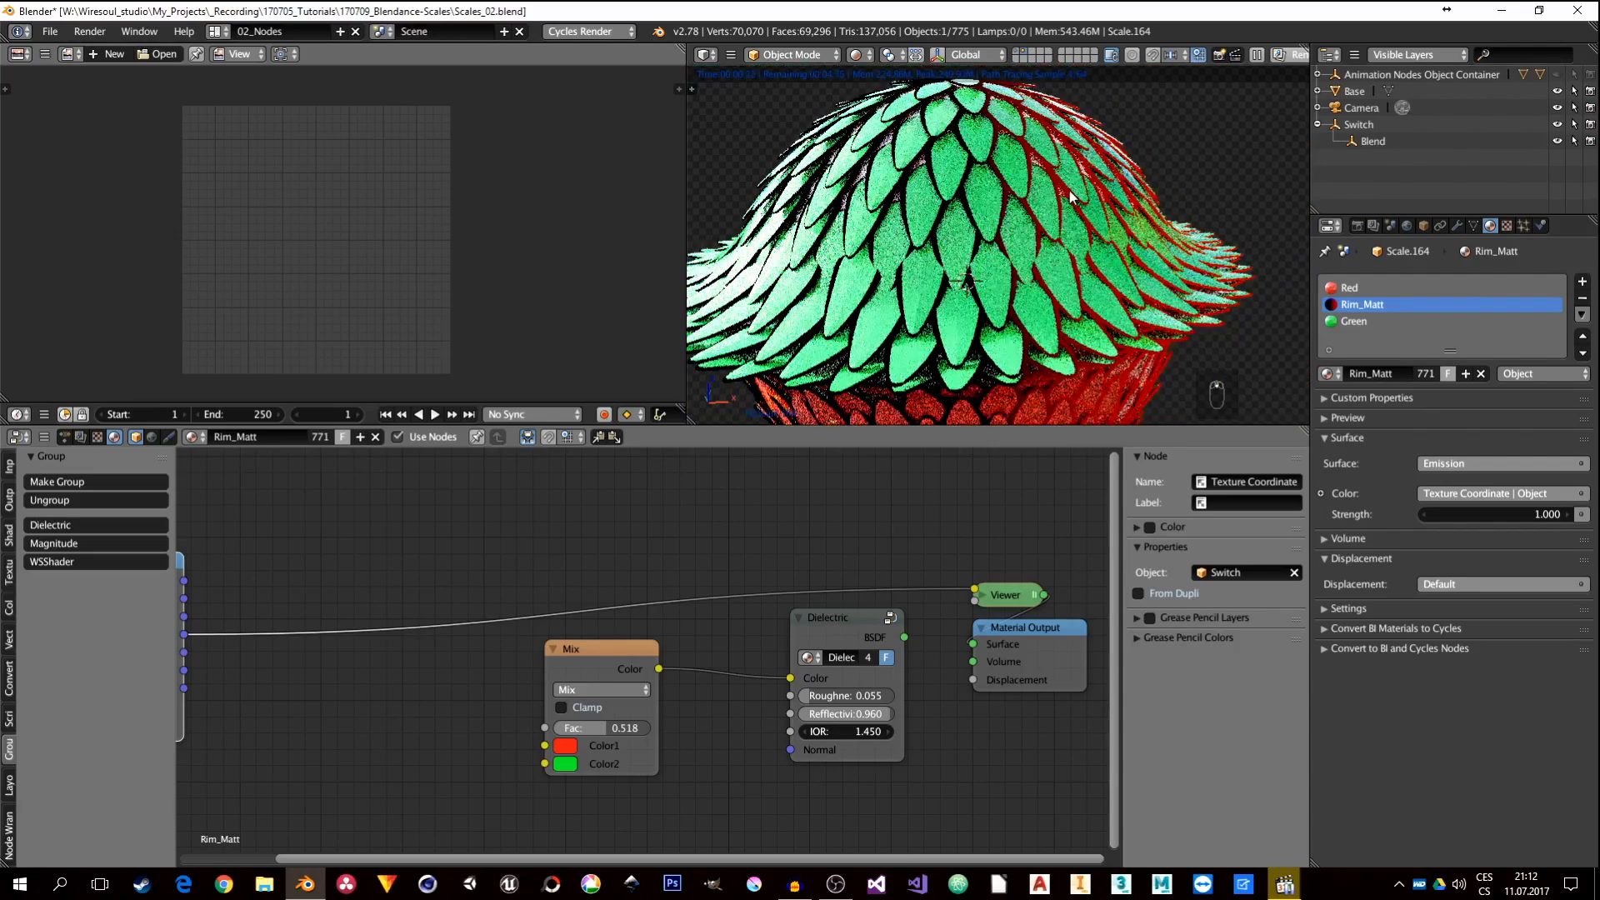
scroll(1008, 283, "down", 2)
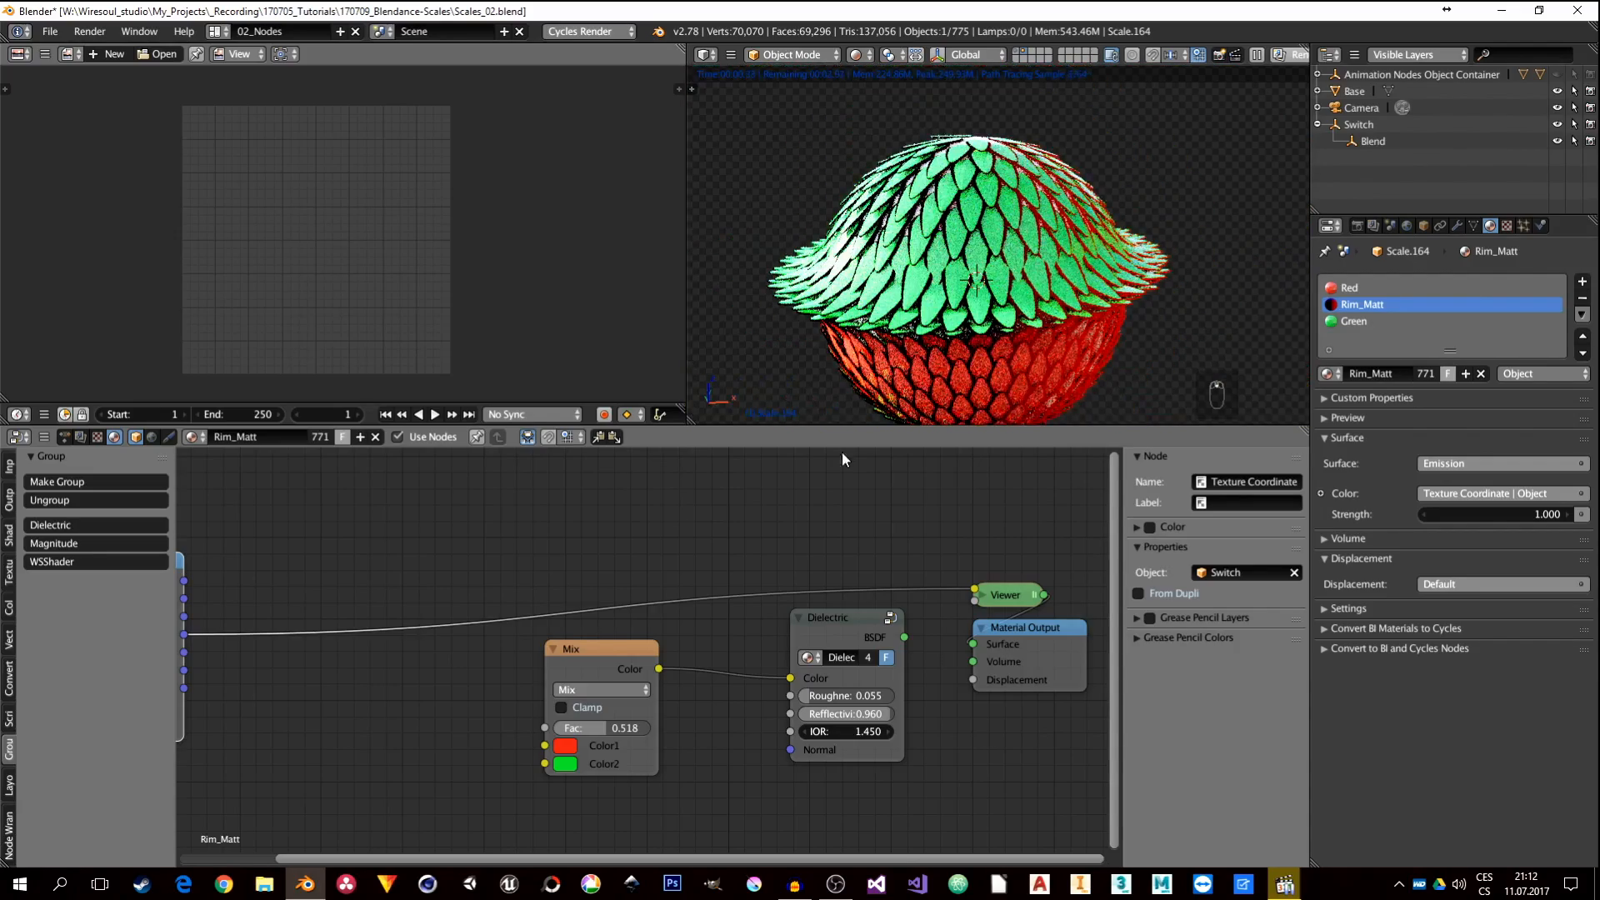
Step: Insert the Magnitude node group between the Texture Coordinate's Object output and the viewer, with space between the nodes
middle_click_drag(631, 585, 898, 536)
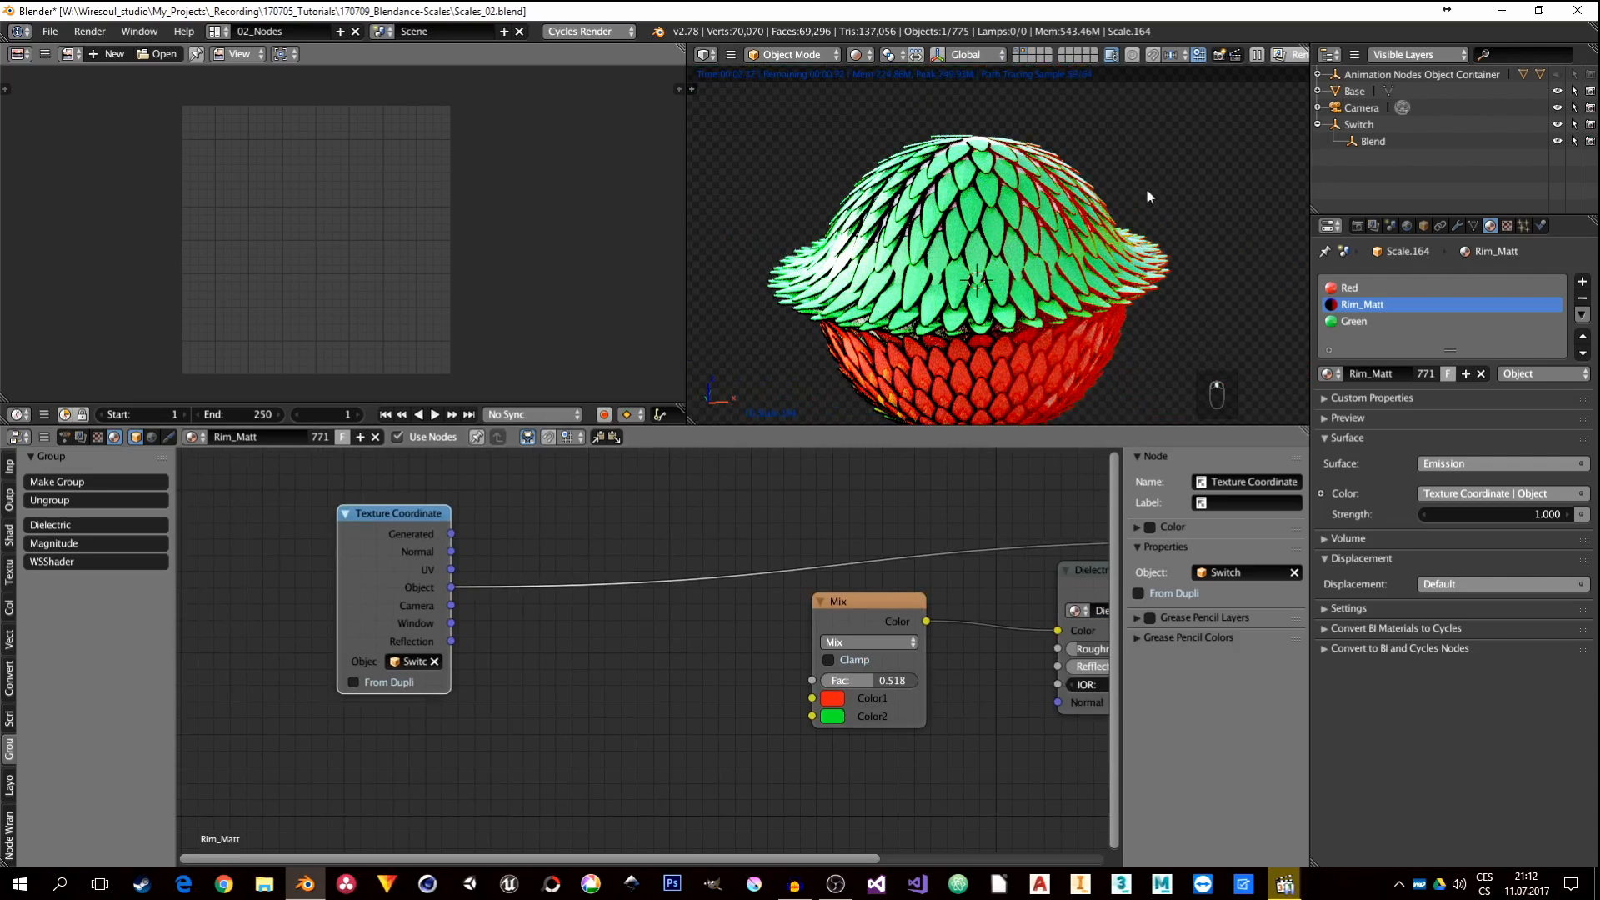
middle_click_drag(577, 608, 623, 592)
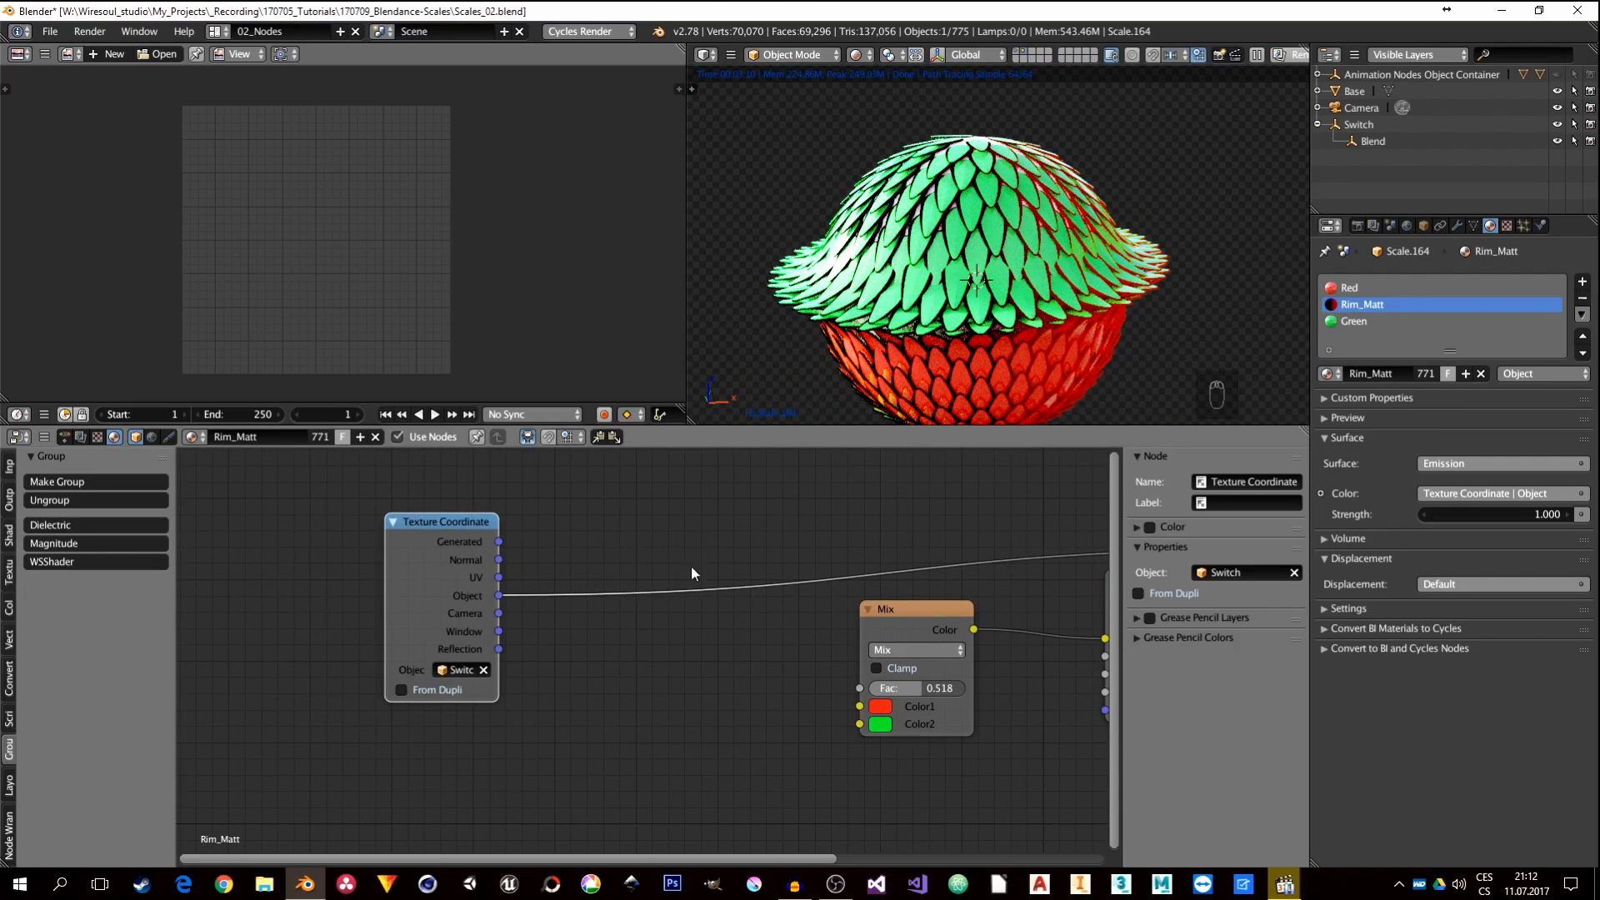
left_click_drag(435, 549, 382, 547)
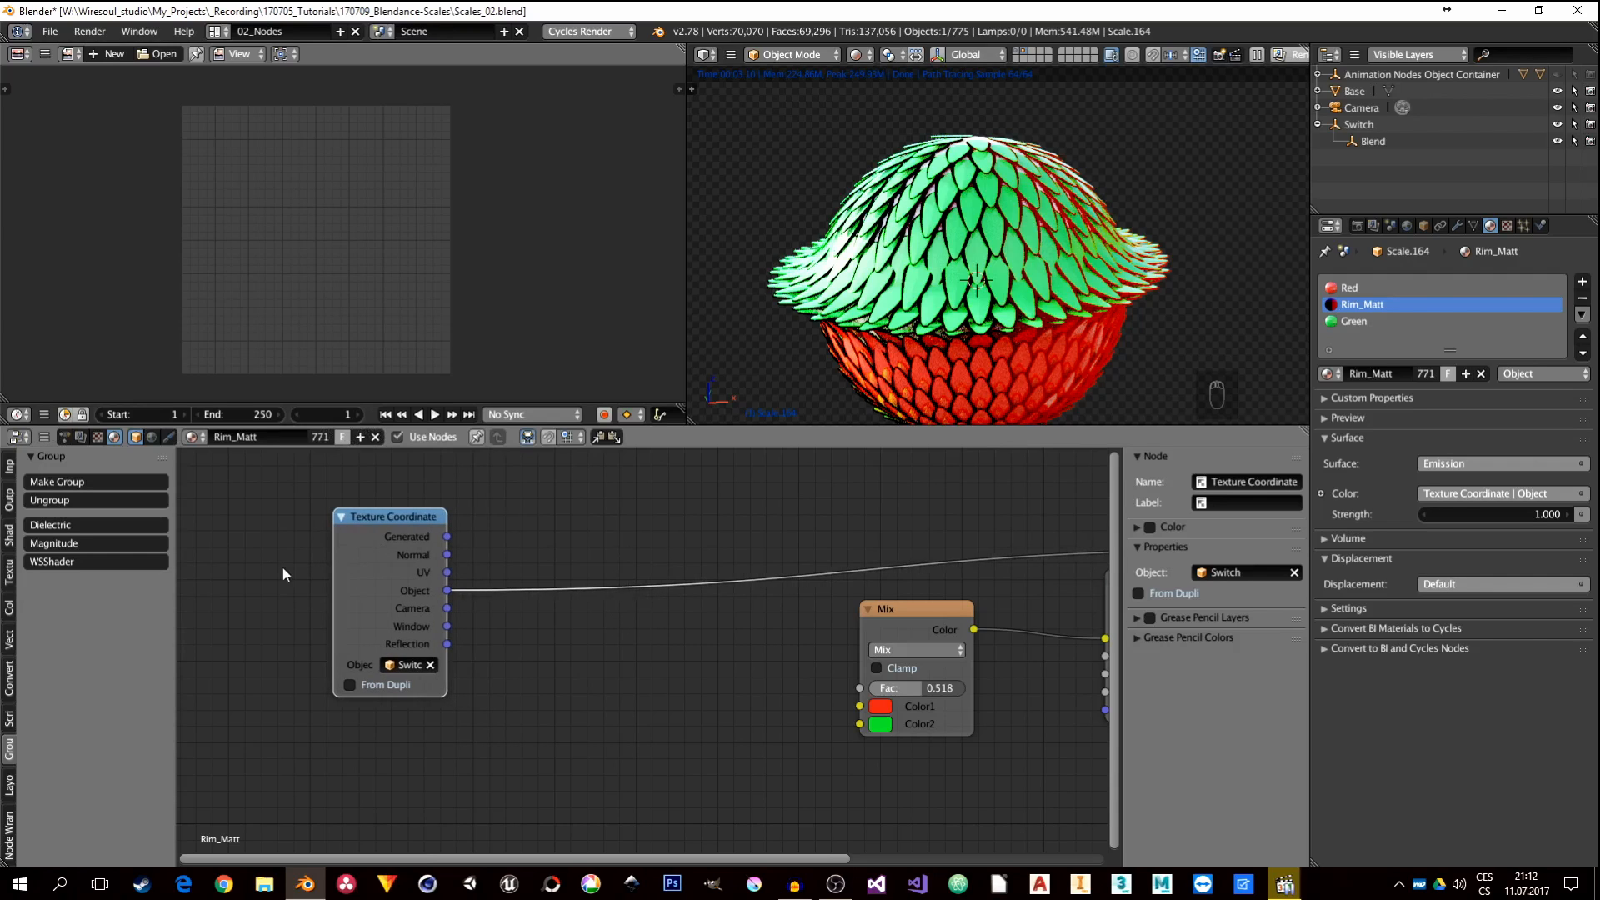
left_click(57, 545)
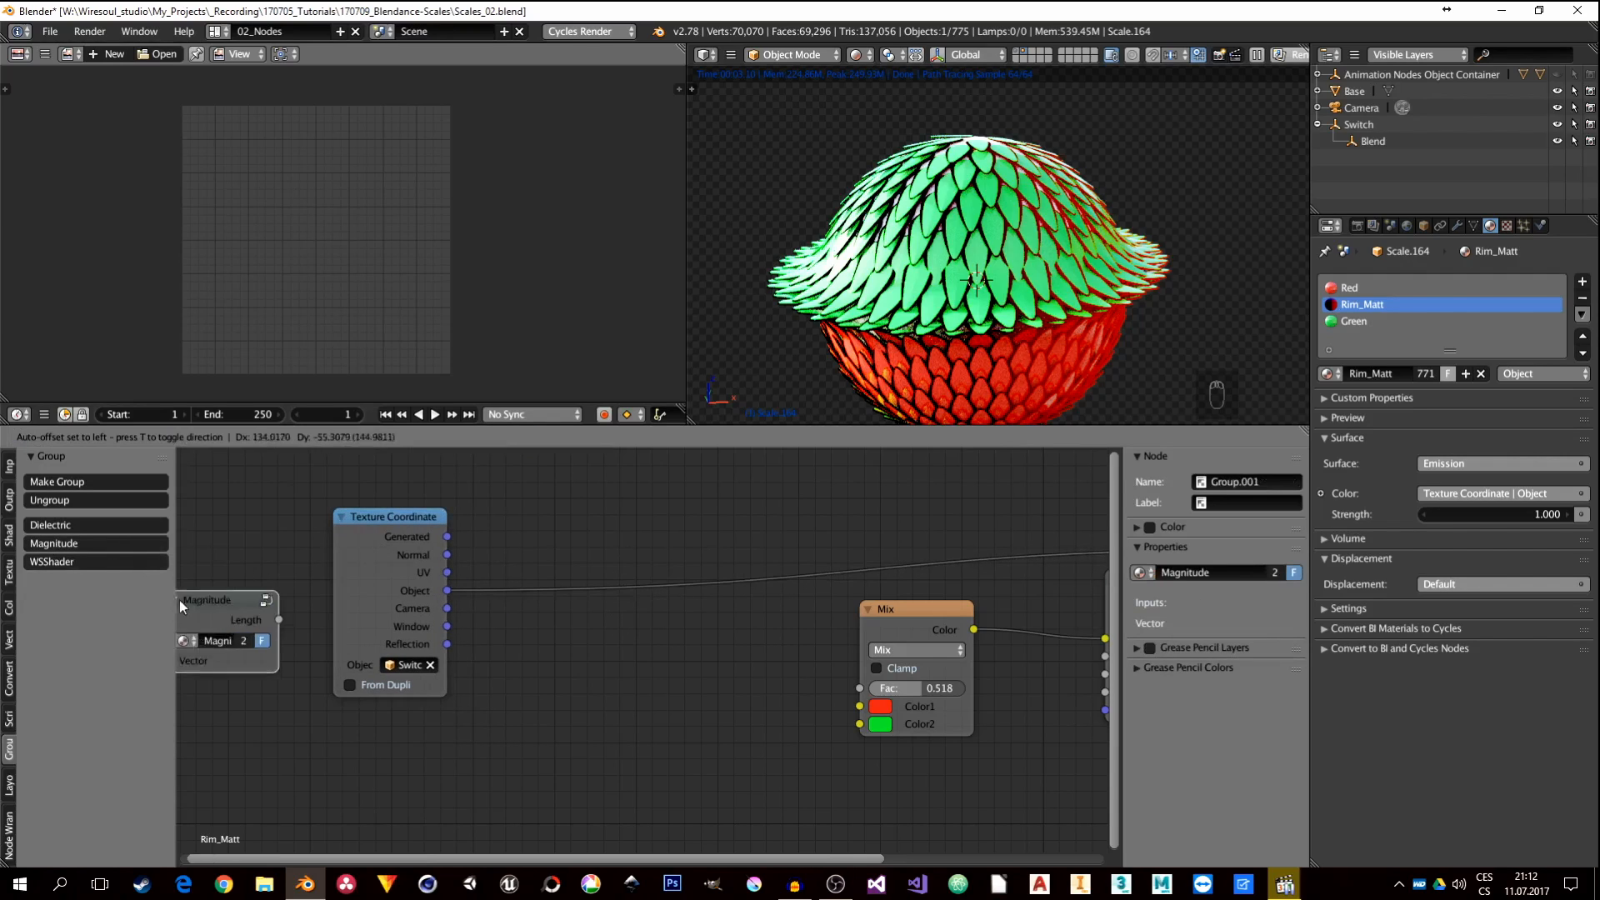
left_click(522, 644)
middle_click_drag(522, 645, 584, 547)
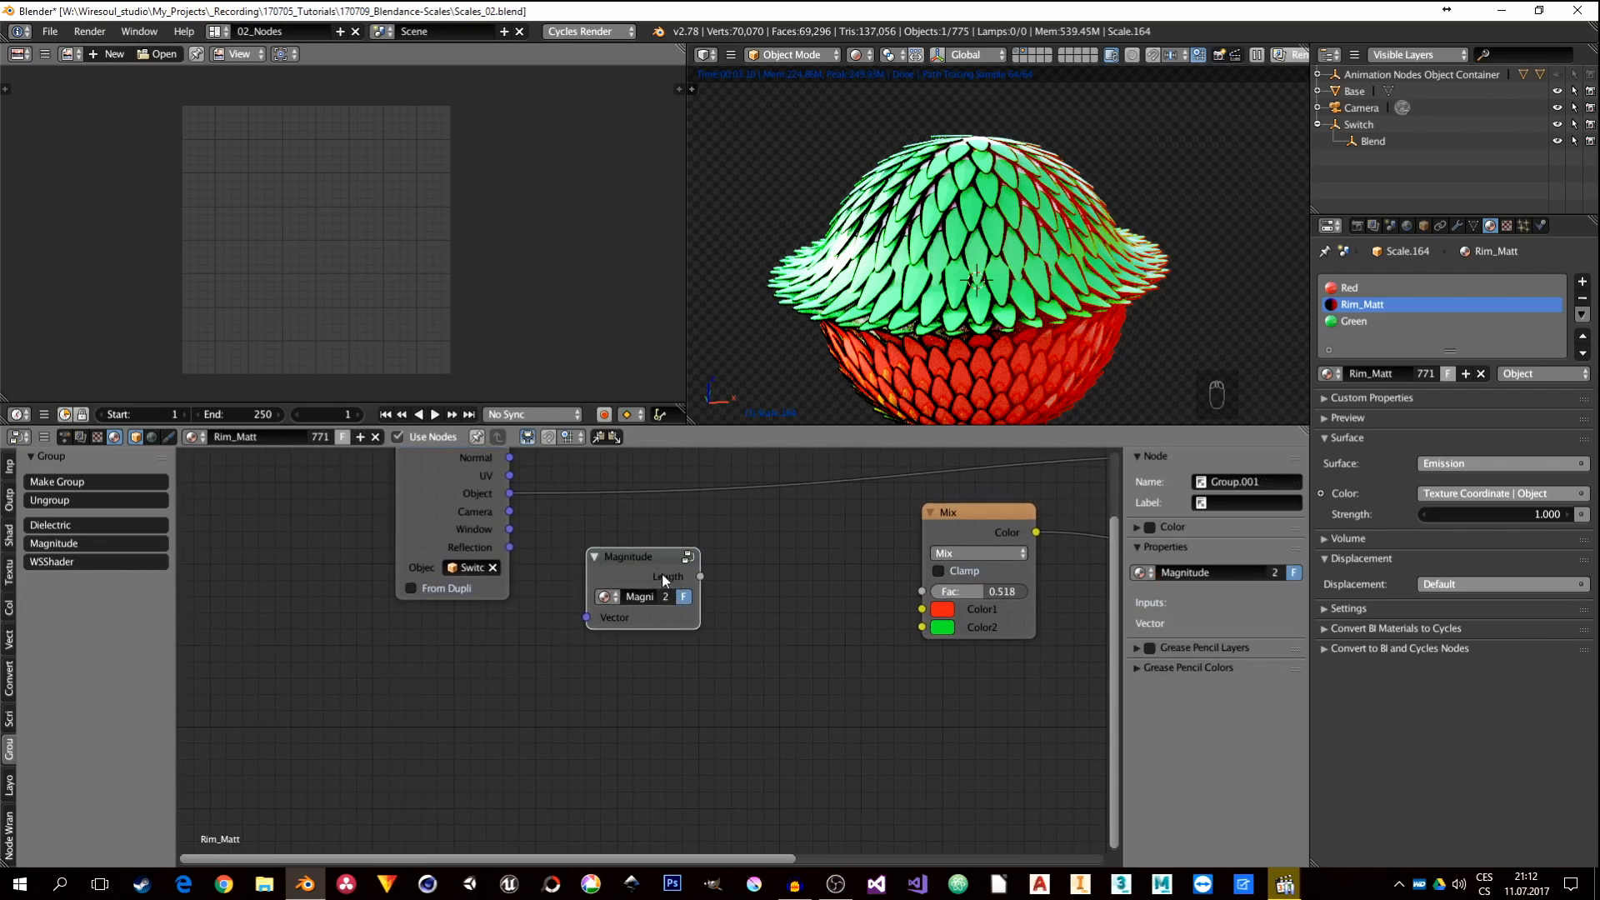
left_click_drag(629, 554, 628, 483)
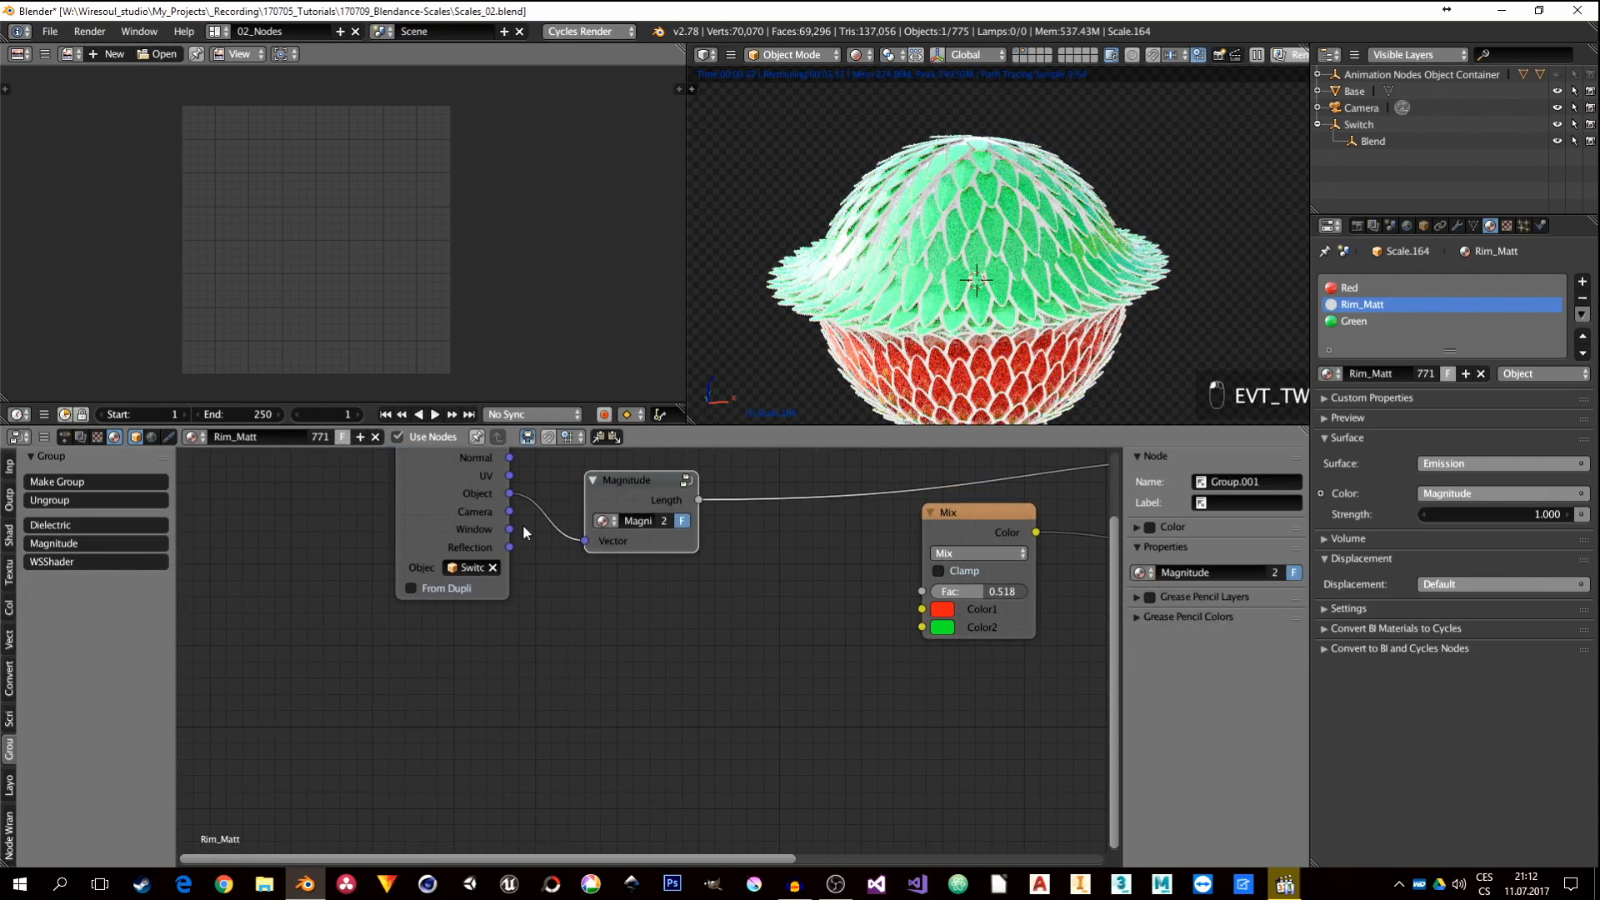
middle_click_drag(523, 523, 552, 606)
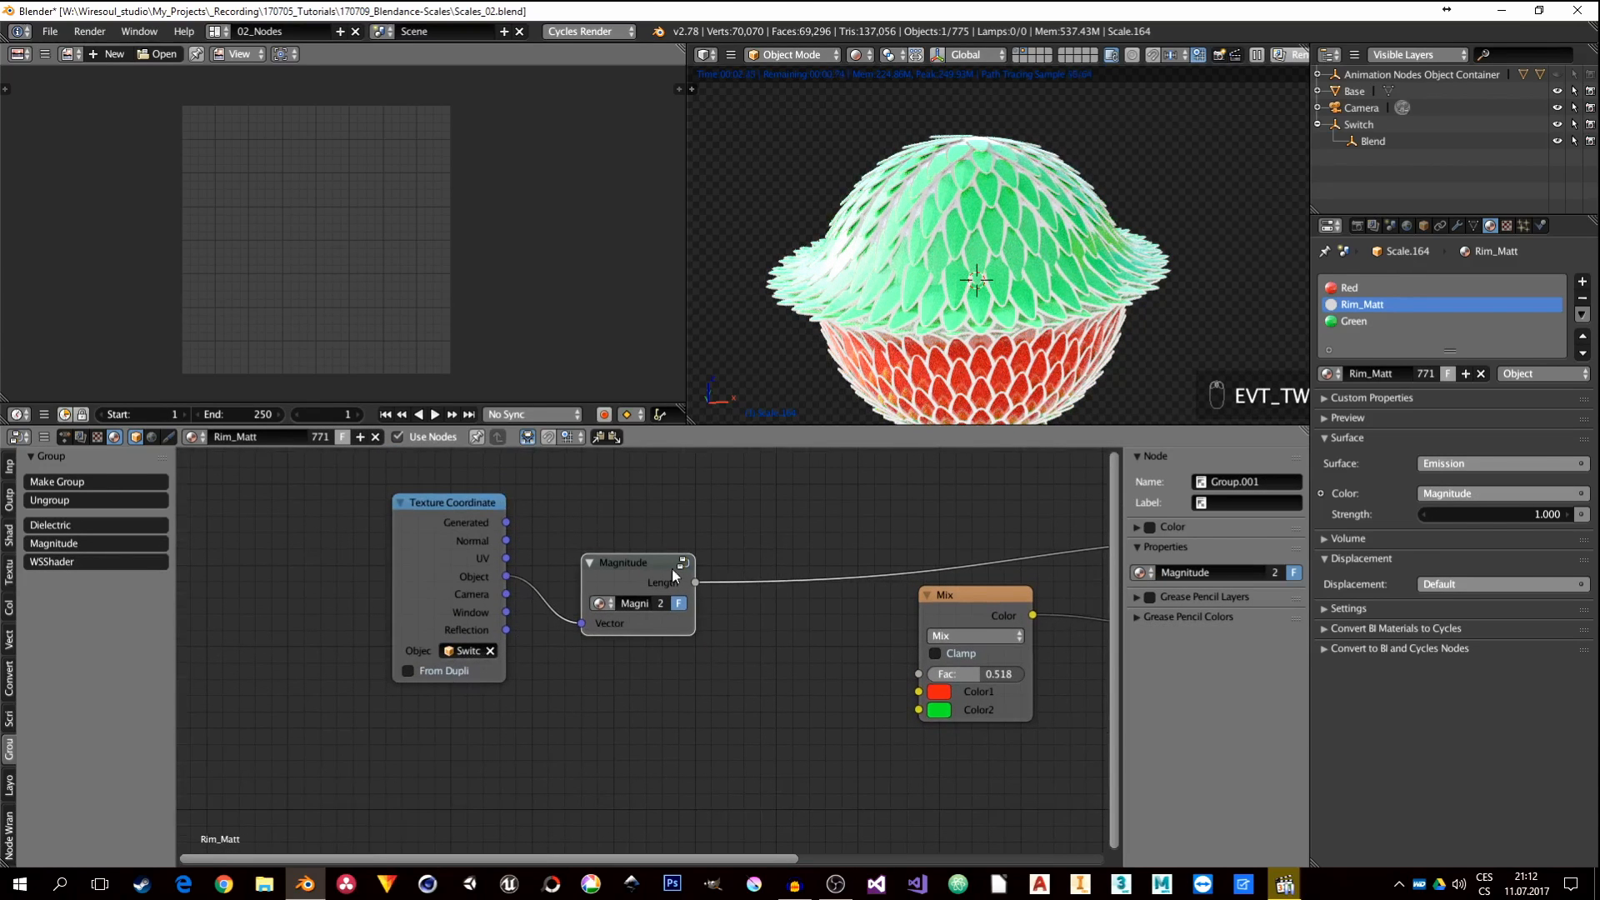
middle_click_drag(616, 683, 592, 633)
left_click_drag(428, 522, 321, 511)
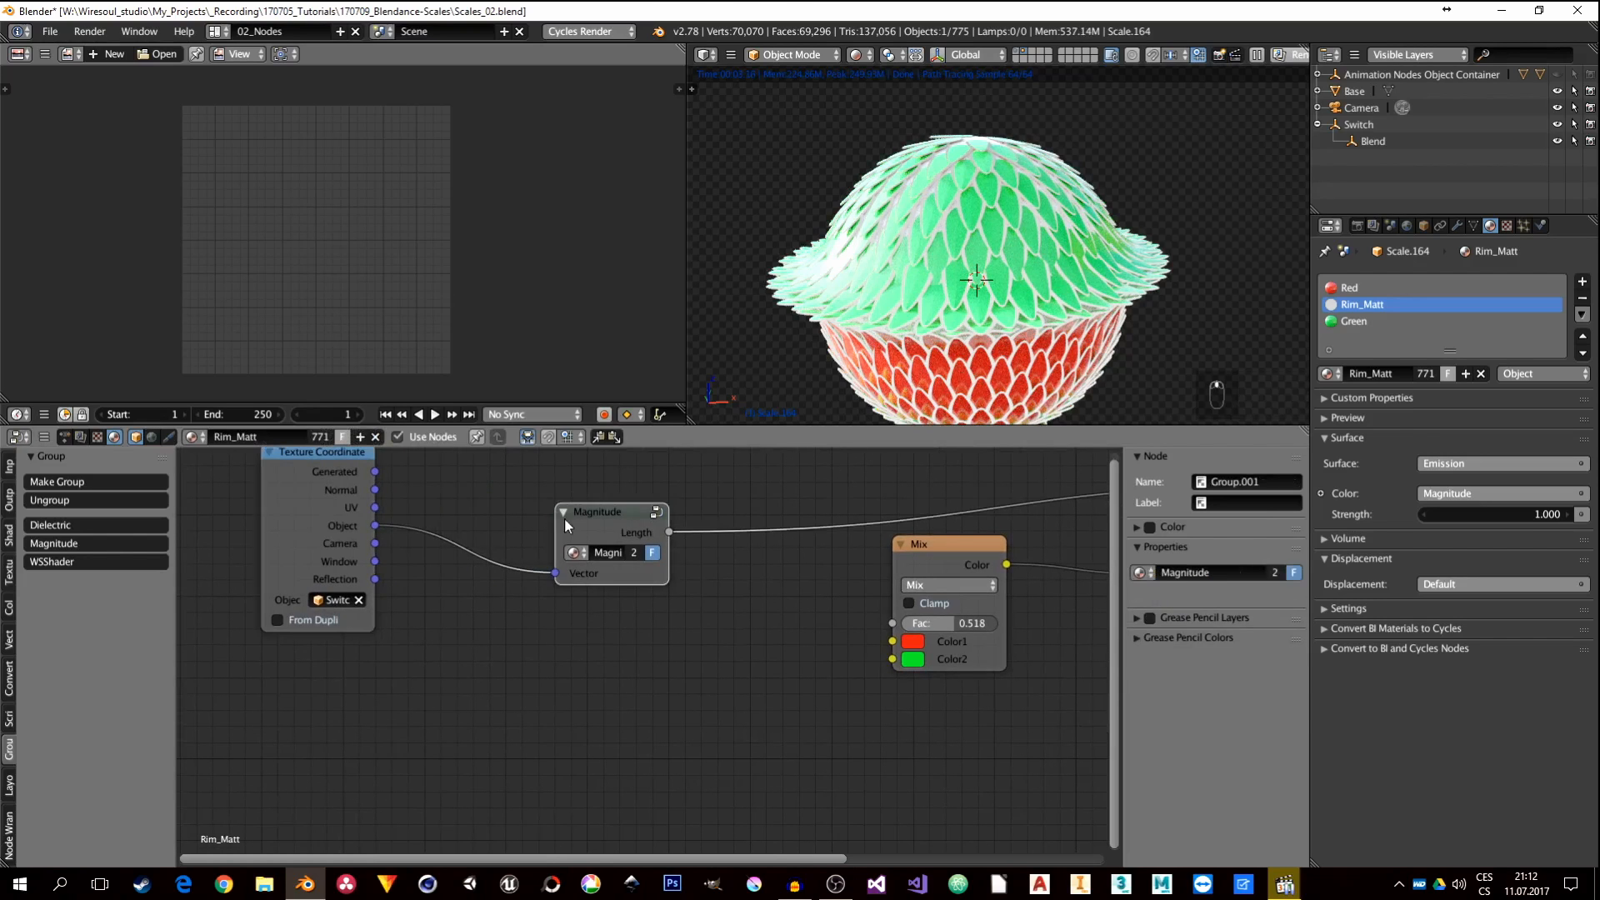
Step: Open the Magnitude group for editing and space out its Group Input and Separate XYZ nodes
key("Tab")
middle_click_drag(603, 596, 803, 557)
scroll(561, 569, "up", 3)
middle_click_drag(673, 571, 552, 665)
left_click_drag(302, 598, 240, 595)
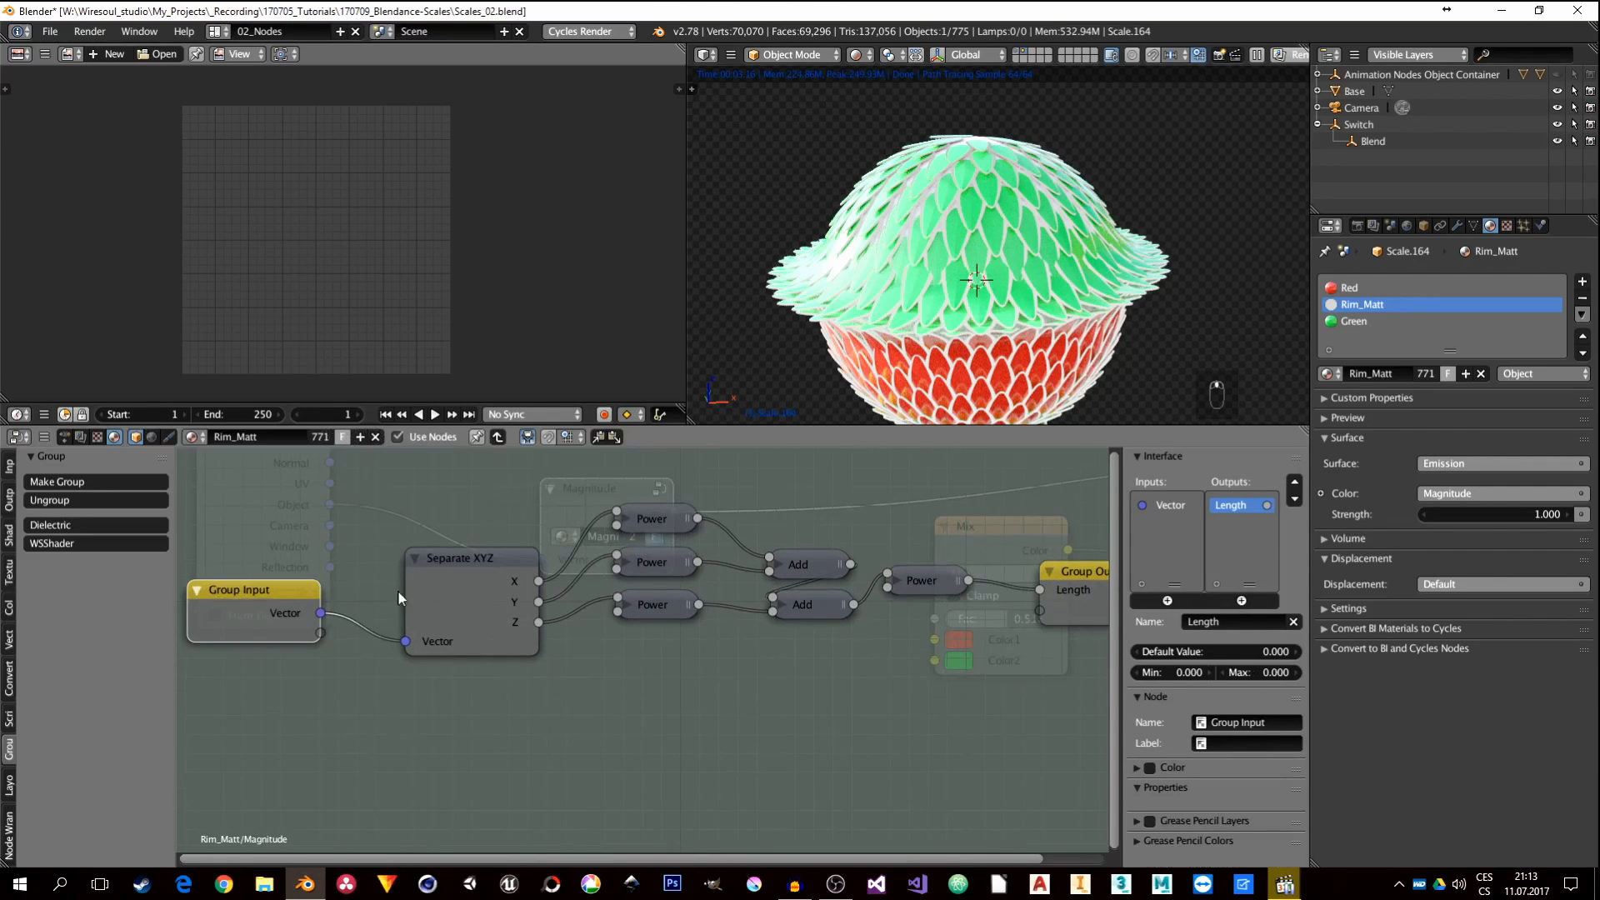
left_click_drag(464, 577, 414, 567)
Step: Inspect the settings of the Power and Add math nodes inside the Magnitude group, including the final Power node
left_click(625, 518)
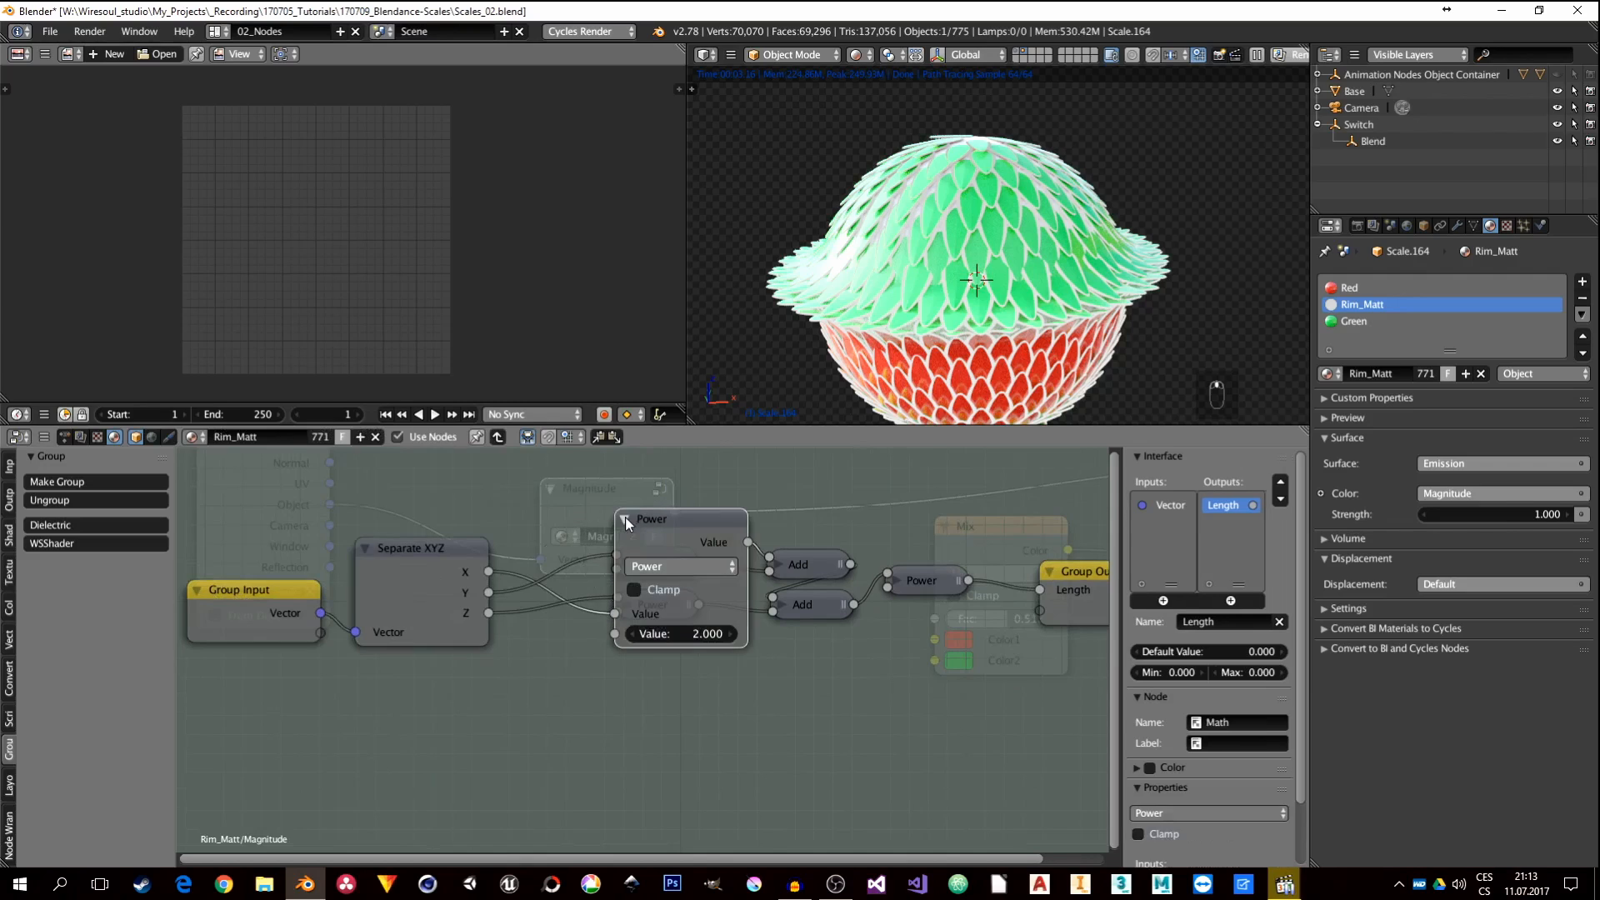
left_click(626, 520)
left_click(627, 564)
left_click(628, 567)
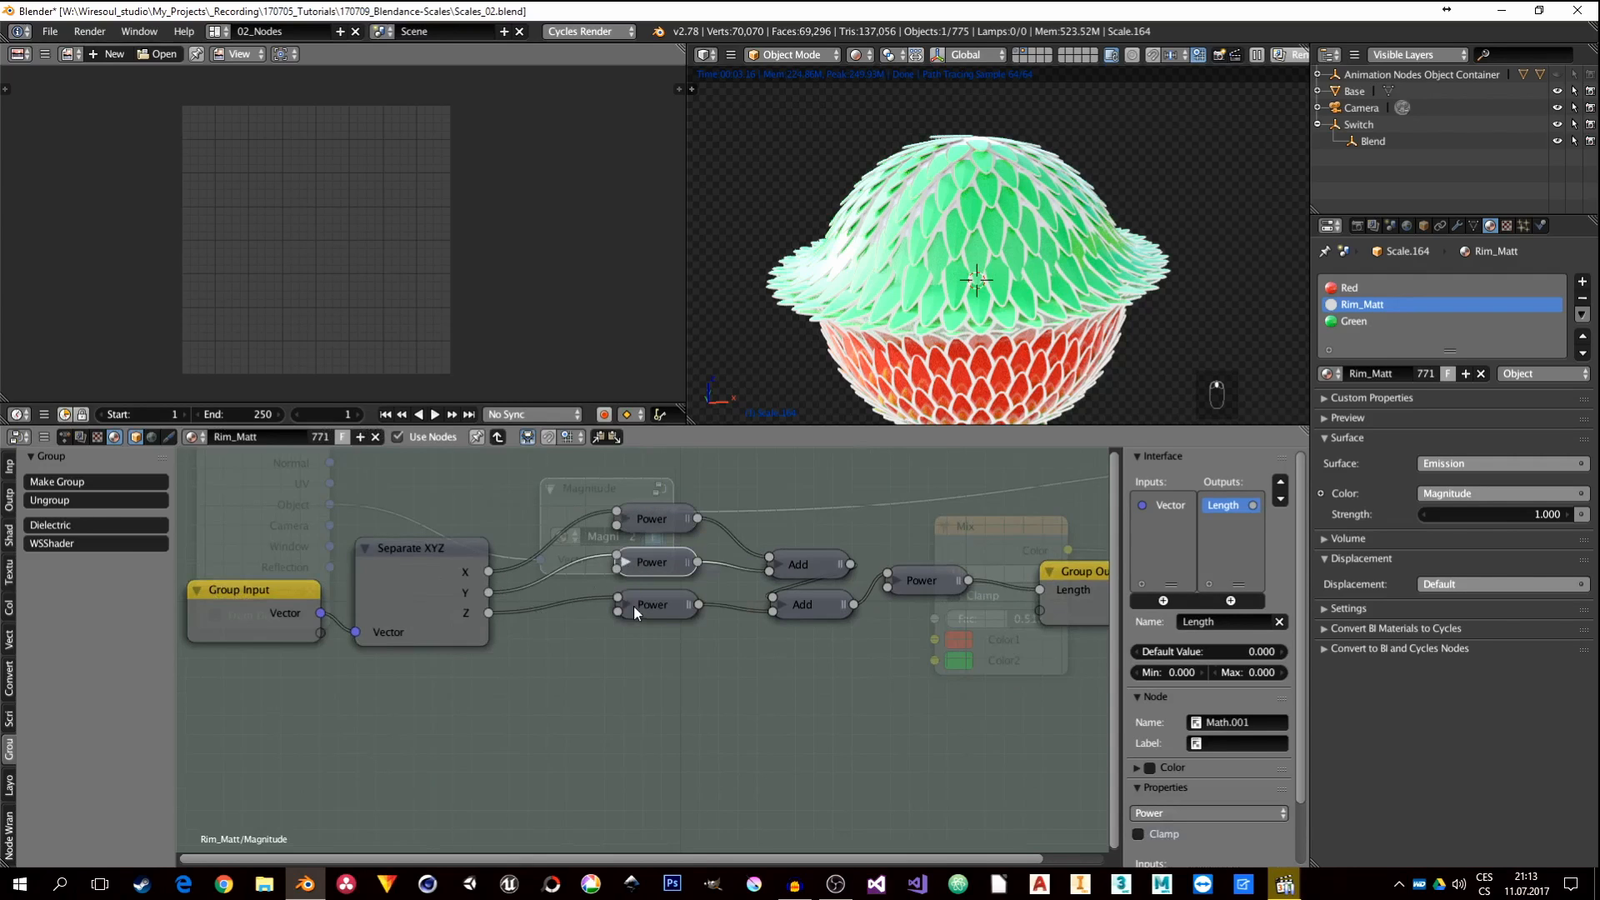
left_click(633, 606)
left_click(633, 607)
left_click(630, 606)
left_click(772, 564)
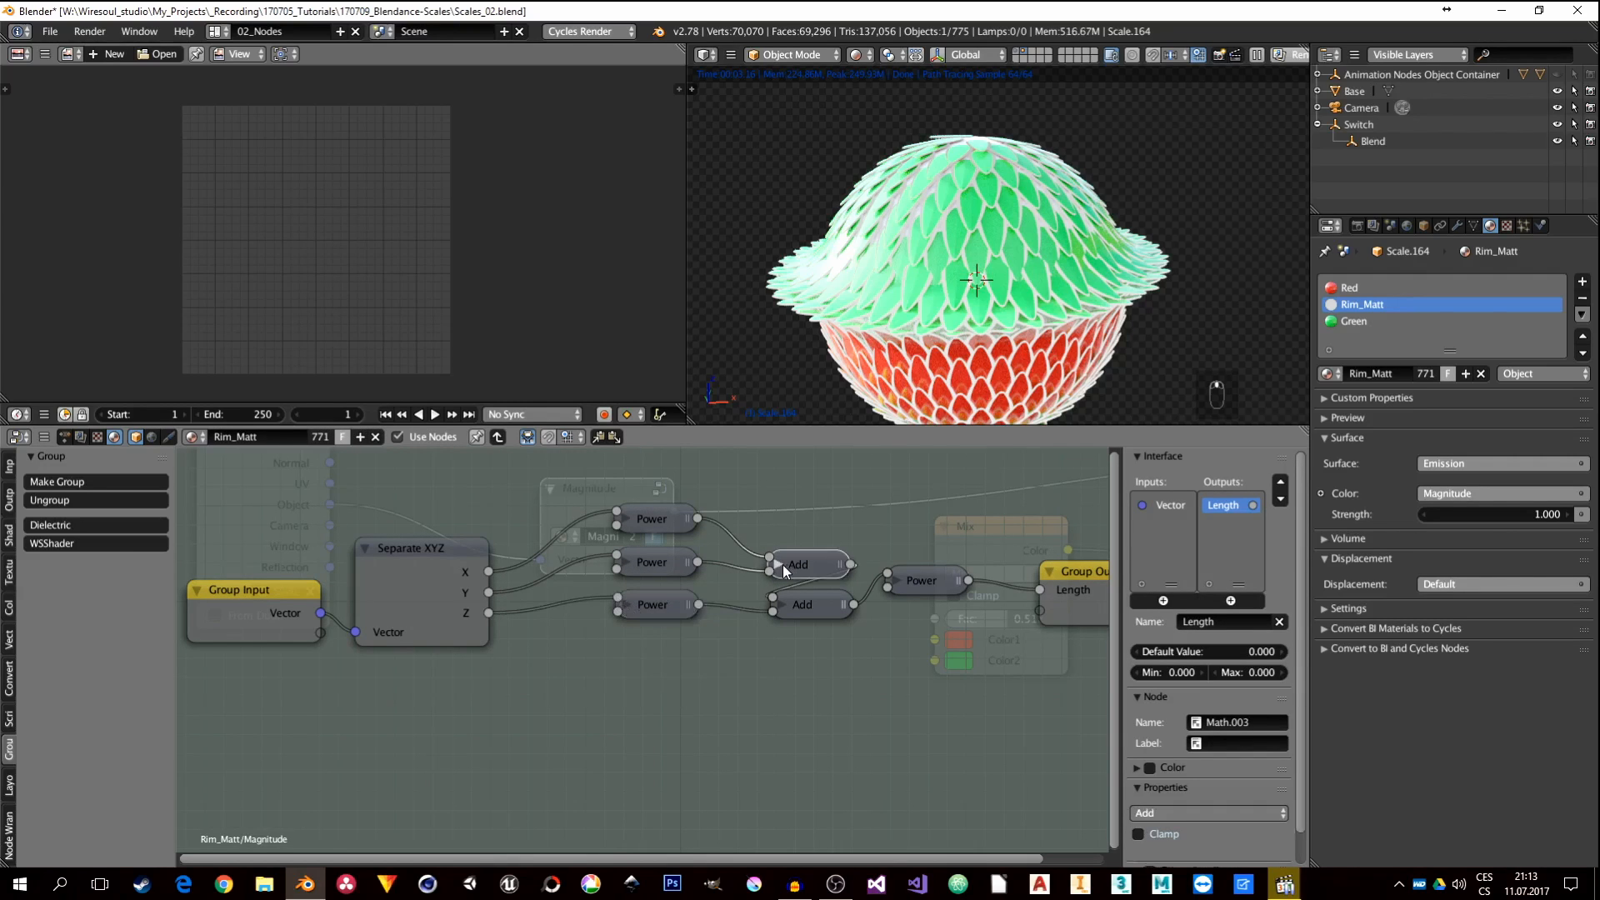
left_click(776, 563)
left_click(777, 564)
left_click(787, 602)
left_click(783, 602)
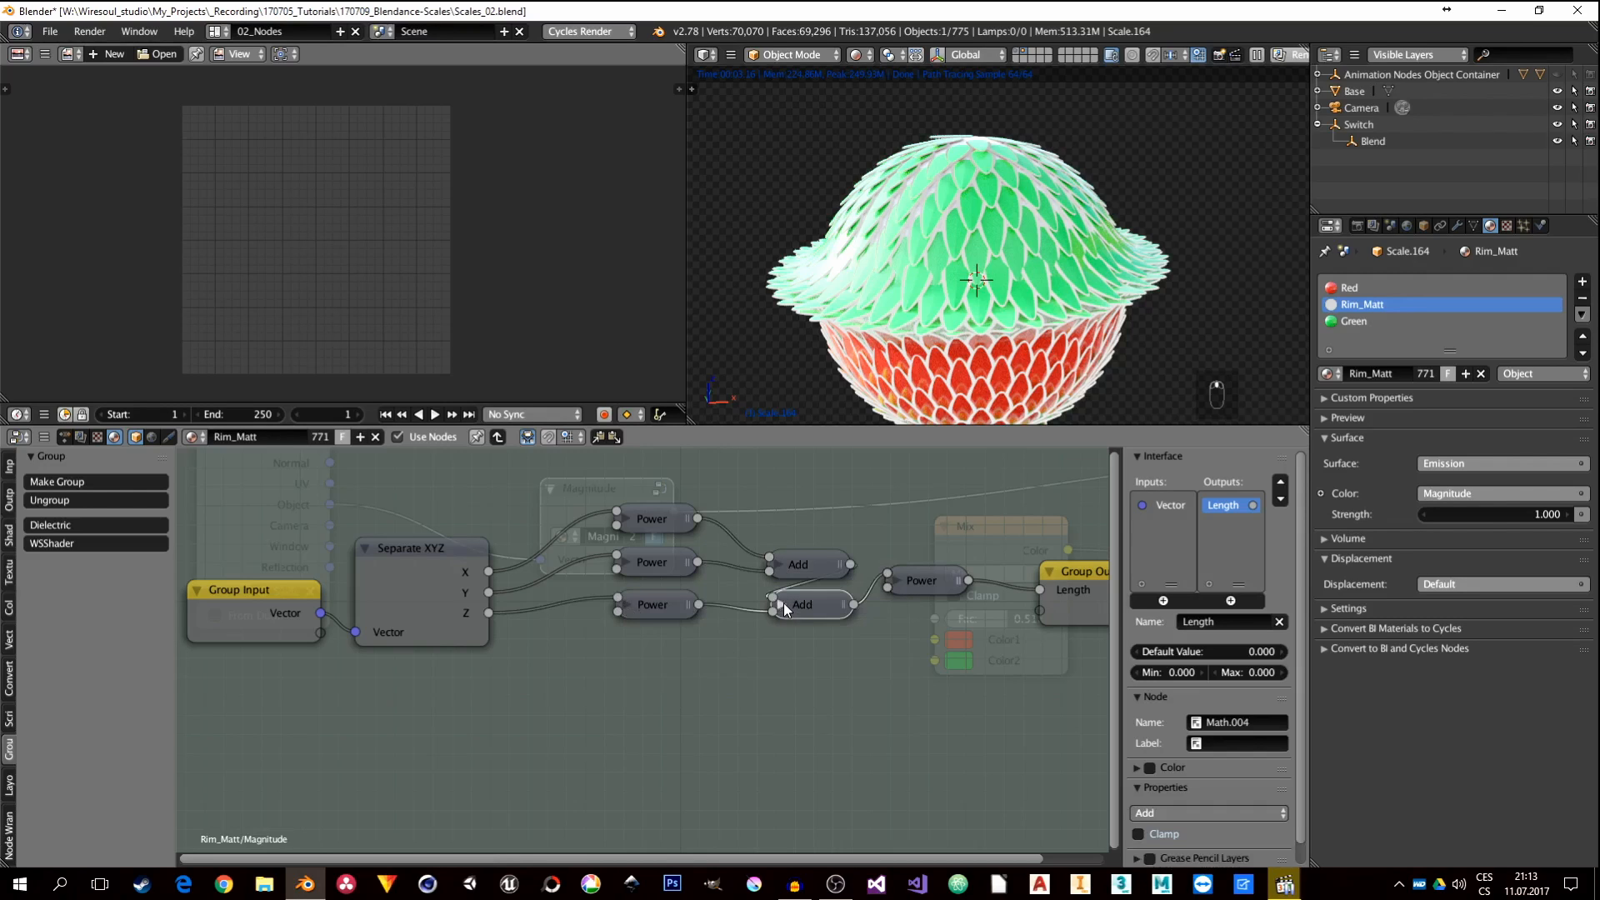
left_click(898, 583)
left_click_drag(935, 584, 925, 546)
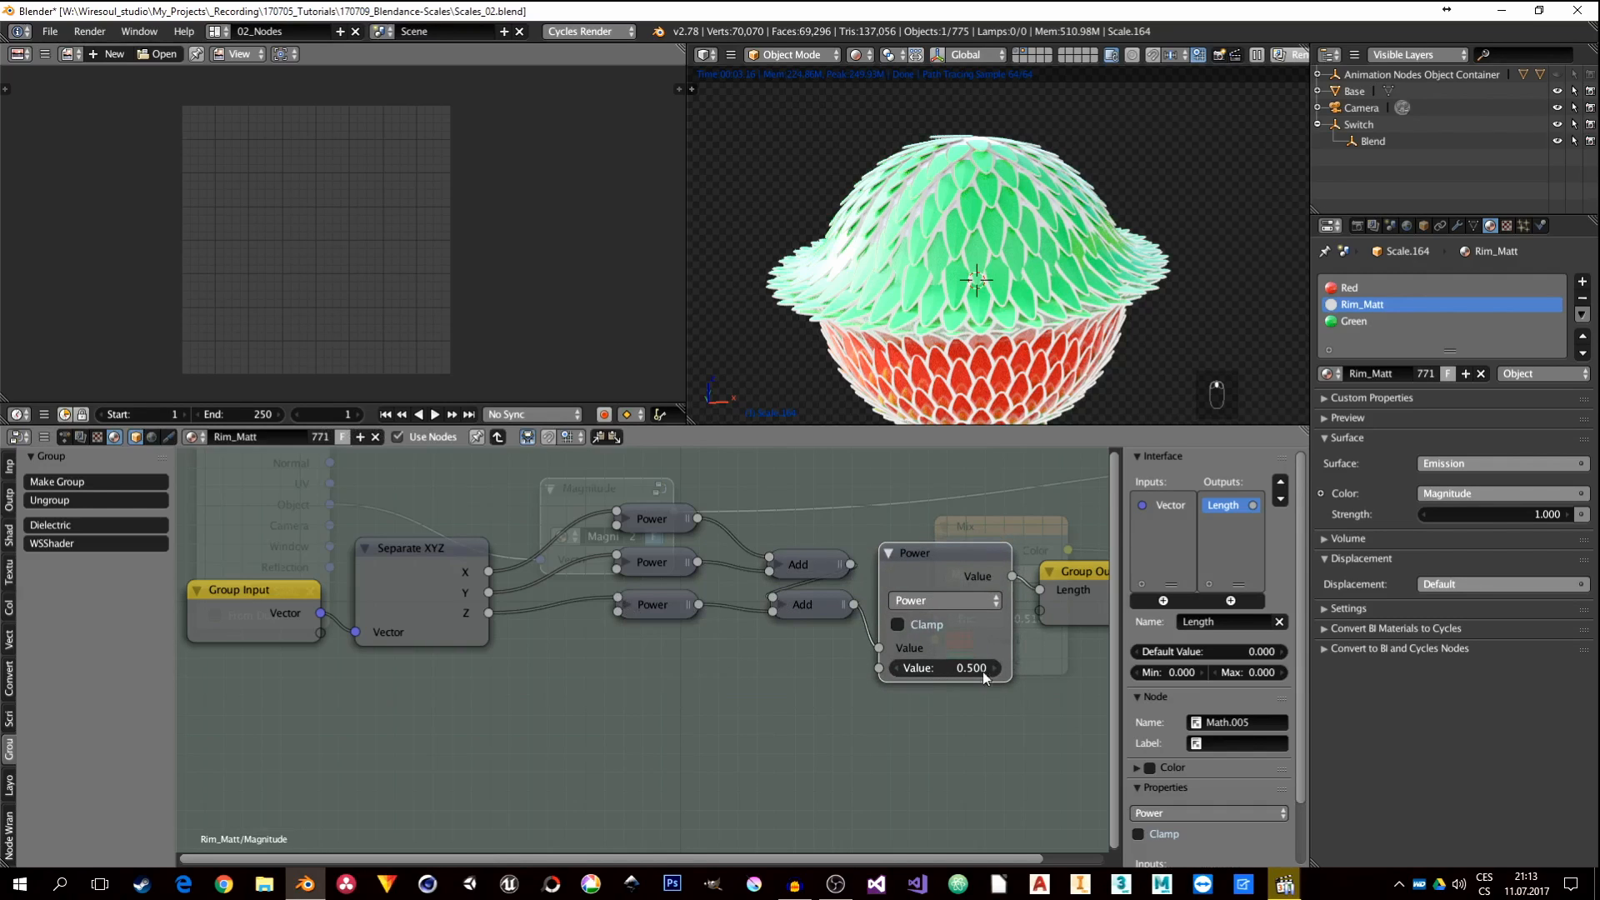
Step: Collapse the final Power node and leave the Magnitude group to return to the Rim_Matt node tree
middle_click_drag(967, 651, 898, 672)
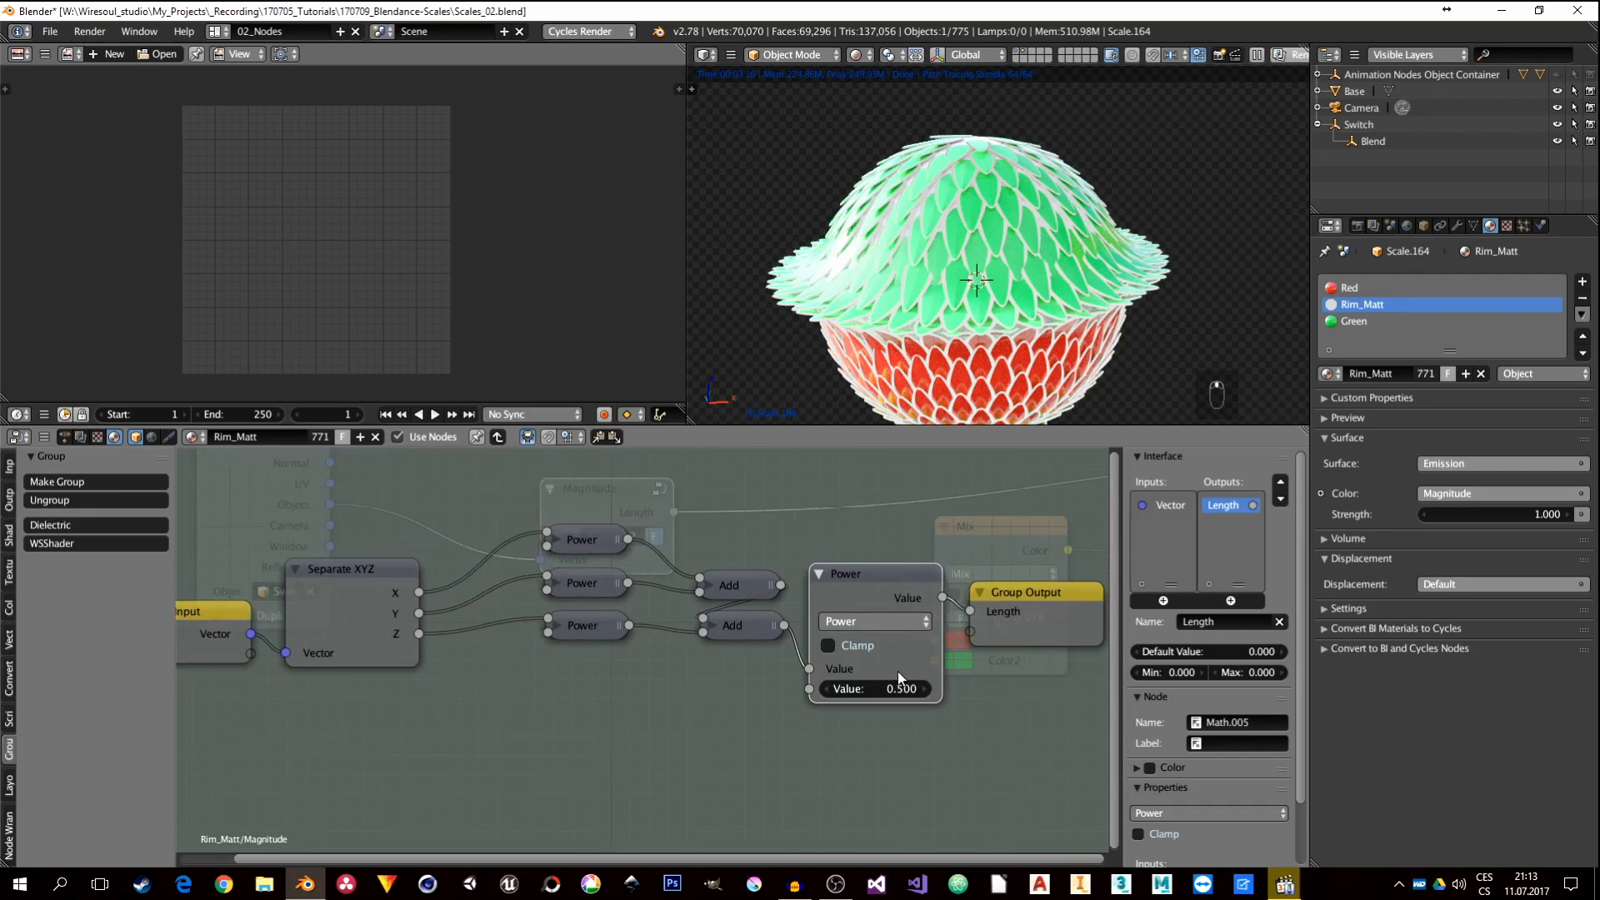
left_click(819, 574)
mouse_move(863, 592)
left_mouse_down()
mouse_move(880, 618)
mouse_move(862, 618)
left_mouse_up()
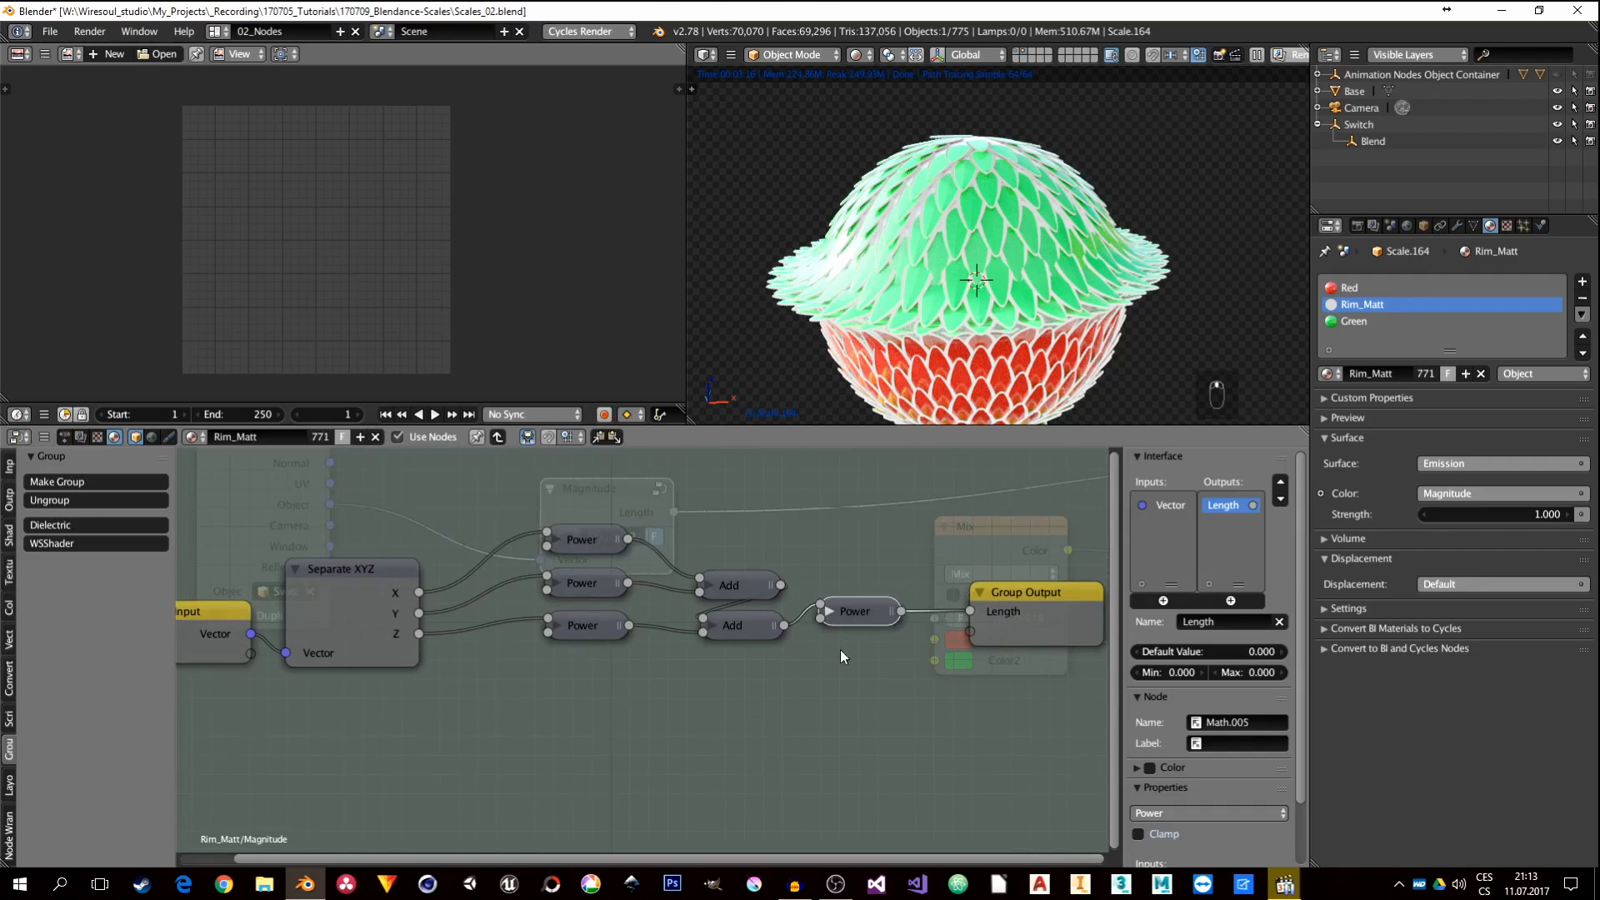
key("Tab")
Step: Move the Magnitude node close beside the Texture Coordinate node, leaving room after it for more nodes
middle_click_drag(704, 605, 702, 738)
left_click_drag(593, 618, 421, 559)
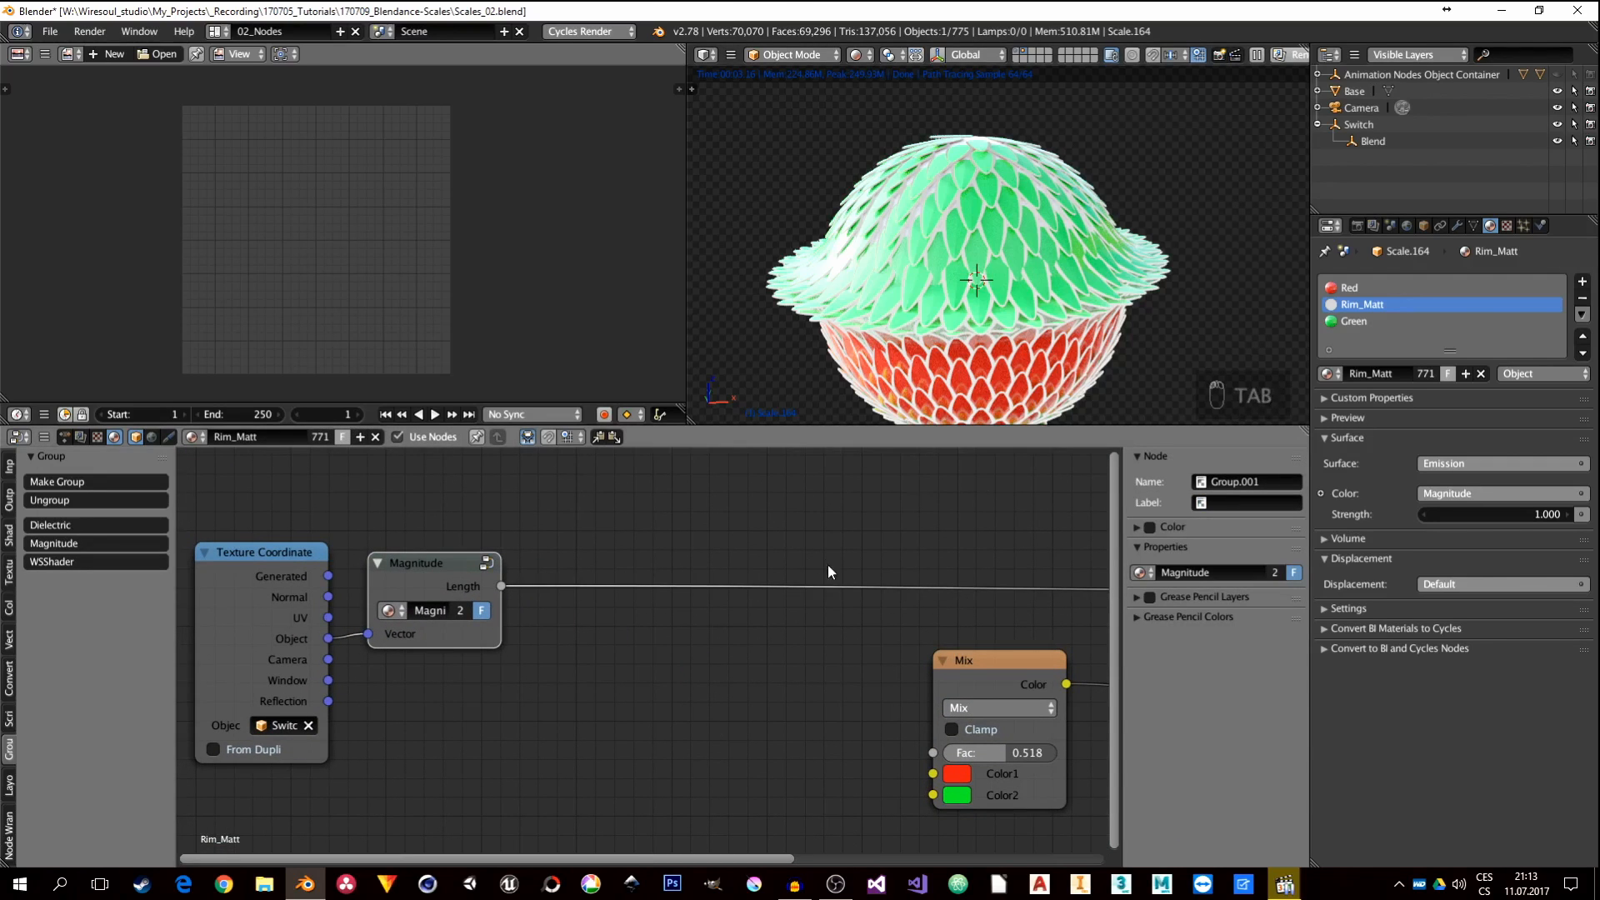
mouse_move(690, 613)
middle_mouse_down()
mouse_move(608, 626)
mouse_move(679, 610)
middle_mouse_up()
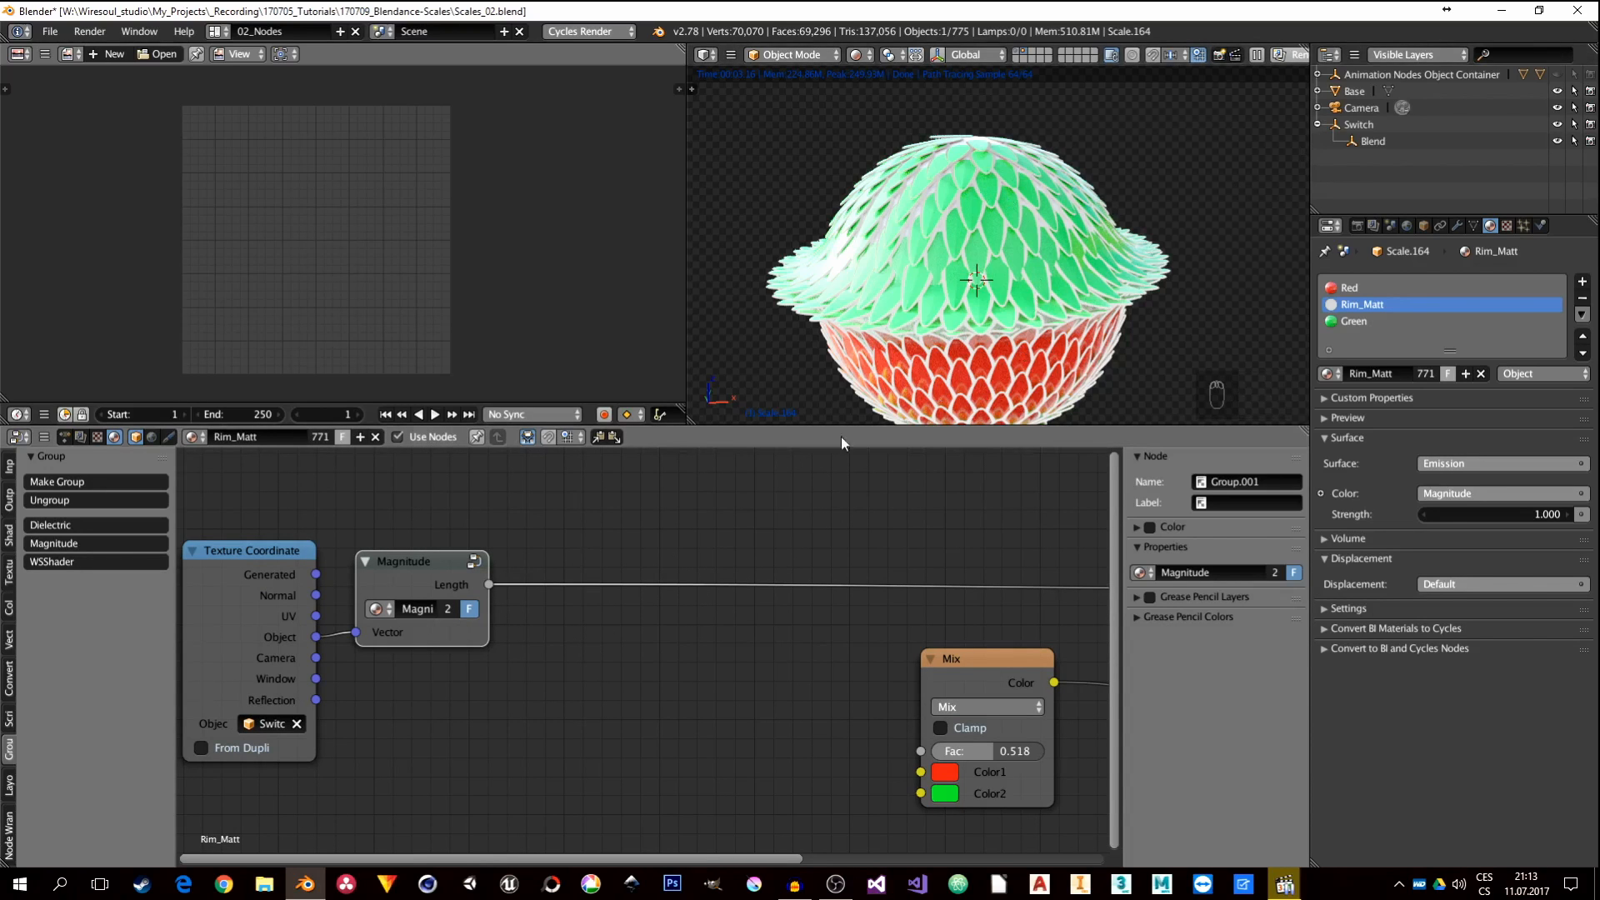
middle_click_drag(599, 615, 653, 632)
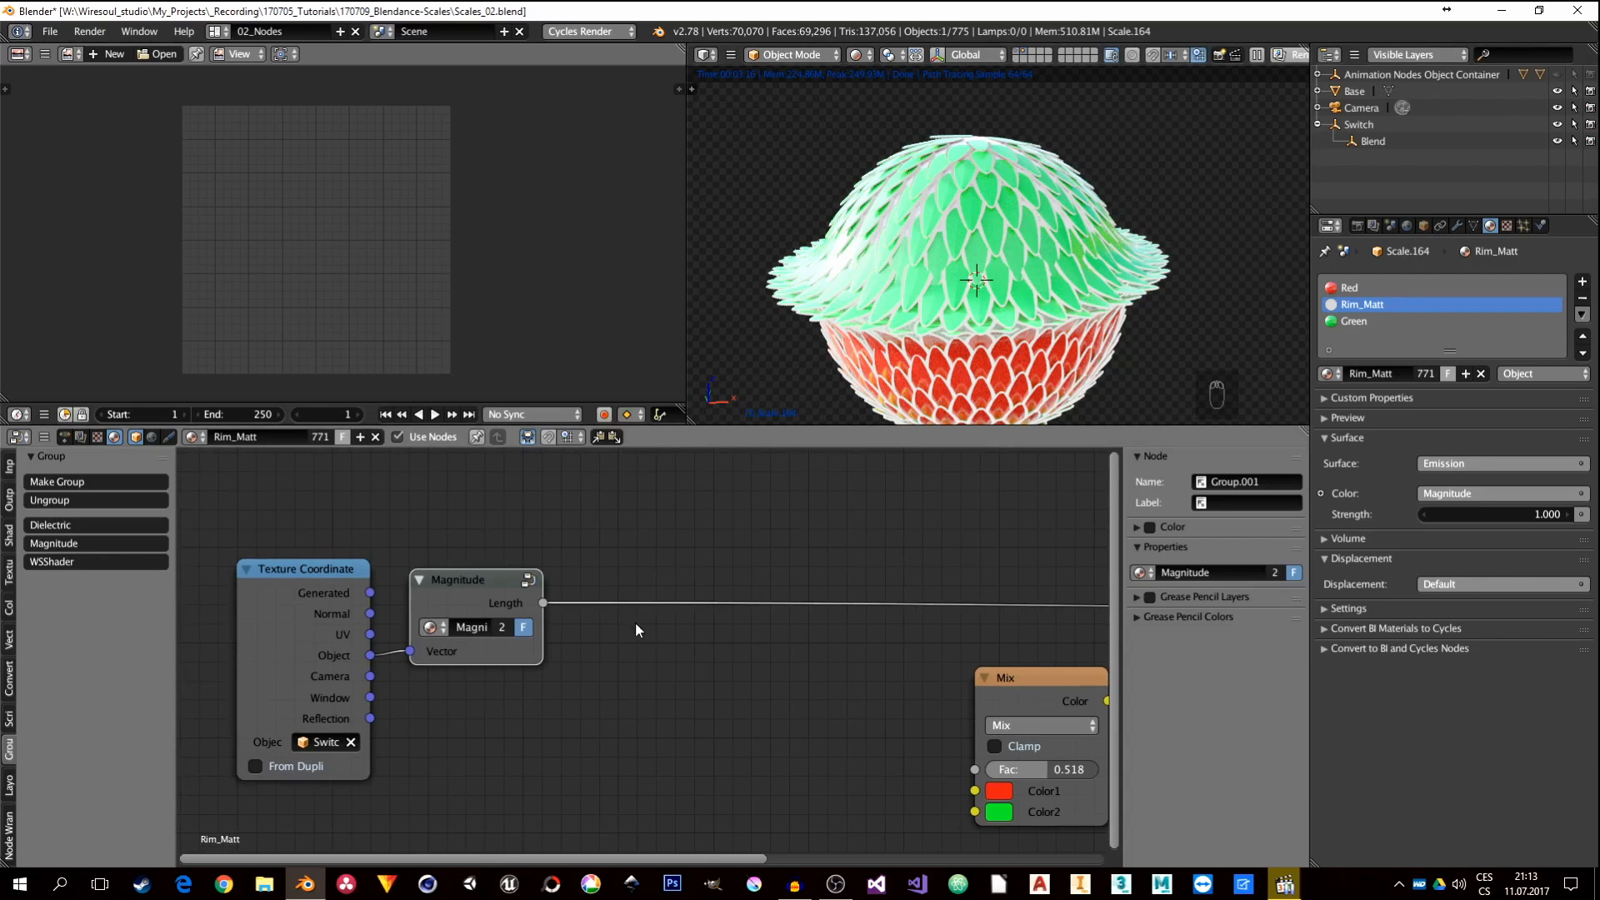
key("shift+a")
mouse_move(678, 669)
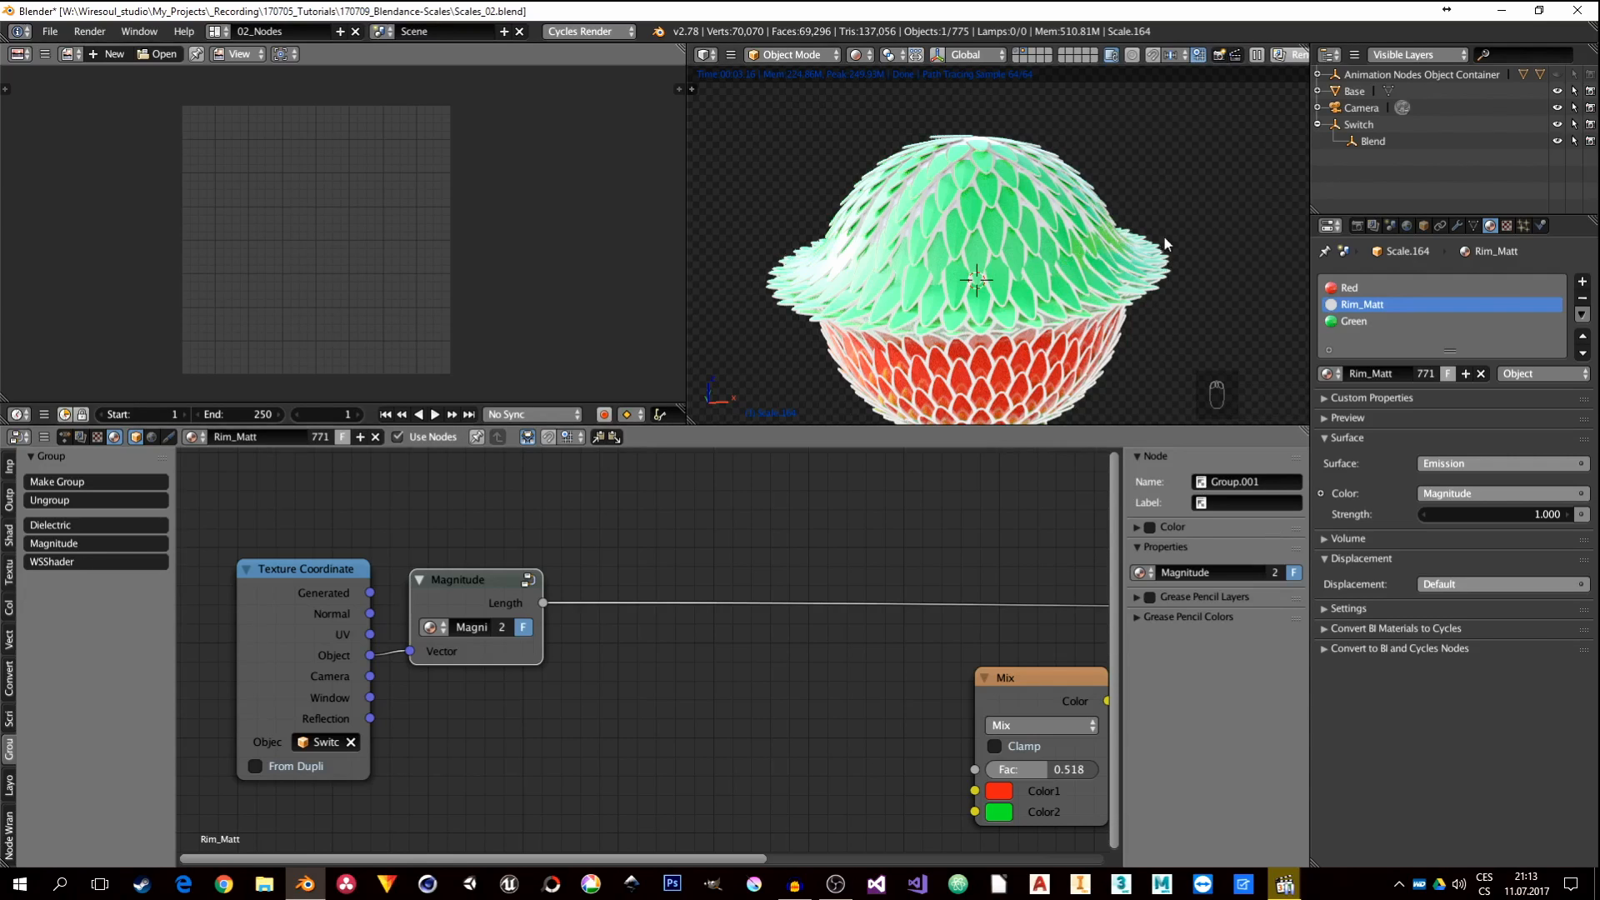
key("shift+a")
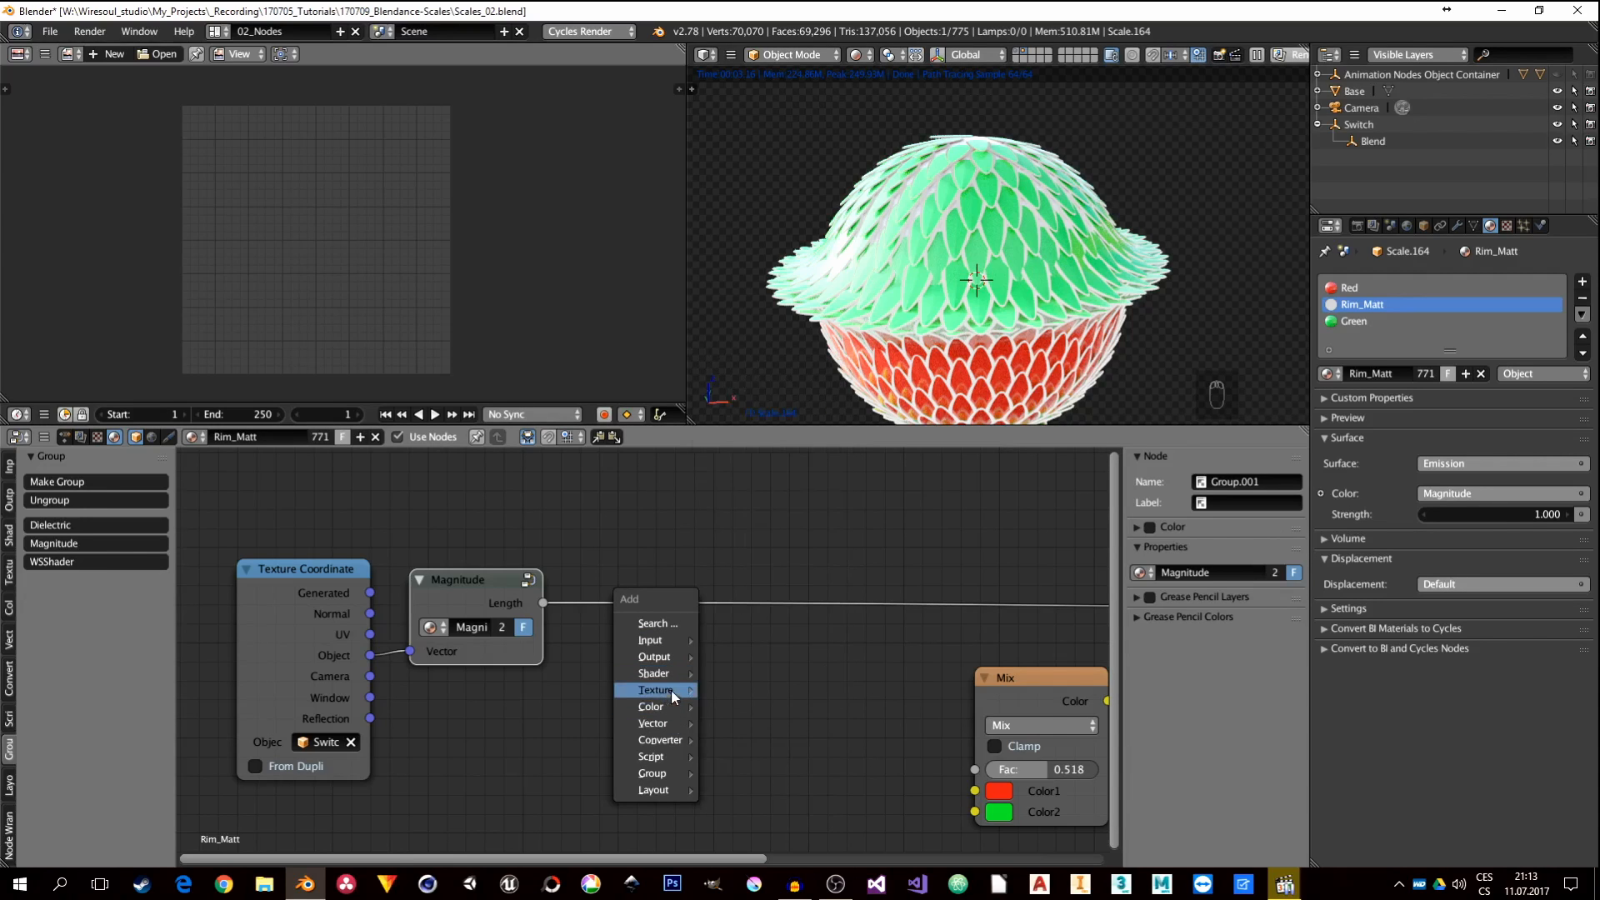
mouse_move(681, 742)
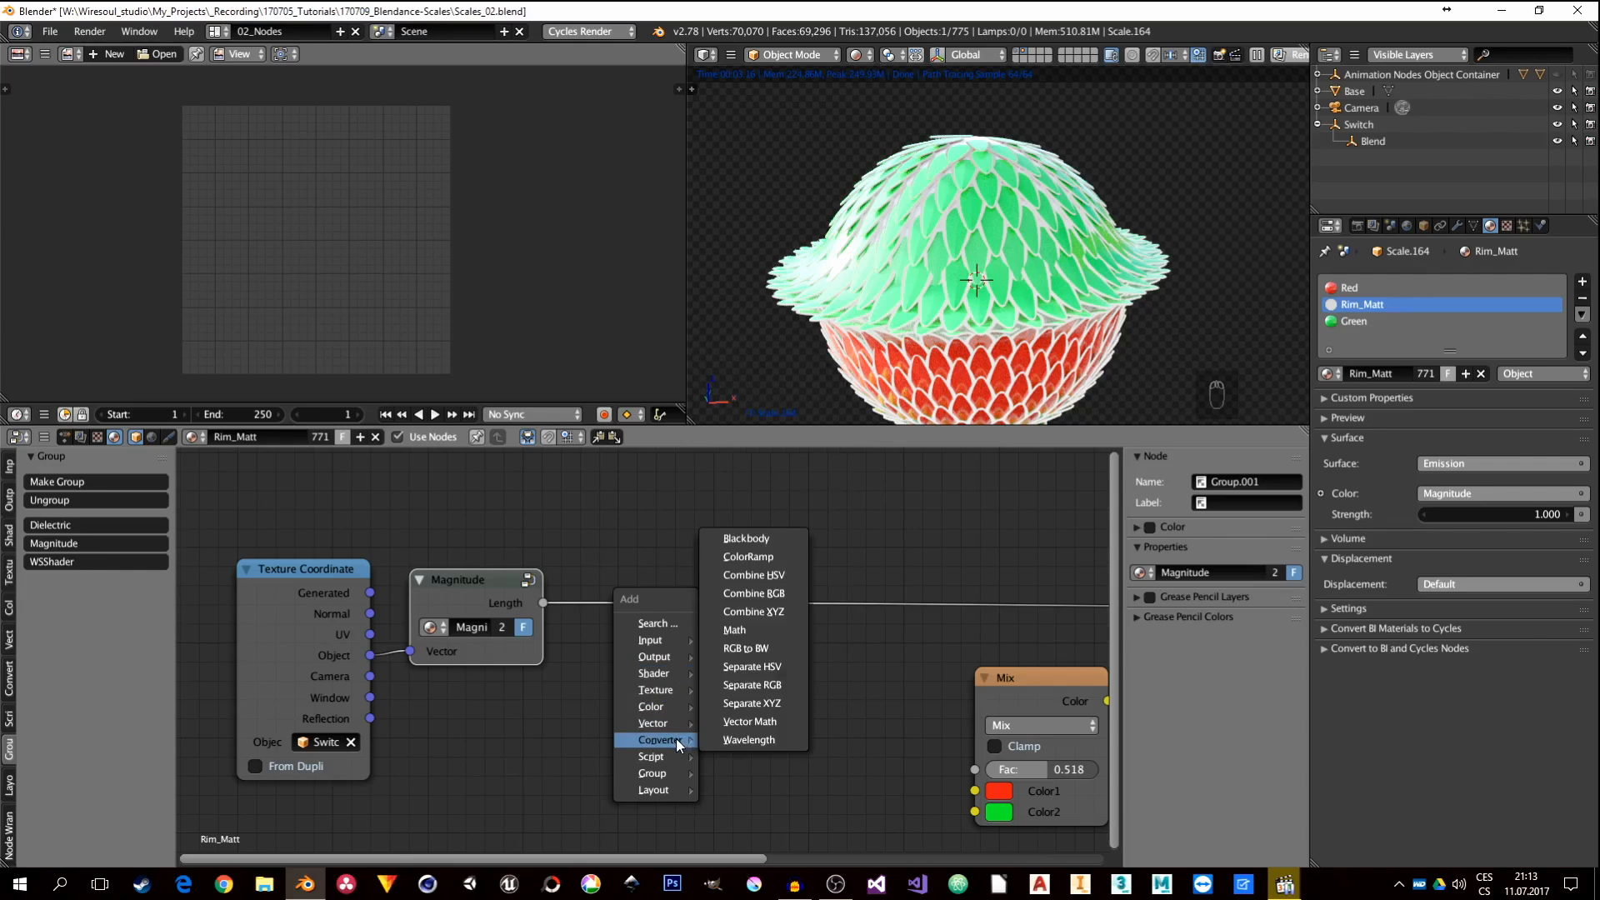
left_click(757, 643)
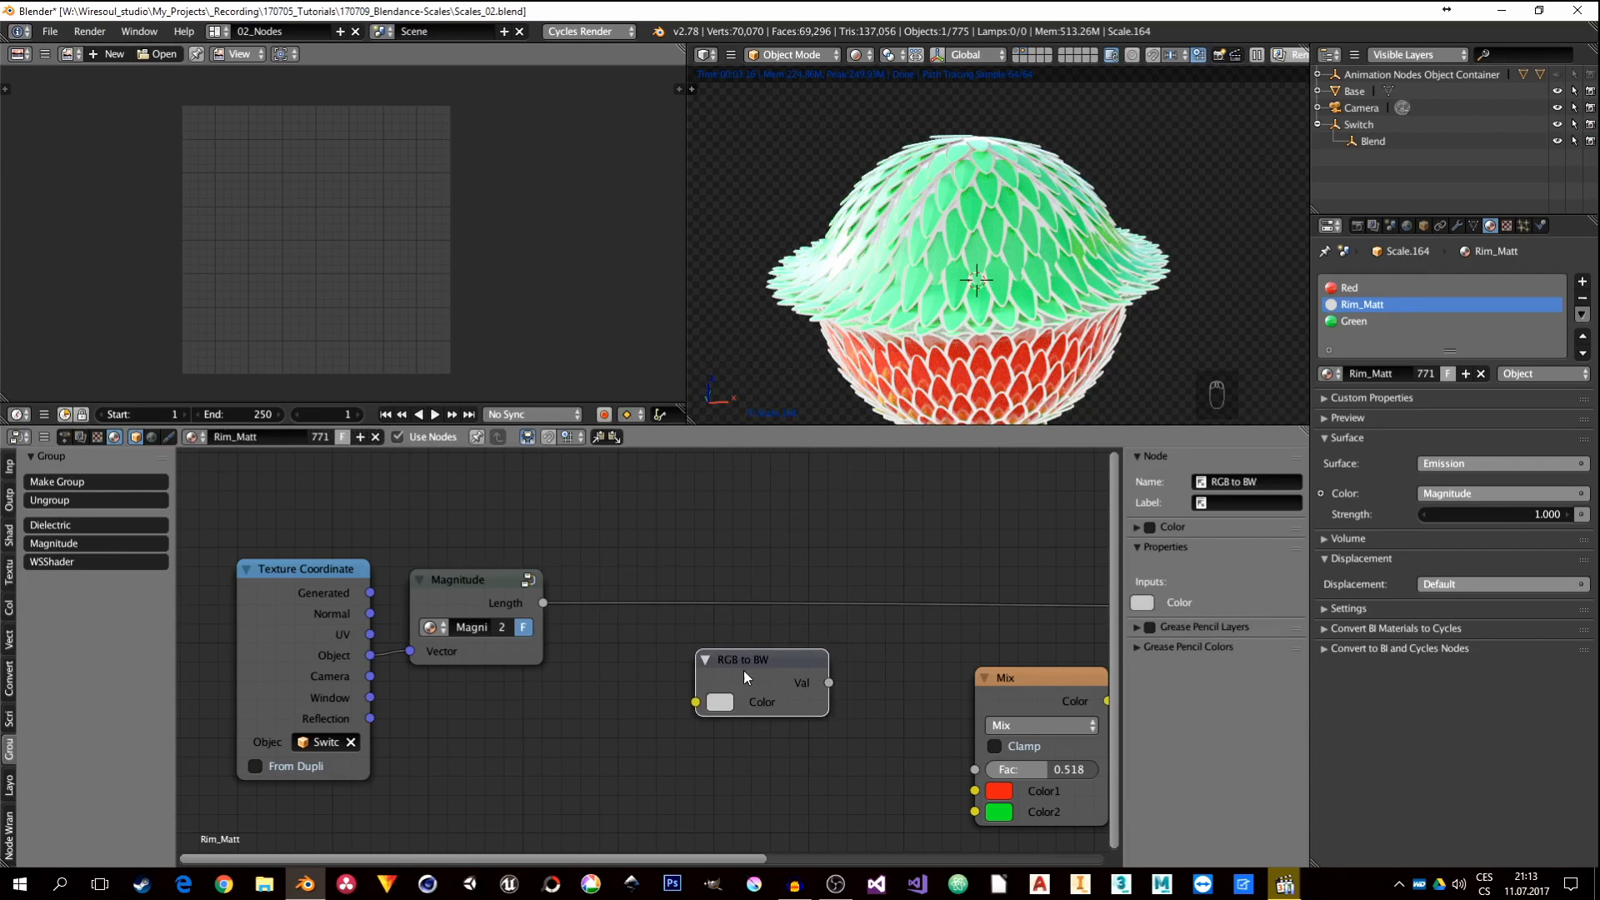
key("x")
Step: Insert a Math node on the link between the Magnitude group's Length output and the viewer
key("shift+a")
mouse_move(662, 635)
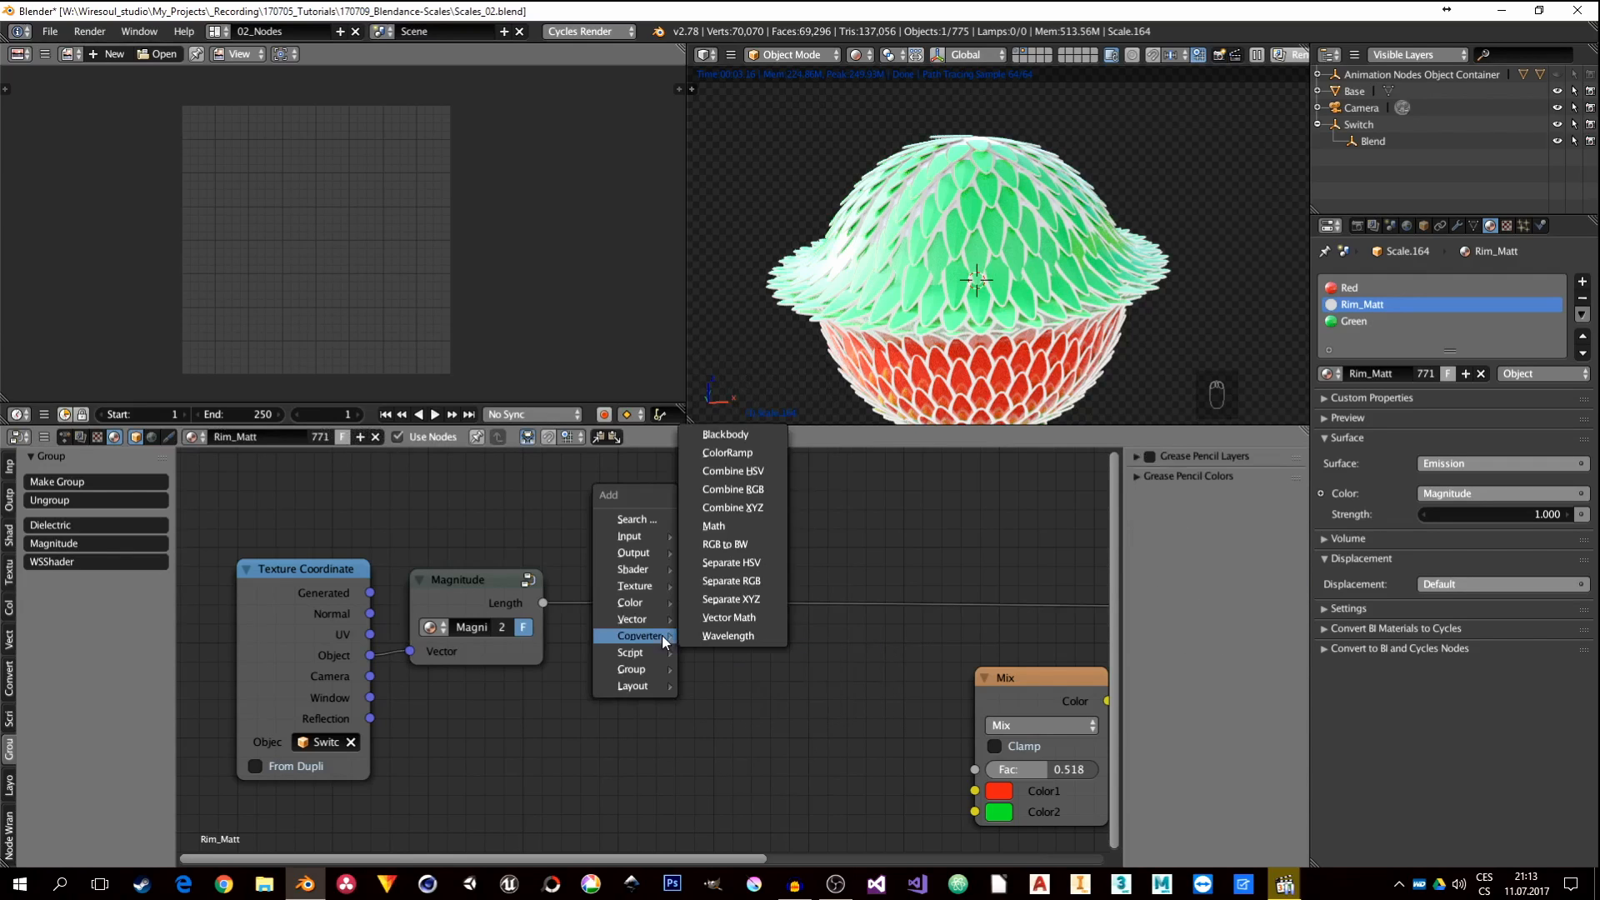
left_click(722, 527)
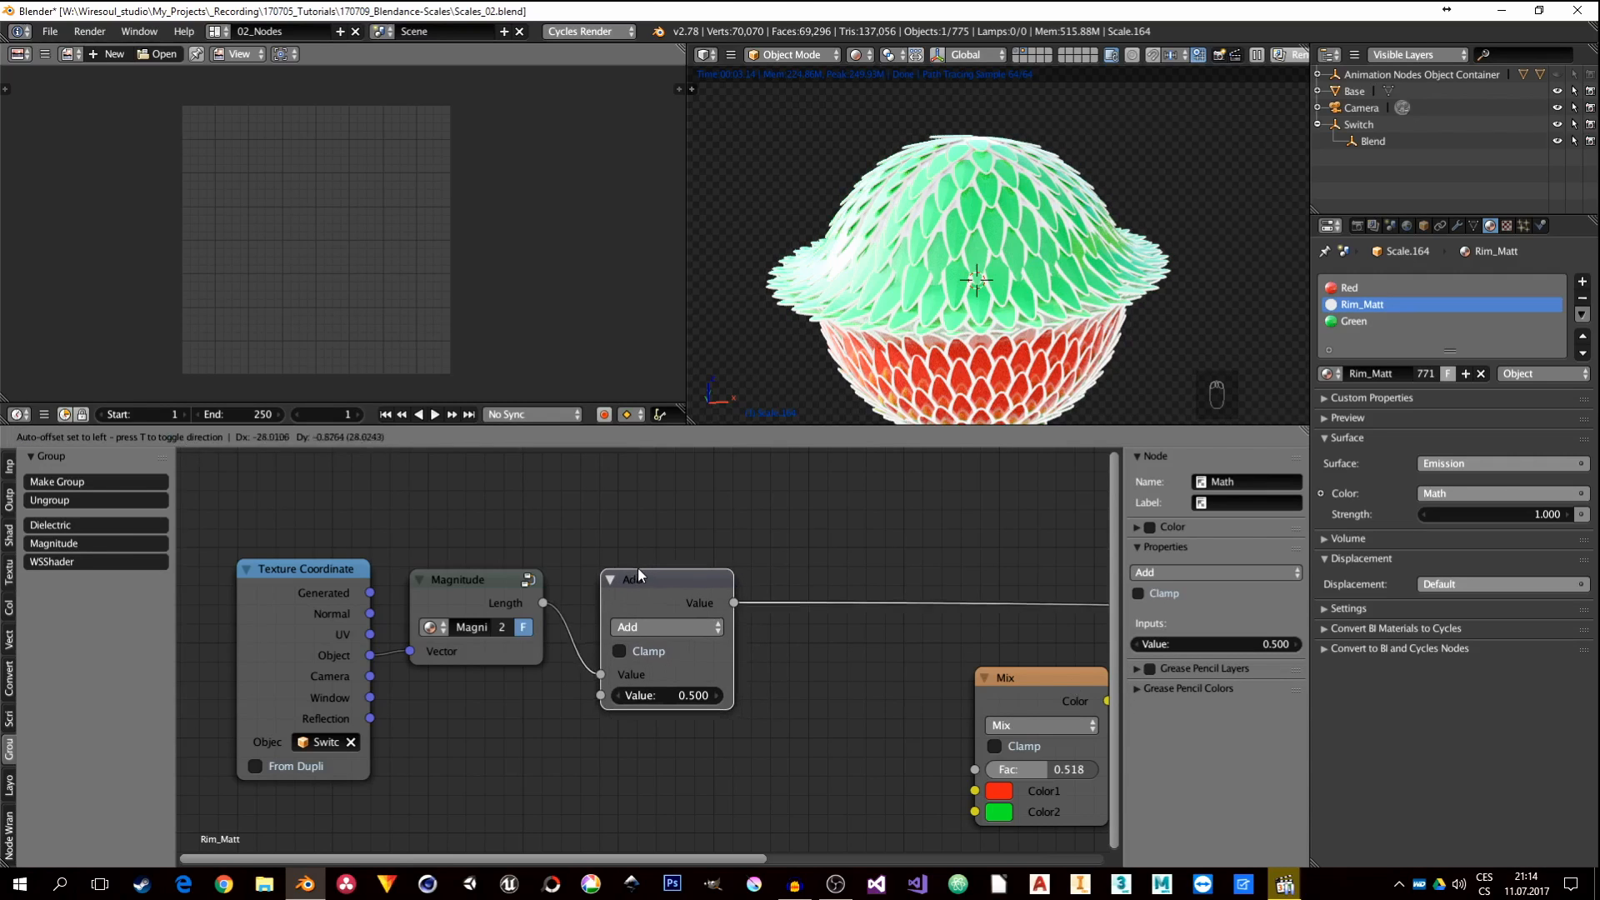
left_click(628, 560)
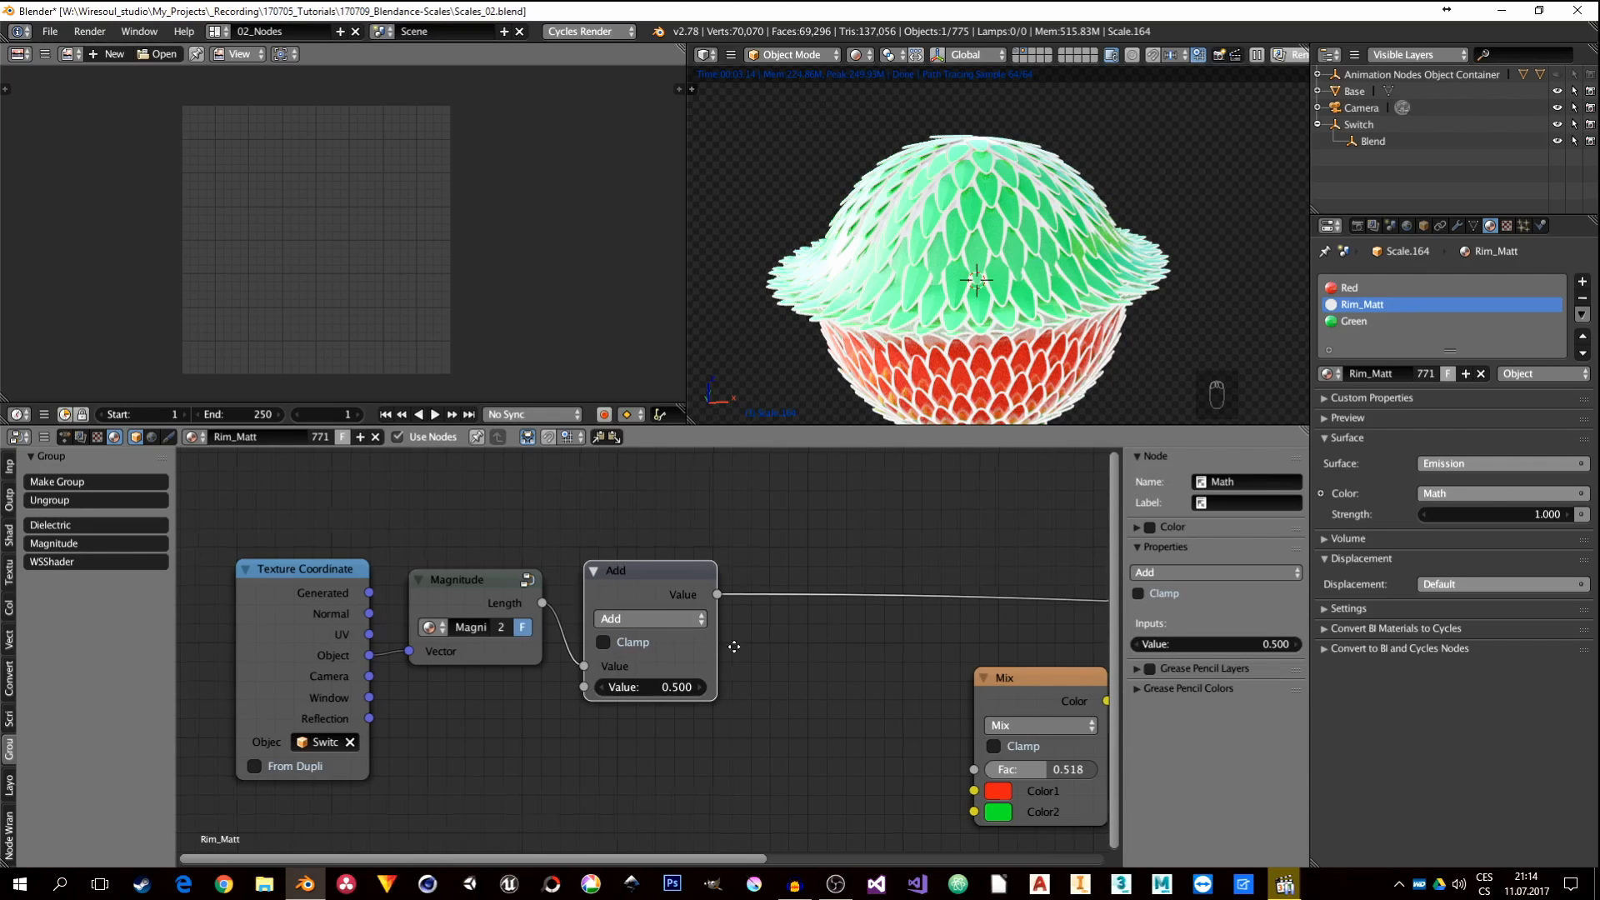
middle_click_drag(734, 646, 585, 631)
Step: Set the Math node after Magnitude to Subtract with a value of 1
left_click(513, 675)
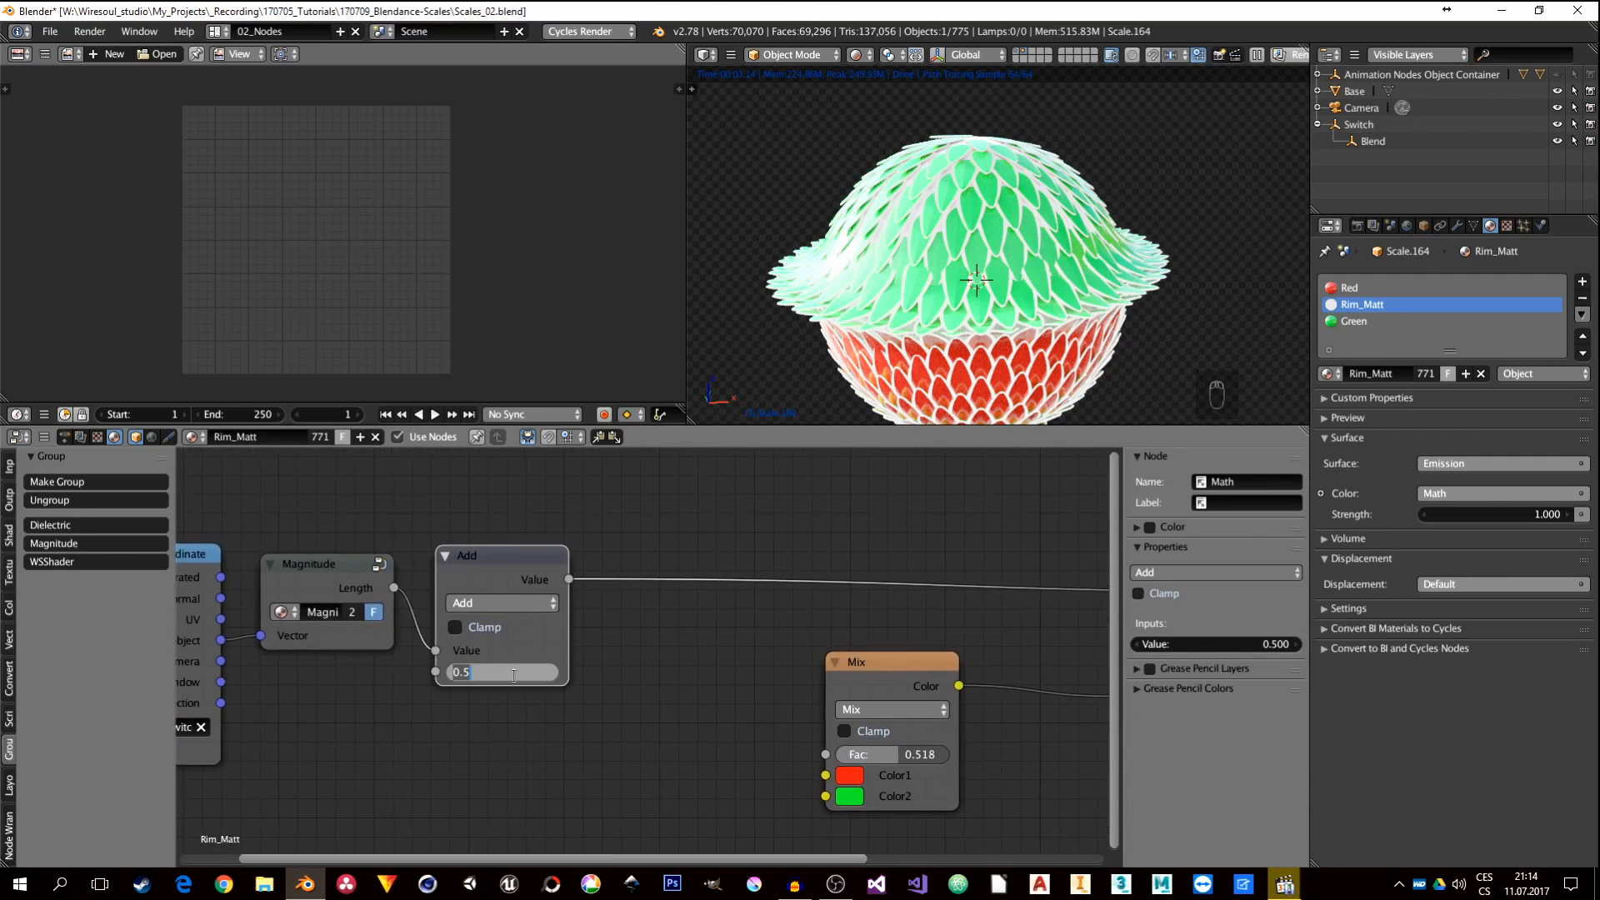
key("Return")
left_click(498, 603)
left_click(502, 570)
left_click(504, 670)
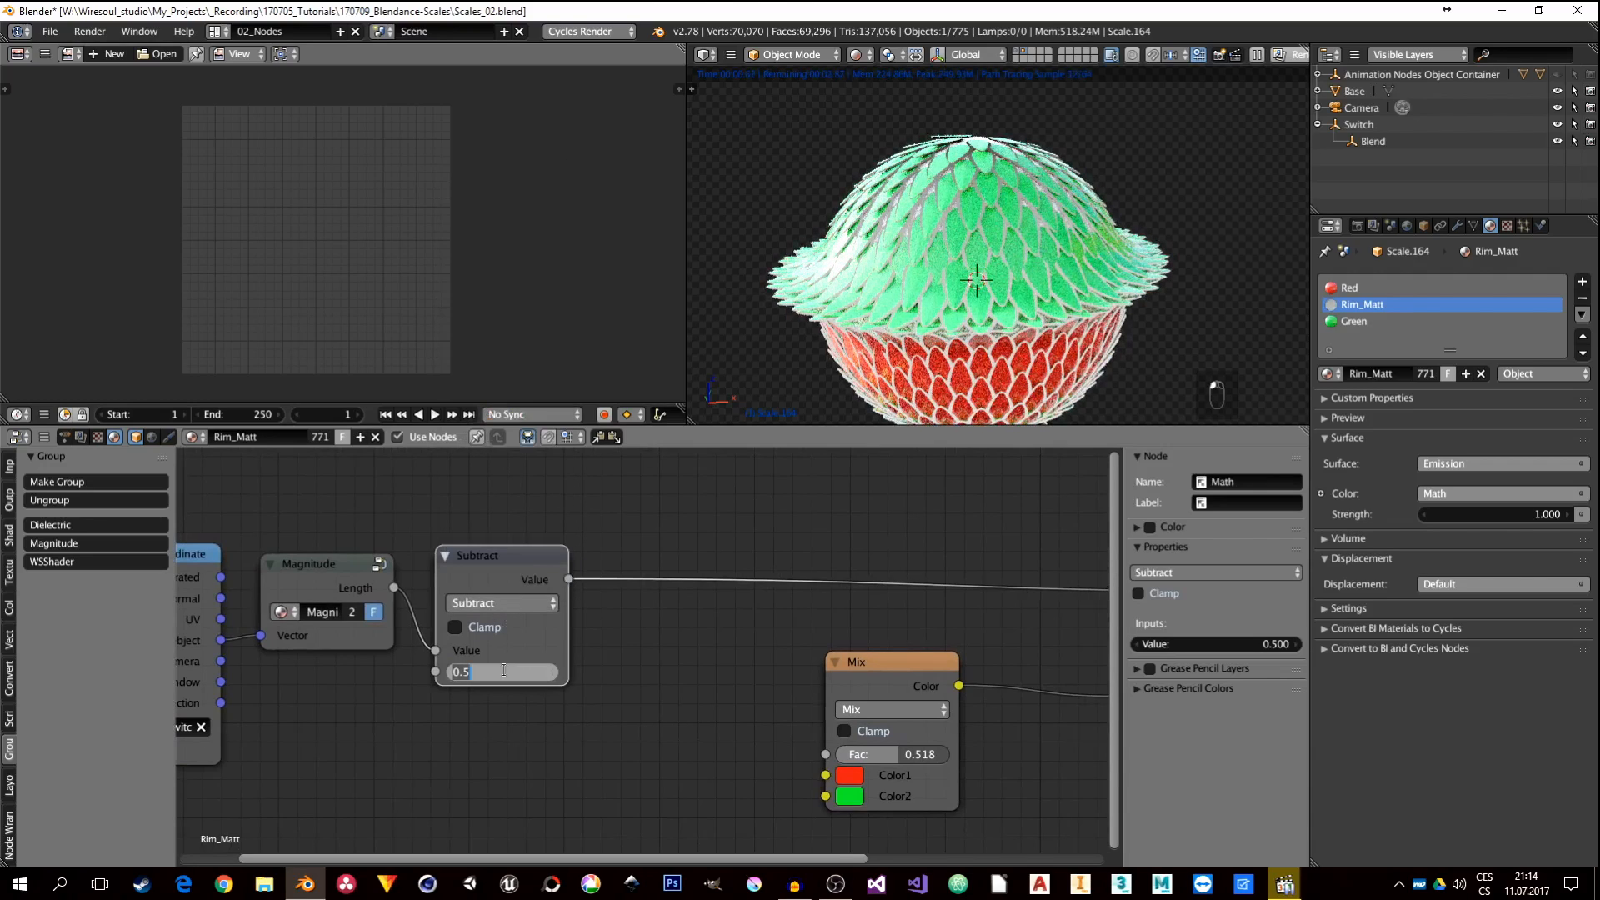
type("1")
key("Return")
mouse_move(508, 568)
left_mouse_down()
mouse_move(475, 566)
mouse_move(507, 563)
left_mouse_up()
left_click(506, 563)
Step: Insert a ColorRamp node on the link between the Subtract node and the viewer
middle_click_drag(597, 602, 594, 613)
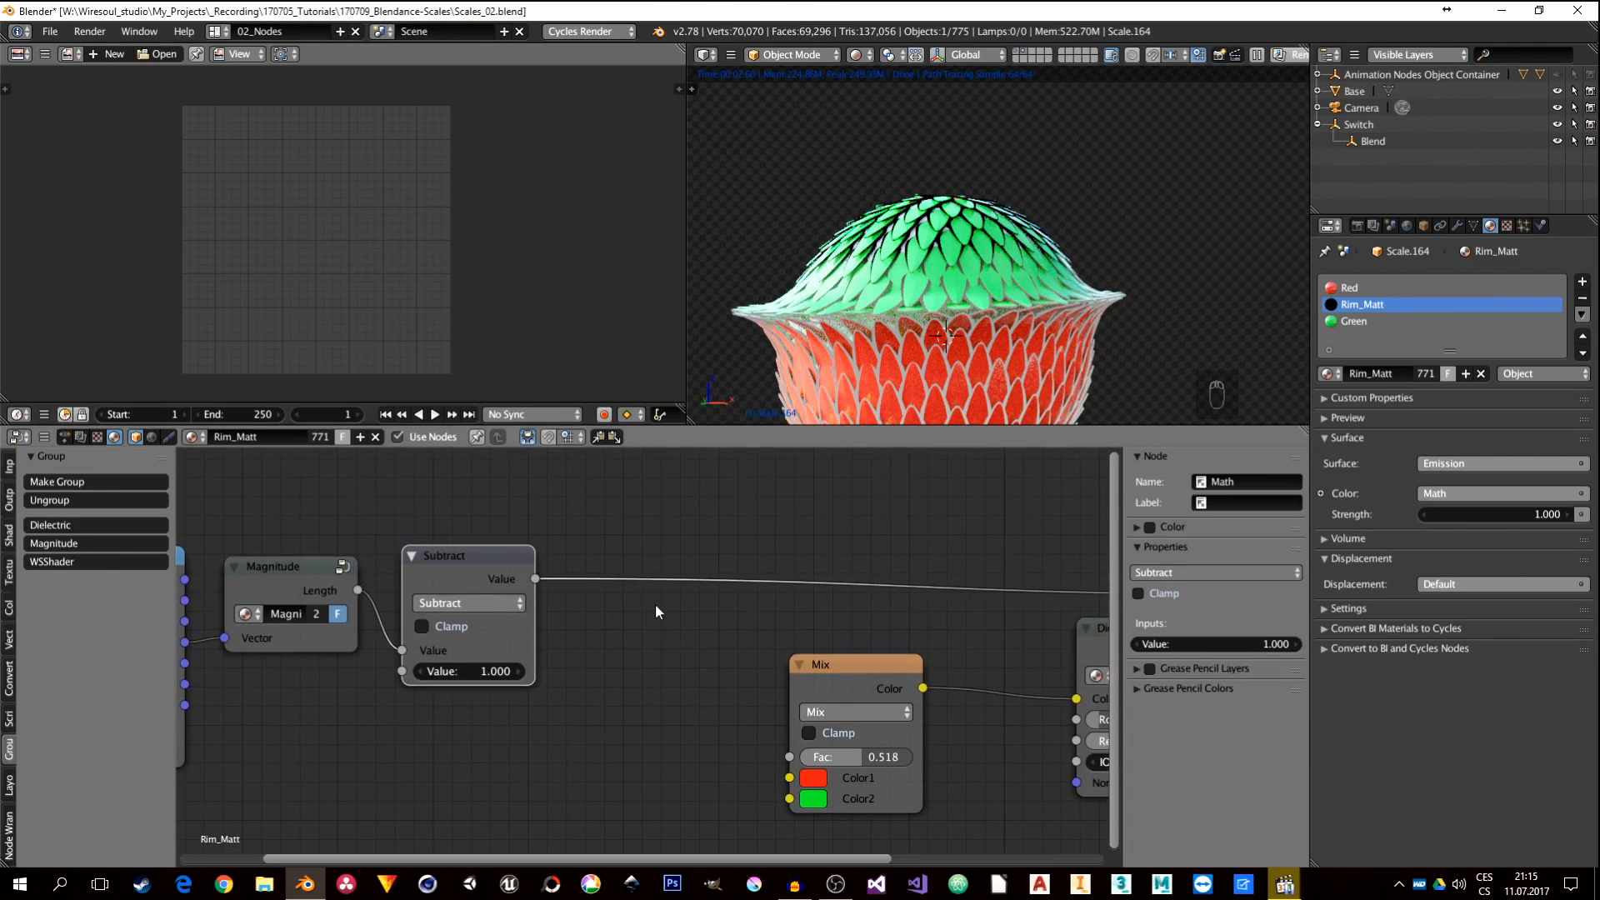
key("shift+a")
mouse_move(653, 594)
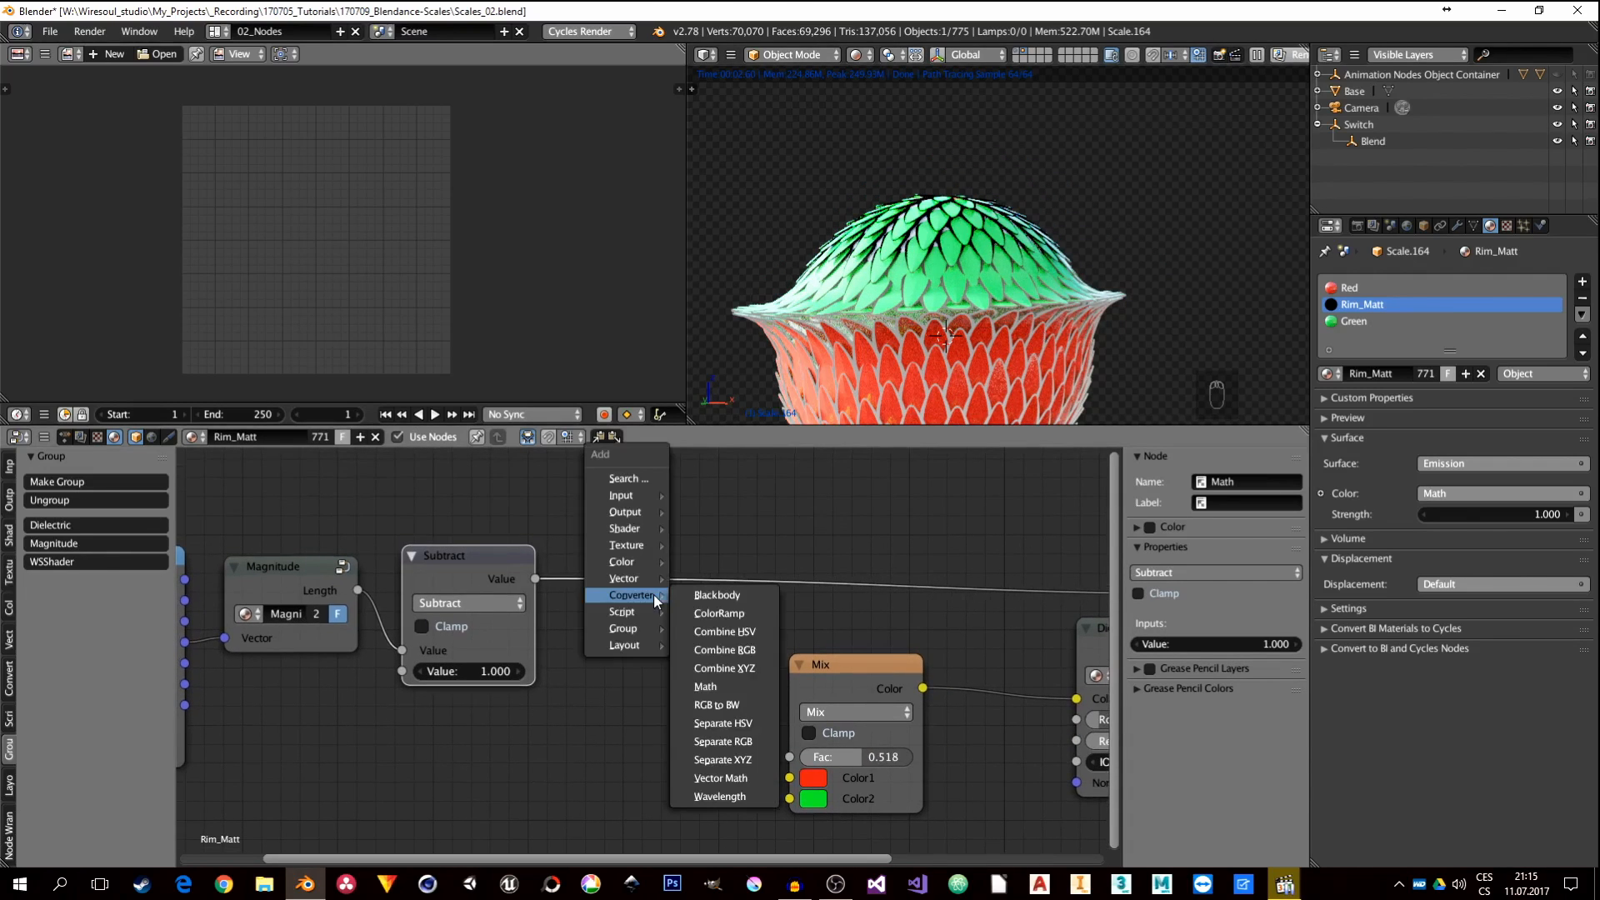
left_click(718, 613)
left_click(648, 618)
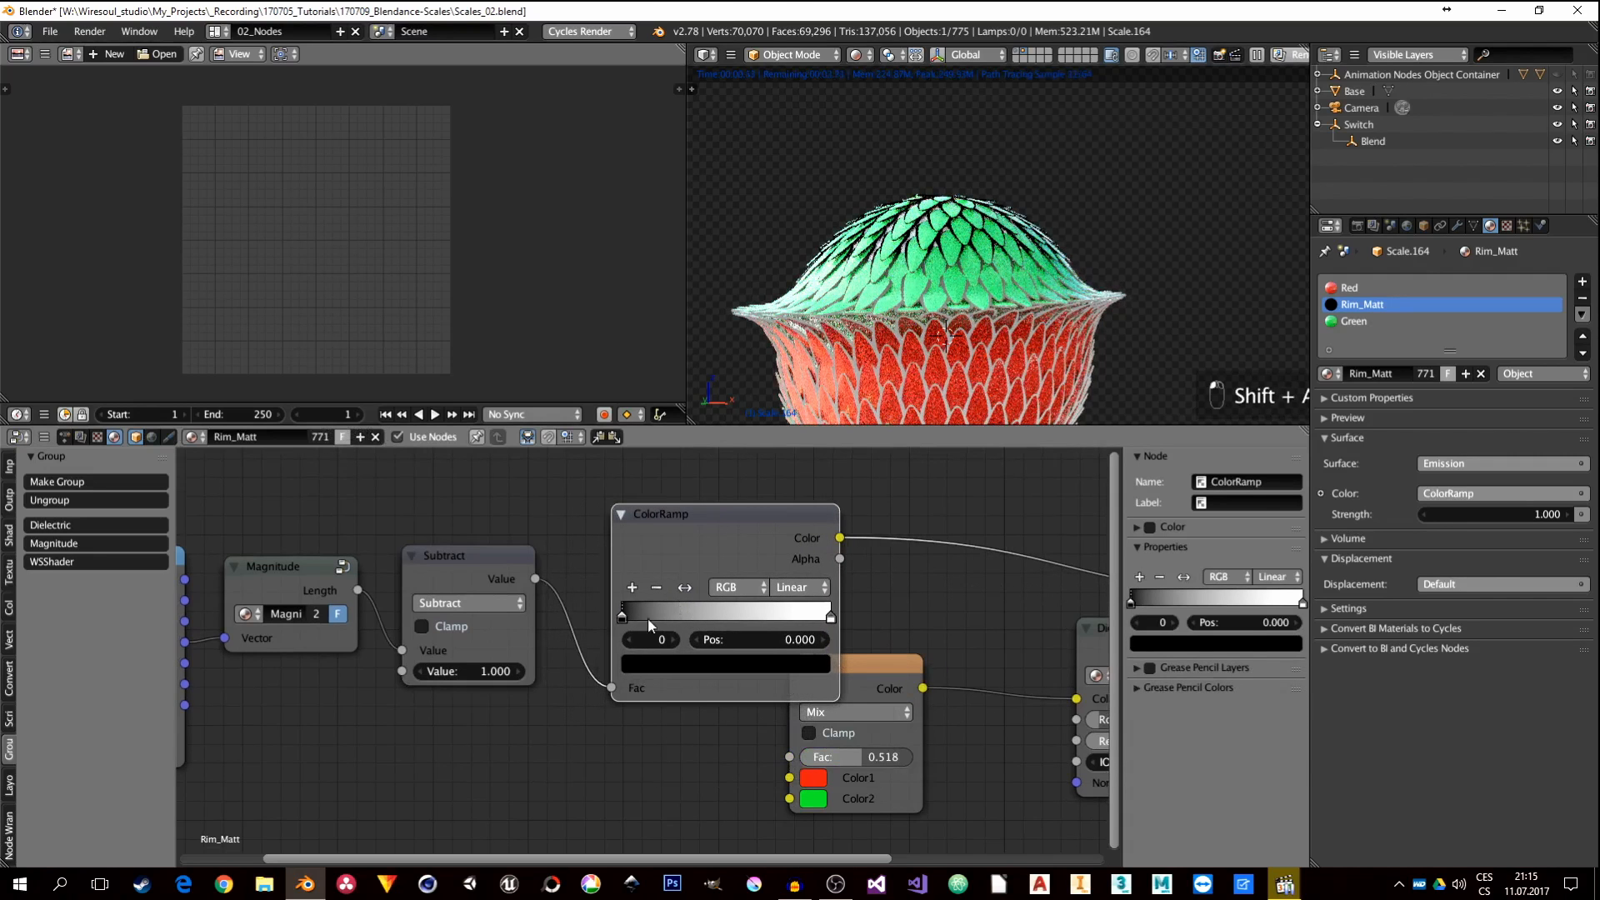
Step: Set the ColorRamp to Ease interpolation, with the black stop at 0.045 and the white stop slightly before the ramp's middle
left_click(800, 588)
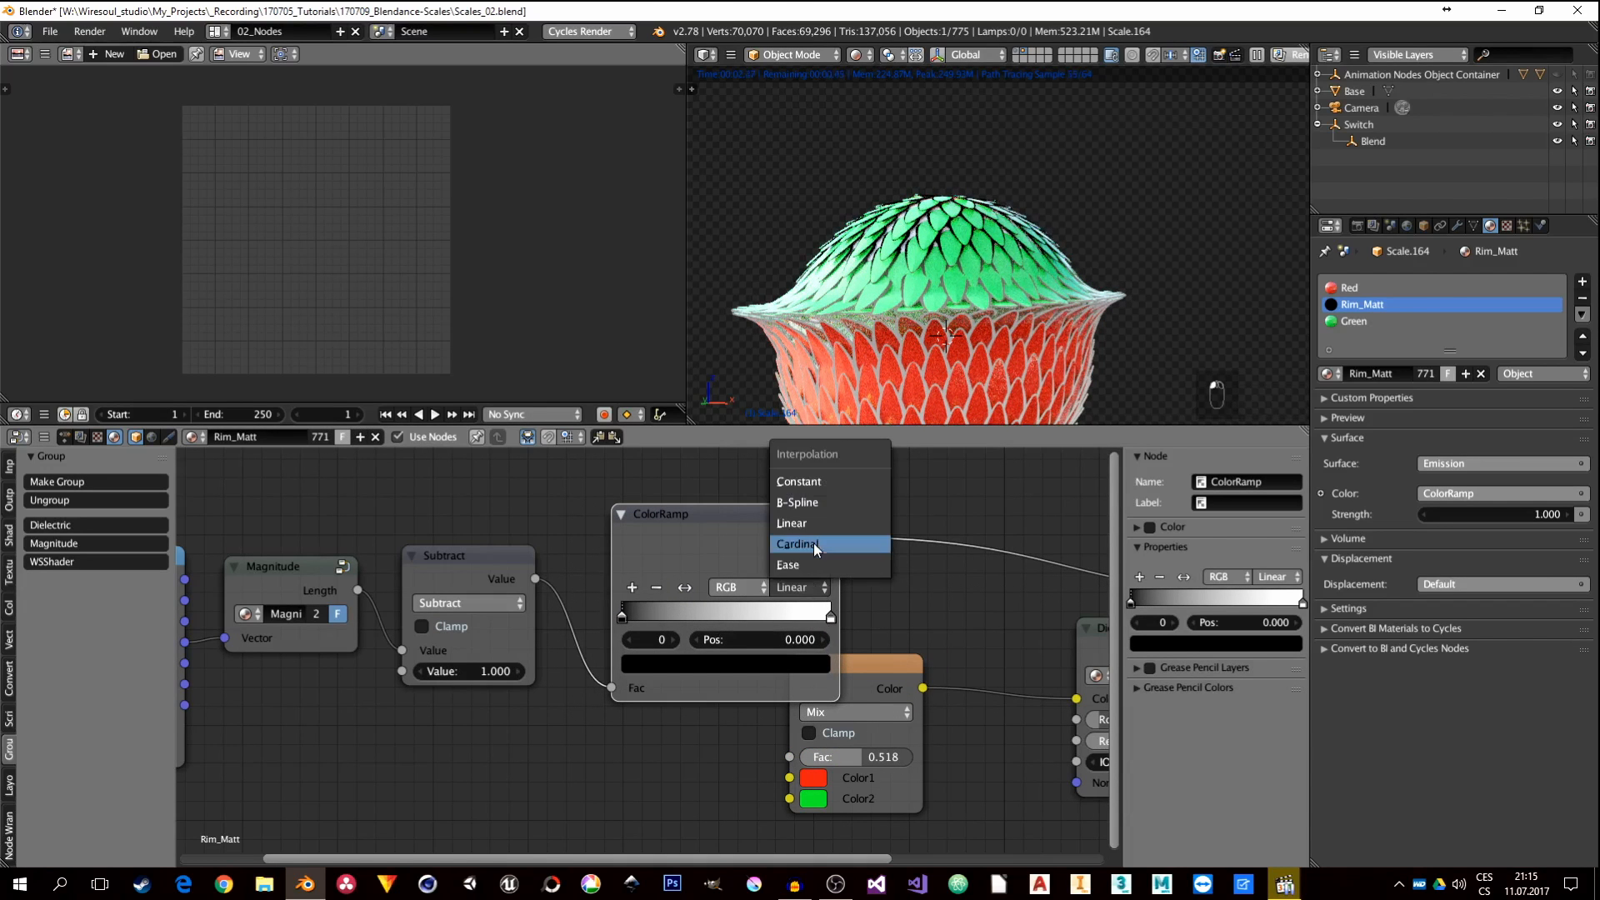
left_click(813, 563)
left_click_drag(831, 618, 647, 616)
left_click(627, 616)
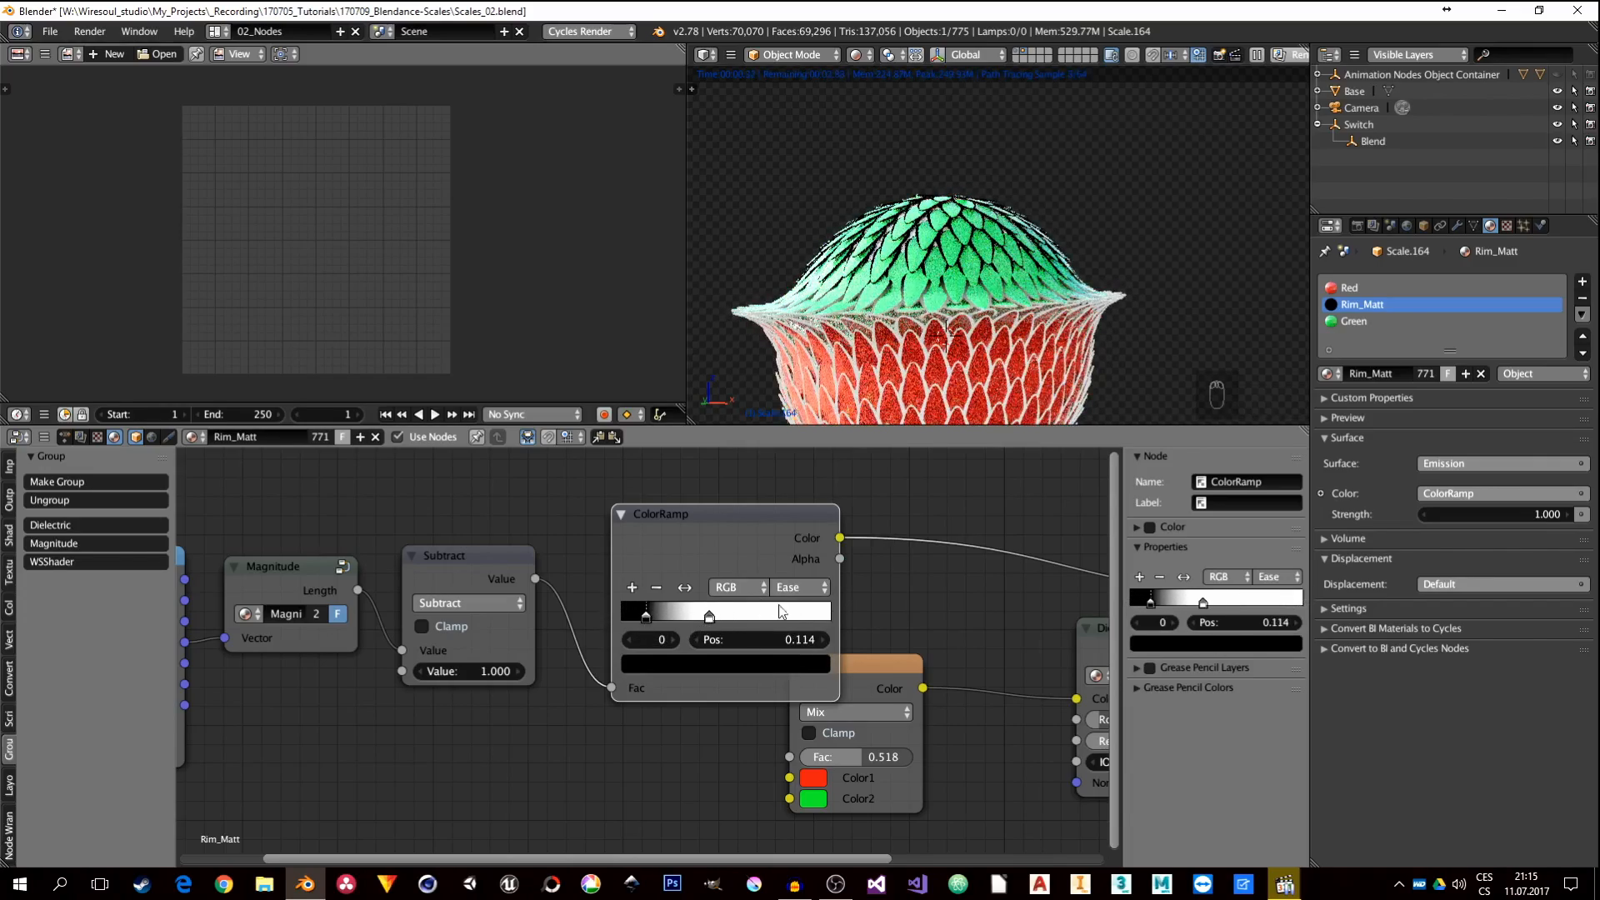
left_click_drag(723, 522, 683, 523)
left_click_drag(607, 616, 599, 613)
Step: Swap the Mix node's colors, making Color1 green and Color2 red, and reconnect its output to the Dielectric Color
middle_click_drag(821, 615, 705, 606)
left_click_drag(735, 657, 815, 638)
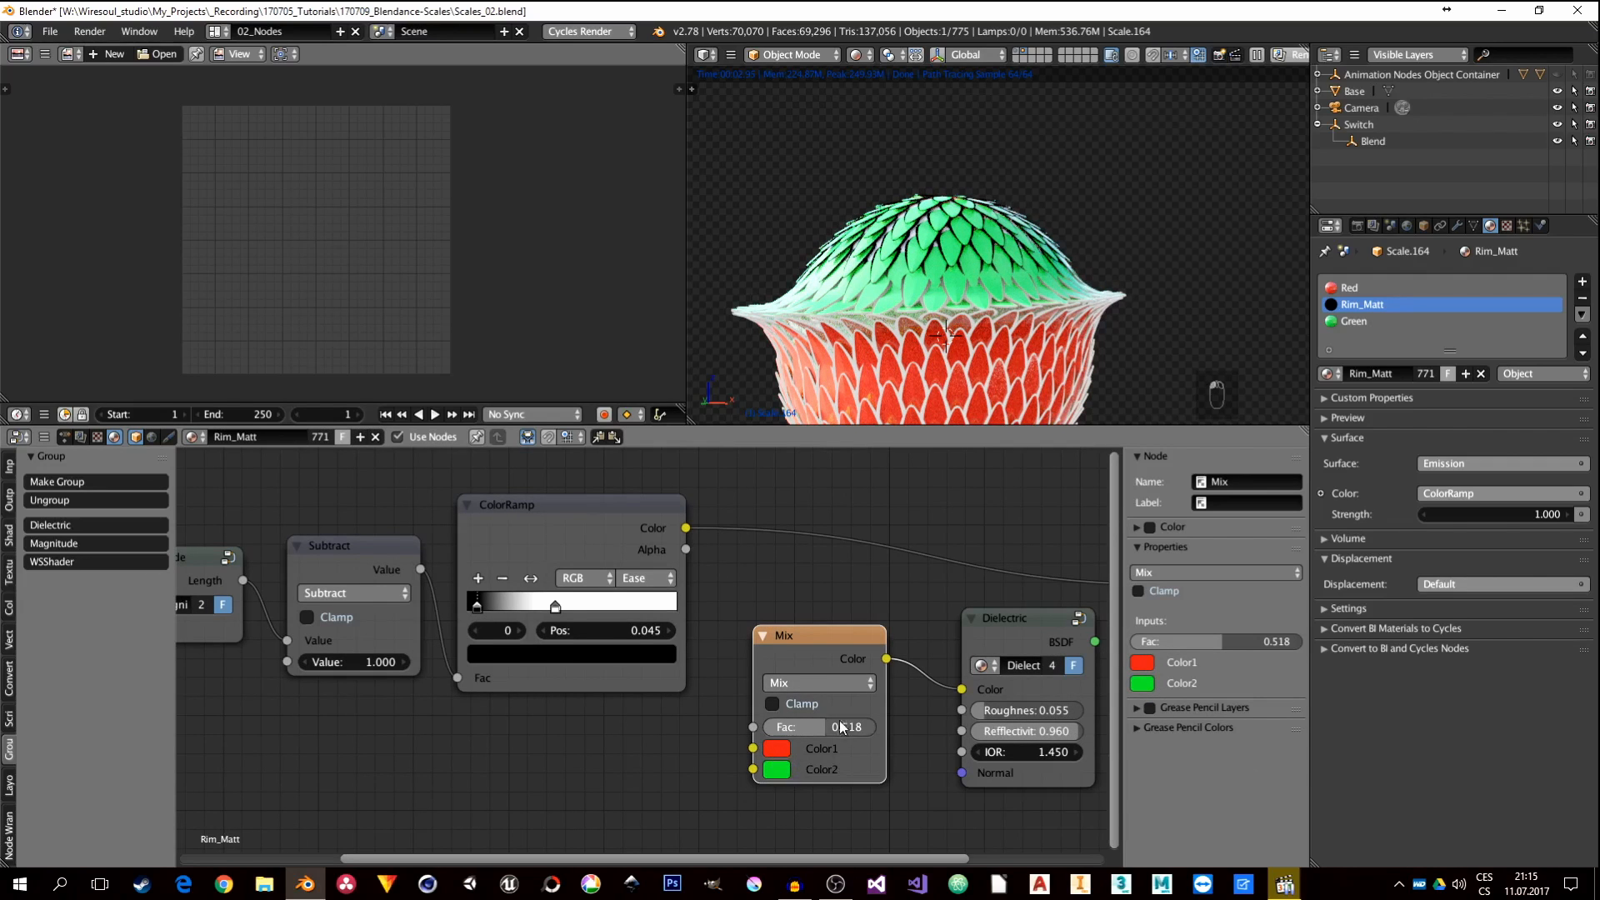
middle_click_drag(900, 760, 857, 730)
left_click_drag(918, 659, 875, 675)
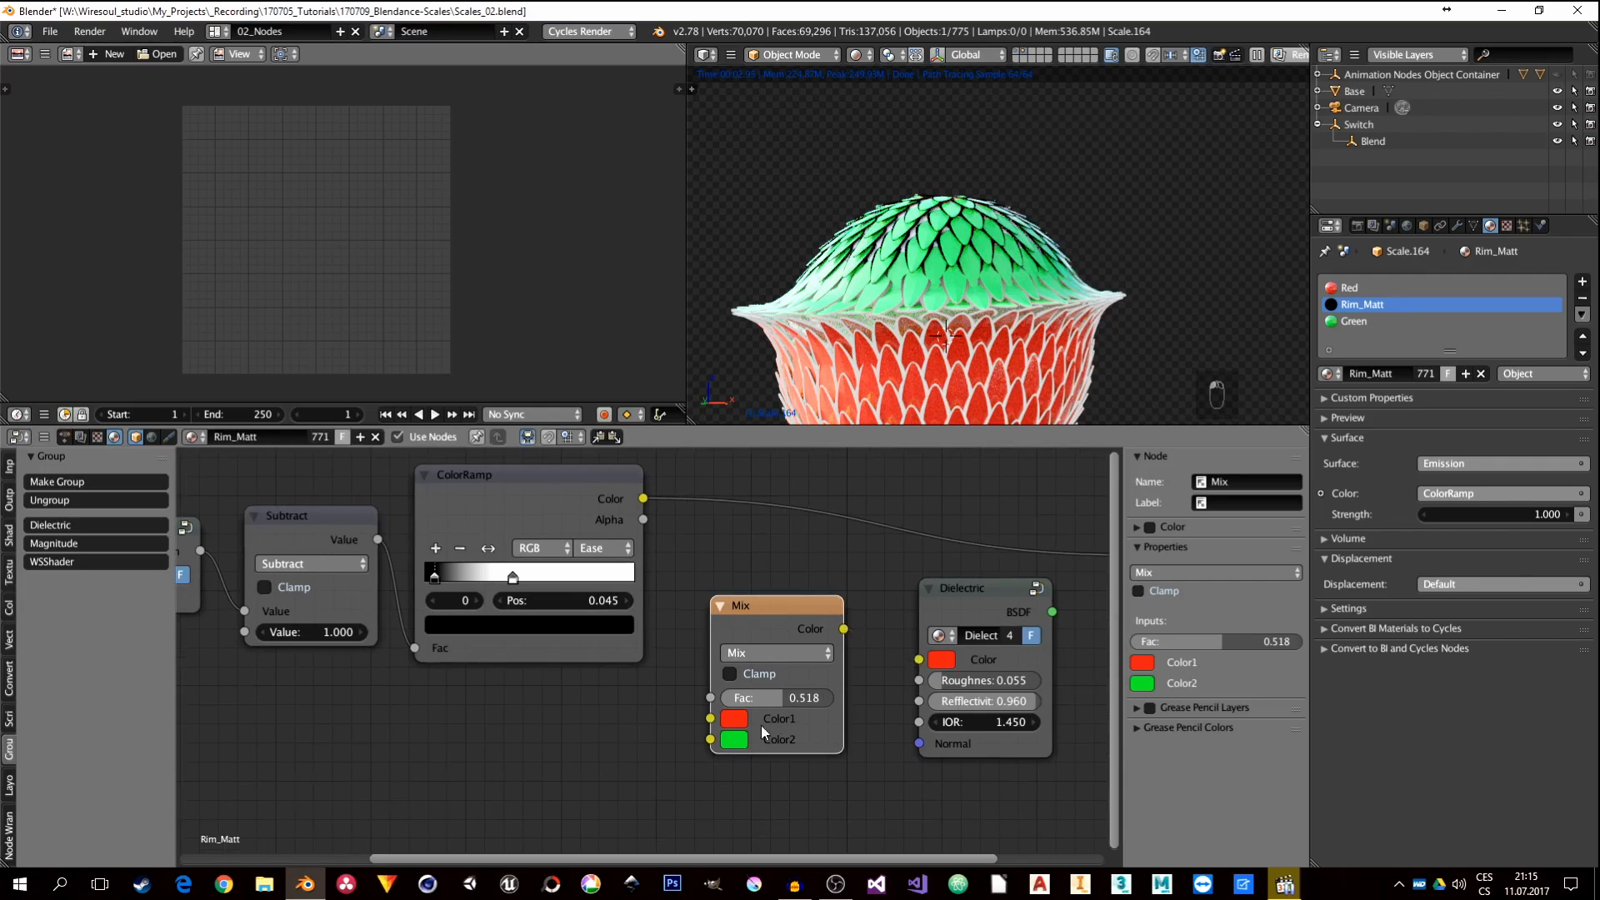
left_click_drag(733, 740, 734, 721)
left_click_drag(936, 661, 730, 742)
left_click_drag(843, 629, 918, 659)
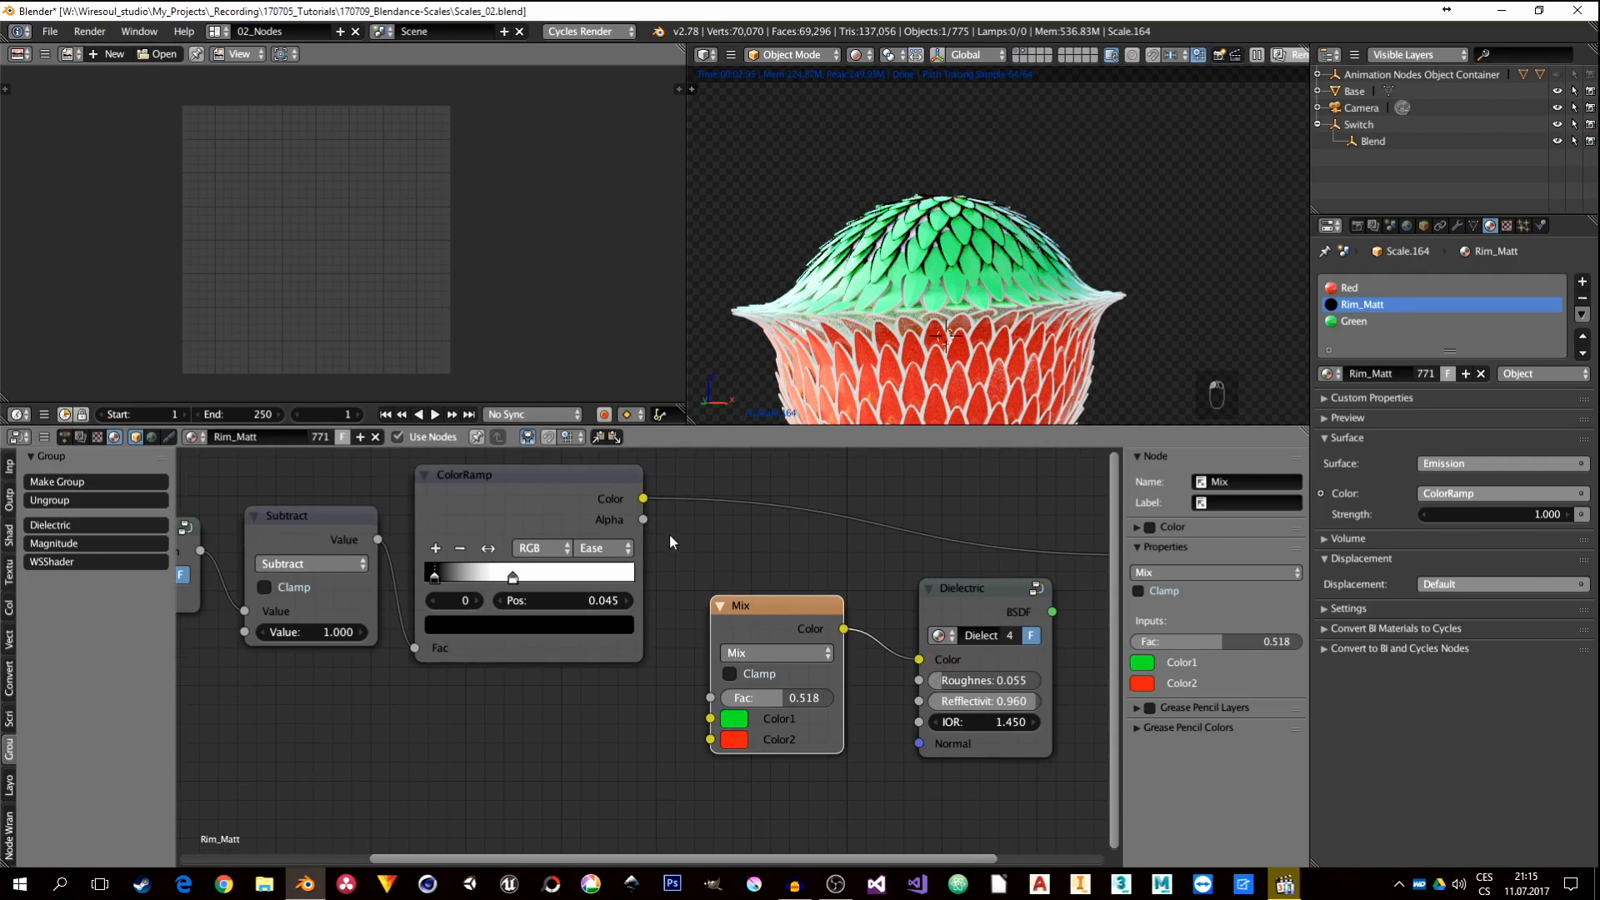
Step: Connect the ColorRamp's Color output to the Mix node's Fac and output the Dielectric group as the material's surface
left_click_drag(647, 506, 710, 697)
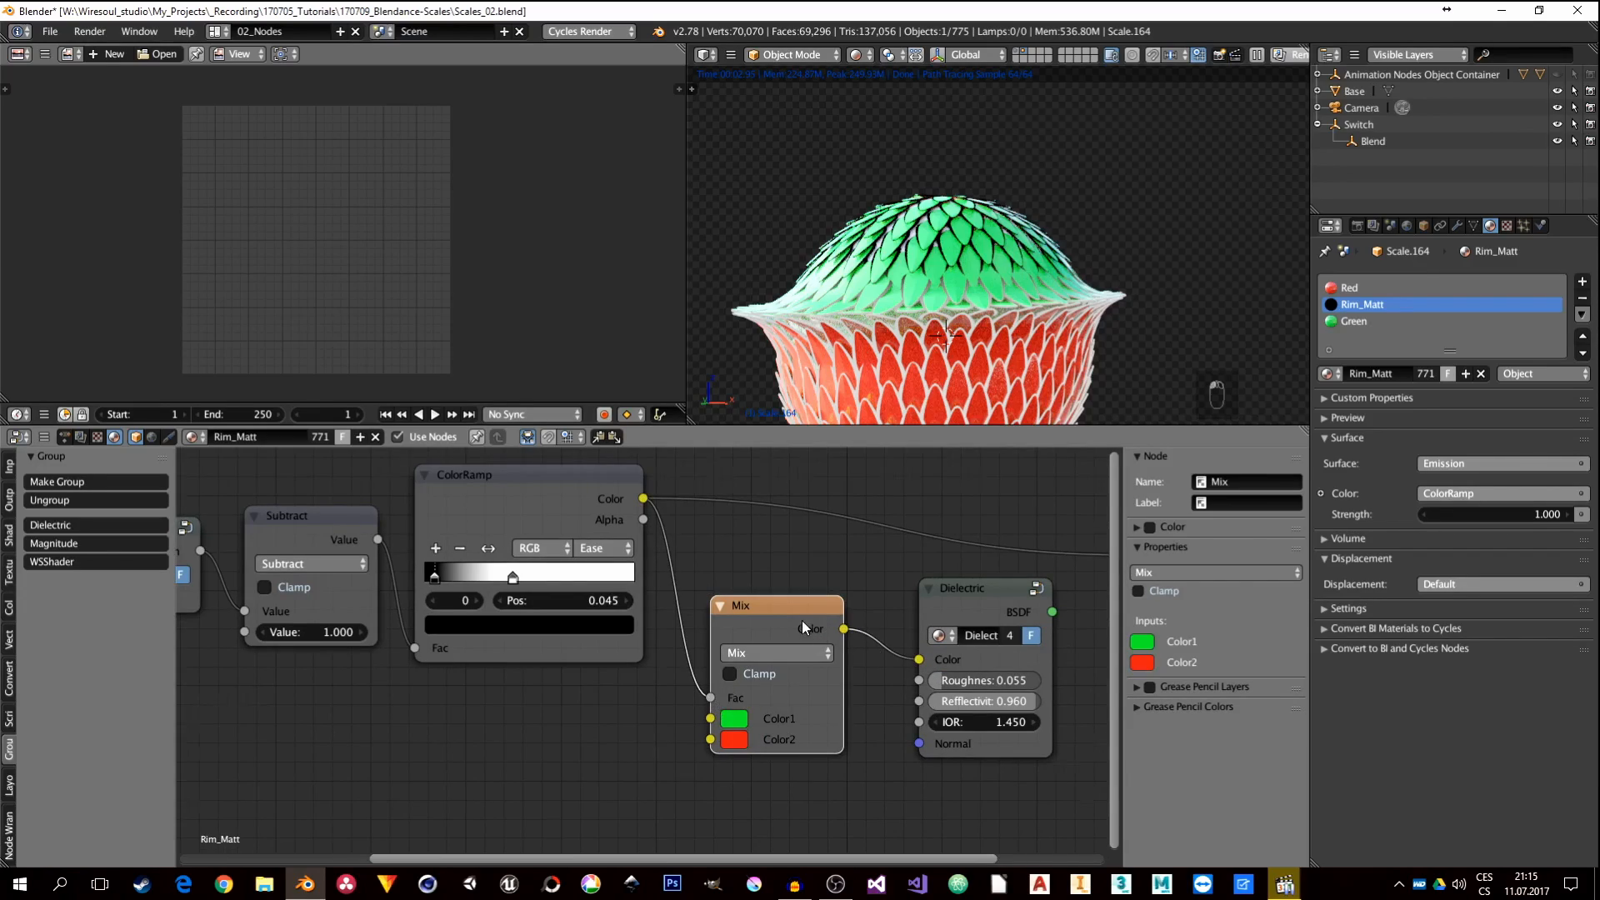
scroll(852, 619, "right", 4, "ctrl")
left_click(852, 618, "ctrl+shift")
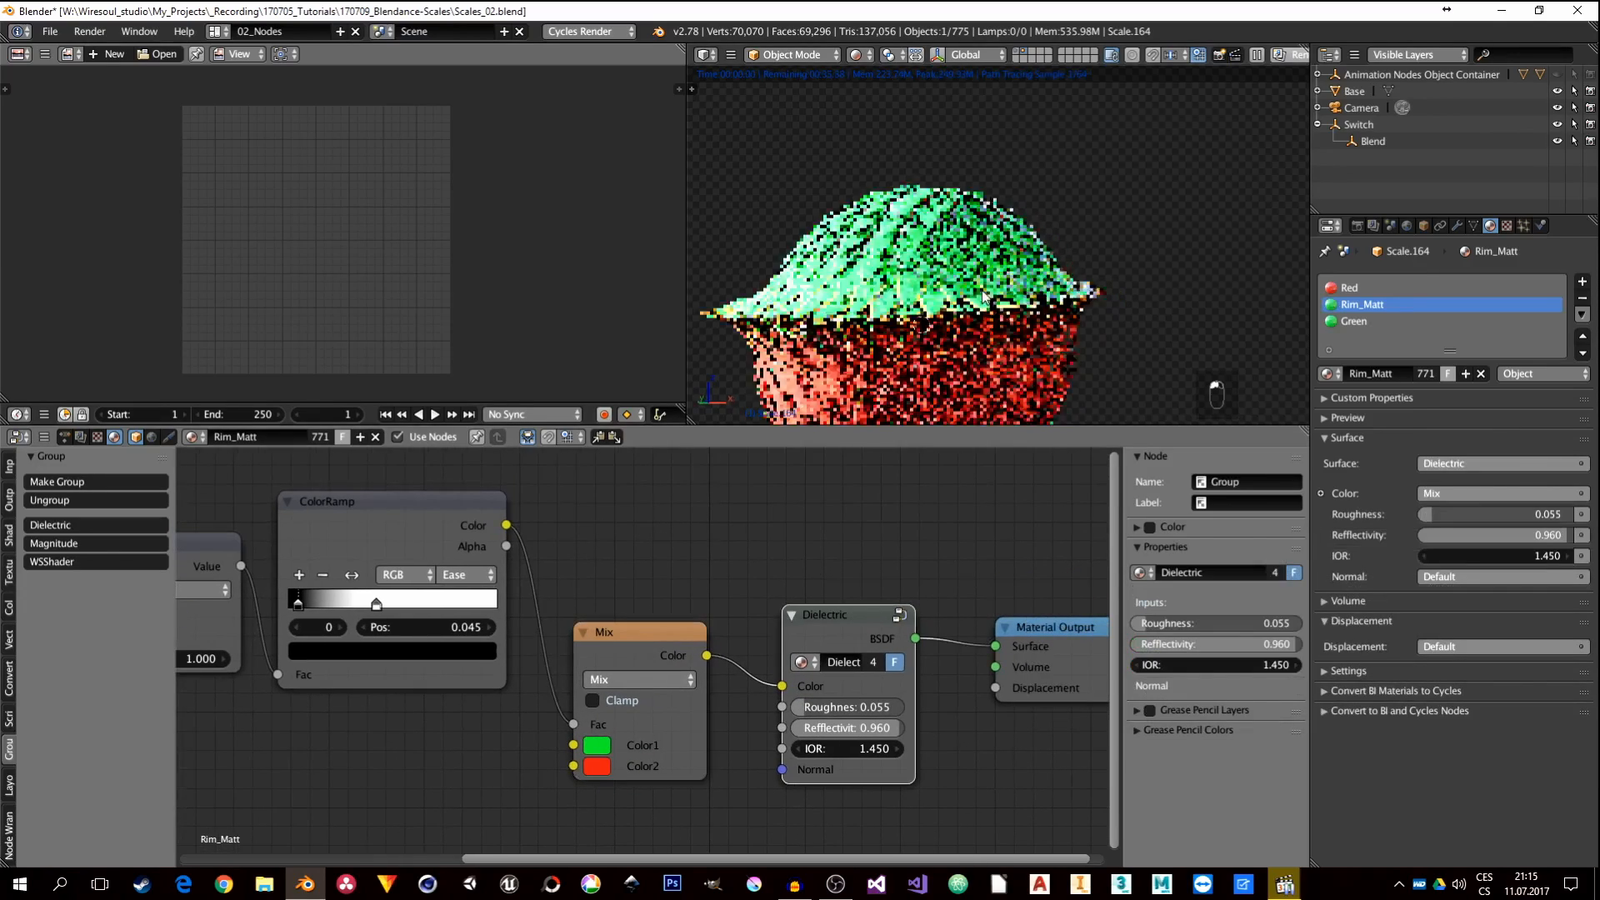
Step: Check the rim blend on the rendered sphere, and load a different HDR image into the World's Environment Texture
scroll(883, 234, "up", 2)
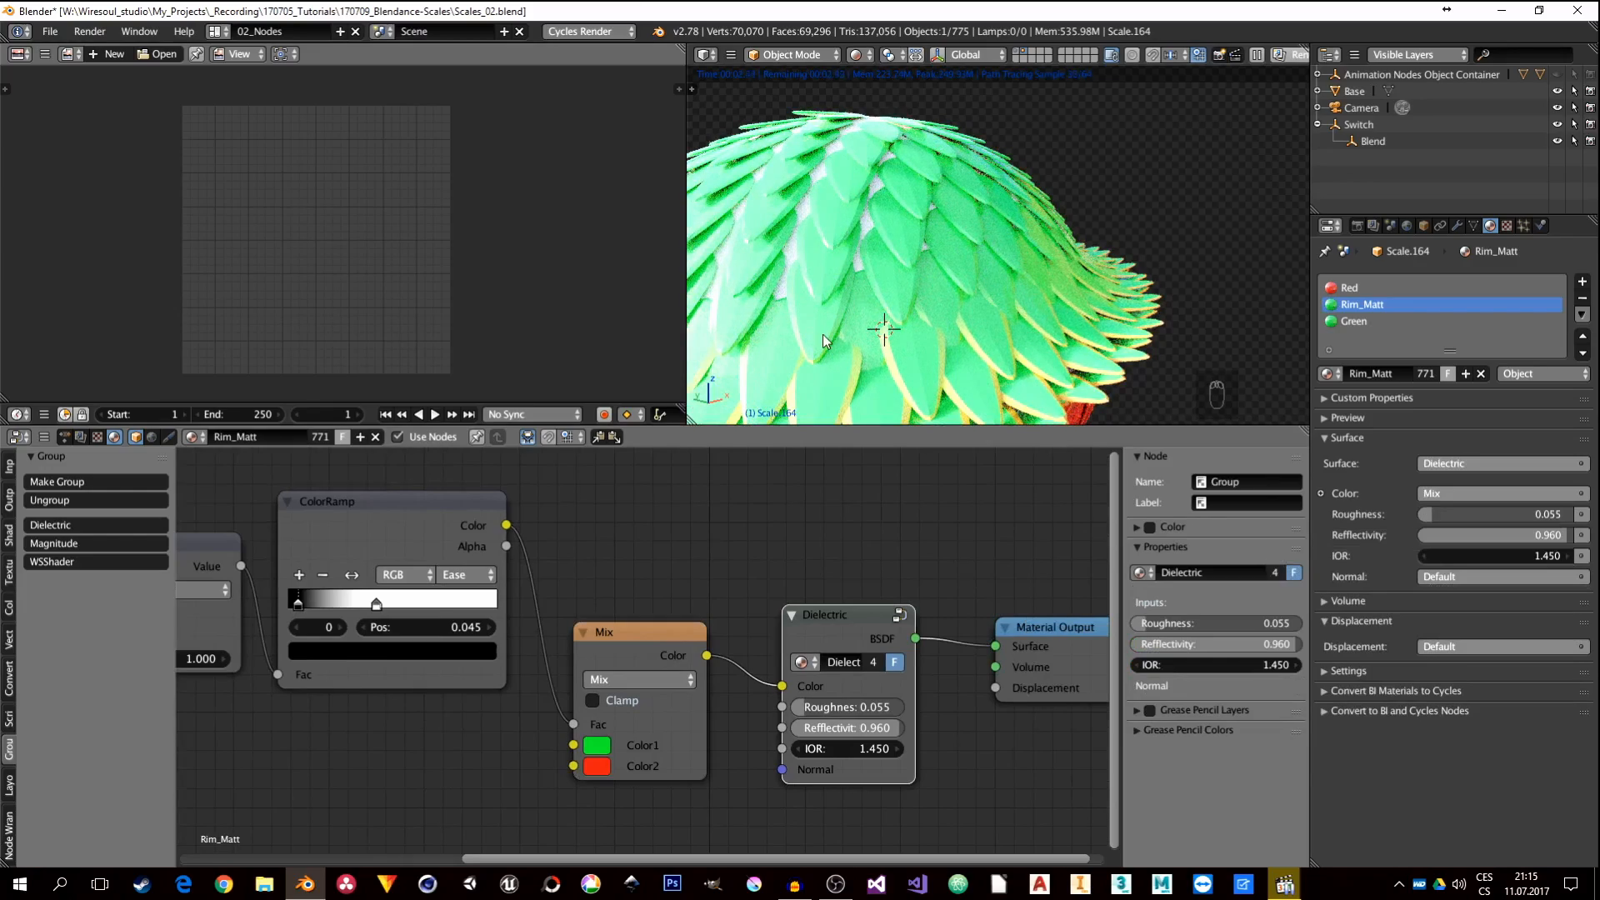
scroll(857, 285, "down", 5)
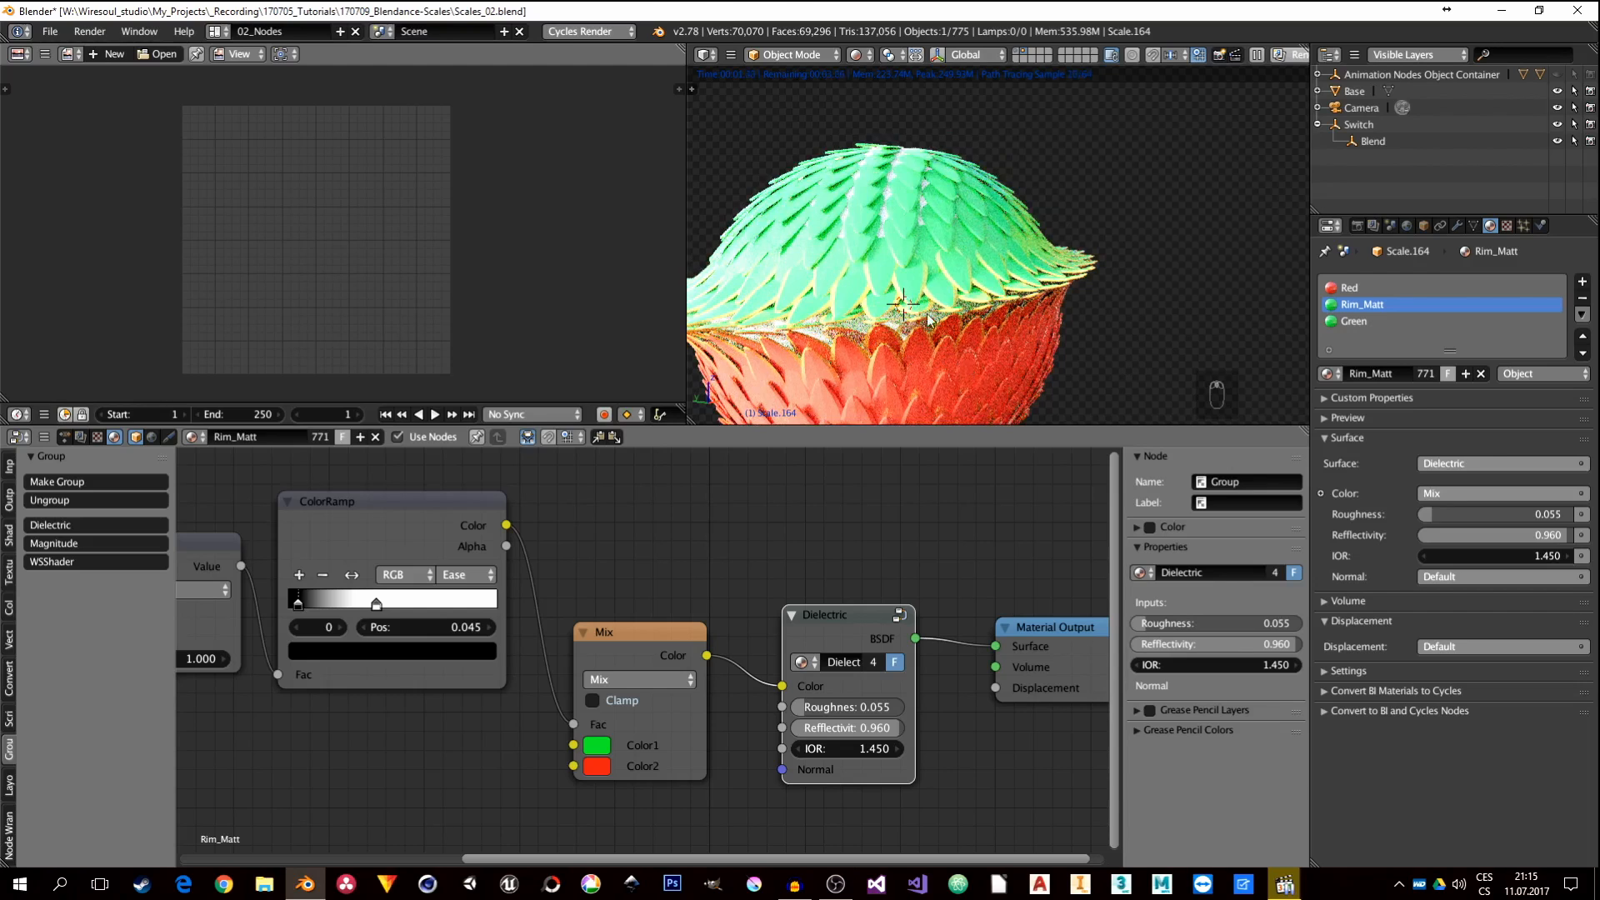
scroll(942, 312, "down", 3)
middle_click_drag(942, 316, 1010, 301, "shift")
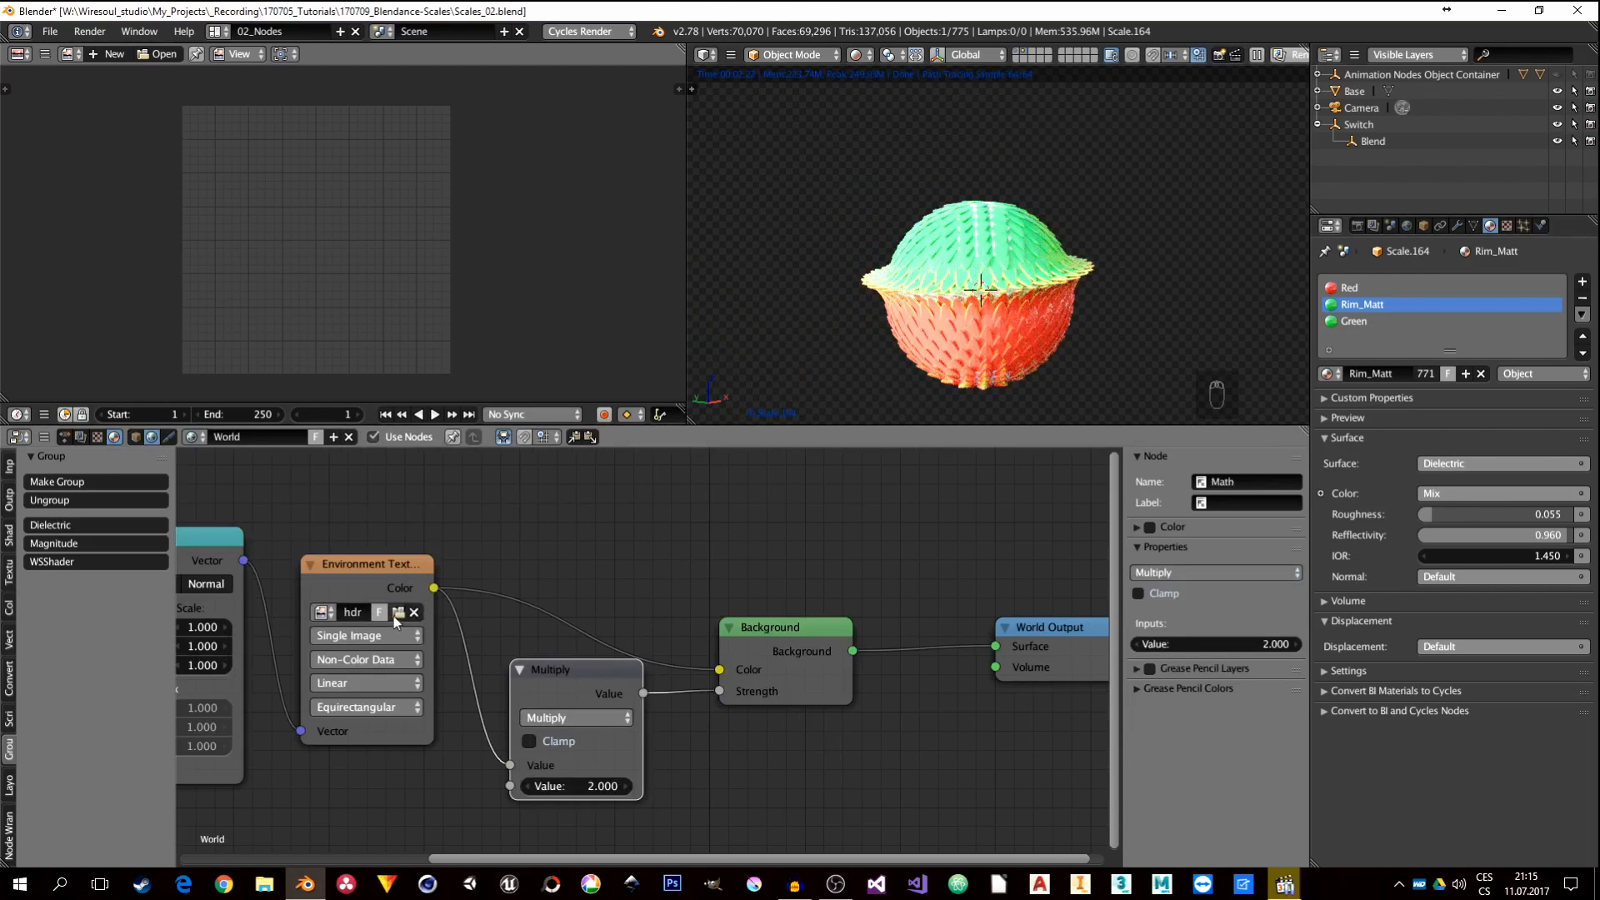
left_click(394, 617)
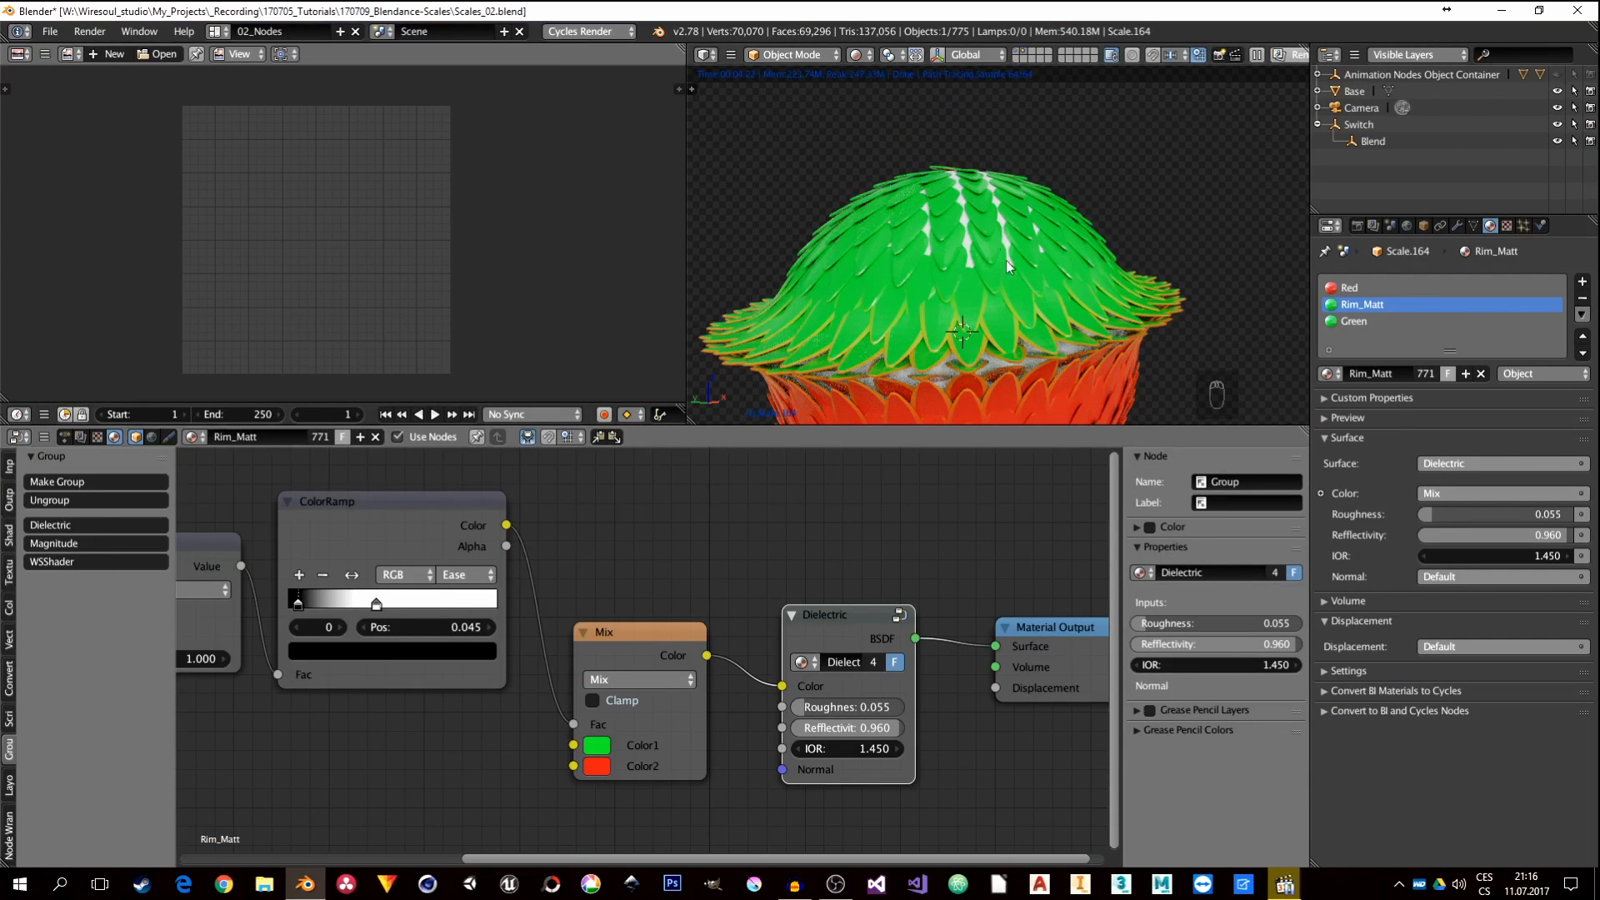
Step: Examine the rim color blend around the sphere's middle seam, and shift the Mix node slightly up
mouse_move(1038, 330)
middle_mouse_down()
mouse_move(1043, 293)
mouse_move(1040, 312)
middle_mouse_up()
scroll(963, 242, "up", 4)
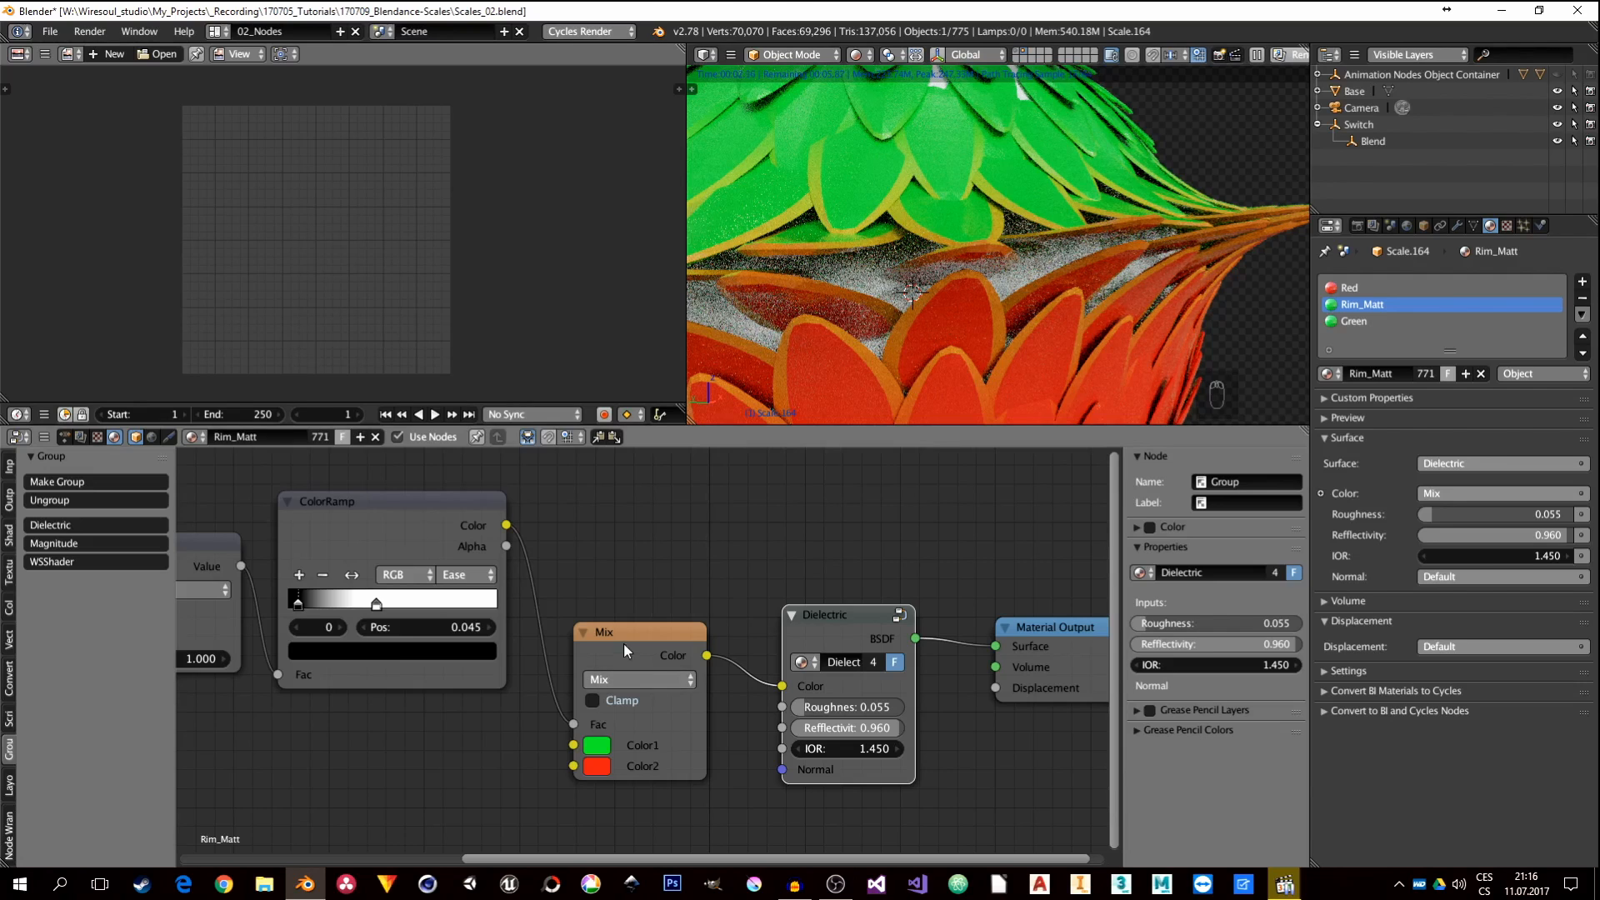
left_click_drag(623, 647, 625, 620)
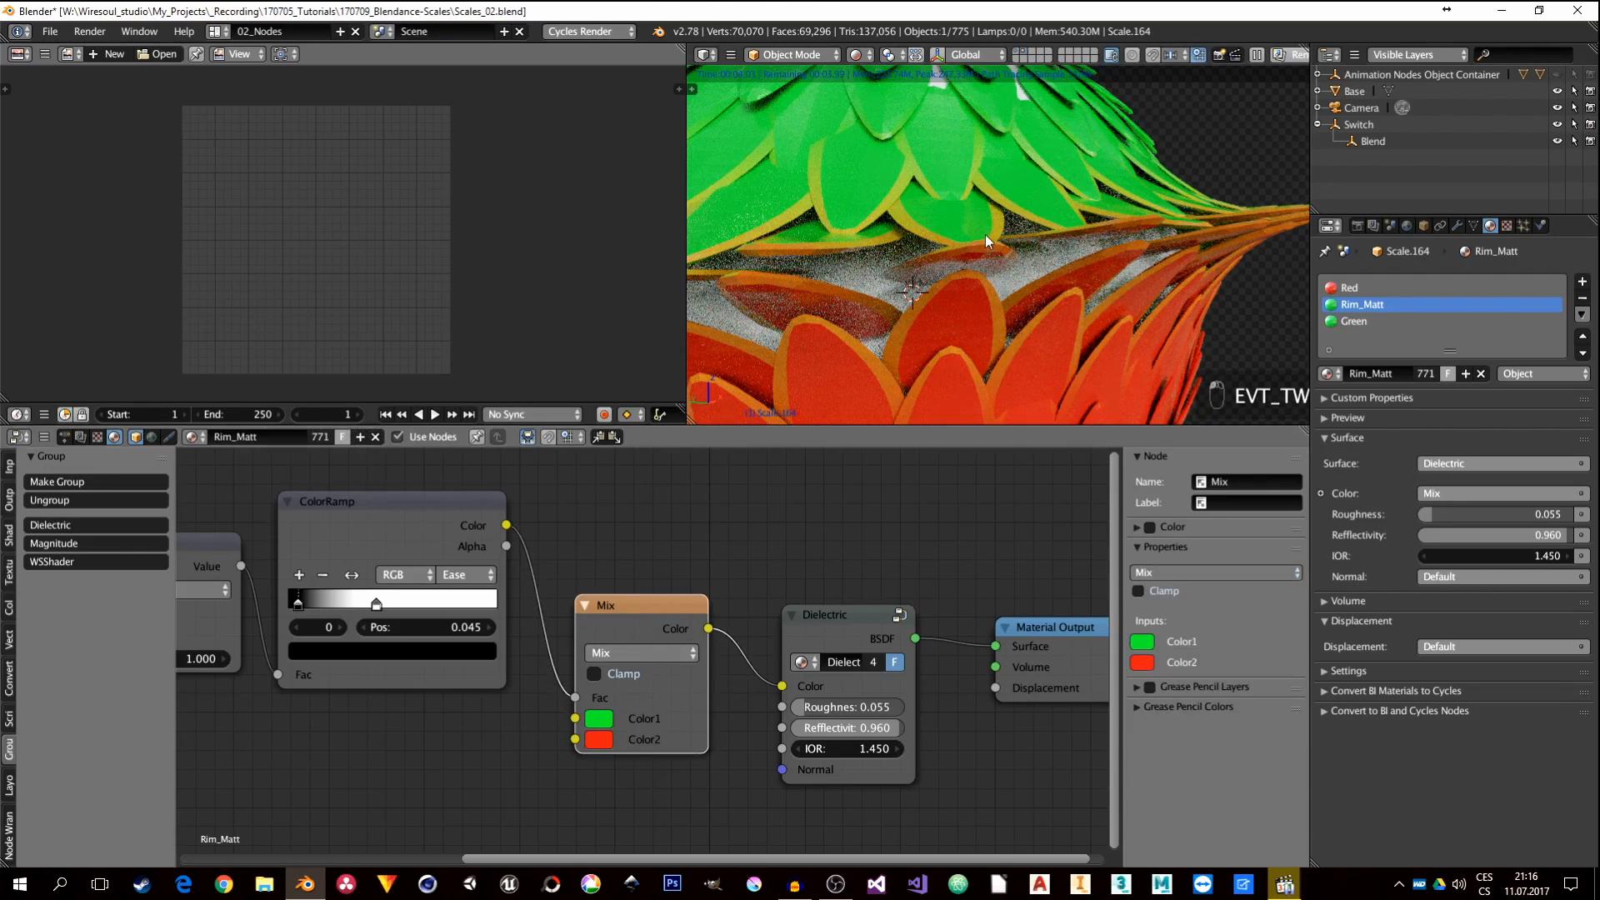
scroll(986, 241, "down", 4)
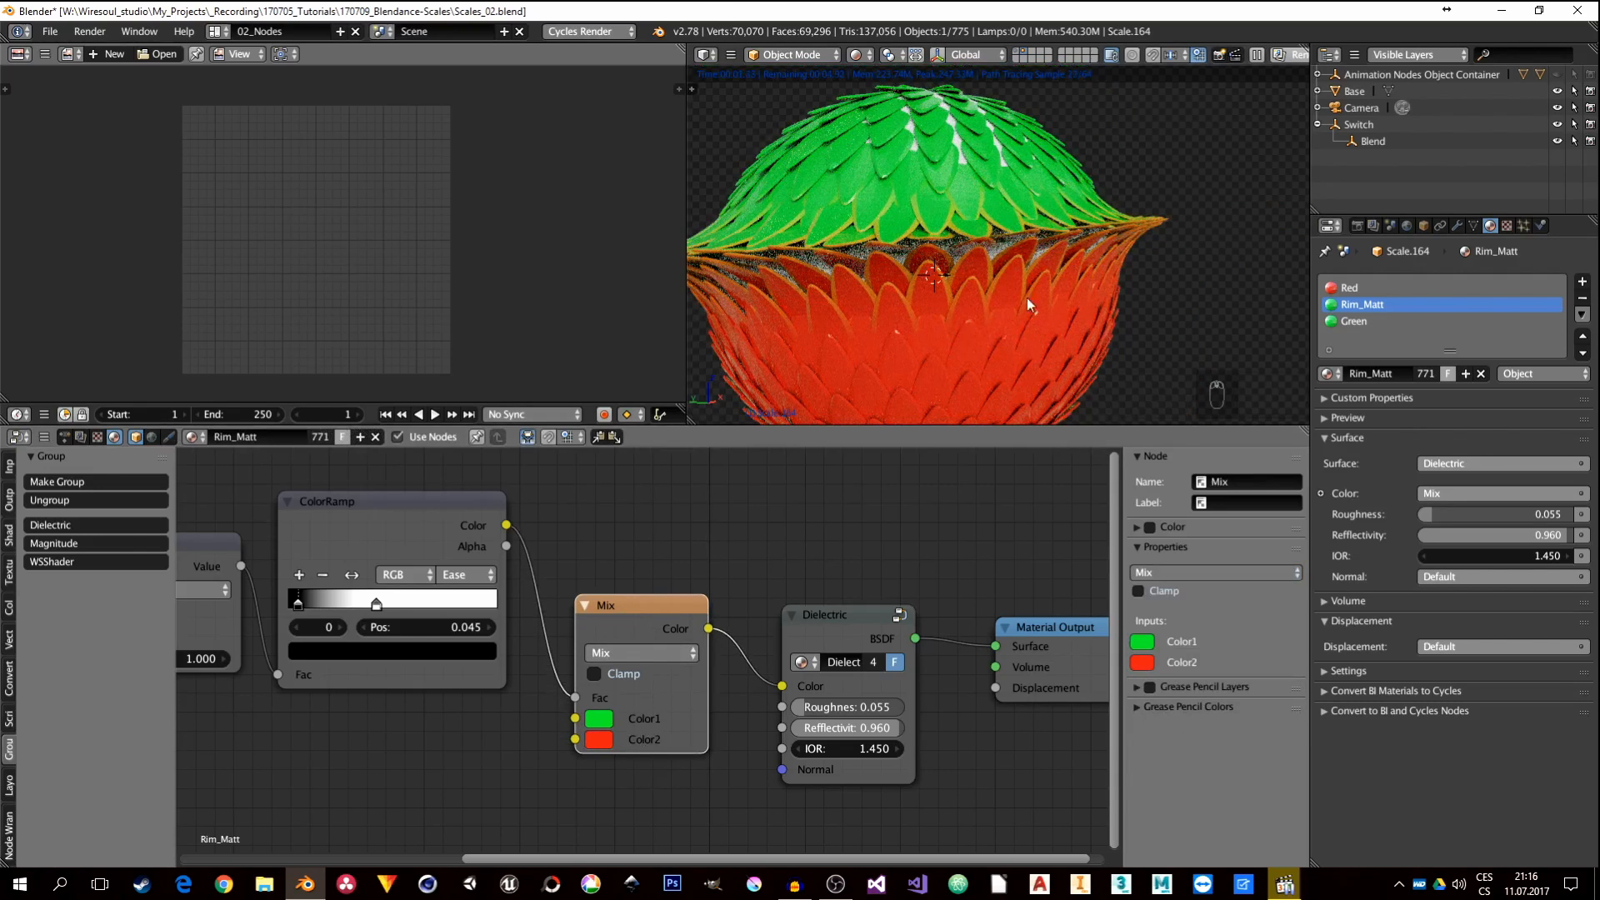
Step: Assign the existing Rim_Matt material to the Base object and isolate that object in local view
left_click(1354, 92)
left_click(194, 437)
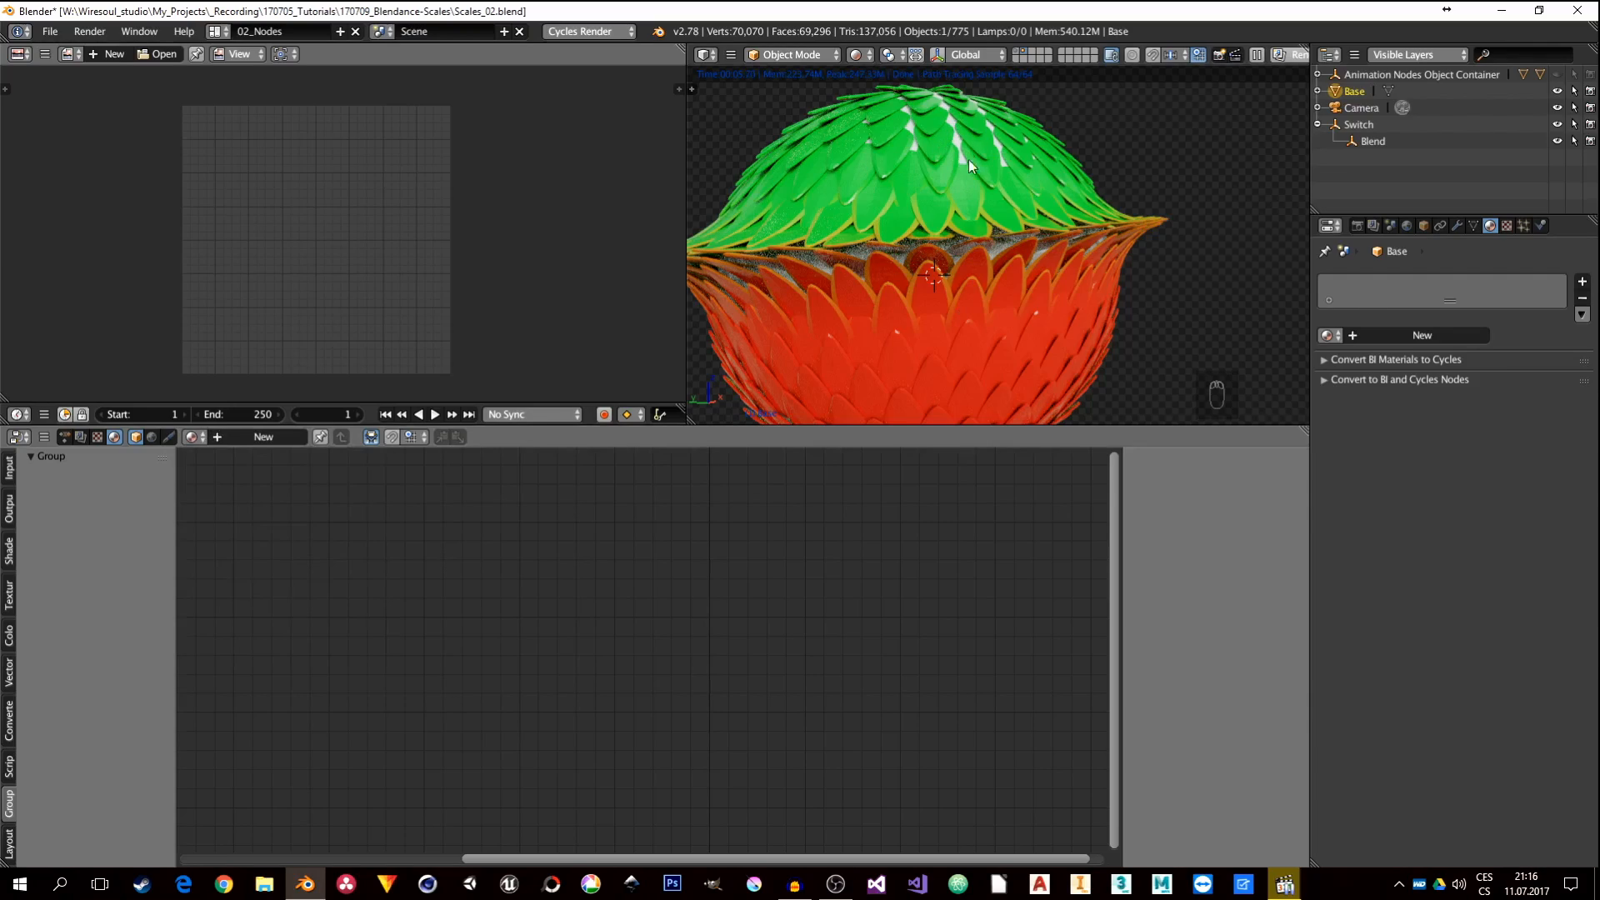
mouse_move(977, 268)
middle_mouse_down()
mouse_move(953, 252)
mouse_move(991, 287)
middle_mouse_up()
left_click(195, 438)
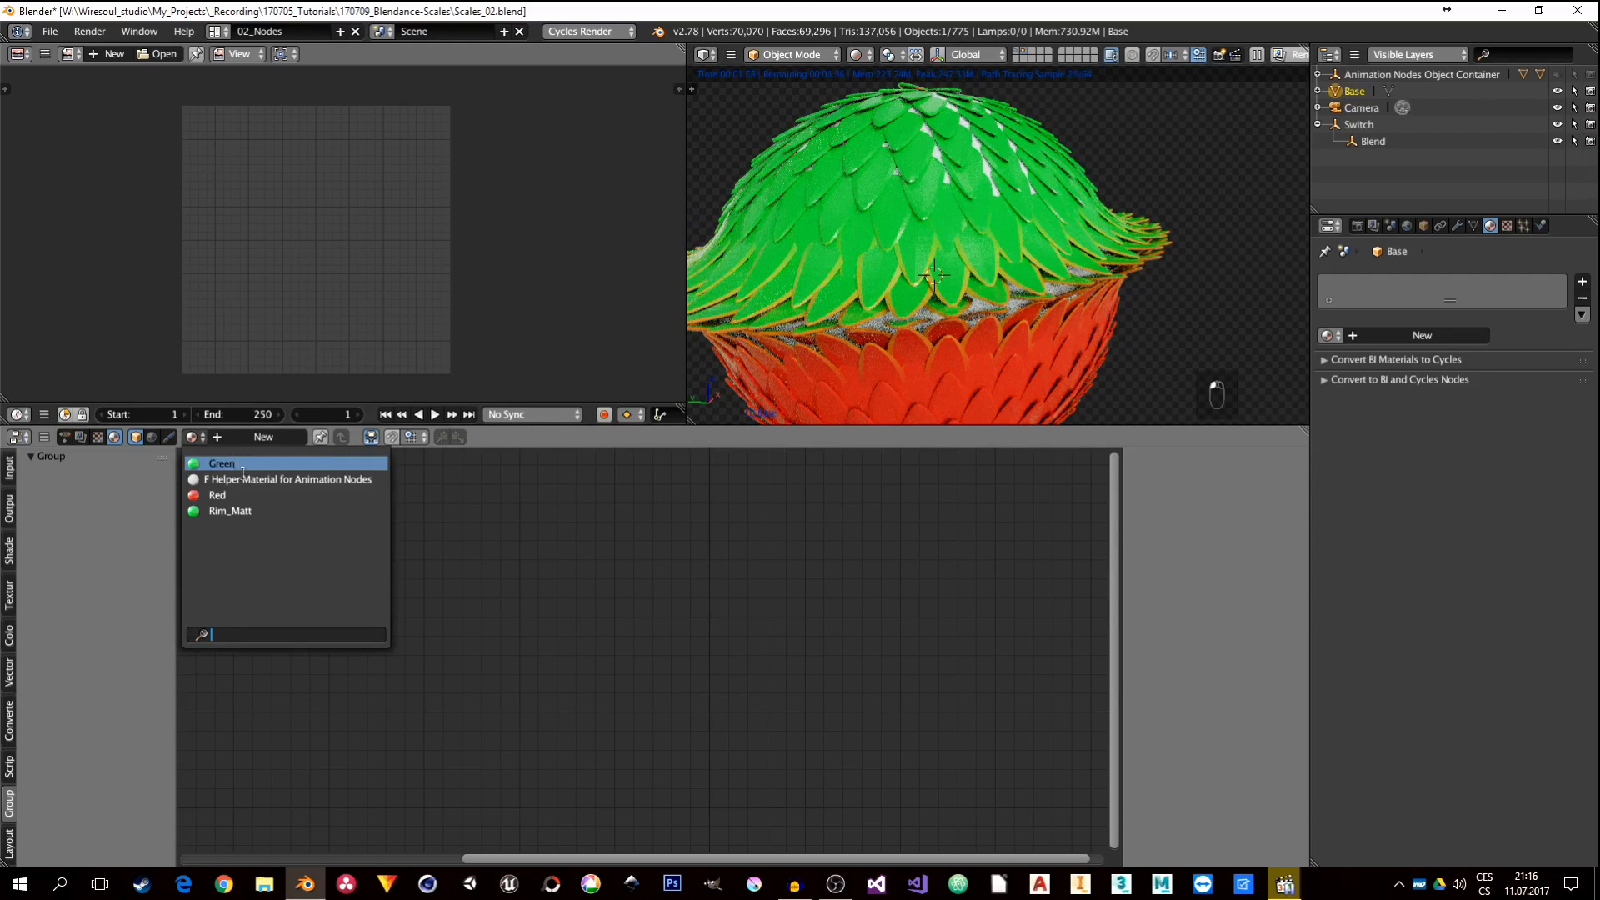
left_click(238, 511)
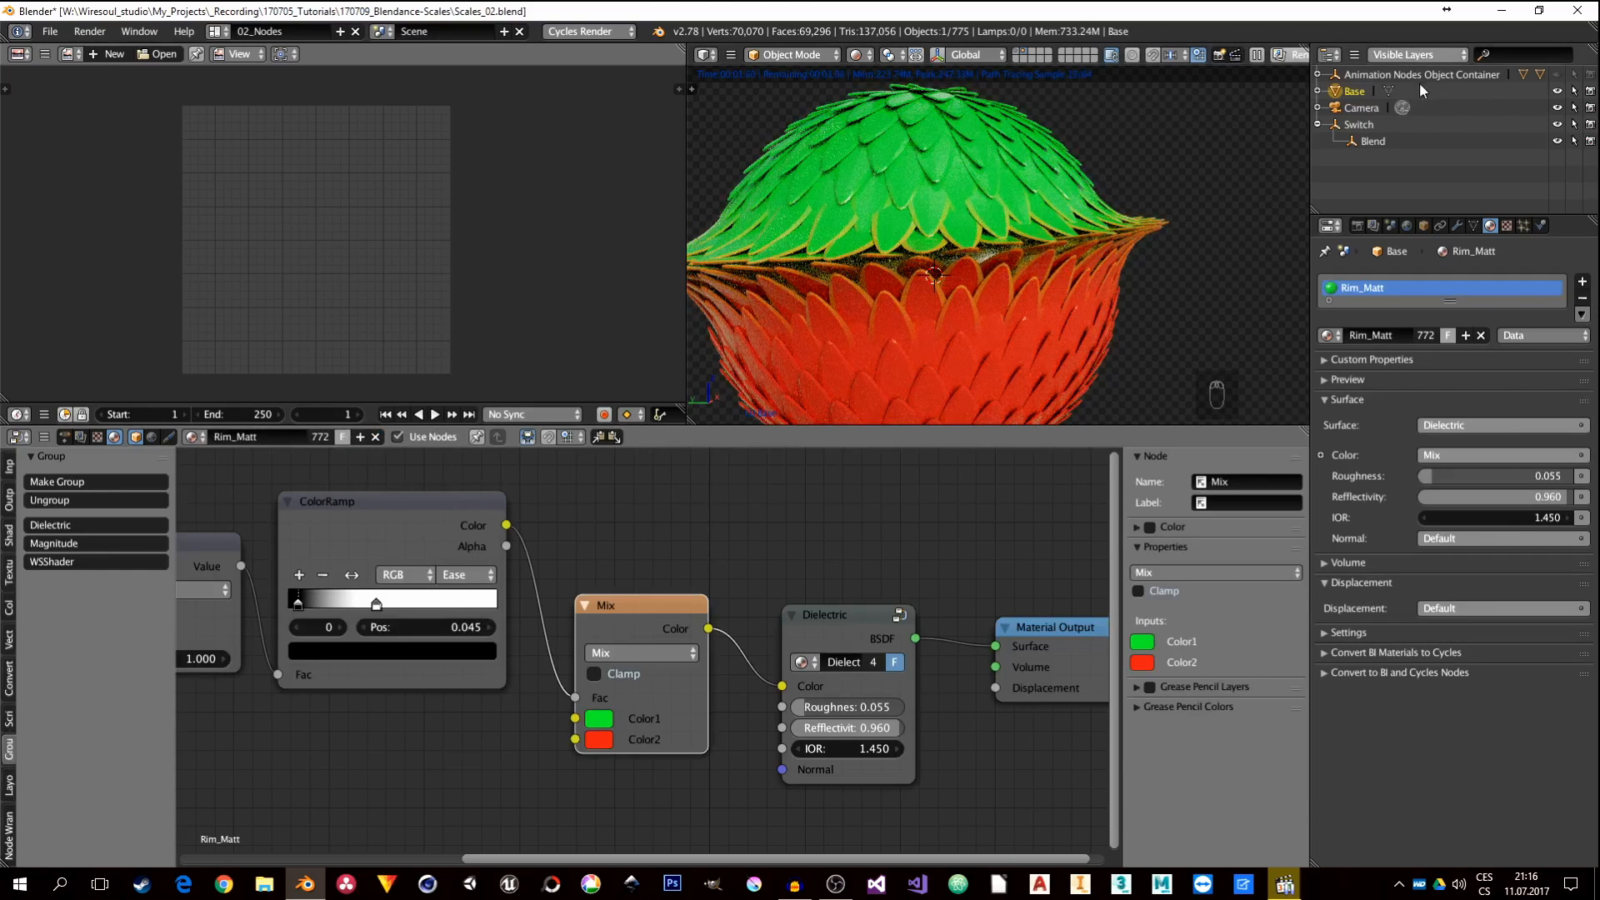
key("KP_Divide")
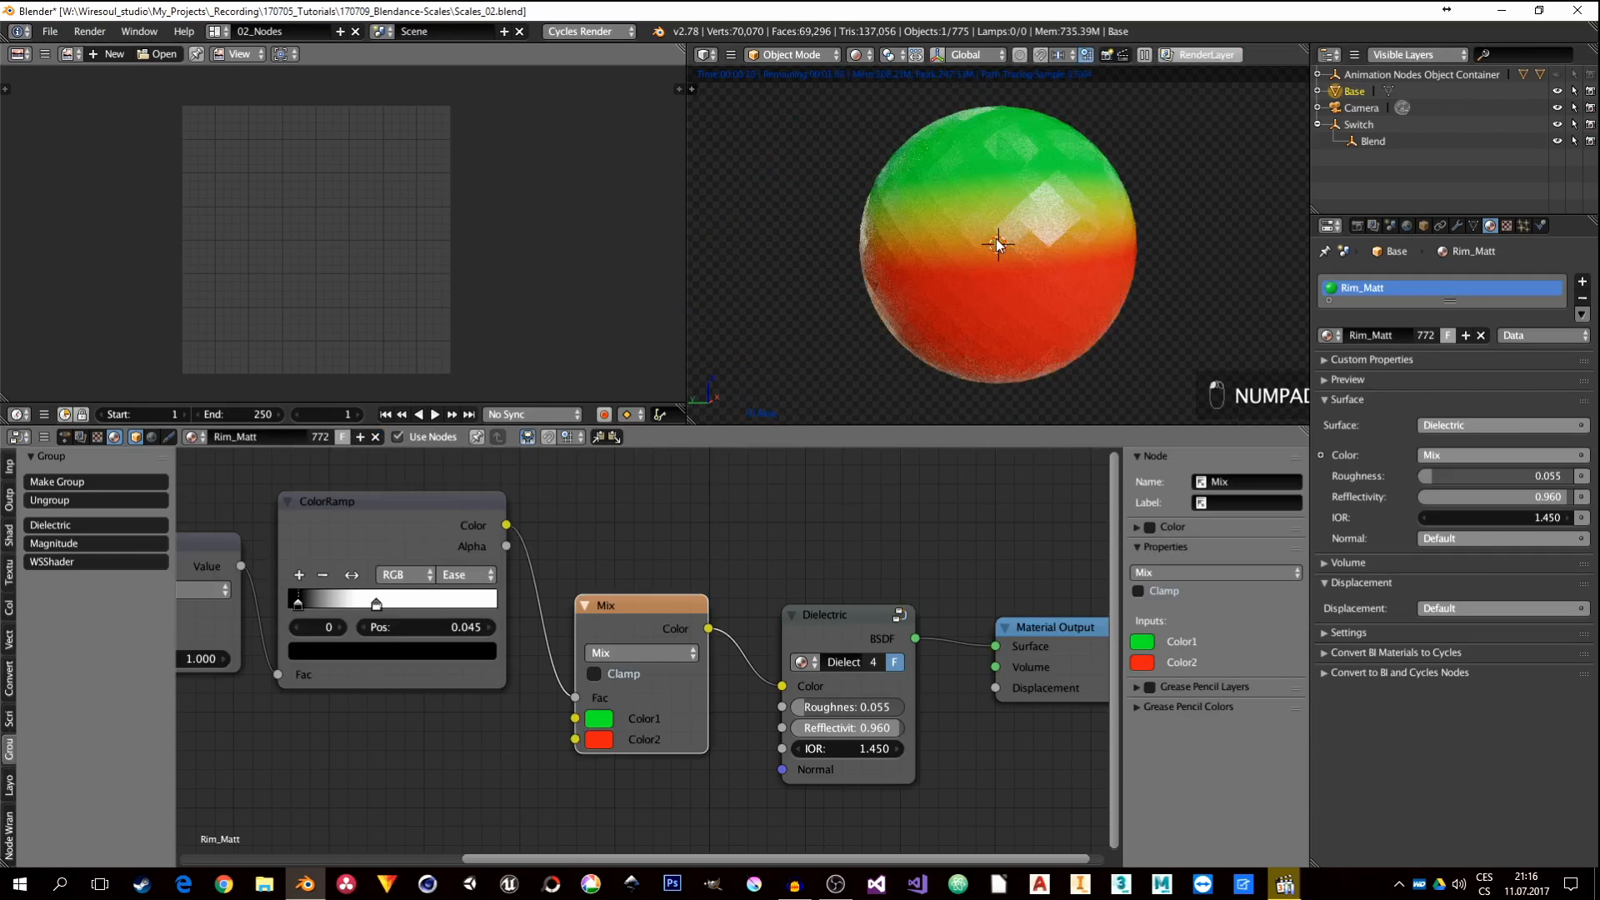
Step: Select the Switch object and change the UV/Image Editor area to a 3D View looking through the scene camera
scroll(1020, 224, "up", 1)
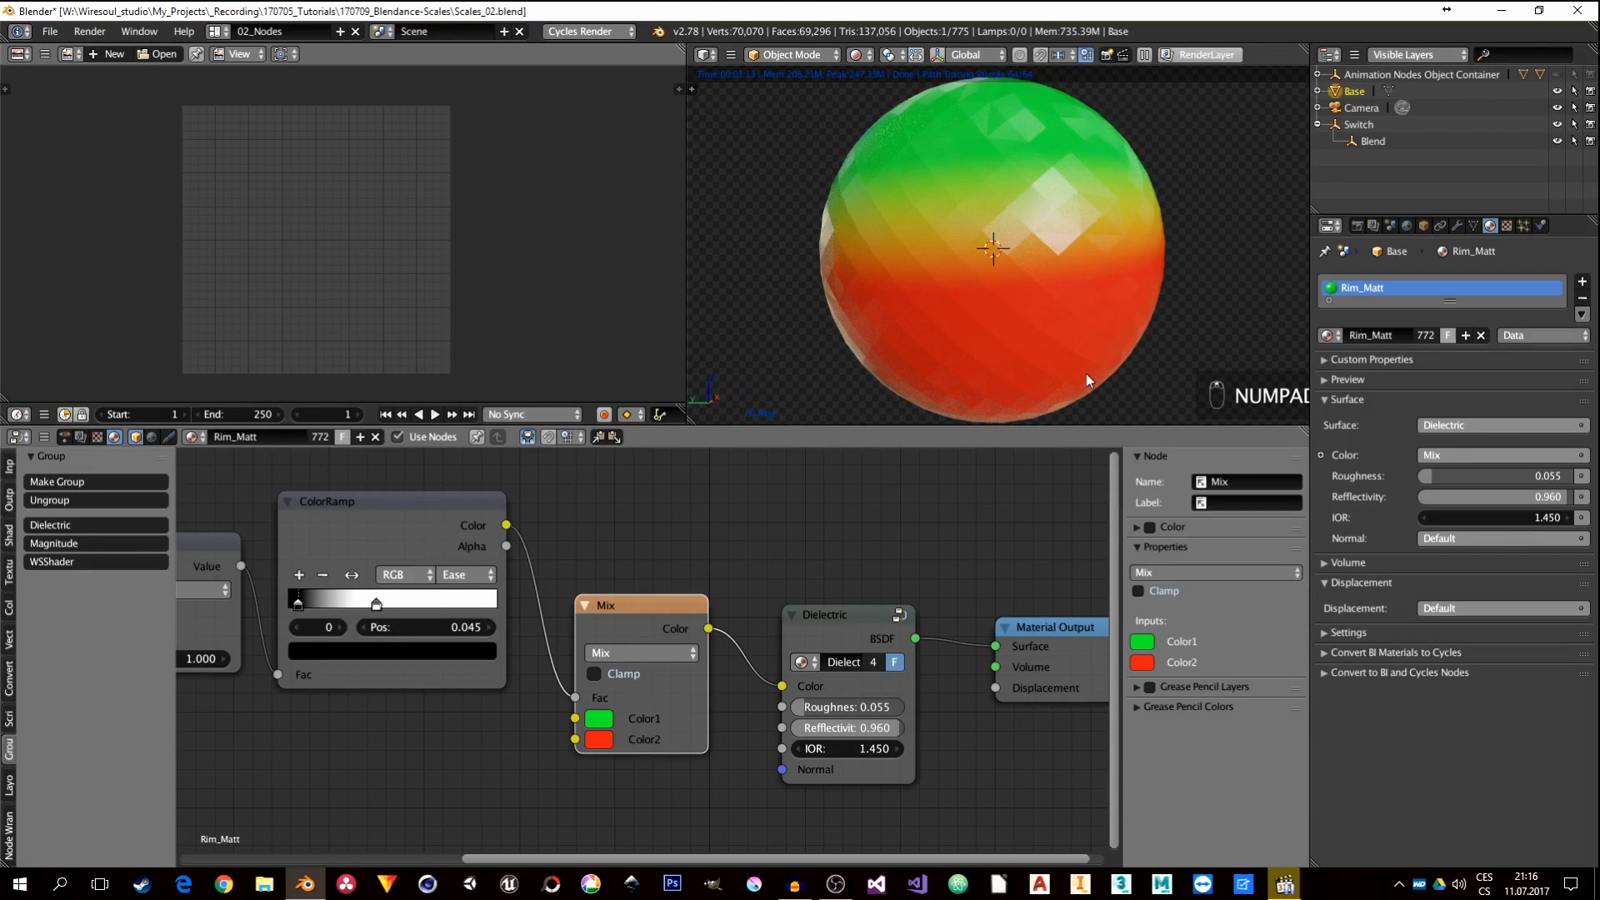
scroll(1052, 252, "down", 2)
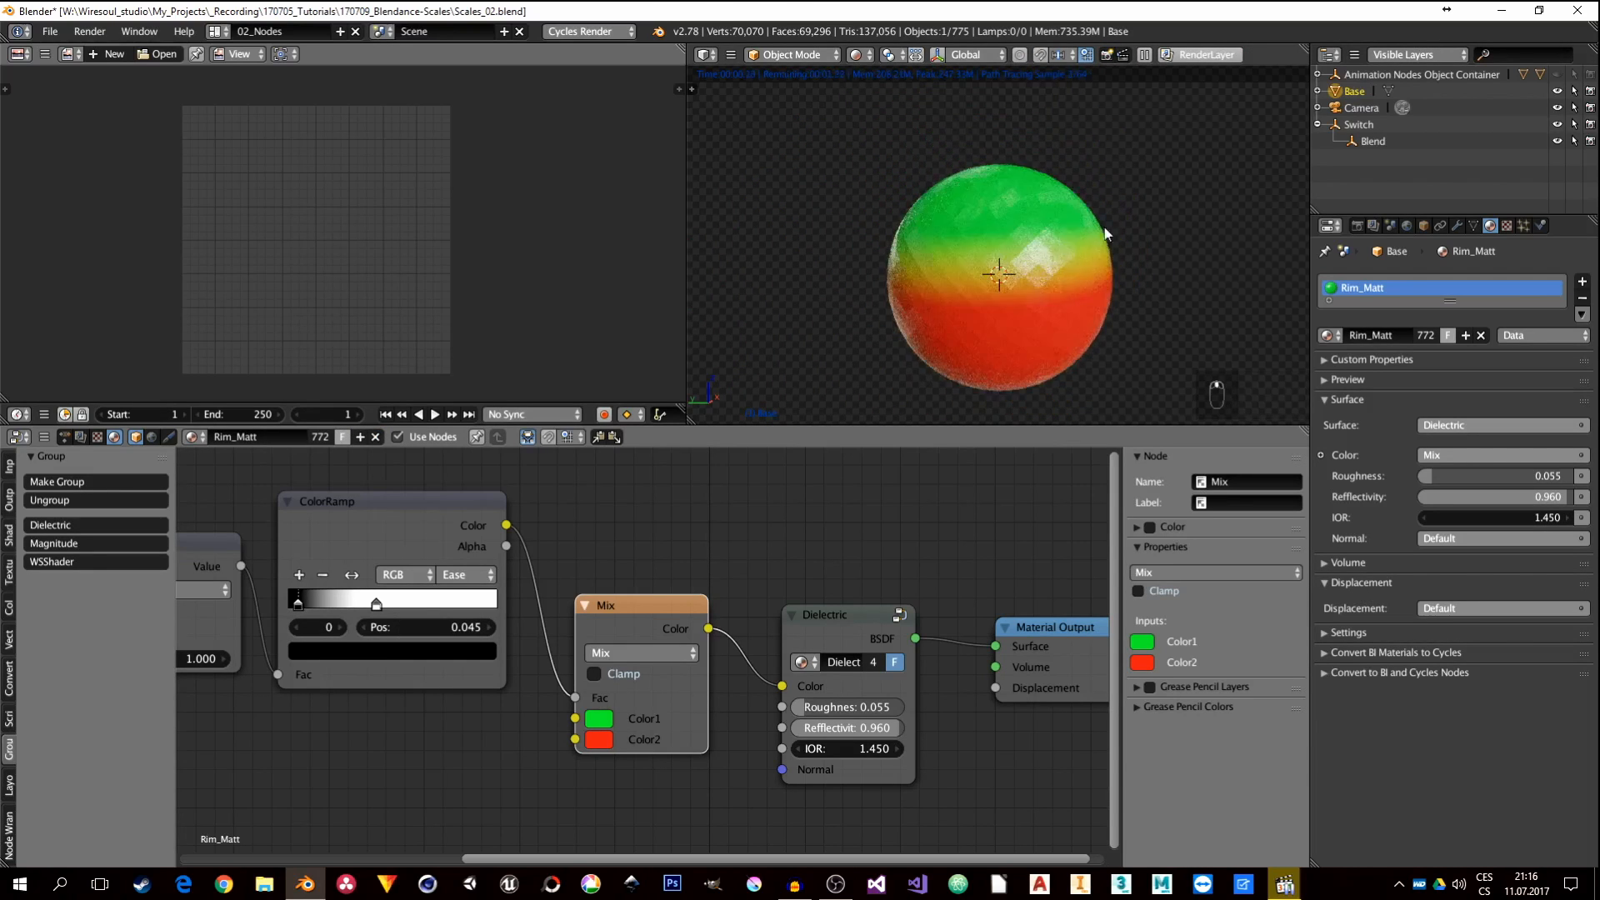
left_click(1358, 125)
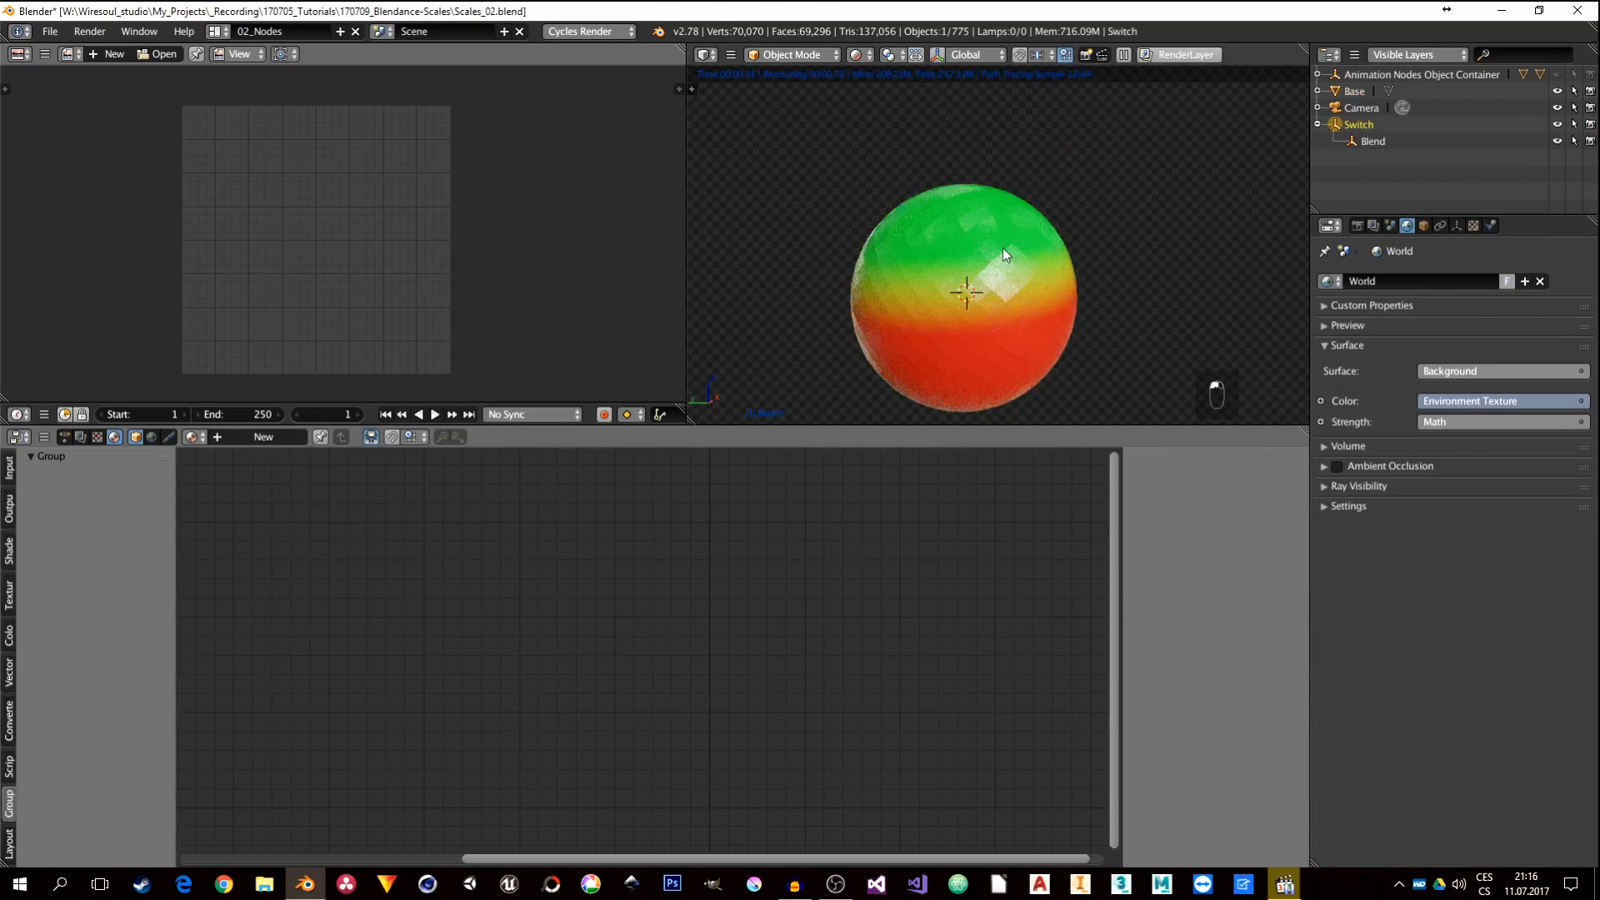
left_click(19, 54)
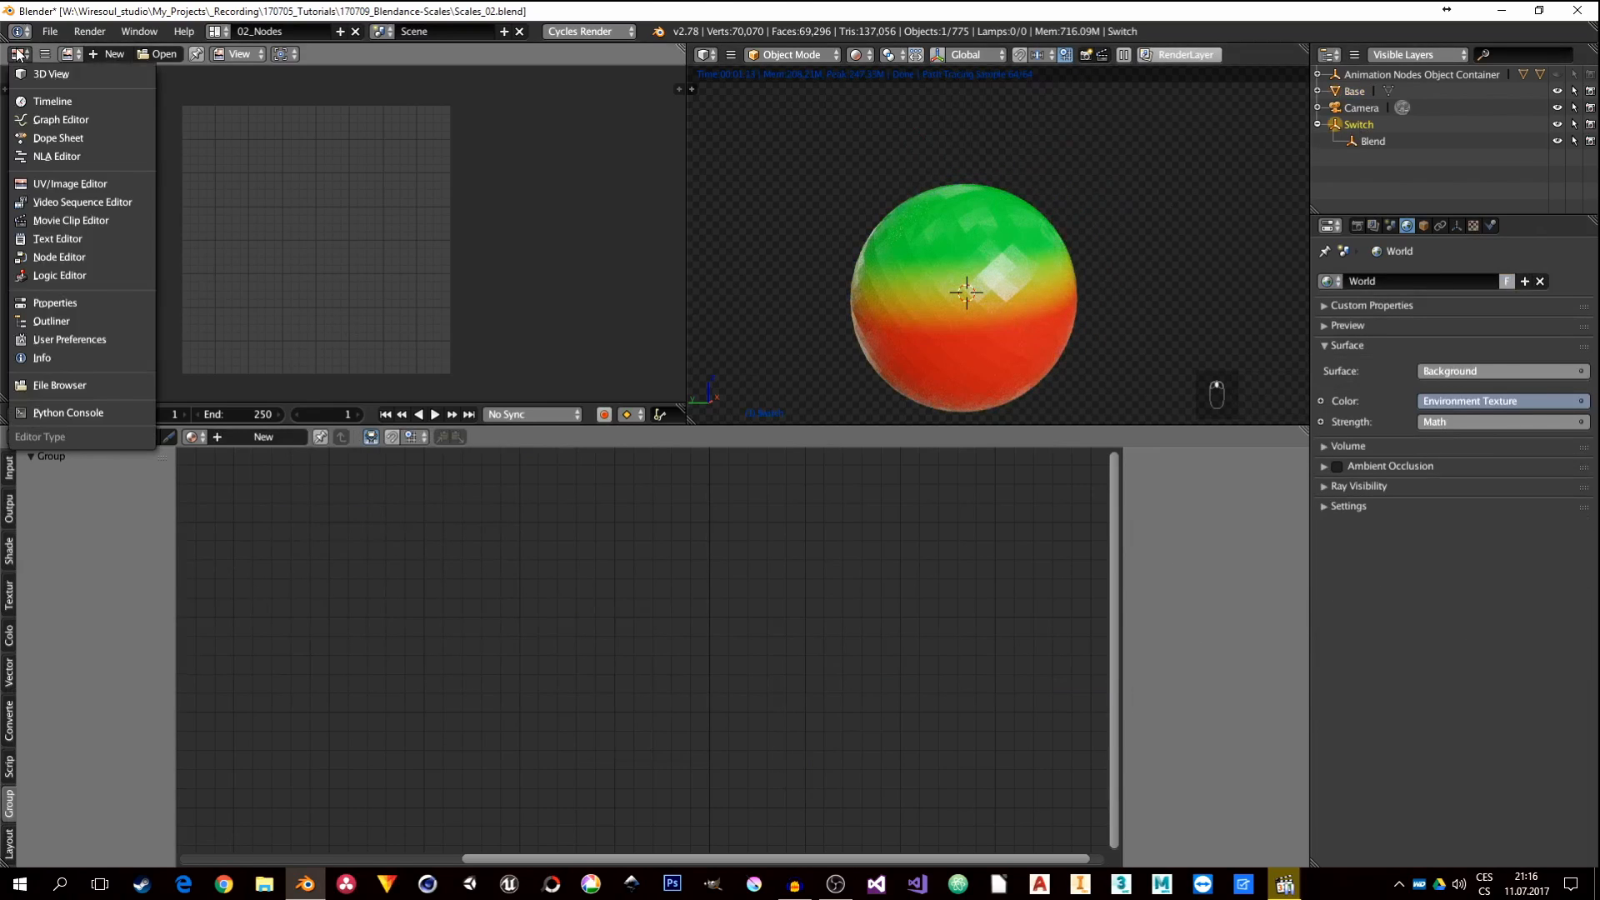
left_click(58, 75)
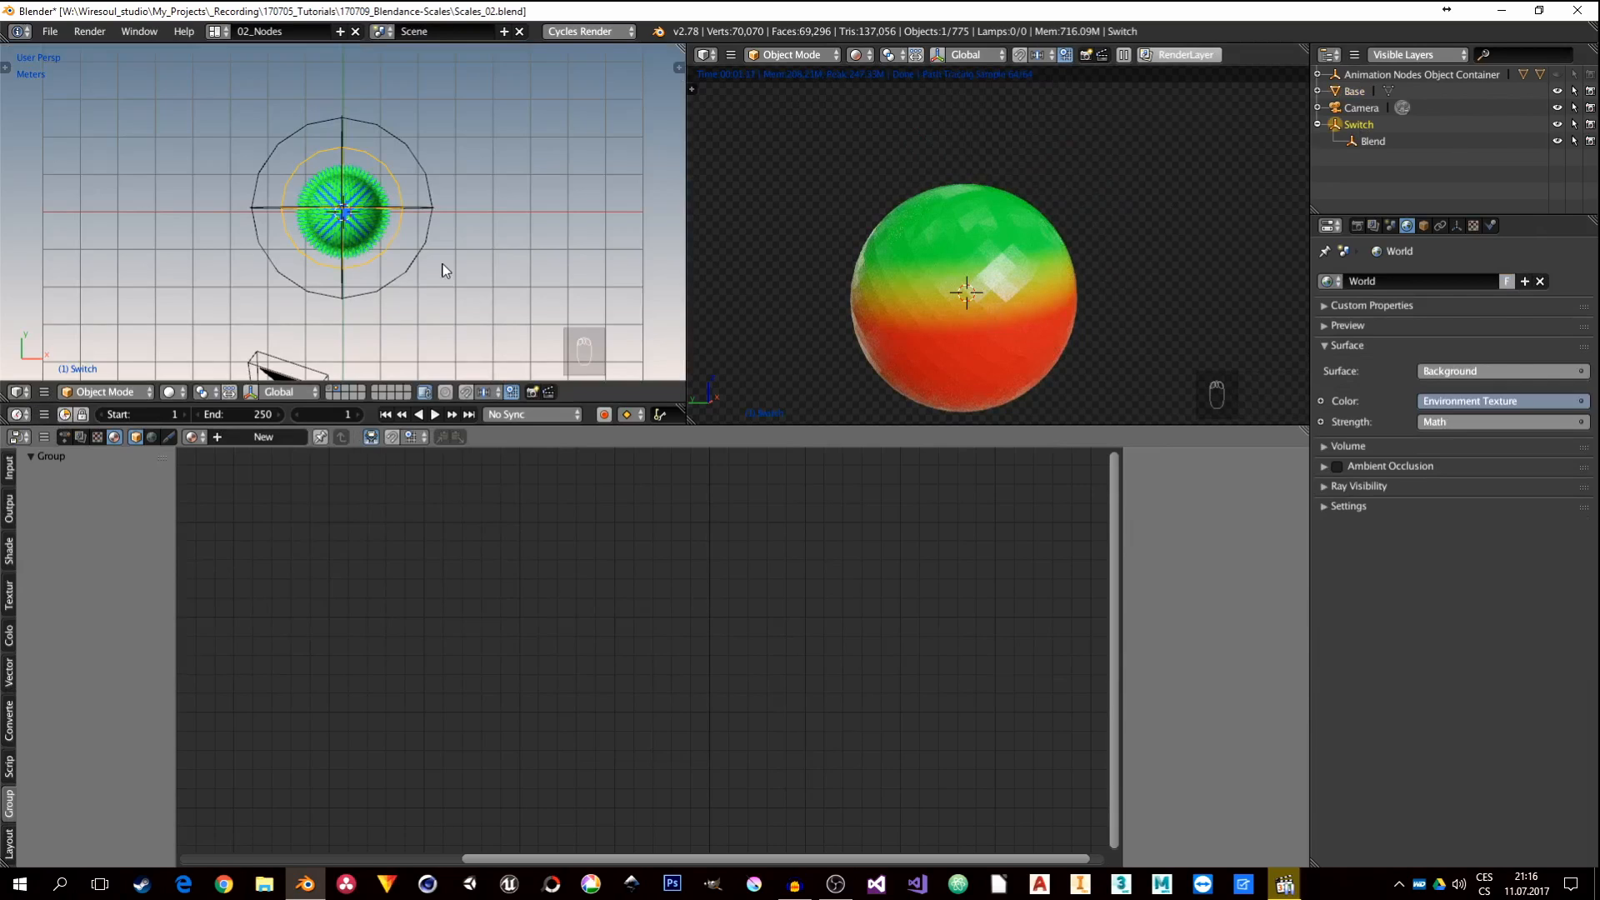
key("KP_0")
key("KP_0")
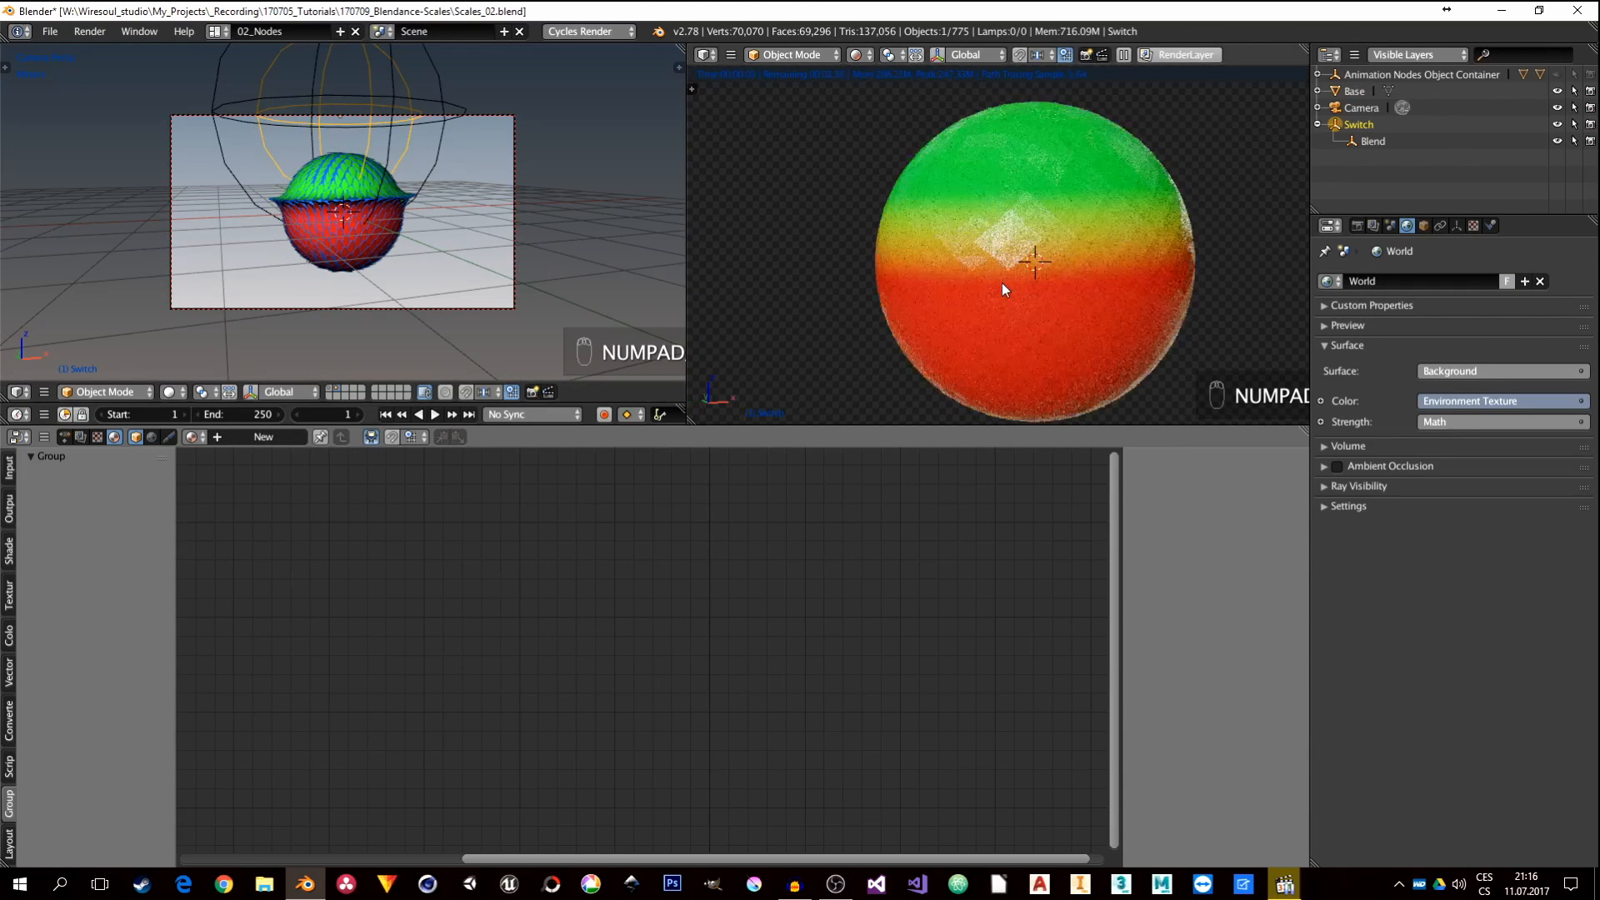
Step: Move the Switch object around to test the color blend on the Base sphere, leaving it slightly lower than before
scroll(996, 231, "down", 1)
middle_click_drag(382, 116, 373, 154, "shift")
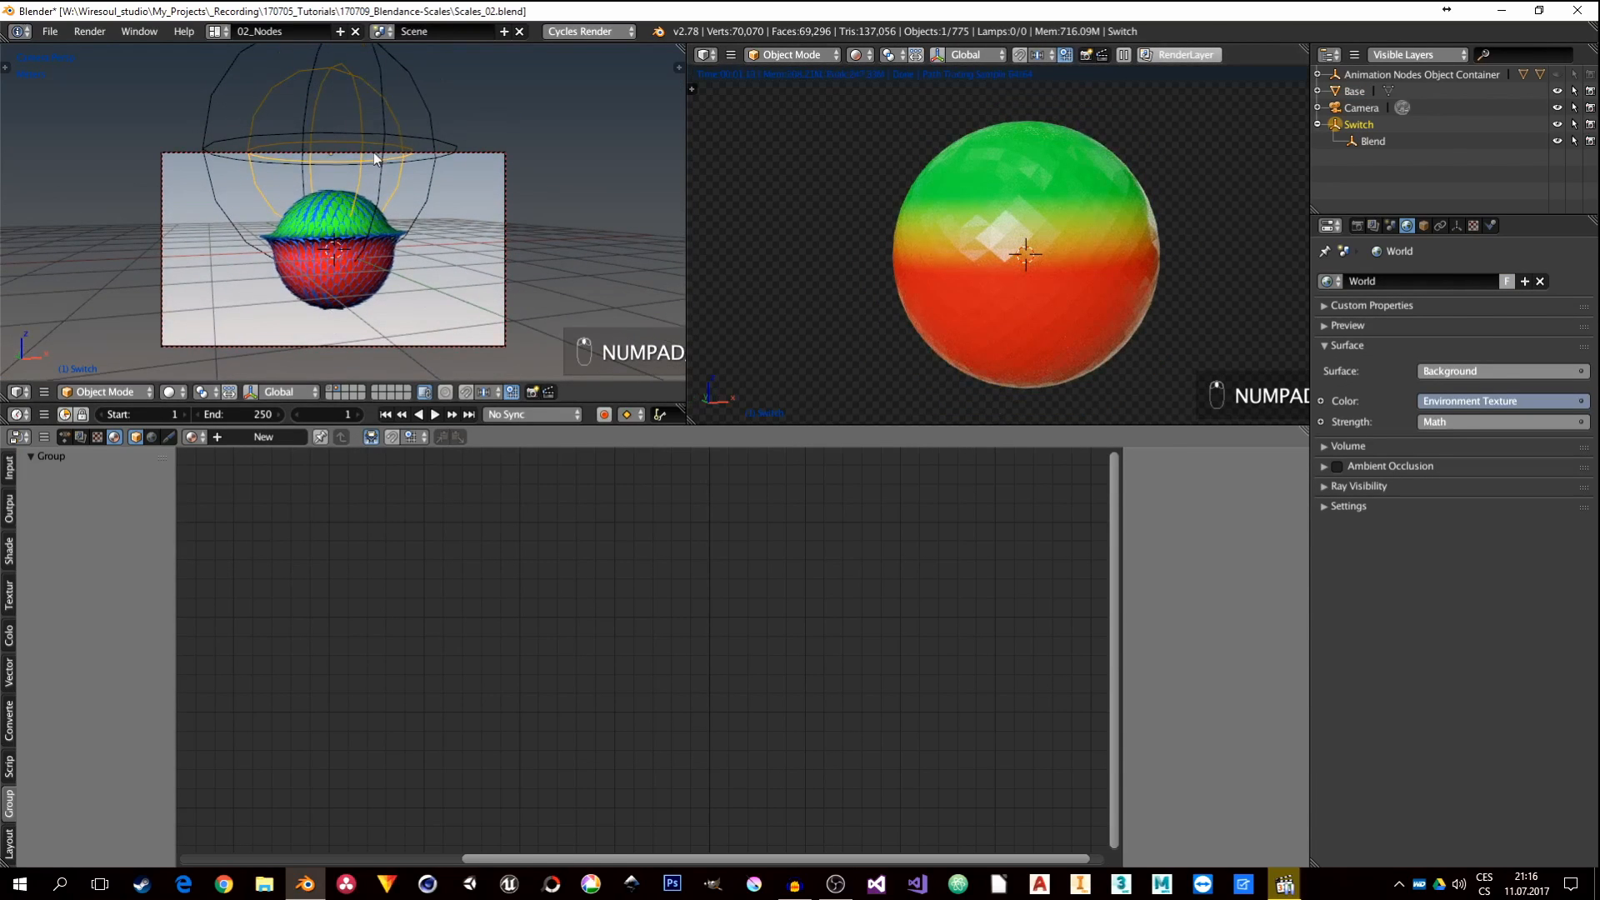
key("g")
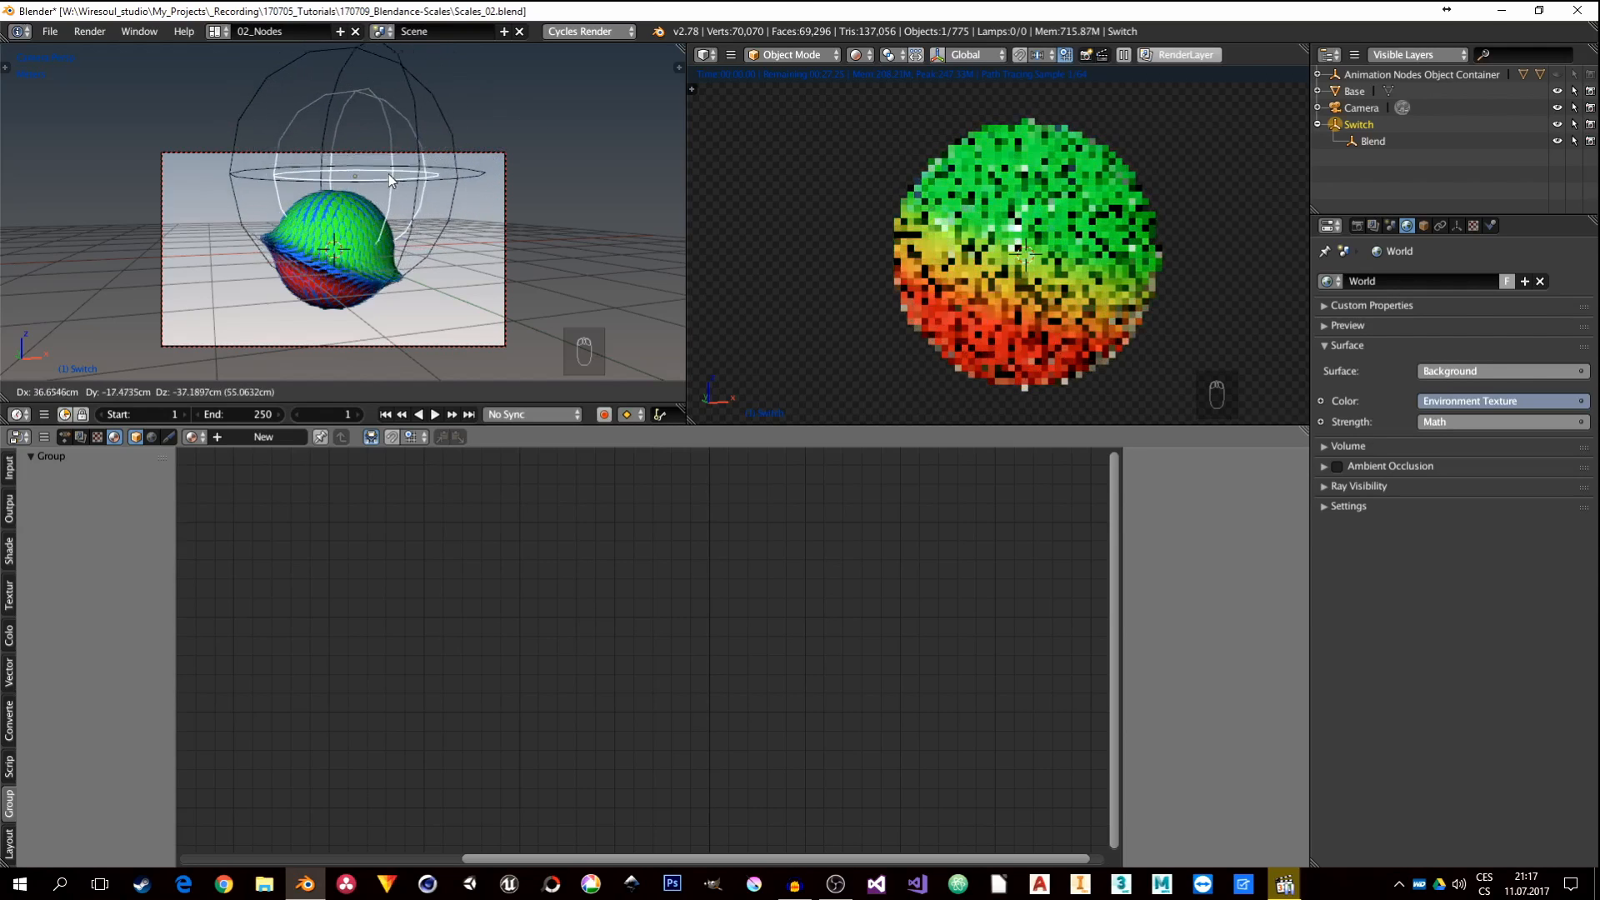
left_click(373, 157)
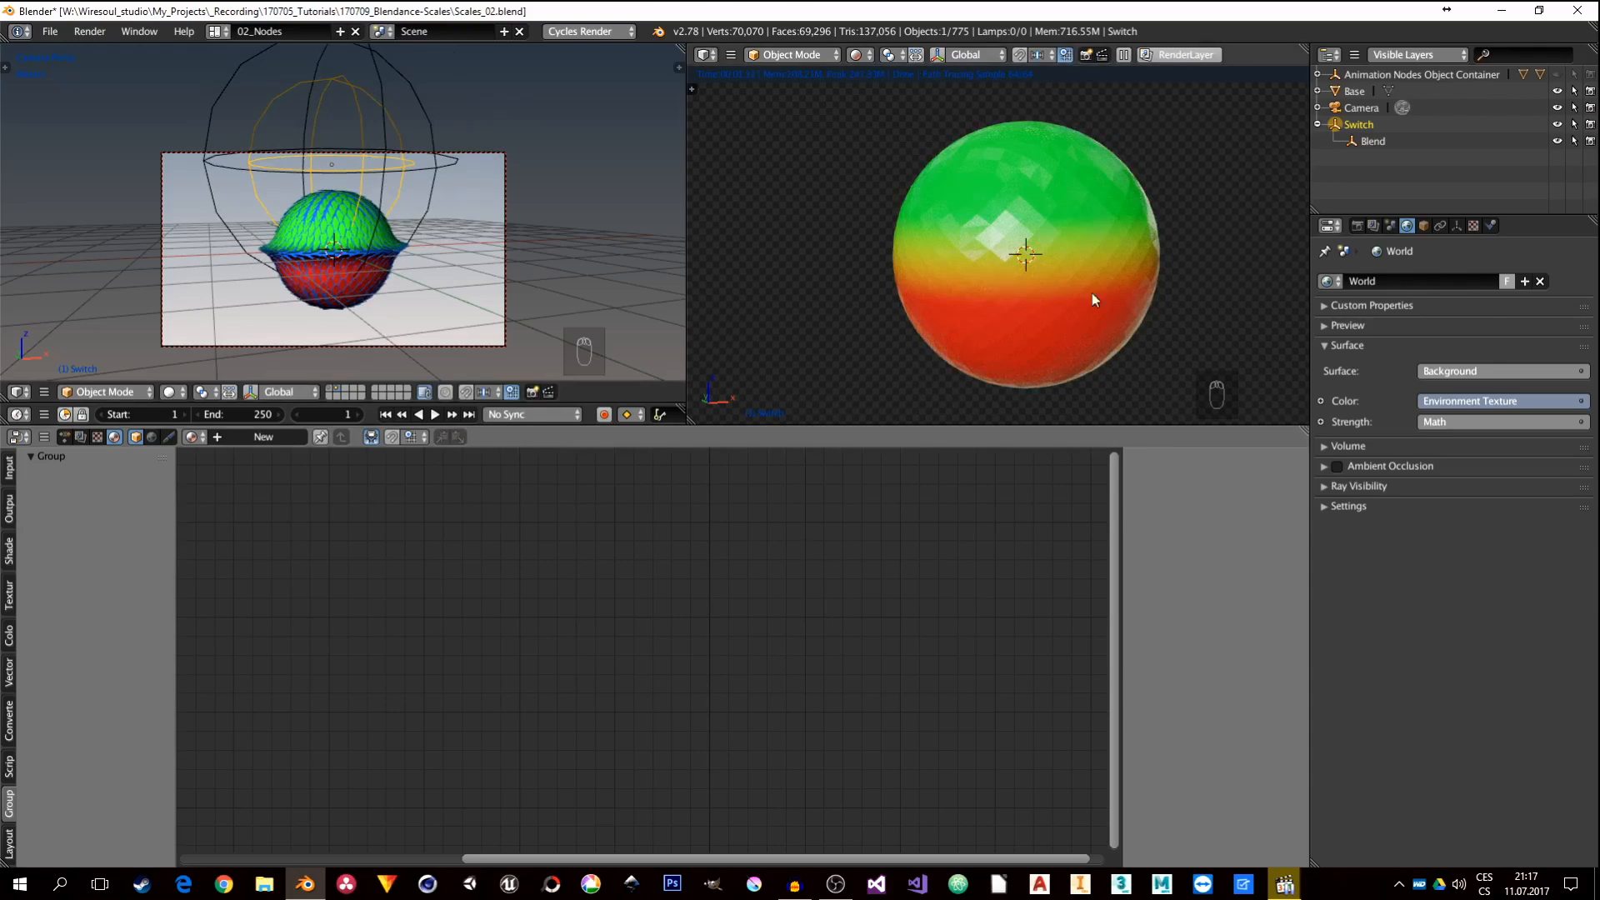
Step: Select the Base sphere and exit local view so the rendered view shows it together with all its scales
right_click(1052, 273)
key("KP_Decimal")
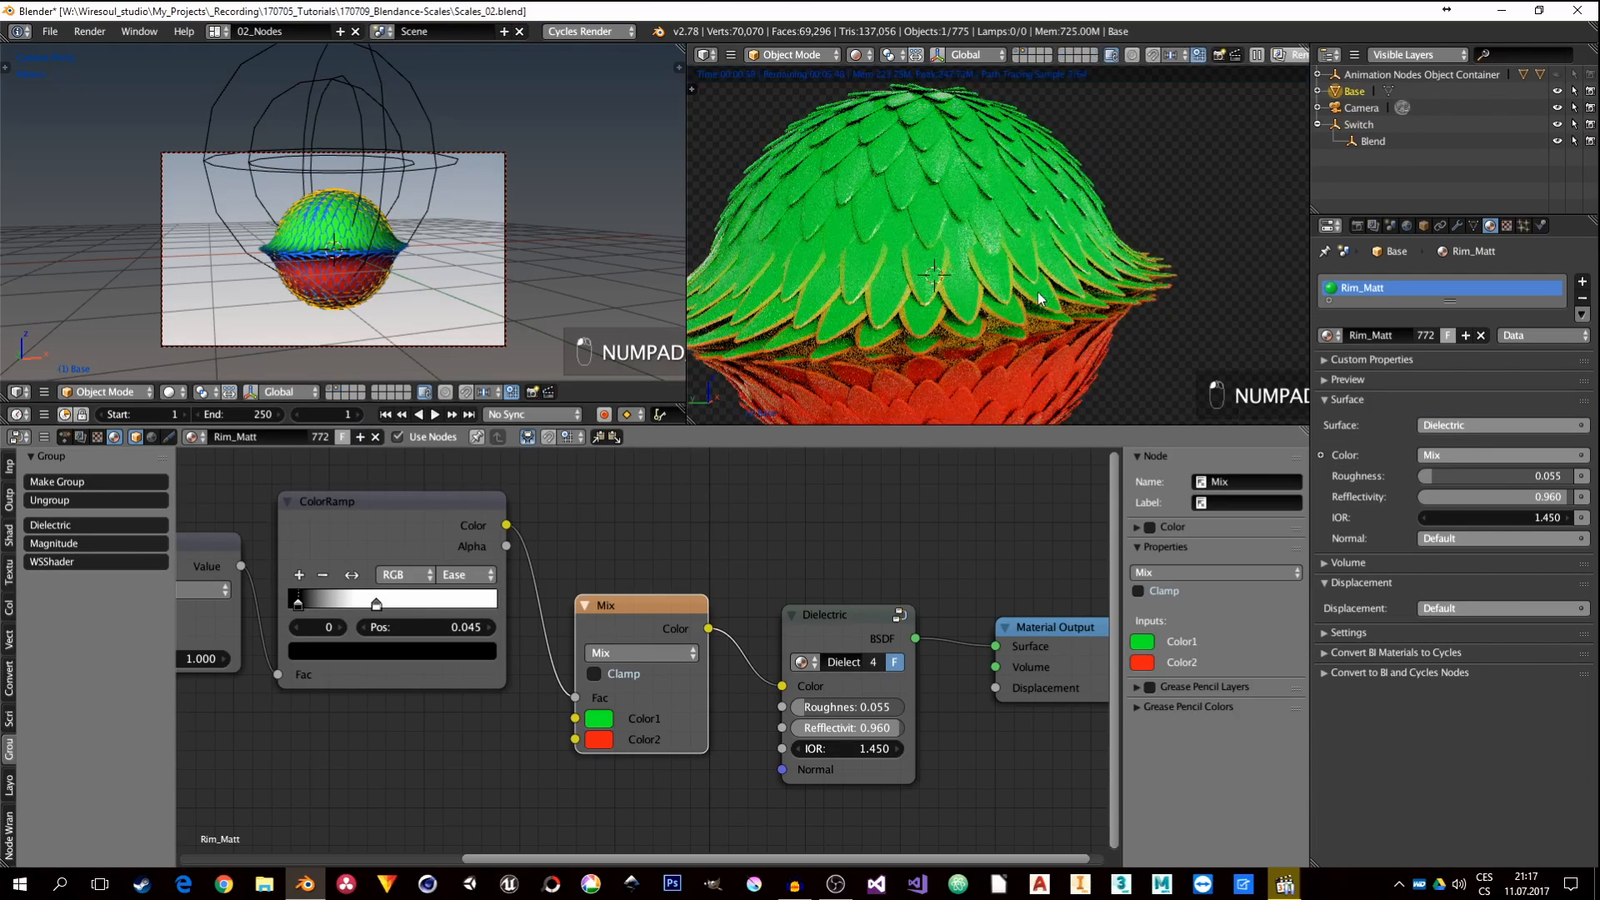
scroll(994, 296, "down", 5)
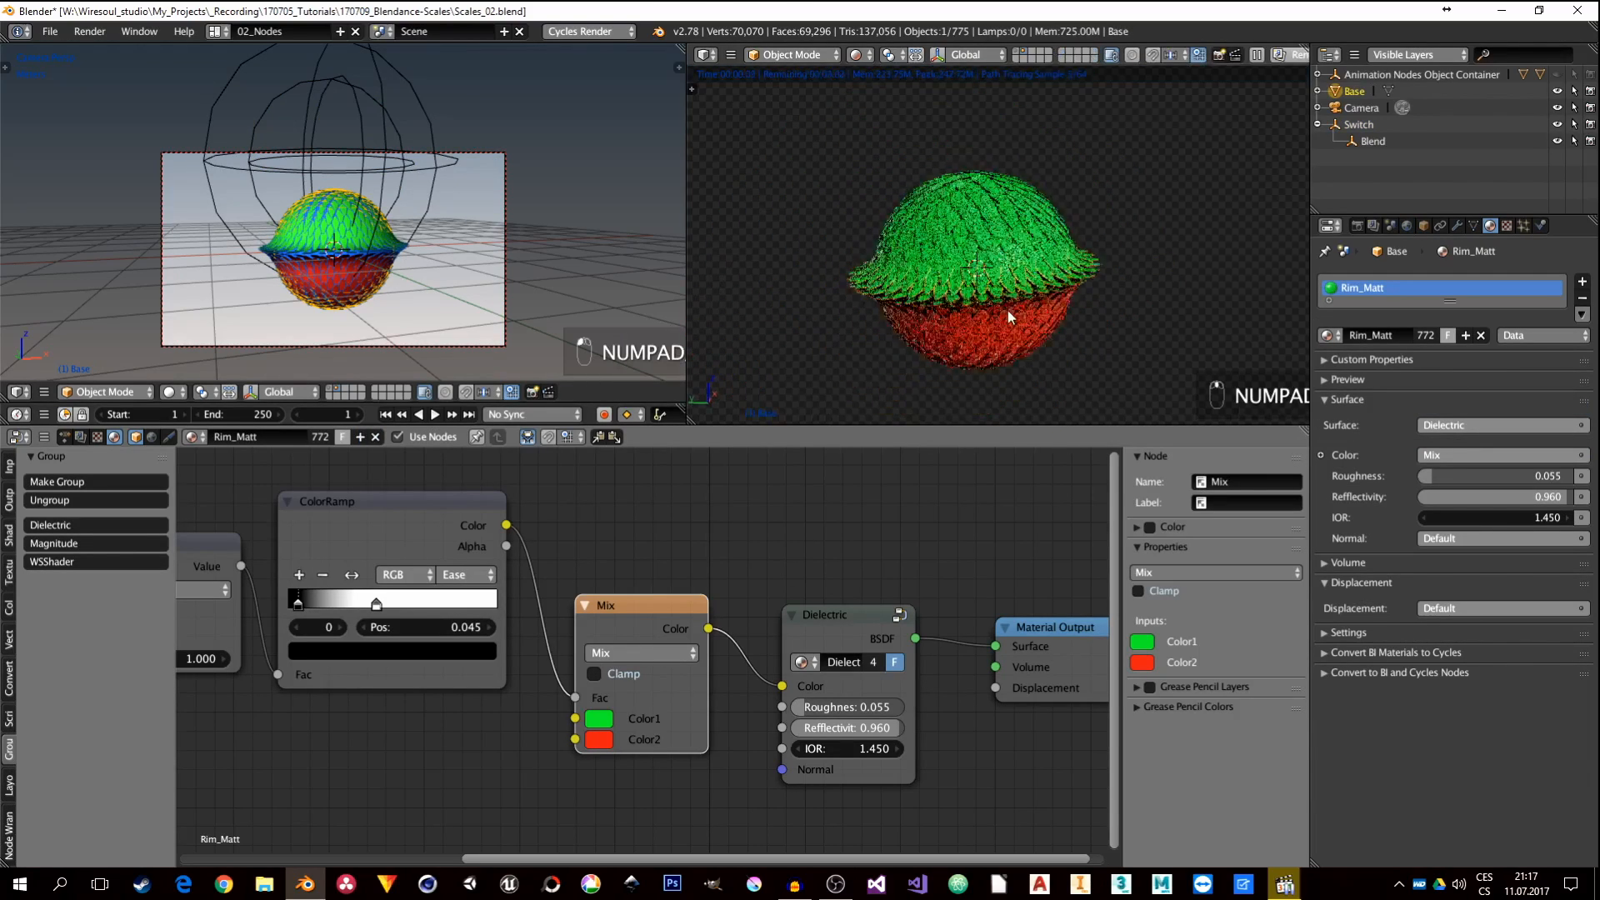
Step: Check a scale's material slots, reselect Base, and examine its Rim_Matt node chain and the rendered rim up close
right_click(343, 173)
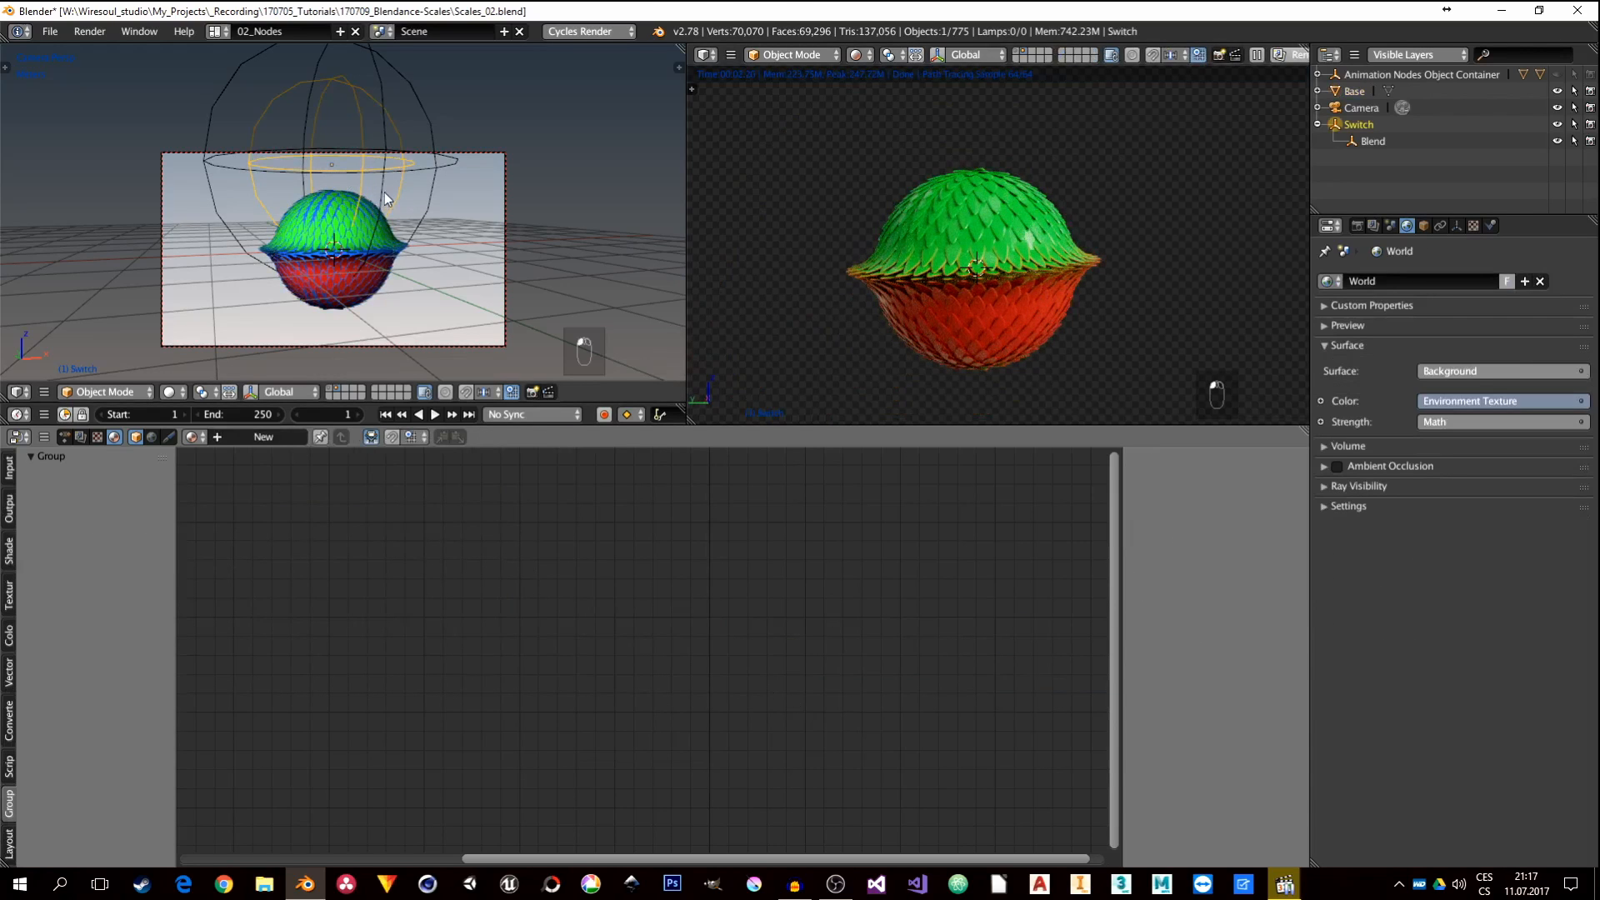
right_click(311, 223)
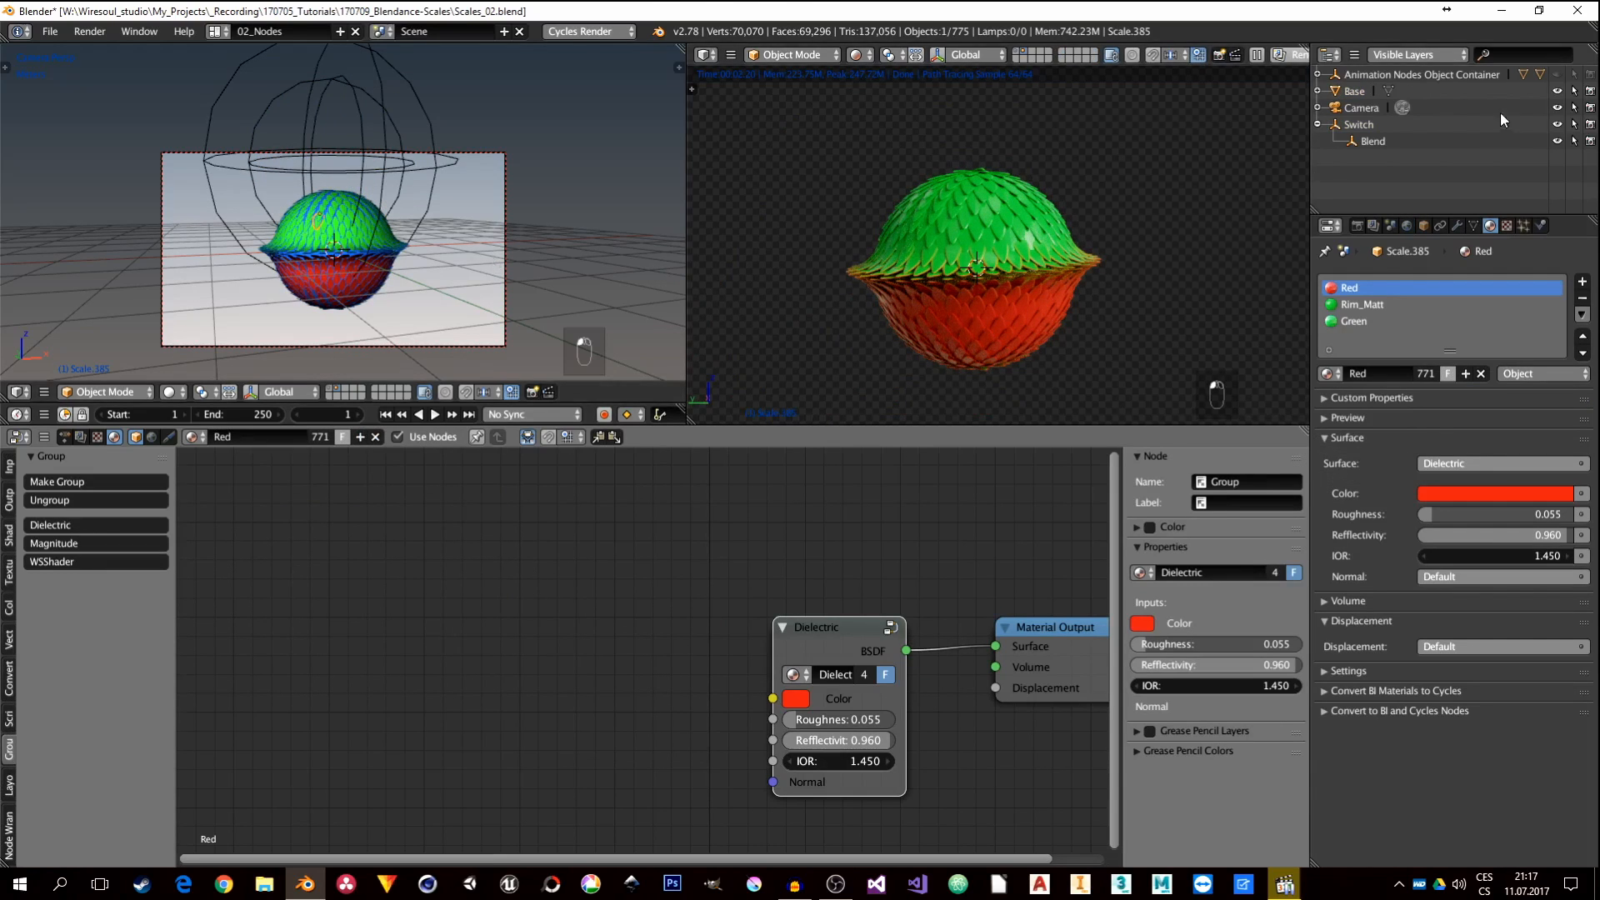
left_click(1352, 92)
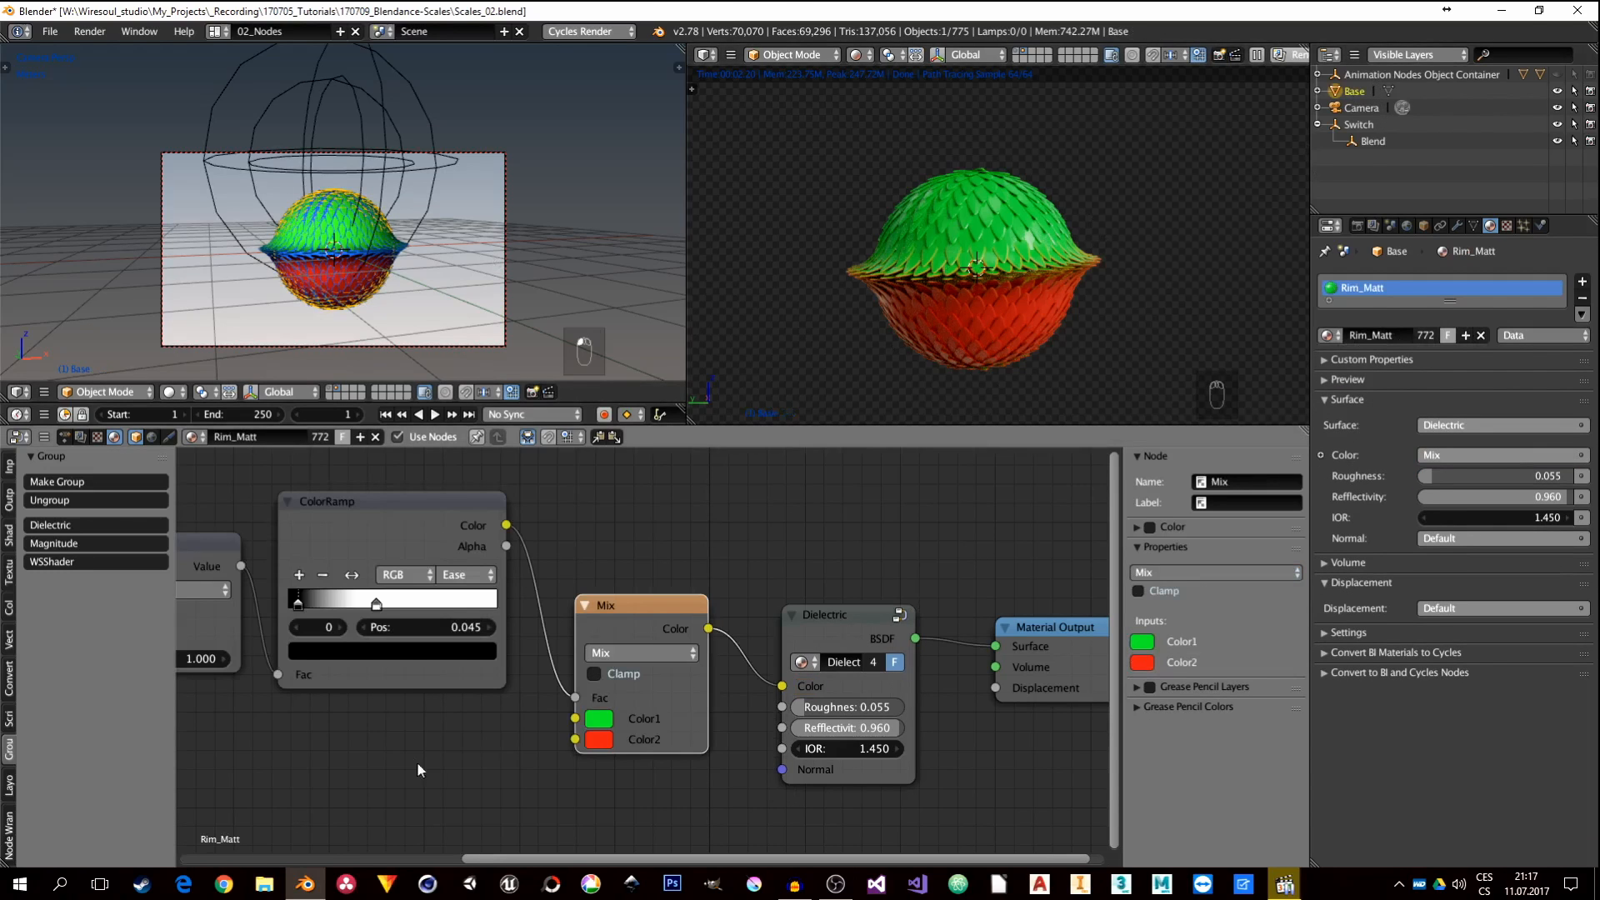
middle_click_drag(419, 746, 690, 755)
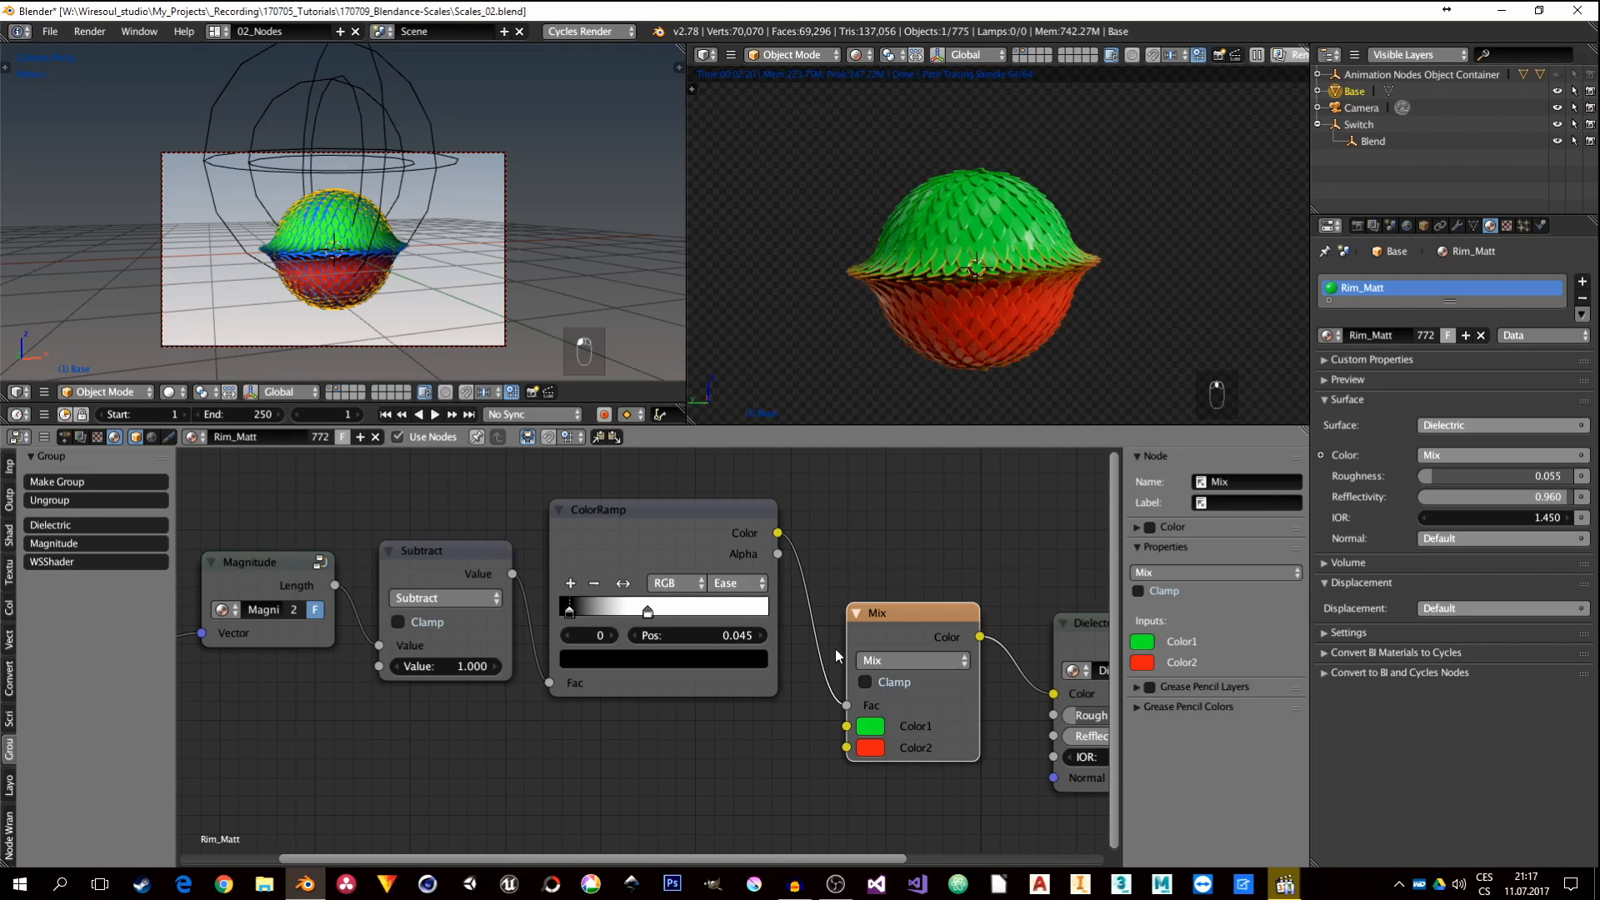
scroll(982, 274, "up", 2)
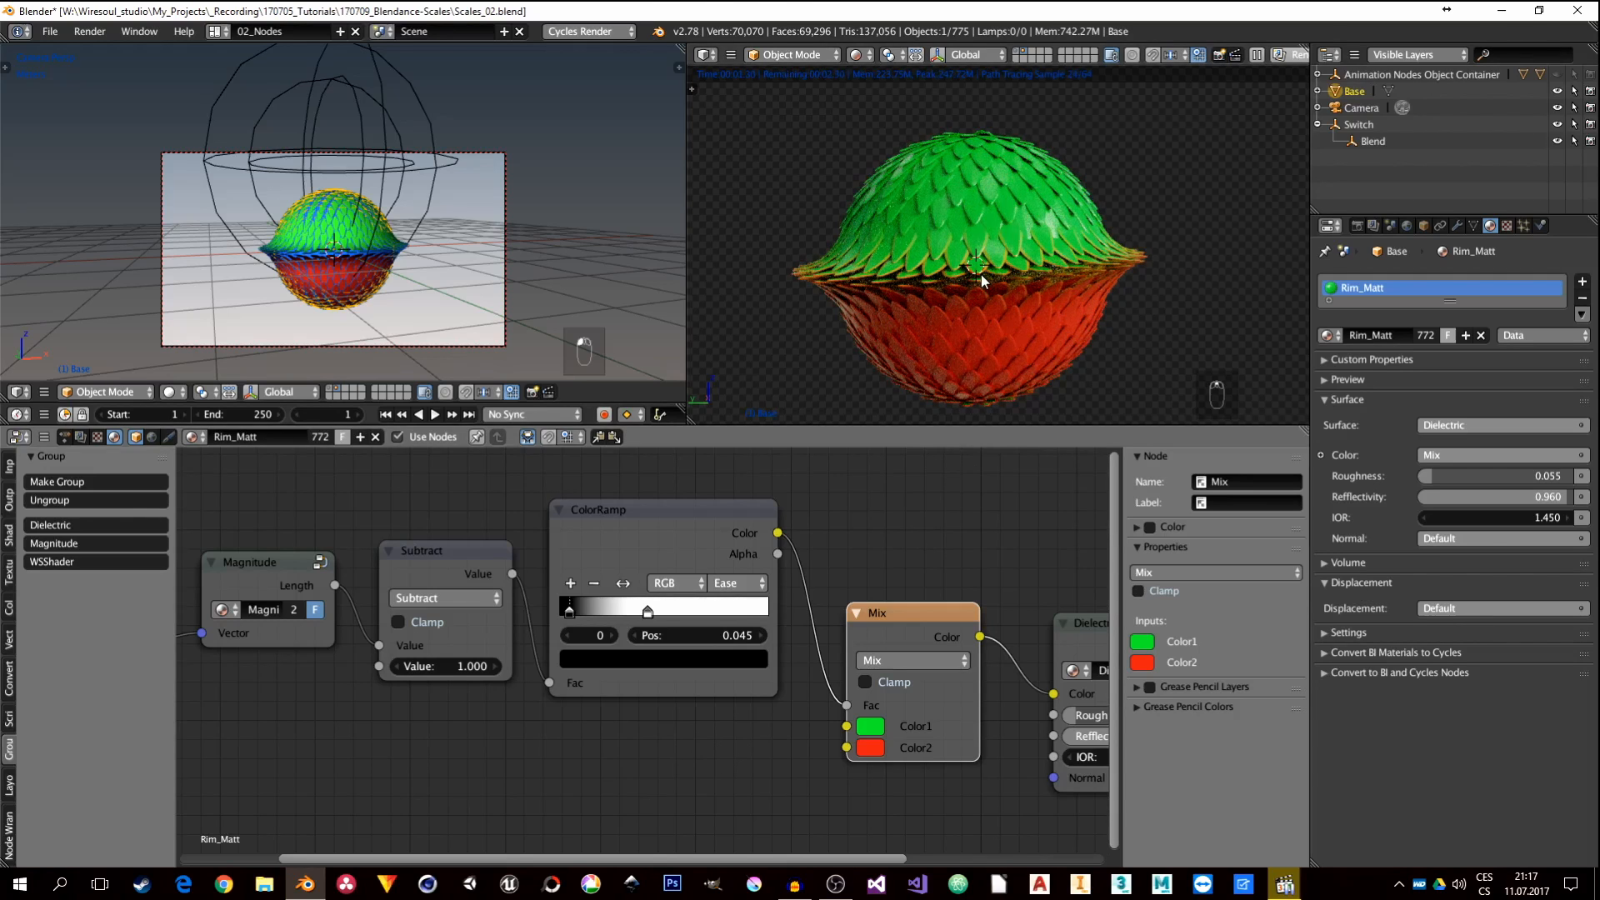